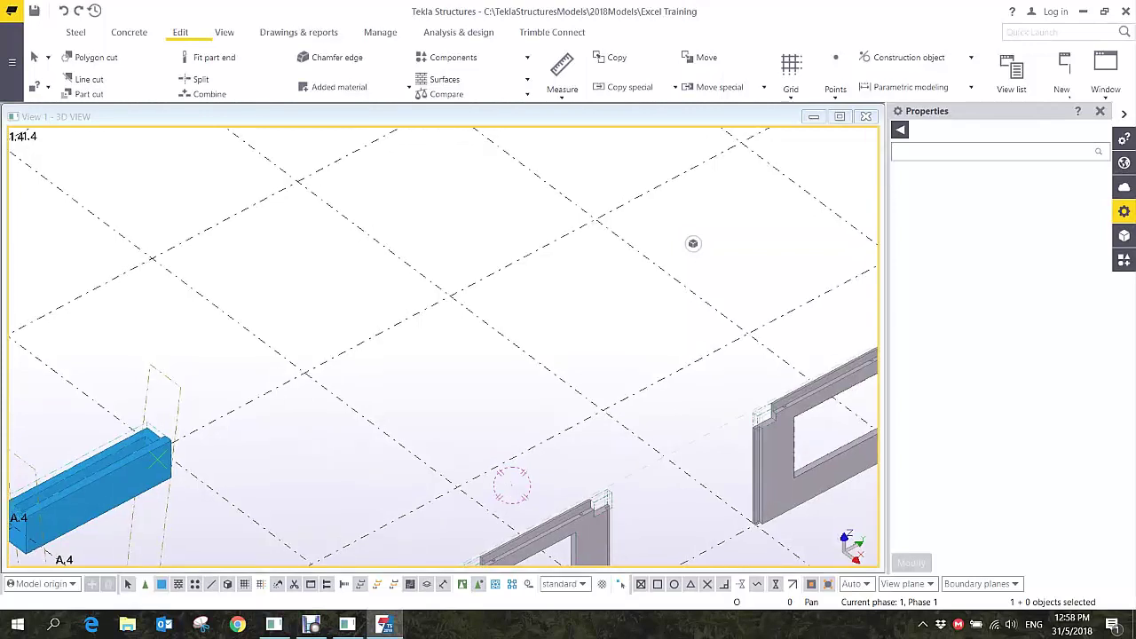
- Create a concrete beam about 4000 mm long along a grid line between two neighbouring grid intersections
click(129, 33)
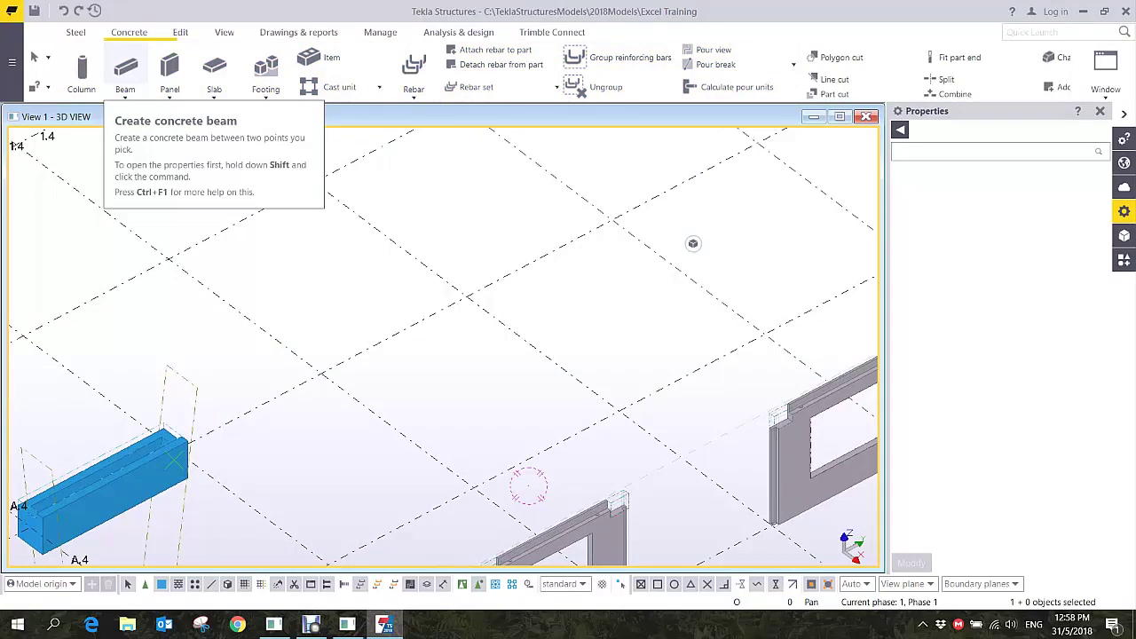
click(125, 71)
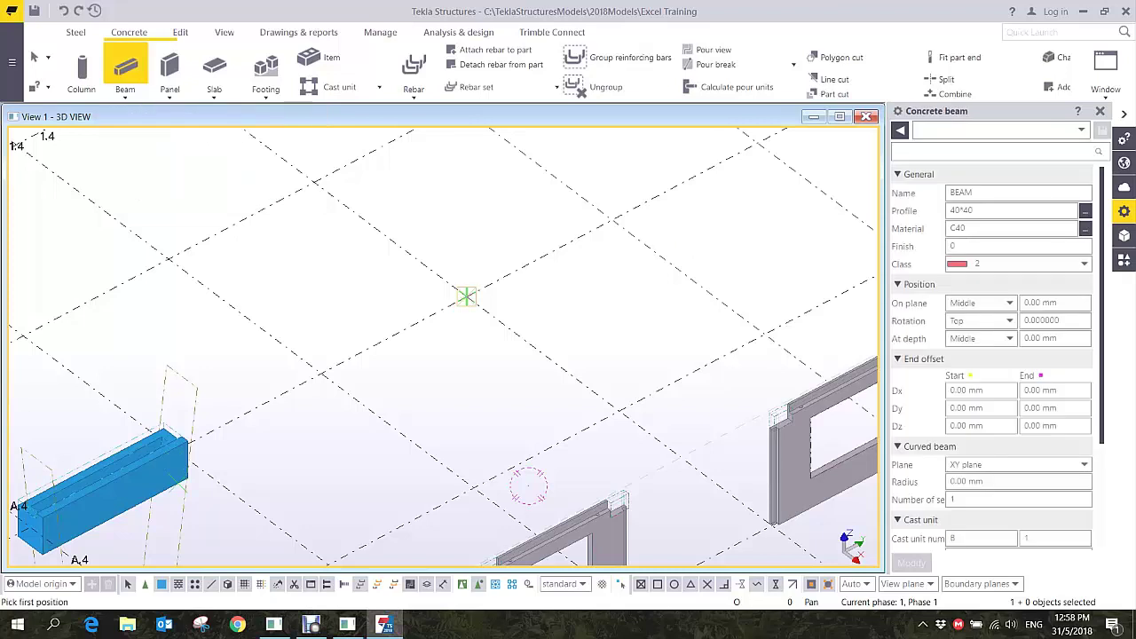
click(462, 298)
click(612, 219)
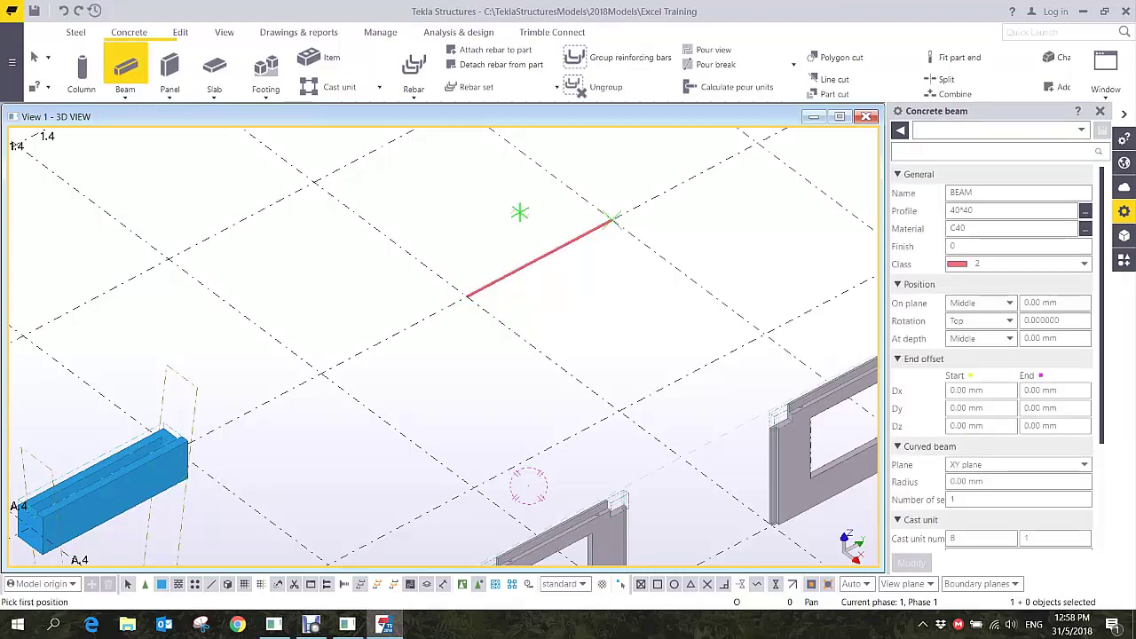
key(Escape)
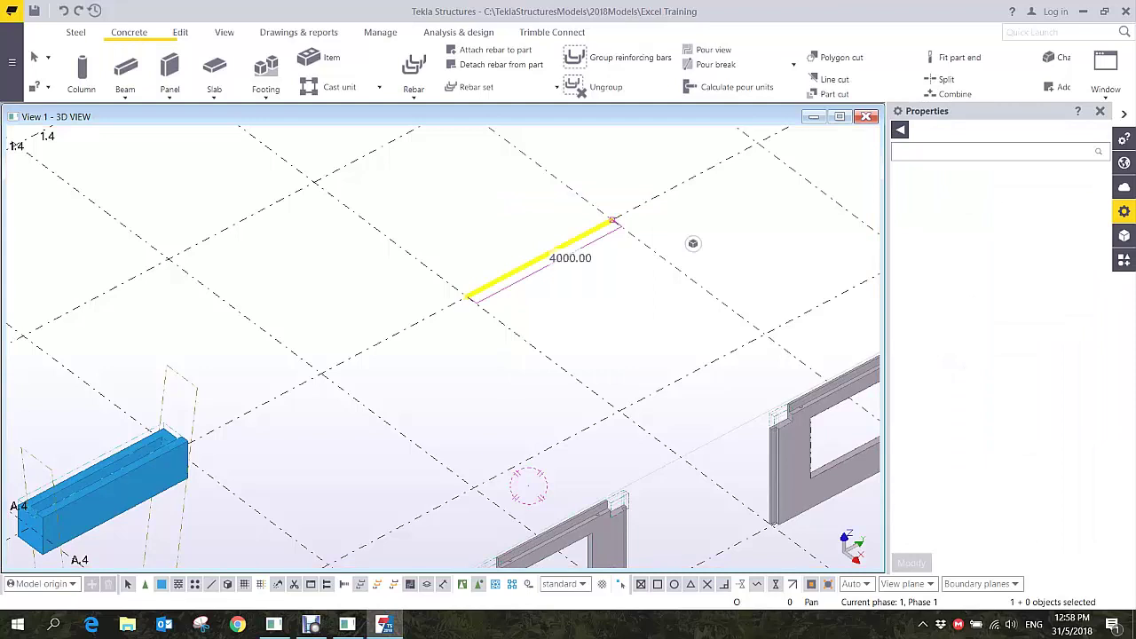
- Set the new concrete beam's profile to 500*500
click(976, 210)
double_click(973, 211)
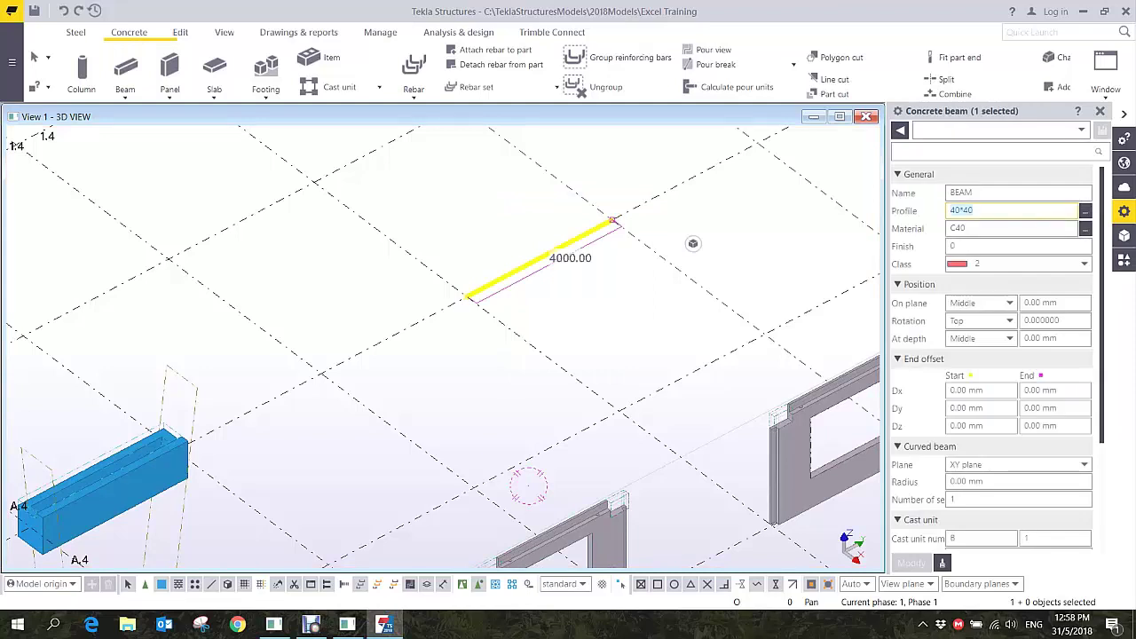
text(500*)
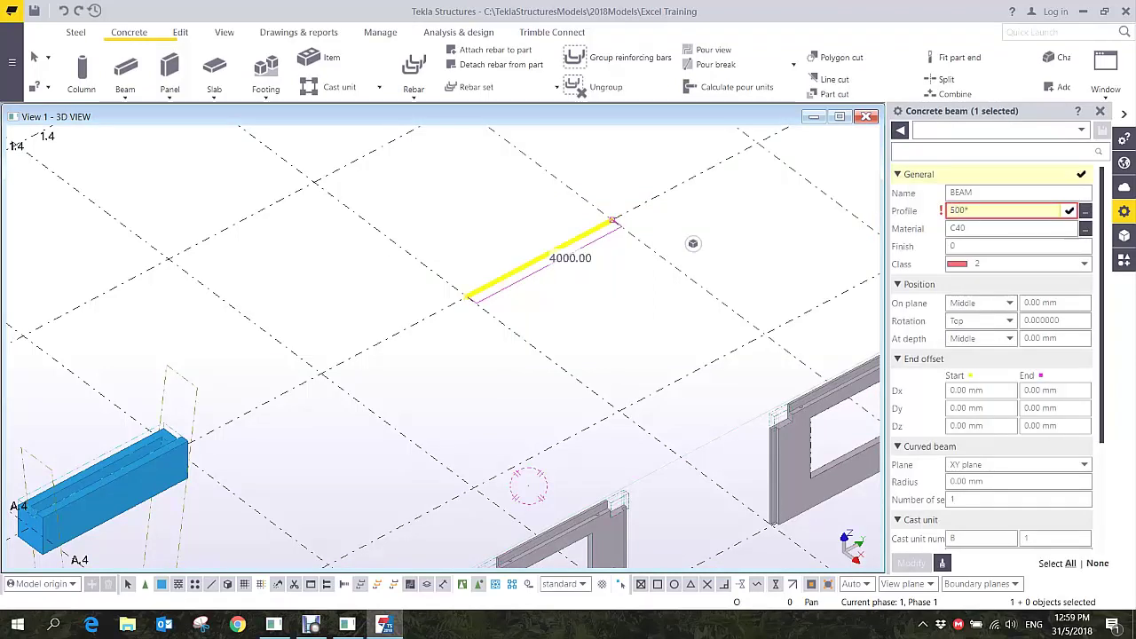
text(500)
key(Return)
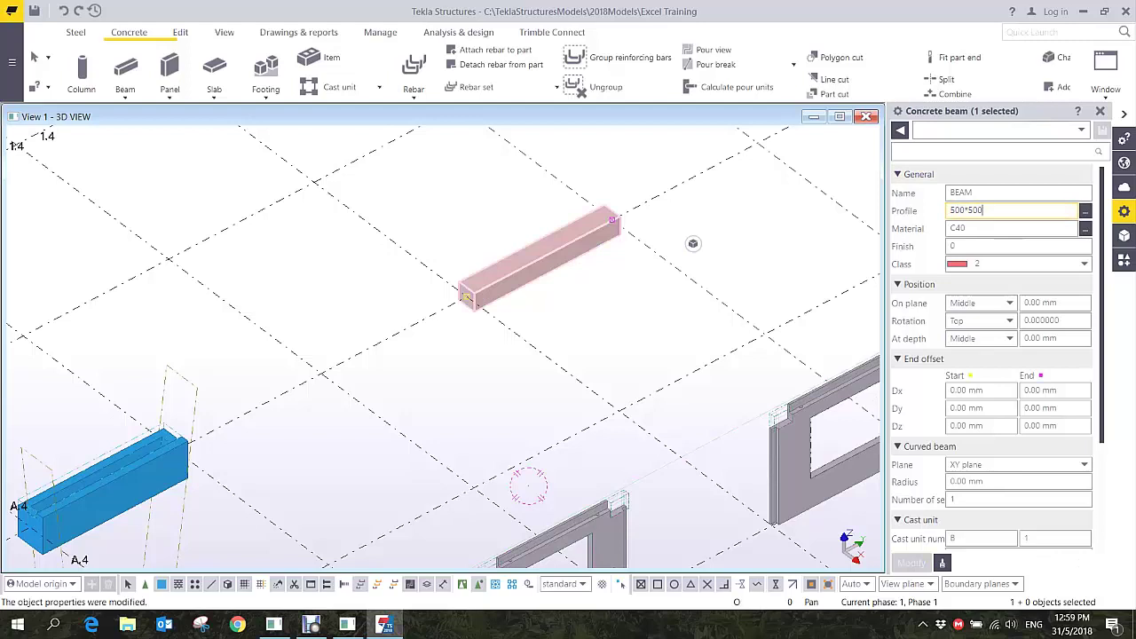
- Start a reinforcing bar group of type Normal for the beam and name it LINKS
scroll(493, 246, up, 4)
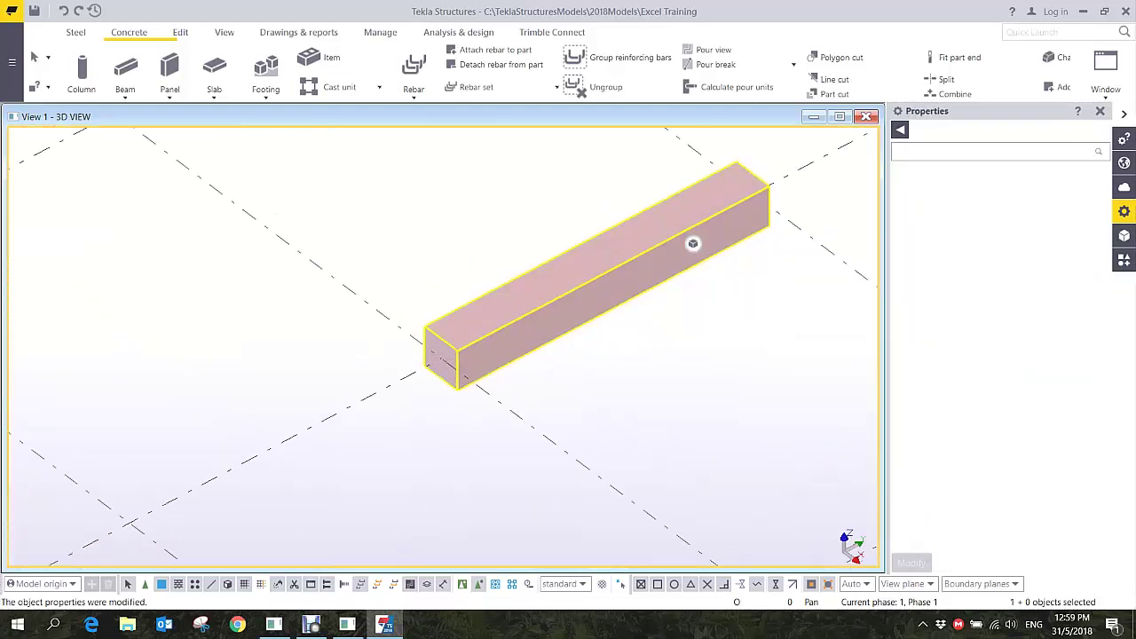
scroll(461, 359, down, 2)
middle_drag(577, 333, 429, 368)
scroll(430, 368, up, 3)
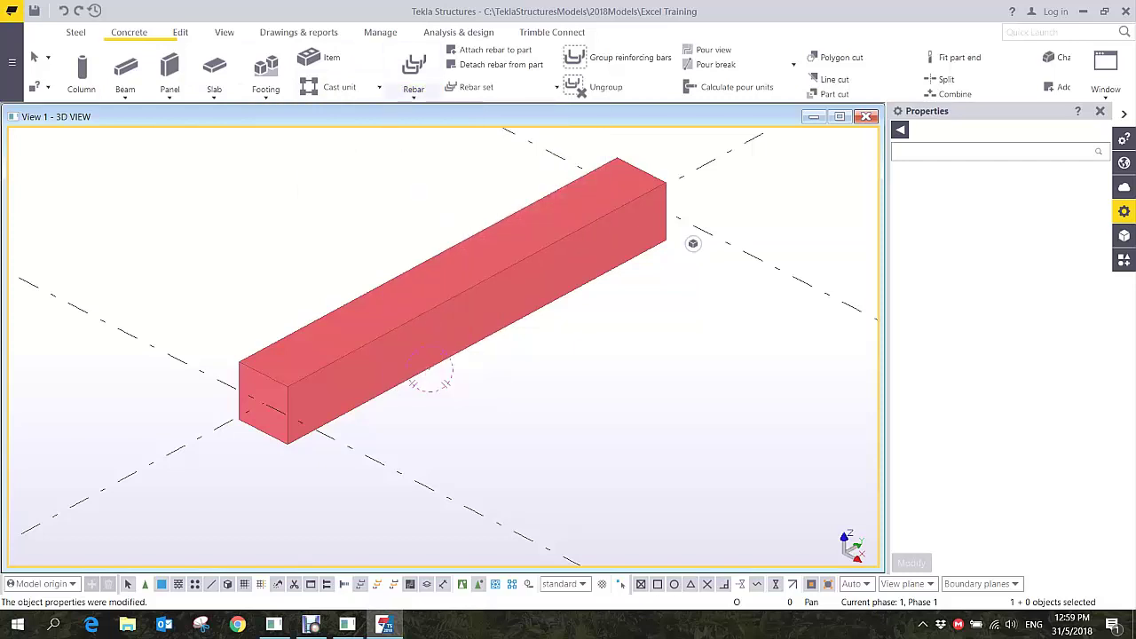
click(413, 89)
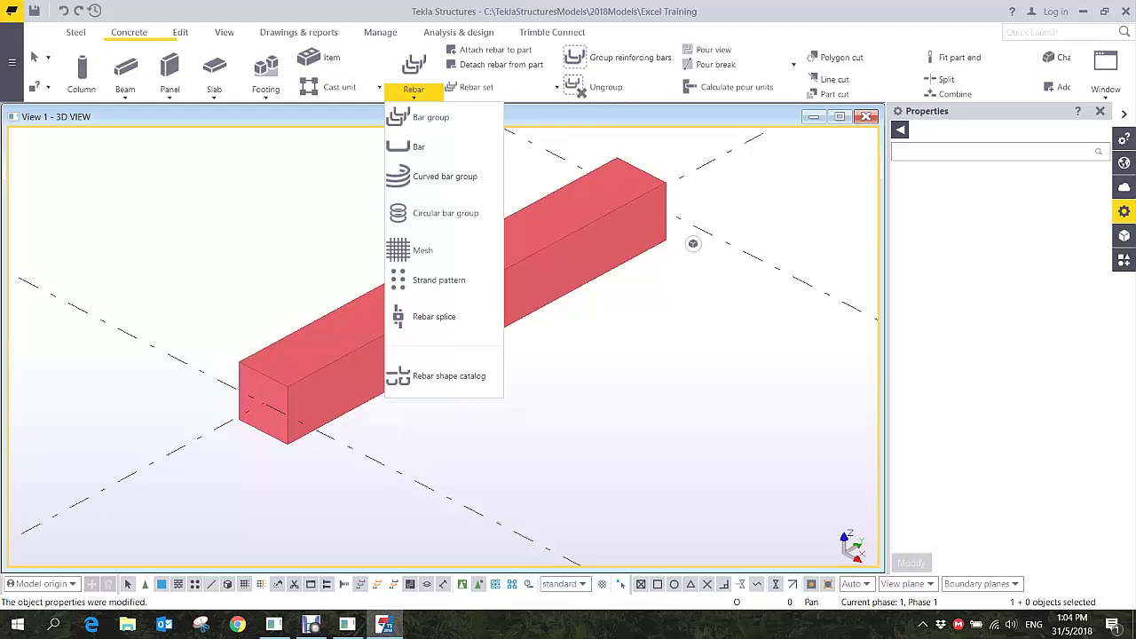
click(430, 371)
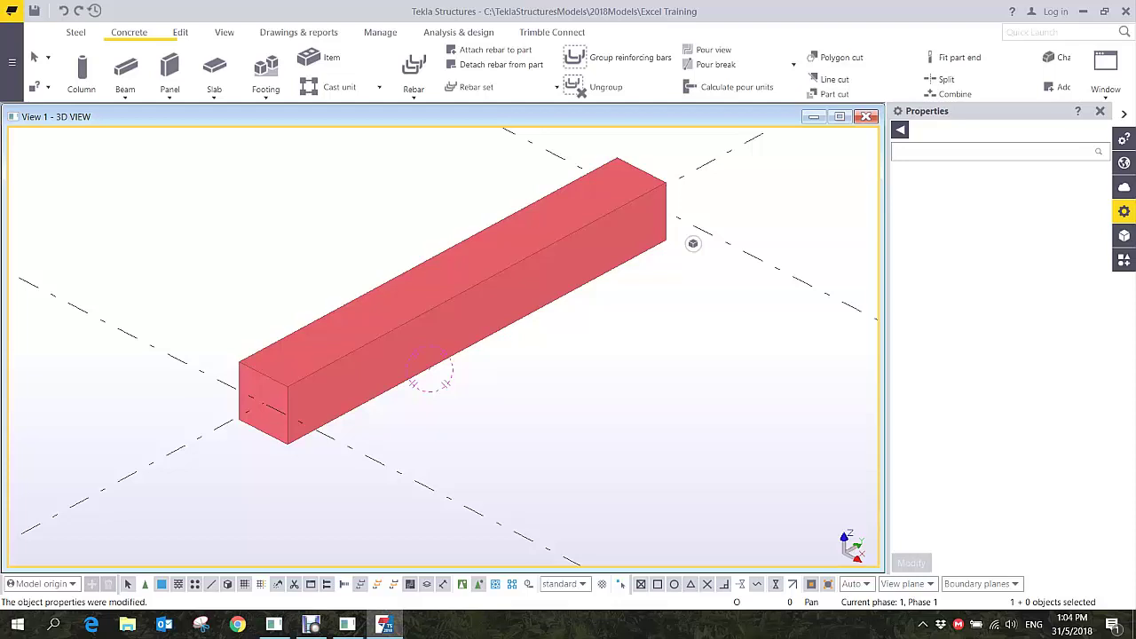
click(414, 89)
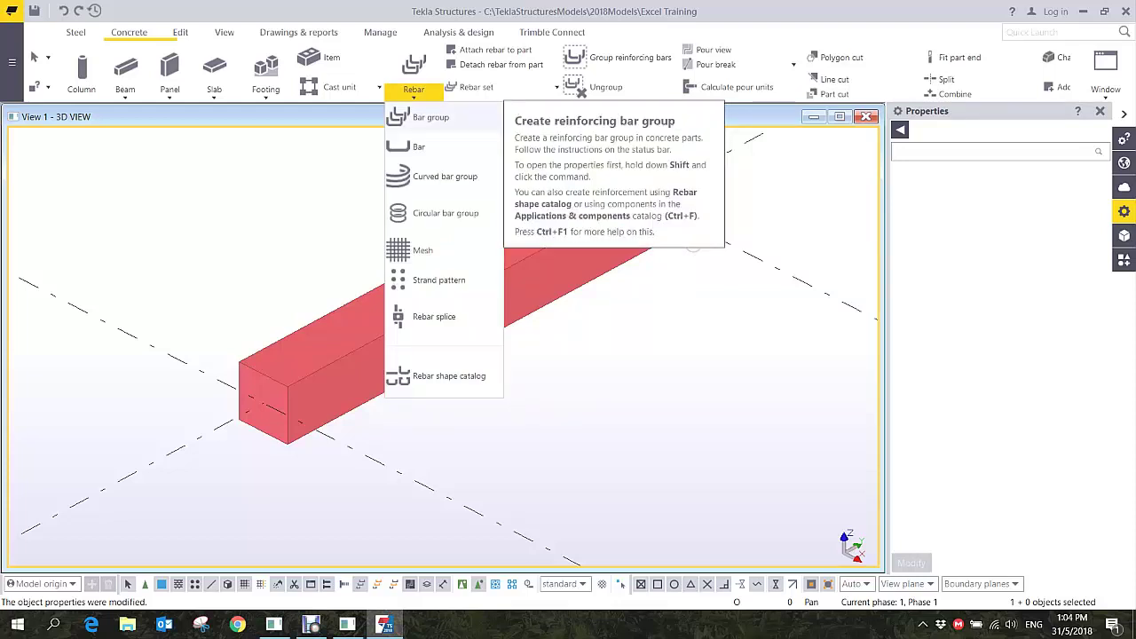
click(431, 117)
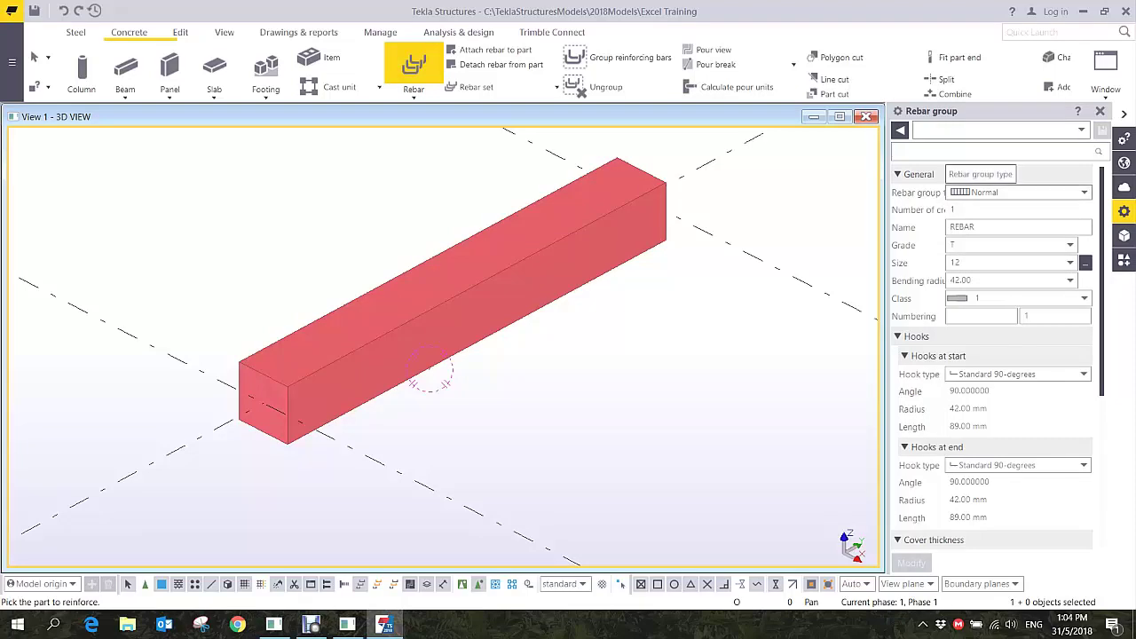
click(1084, 193)
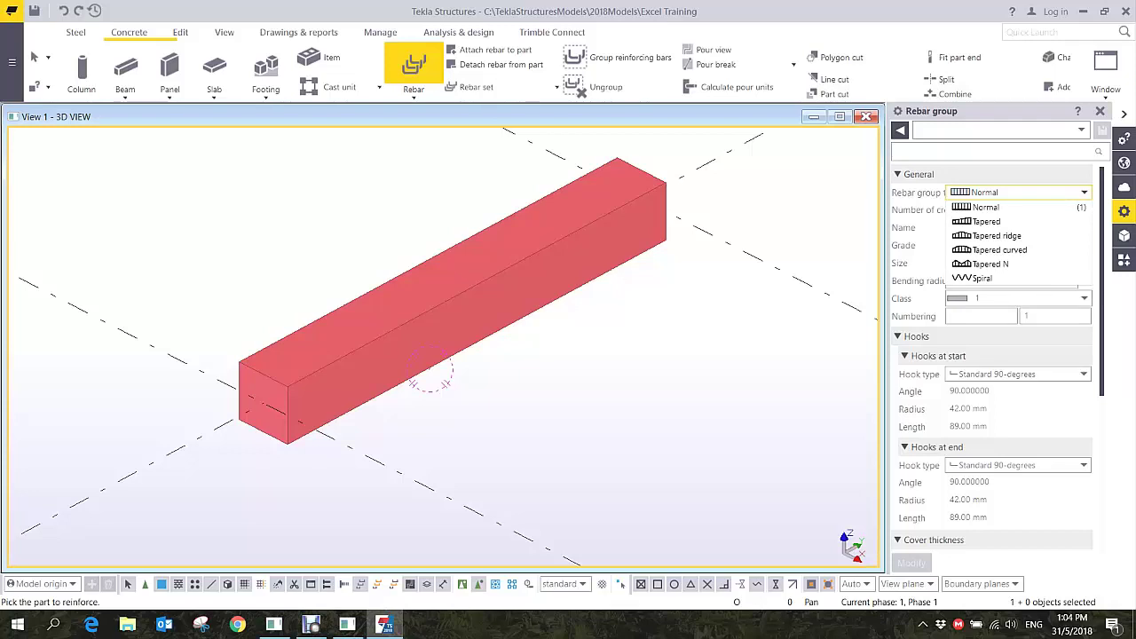
key(Escape)
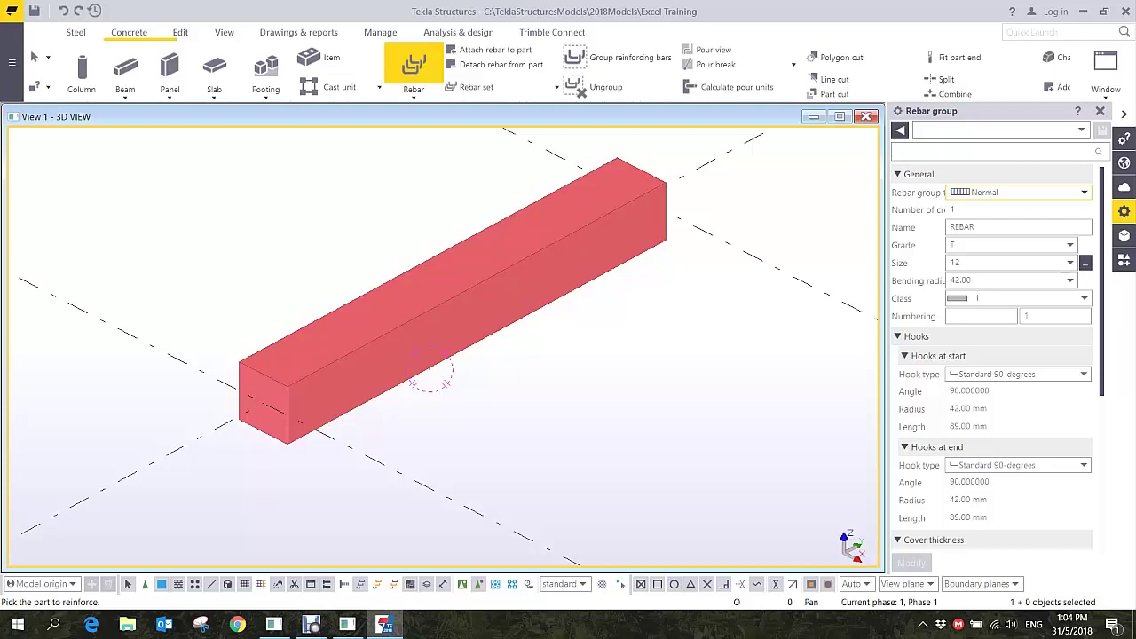
key(Tab)
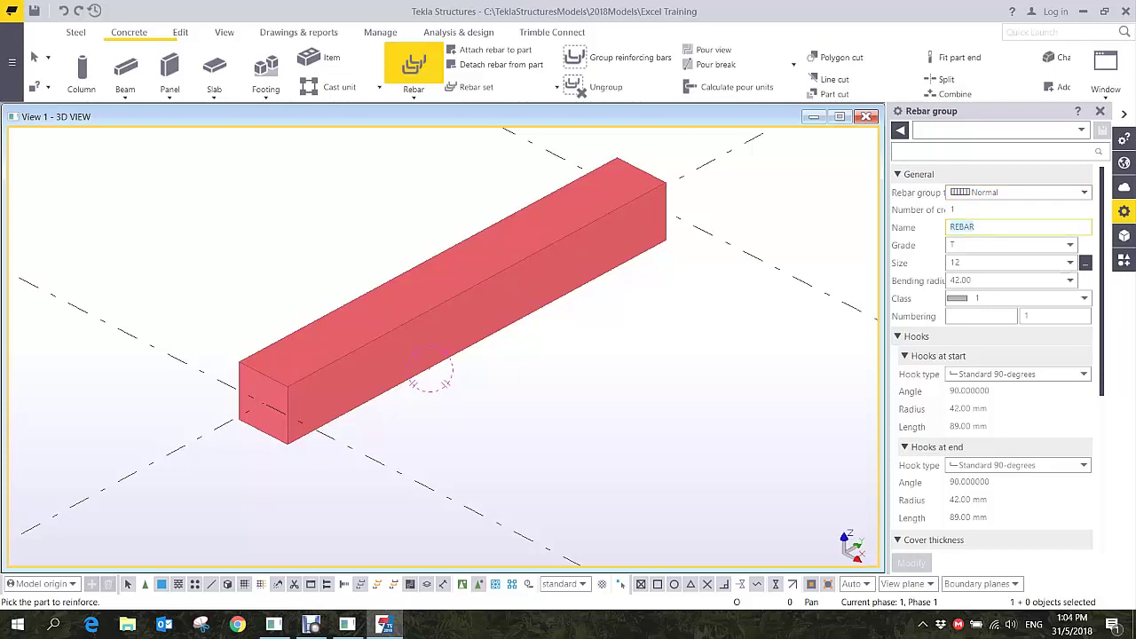
text(LINKS)
key(Tab)
key(Tab)
key(alt+Down)
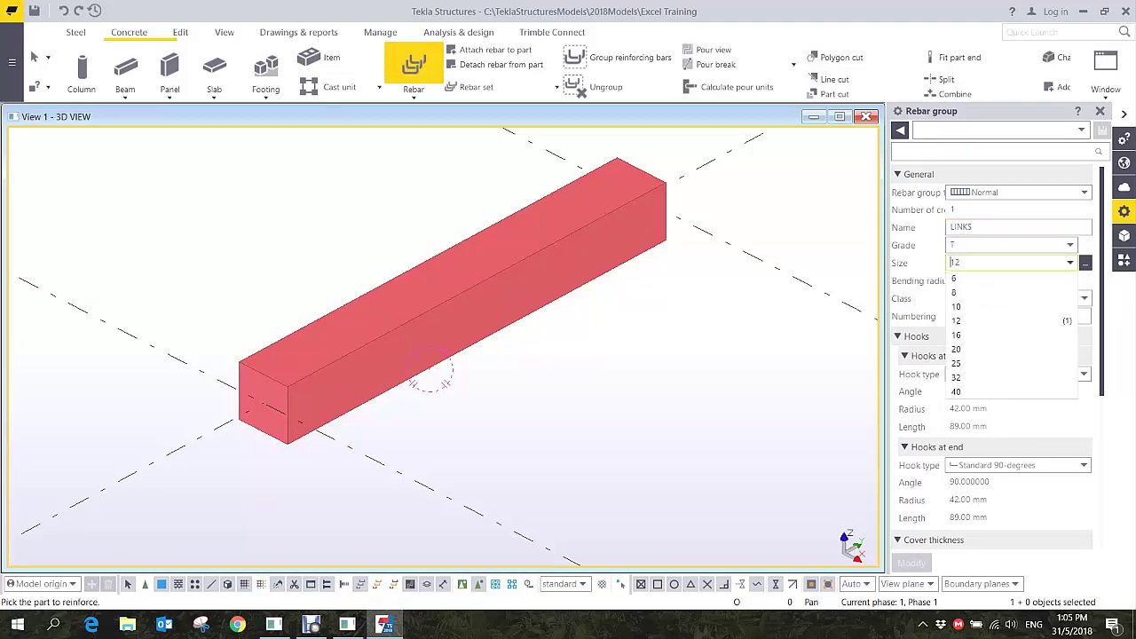
key(Return)
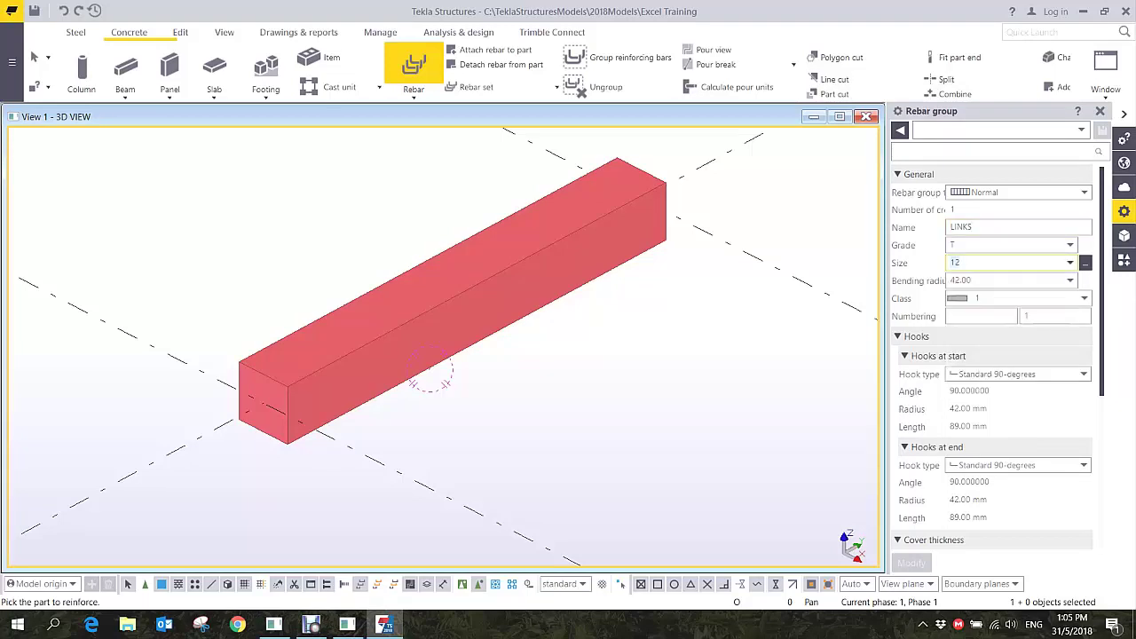
text(100)
key(Tab)
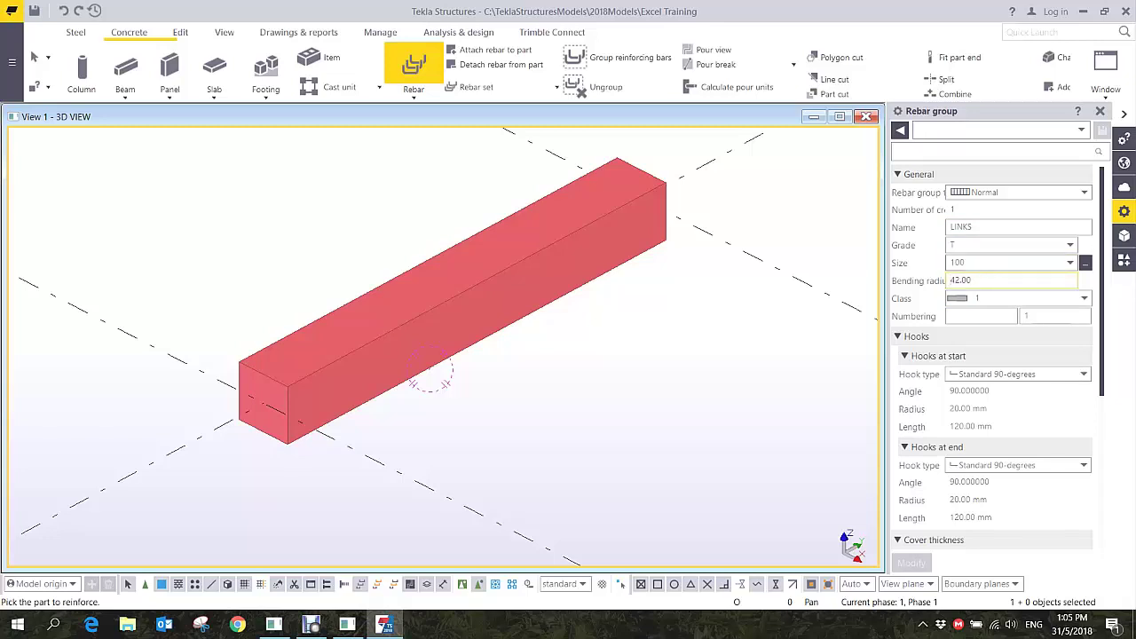
click(1070, 263)
click(1071, 263)
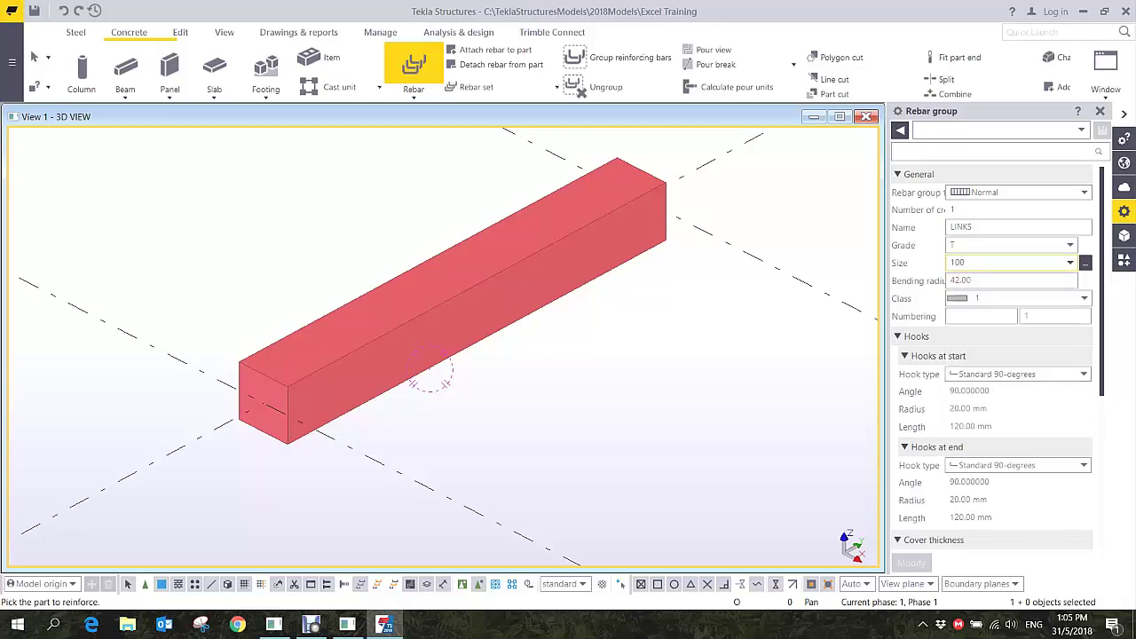
click(1070, 263)
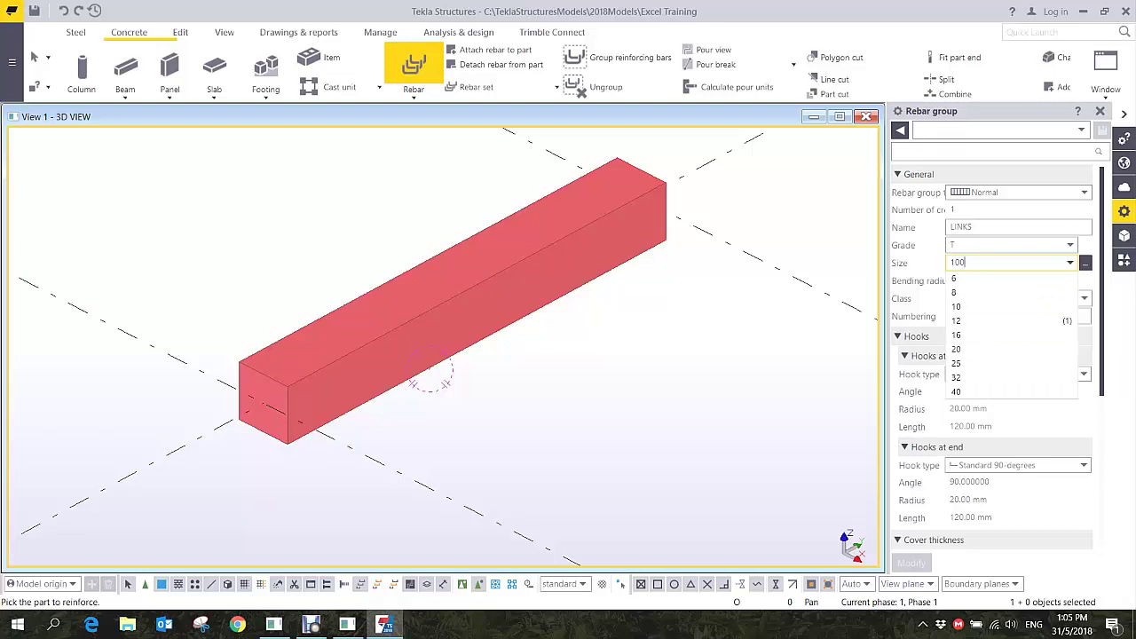
click(1070, 263)
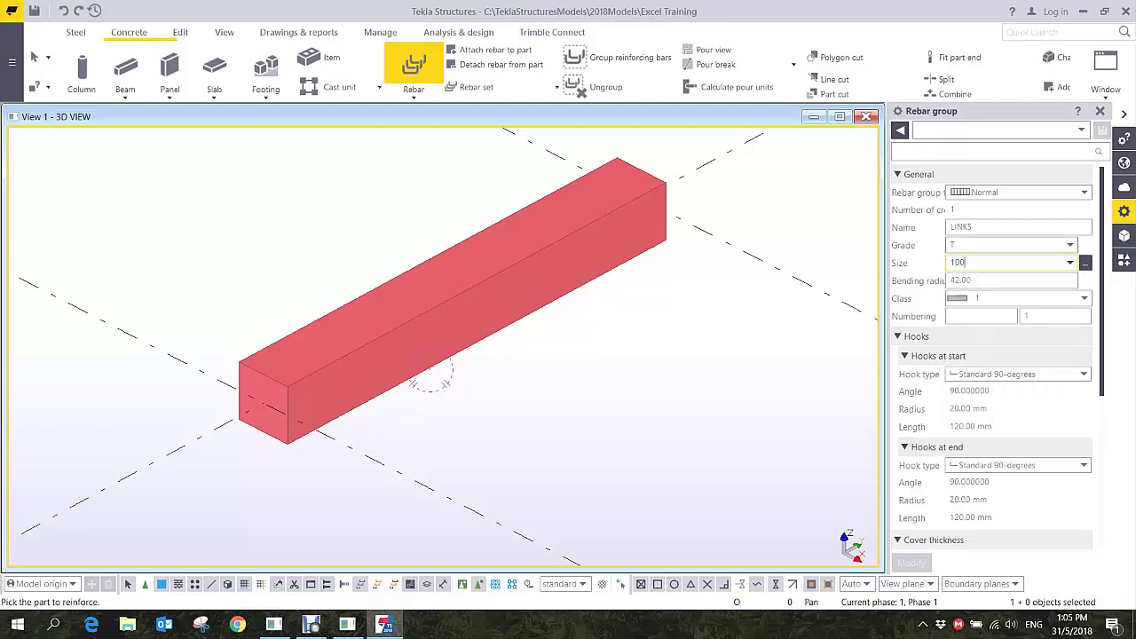
click(1070, 245)
click(1071, 245)
click(1071, 263)
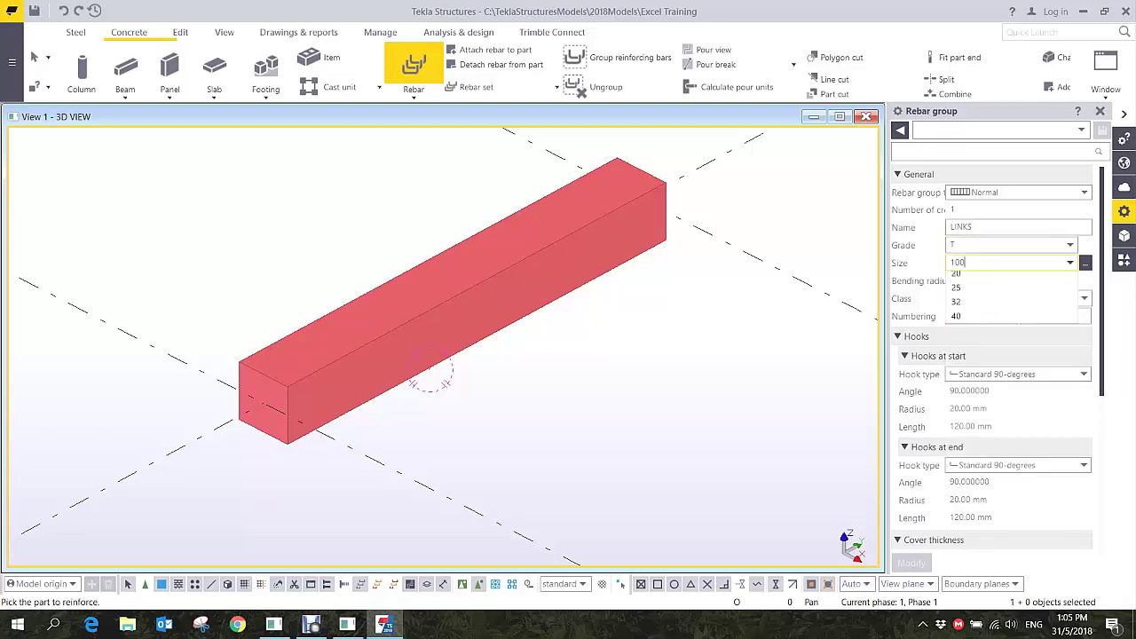
click(1071, 263)
key(BackSpace)
key(BackSpace)
key(BackSpace)
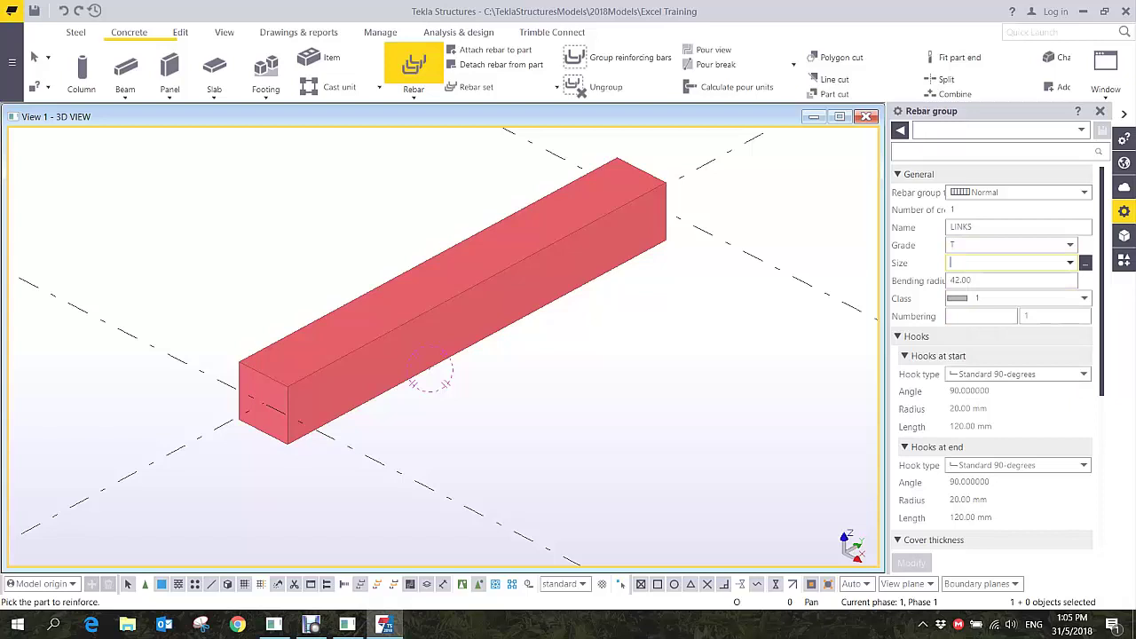
- Choose the grade H, size 8 Tie/Stirrup bar from the reinforcing bar catalog for the LINKS group
key(alt+Down)
key(alt+Up)
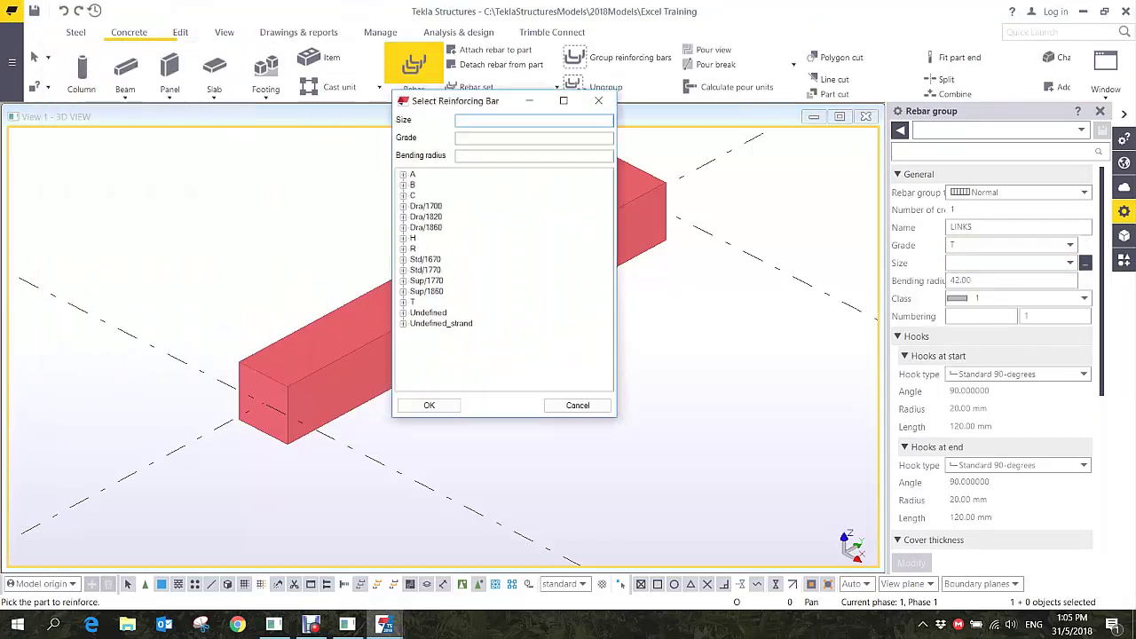
drag(504, 100, 502, 90)
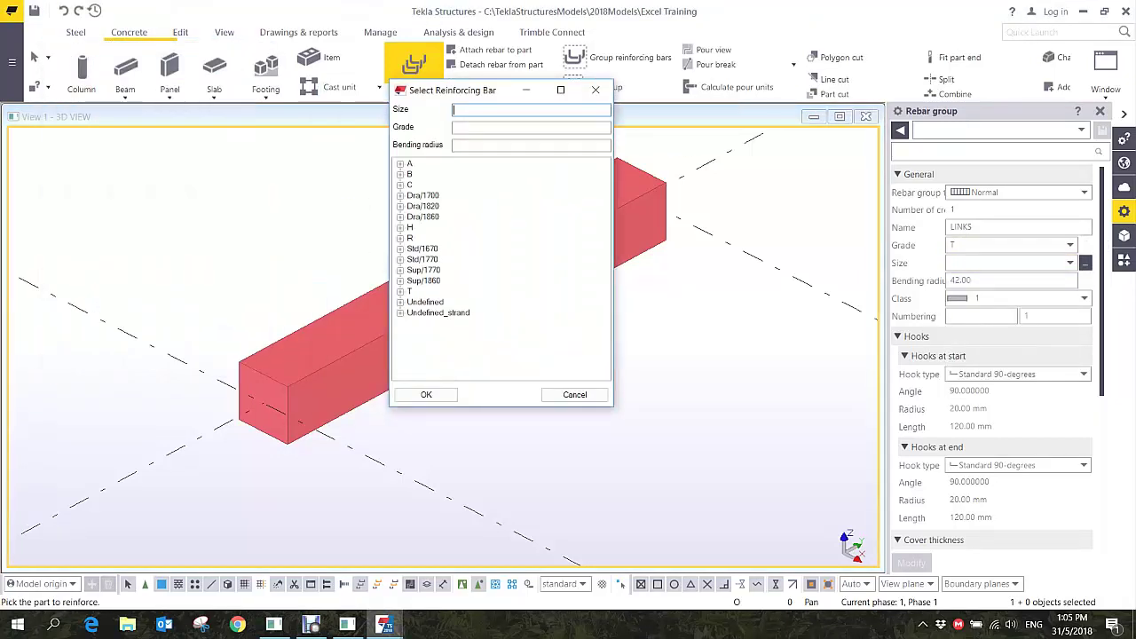
click(400, 228)
scroll(502, 270, down, 1)
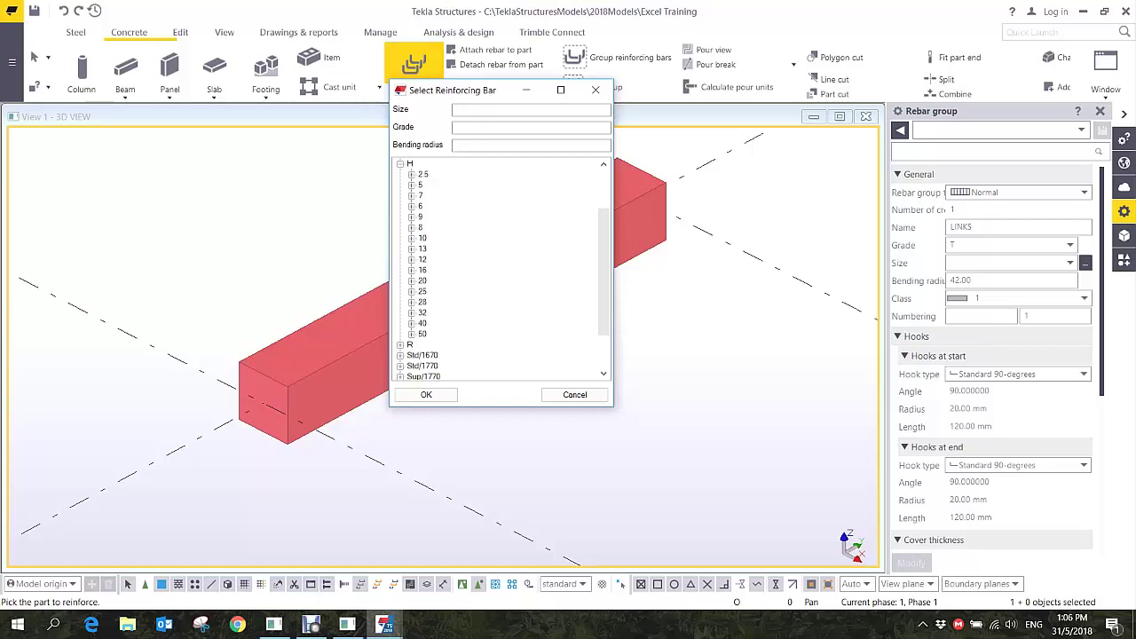
click(412, 228)
click(447, 249)
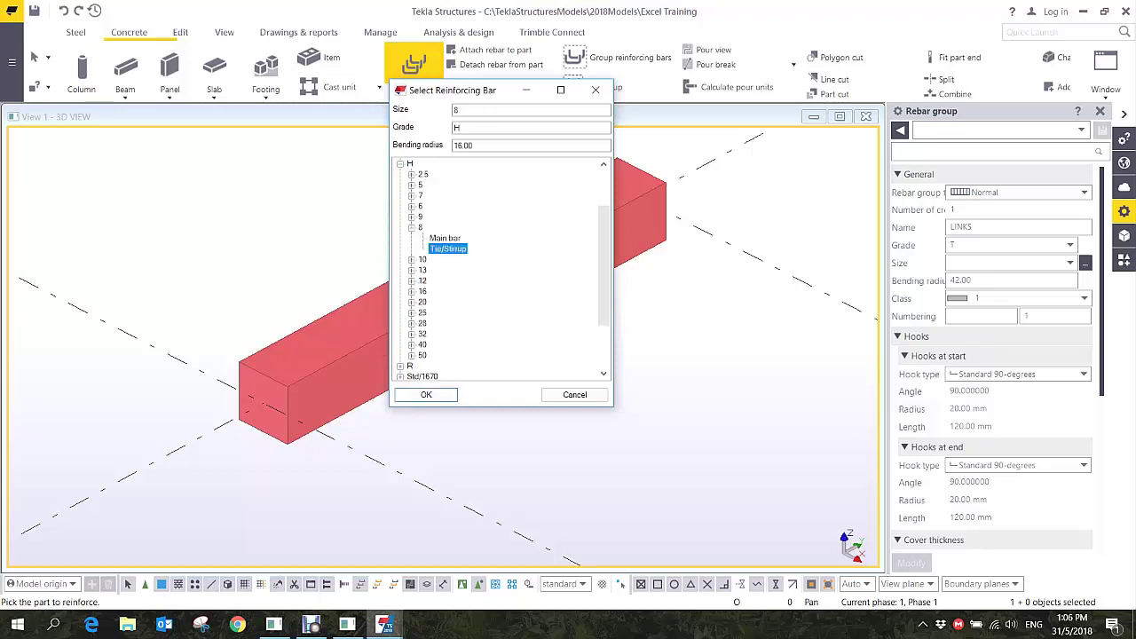
click(427, 394)
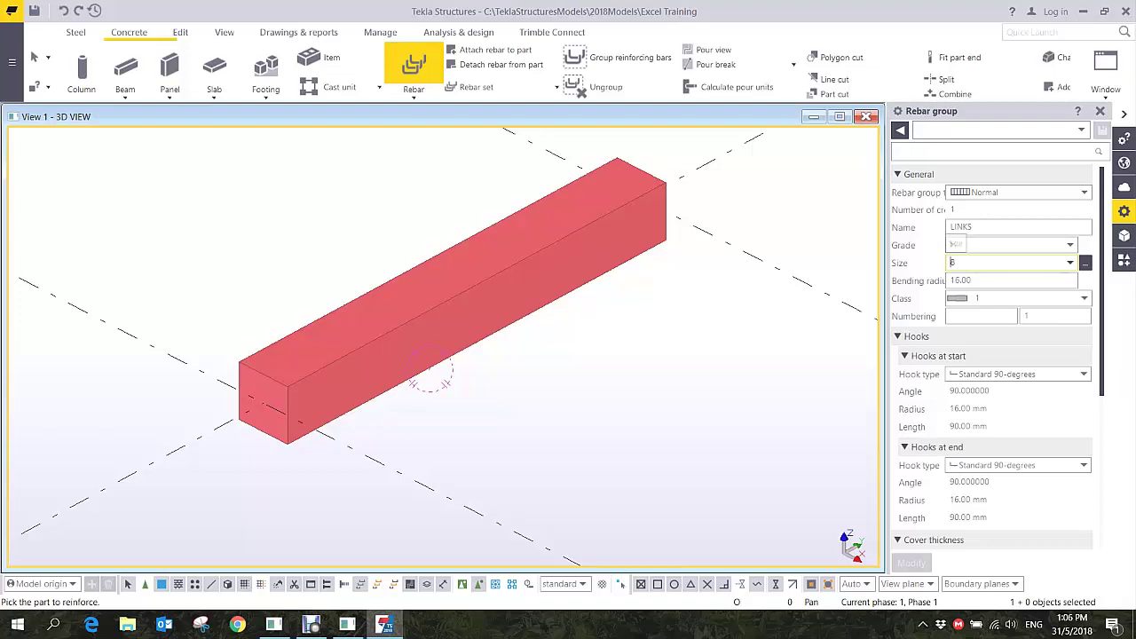
- Set the rebar group's bending radius to 20 and its bar size to 28
click(977, 281)
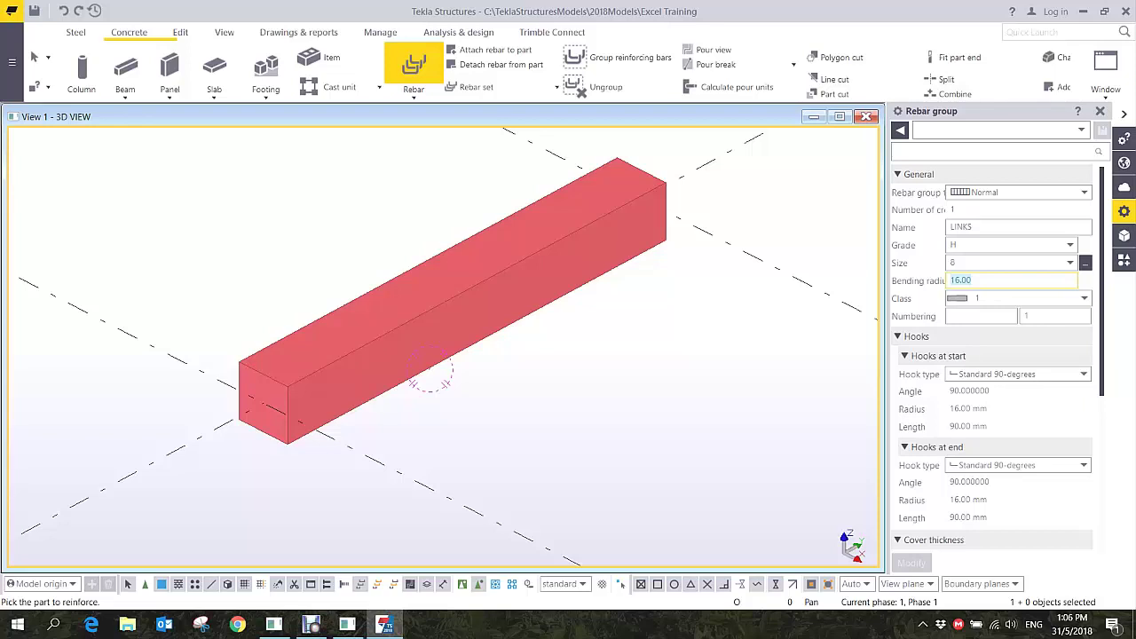
text(20)
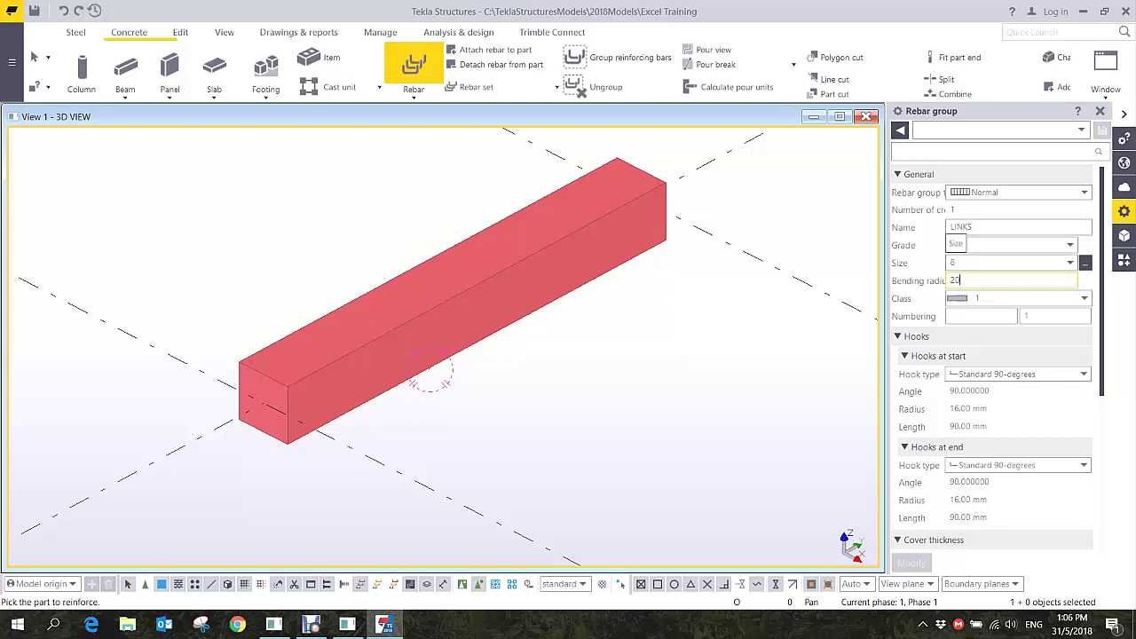
click(1071, 263)
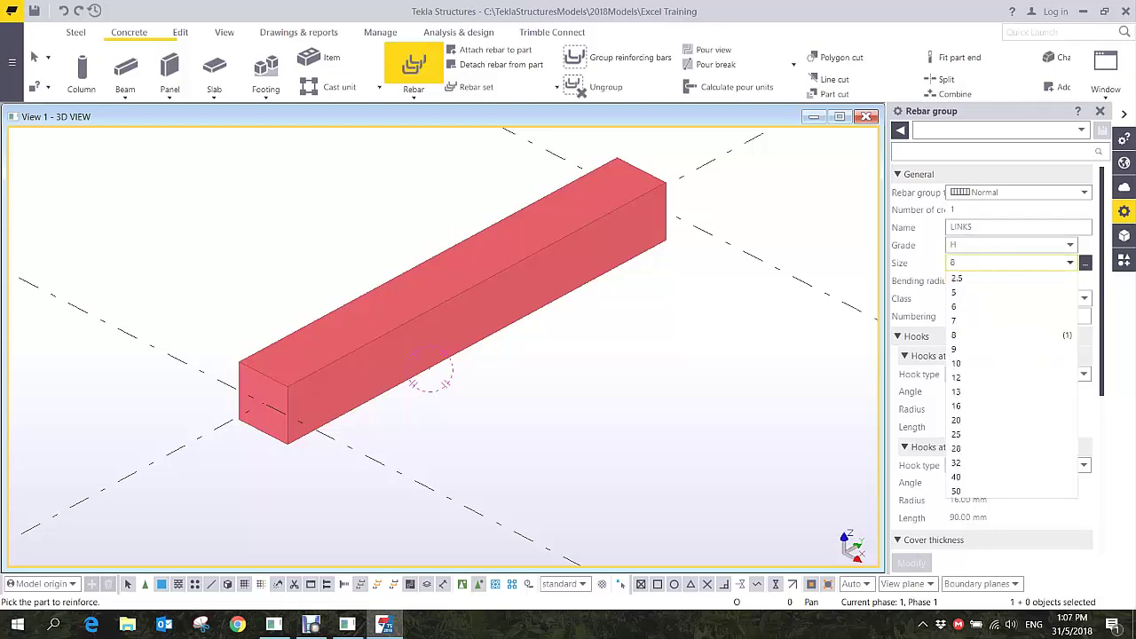
click(957, 435)
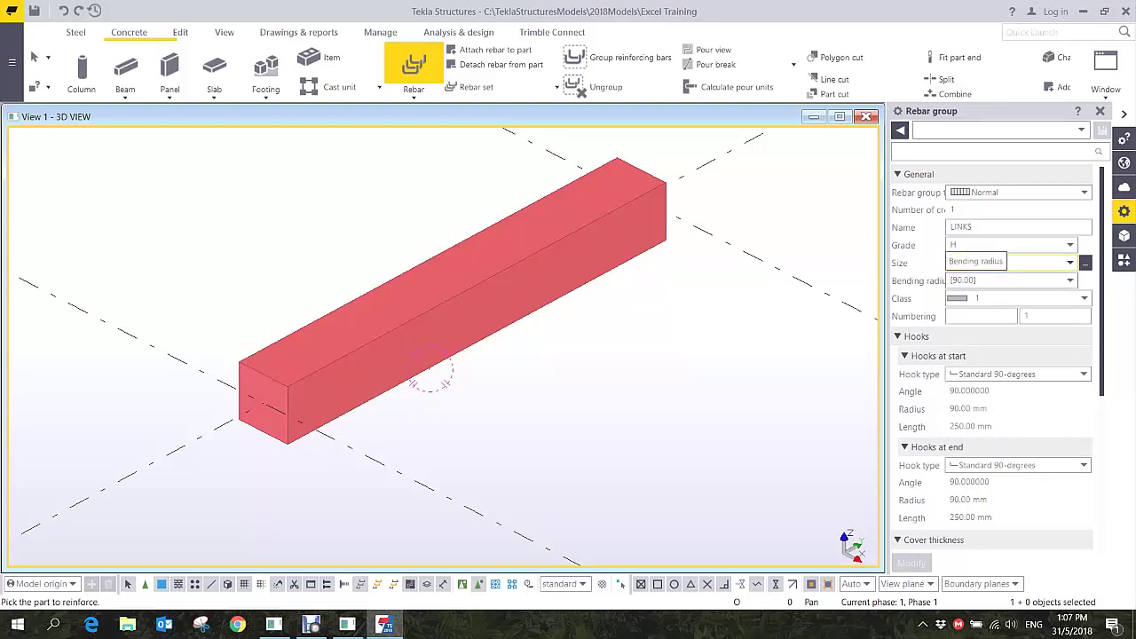
- Set the LINKS rebar group's bar size to 8 and its bending radius to 20
click(955, 262)
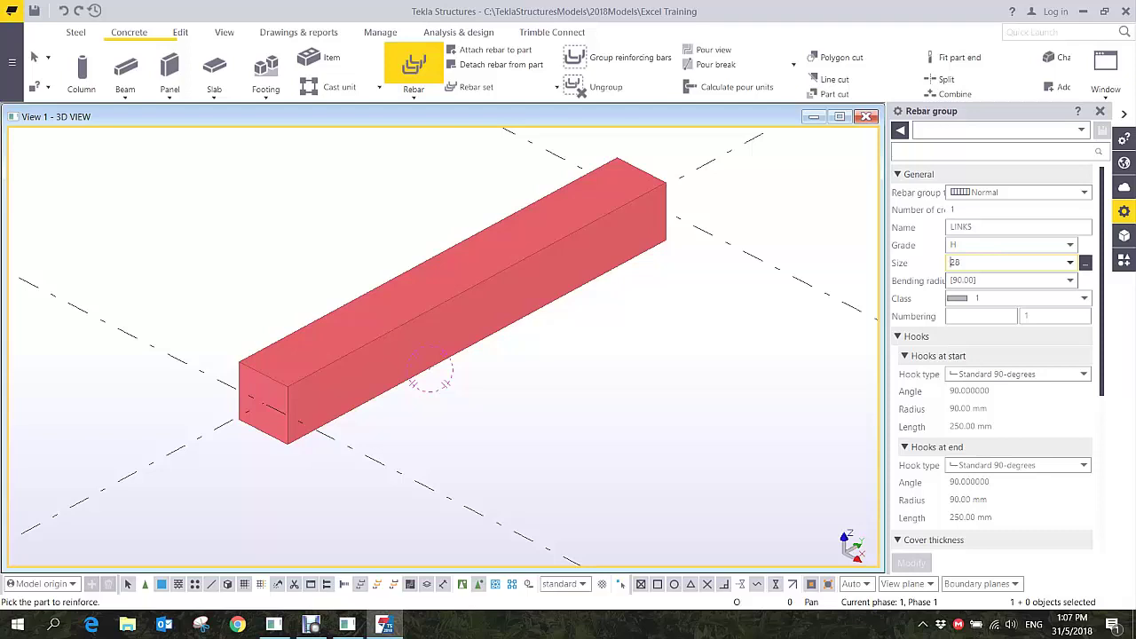
click(1070, 263)
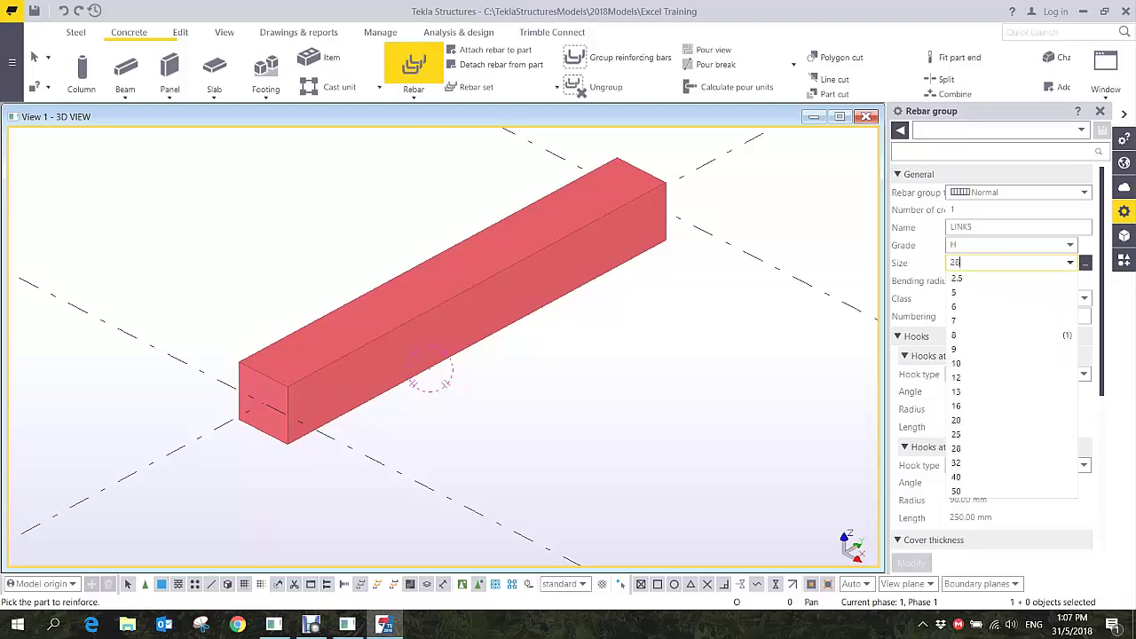
click(986, 334)
click(1071, 280)
click(985, 295)
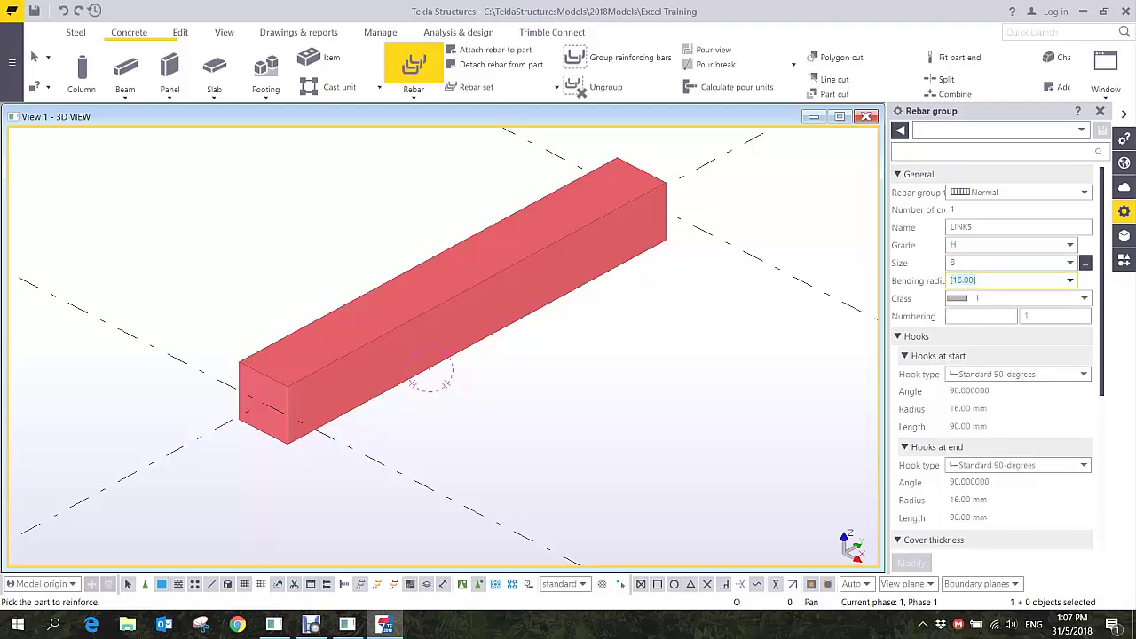
text(20)
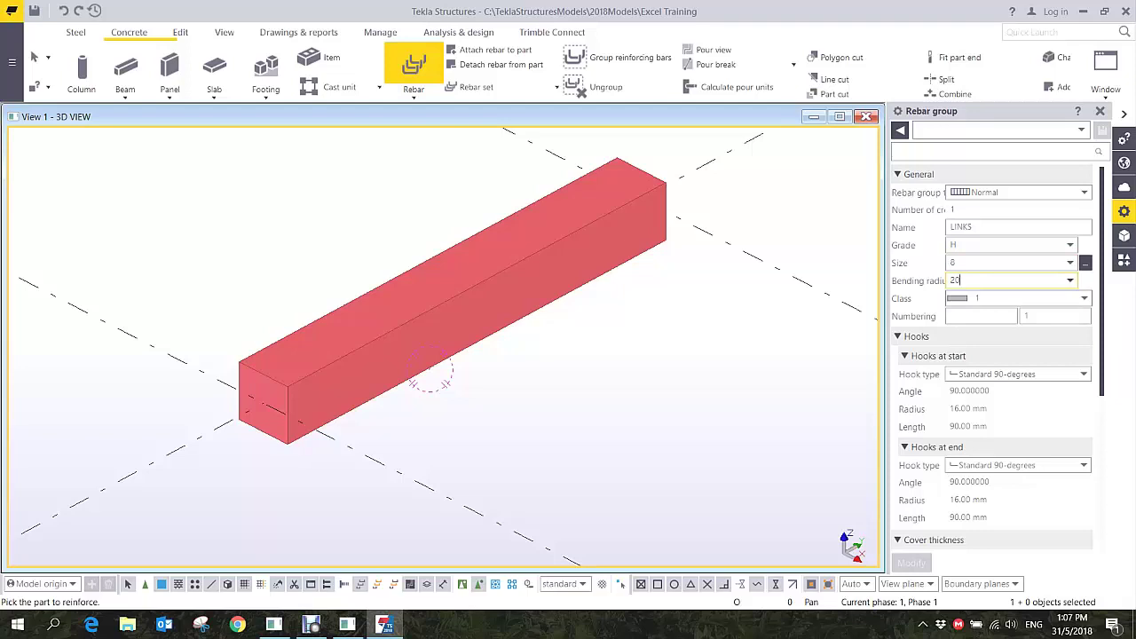
- Assign class 6 to the LINKS rebar group and leave its numbering prefix empty
click(1083, 299)
click(1083, 298)
key(alt+Down)
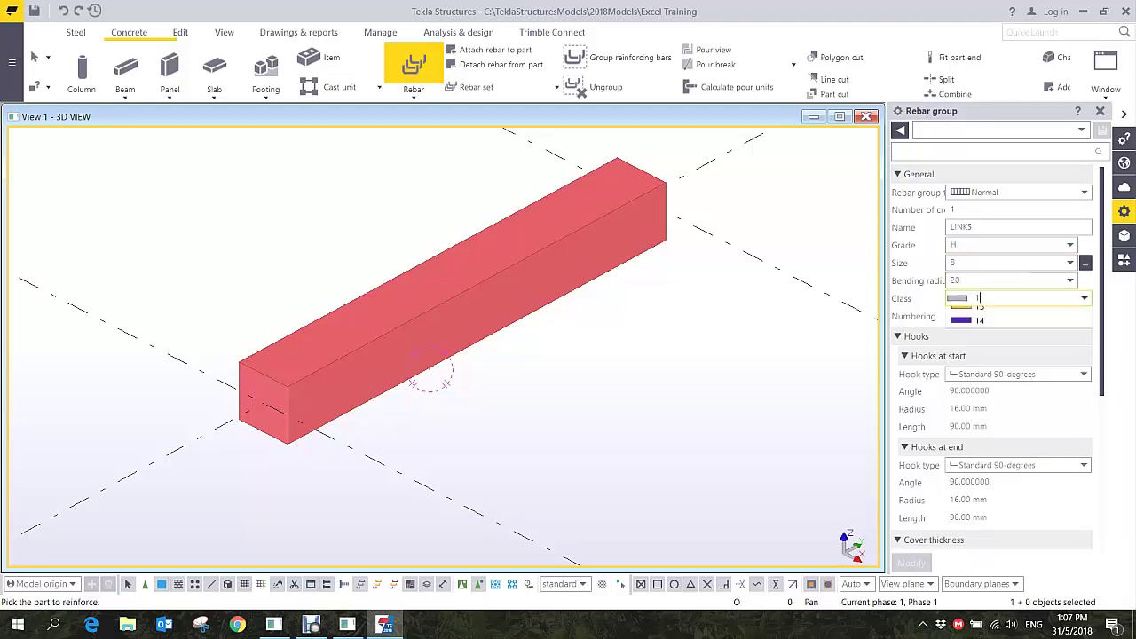
click(977, 399)
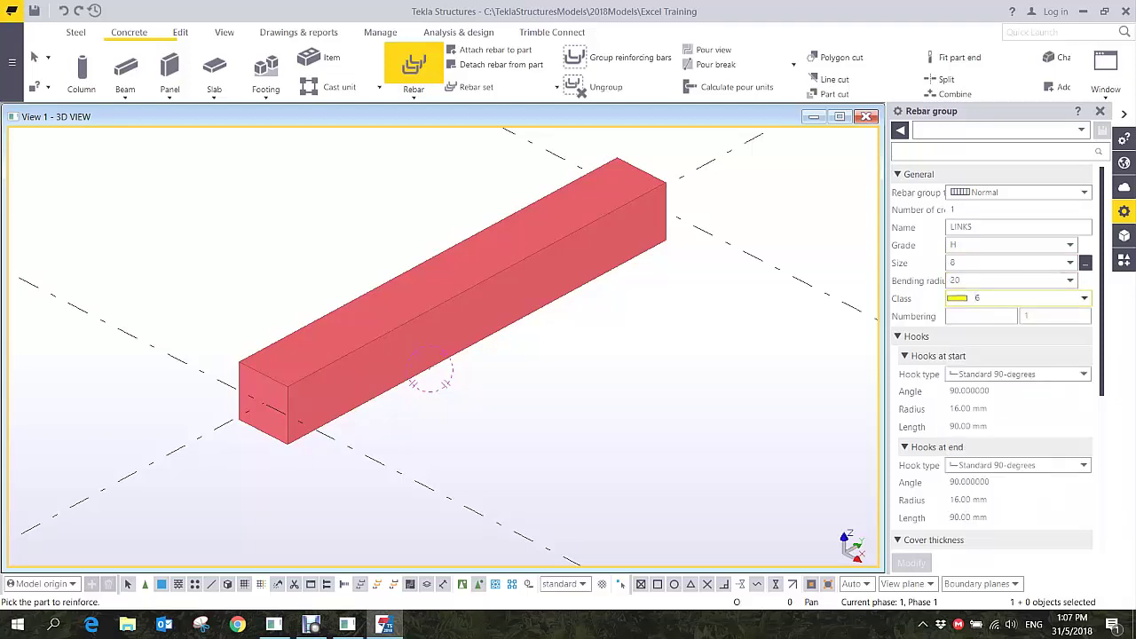
click(981, 316)
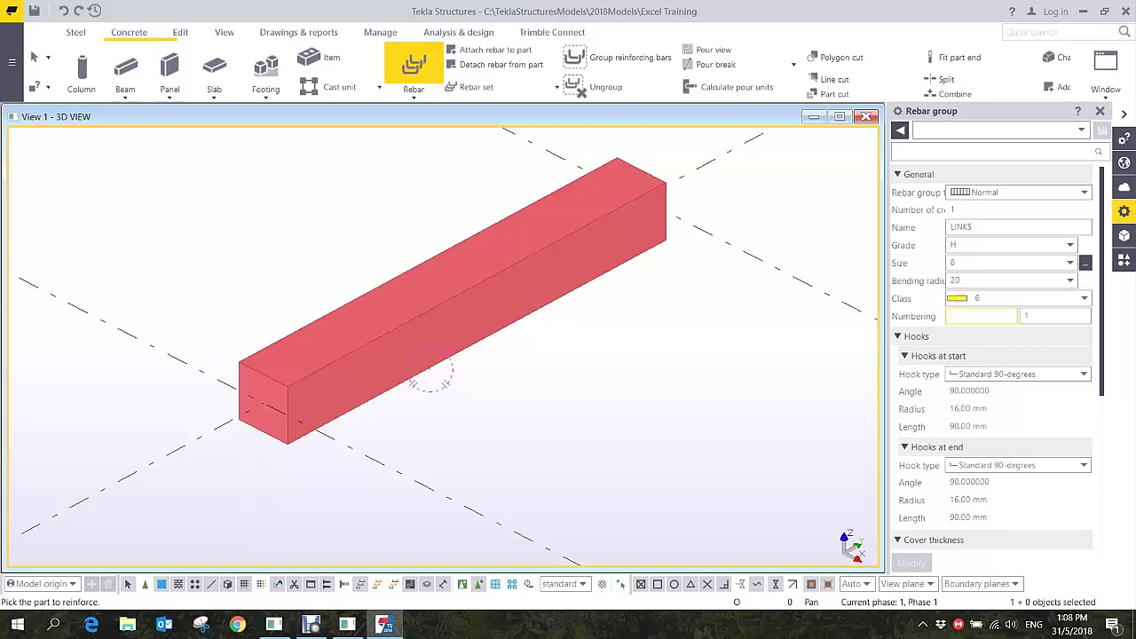
- Leave the rebar command and examine the concrete beam and the nearby wall panels in the 3D view
scroll(430, 377, down, 4)
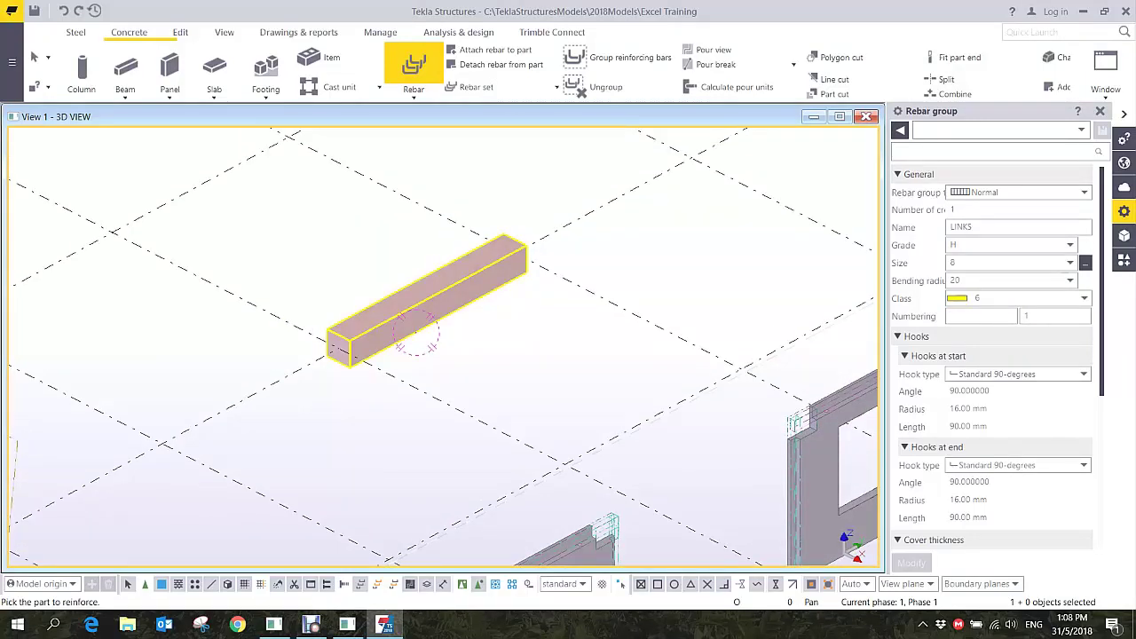
middle_drag(417, 335, 173, 233)
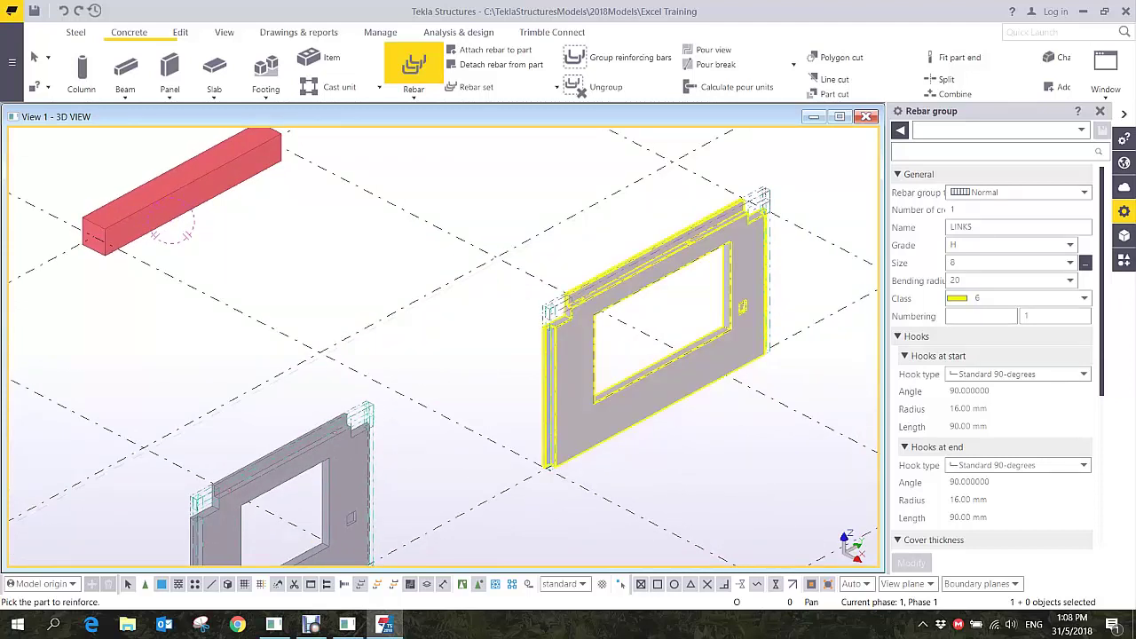
middle_drag(284, 475, 397, 320)
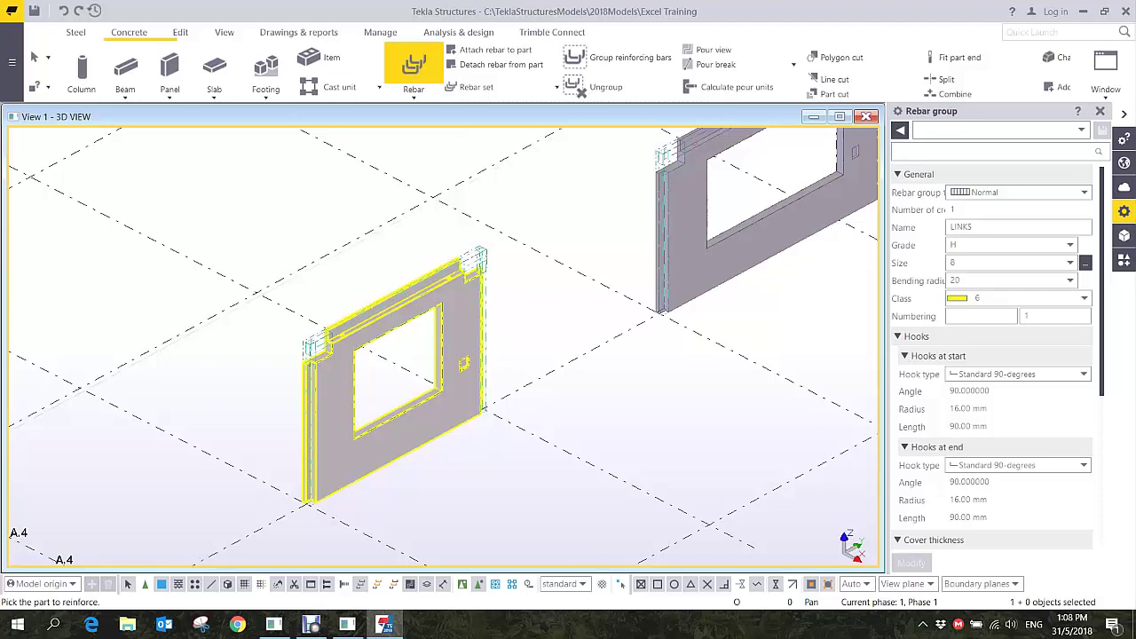
middle_drag(397, 319, 502, 517)
key(Escape)
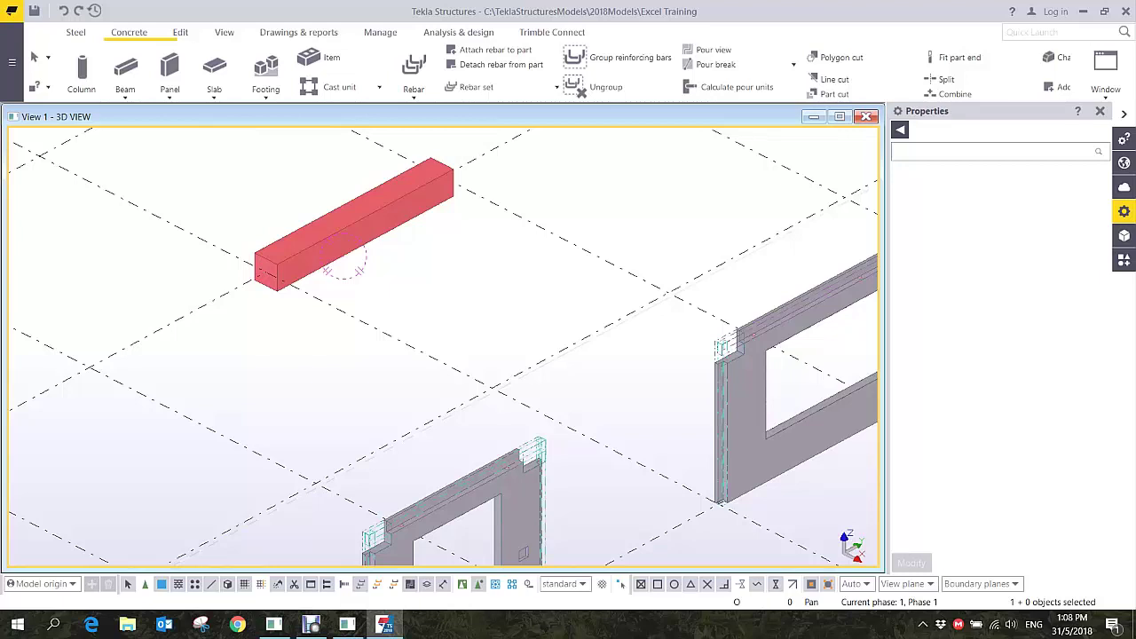
middle_drag(505, 252, 475, 217)
scroll(475, 216, down, 3)
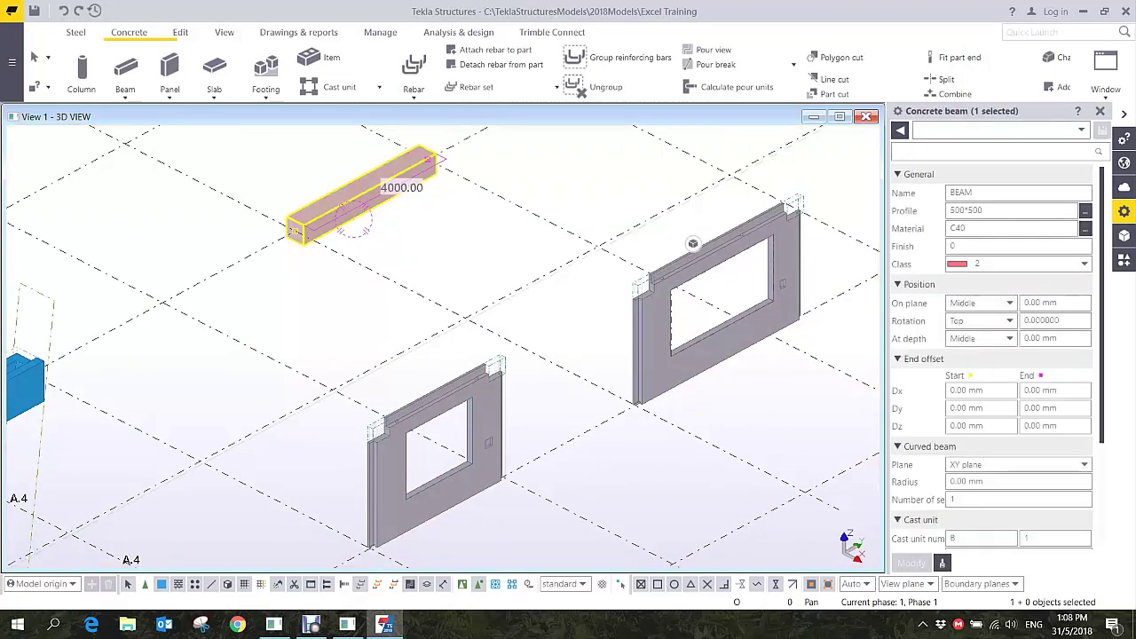
middle_drag(360, 190, 390, 271)
scroll(390, 271, up, 3)
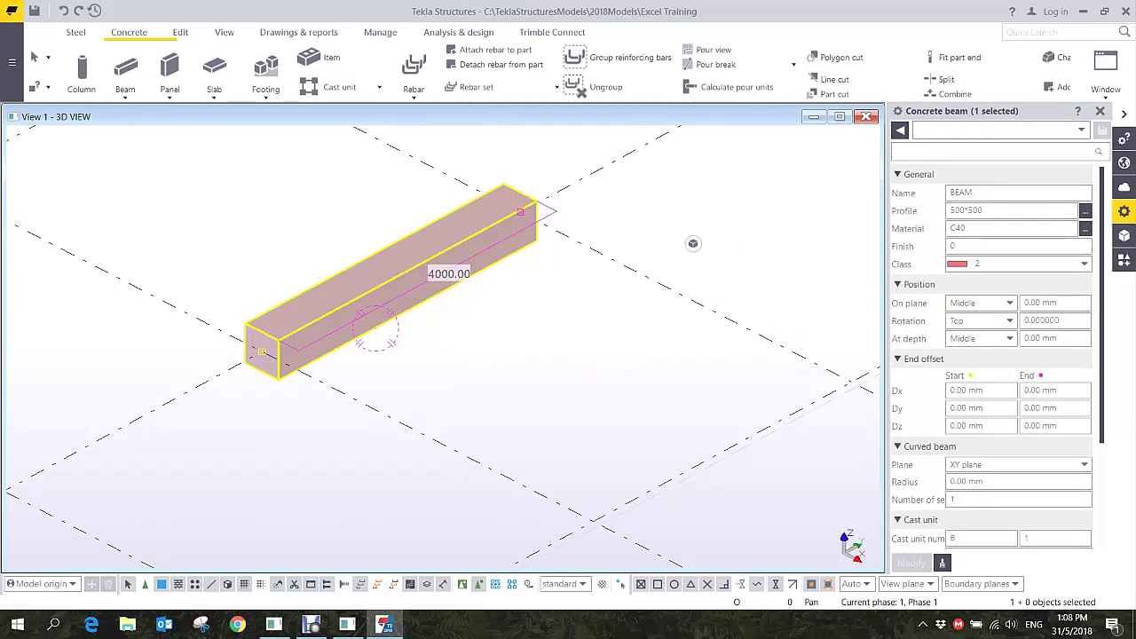
middle_drag(781, 453, 154, 196)
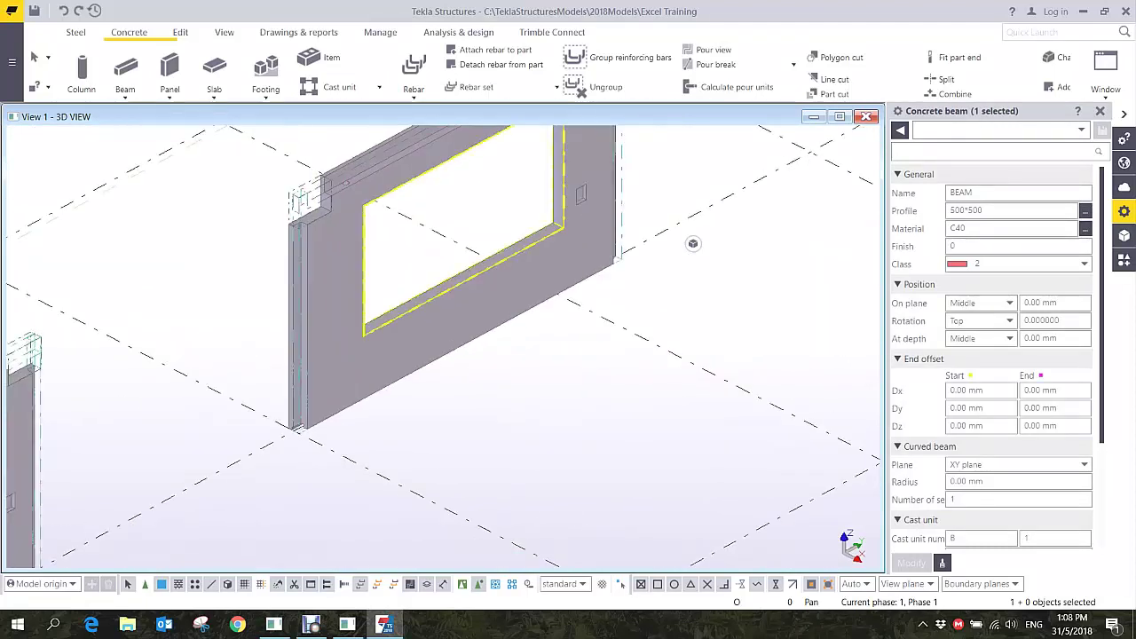
middle_drag(328, 347, 837, 242)
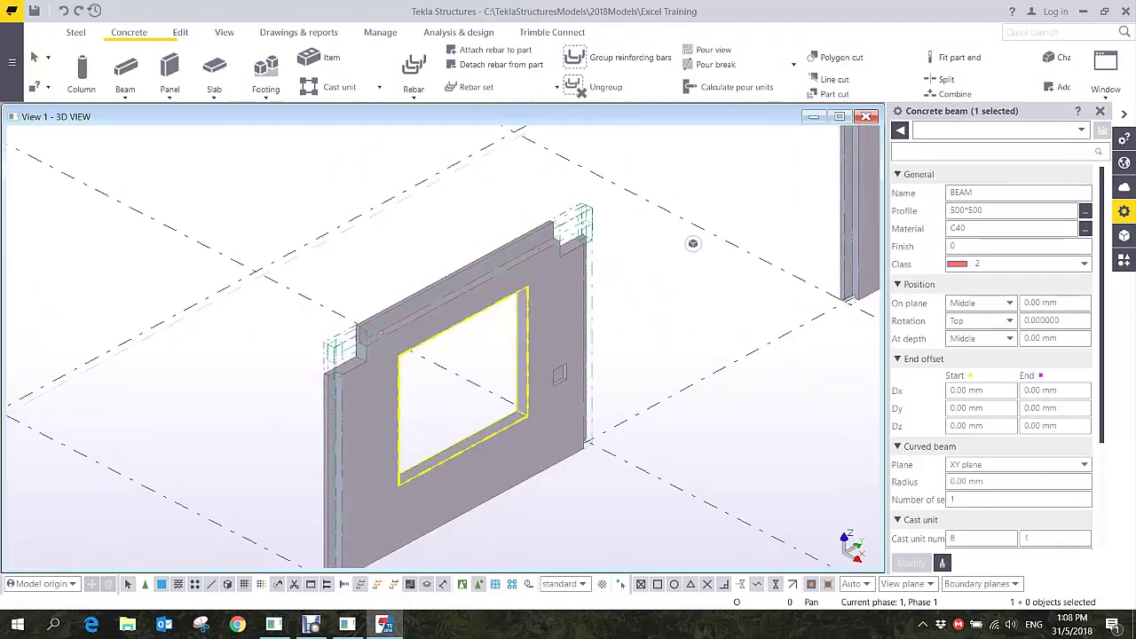
scroll(693, 243, down, 3)
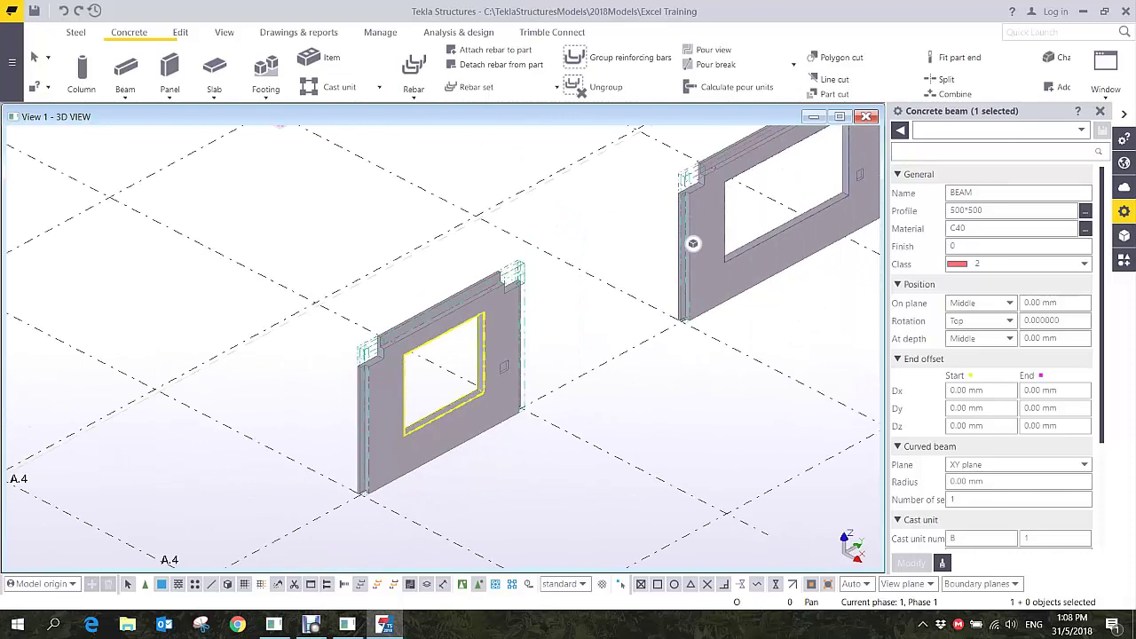
scroll(417, 350, down, 4)
scroll(395, 258, up, 3)
scroll(405, 242, up, 2)
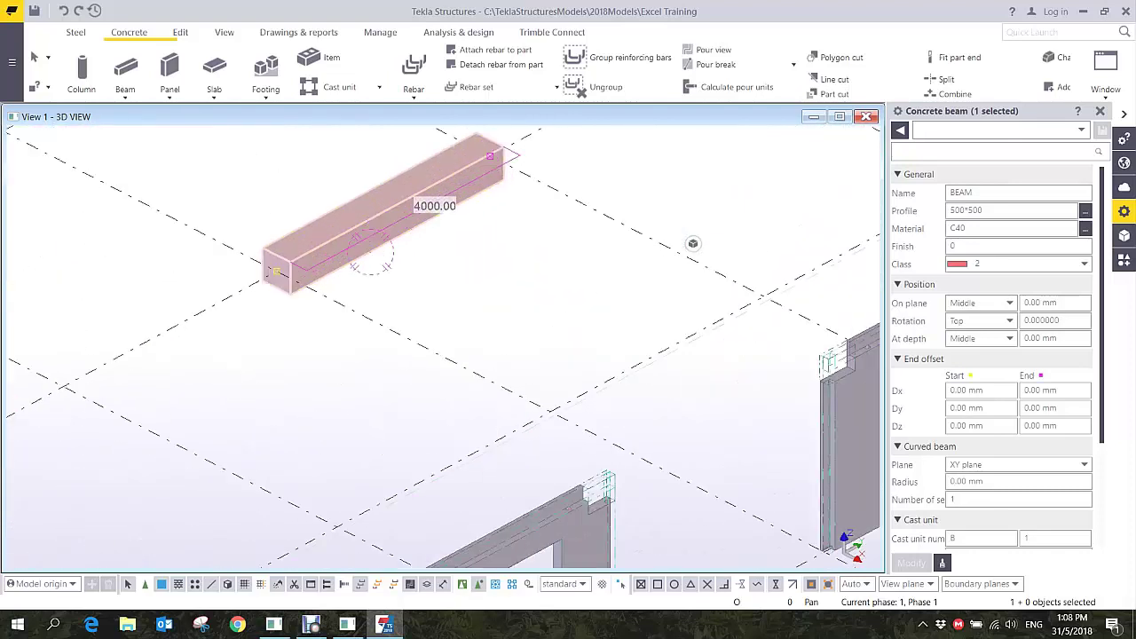
scroll(378, 417, down, 2)
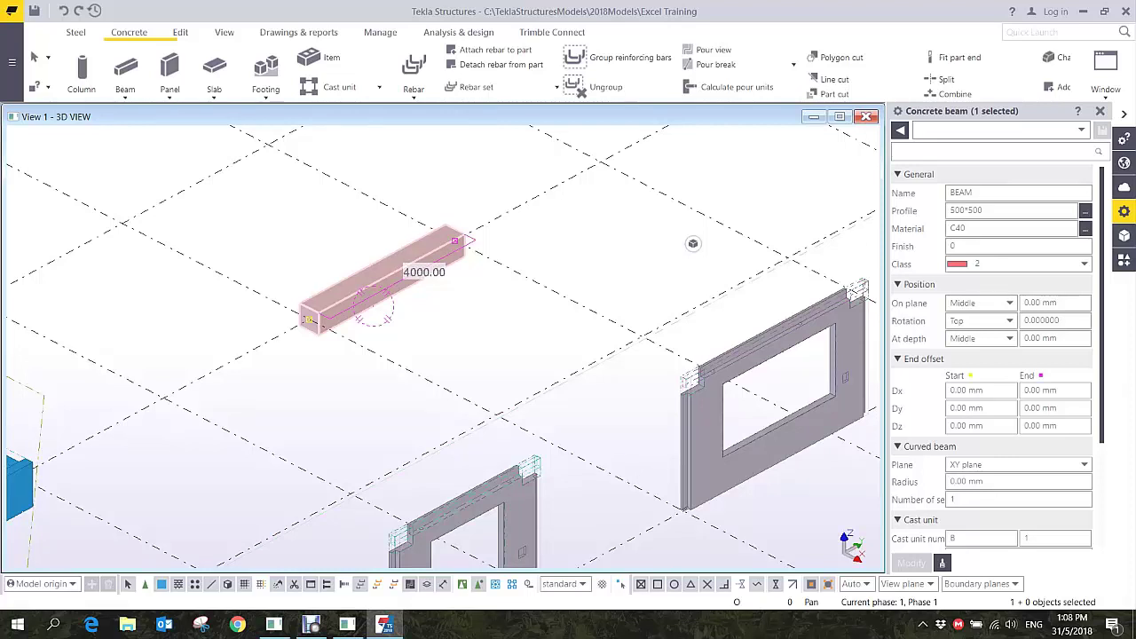
click(653, 306)
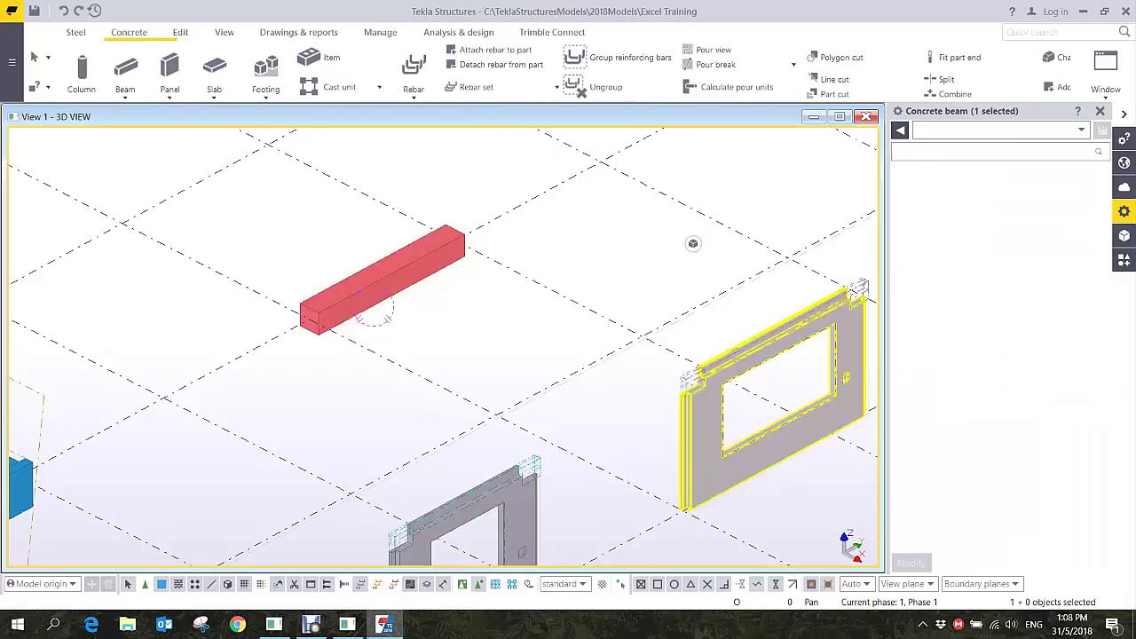
middle_drag(781, 306, 643, 288)
scroll(643, 289, down, 2)
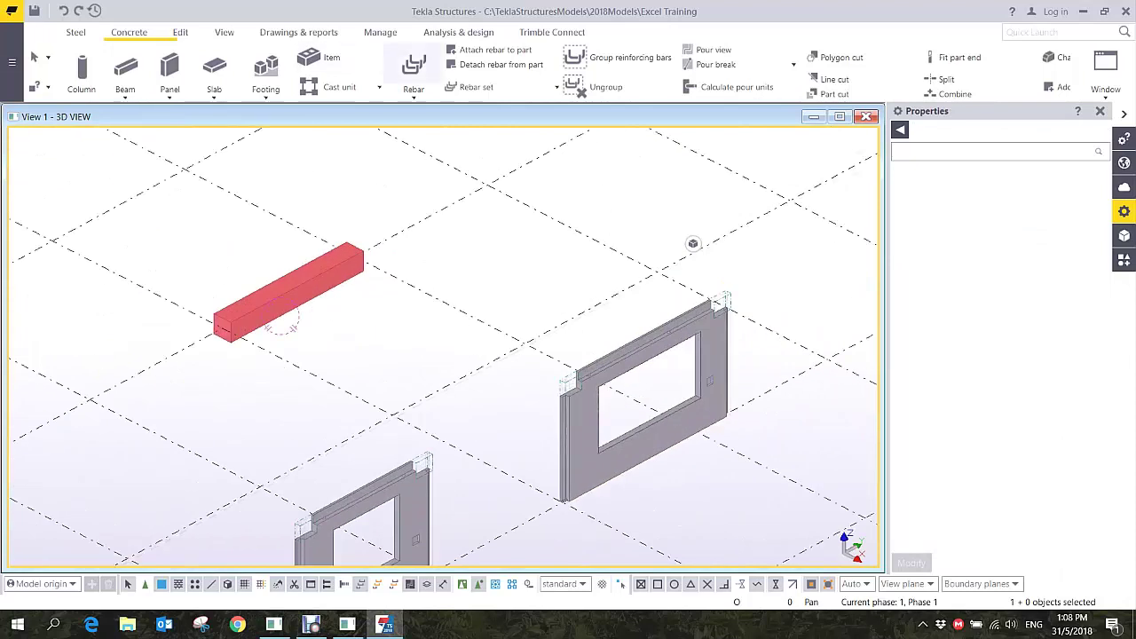
- Restart the rebar group command and set both the start and end hooks to No hook
click(413, 67)
click(421, 114)
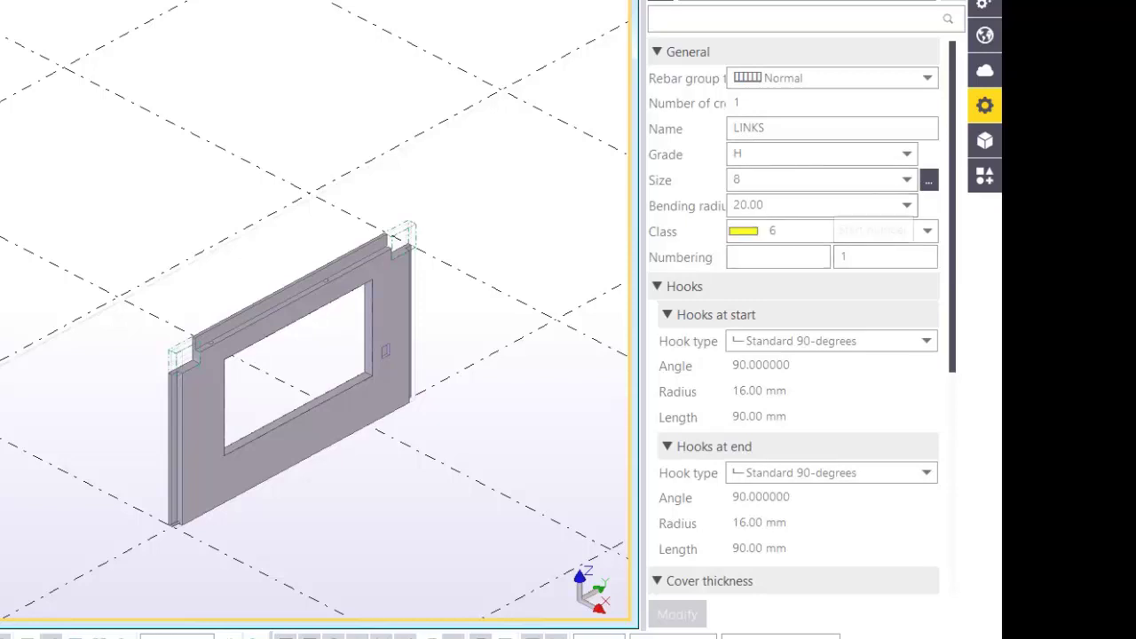
click(750, 341)
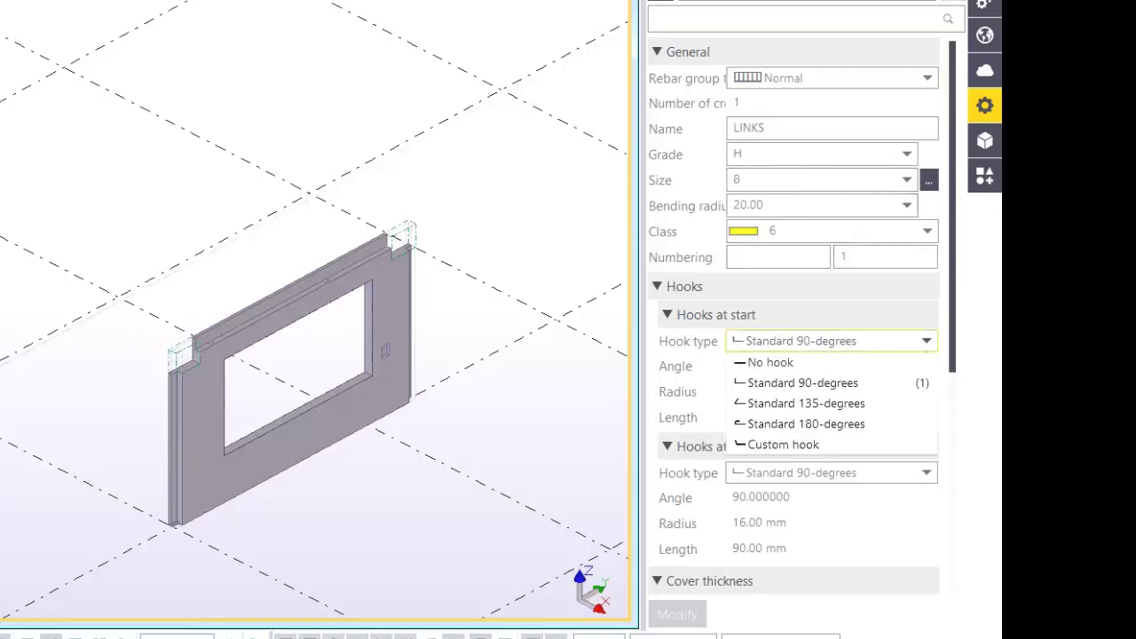
click(770, 361)
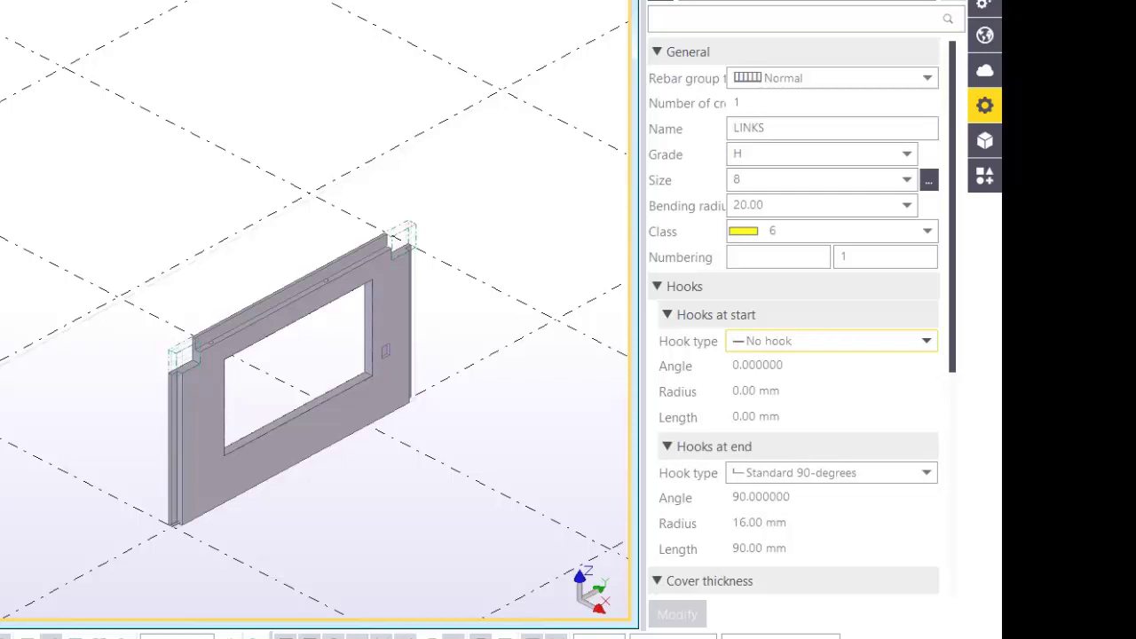
click(750, 472)
click(761, 492)
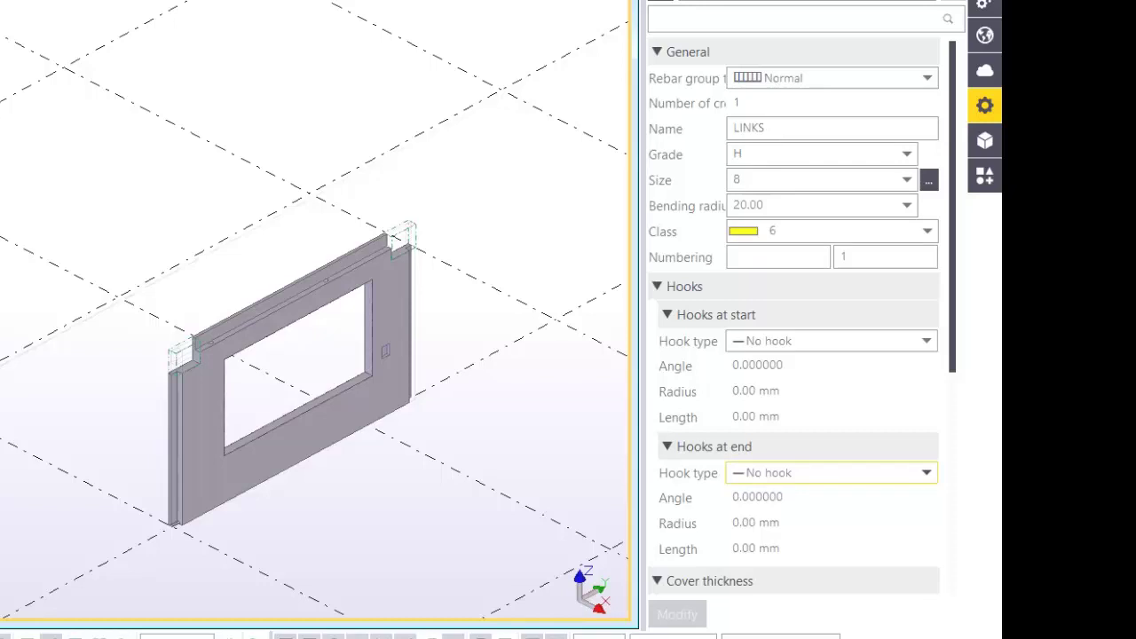
- Set the rebar group's cover thickness to 0 on plane, from plane, at the start and at the end
scroll(794, 319, down, 5)
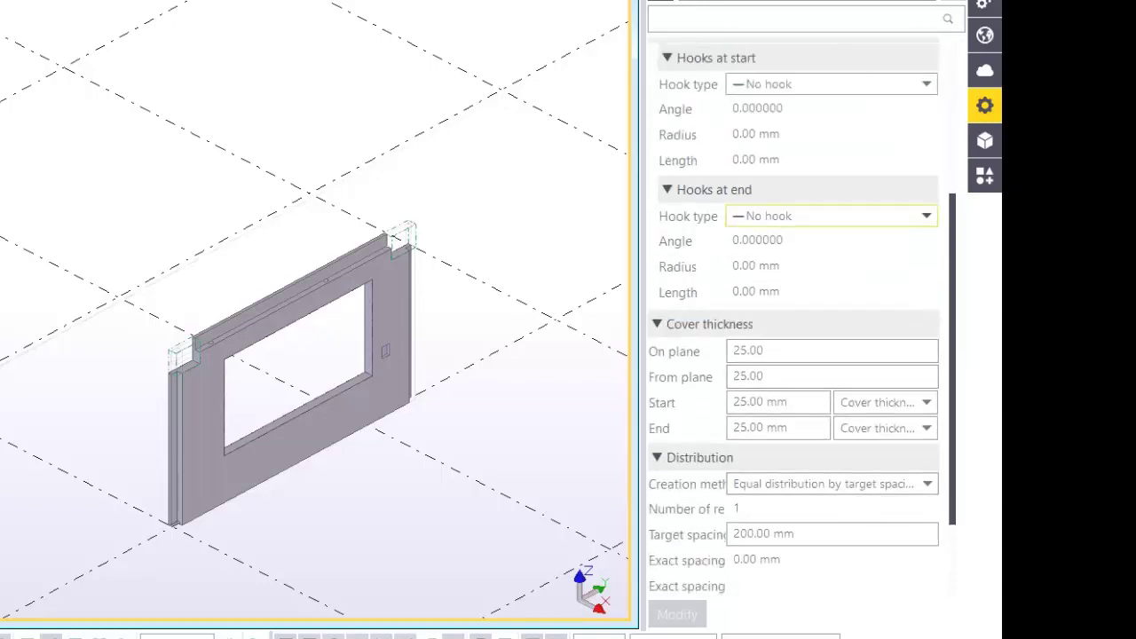
double_click(761, 351)
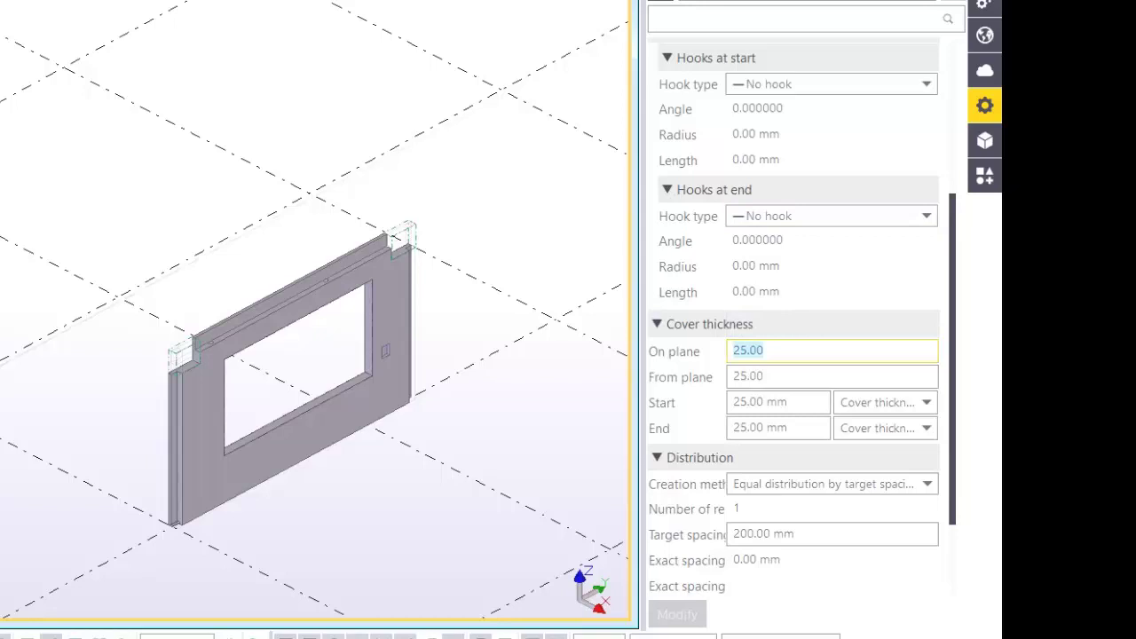
text(0)
key(Tab)
text(0)
key(Tab)
text(0)
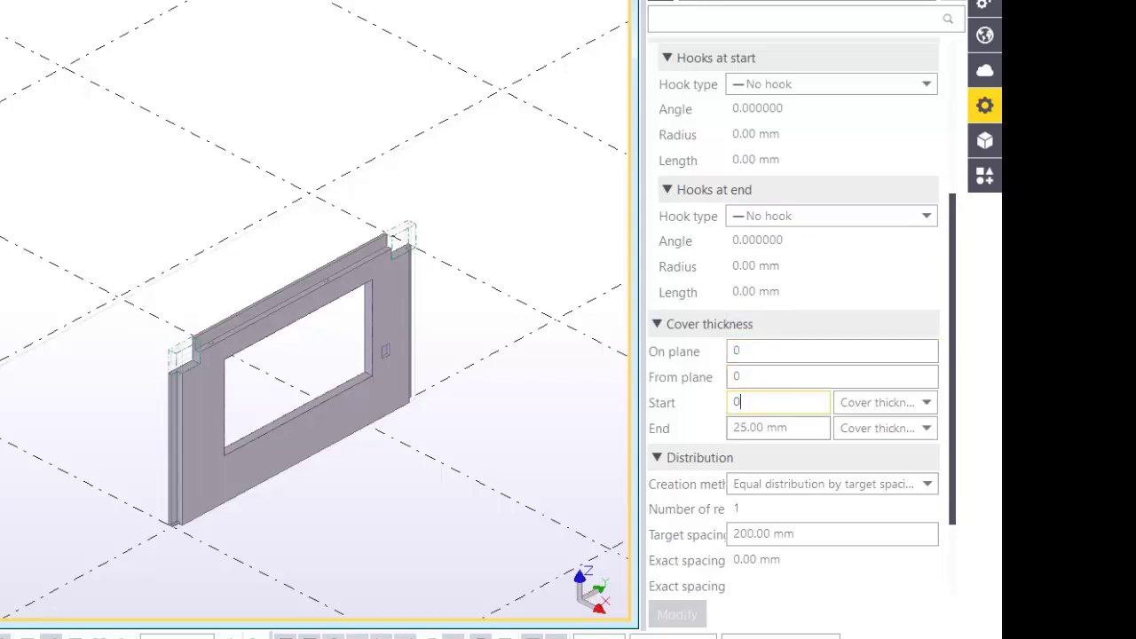
key(Tab)
text(0)
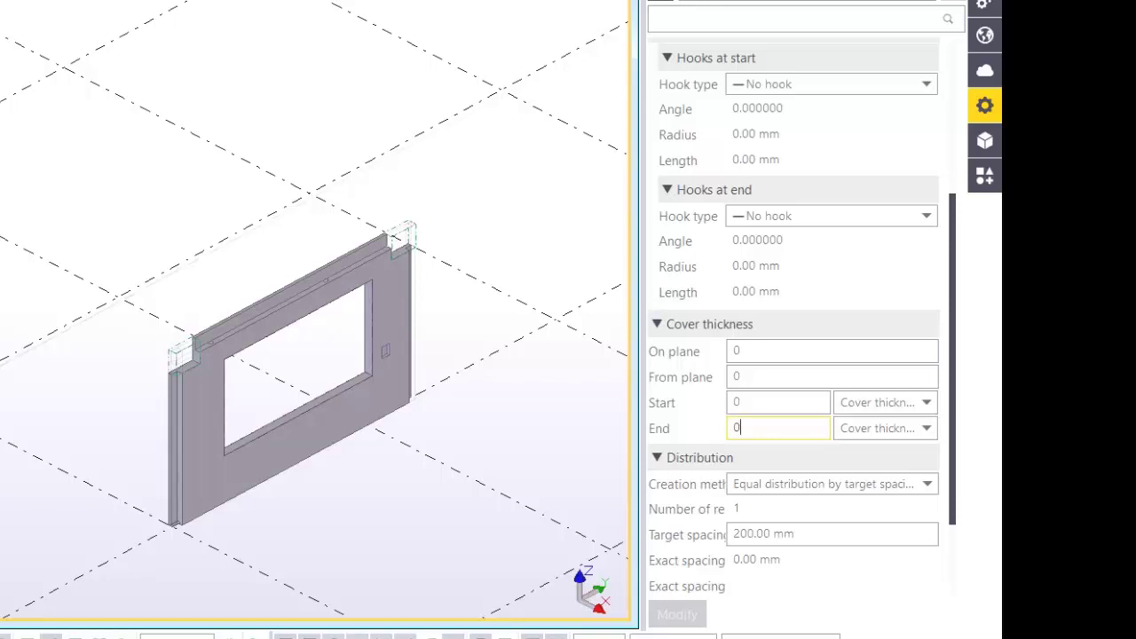
- Choose equal distribution by target spacing value for the rebar group and keep all reinforcing bars included
scroll(789, 484, down, 1)
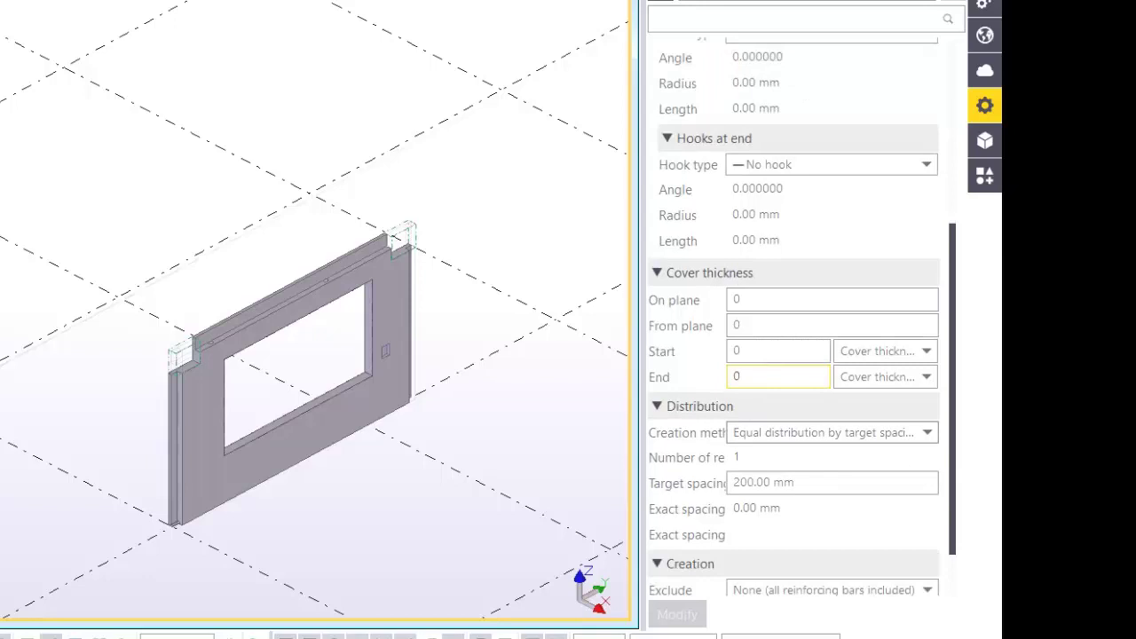
click(799, 432)
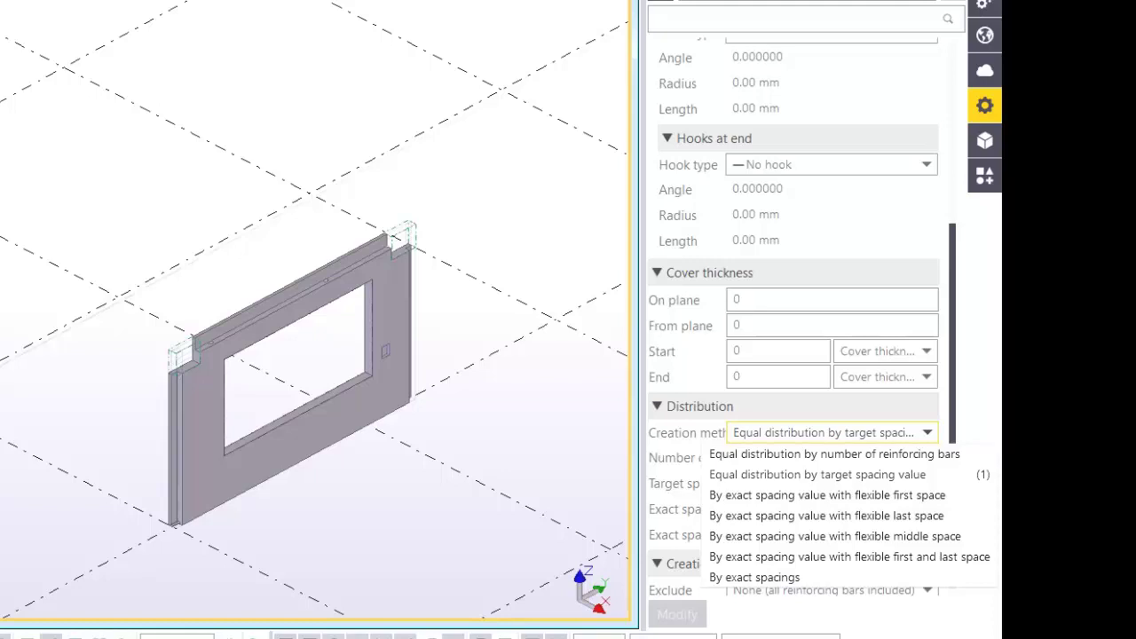
click(818, 475)
key(Tab)
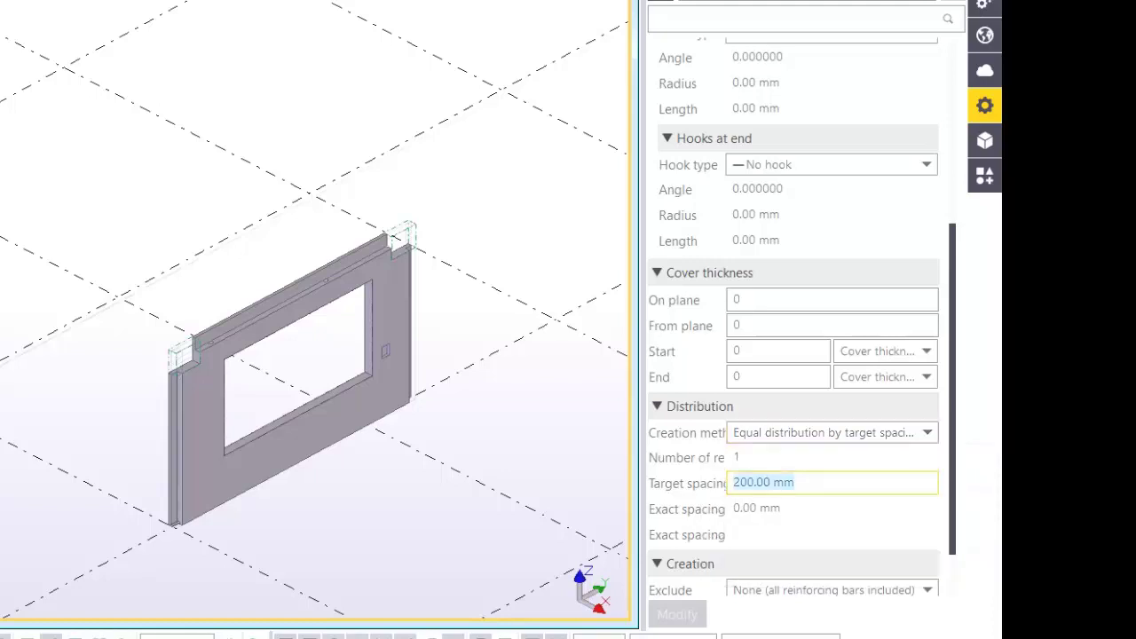
scroll(793, 399, down, 2)
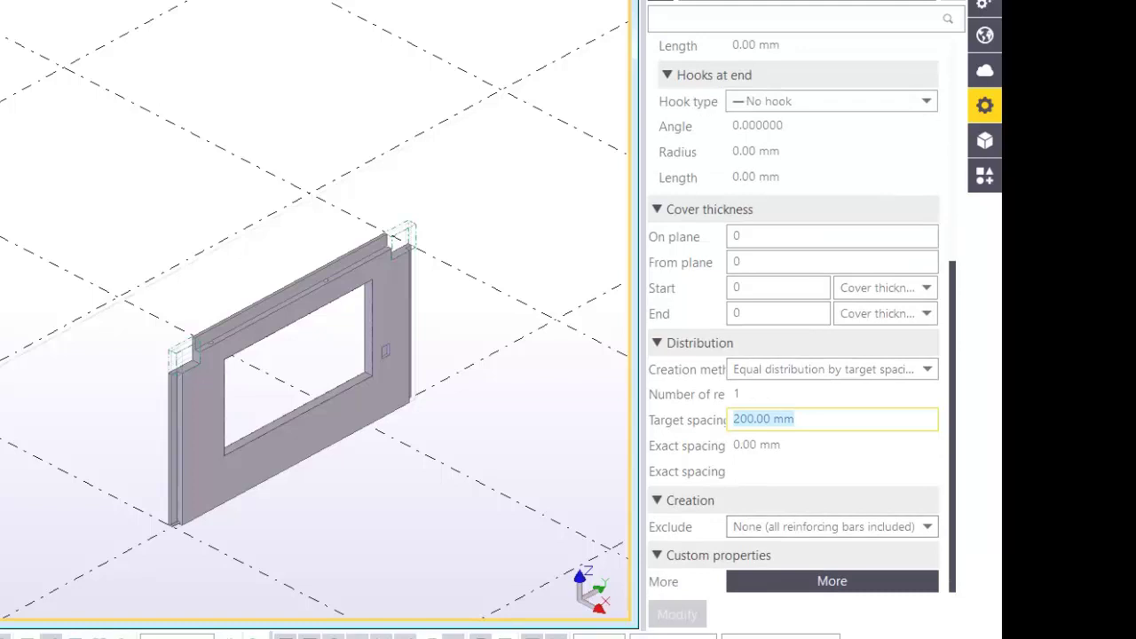
click(832, 528)
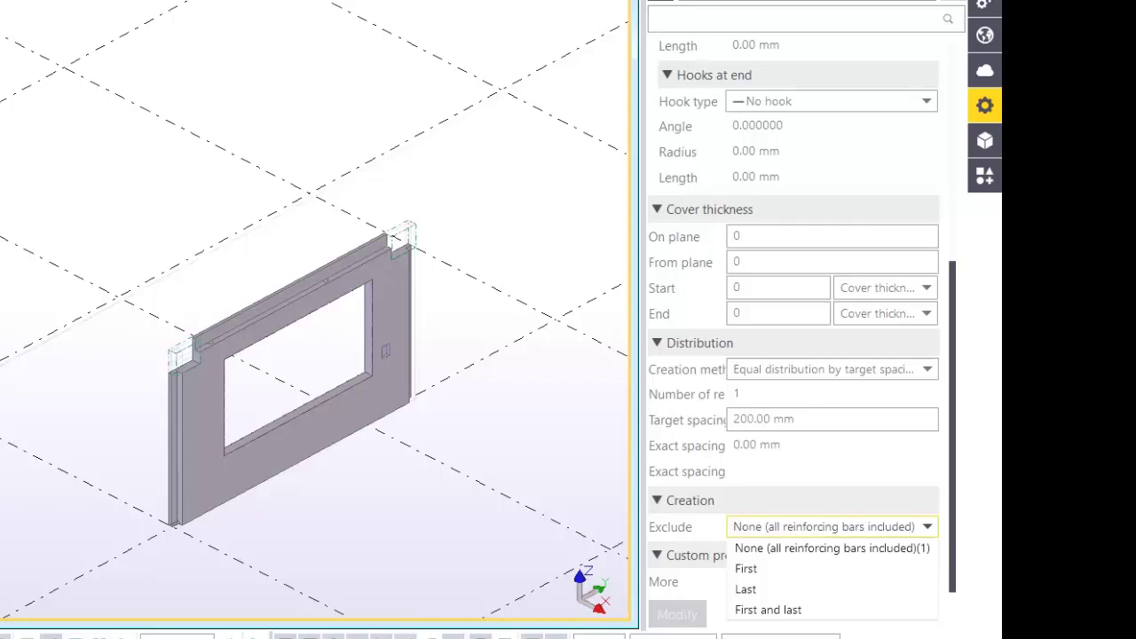
key(Escape)
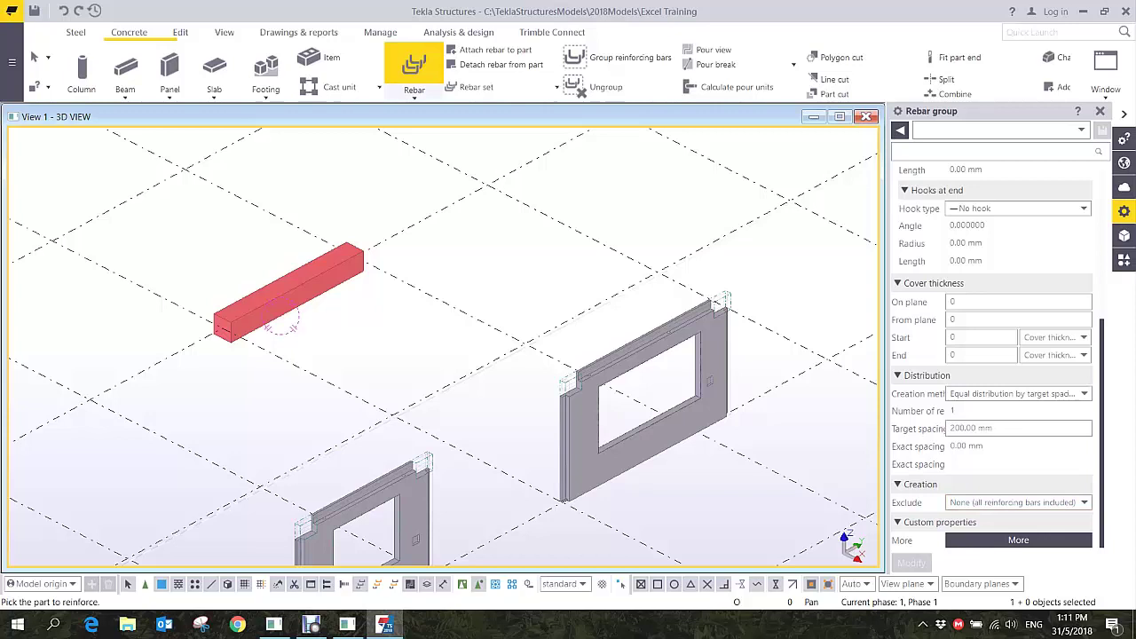
- Restart the rebar group on the concrete beam and outline a U-shaped link along both sides and the bottom of its near end face
click(414, 95)
click(432, 116)
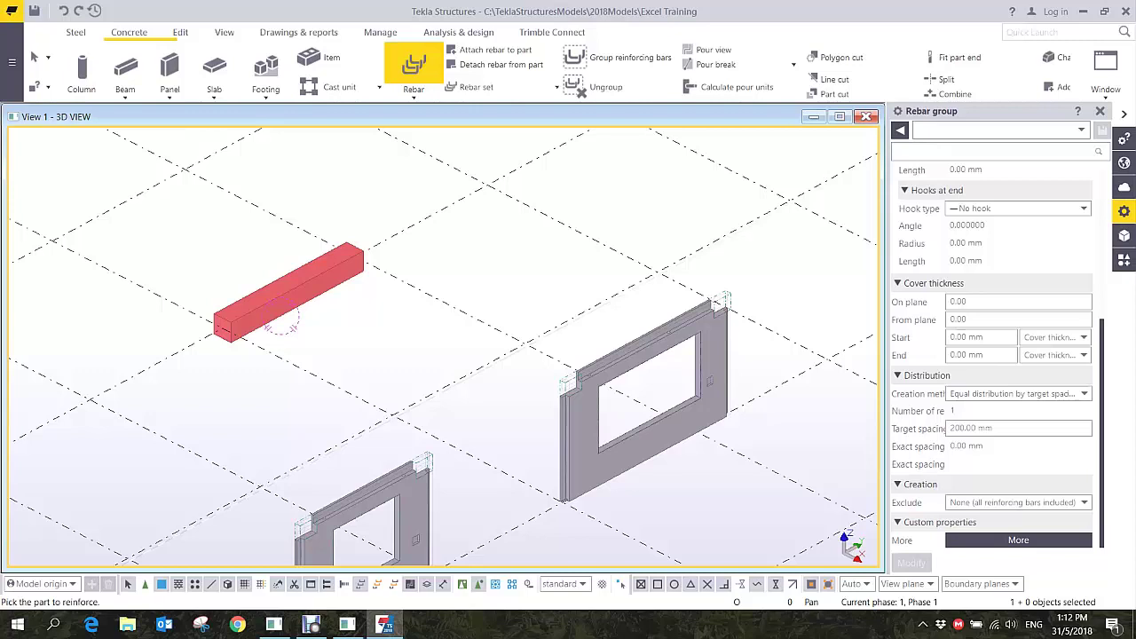
scroll(470, 329, up, 6)
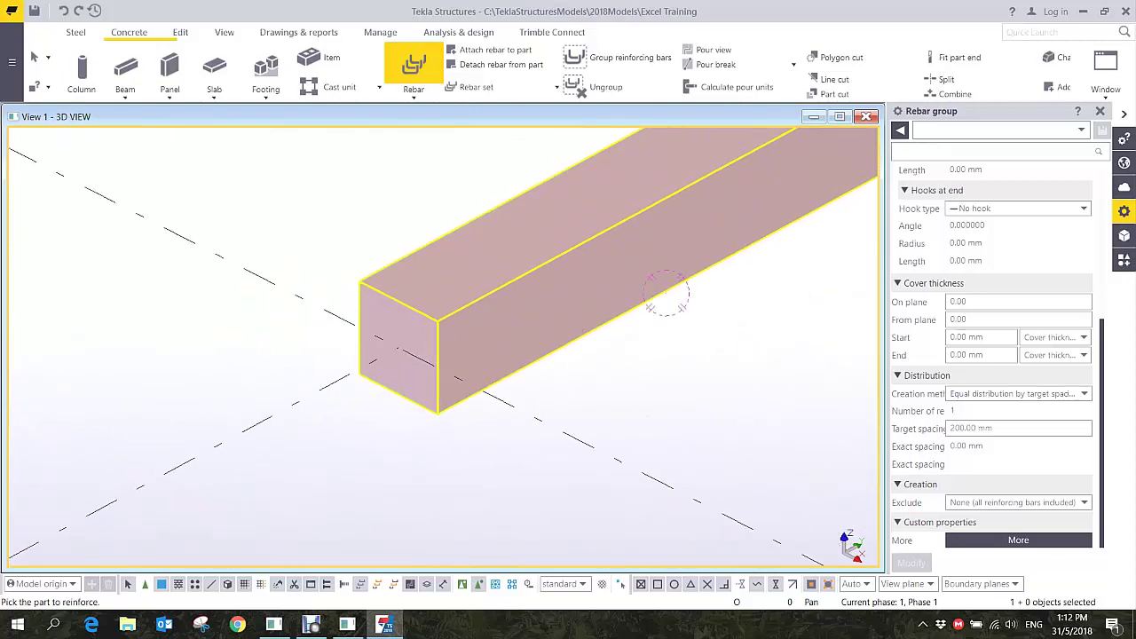
click(482, 308)
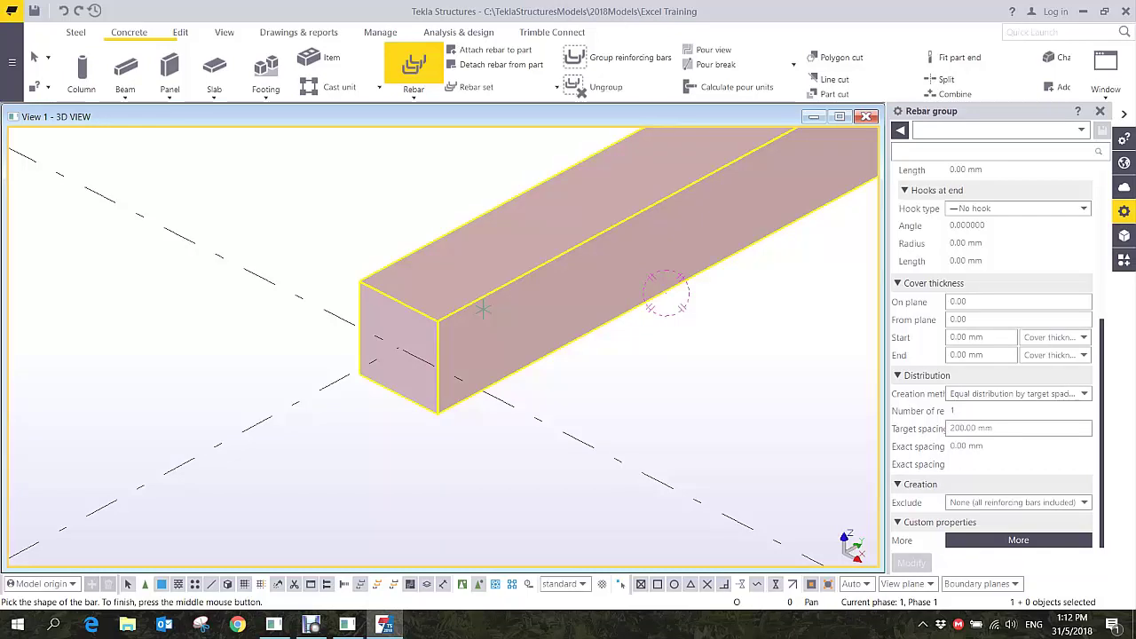
scroll(480, 308, up, 2)
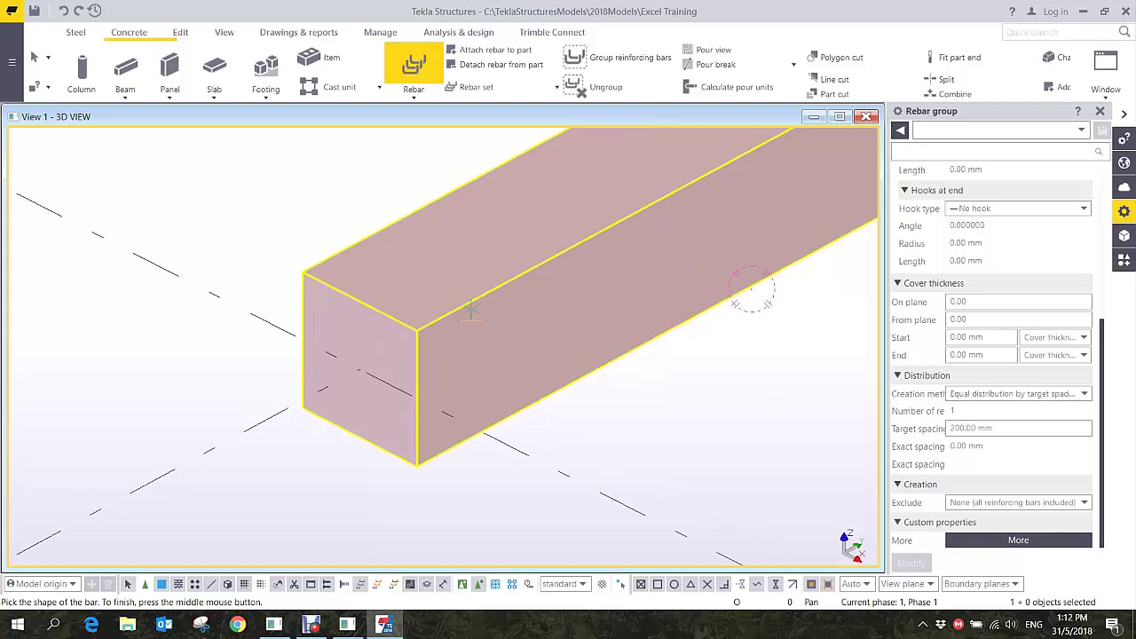
click(416, 331)
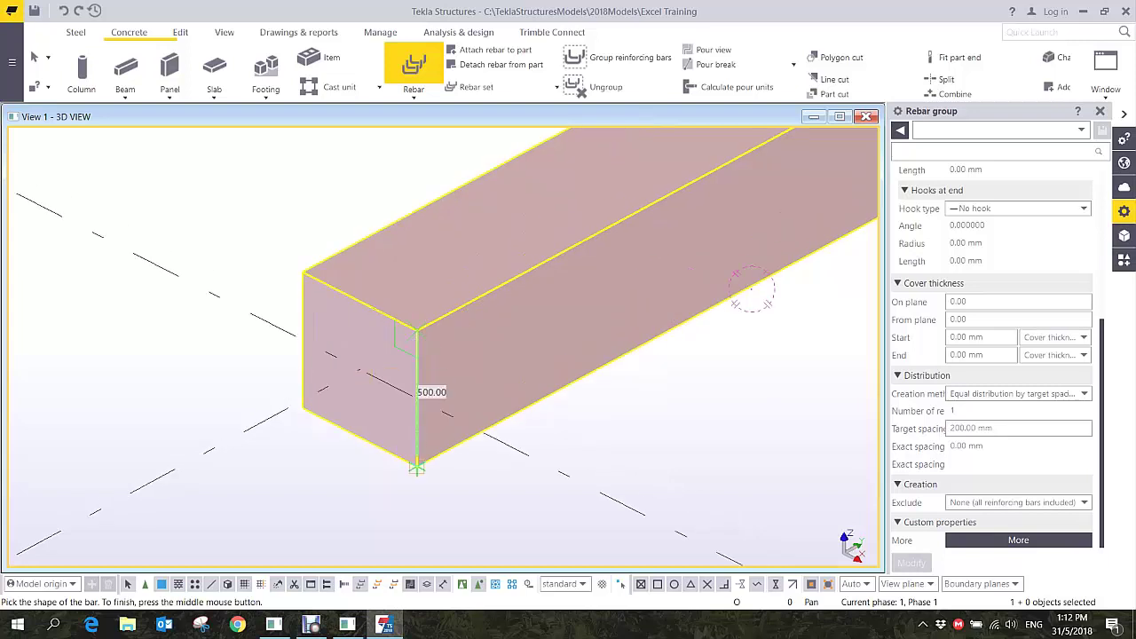
click(416, 466)
click(302, 408)
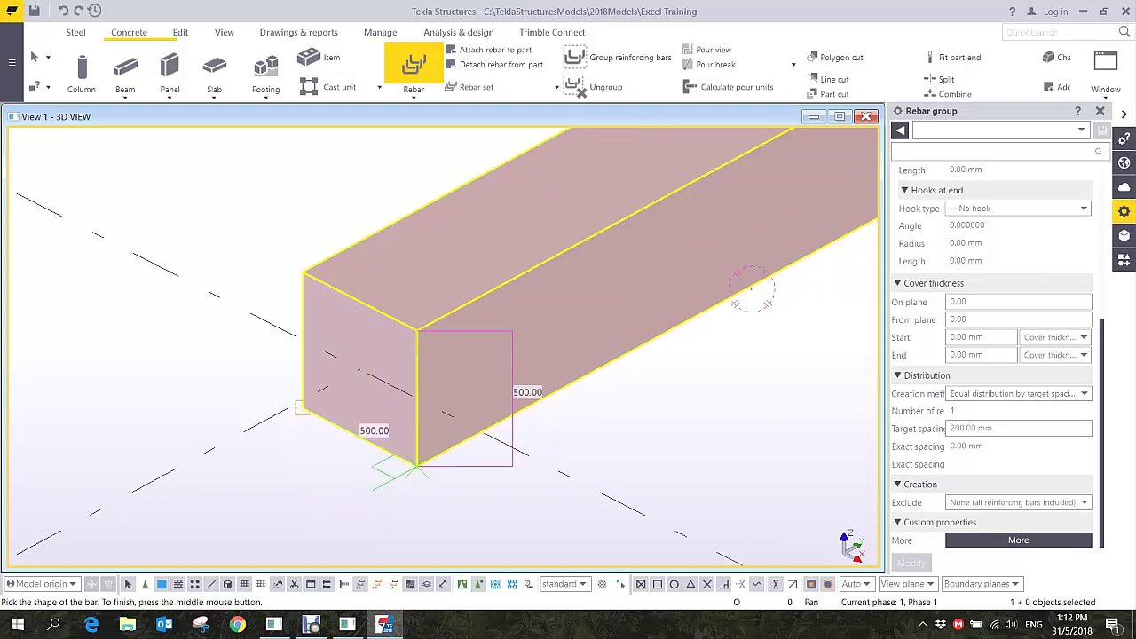
click(302, 271)
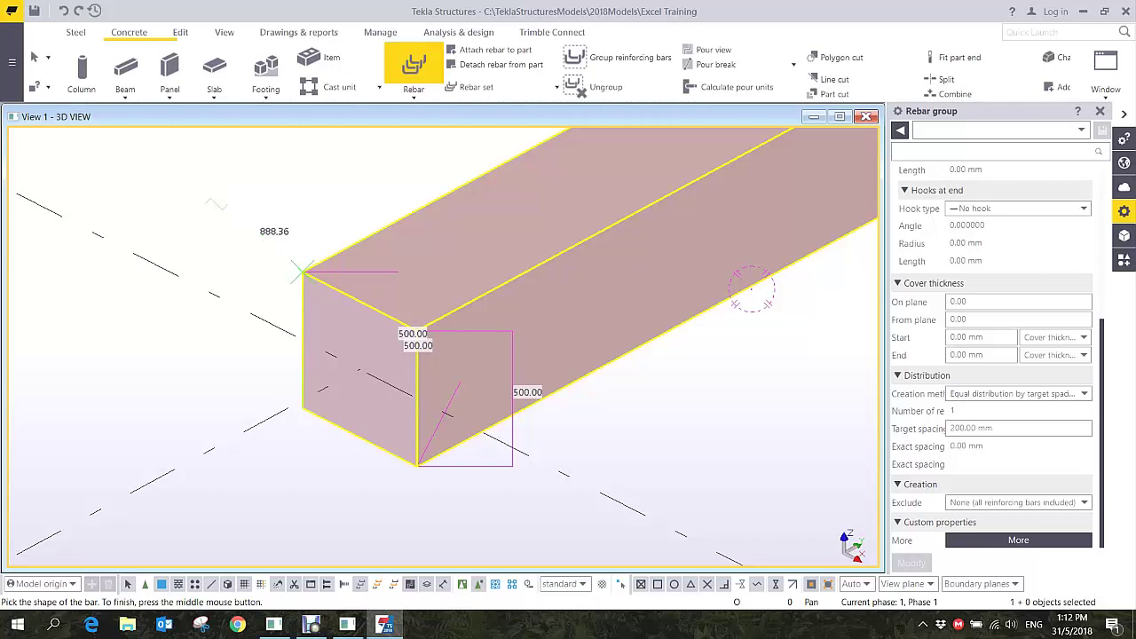
middle_click(213, 234)
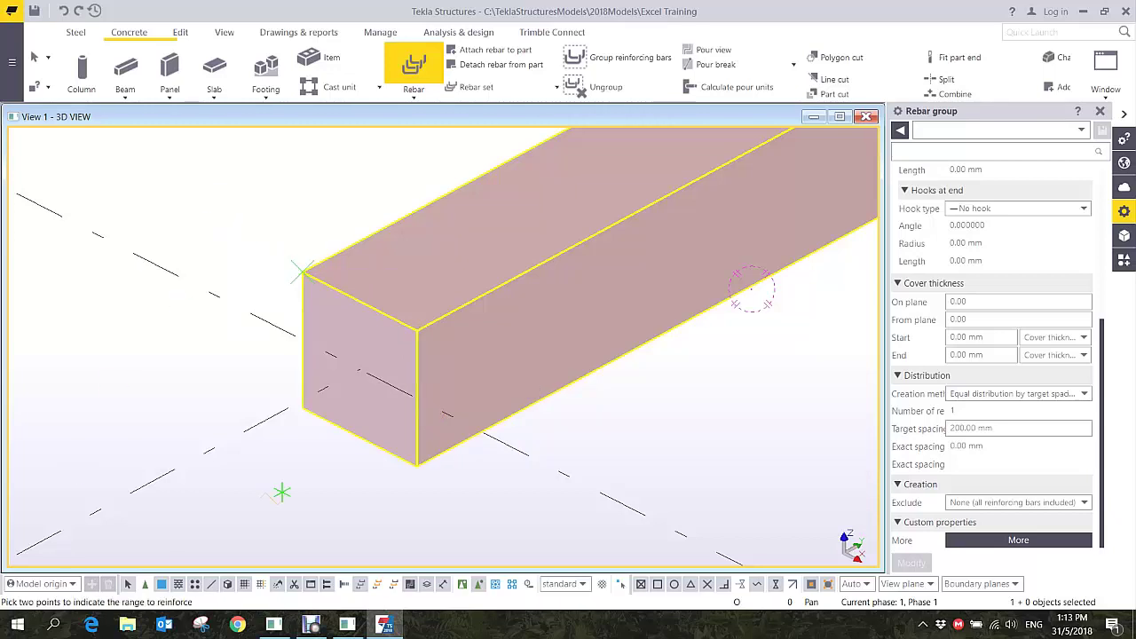
- Distribute the links over the beam's 4000 mm length, from the near to the far corner of its bottom edge, and end the command
middle_drag(417, 406, 251, 417)
scroll(250, 412, down, 4)
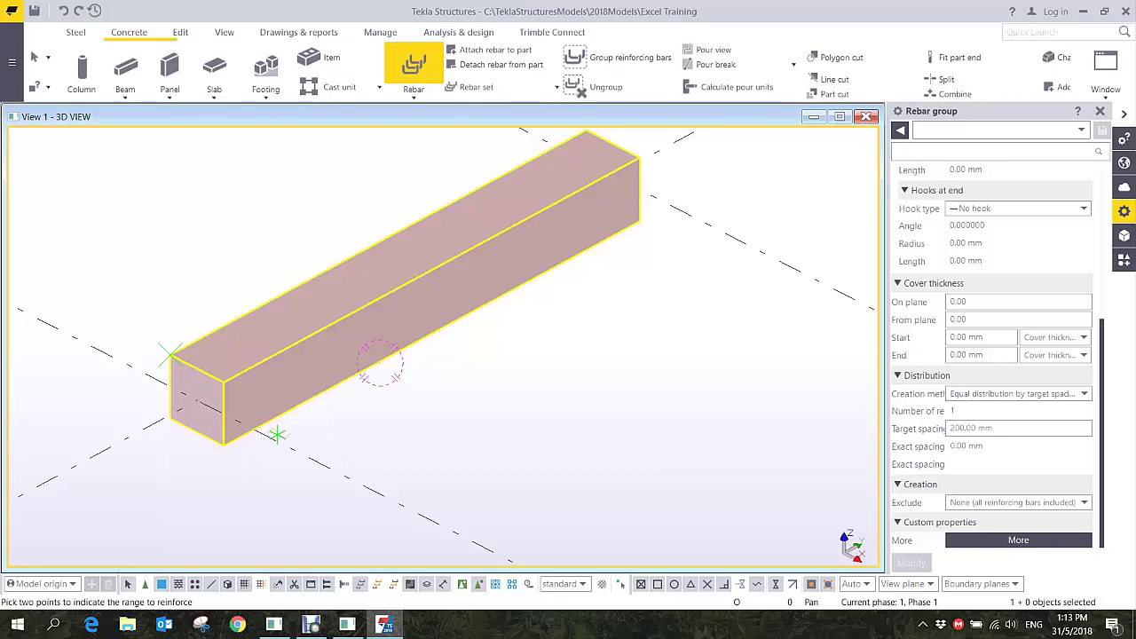
click(223, 444)
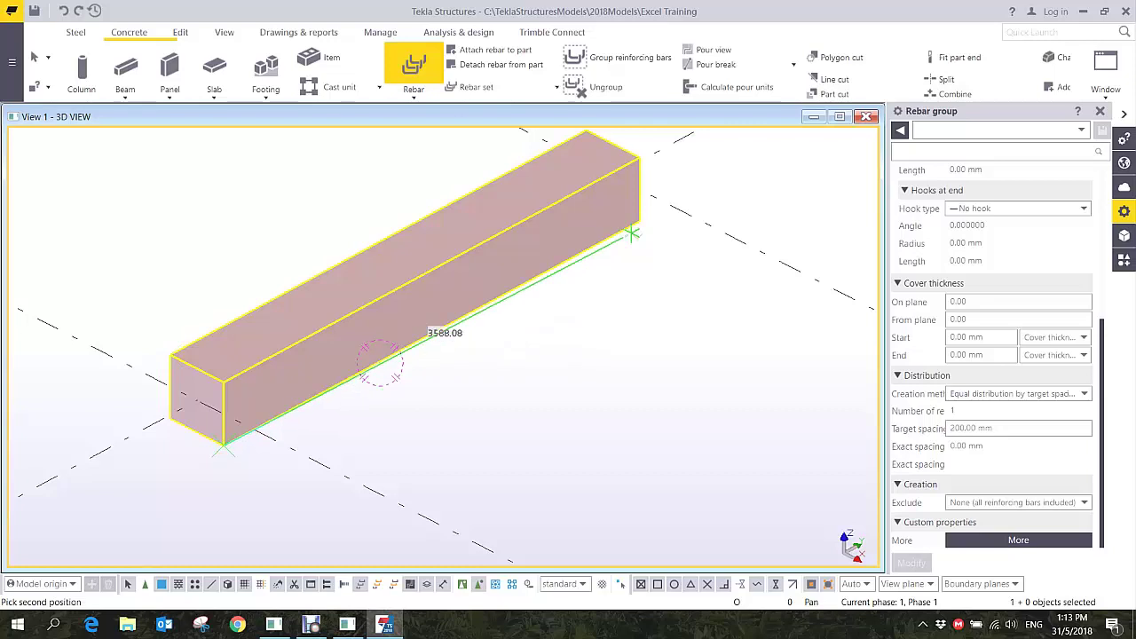
click(639, 220)
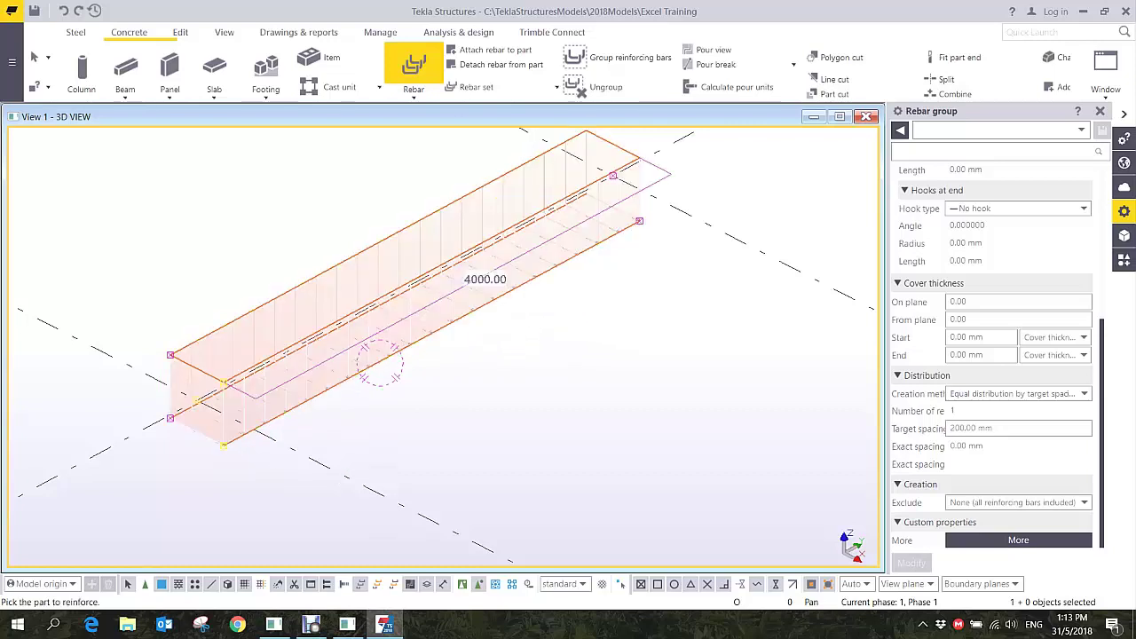
right_click(380, 361)
click(267, 240)
- Examine the U-shaped links along the beam and how they sit on the concrete faces without cover
scroll(377, 355, up, 4)
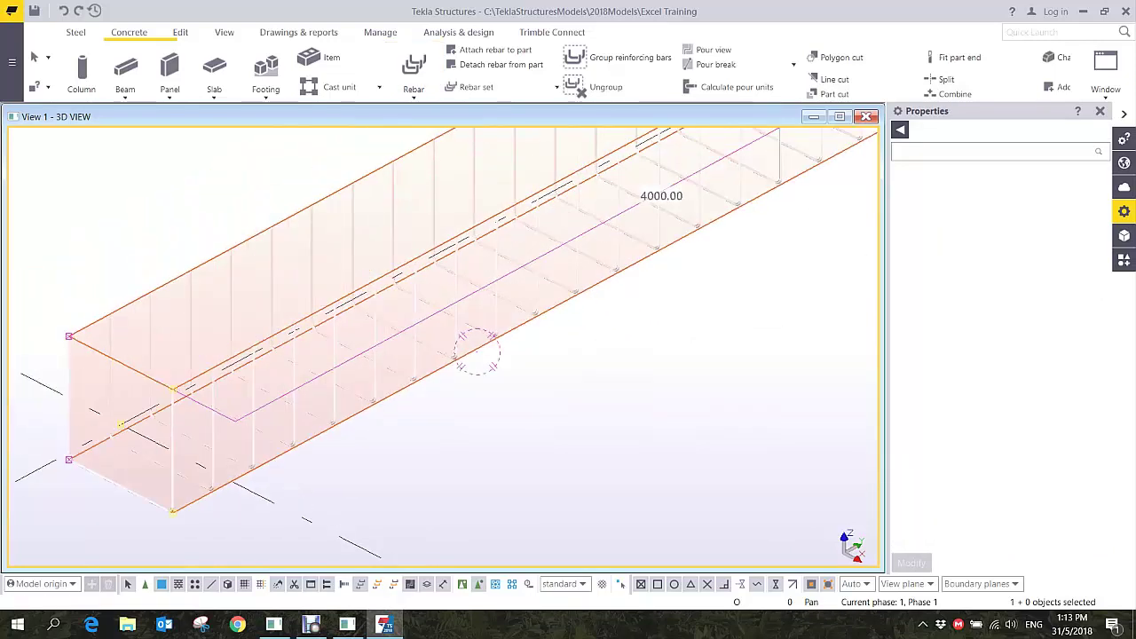
scroll(478, 355, up, 5)
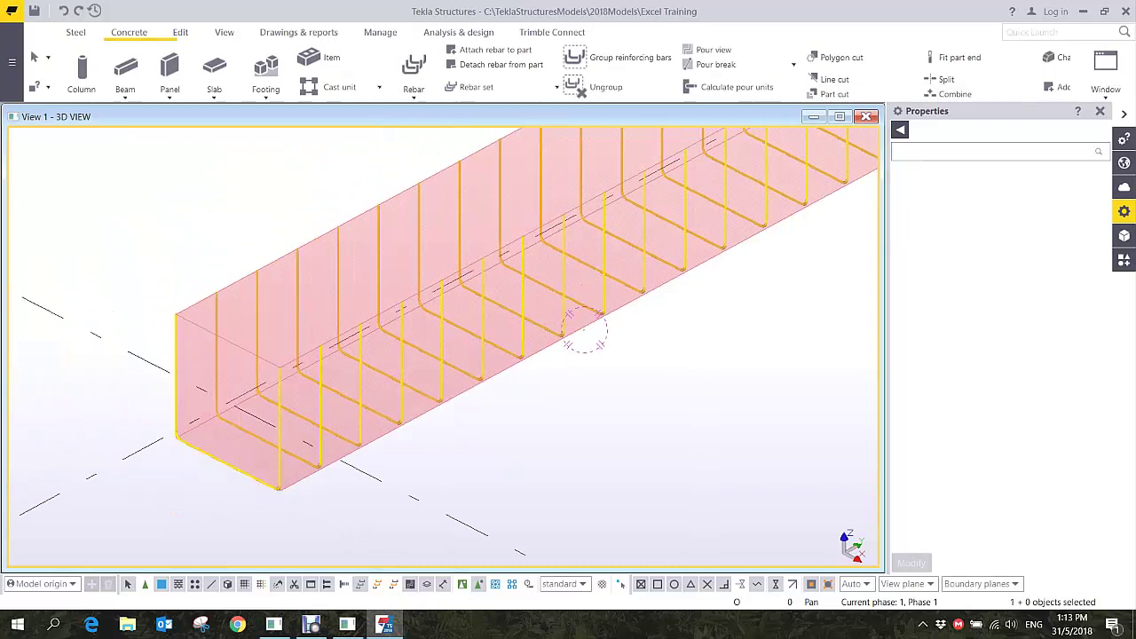
ctrl+middle_drag(478, 355, 510, 366)
scroll(421, 317, down, 5)
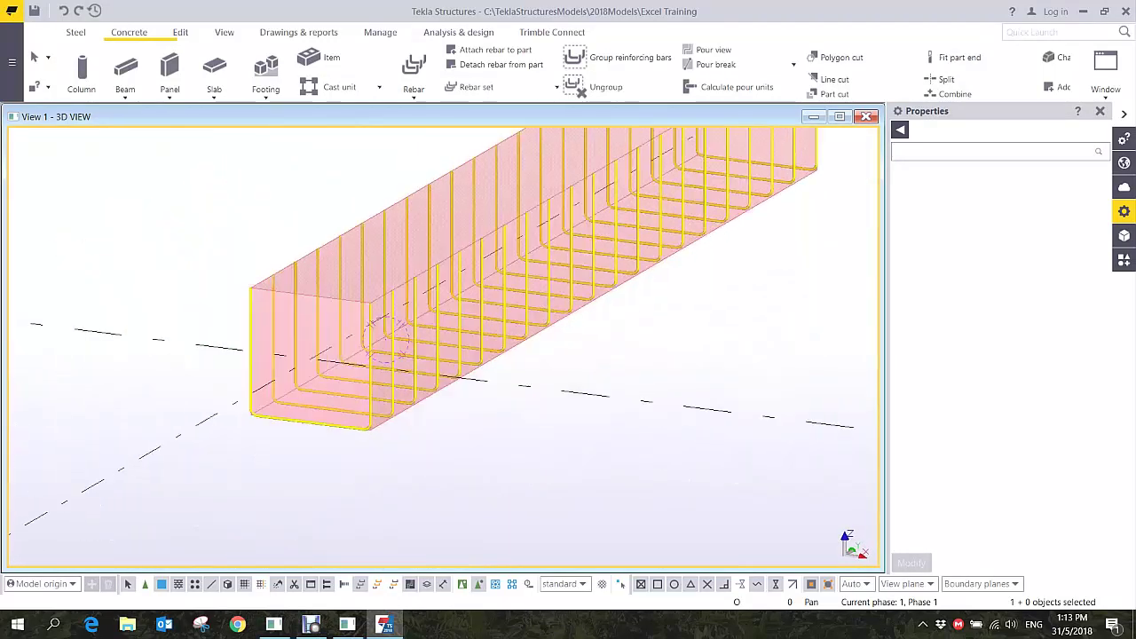
middle_drag(422, 316, 342, 373)
ctrl+drag(342, 373, 335, 372)
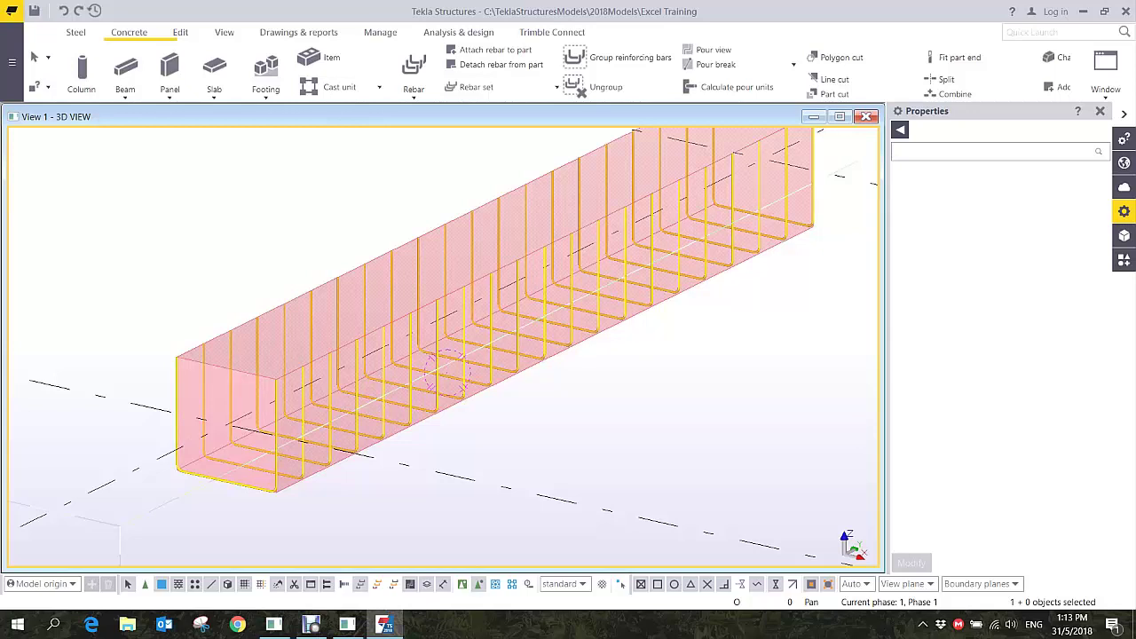
scroll(195, 464, up, 5)
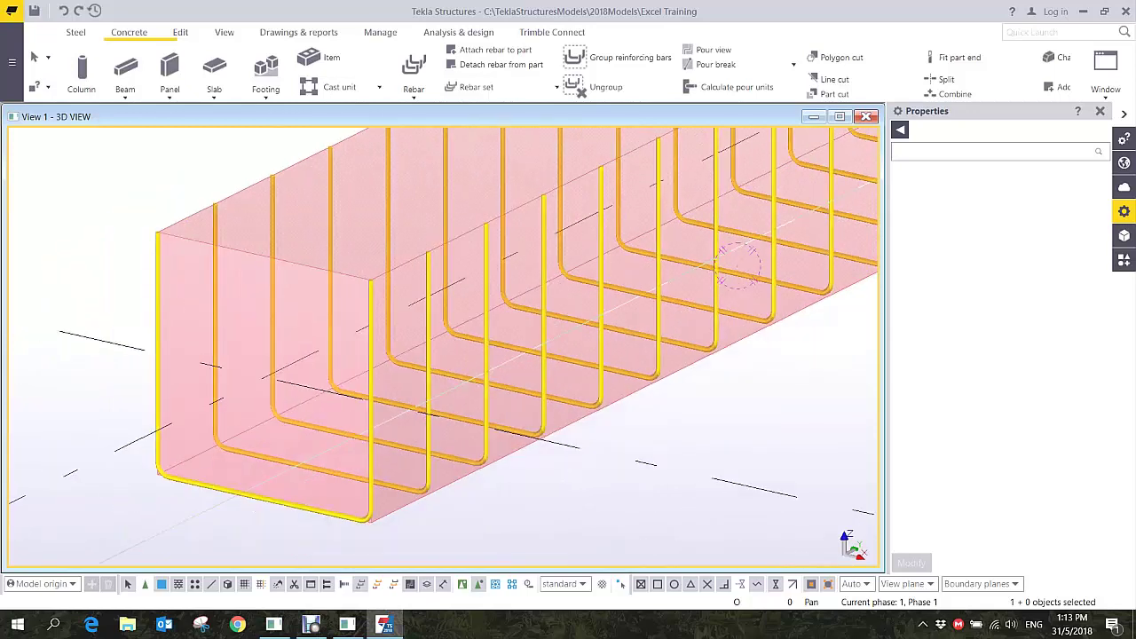
scroll(152, 377, down, 2)
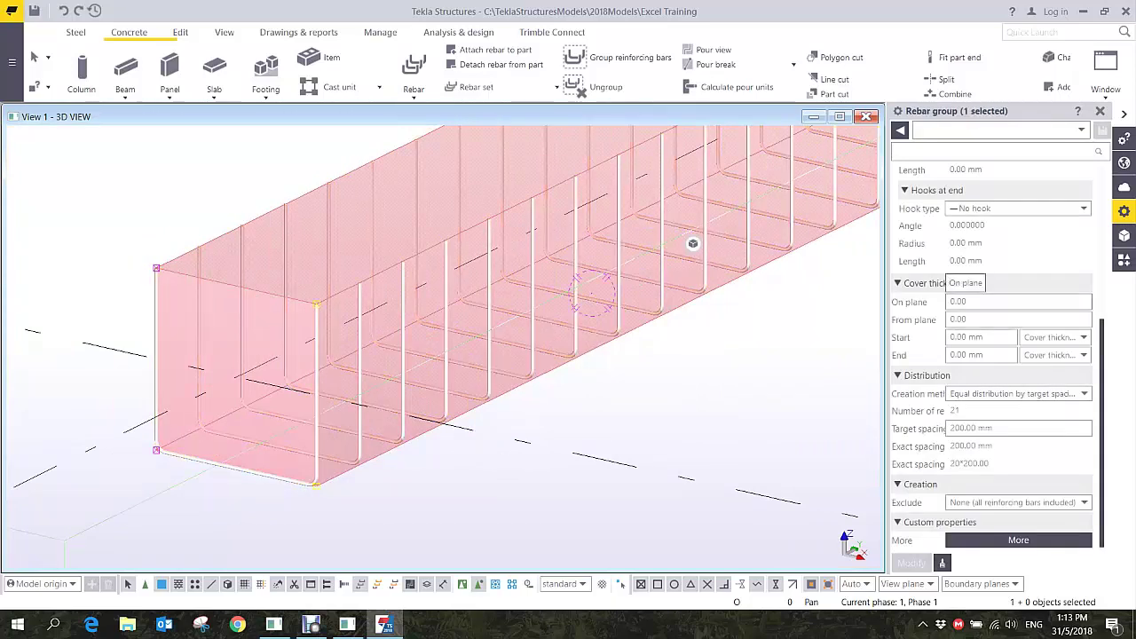
- Set the selected rebar group's on-plane cover thickness to 25 mm and apply the change
click(963, 301)
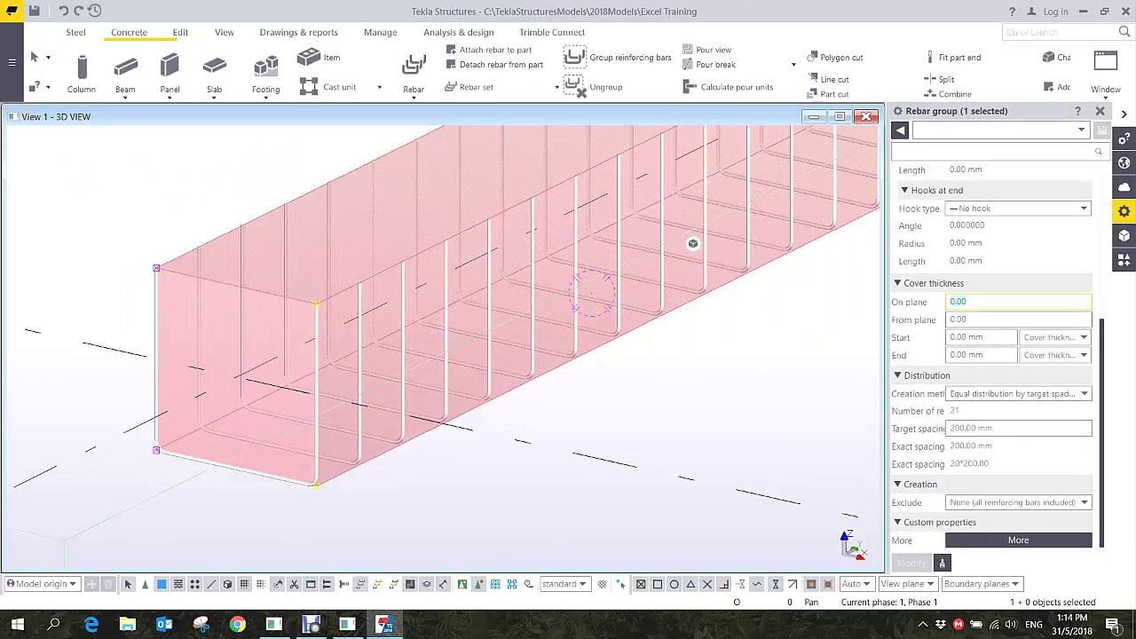
text(25)
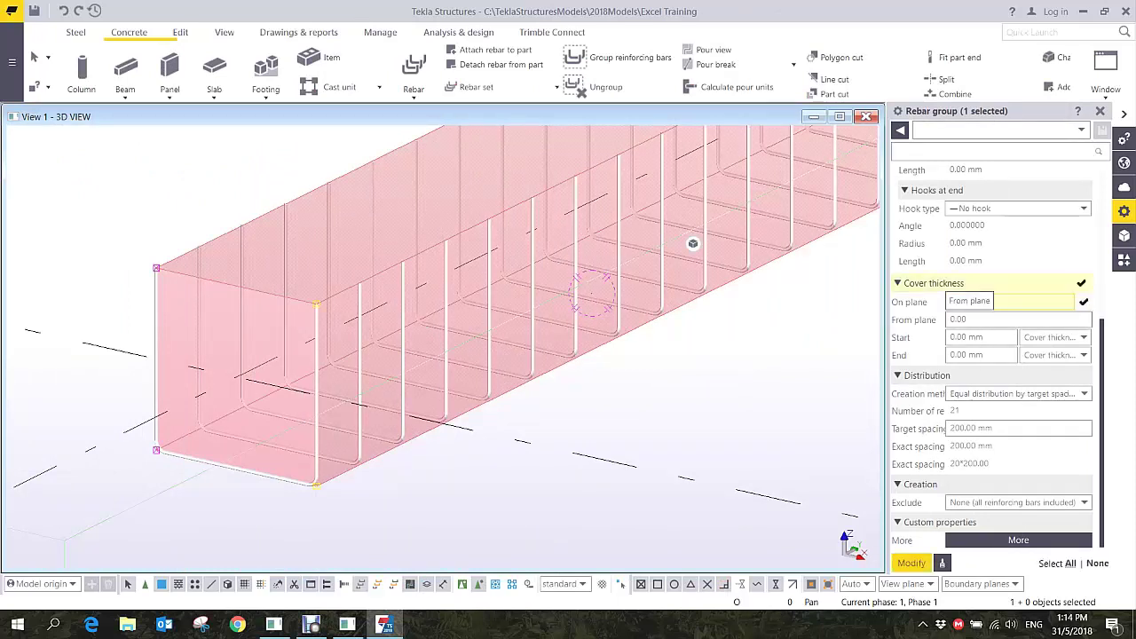
text(25)
key(Return)
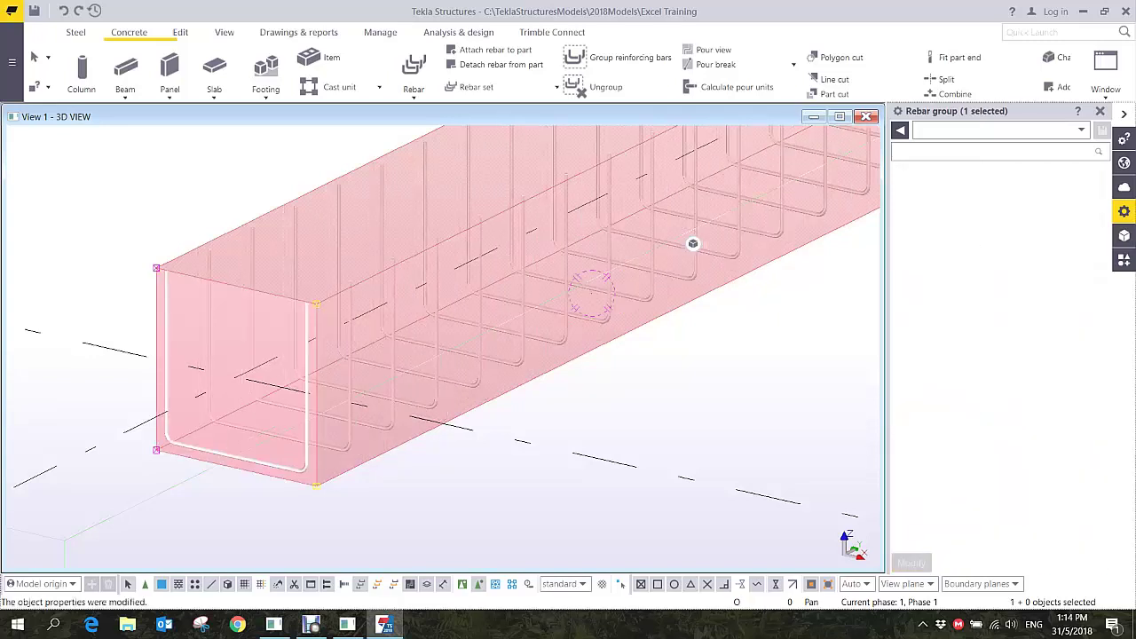
- Select the beam as a cast unit and create a separate 3D view of it
mouse_move(293, 437)
ctrl+middle_down()
mouse_move(373, 497)
mouse_move(391, 355)
mouse_move(341, 362)
ctrl+middle_up()
scroll(367, 356, up, 3)
scroll(693, 243, down, 8)
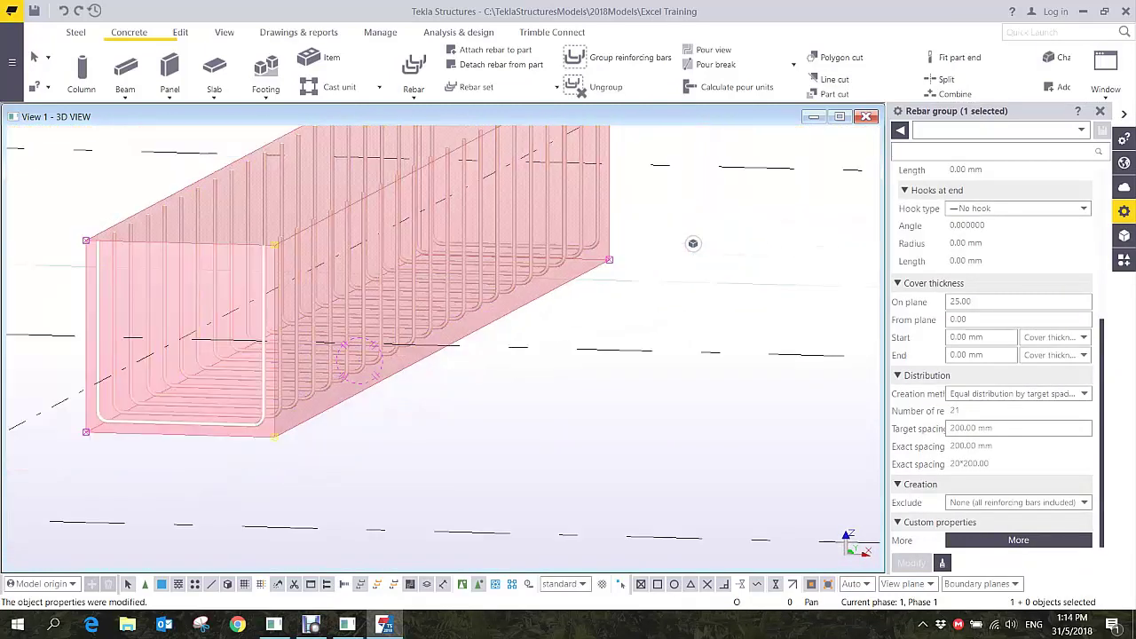
click(495, 584)
right_click(365, 390)
mouse_move(435, 268)
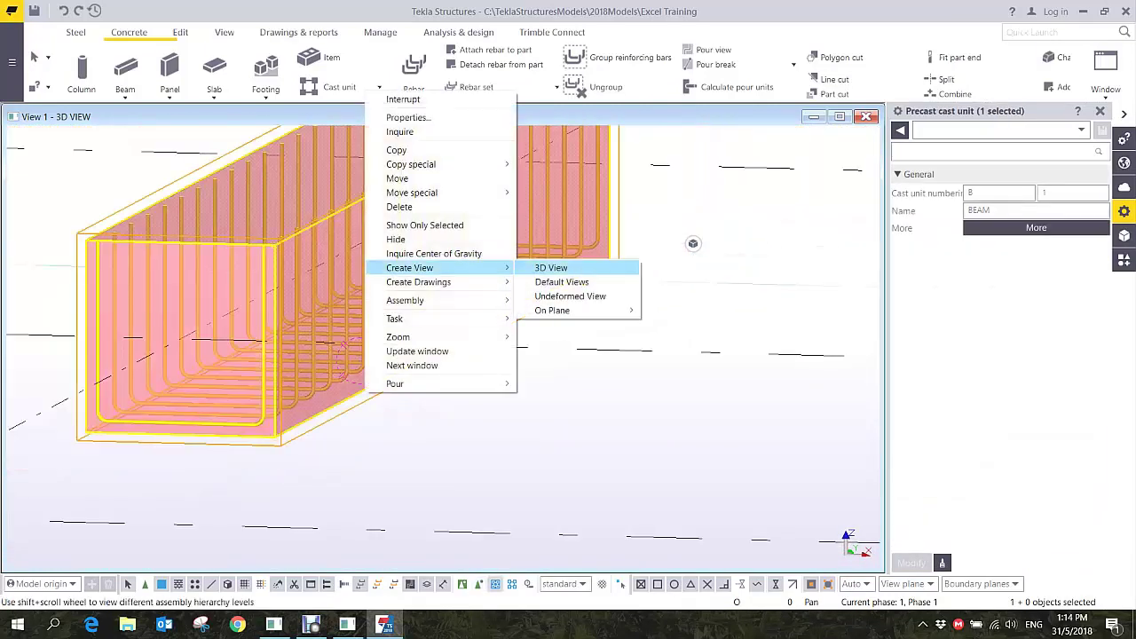
click(552, 267)
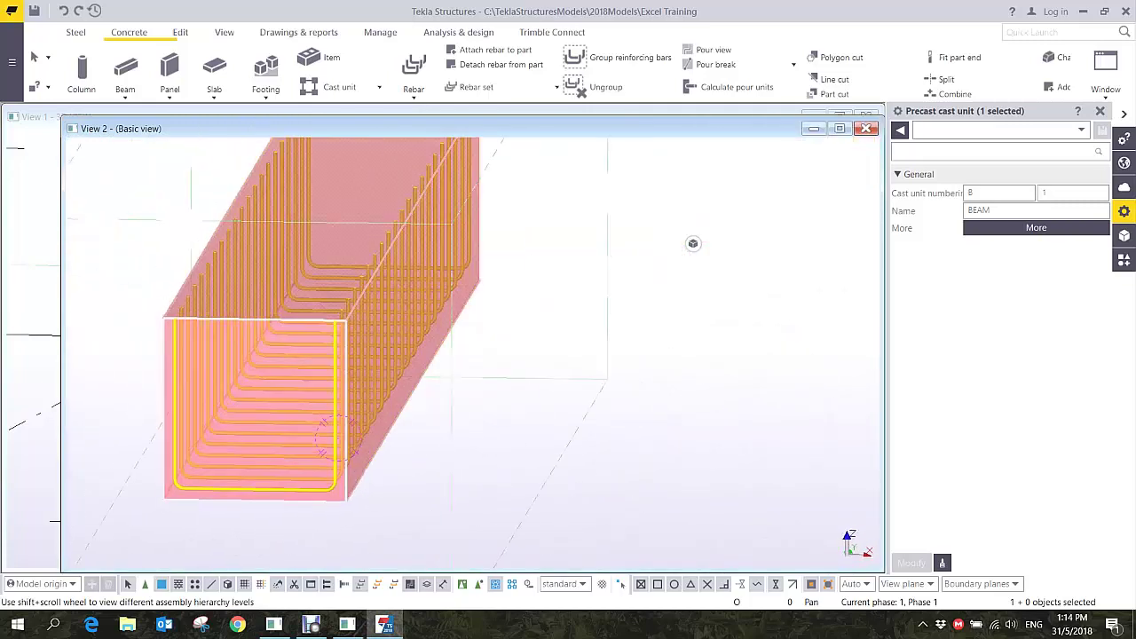
- Select the rebar group in the new view and set its from-plane cover thickness to 50 mm
click(479, 584)
click(312, 462)
middle_drag(311, 462, 257, 402)
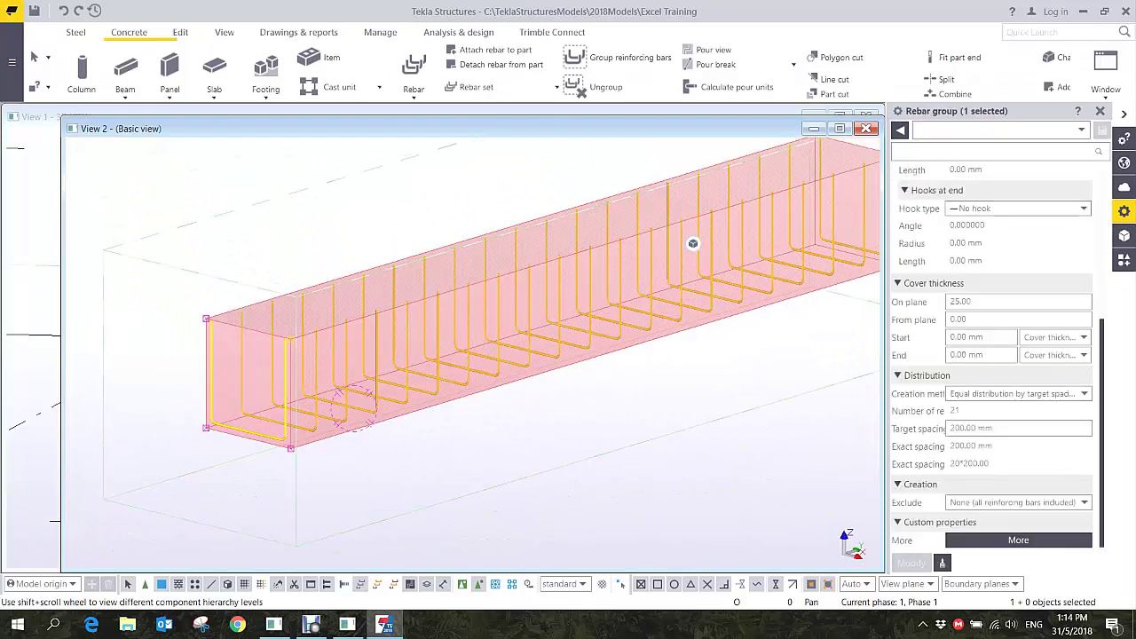
key(Tab)
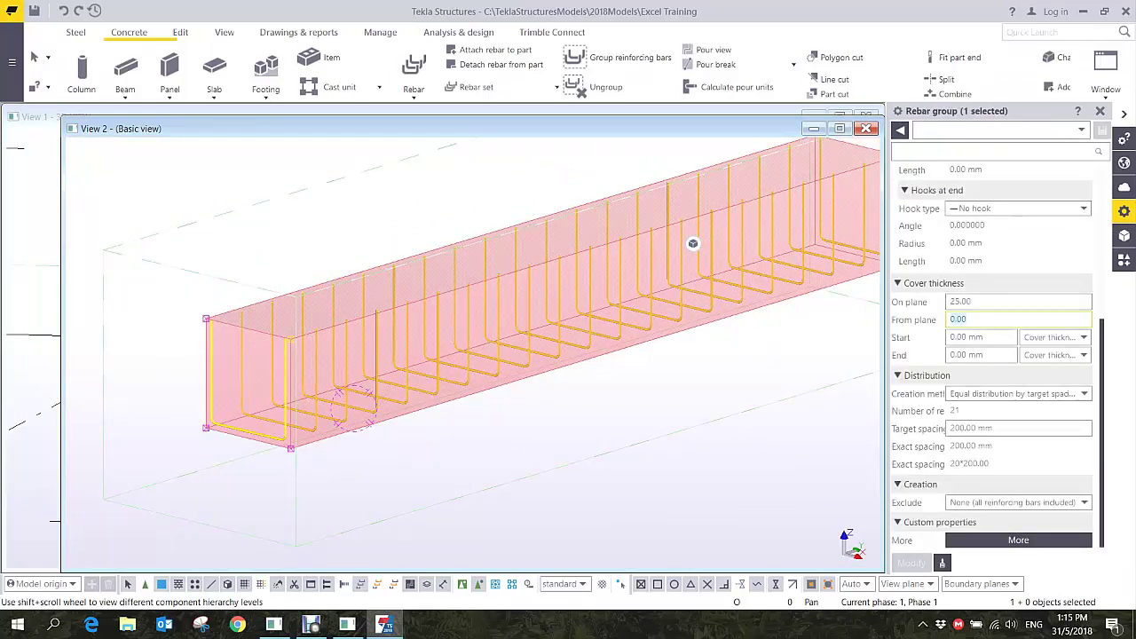
text(50)
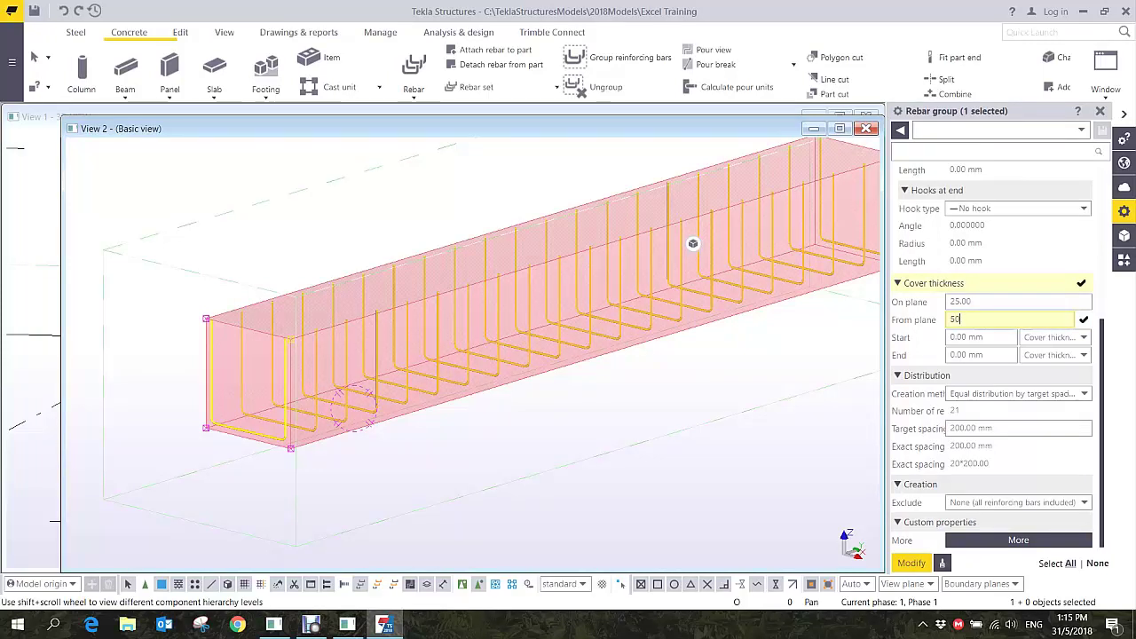
key(Return)
- Set the rebar group's start and end cover thickness to 25 mm each and apply the change
ctrl+middle_drag(355, 424, 236, 428)
scroll(236, 428, up, 4)
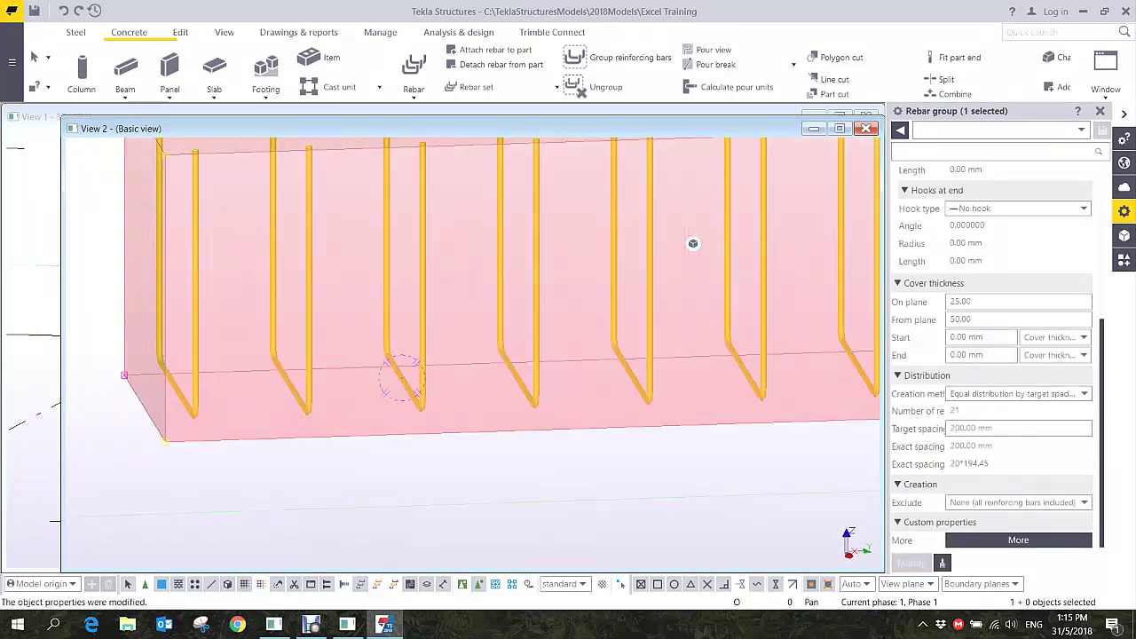
ctrl+middle_drag(179, 390, 326, 398)
scroll(248, 383, down, 4)
ctrl+middle_drag(341, 349, 362, 349)
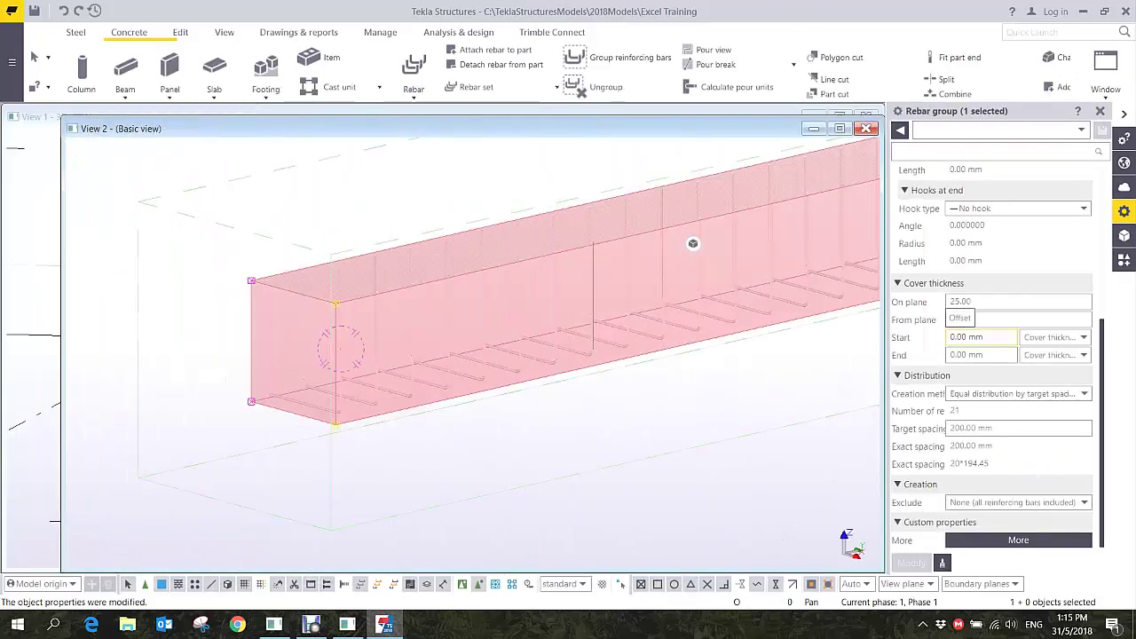
click(967, 337)
text(25)
key(Tab)
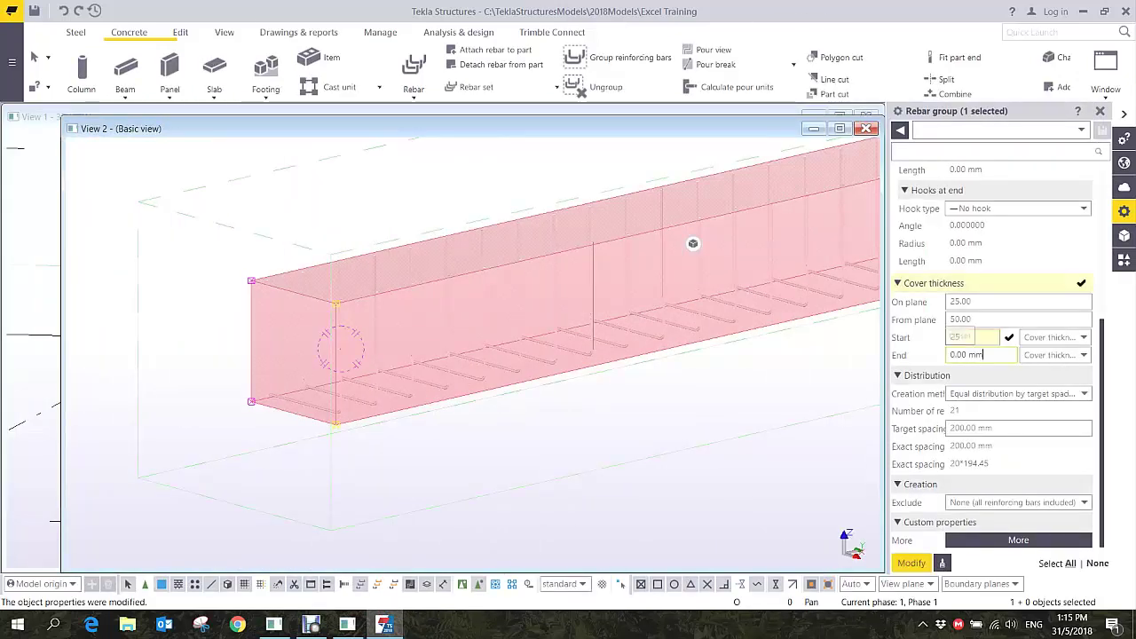
text(25)
click(911, 563)
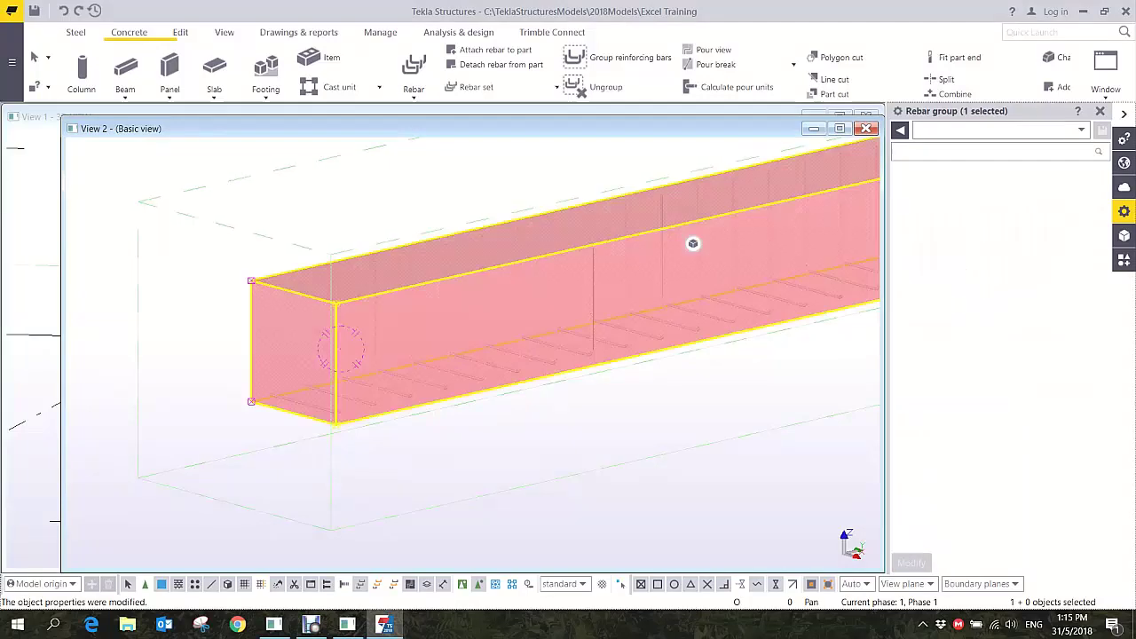
- Examine the concrete cover above the upper ends of the link legs and at the beam's near end
scroll(335, 329, up, 3)
ctrl+middle_drag(321, 286, 422, 253)
scroll(693, 243, up, 2)
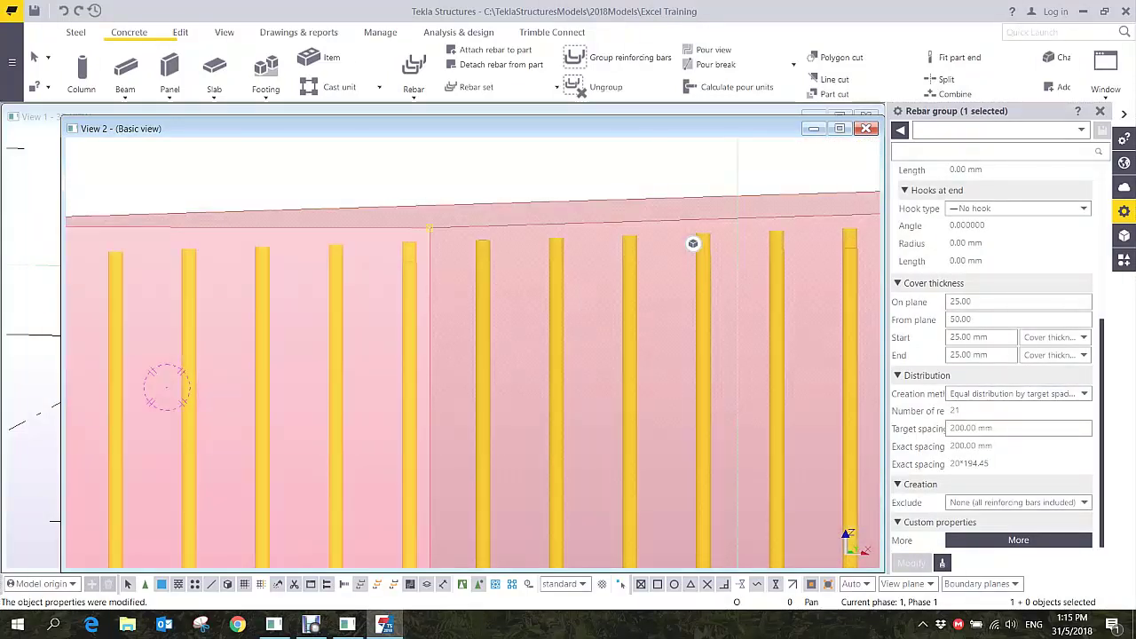
middle_drag(457, 365, 777, 352)
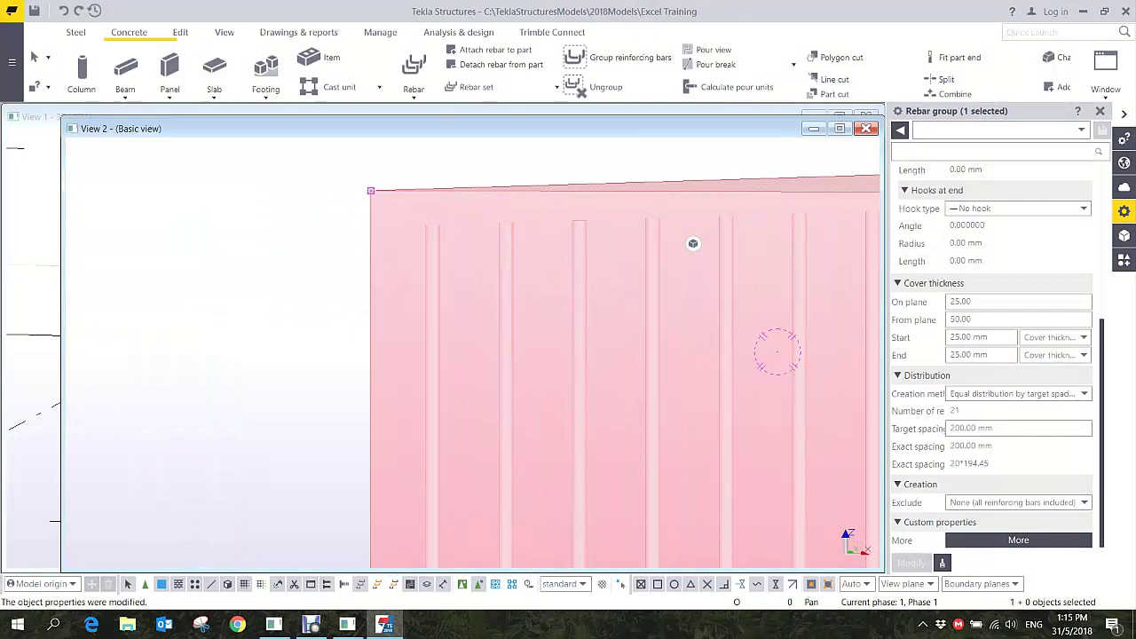
key(ctrl+p)
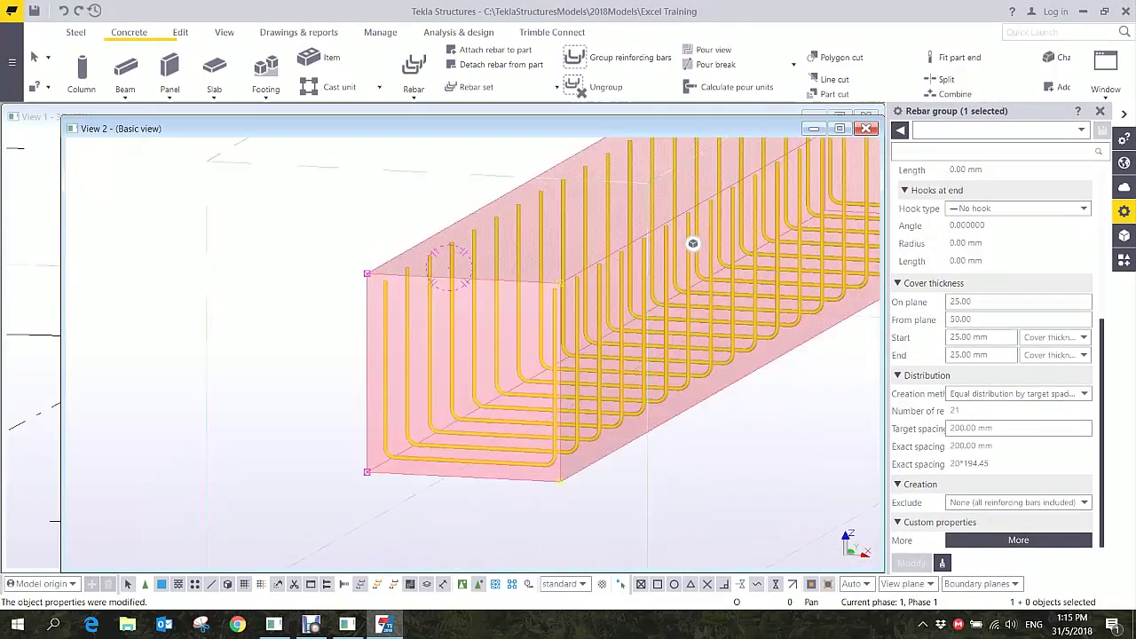
ctrl+middle_drag(319, 306, 230, 317)
scroll(230, 317, down, 3)
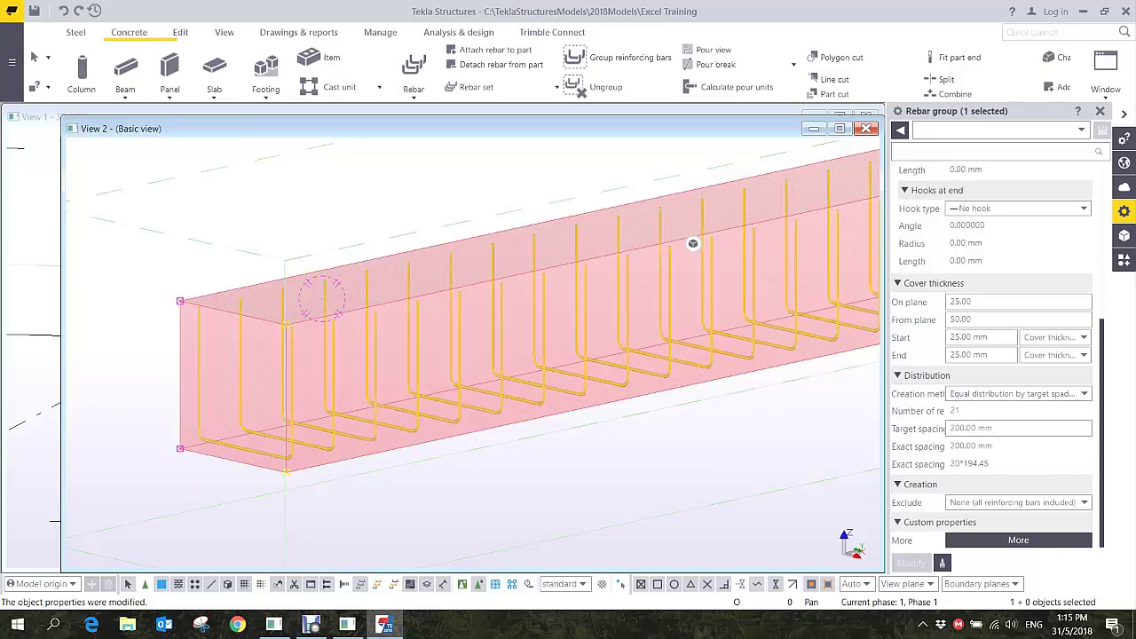
- Set the rebar group's start and end cover thickness to -200 mm each and apply the change
click(980, 337)
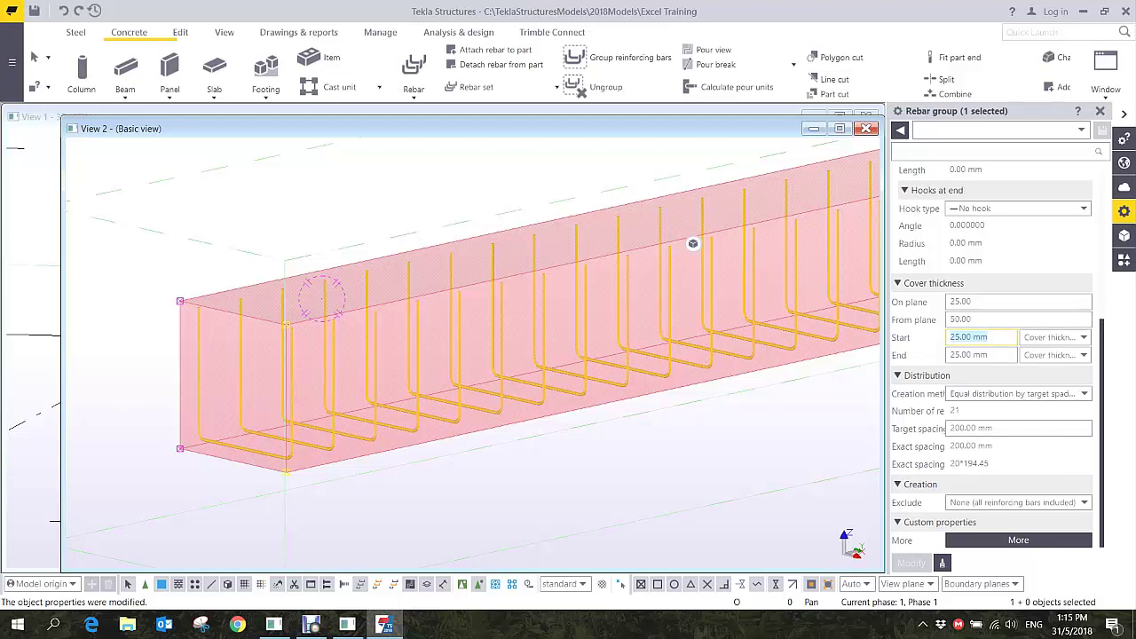
text(-200)
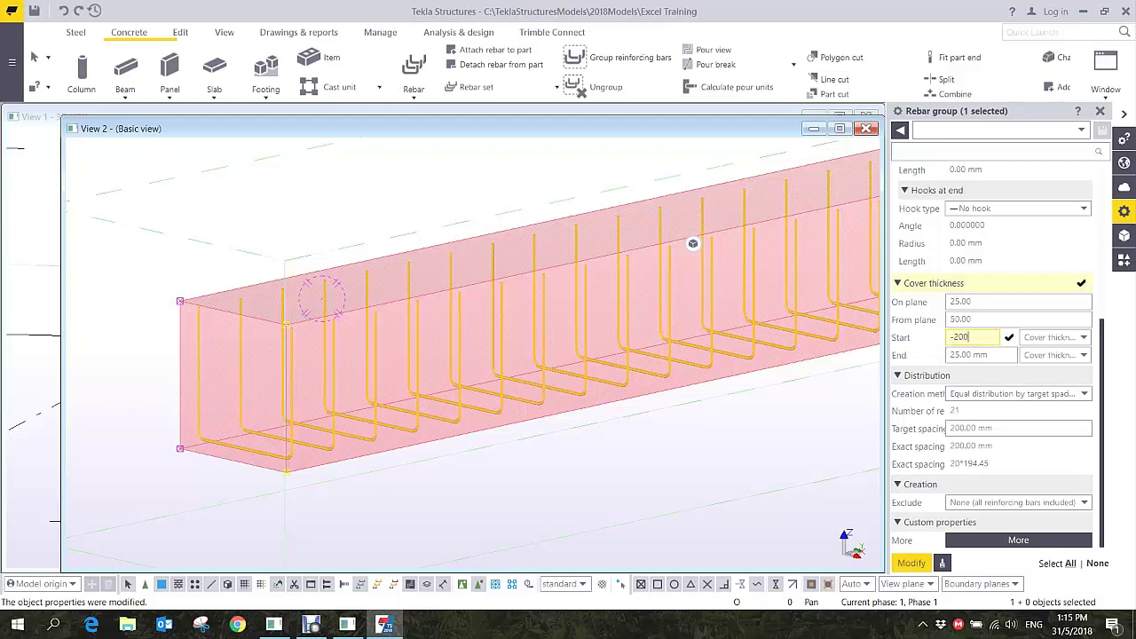
key(Tab)
text(-)
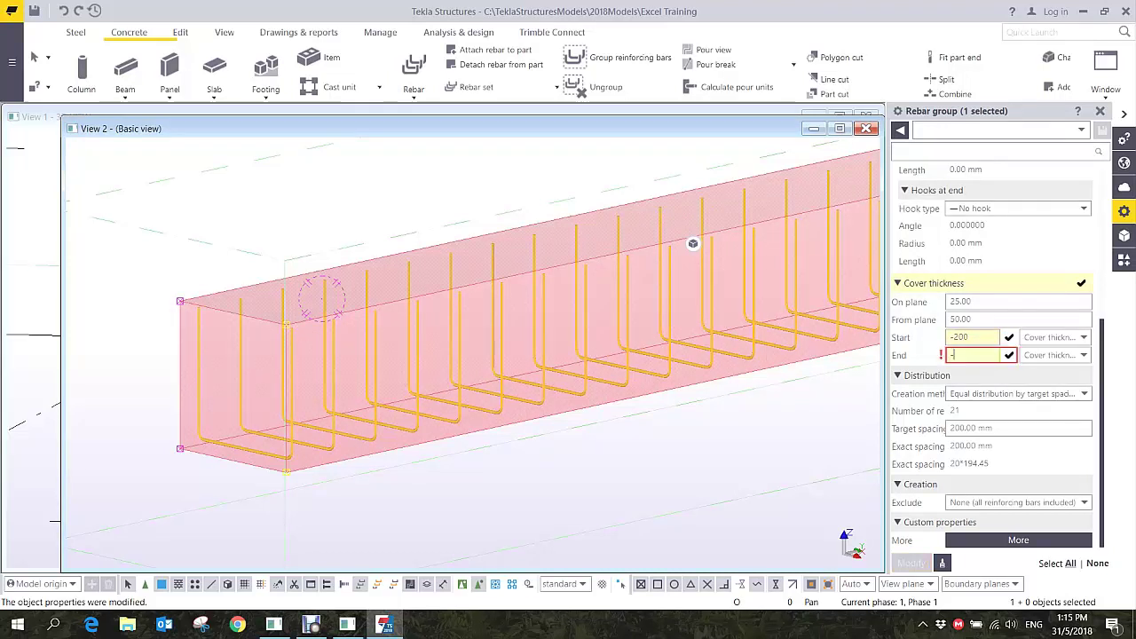
text(200)
key(Return)
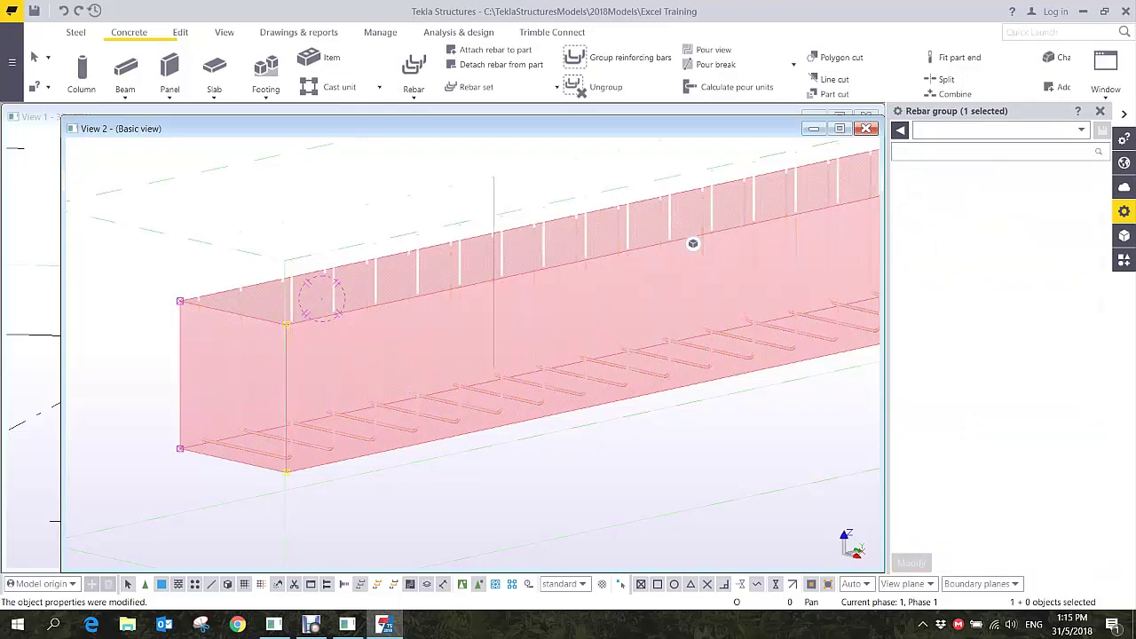
ctrl+middle_drag(389, 326, 412, 325)
scroll(692, 243, up, 3)
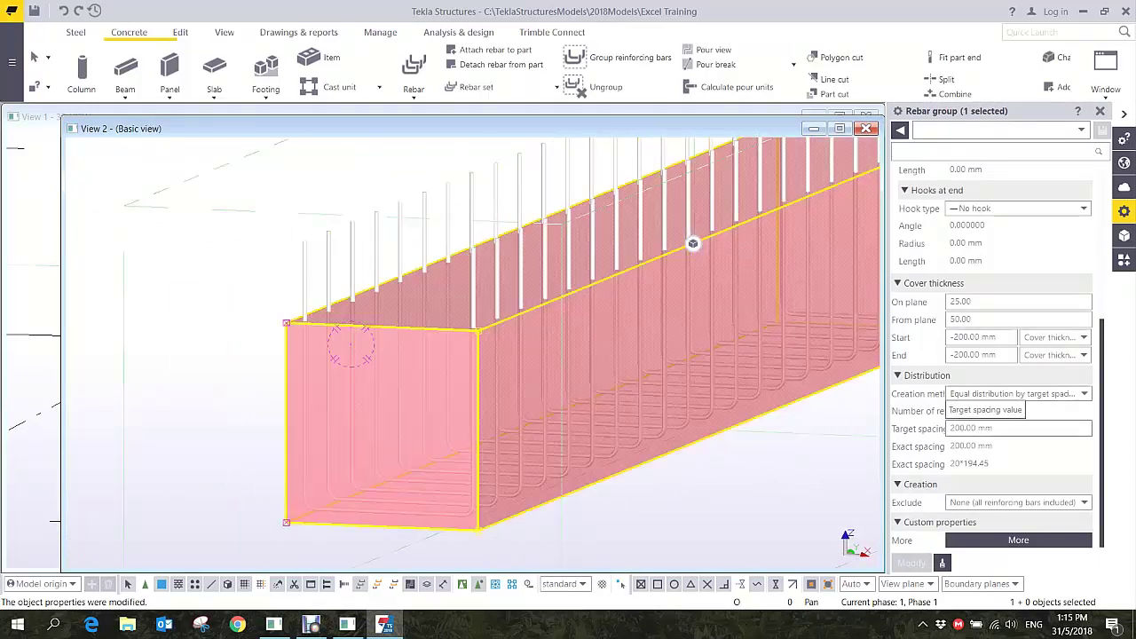
- Give the rebar group Standard 180-degrees hooks at both the start and the end, and apply the change
scroll(976, 399, up, 4)
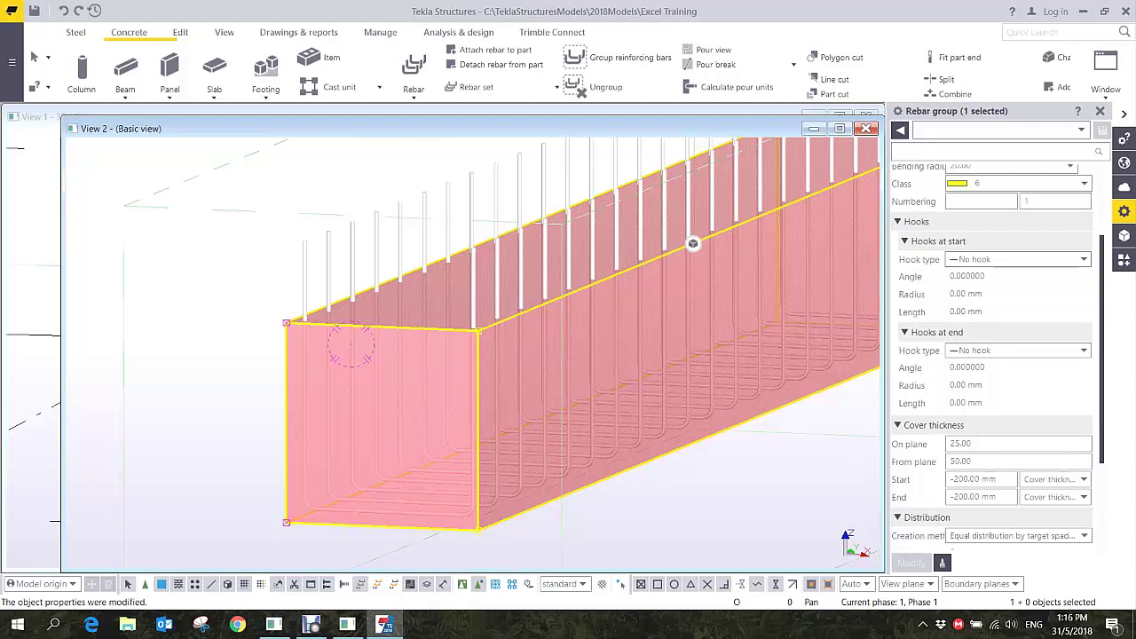
click(977, 260)
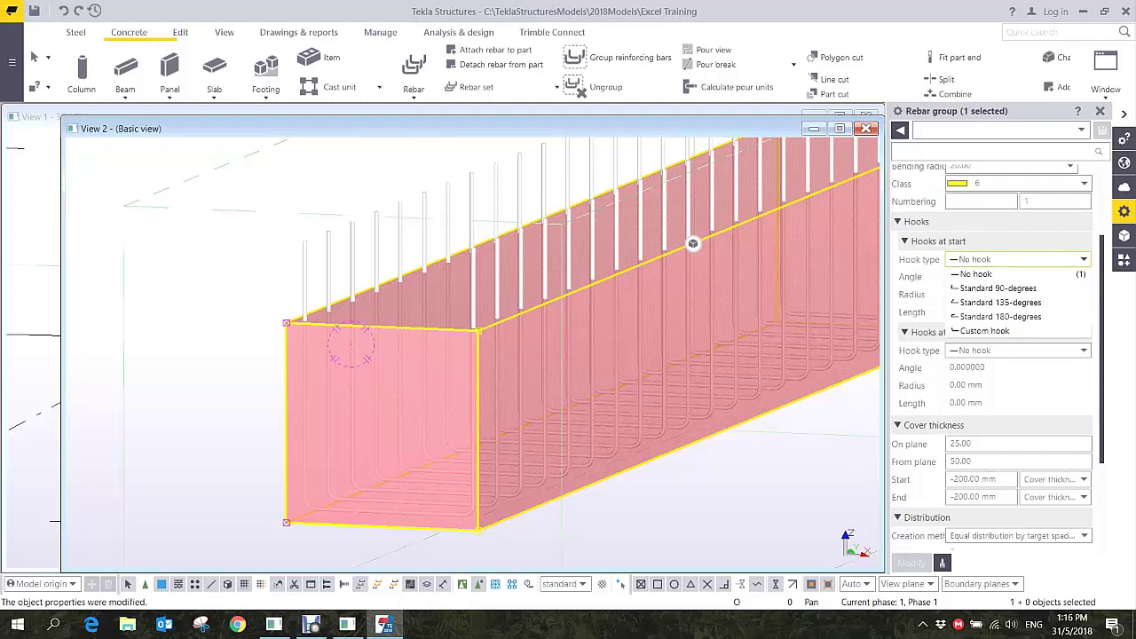
click(1000, 316)
click(1011, 350)
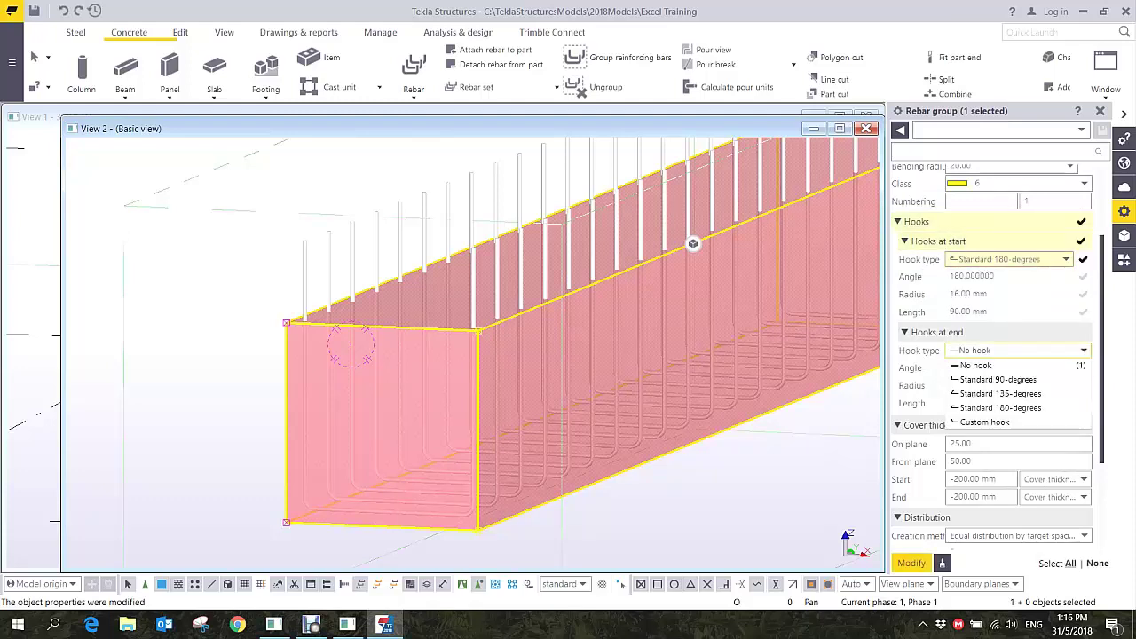
click(1000, 407)
click(912, 563)
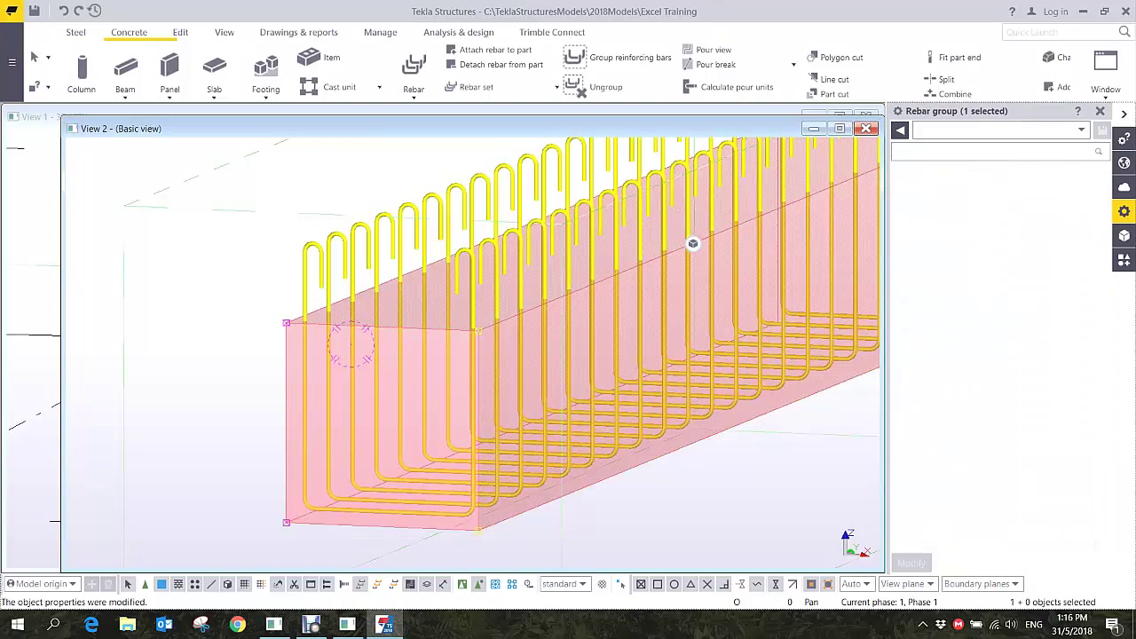
ctrl+middle_drag(444, 372, 550, 391)
click(754, 381)
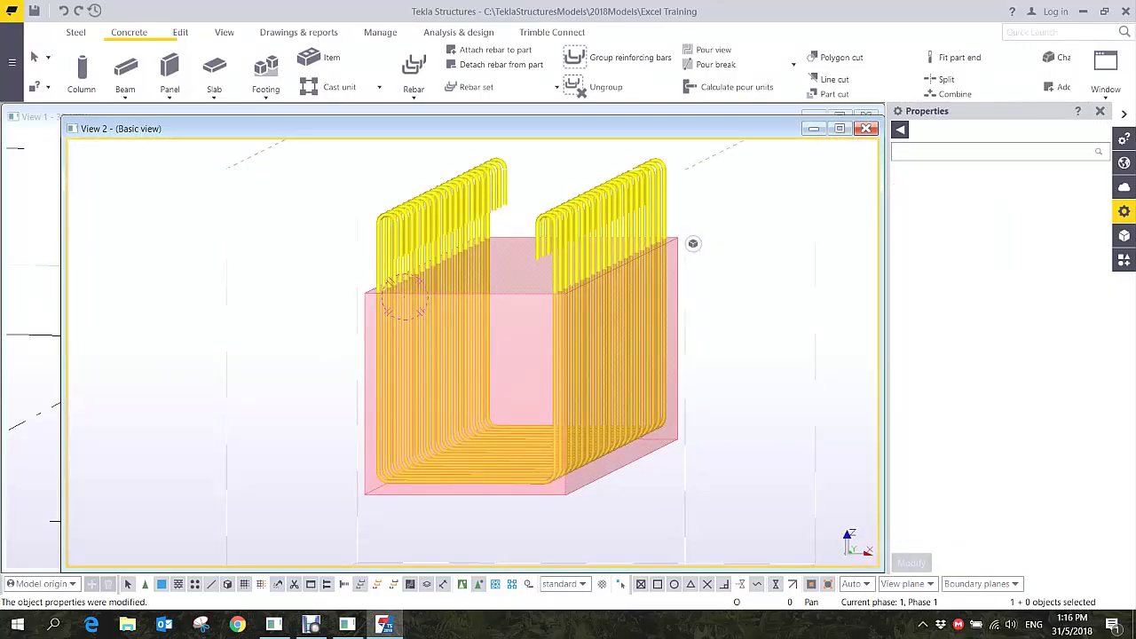
click(524, 355)
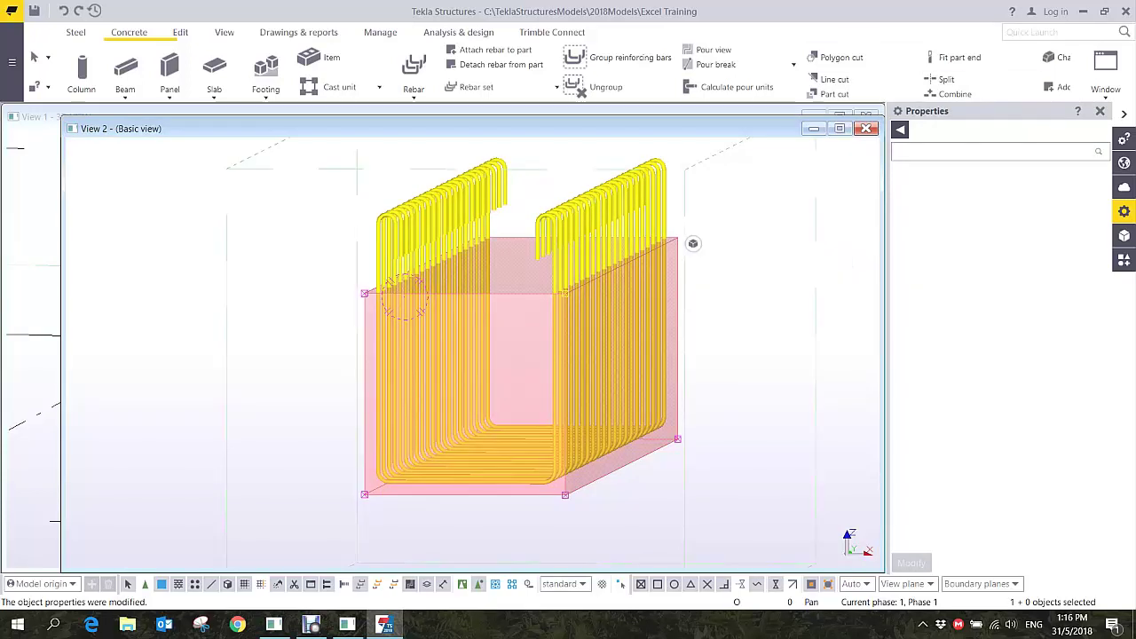
- Try Standard 90-degrees hooks at both the start and the end of the rebar group
click(404, 300)
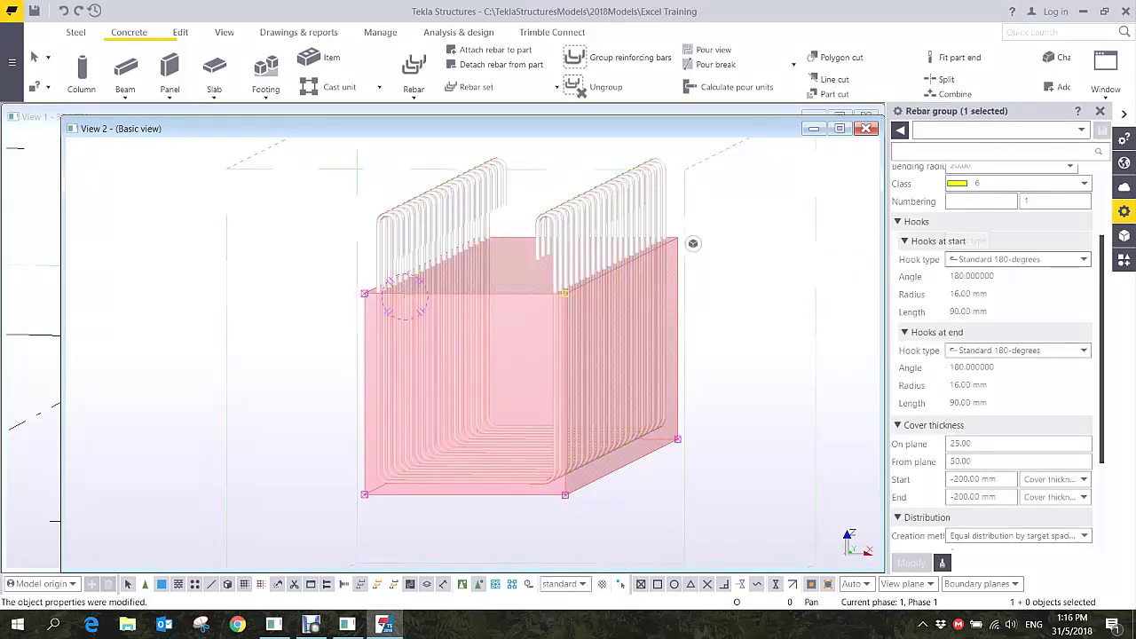
click(1019, 259)
click(1009, 287)
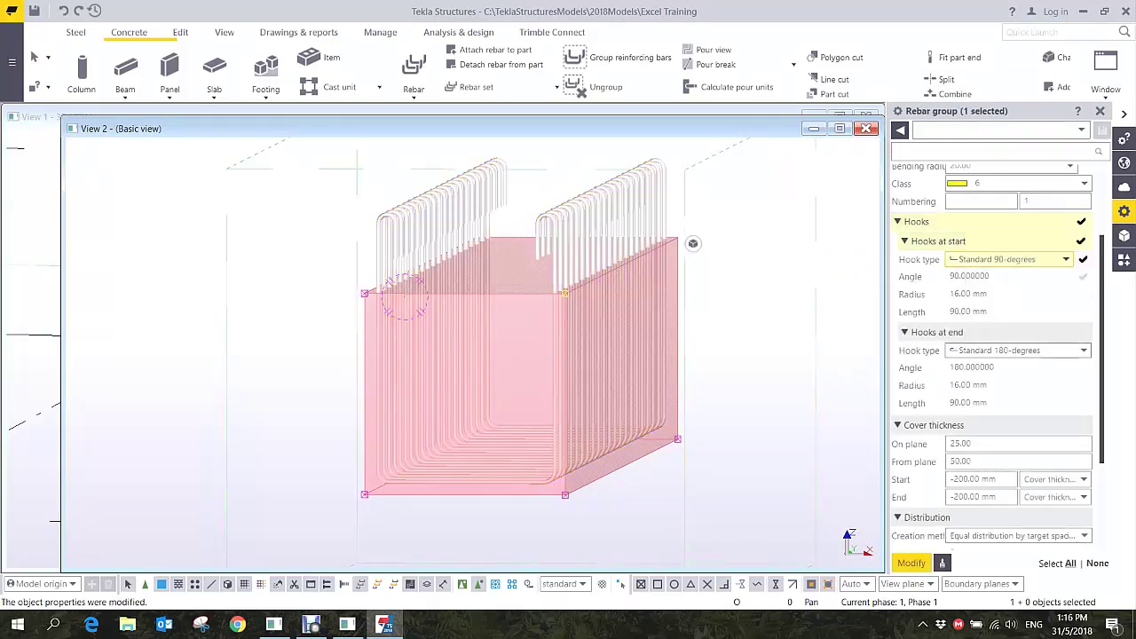
click(1016, 350)
click(1003, 379)
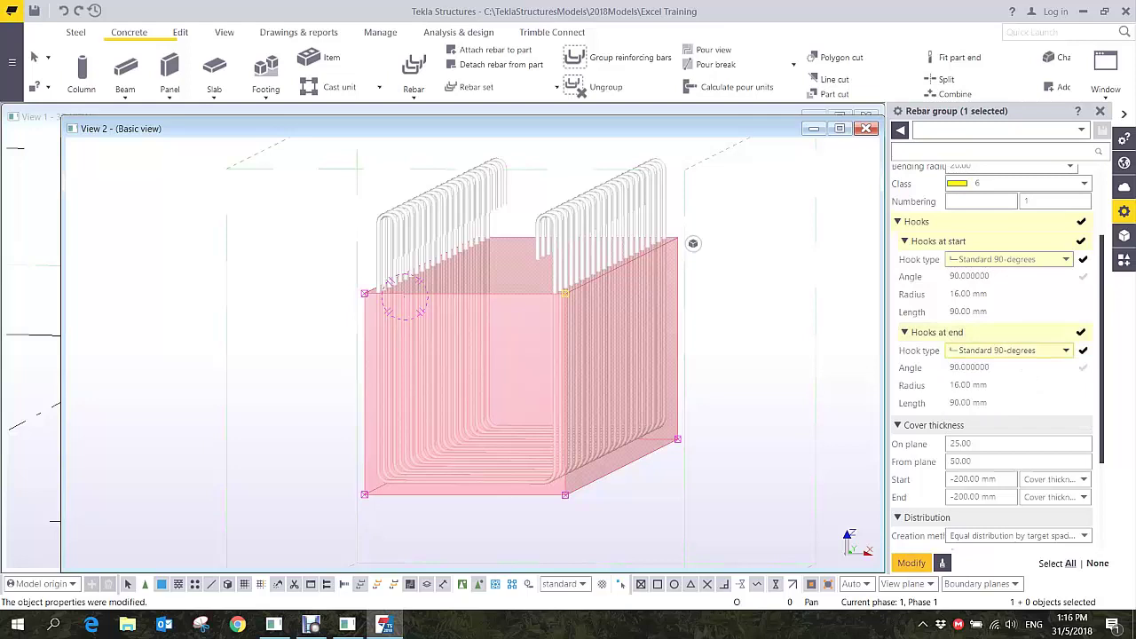
click(911, 562)
scroll(568, 167, up, 3)
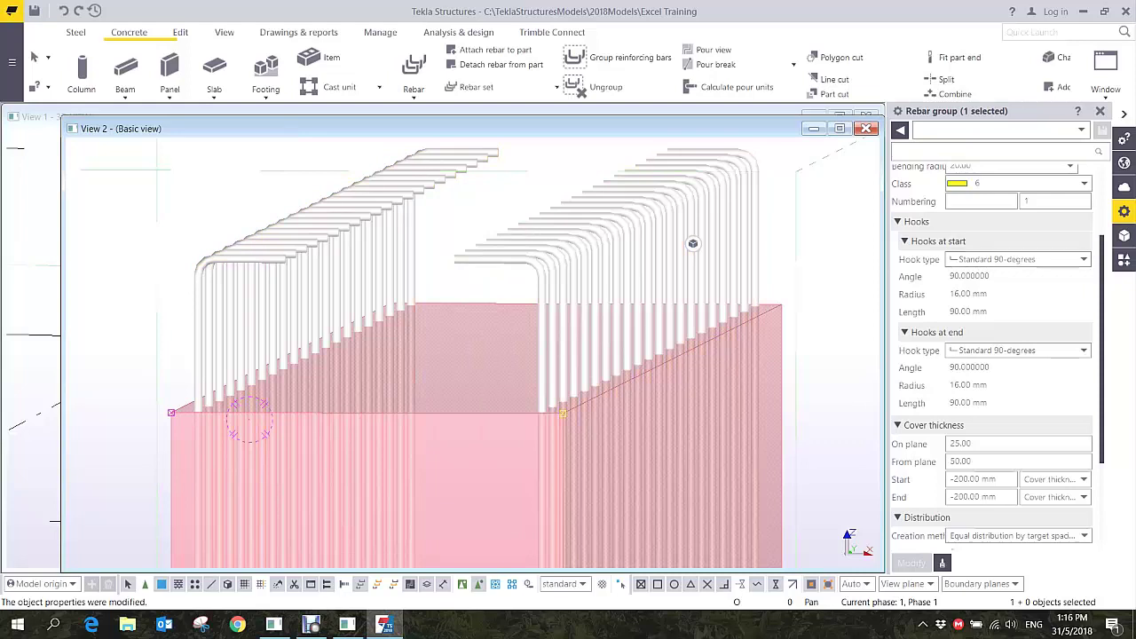
- Change the rebar group's start hook to a custom hook with an angle of -90 degrees
click(1018, 259)
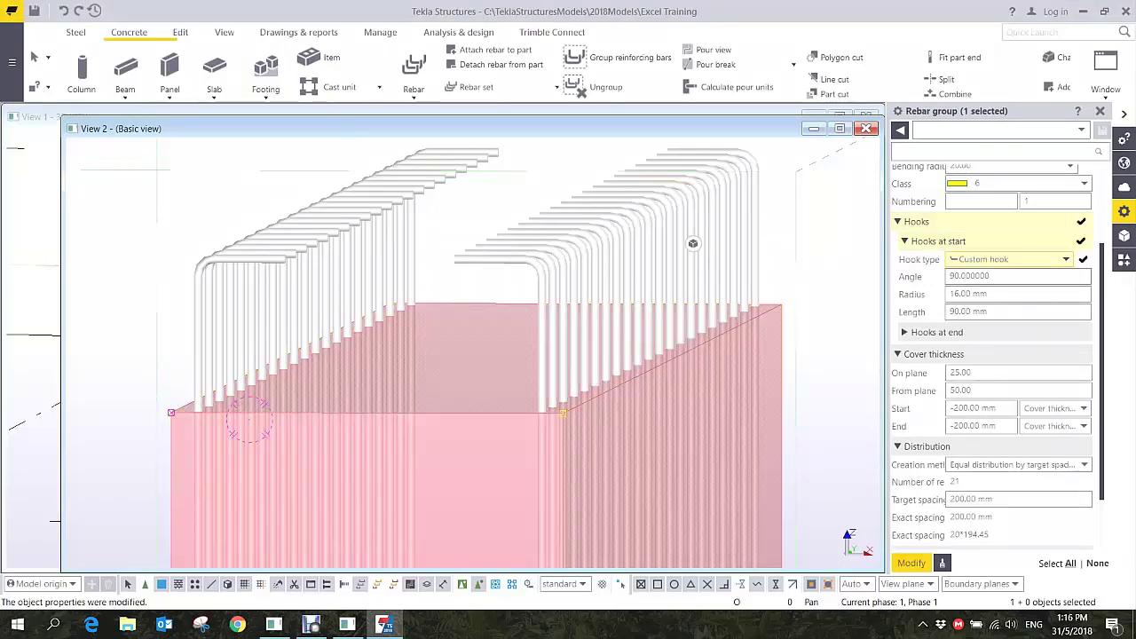
click(962, 276)
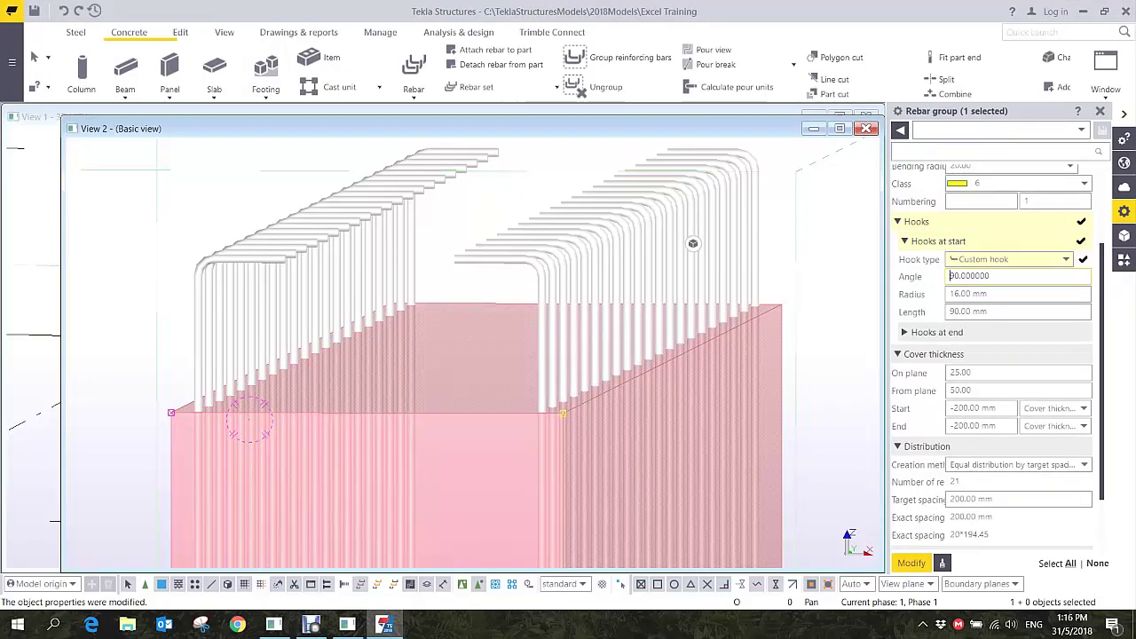
text(-)
text(-)
key(Return)
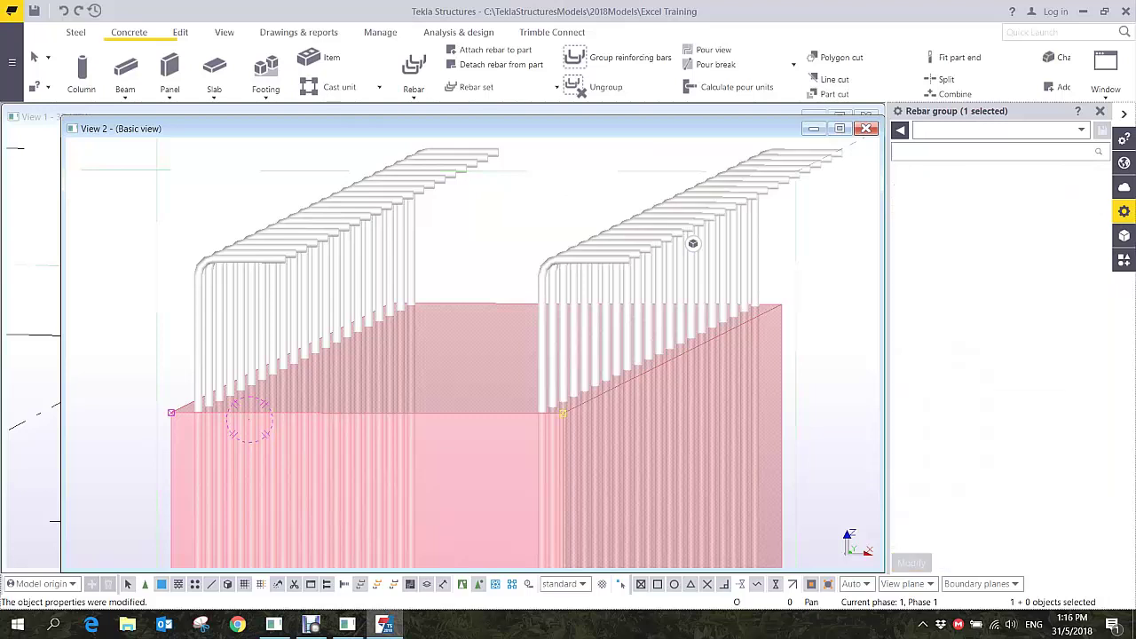
scroll(432, 392, down, 4)
ctrl+middle_drag(501, 357, 544, 321)
ctrl+middle_drag(500, 357, 507, 326)
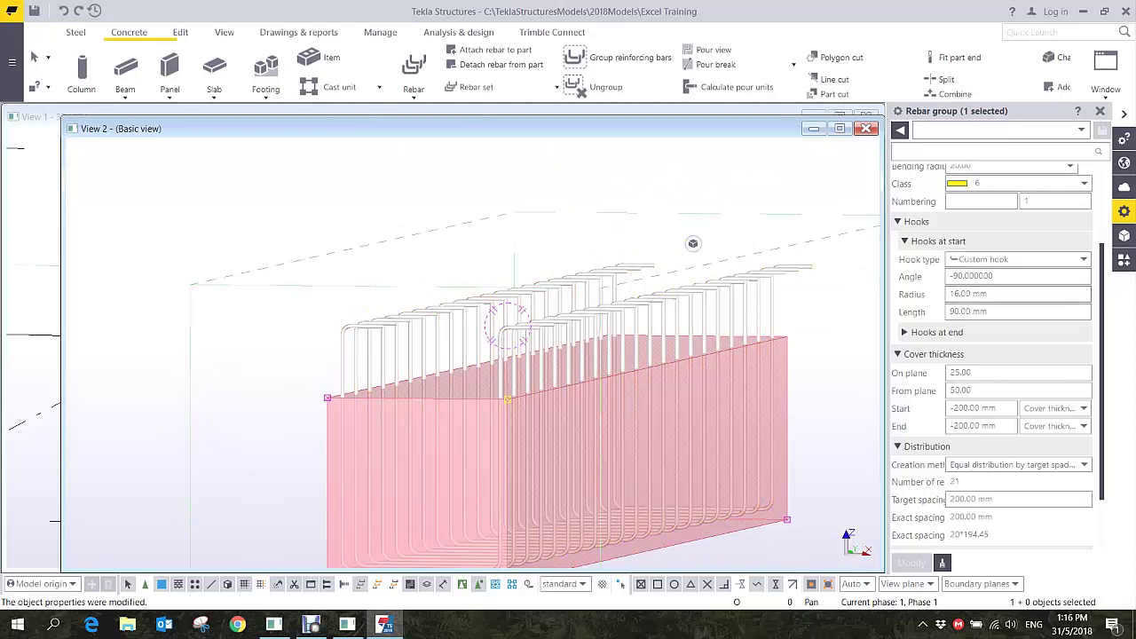
- Set the custom start hook's length to 250 mm
click(969, 312)
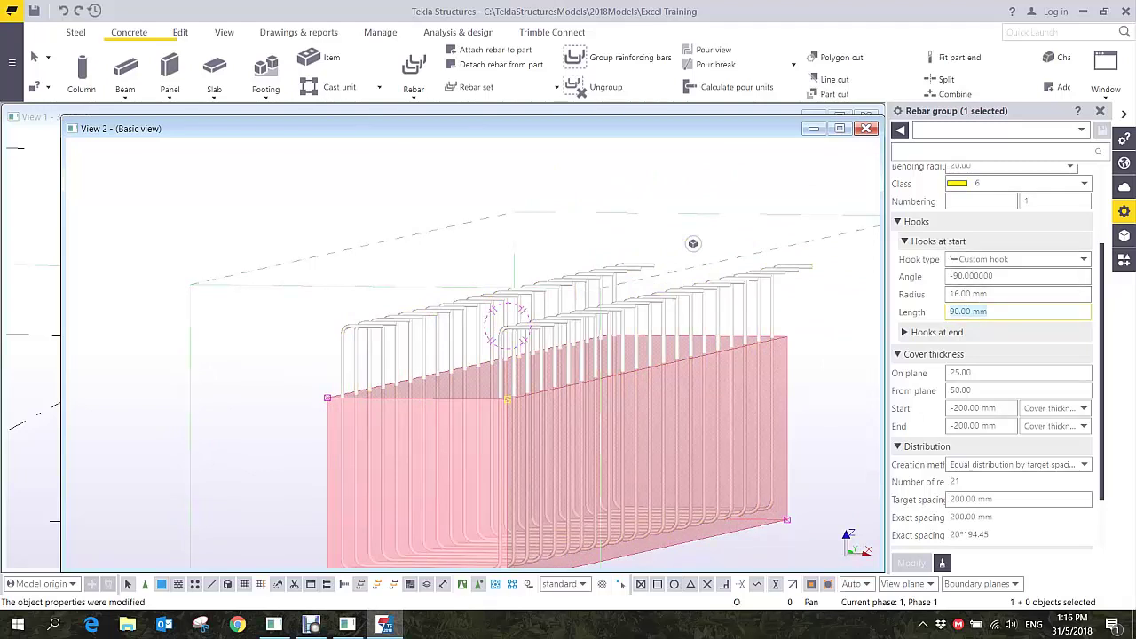
text(100)
key(Return)
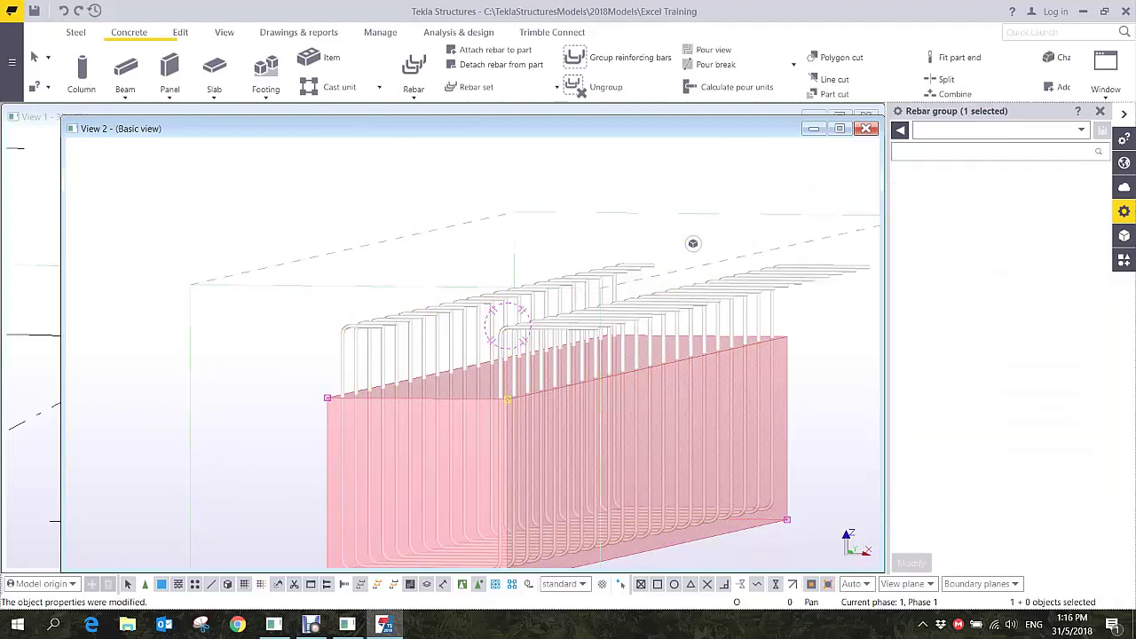
- Examine the outward direction and length of the custom start hooks from the beam's end and along its full length
ctrl+middle_drag(568, 355, 657, 328)
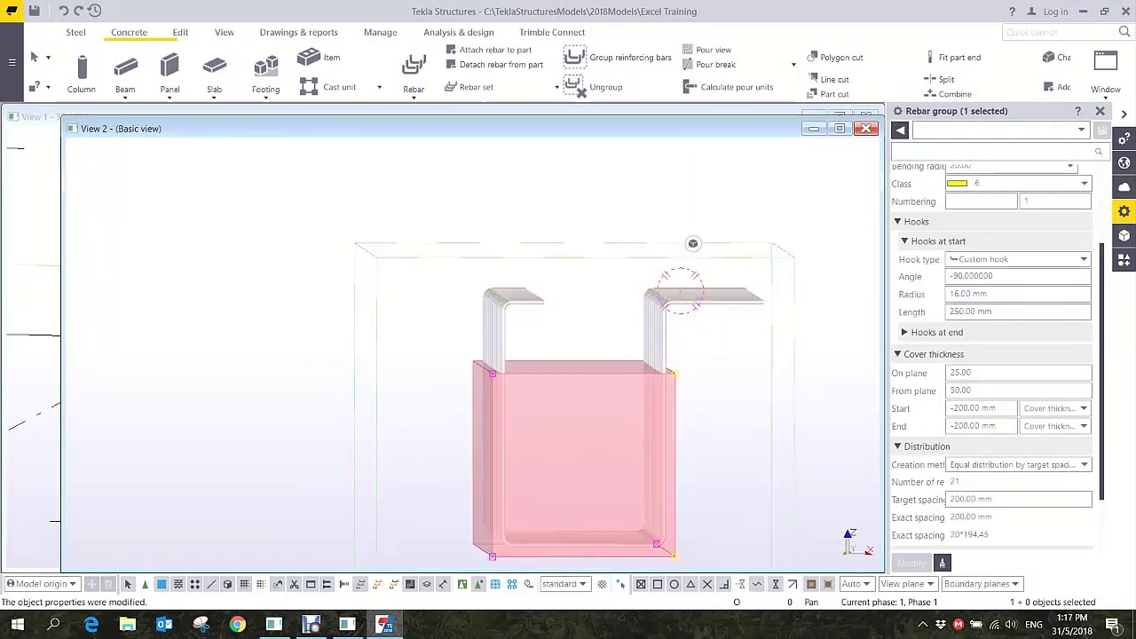
ctrl+middle_drag(681, 288, 661, 308)
scroll(662, 308, down, 5)
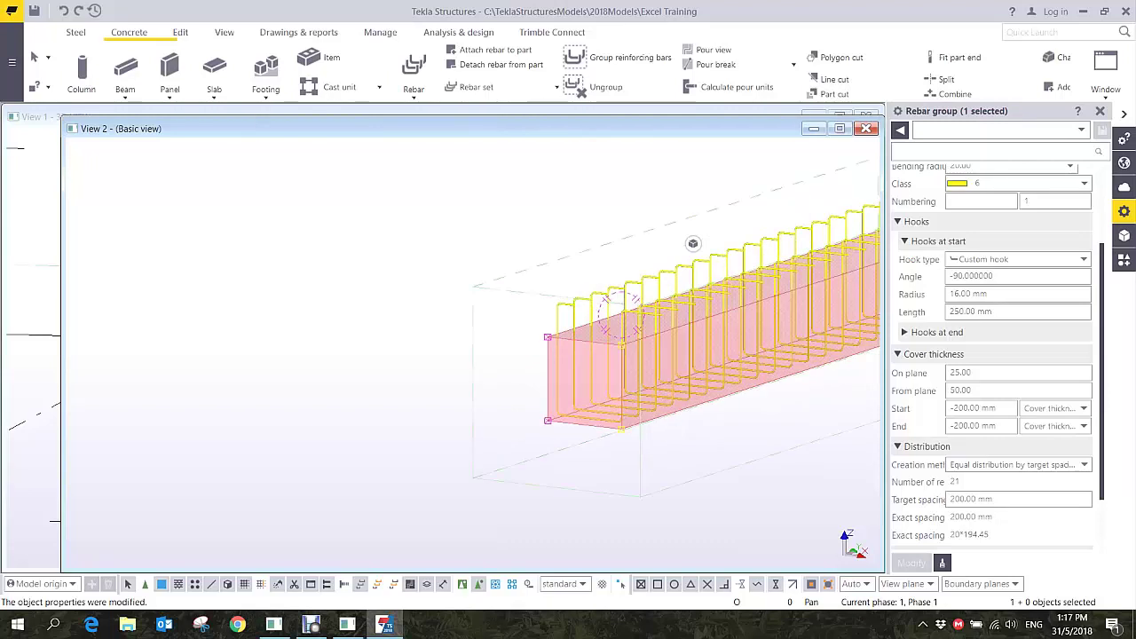
middle_drag(799, 247, 509, 268)
scroll(510, 268, up, 2)
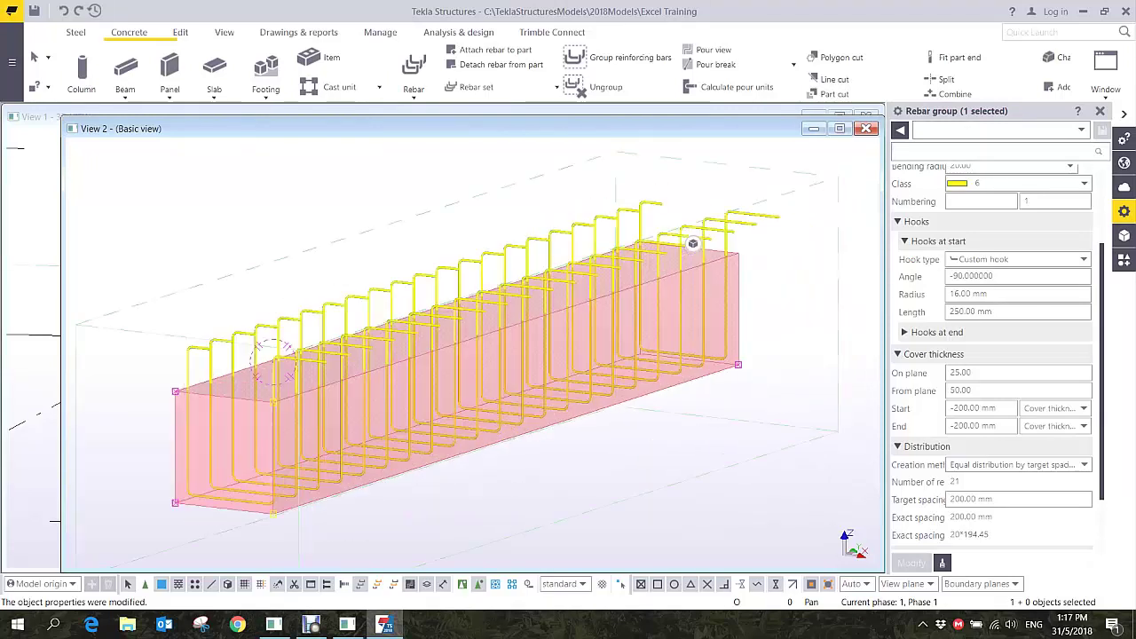
ctrl+middle_drag(470, 356, 458, 368)
key(ctrl+Left)
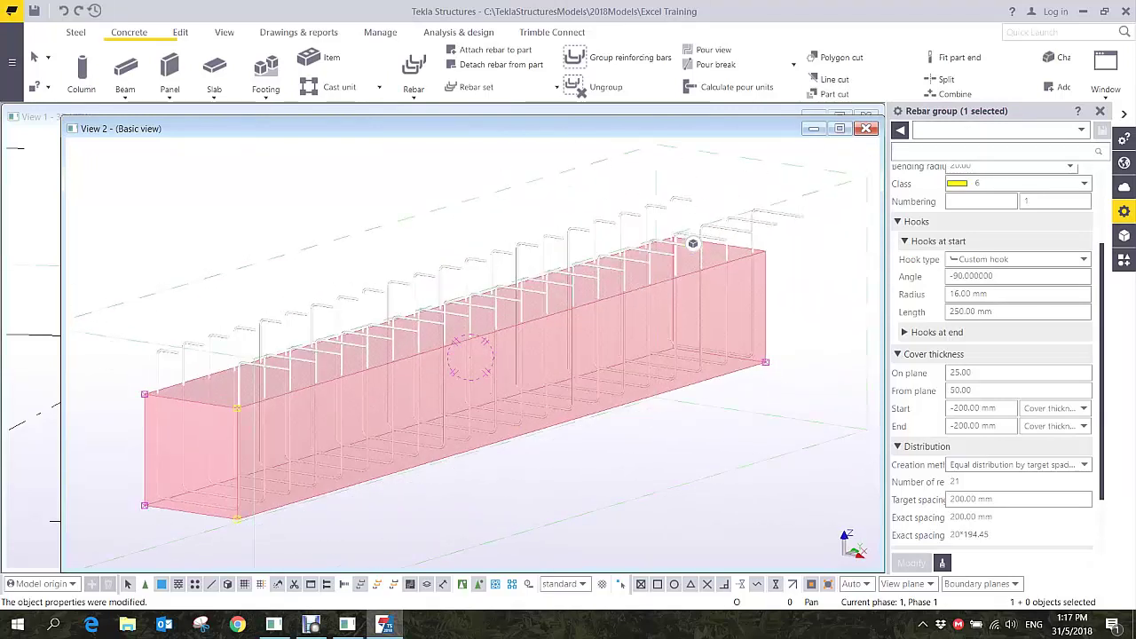
scroll(470, 357, down, 1)
scroll(470, 357, up, 1)
middle_drag(470, 357, 546, 344)
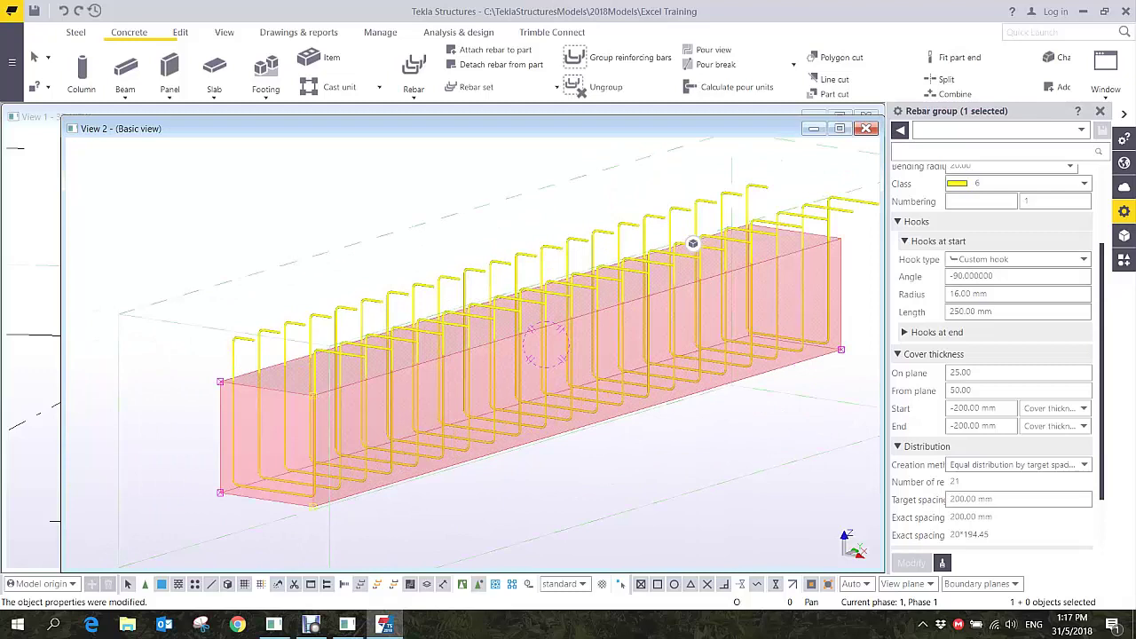
- Undo the custom start hook and 90-degree hook changes made to the rebar group
key(ctrl+z)
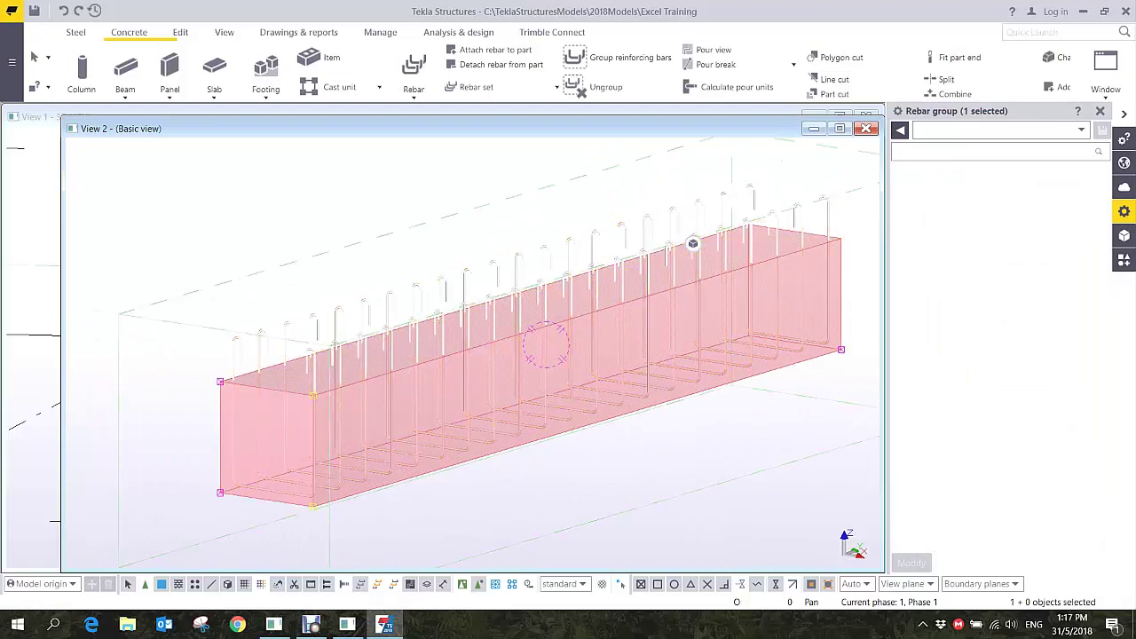
scroll(540, 197, down, 4)
ctrl+middle_drag(544, 298, 519, 398)
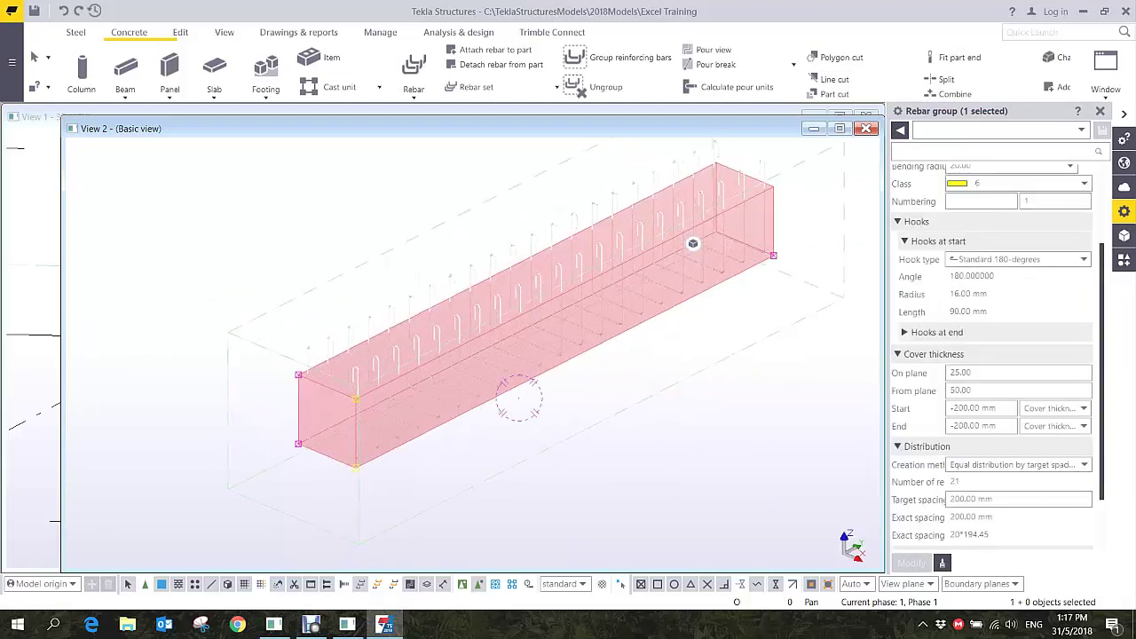
- Select the concrete beam and change its profile to 800*300
click(519, 397)
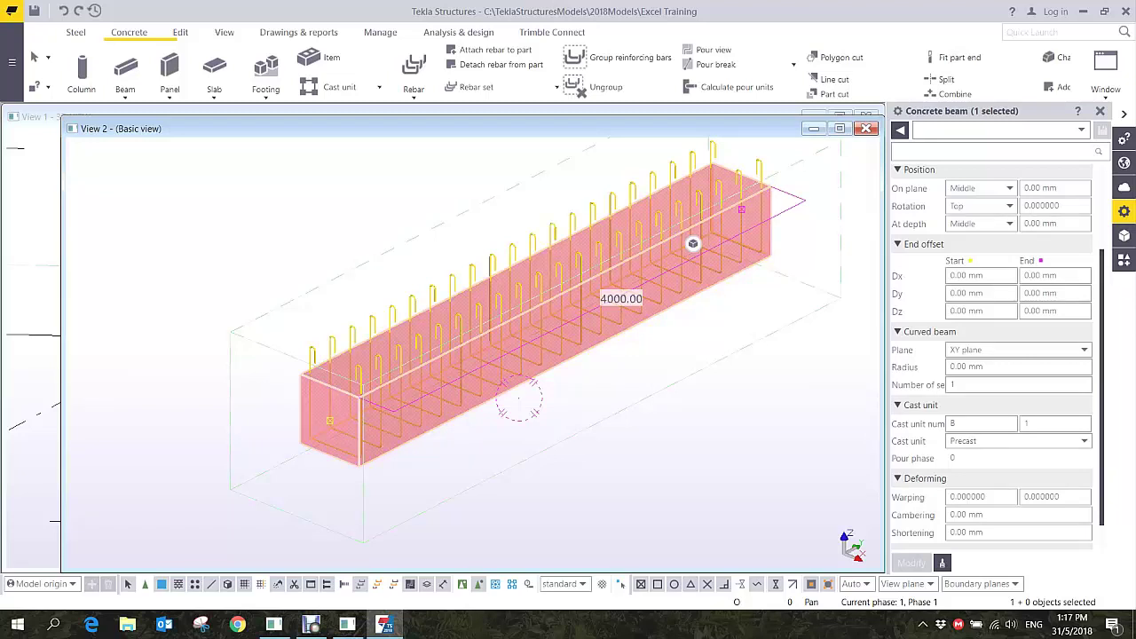
scroll(693, 243, up, 2)
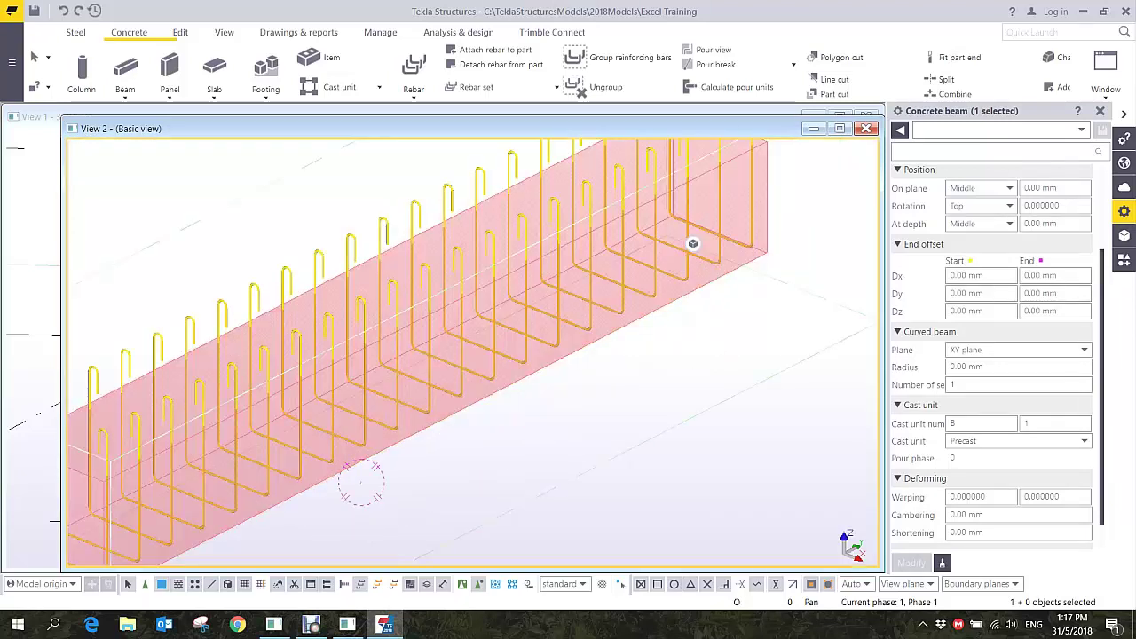
click(694, 243)
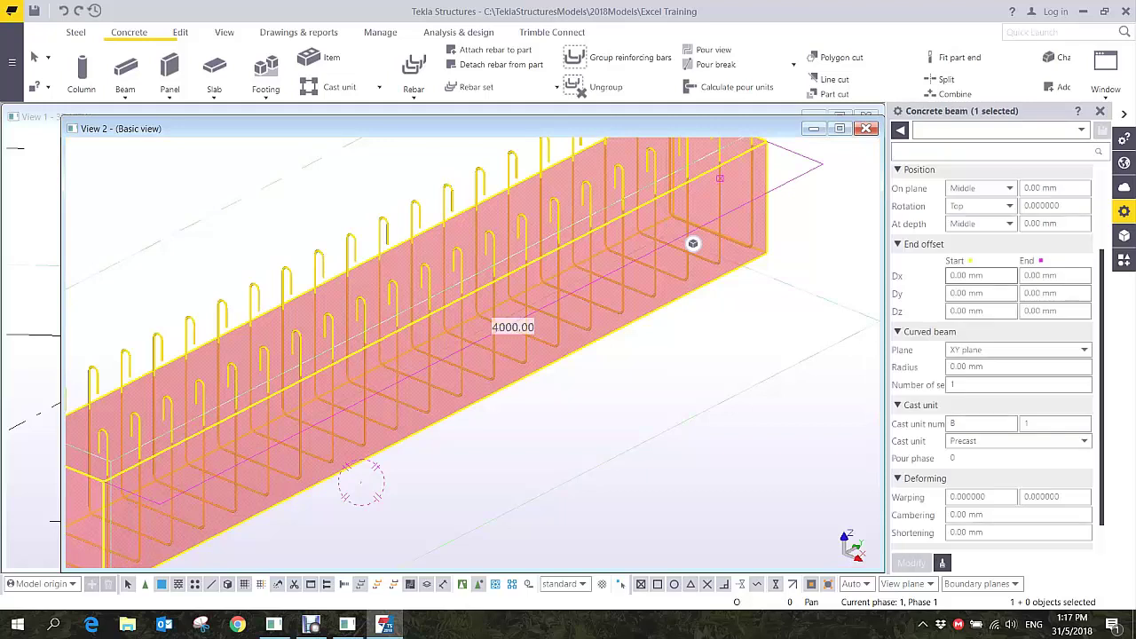
scroll(982, 275, up, 3)
drag(987, 211, 949, 211)
text(3)
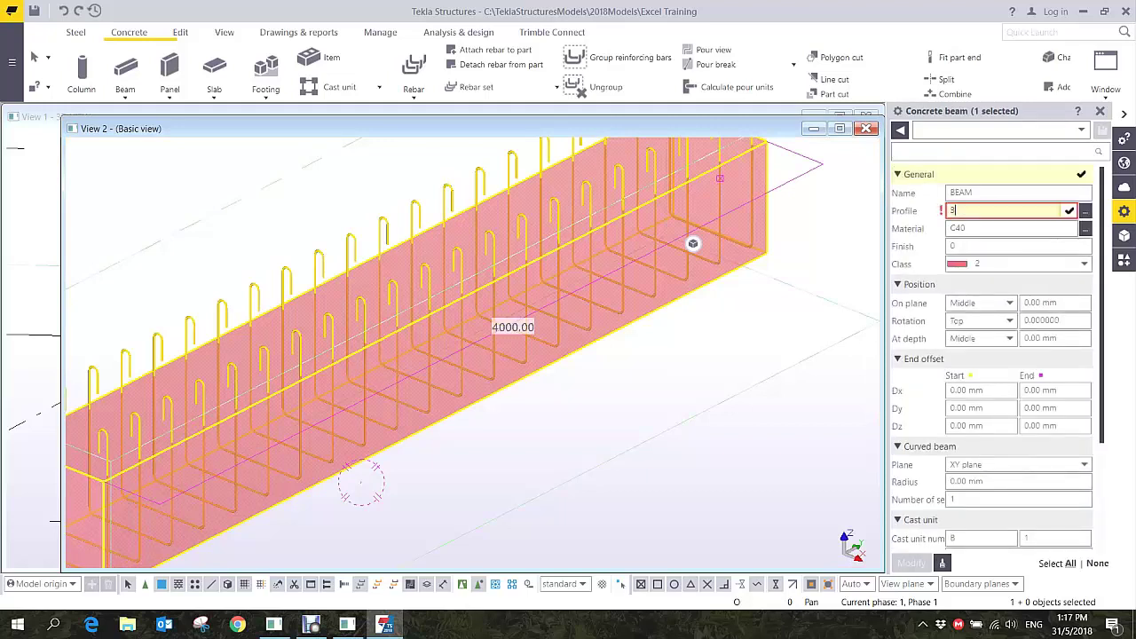
text(00)
key(BackSpace)
key(BackSpace)
key(BackSpace)
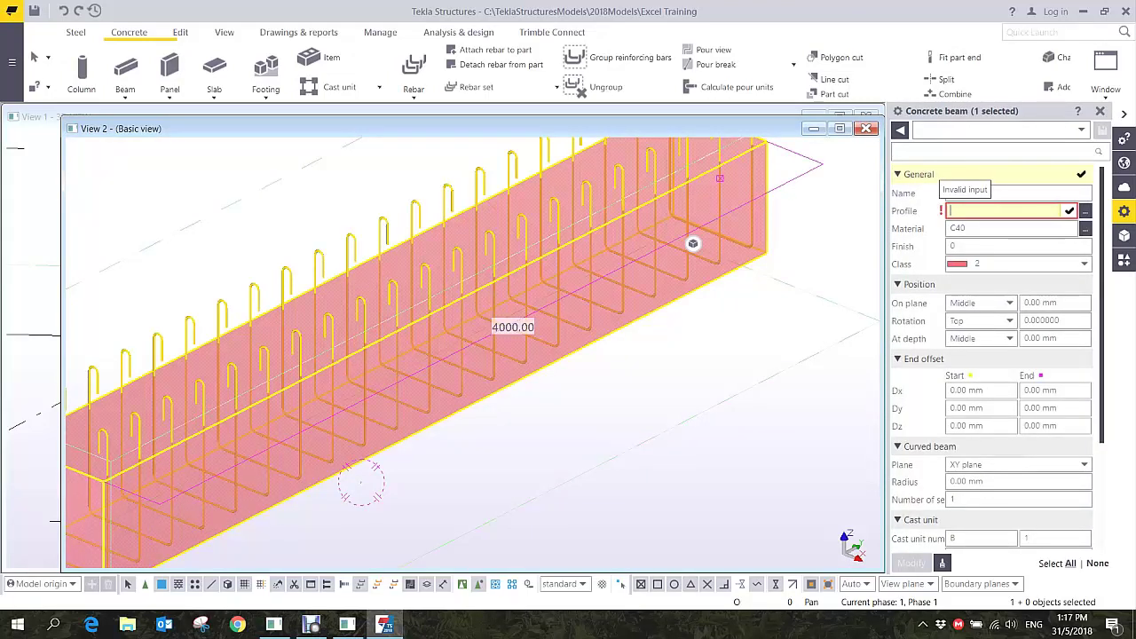
text(800*300)
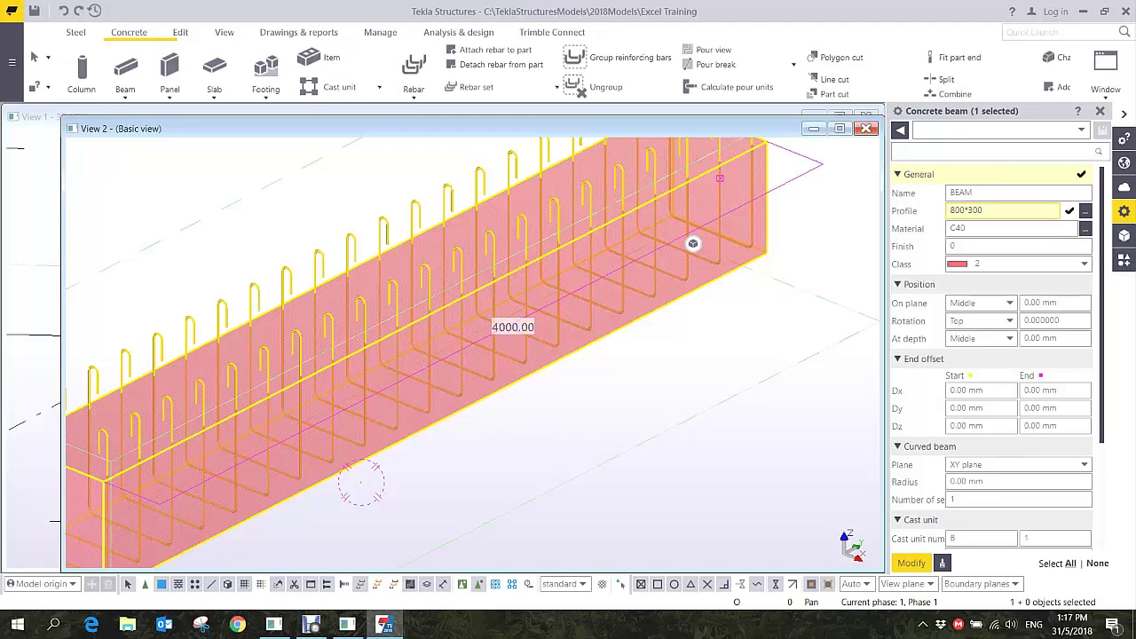
key(Return)
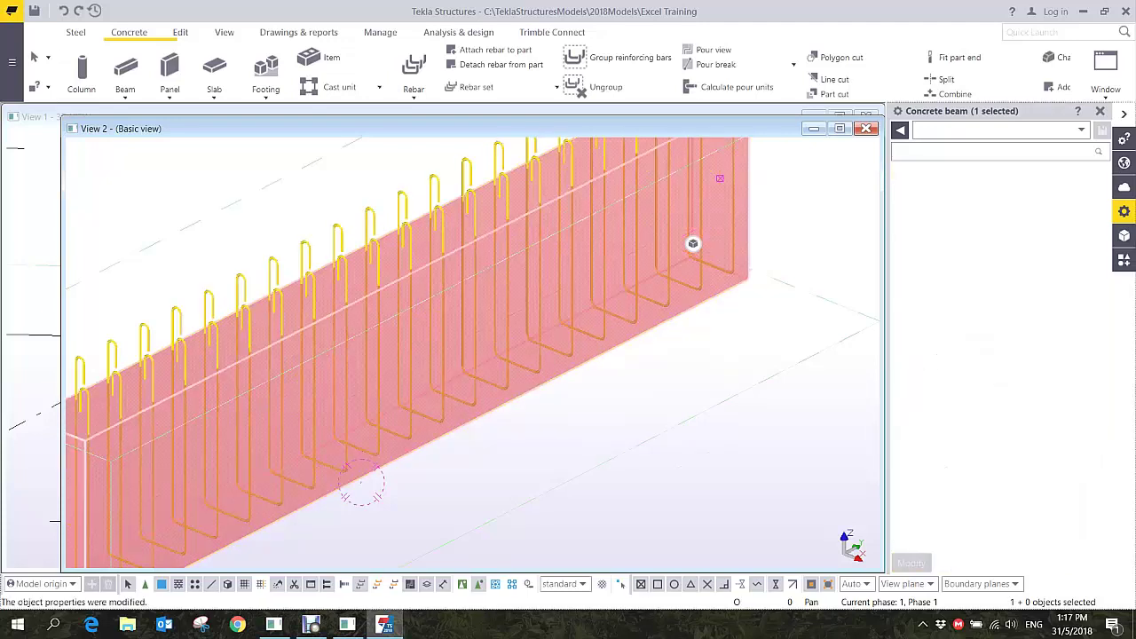
- Change the selected beam's profile to 1000*1000 and examine how the links fit the larger section
scroll(472, 353, down, 2)
ctrl+middle_drag(472, 352, 391, 391)
scroll(479, 365, up, 1)
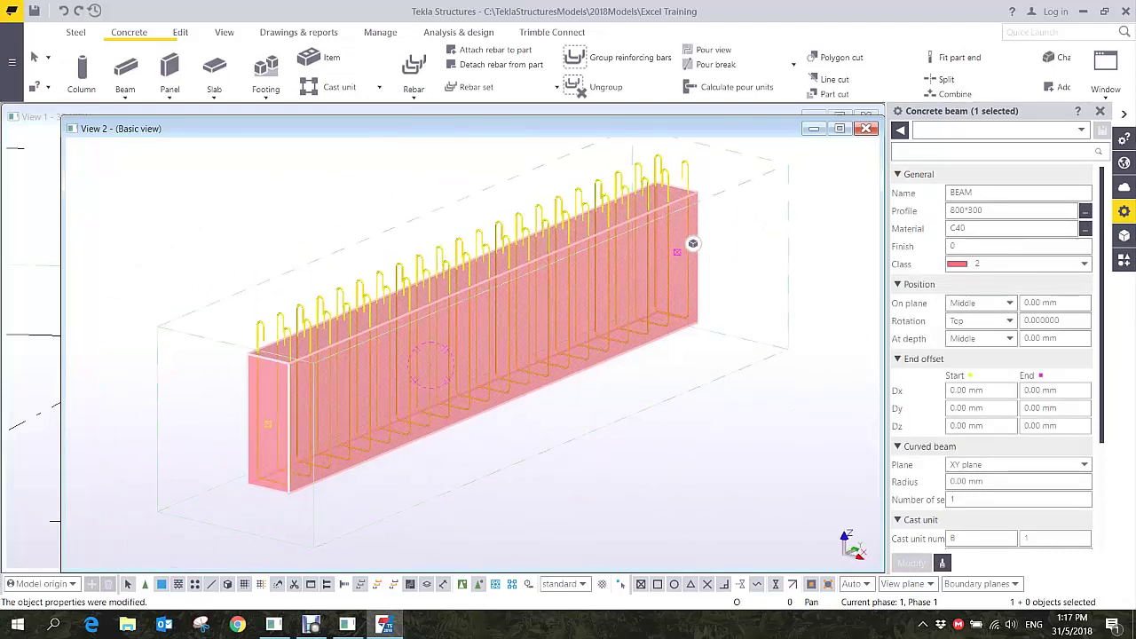
click(1003, 211)
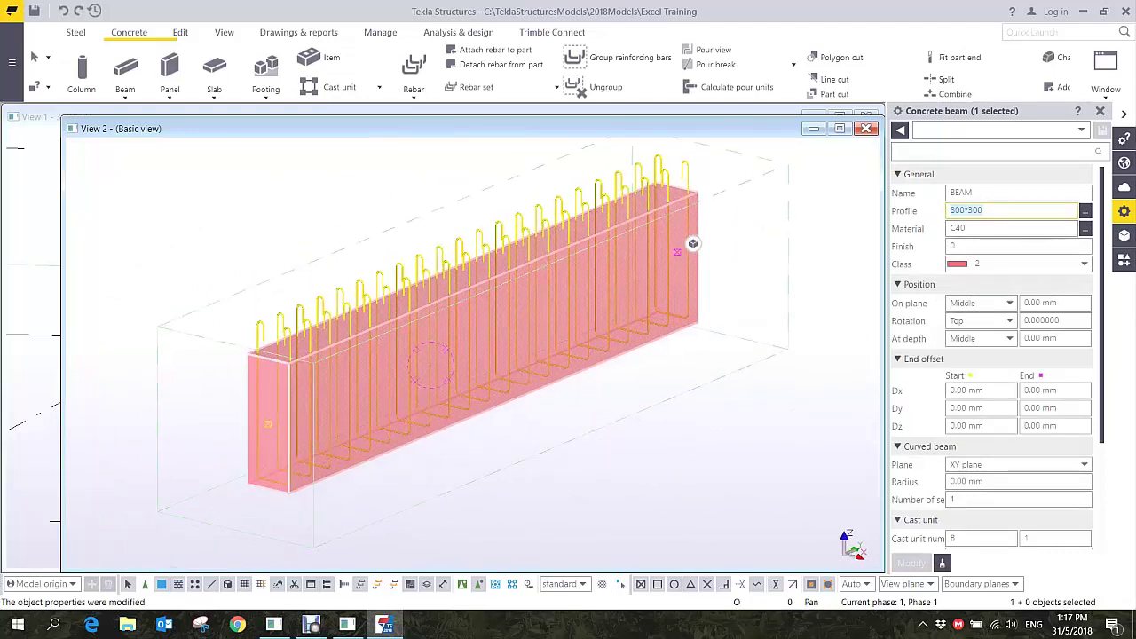
text(100)
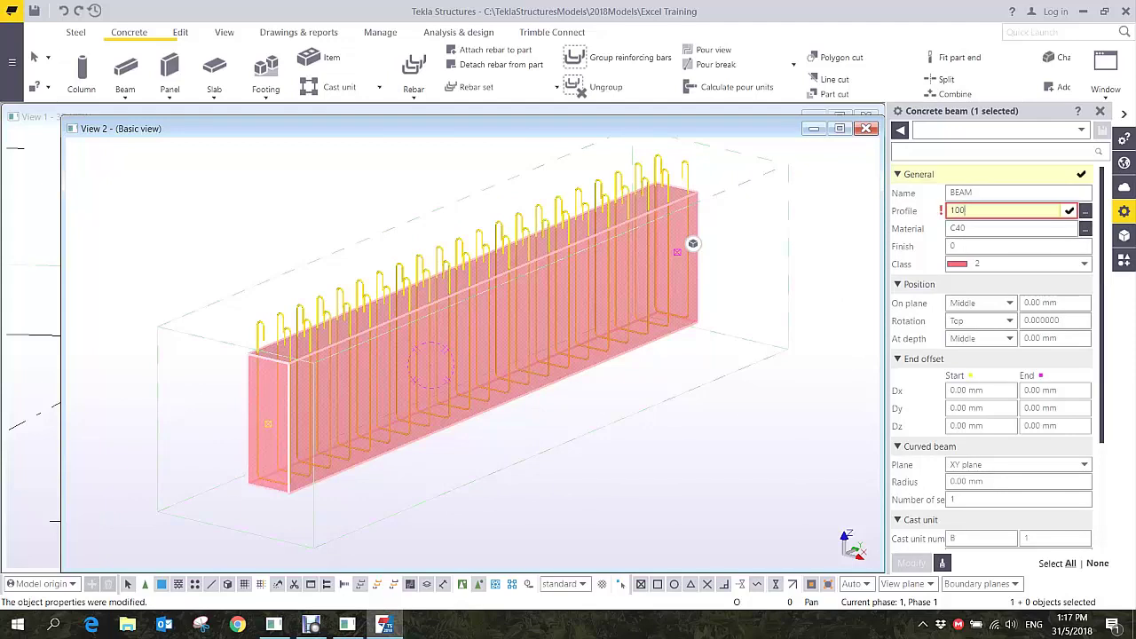
text(0*1000)
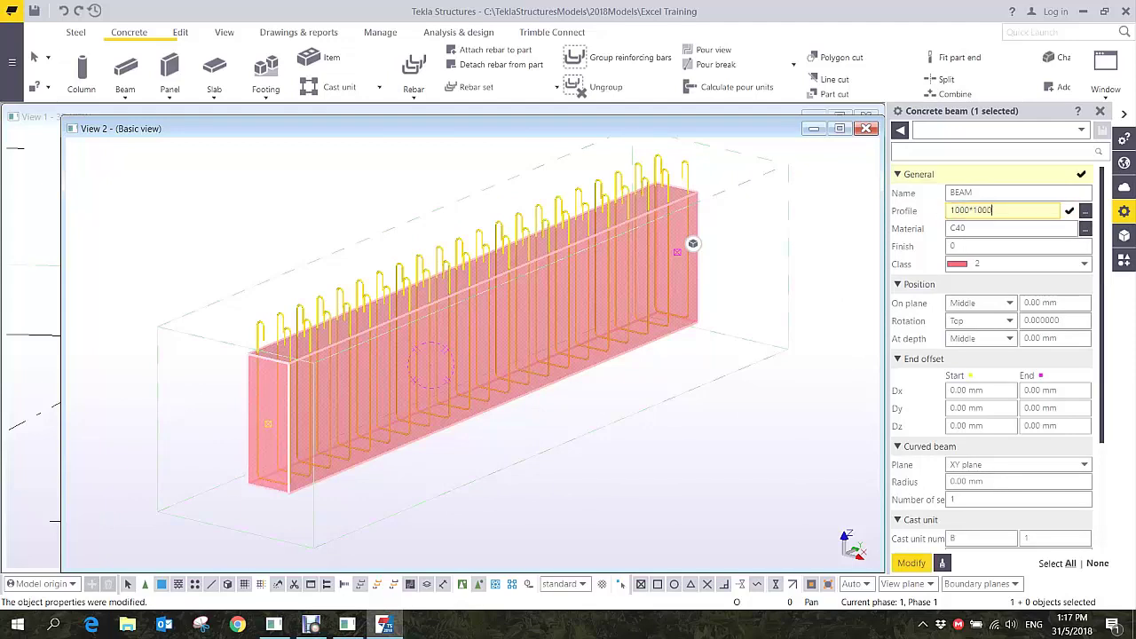
key(Return)
middle_drag(384, 390, 502, 357)
scroll(463, 379, up, 2)
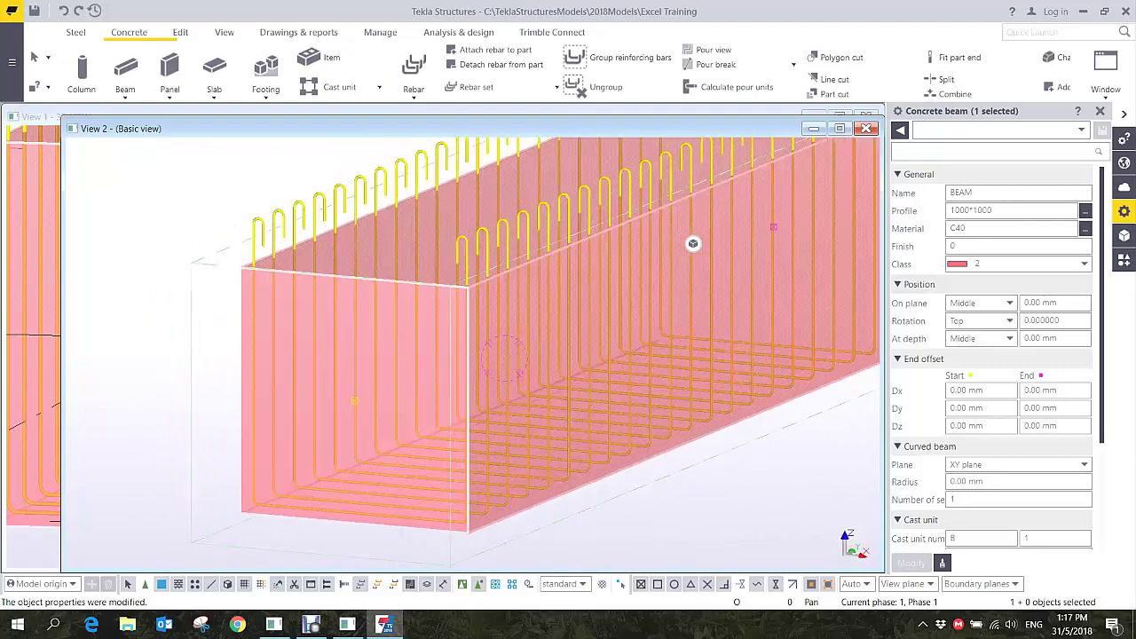
ctrl+middle_drag(693, 243, 693, 243)
scroll(511, 355, down, 2)
scroll(511, 355, up, 2)
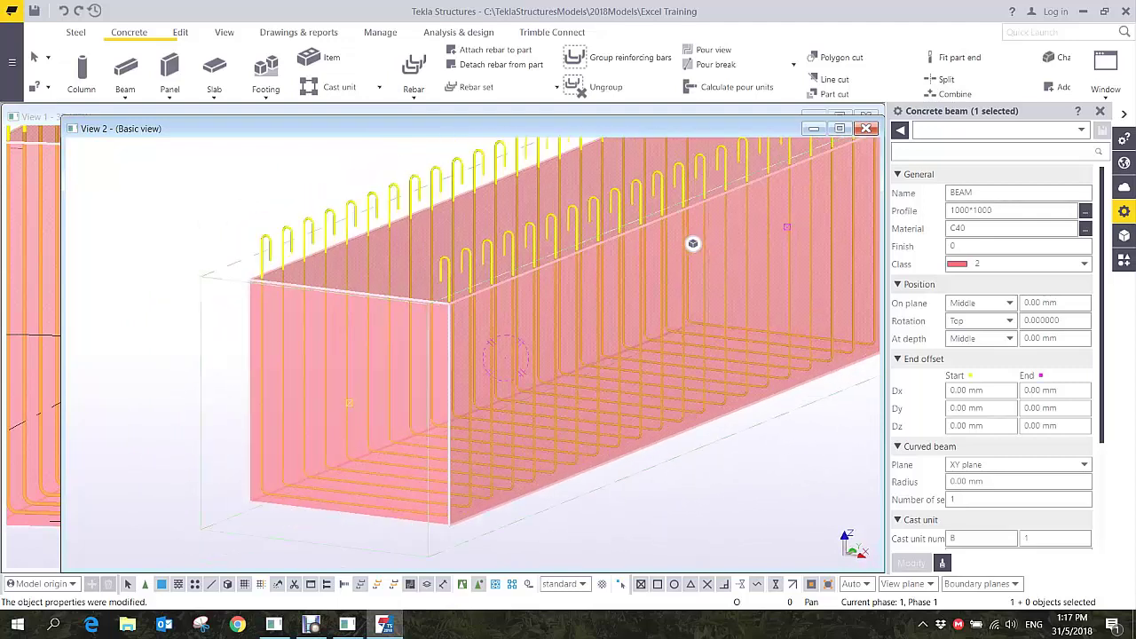
- Set the selected beam's profile to 500*500
click(994, 211)
text(50)
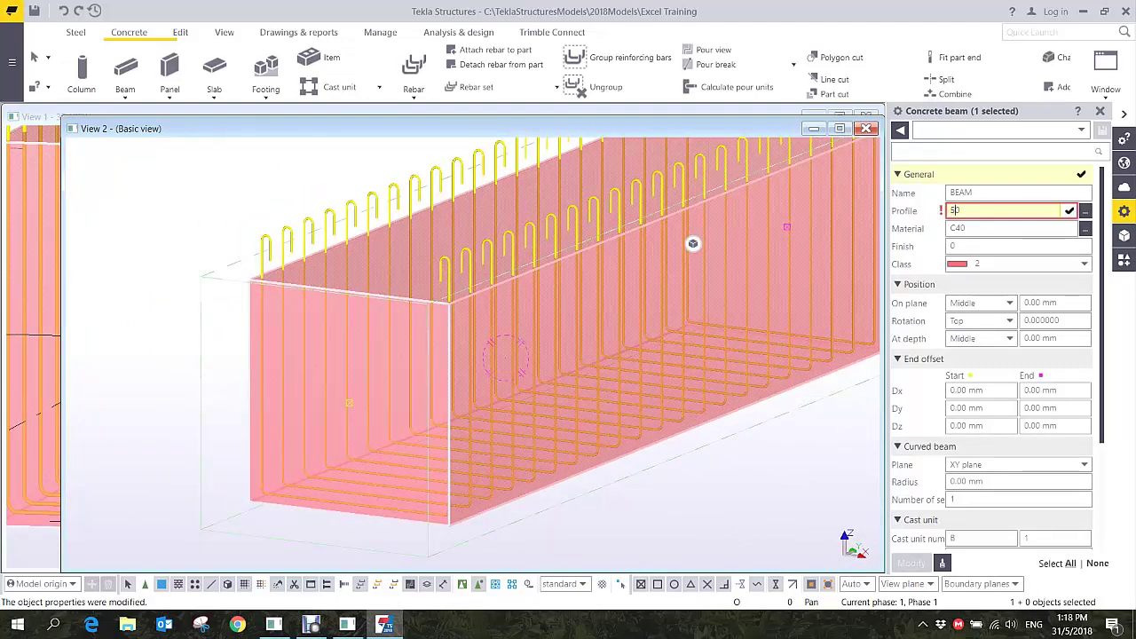
text(0*500)
key(Return)
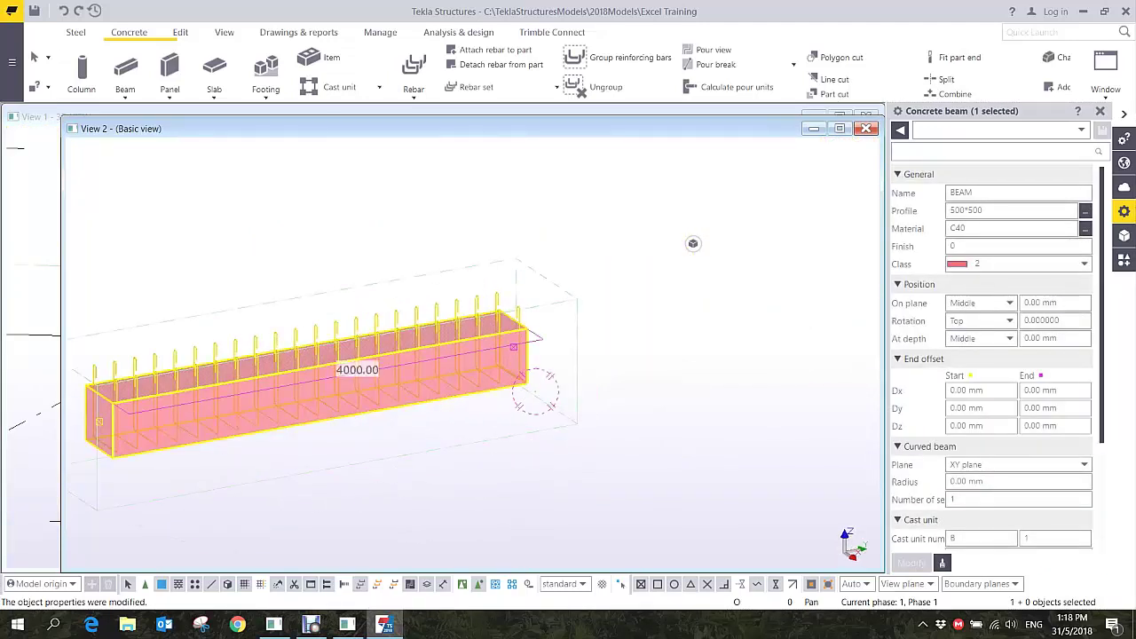
scroll(661, 337, down, 2)
middle_drag(545, 360, 563, 330)
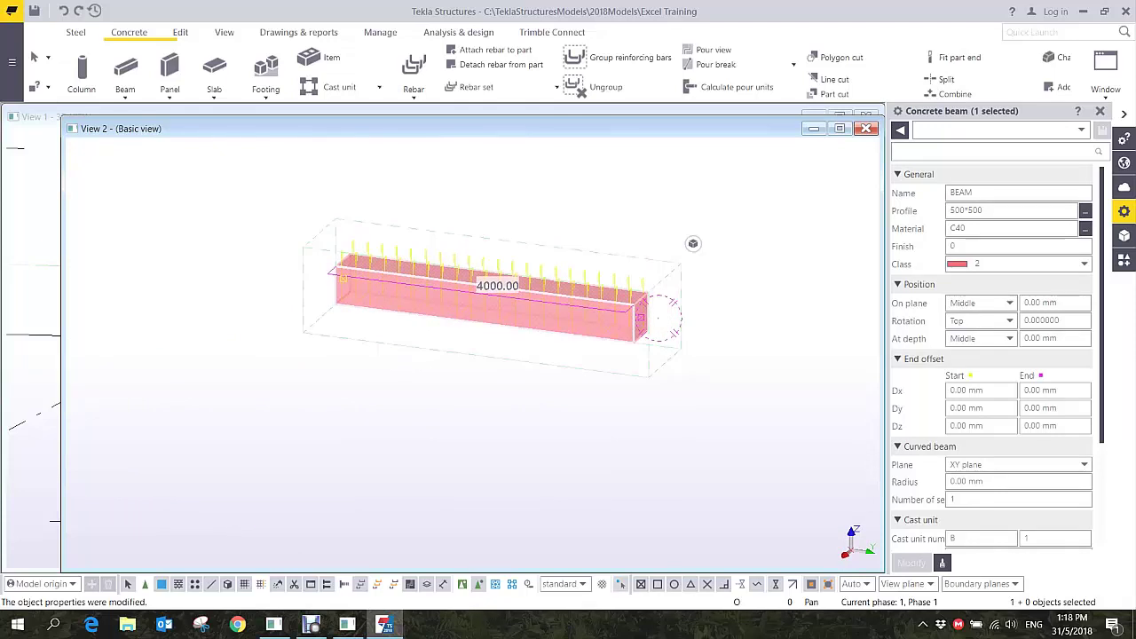
- Lengthen the beam by moving its end point 2000 mm outward along its axis, and expand the work area to include it
scroll(631, 351, up, 2)
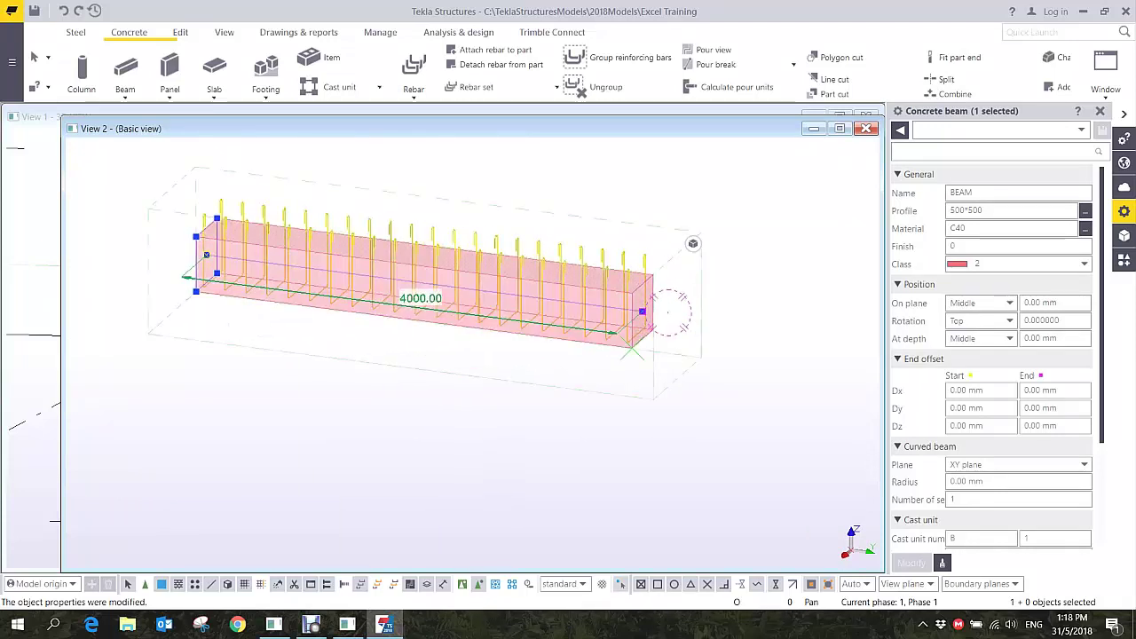
key(ctrl+4)
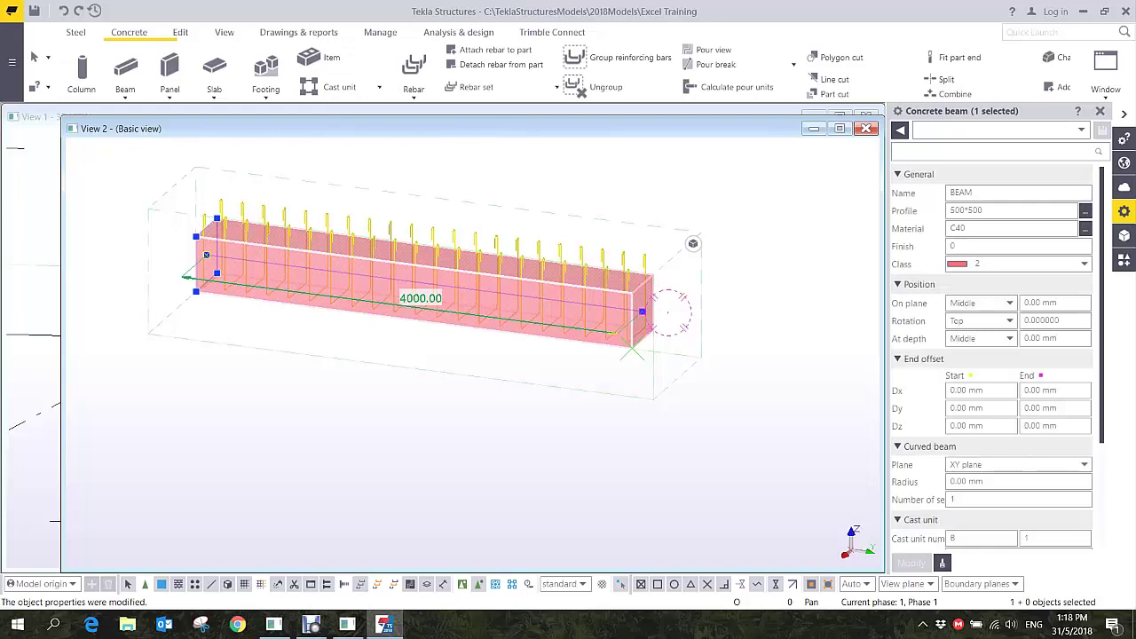
text(2000)
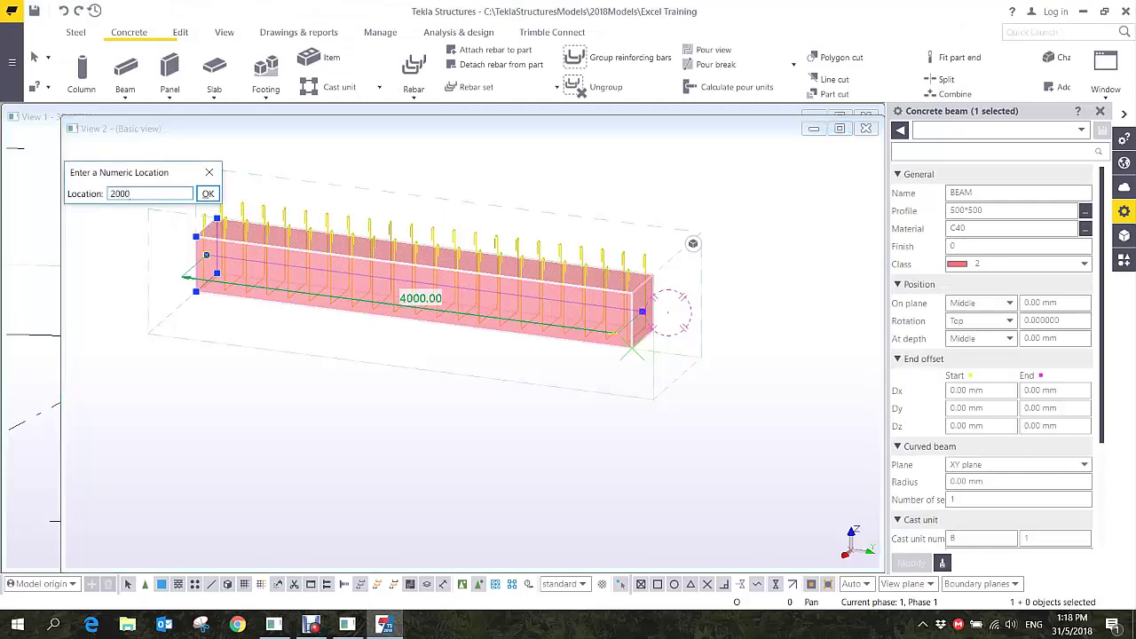
key(Return)
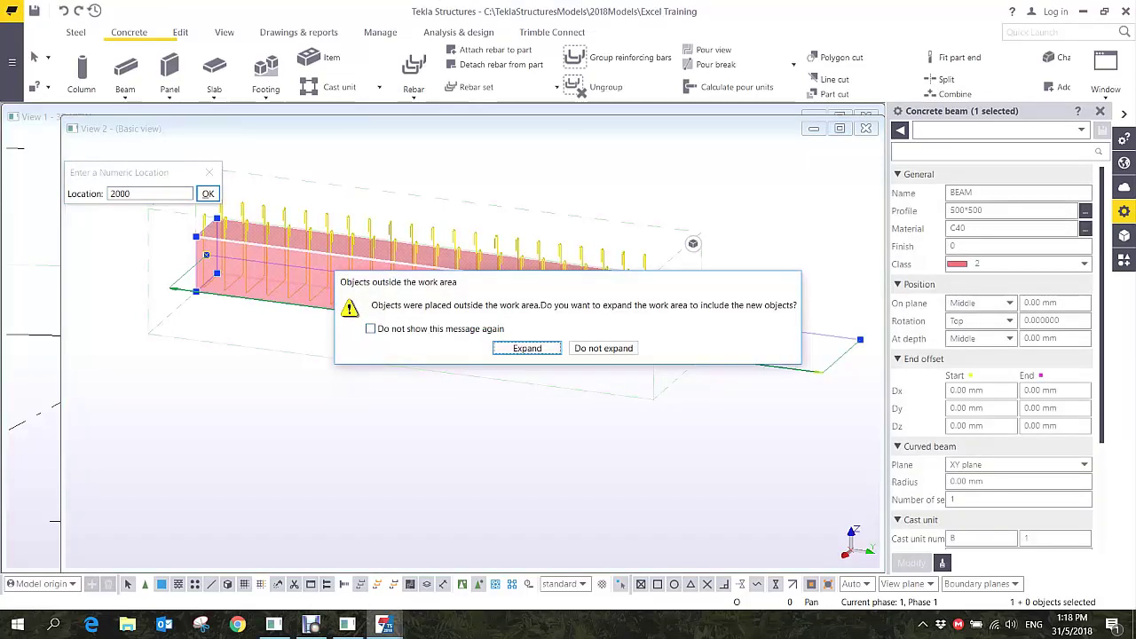
key(Return)
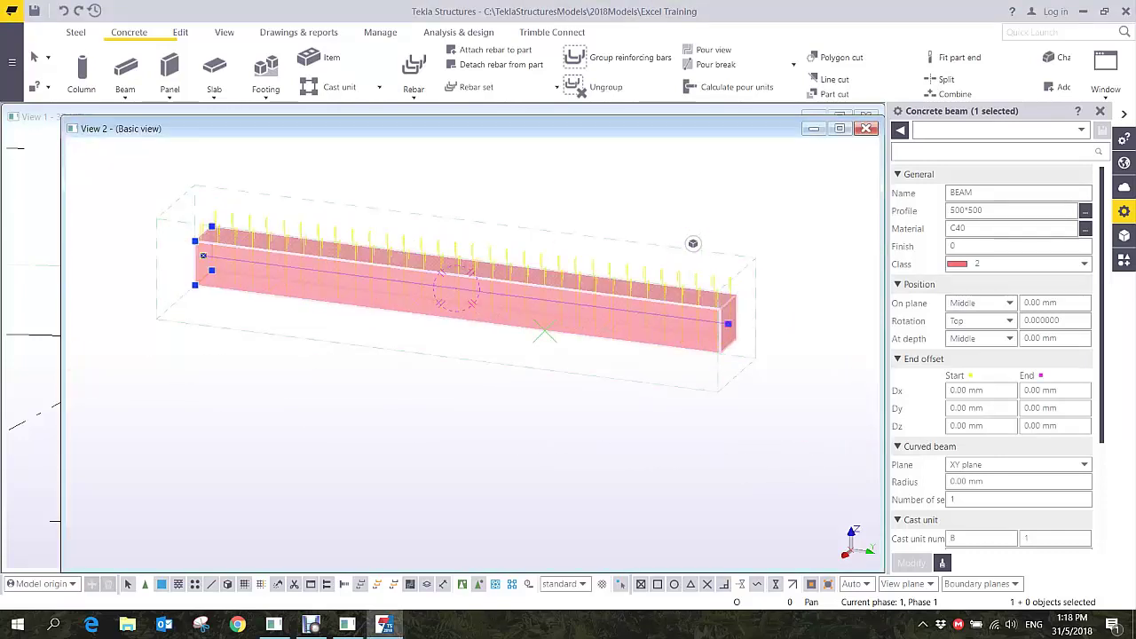
scroll(467, 388, down, 2)
scroll(467, 388, up, 1)
ctrl+middle_drag(536, 341, 538, 336)
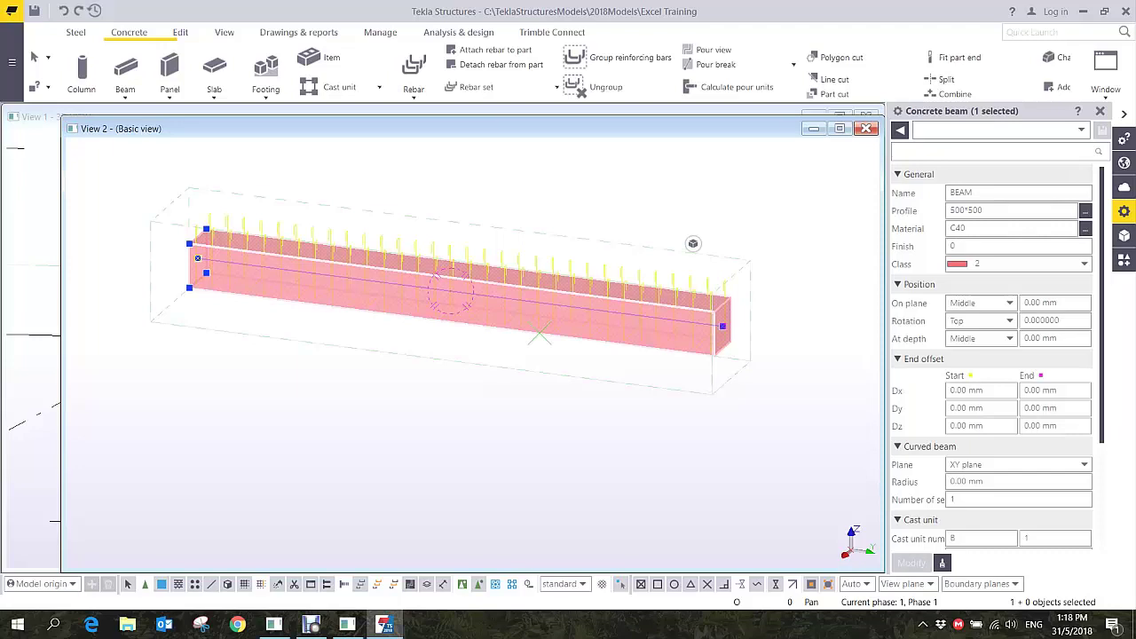
- Close the View 2 basic view to continue in the 3D view, and end the current command
click(693, 243)
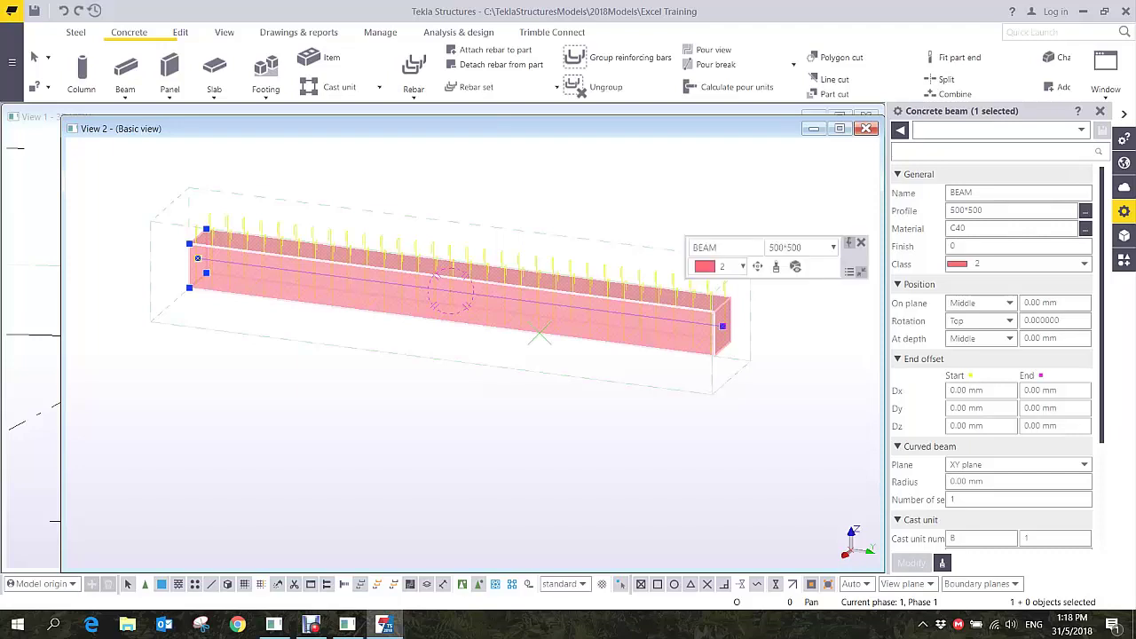
click(866, 129)
scroll(568, 353, down, 5)
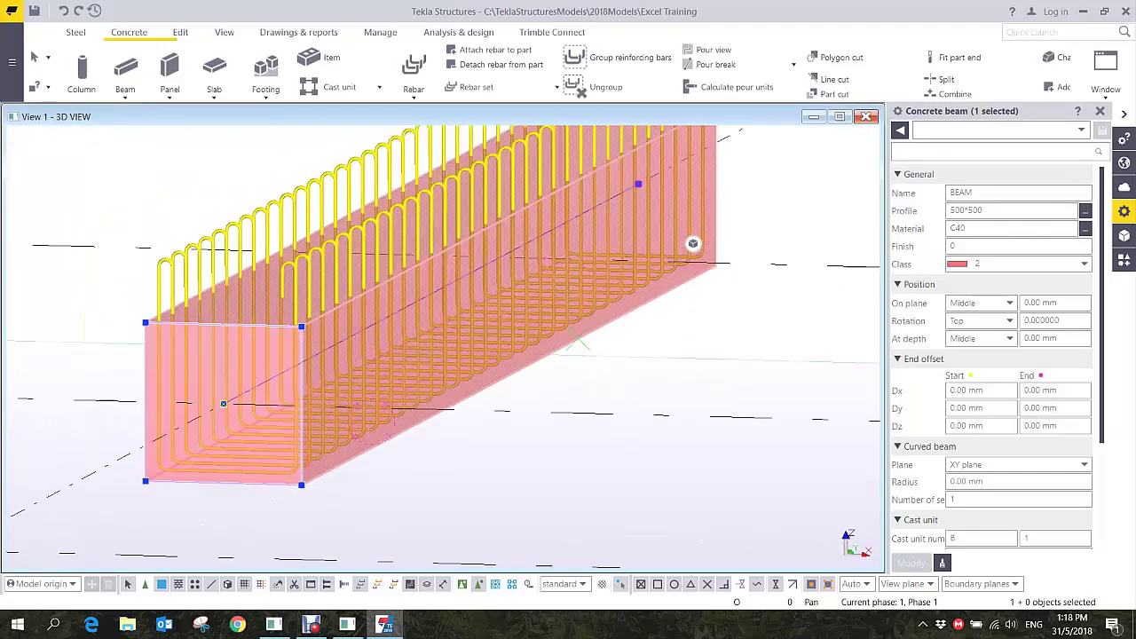
right_click(486, 209)
click(525, 218)
- Start a new concrete beam and set its profile to 600*300
ctrl+middle_drag(529, 220, 645, 231)
scroll(547, 251, down, 5)
scroll(649, 237, up, 2)
scroll(693, 243, down, 2)
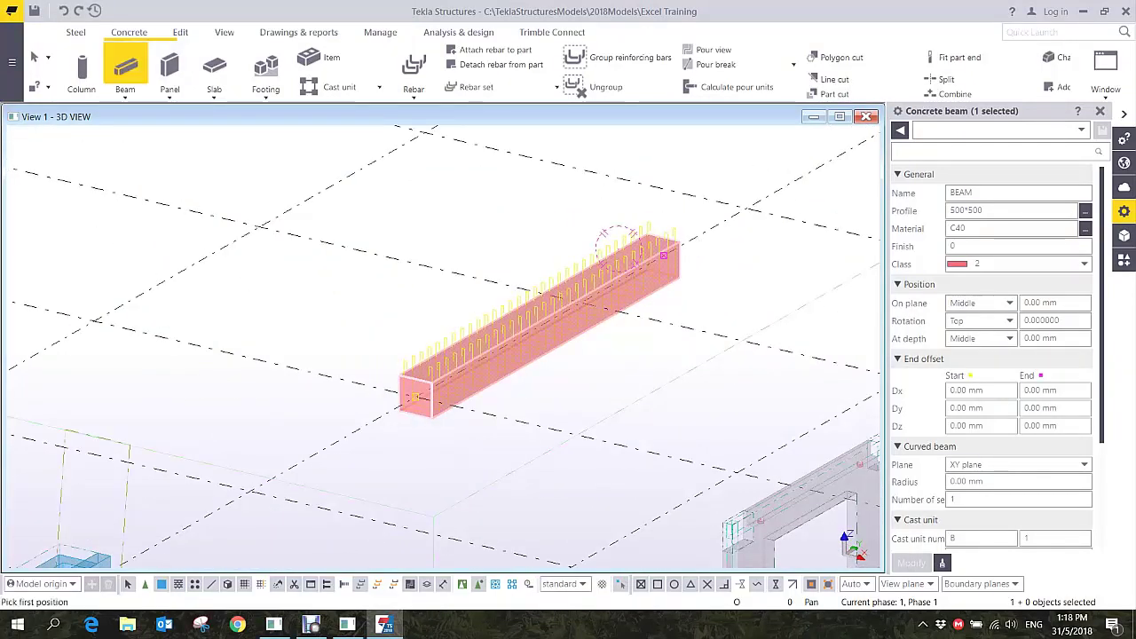
click(125, 71)
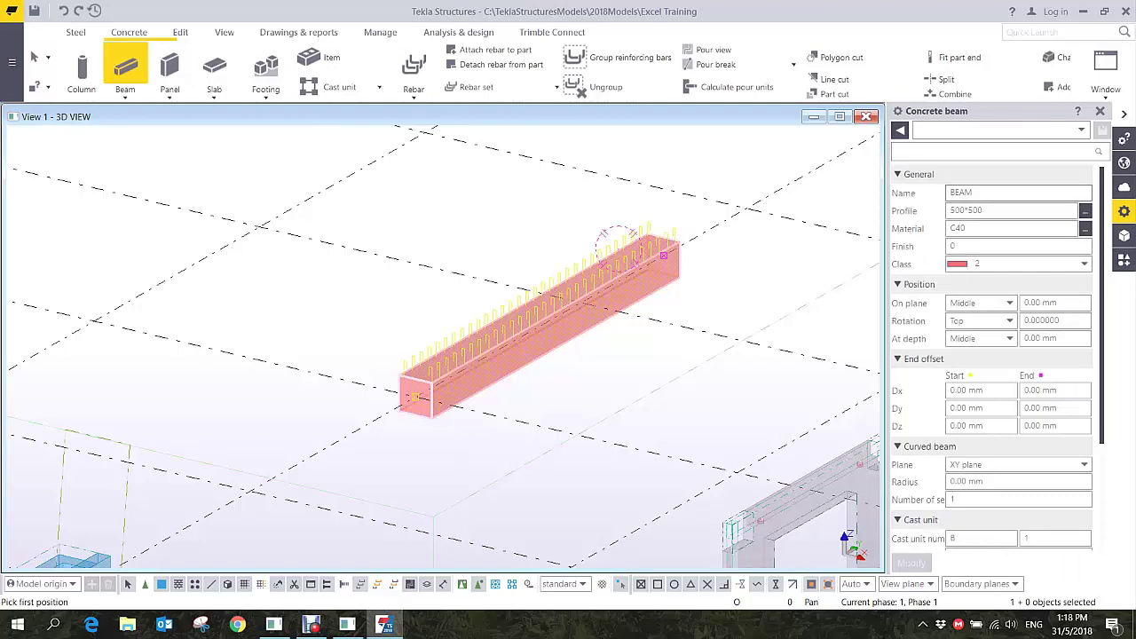
click(994, 210)
text(600*)
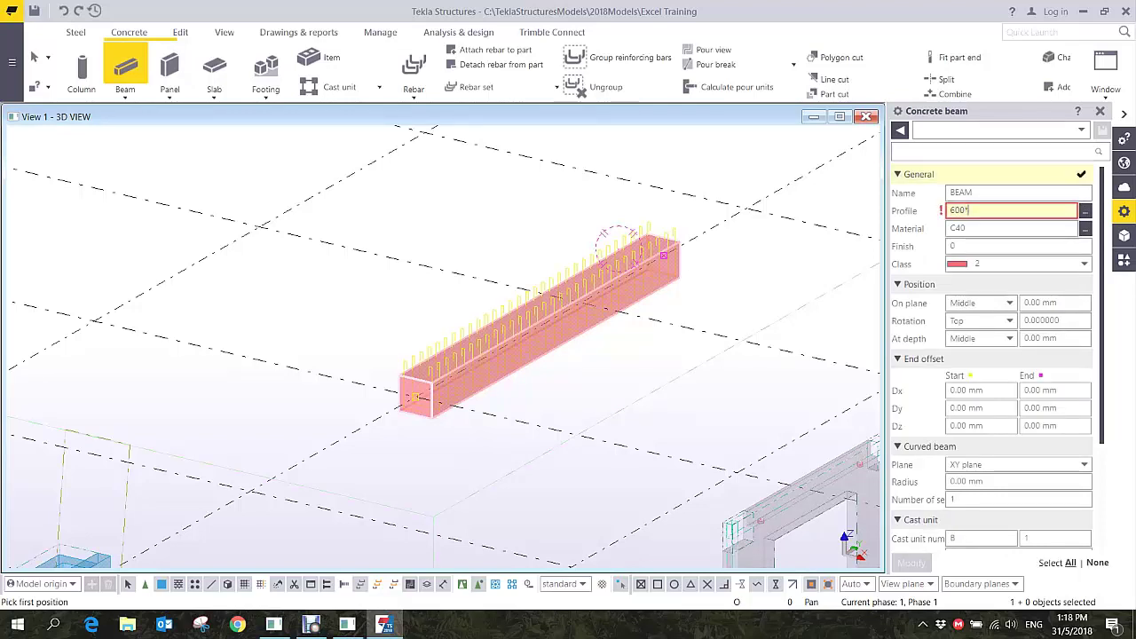
text(300)
key(Tab)
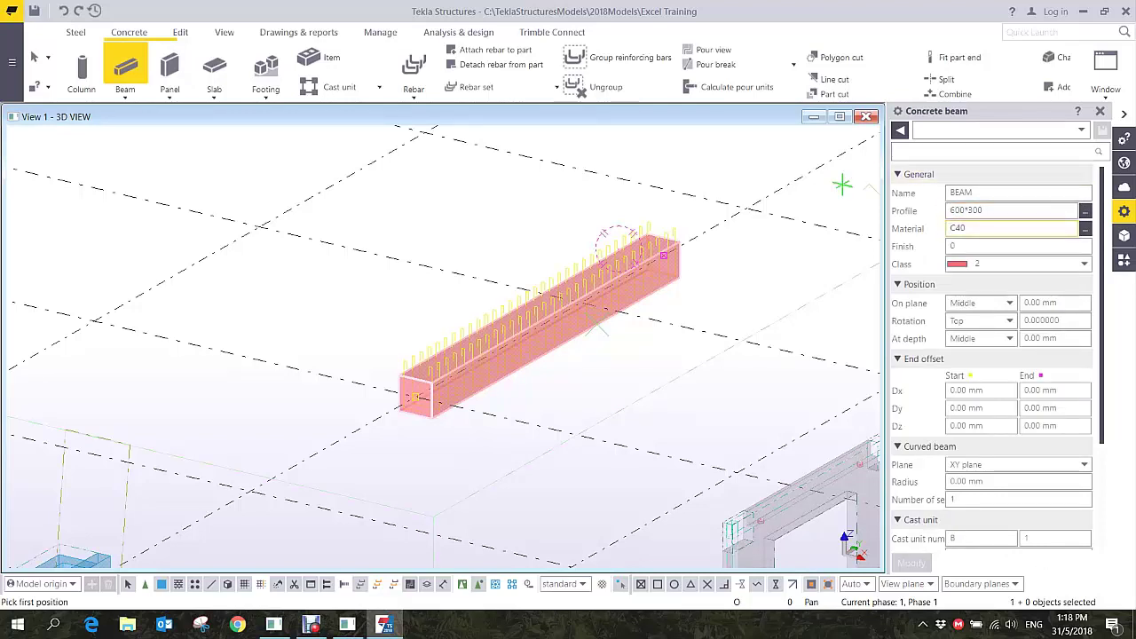
- Place the new beam along the neighbouring parallel gridline, from the grid intersection to a point short of the next intersection
click(94, 321)
click(93, 321)
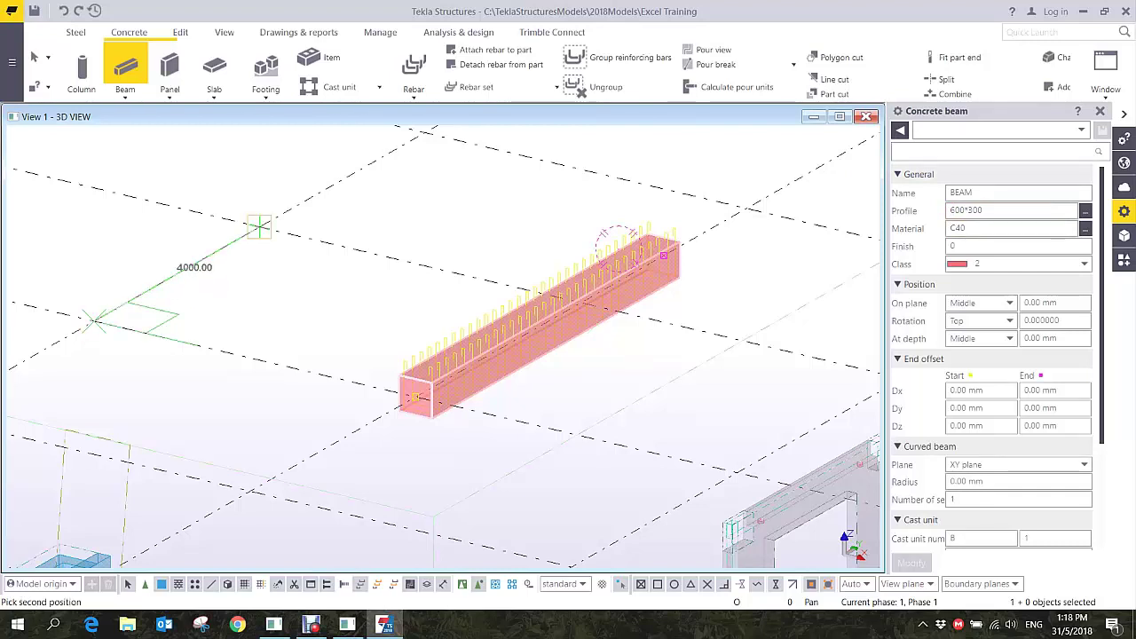
click(218, 251)
right_click(281, 224)
click(312, 233)
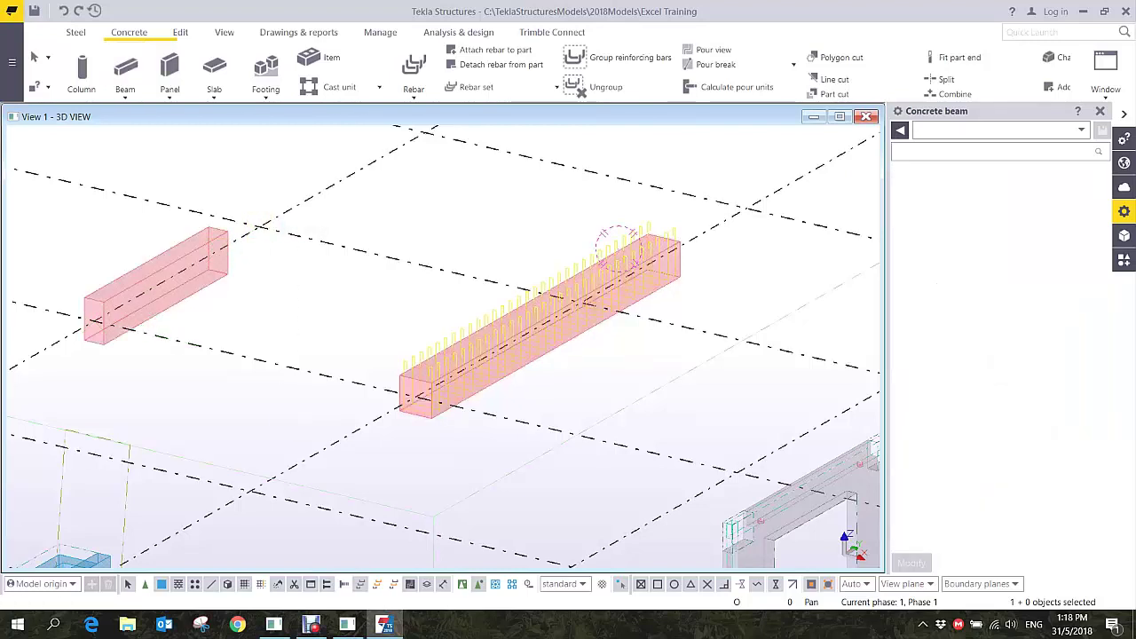
- Copy the link group from the long beam to the new 600*300 beam with Copy special to another object
ctrl+middle_drag(423, 293, 523, 291)
ctrl+middle_drag(497, 328, 386, 301)
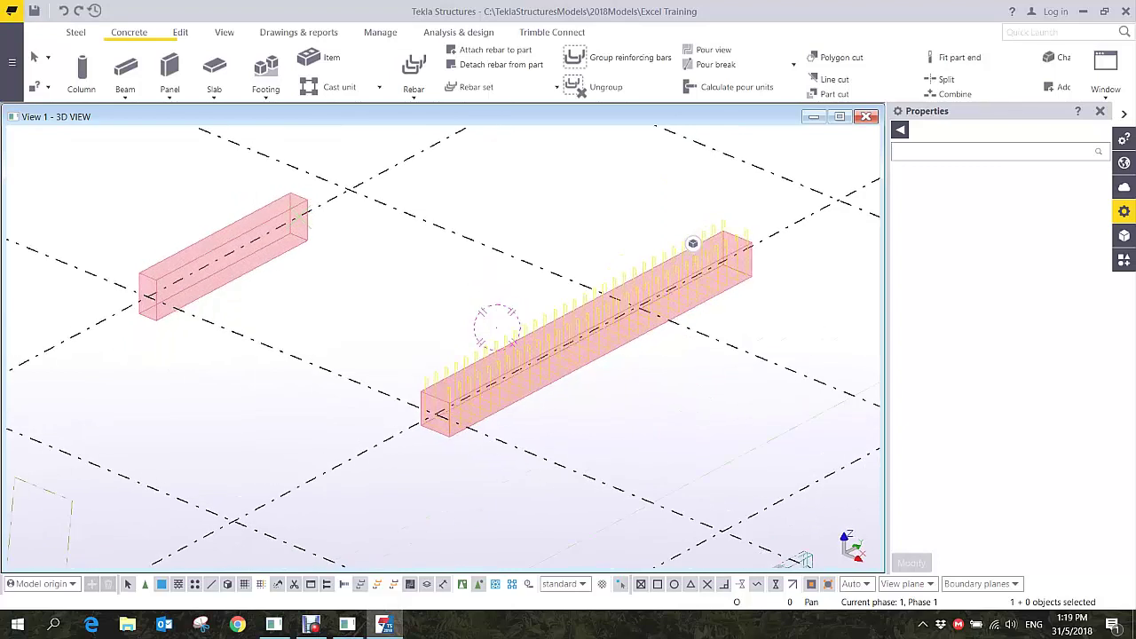
scroll(550, 365, up, 1)
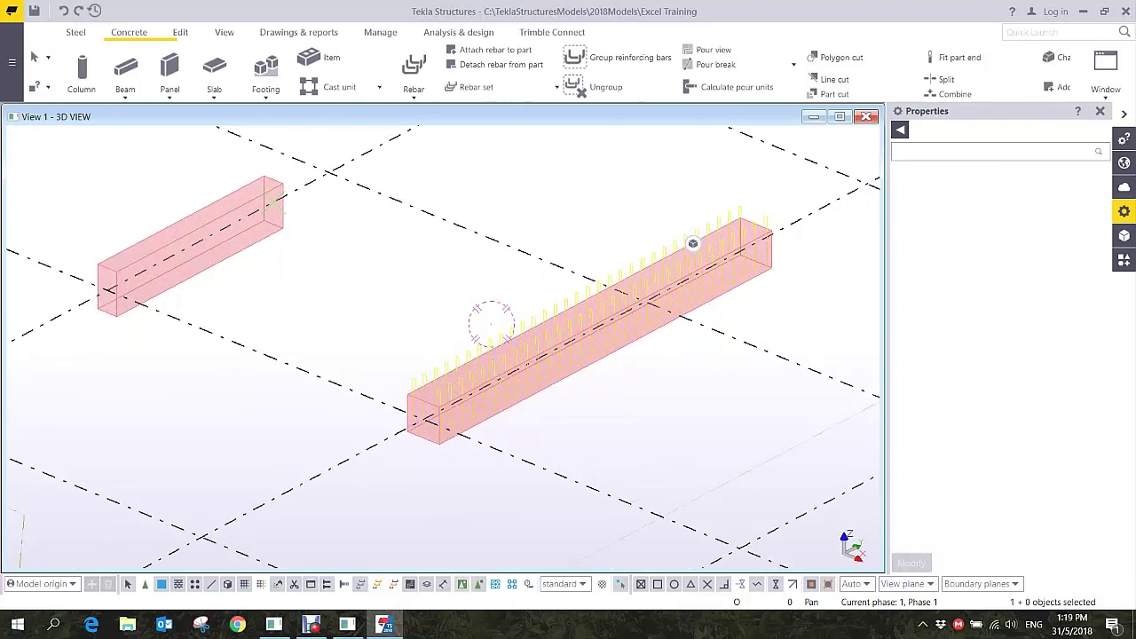
key(d)
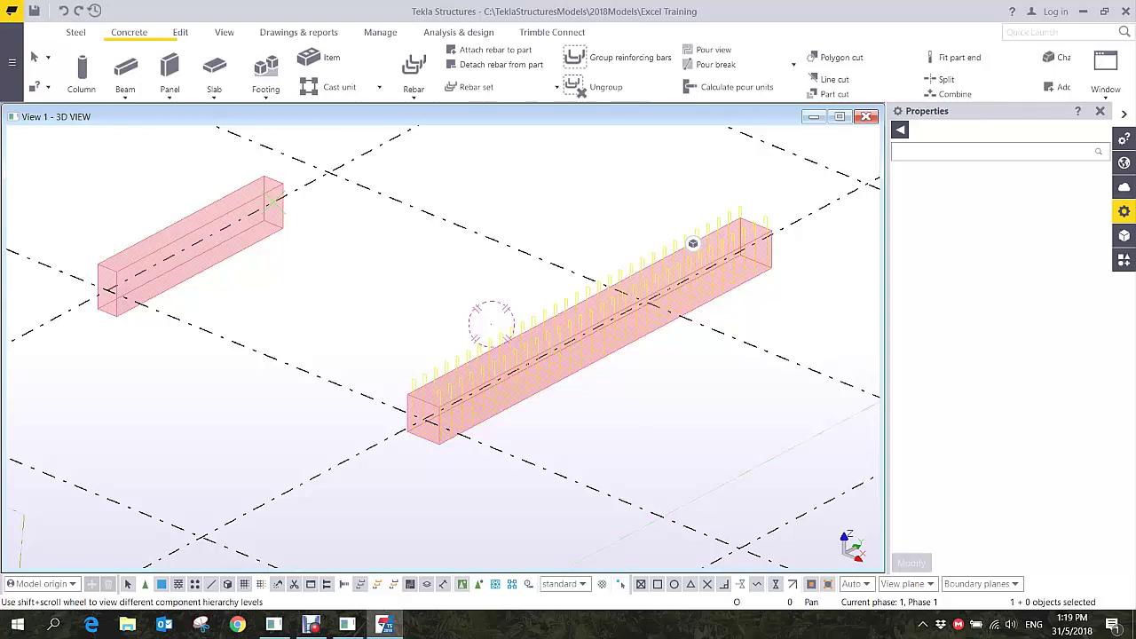
right_click(532, 327)
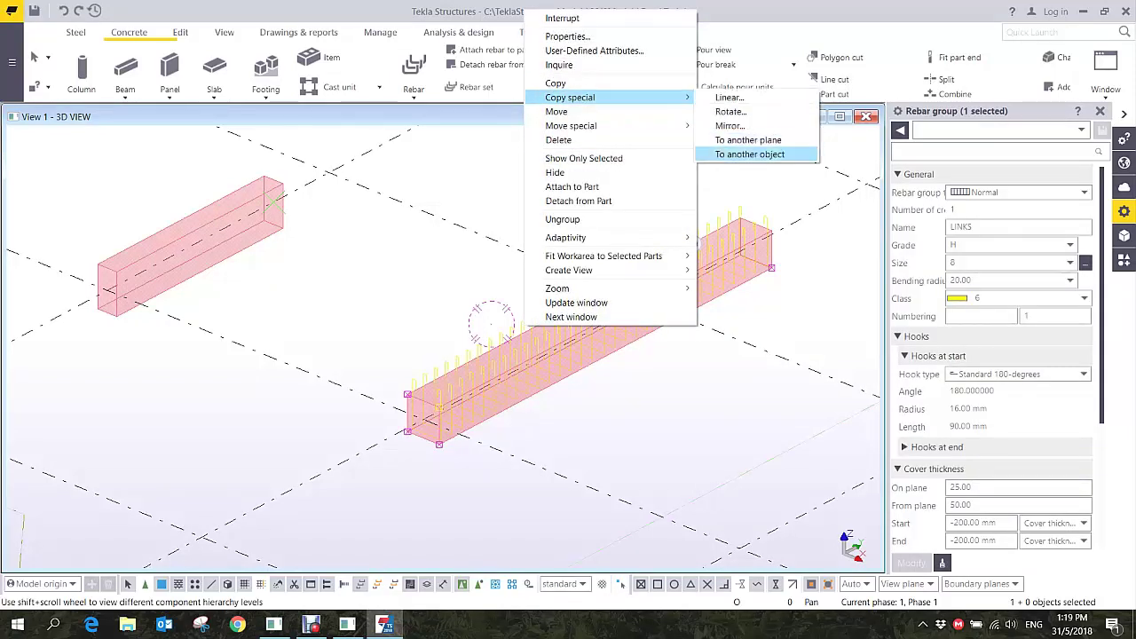
click(750, 154)
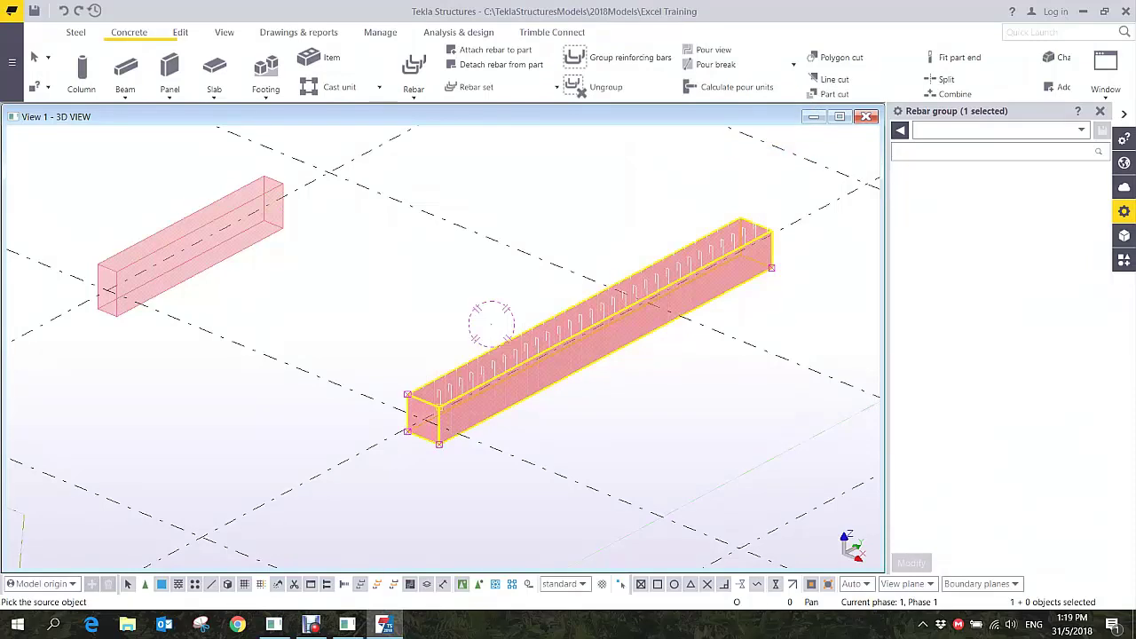
click(590, 333)
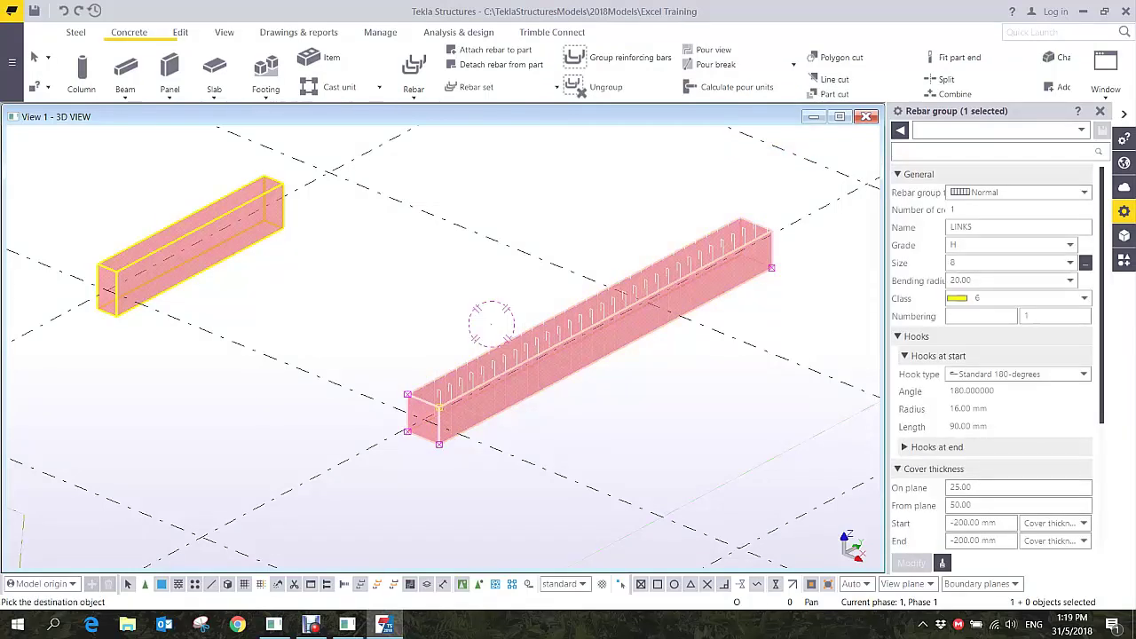
click(191, 247)
middle_drag(189, 240, 455, 409)
scroll(468, 291, up, 5)
scroll(456, 409, down, 2)
right_click(436, 243)
click(474, 251)
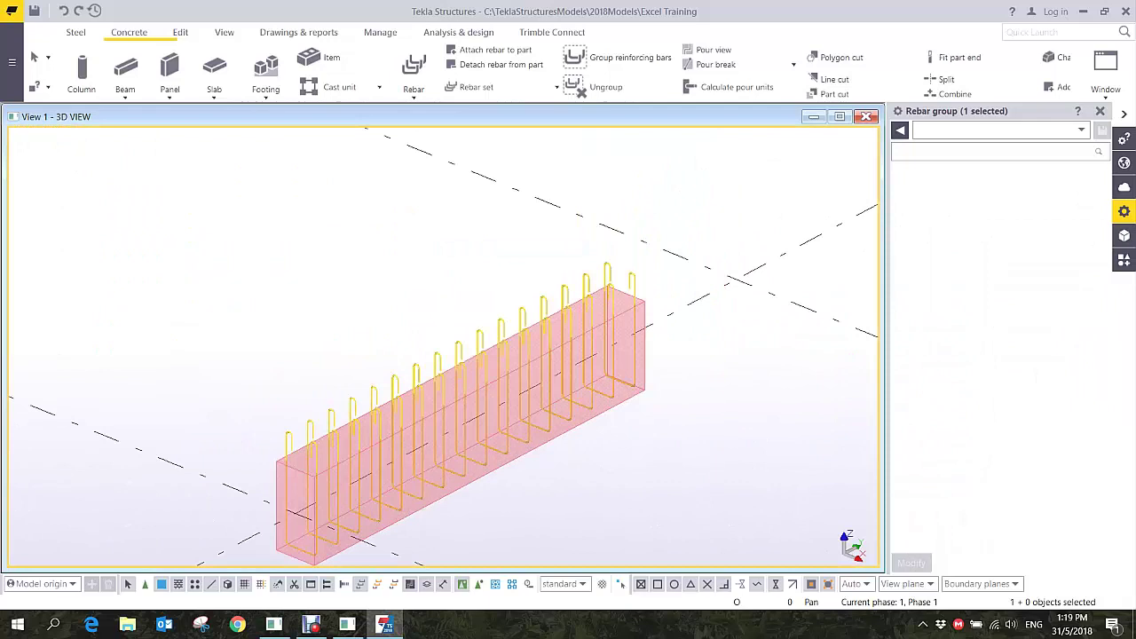
- Compare the copied links in the shorter beam with the original links in the longer beam
click(693, 243)
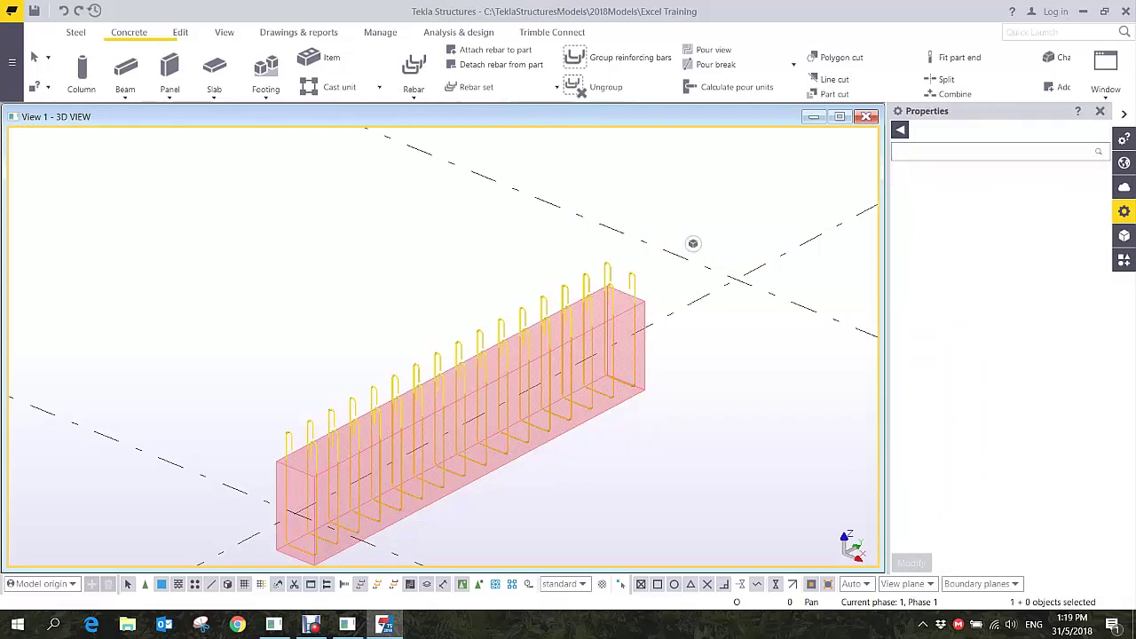
middle_drag(523, 306, 405, 245)
scroll(452, 259, down, 4)
scroll(405, 245, down, 1)
middle_drag(459, 275, 398, 247)
scroll(398, 248, up, 1)
scroll(479, 306, up, 1)
middle_drag(480, 306, 379, 281)
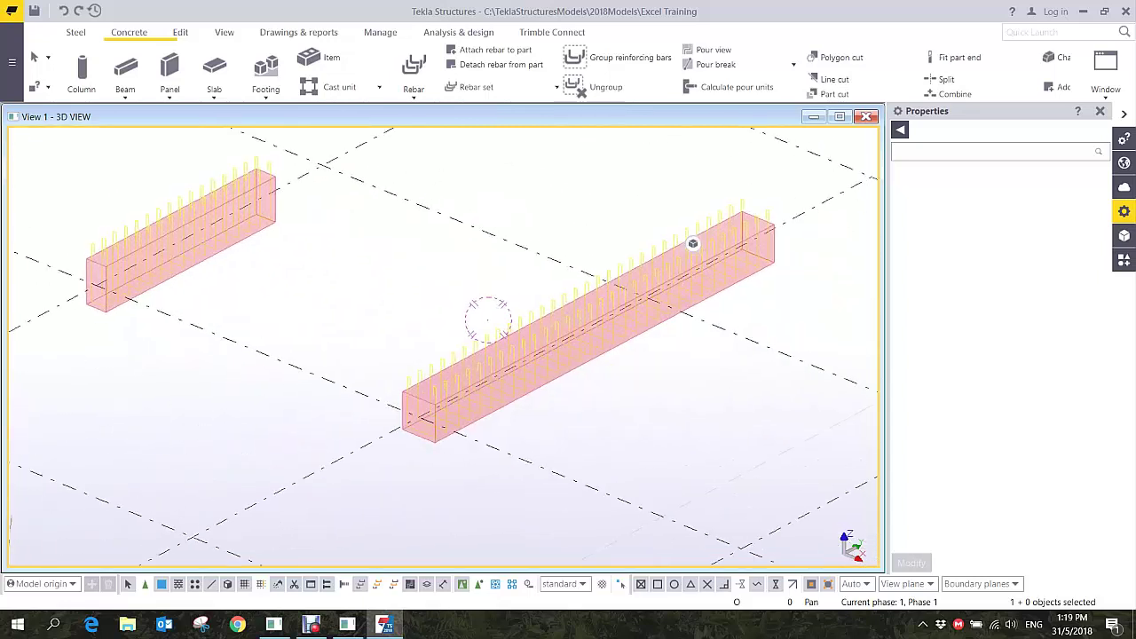
scroll(586, 364, up, 3)
scroll(586, 364, down, 4)
scroll(693, 243, up, 2)
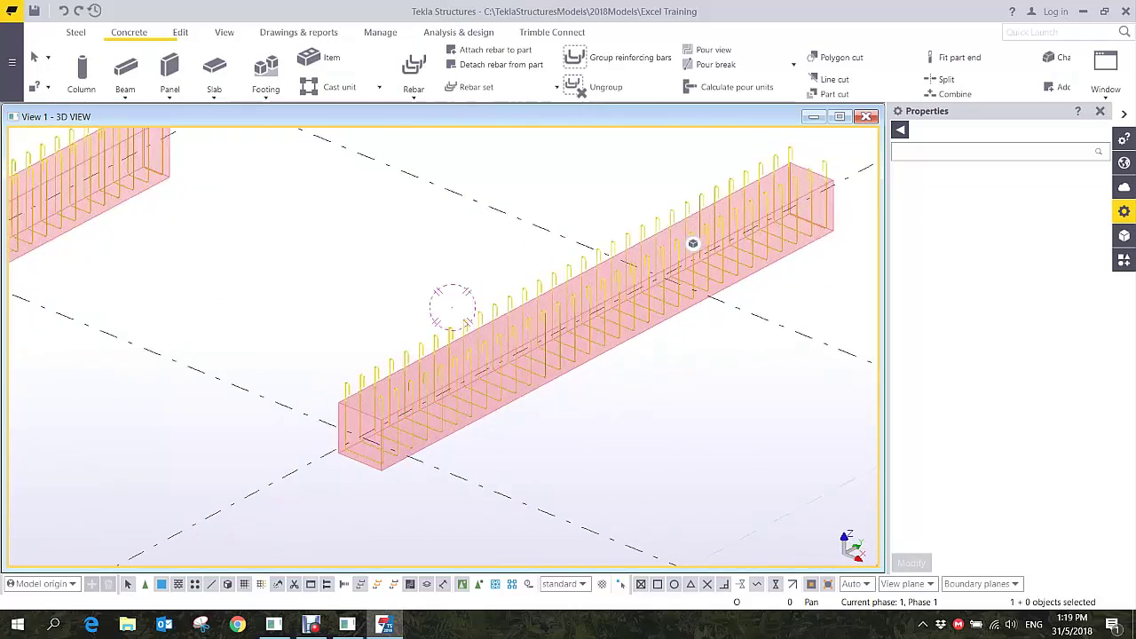
scroll(693, 243, down, 2)
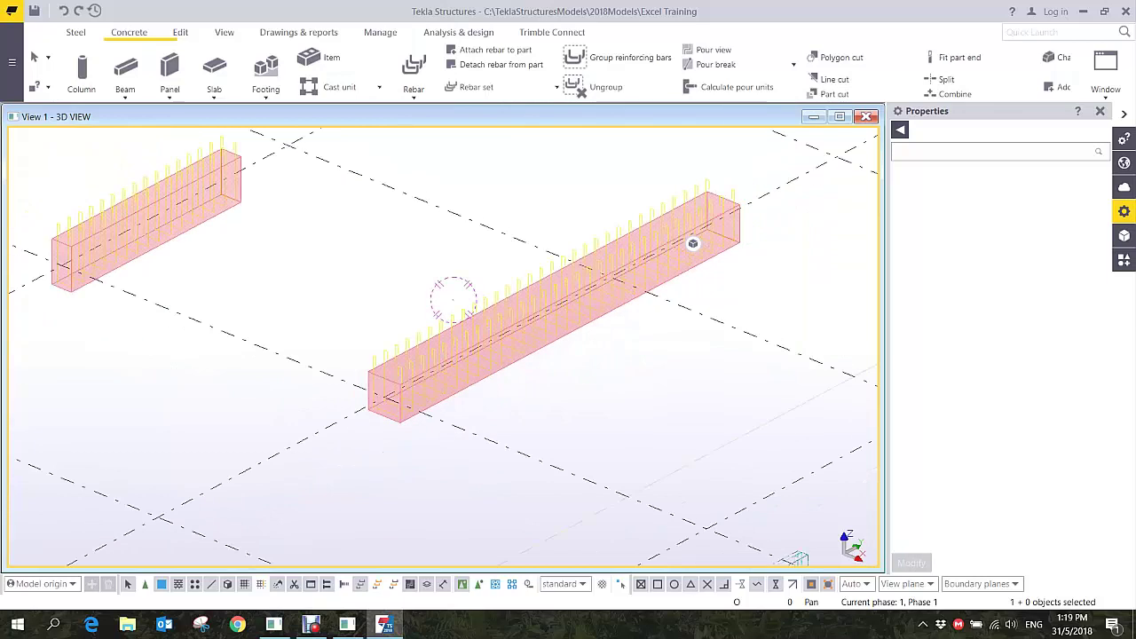
- Create a separate 3D view of the long 500*500 beam
middle_drag(693, 243, 650, 255)
click(693, 243)
right_click(523, 240)
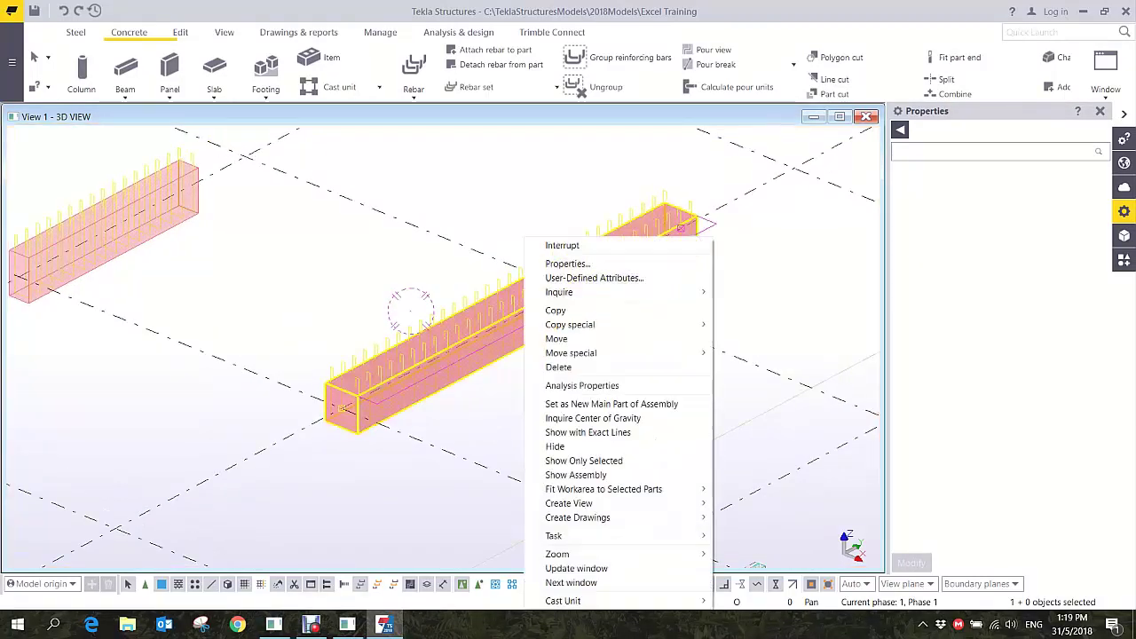
mouse_move(576, 503)
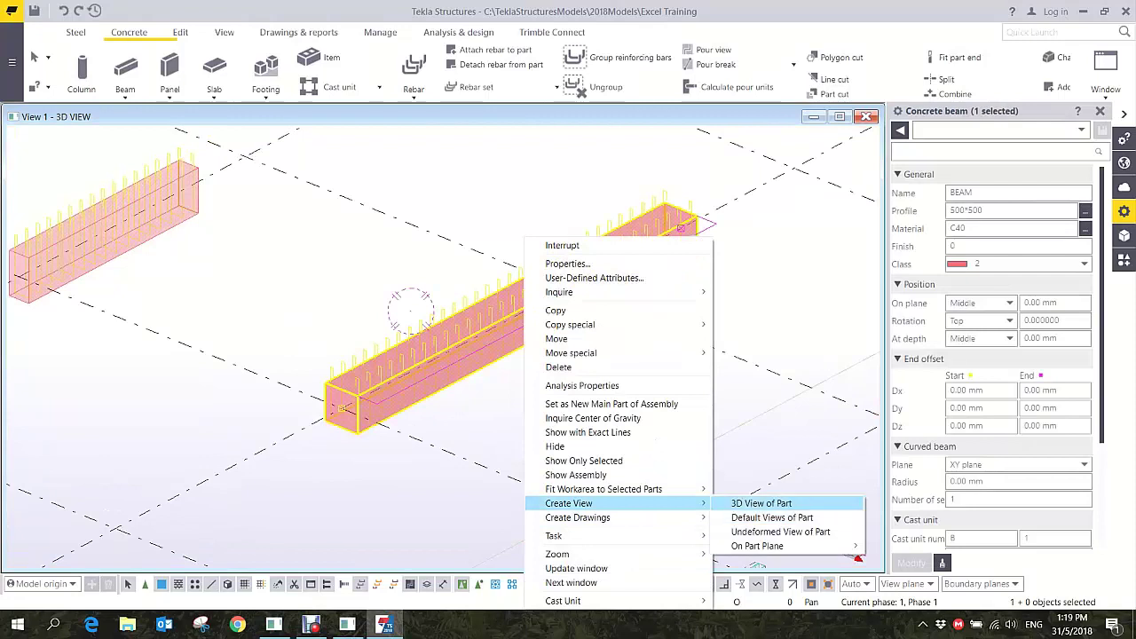
click(781, 503)
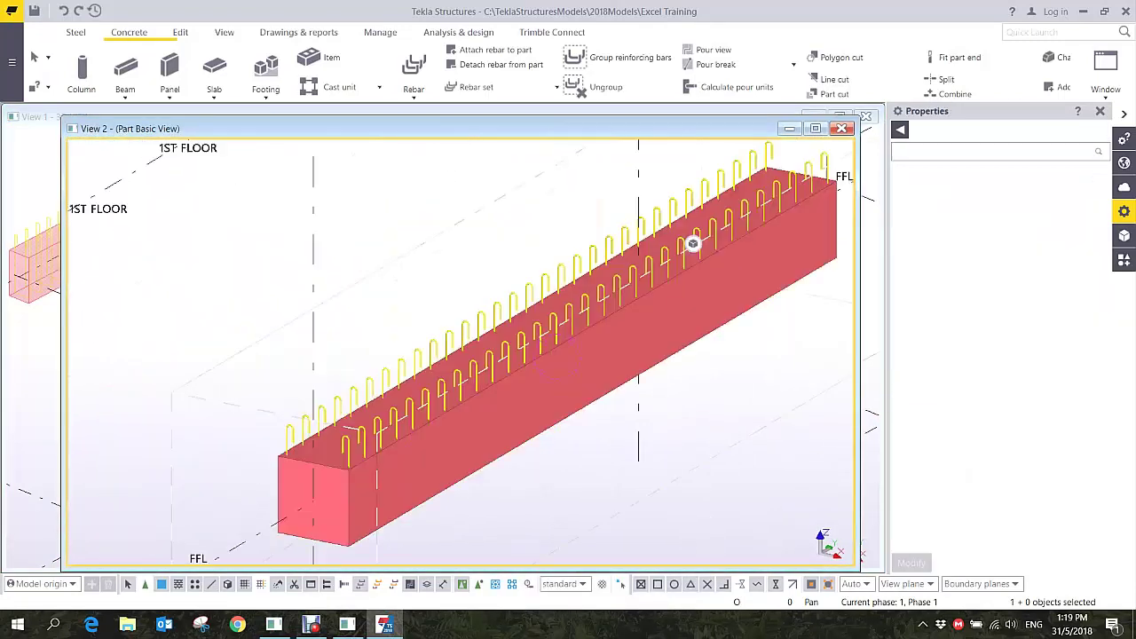
- Start a new rebar group named MAINBAR with bar size 20 and no hook at the start
middle_drag(553, 415, 485, 363)
scroll(474, 387, down, 3)
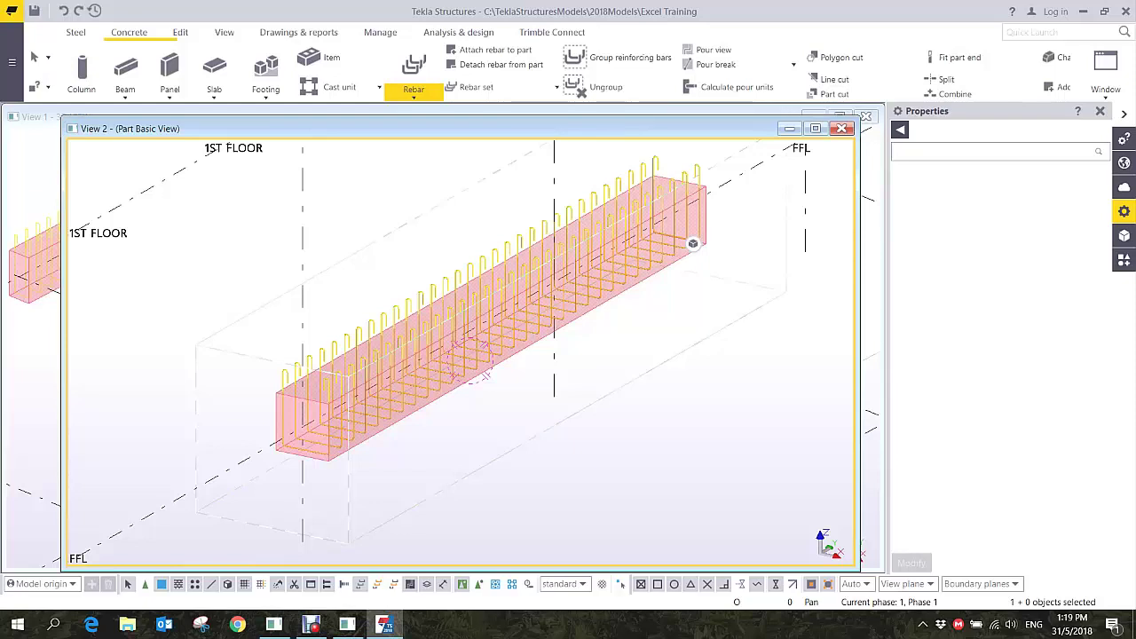
click(414, 89)
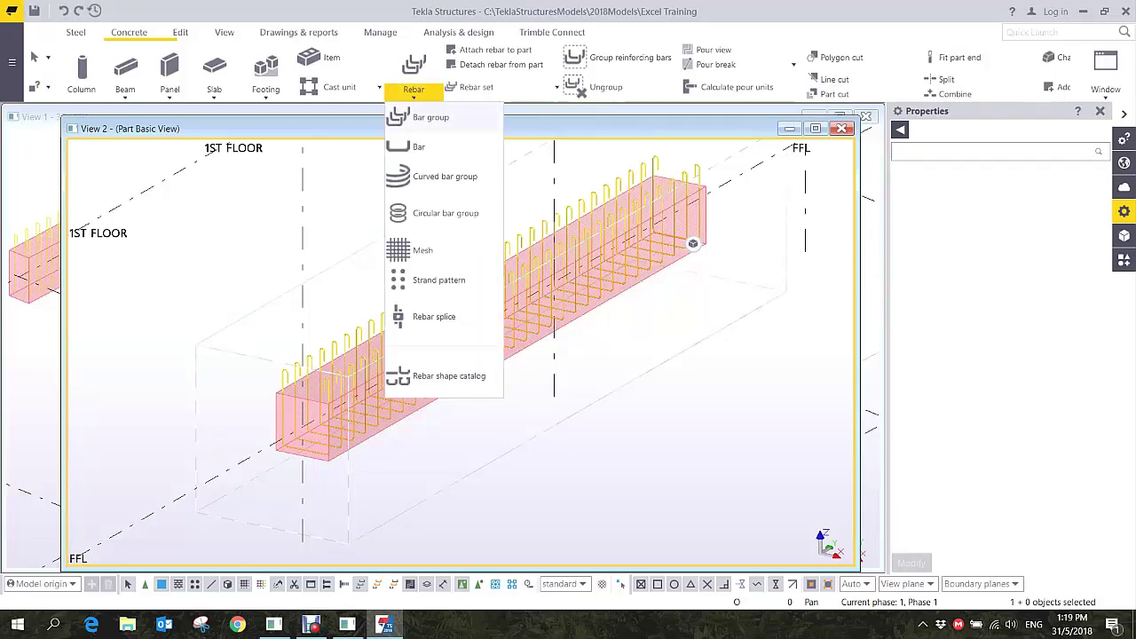
click(417, 116)
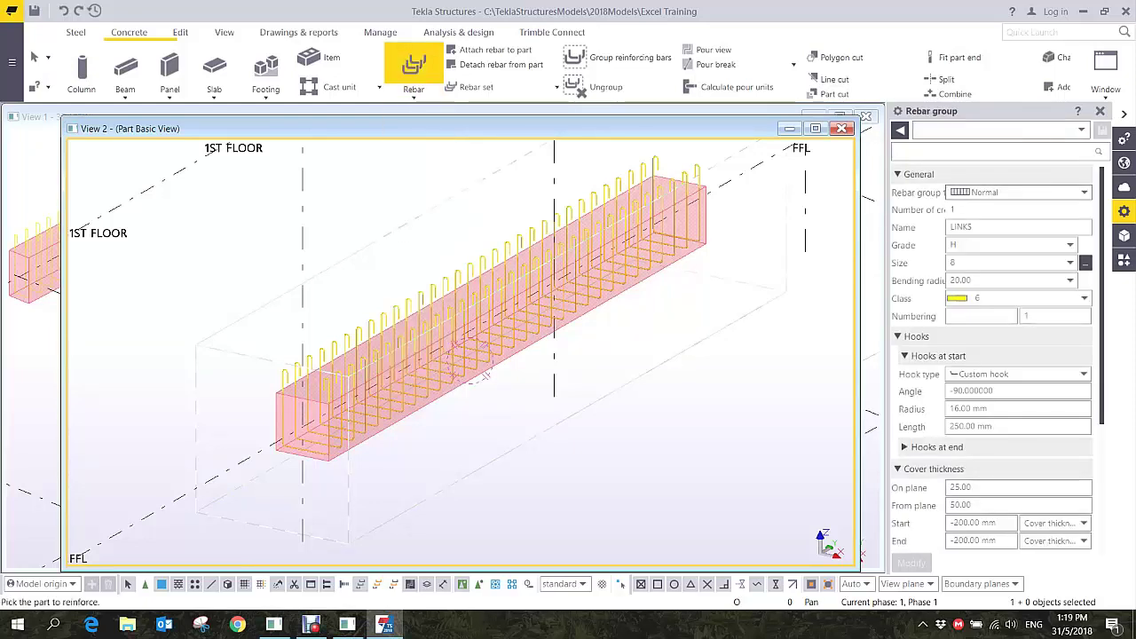
click(963, 227)
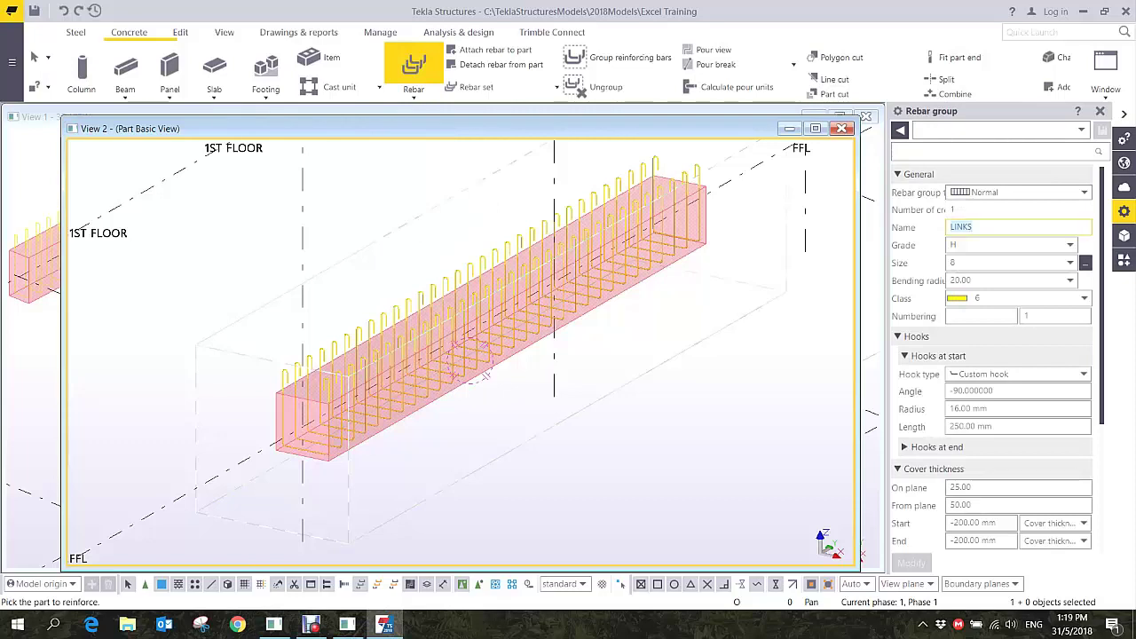
text(MAINBAR)
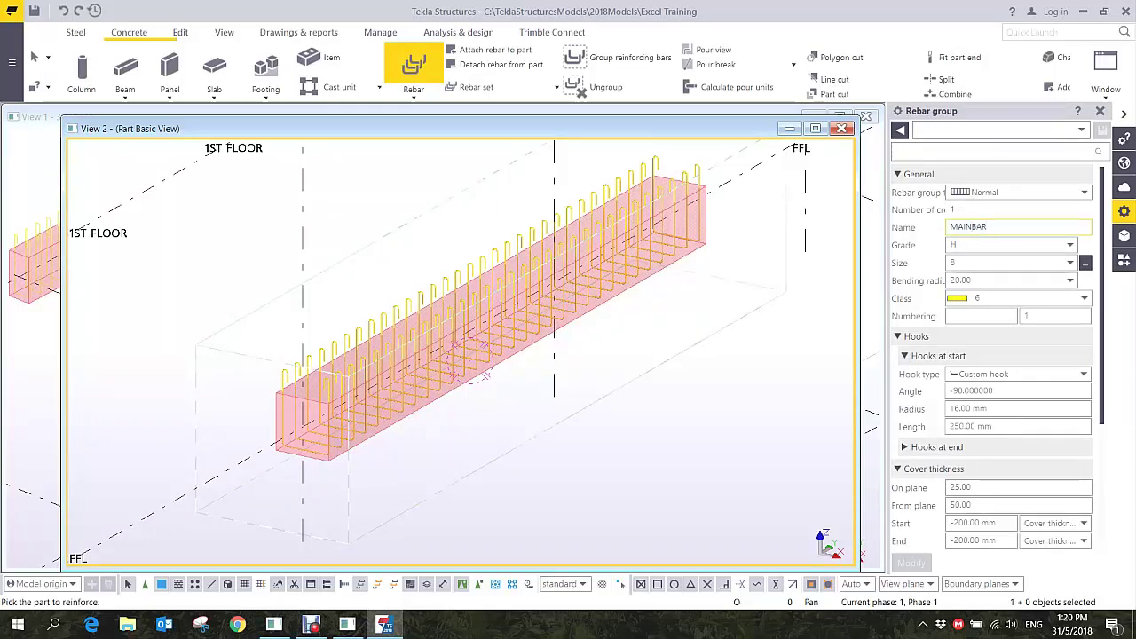
click(1070, 263)
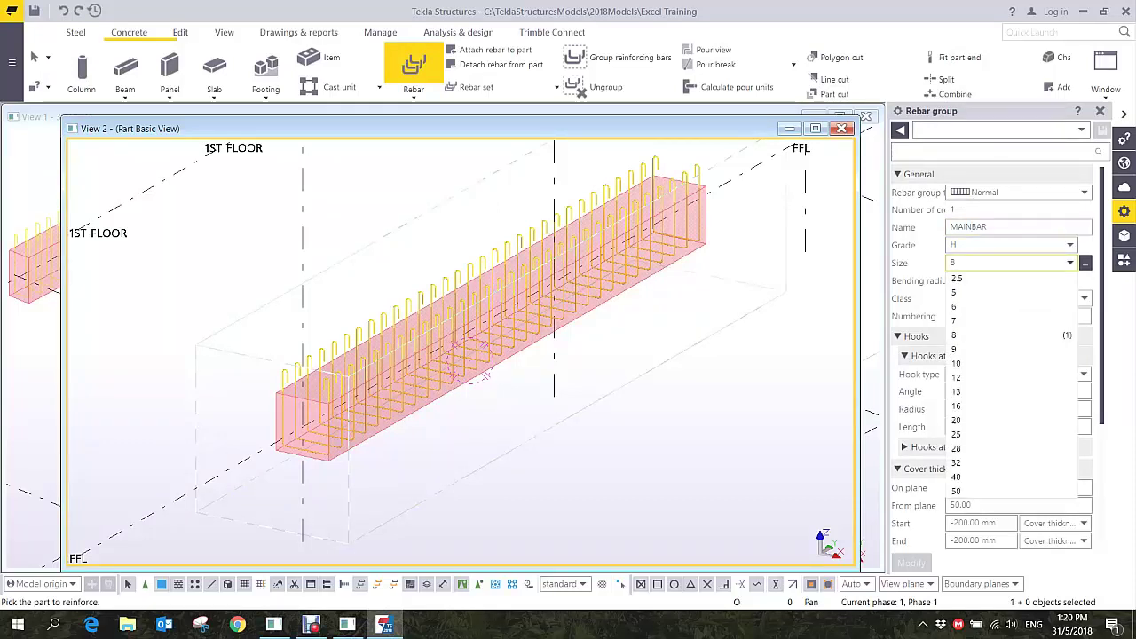
click(957, 419)
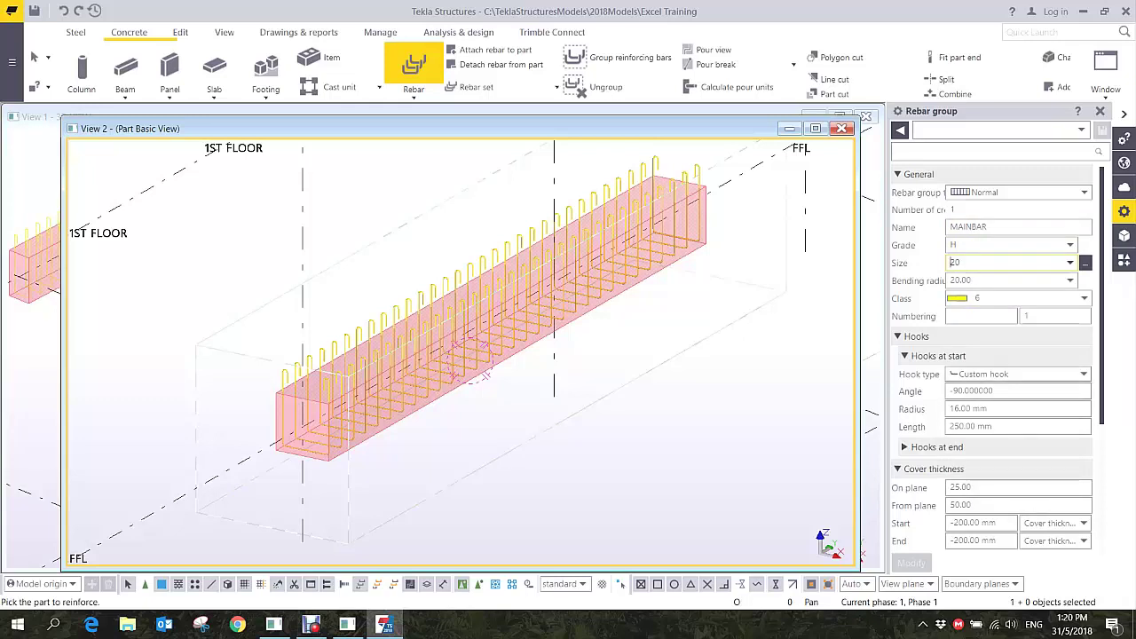
click(1082, 375)
click(976, 389)
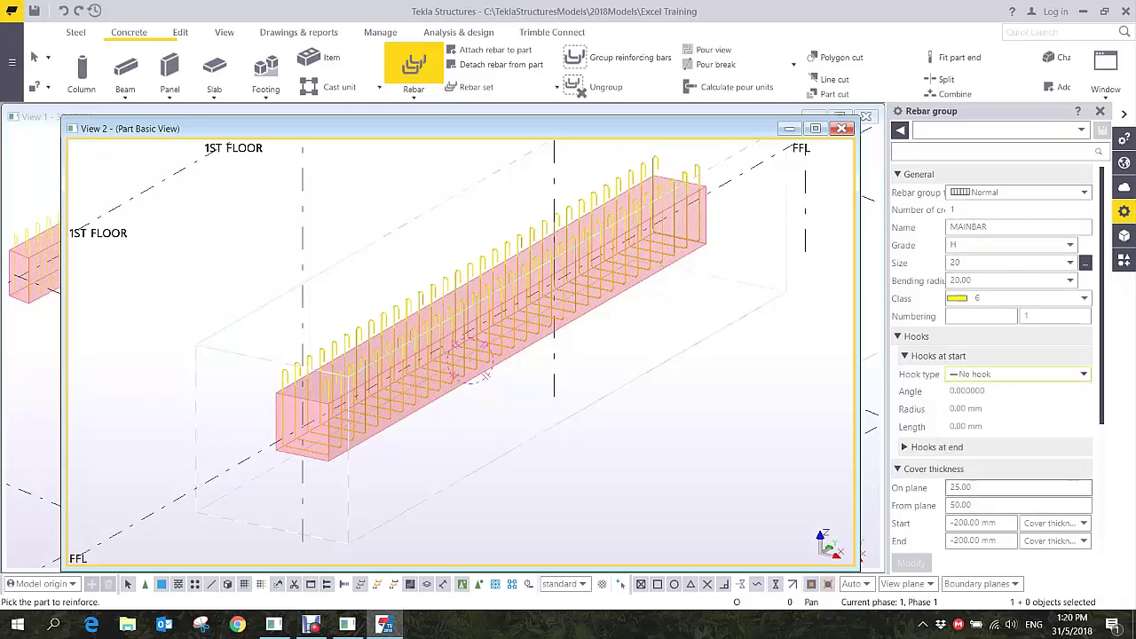
- Set the main bar cover thickness to 40 both on plane and from plane
drag(979, 487, 946, 487)
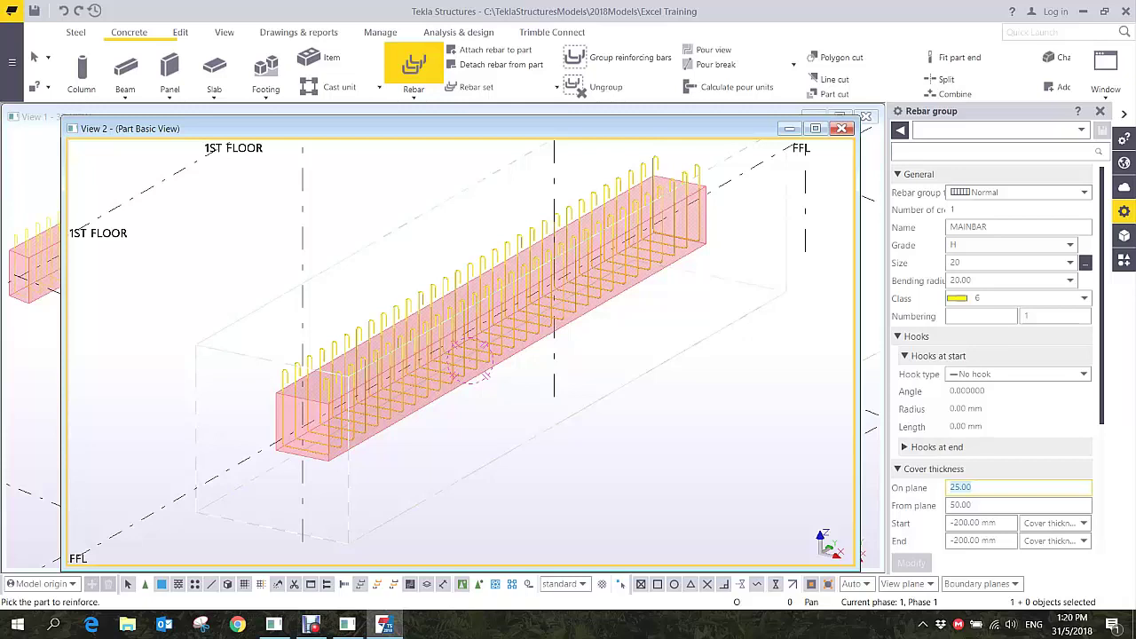
text(40)
key(Tab)
text(40)
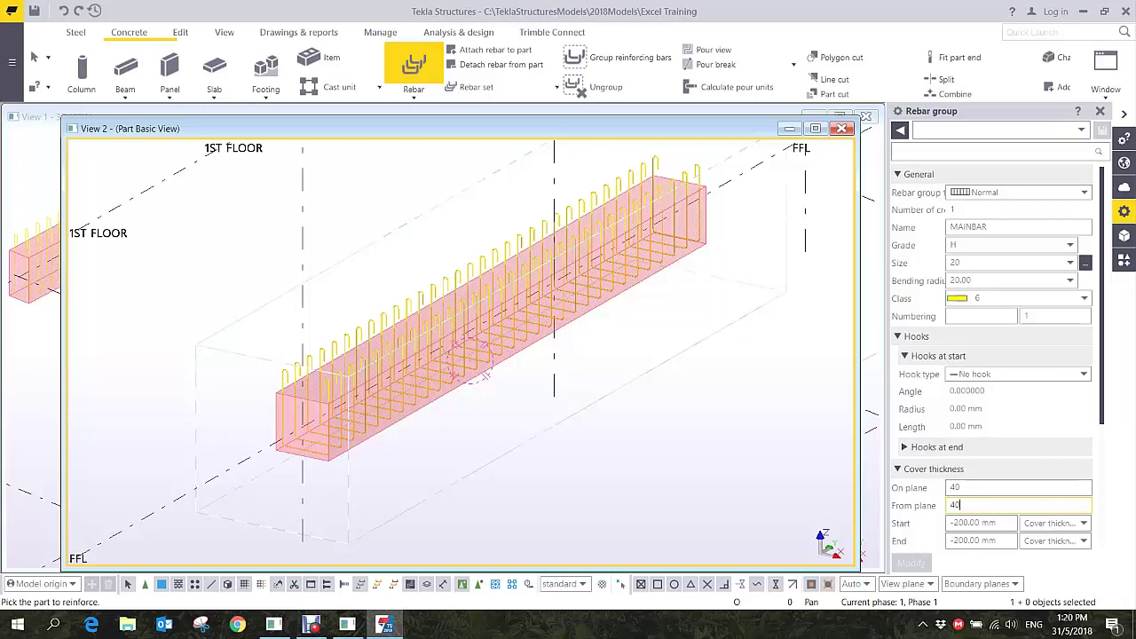
- Distribute the main bars equally by number of reinforcing bars, with 3 bars in the group
scroll(992, 417, down, 3)
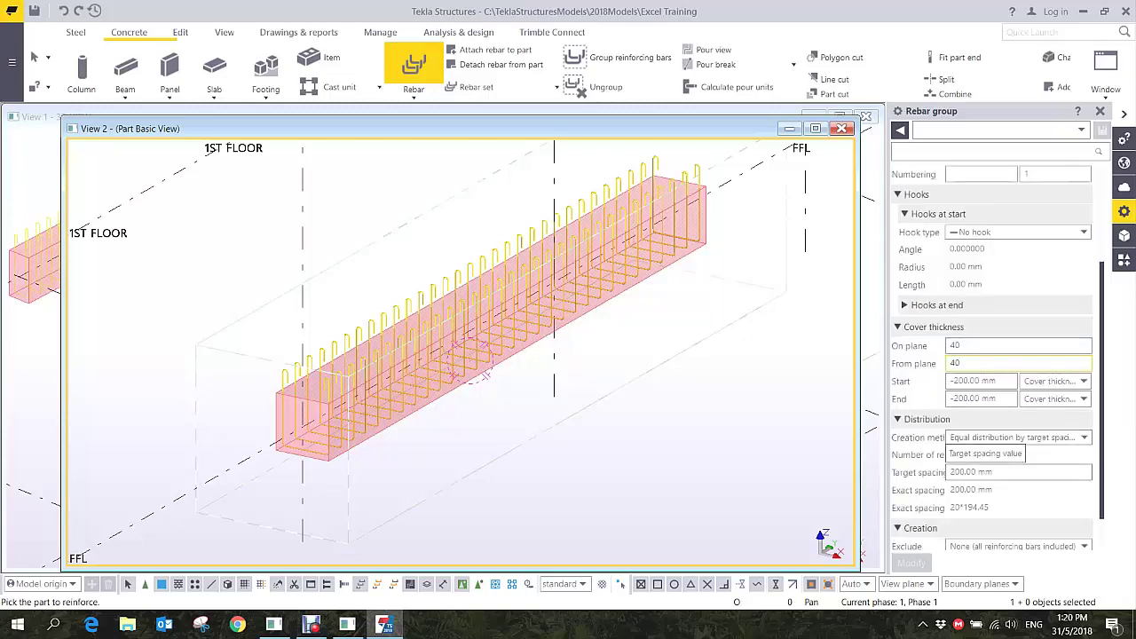
click(999, 472)
click(1021, 438)
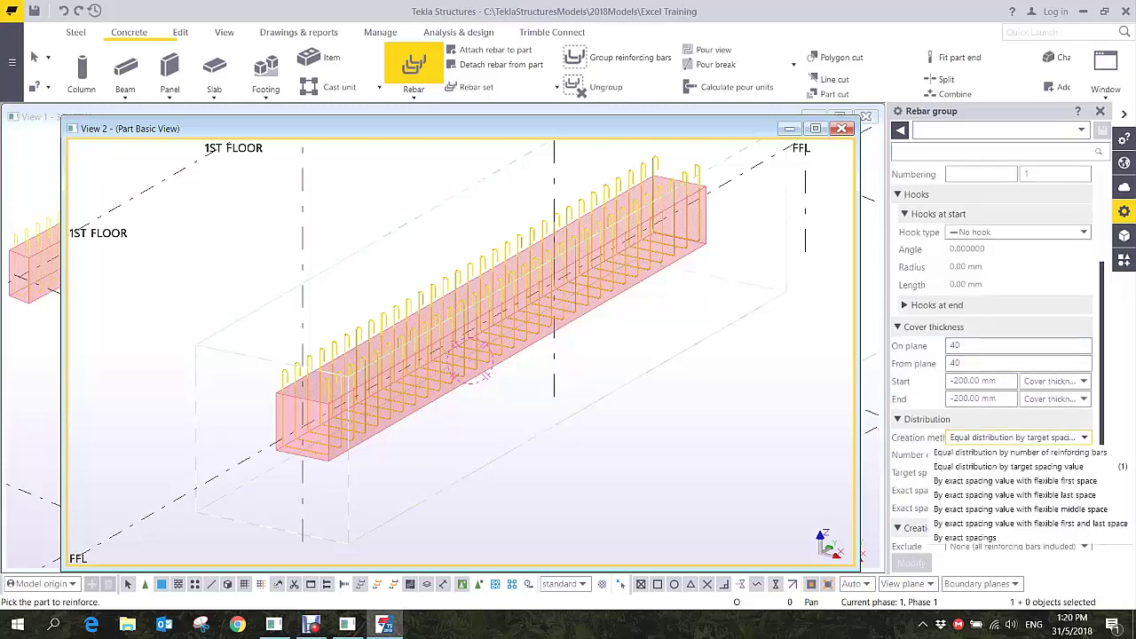
click(1012, 451)
double_click(956, 455)
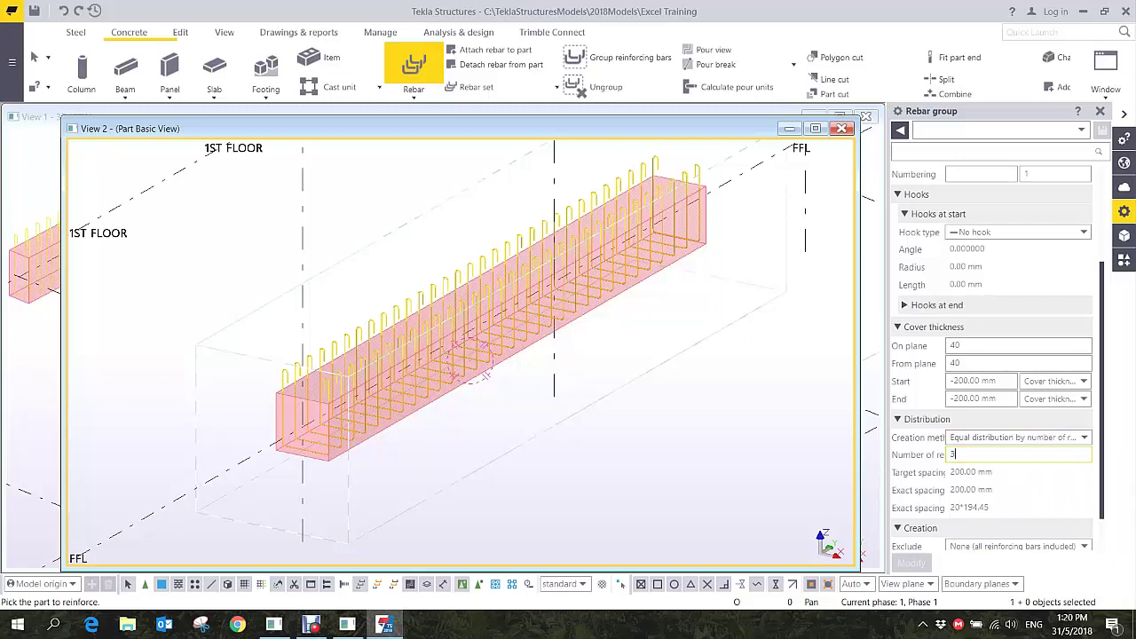
- Select the long beam for reinforcing and define a straight bar shape along its full lower side edge, from corner to corner
scroll(337, 408, up, 2)
middle_drag(460, 351, 265, 391)
scroll(503, 290, down, 2)
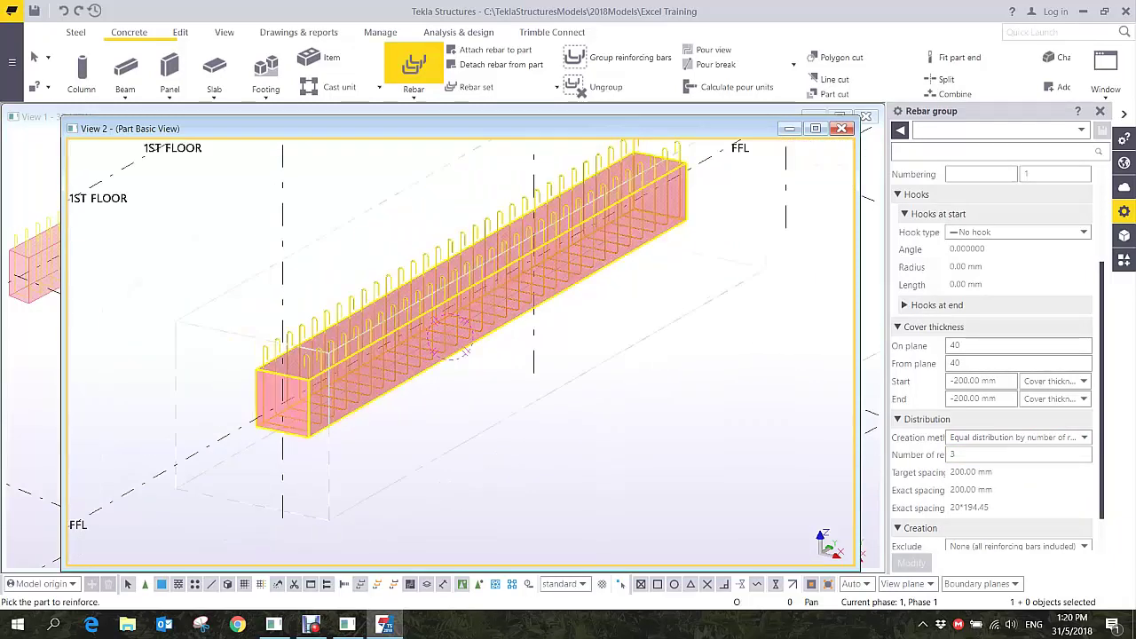
click(342, 419)
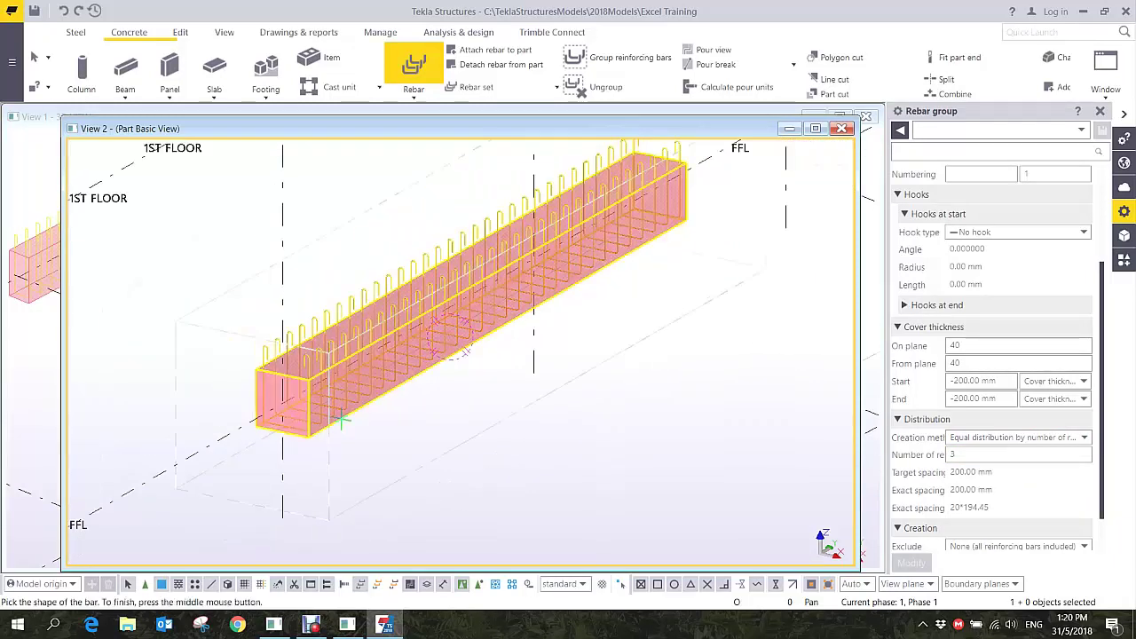
scroll(318, 451, up, 2)
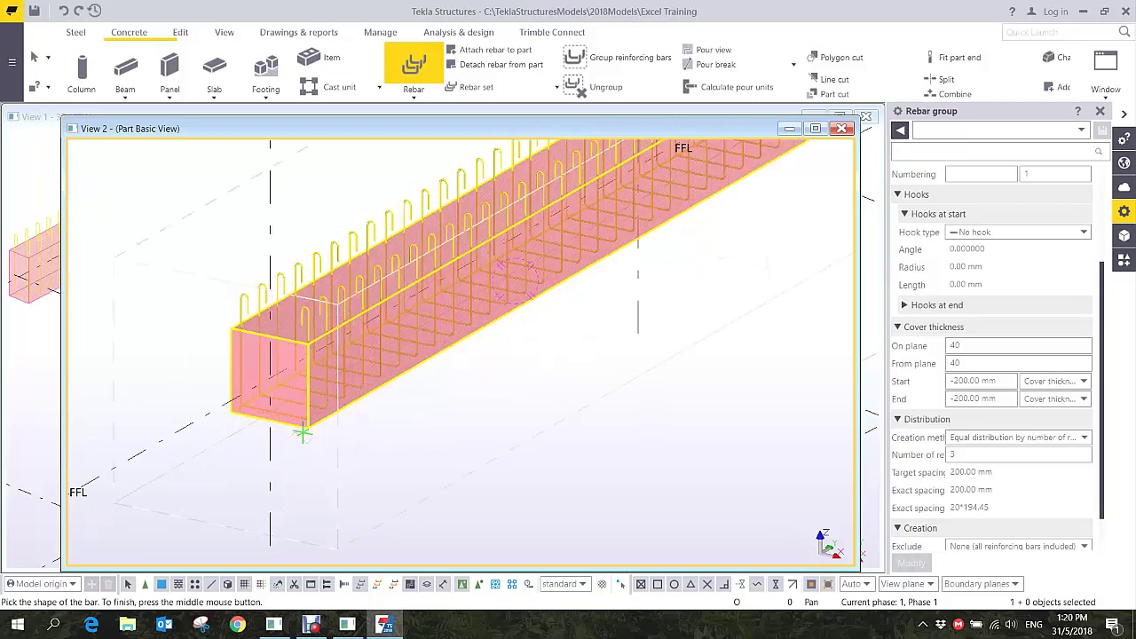
click(308, 433)
scroll(395, 409, down, 3)
scroll(612, 284, up, 2)
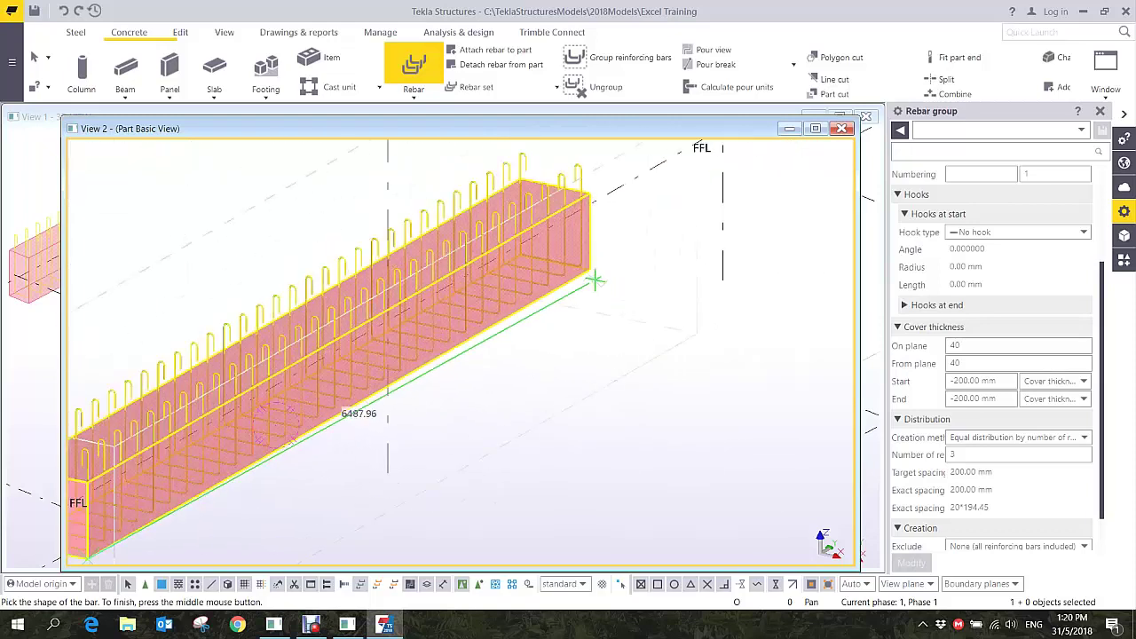
click(590, 270)
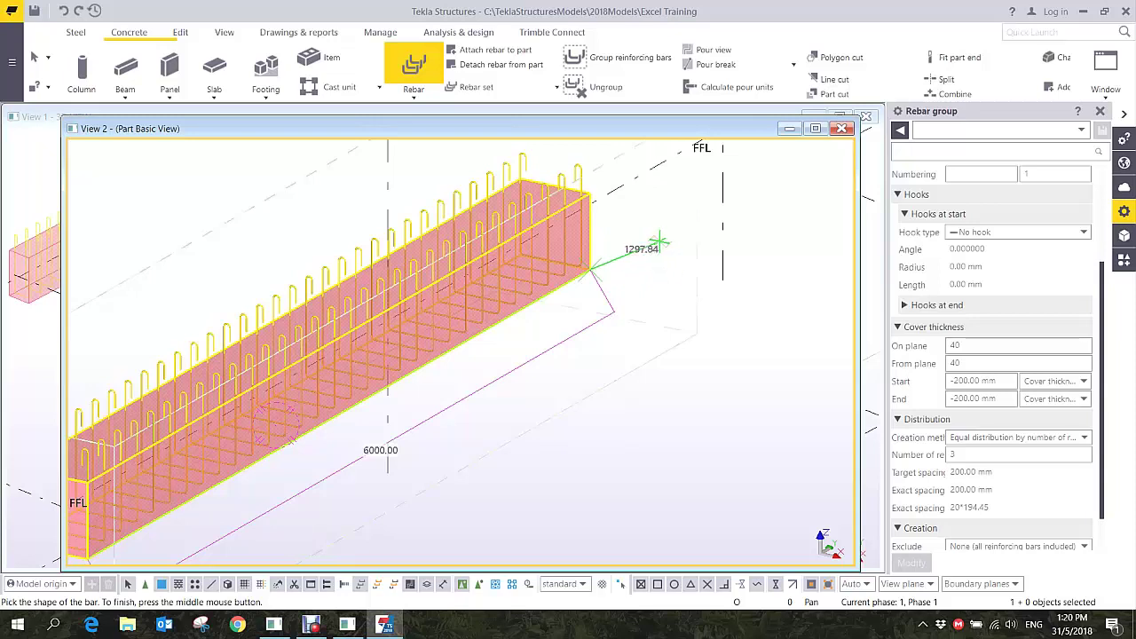
middle_click(658, 241)
- Set the main bars' distribution range between the two bottom corners of the beam's near end, and end the rebar command
scroll(443, 405, up, 5)
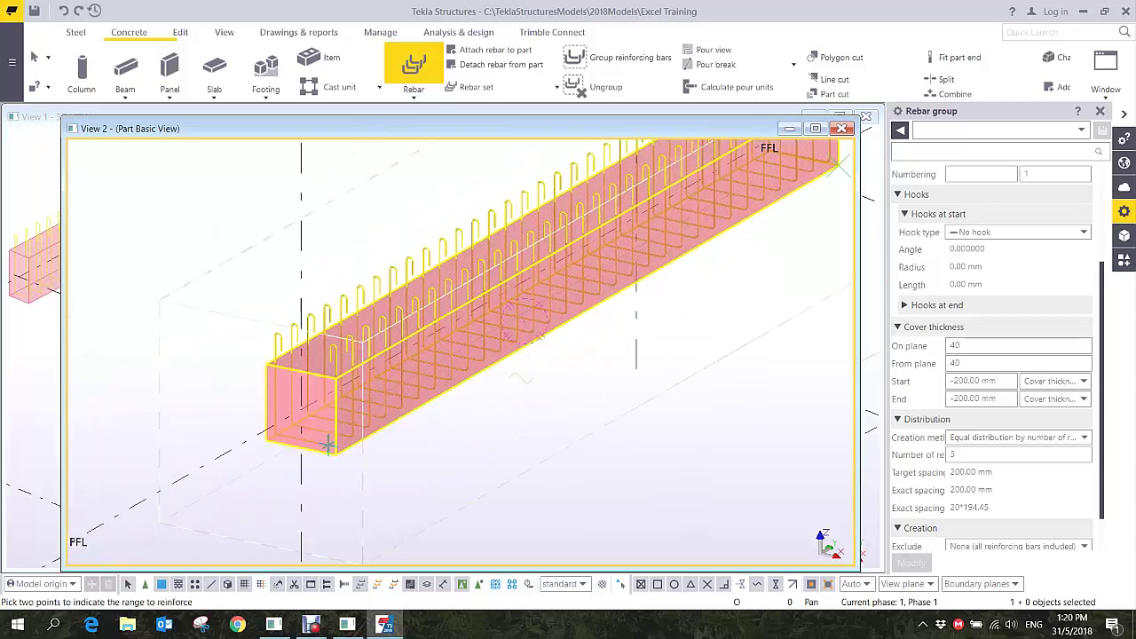
click(373, 447)
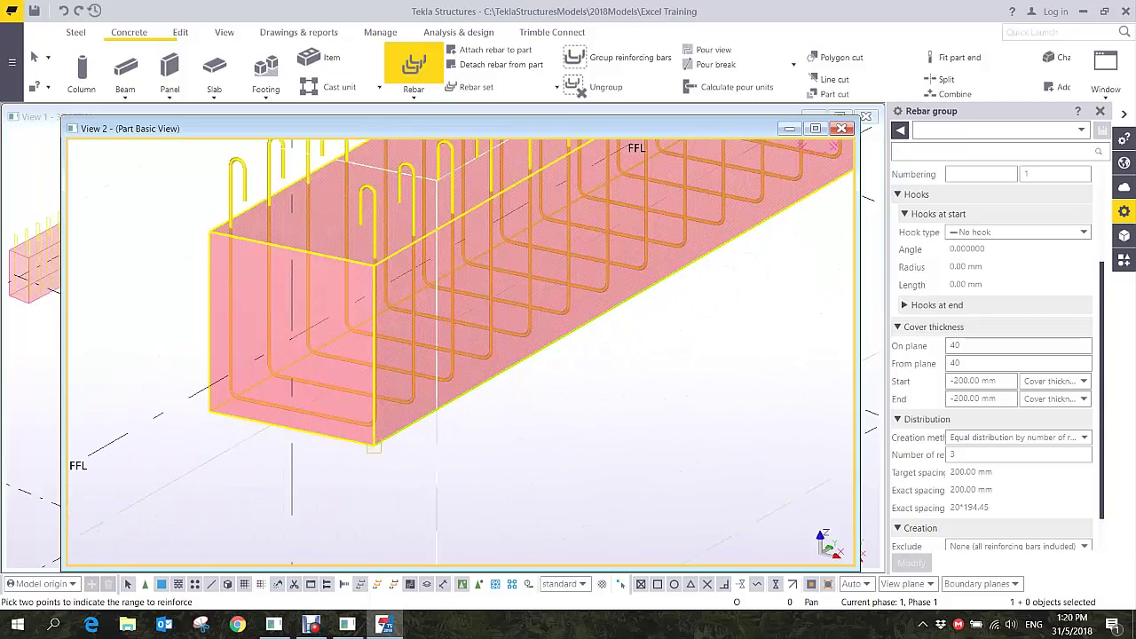
click(210, 411)
middle_drag(116, 294, 243, 254)
right_click(243, 254)
click(275, 259)
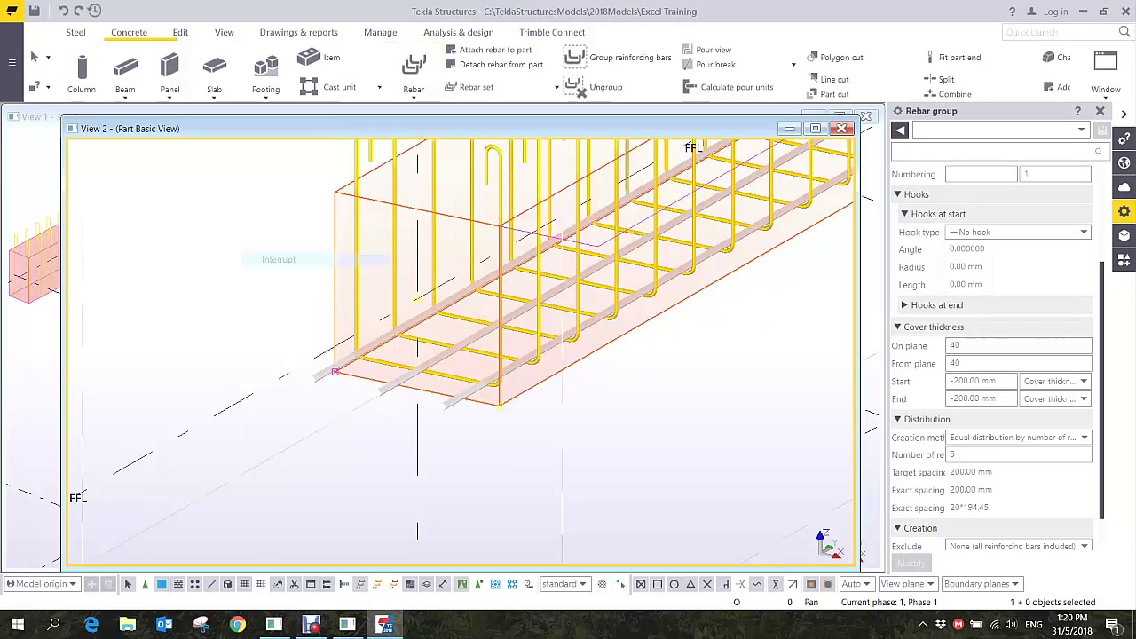
- Change the main bar group's class to 9
scroll(464, 470, up, 2)
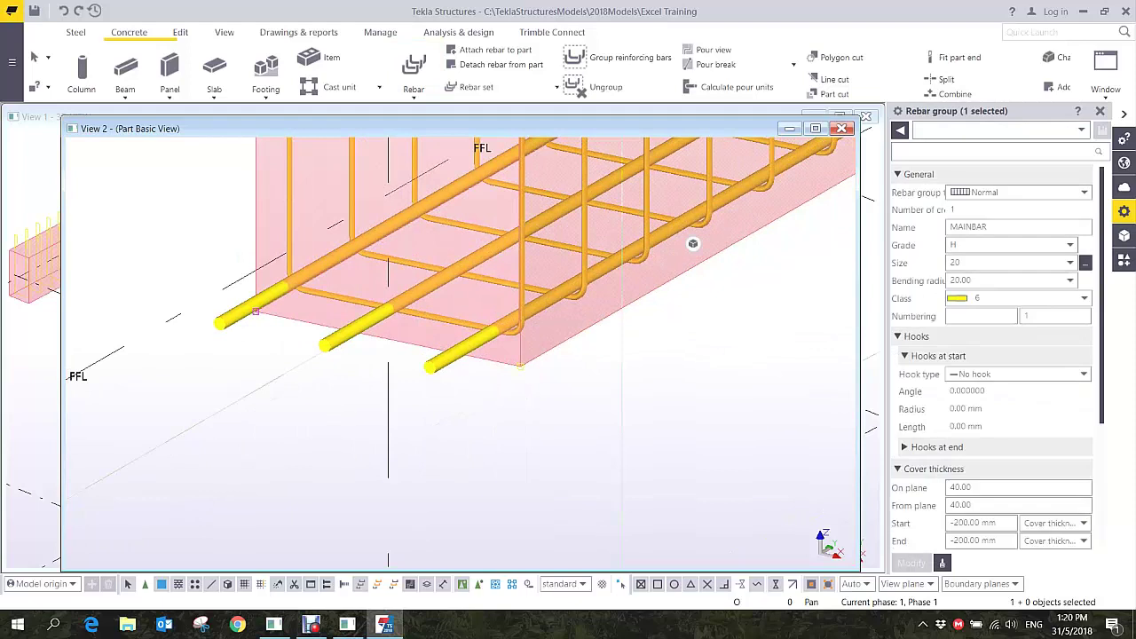
click(1084, 298)
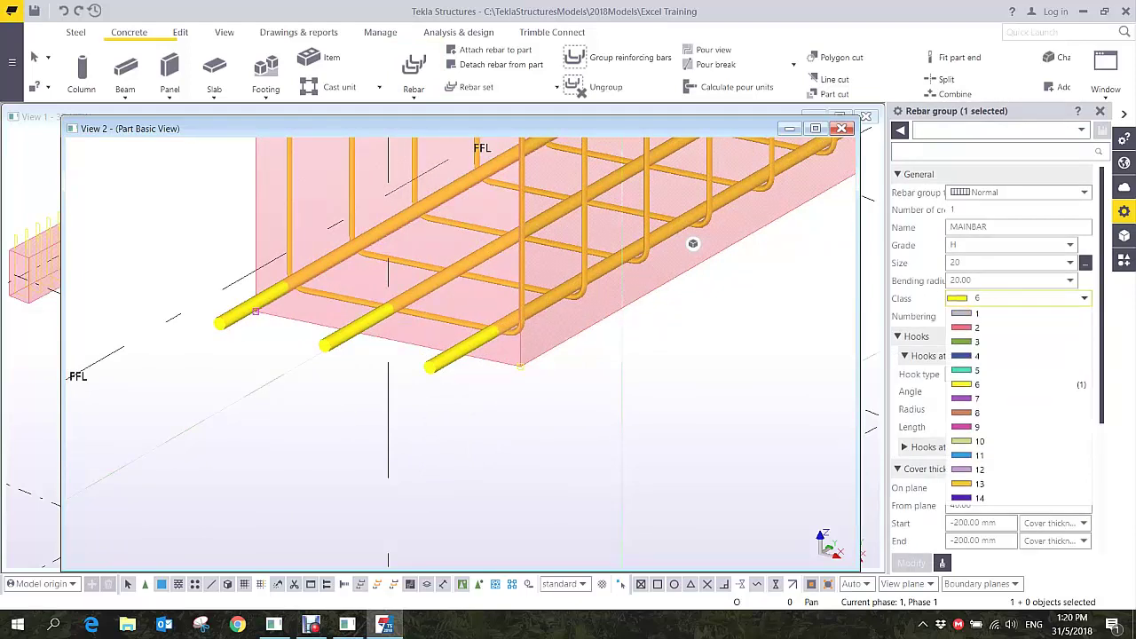
click(976, 328)
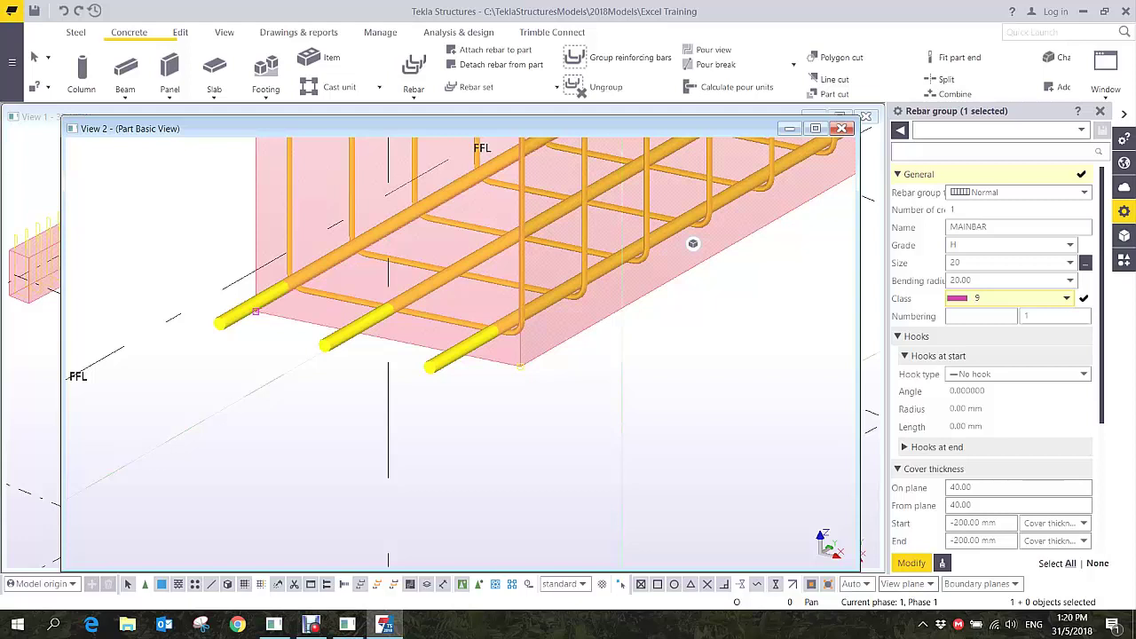
click(911, 562)
click(621, 450)
scroll(622, 448, down, 4)
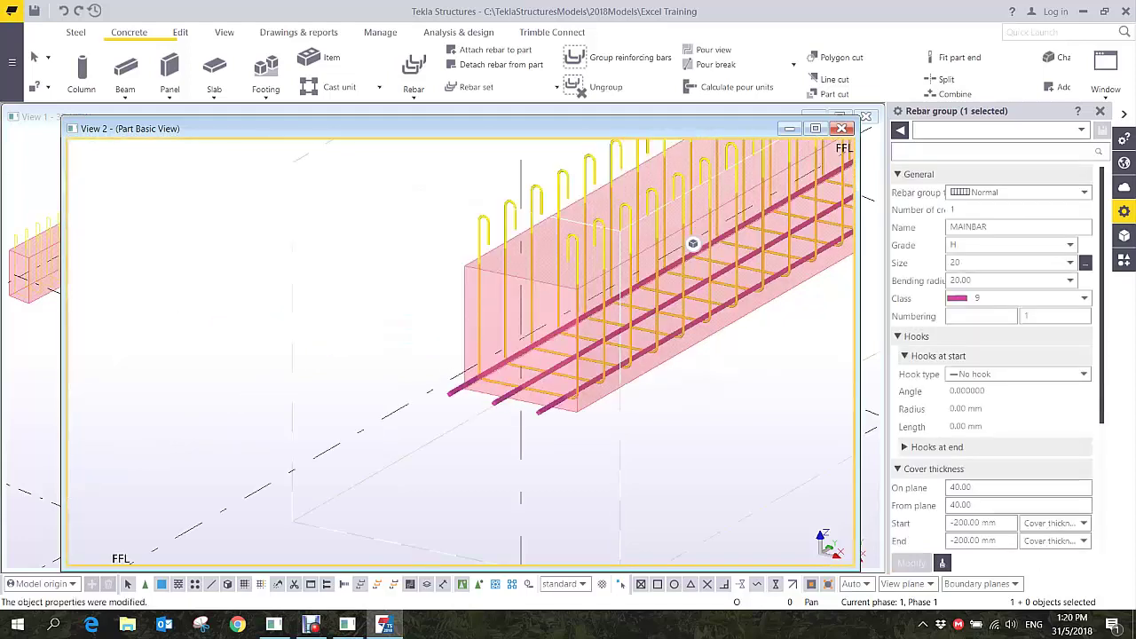
- Give the main bar group Standard 90-degrees hooks at both the start and the end
middle_drag(612, 439, 407, 464)
scroll(390, 450, down, 1)
click(390, 411)
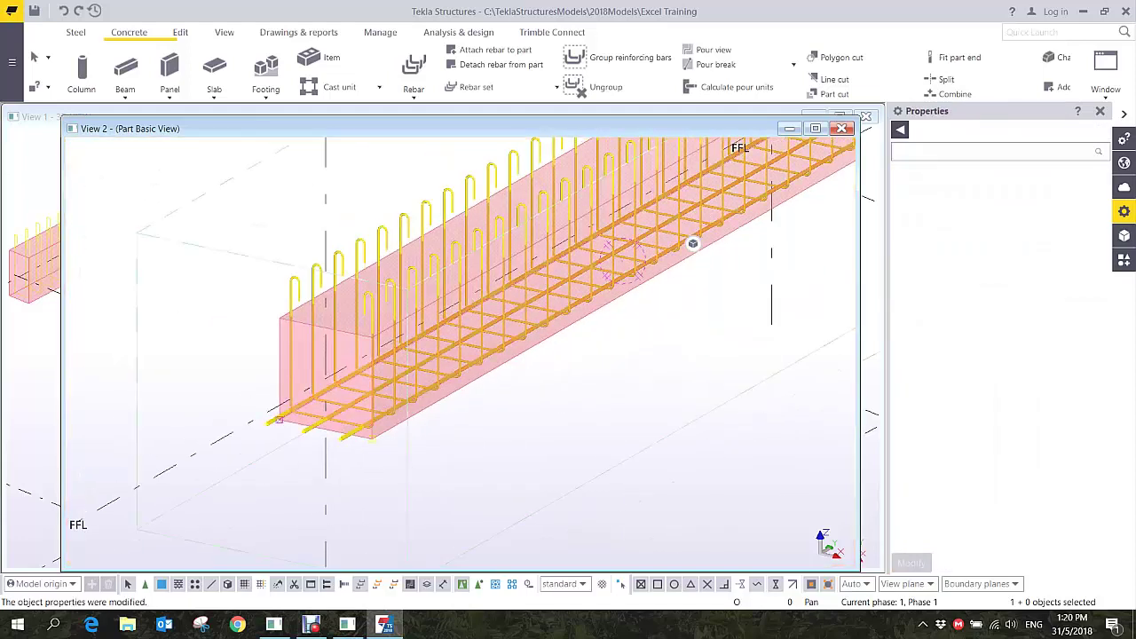
click(1019, 374)
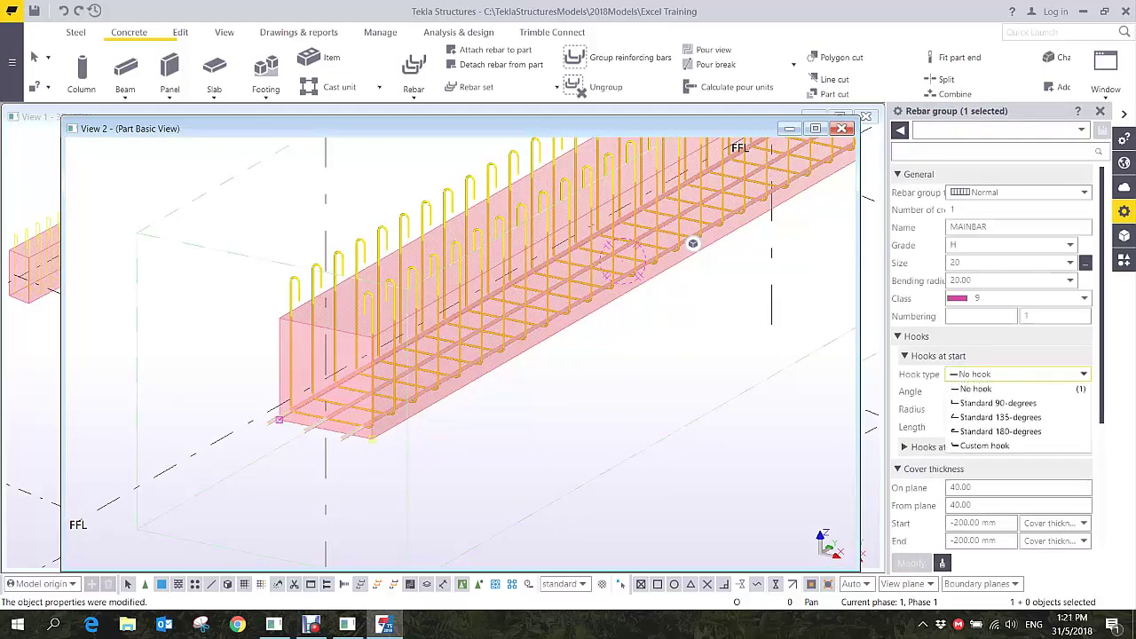
click(998, 403)
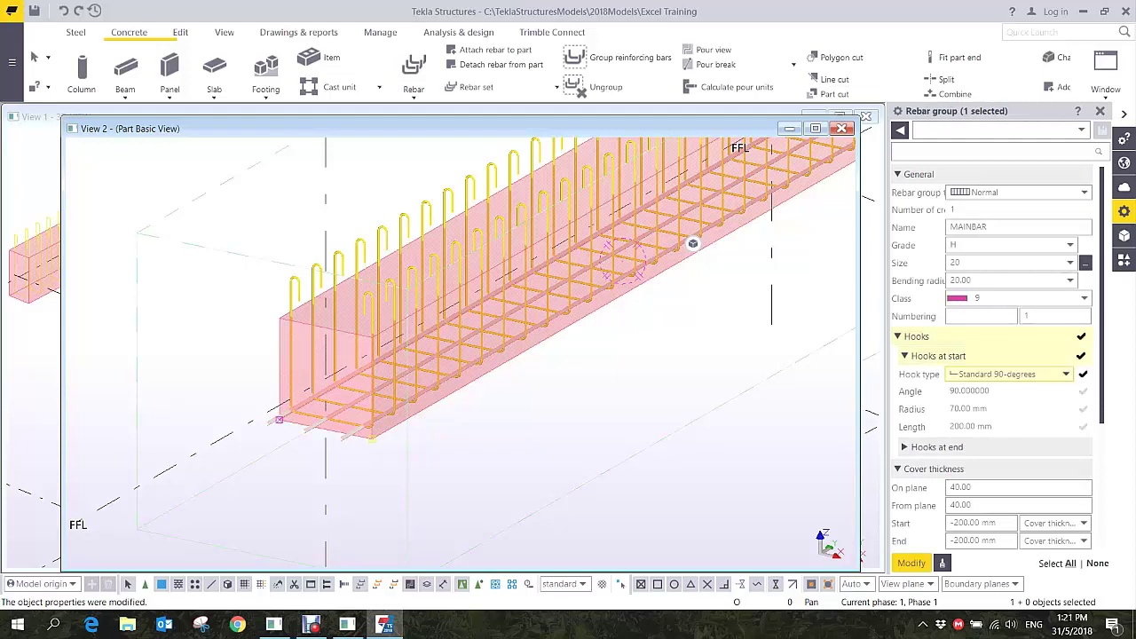
scroll(959, 390, down, 2)
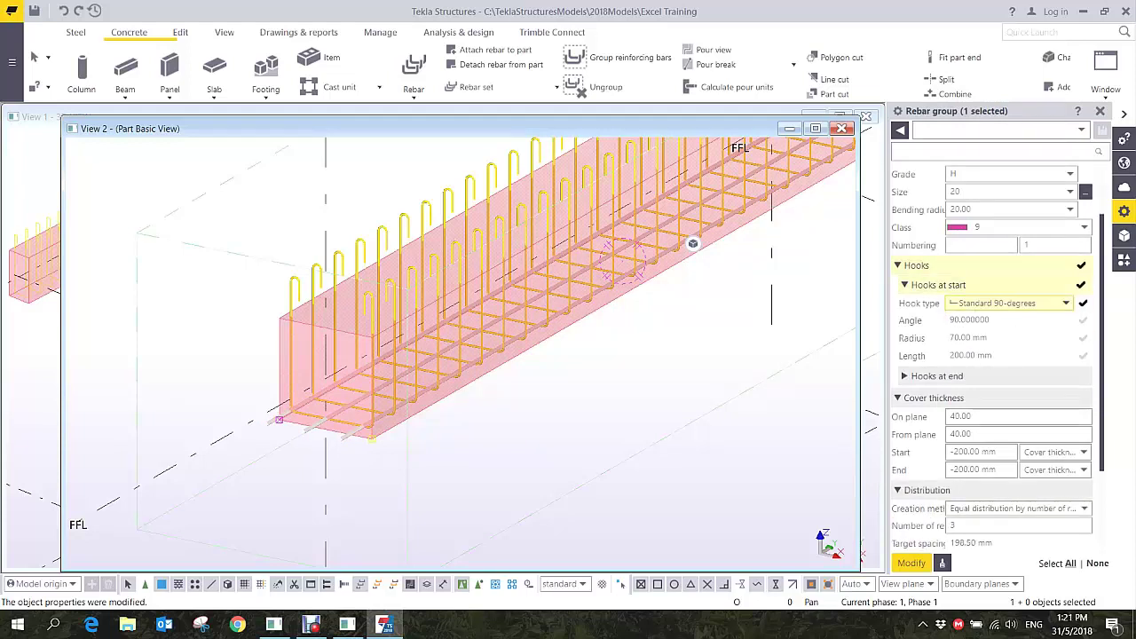
click(935, 376)
click(911, 563)
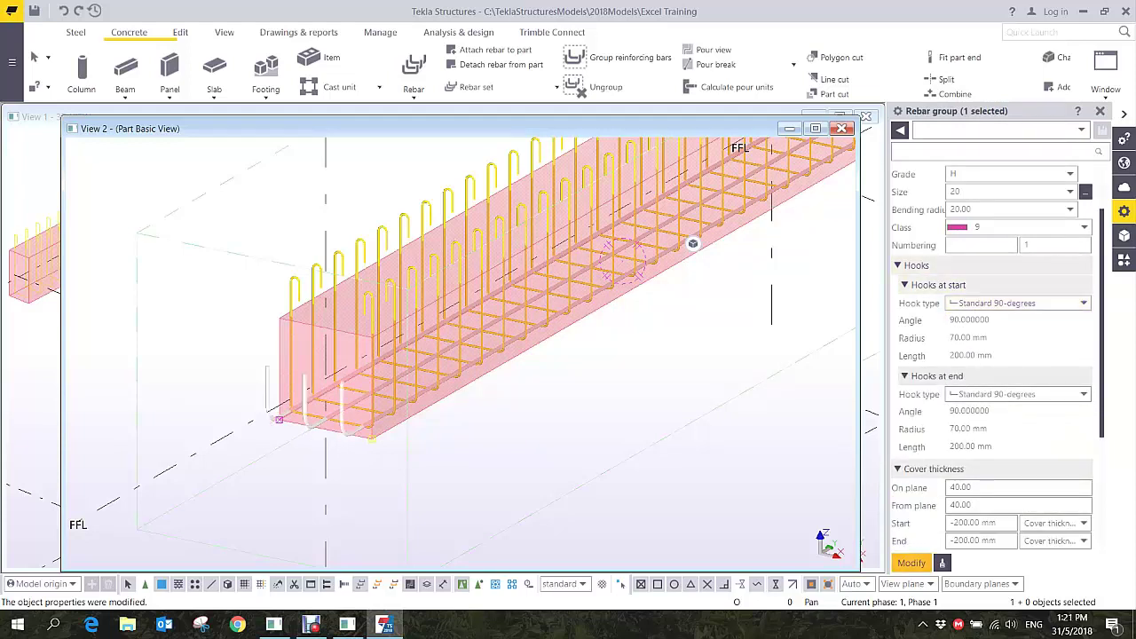
scroll(266, 524, down, 2)
click(417, 497)
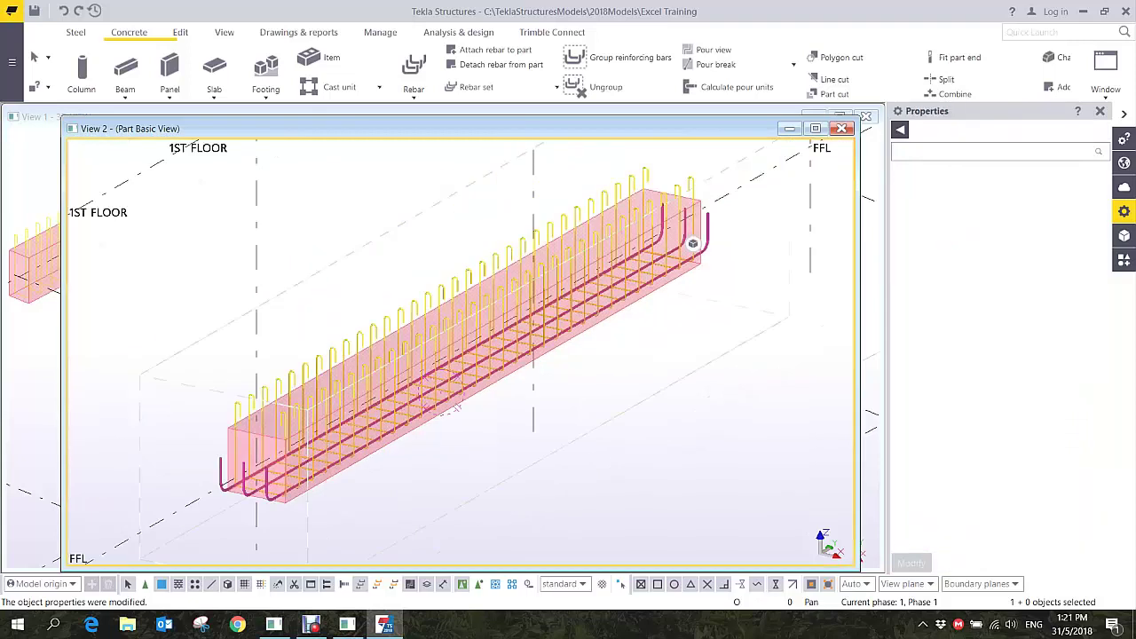
middle_drag(418, 424, 475, 435)
middle_drag(328, 487, 449, 414)
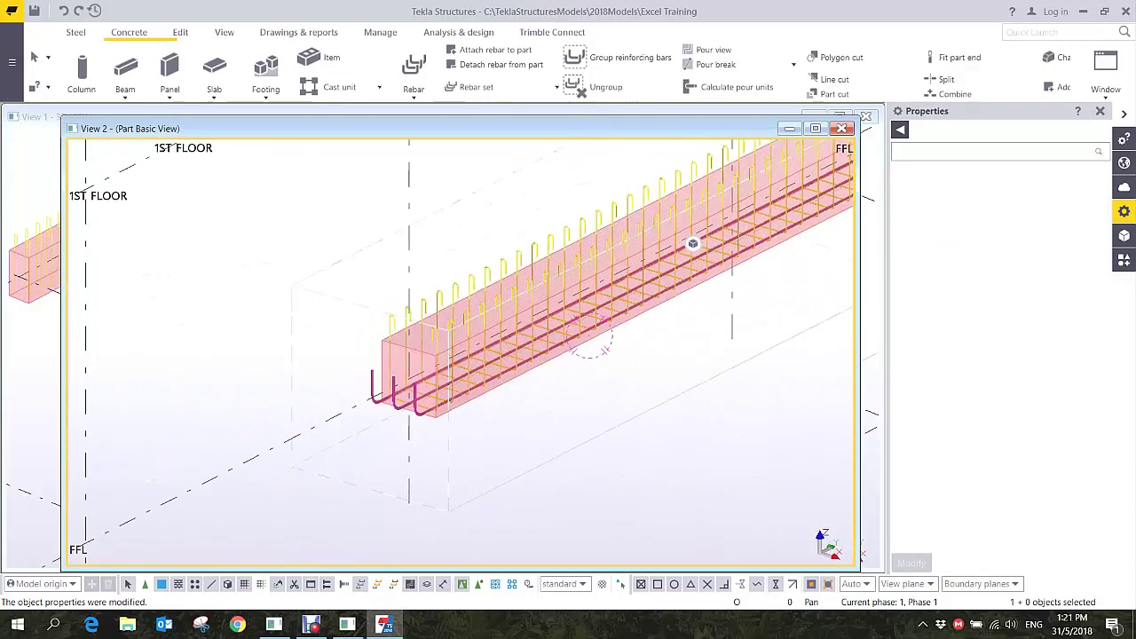
- Copy the hooked main bar group from the long beam to the short beam as a copy to another object, and end the command
scroll(449, 414, up, 4)
scroll(693, 243, down, 6)
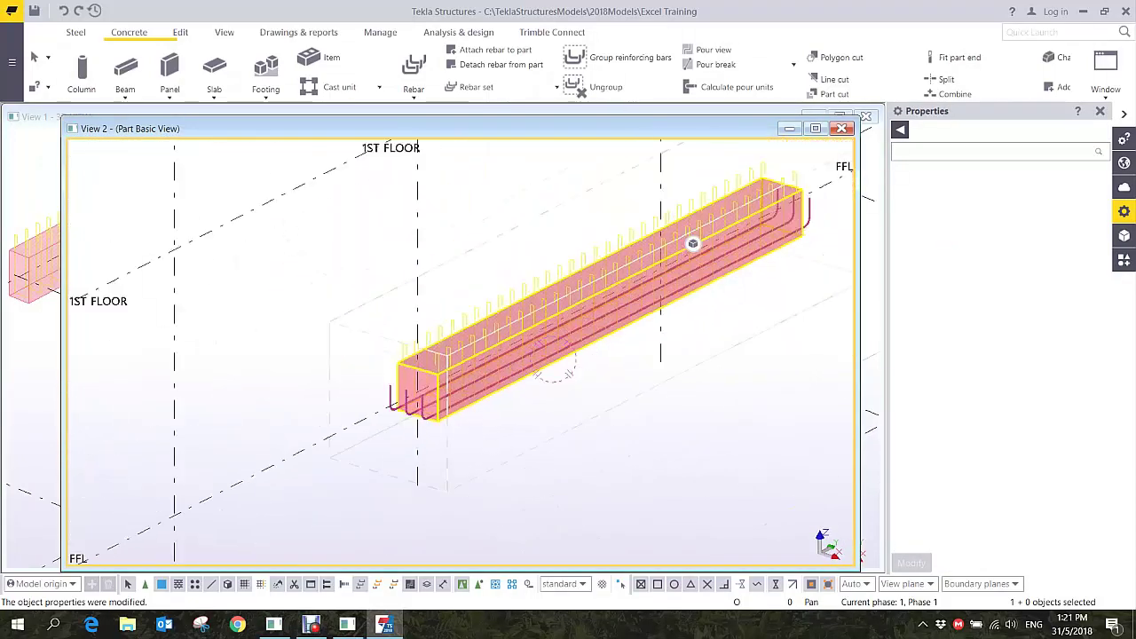
key(ctrl+Tab)
click(344, 428)
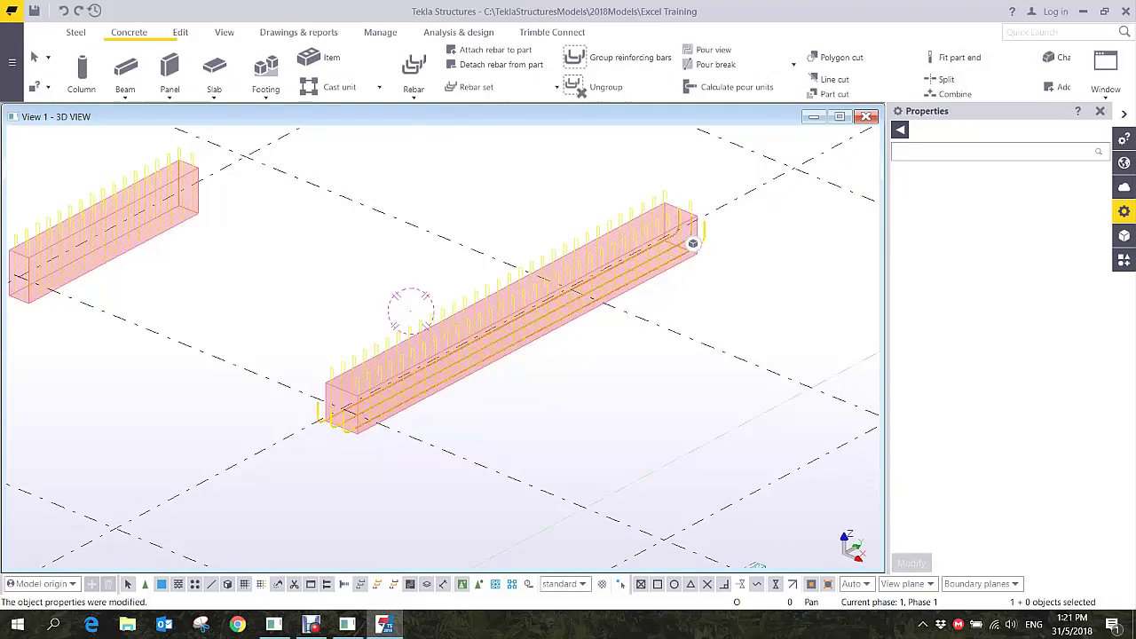
right_click(345, 429)
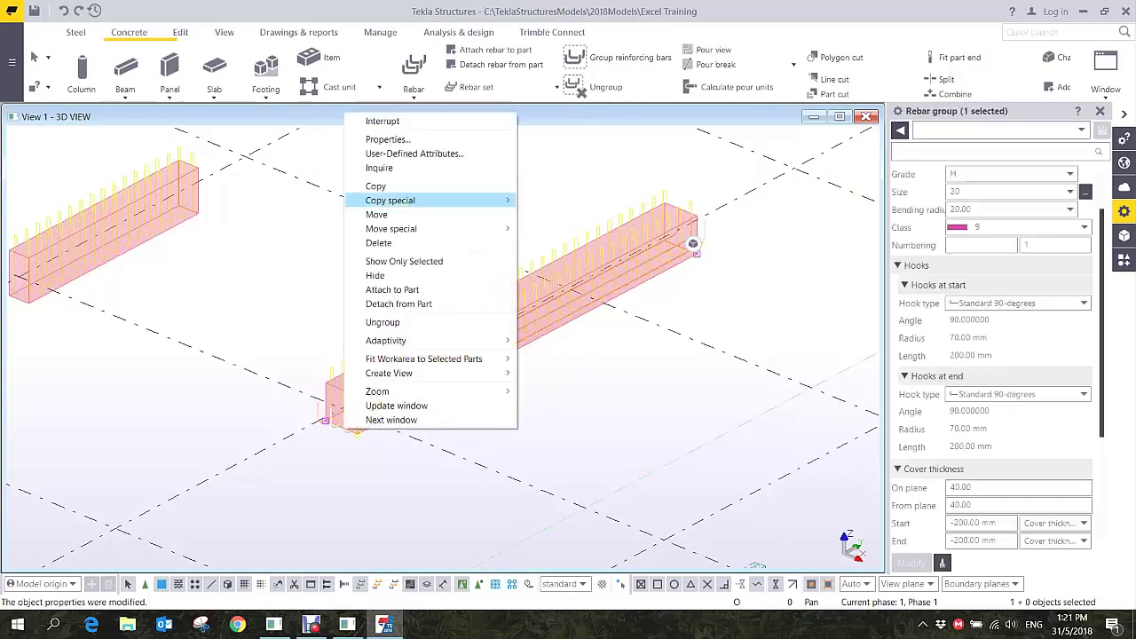
mouse_move(417, 201)
click(569, 257)
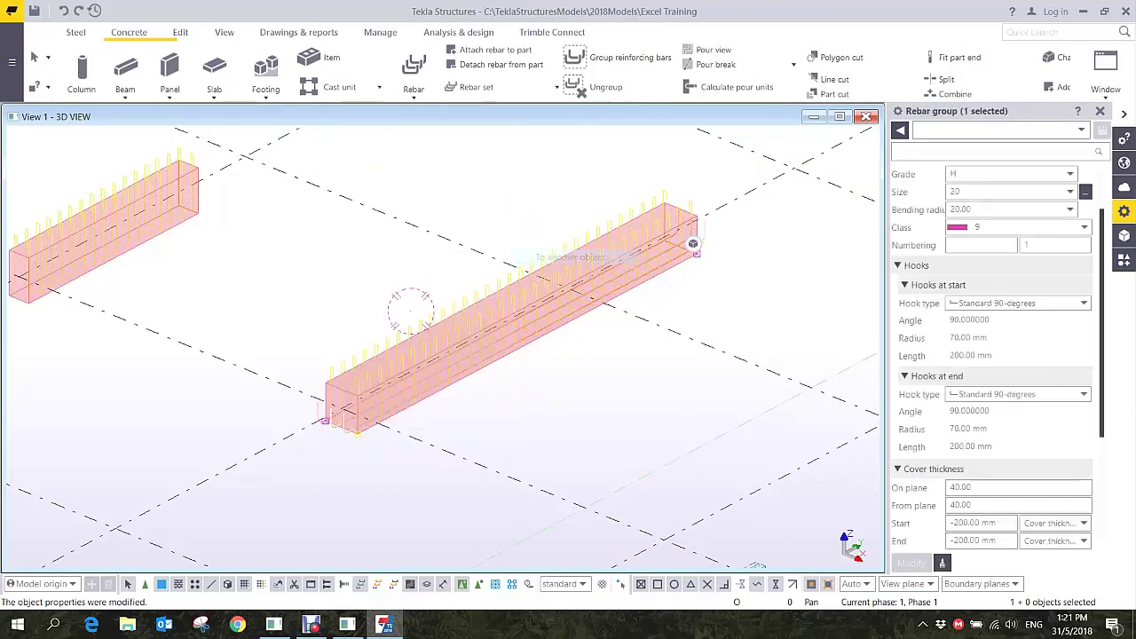
click(410, 310)
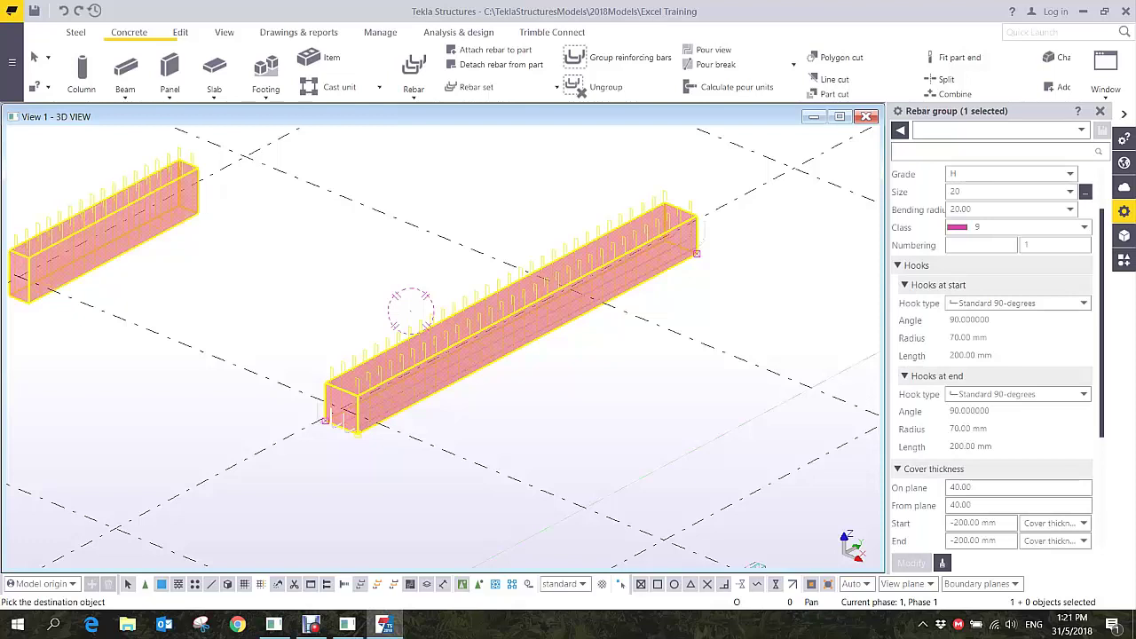
middle_drag(410, 310, 784, 290)
scroll(462, 250, up, 6)
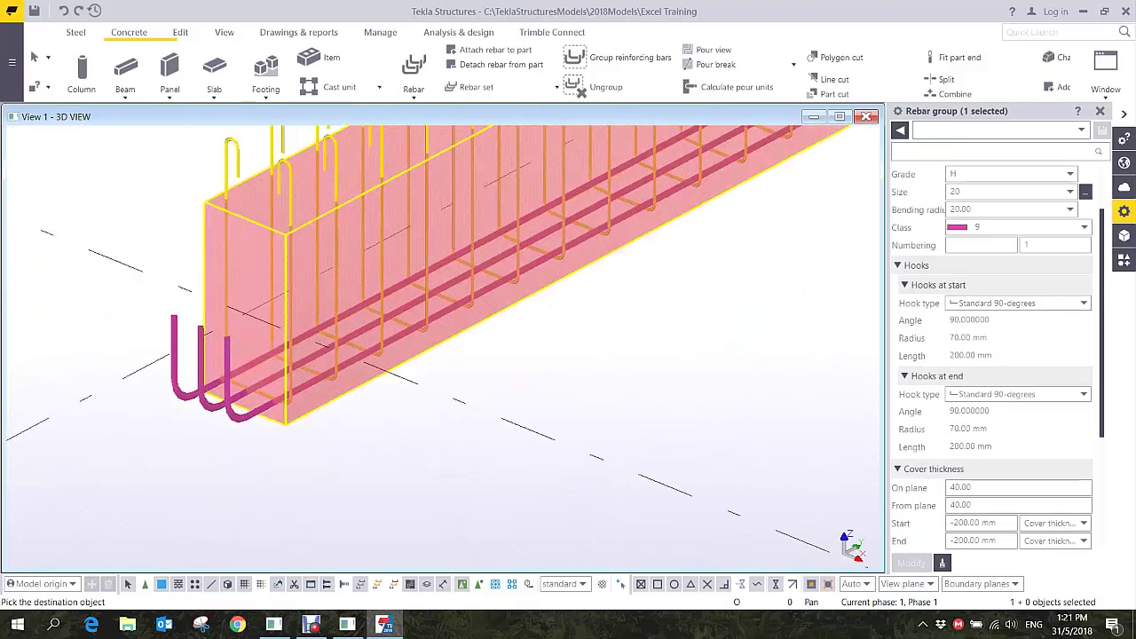
scroll(436, 355, down, 3)
right_click(641, 255)
click(675, 265)
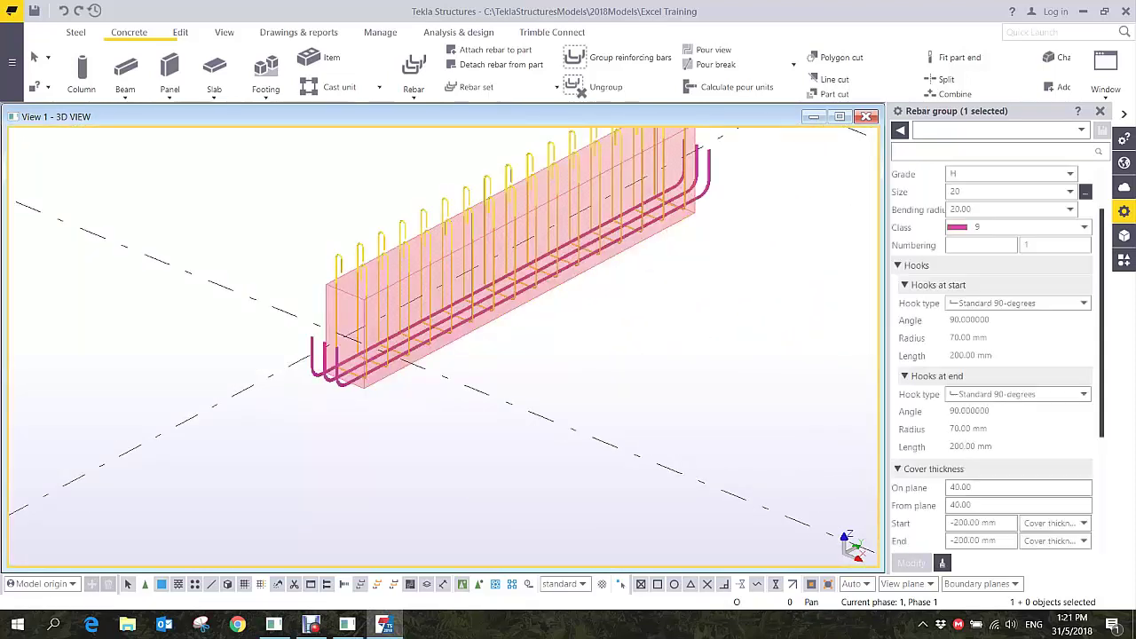
scroll(676, 264, down, 3)
click(676, 261)
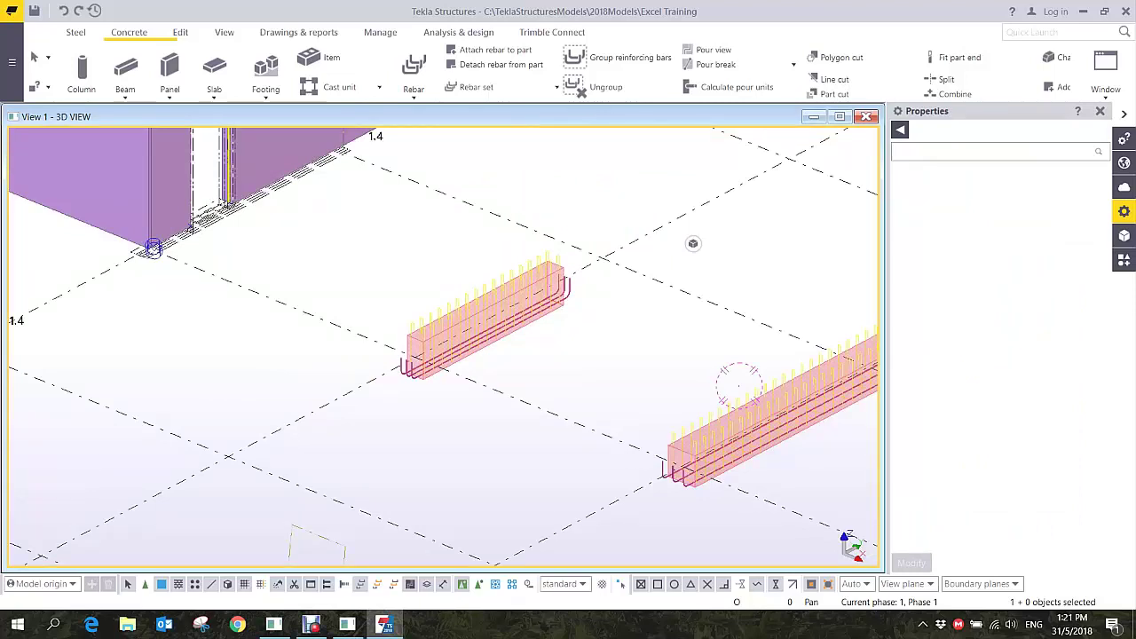
middle_drag(753, 428, 473, 351)
scroll(447, 320, up, 3)
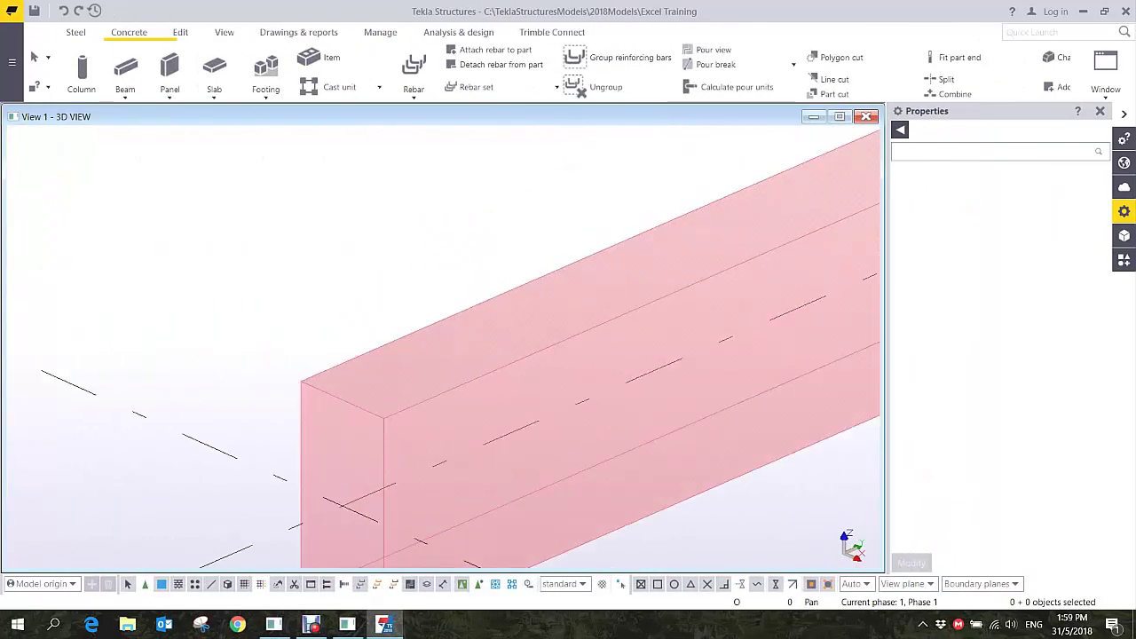
- Start a single reinforcing bar with the name LIFTING and a bending radius of 20
scroll(362, 346, down, 3)
scroll(376, 388, up, 2)
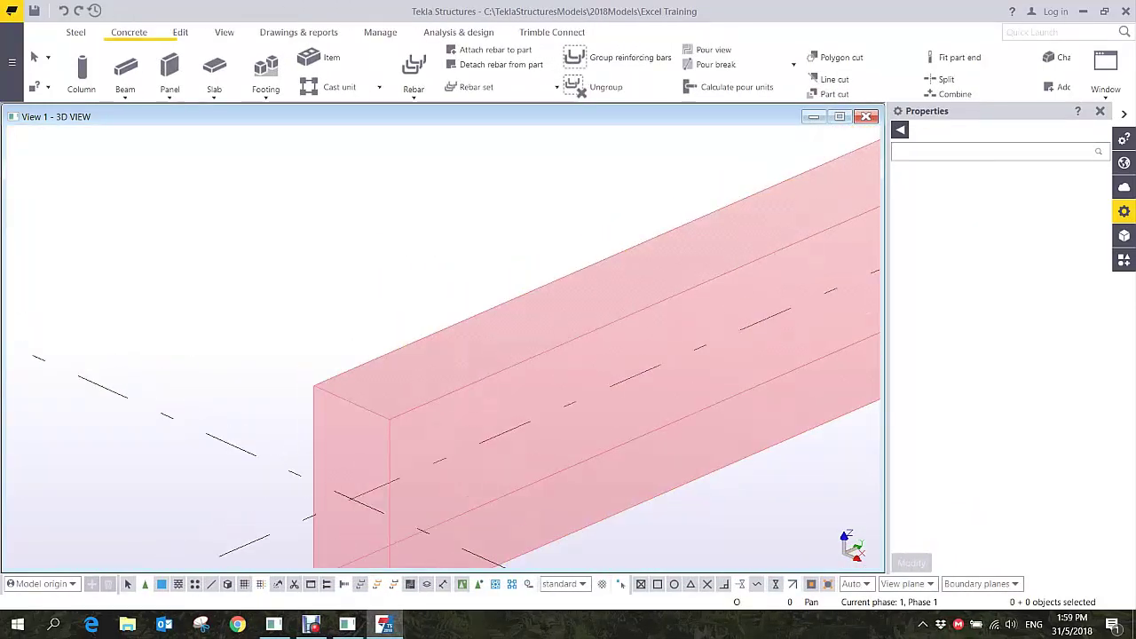
scroll(499, 284, down, 2)
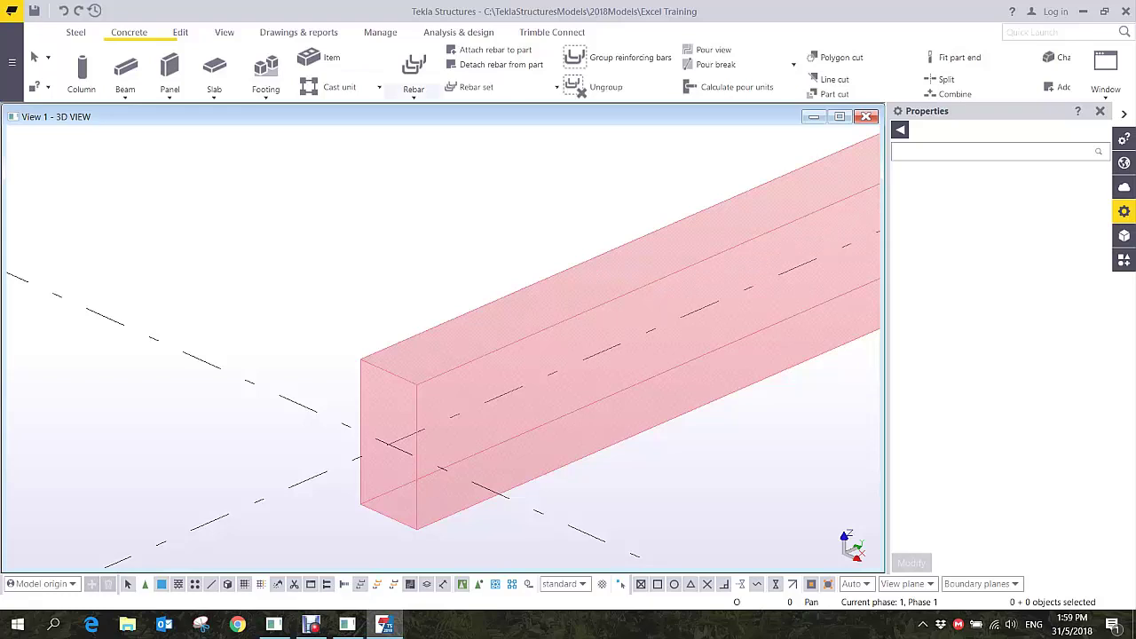
click(414, 89)
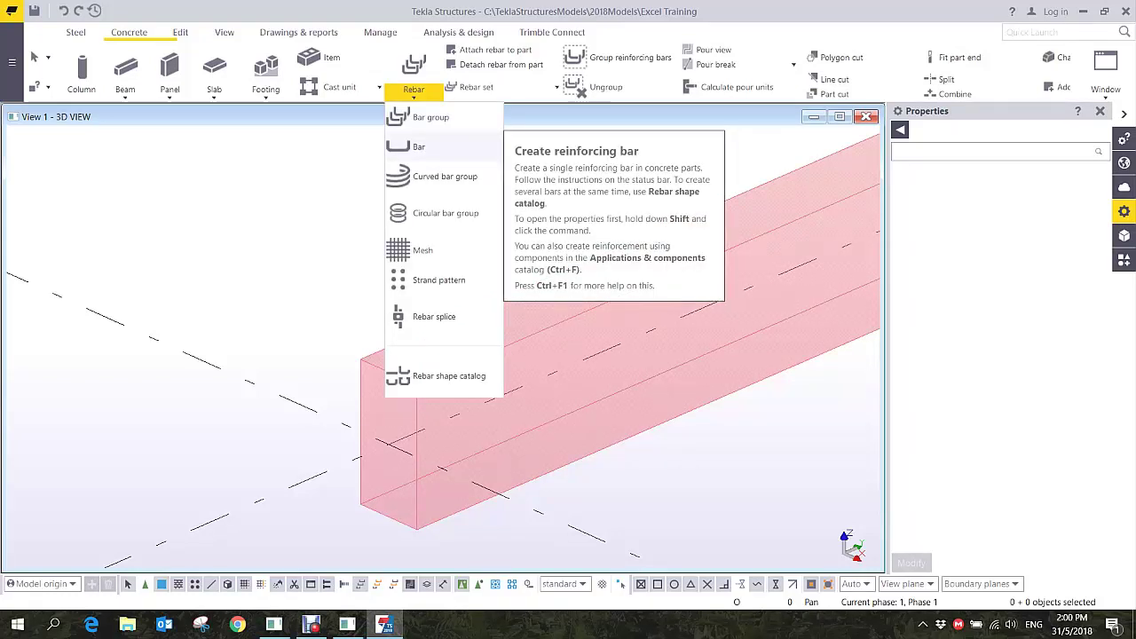
click(418, 146)
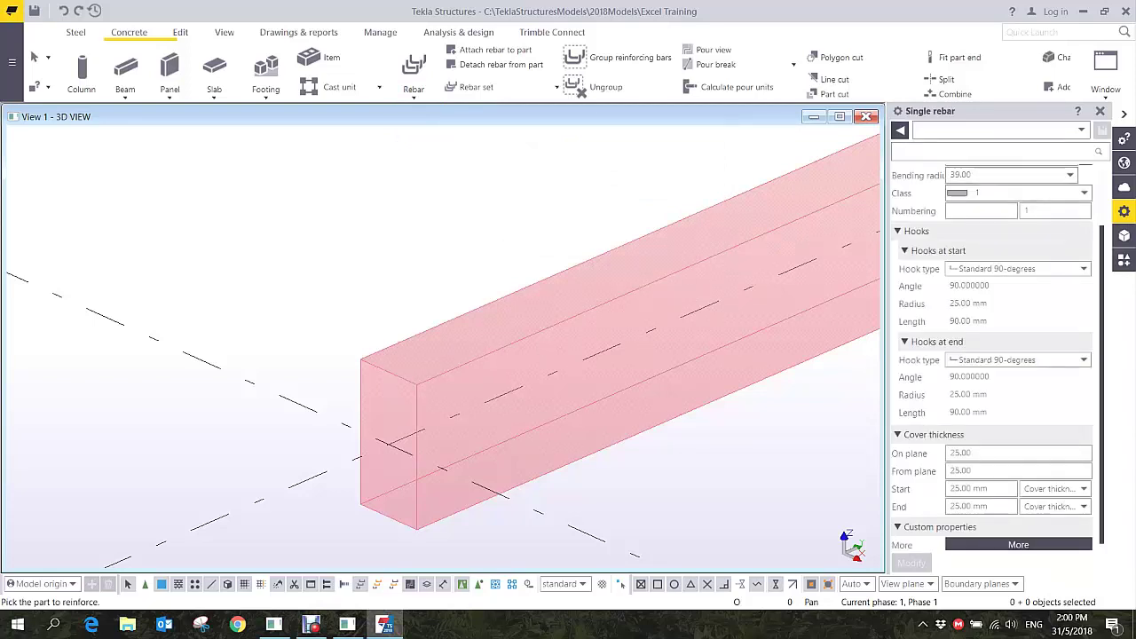
click(970, 192)
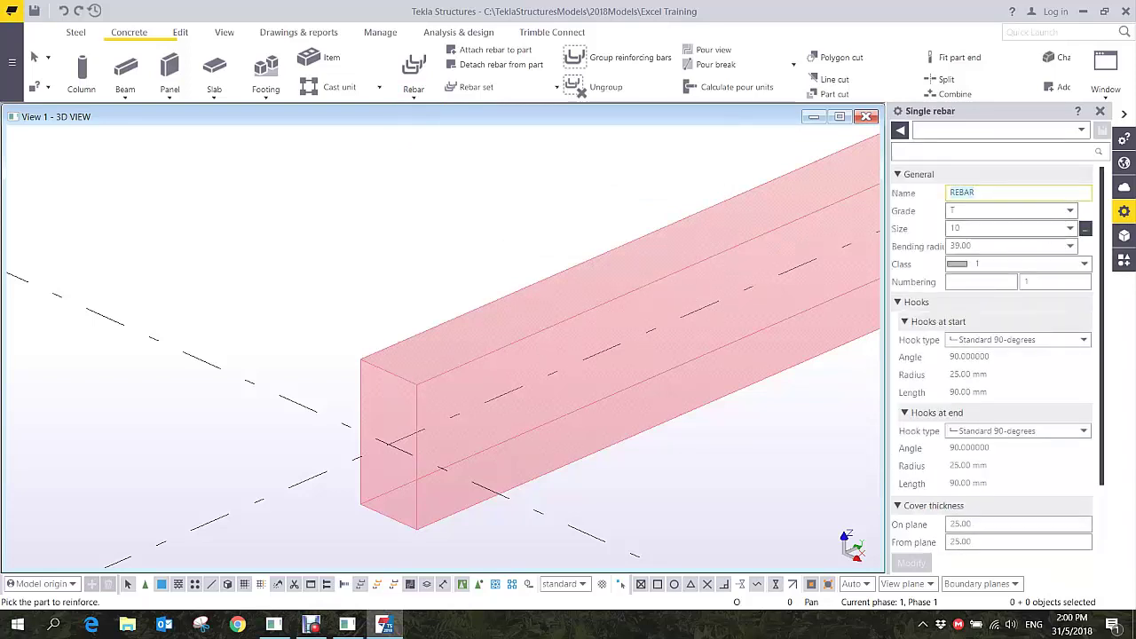
text(LIFTING)
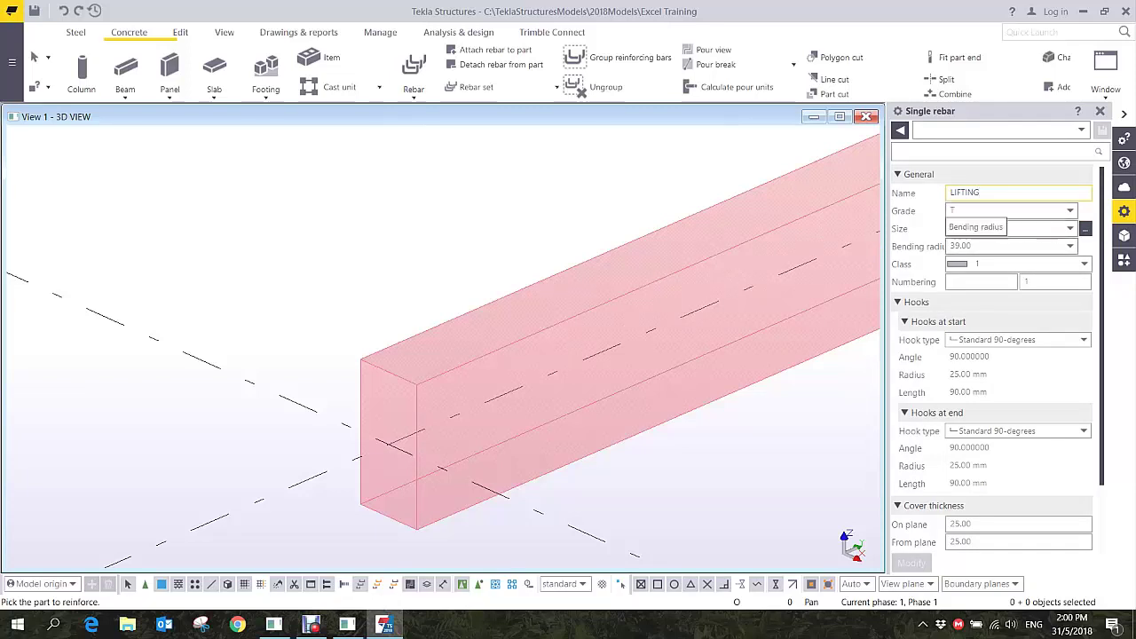
click(1071, 246)
text(20)
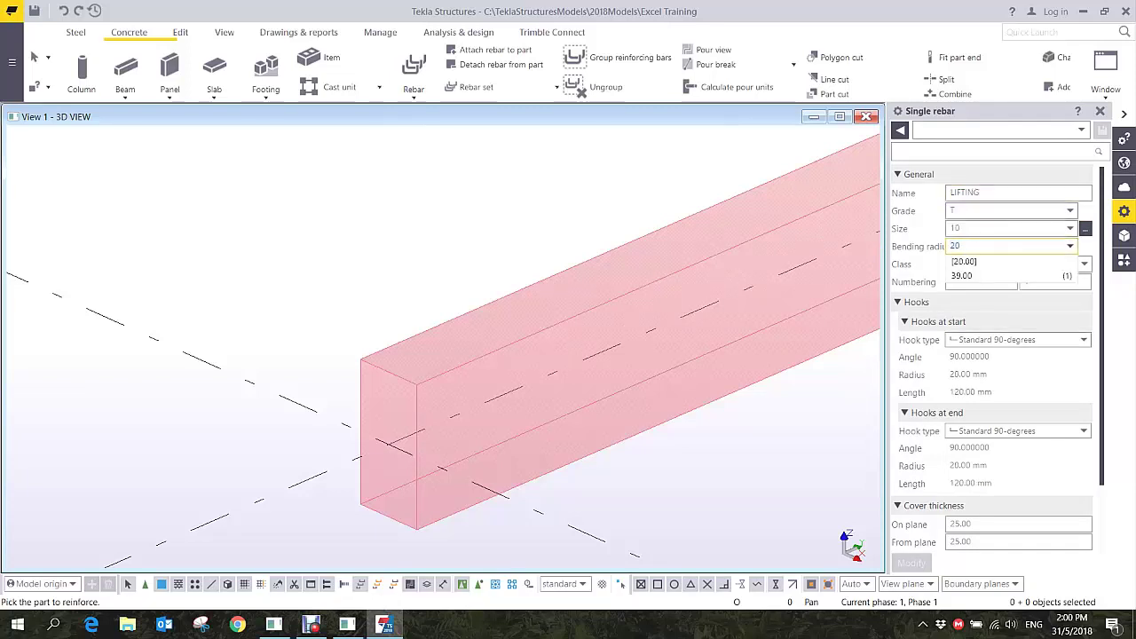
- Set the single bar's hook type to No hook at both the start and the end
click(1083, 340)
click(976, 354)
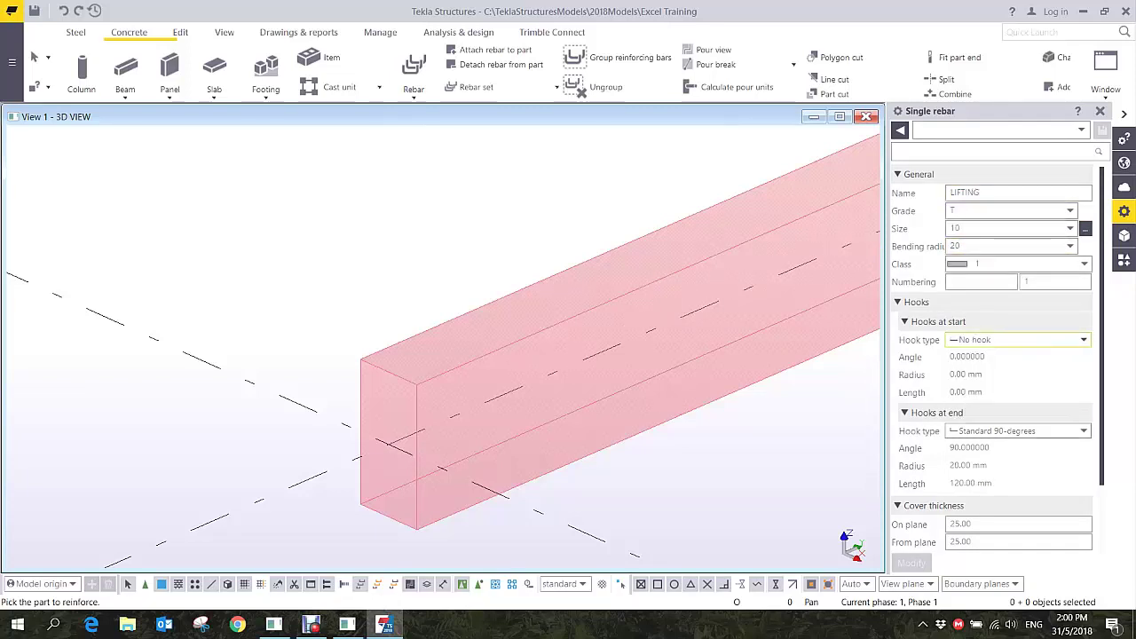
click(1016, 431)
click(977, 445)
- Set the bar's cover thickness to 0 on plane, from plane, at the start and at the end
click(1017, 524)
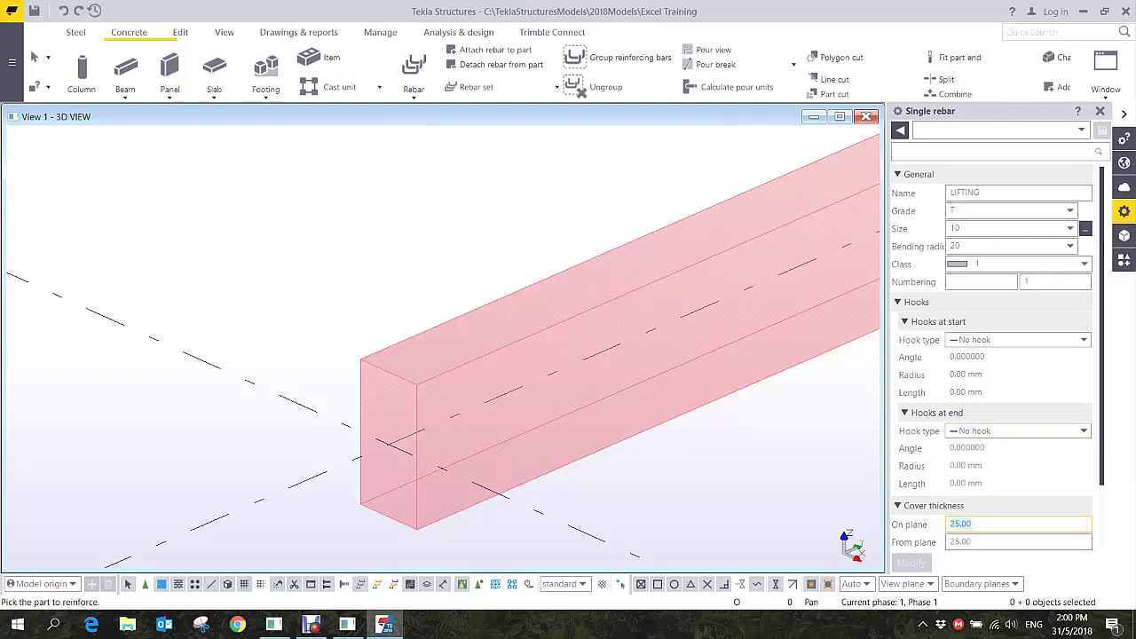
scroll(1018, 524, down, 2)
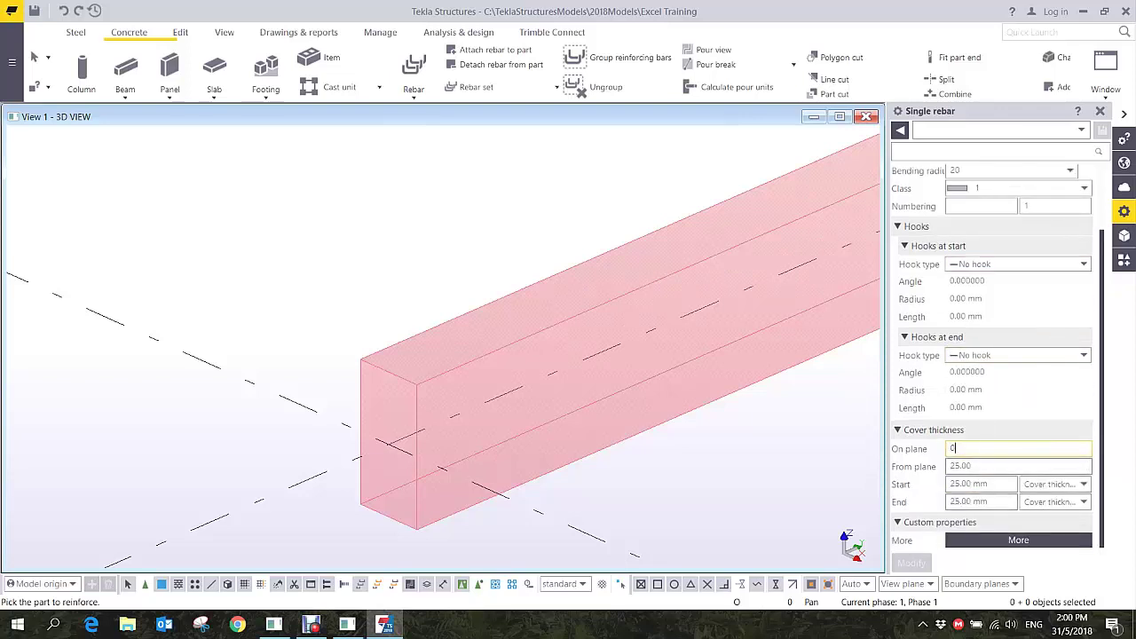
text(0)
key(Tab)
text(0)
key(Tab)
text(0)
key(Tab)
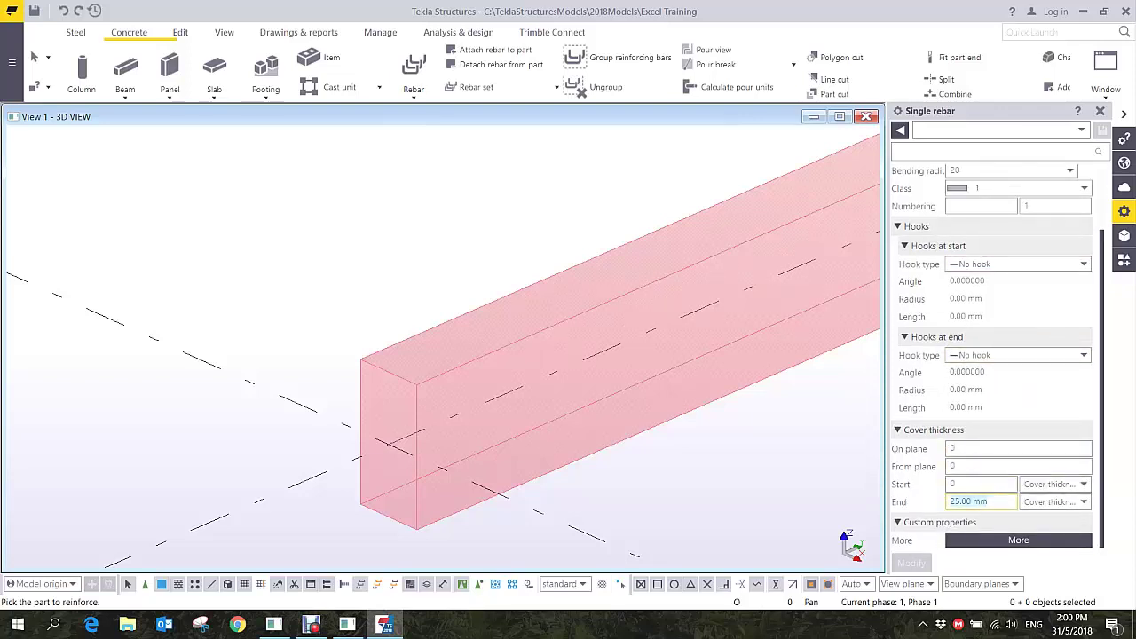
text(0)
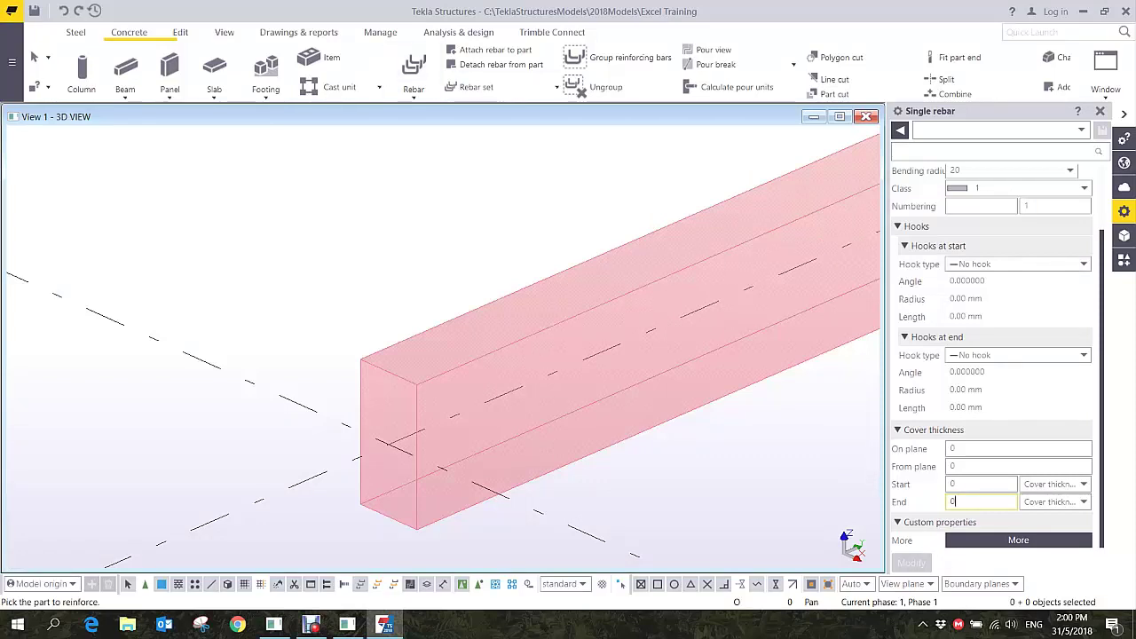
- Create the lifting bar from the beam's top end-edge midpoint: 500 mm along, 400 mm up, 100 mm across, 400 mm down and 500 mm along
click(413, 382)
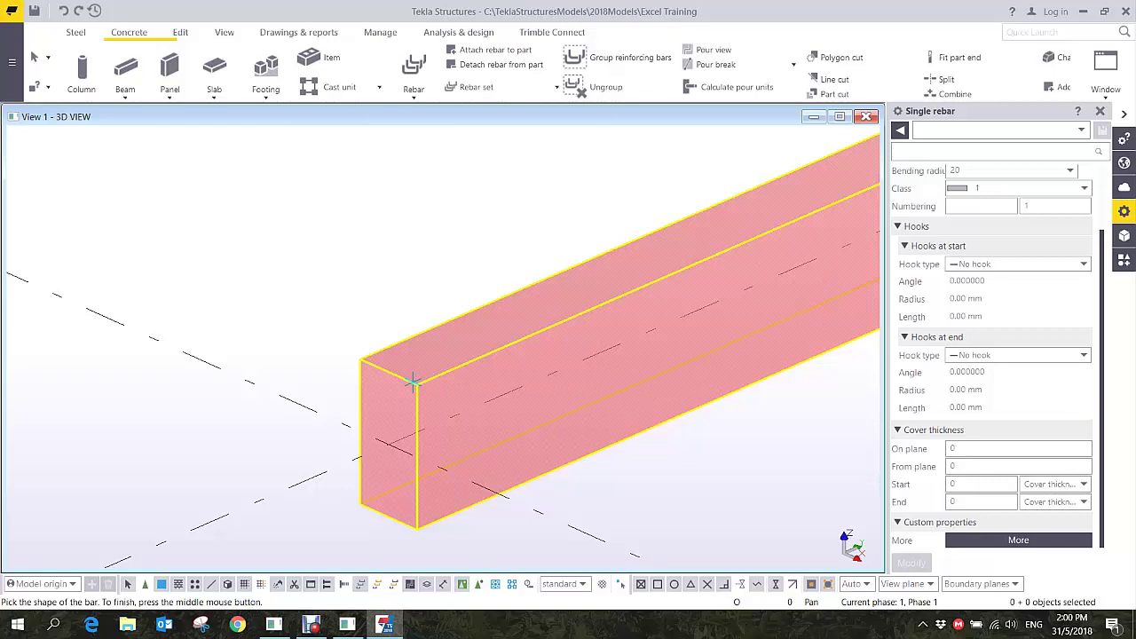
middle_drag(390, 378, 330, 385)
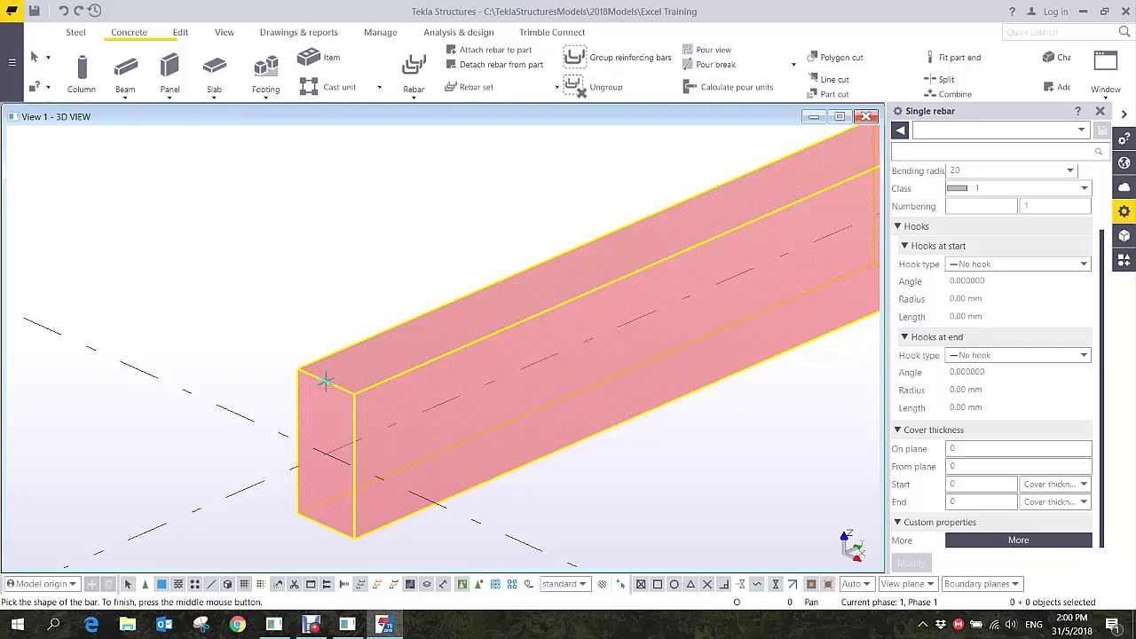
click(326, 381)
click(425, 339)
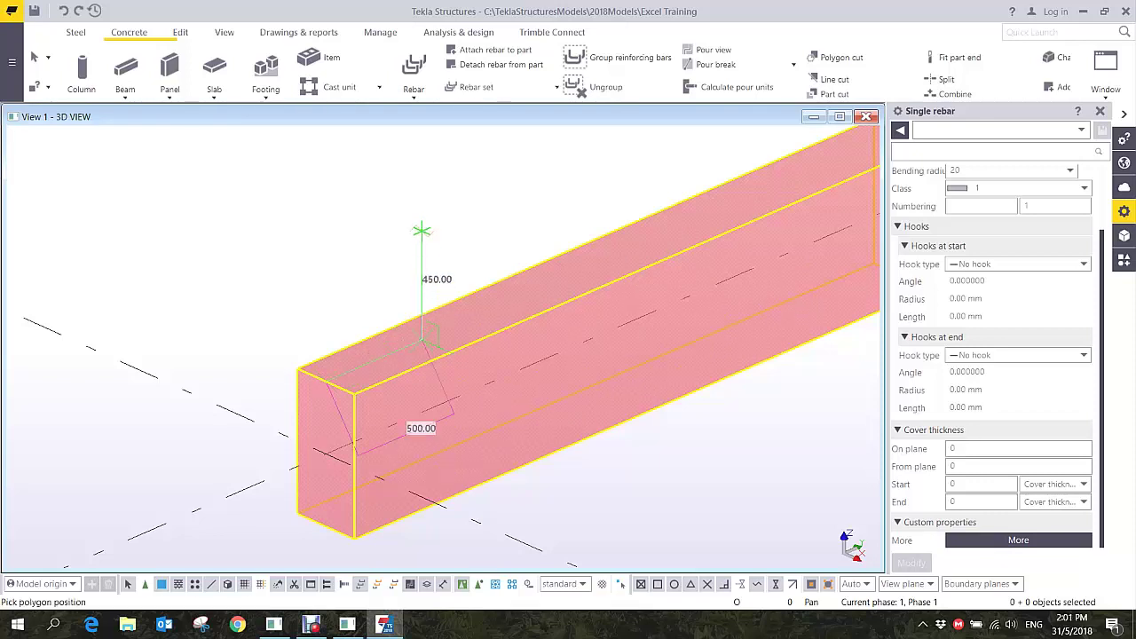
click(422, 241)
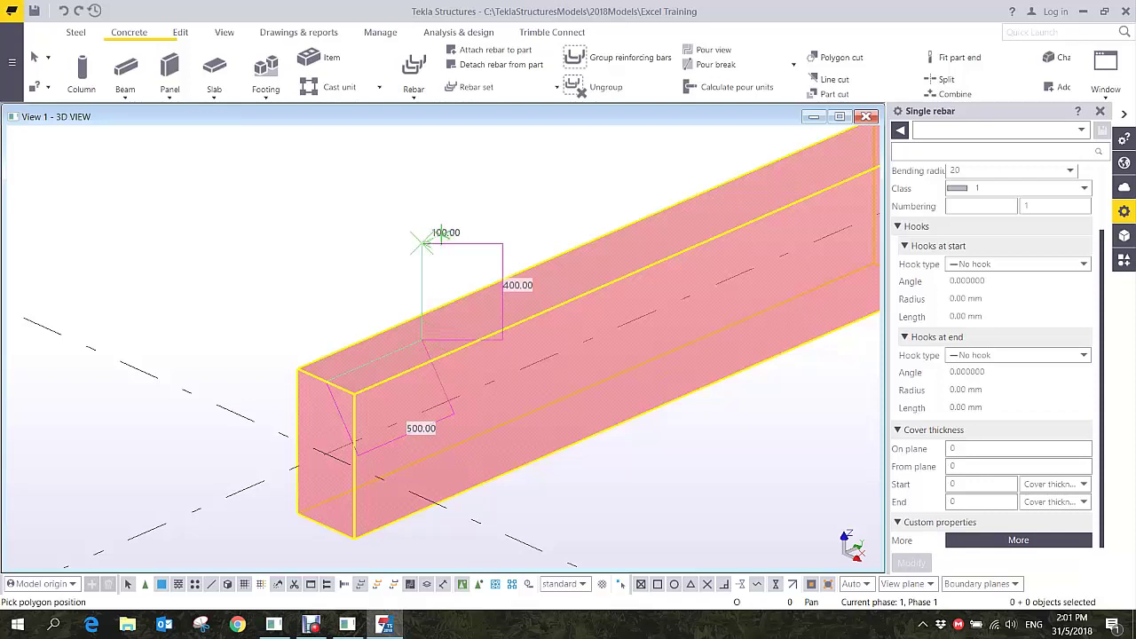
click(441, 234)
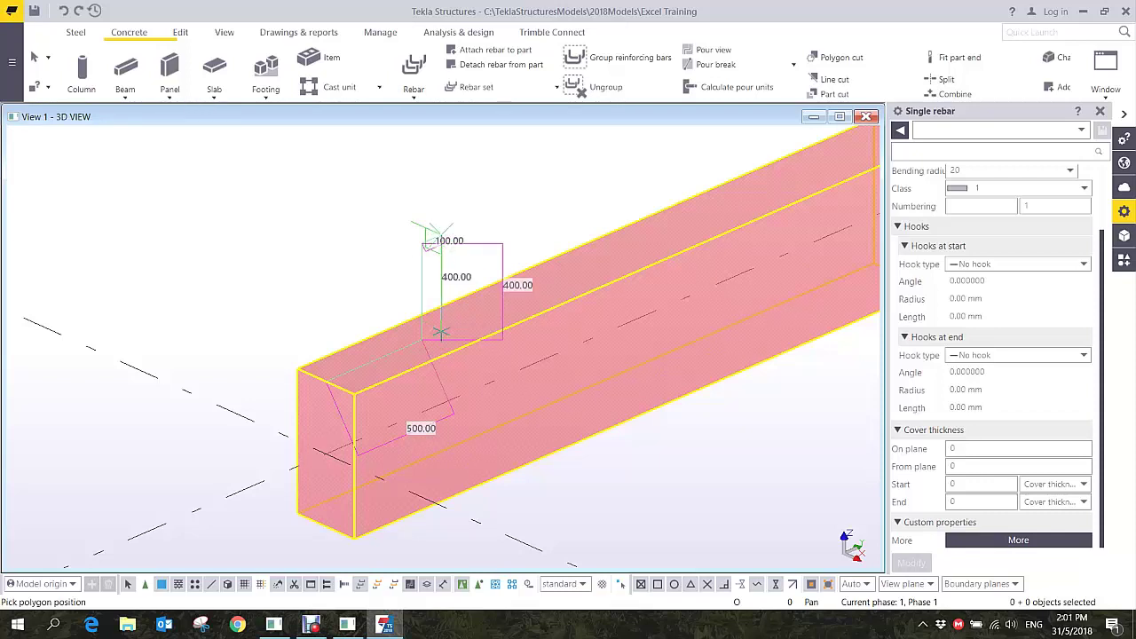
click(441, 333)
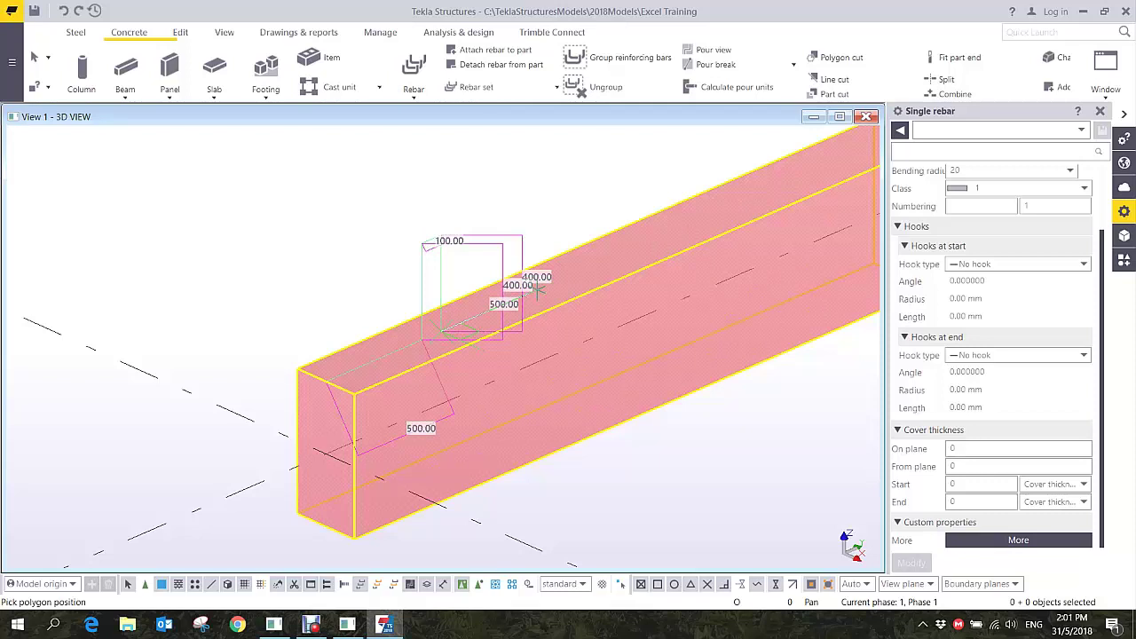
click(538, 290)
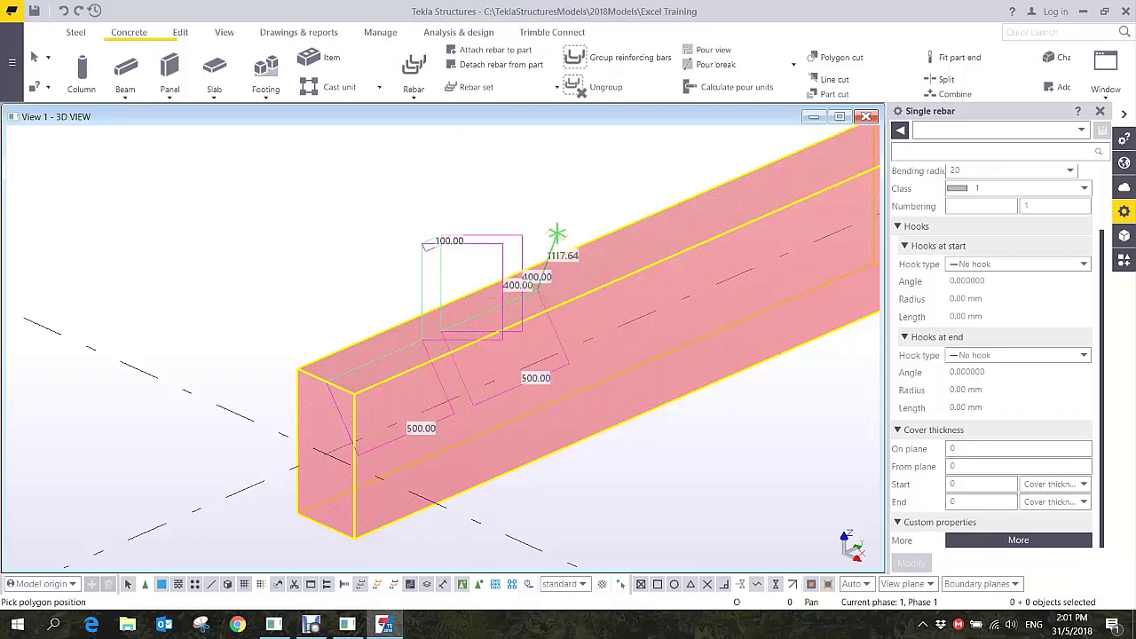
middle_click(594, 203)
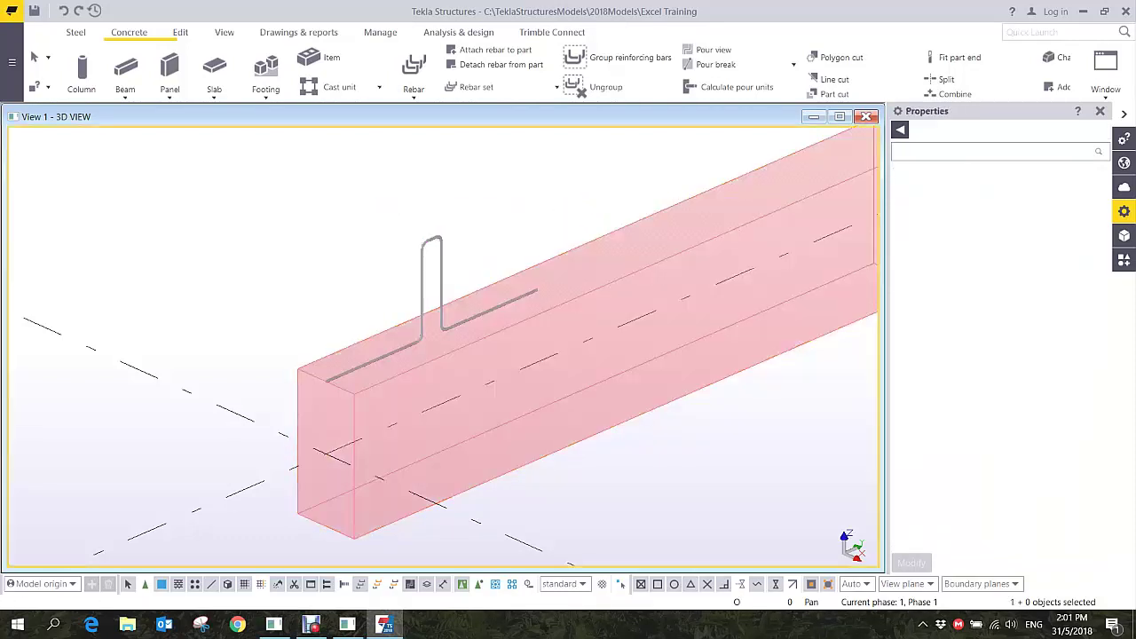
- Move the lifting bar straight down from its start point so its loop lies inside the beam
scroll(693, 243, up, 2)
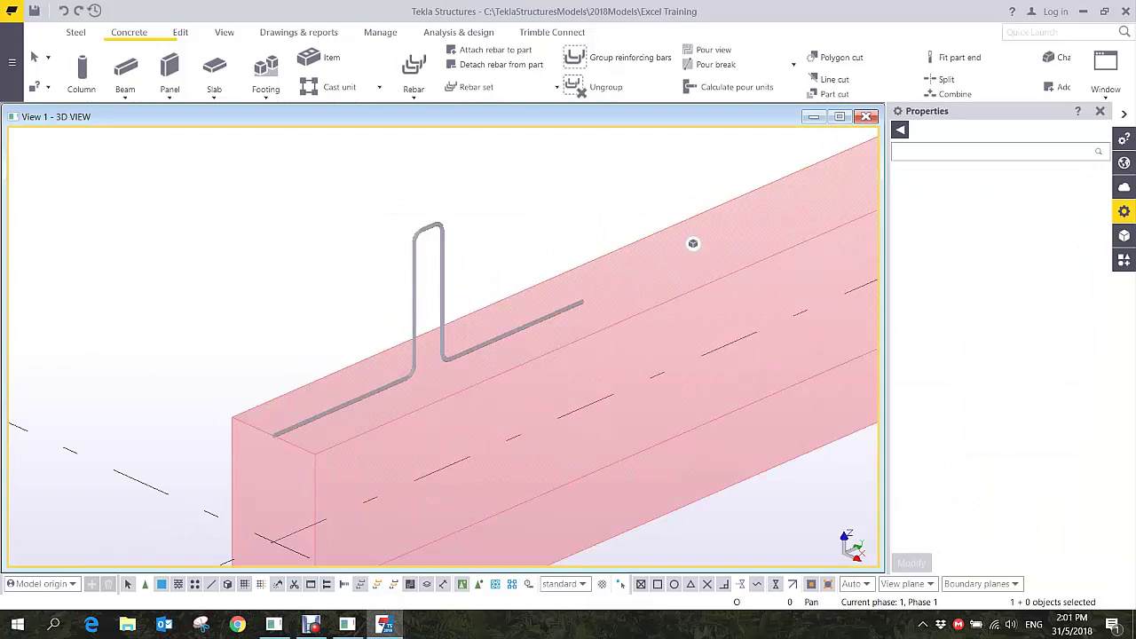
right_click(441, 282)
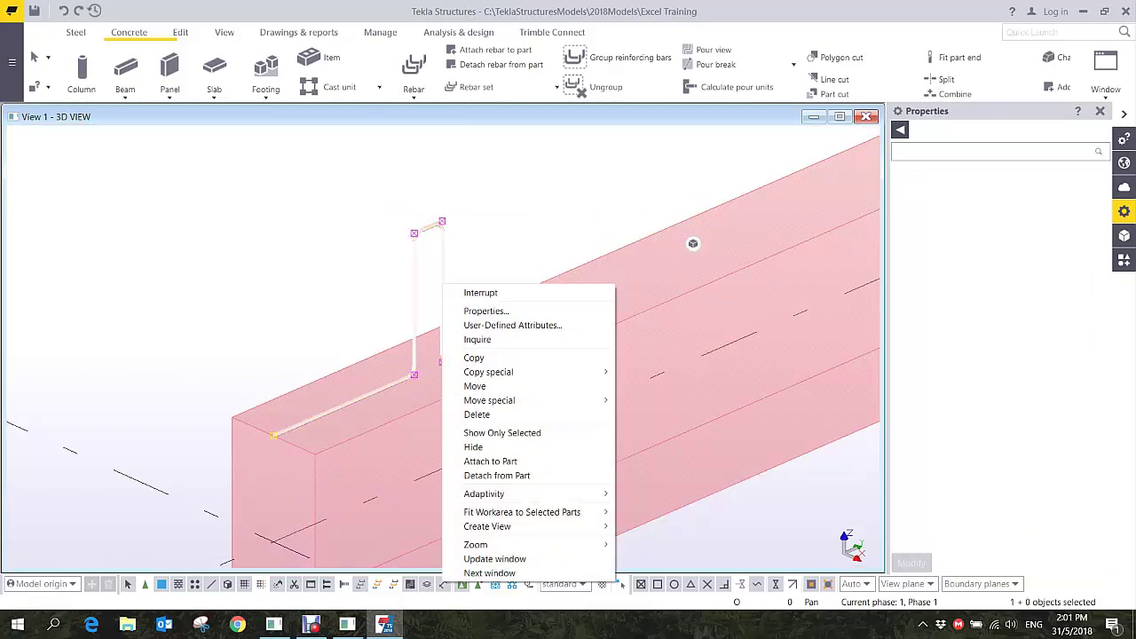
click(473, 386)
middle_drag(343, 404, 436, 260)
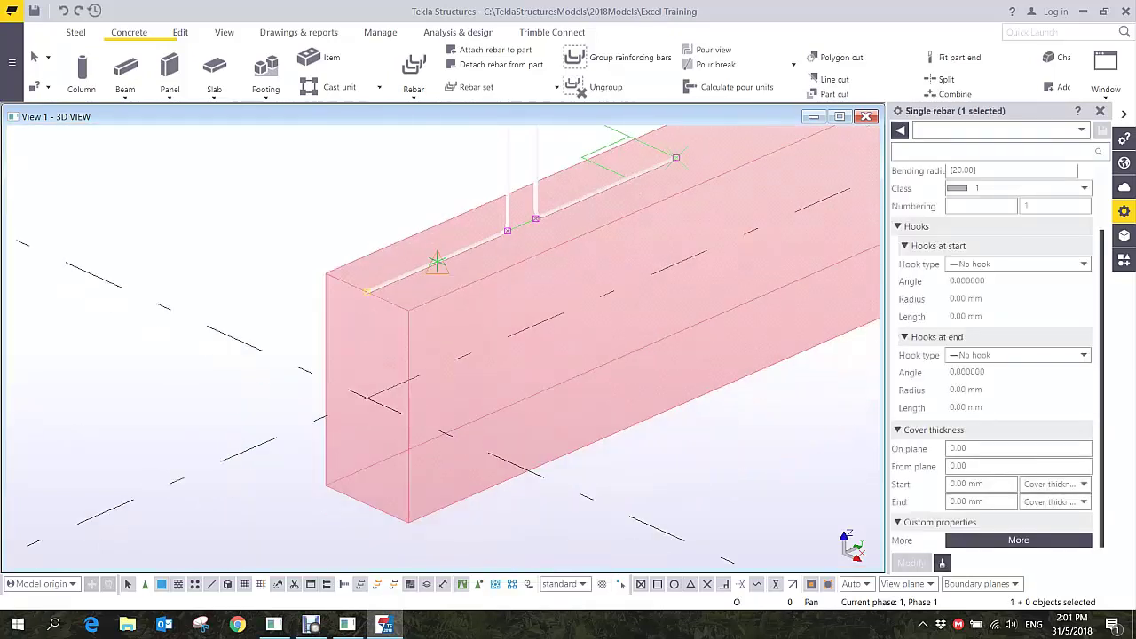
click(367, 292)
click(367, 427)
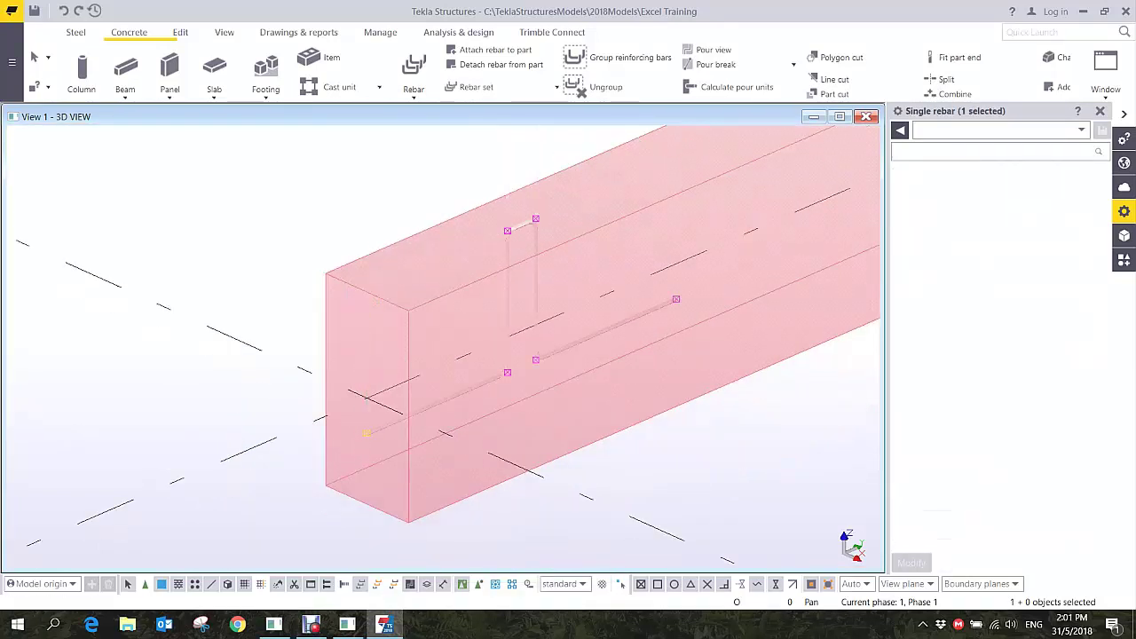
- Move the two top corner points of the lifting bar's loop straight up so the loop projects above the beam's top face
scroll(460, 371, up, 1)
middle_drag(459, 371, 397, 407)
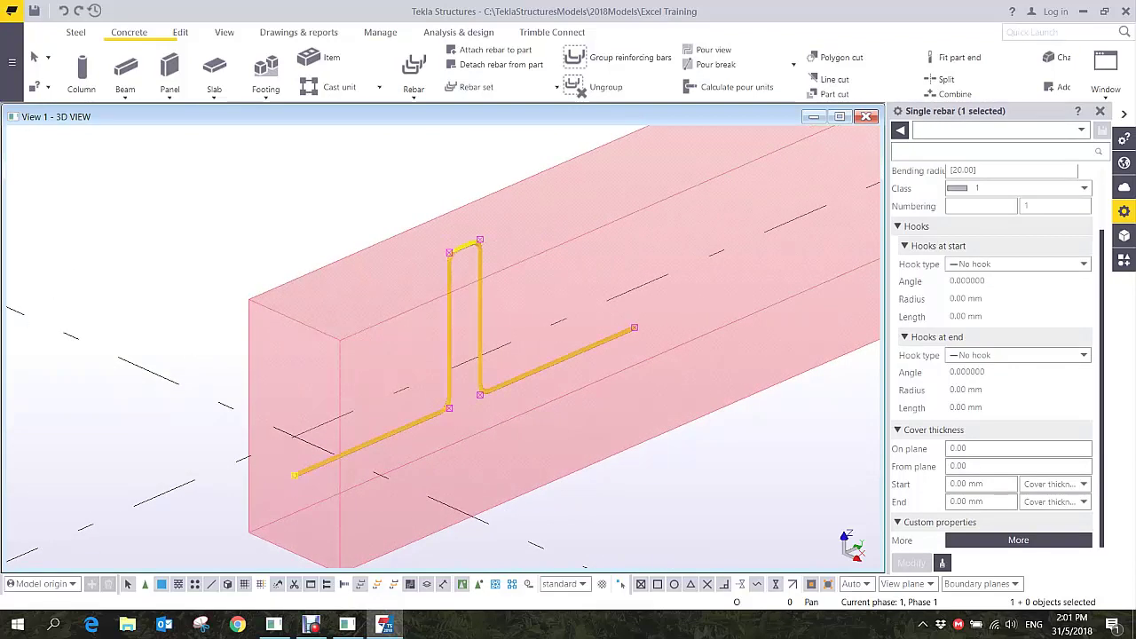
drag(426, 190, 497, 261)
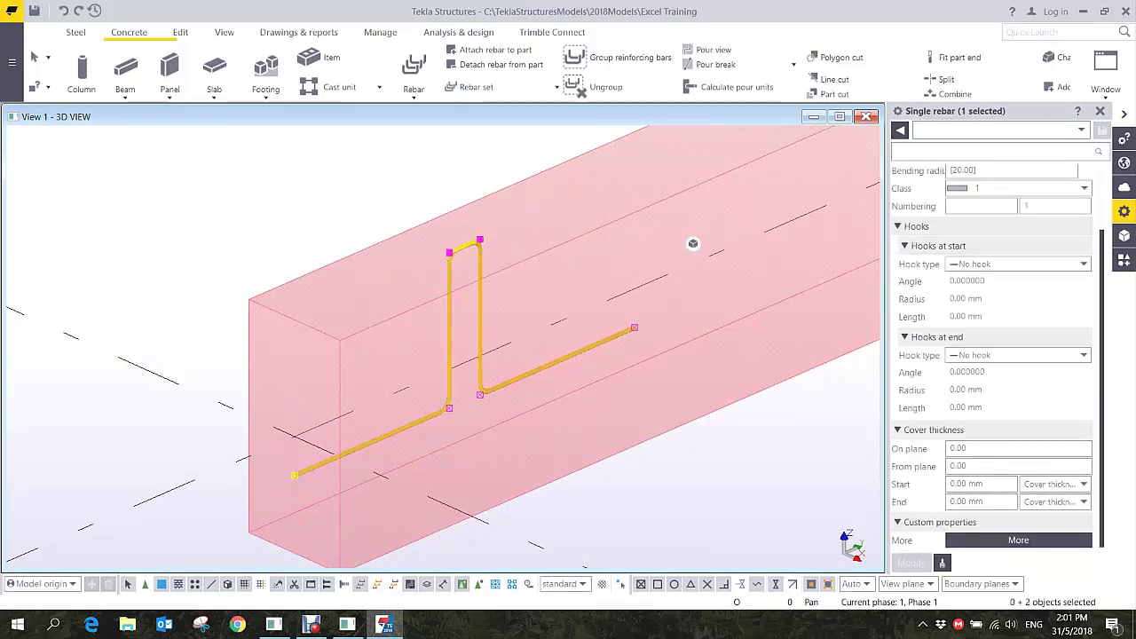
right_click(471, 242)
click(502, 296)
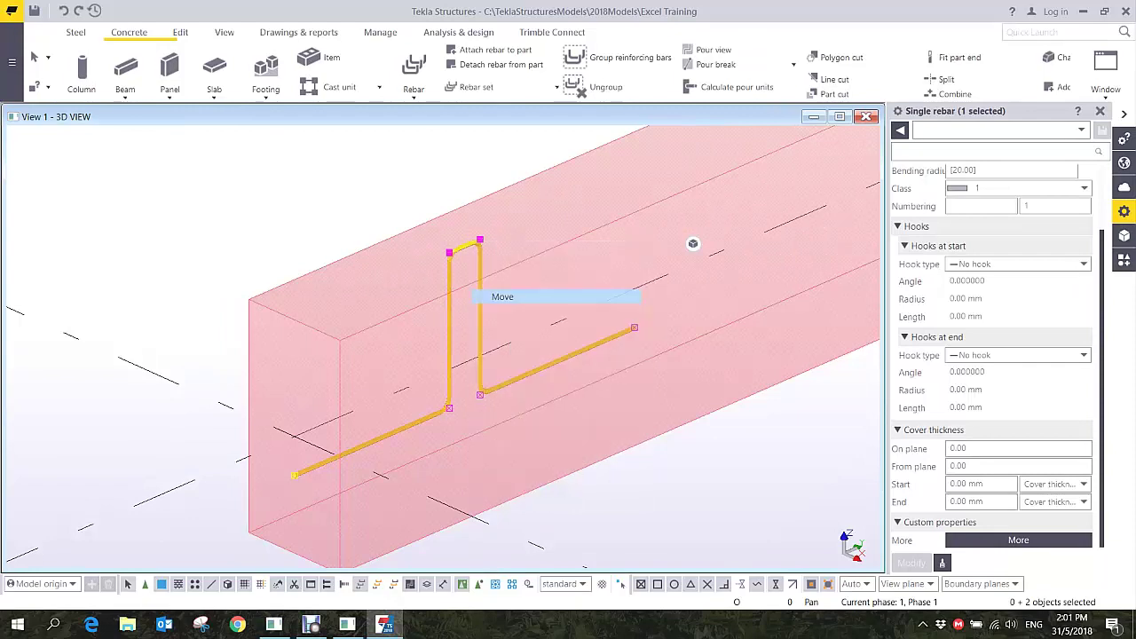
click(449, 253)
click(450, 190)
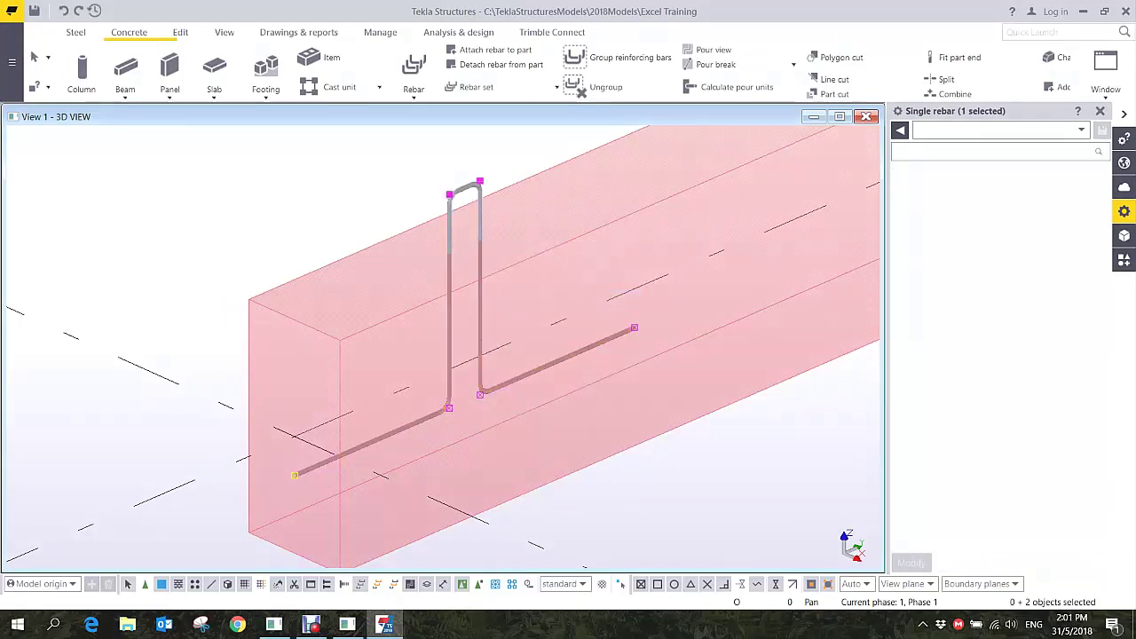
ctrl+middle_drag(799, 342, 682, 256)
click(681, 256)
- Begin a second single bar in the same beam, starting 350 mm below the midpoint of the opposite end's top edge
scroll(466, 464, down, 2)
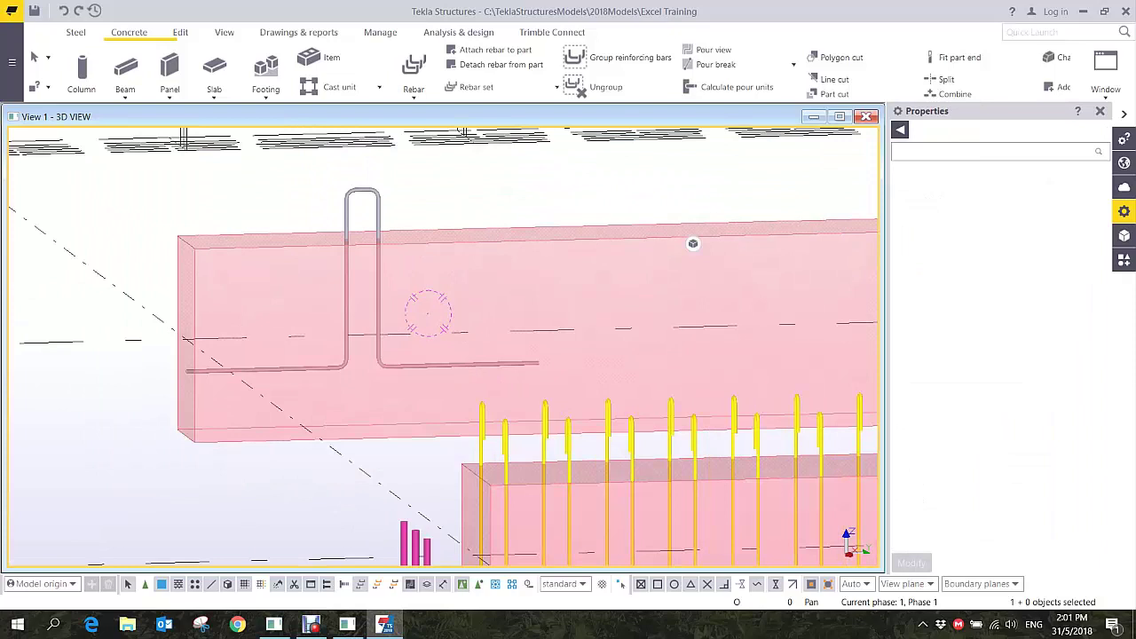
scroll(401, 314, down, 5)
ctrl+middle_drag(400, 312, 475, 364)
scroll(808, 148, up, 2)
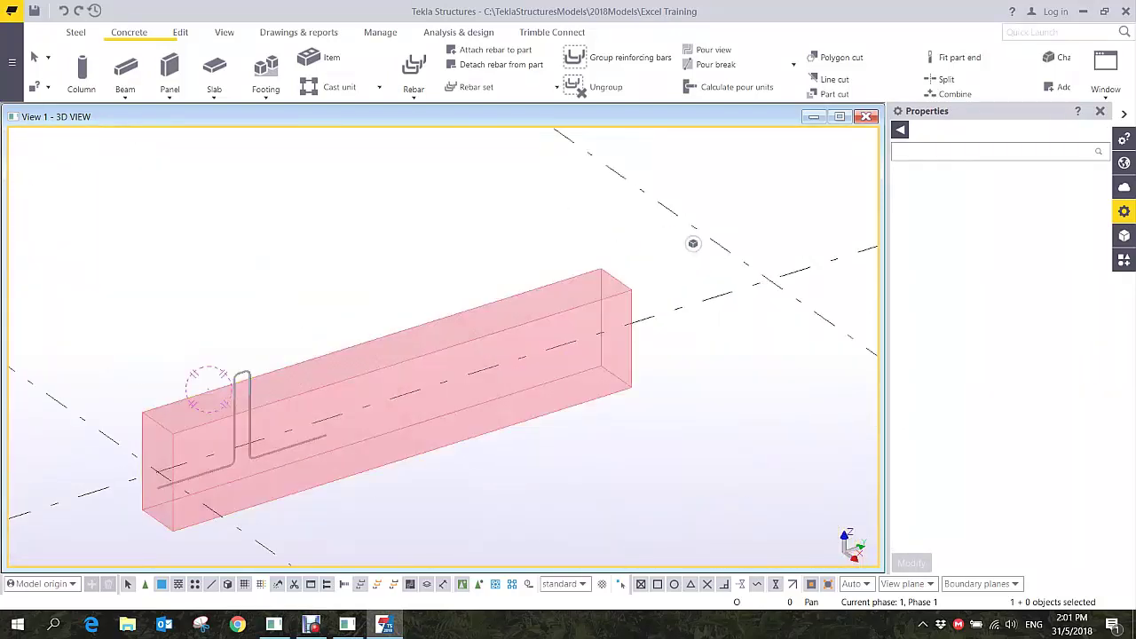
click(414, 92)
click(422, 147)
click(611, 280)
scroll(617, 315, up, 2)
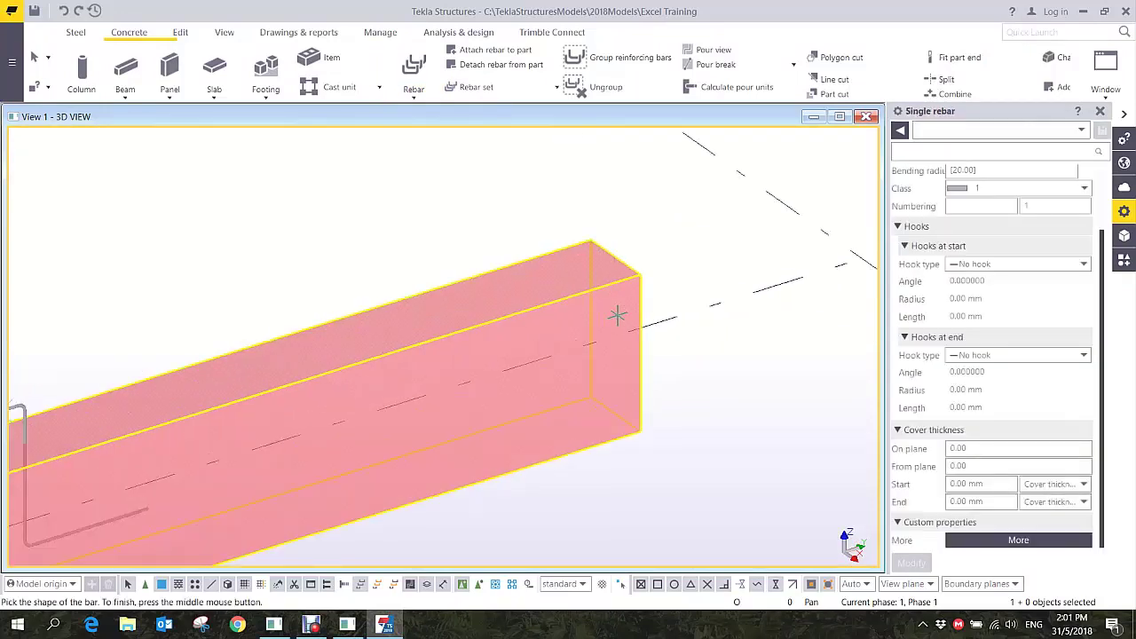
scroll(617, 315, up, 2)
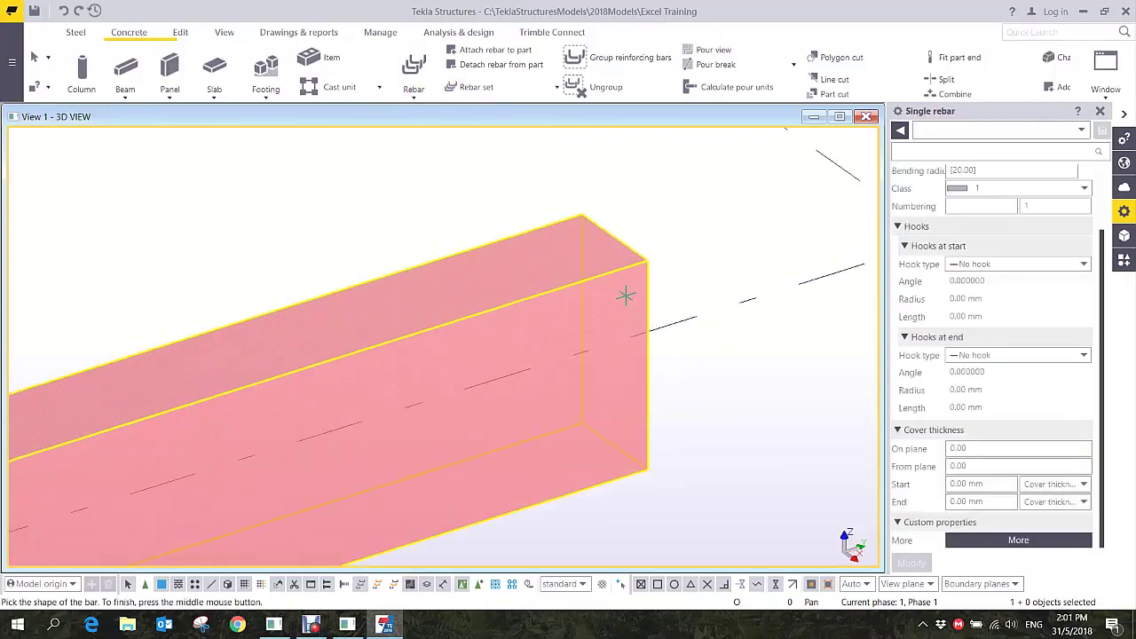
click(615, 236)
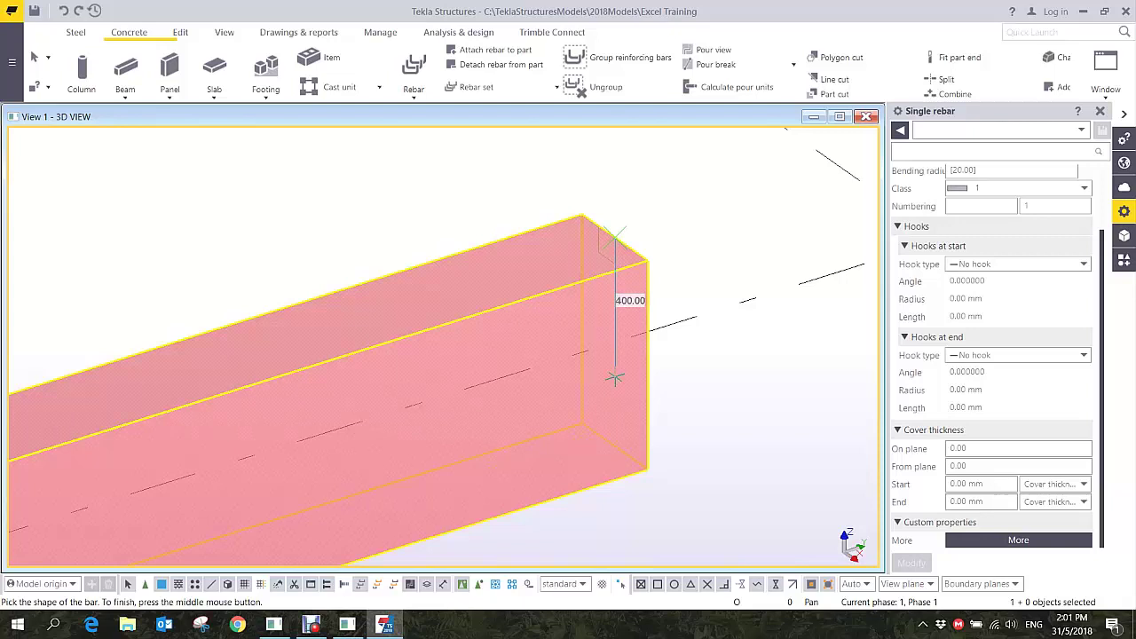
click(615, 361)
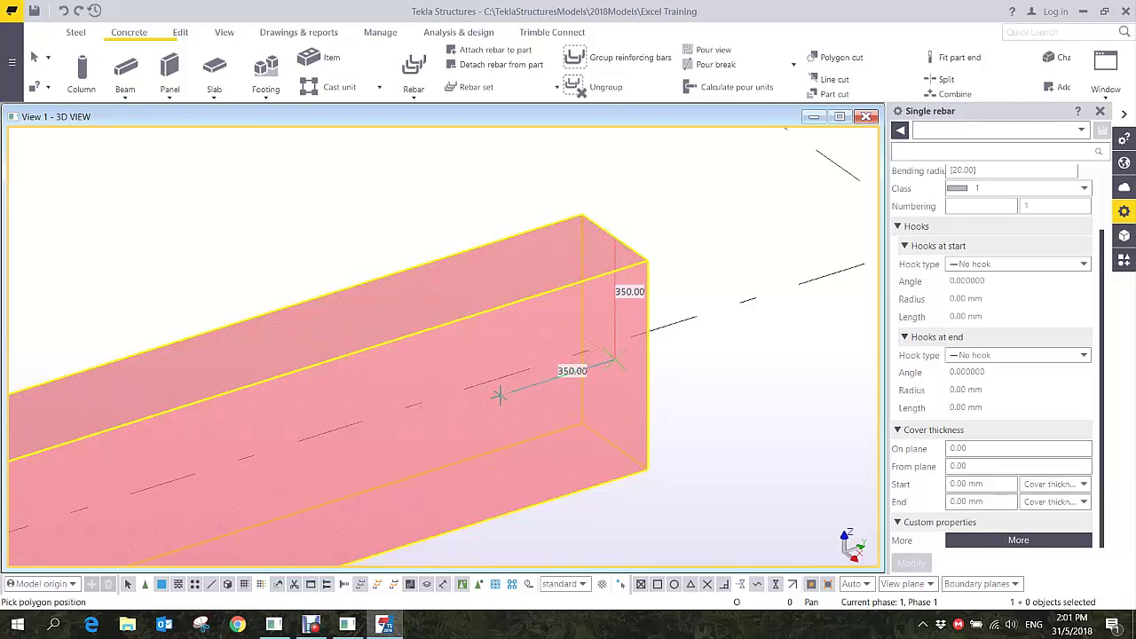
- Shape the second lifting bar: 500 mm along the beam, 400 mm up, 100 mm along, 400 mm down, and a final leg along the beam
click(450, 409)
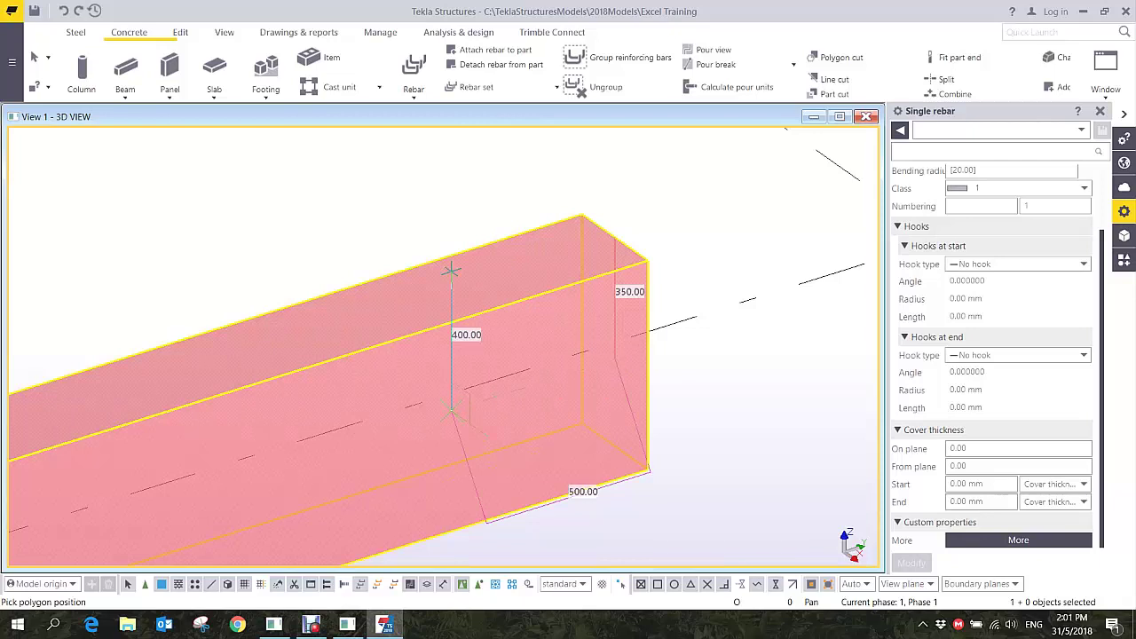
click(450, 270)
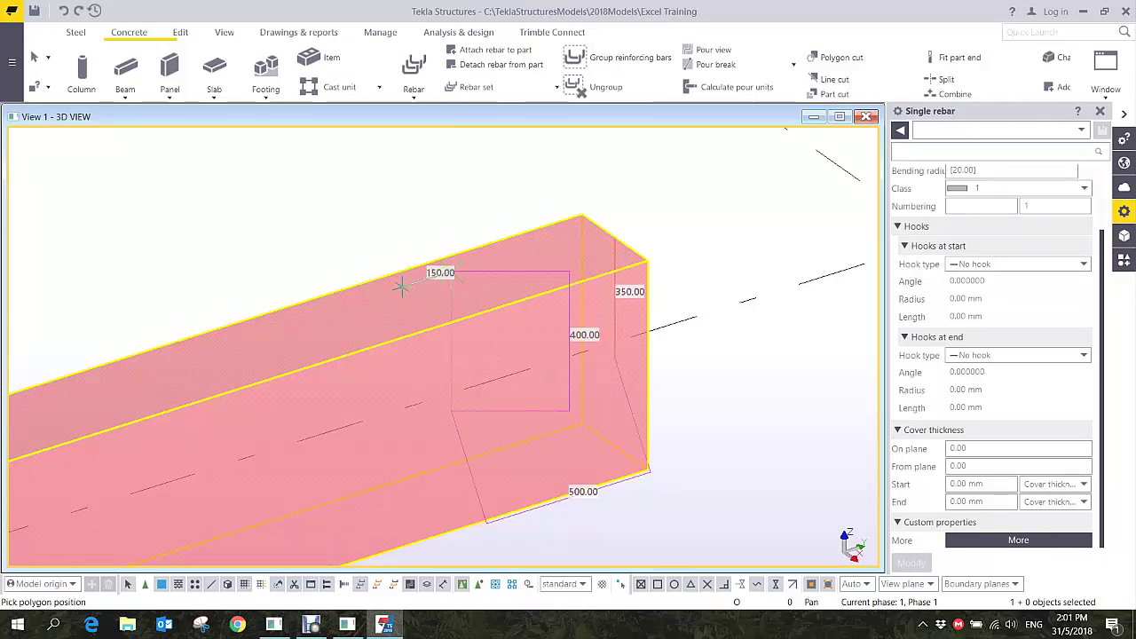
click(419, 282)
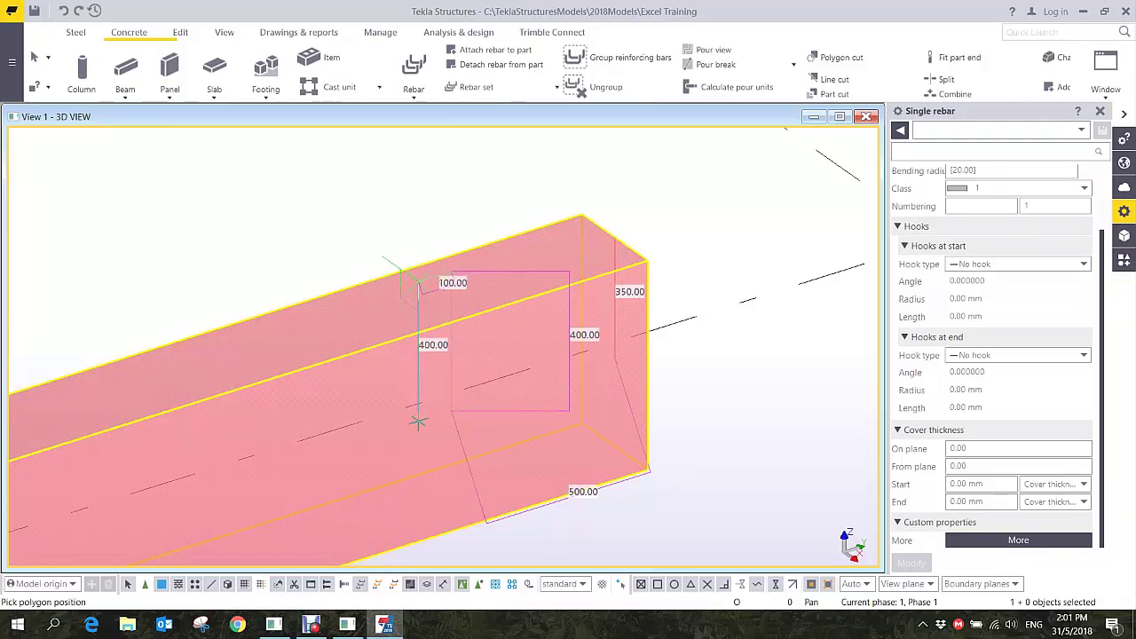
click(419, 422)
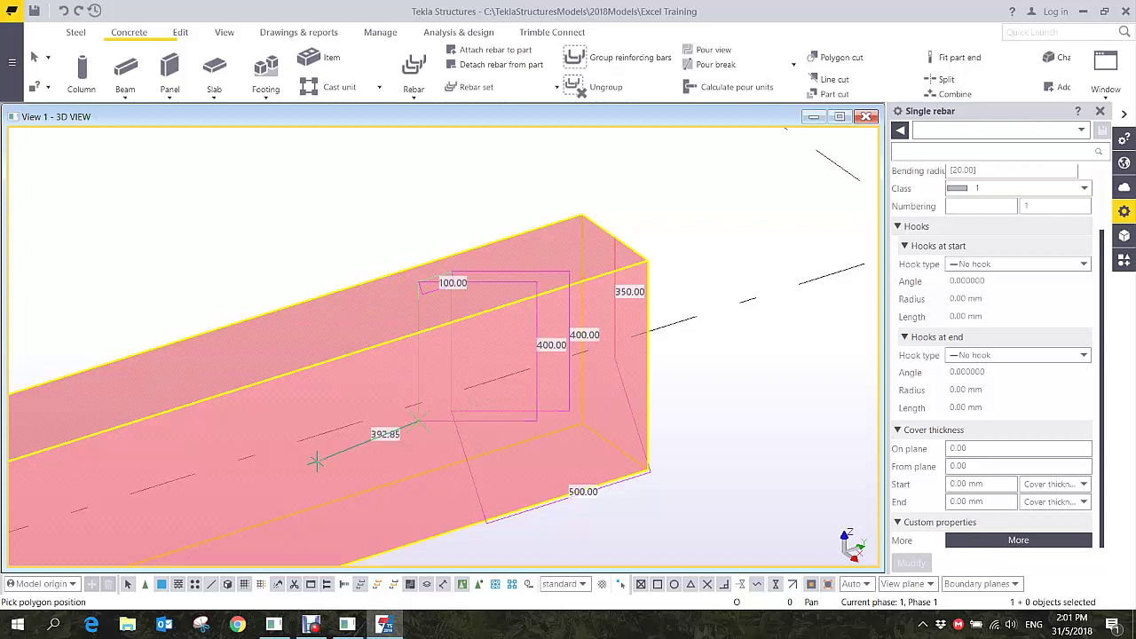
click(255, 471)
middle_click(247, 275)
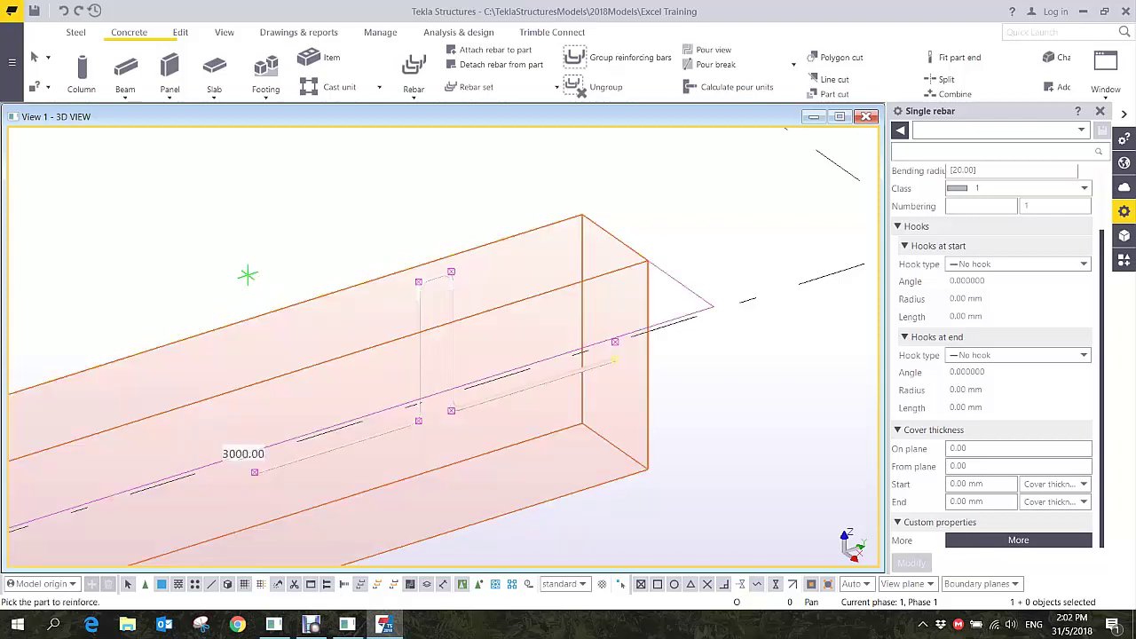
right_click(275, 206)
click(301, 215)
- Examine the lifting bars at both ends of the beam
scroll(435, 294, up, 2)
mouse_move(435, 293)
ctrl+middle_down()
mouse_move(204, 302)
mouse_move(373, 258)
mouse_move(470, 306)
mouse_move(448, 297)
ctrl+middle_up()
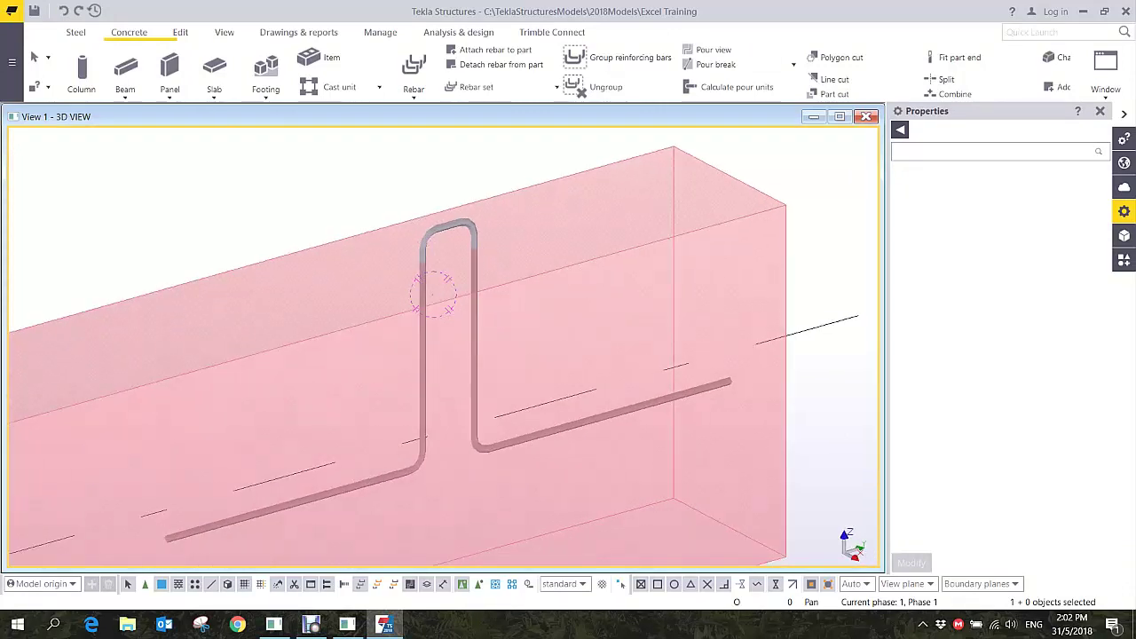
scroll(434, 293, down, 3)
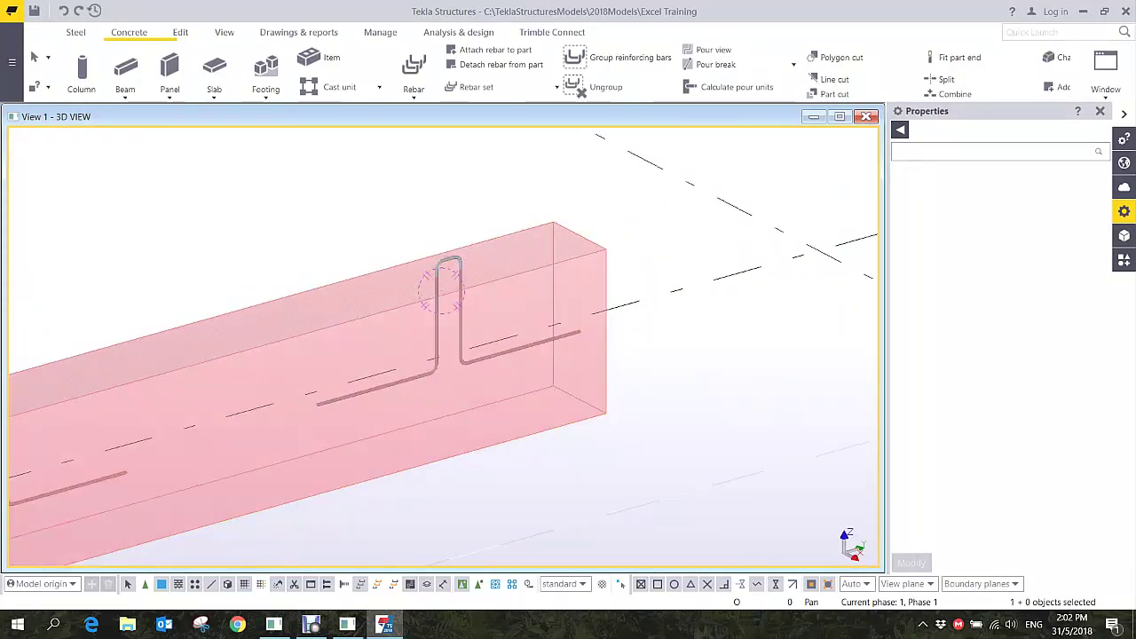
middle_drag(438, 293, 441, 296)
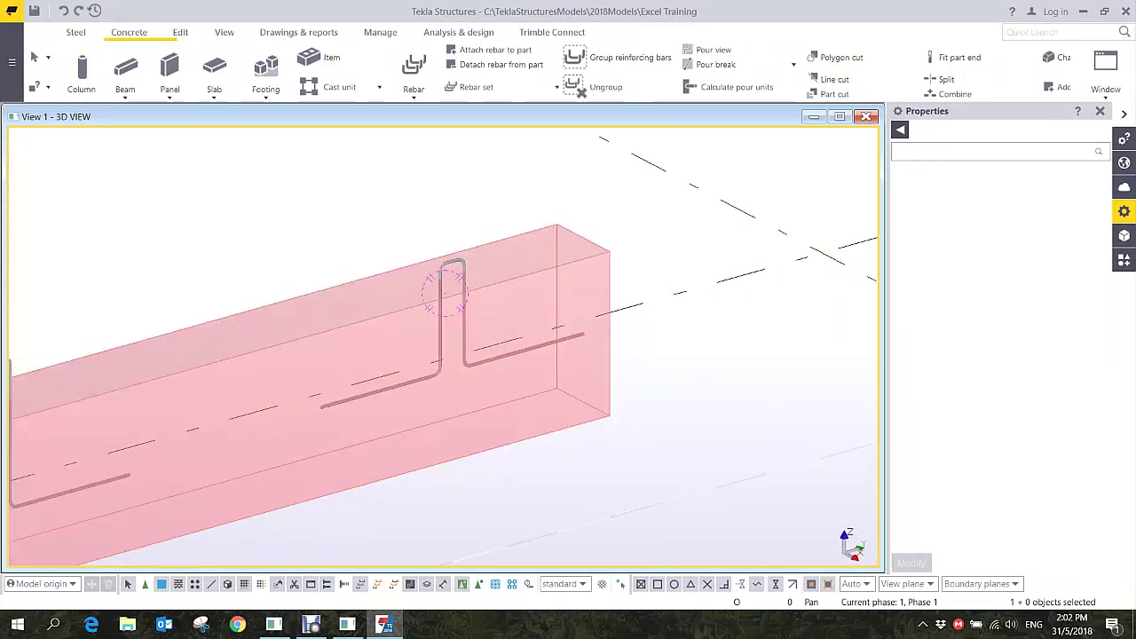
middle_drag(317, 338, 435, 348)
scroll(435, 348, down, 4)
scroll(396, 342, up, 5)
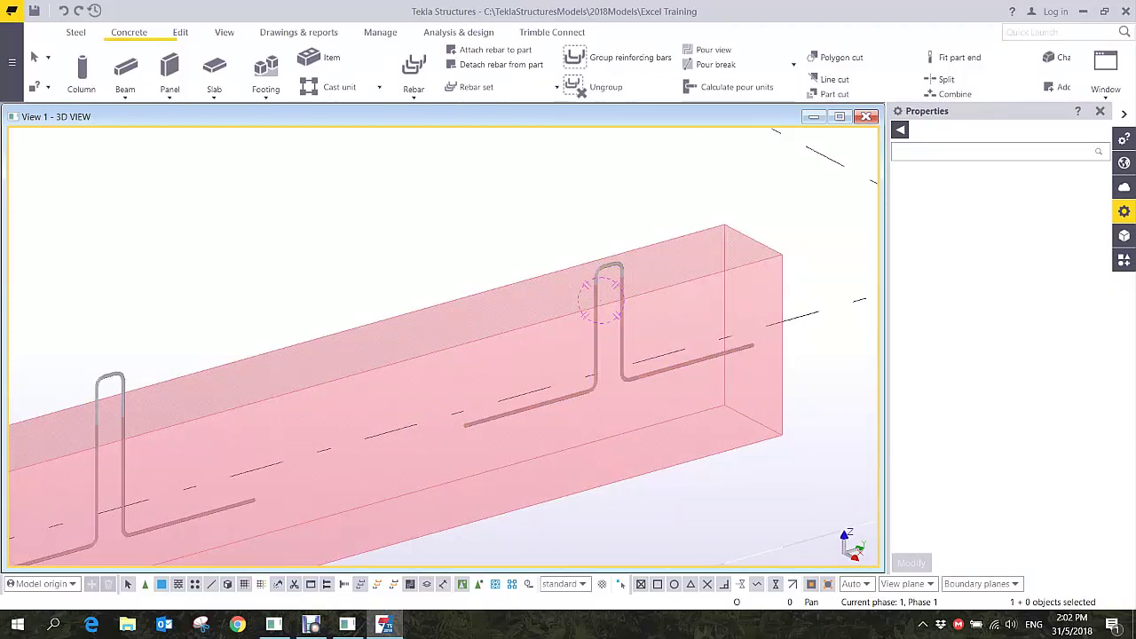
scroll(601, 301, up, 3)
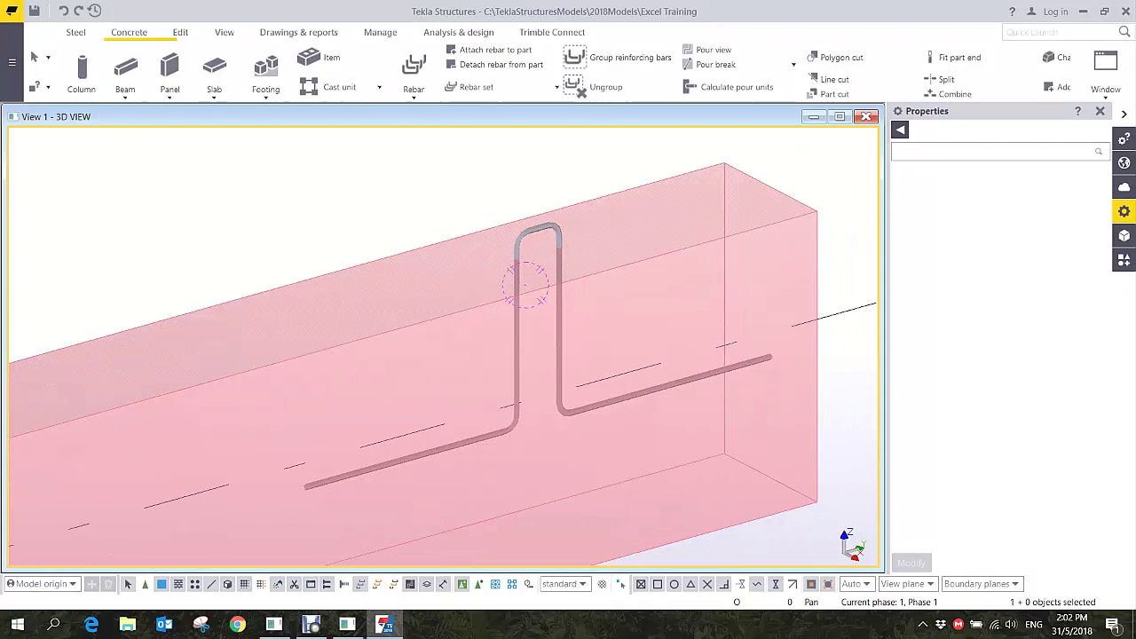
- Try to move the inner top corner point of the second lifting bar's loop upward
click(541, 229)
scroll(540, 231, up, 1)
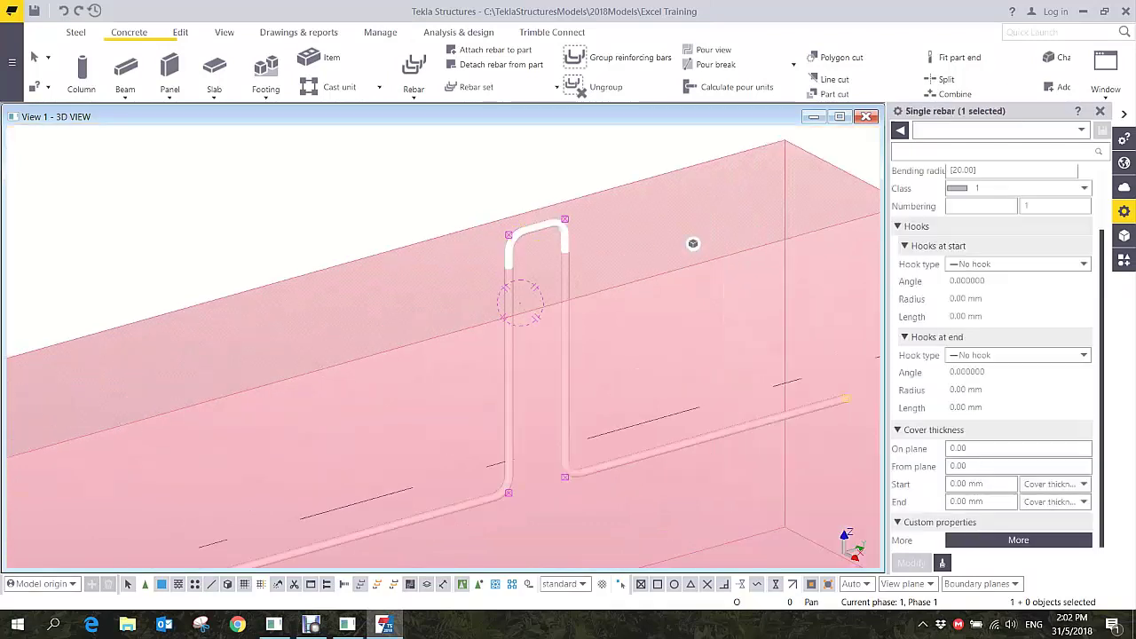
click(508, 234)
right_click(508, 236)
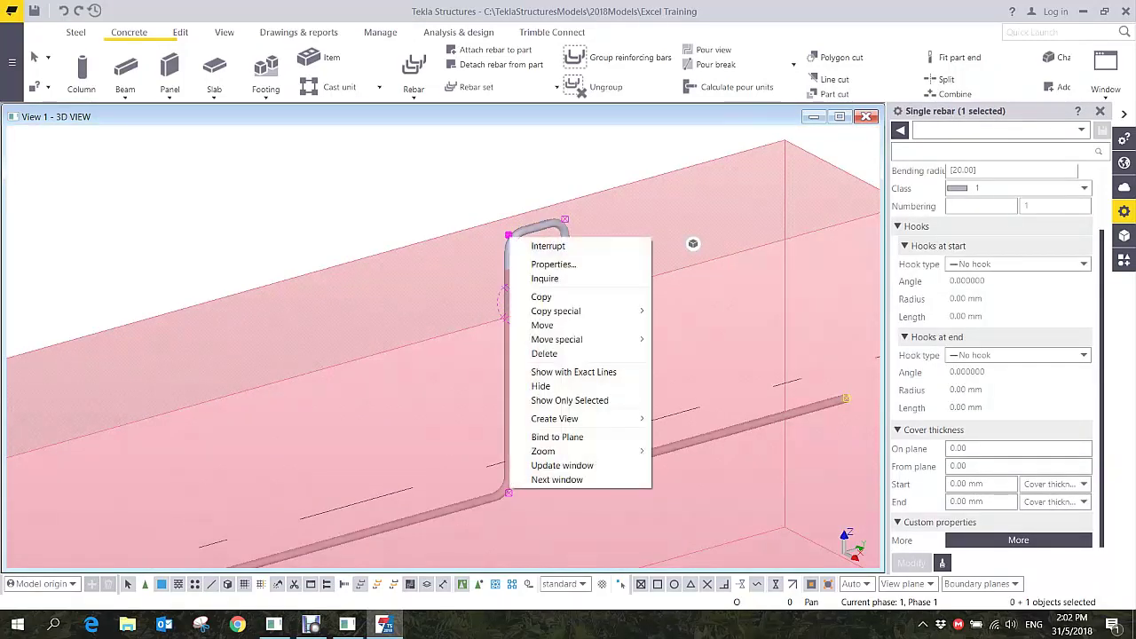
click(543, 325)
click(508, 235)
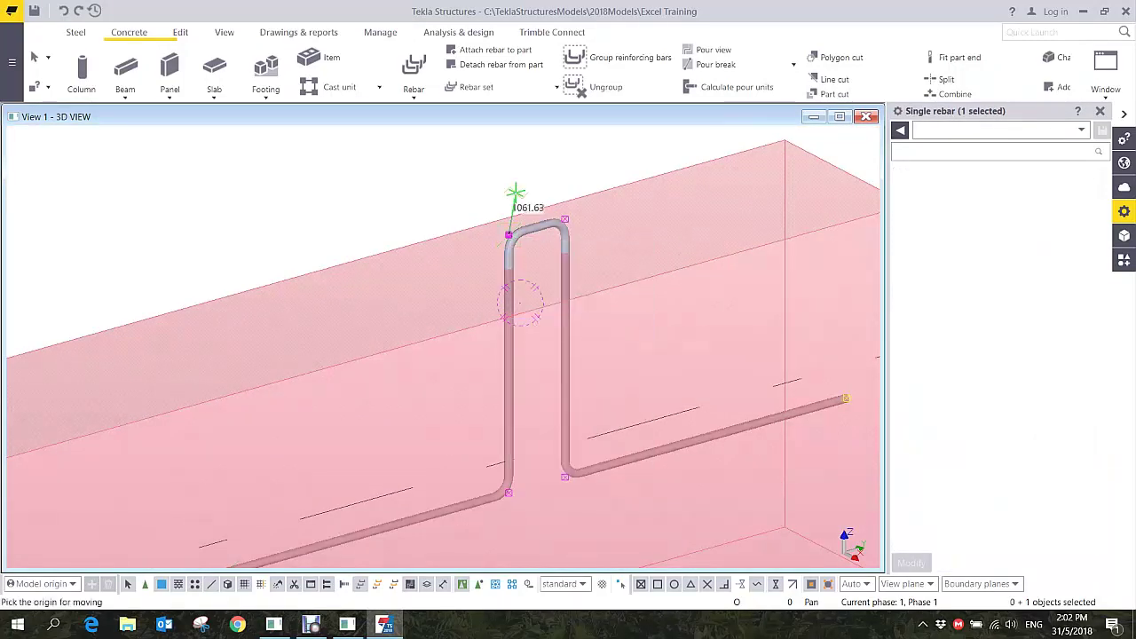
middle_drag(514, 195, 495, 273)
click(490, 196)
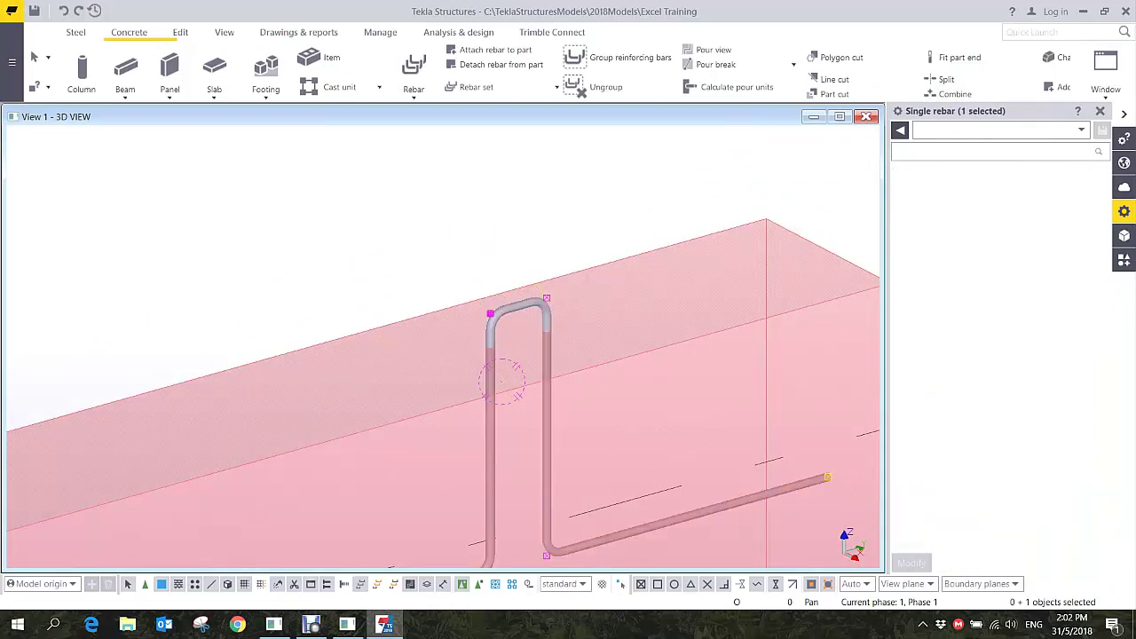
middle_drag(502, 381, 493, 295)
- Turn on Direct modification and select the top segment of the second lifting bar's loop
click(620, 584)
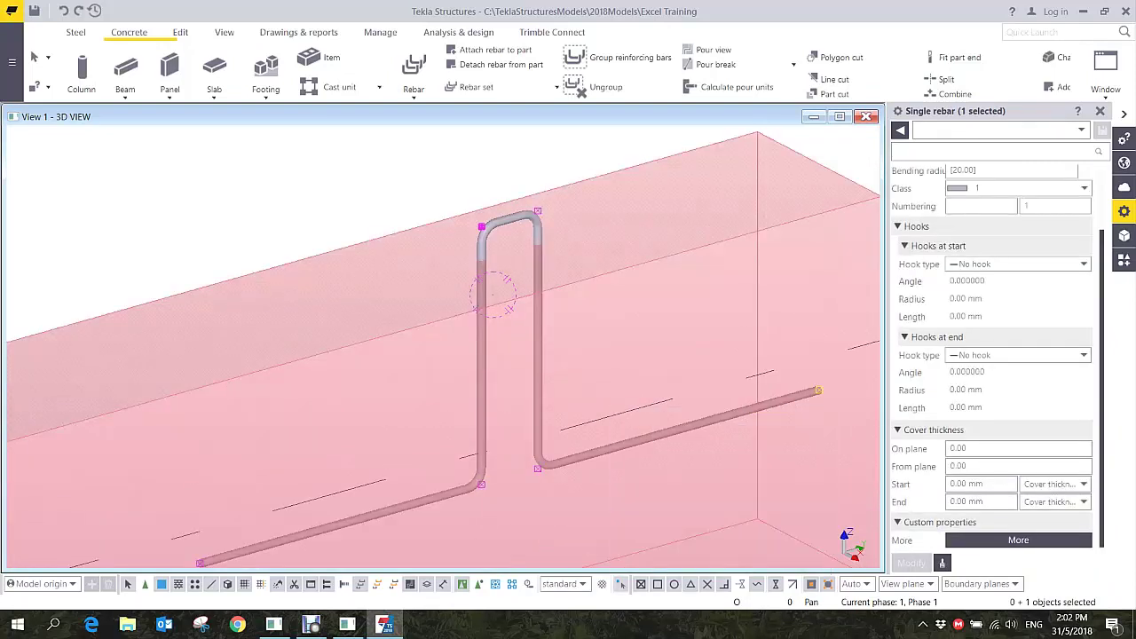
click(493, 293)
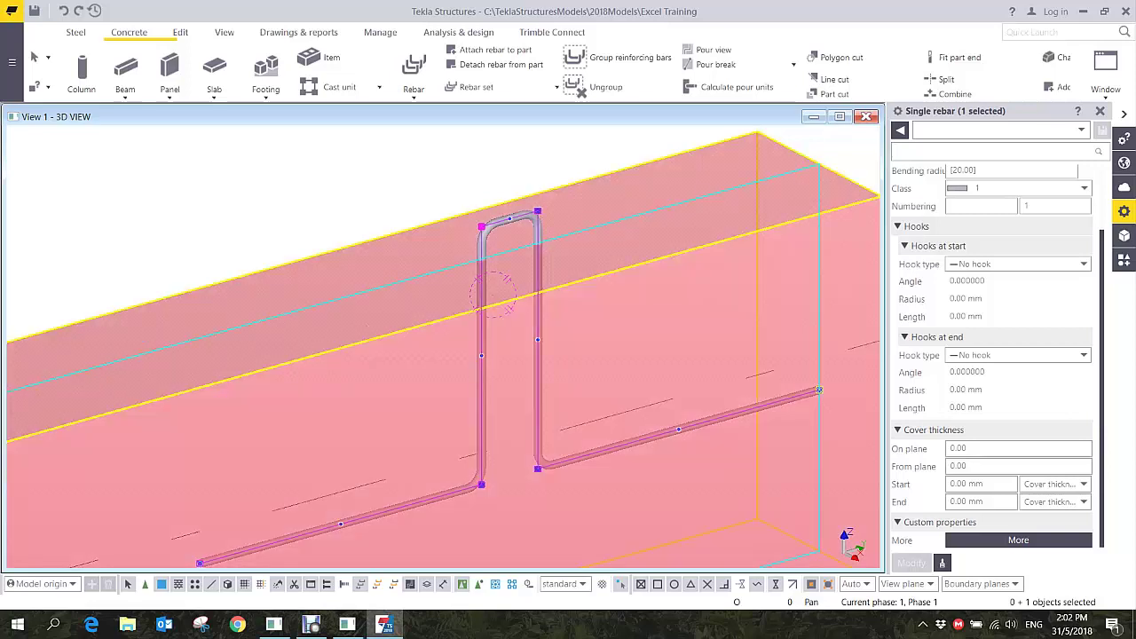
scroll(469, 355, up, 2)
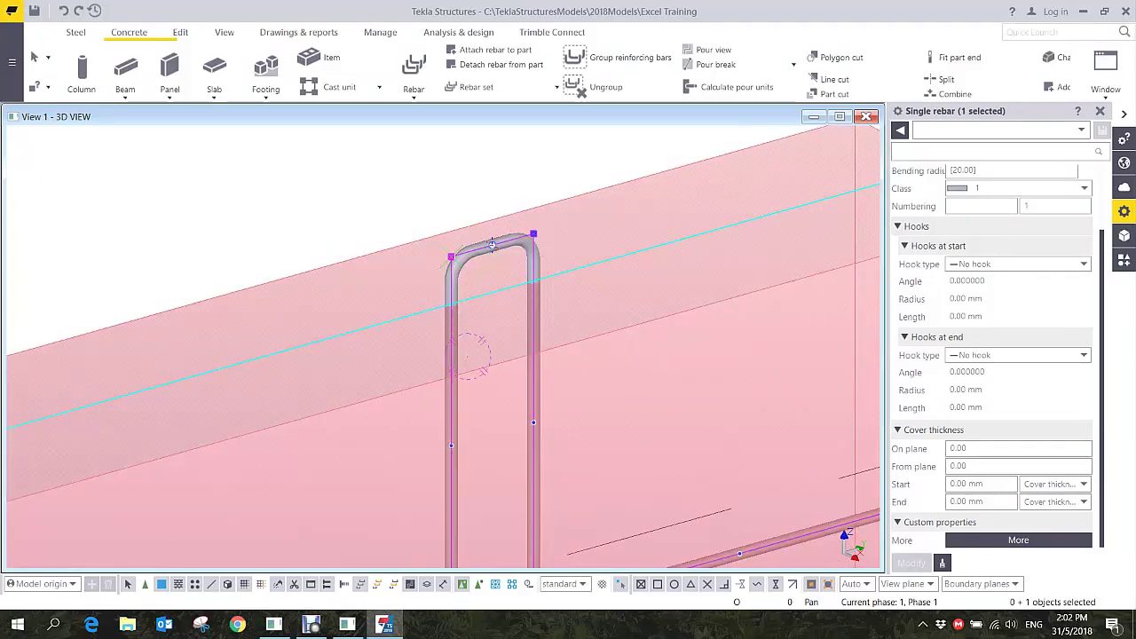
click(493, 245)
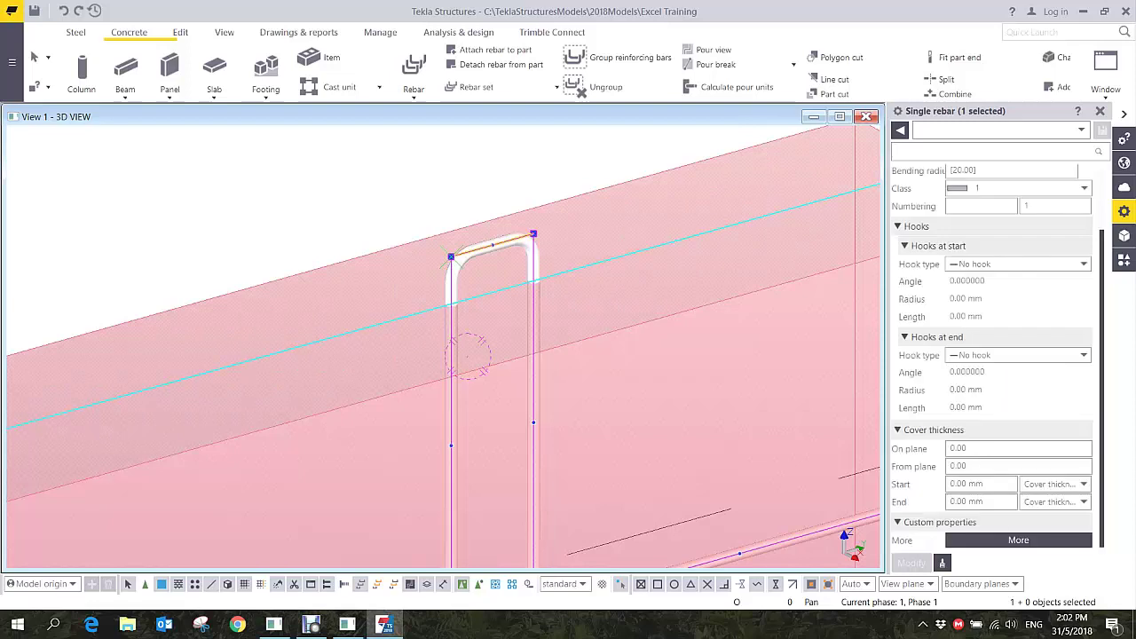
- Try offsetting the loop's top segment by 100 mm and by 280 mm, and undo both changes
drag(493, 244, 495, 153)
key(ctrl+z)
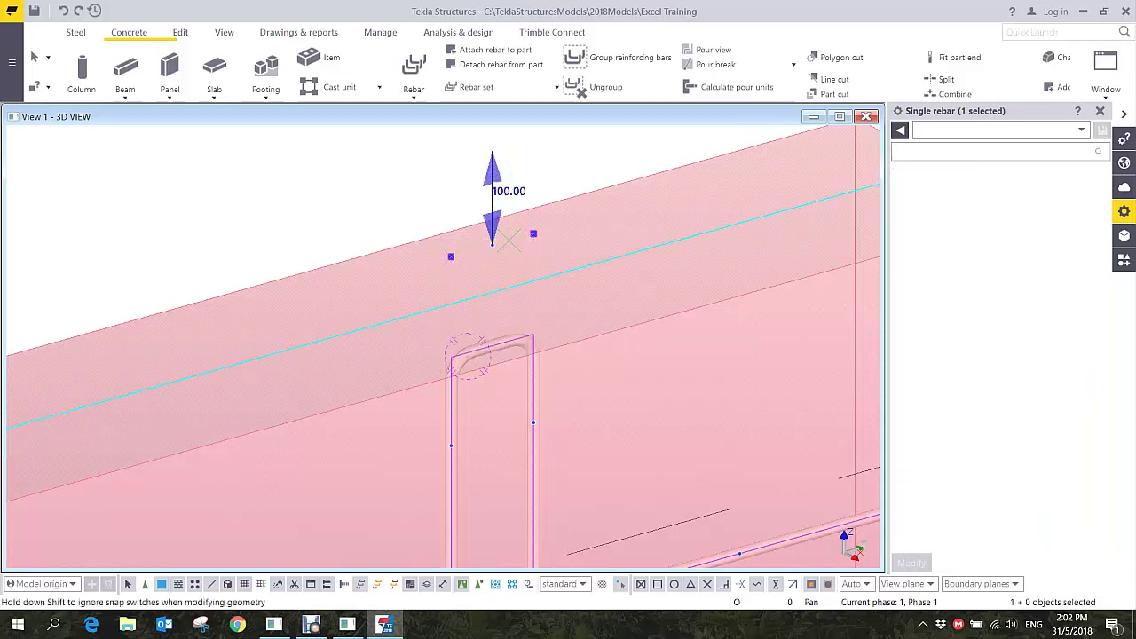
drag(508, 240, 509, 133)
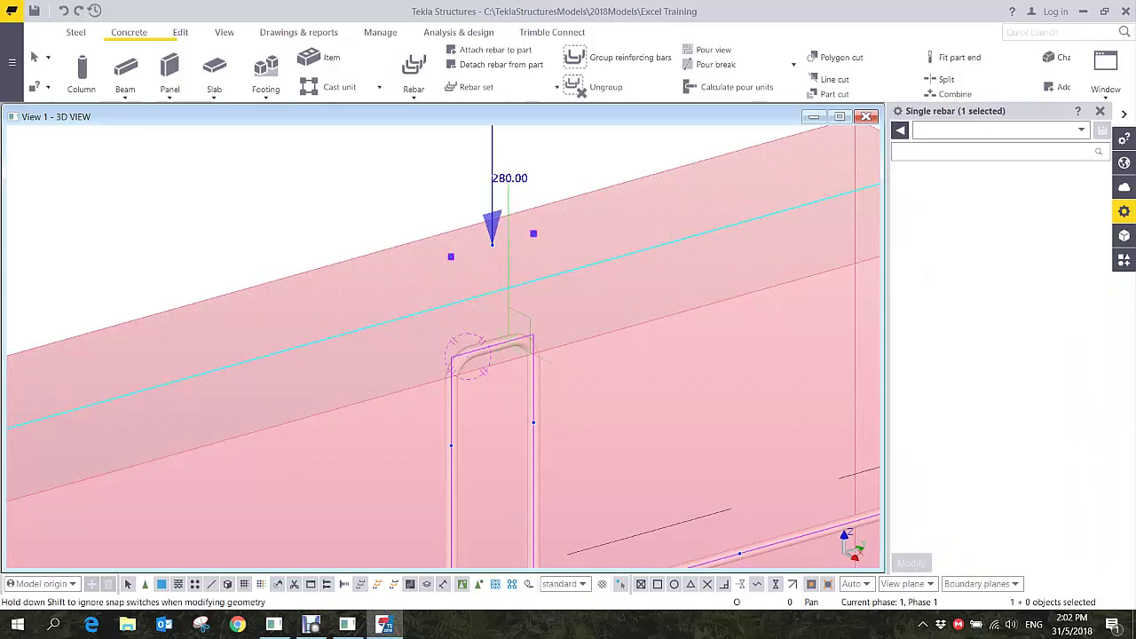
middle_drag(530, 331, 531, 288)
scroll(531, 287, down, 2)
key(ctrl+z)
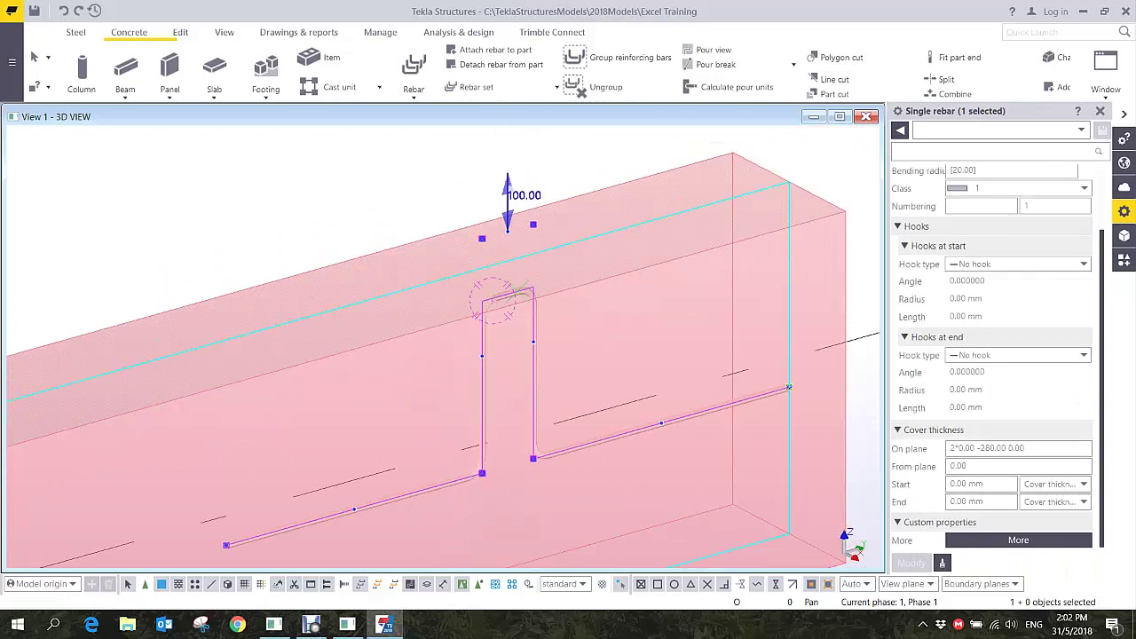
key(ctrl+z)
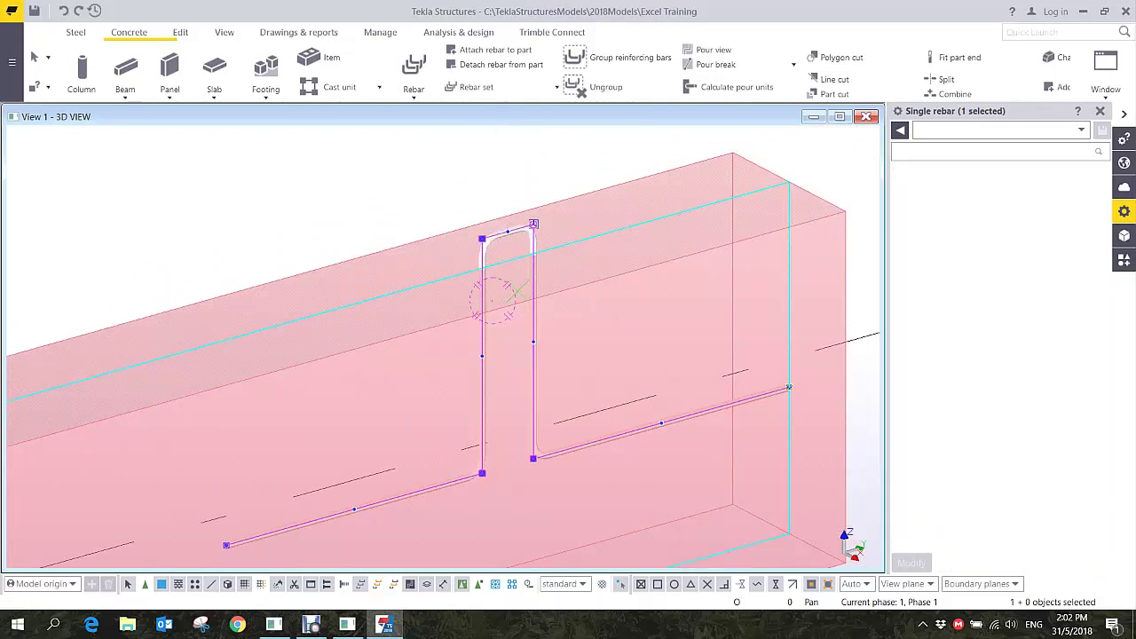
- Raise the top segment of the second lifting bar's loop with an 80 mm offset
click(533, 224)
drag(497, 234, 495, 281)
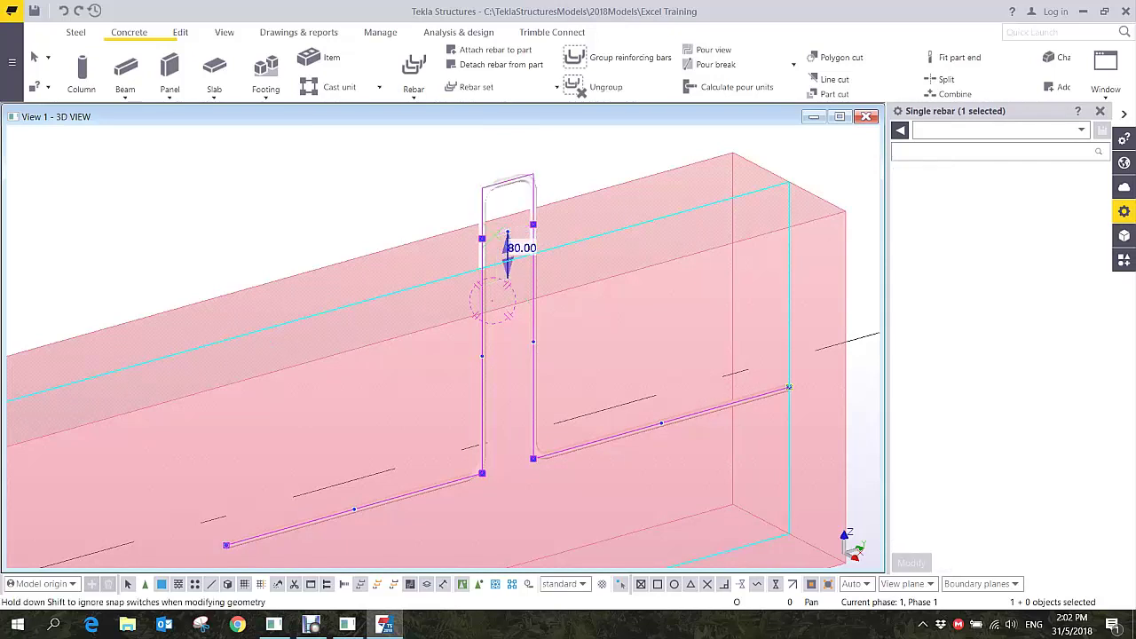
ctrl+middle_drag(515, 287, 651, 266)
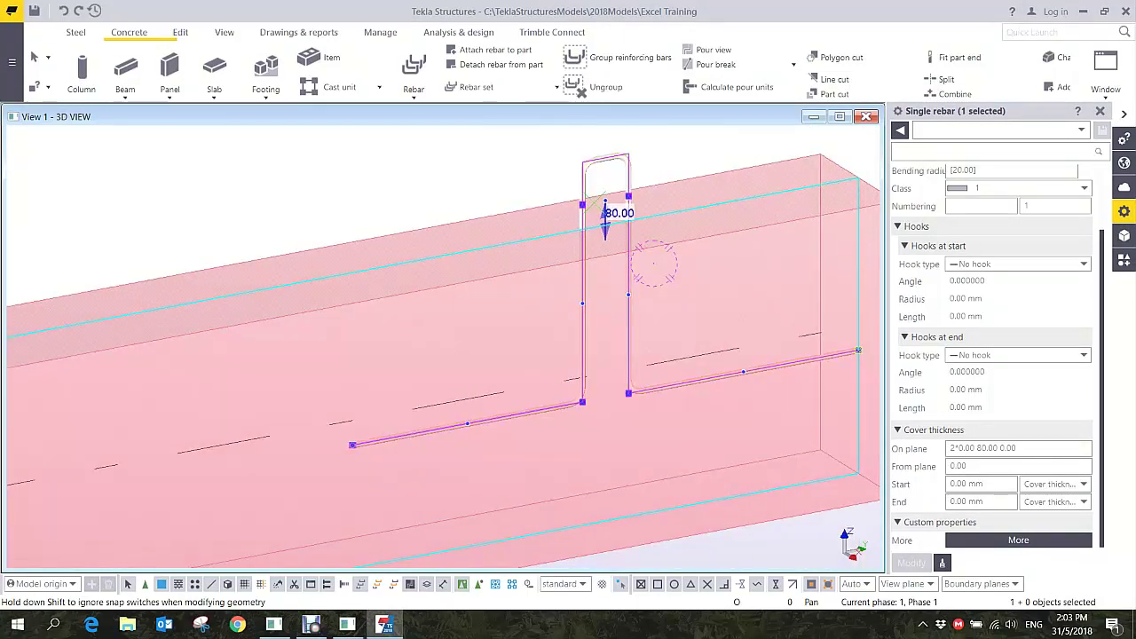
- Add a bend in each lower leg of the second lifting bar by pulling its midpoint upward, about 120 mm on the inner leg
drag(468, 423, 462, 365)
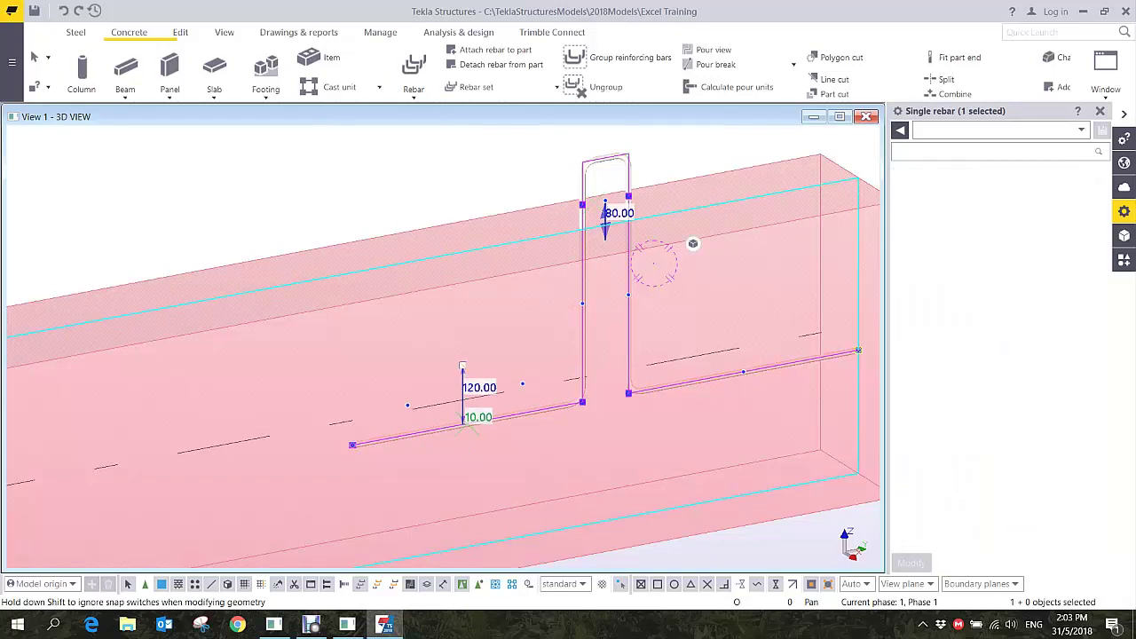
drag(469, 422, 463, 366)
middle_drag(744, 369, 620, 366)
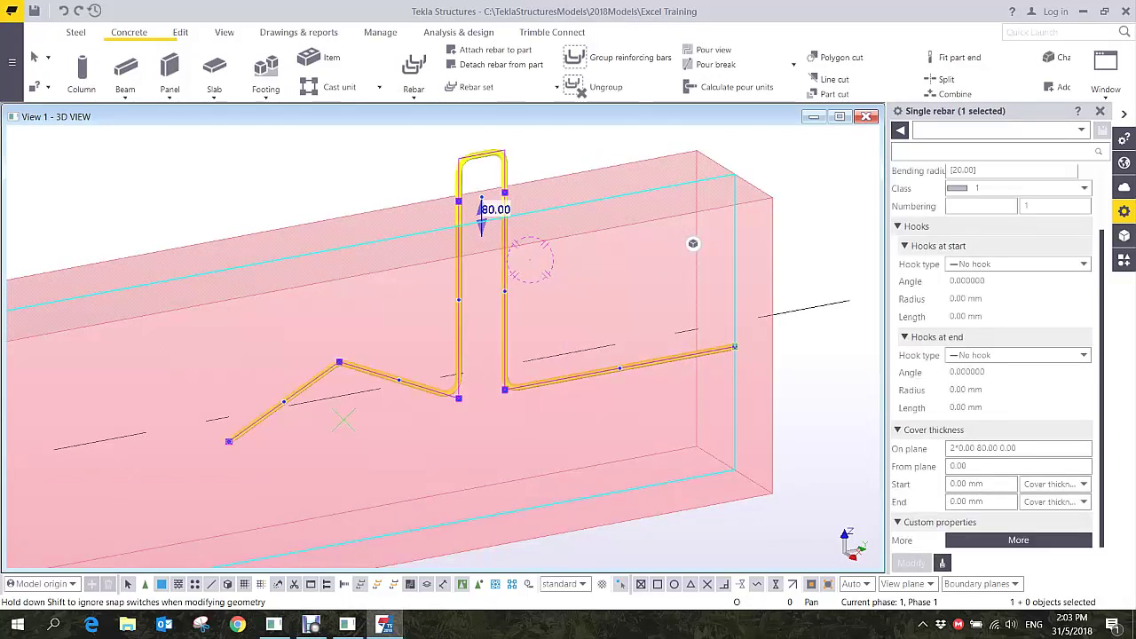
click(620, 365)
drag(620, 365, 622, 314)
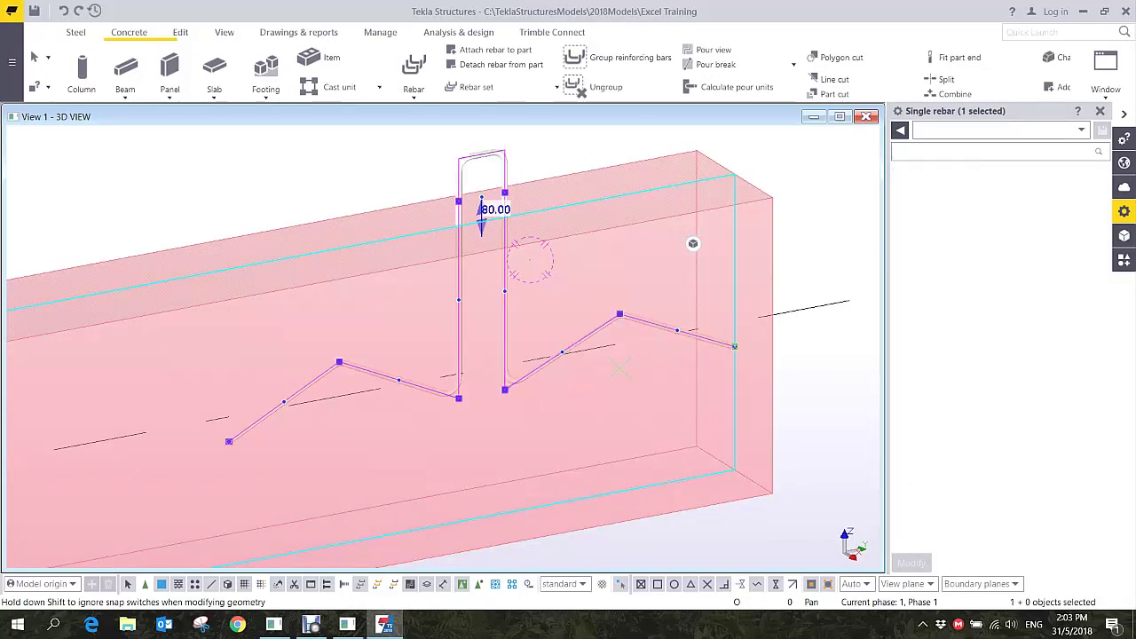
middle_drag(621, 314, 672, 279)
scroll(672, 332, down, 5)
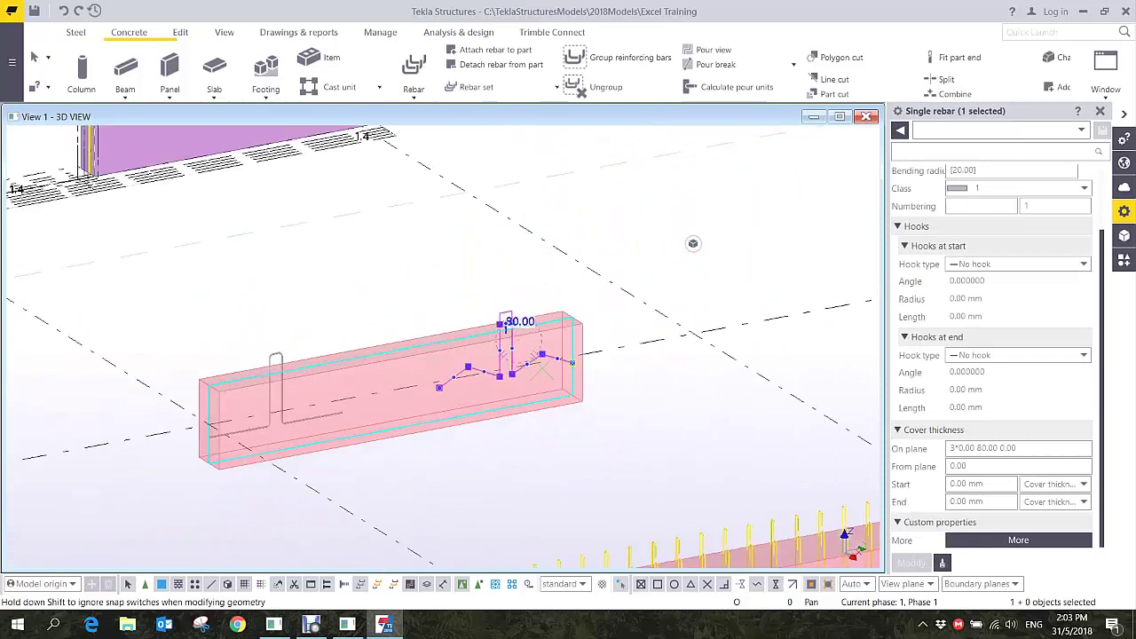
click(445, 269)
- Create a straight single bar along the beam's bottom, from the bottom-edge midpoint of one end face to that of the other
scroll(445, 269, up, 3)
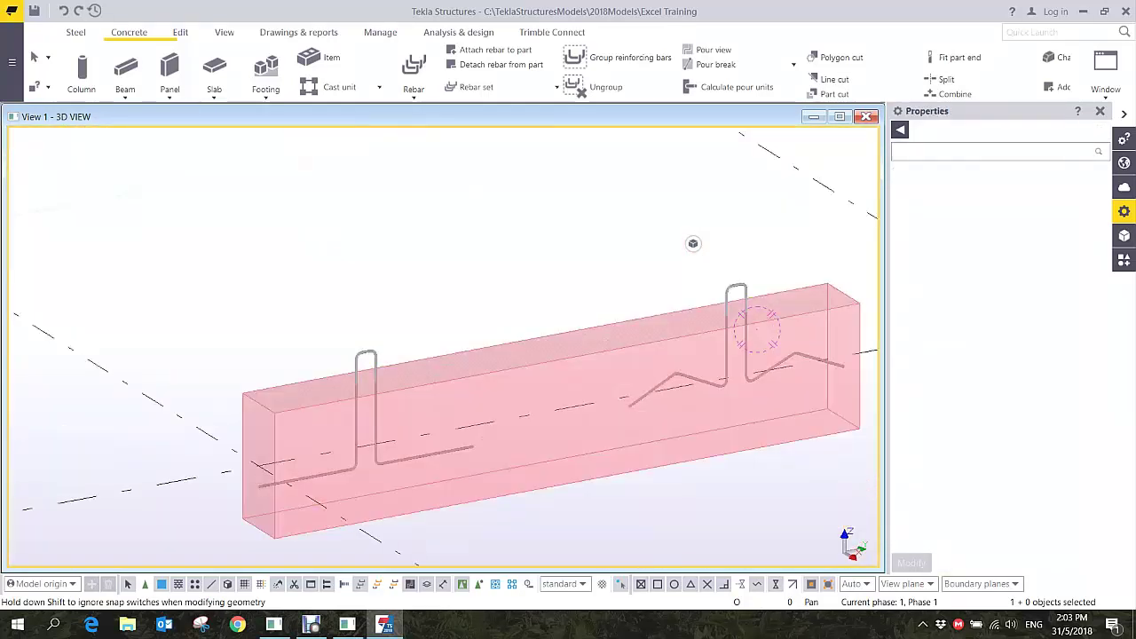
ctrl+middle_drag(486, 408, 568, 425)
scroll(351, 133, down, 3)
scroll(377, 376, up, 3)
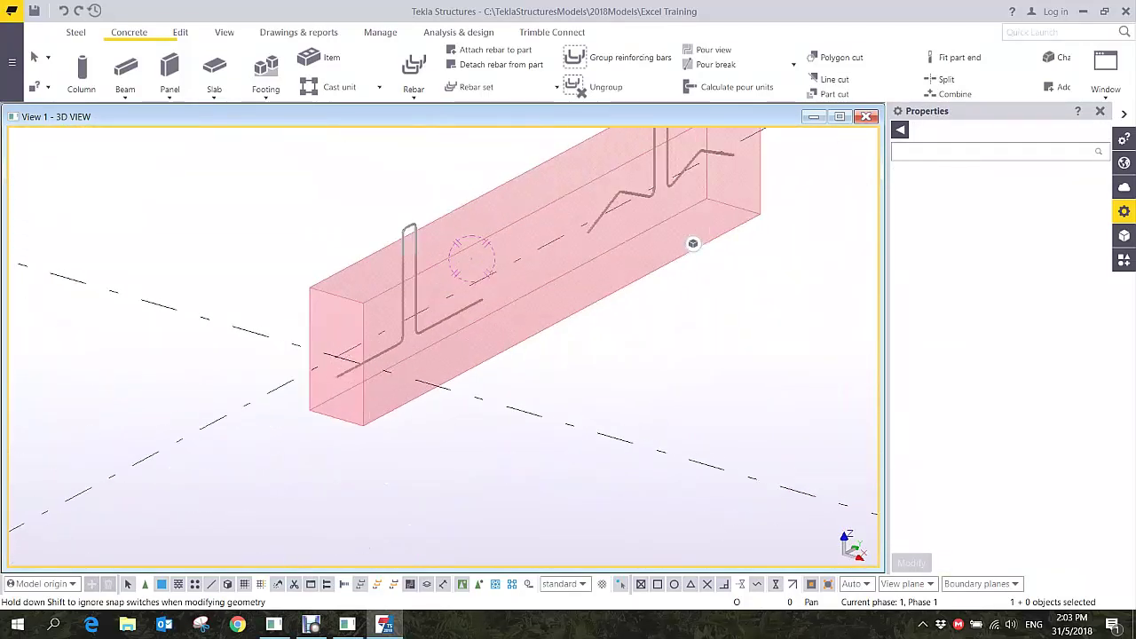
ctrl+middle_drag(413, 361, 377, 357)
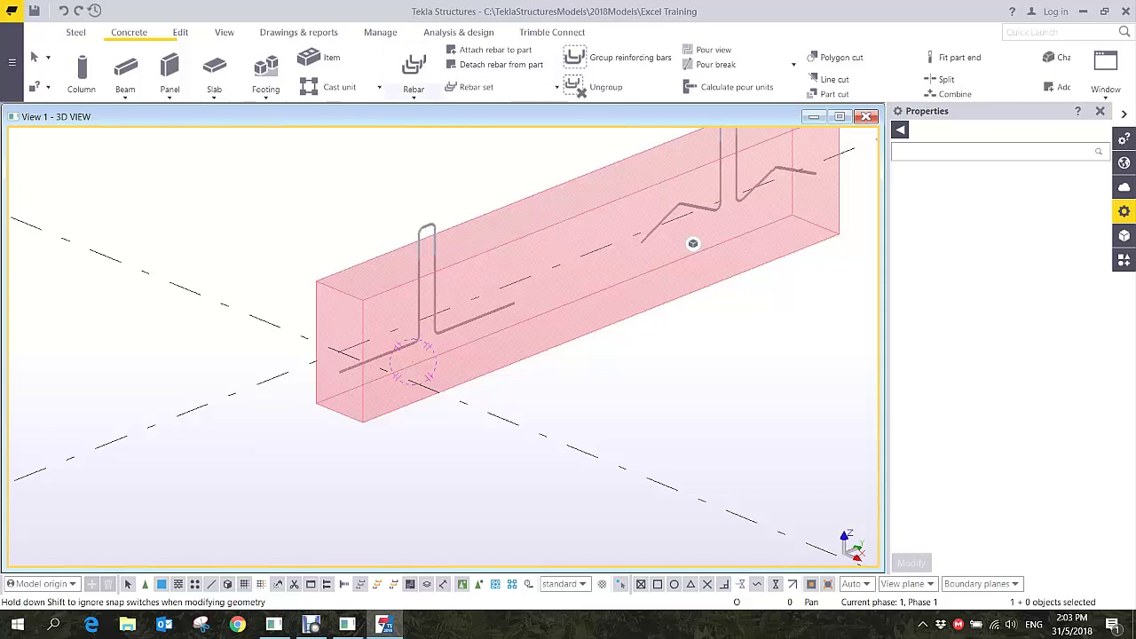
click(414, 89)
click(418, 147)
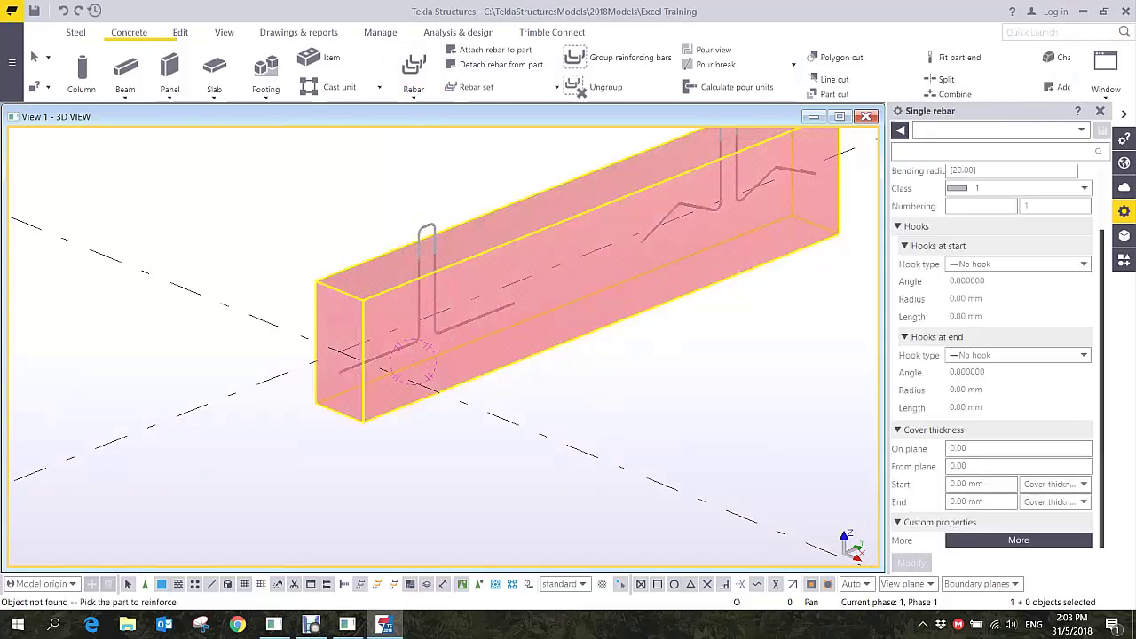
click(339, 413)
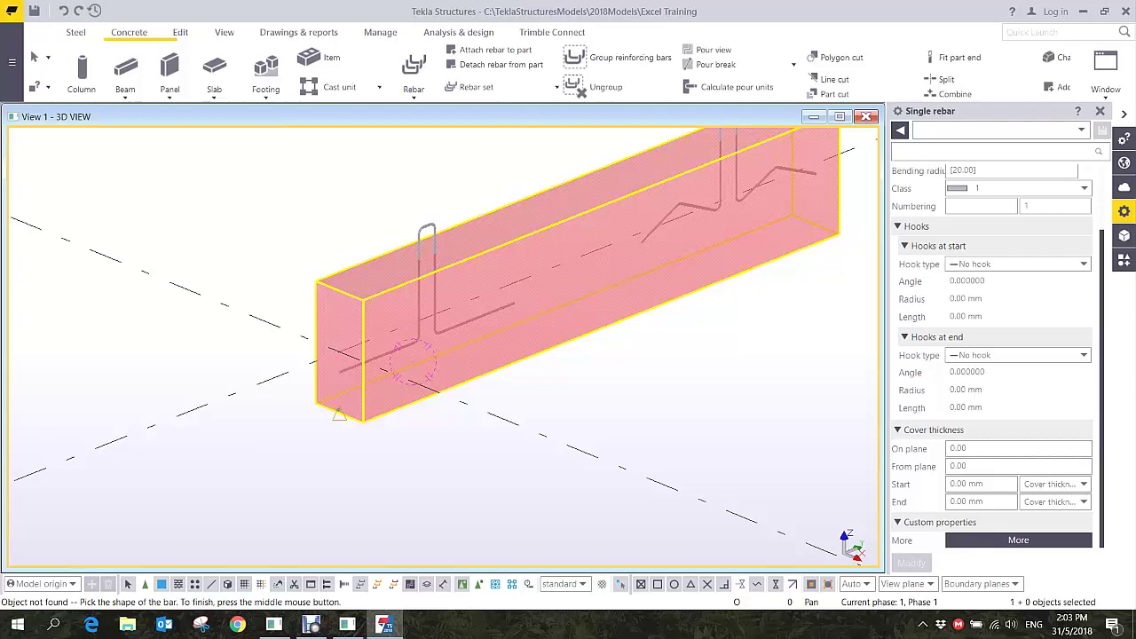
click(339, 413)
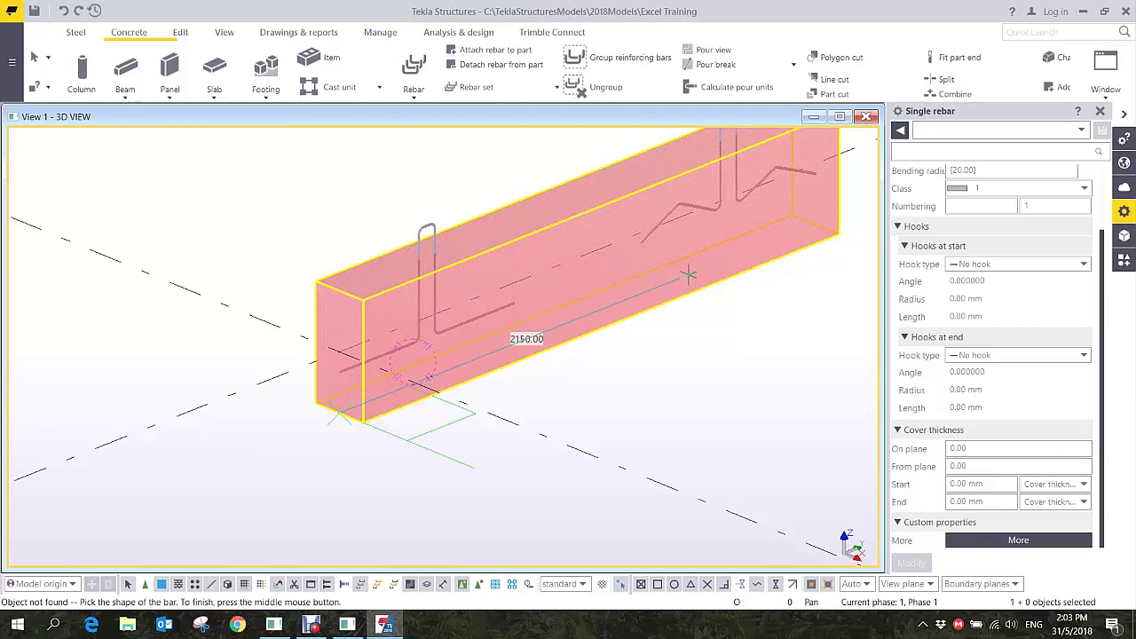
click(816, 224)
middle_click(616, 211)
right_click(553, 169)
click(570, 178)
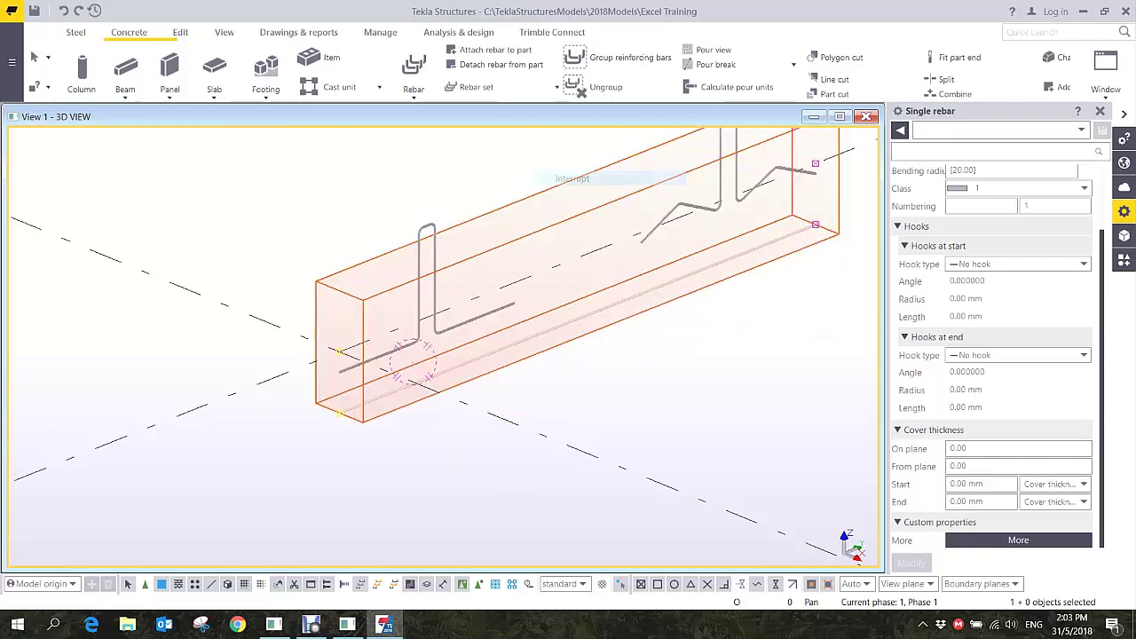
- In plan view, split the straight bottom bar with a cutting line running straight across the beam's width
scroll(574, 300, up, 1)
scroll(579, 306, up, 2)
click(589, 322)
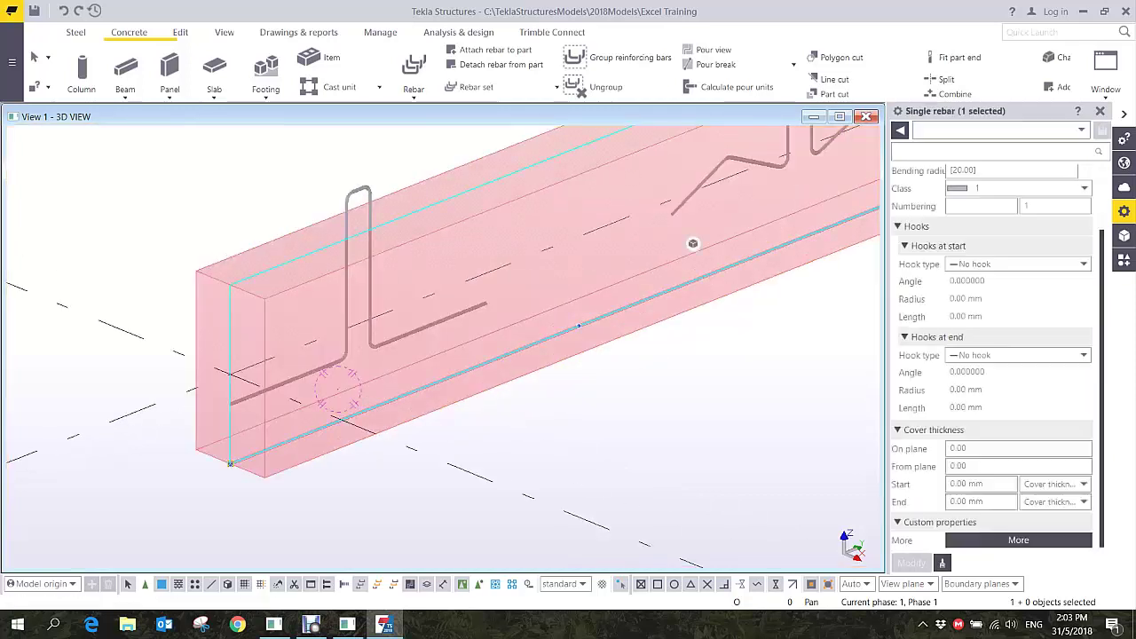
click(628, 376)
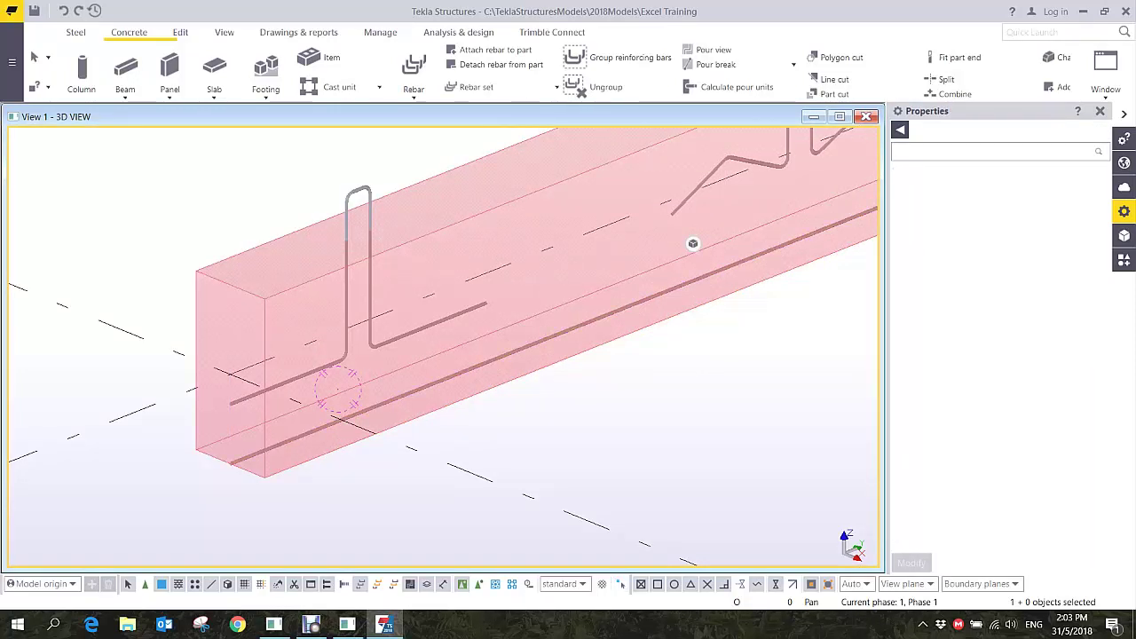
key(ctrl+p)
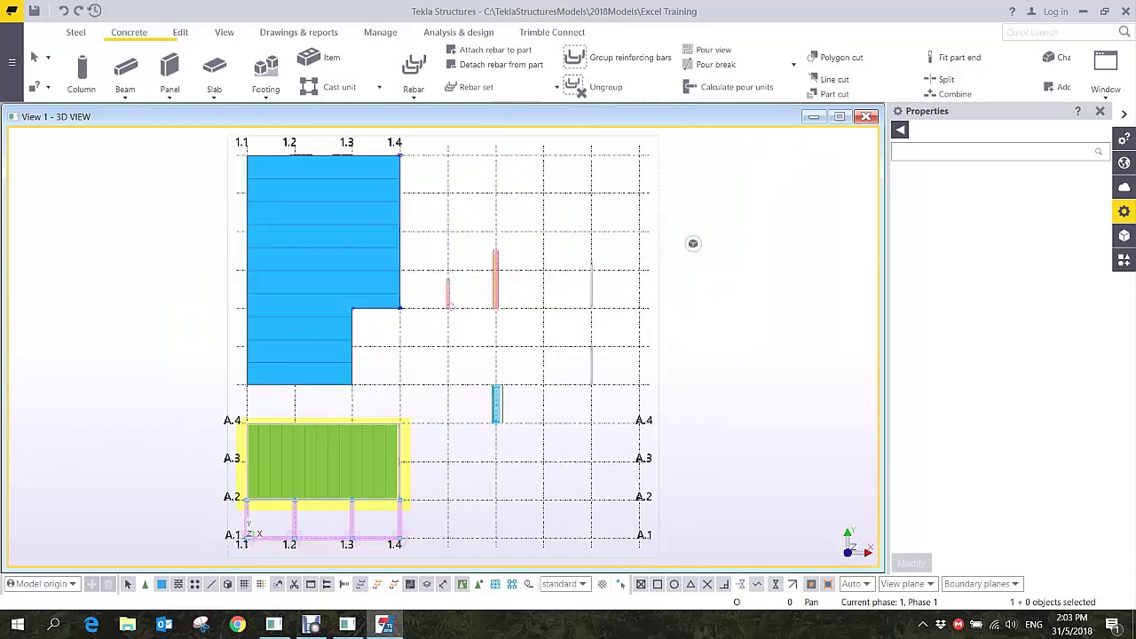
scroll(694, 243, up, 10)
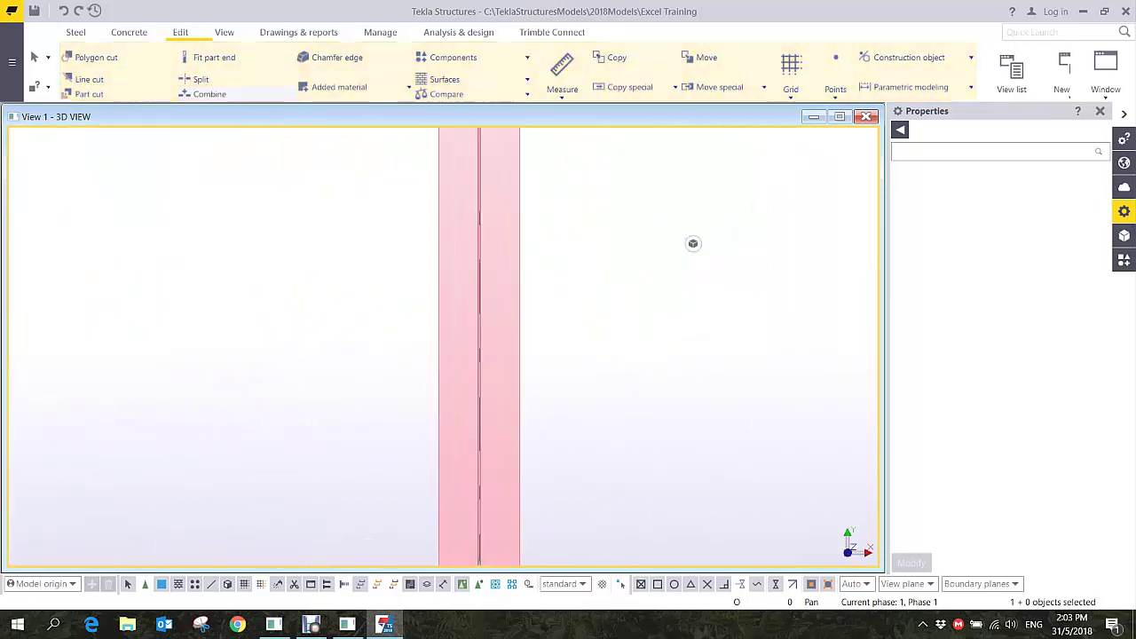
scroll(484, 347, up, 2)
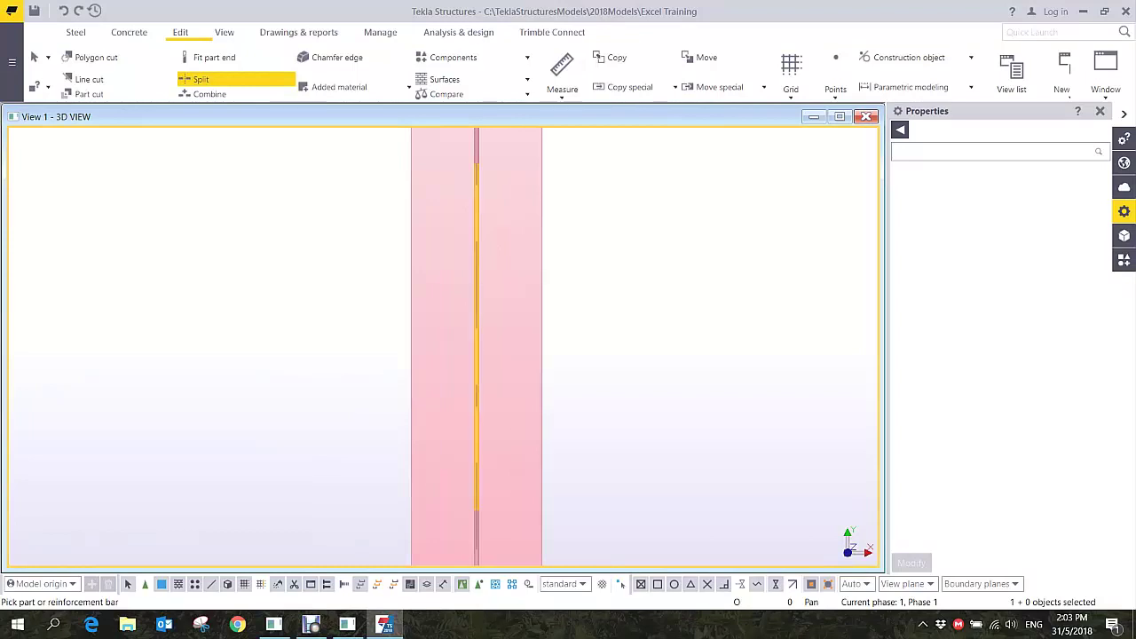
click(411, 306)
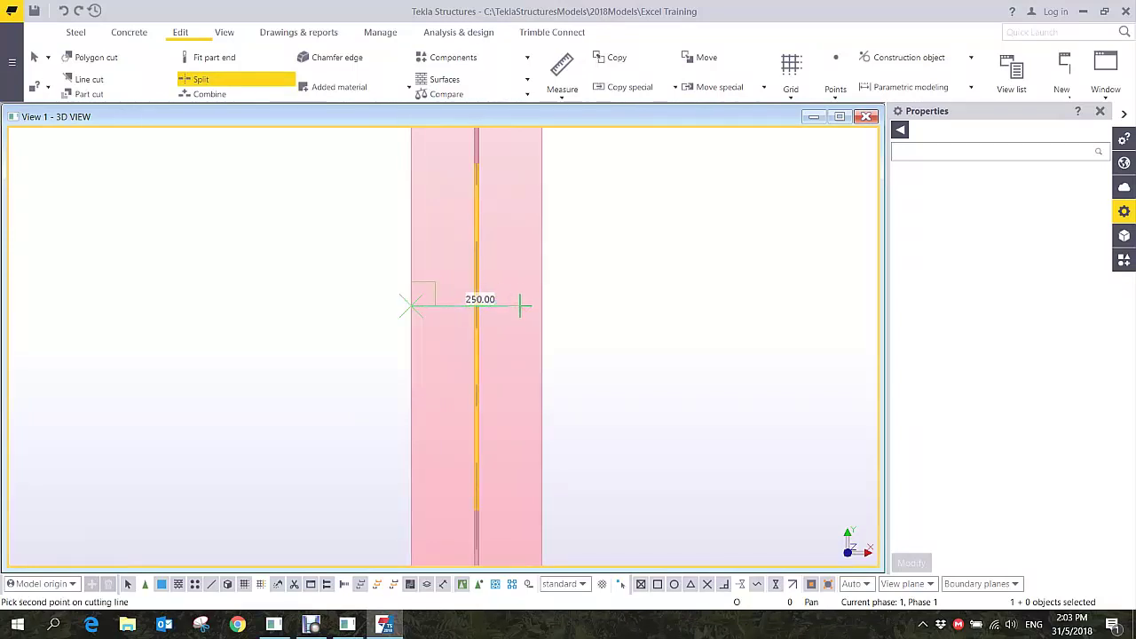
click(541, 306)
right_click(514, 250)
click(552, 260)
- Examine the two halves of the split bottom bar and the point where they meet
ctrl+middle_drag(552, 260, 426, 169)
scroll(500, 397, up, 2)
click(486, 423)
middle_drag(494, 421, 543, 314)
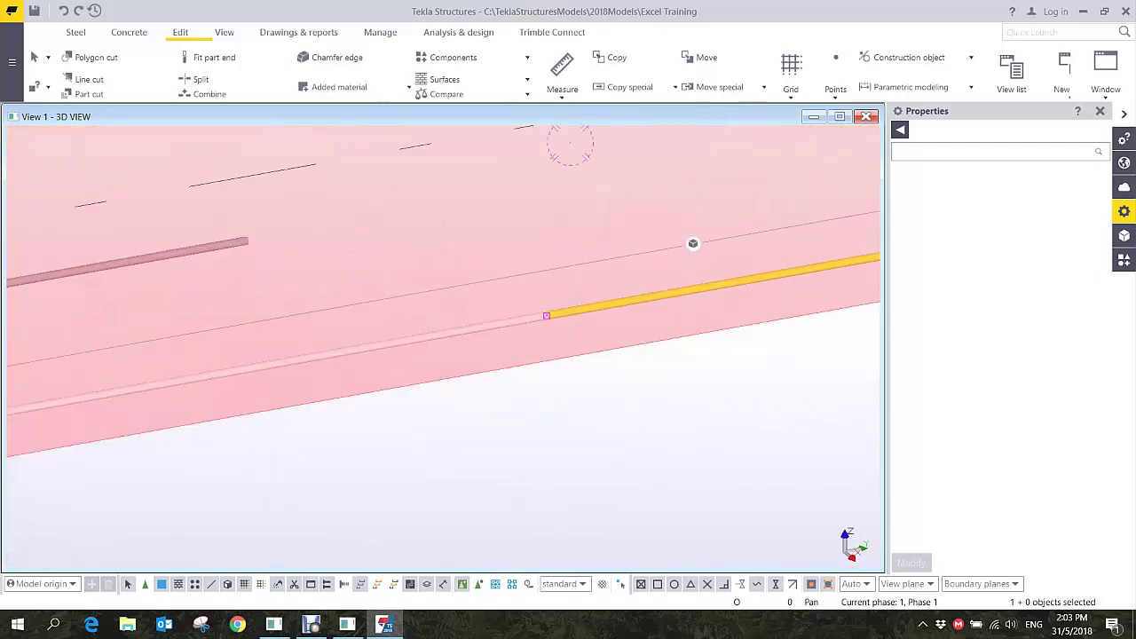
scroll(543, 312, up, 1)
scroll(693, 243, down, 5)
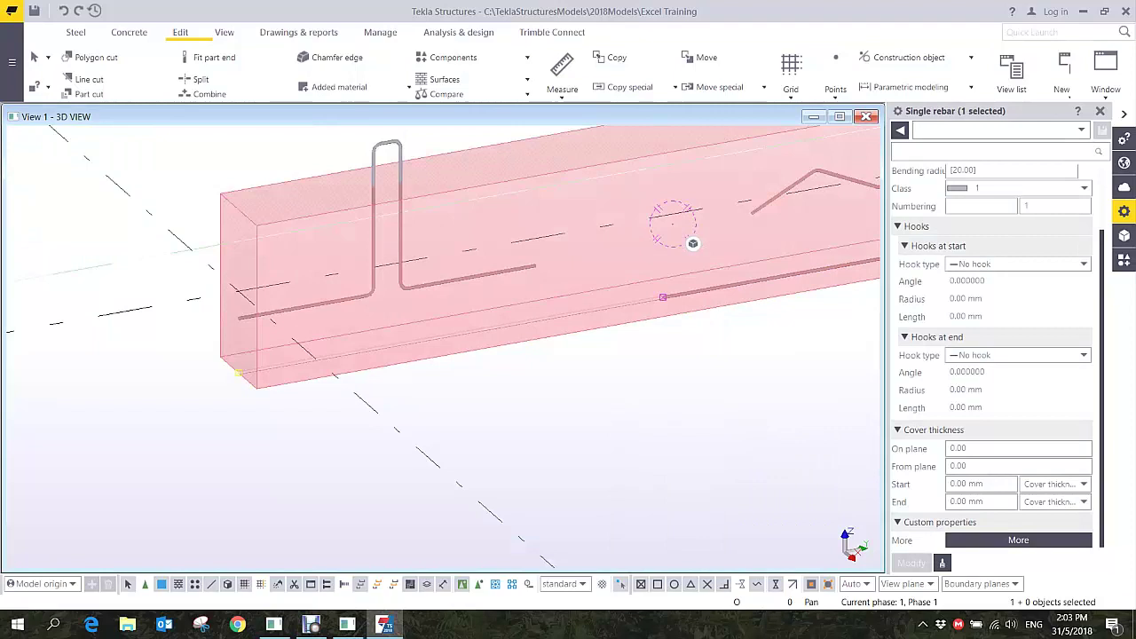
scroll(693, 243, up, 5)
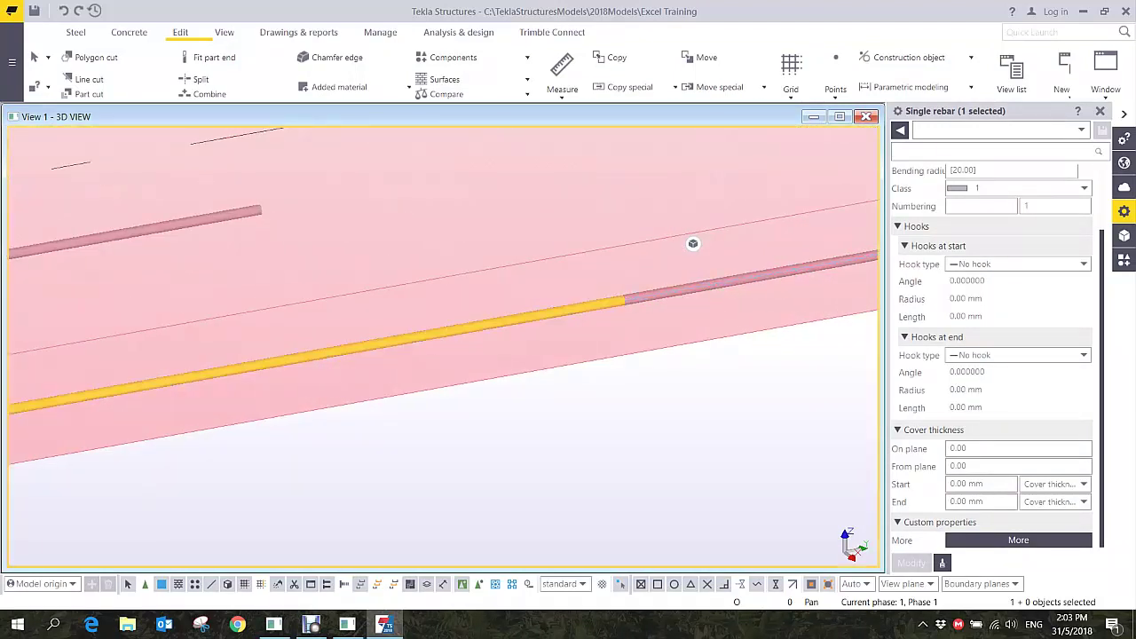
scroll(692, 243, down, 2)
scroll(692, 243, down, 5)
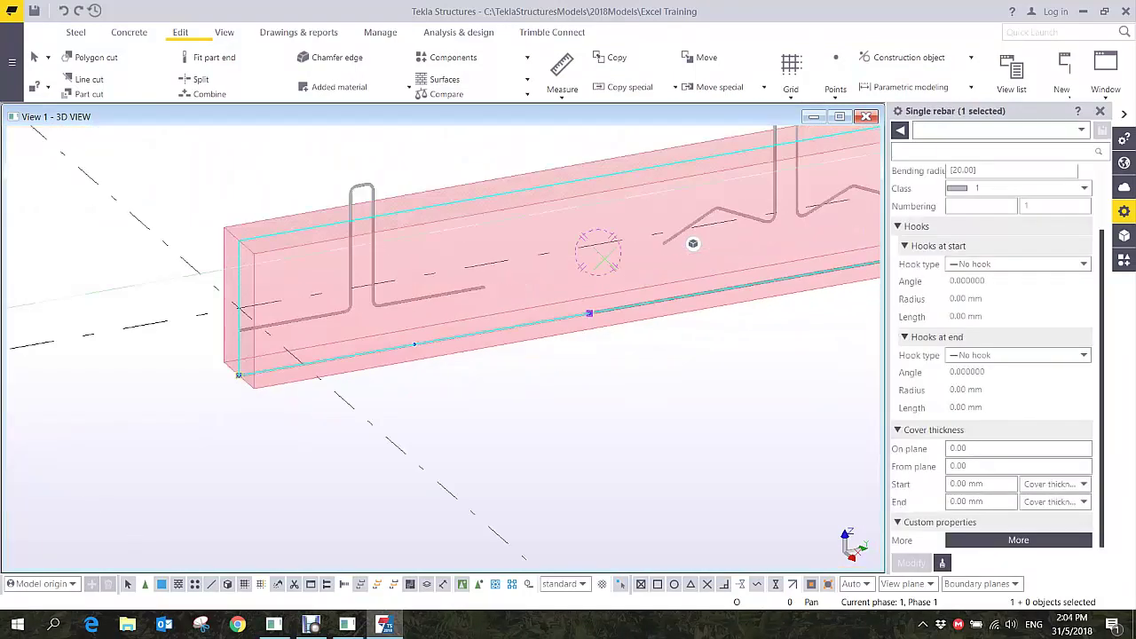
scroll(692, 243, up, 3)
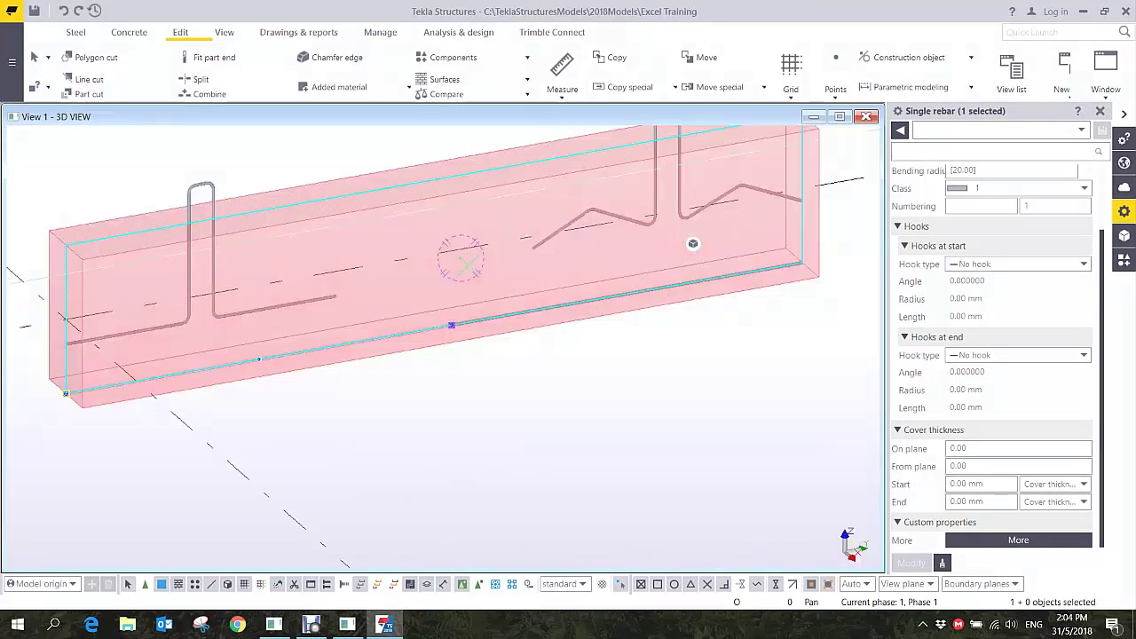
scroll(692, 243, up, 2)
scroll(693, 243, up, 2)
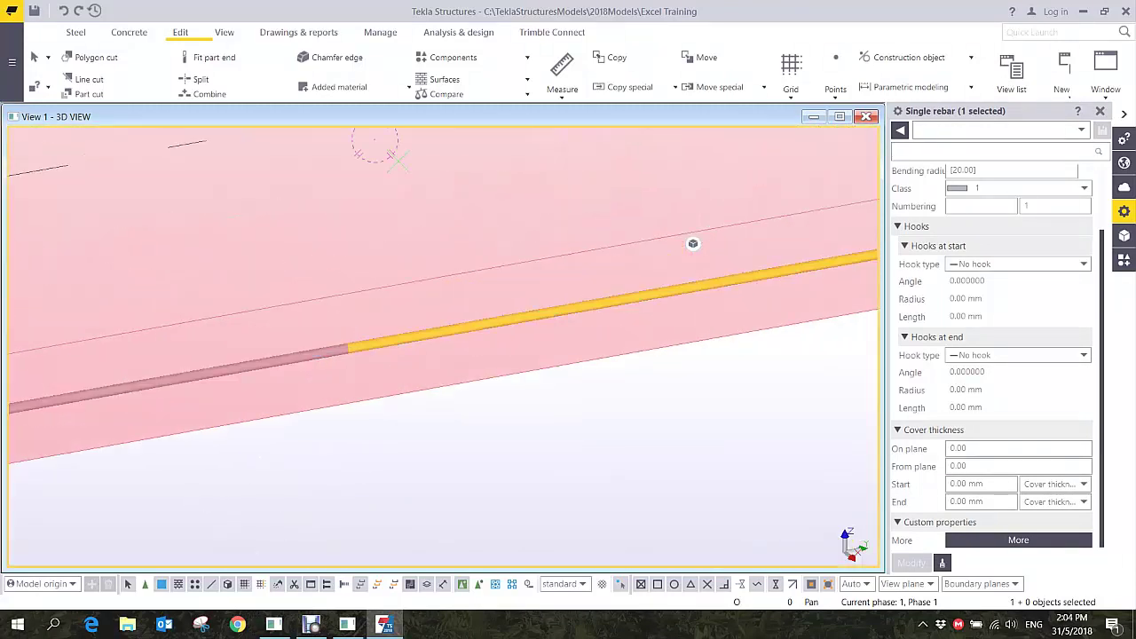
scroll(692, 243, down, 2)
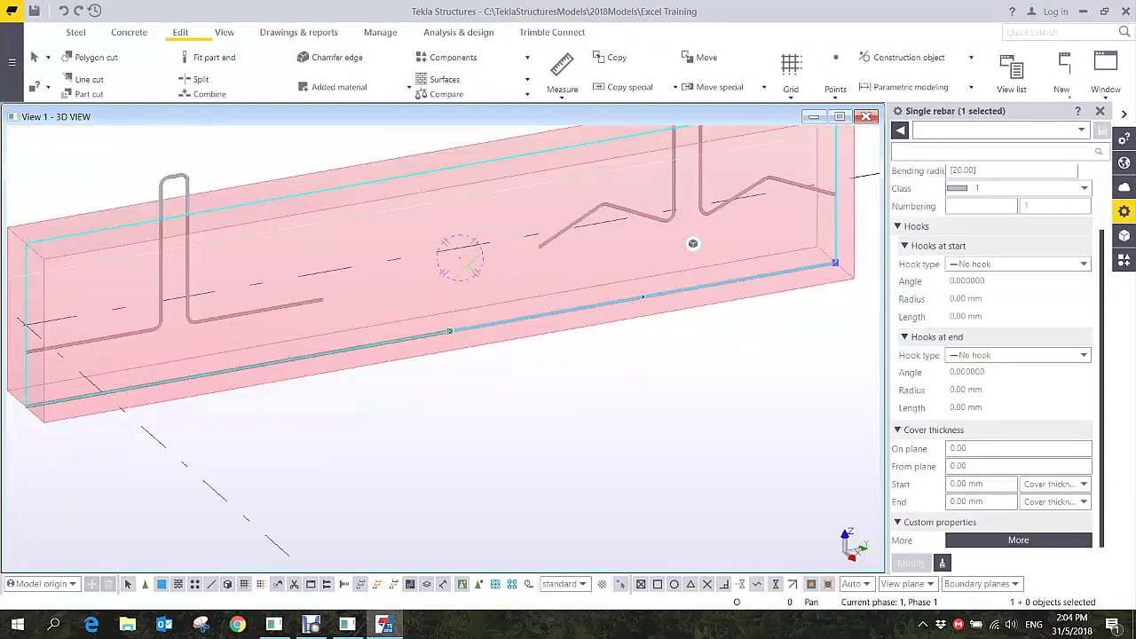
scroll(692, 243, up, 1)
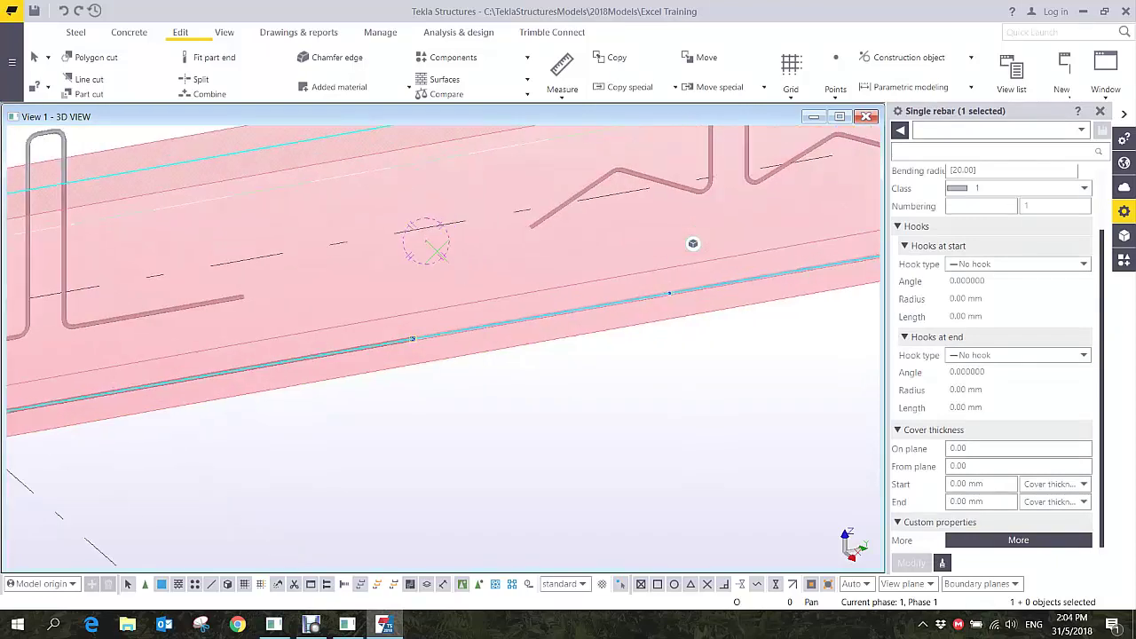
- Add two bend points to the far half of the split bar near the splice, pulling the one nearest the splice above the bar line
drag(670, 293, 574, 310)
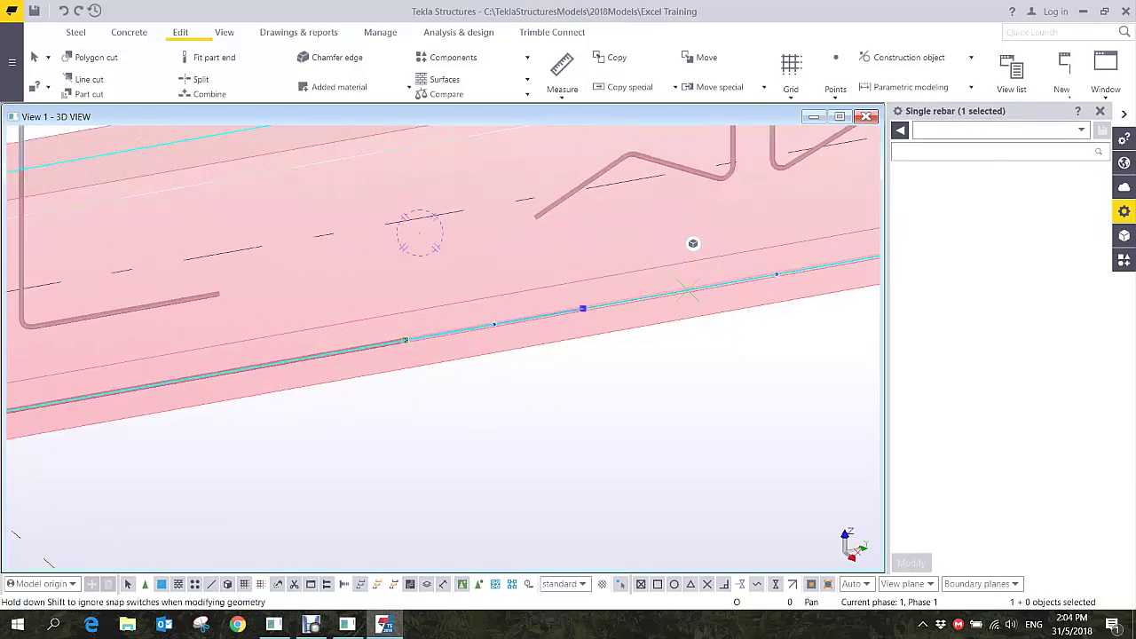
scroll(692, 243, up, 1)
drag(498, 324, 499, 297)
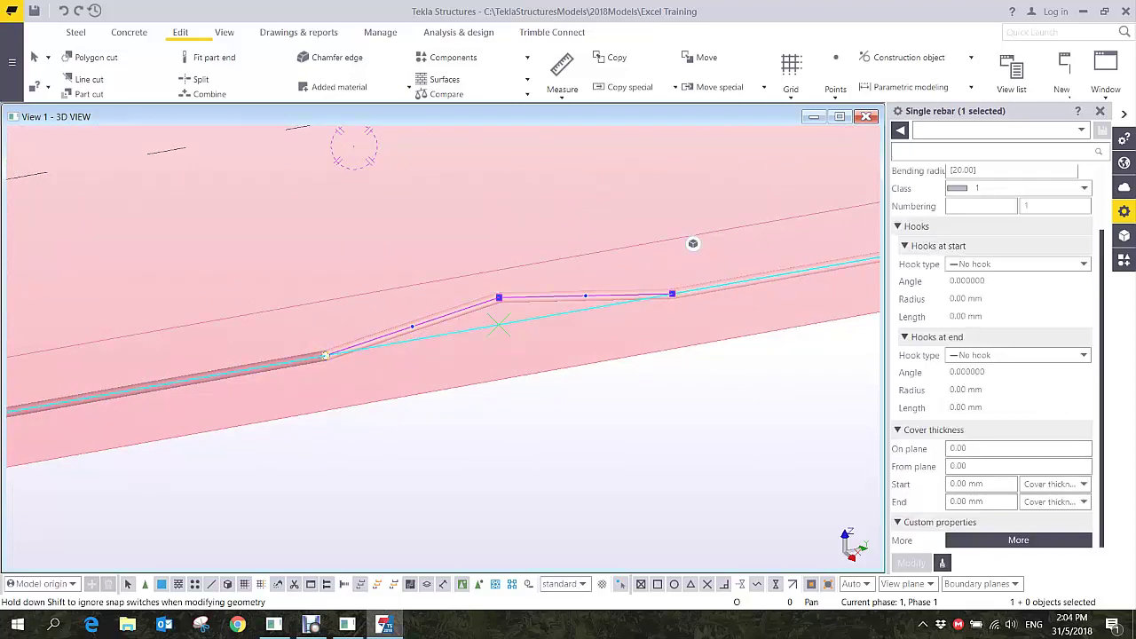
drag(325, 356, 324, 356)
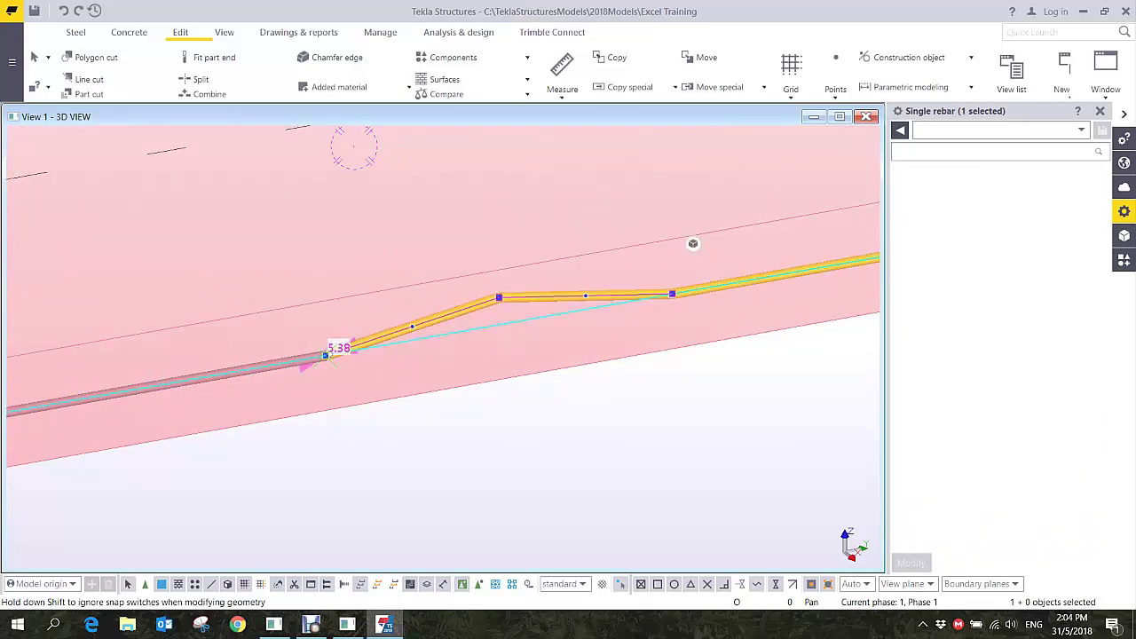
click(325, 356)
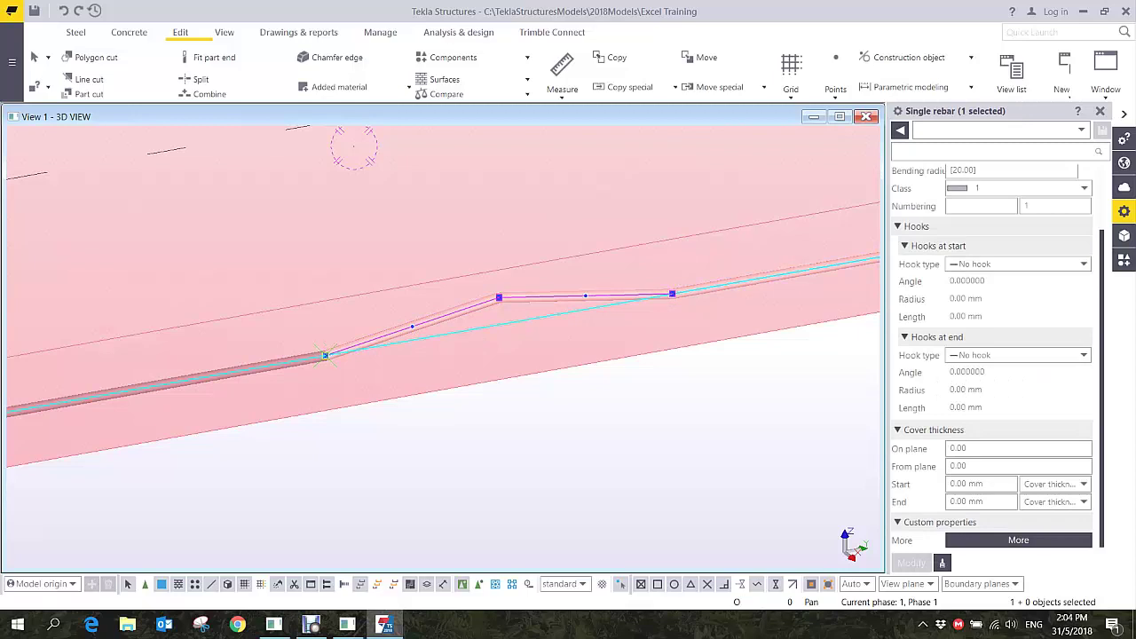
- Align both bend points with the bar line, about 140 mm from the splice and about 90 mm farther along
drag(499, 297, 433, 337)
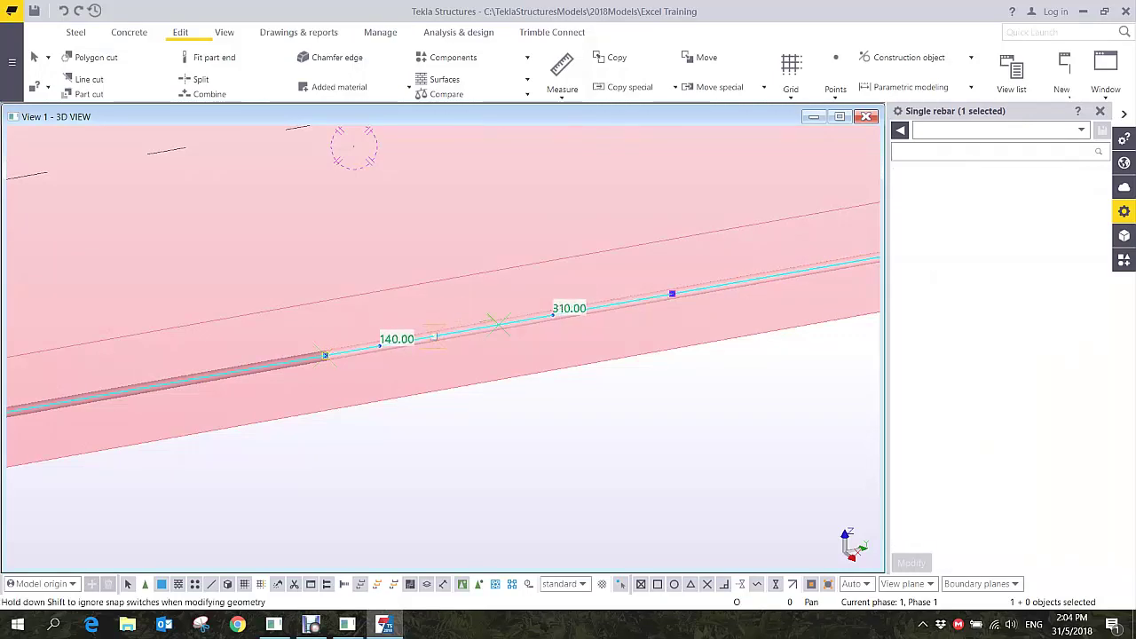
drag(672, 294, 503, 324)
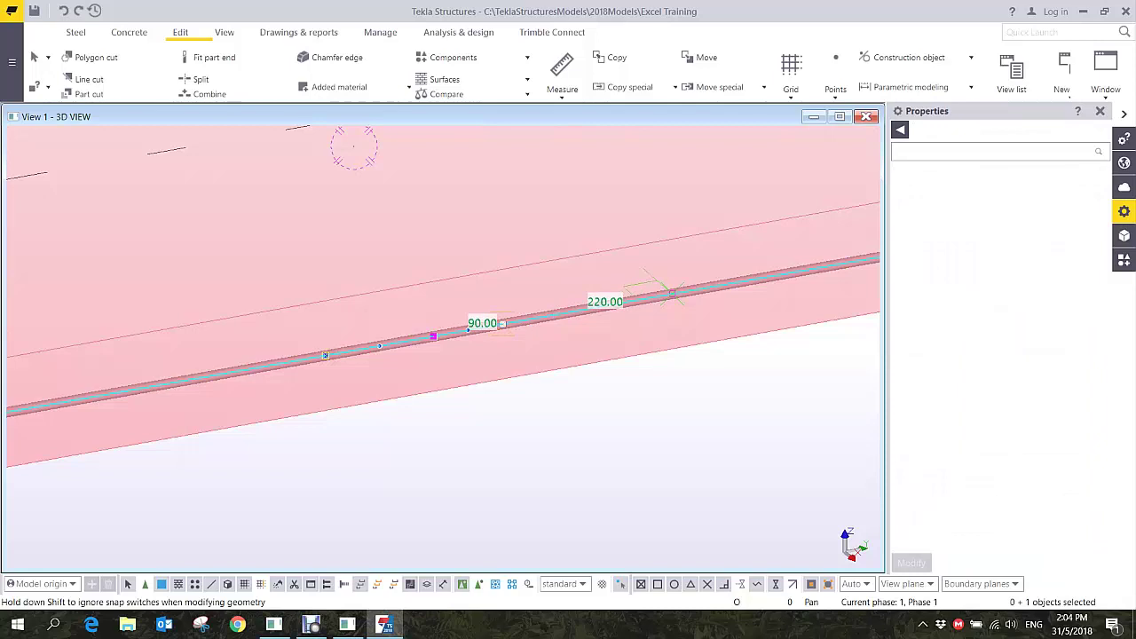
middle_drag(503, 324, 634, 277)
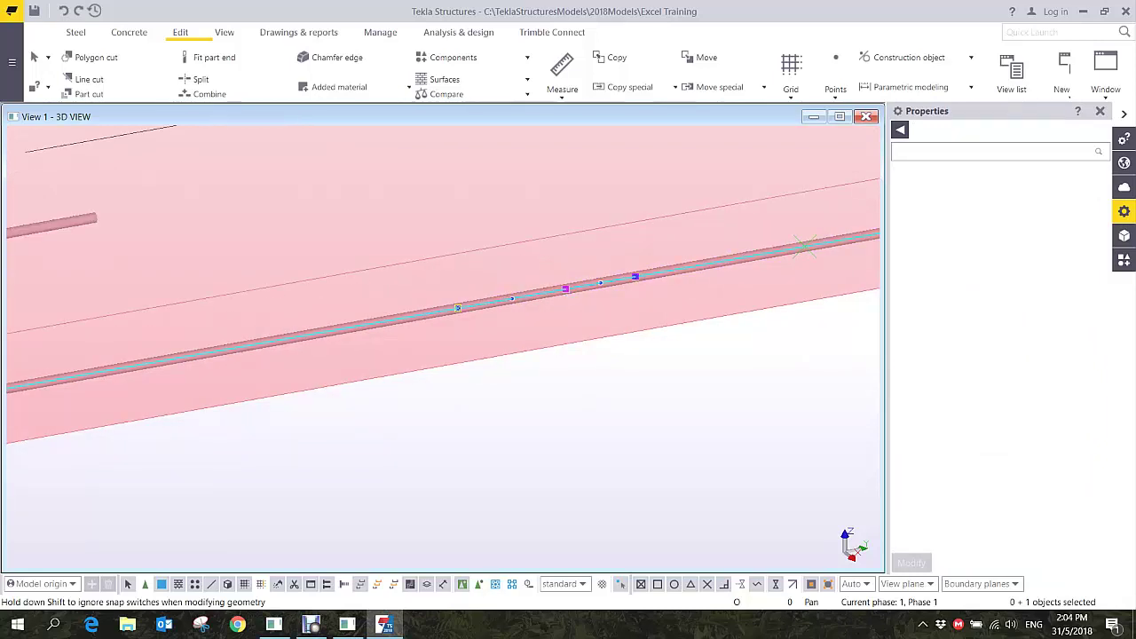
click(568, 417)
- Select the far bar half's start point and first bend point, and open a linear move for them
click(804, 246)
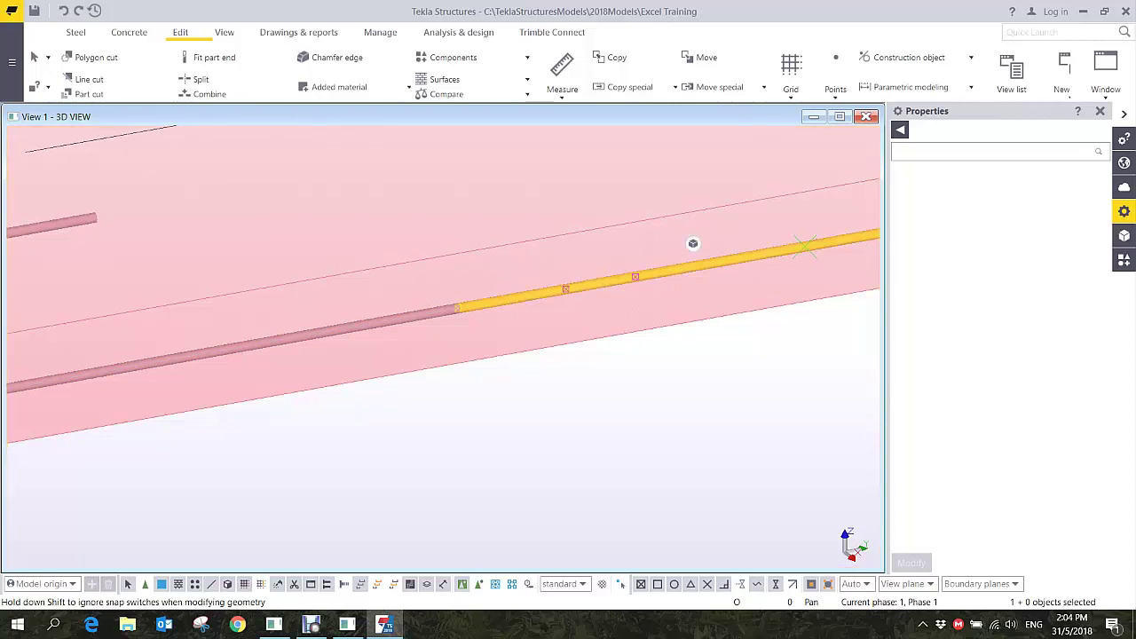
alt+drag(428, 253, 609, 364)
right_click(560, 240)
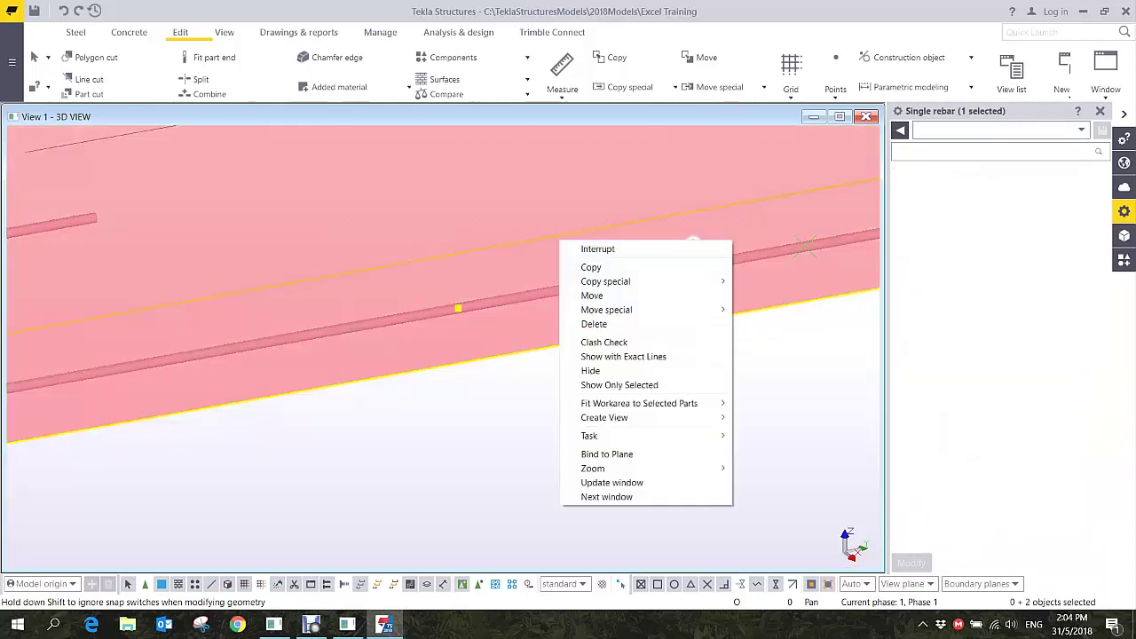
mouse_move(622, 309)
click(757, 310)
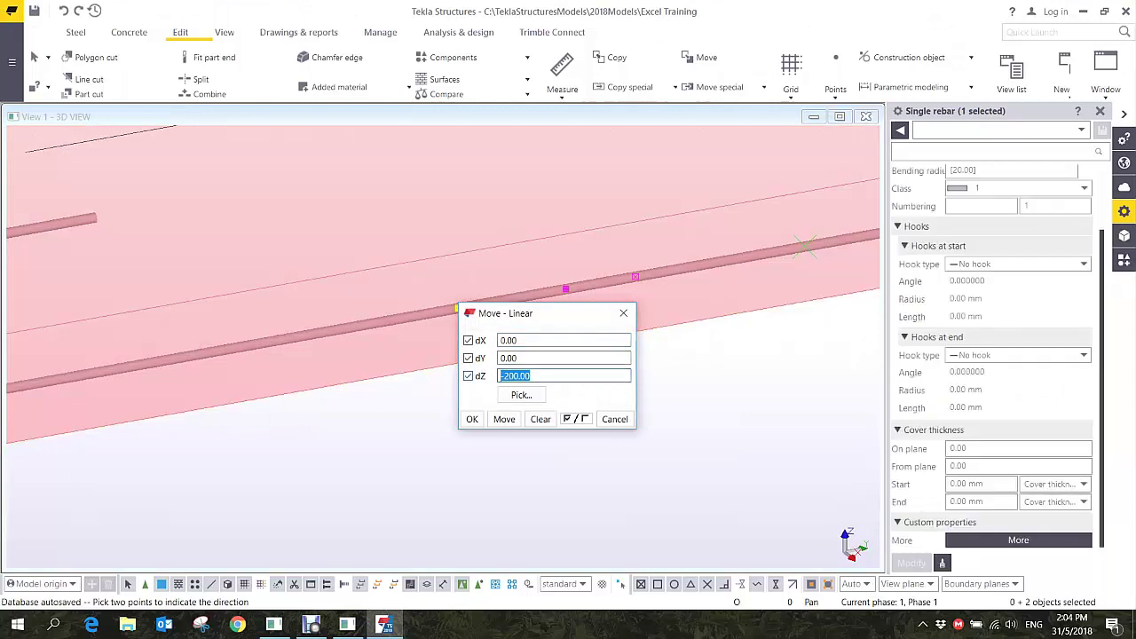
- Move the two selected points of the single rebar linearly by 20 mm in dZ
text(2)
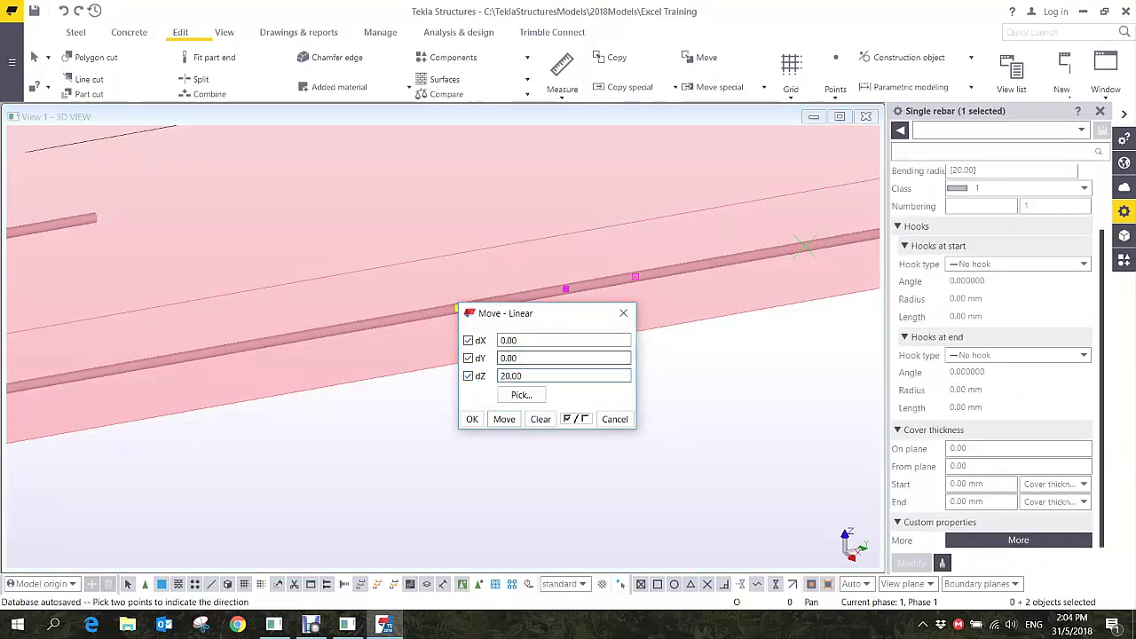
click(504, 419)
click(623, 313)
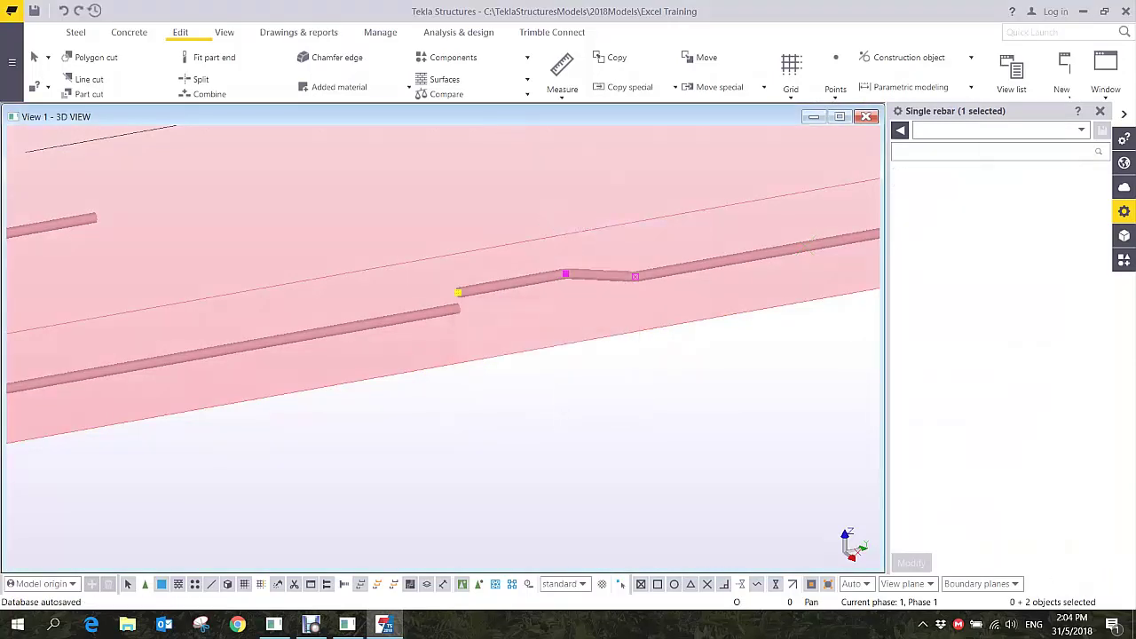
- Move the raised end point of the cranked rebar along the beam so that it laps over the adjacent bar
right_click(457, 295)
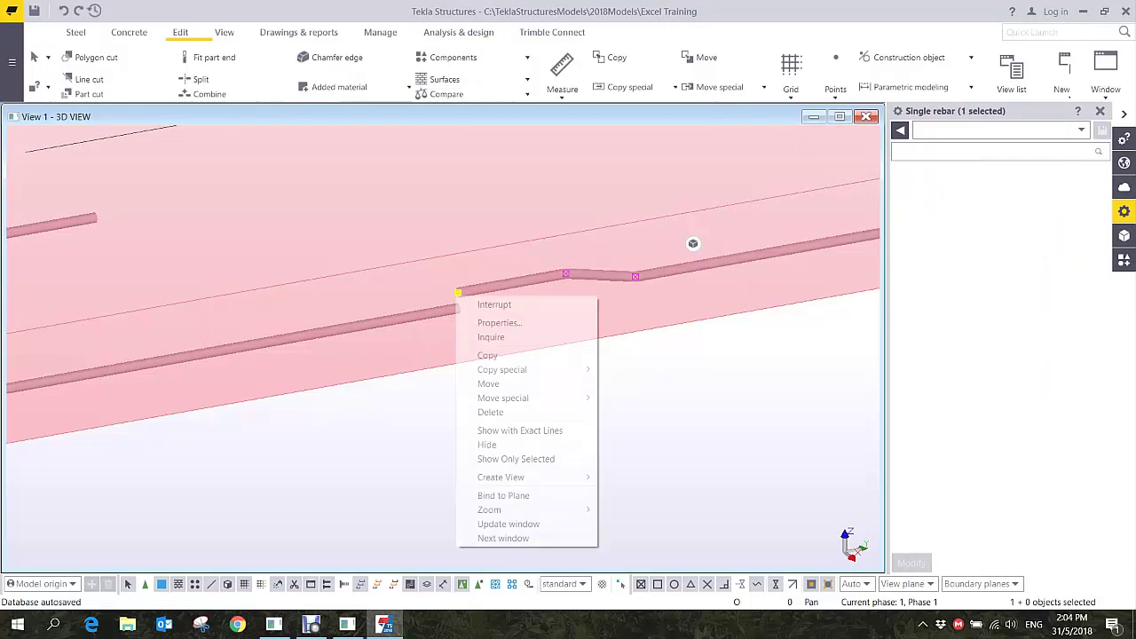
click(488, 383)
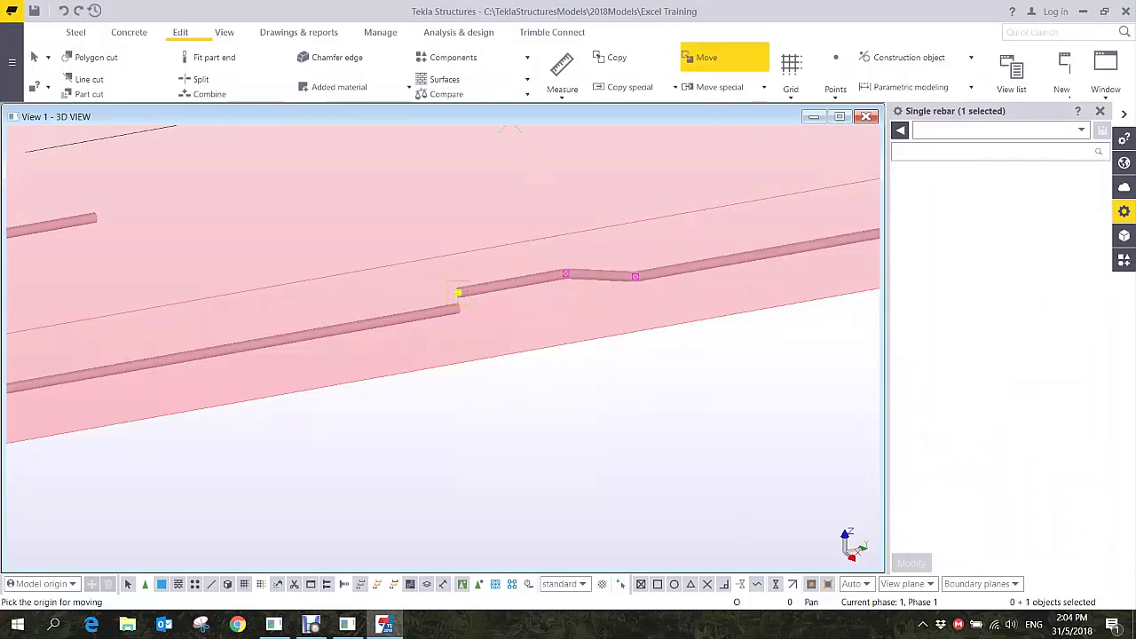
click(458, 293)
click(211, 336)
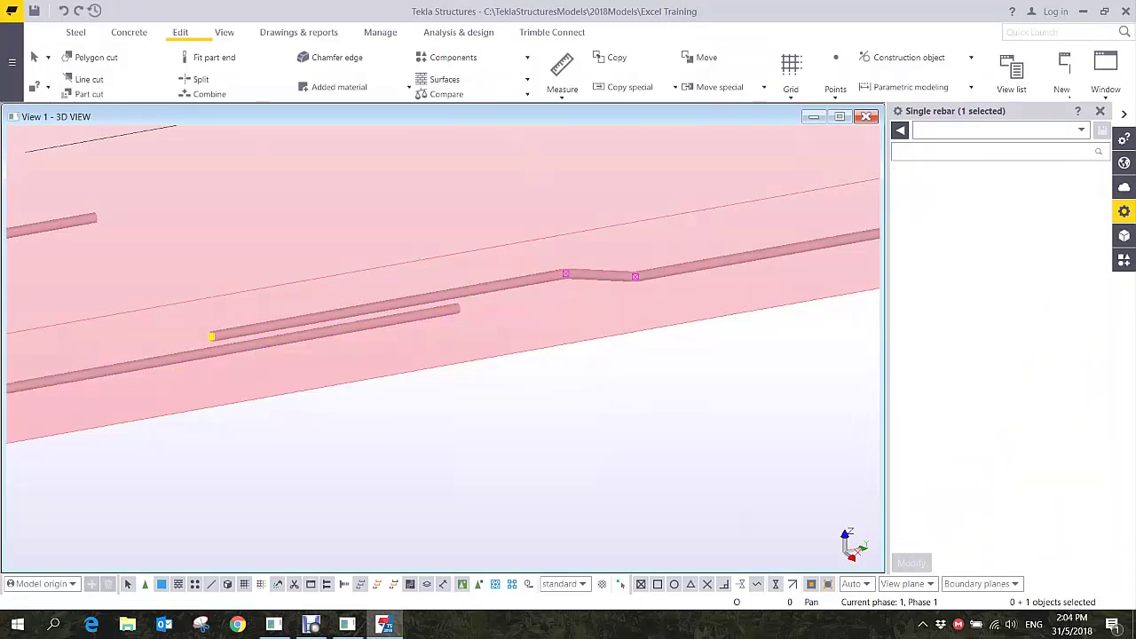
ctrl+middle_drag(474, 347, 408, 386)
middle_drag(373, 542, 634, 302)
scroll(629, 222, up, 3)
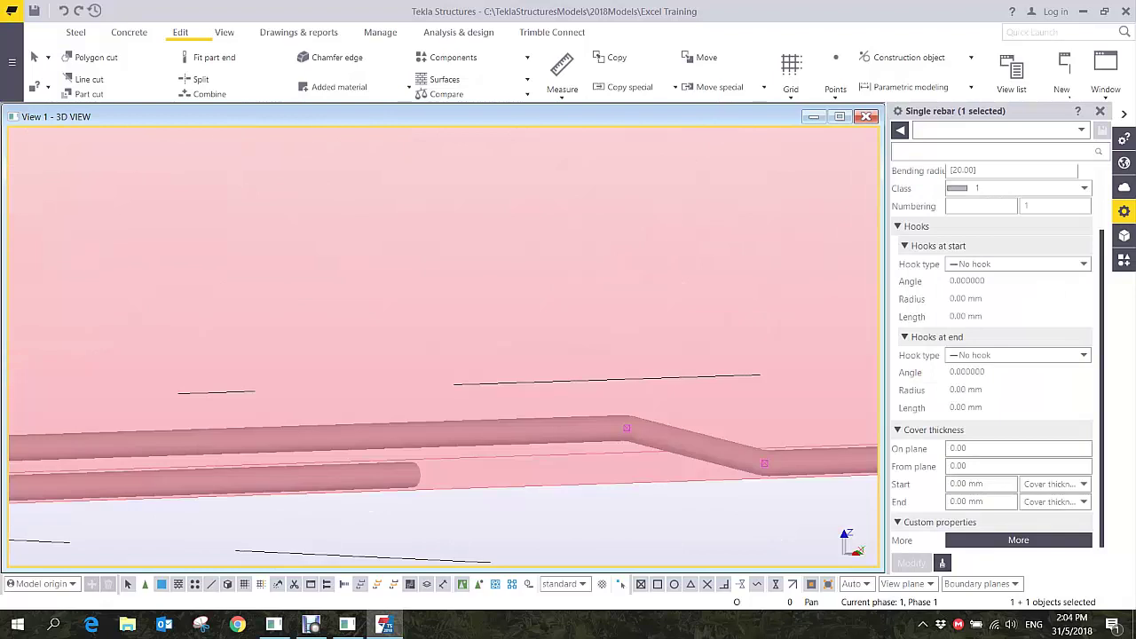
mouse_move(497, 417)
middle_down()
mouse_move(578, 335)
mouse_move(654, 324)
mouse_move(628, 342)
mouse_move(543, 324)
mouse_move(504, 348)
mouse_move(524, 329)
mouse_move(540, 337)
mouse_move(505, 363)
mouse_move(593, 286)
middle_up()
scroll(570, 347, down, 4)
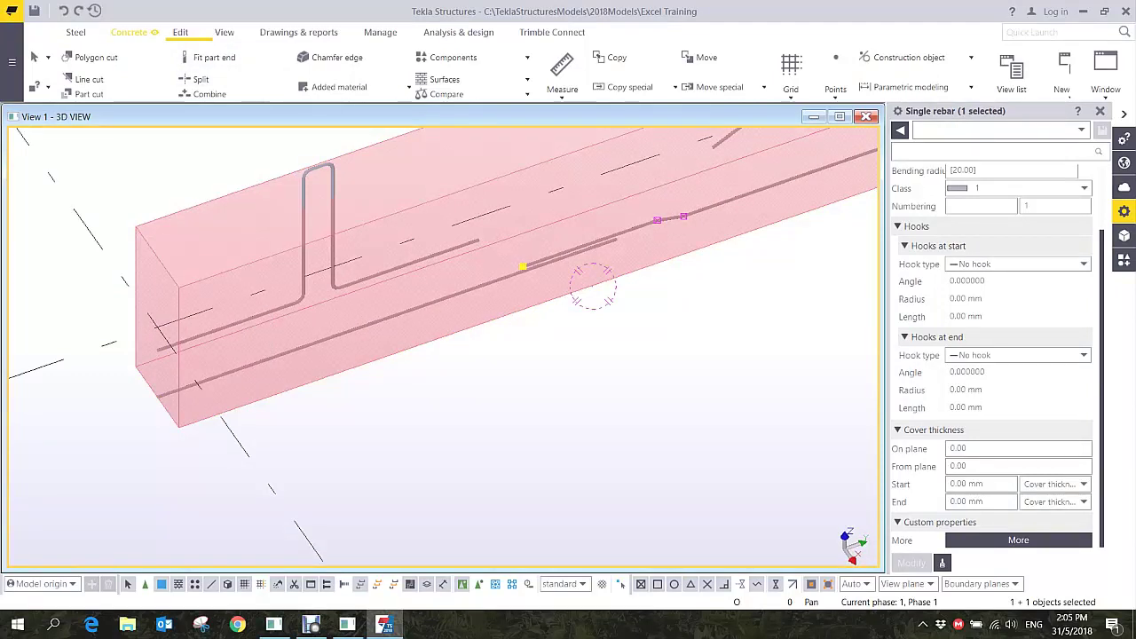
- Create a single rebar along the beam's lower front edge, from the near corner to roughly a third of its length
click(129, 31)
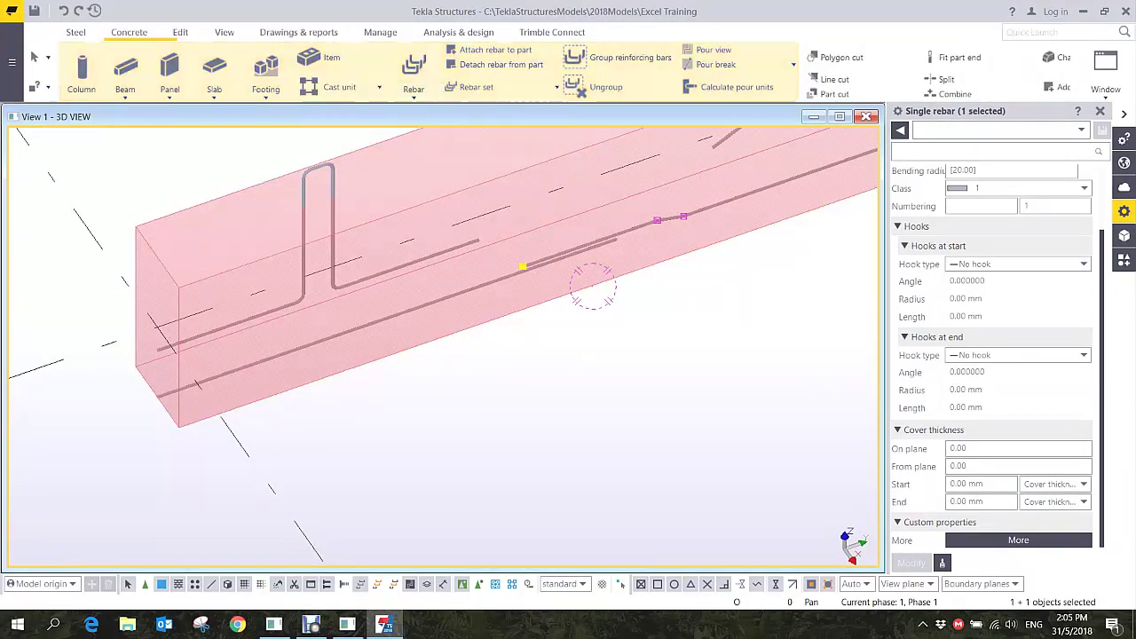
click(413, 84)
click(430, 116)
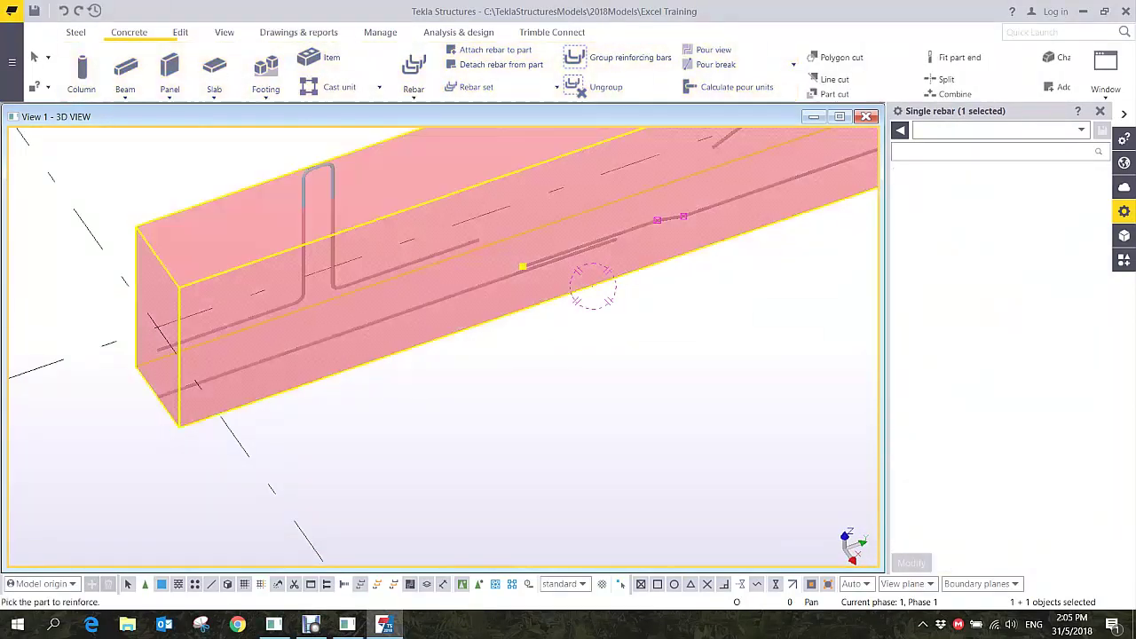
click(177, 428)
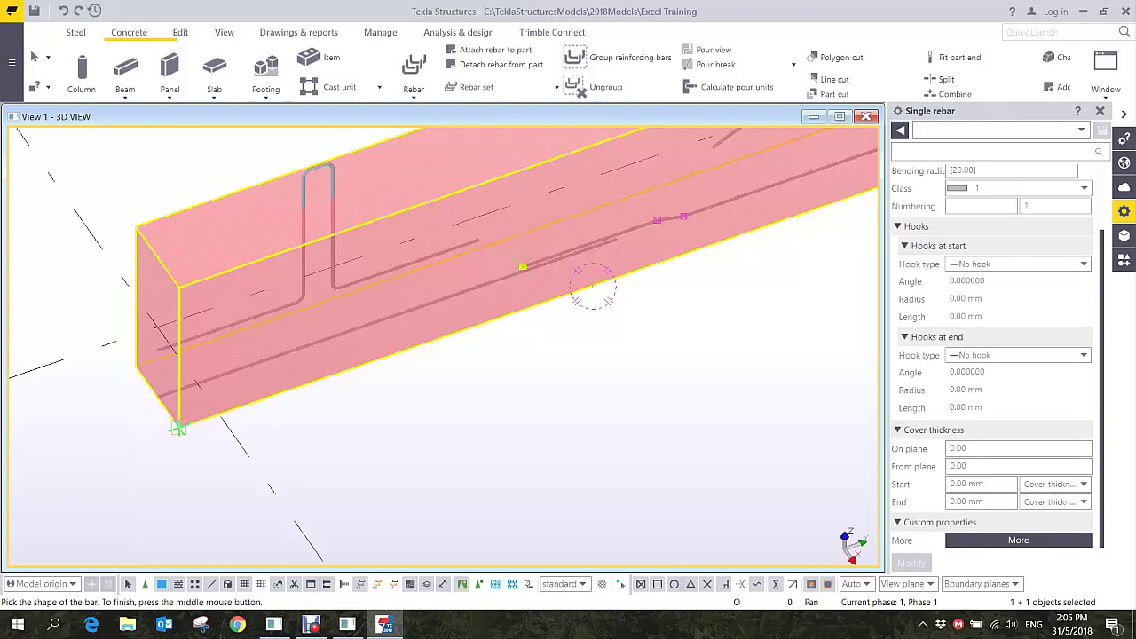
click(458, 335)
middle_click(460, 334)
click(544, 305)
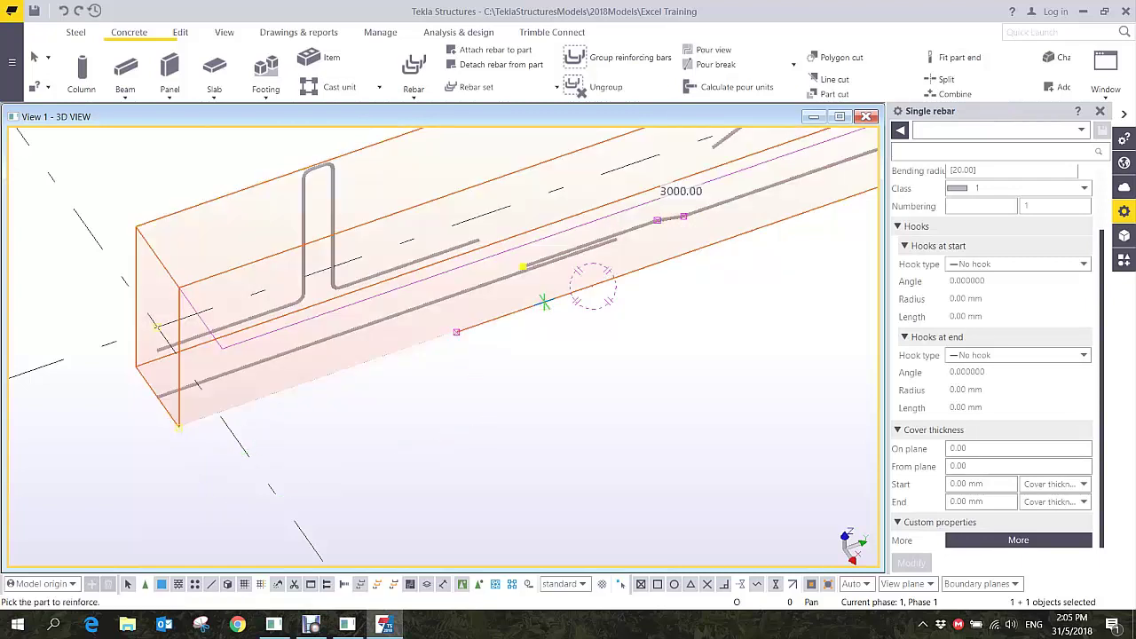
- Create a second single rebar in line with the first on the same lower edge, leaving a short gap between them
click(544, 304)
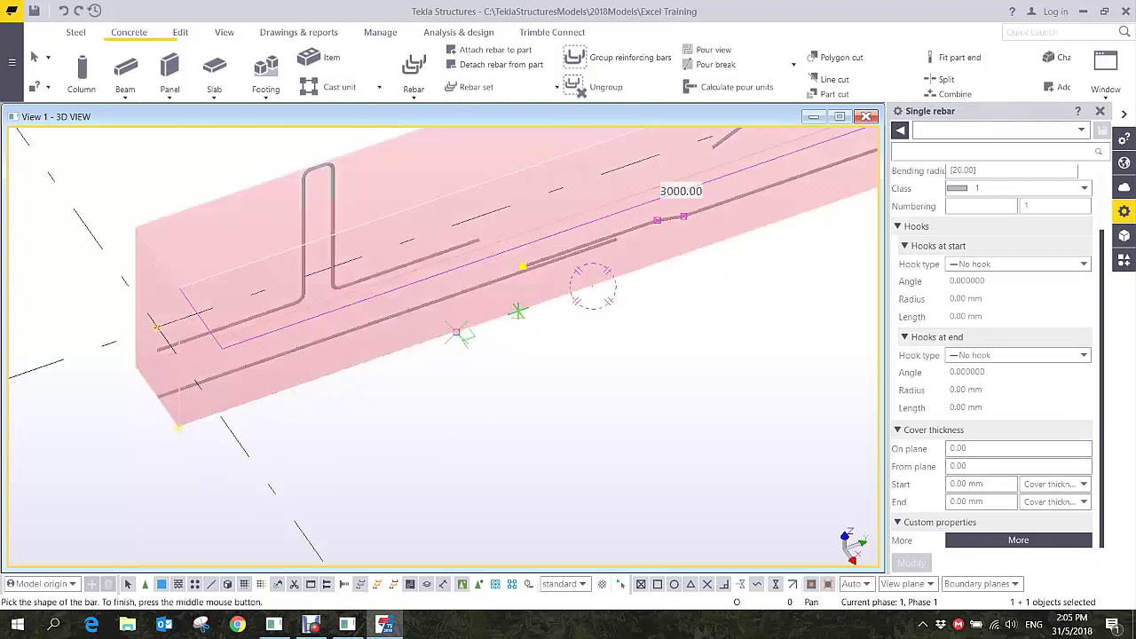
click(767, 224)
middle_drag(782, 220, 476, 324)
click(287, 388)
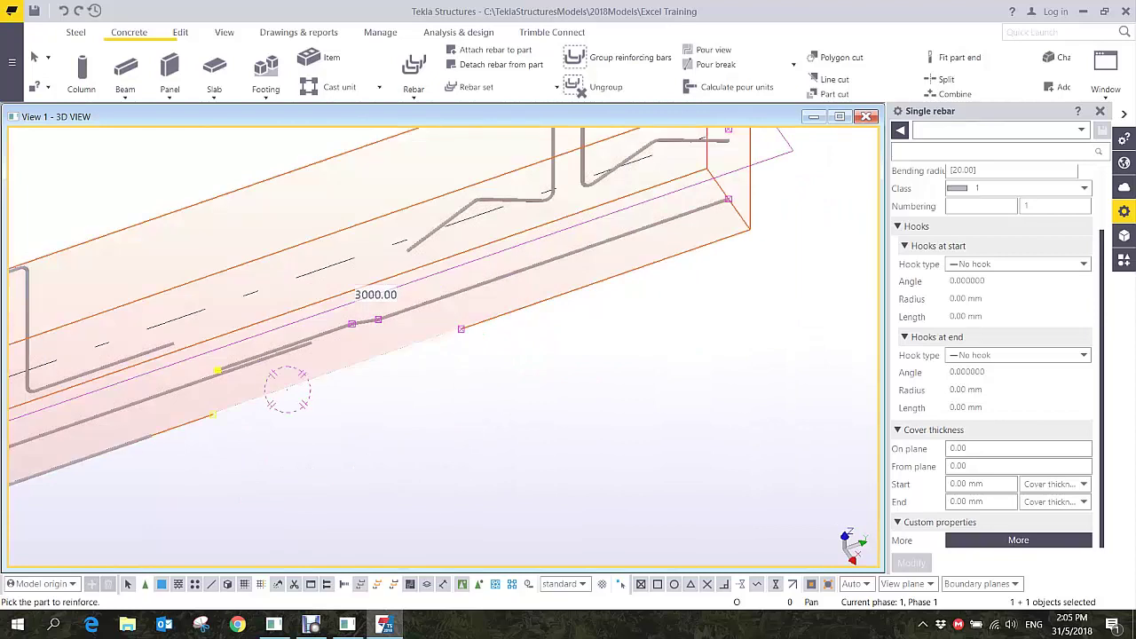
- Create a third single rebar on the same lower edge, leaving a gap after the second and ending at the far corner
click(287, 389)
click(537, 303)
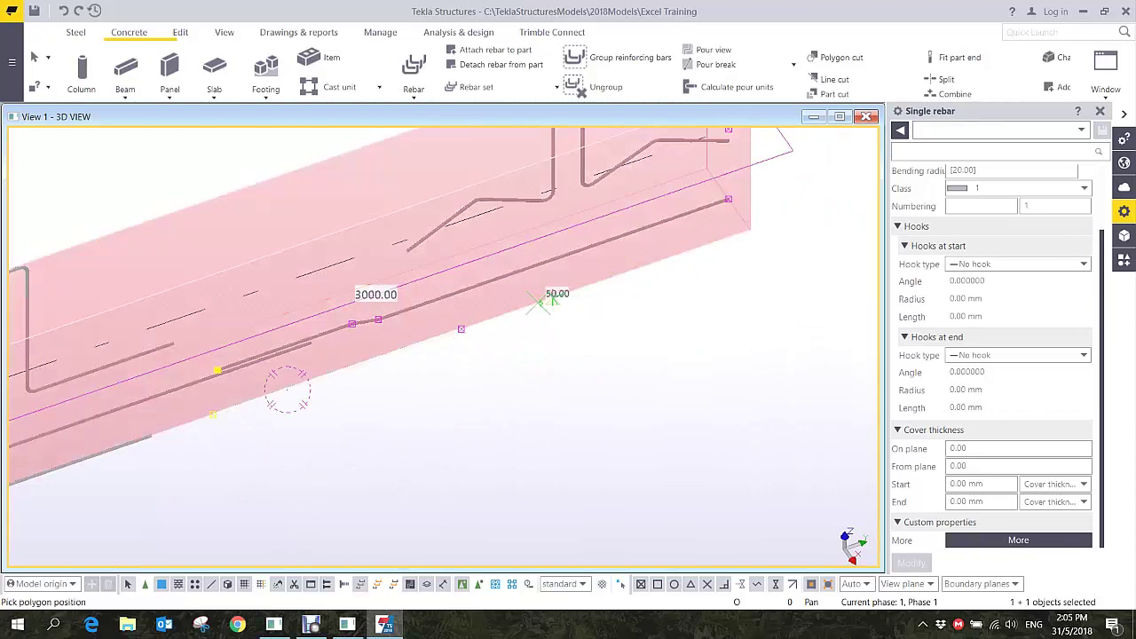
click(750, 230)
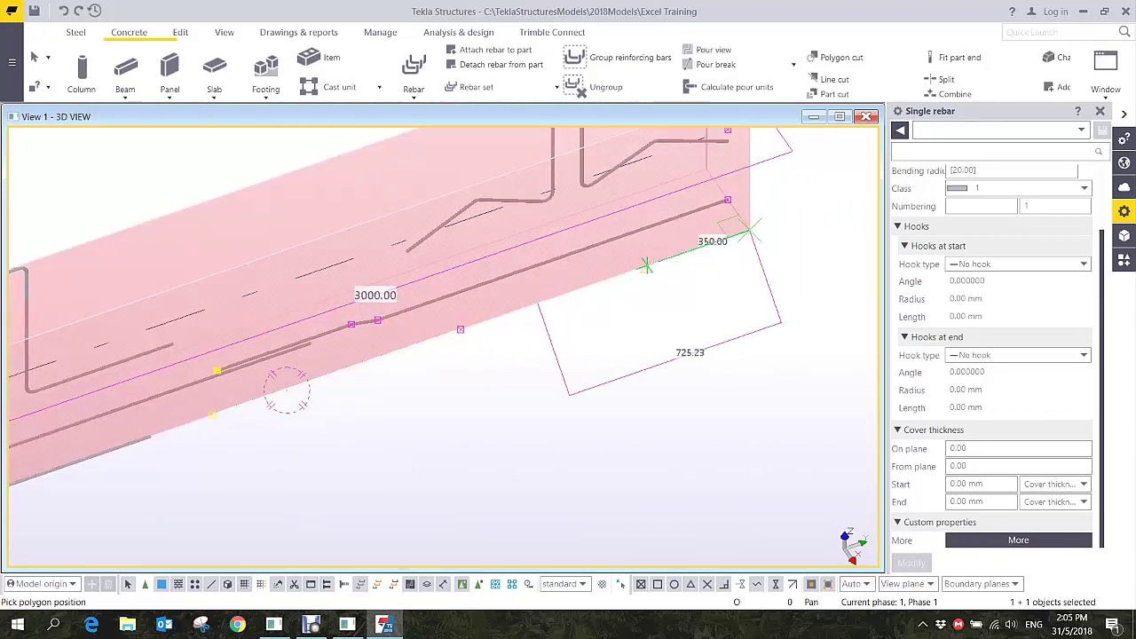
click(641, 288)
right_click(629, 286)
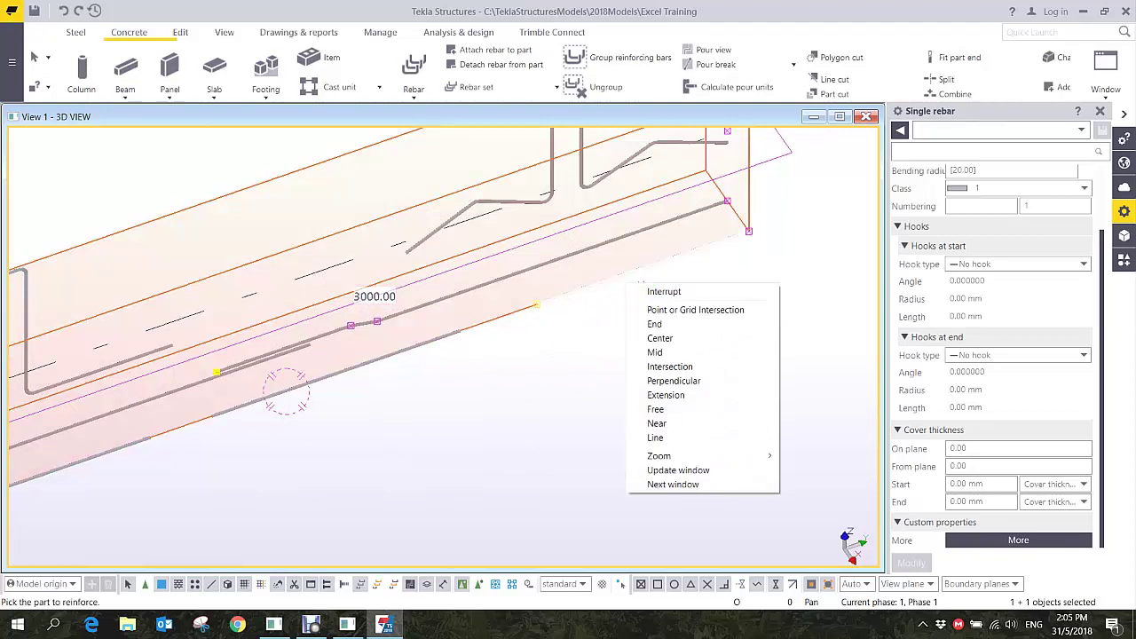
click(664, 291)
- Combine the first and second rebars on the beam's lower edge into one bar across their gap
scroll(515, 375, up, 4)
click(668, 272)
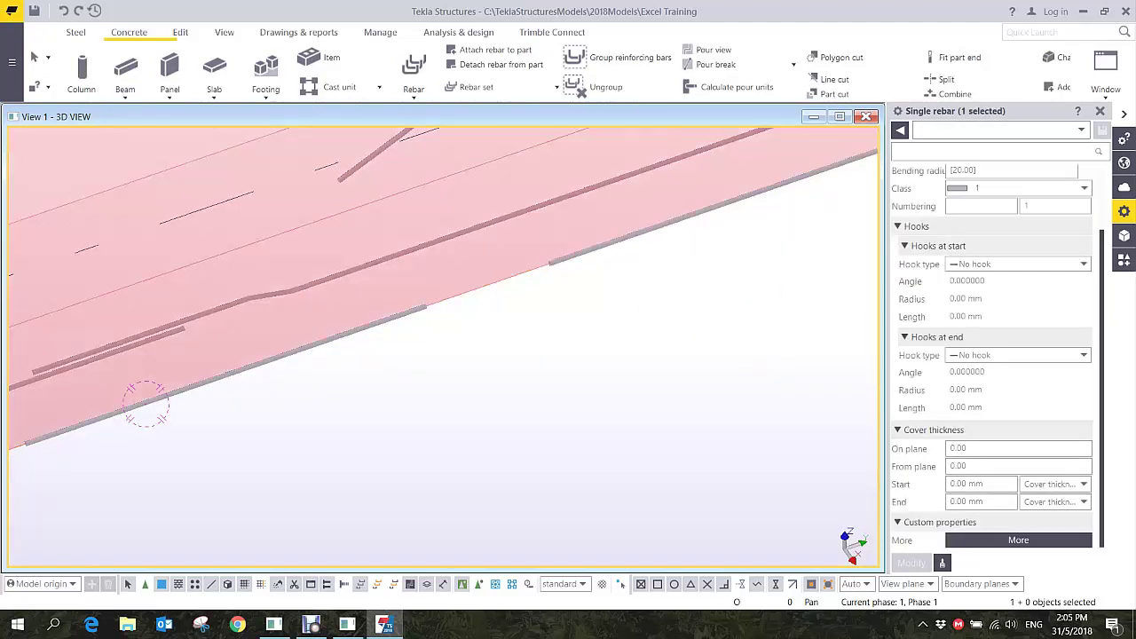
scroll(178, 399, up, 3)
middle_drag(177, 400, 802, 238)
scroll(694, 243, up, 3)
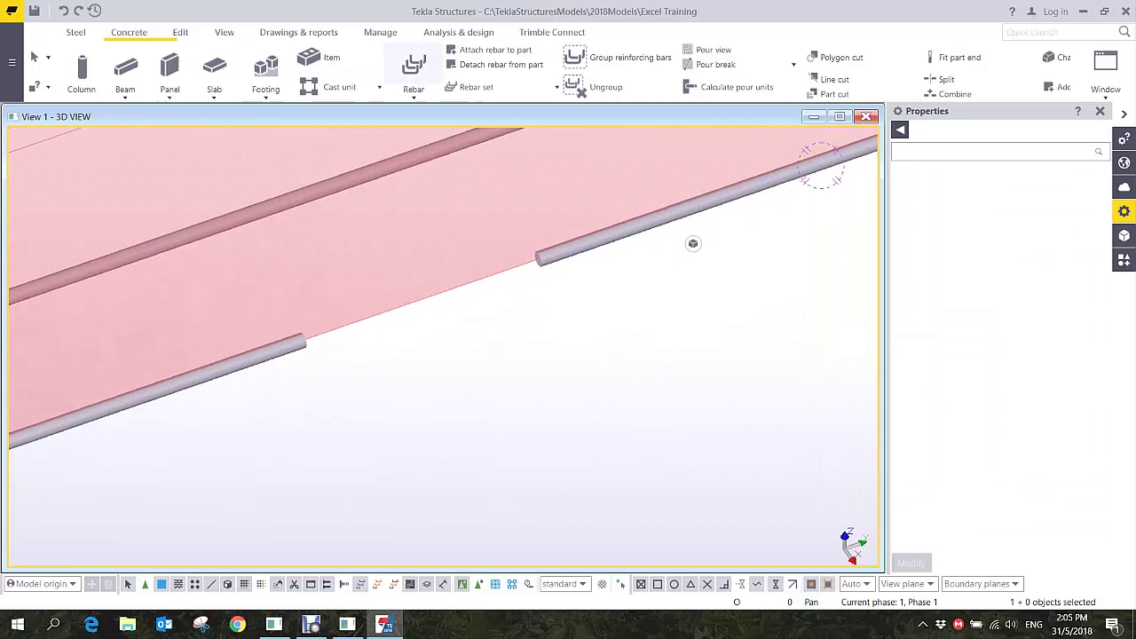
click(182, 32)
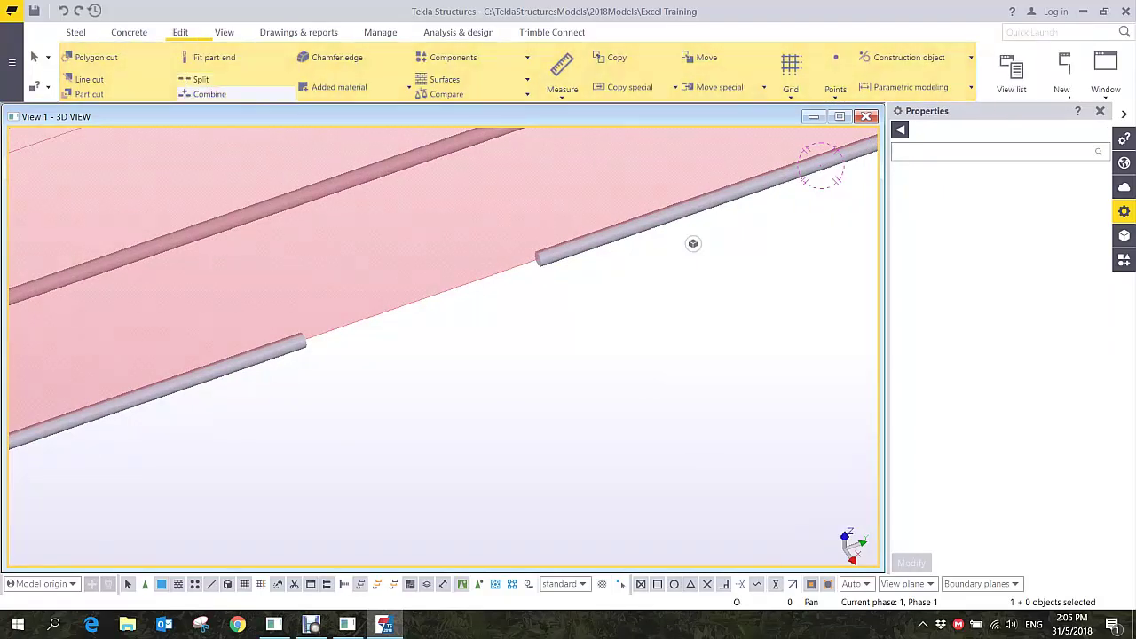
click(209, 94)
click(222, 368)
click(821, 164)
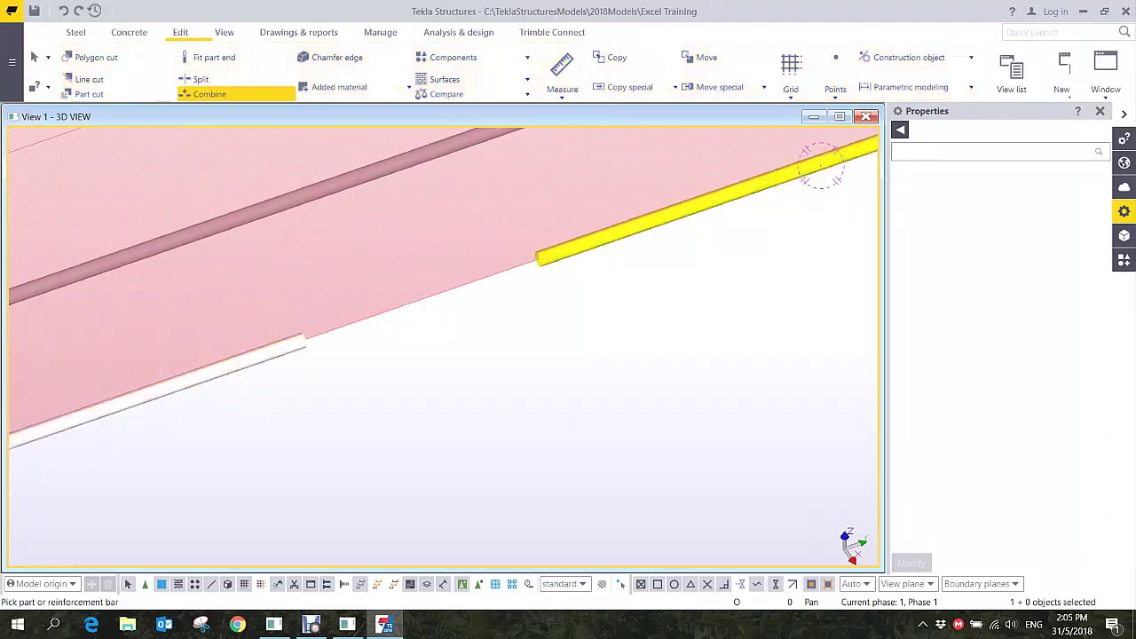
- Combine the joined bar with the third rebar so that one bar runs the full length of the beam edge
scroll(639, 273, down, 2)
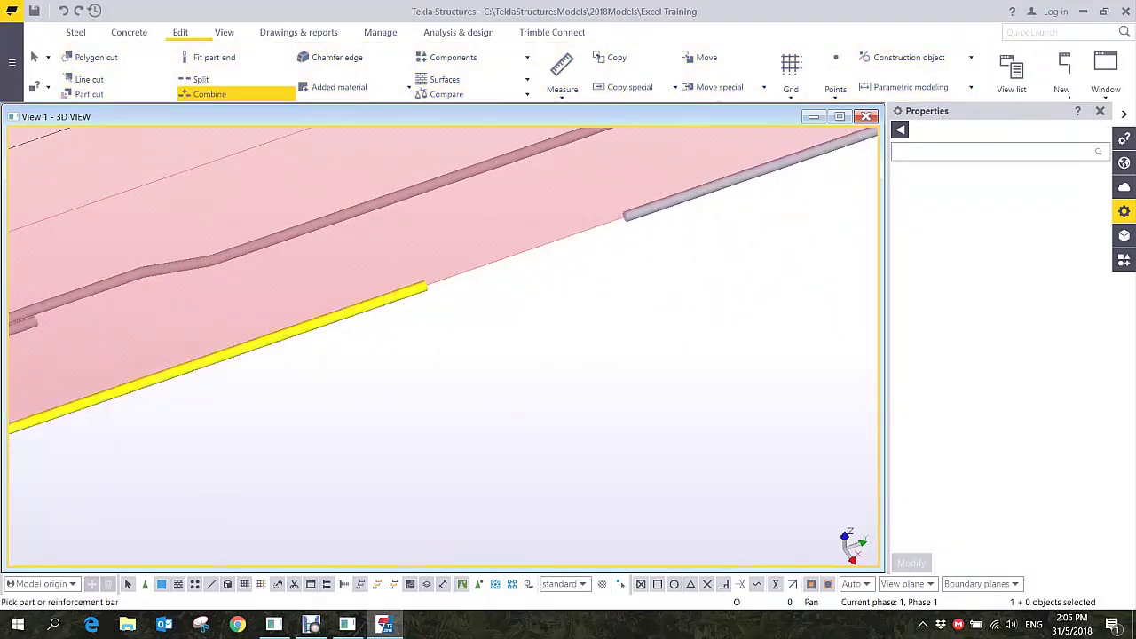
click(381, 301)
click(665, 202)
scroll(196, 413, down, 3)
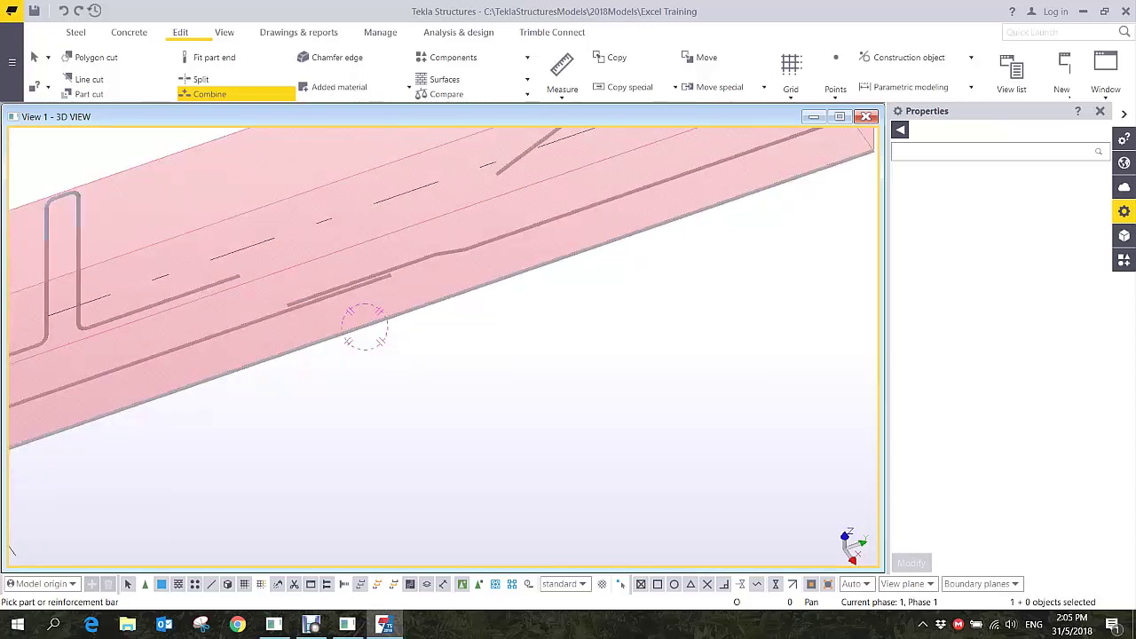
scroll(364, 327, down, 4)
middle_drag(365, 327, 440, 253)
right_click(474, 325)
click(474, 325)
- Select the stirrup rebar group in the neighbouring reinforced beam and examine its layout and hooks
scroll(456, 355, down, 4)
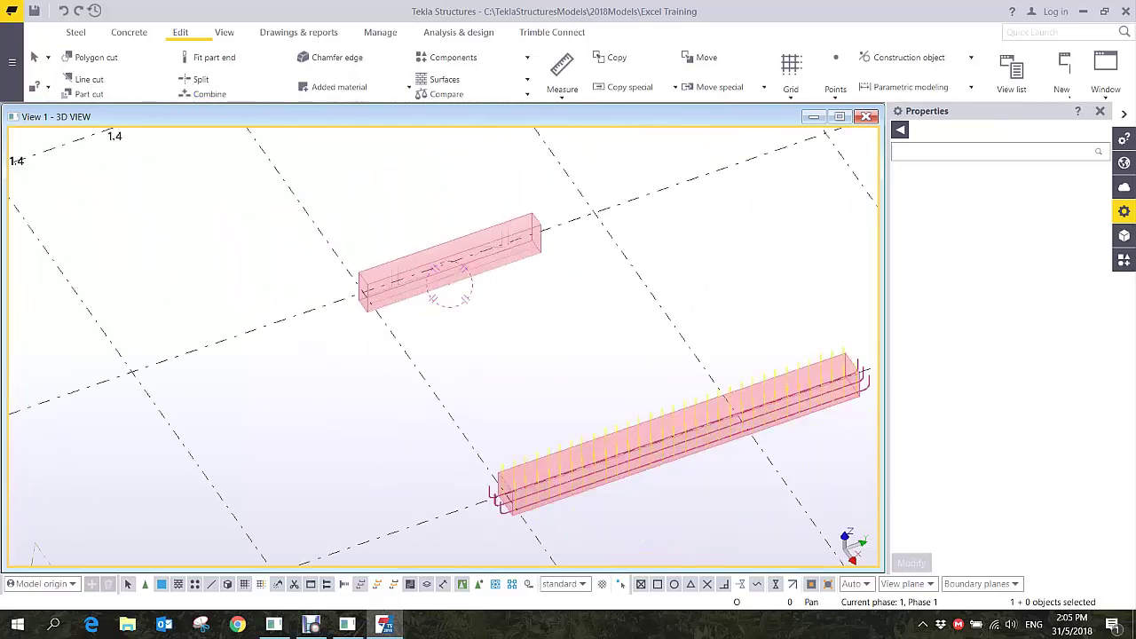
scroll(601, 404, up, 4)
ctrl+middle_drag(596, 385, 447, 339)
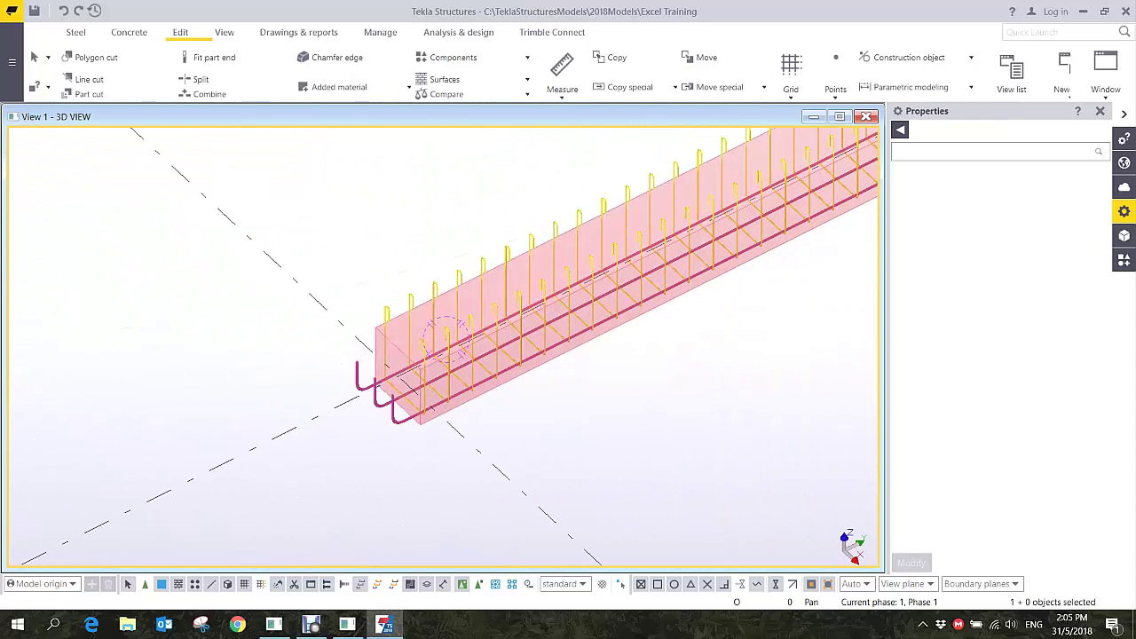
click(436, 396)
scroll(436, 400, down, 3)
mouse_move(550, 294)
ctrl+middle_down()
mouse_move(555, 231)
mouse_move(551, 297)
ctrl+middle_up()
scroll(515, 355, up, 4)
middle_drag(515, 355, 373, 333)
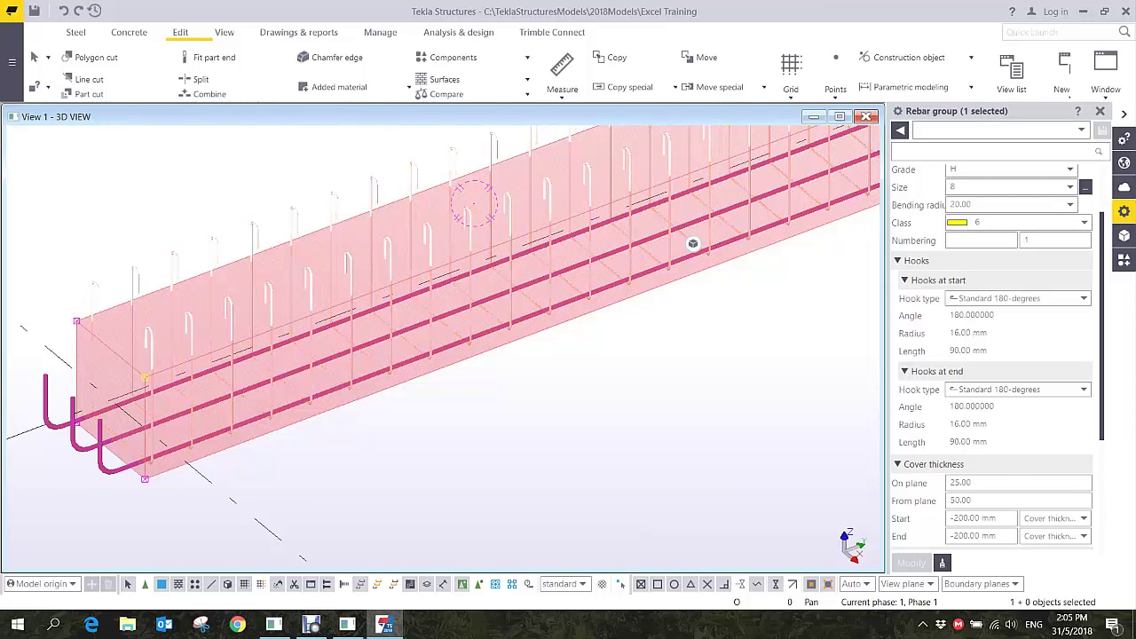
- Open a part basic view of the concrete beam that contains the stirrup group
middle_drag(373, 333, 407, 373)
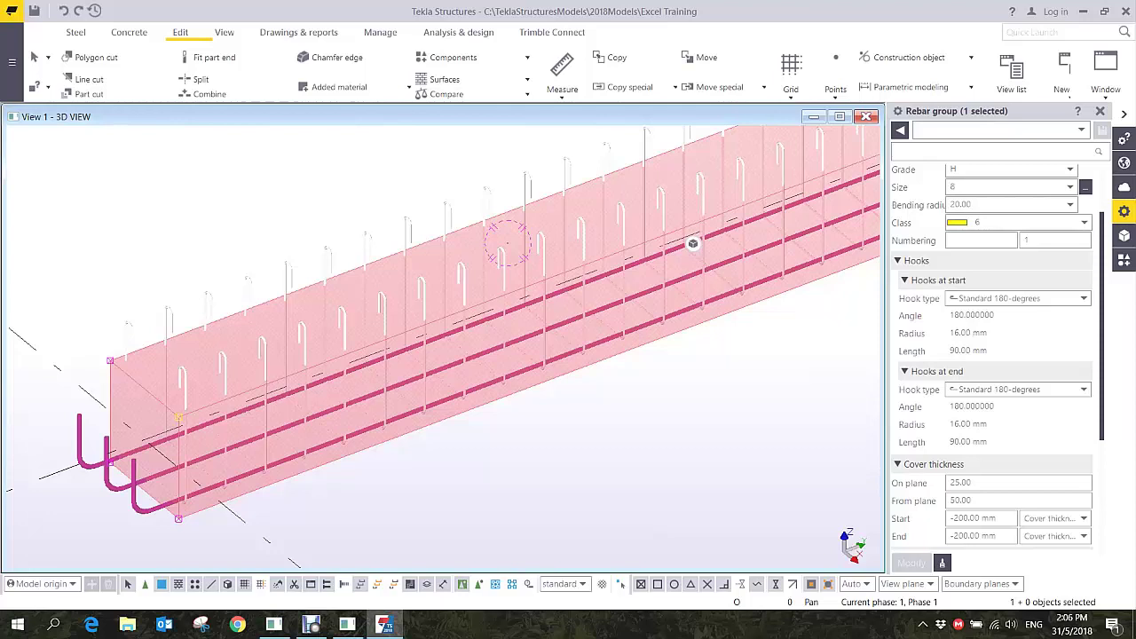
middle_drag(406, 372, 346, 398)
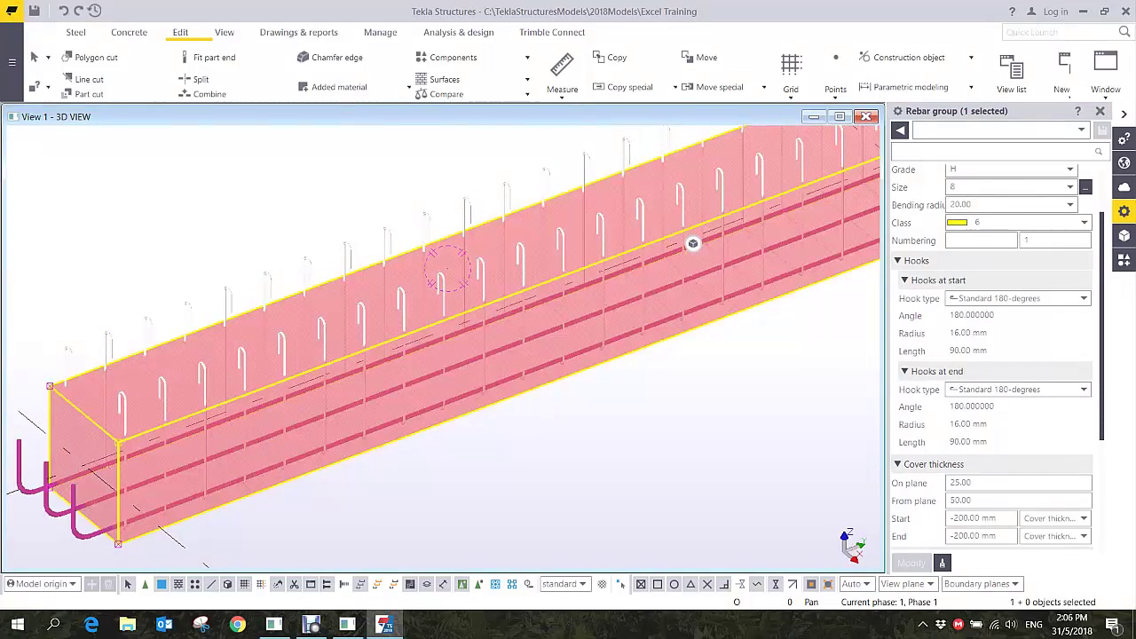
click(692, 244)
key(ctrl+shift+p)
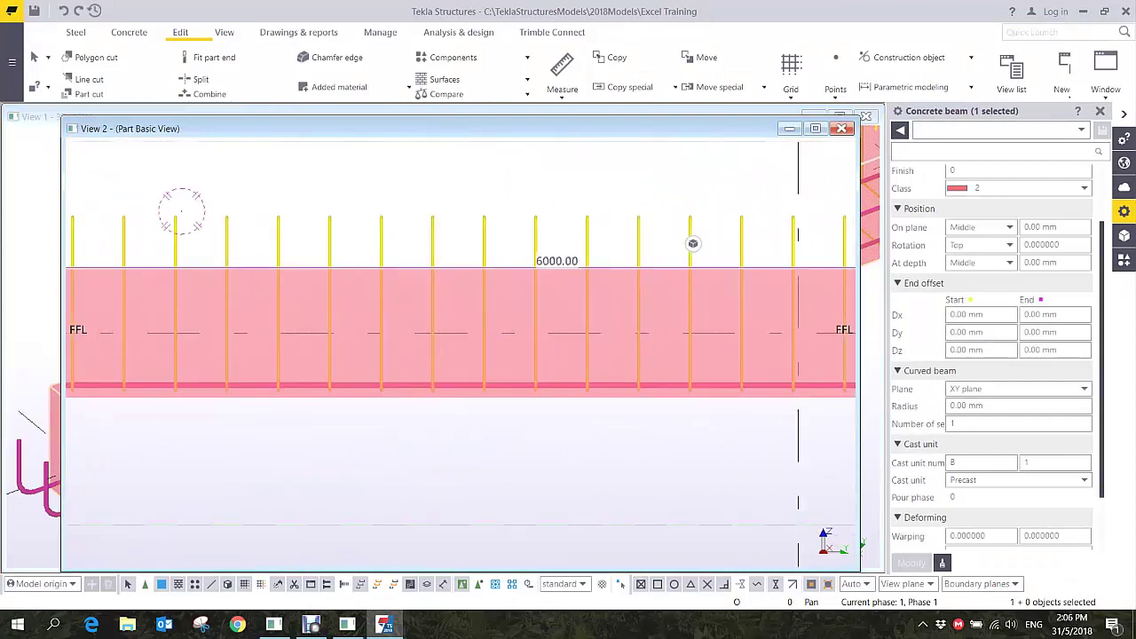
- Cut a rectangular opening 400 mm wide and 200 mm high through the beam's side face with Polygon cut
click(129, 33)
click(181, 32)
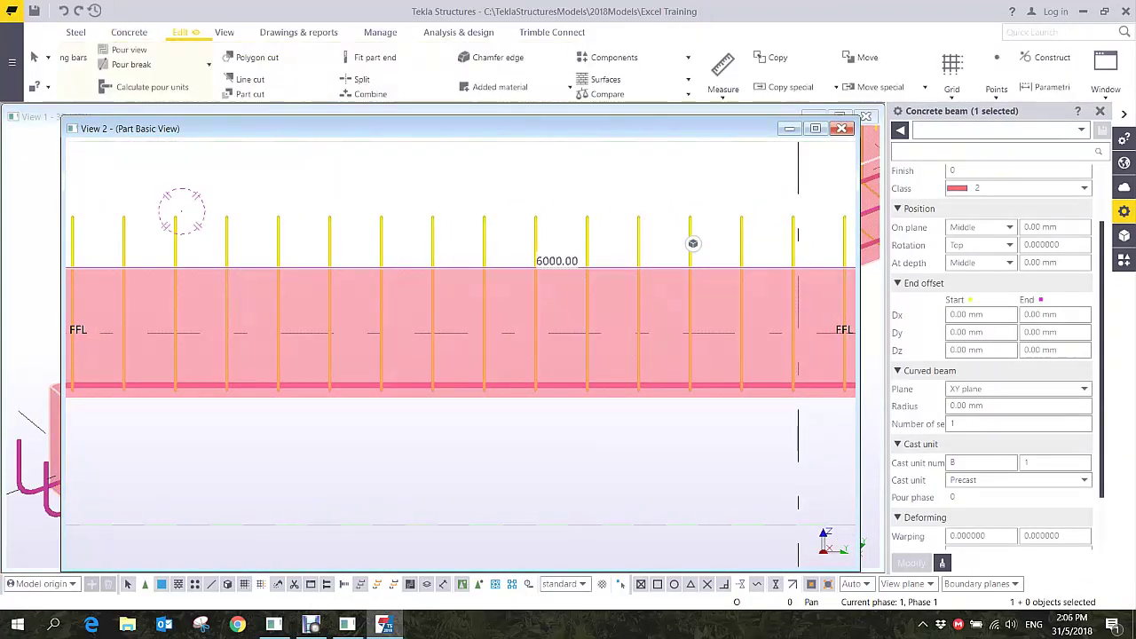
click(96, 57)
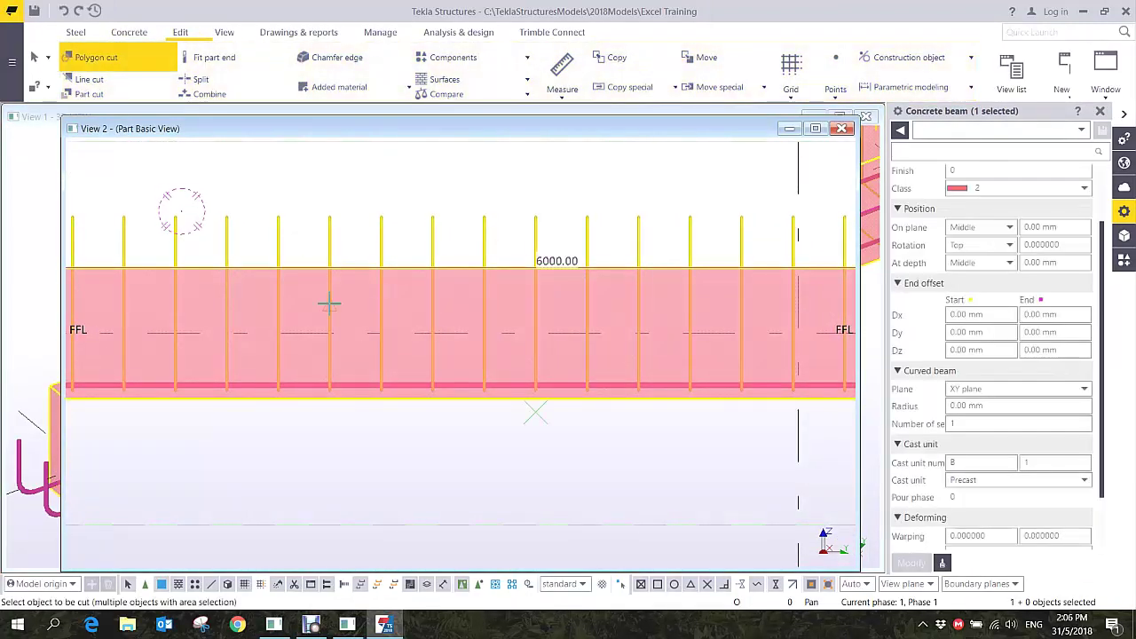
scroll(328, 304, up, 2)
click(301, 303)
click(297, 303)
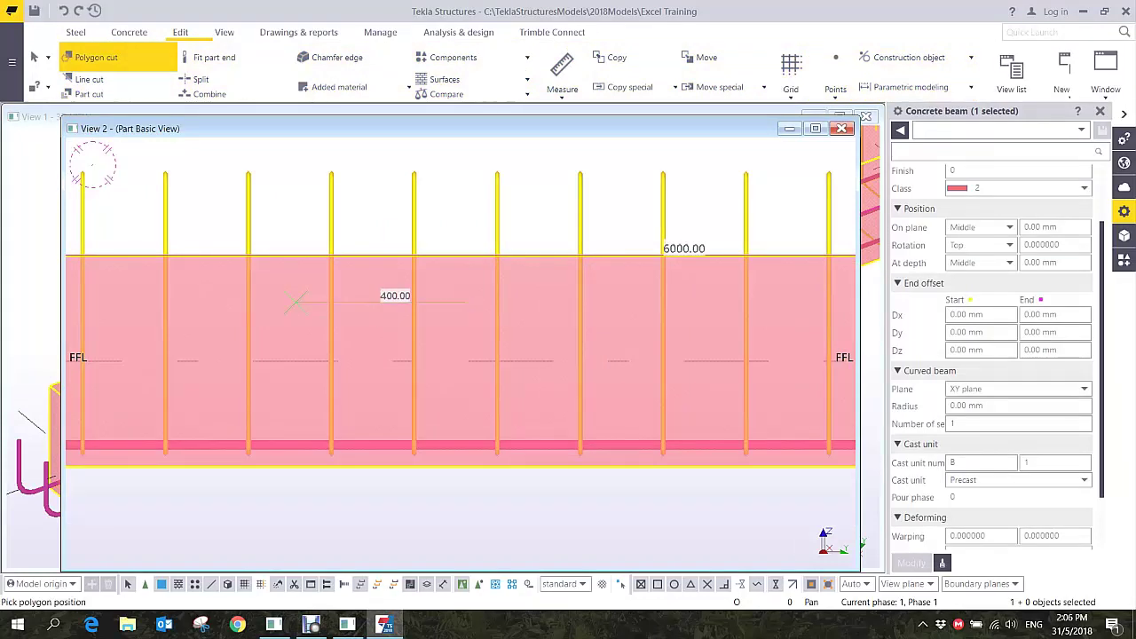
click(464, 303)
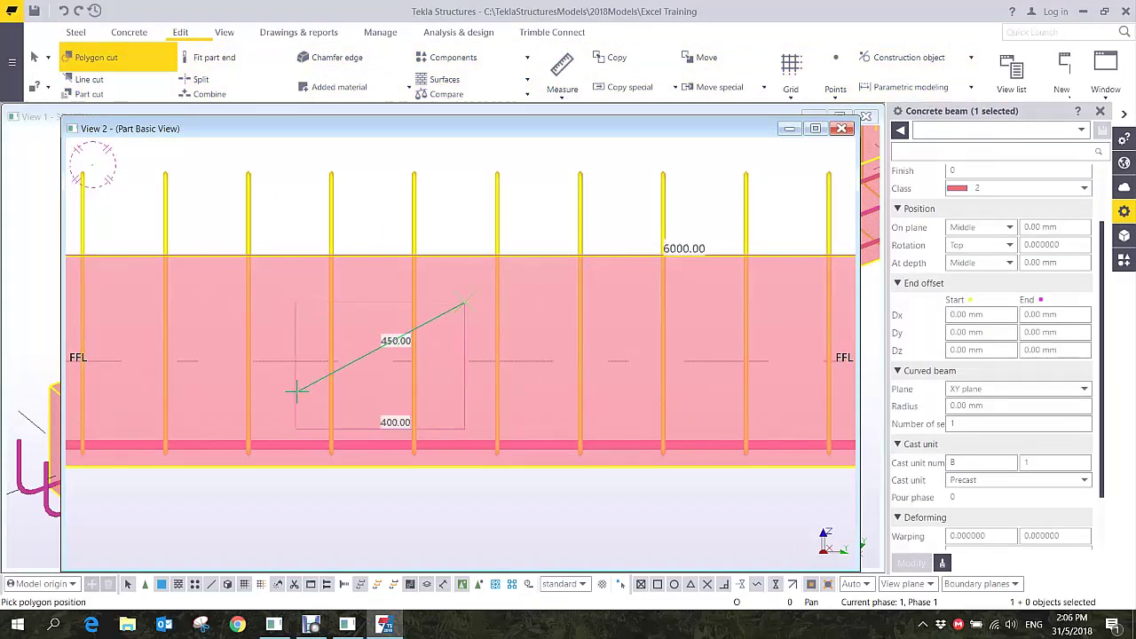
click(463, 386)
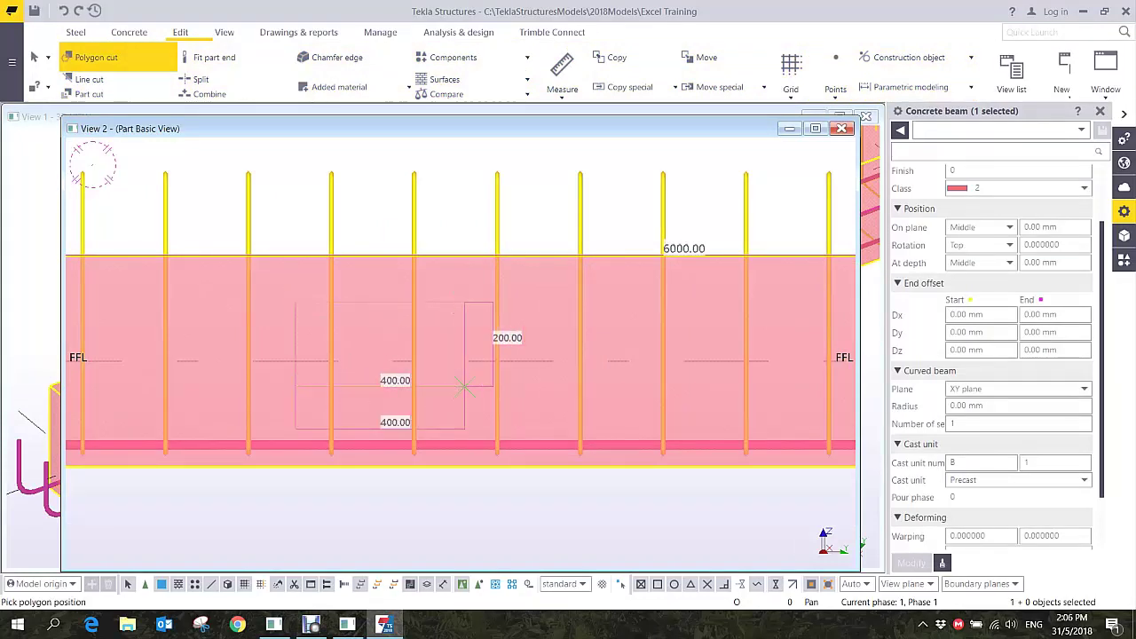
click(298, 385)
middle_click(310, 375)
right_click(355, 319)
click(410, 329)
scroll(422, 321, up, 2)
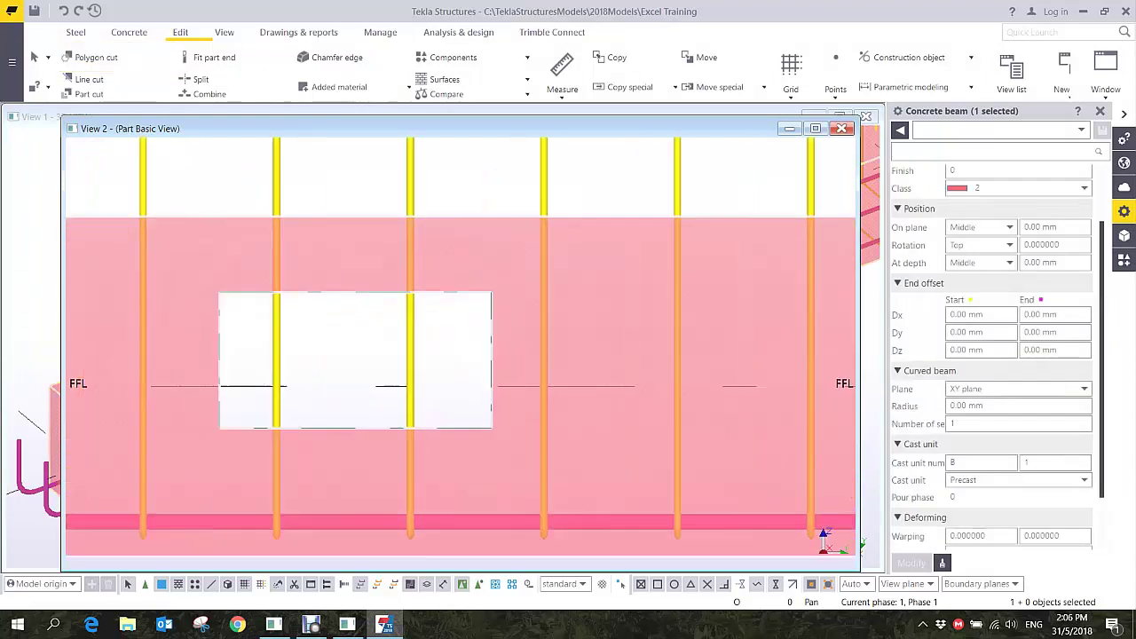
ctrl+middle_drag(377, 321, 396, 332)
scroll(408, 353, down, 4)
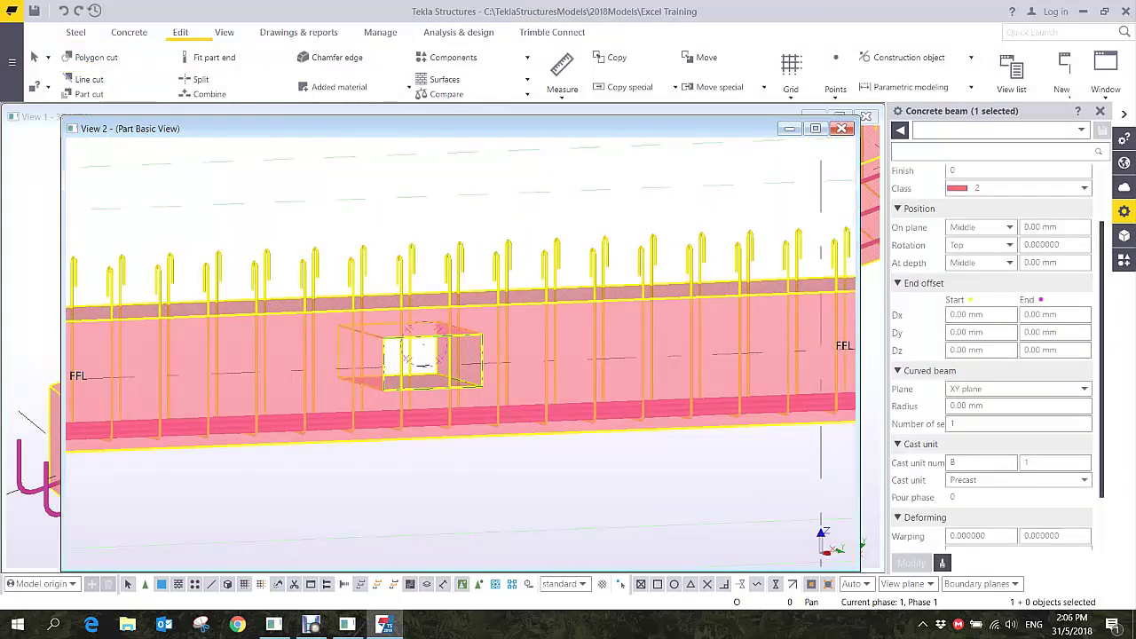
- Delete the two individual stirrups that pass through the rectangular opening from the beam's stirrup group
scroll(424, 345, down, 2)
ctrl+middle_drag(425, 344, 450, 306)
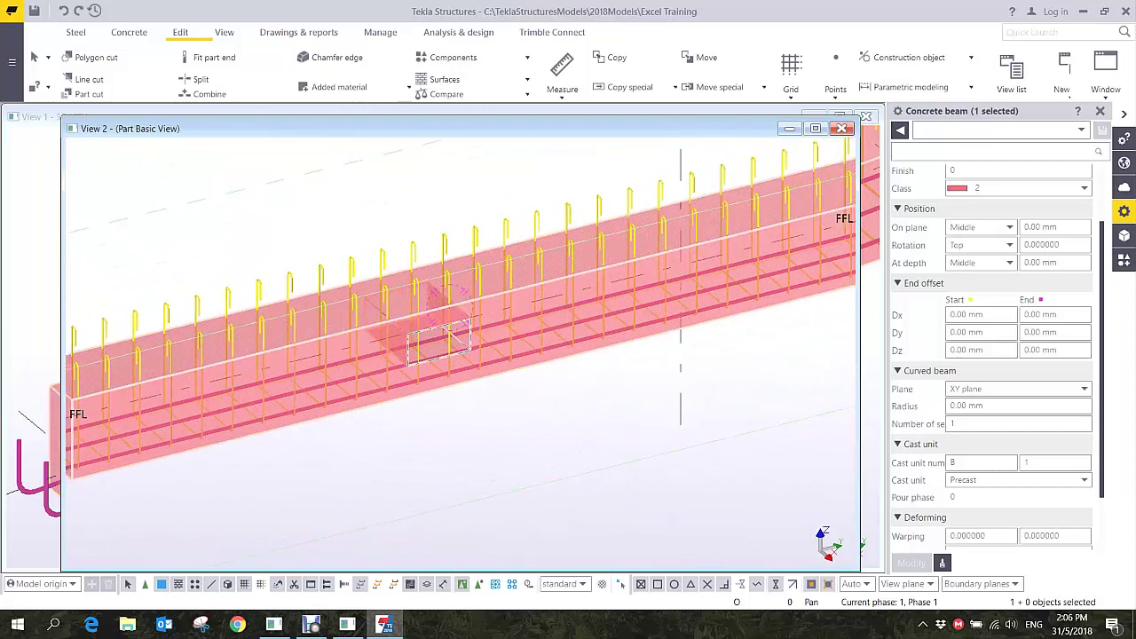
click(679, 258)
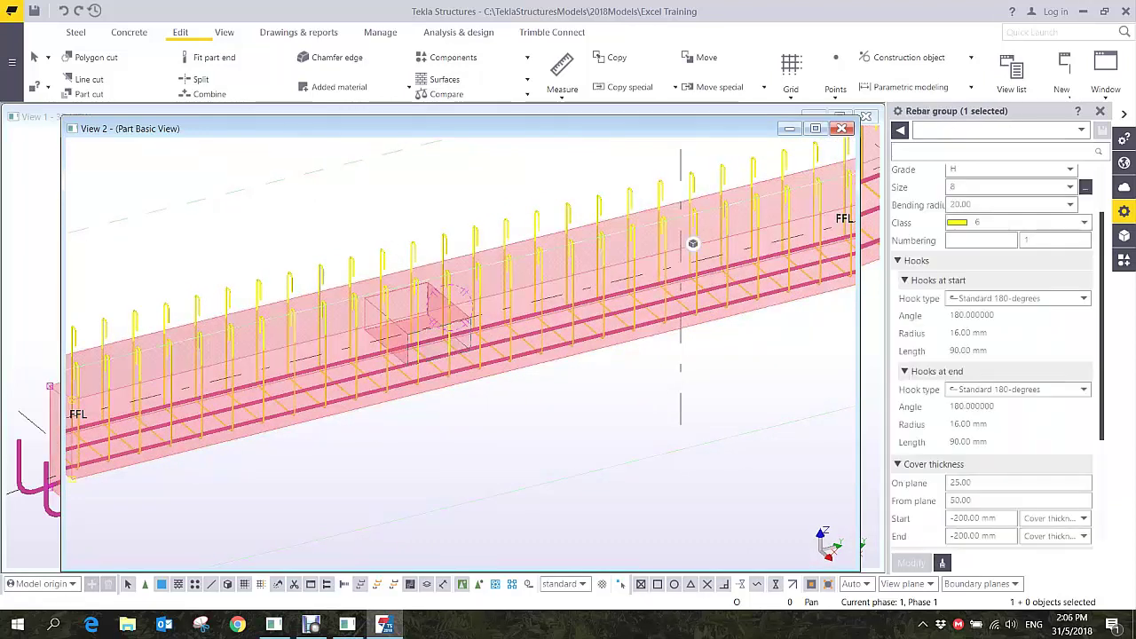
scroll(992, 355, down, 4)
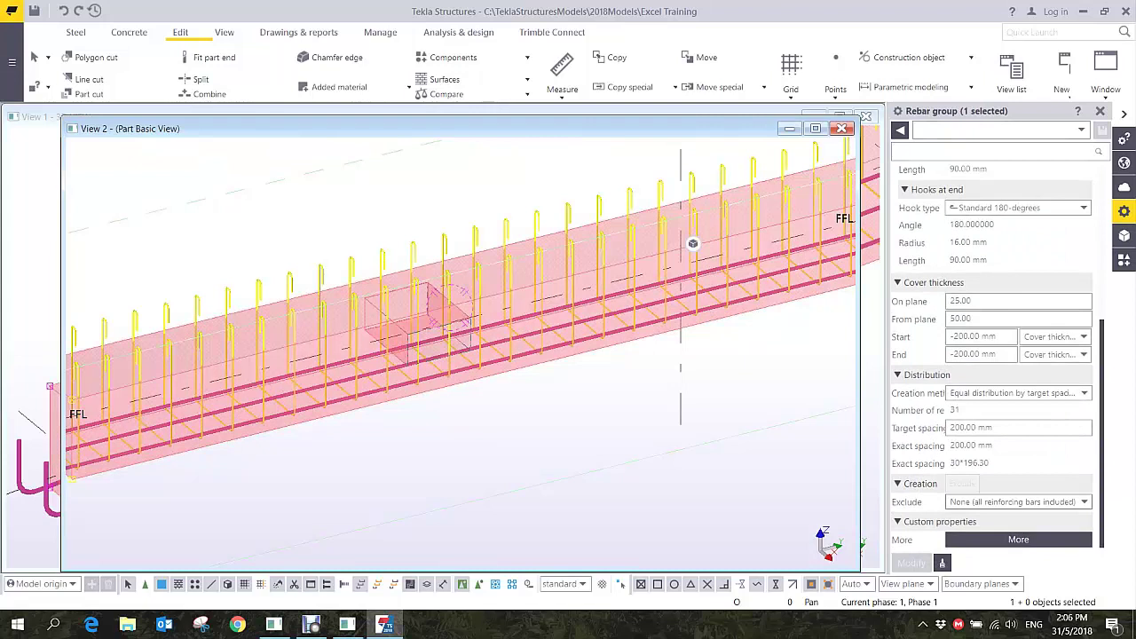
scroll(460, 325, up, 3)
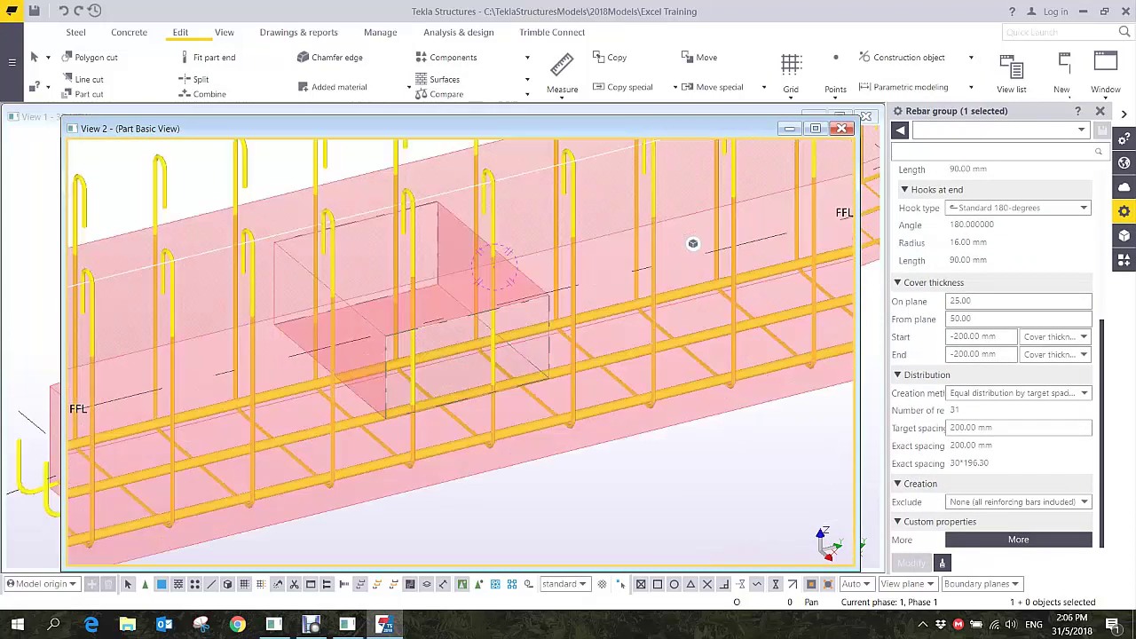
ctrl+middle_drag(460, 325, 422, 311)
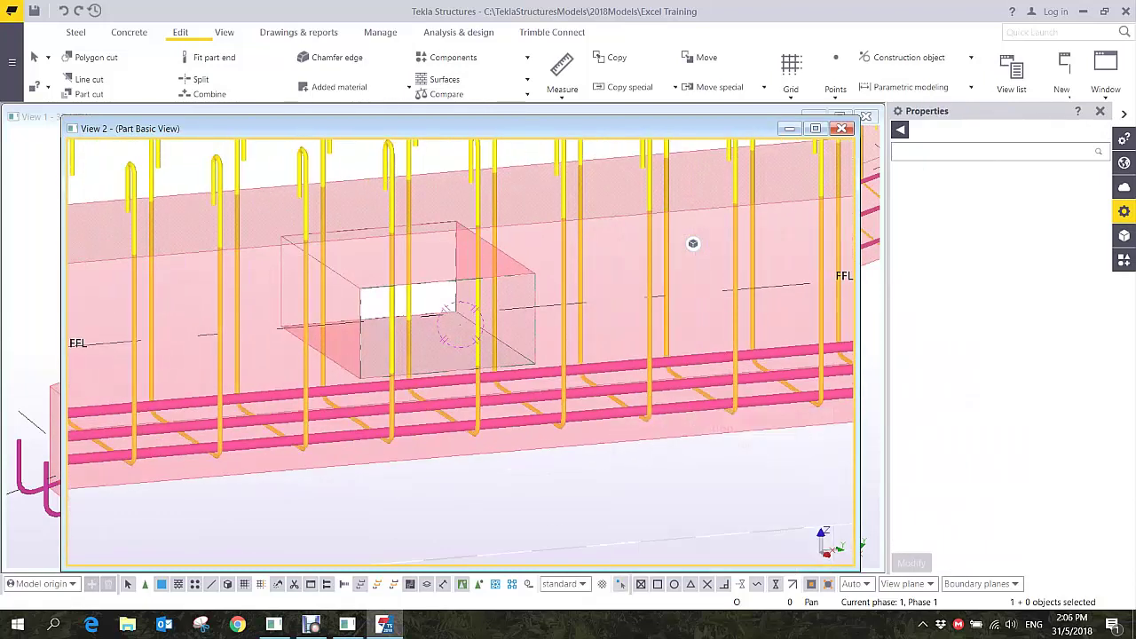
middle_drag(460, 325, 531, 397)
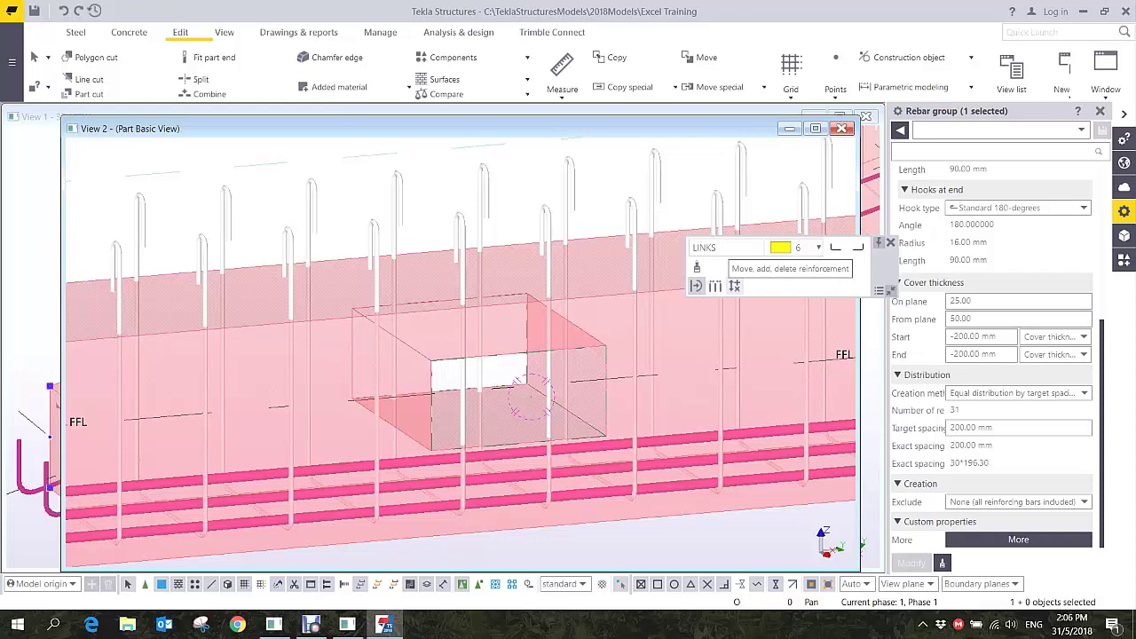
click(734, 285)
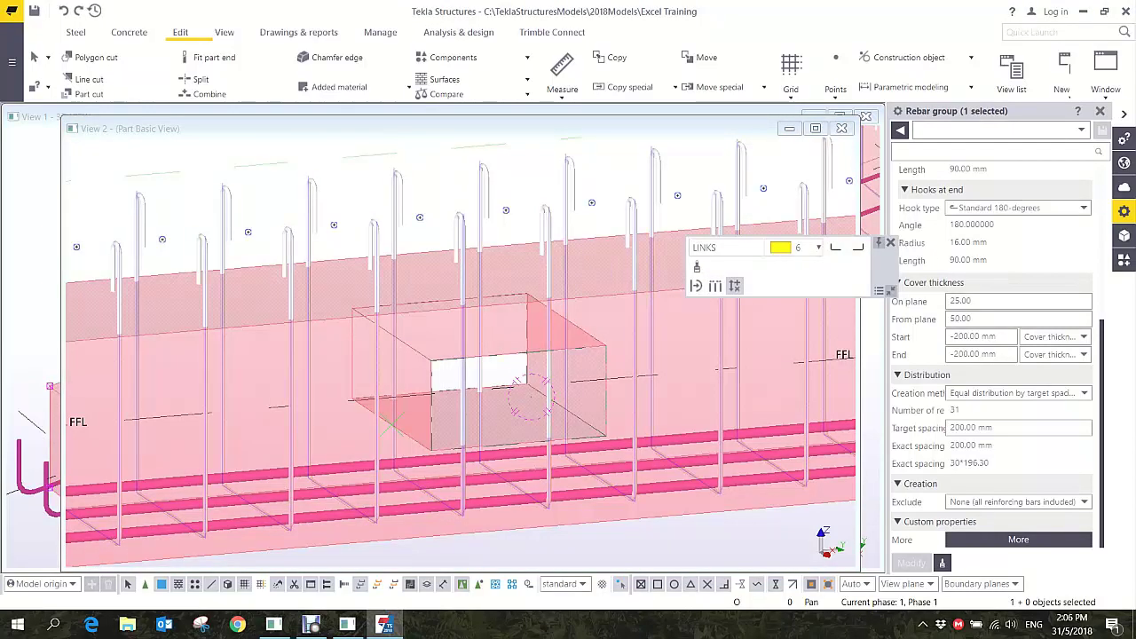
click(463, 399)
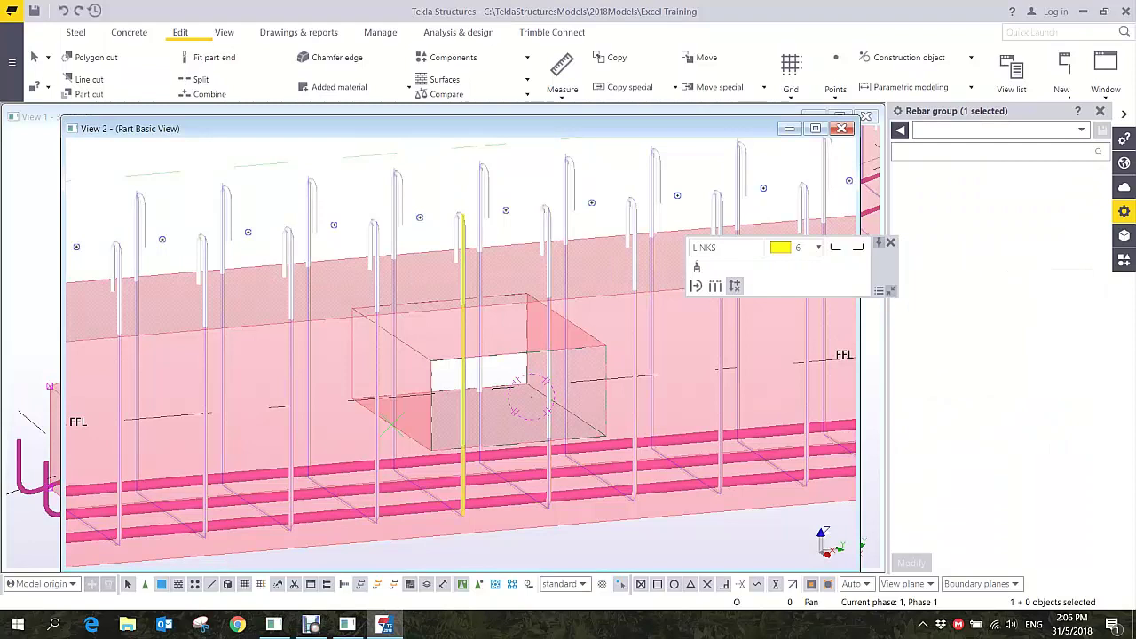
key(Delete)
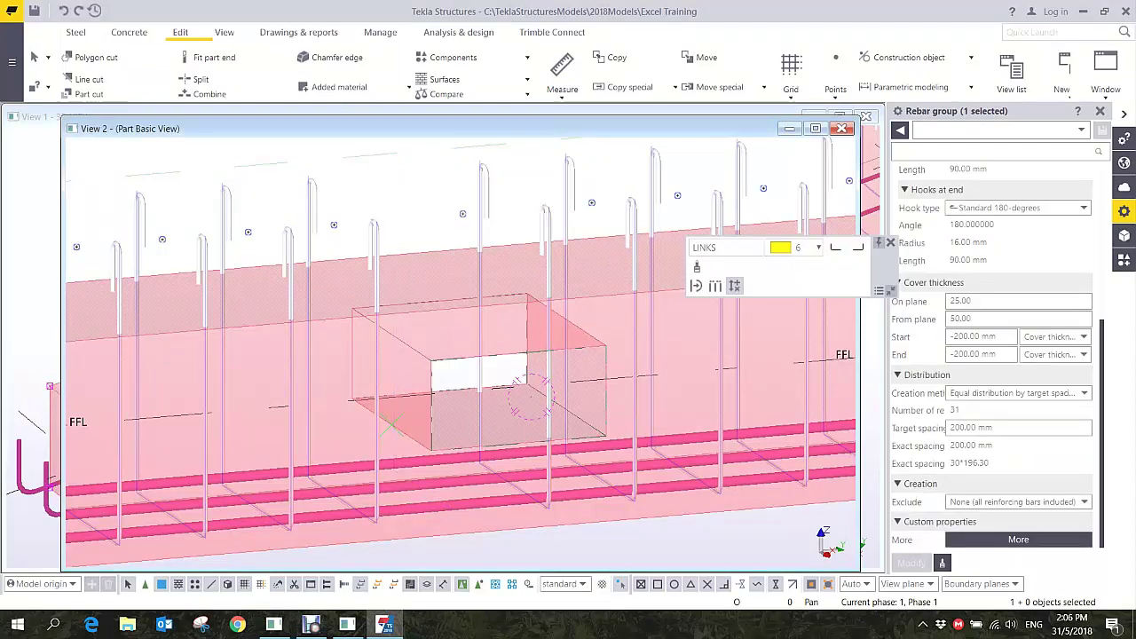
click(530, 400)
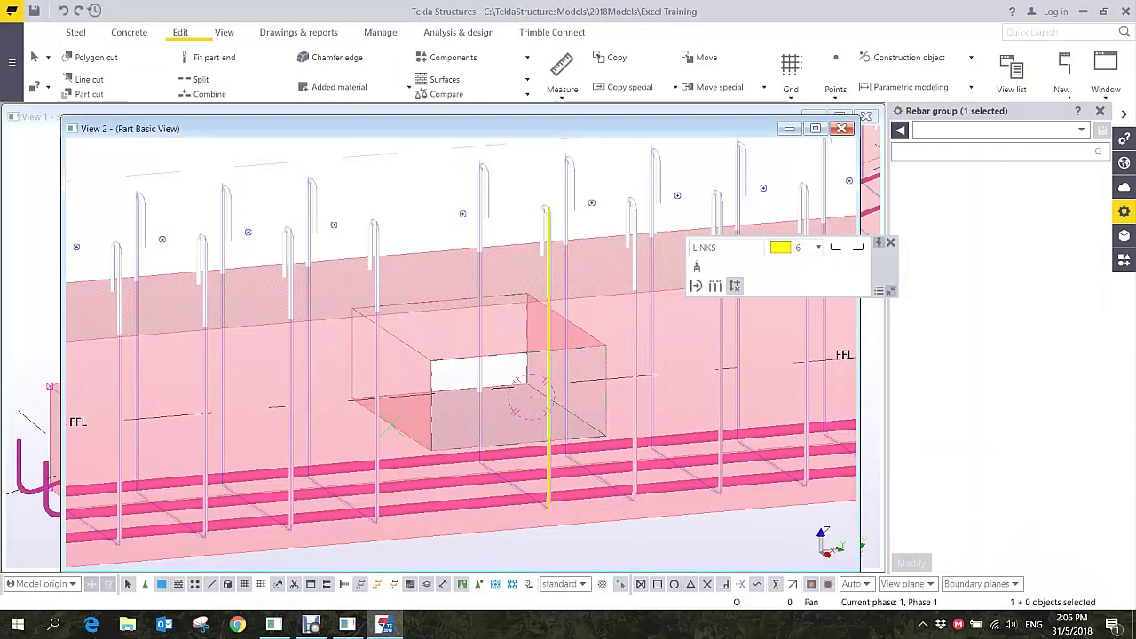
key(Delete)
- Move the two stirrups flanking the opening closer to its vertical edges, giving spacings of 266.30, 468.90 and 246.30 mm there
ctrl+middle_drag(530, 397, 515, 351)
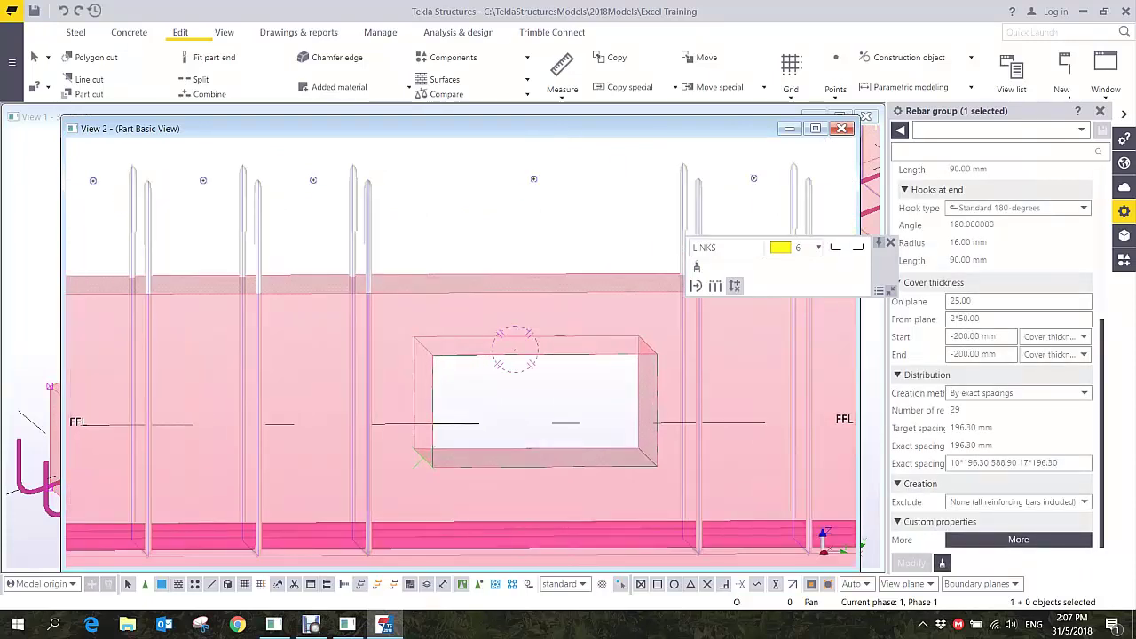
click(368, 389)
drag(369, 383, 393, 364)
click(683, 364)
drag(683, 364, 655, 364)
ctrl+middle_drag(655, 364, 704, 362)
scroll(704, 362, down, 3)
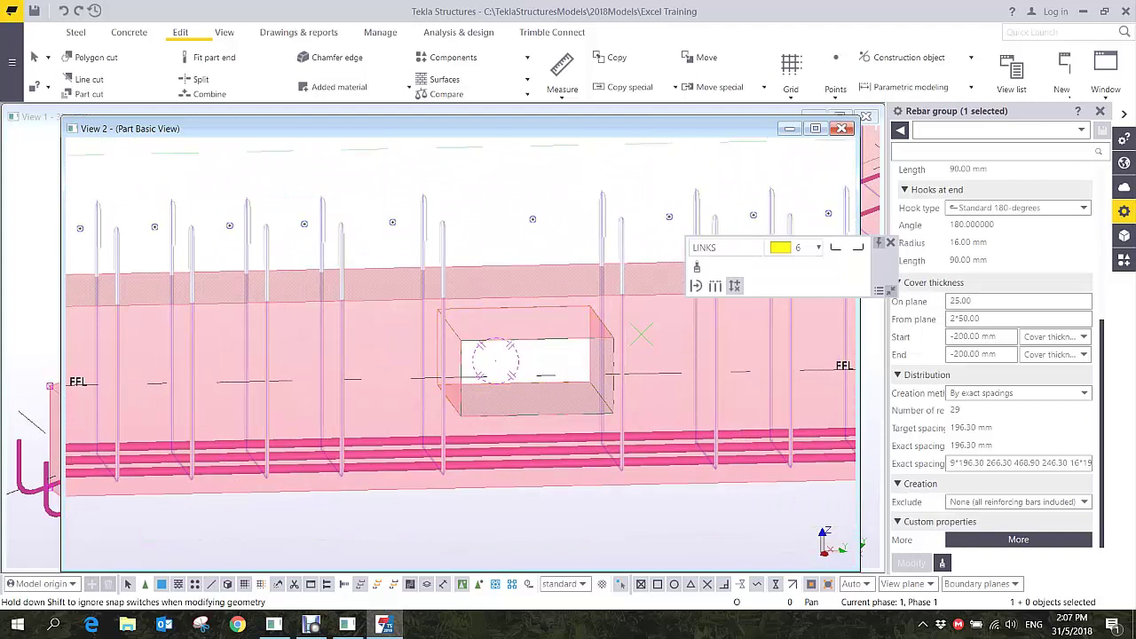
- Add three stirrups in the gap on one side of the opening and two on the other side to tighten the spacing
click(392, 222)
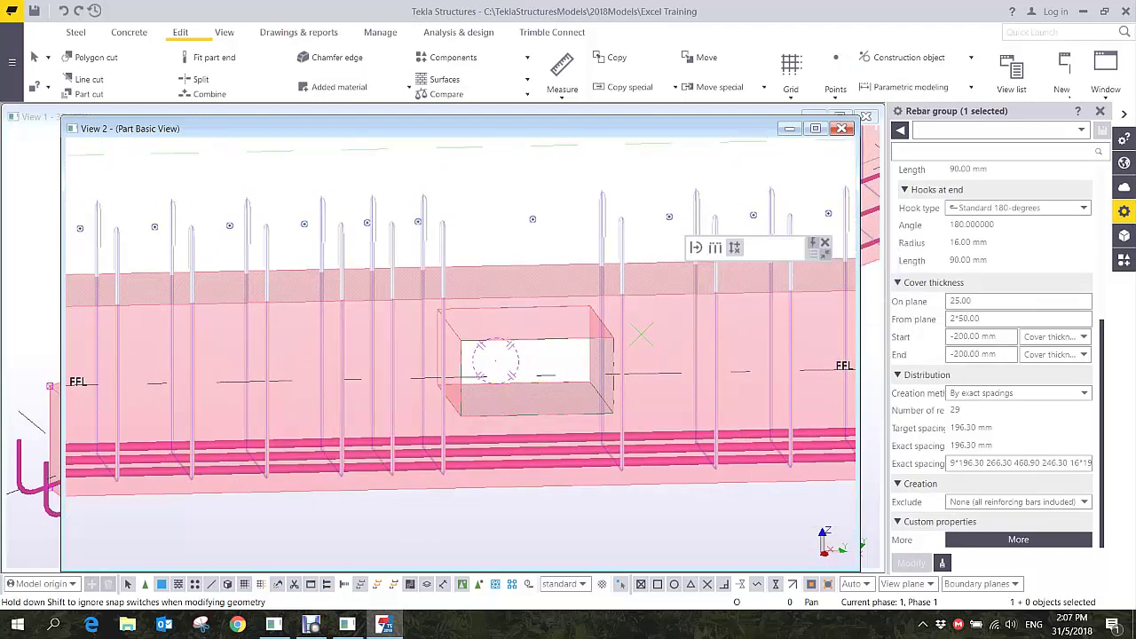
click(669, 217)
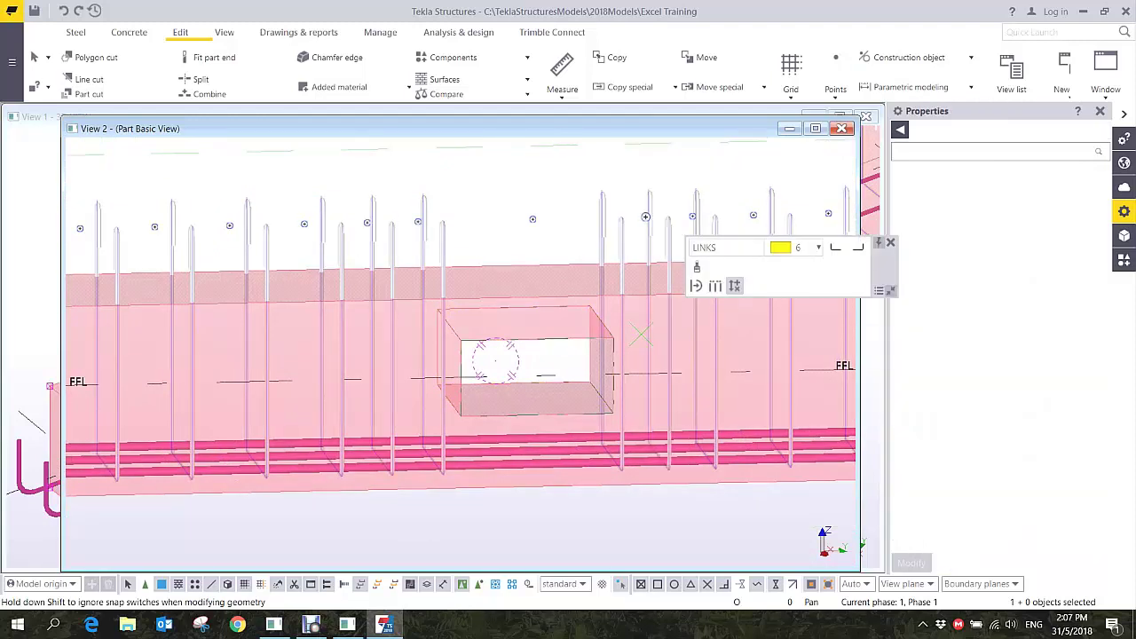
click(418, 222)
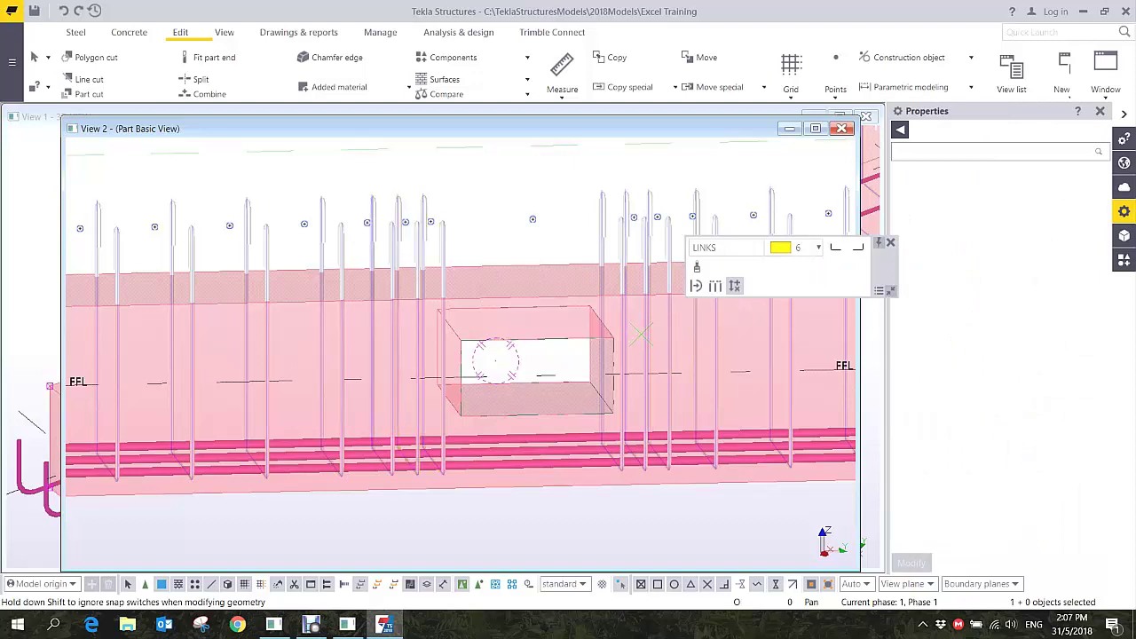
click(368, 223)
scroll(408, 340, down, 2)
ctrl+middle_drag(408, 340, 415, 370)
scroll(484, 372, down, 2)
right_click(449, 202)
click(453, 210)
- Review the revised stirrup layout along the beam and close its part basic view
scroll(486, 380, up, 3)
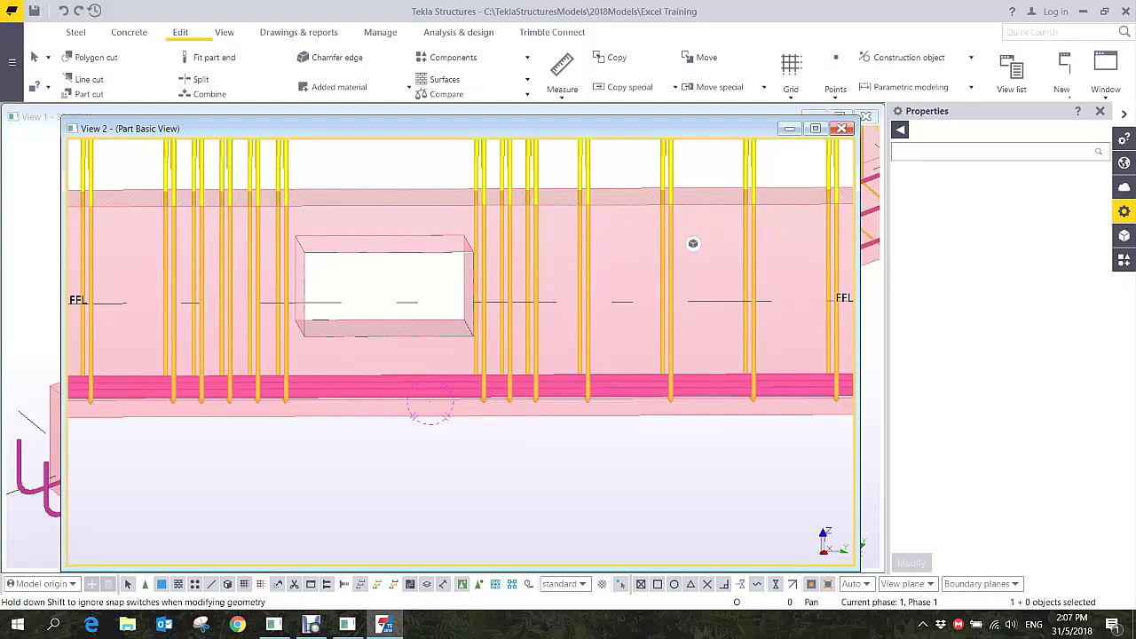
scroll(486, 329, down, 2)
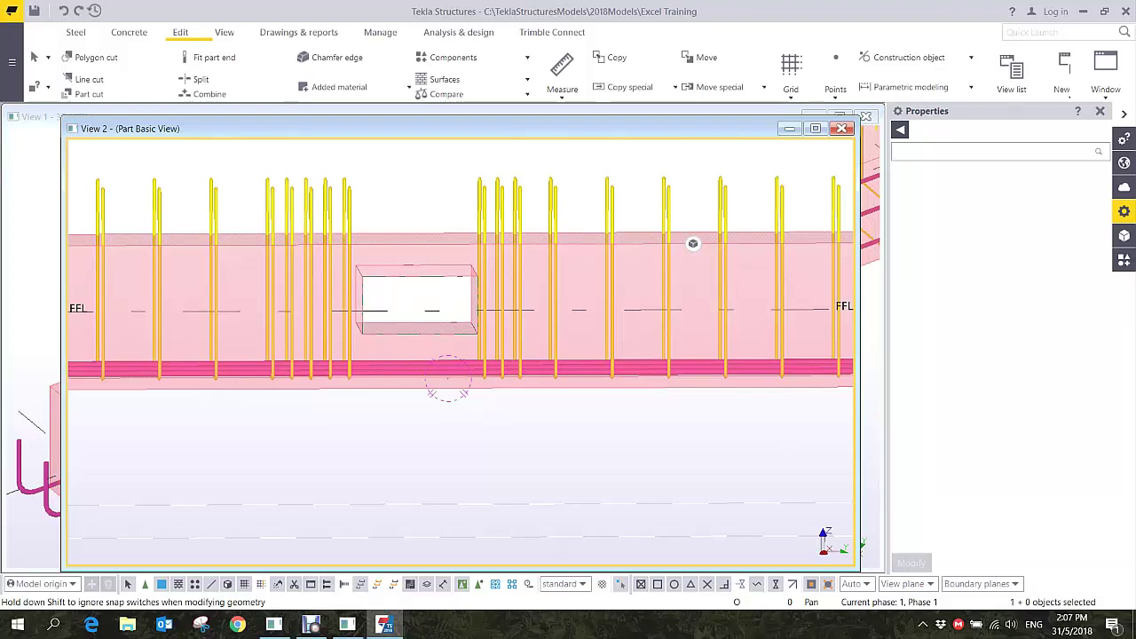
ctrl+middle_drag(417, 328, 528, 368)
scroll(529, 368, down, 4)
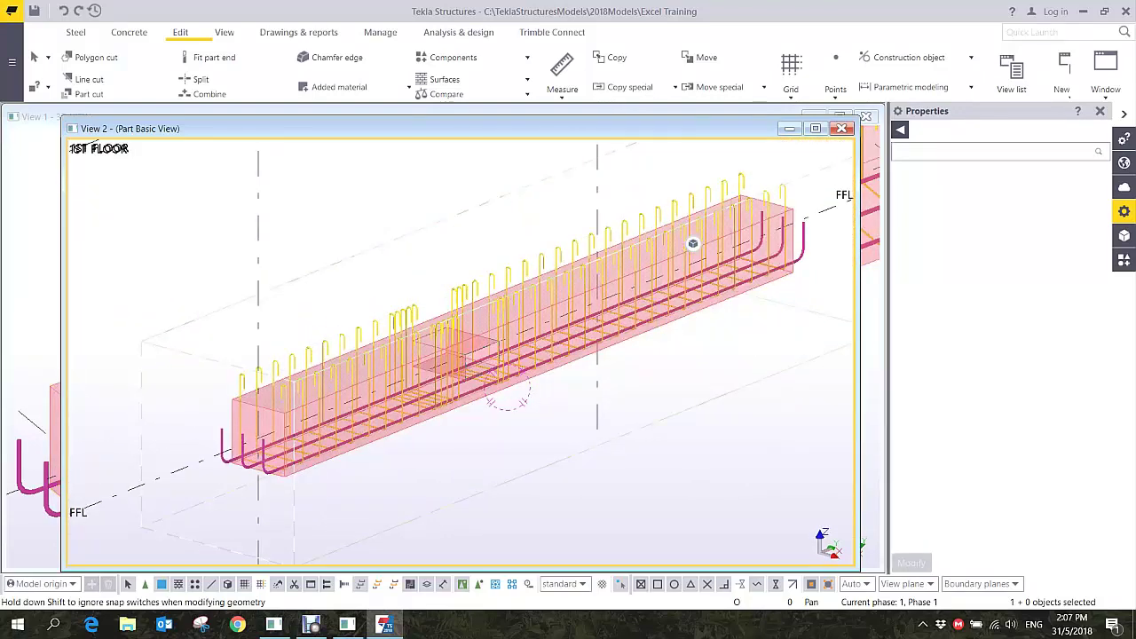
click(841, 128)
scroll(728, 271, down, 5)
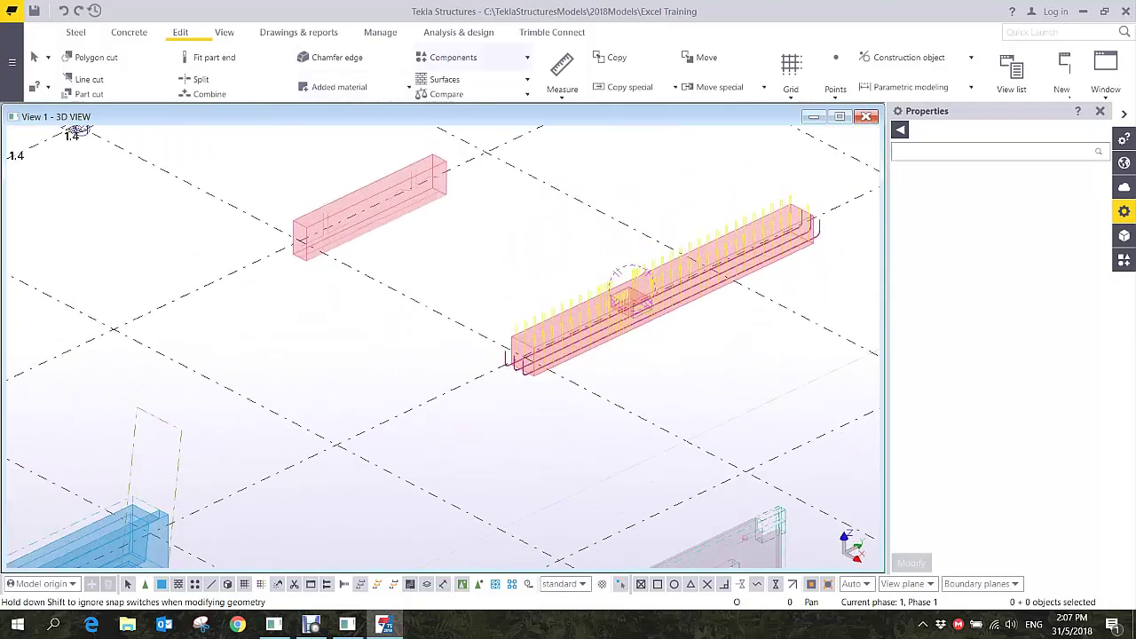
click(129, 32)
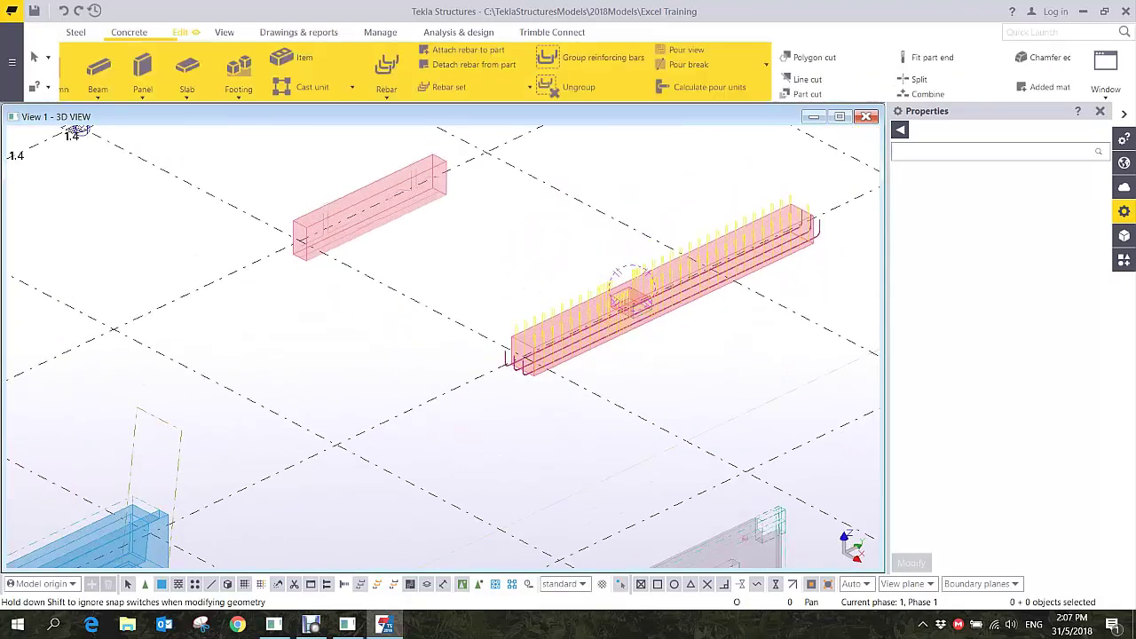
click(413, 89)
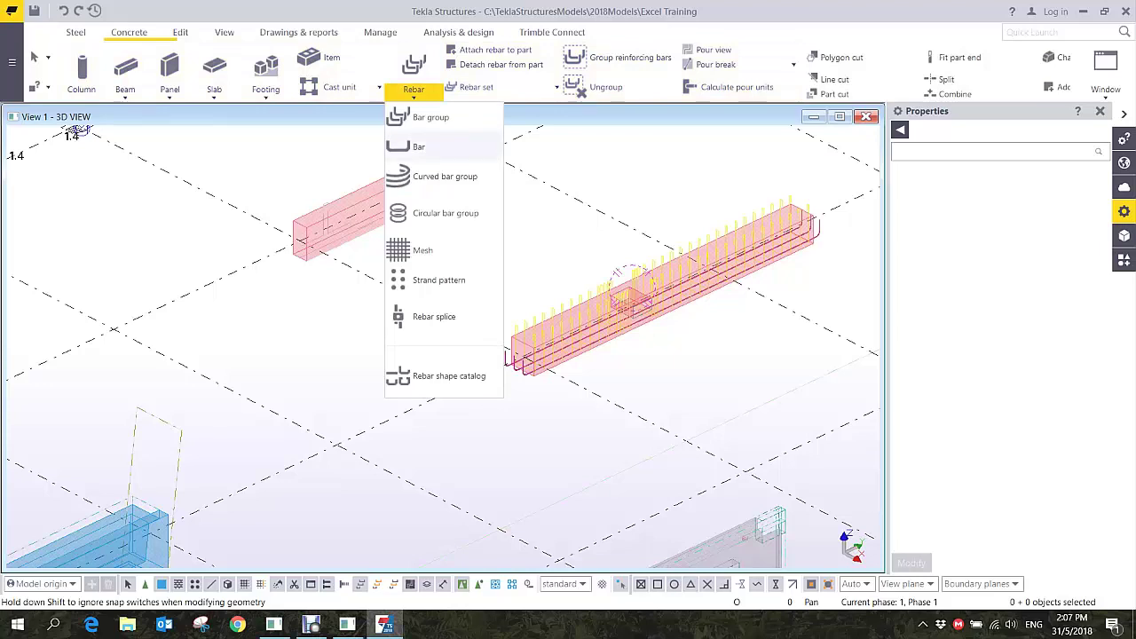
click(434, 316)
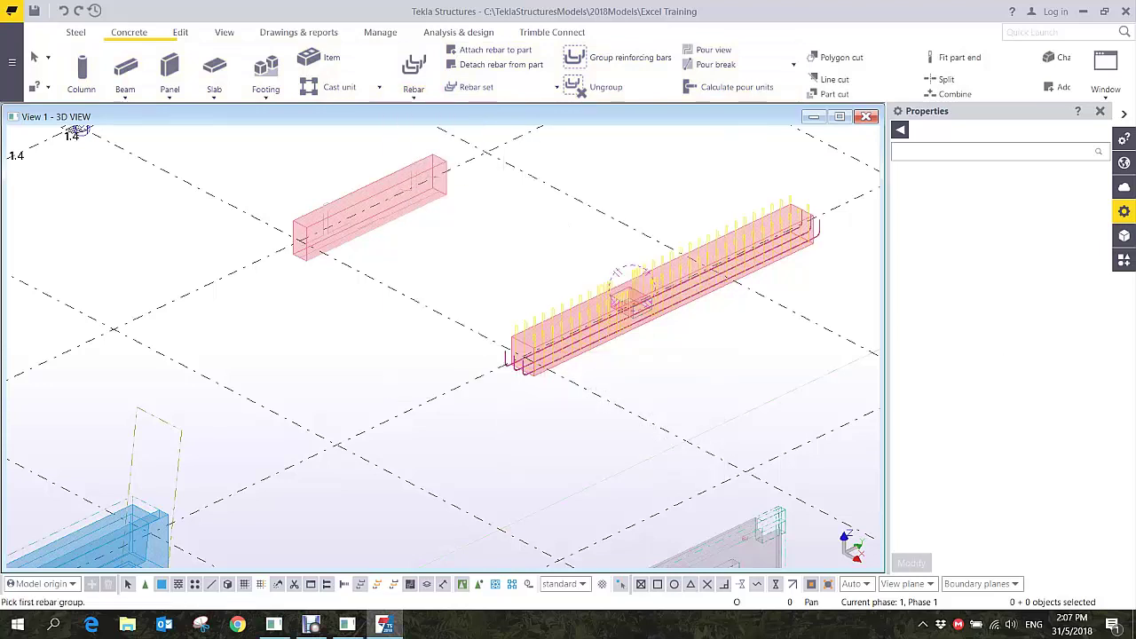
right_click(512, 266)
click(545, 273)
- Examine the wall panel with the large window opening and the corners of that opening
middle_drag(604, 479, 474, 223)
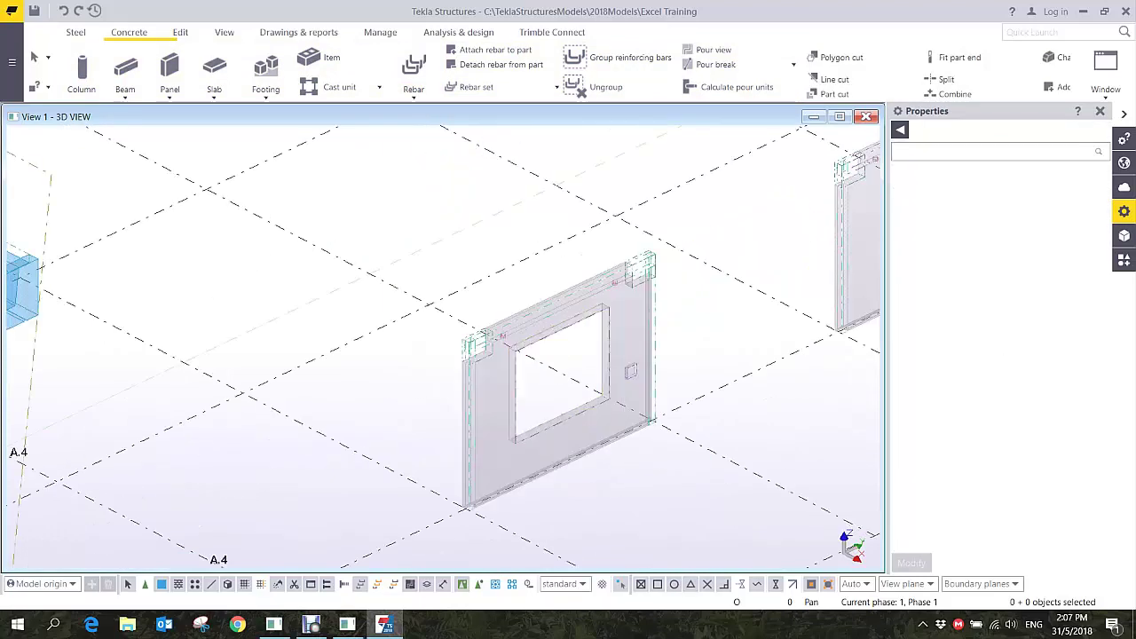
scroll(502, 364, up, 5)
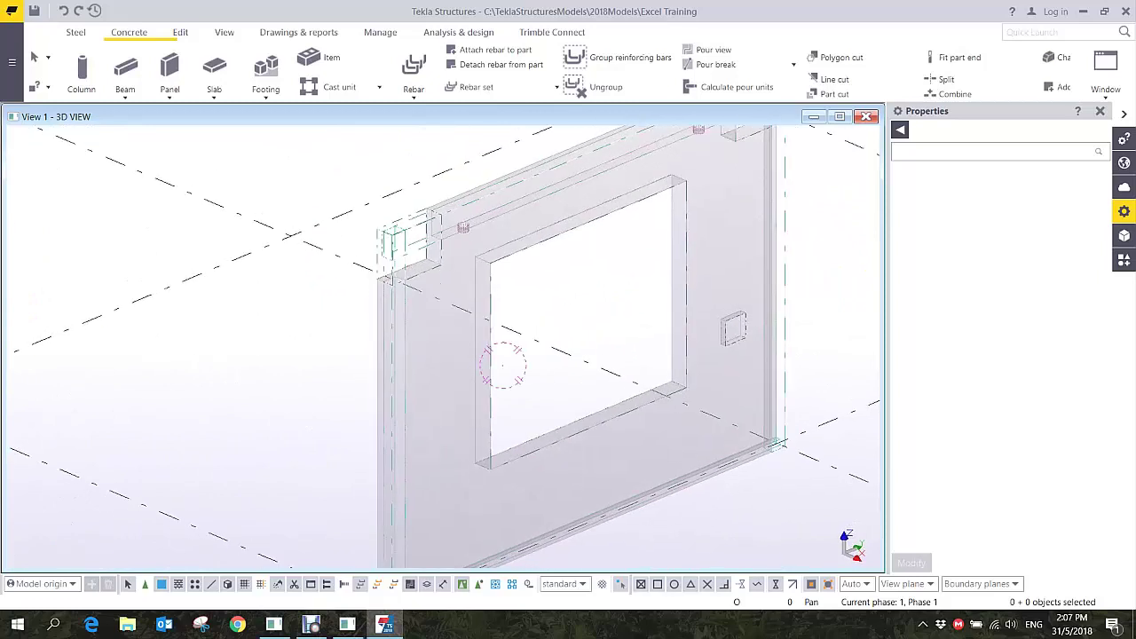
middle_drag(502, 364, 430, 370)
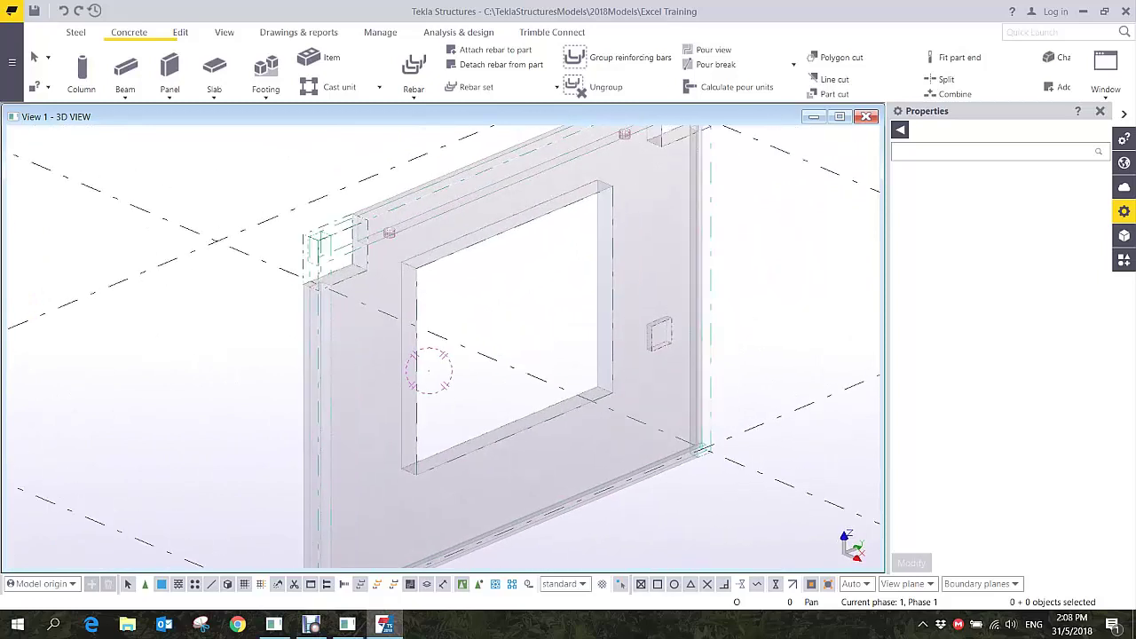
scroll(417, 390, up, 4)
scroll(395, 418, down, 3)
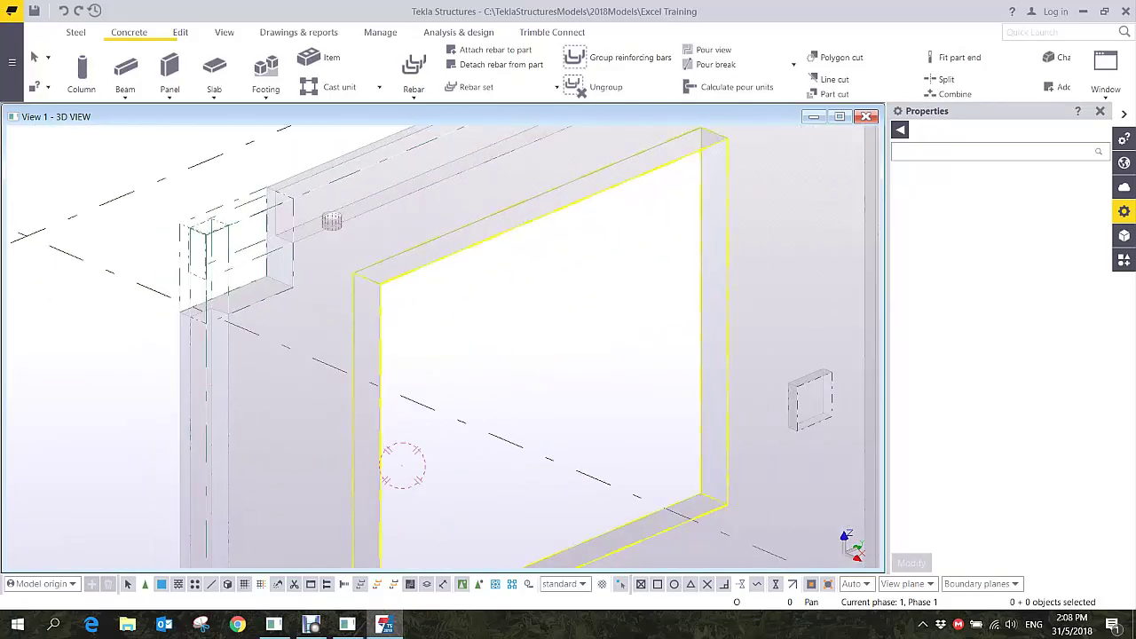
scroll(397, 419, down, 2)
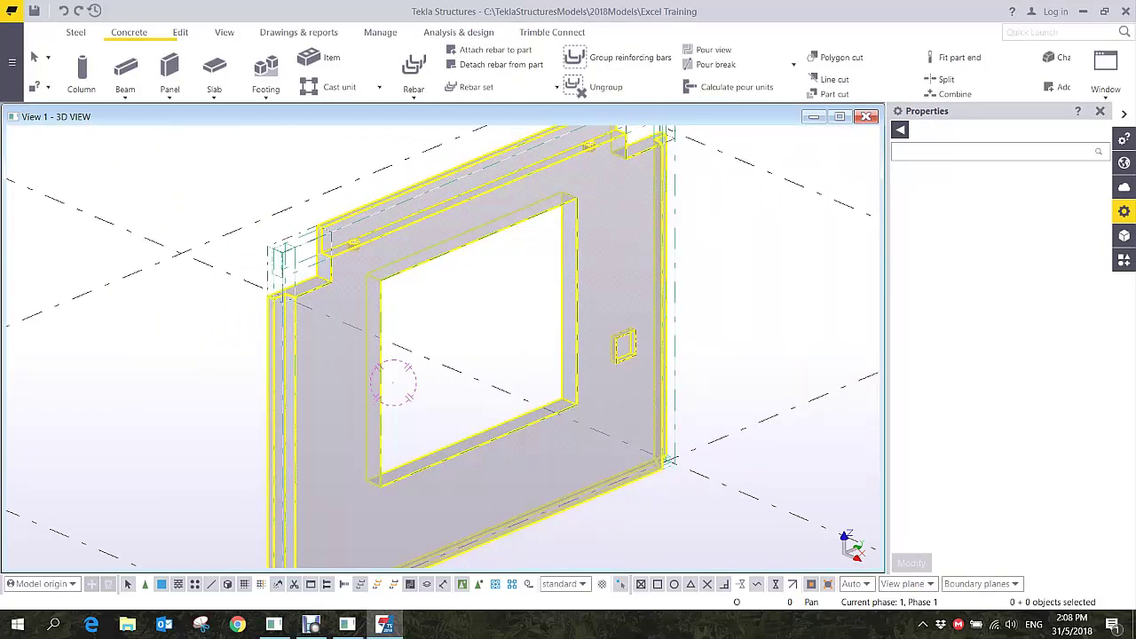
middle_drag(393, 381, 377, 358)
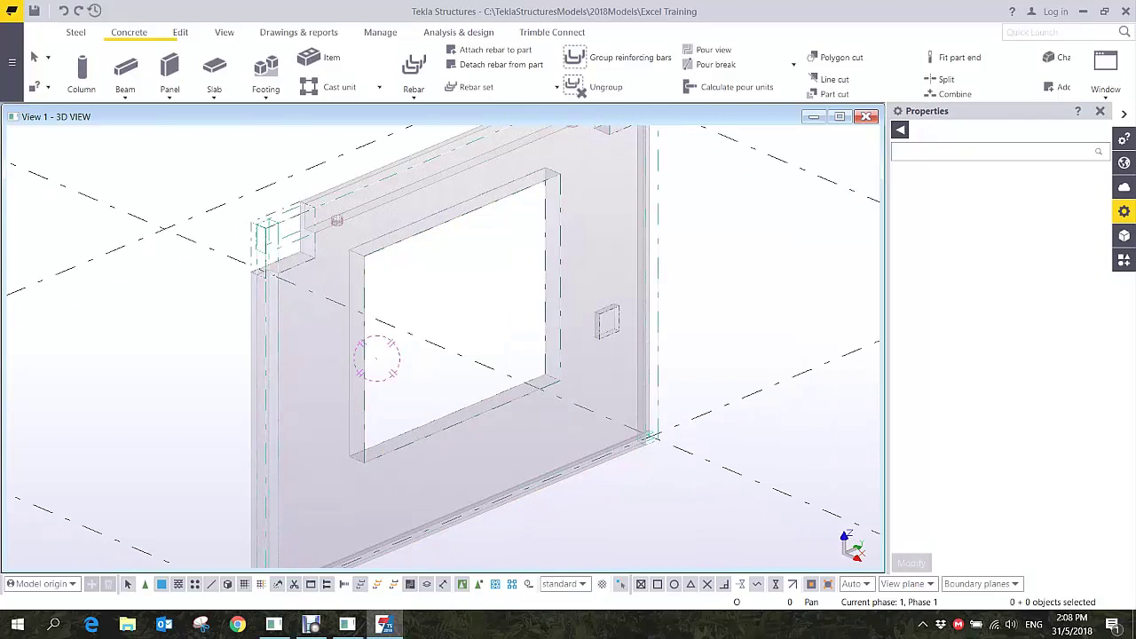
- Create a 1650 mm single rebar along one vertical side of the wall panel's window opening, between the midpoints of its corner edges
click(413, 93)
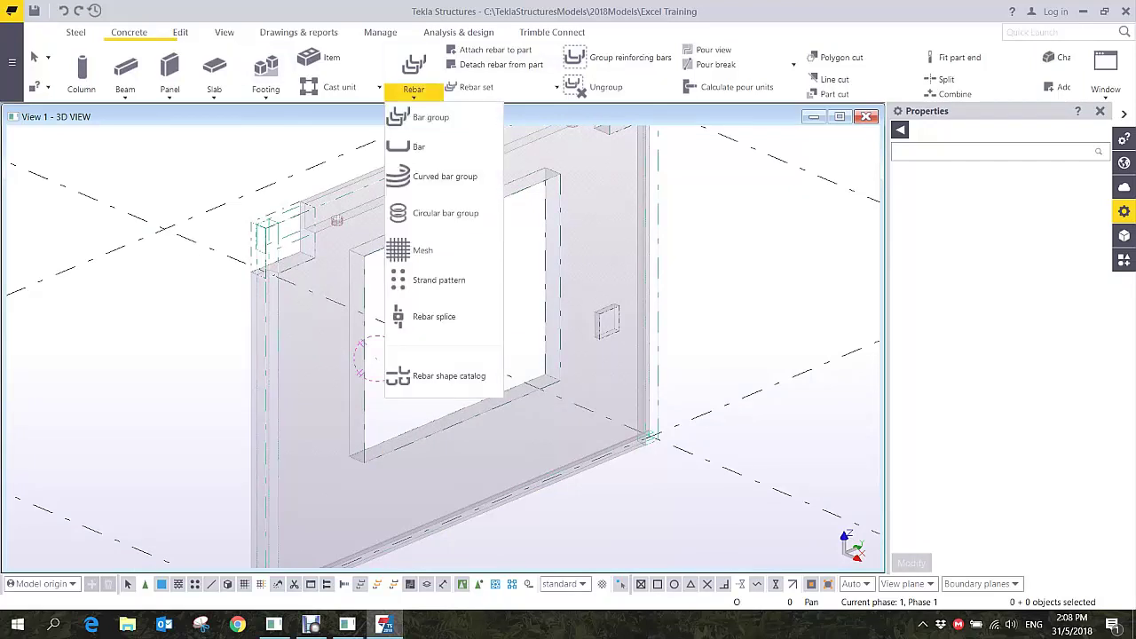
click(426, 146)
scroll(337, 399, up, 2)
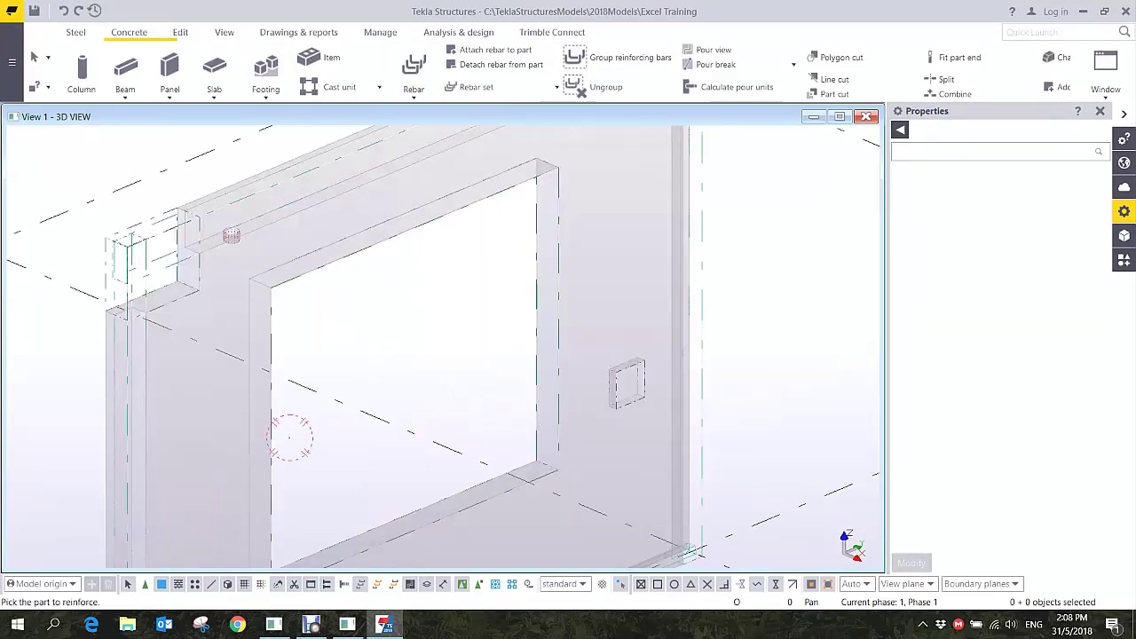
scroll(558, 196, up, 4)
middle_drag(543, 158, 524, 255)
click(525, 254)
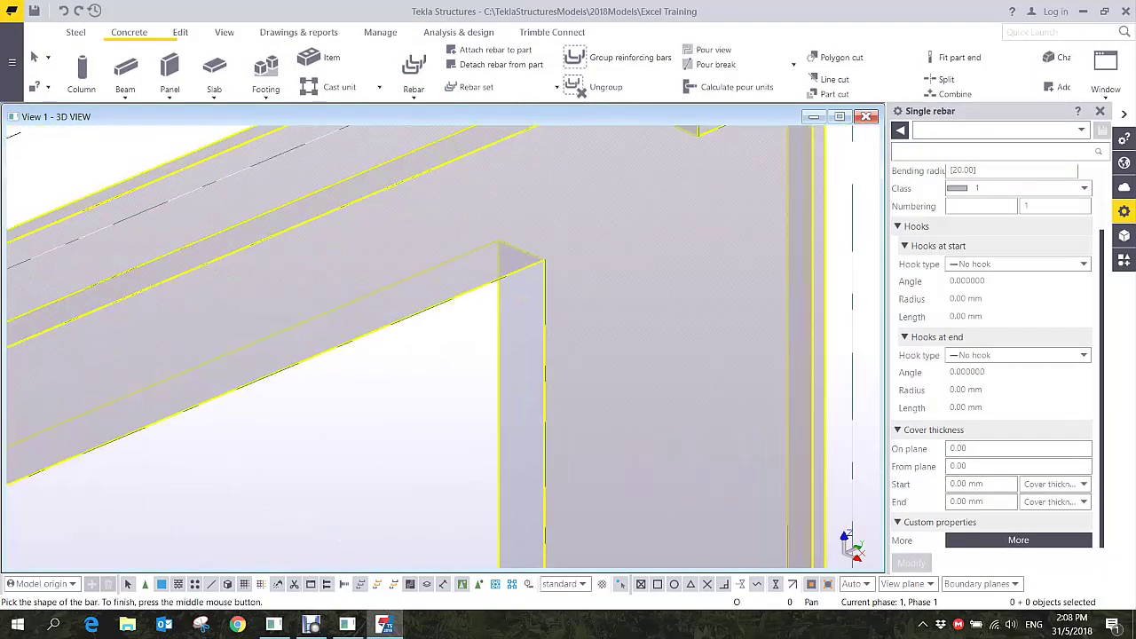
click(522, 247)
scroll(512, 270, down, 2)
middle_drag(515, 324, 508, 177)
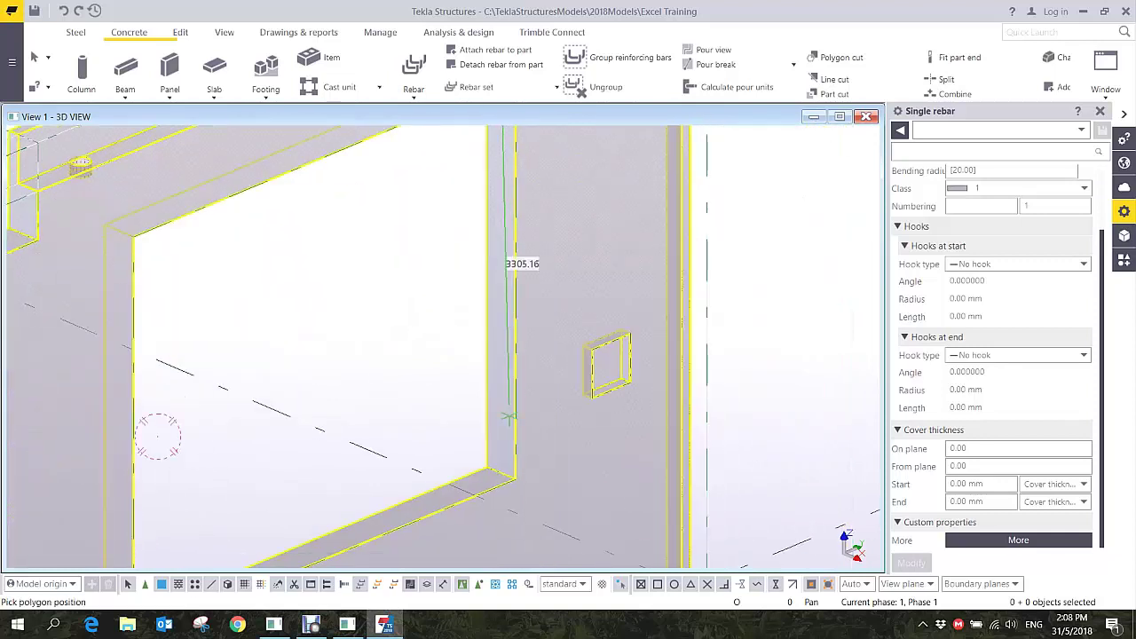
click(502, 472)
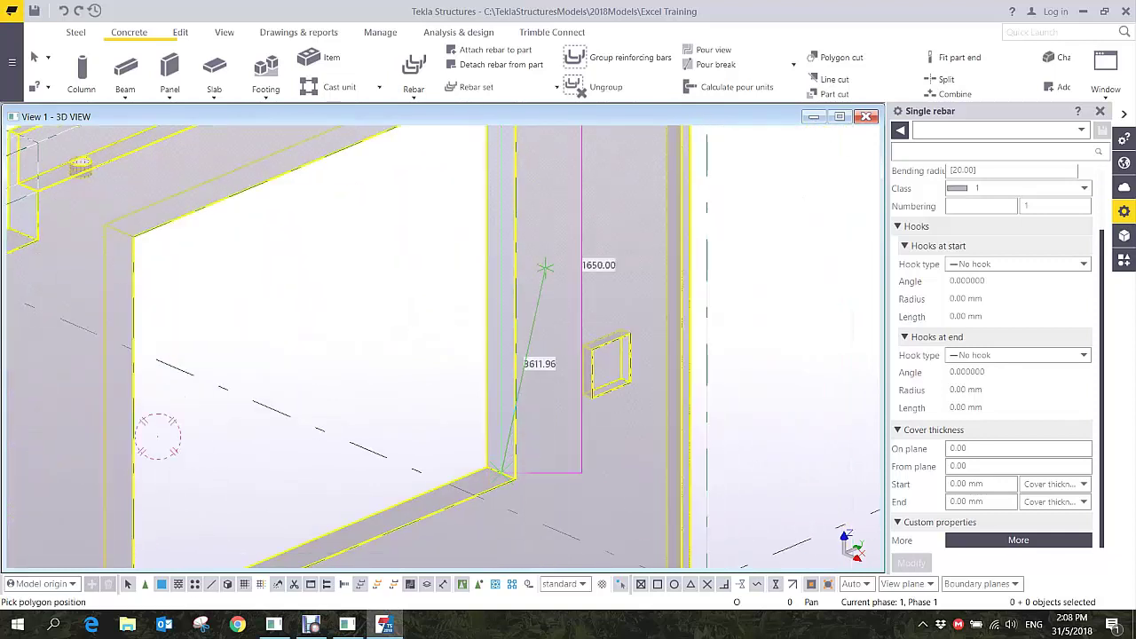
middle_click(545, 268)
right_click(548, 222)
click(584, 228)
- Change the class of the new vertical rebar beside the window opening to 2
scroll(693, 244, up, 5)
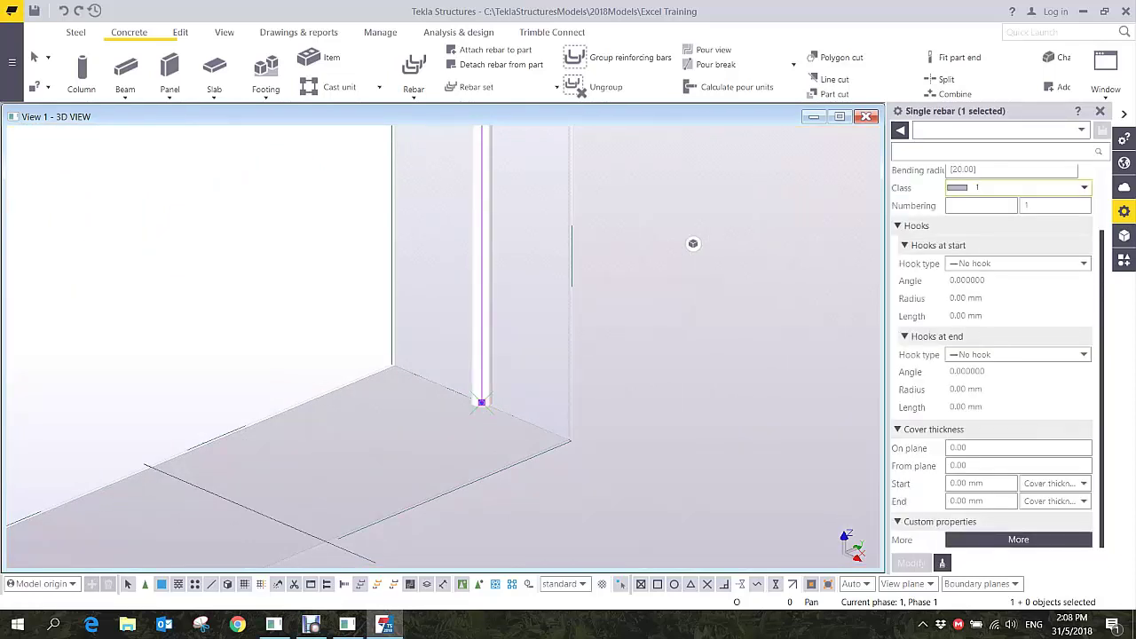
click(1084, 187)
click(985, 215)
key(Return)
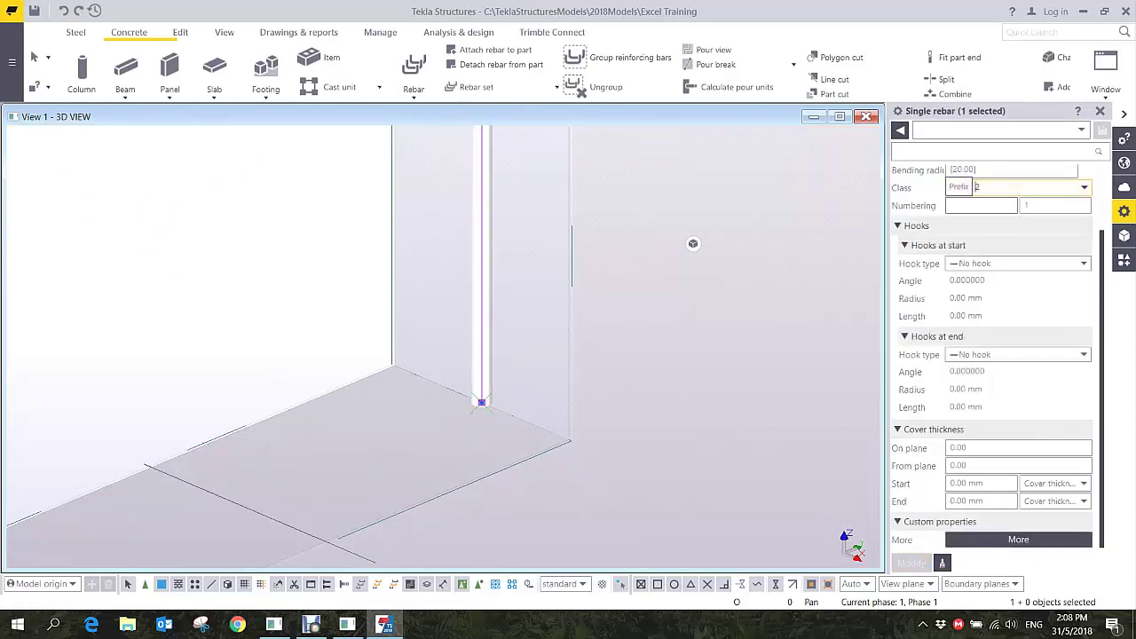
scroll(593, 324, up, 2)
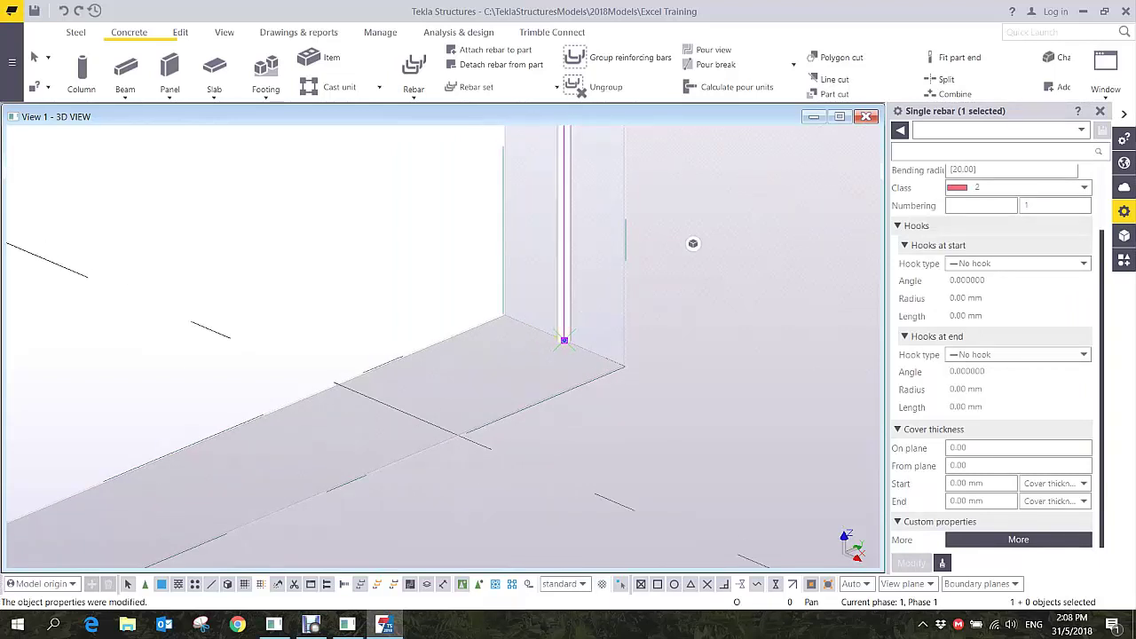
click(596, 306)
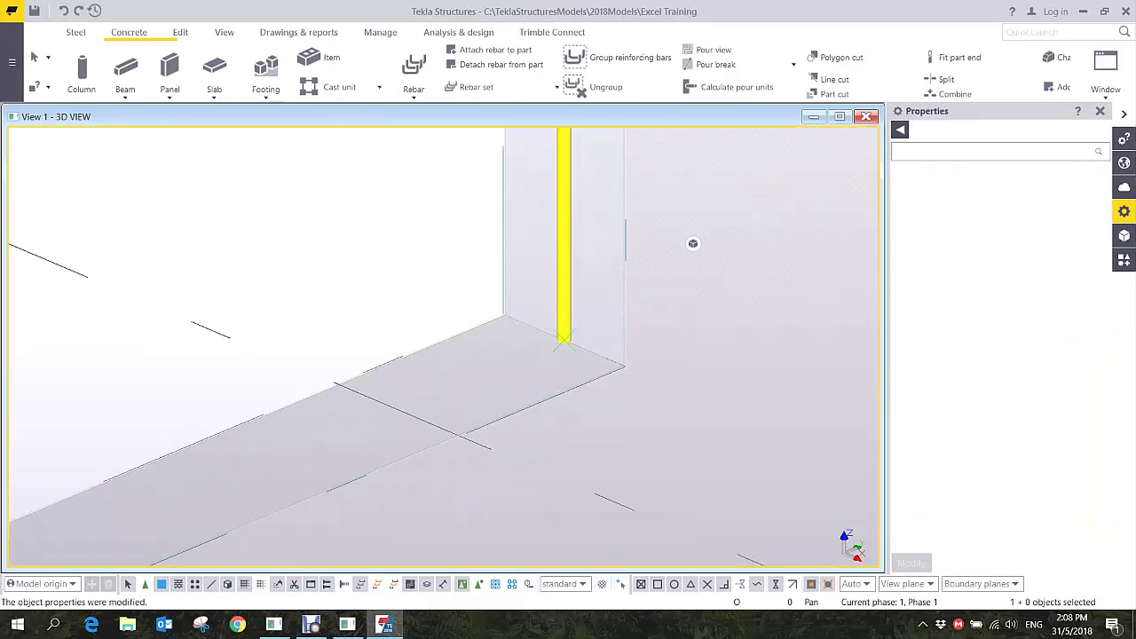
- Set the vertical rebar's on-plane cover thickness to 30
click(565, 340)
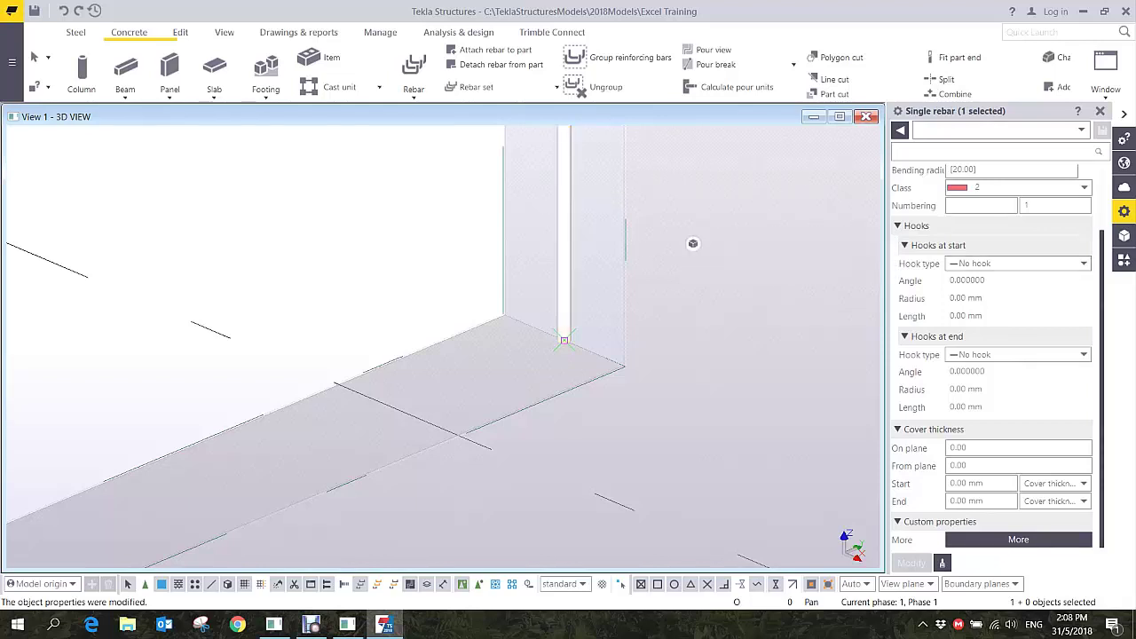
click(951, 447)
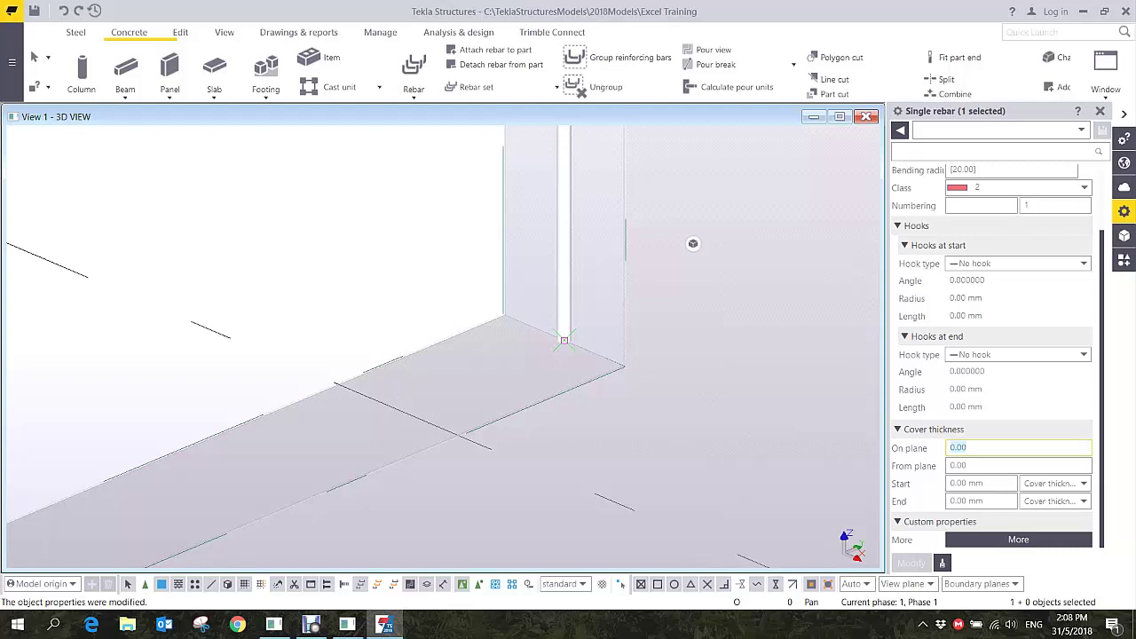
text(8)
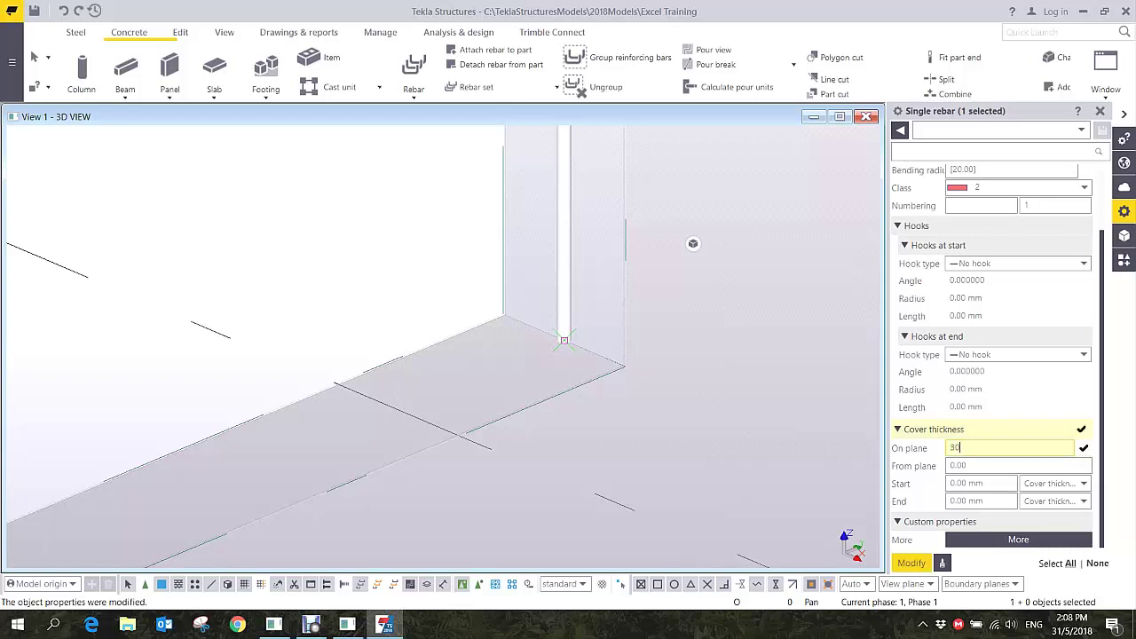
key(Return)
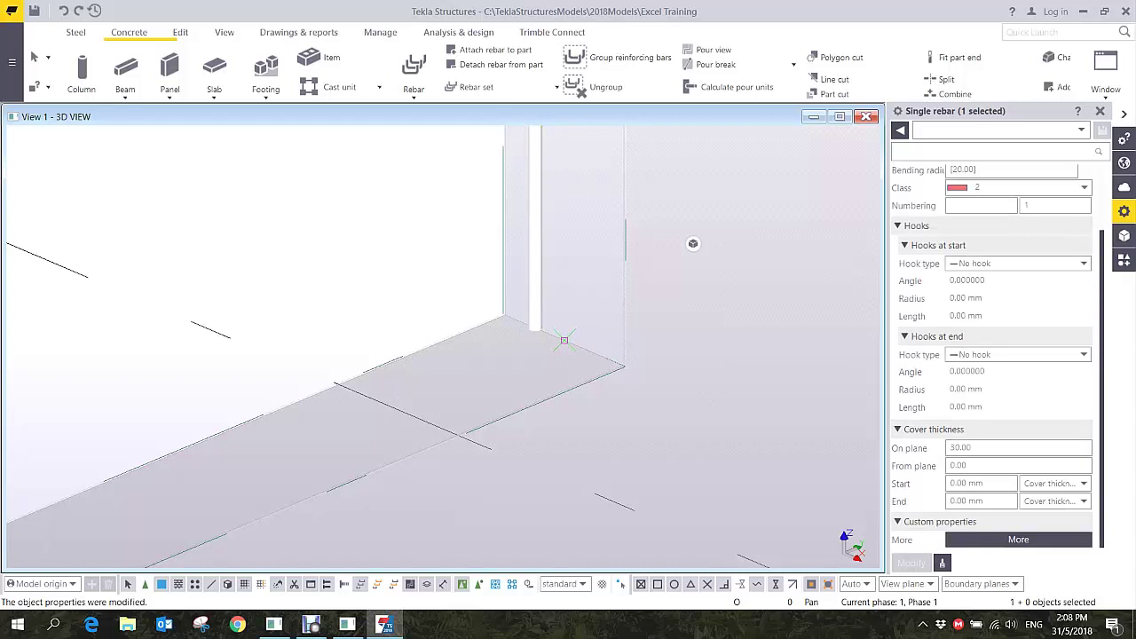
- Set the rebar's on-plane cover thickness to 0 and its from-plane cover thickness to 30
click(981, 448)
text(0)
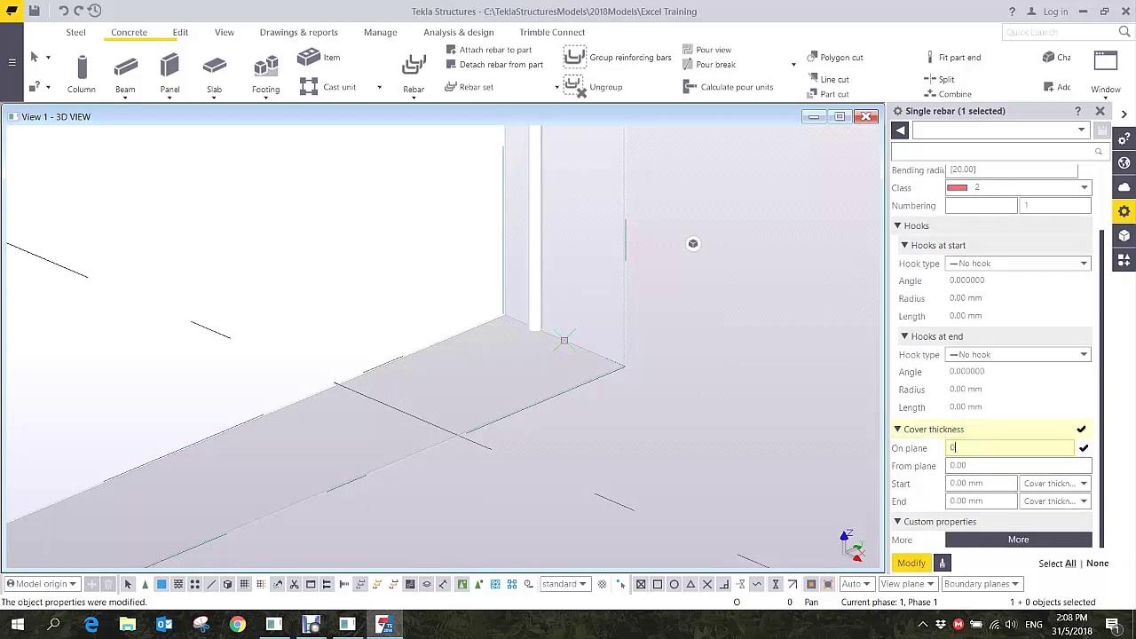
key(Tab)
text(3)
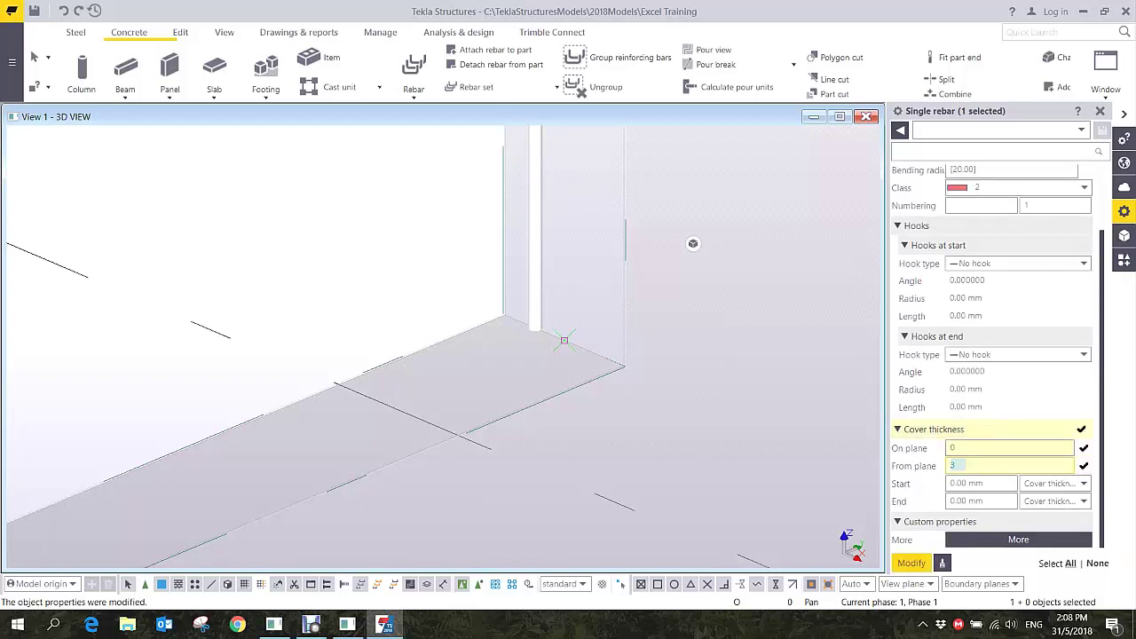
text(0)
key(Return)
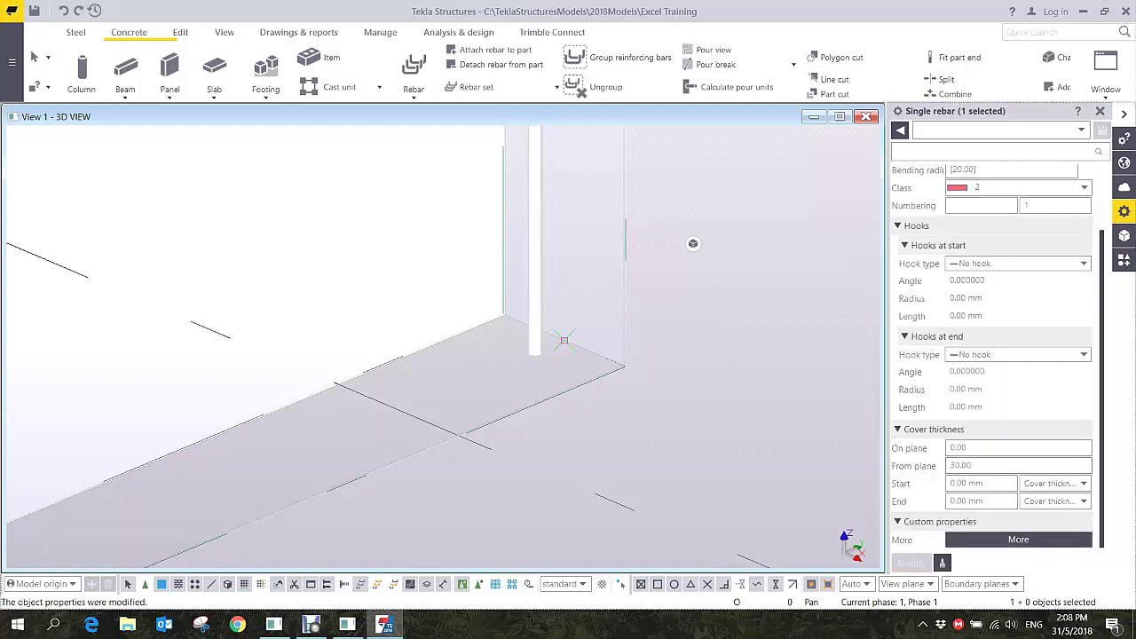
- Set the vertical rebar's from-plane cover thickness to -30 so it sits inside the panel concrete beside the opening
click(950, 465)
text(-)
key(Return)
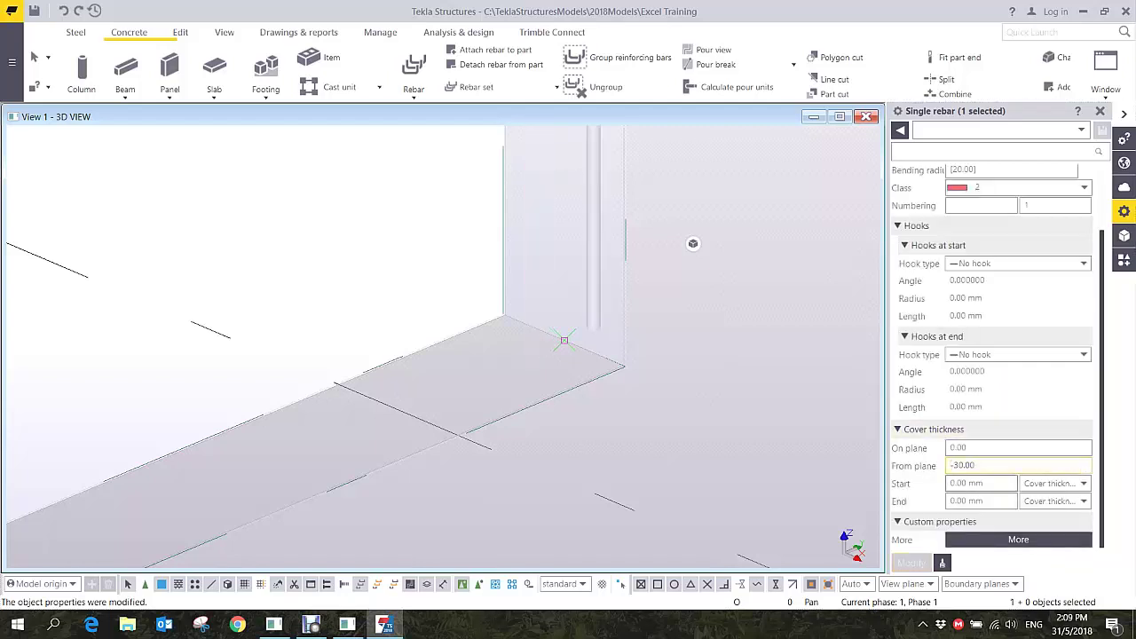
- Extend the rebar beyond both corners of the opening by setting the start and end cover thickness to -400 mm
scroll(568, 344, down, 2)
key(v)
click(602, 349)
ctrl+middle_drag(602, 350, 534, 330)
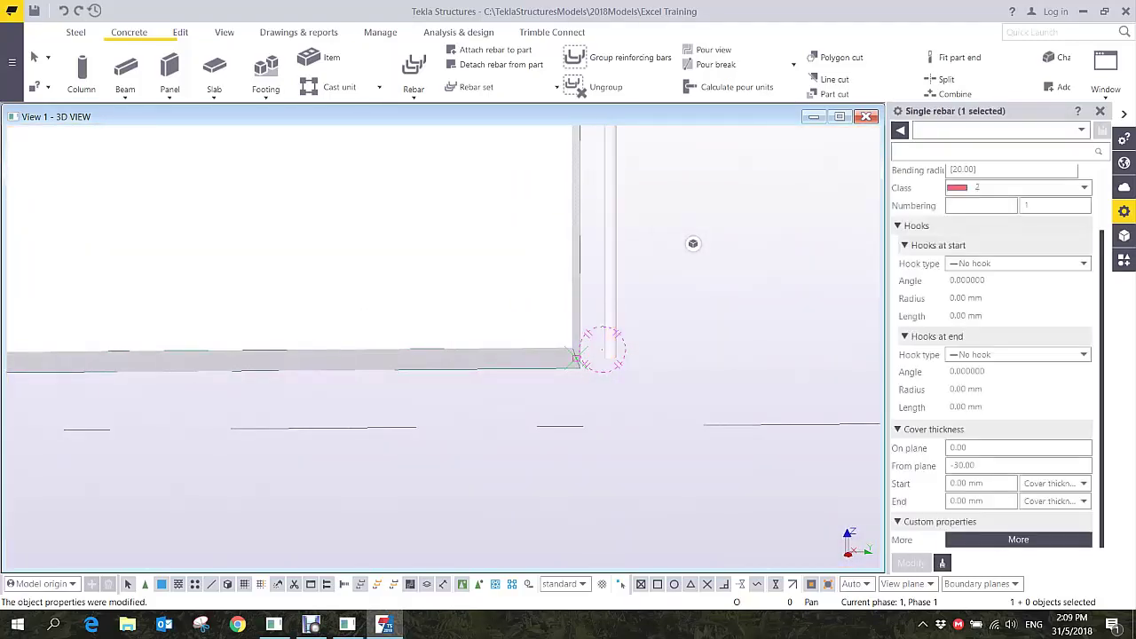
click(981, 484)
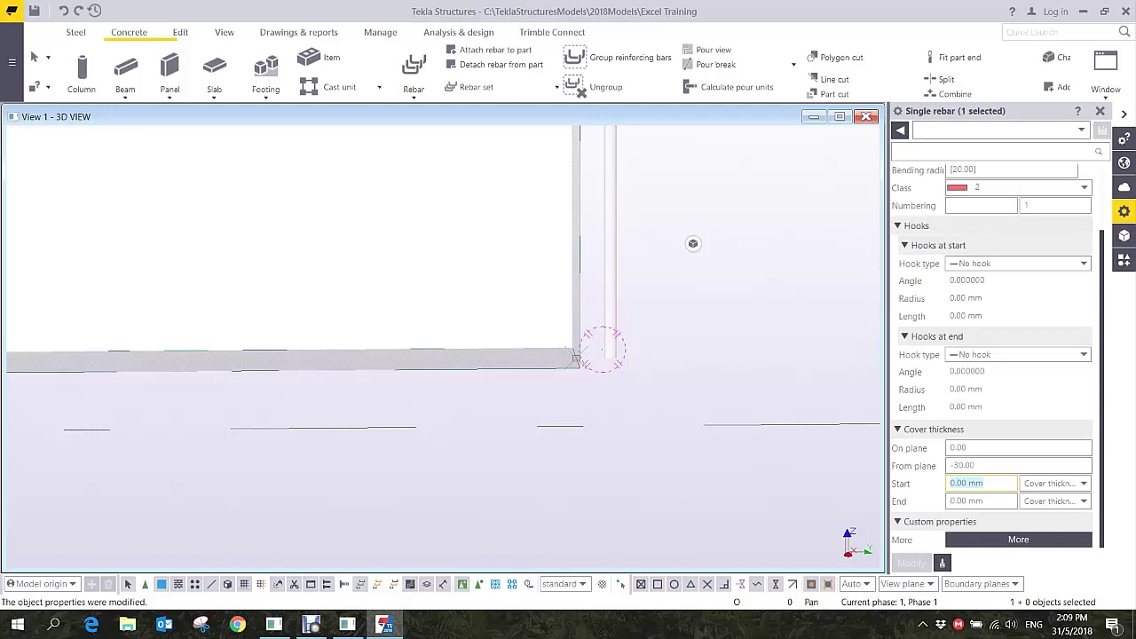
text(-)
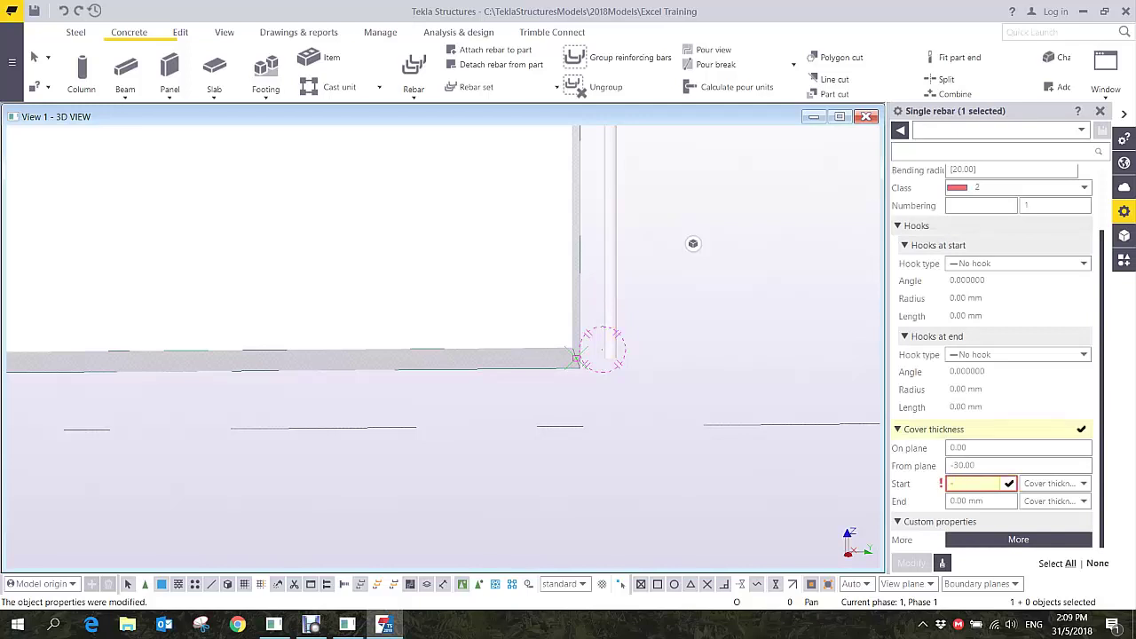
text(400)
key(Tab)
text(-)
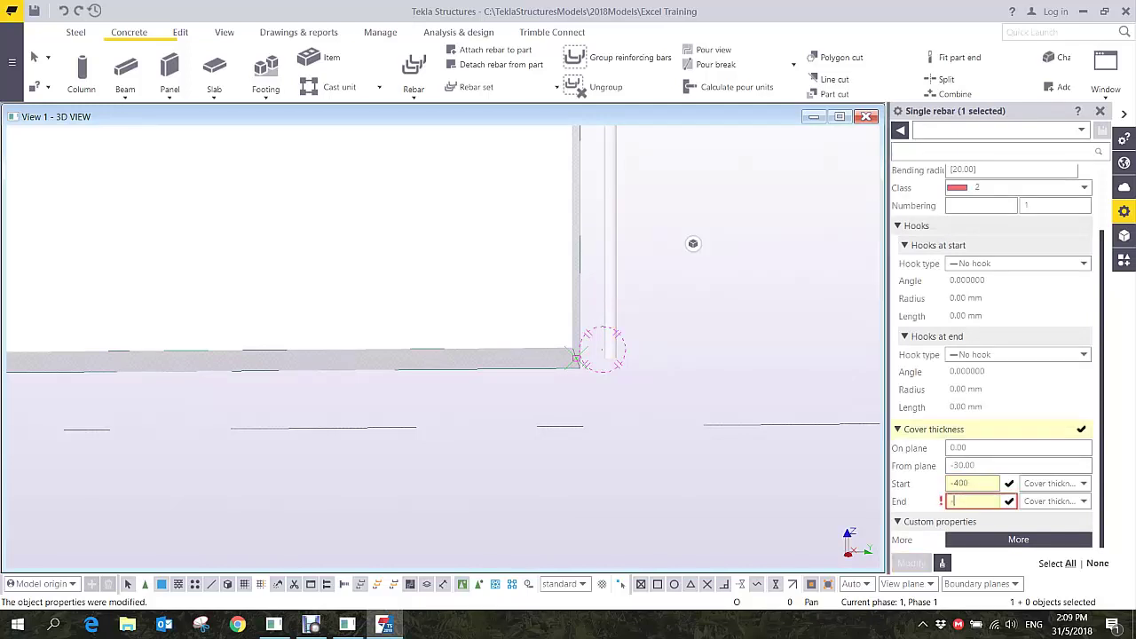
text(400)
key(Return)
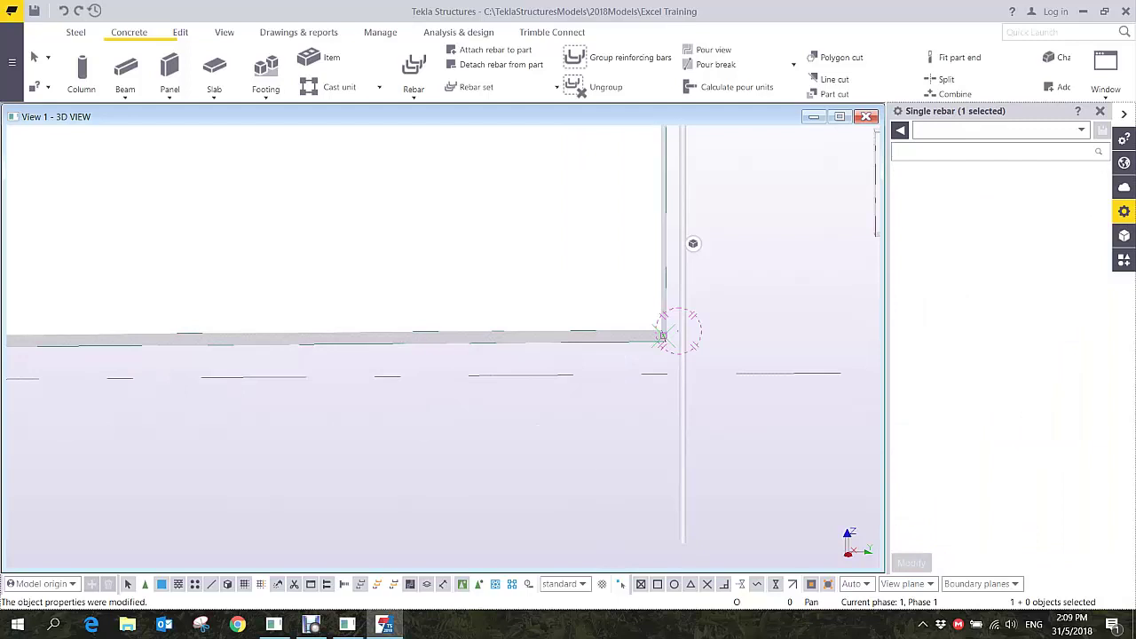
scroll(612, 344, down, 3)
middle_drag(613, 344, 400, 146)
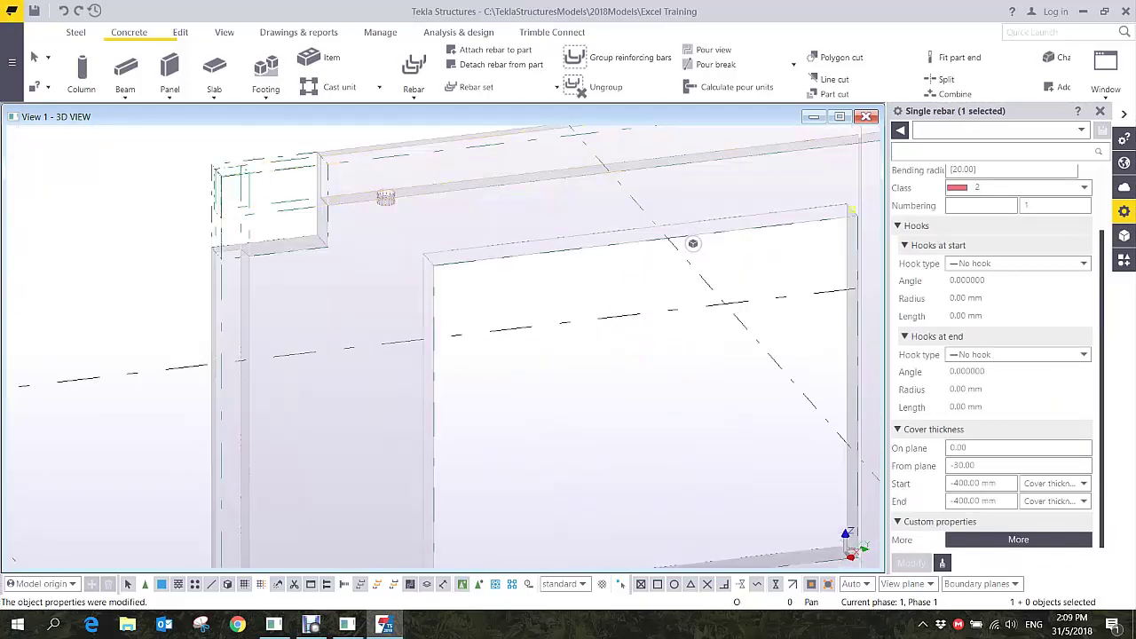
scroll(692, 242, down, 2)
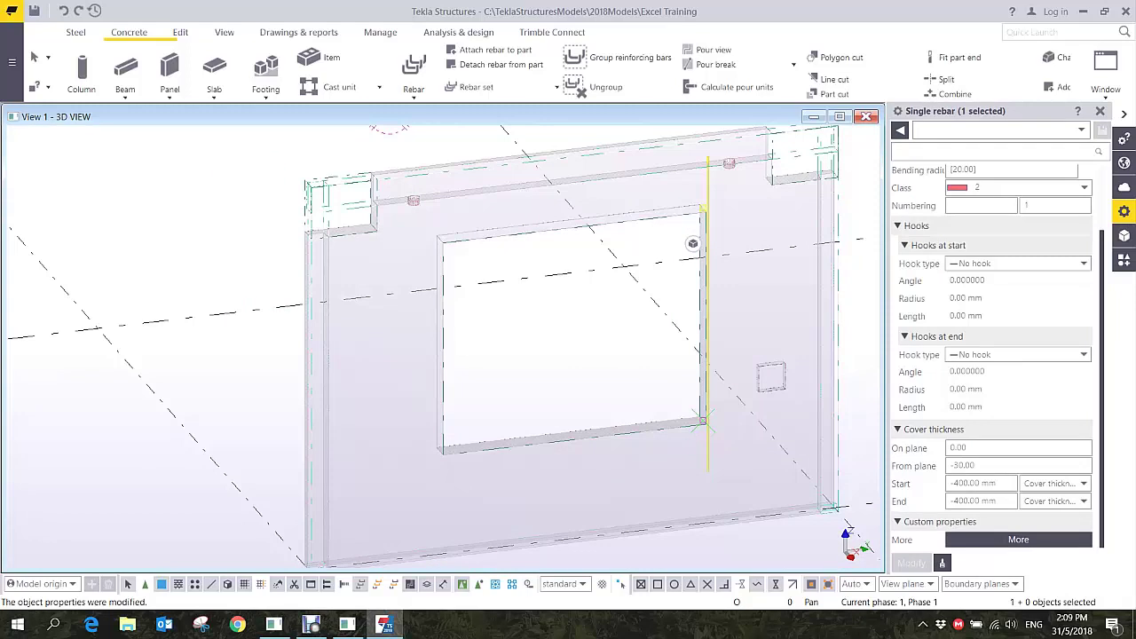
right_click(708, 451)
click(742, 223)
scroll(687, 206, up, 2)
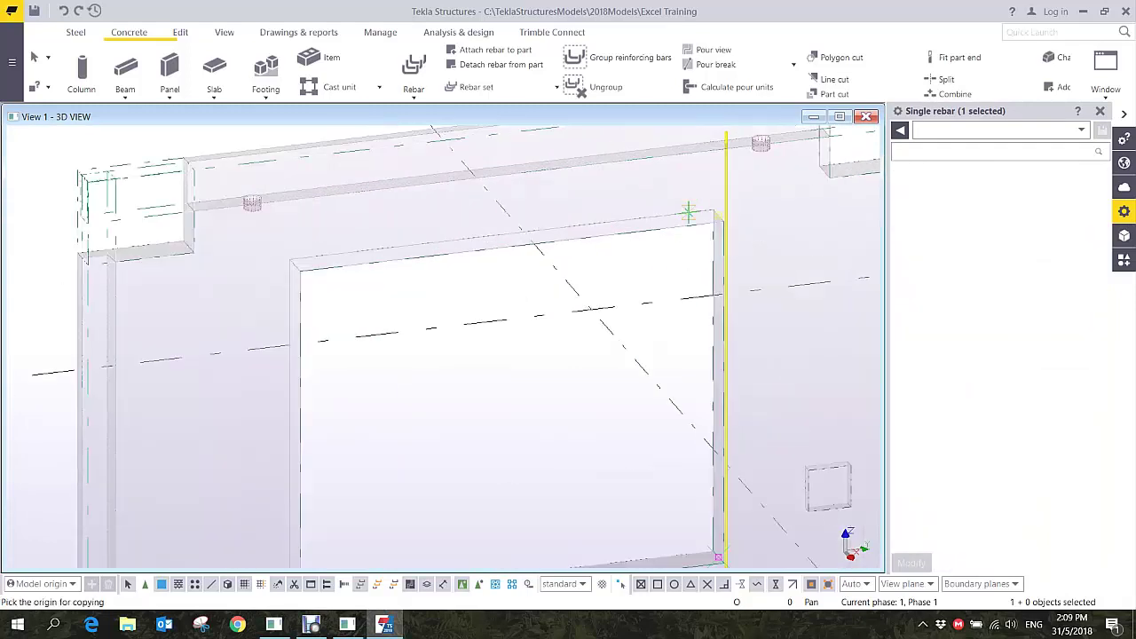
scroll(690, 212, up, 3)
click(754, 223)
middle_drag(214, 318, 708, 217)
middle_drag(355, 332, 353, 188)
scroll(355, 188, down, 2)
middle_drag(535, 380, 274, 195)
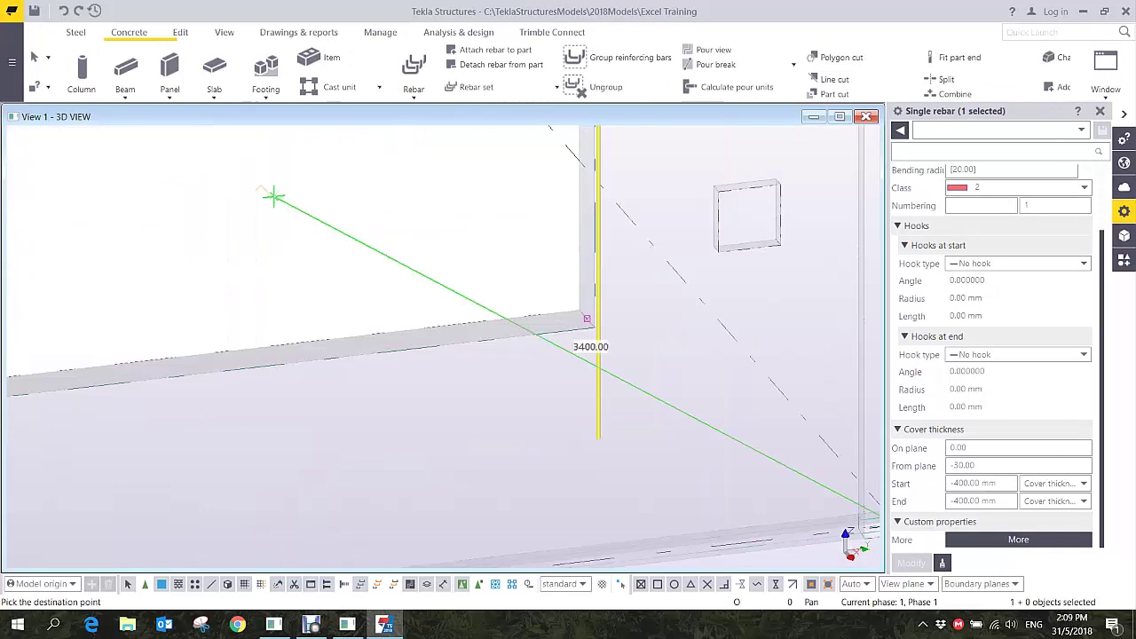
click(550, 324)
- Copy the vertical rebar 2000 mm to the opposite side of the window opening, between the midpoints of the lower corner edges
right_click(582, 306)
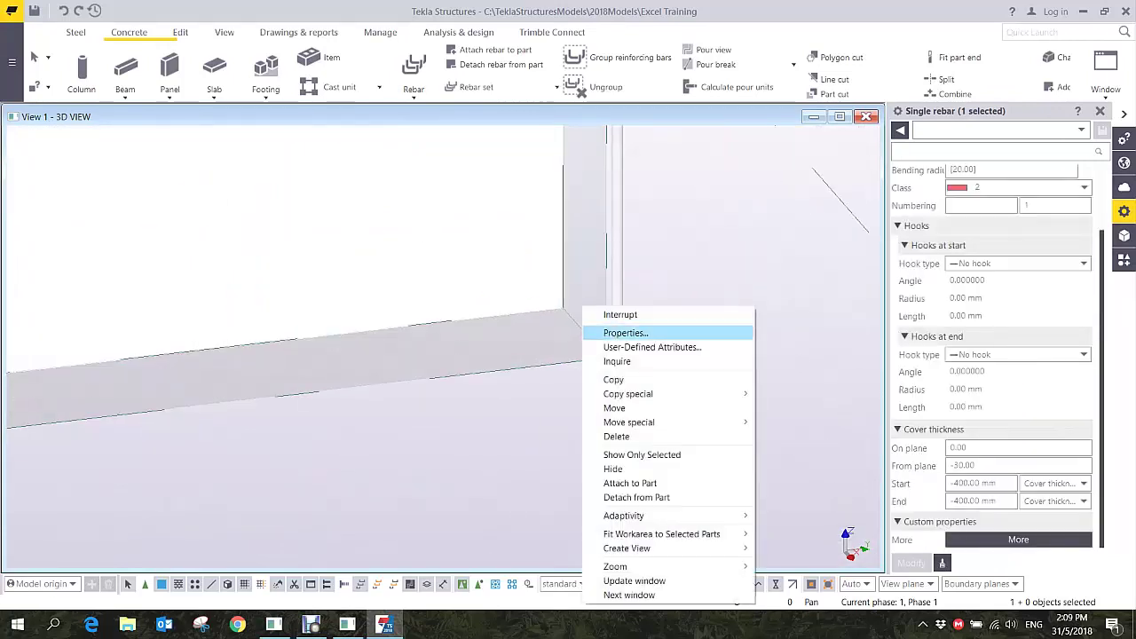
click(621, 379)
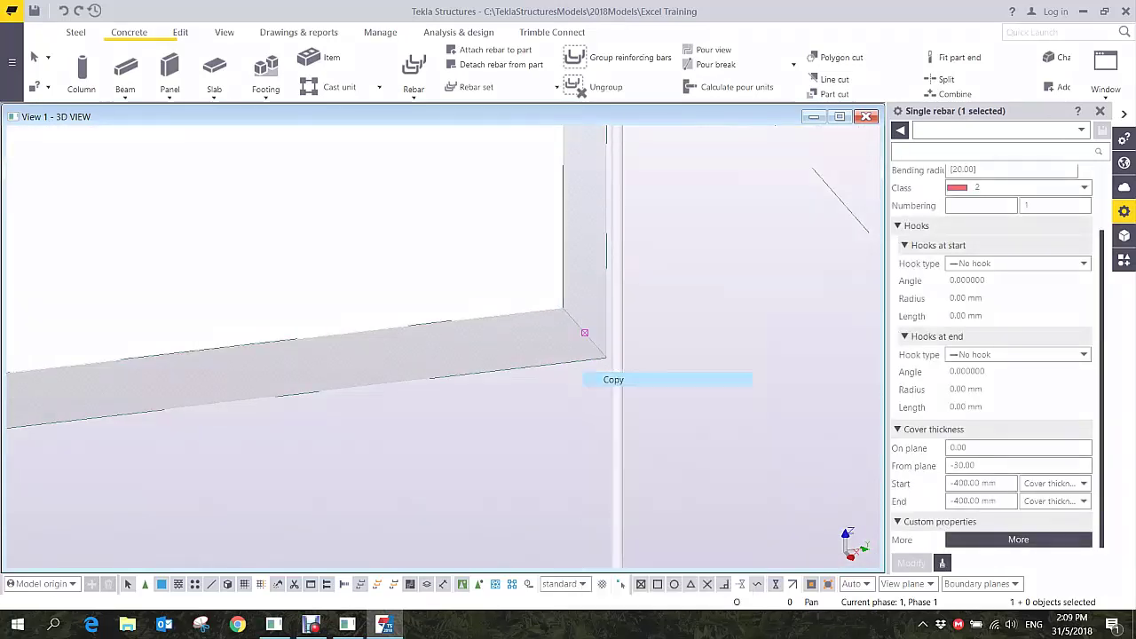
click(585, 333)
scroll(581, 335, down, 2)
middle_drag(235, 390, 600, 342)
scroll(348, 365, up, 1)
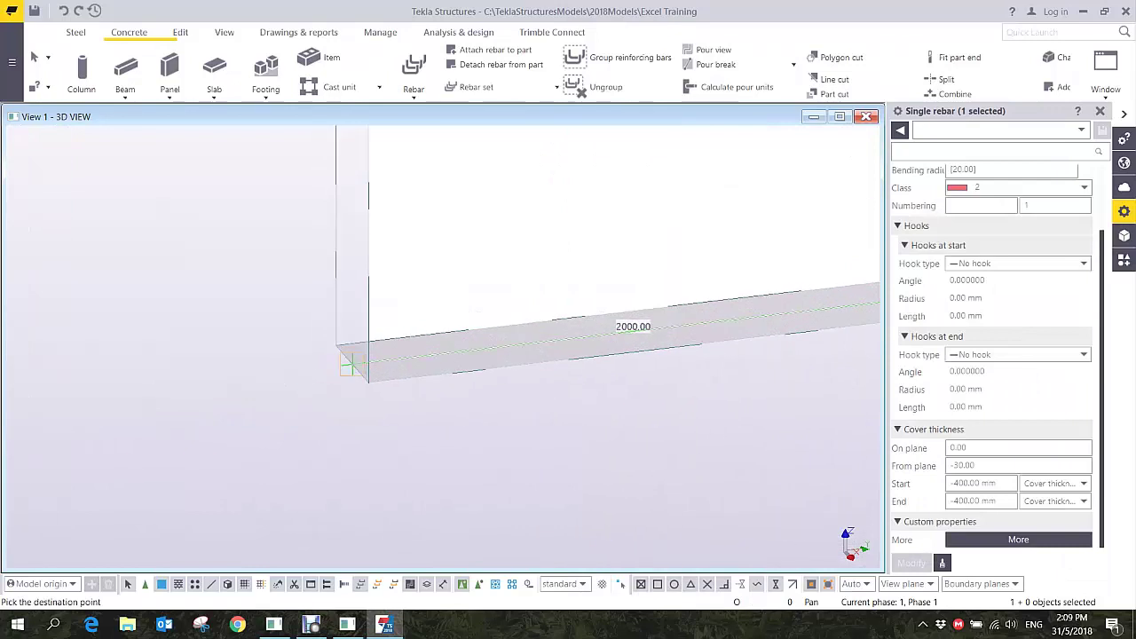
click(350, 364)
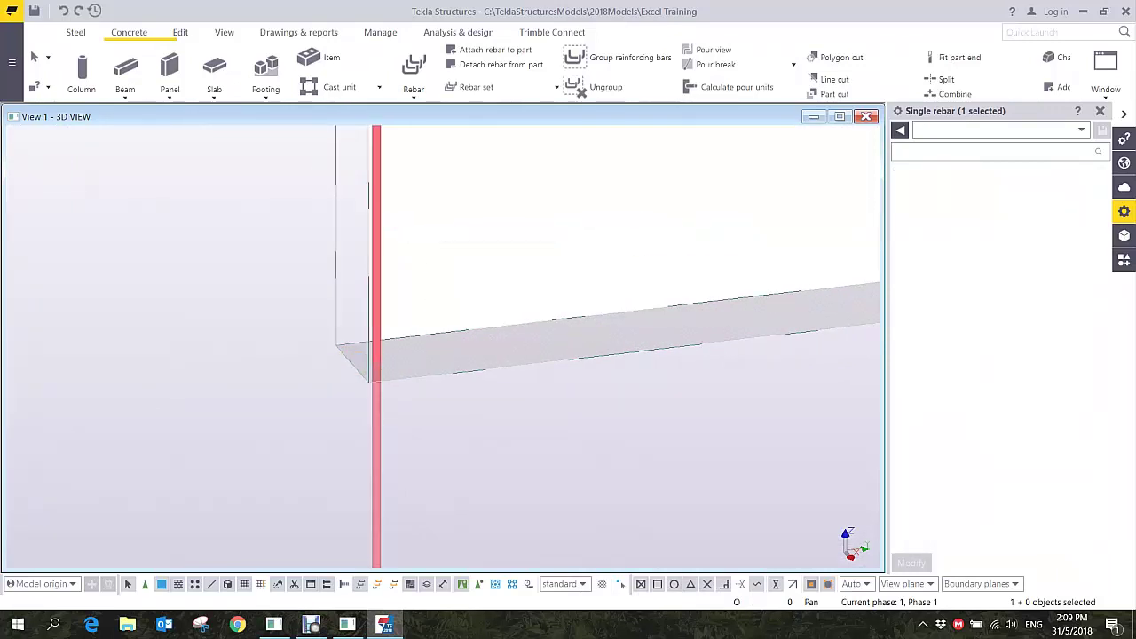
- Set the copied rebar's from-plane cover thickness to 30 to place it inside the concrete
click(376, 364)
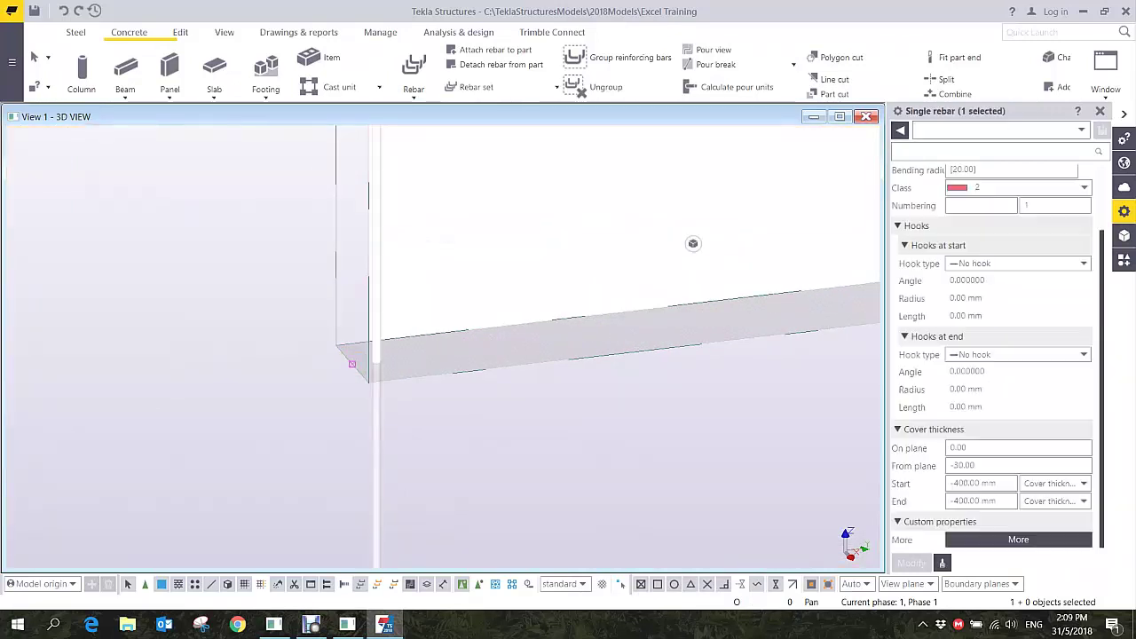
click(952, 465)
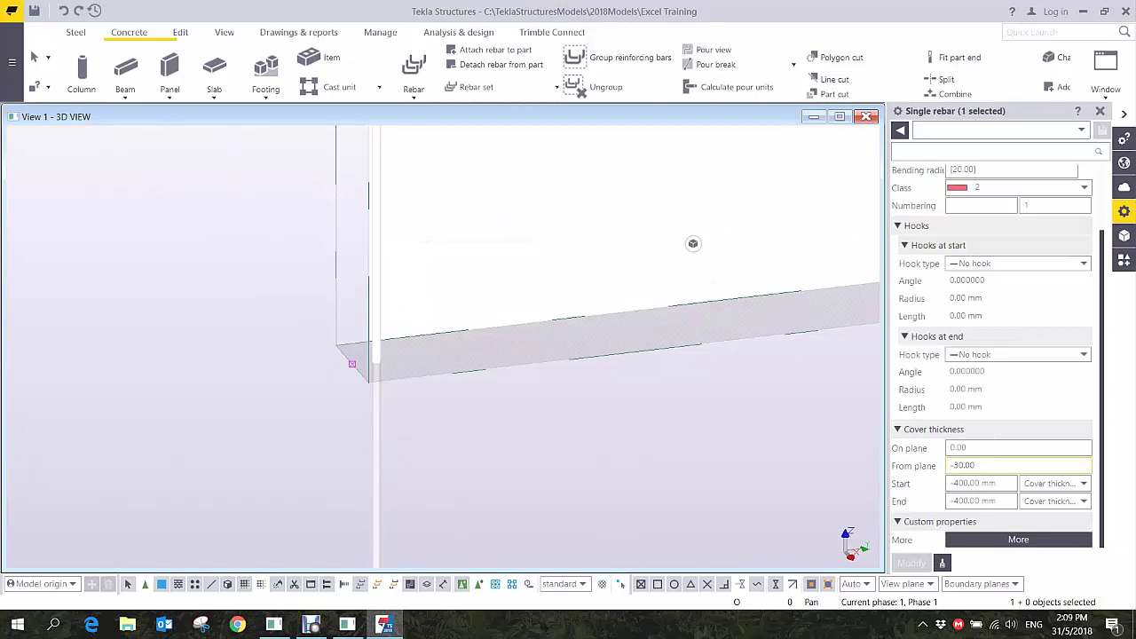
key(Delete)
click(912, 562)
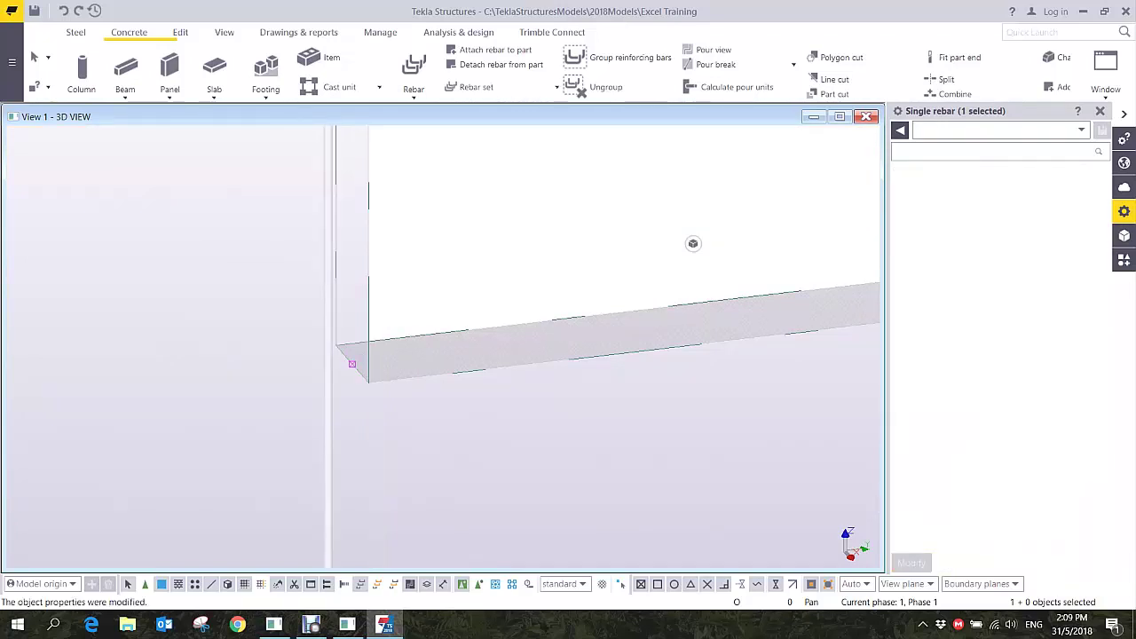
- Add a single horizontal rebar to the wall panel along the window opening's lower edge, between the midpoints of the two lower corner edges
ctrl+middle_drag(479, 337, 280, 315)
scroll(438, 346, down, 5)
scroll(262, 307, up, 6)
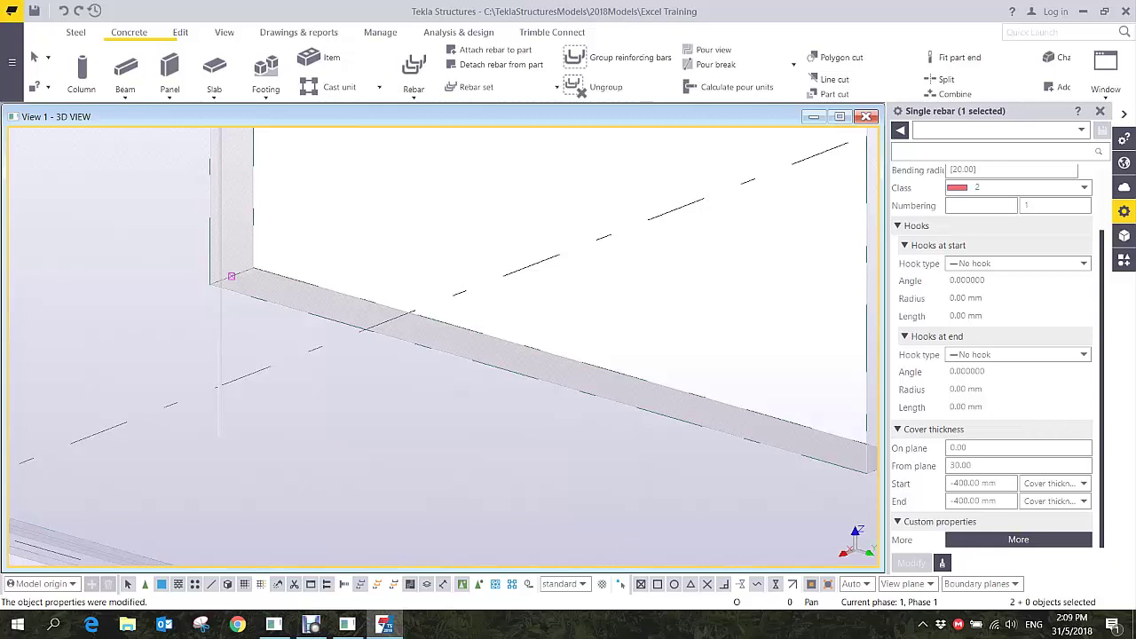
scroll(313, 272, down, 10)
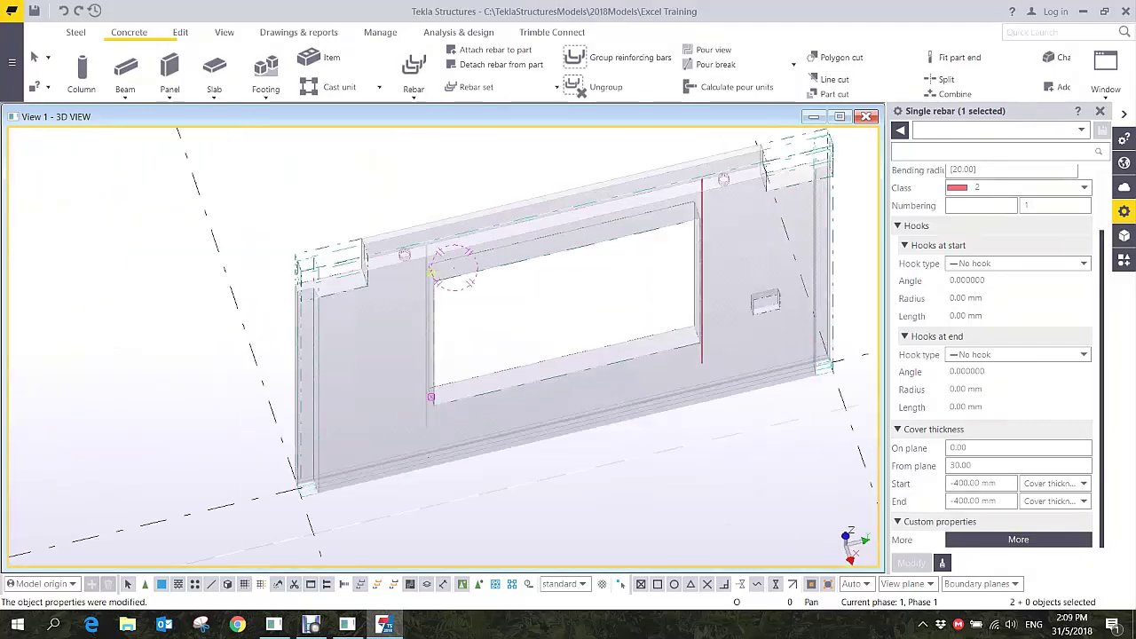
ctrl+middle_drag(435, 341, 388, 421)
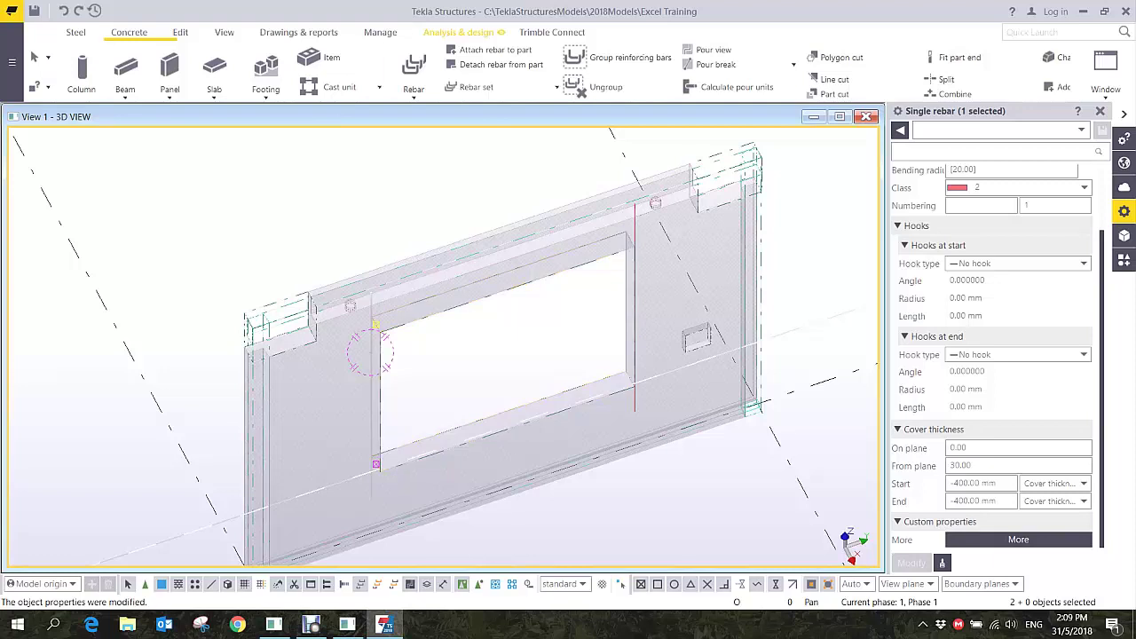
click(414, 90)
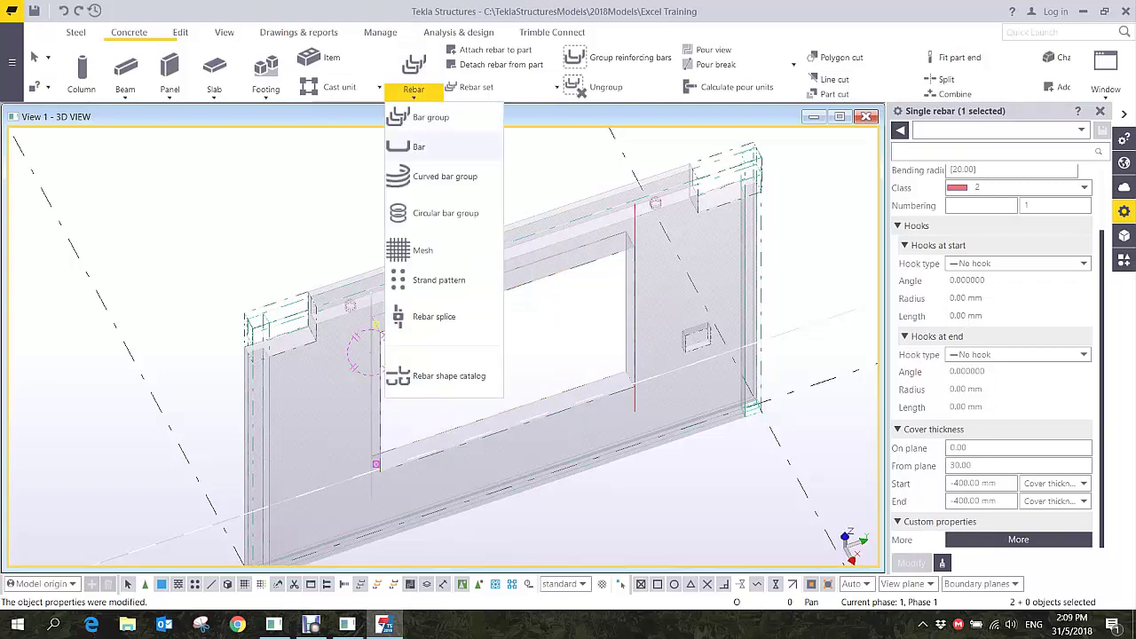
click(415, 146)
scroll(502, 309, up, 6)
middle_drag(500, 364, 519, 146)
scroll(540, 235, up, 2)
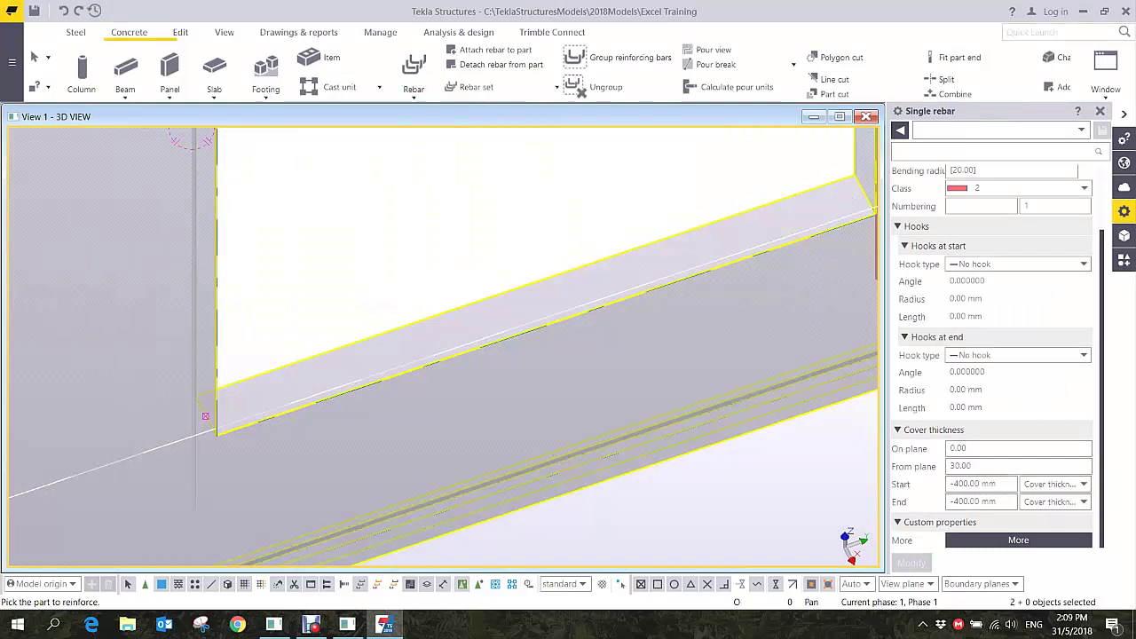
click(181, 437)
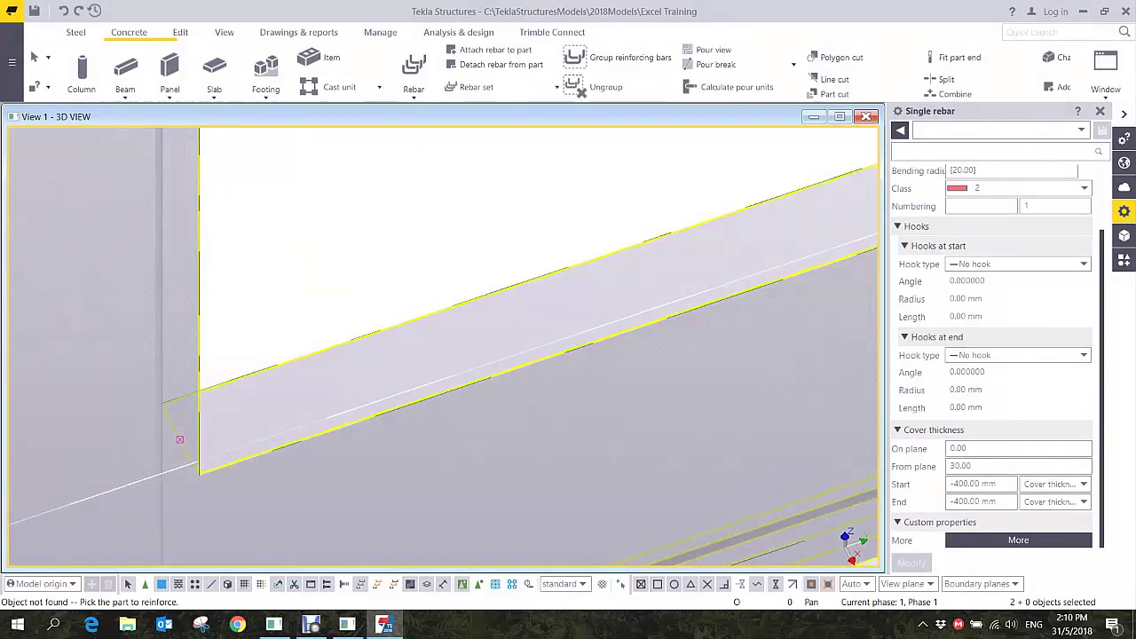
click(180, 439)
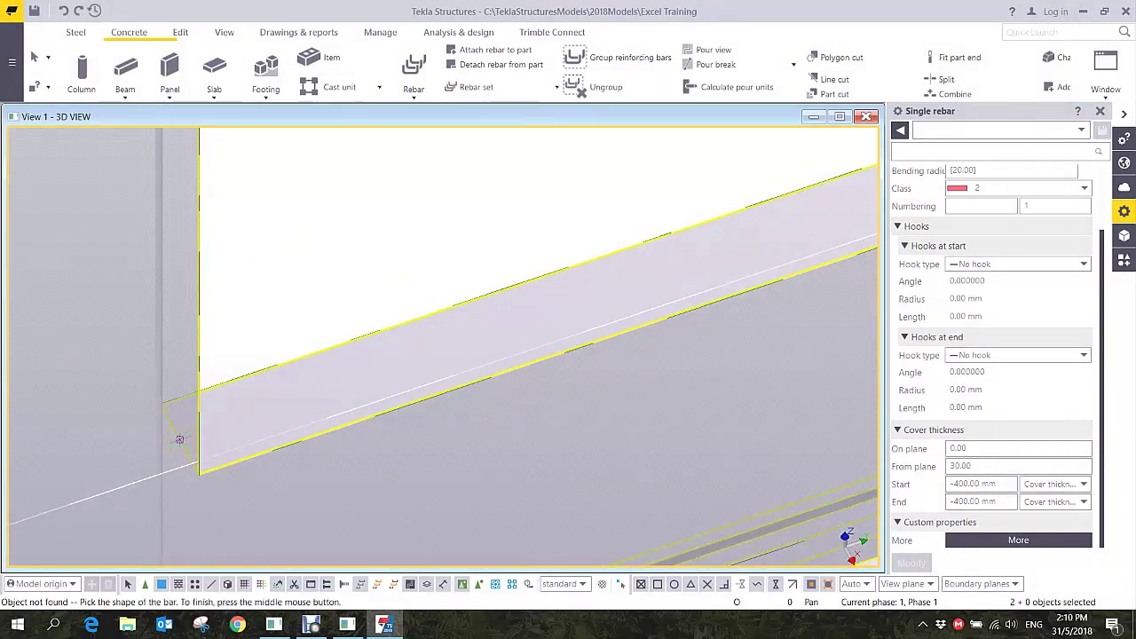
click(180, 439)
middle_drag(839, 253, 11, 434)
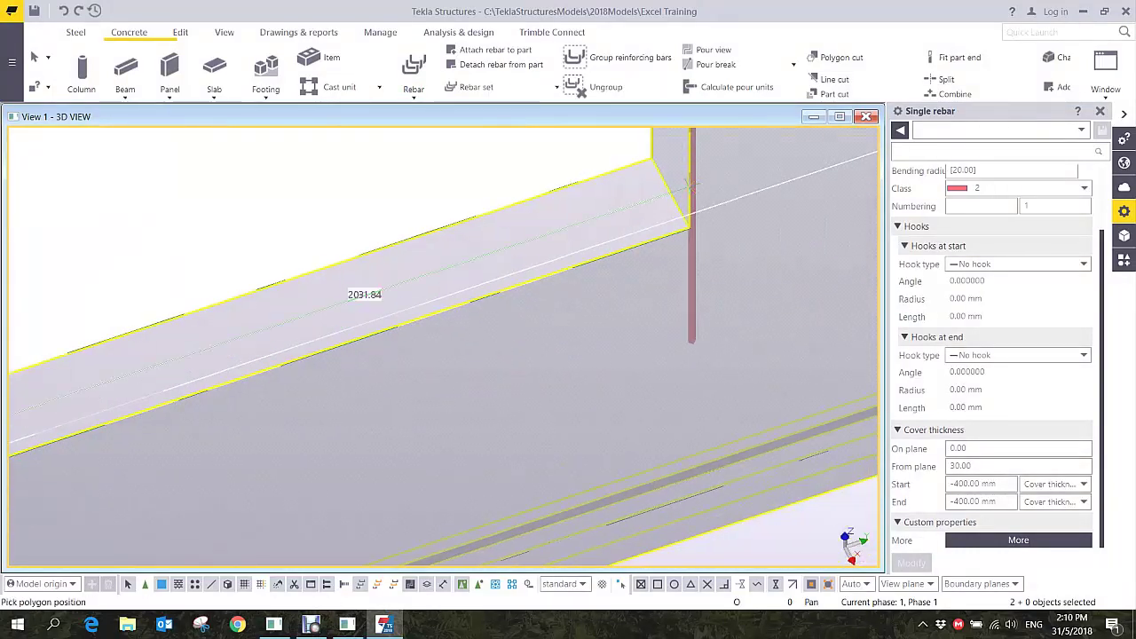
click(670, 194)
middle_click(474, 169)
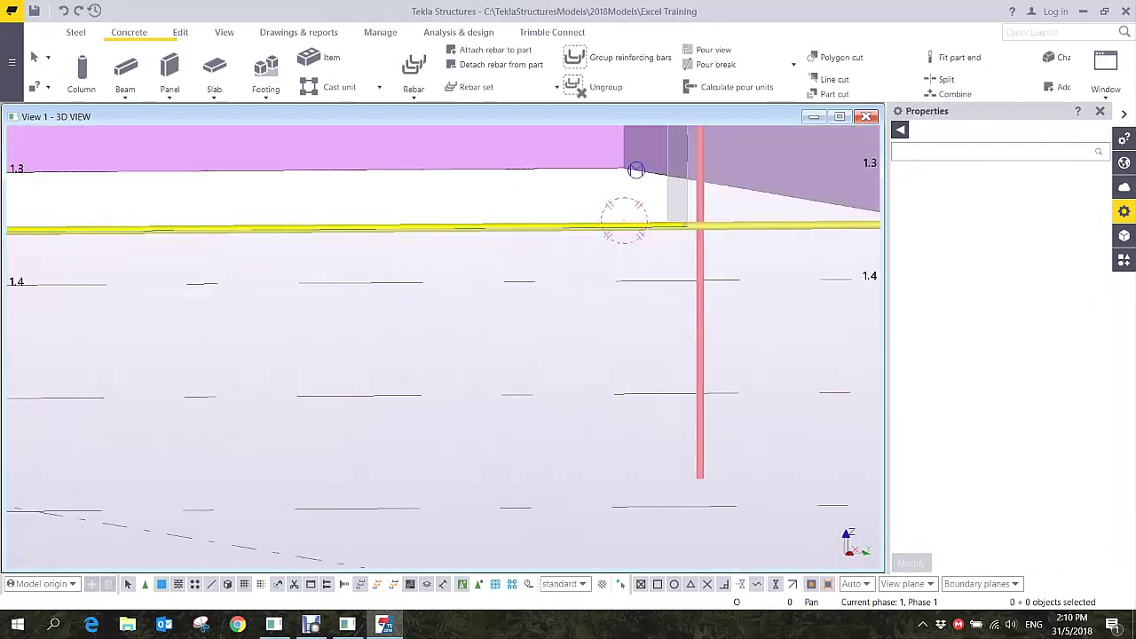
- Set the horizontal rebar's on-plane cover thickness to 30 and its from-plane cover thickness to 0
ctrl+middle_drag(577, 216, 753, 234)
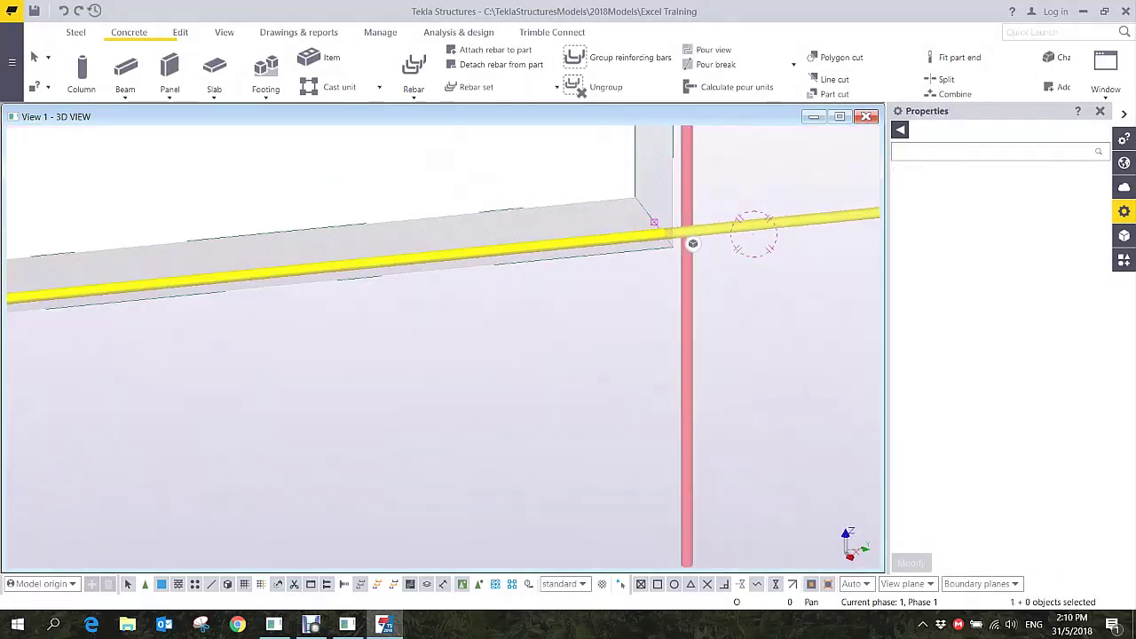
click(755, 233)
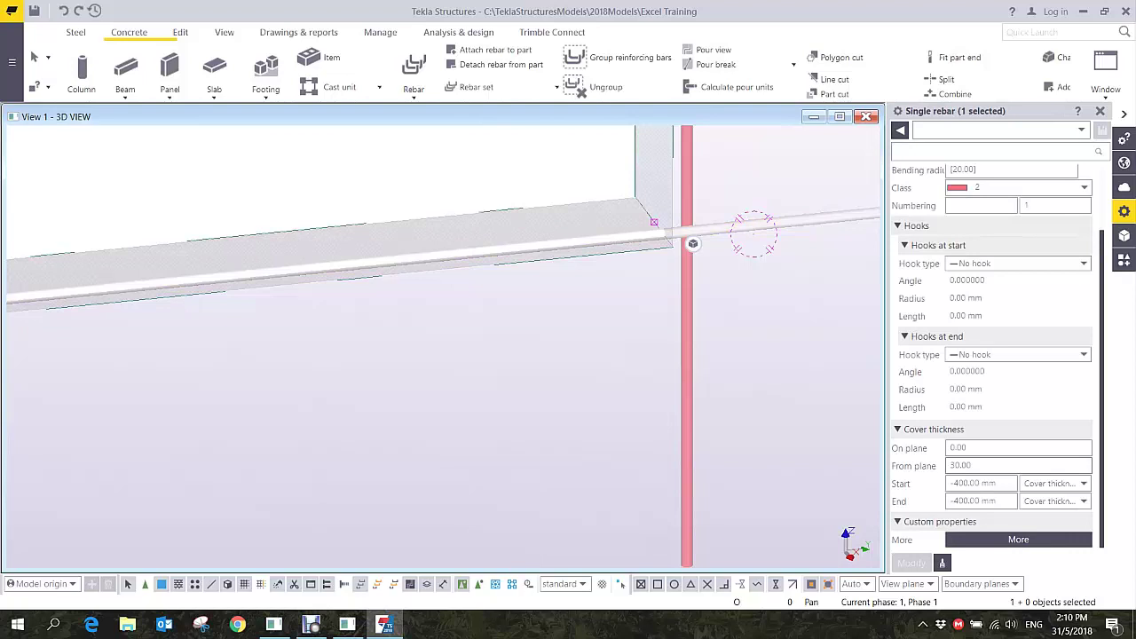
ctrl+middle_drag(754, 234, 615, 253)
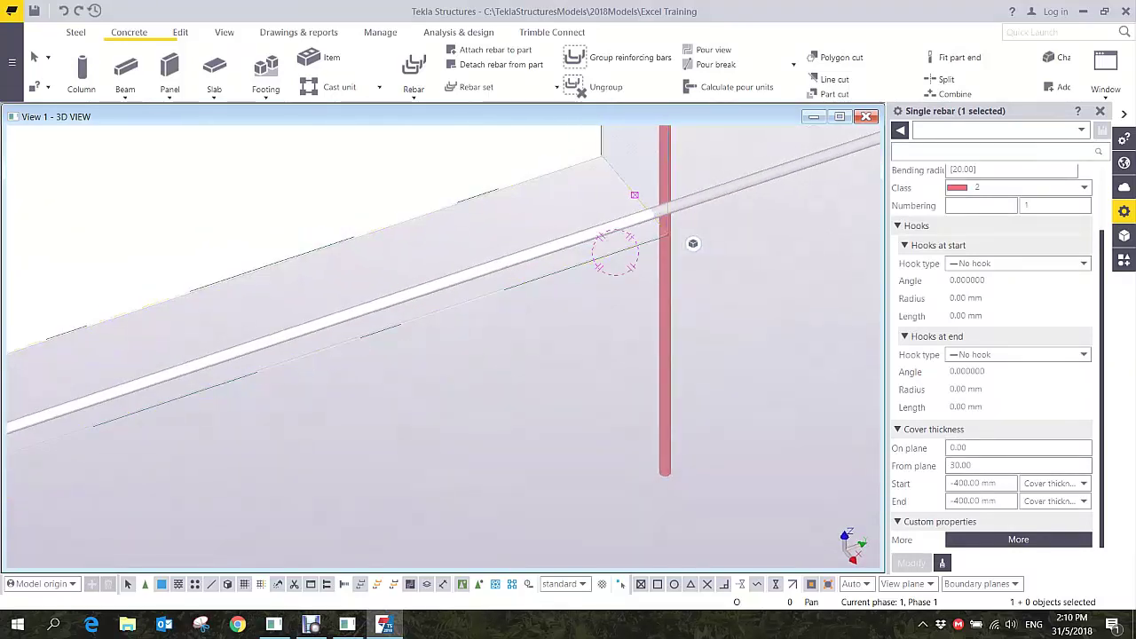
double_click(962, 448)
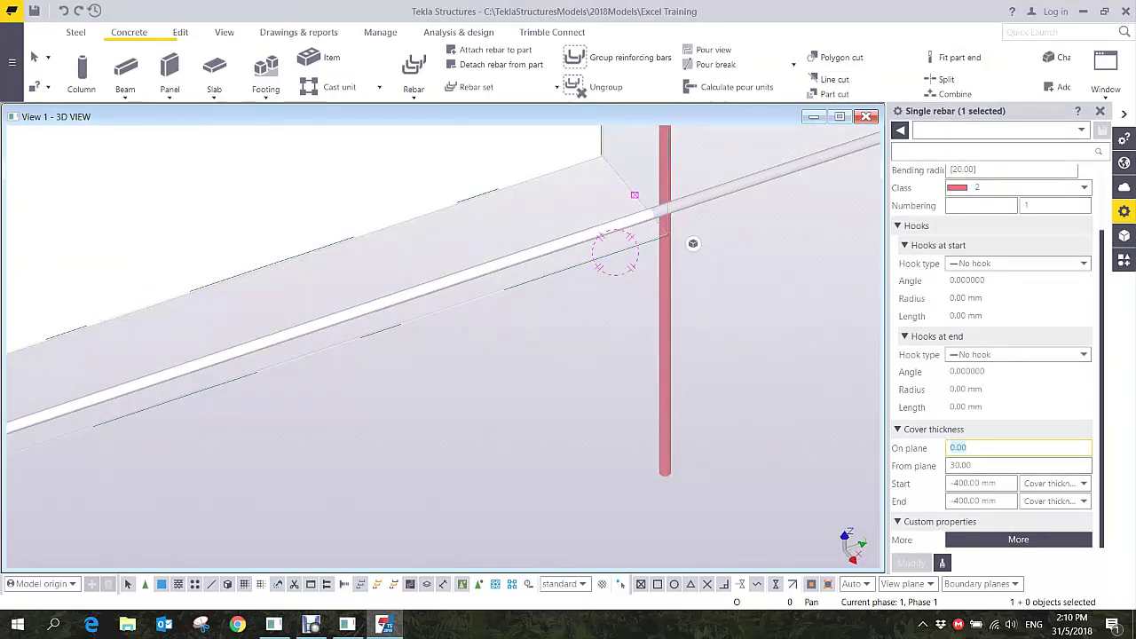
text(30)
click(973, 466)
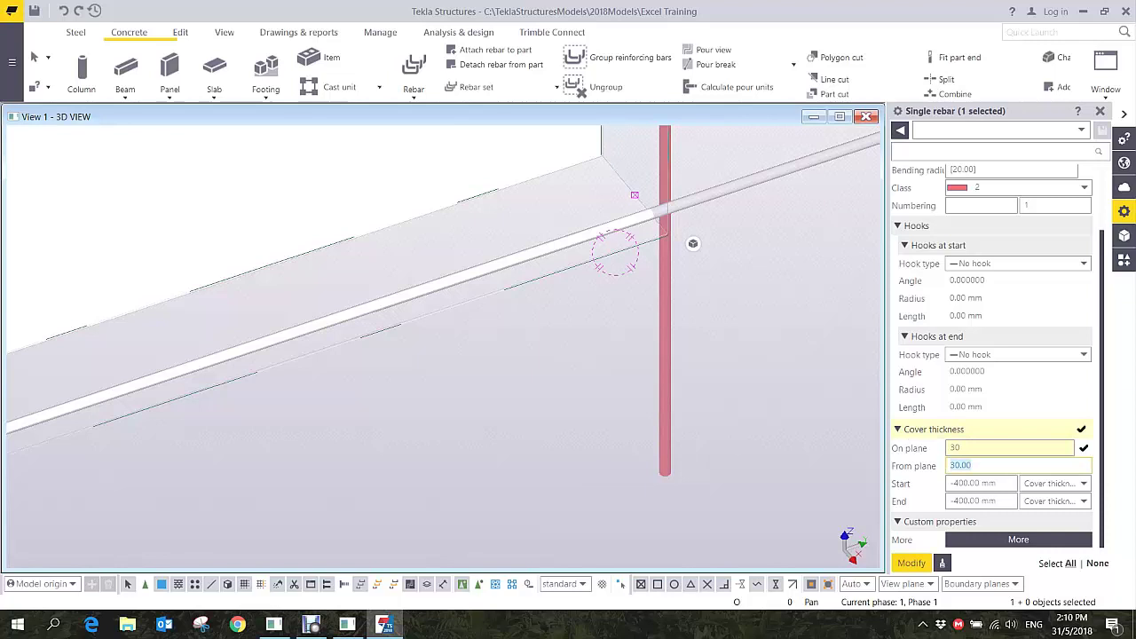
text(0)
key(Return)
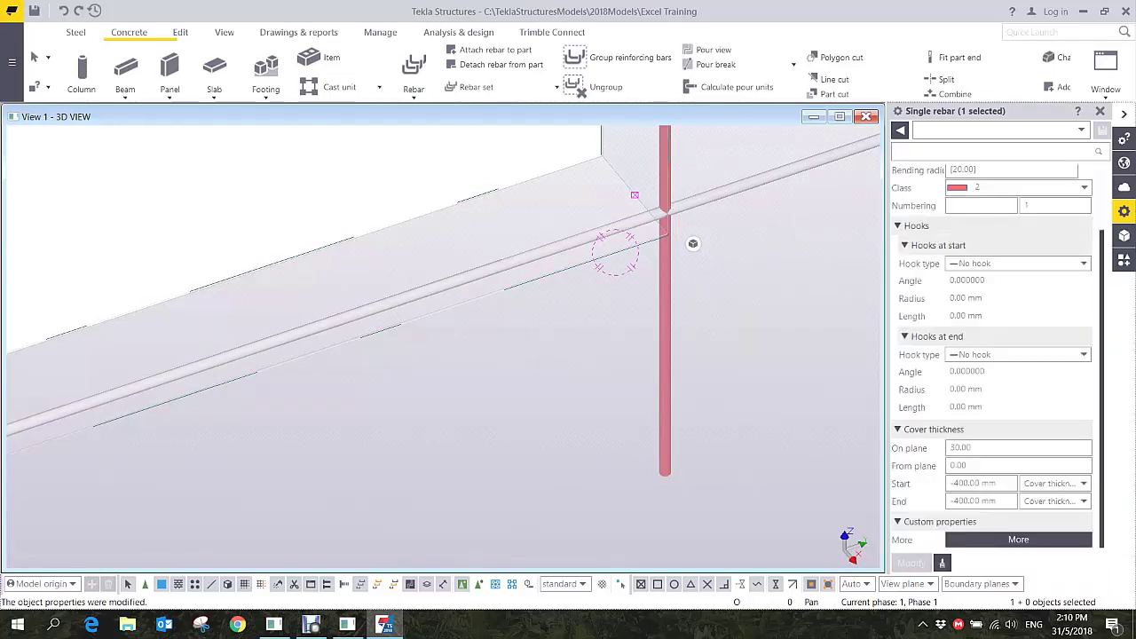
- Set the horizontal rebar's from-plane cover thickness to 10 so it does not clash with the vertical bar
scroll(607, 218, up, 2)
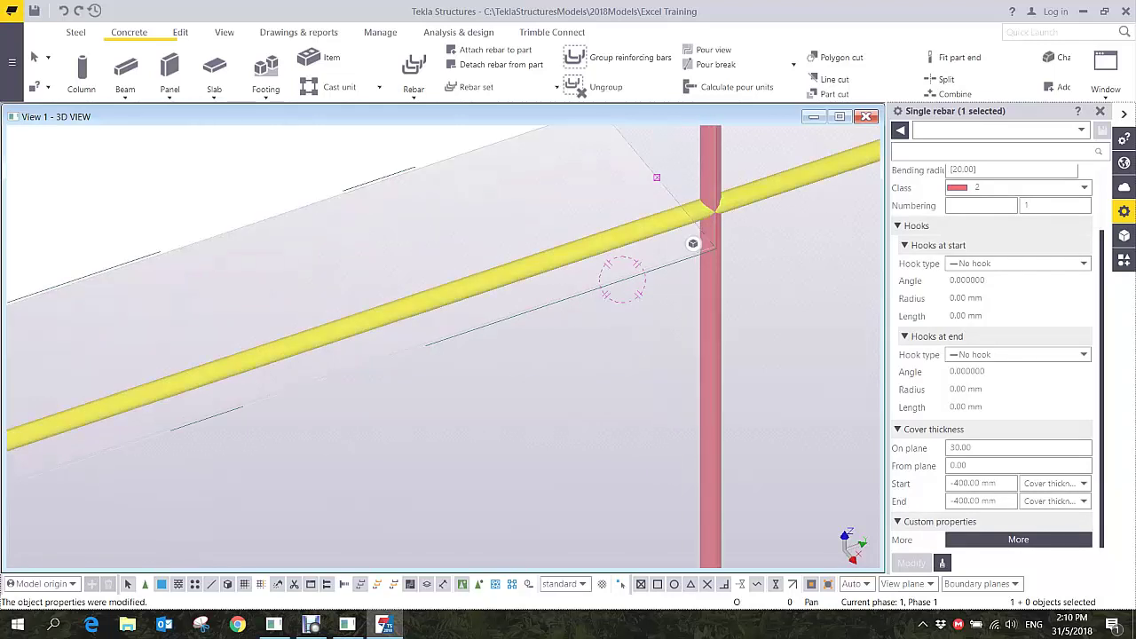
ctrl+middle_drag(606, 227, 605, 174)
scroll(692, 243, up, 4)
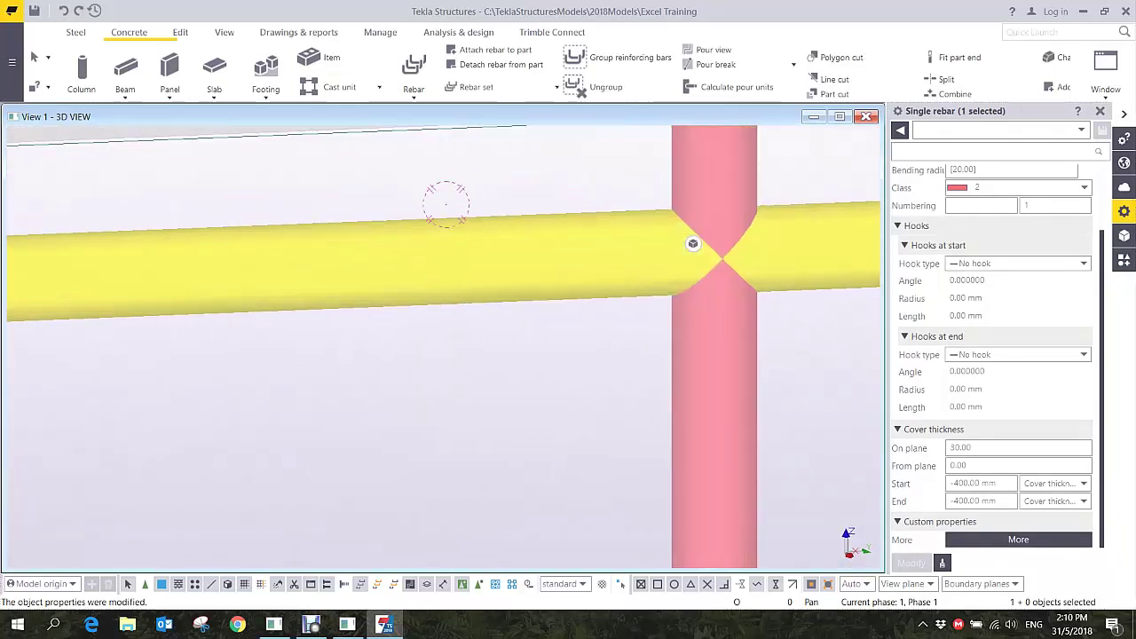
scroll(692, 243, down, 2)
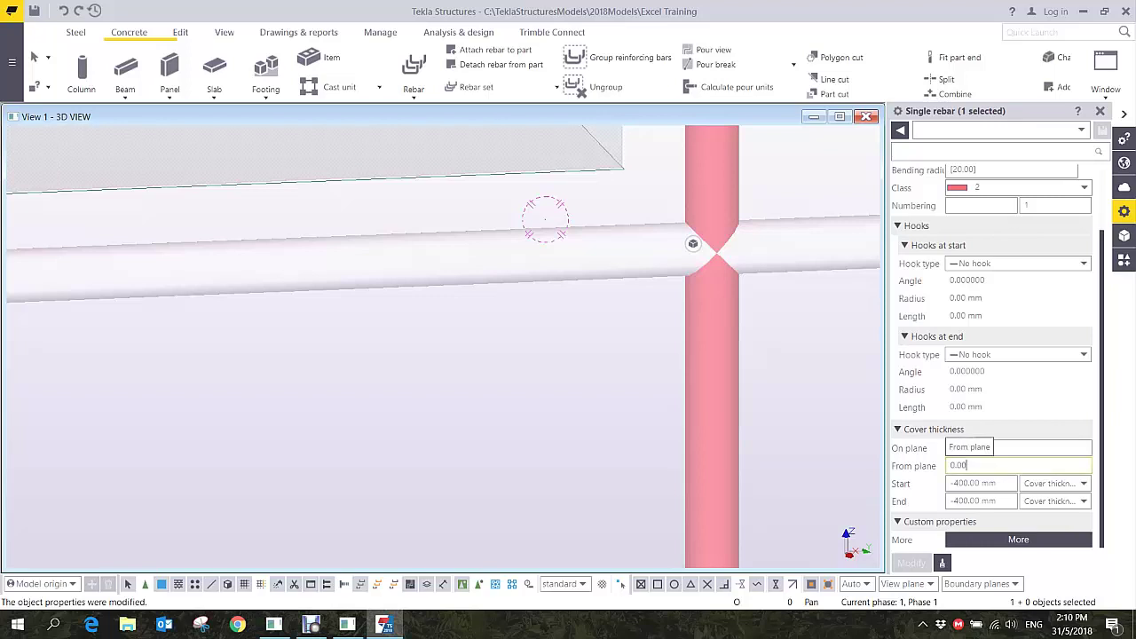
triple_click(967, 466)
text(10)
key(Return)
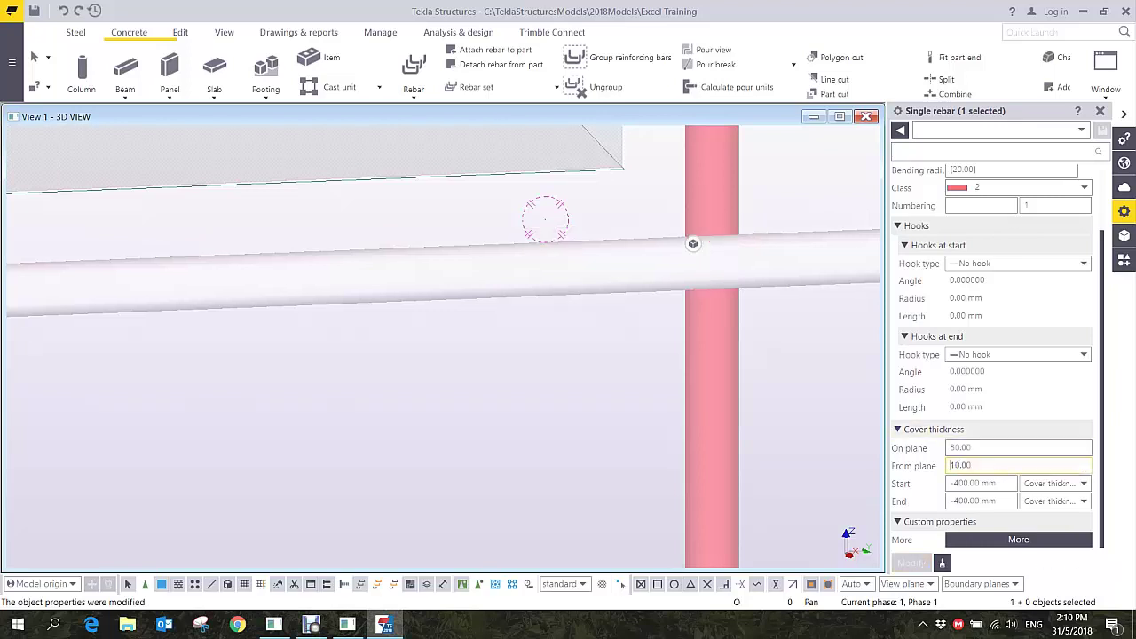
- Copy the horizontal rebar up to the window opening's upper edge, from the lower corner edge's midpoint to the upper corner edge's midpoint
scroll(523, 314, down, 12)
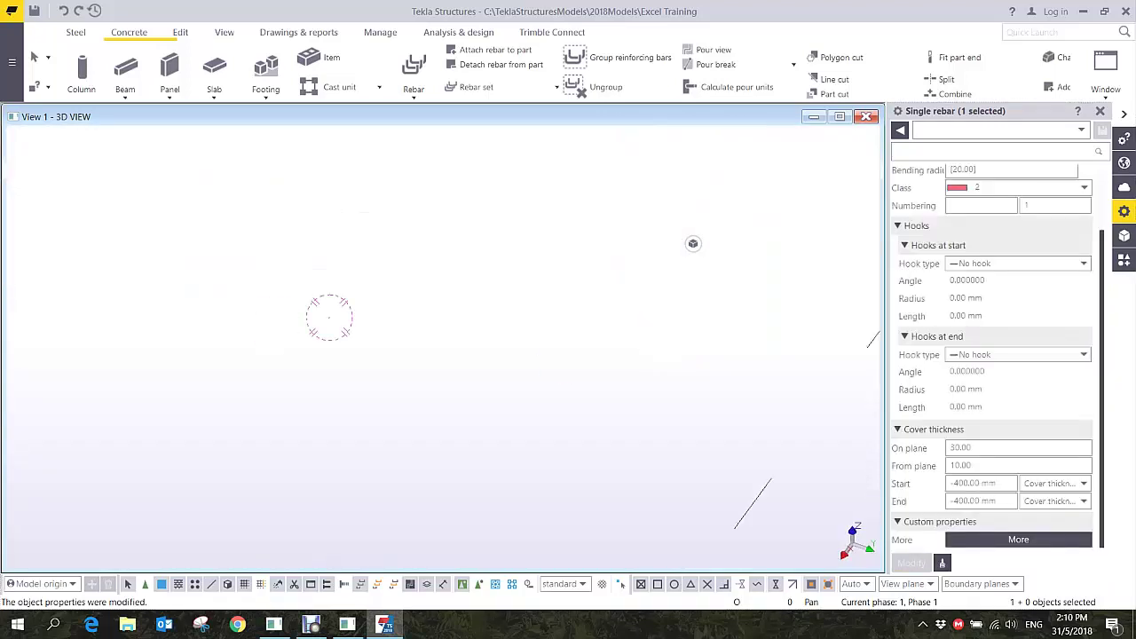
middle_drag(524, 315, 702, 172)
scroll(485, 260, up, 7)
middle_drag(341, 418, 480, 232)
scroll(480, 233, down, 2)
right_click(508, 218)
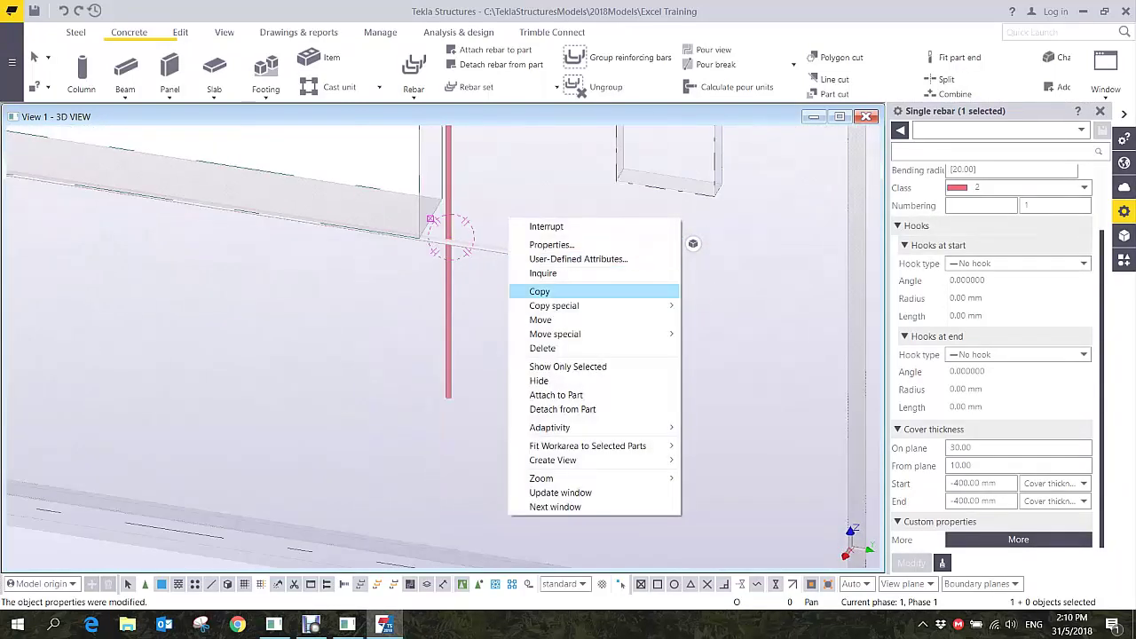
click(546, 291)
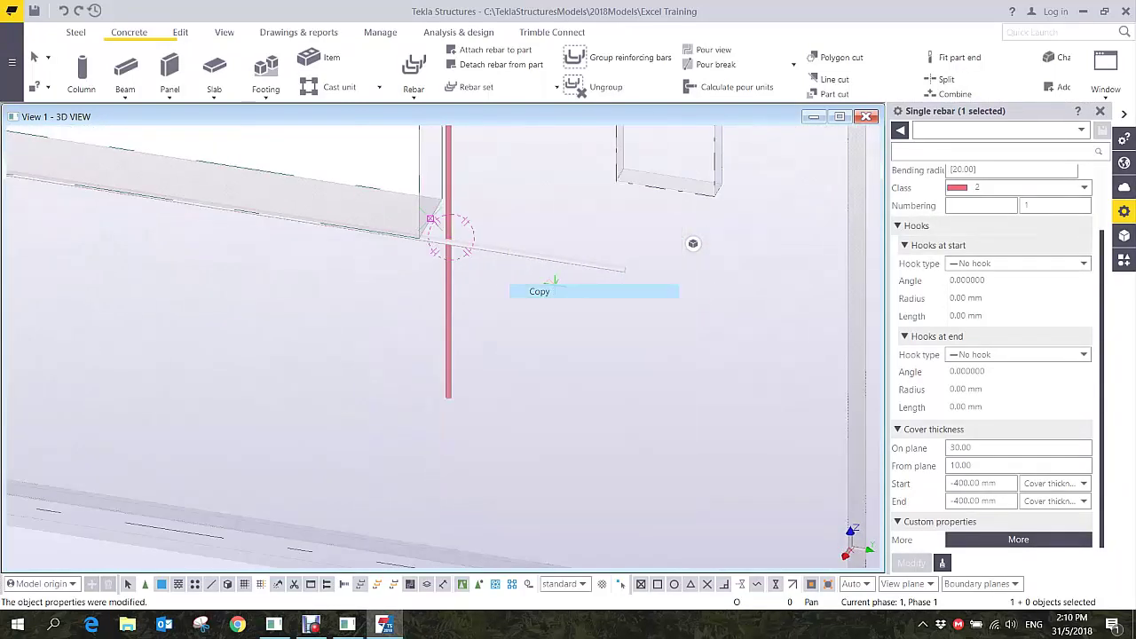
click(431, 218)
middle_drag(454, 203, 471, 434)
scroll(471, 451, down, 2)
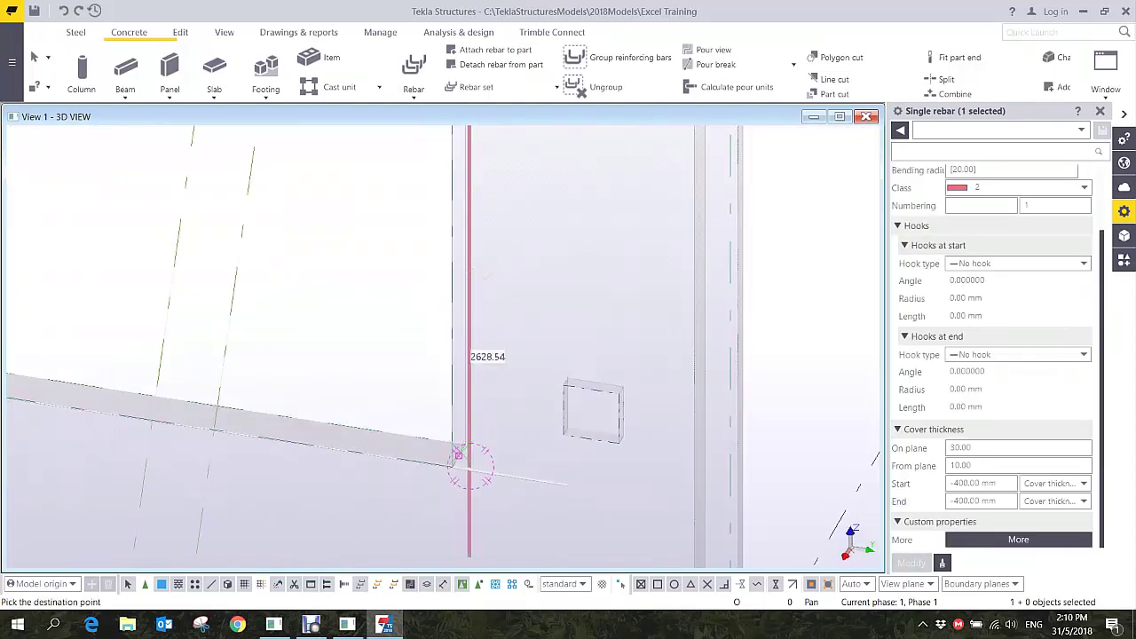
middle_drag(471, 253, 474, 371)
scroll(474, 371, up, 2)
scroll(465, 324, up, 2)
click(455, 279)
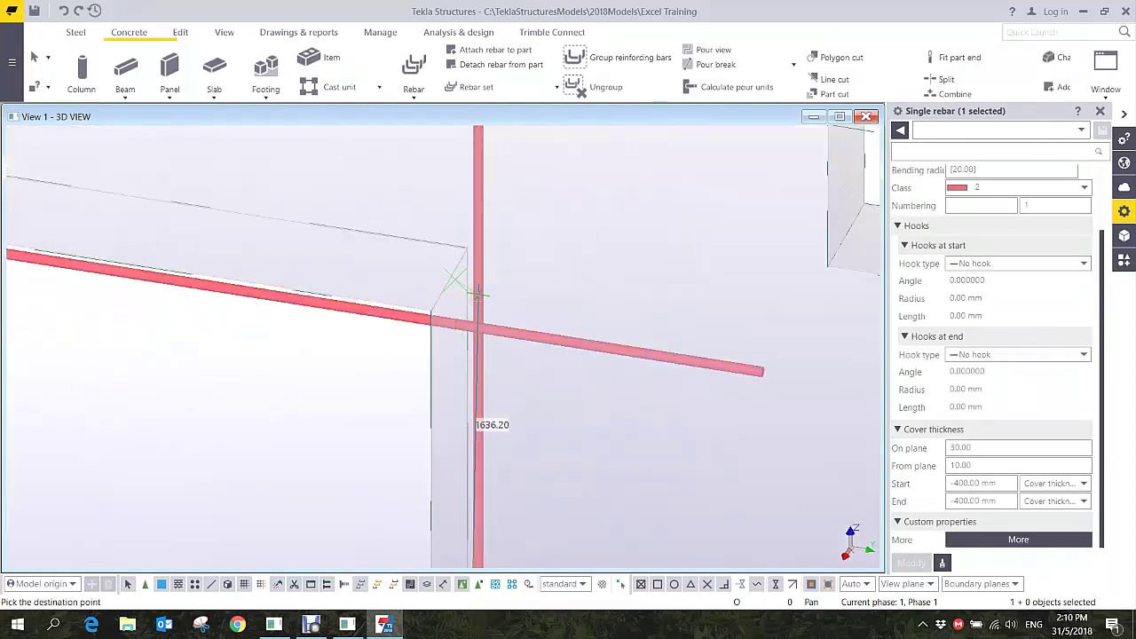
right_click(485, 223)
click(510, 234)
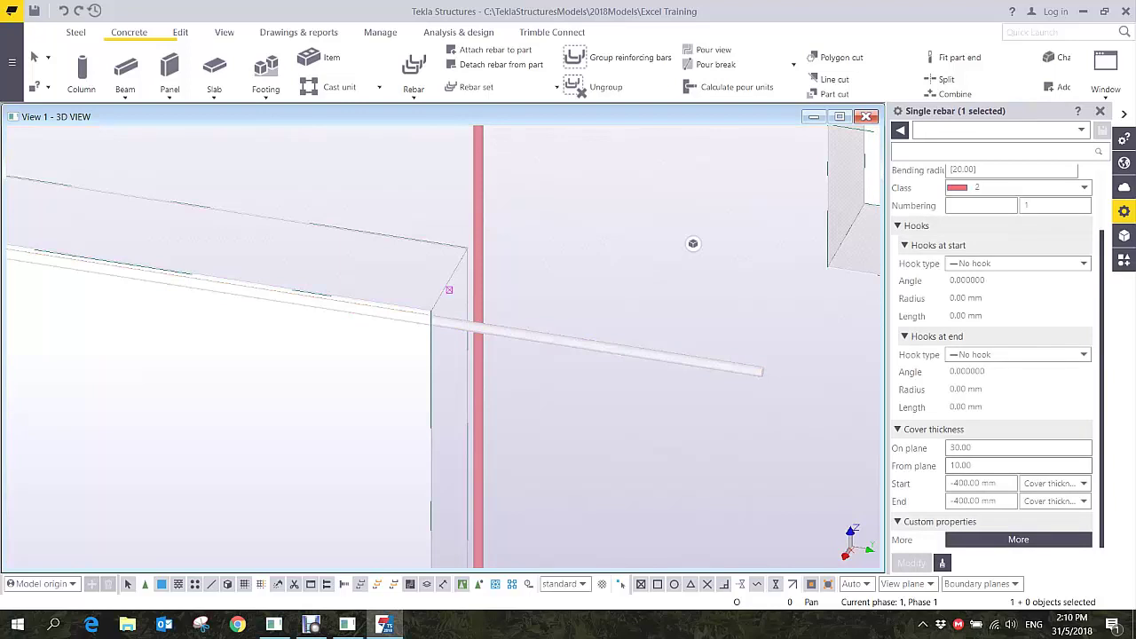
- Set the copied horizontal rebar's on-plane cover thickness to -30 so it sits inside the concrete above the opening
click(950, 448)
text(-)
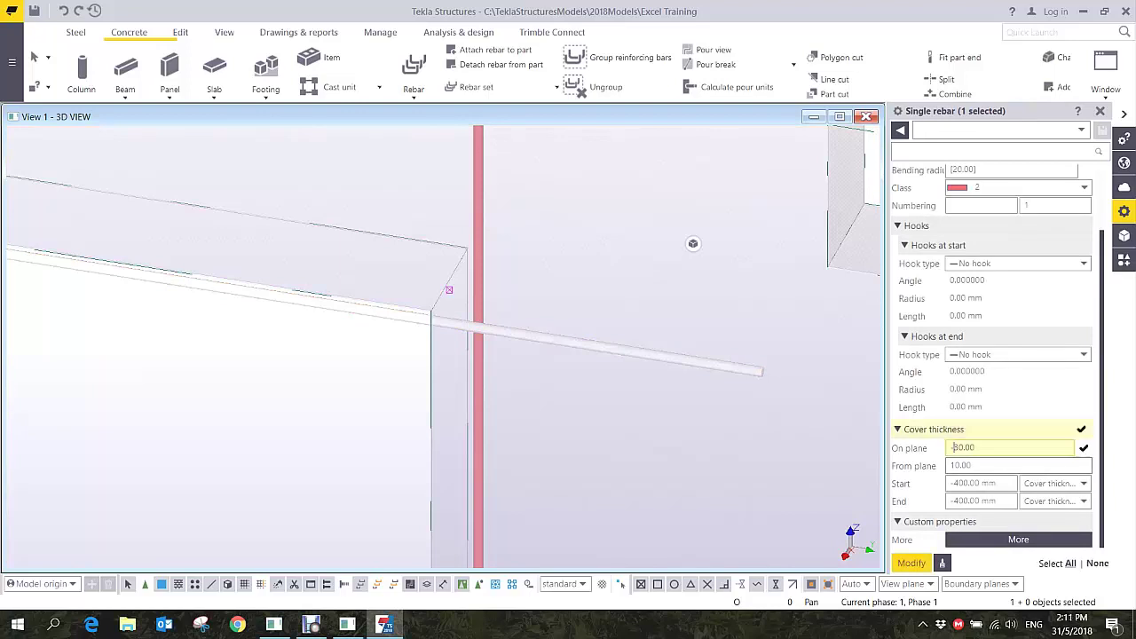
key(Return)
- Examine the trimming bars around the wall panel's window opening, checking their positions and crossings at the corners
scroll(637, 475, up, 1)
ctrl+middle_drag(426, 263, 632, 242)
scroll(543, 311, down, 4)
scroll(568, 329, down, 5)
click(452, 315)
ctrl+middle_drag(451, 315, 533, 324)
middle_drag(761, 295, 482, 269)
scroll(485, 281, up, 3)
scroll(693, 243, down, 2)
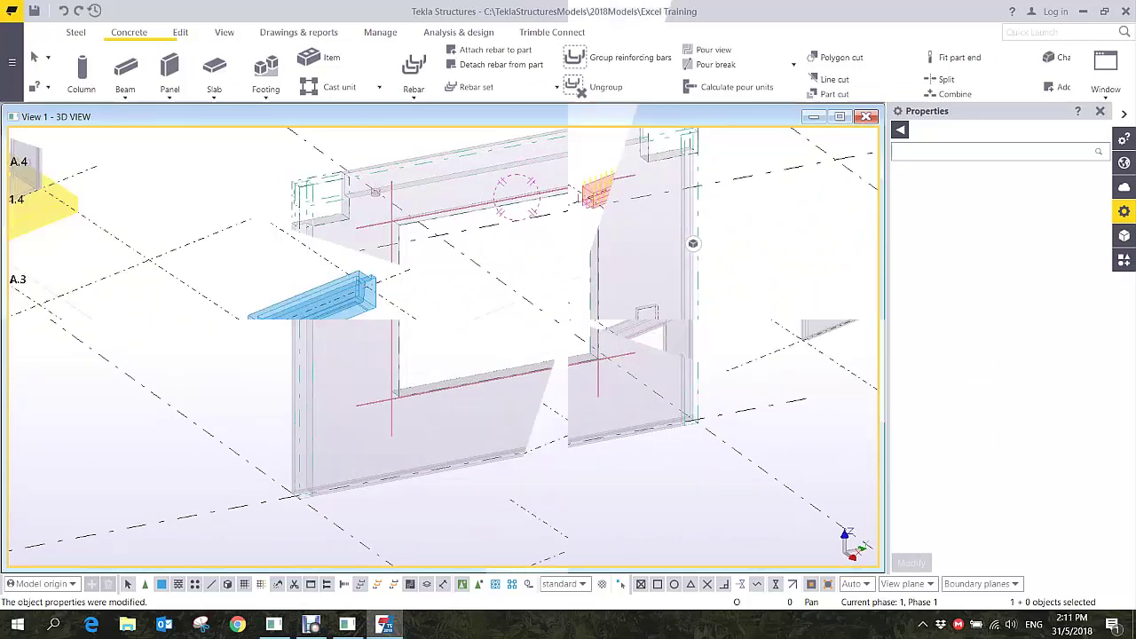
- Model a new concrete panel in an empty grid bay, spanning between grid intersections on lines A.2 and A.3
scroll(693, 243, down, 6)
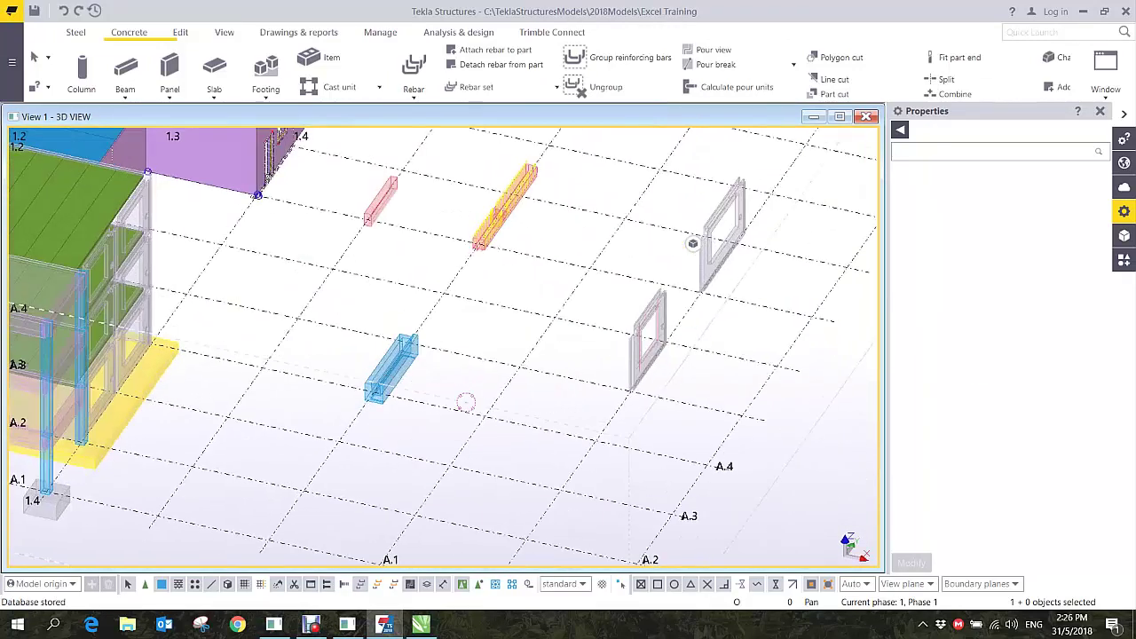
scroll(693, 243, up, 6)
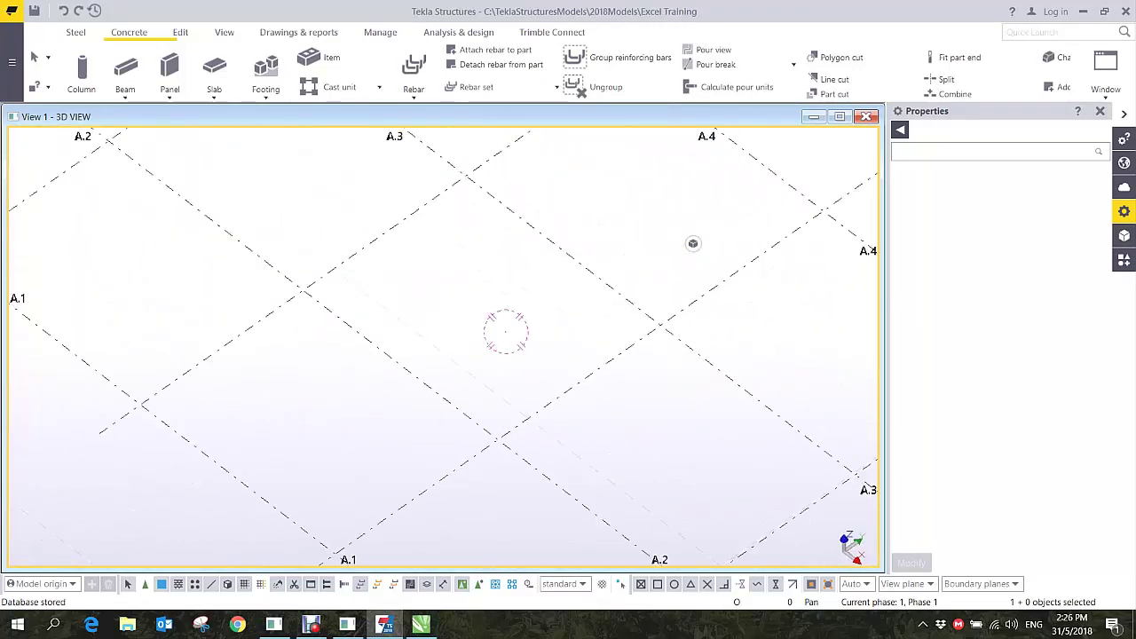
scroll(693, 243, up, 2)
click(169, 67)
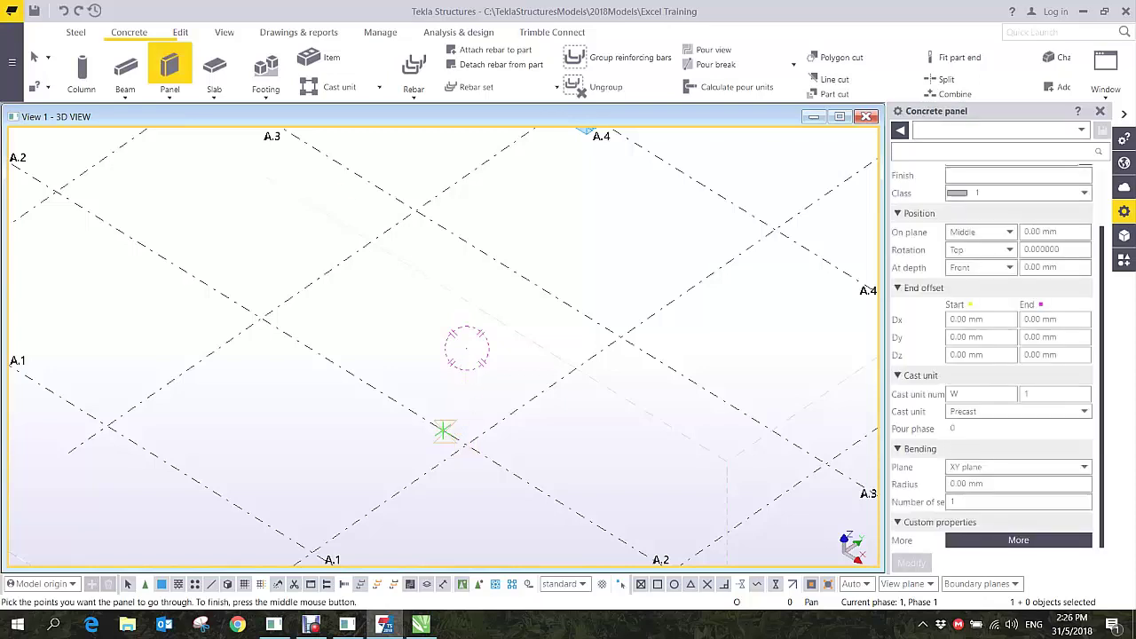
click(465, 444)
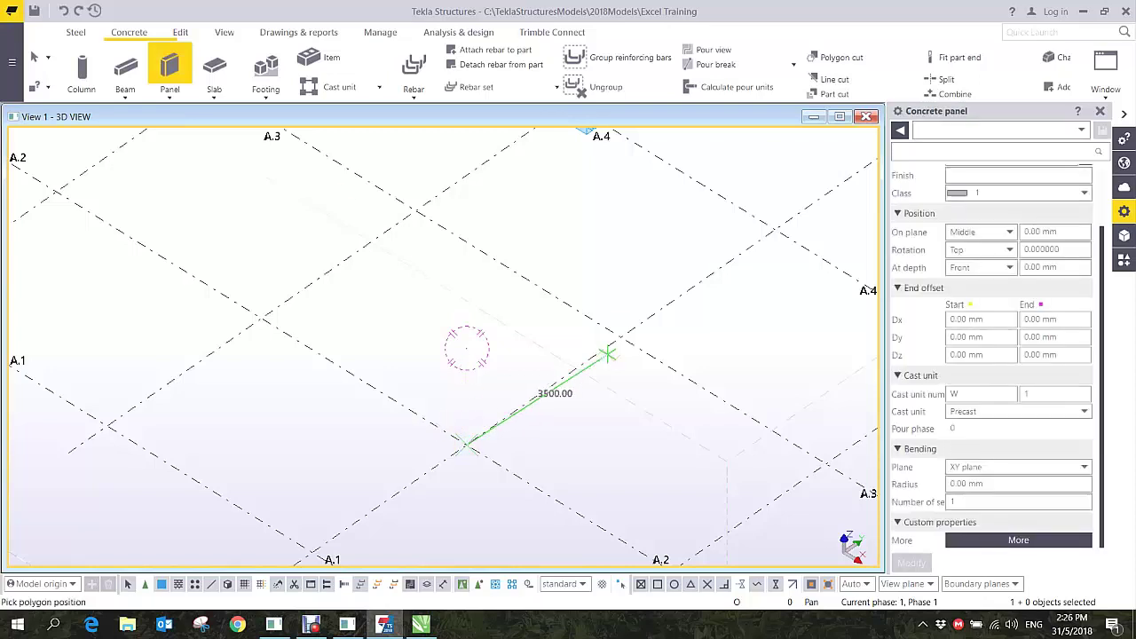
click(622, 337)
middle_click(592, 275)
right_click(547, 193)
click(568, 201)
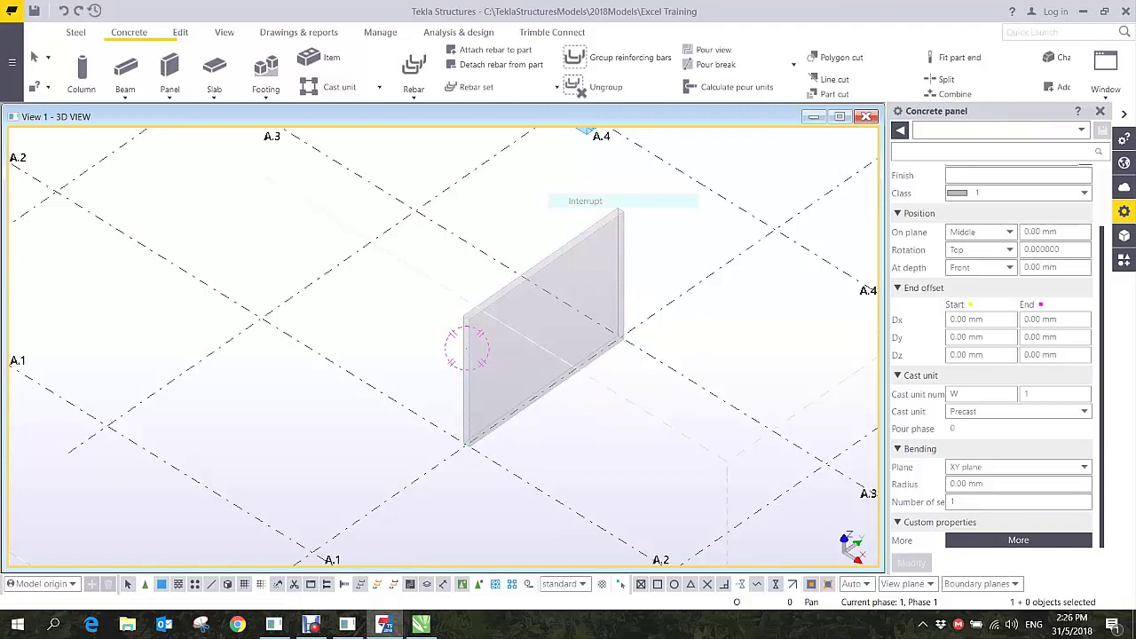
- Start a rebar mesh for the new concrete panel and set its class to 9
ctrl+middle_drag(557, 319, 531, 323)
scroll(531, 323, up, 2)
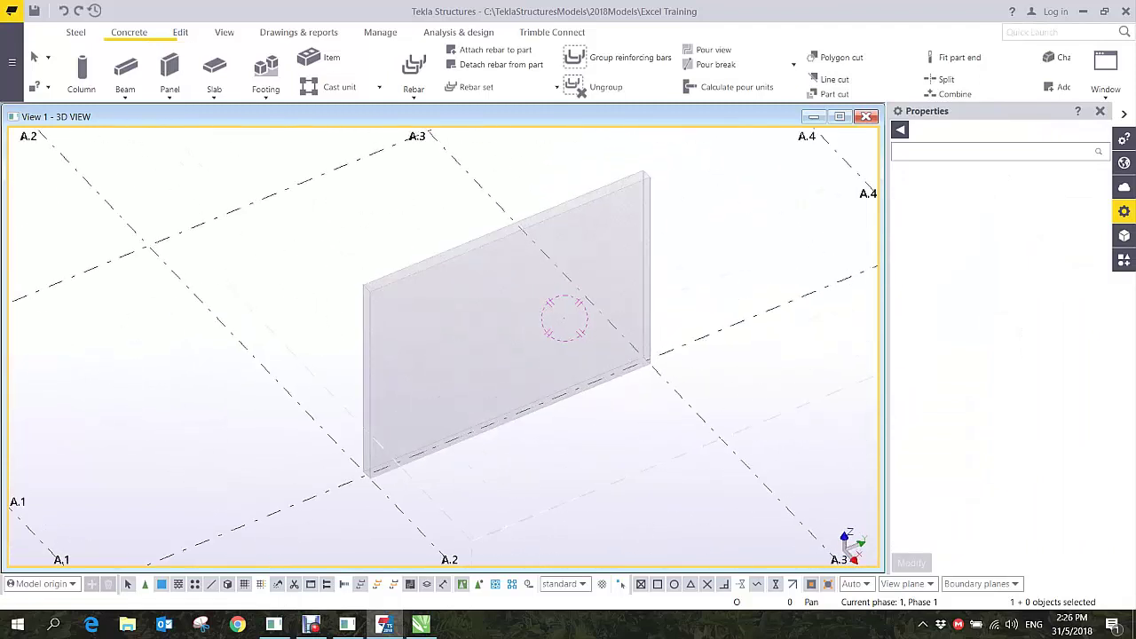
scroll(564, 317, down, 2)
click(413, 89)
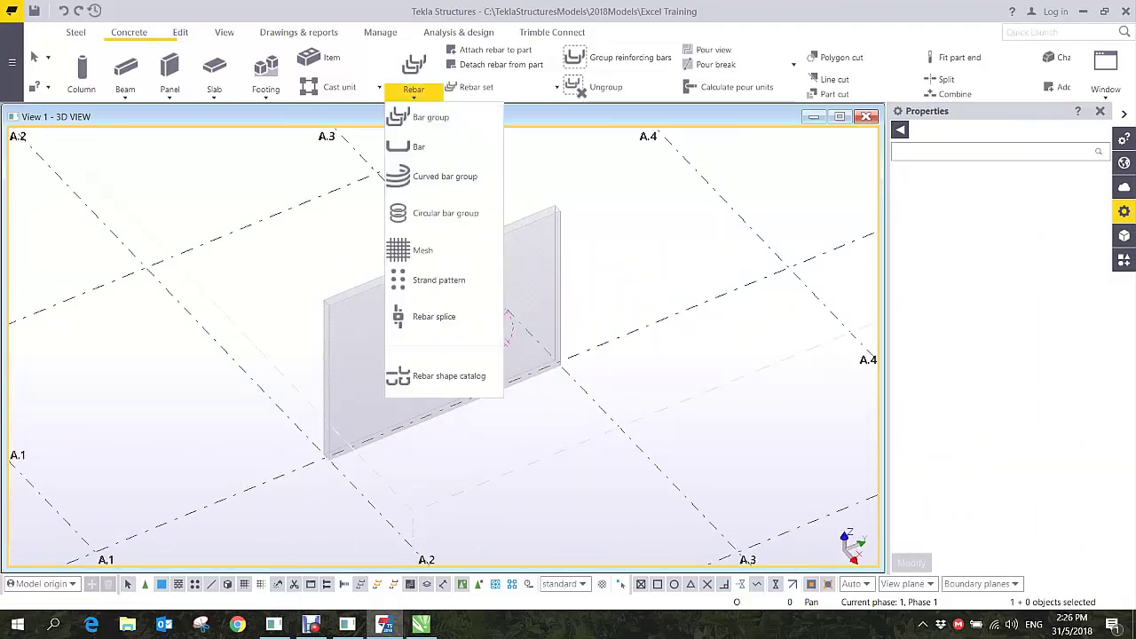
click(426, 250)
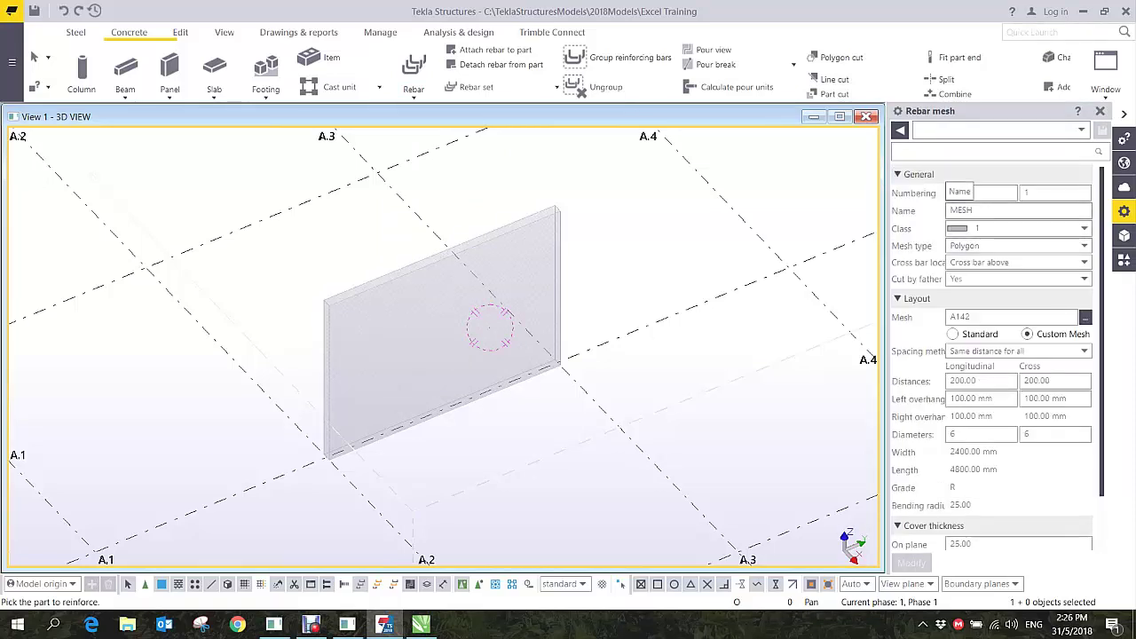
double_click(961, 211)
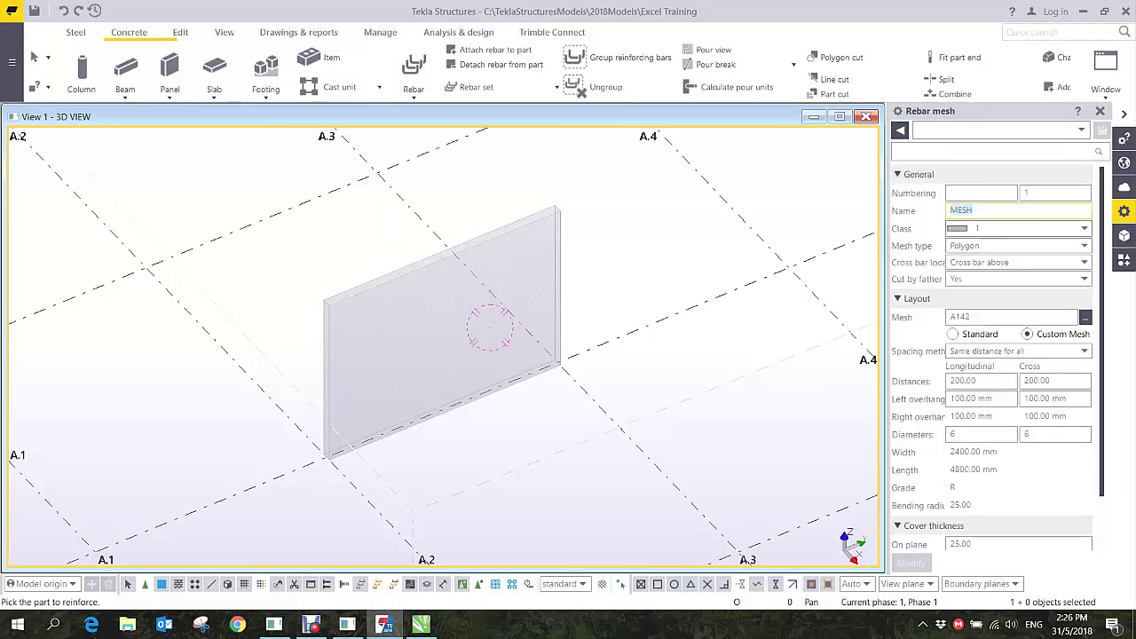
click(1084, 229)
click(977, 371)
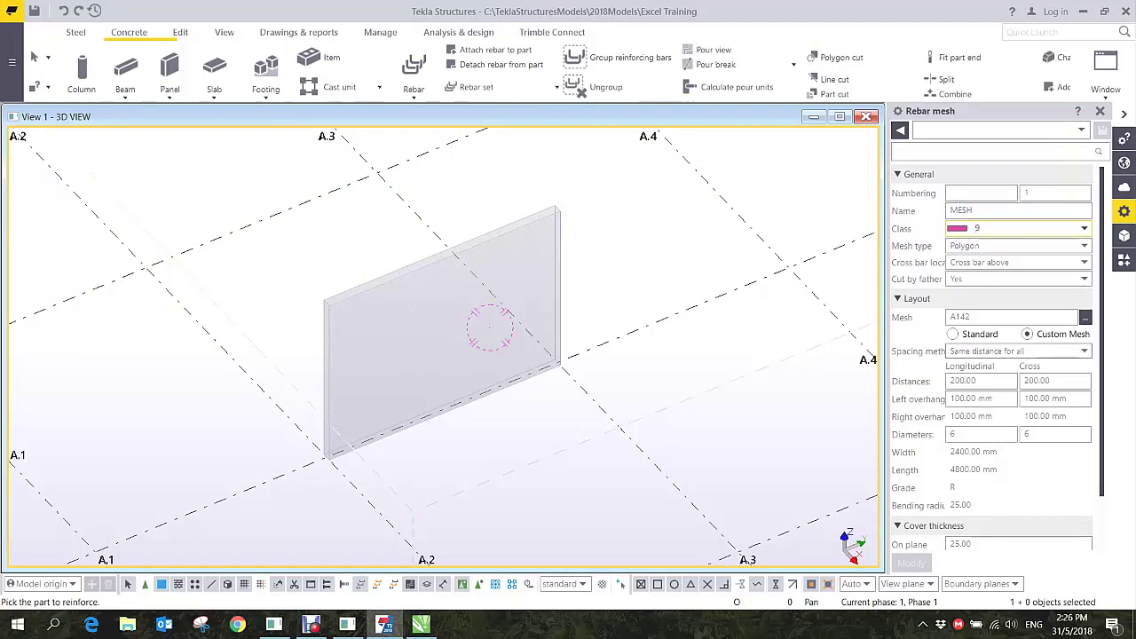
- Review the mesh type and cross bar location options, and browse the grade R meshes in the mesh catalog
click(1084, 245)
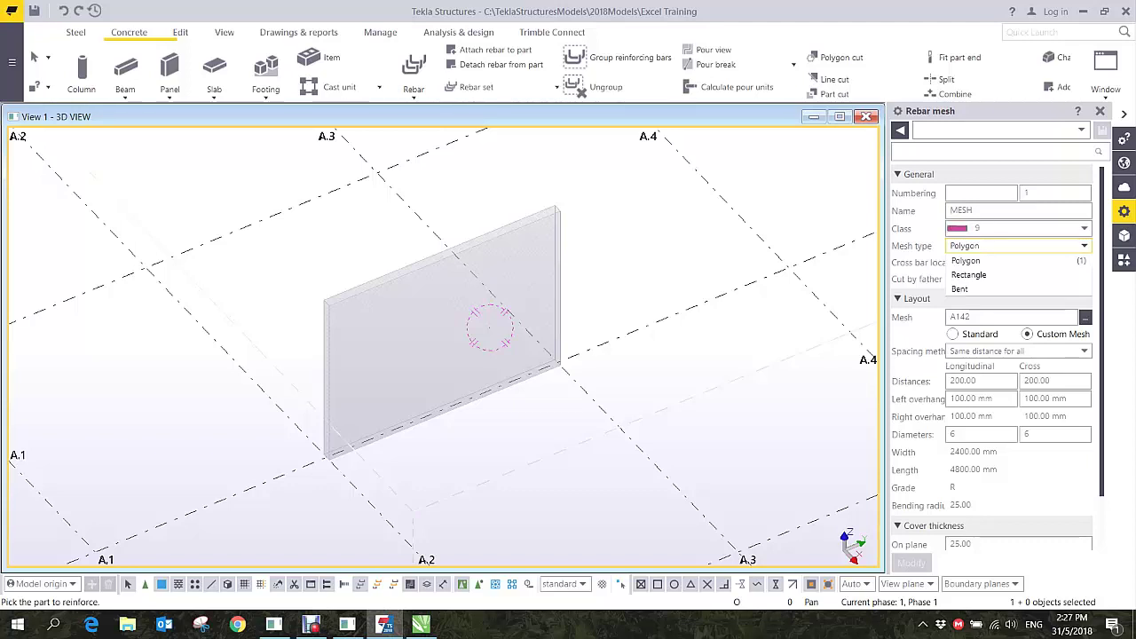
key(Escape)
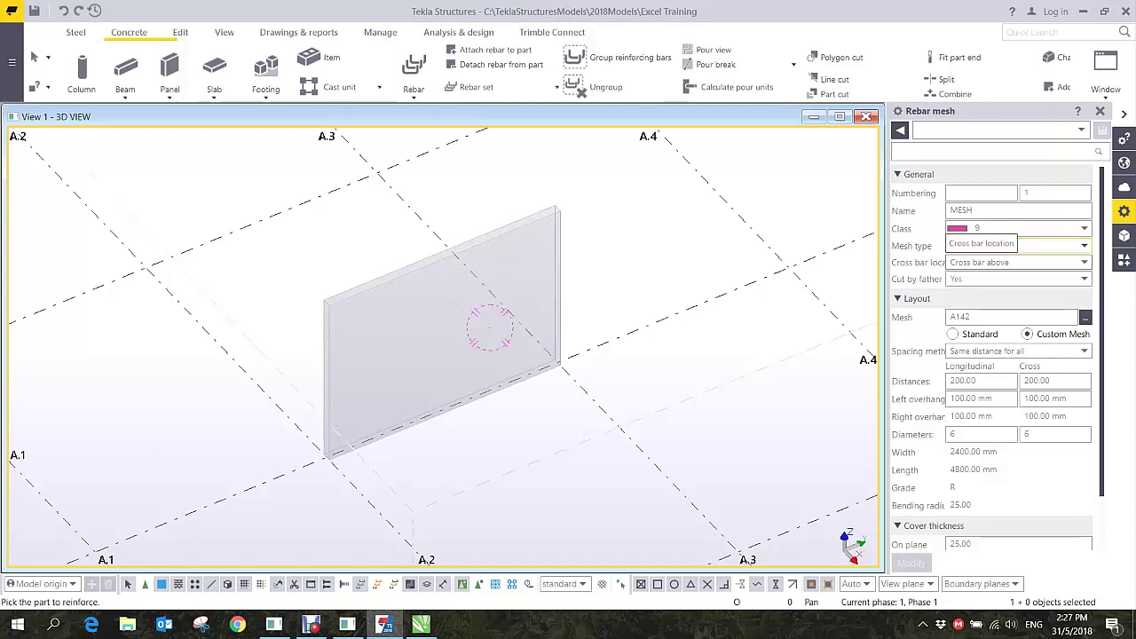
click(1084, 263)
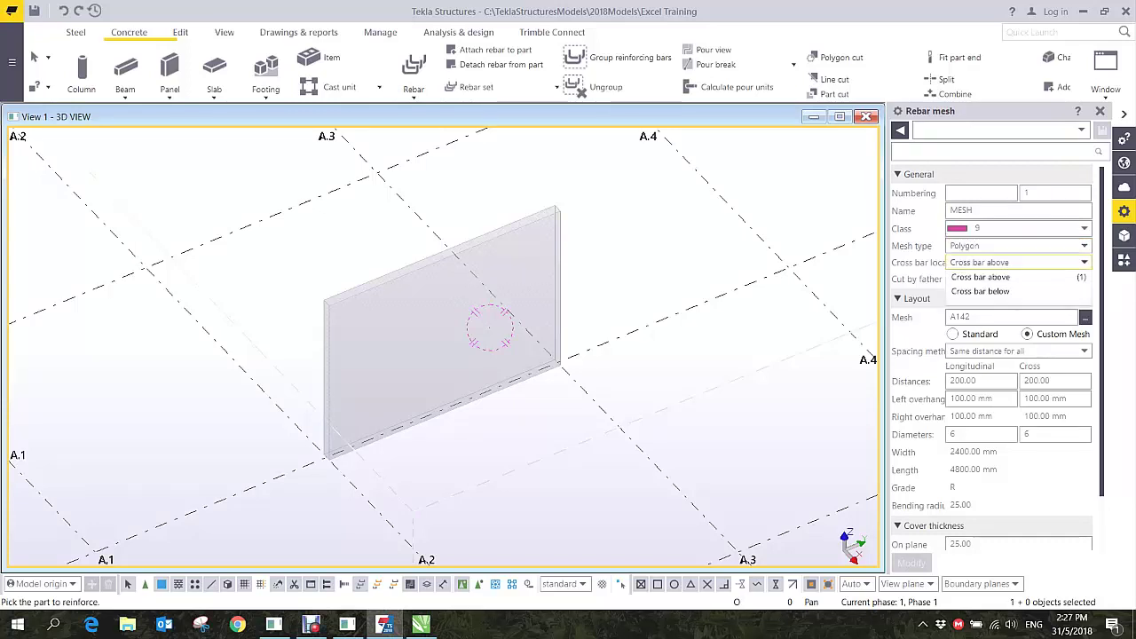
click(1083, 263)
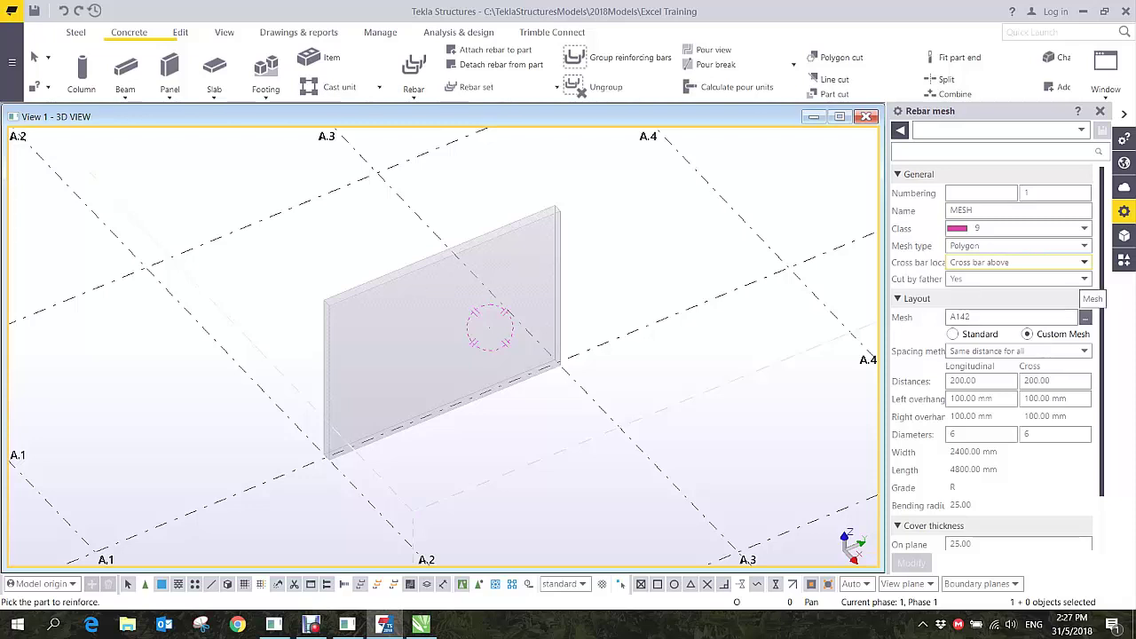
click(1084, 317)
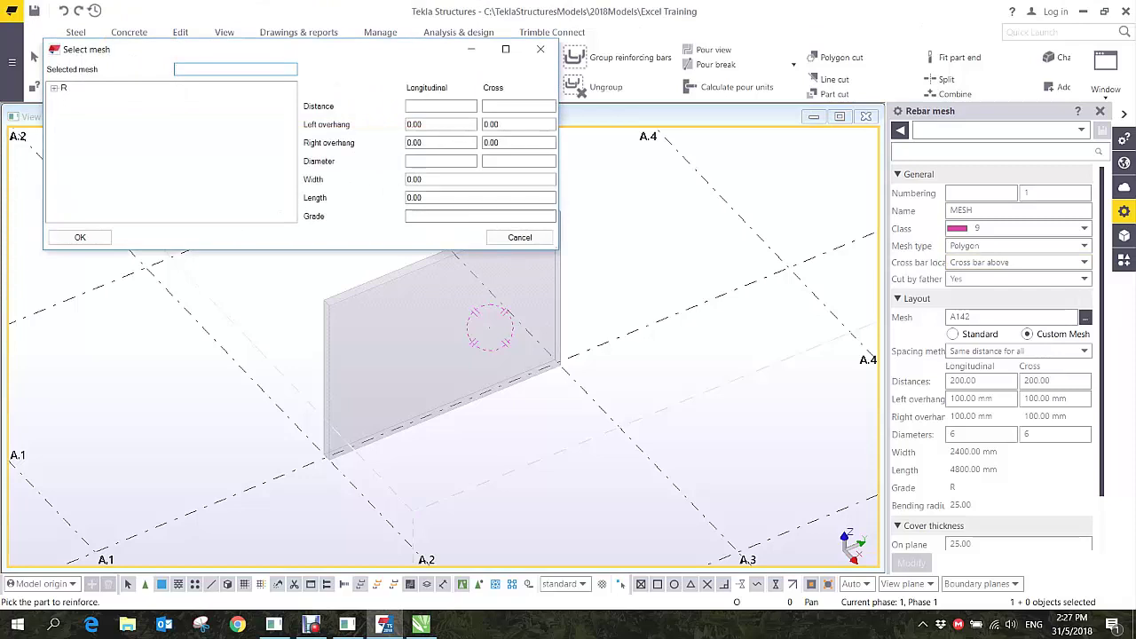
click(54, 88)
scroll(172, 151, down, 5)
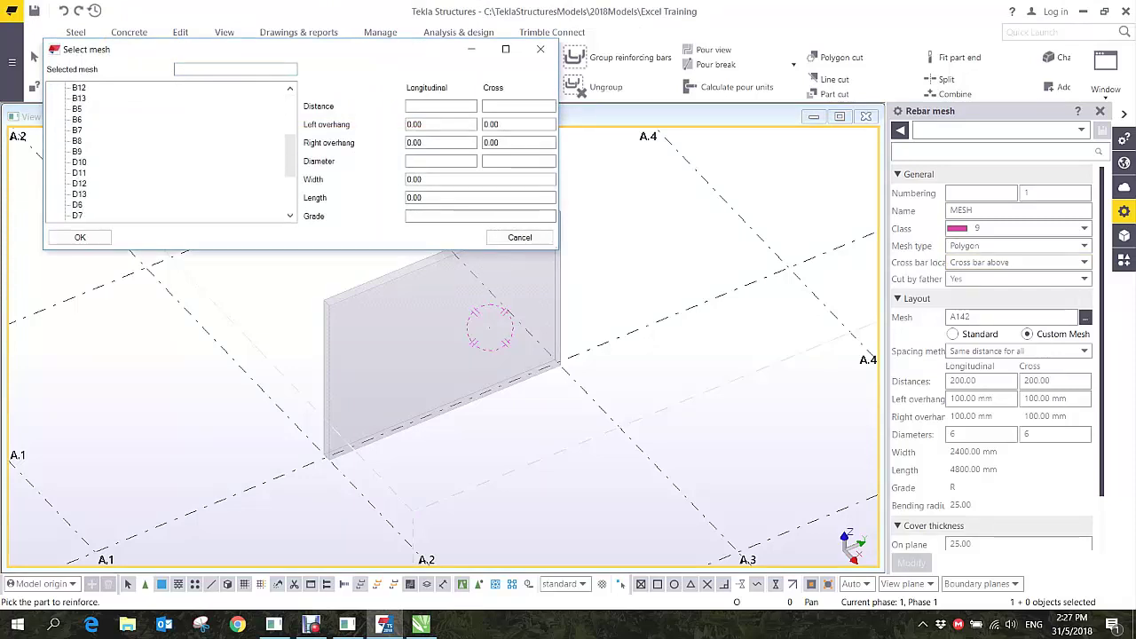
scroll(178, 151, down, 2)
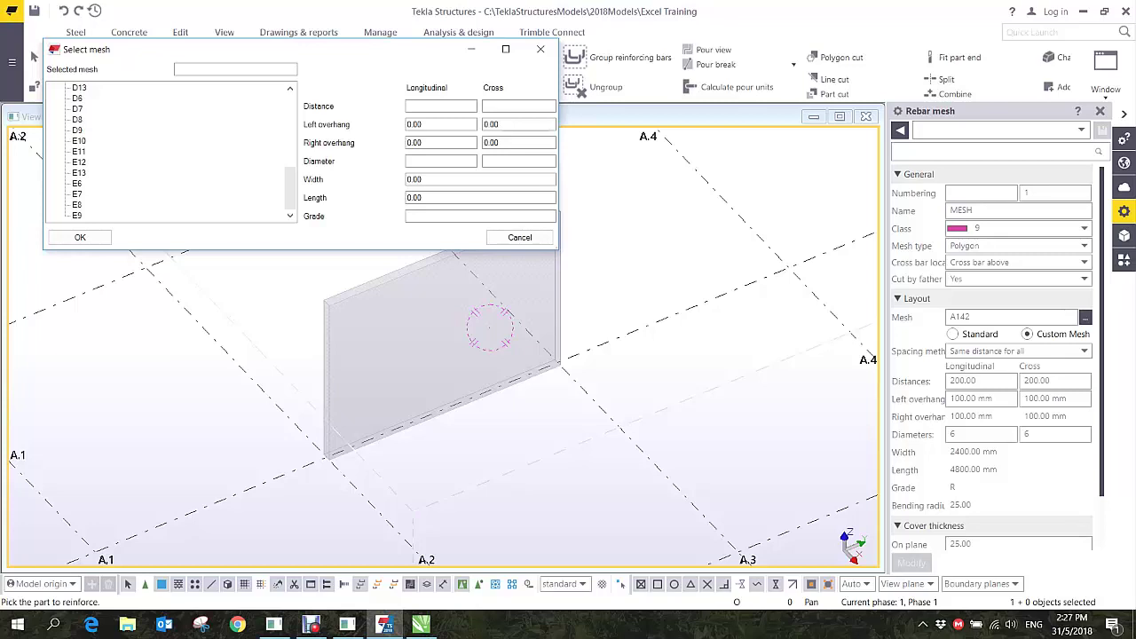
click(541, 49)
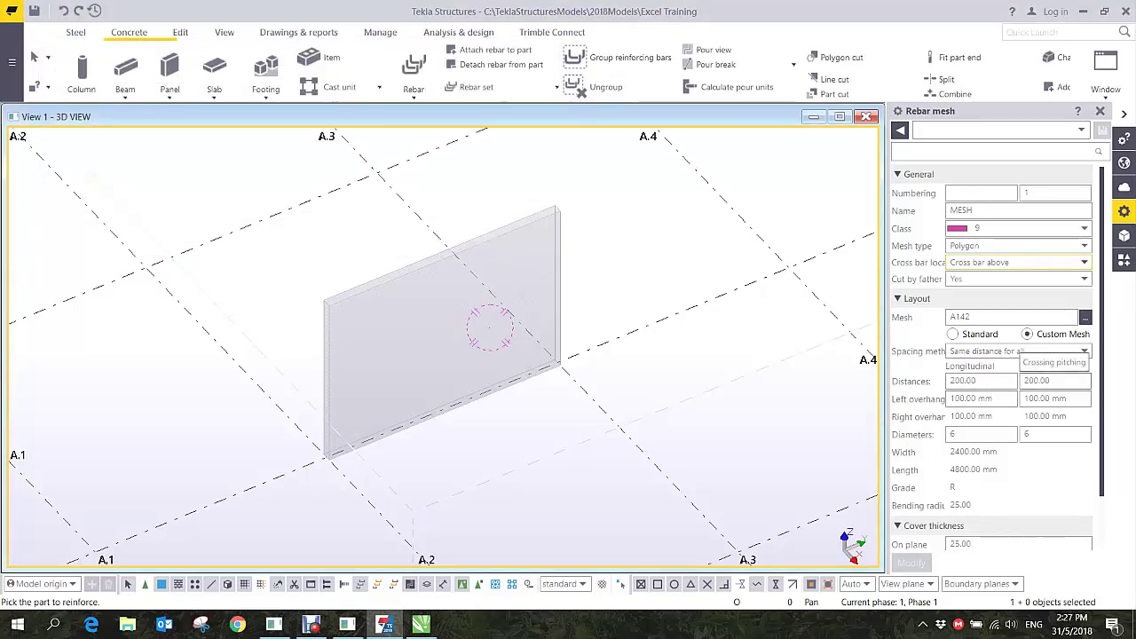
- Check the custom mesh's bar distances, overhangs, diameters and cover thickness settings
click(1037, 380)
click(979, 381)
click(983, 398)
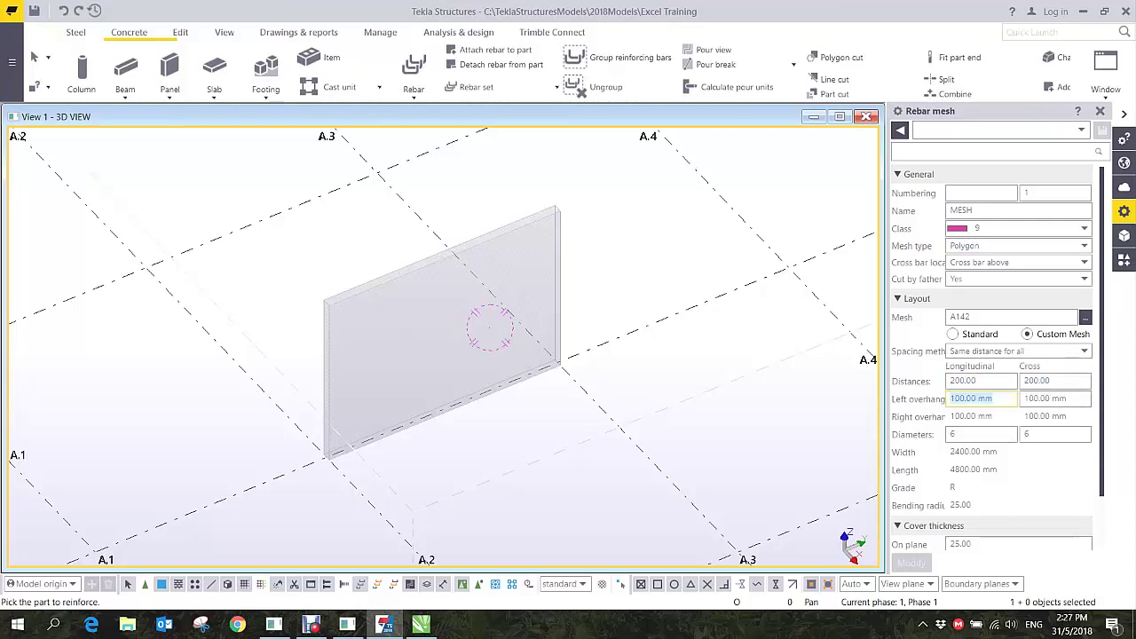
scroll(1057, 381, down, 2)
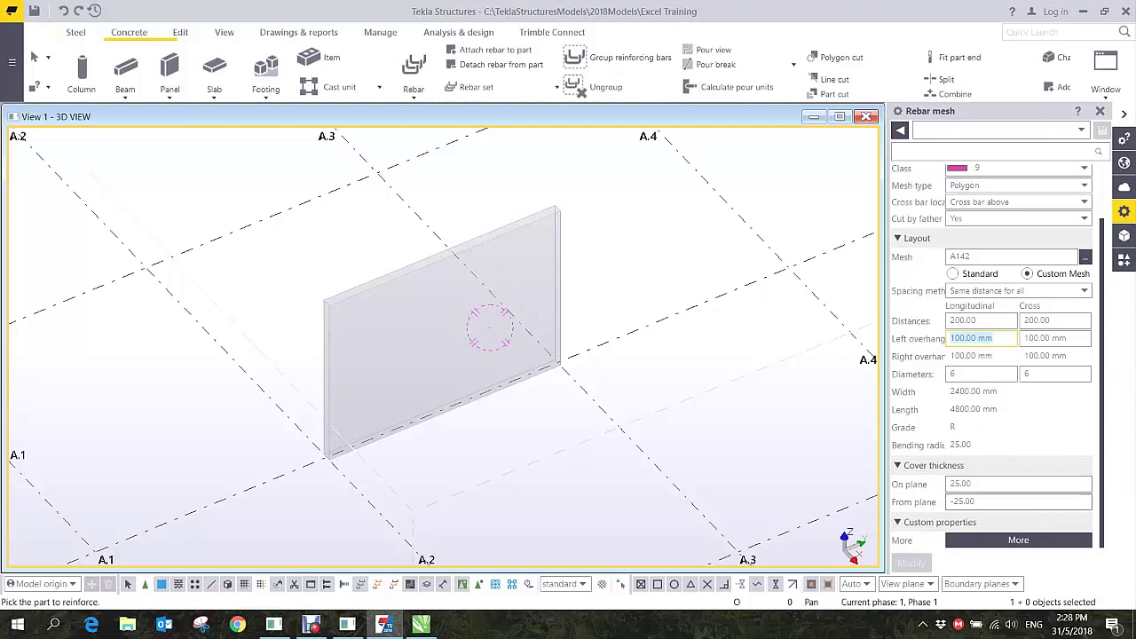
- Choose the new panel as the part to reinforce and outline a 4000 by 3000 polygon through the four corners of its front face
middle_drag(471, 328, 508, 347)
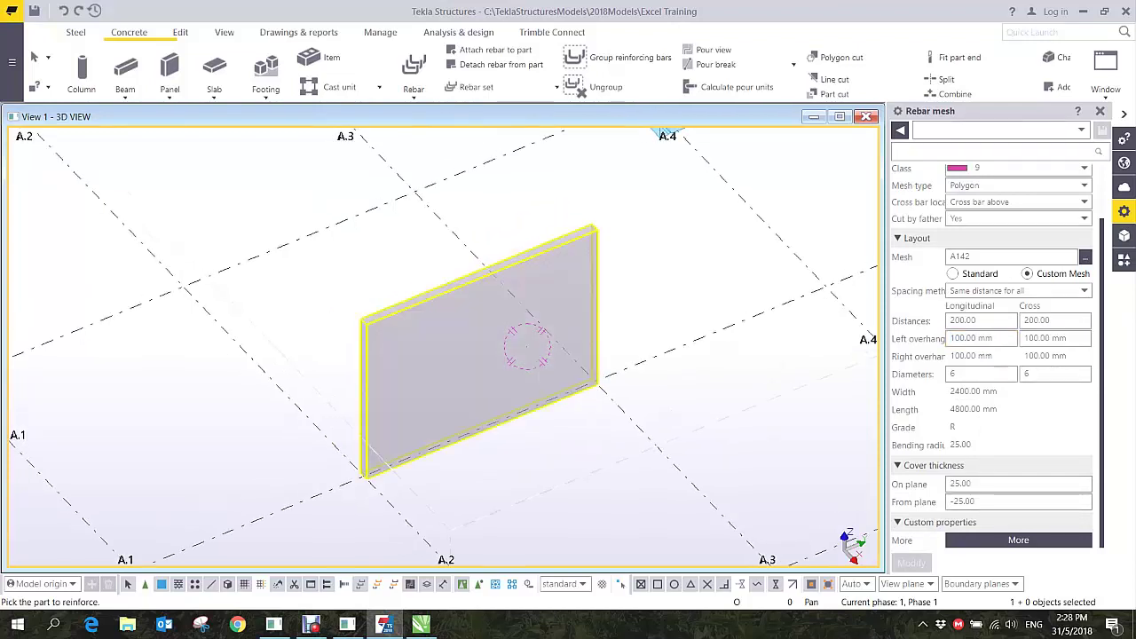
click(395, 331)
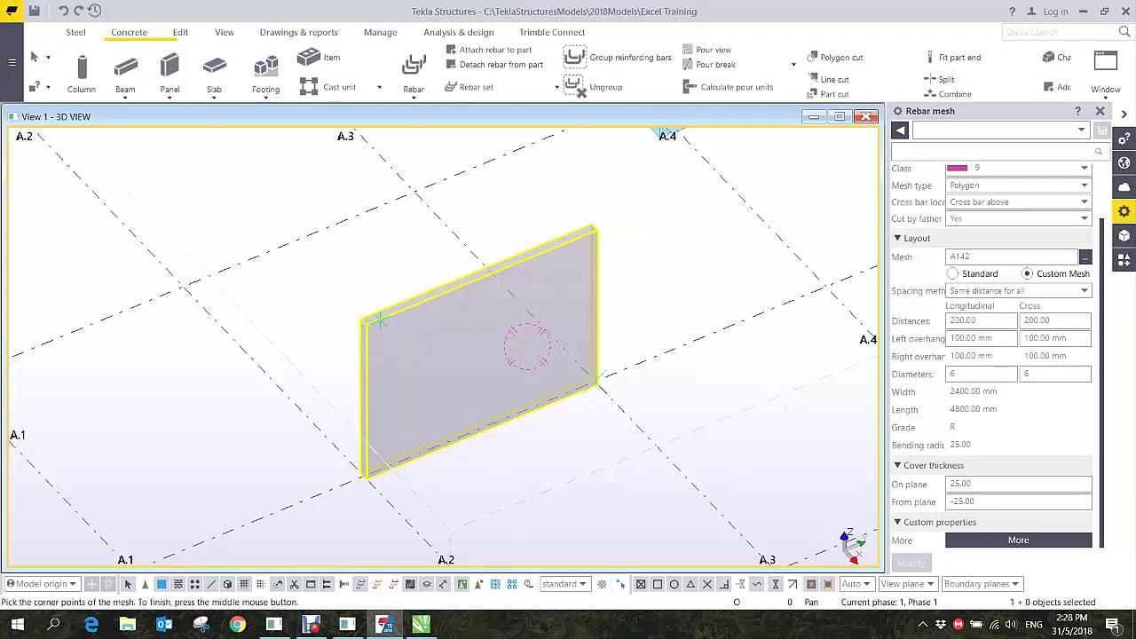
scroll(382, 417, up, 4)
middle_drag(385, 421, 373, 364)
scroll(404, 327, down, 3)
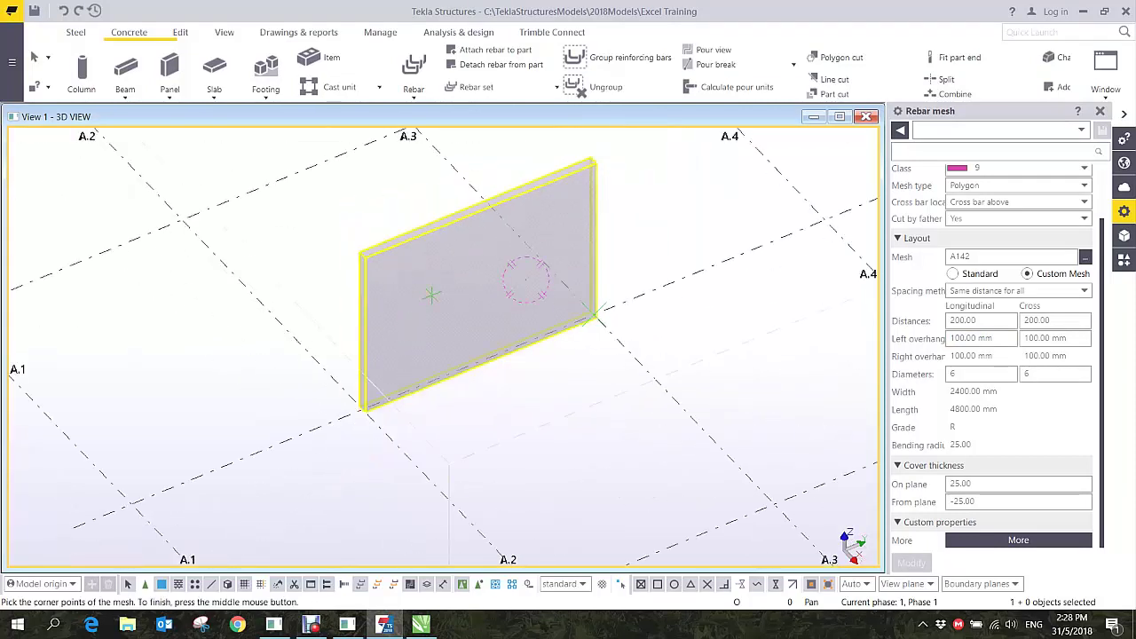
scroll(340, 270, up, 3)
click(340, 268)
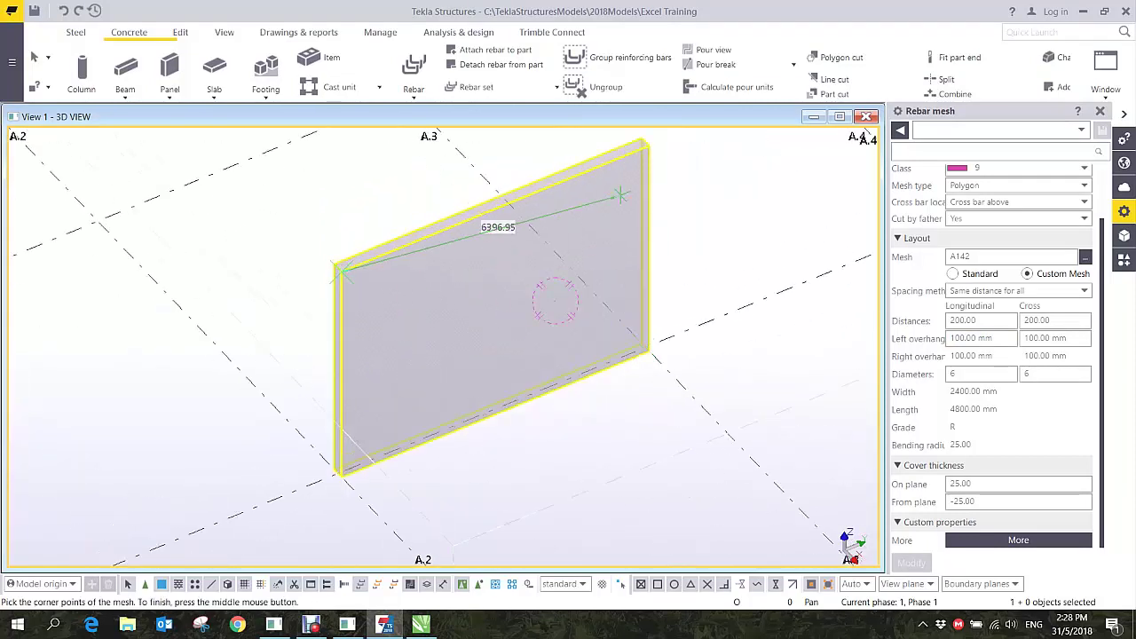
click(647, 144)
click(649, 352)
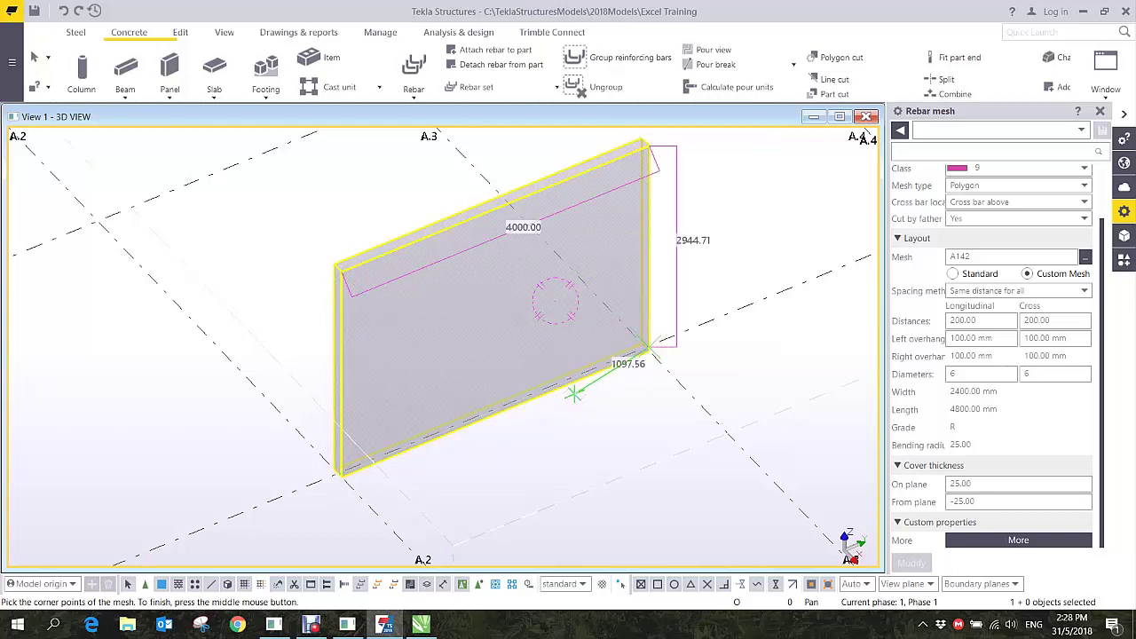
scroll(661, 355, up, 3)
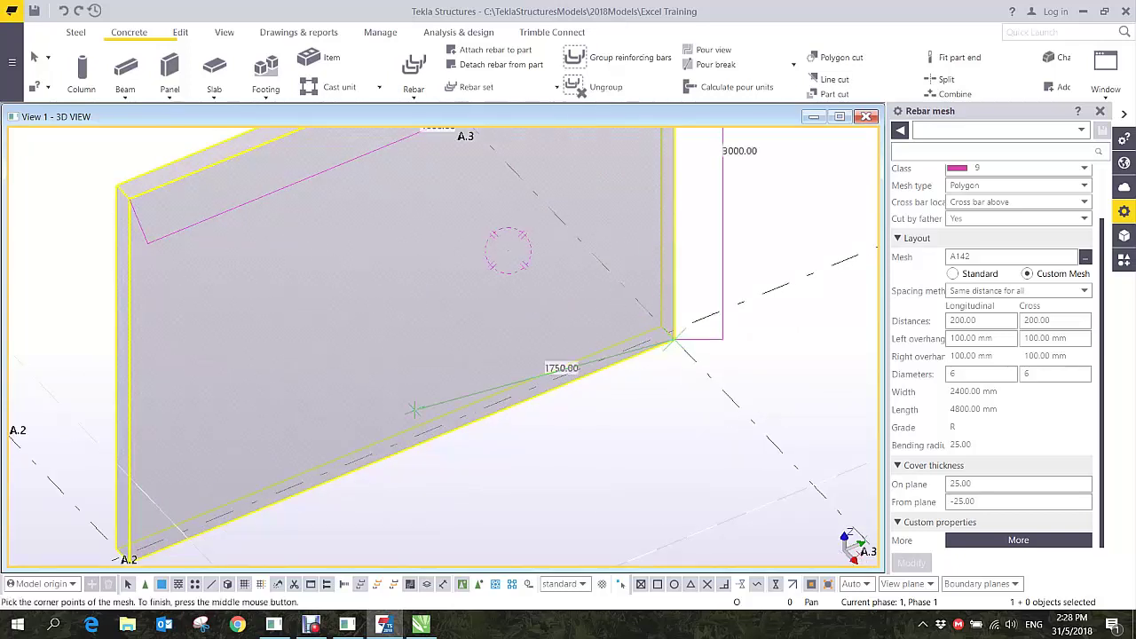
middle_drag(124, 552, 217, 437)
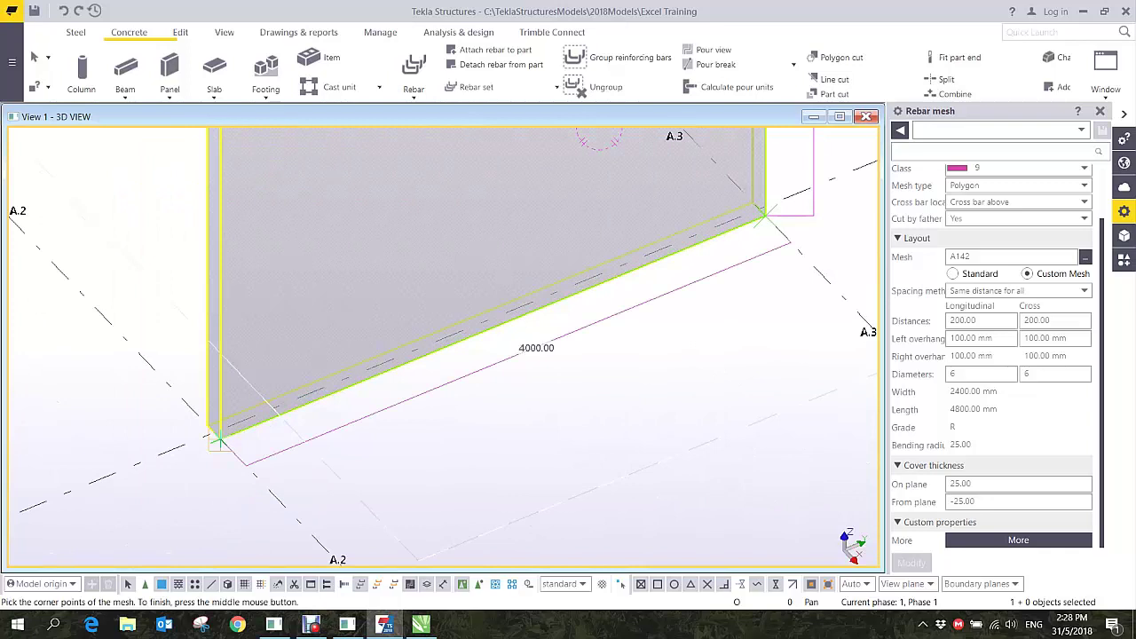
scroll(323, 365, down, 5)
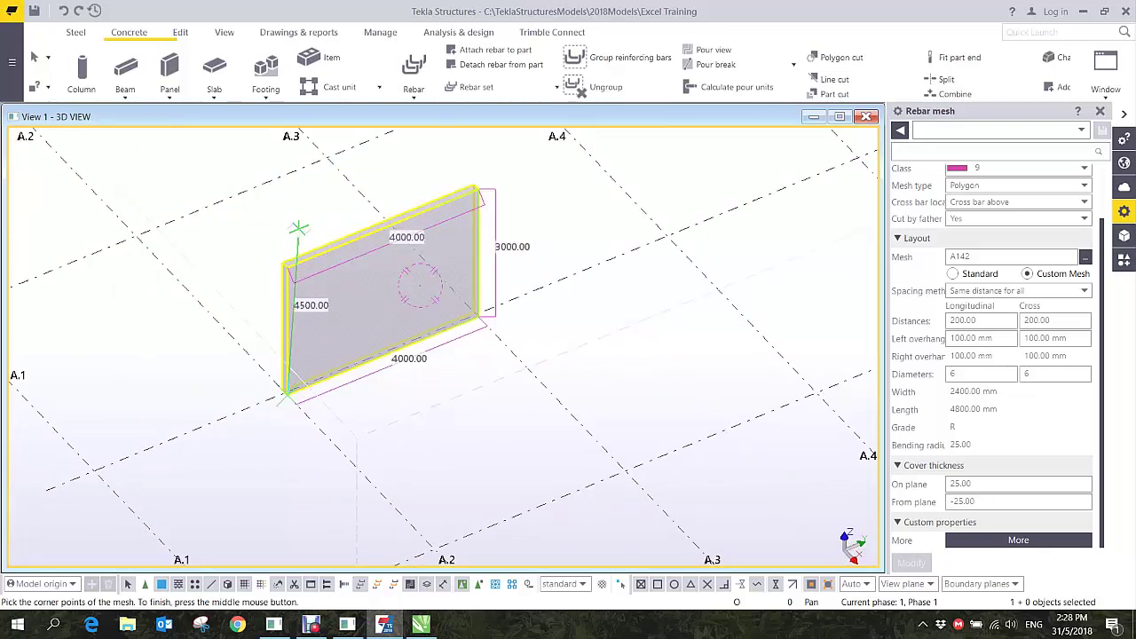
middle_click(298, 229)
- Create the mesh with its longitudinal bars running along the panel's lower edge, and end the mesh command
scroll(286, 390, up, 6)
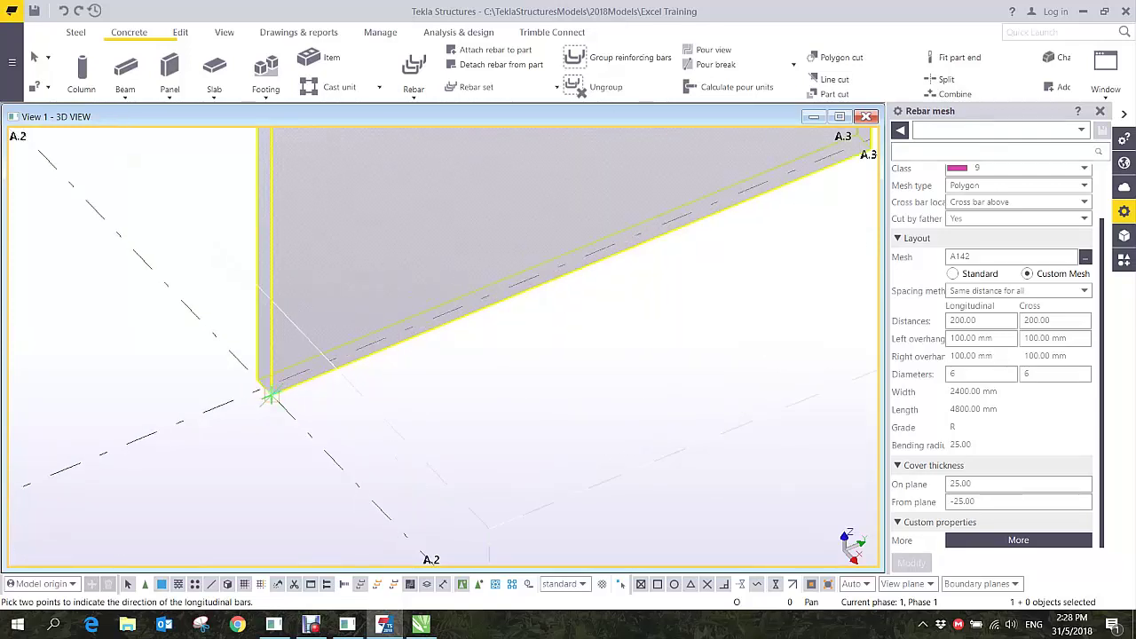
click(274, 394)
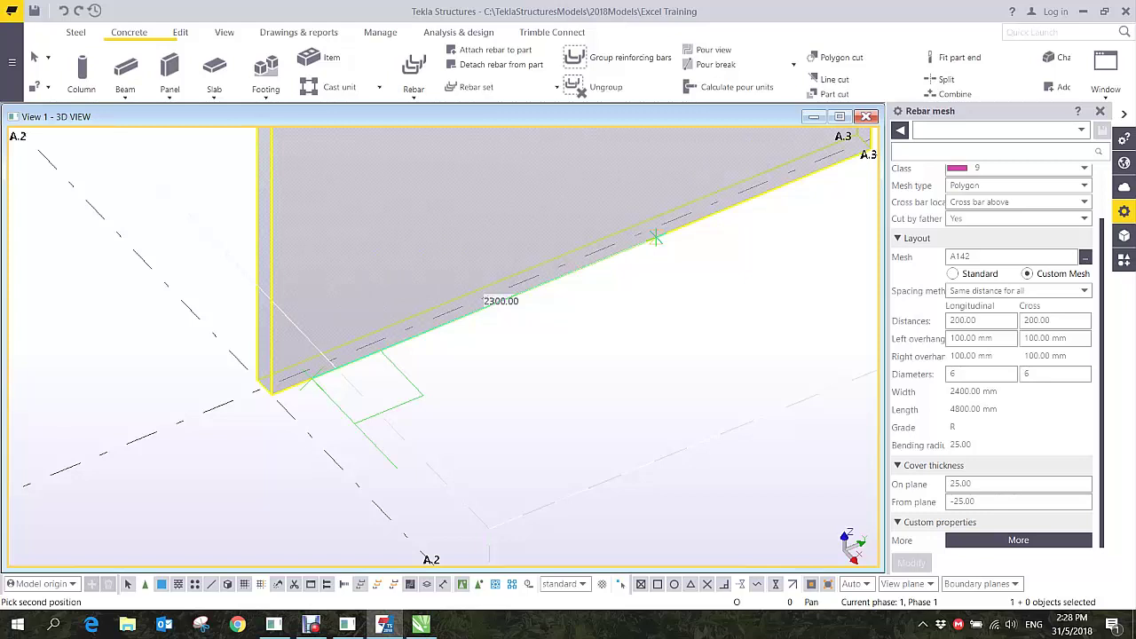
click(655, 238)
scroll(652, 229, down, 5)
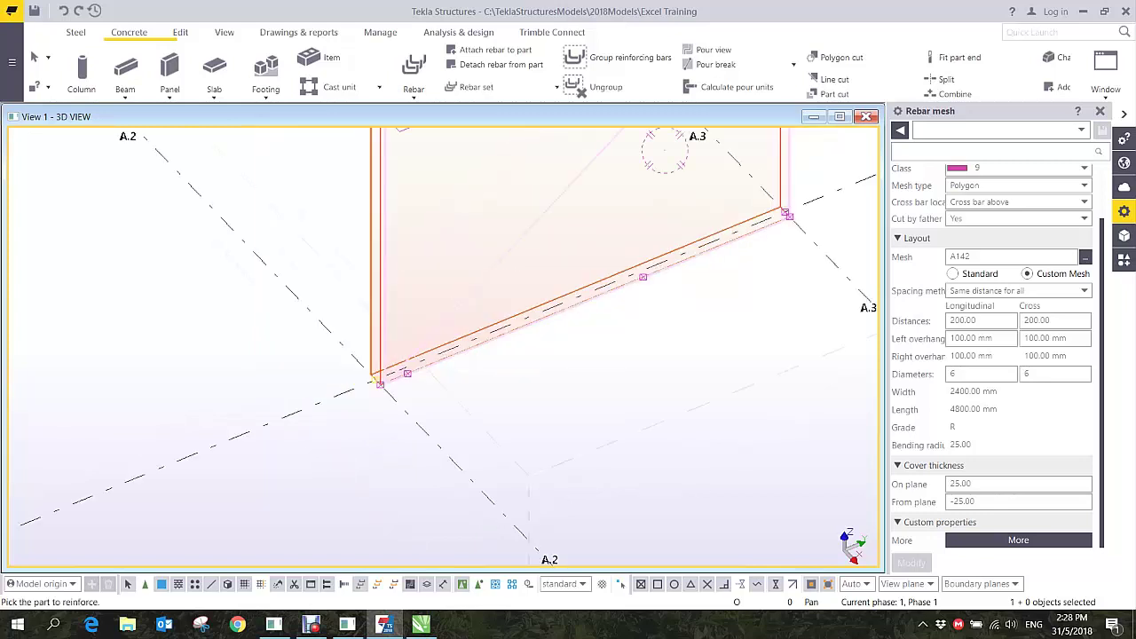
click(648, 220)
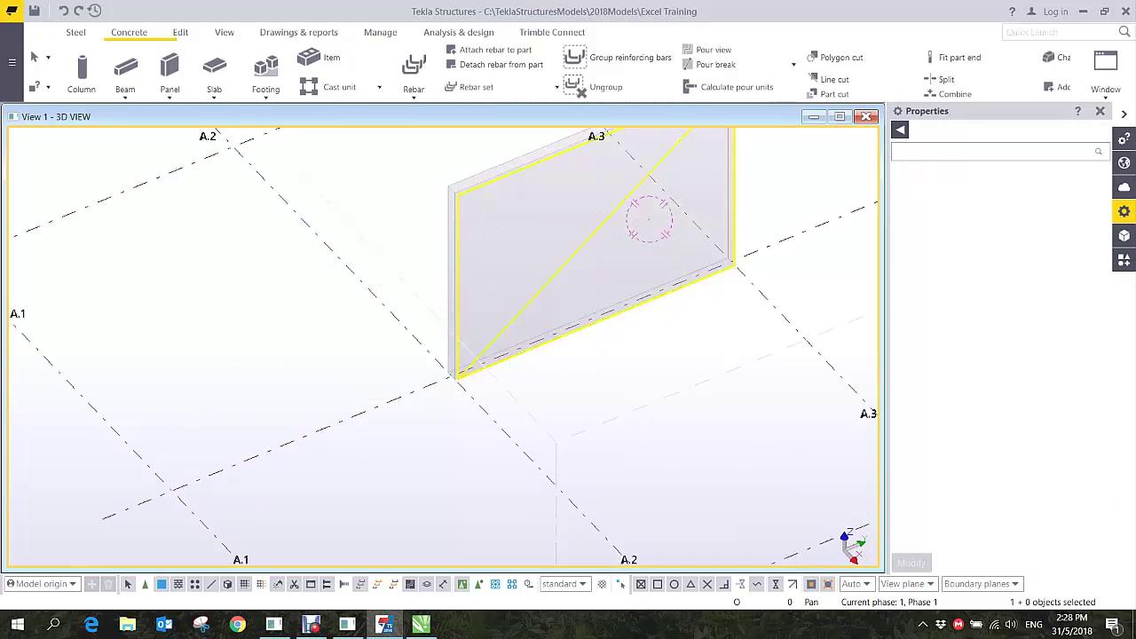
middle_drag(586, 275, 492, 322)
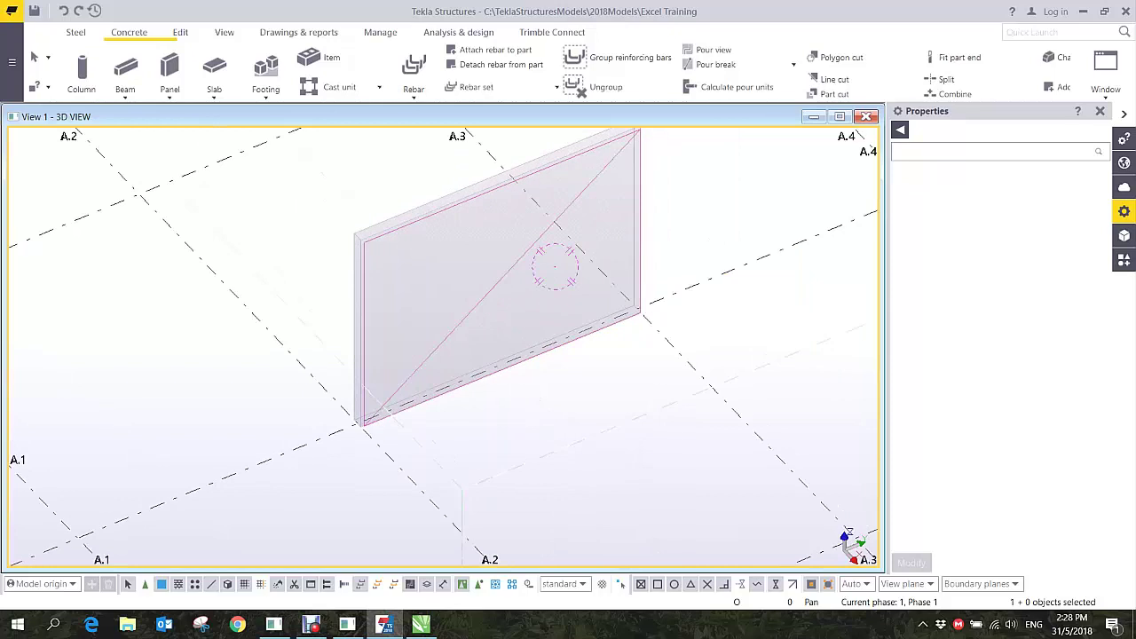
middle_drag(440, 360, 423, 395)
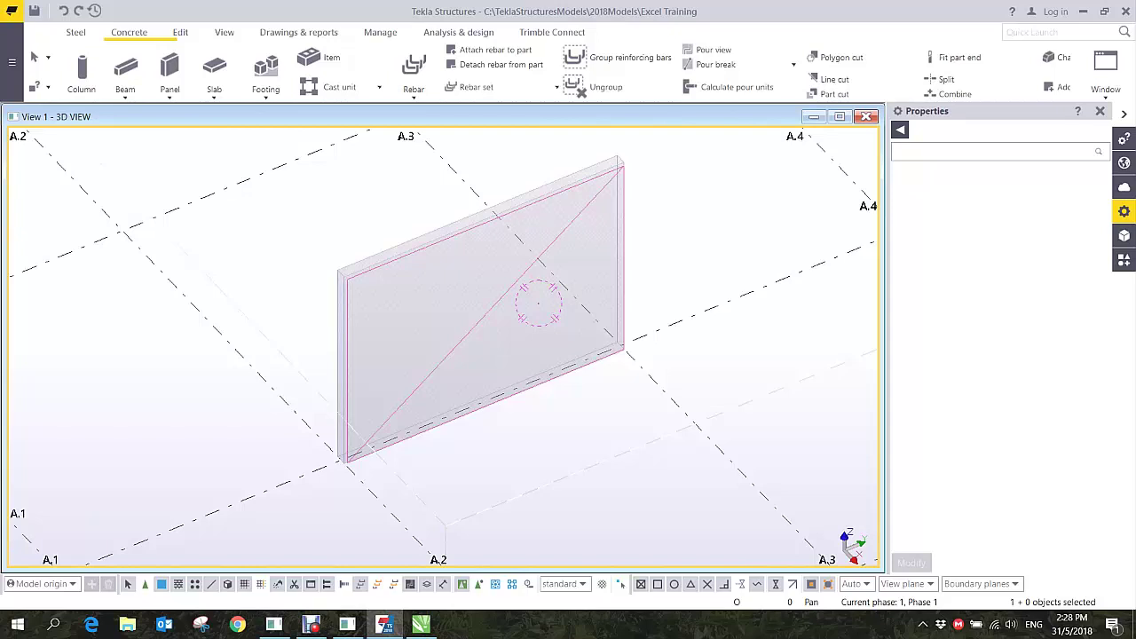
- Set the 3D view's representation of reinforcing bars to Exact and apply it to the view
click(836, 329)
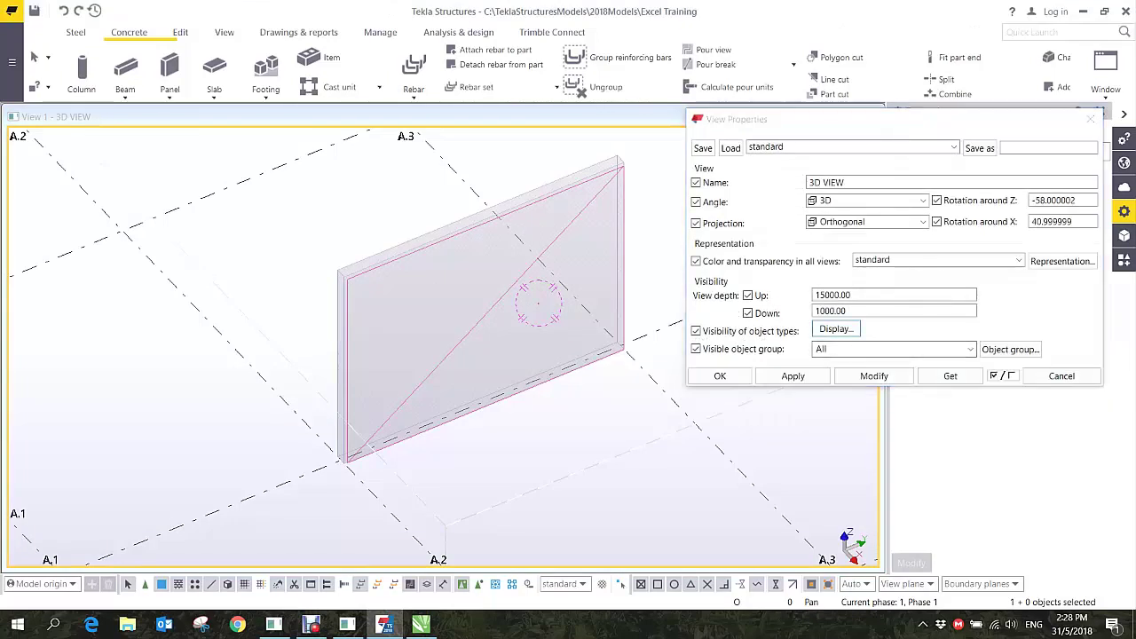
click(934, 373)
click(932, 400)
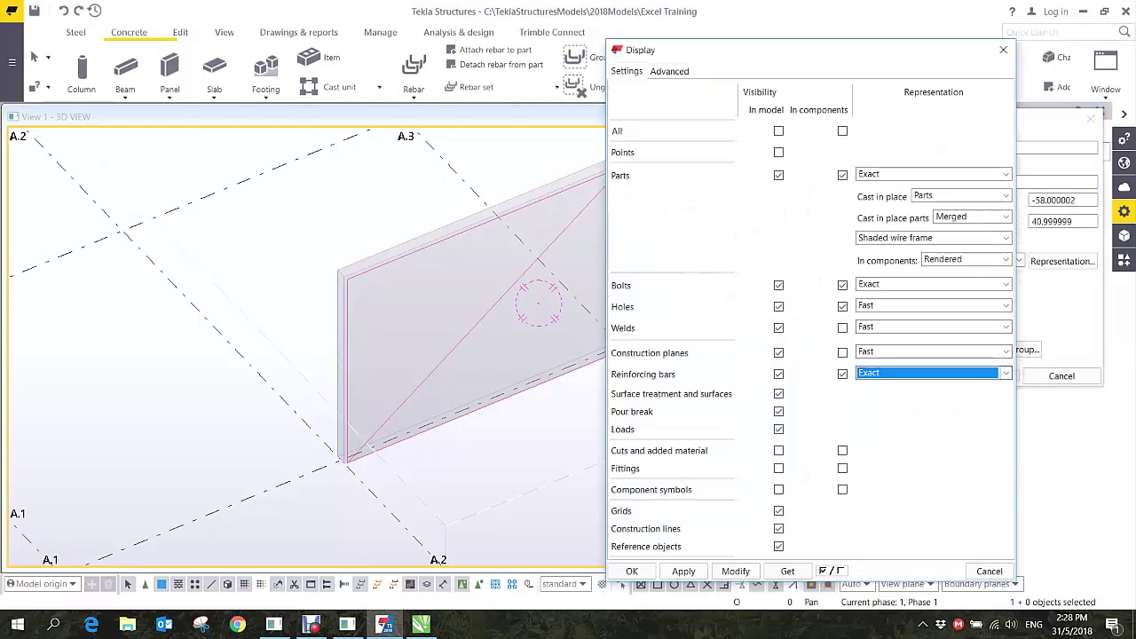
click(736, 571)
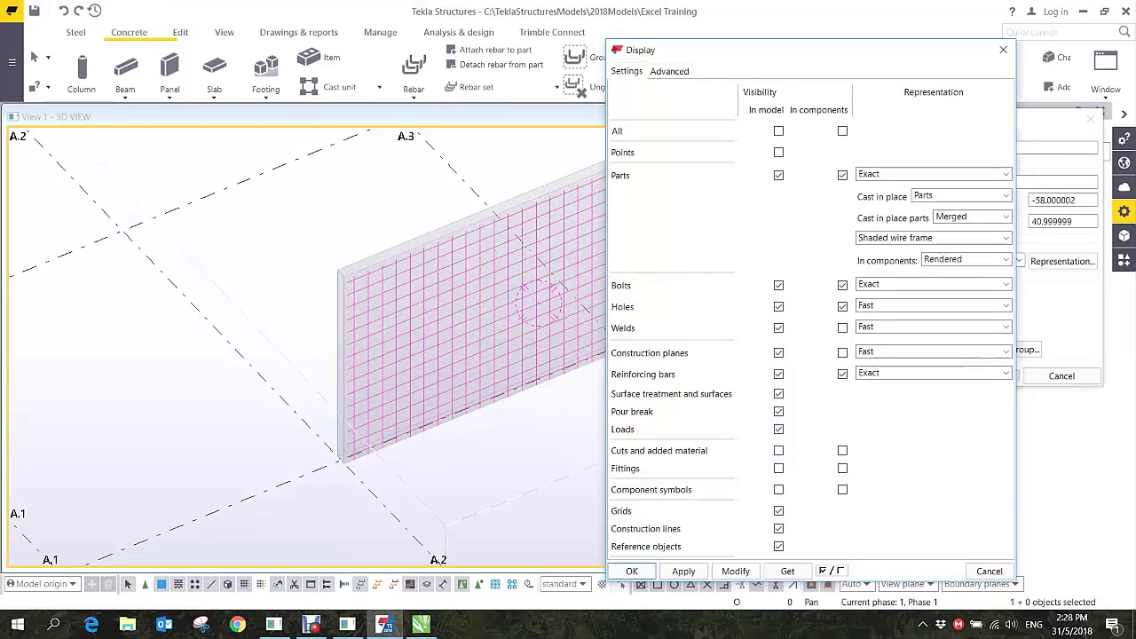
click(632, 571)
click(719, 377)
- Select the rebar mesh in the panel and set its on-plane cover thickness to -25 mm
scroll(448, 306, up, 4)
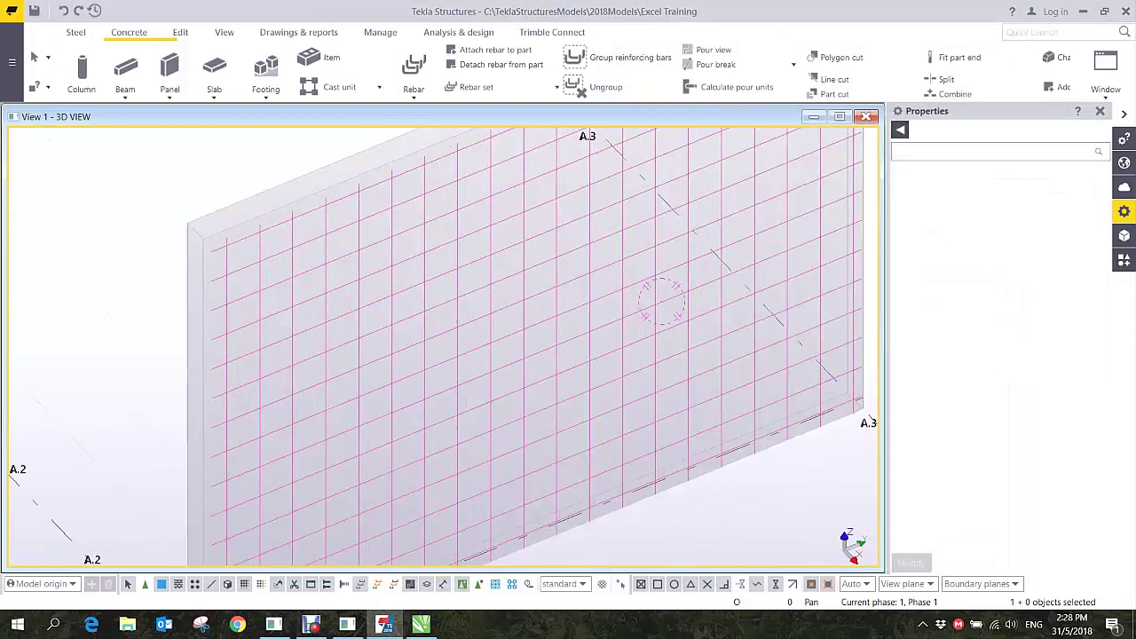
scroll(258, 274, up, 6)
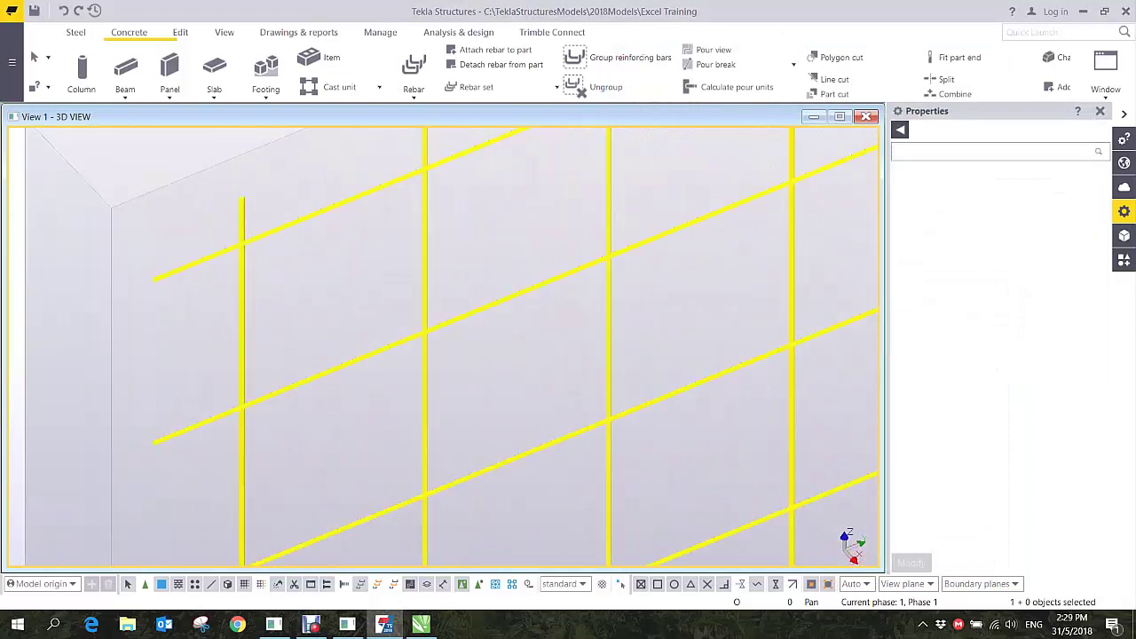
scroll(258, 275, down, 4)
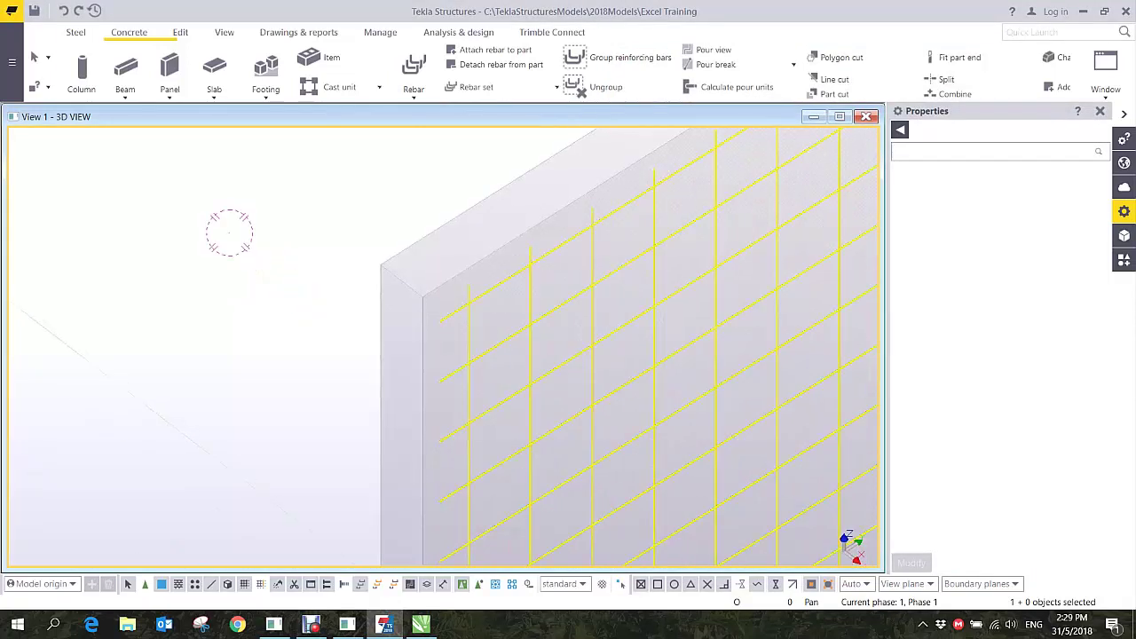
click(692, 243)
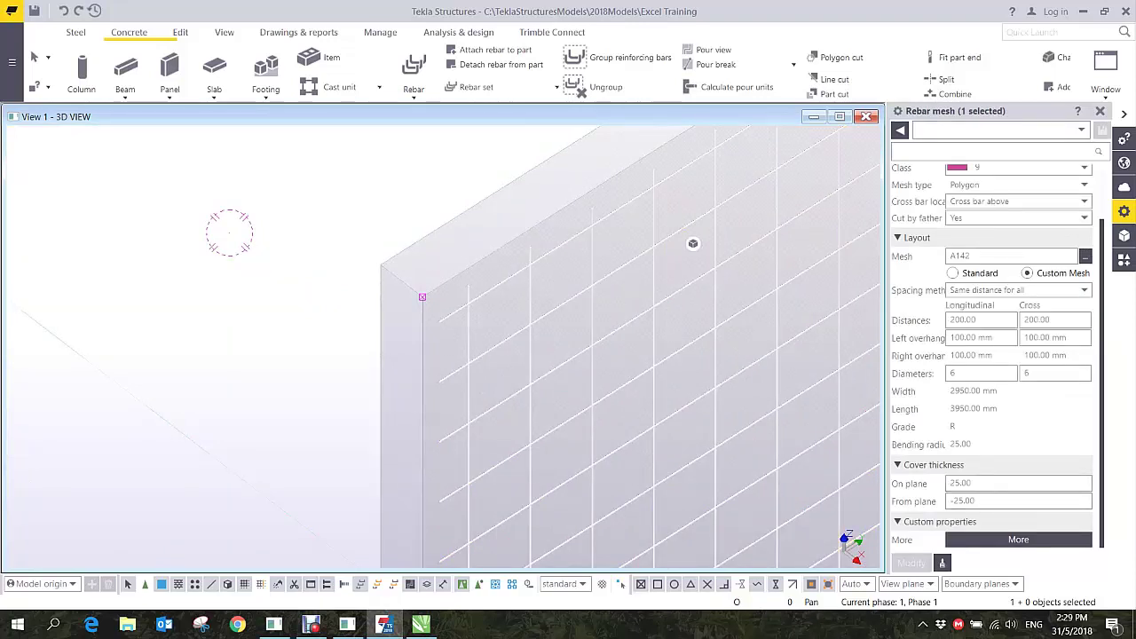
text(-)
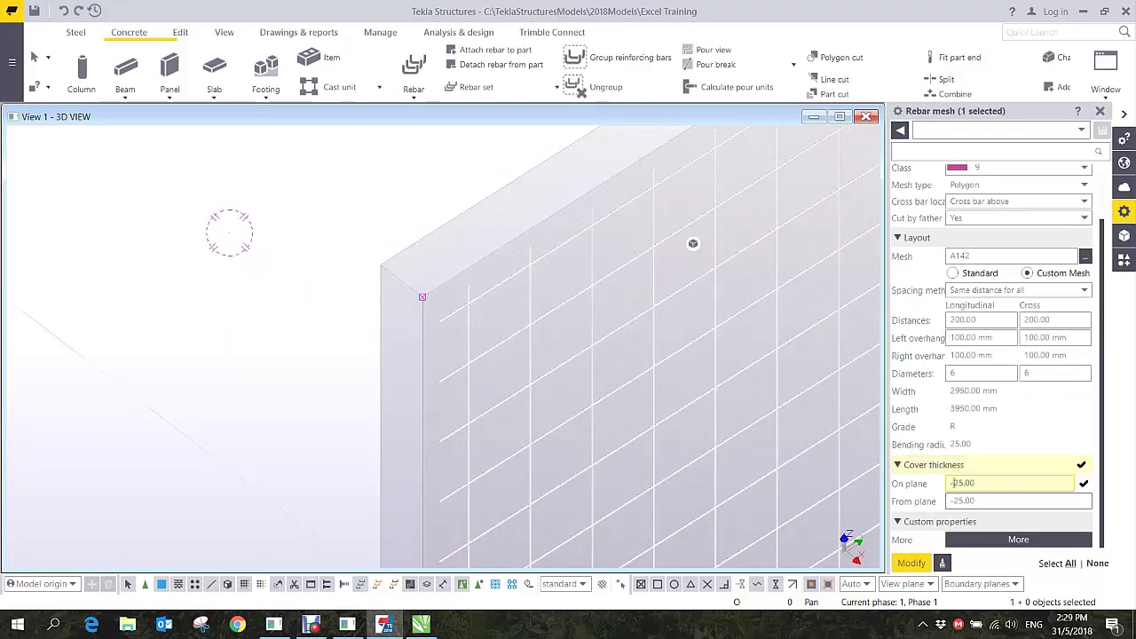
key(Return)
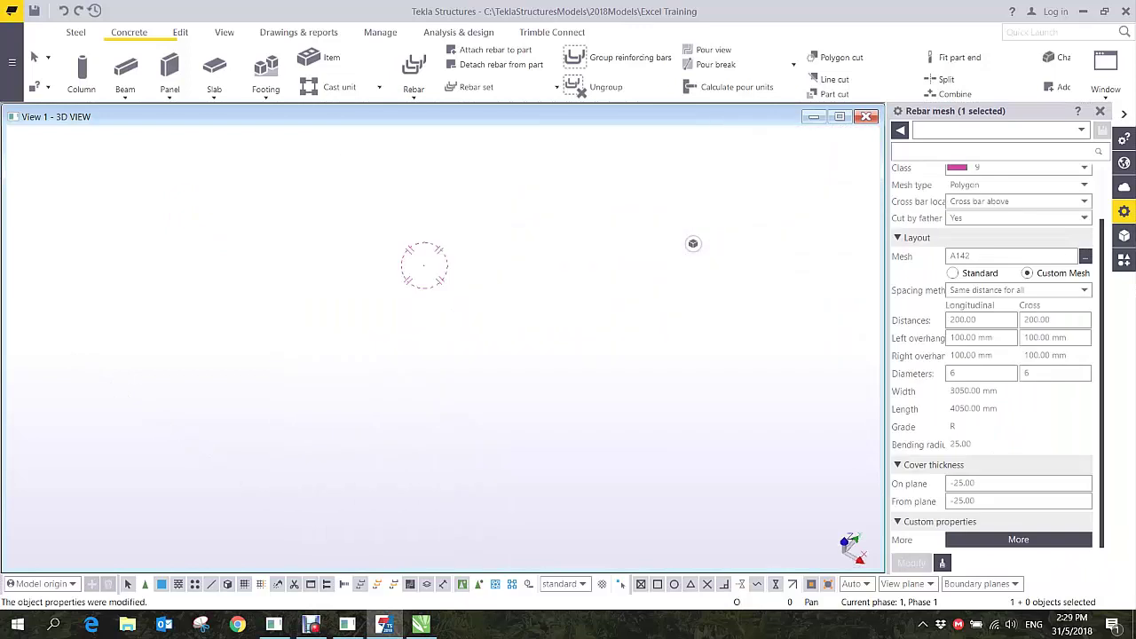
scroll(693, 243, down, 5)
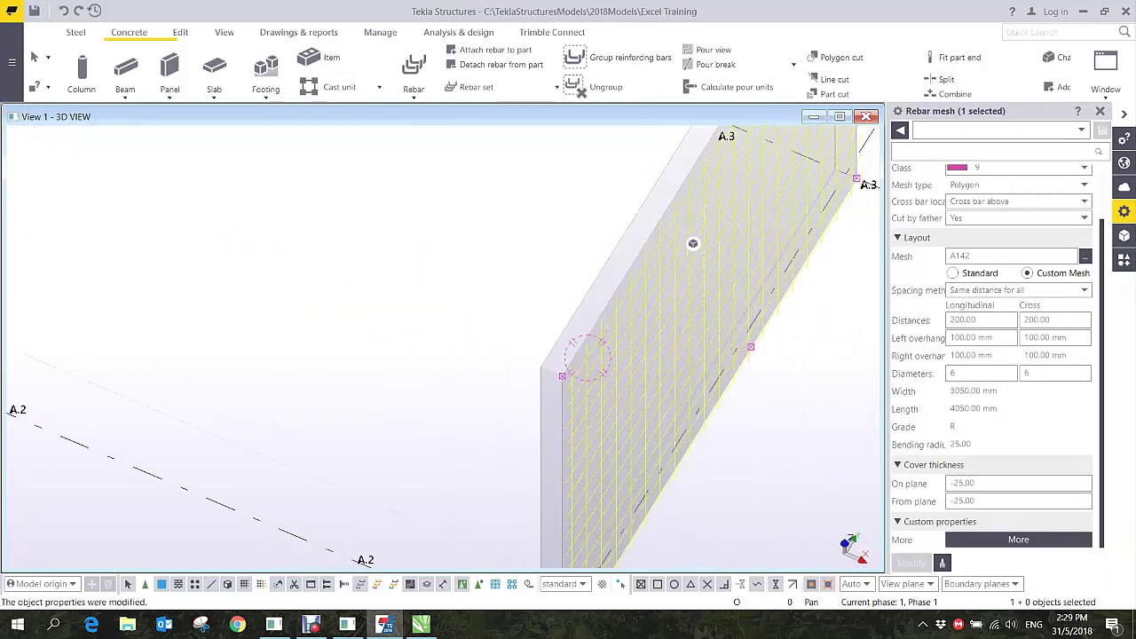
mouse_move(587, 358)
ctrl+middle_down()
mouse_move(692, 353)
mouse_move(608, 351)
ctrl+middle_up()
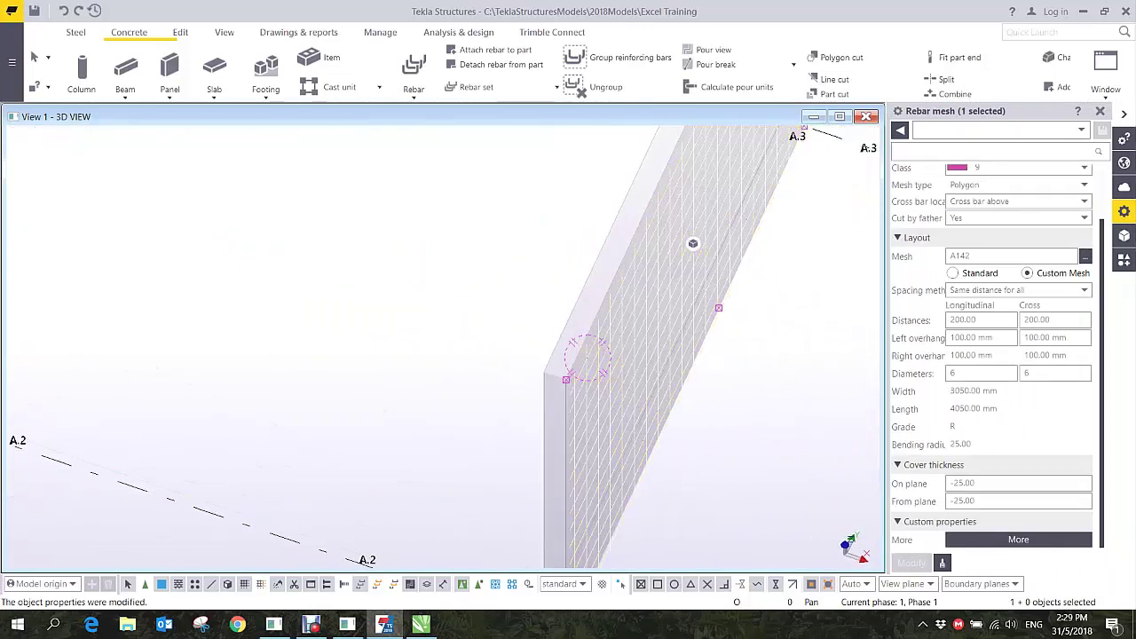
- Set the mesh's from-plane cover thickness to 25 mm and its on-plane cover thickness to 25 mm
key(Delete)
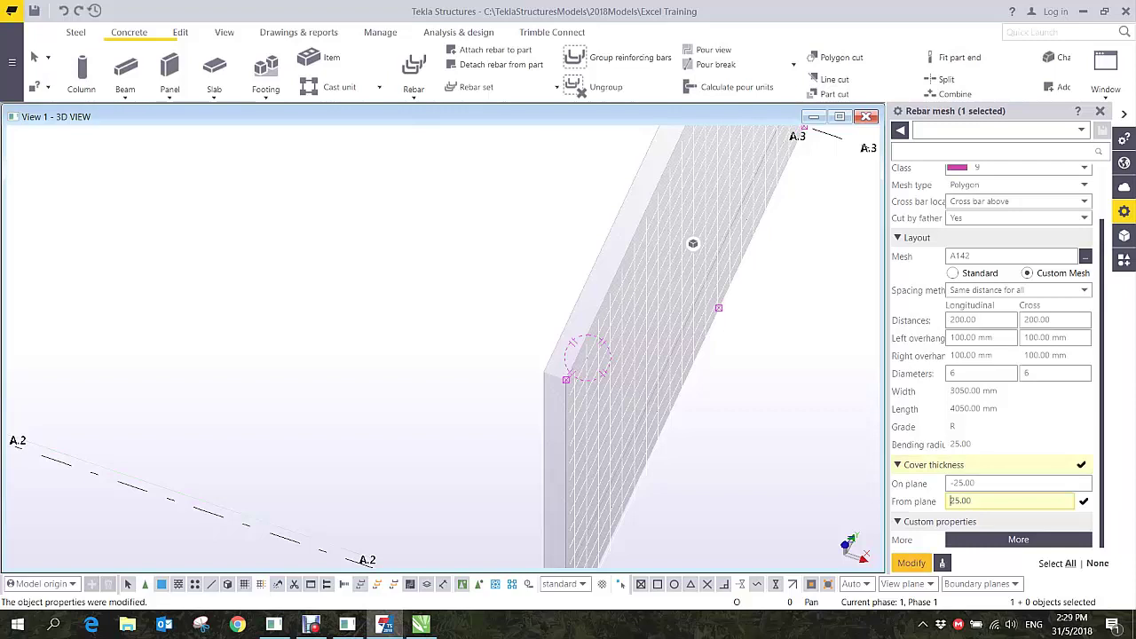
key(Return)
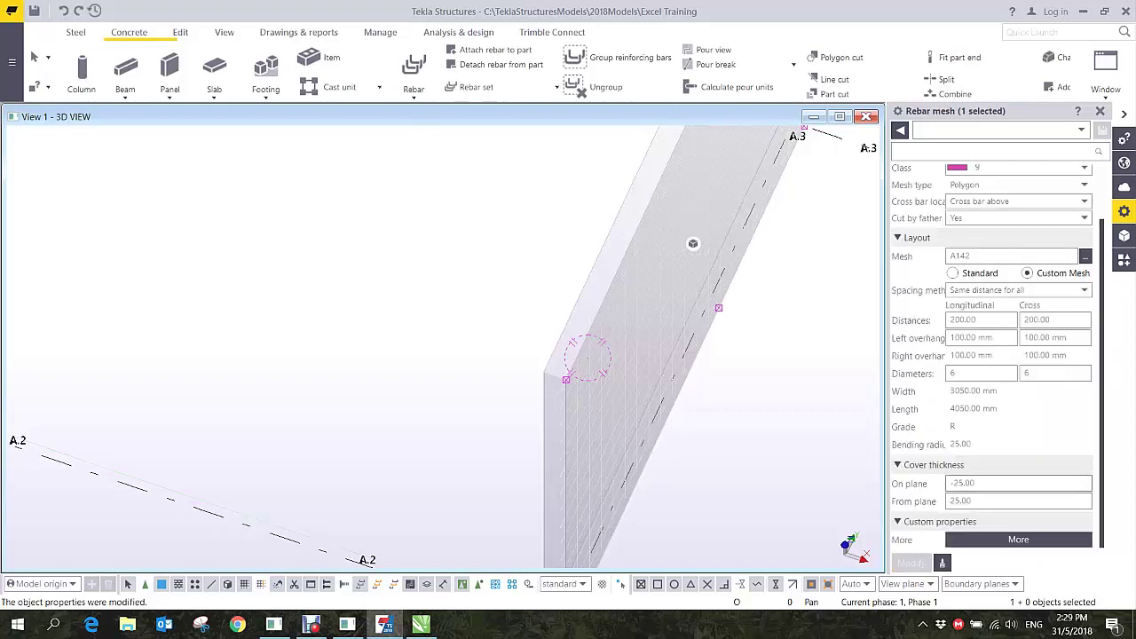
key(Delete)
key(Return)
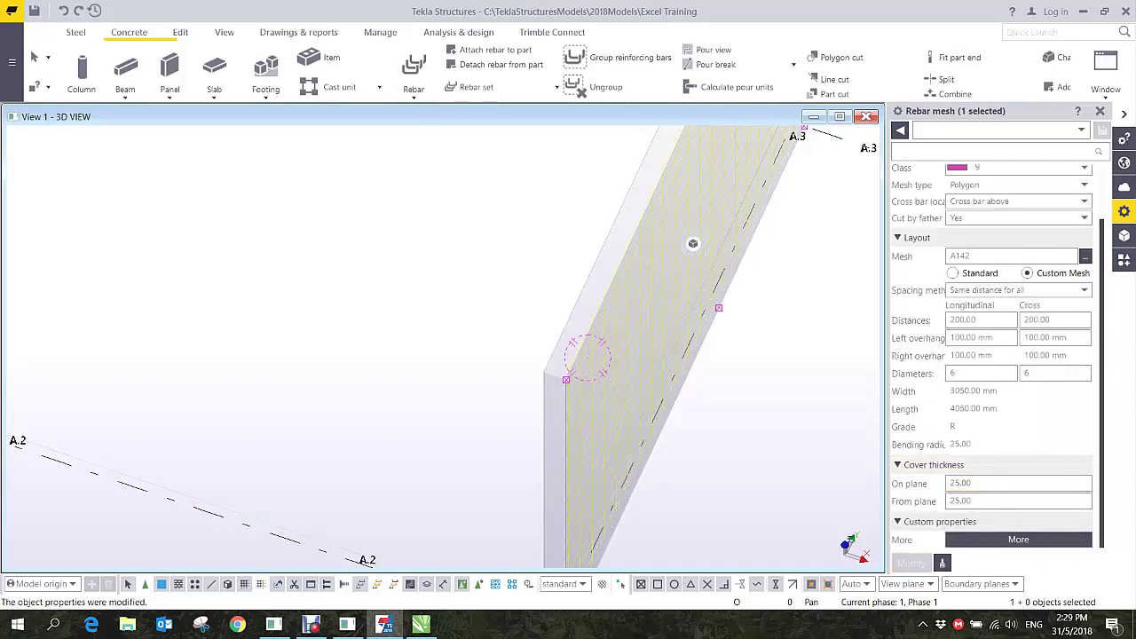
- Examine the mesh's placement within the panel from close up and from a distance, and clear the selection
scroll(568, 355, up, 3)
scroll(564, 342, down, 3)
ctrl+middle_drag(565, 341, 679, 324)
key(ctrl+p)
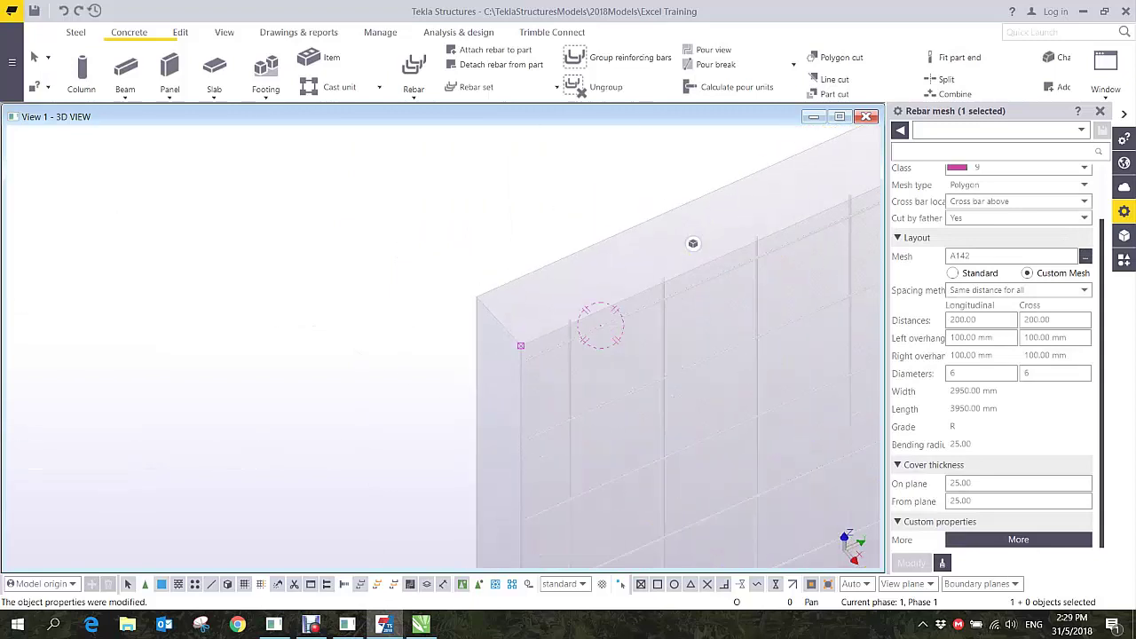
middle_drag(710, 391, 501, 289)
scroll(506, 292, down, 4)
ctrl+middle_drag(560, 337, 540, 304)
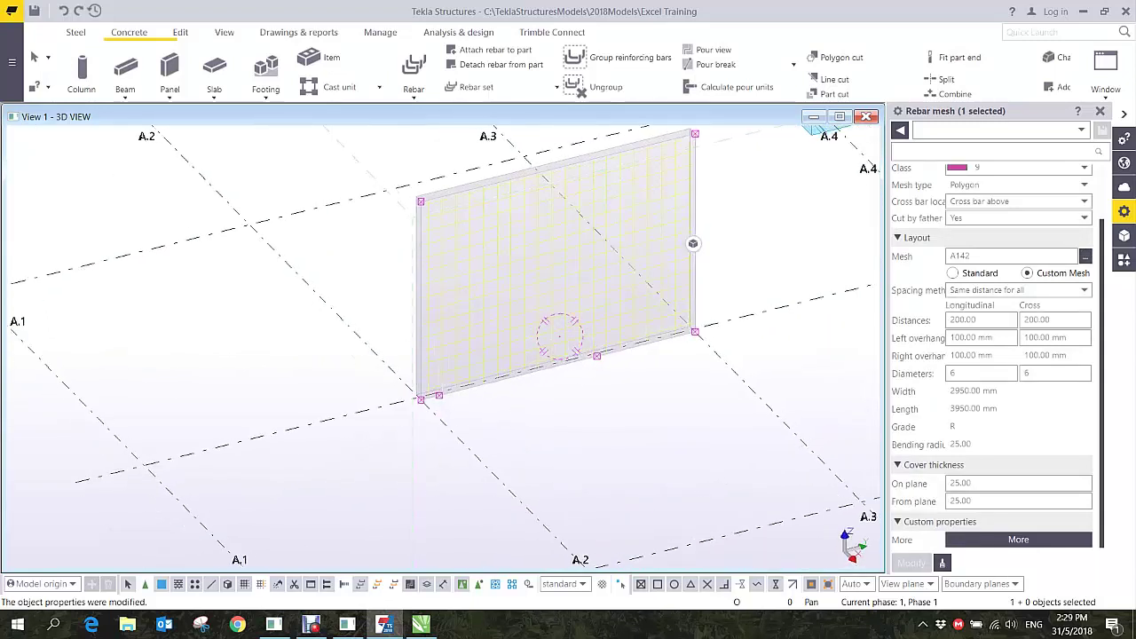
click(533, 435)
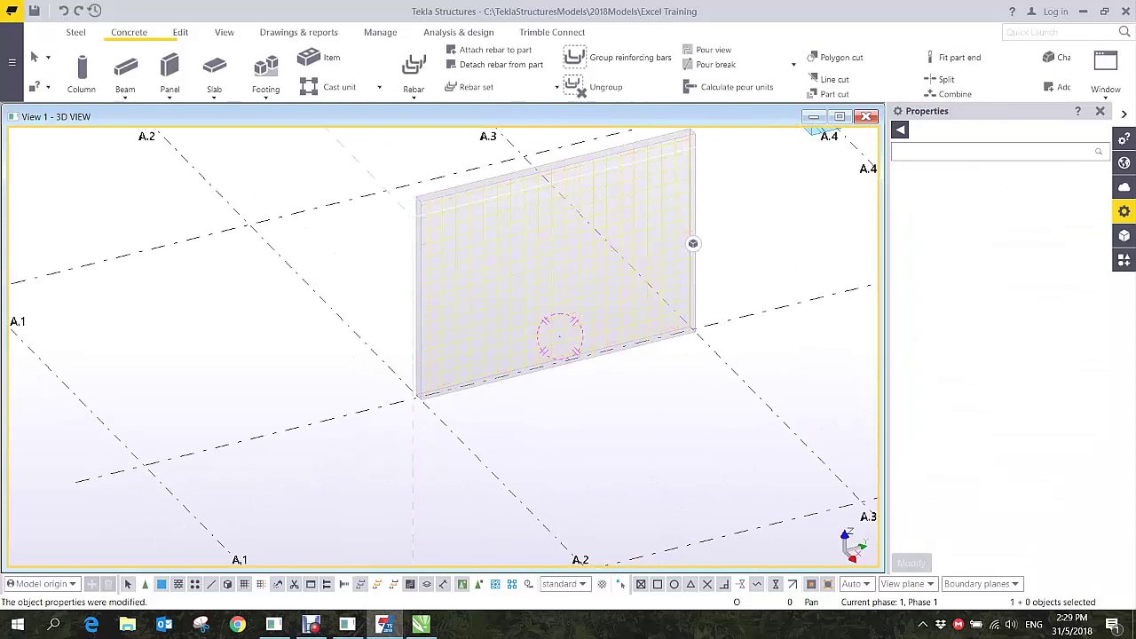
middle_drag(560, 338, 555, 378)
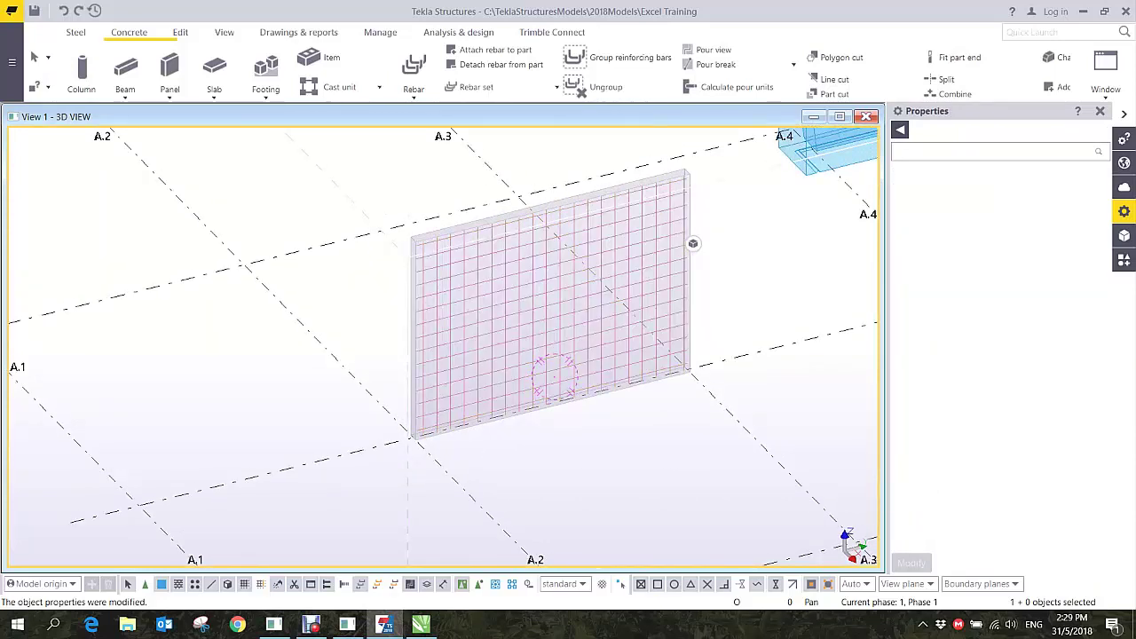
scroll(535, 286, down, 2)
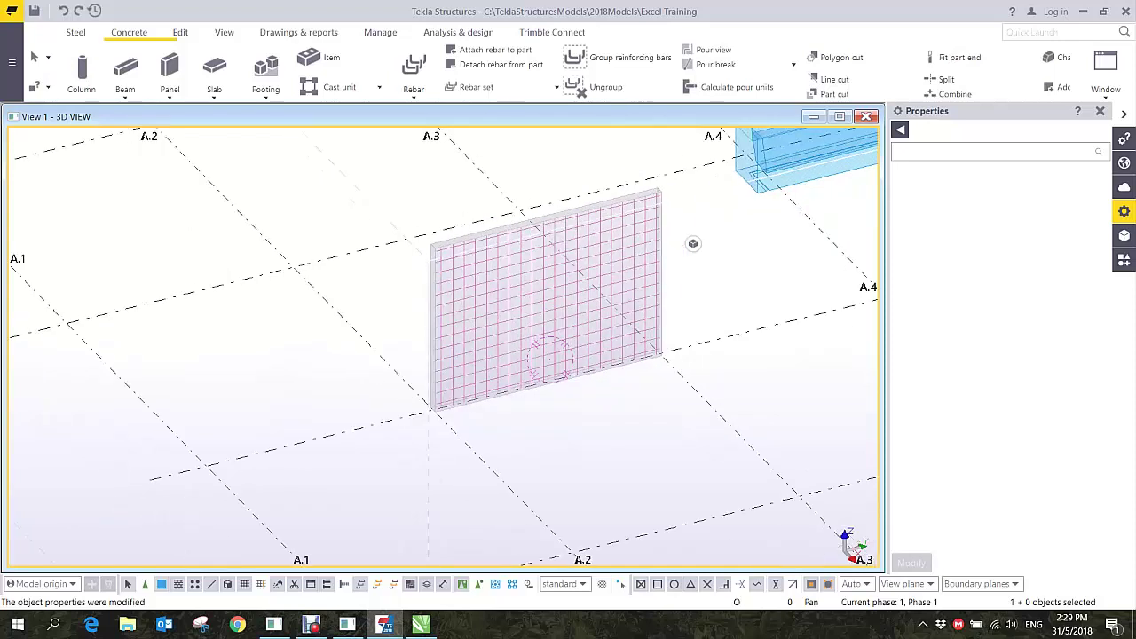
scroll(543, 298, up, 3)
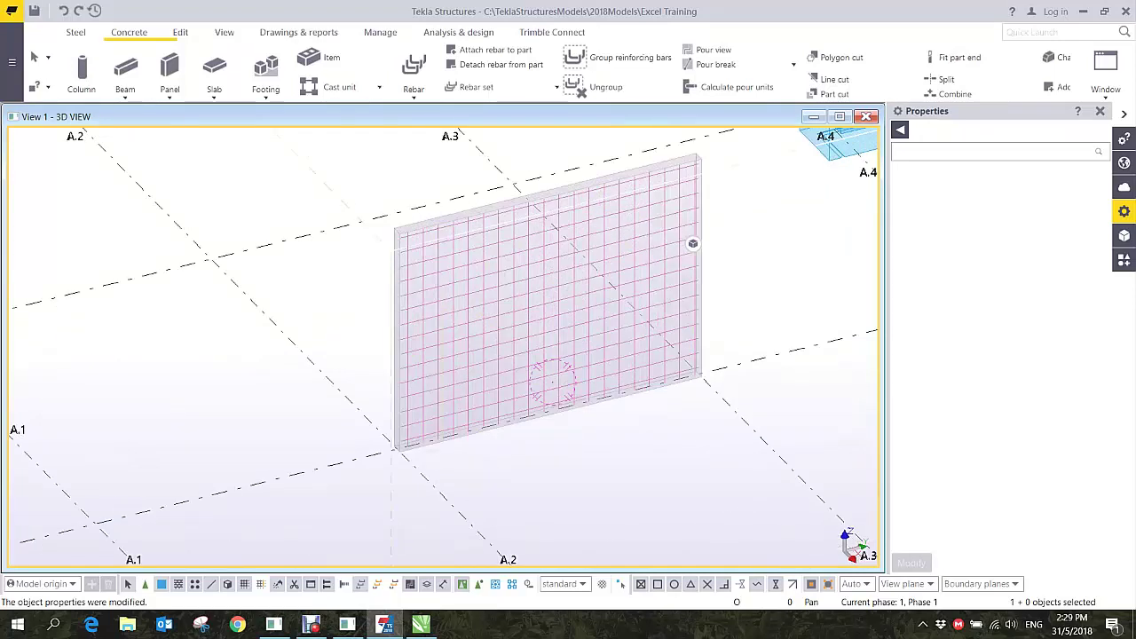
- Create a 2500 mm long concrete panel along grid line A.1 starting from a grid intersection, and end the panel command
middle_drag(257, 324, 662, 209)
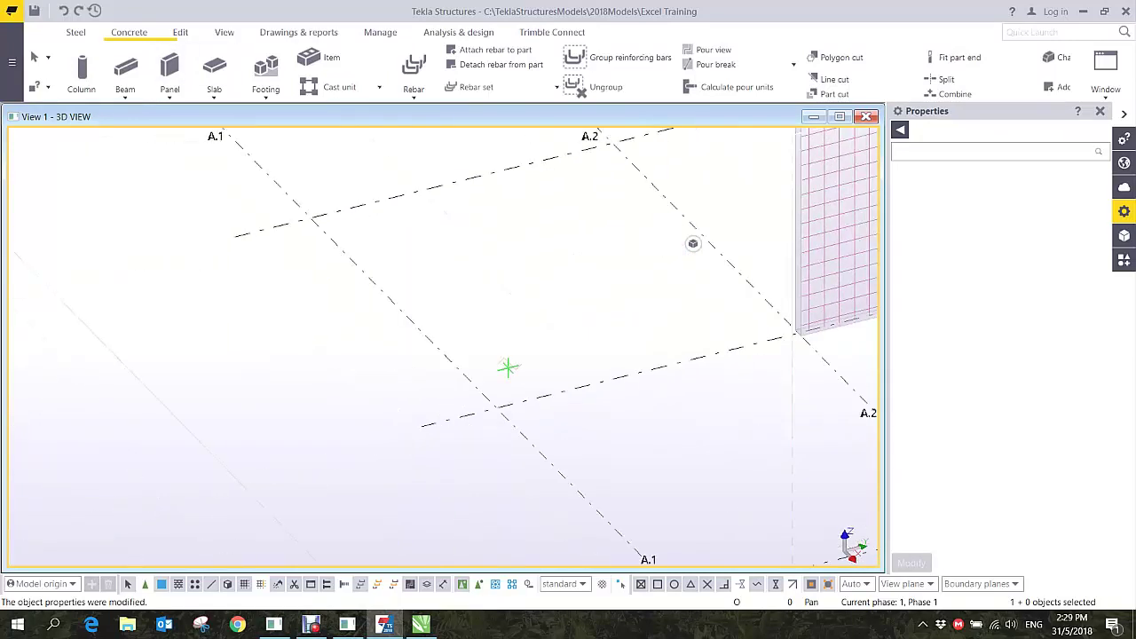
key(Return)
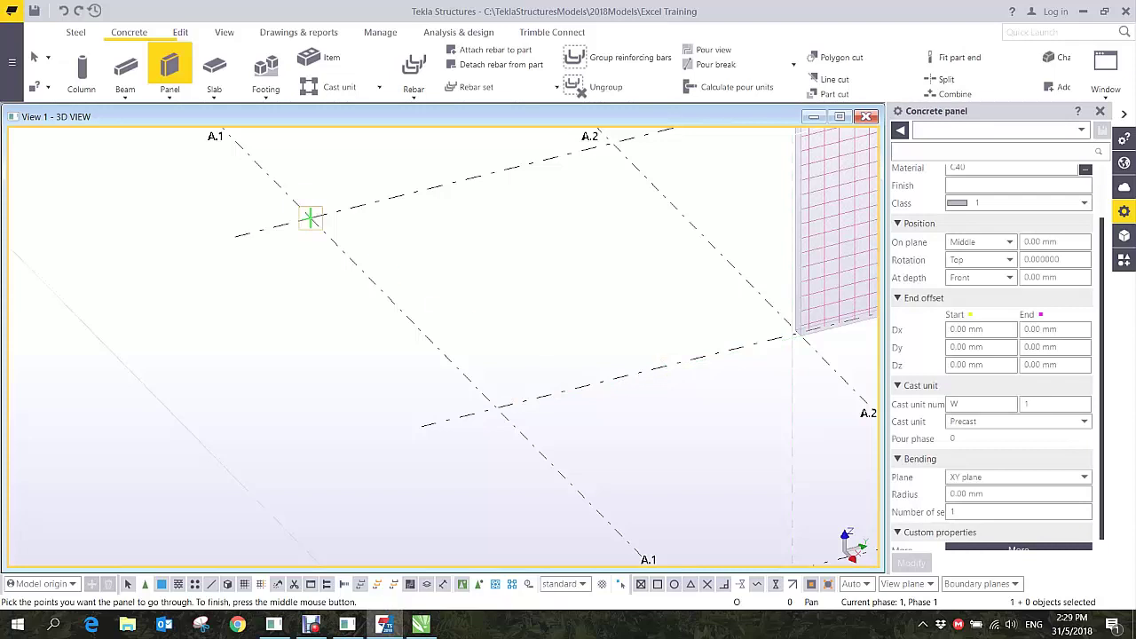
click(310, 217)
click(403, 313)
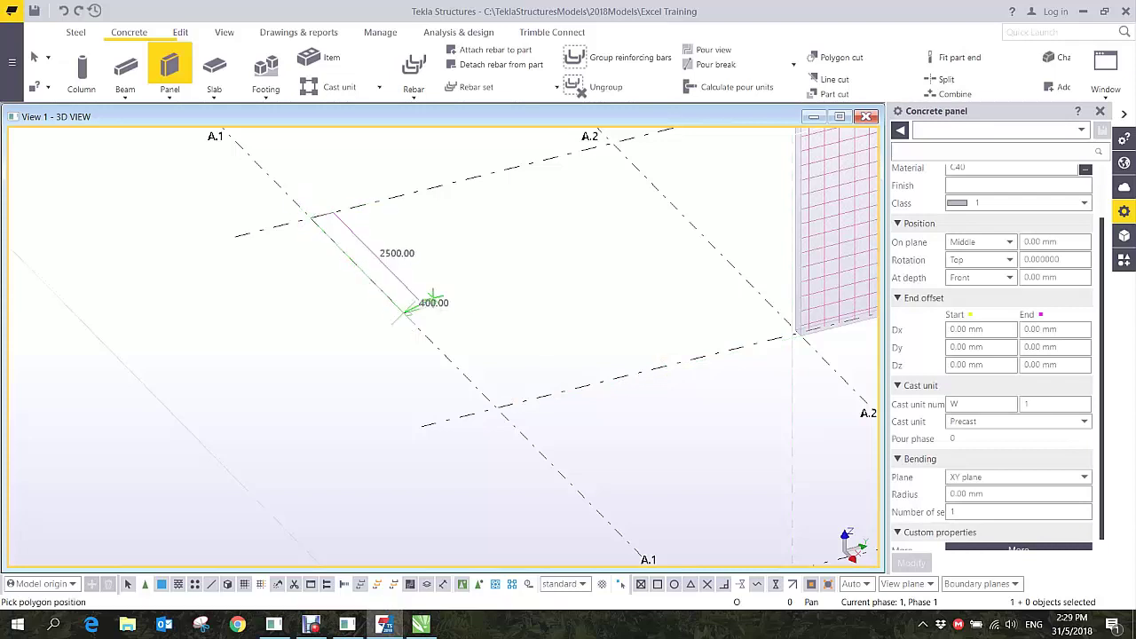
middle_click(445, 290)
right_click(462, 236)
click(484, 245)
ctrl+middle_drag(396, 257, 620, 366)
scroll(393, 256, down, 1)
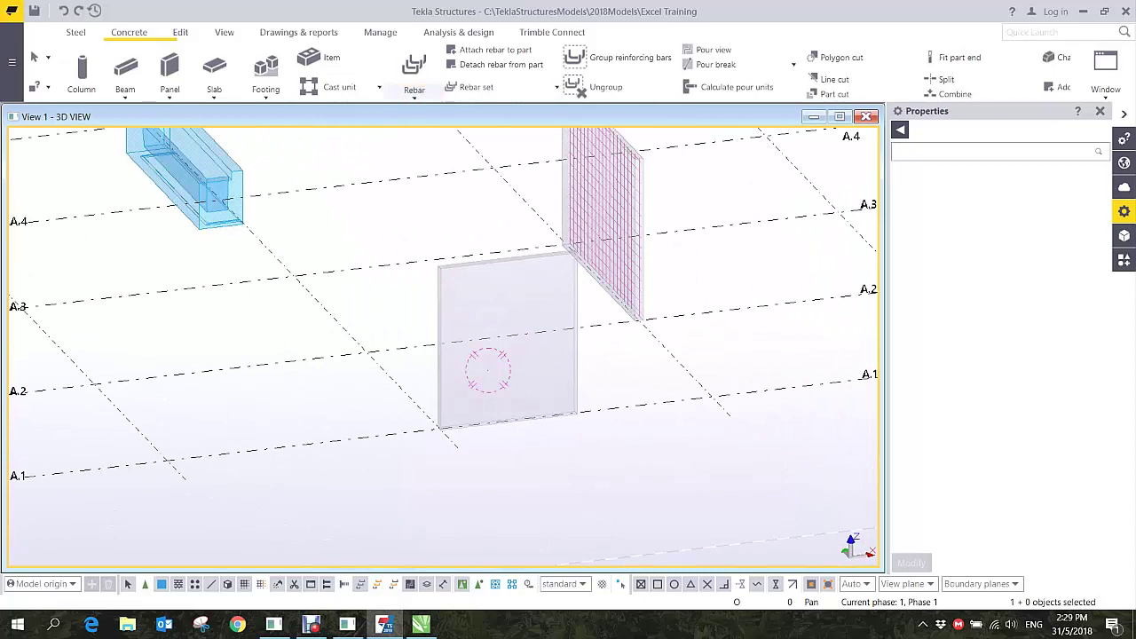
- Start a new rebar mesh with the Rectangle mesh type, 2000 mm wide and 1000 mm long
click(414, 75)
click(417, 251)
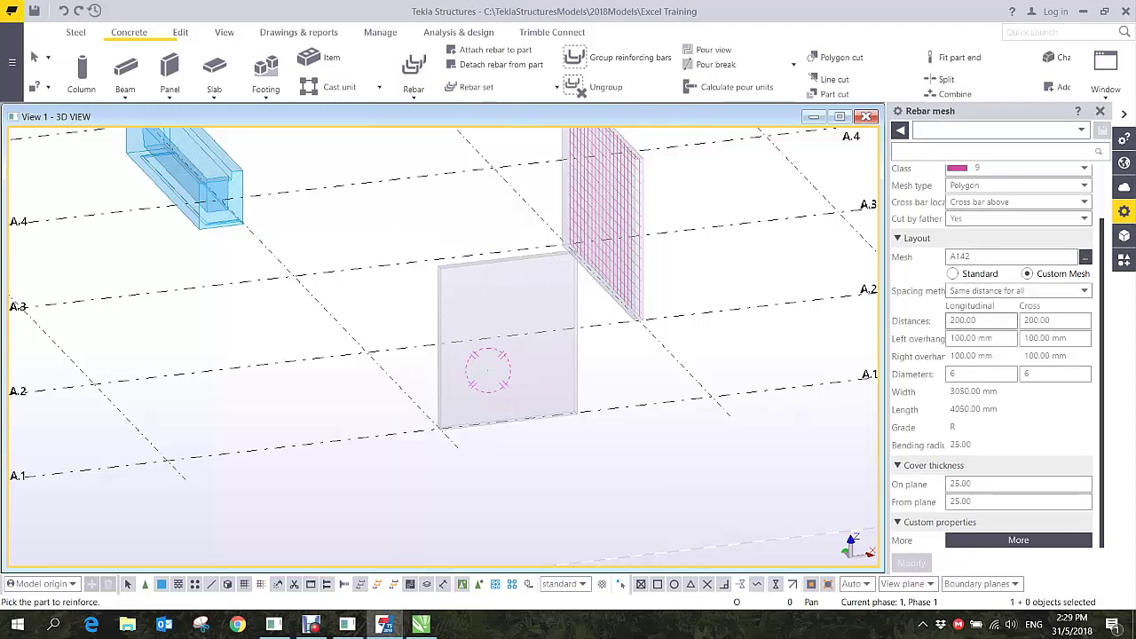
click(1084, 185)
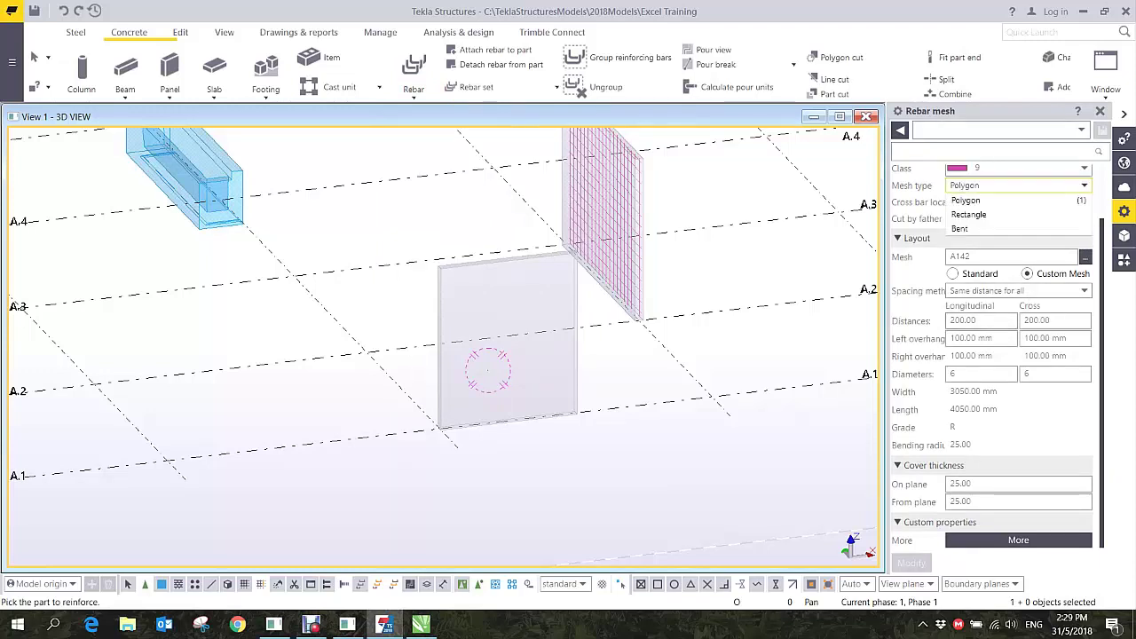
click(968, 215)
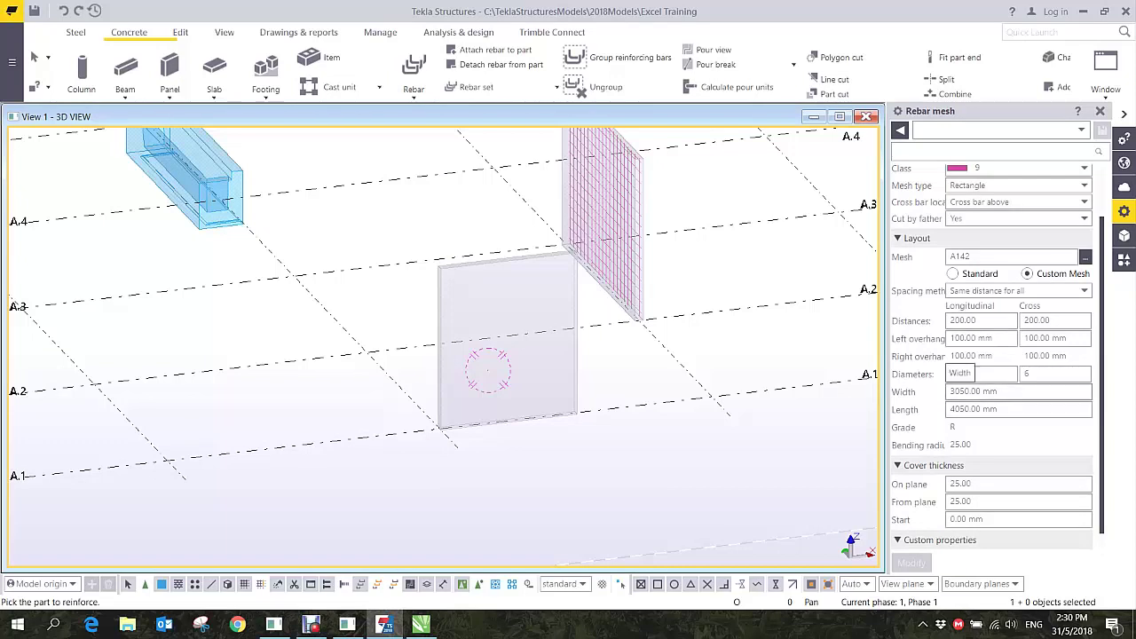
text(2000)
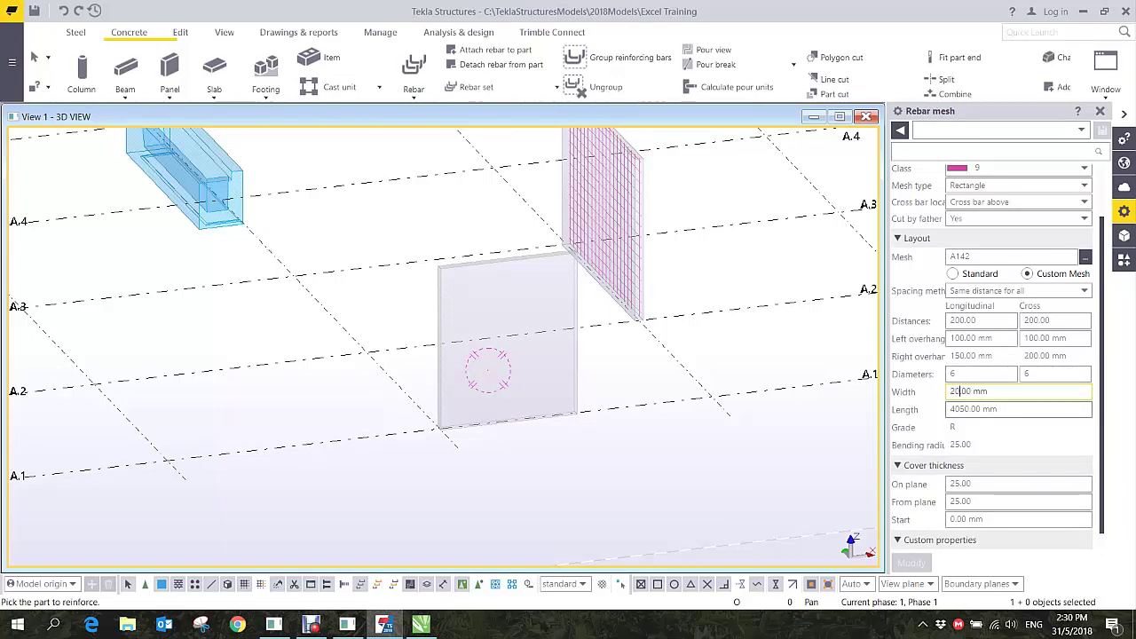
key(Tab)
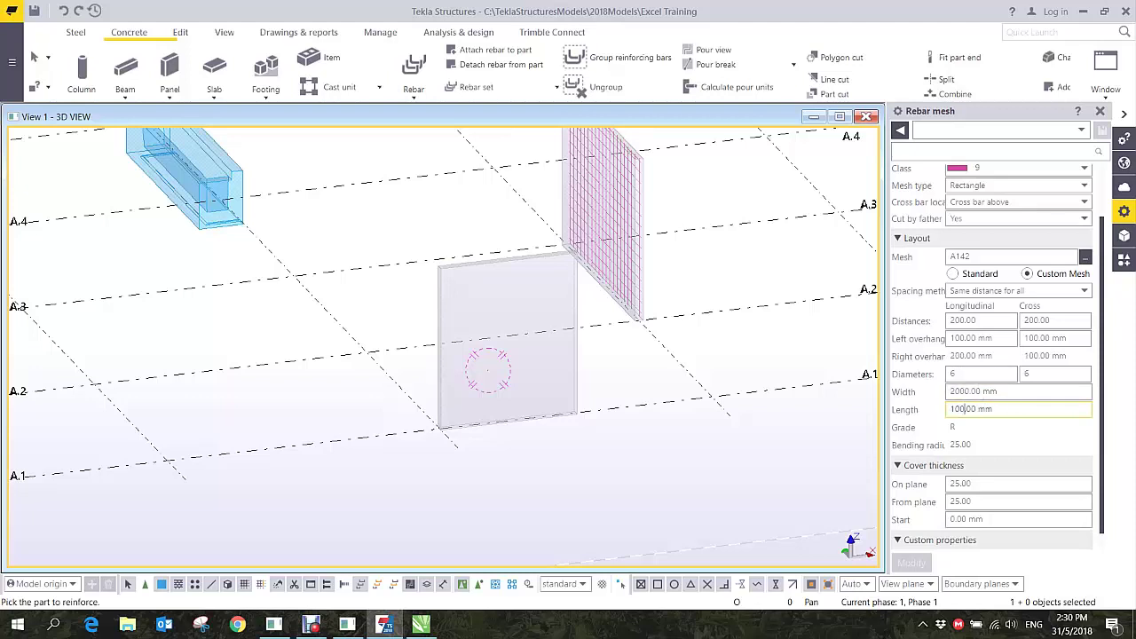
- Create the rectangular mesh in the 2500 mm panel with its longitudinal bars running along the panel's lower edge
click(468, 270)
scroll(471, 266, up, 2)
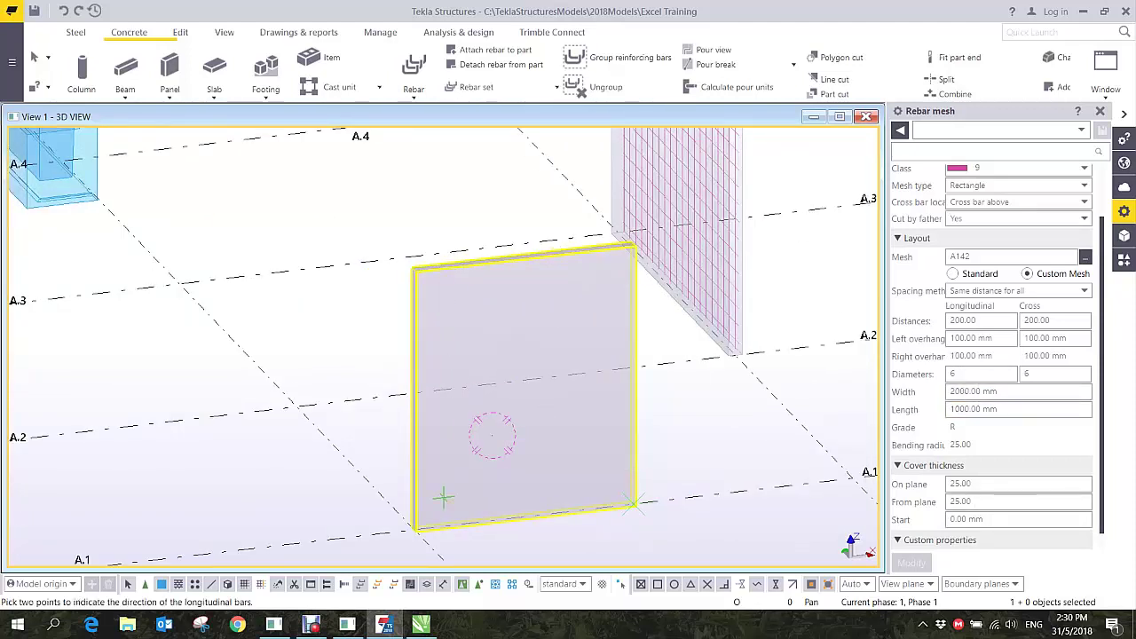
scroll(413, 523, up, 5)
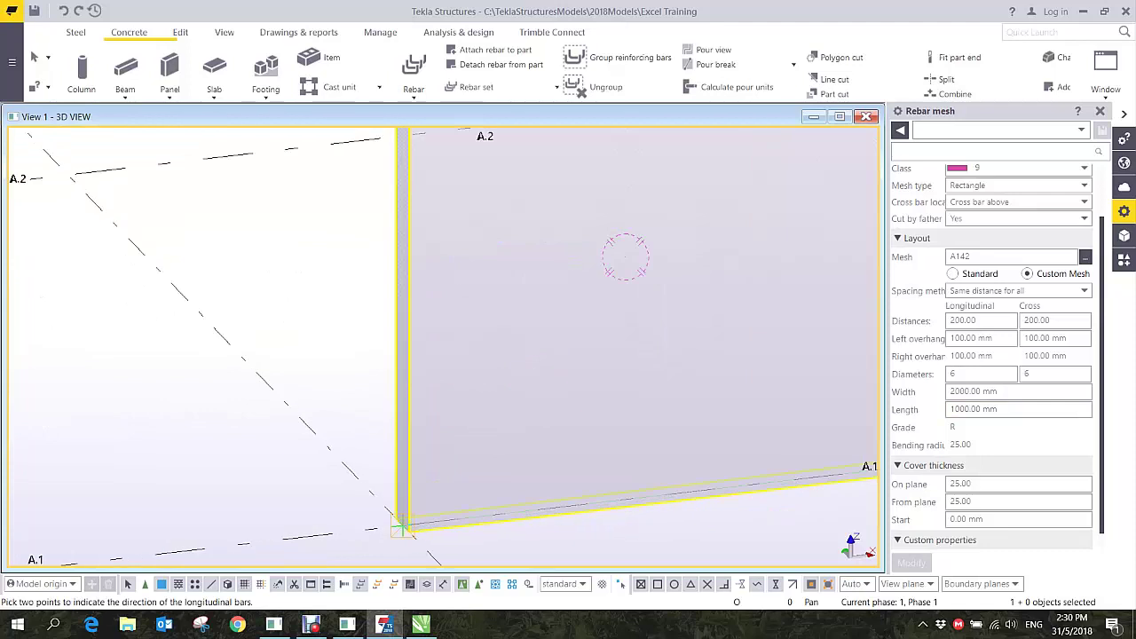
click(402, 525)
scroll(401, 526, down, 4)
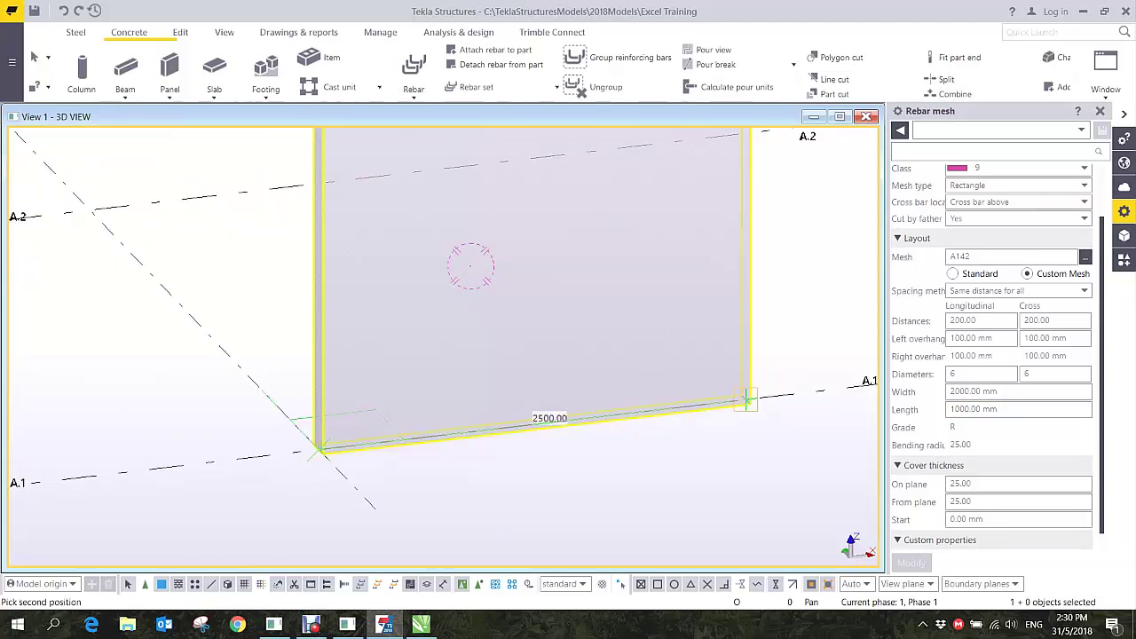
click(748, 402)
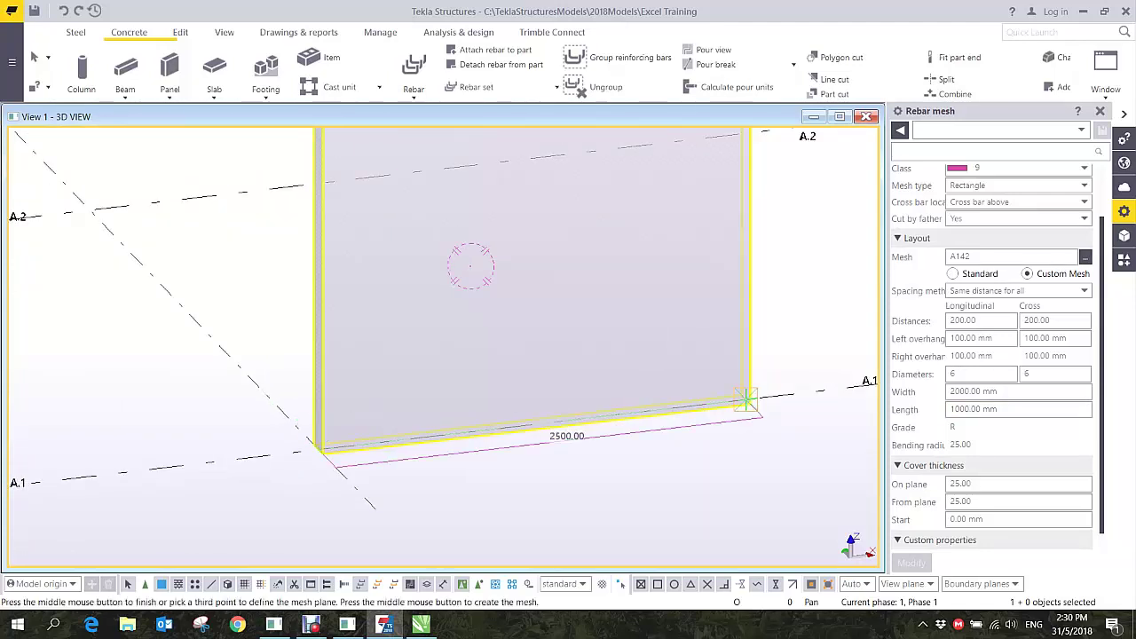
middle_click(672, 322)
scroll(670, 324, down, 3)
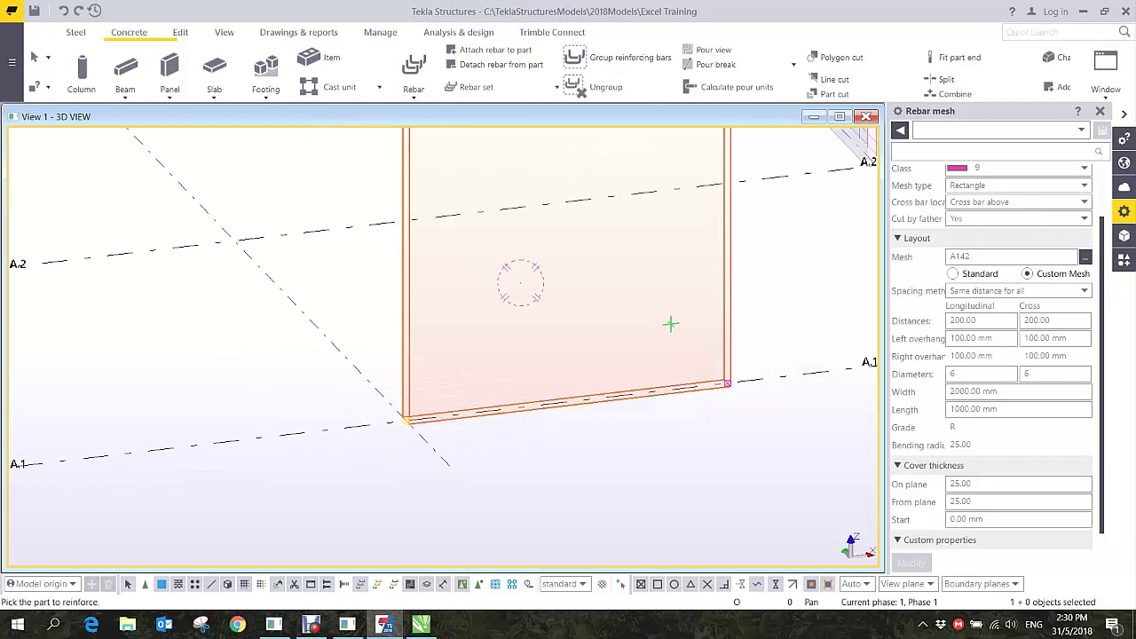
- End the mesh command and examine the rectangular mesh's orientation relative to the panel
scroll(405, 368, up, 4)
ctrl+middle_drag(411, 368, 579, 376)
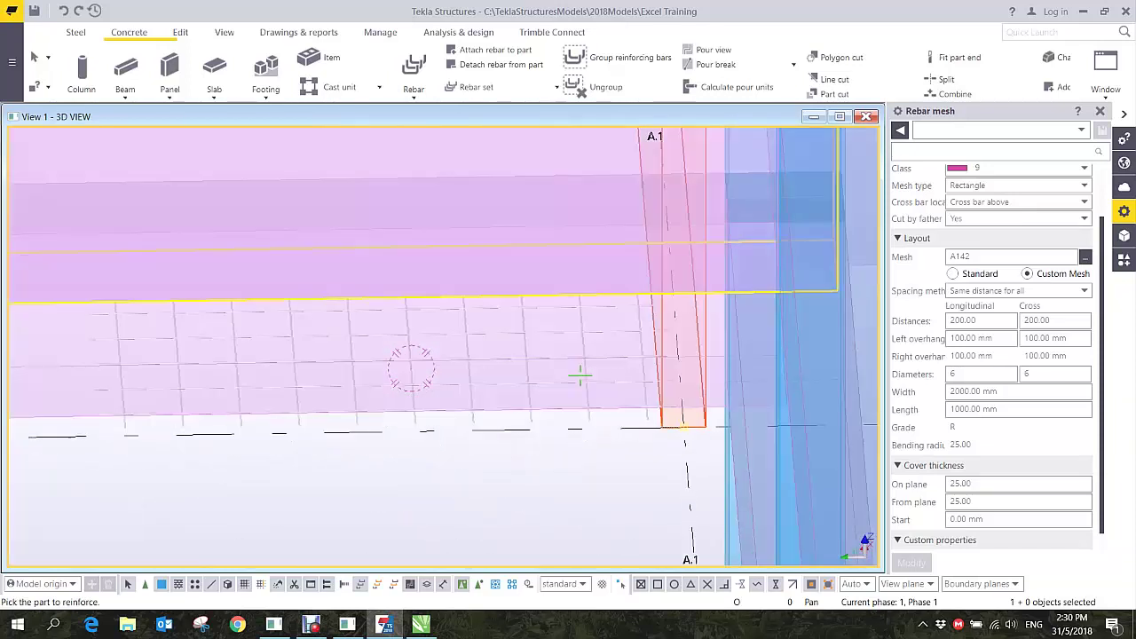
ctrl+middle_drag(545, 315, 381, 385)
scroll(413, 363, down, 2)
click(415, 364)
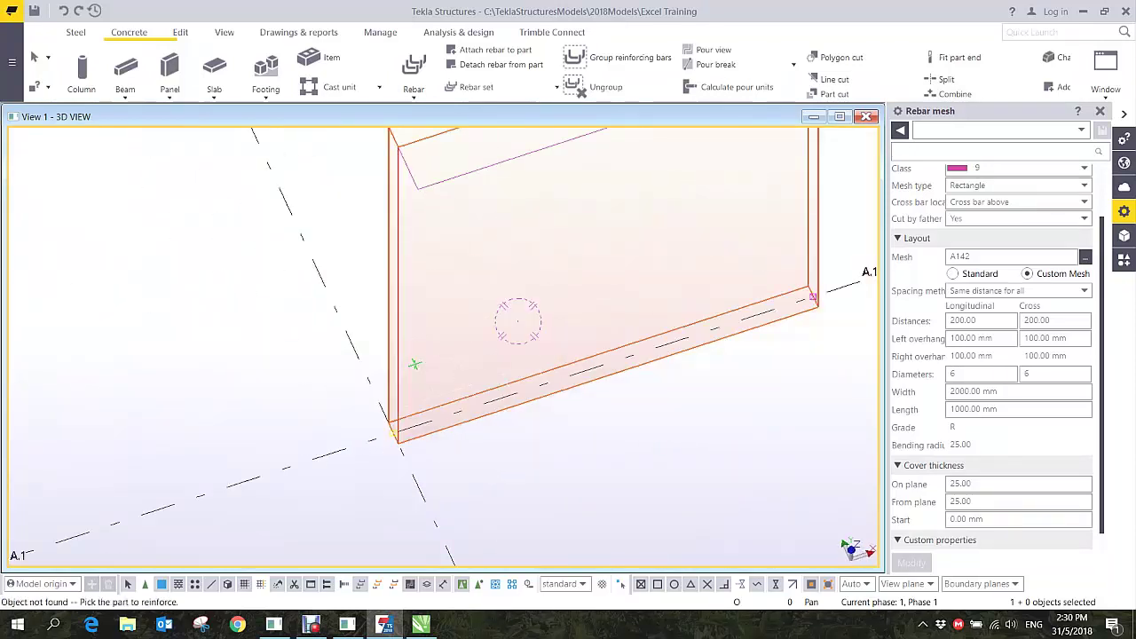
right_click(415, 364)
click(331, 261)
scroll(314, 311, up, 3)
ctrl+middle_drag(311, 329, 350, 314)
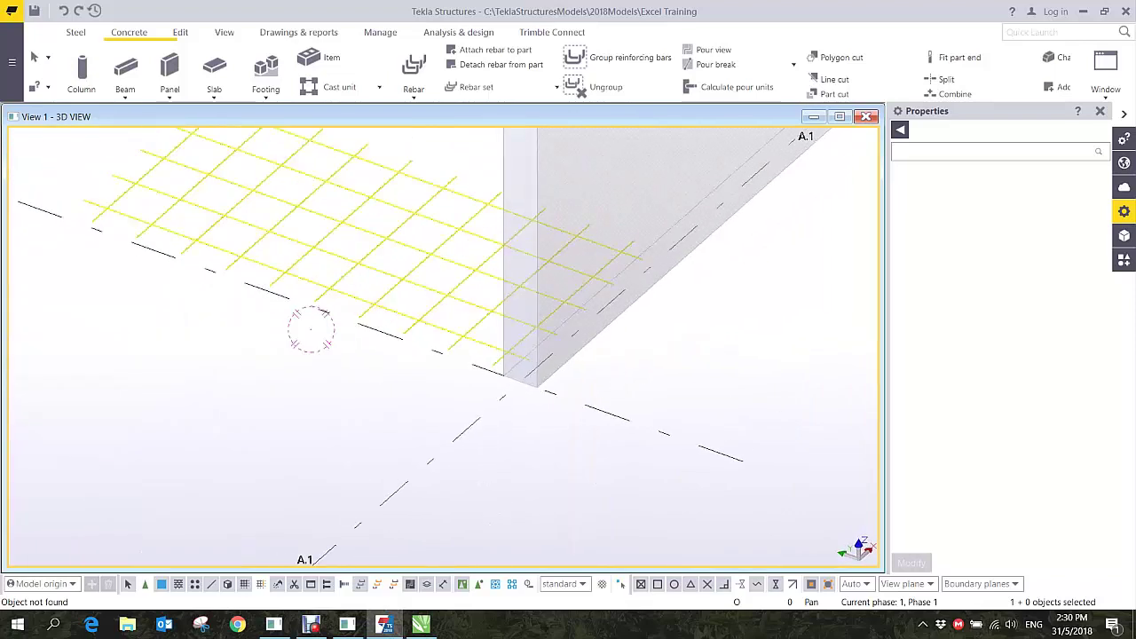
mouse_move(310, 331)
ctrl+middle_down()
mouse_move(347, 310)
mouse_move(315, 332)
mouse_move(315, 411)
mouse_move(316, 344)
ctrl+middle_up()
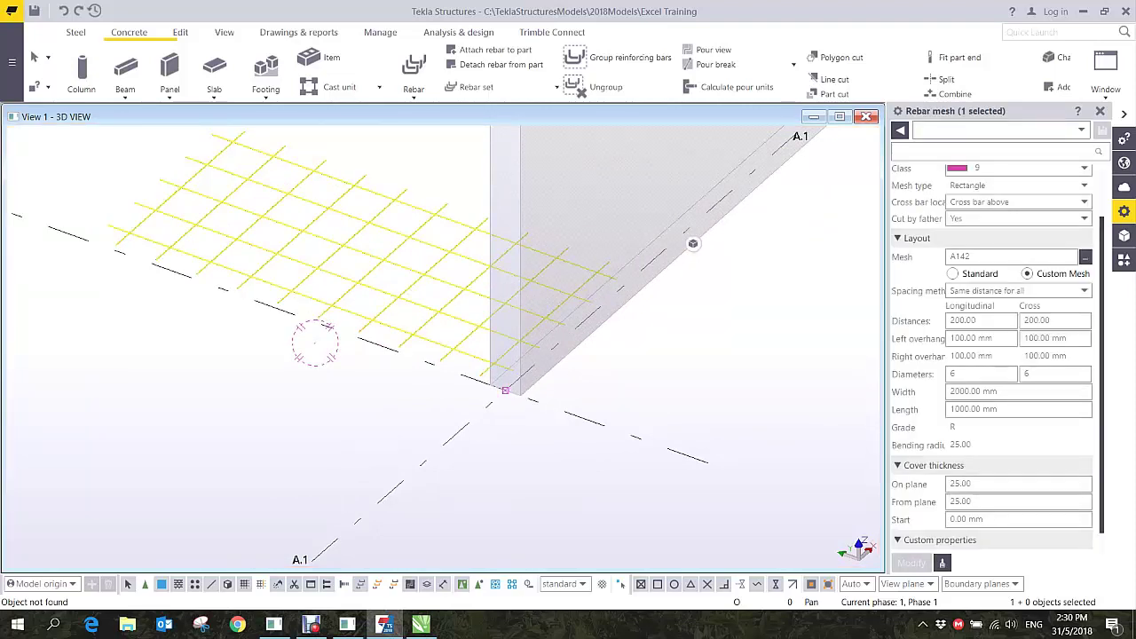
- Undo the rectangular mesh and delete the 2500 mm concrete panel on grid line A.1
ctrl+middle_drag(315, 341, 349, 337)
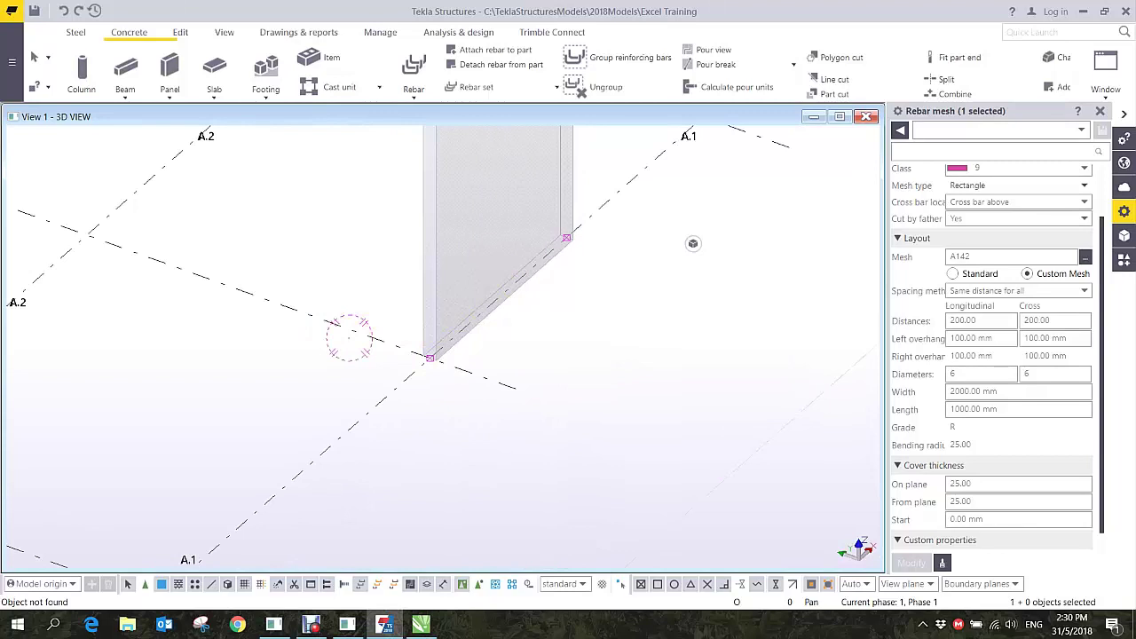
click(1082, 186)
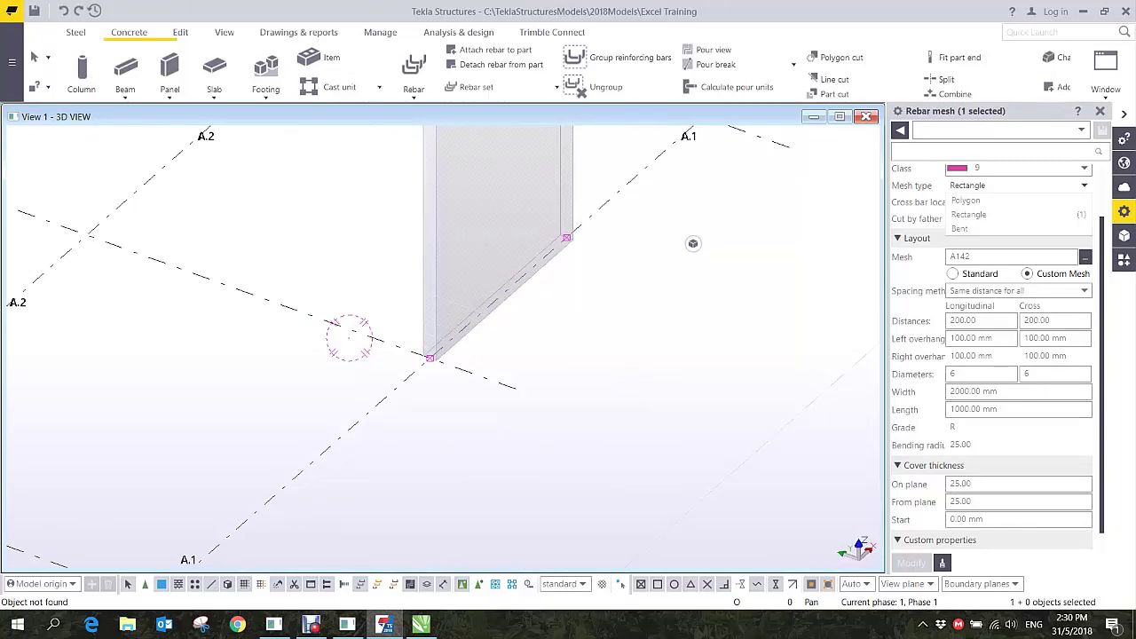
ctrl+middle_drag(348, 338, 350, 339)
key(Escape)
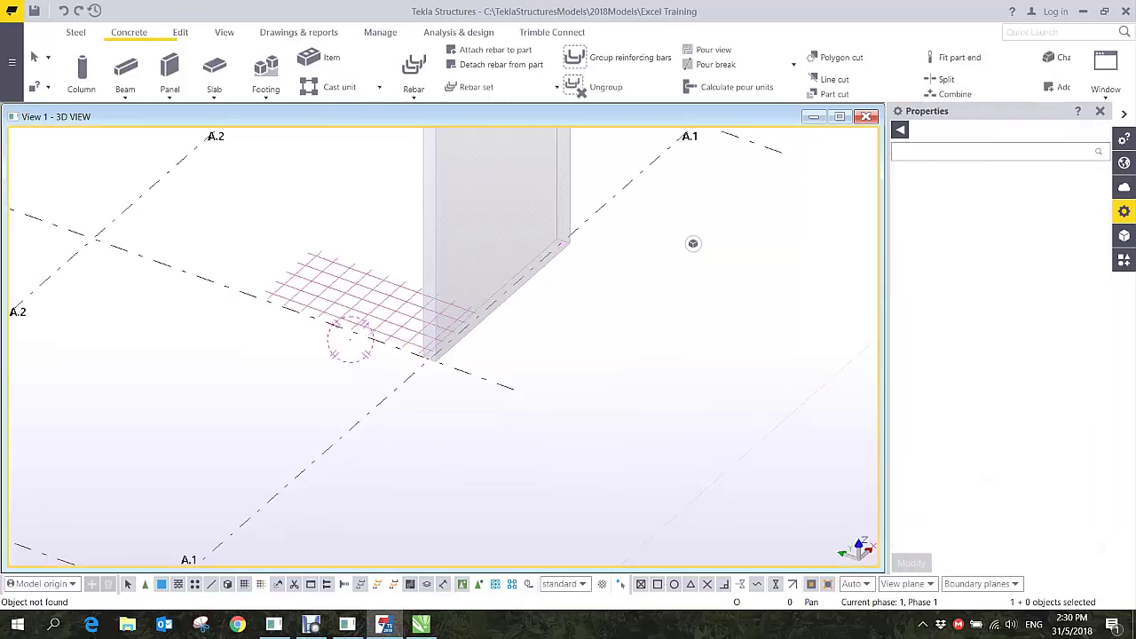
key(ctrl+z)
key(ctrl+z)
scroll(470, 292, down, 2)
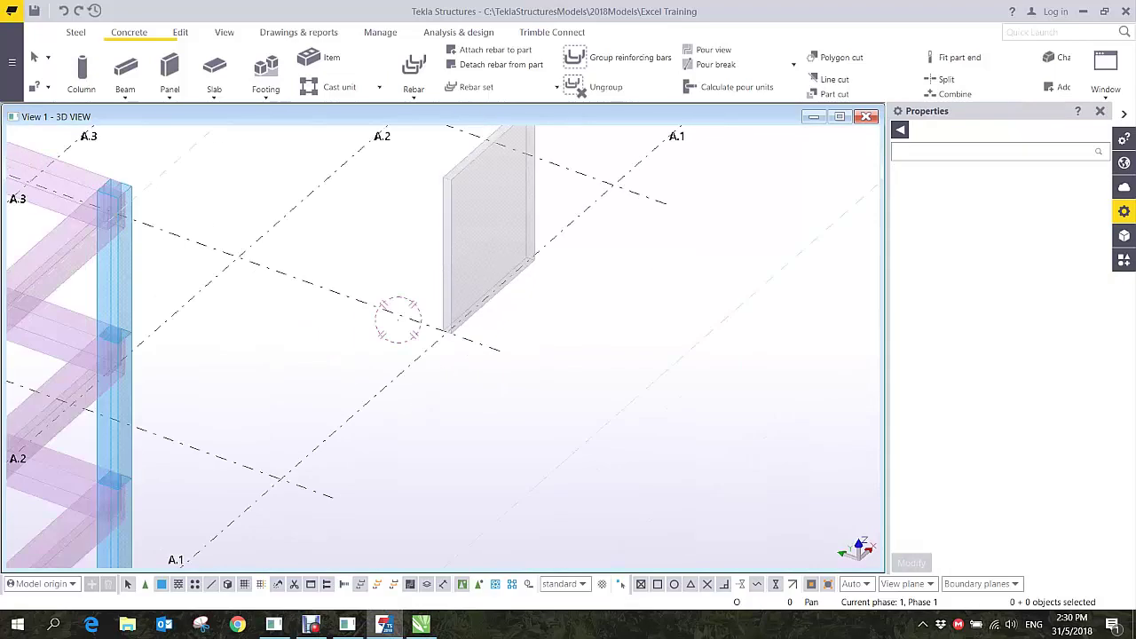
click(525, 206)
key(Delete)
- Make a Polygon cut of 1600 mm by 1350 mm in the mesh-reinforced panel's upper corner nearest grid line A.2
scroll(692, 244, down, 3)
ctrl+middle_drag(532, 400, 293, 377)
scroll(364, 347, up, 7)
middle_drag(363, 149, 327, 263)
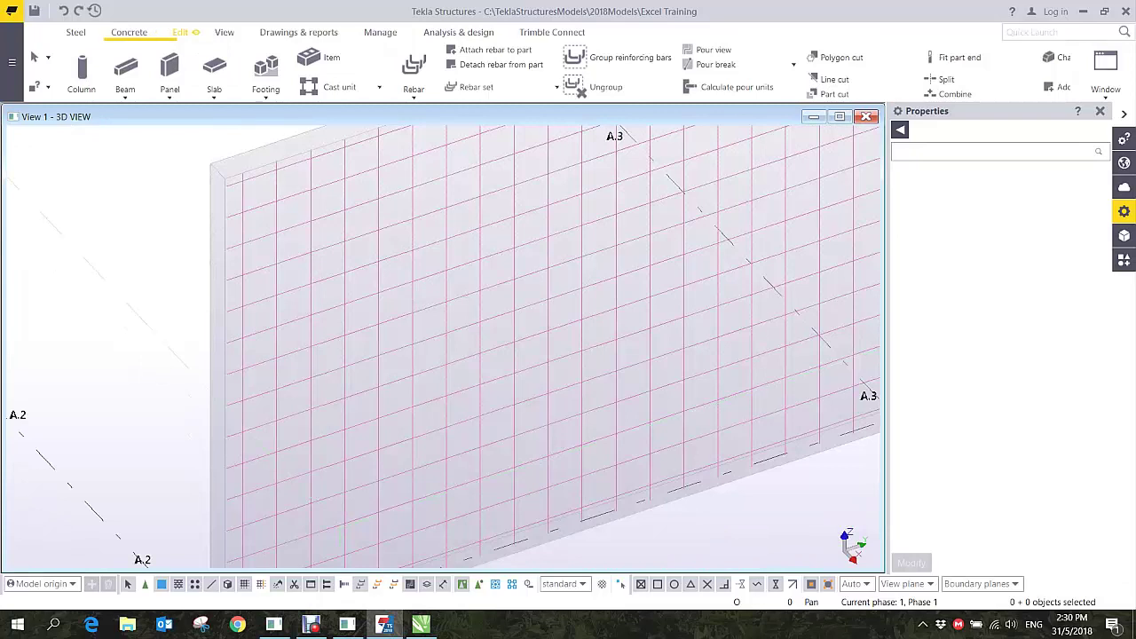
click(182, 32)
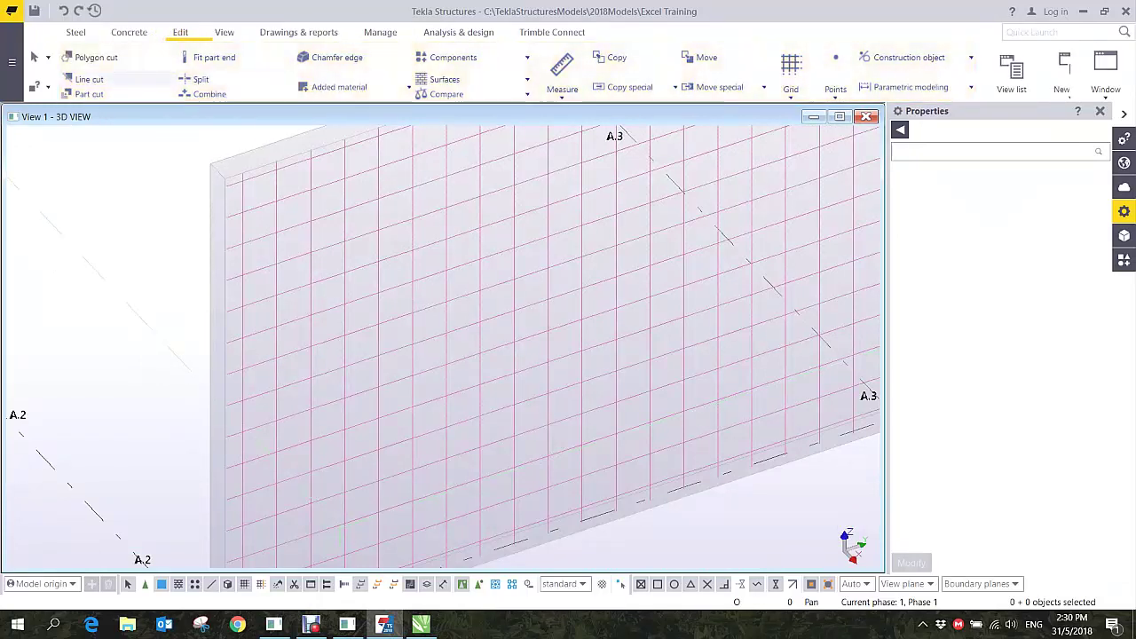
click(93, 57)
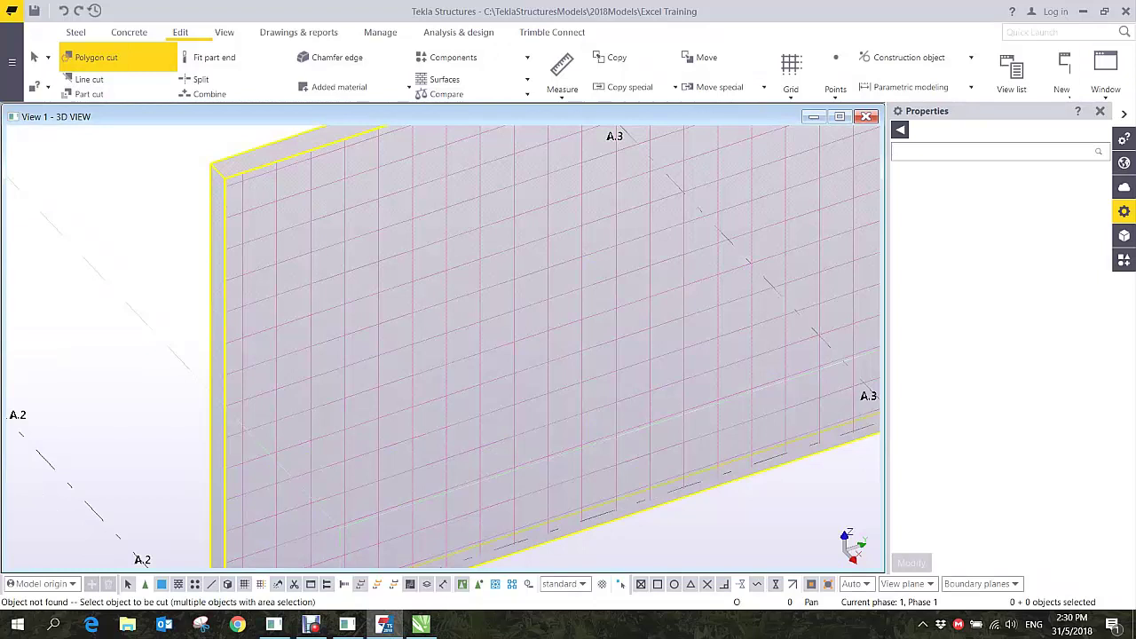
click(235, 188)
click(225, 178)
scroll(293, 178, down, 3)
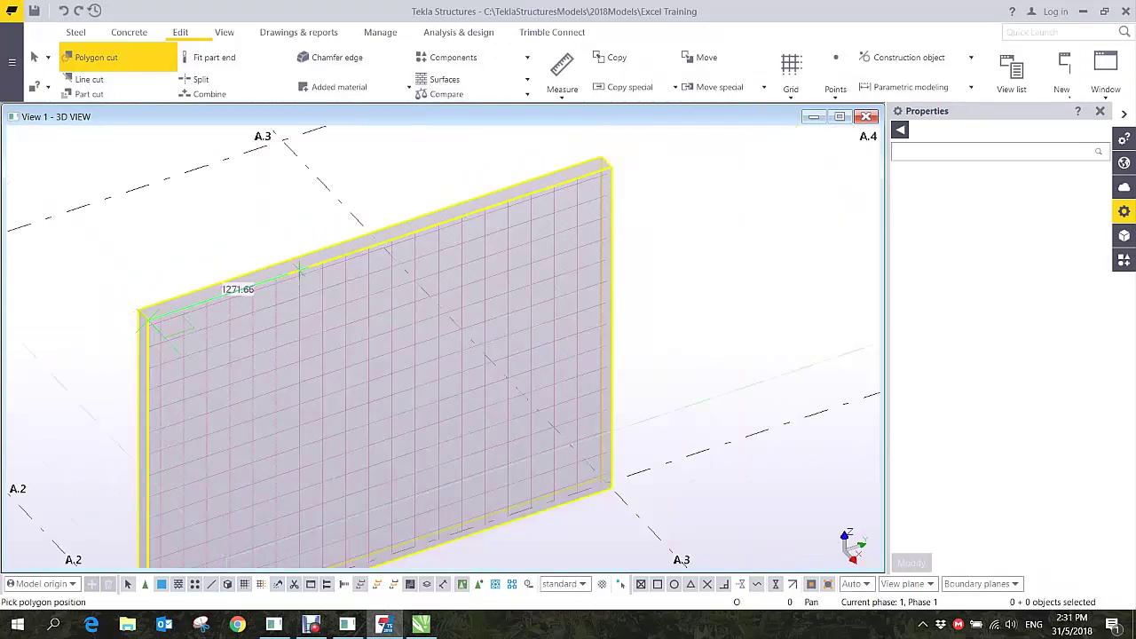
click(338, 261)
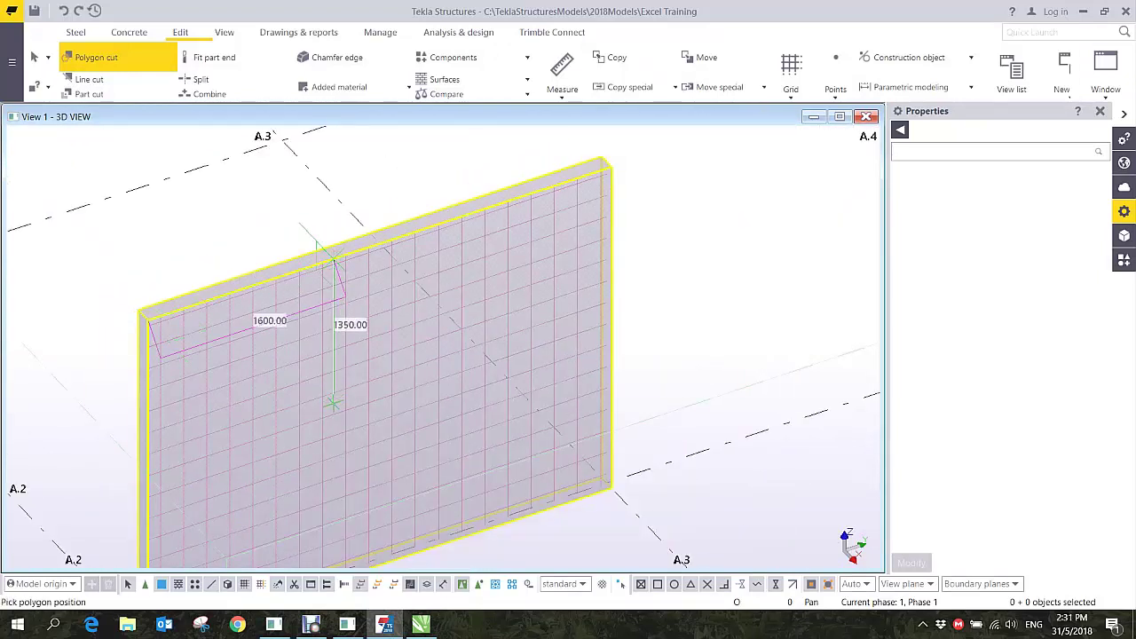
click(332, 404)
click(147, 464)
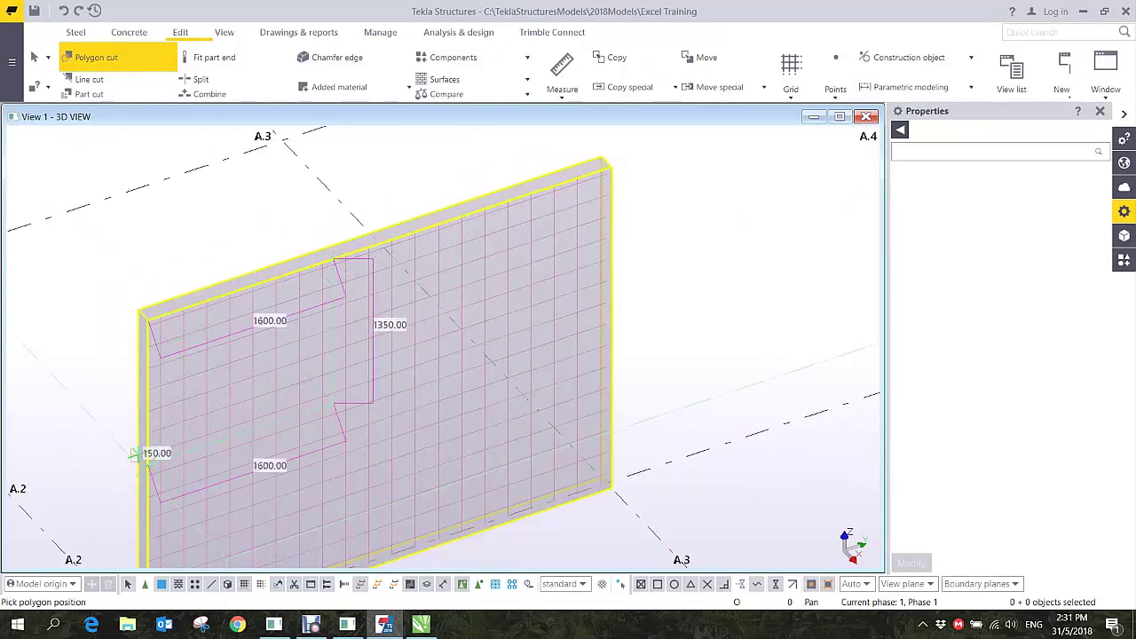
middle_click(148, 464)
right_click(178, 228)
click(213, 236)
click(213, 236)
- Set the panel's polygon rebar mesh to No for being cut by the father part, and deselect it
scroll(692, 241, up, 5)
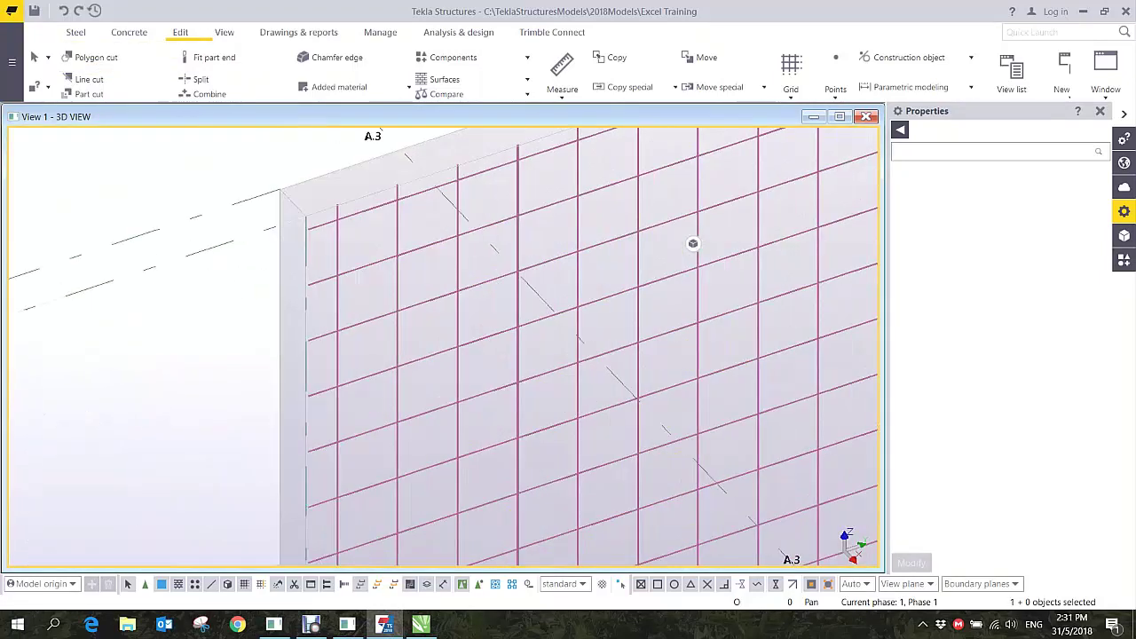
scroll(693, 243, down, 3)
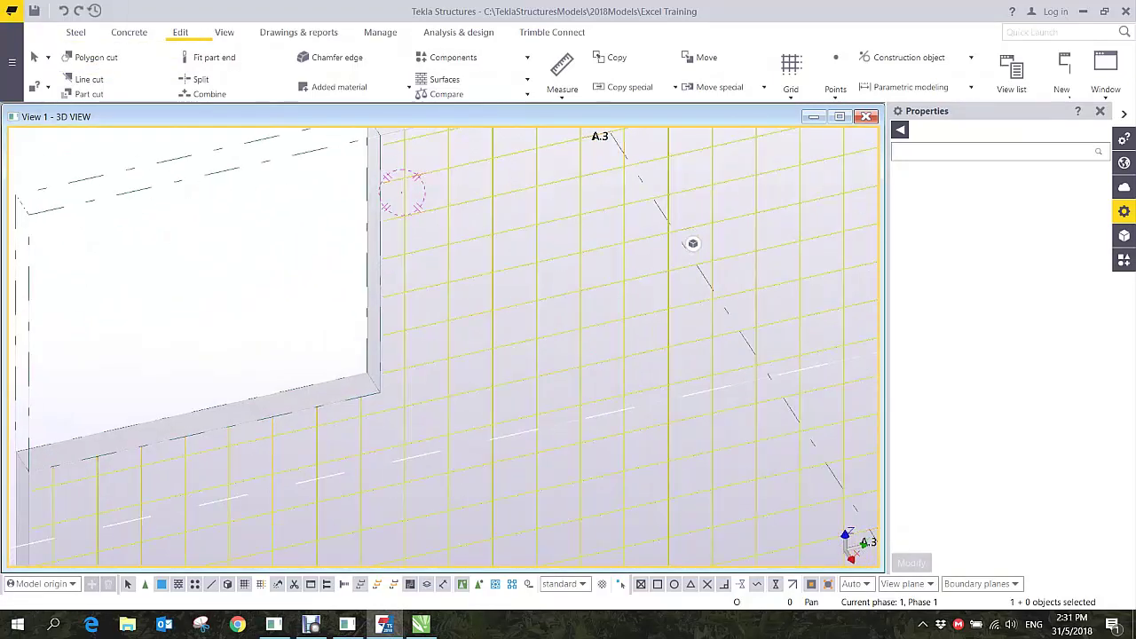
click(693, 243)
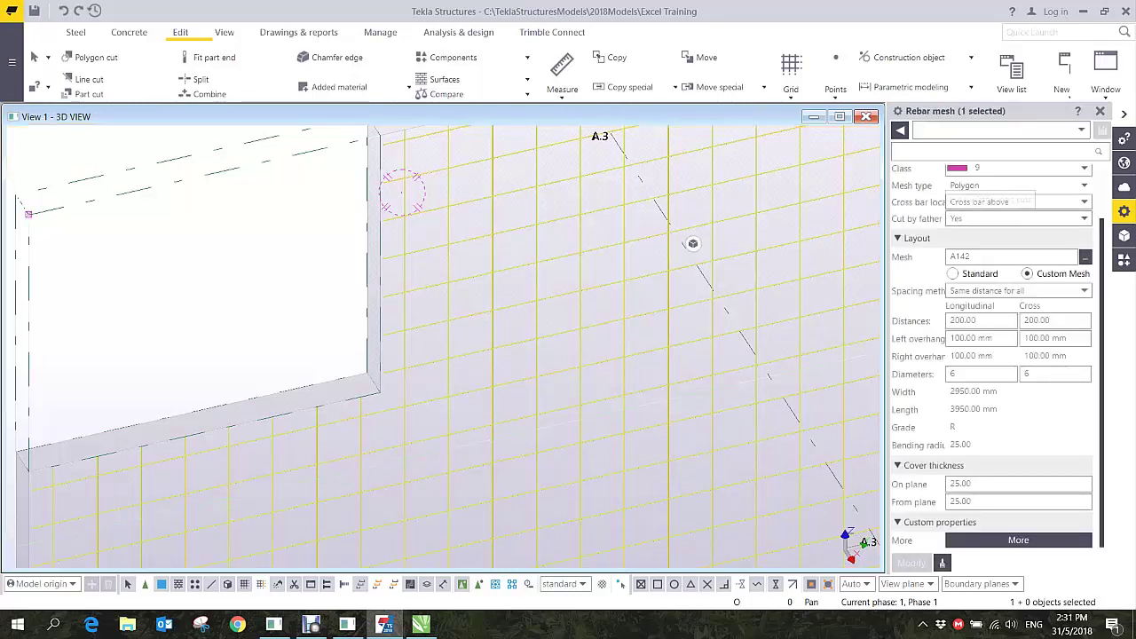
click(1083, 218)
click(958, 232)
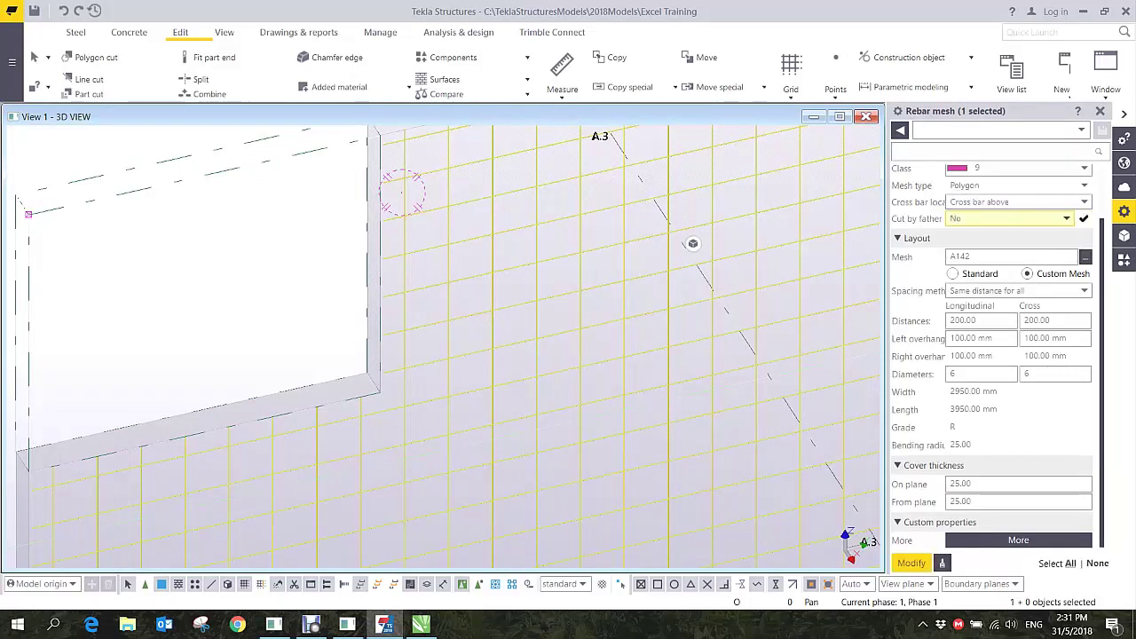
click(912, 563)
middle_drag(427, 365, 635, 377)
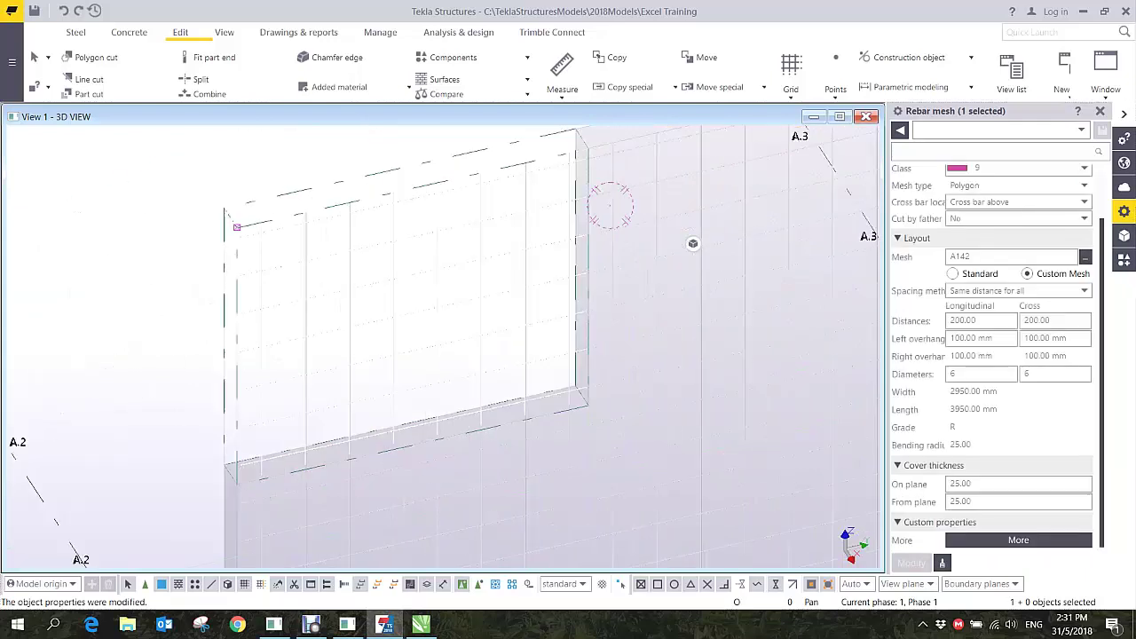
scroll(635, 377, down, 2)
click(497, 333)
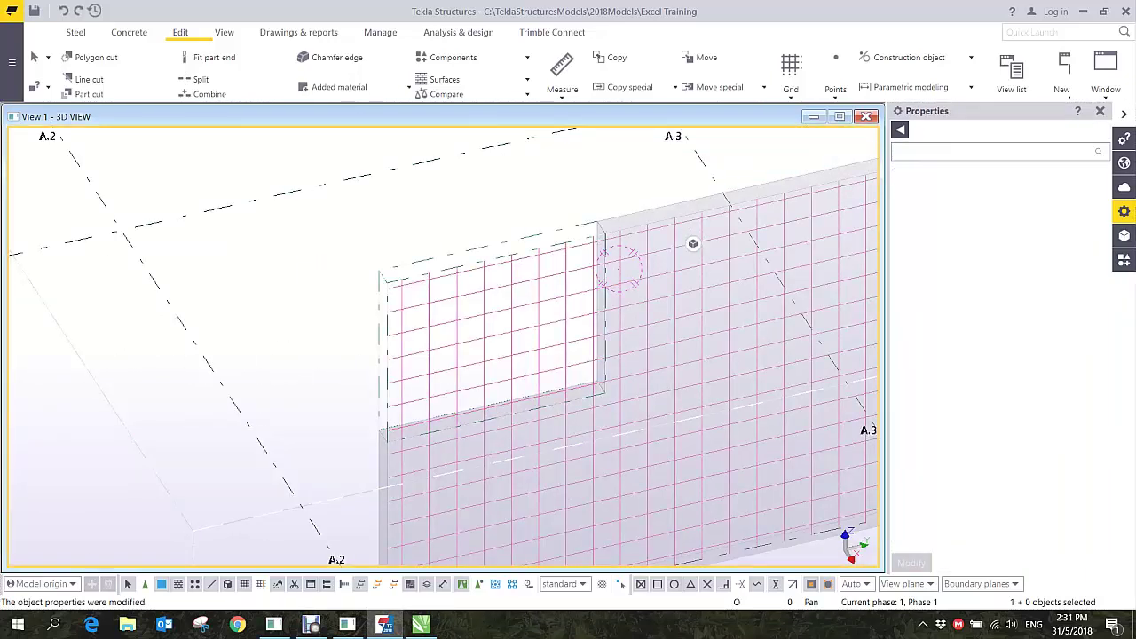
- Create a 3D part view of the recessed concrete beam at grid line A.4
scroll(465, 273, down, 4)
middle_drag(825, 158, 496, 211)
scroll(496, 212, up, 5)
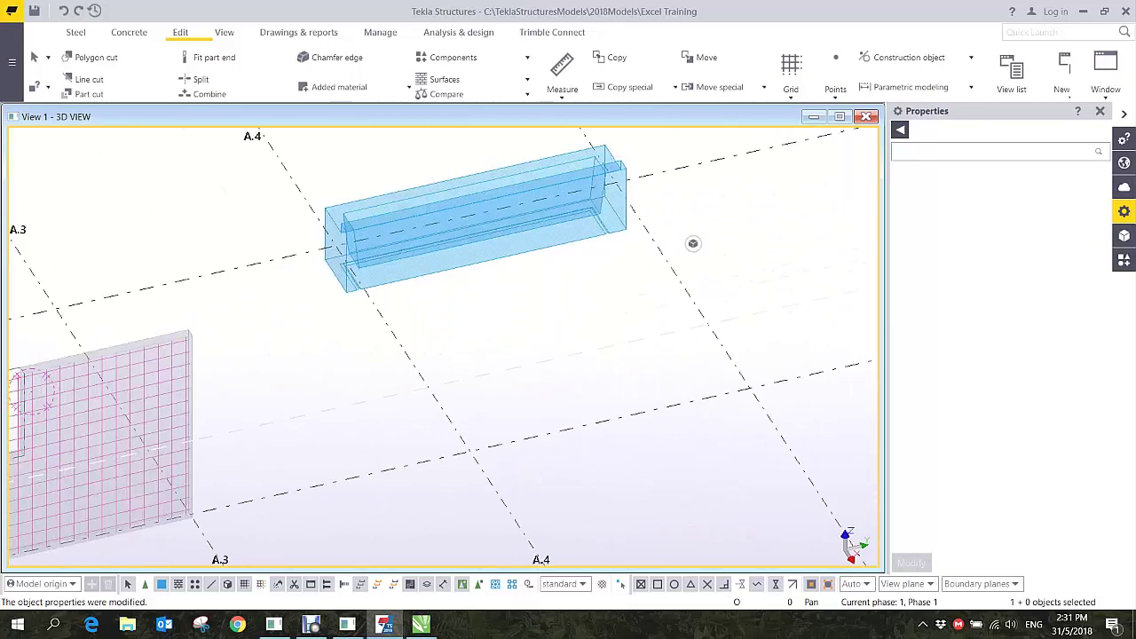
ctrl+middle_drag(348, 278, 462, 279)
scroll(290, 335, up, 2)
click(310, 336)
right_click(317, 338)
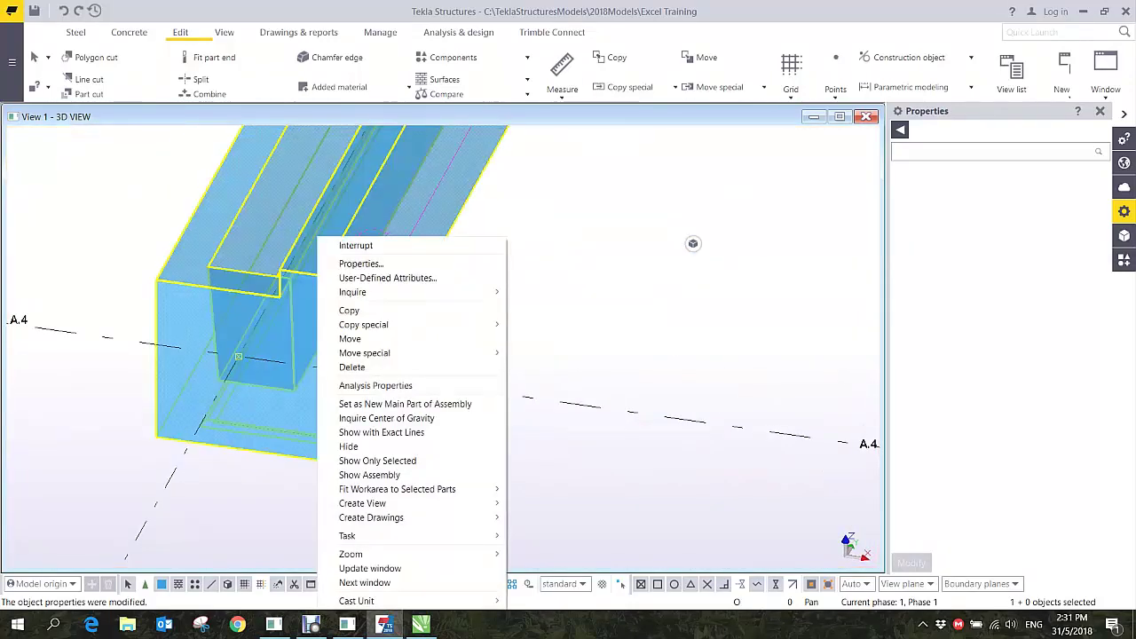
mouse_move(373, 503)
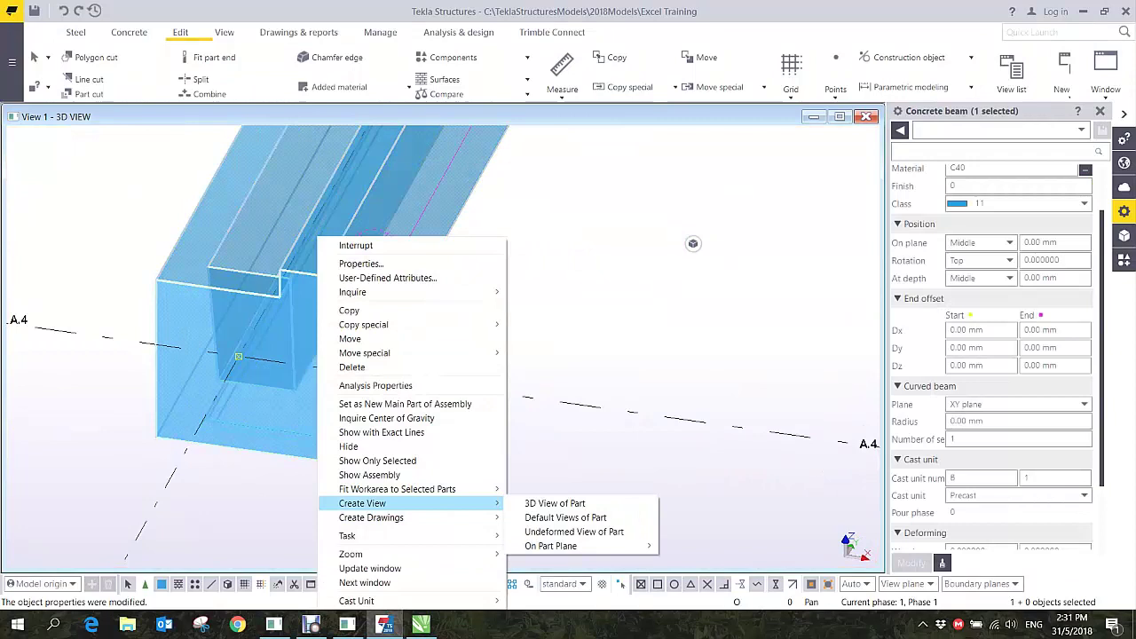
click(555, 503)
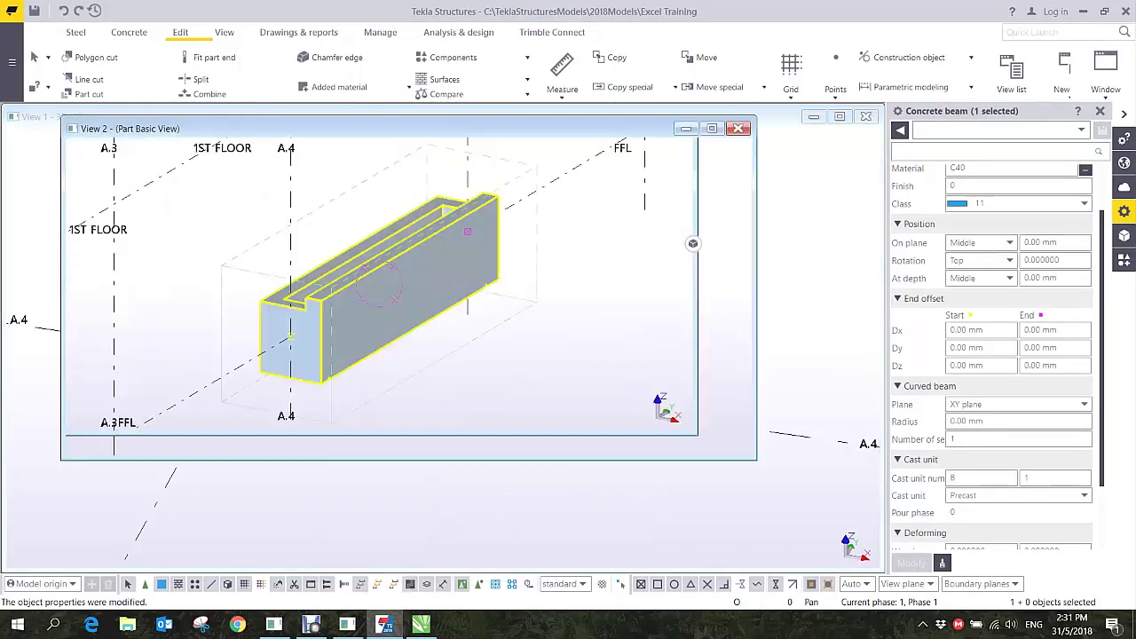
- Start a new rebar mesh with the Bent mesh type, with the beam's underside in view
scroll(519, 400, up, 2)
ctrl+middle_drag(456, 434, 737, 318)
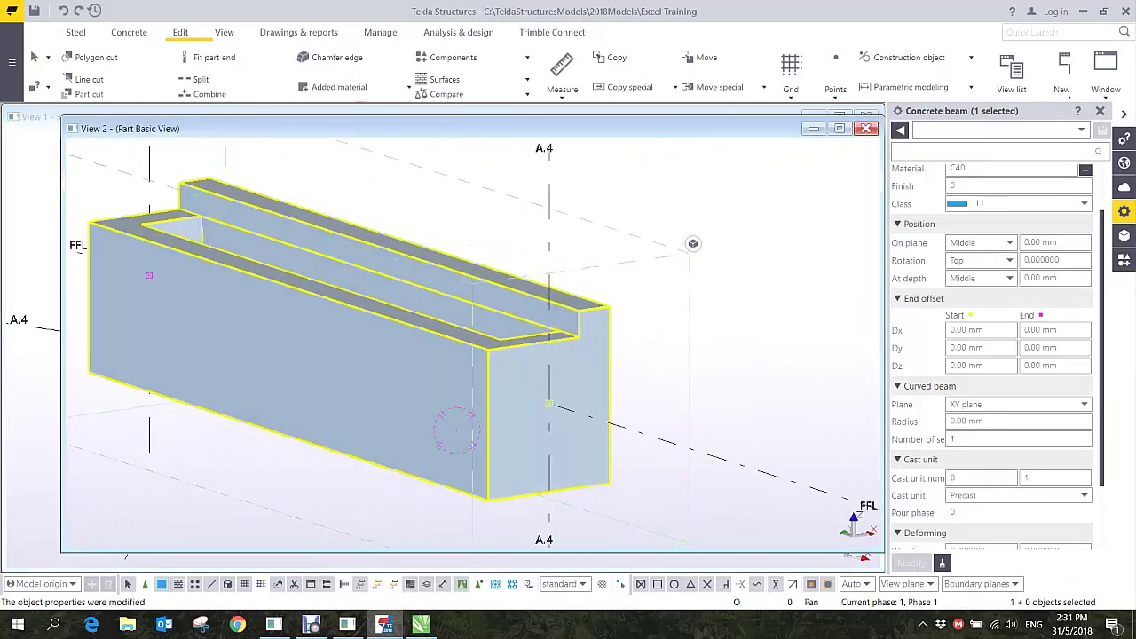
scroll(737, 318, down, 2)
ctrl+middle_drag(548, 393, 734, 199)
scroll(678, 378, down, 3)
scroll(547, 357, up, 4)
click(589, 514)
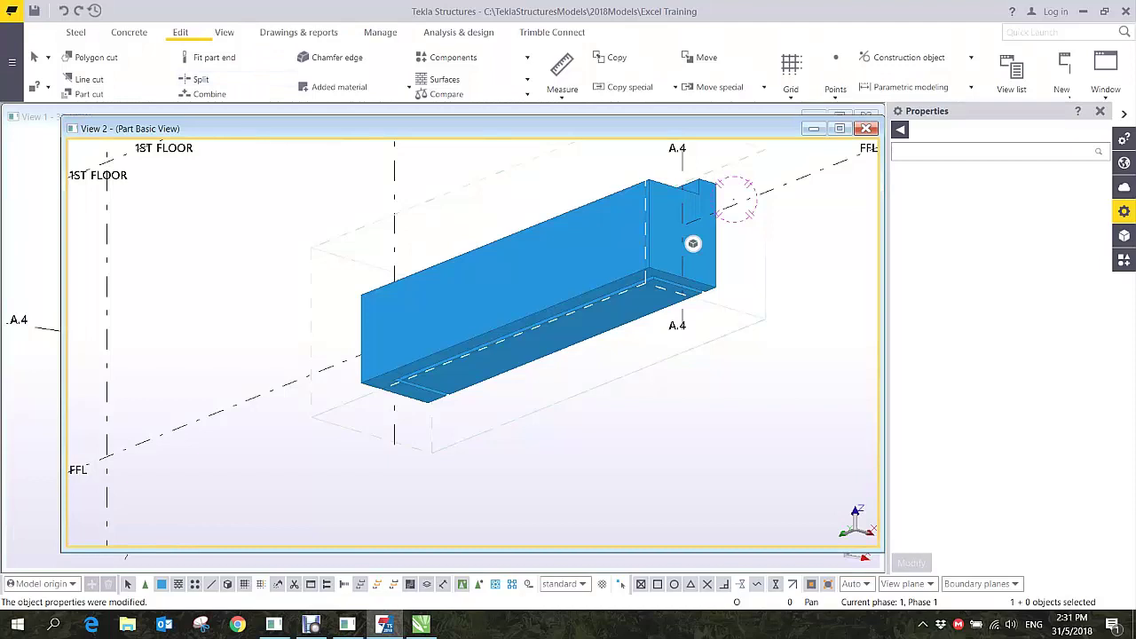
click(129, 32)
click(413, 89)
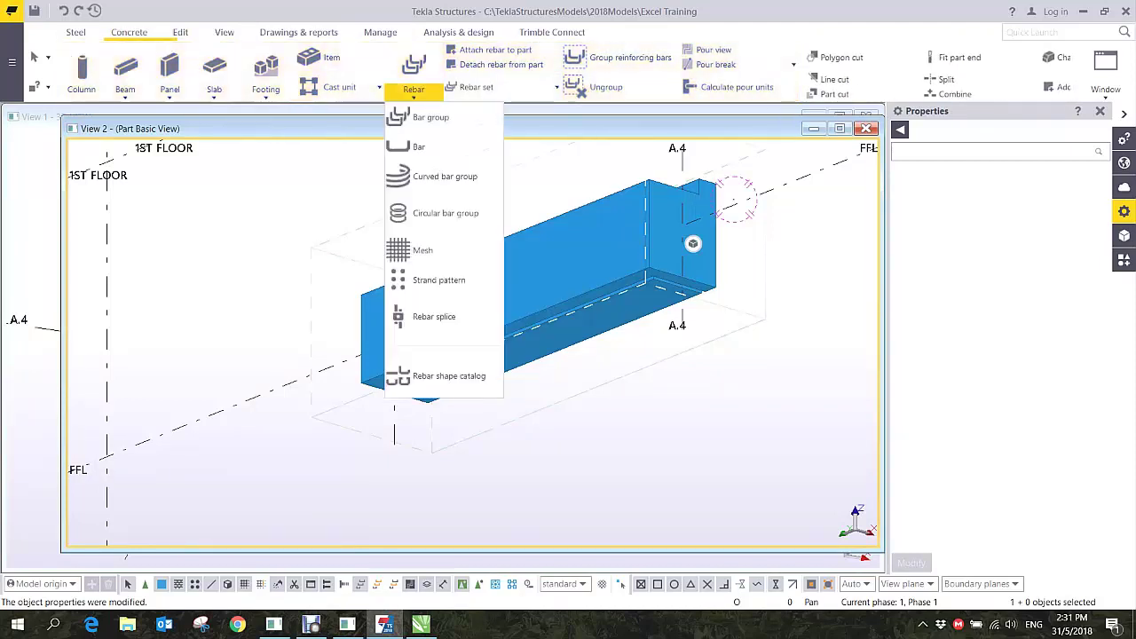
click(422, 250)
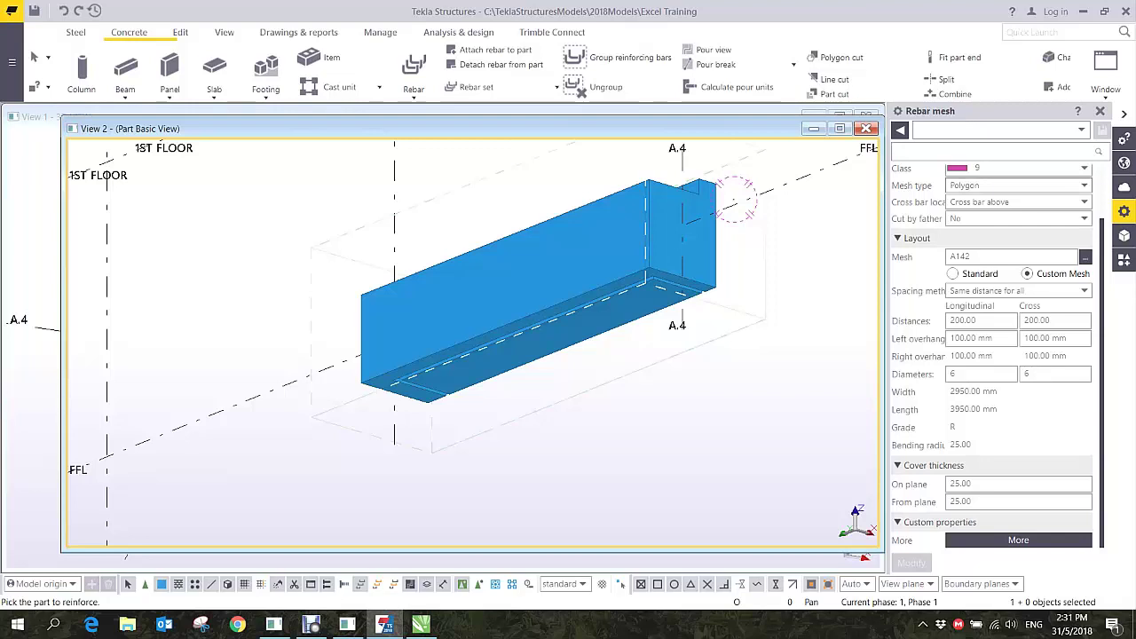
click(1019, 186)
click(960, 229)
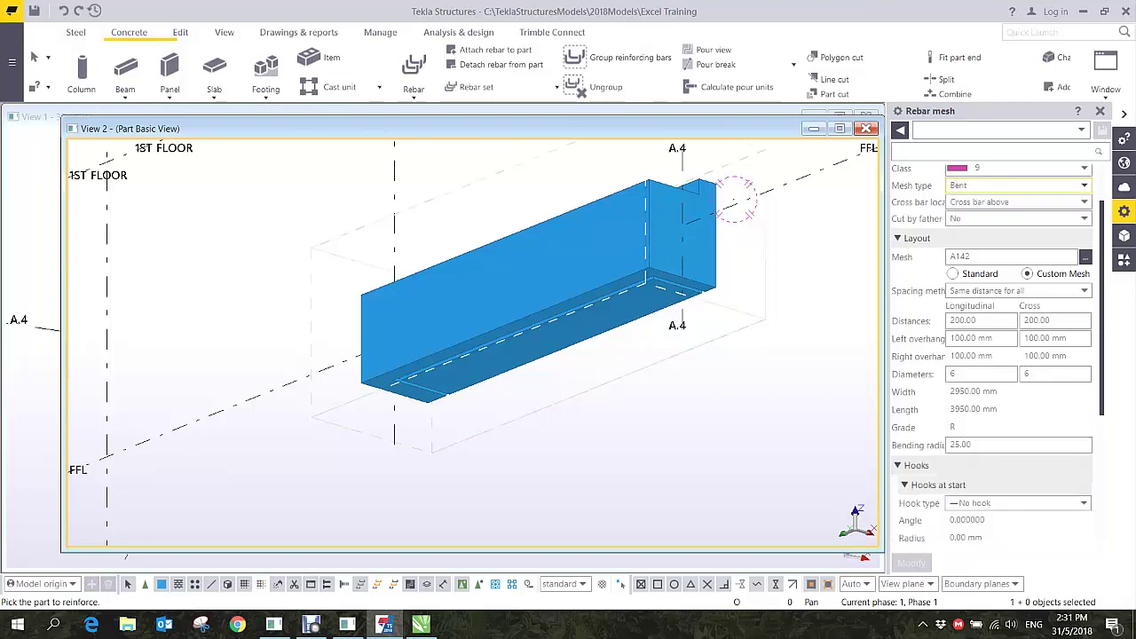
- Reinforce the beam, defining the crossing bars as a U shape of 800, 4000 and 800 mm along its bottom edges
scroll(685, 259, up, 1)
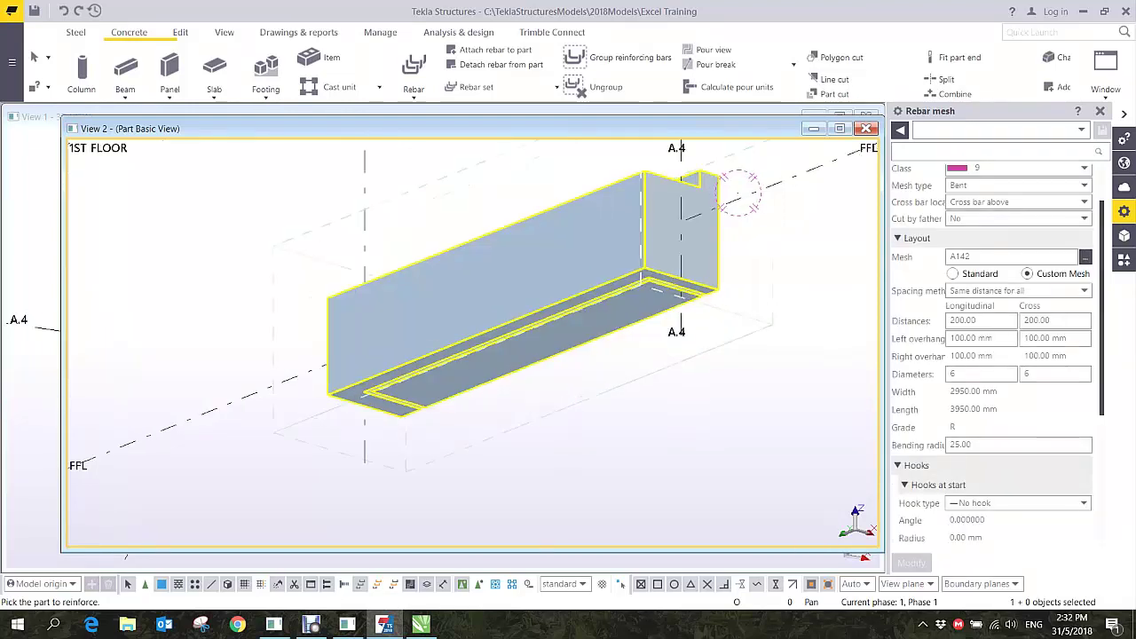
click(706, 297)
scroll(710, 293, up, 4)
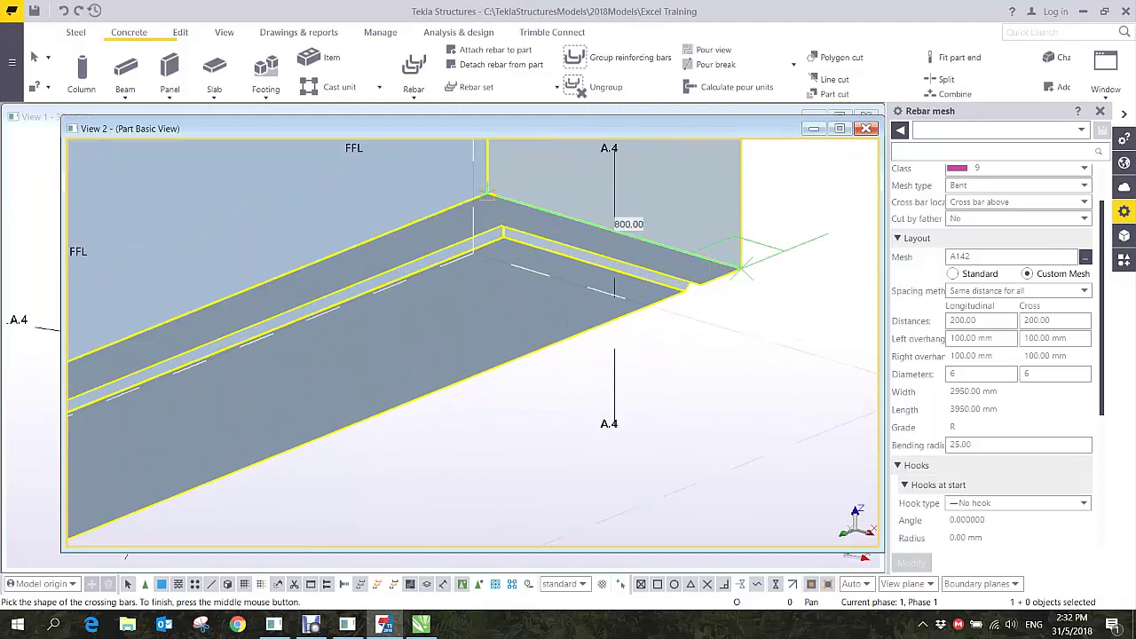
scroll(591, 221, up, 3)
scroll(479, 191, down, 2)
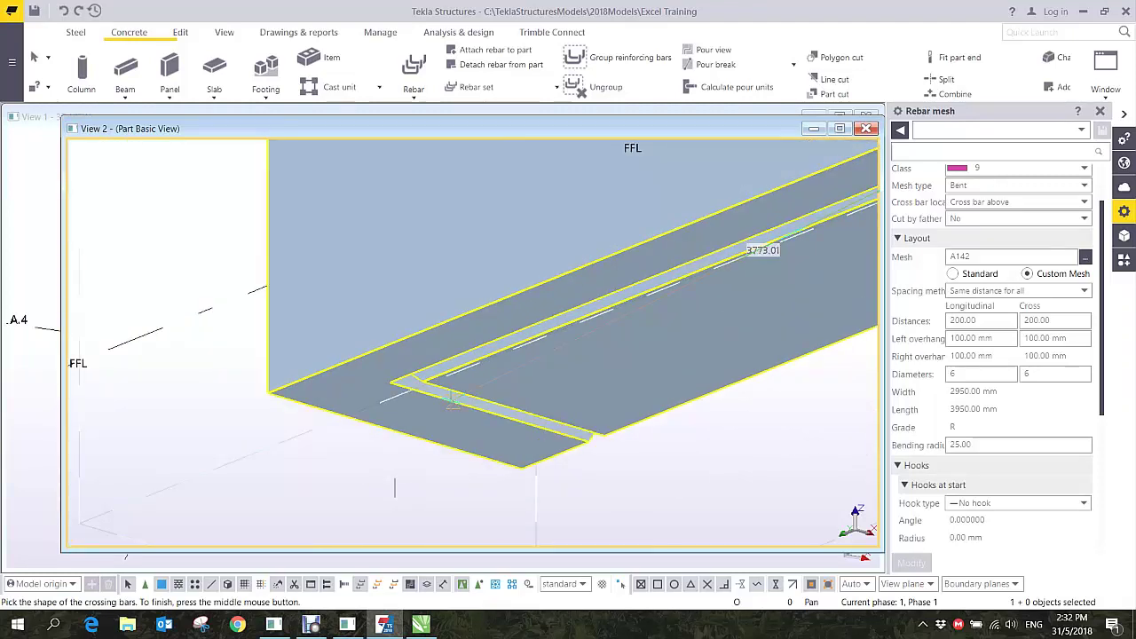
click(266, 393)
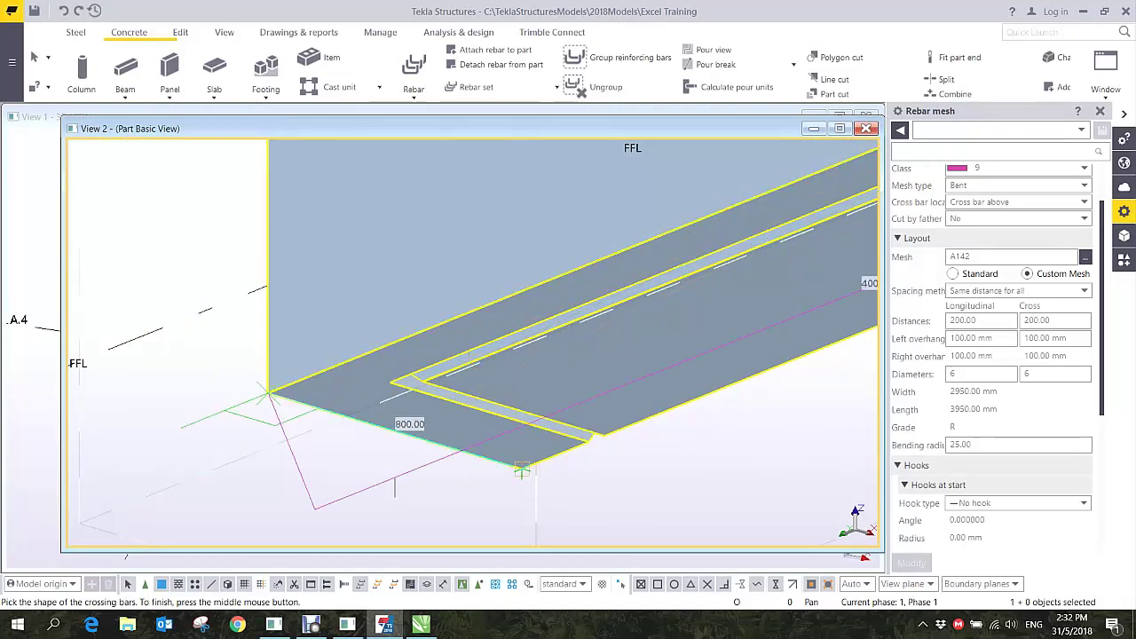
click(522, 471)
middle_drag(395, 235, 393, 237)
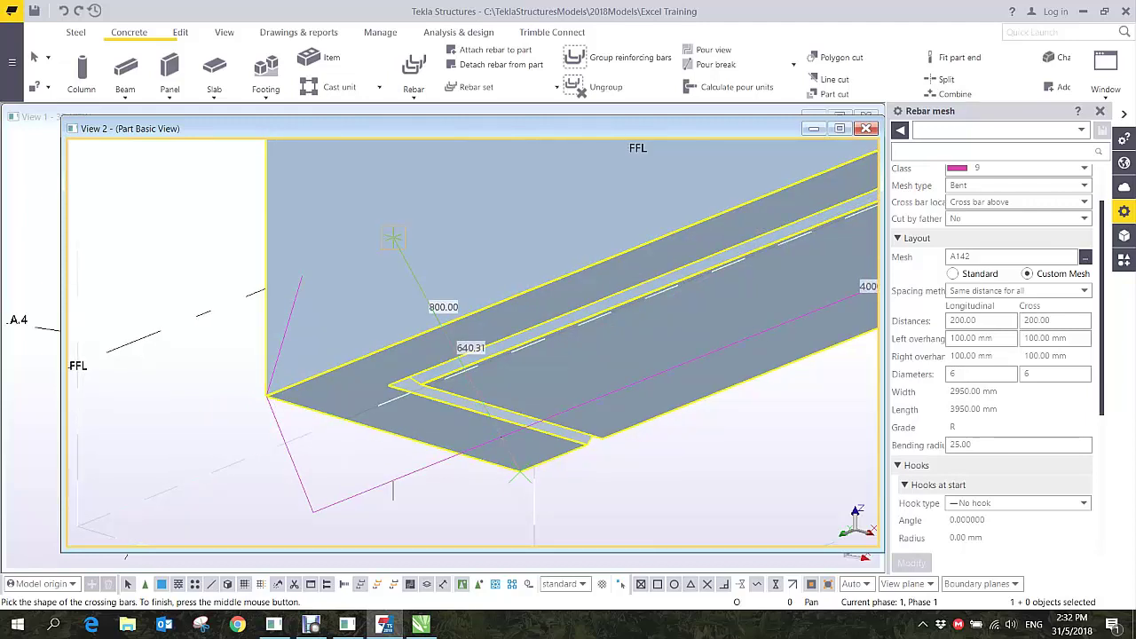
scroll(520, 465, down, 10)
ctrl+middle_drag(619, 355, 665, 323)
scroll(666, 323, up, 10)
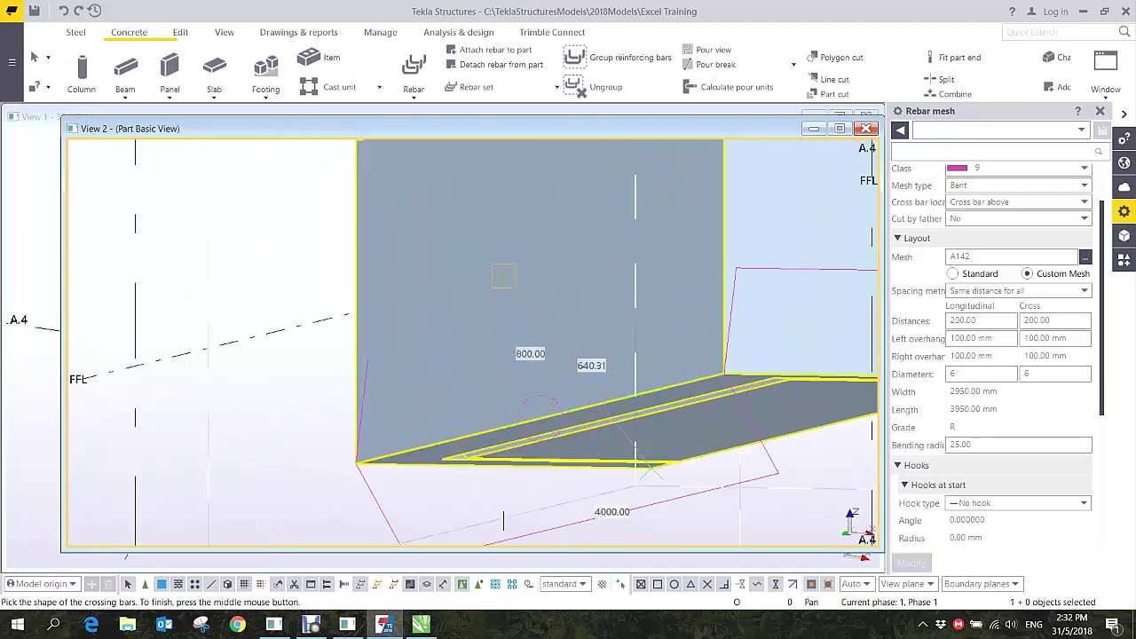
scroll(671, 329, up, 1)
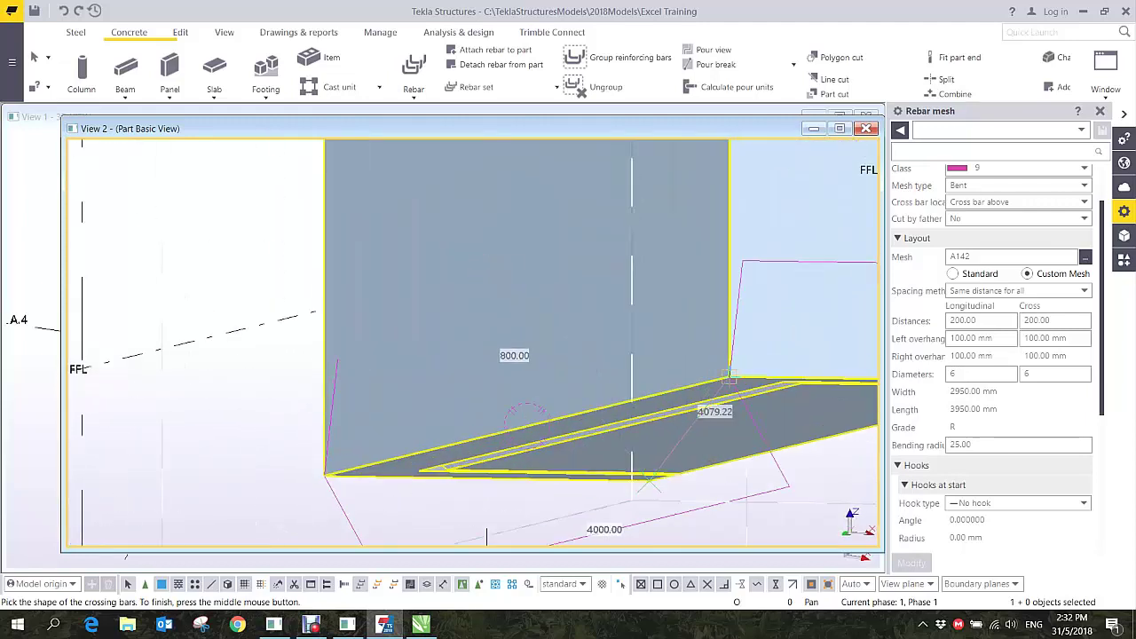
middle_click(486, 269)
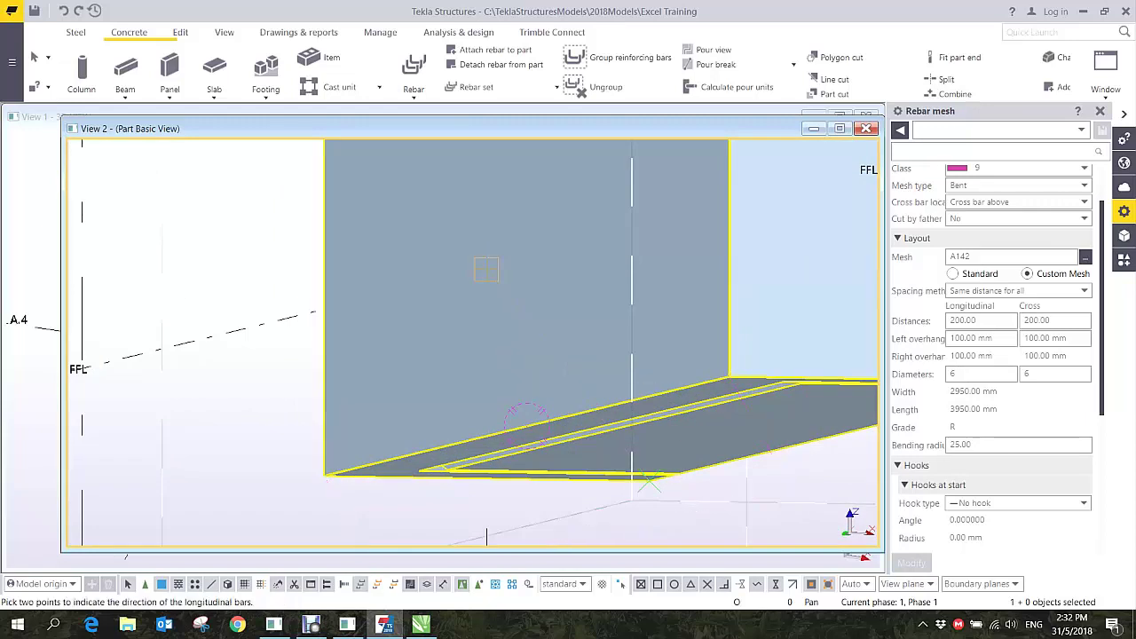
- Define the longitudinal bar direction from the bottom to the top of the beam's vertical corner edge, and end the mesh command
click(729, 376)
middle_drag(731, 266, 703, 407)
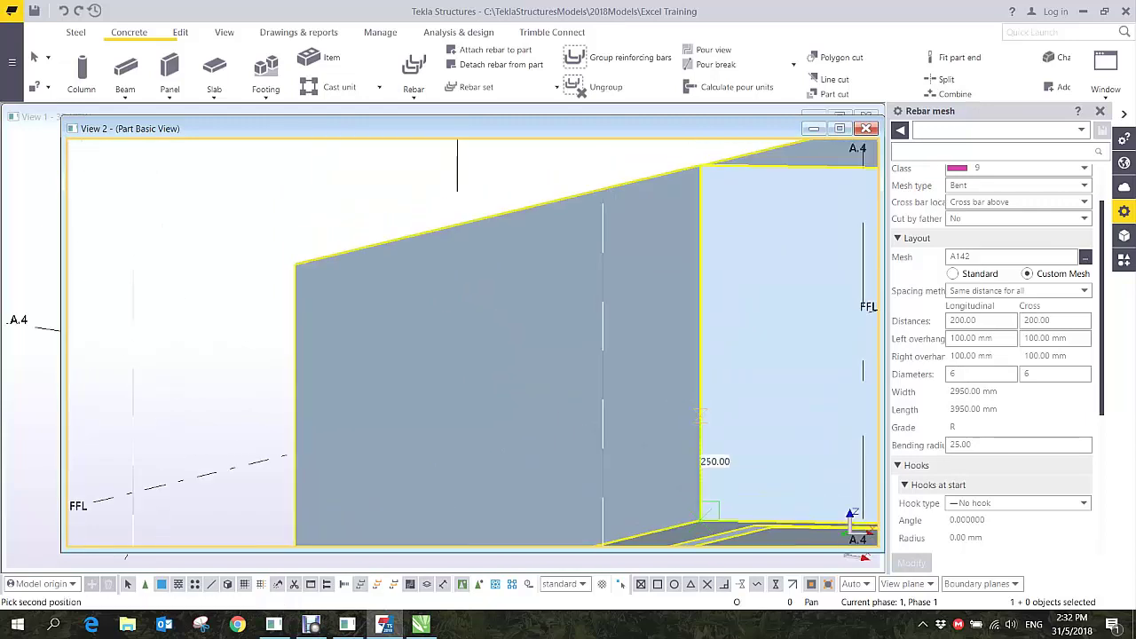
click(701, 162)
key(Escape)
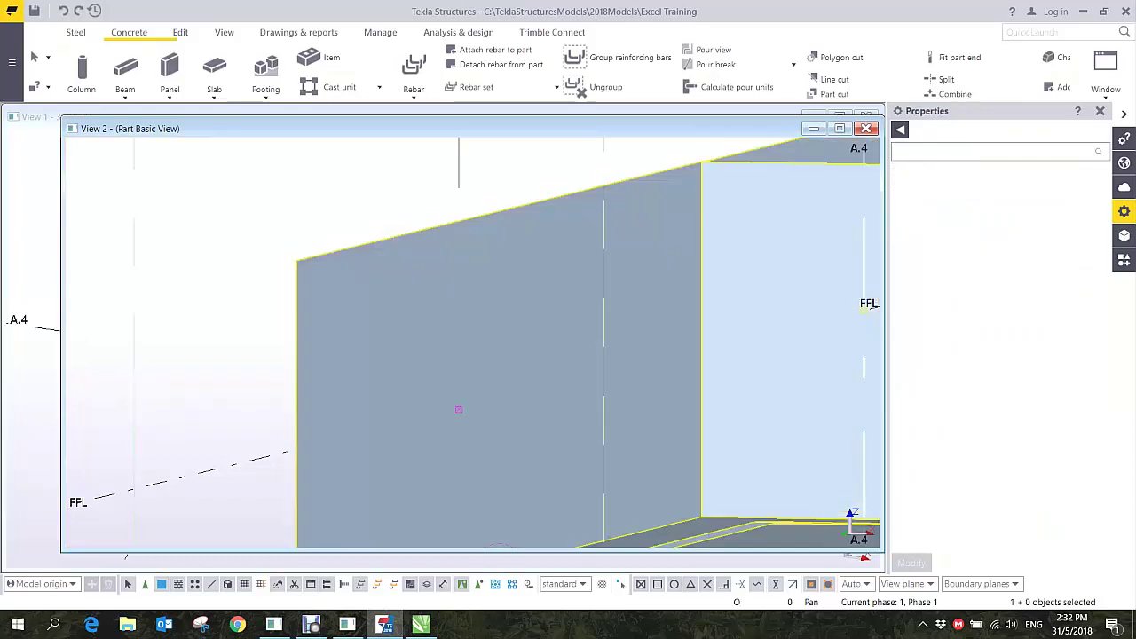
- Examine the bent mesh around the beam's corner, including which side of the bent bars the vertical bars lie on
scroll(481, 227, down, 3)
click(479, 193)
ctrl+middle_drag(492, 438, 537, 339)
ctrl+middle_drag(694, 243, 694, 243)
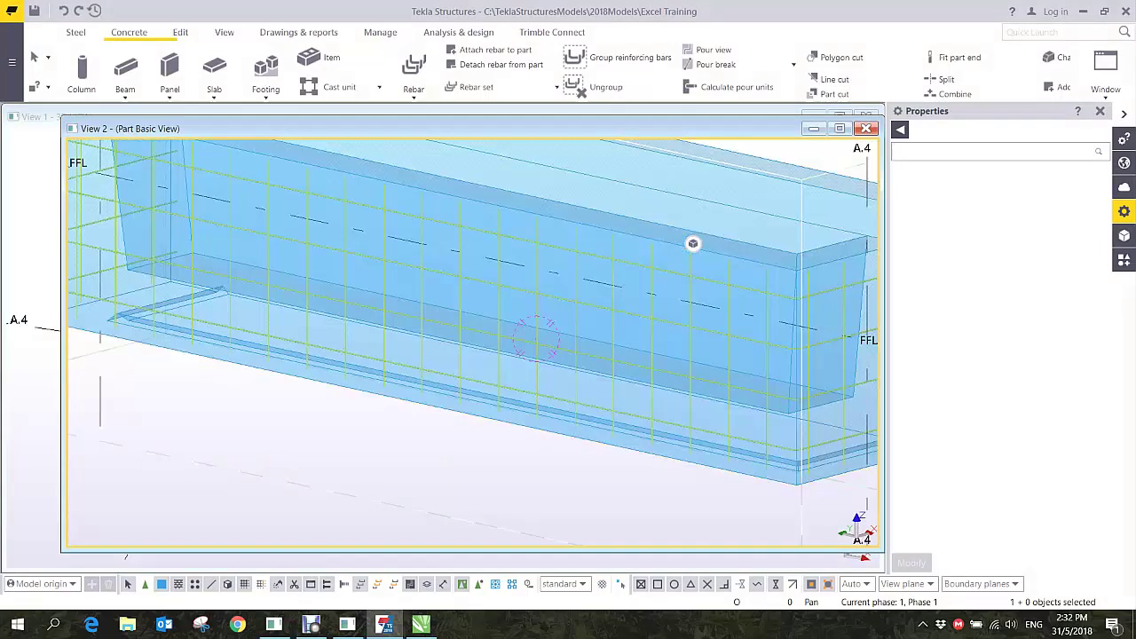
middle_drag(750, 356, 643, 318)
scroll(643, 319, up, 6)
mouse_move(672, 275)
ctrl+middle_down()
mouse_move(630, 266)
mouse_move(401, 346)
ctrl+middle_up()
scroll(630, 267, up, 6)
scroll(401, 346, down, 2)
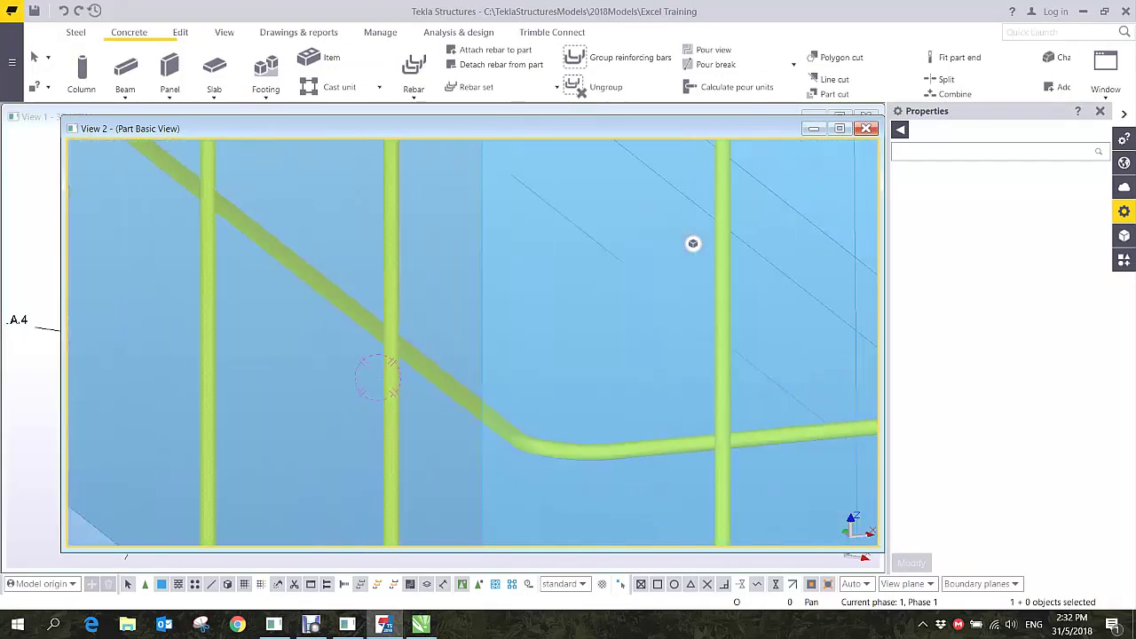
- Change the bent mesh's cross bar location to Cross bar below and apply the modification
scroll(401, 346, up, 4)
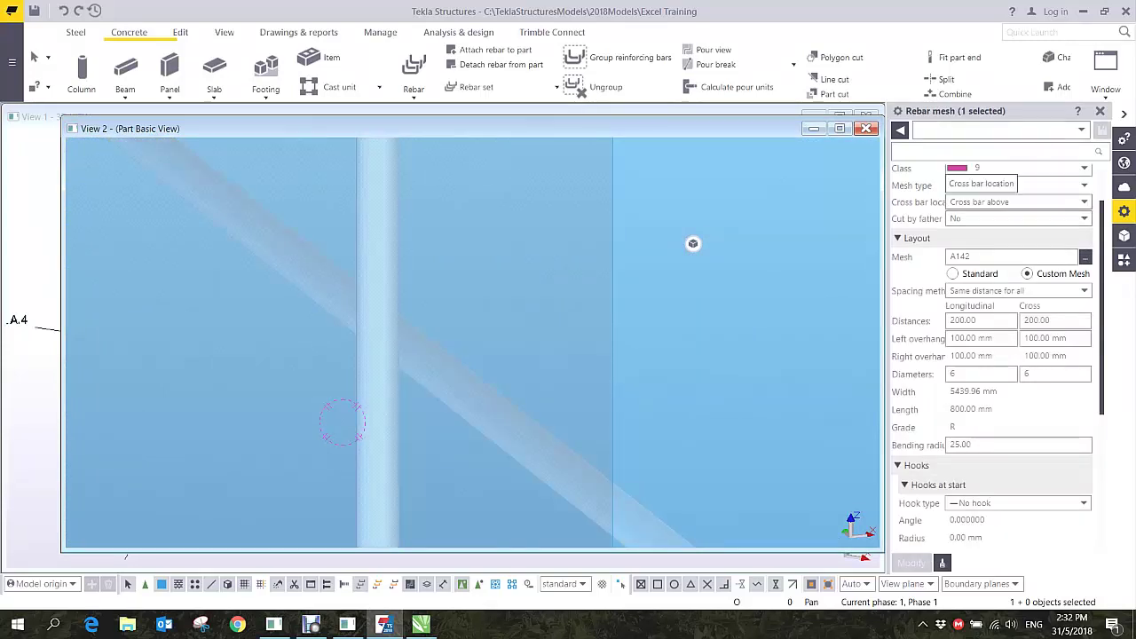
click(1021, 201)
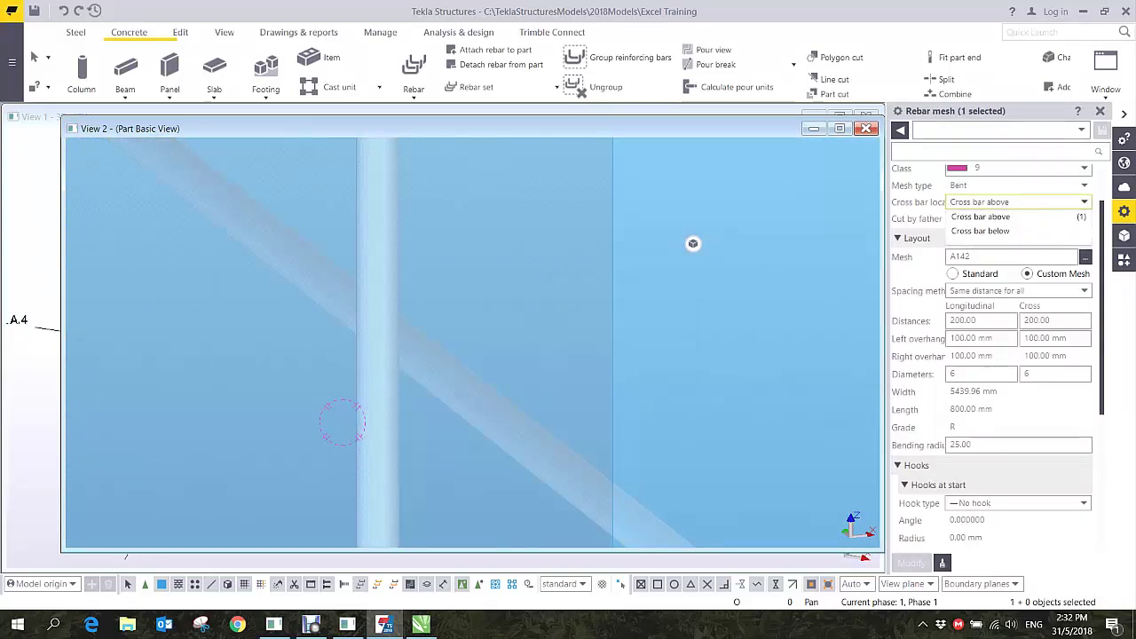
click(981, 232)
click(911, 563)
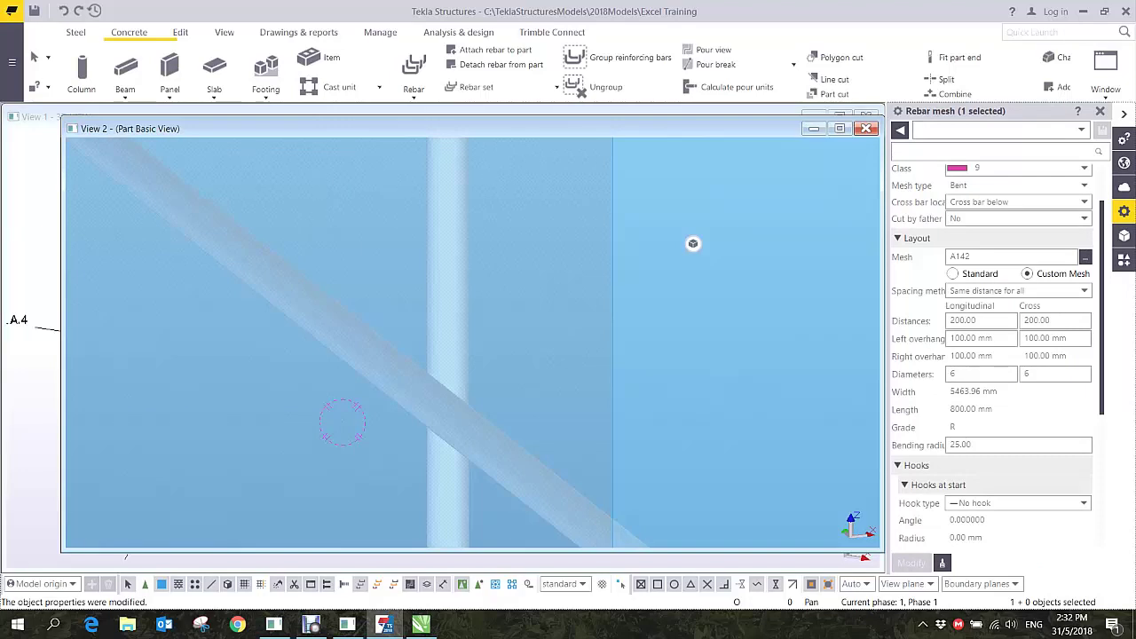
scroll(693, 243, down, 5)
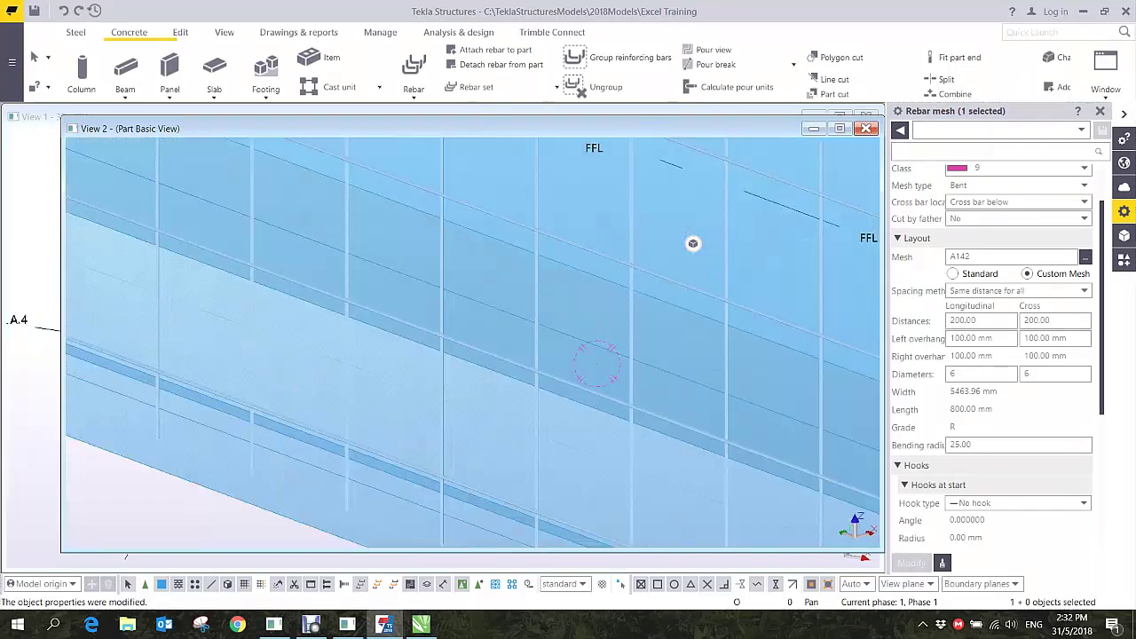
scroll(693, 243, down, 4)
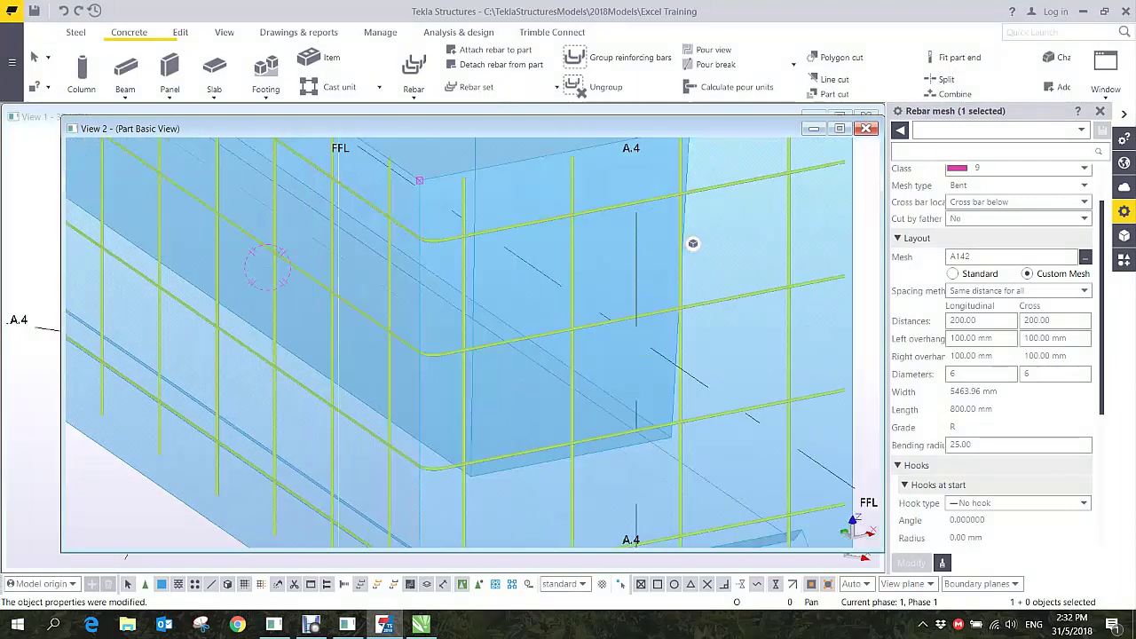
scroll(694, 243, down, 3)
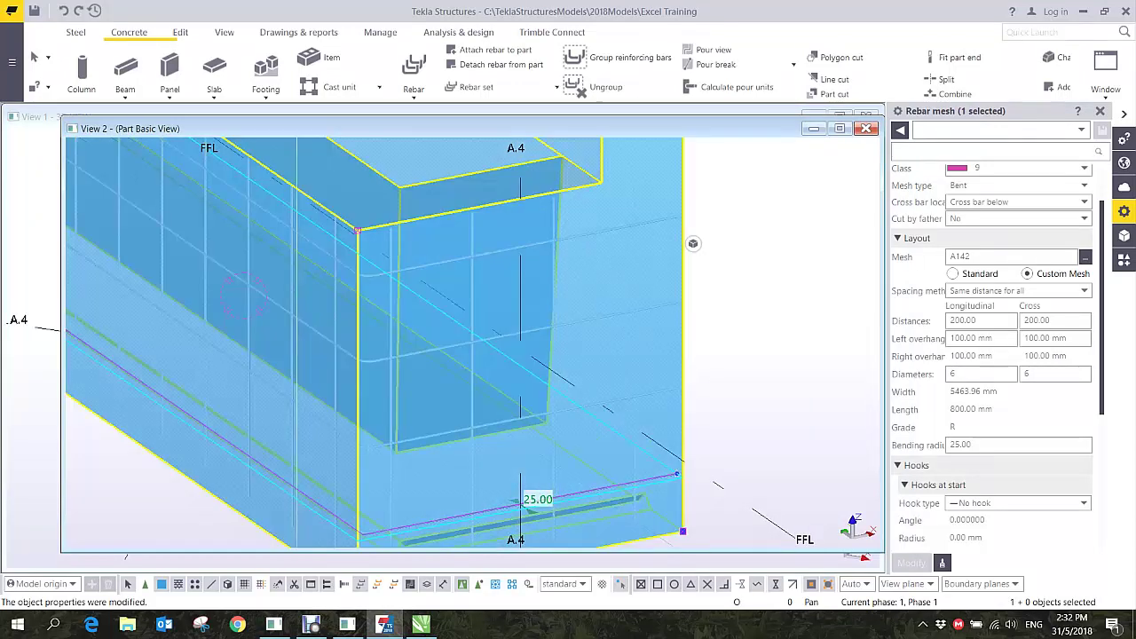
- Delete the second vertical bar from the mesh's end, restore it, and add a bar halfway across the 200 mm end spacing
click(693, 244)
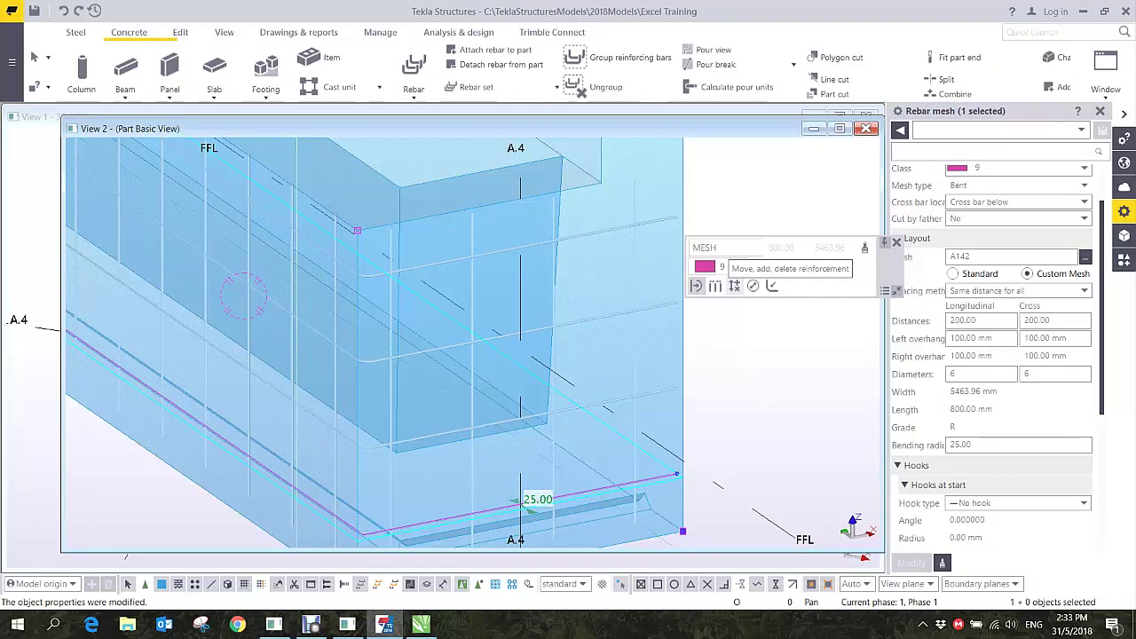
click(734, 285)
click(554, 329)
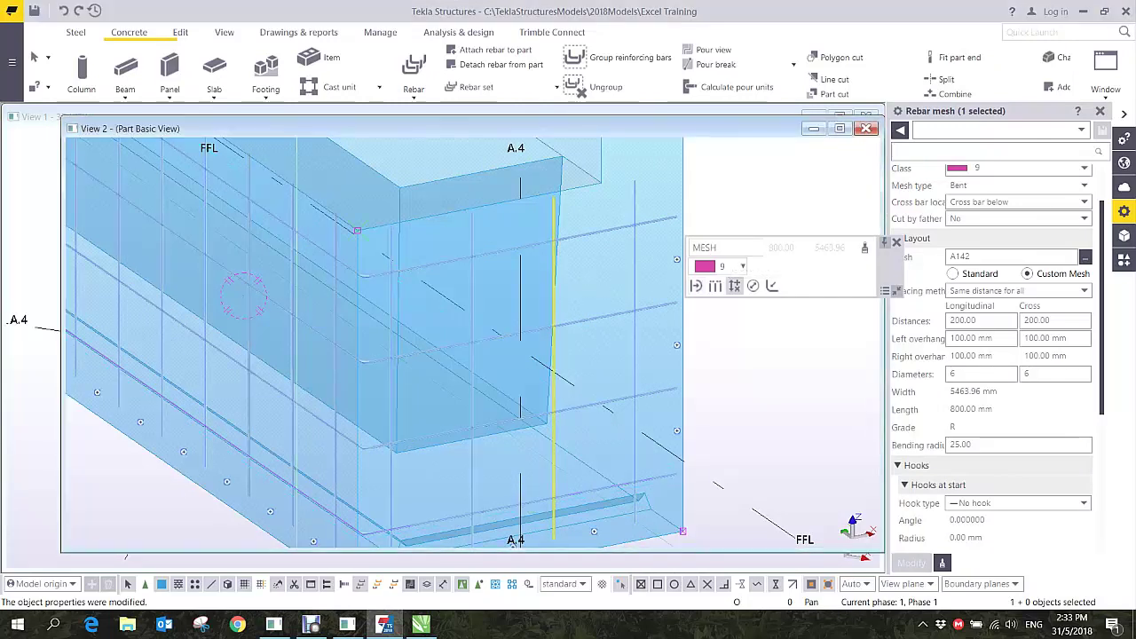
key(Delete)
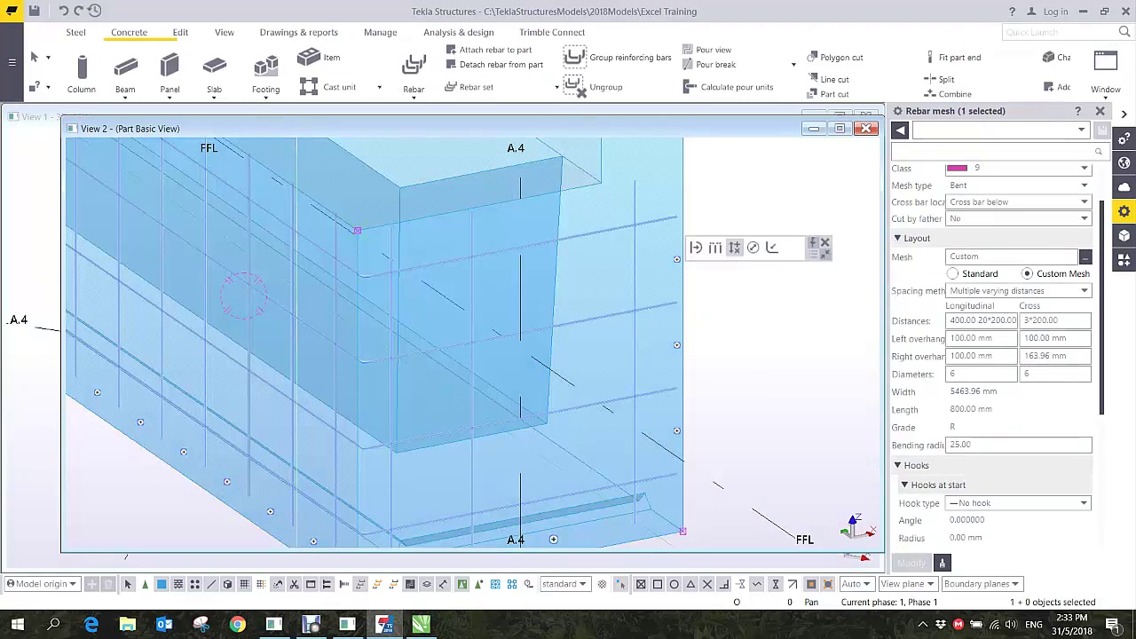
click(554, 539)
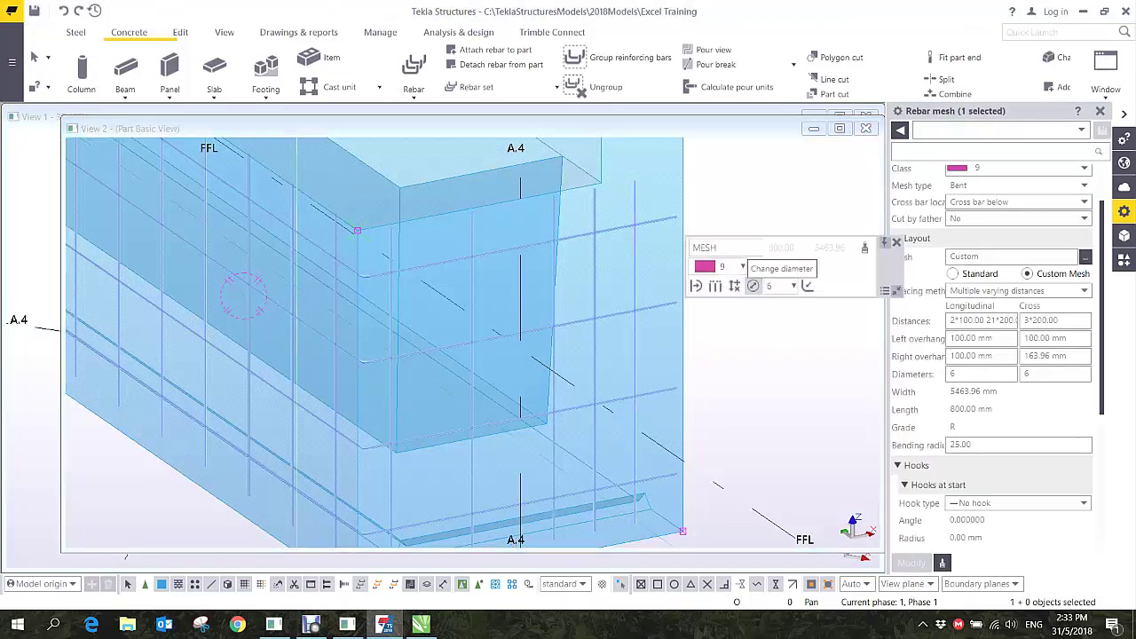
- Change the diameter of all bars in the bent mesh to 12 mm
click(753, 285)
click(794, 285)
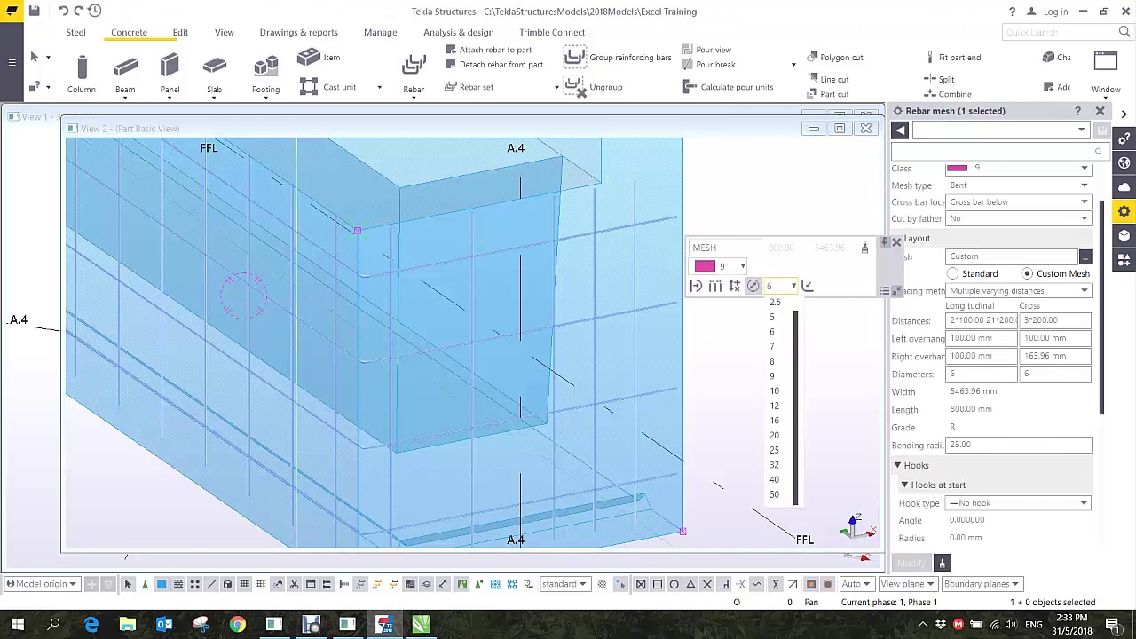
click(775, 406)
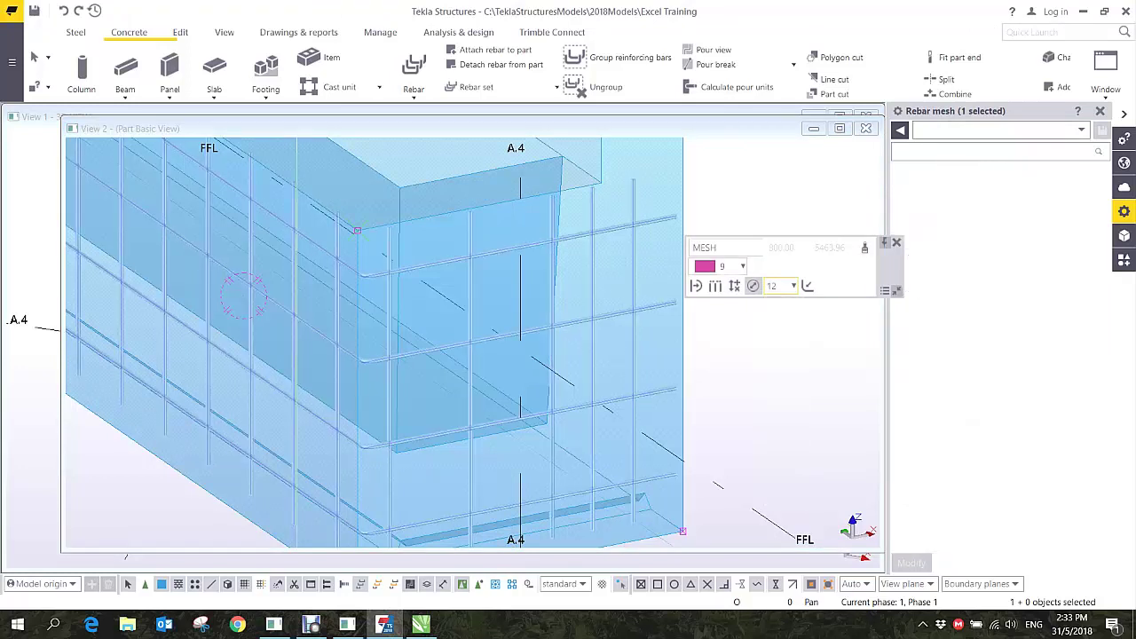
scroll(577, 303, up, 4)
scroll(553, 311, down, 2)
middle_drag(684, 255, 567, 311)
scroll(535, 329, up, 1)
scroll(566, 311, down, 1)
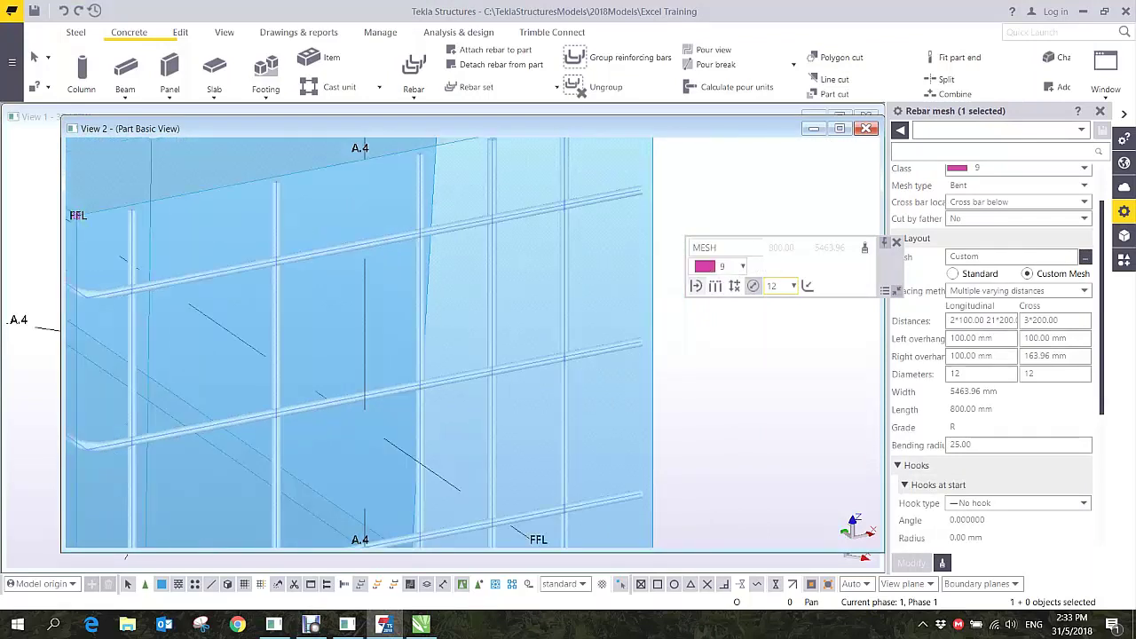
scroll(528, 272, down, 3)
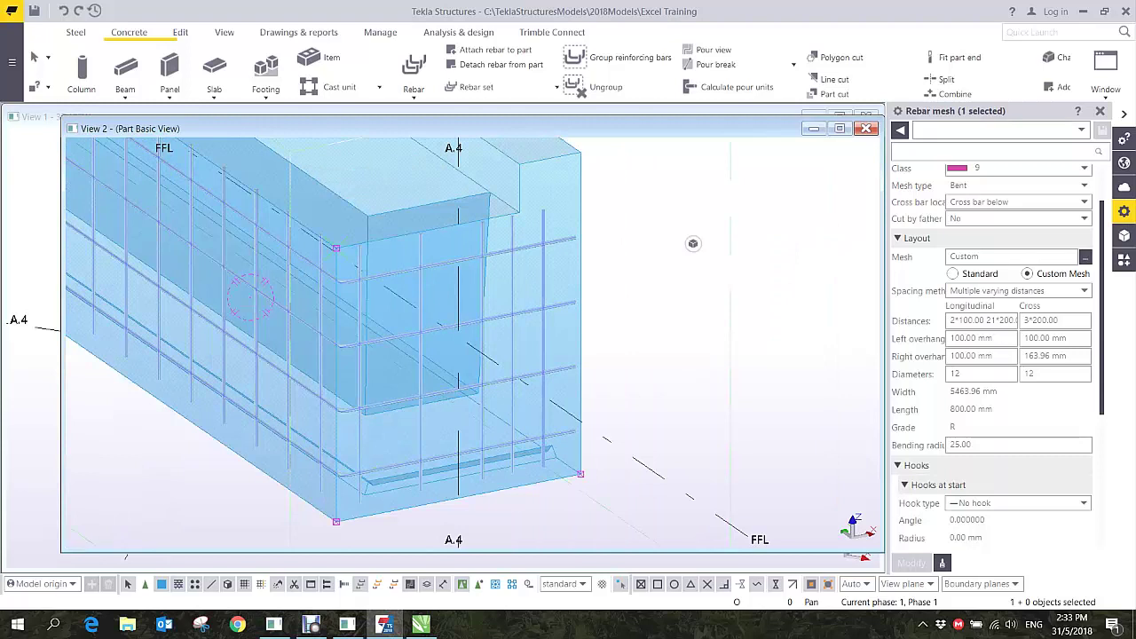
- Set the diameter of only the mesh's outermost vertical bar at the beam's end to 6 mm
click(543, 339)
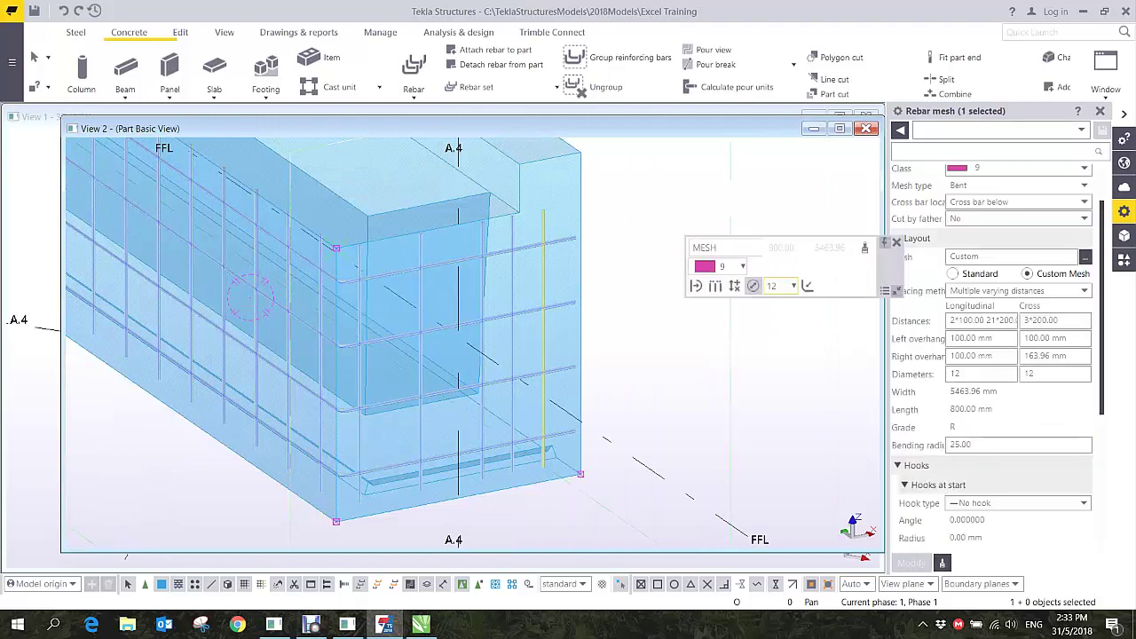
click(786, 286)
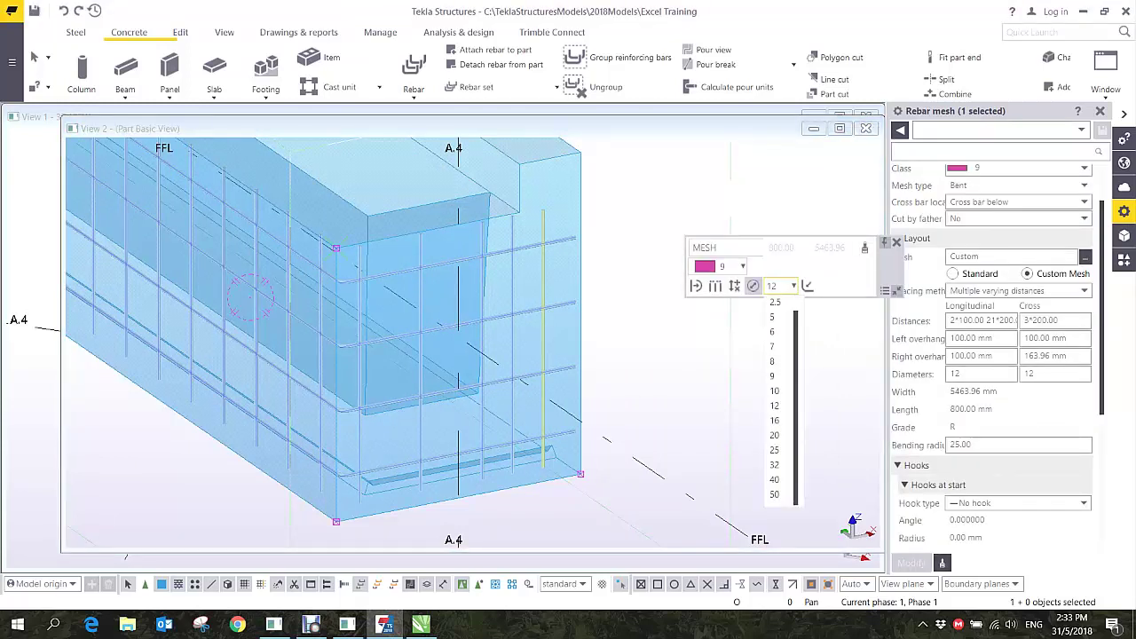
click(773, 332)
click(656, 321)
scroll(539, 272, up, 2)
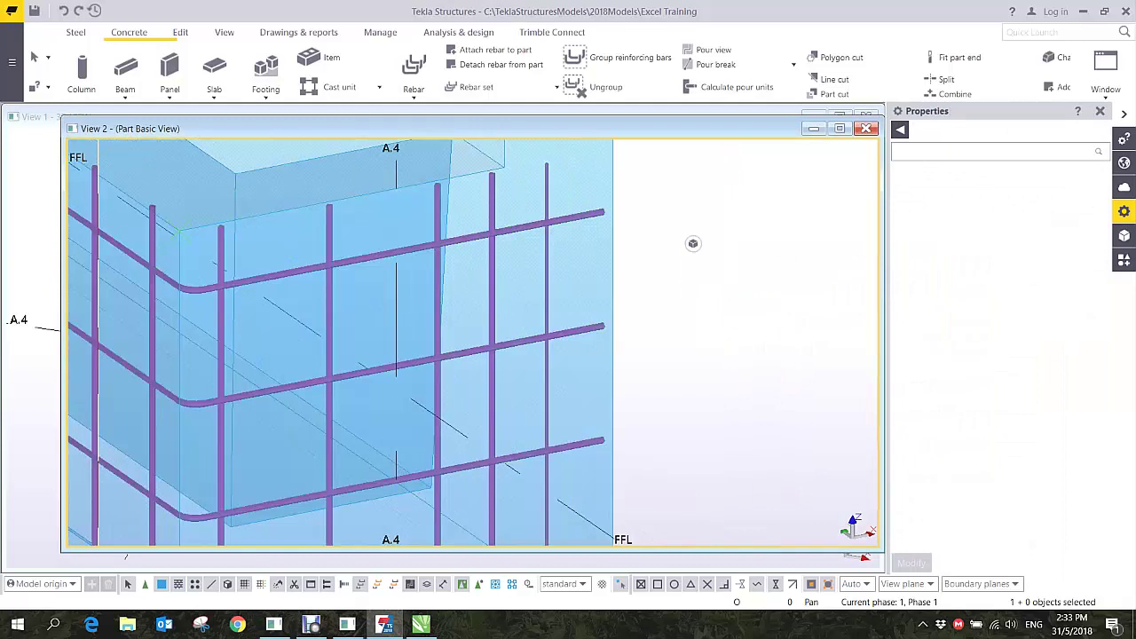
scroll(550, 248, up, 3)
ctrl+middle_drag(523, 259, 566, 517)
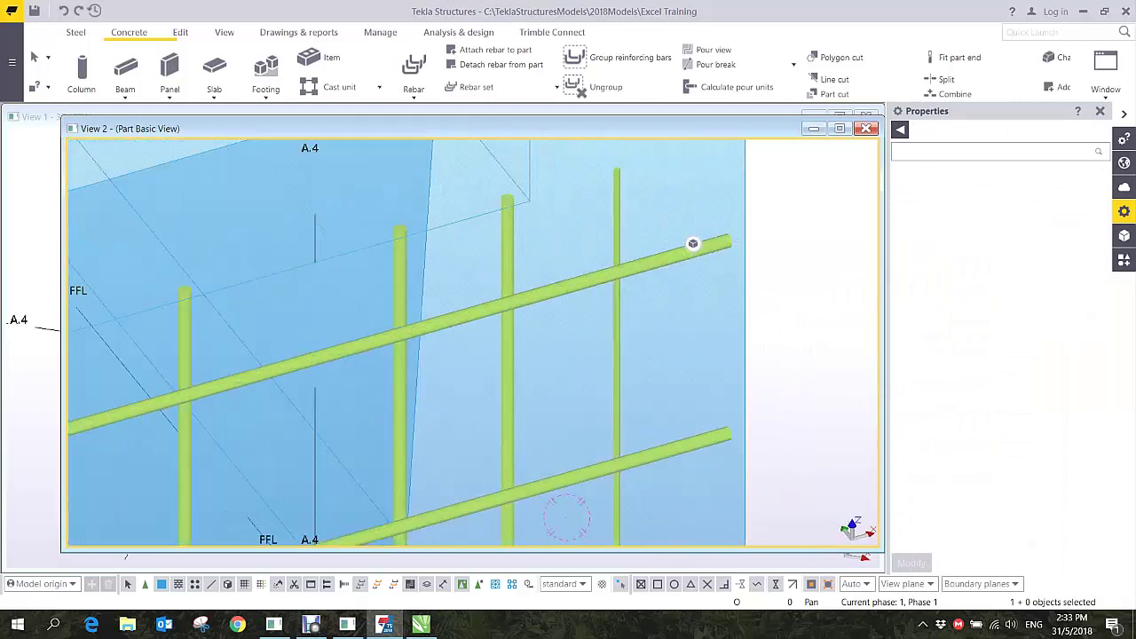
scroll(693, 243, up, 2)
scroll(694, 243, down, 5)
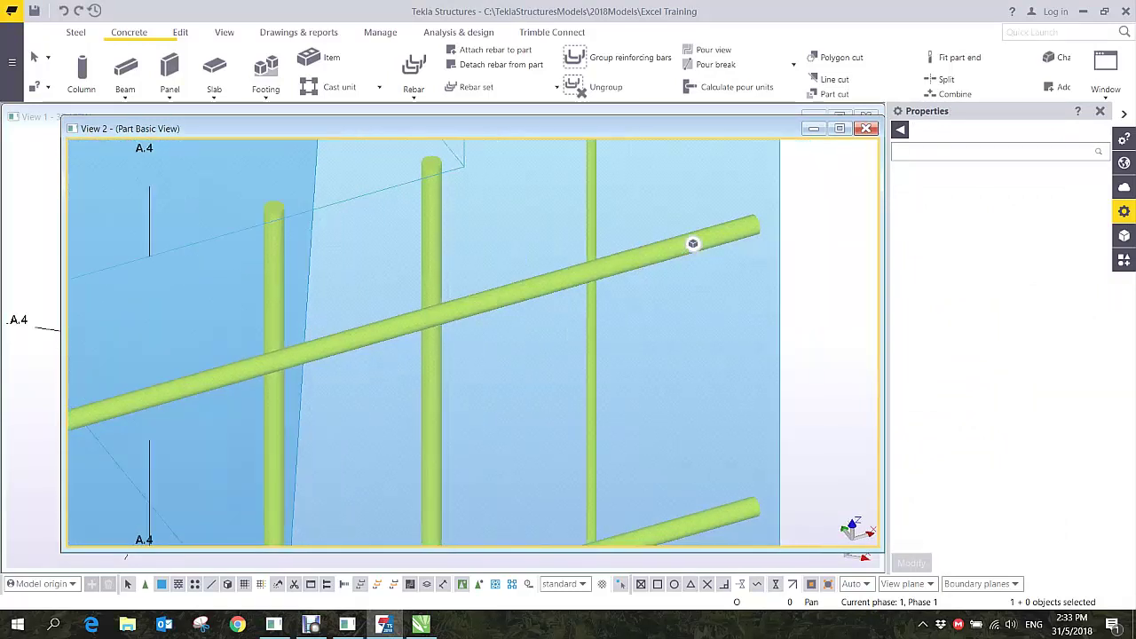
- Change only the outermost vertical bar of the bent mesh to a 12 mm diameter
click(693, 243)
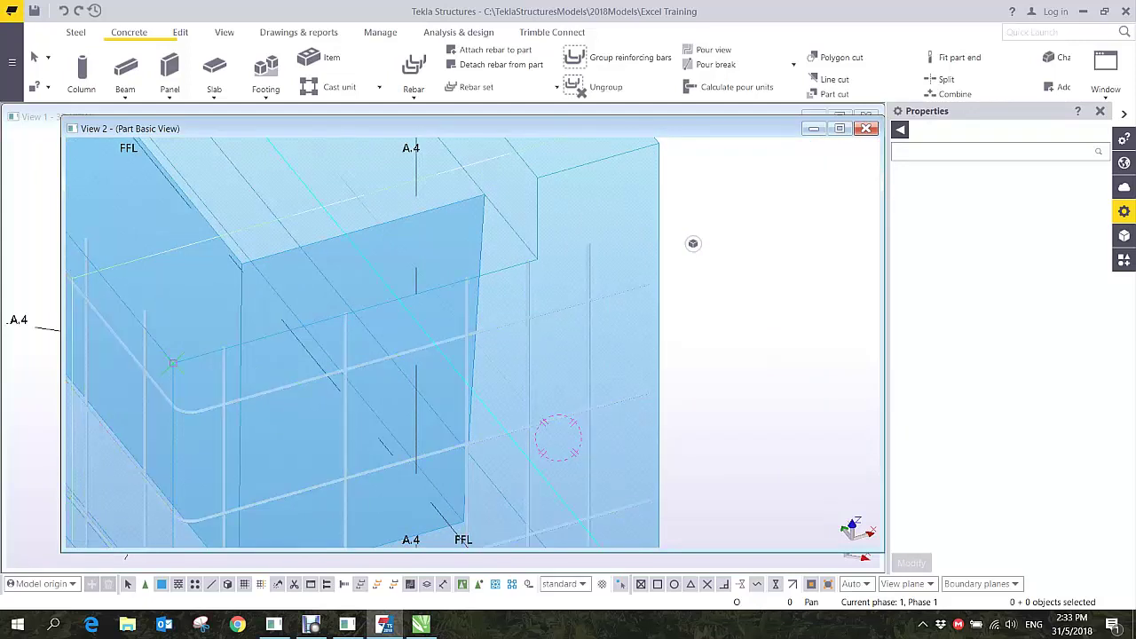
click(557, 434)
click(693, 243)
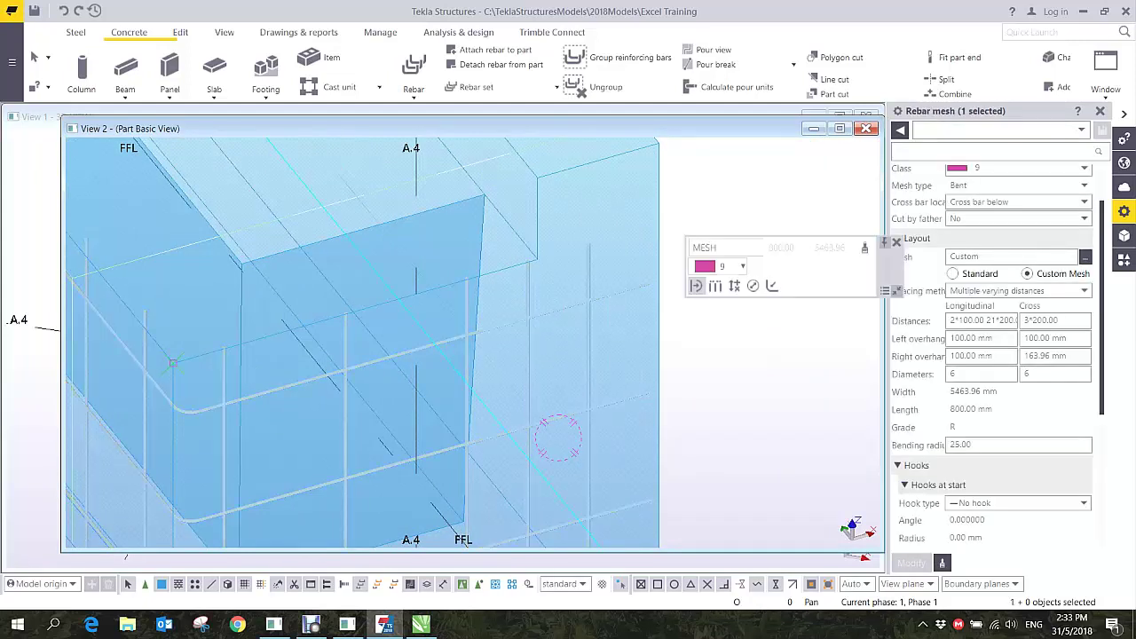
click(752, 286)
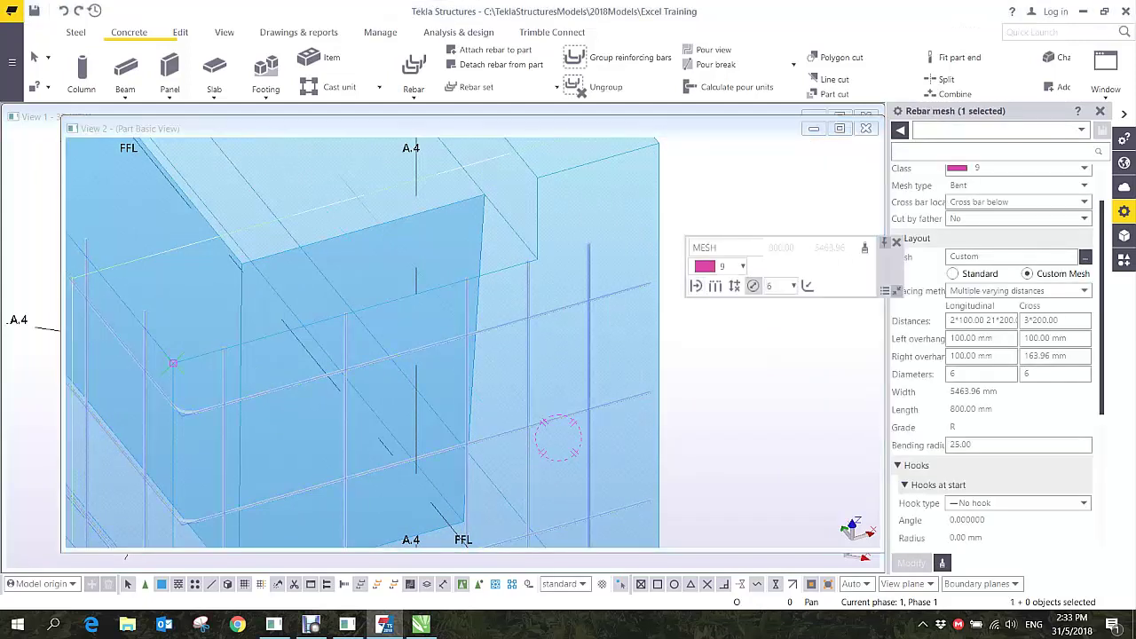
click(794, 285)
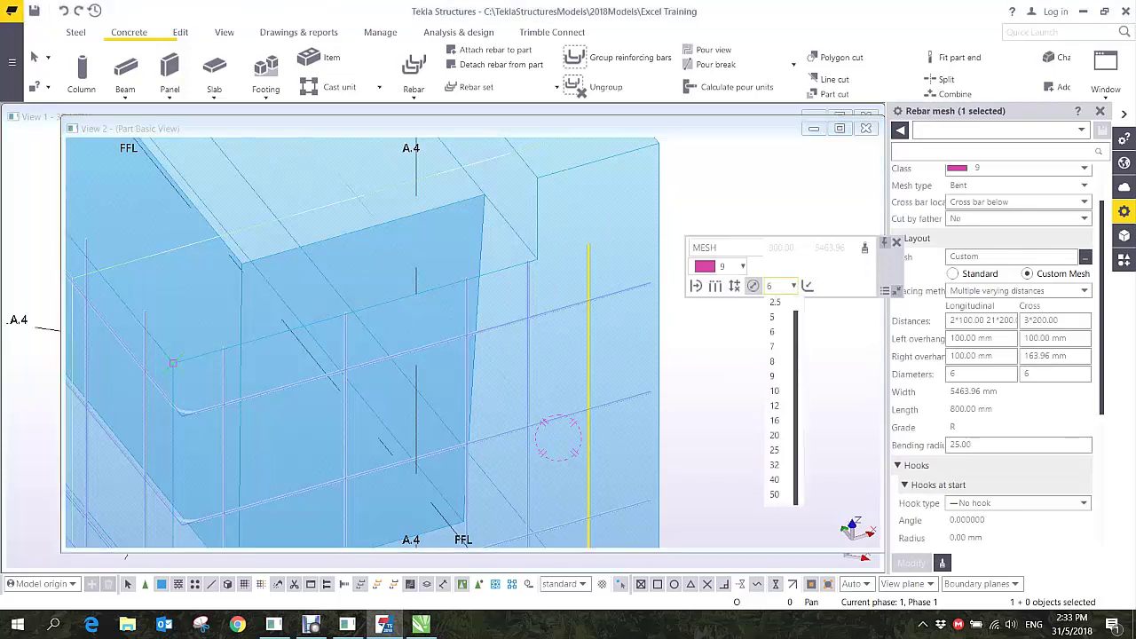
click(775, 405)
scroll(653, 338, up, 4)
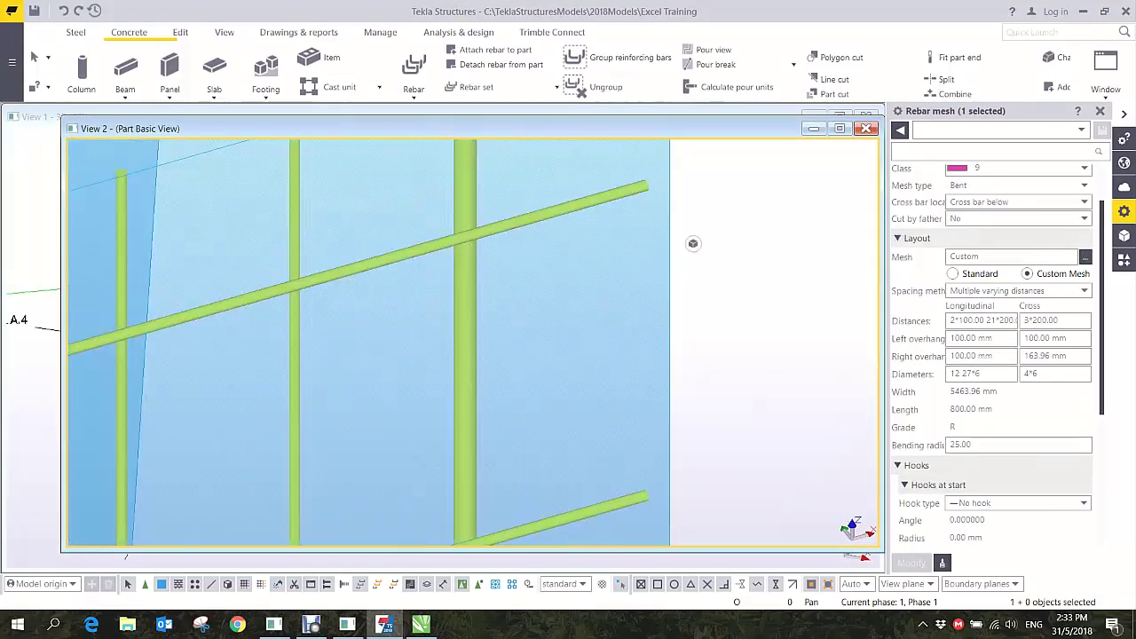
ctrl+middle_drag(488, 279, 493, 297)
scroll(506, 273, down, 4)
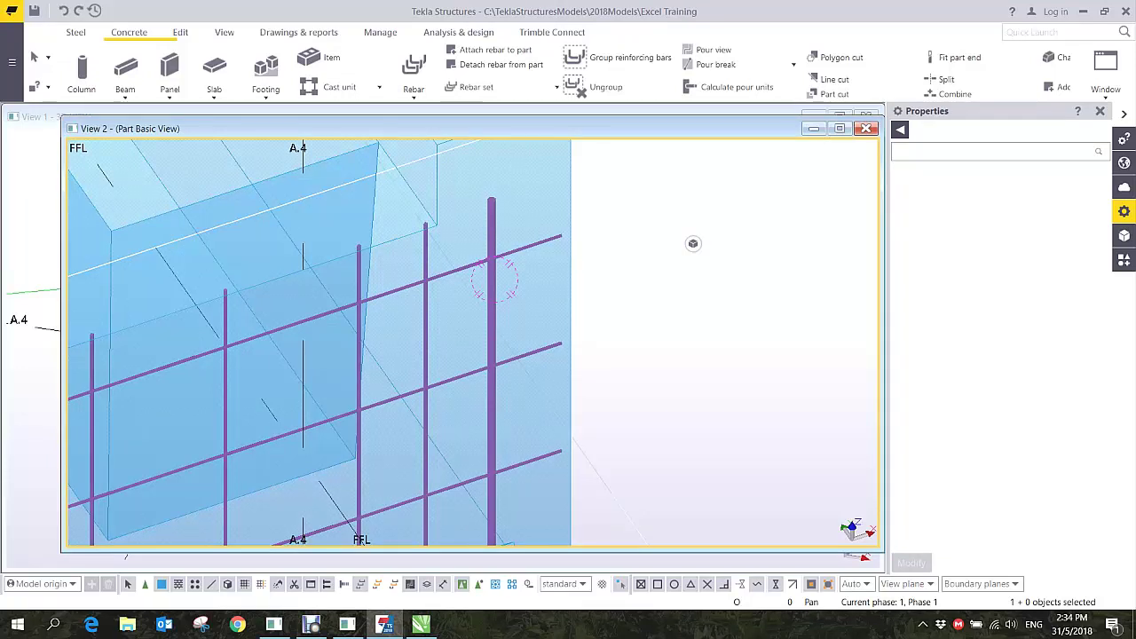
- Switch the part view from 3D to a plane view facing the beam's recessed side
scroll(693, 243, down, 6)
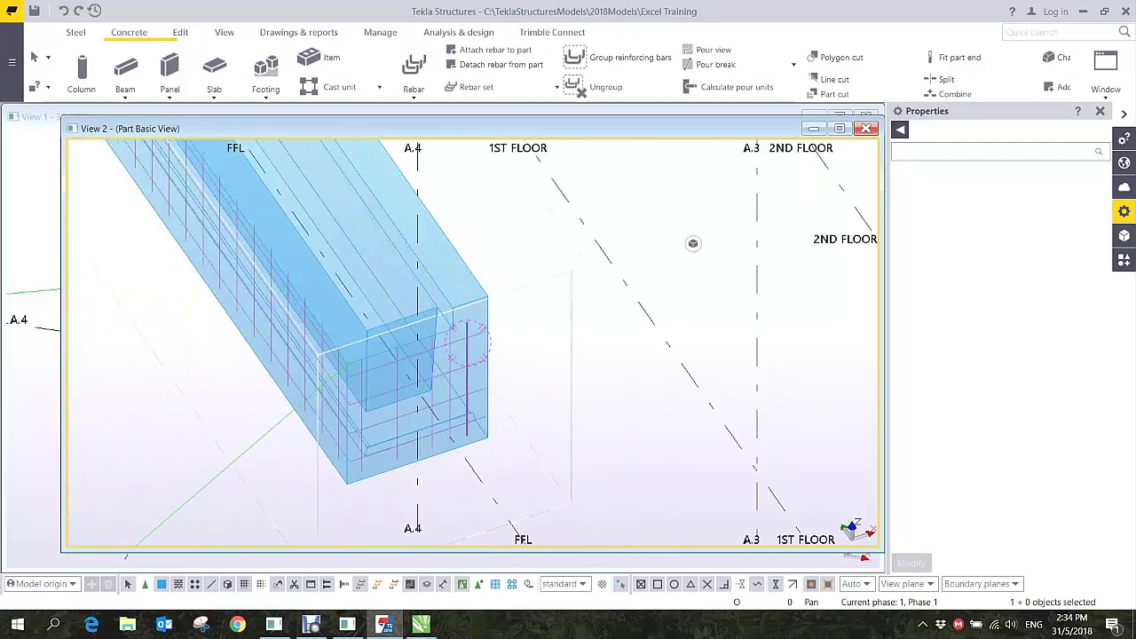
ctrl+middle_drag(563, 355, 612, 342)
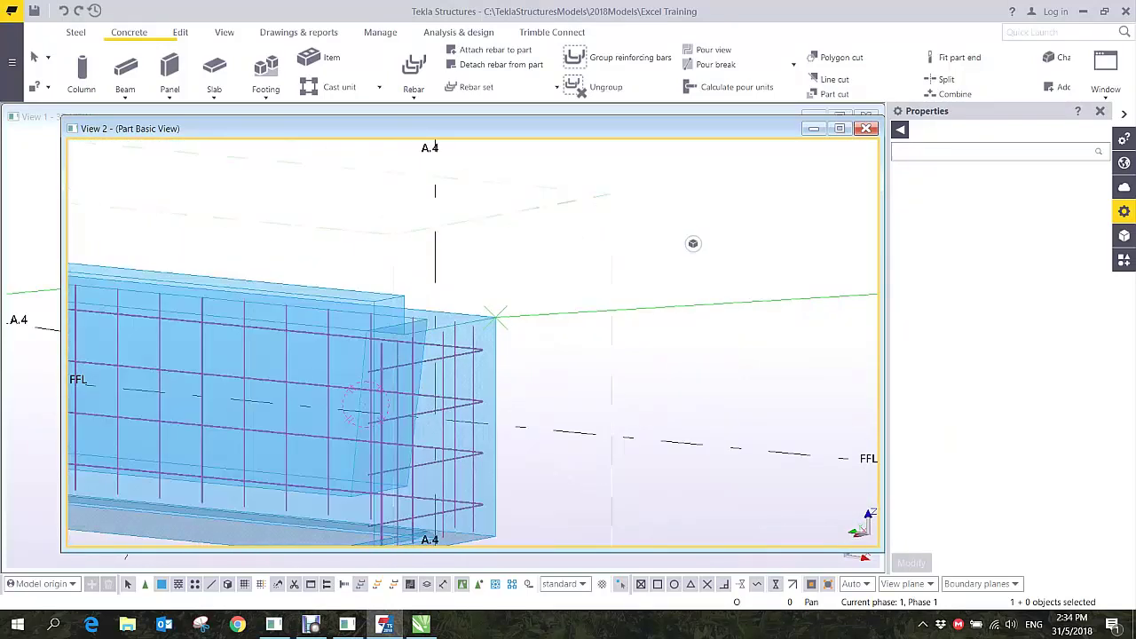
scroll(395, 342, down, 4)
ctrl+middle_drag(497, 341, 512, 390)
key(ctrl+p)
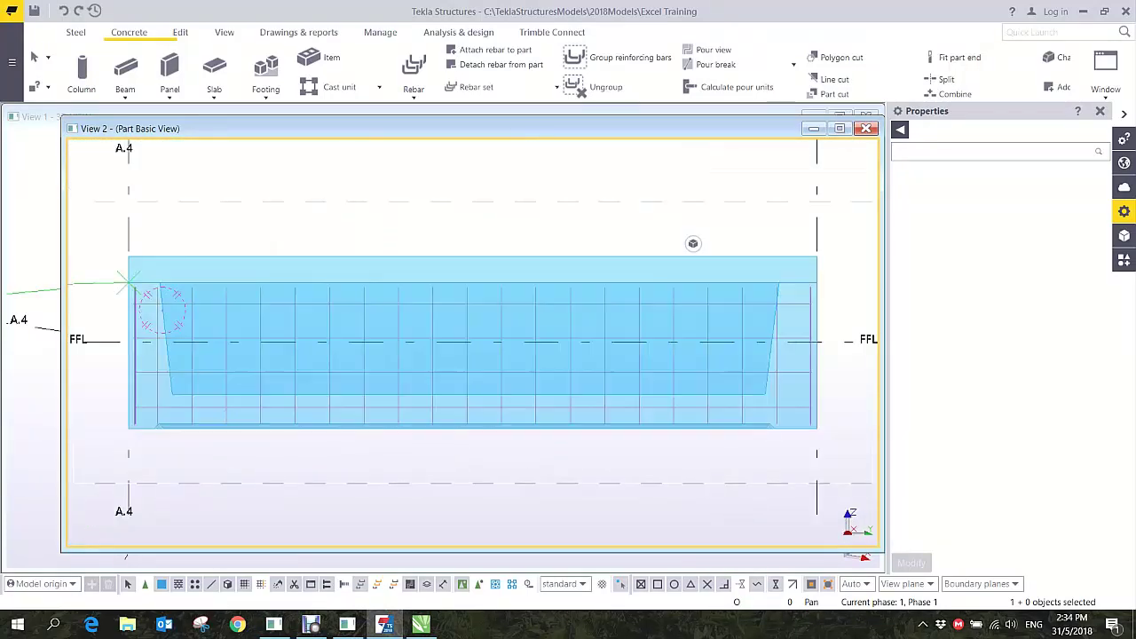
right_click(458, 208)
click(494, 216)
- Cut a 200 x 350 mm rectangular opening through the beam's recessed face with a polygon cut
click(133, 32)
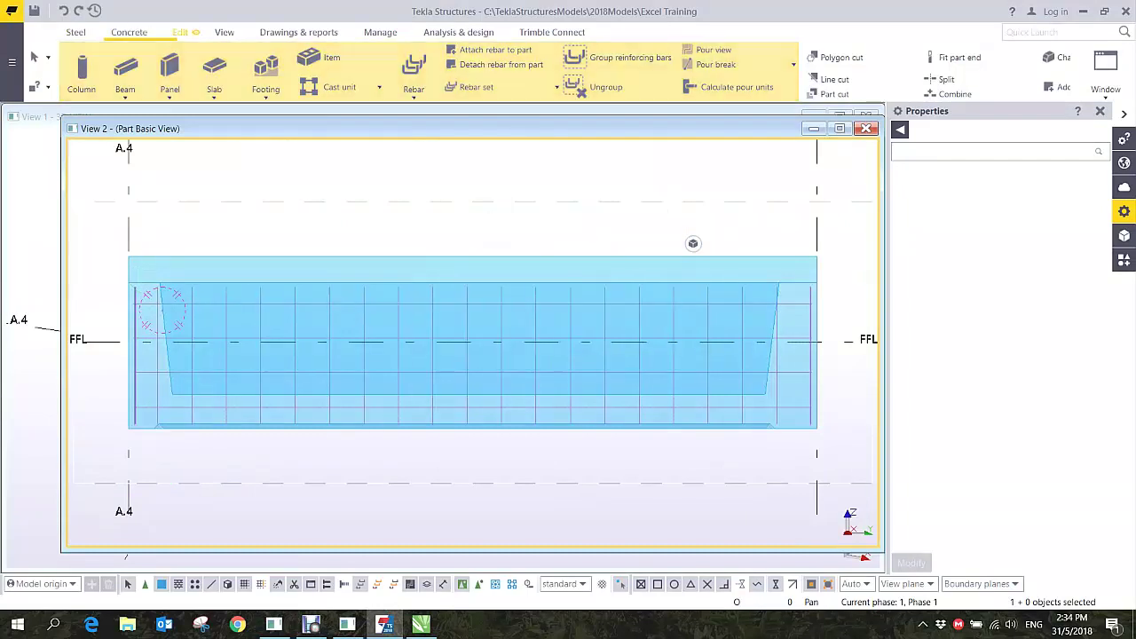
click(180, 32)
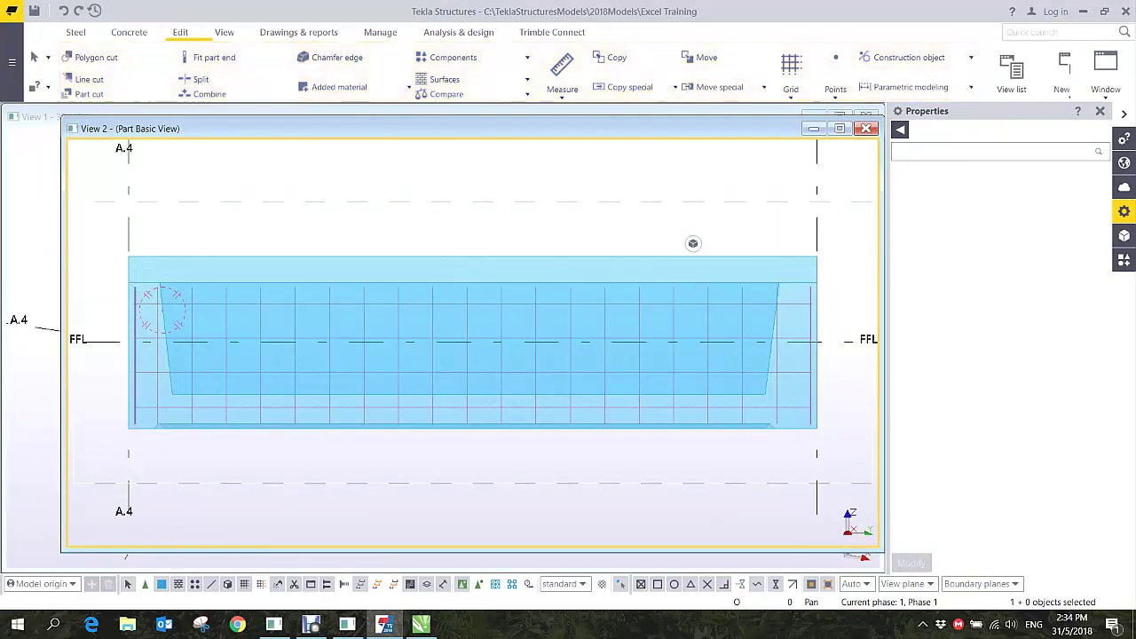
click(92, 56)
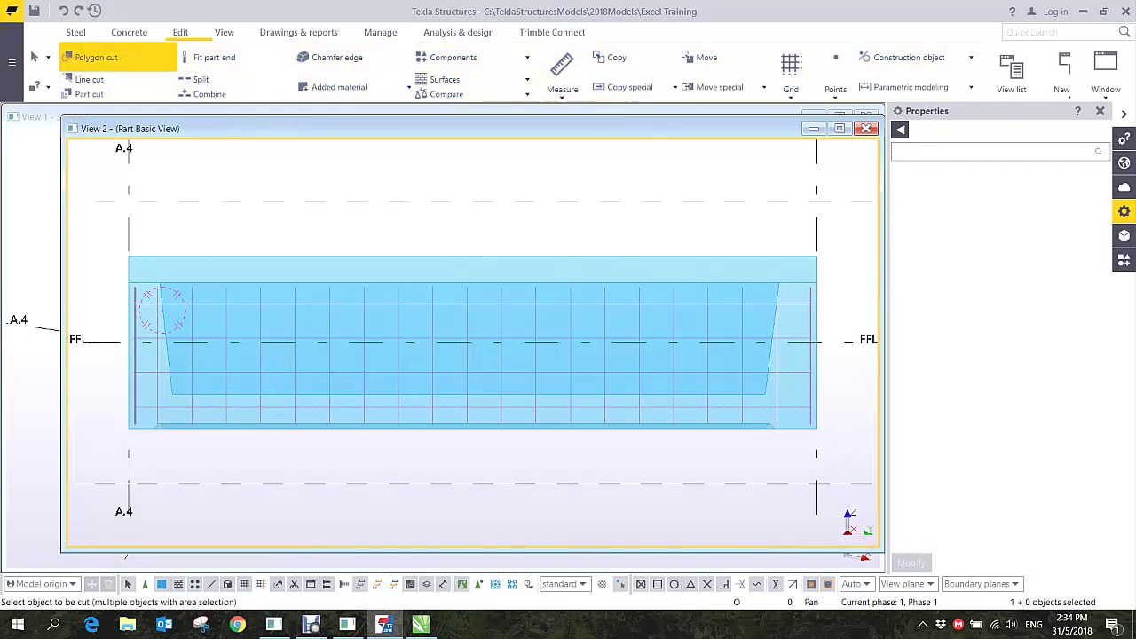
click(448, 329)
scroll(448, 329, up, 2)
click(449, 322)
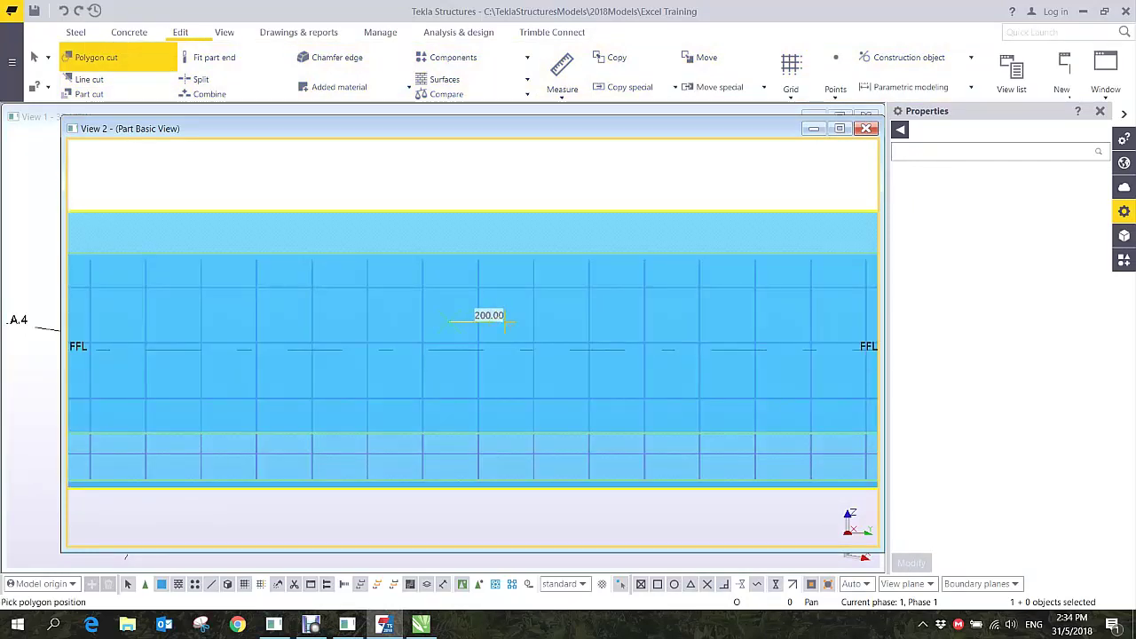
click(504, 322)
click(504, 418)
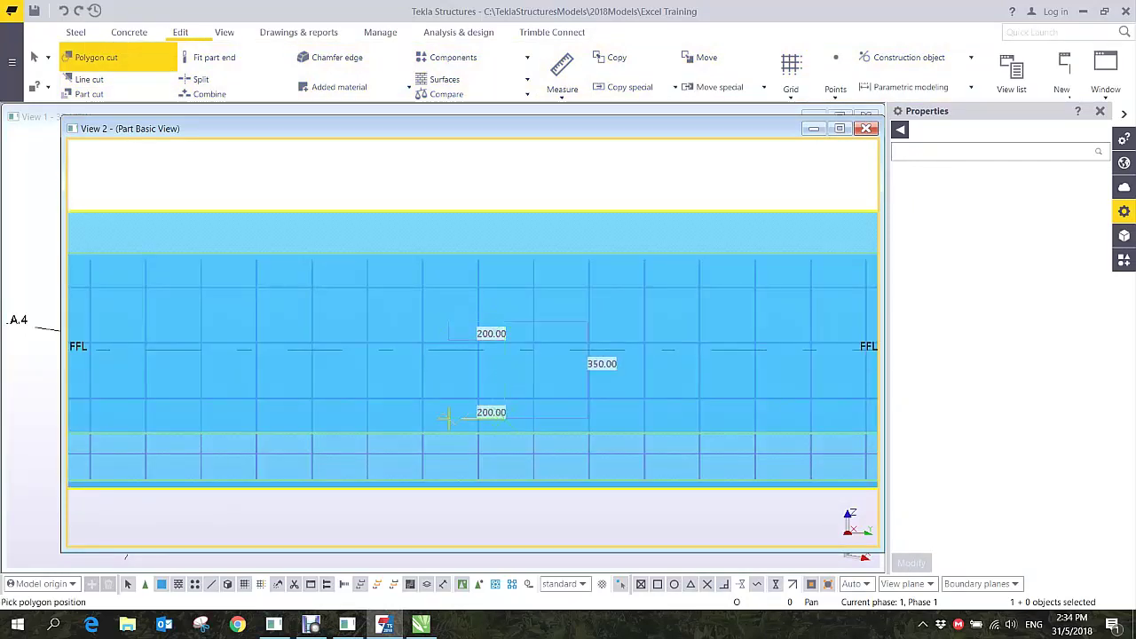
click(449, 418)
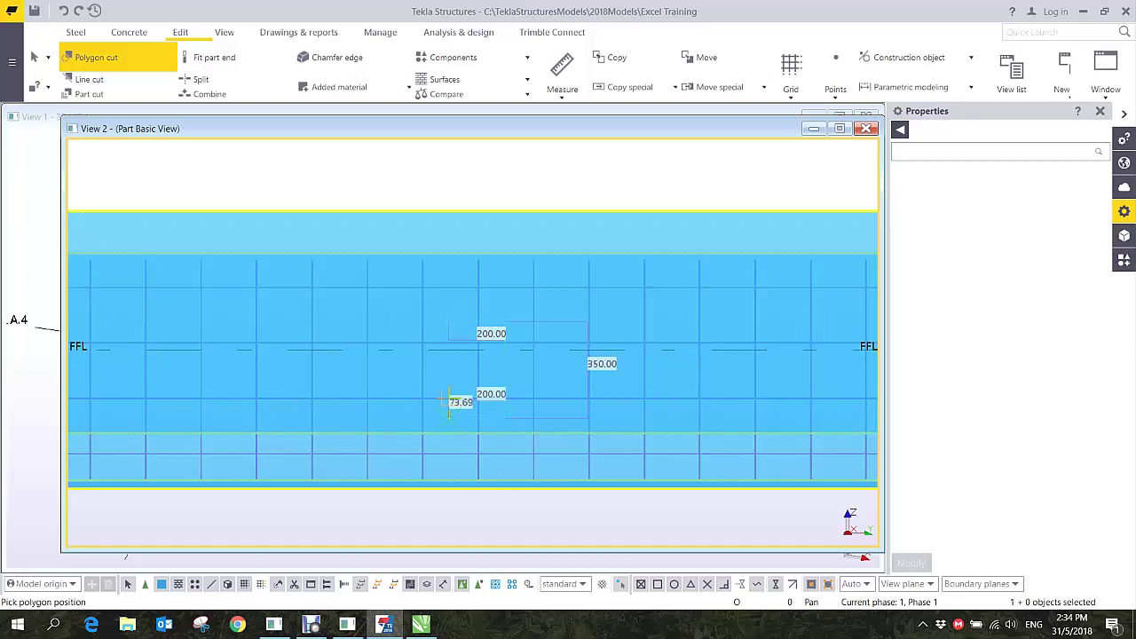
middle_click(449, 399)
right_click(465, 346)
click(501, 354)
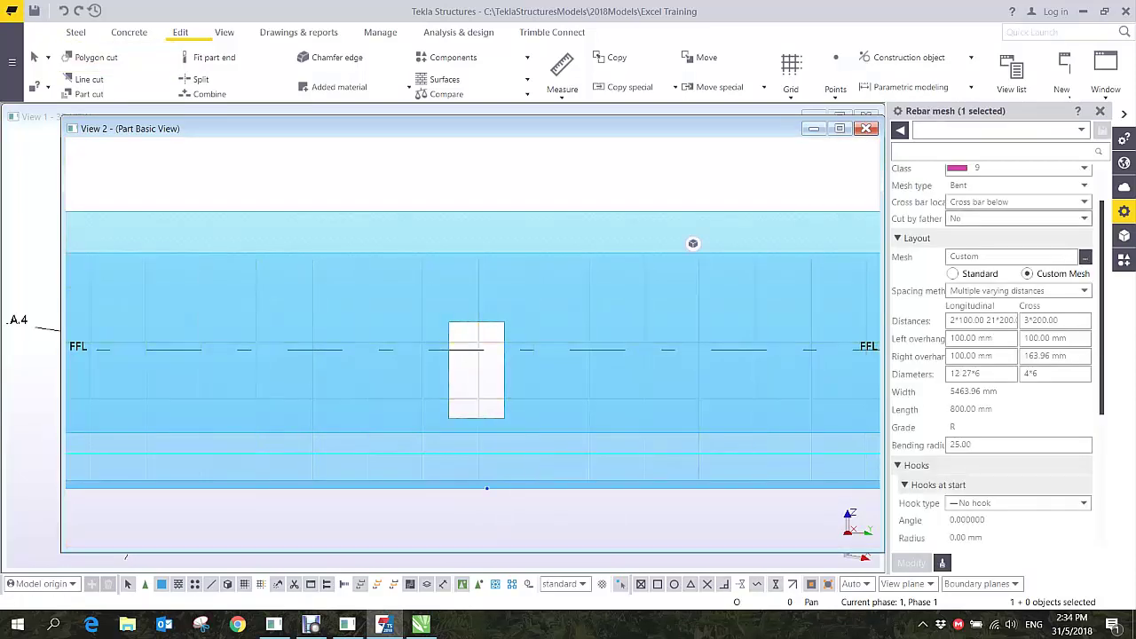
- Set the bent mesh's cut by father part option to Yes and apply the change
click(1020, 218)
click(957, 248)
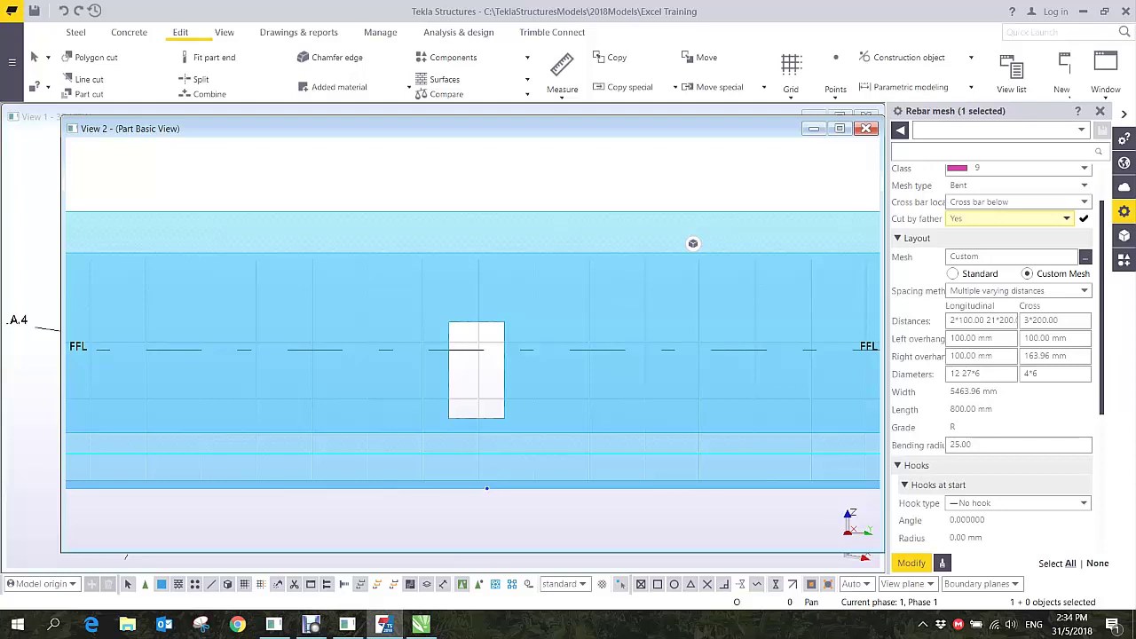
click(911, 562)
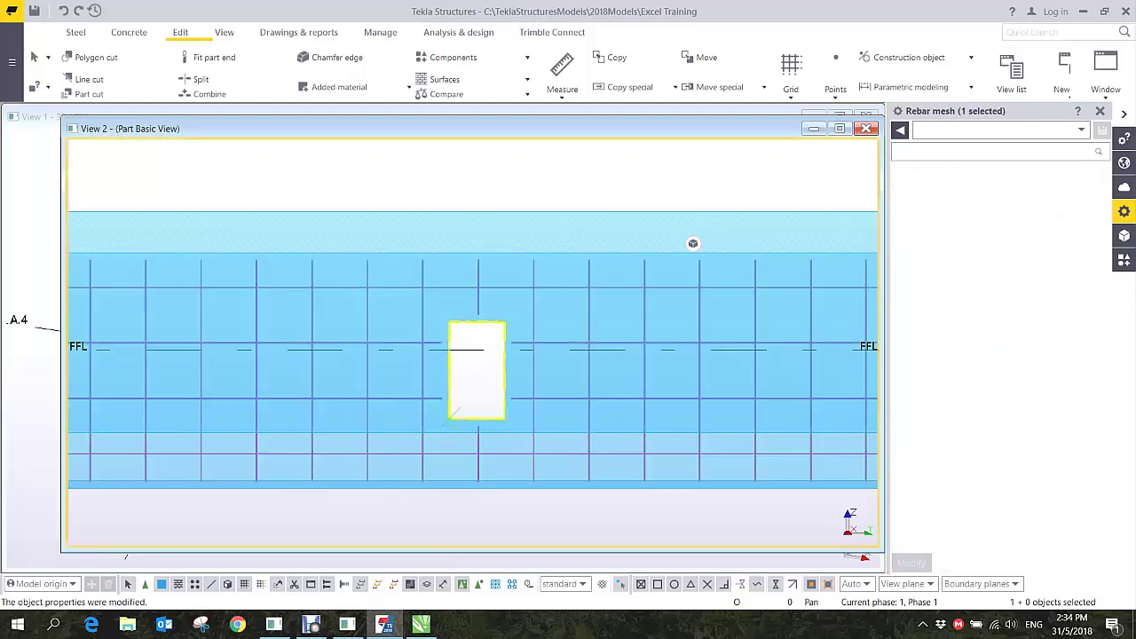
- Examine from several angles how the bent mesh is trimmed around the new opening in the beam
scroll(506, 347, up, 2)
ctrl+middle_drag(488, 355, 460, 325)
scroll(573, 364, down, 4)
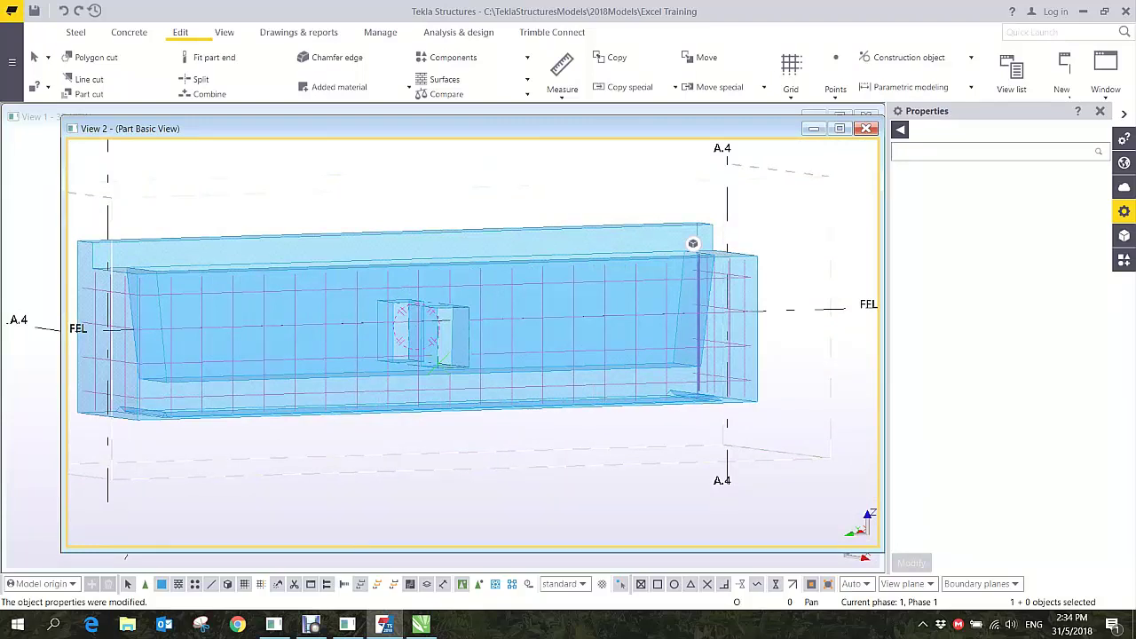
scroll(693, 243, down, 1)
scroll(693, 243, up, 1)
scroll(693, 243, down, 3)
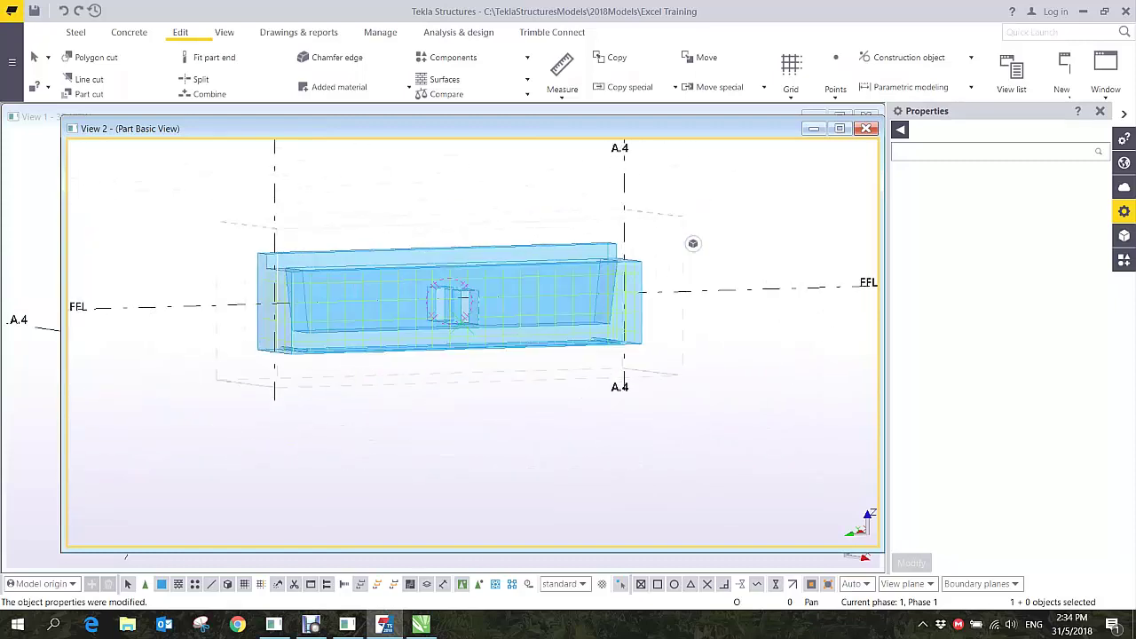
scroll(693, 243, up, 2)
mouse_move(547, 320)
ctrl+middle_down()
mouse_move(539, 342)
mouse_move(479, 377)
mouse_move(533, 359)
mouse_move(558, 486)
ctrl+middle_up()
- Close the beam's part view and bring the wall panel with the window opening up close in the 3D view
click(866, 129)
scroll(558, 486, down, 2)
scroll(546, 479, down, 3)
middle_drag(683, 473, 547, 393)
scroll(546, 393, down, 4)
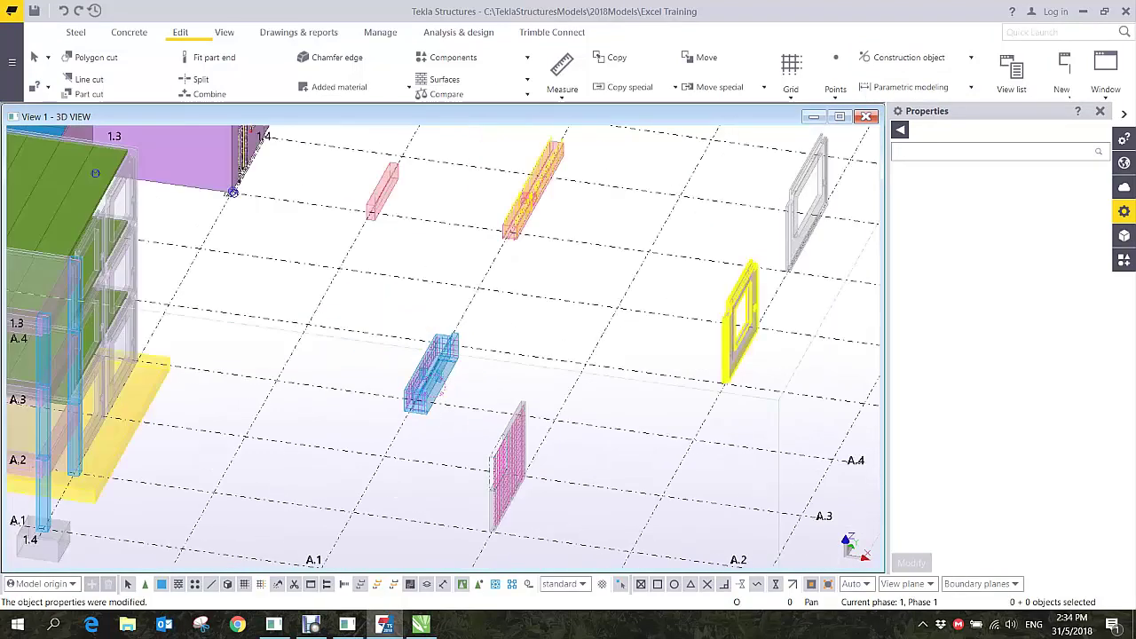
ctrl+middle_drag(752, 344, 630, 329)
scroll(728, 311, up, 6)
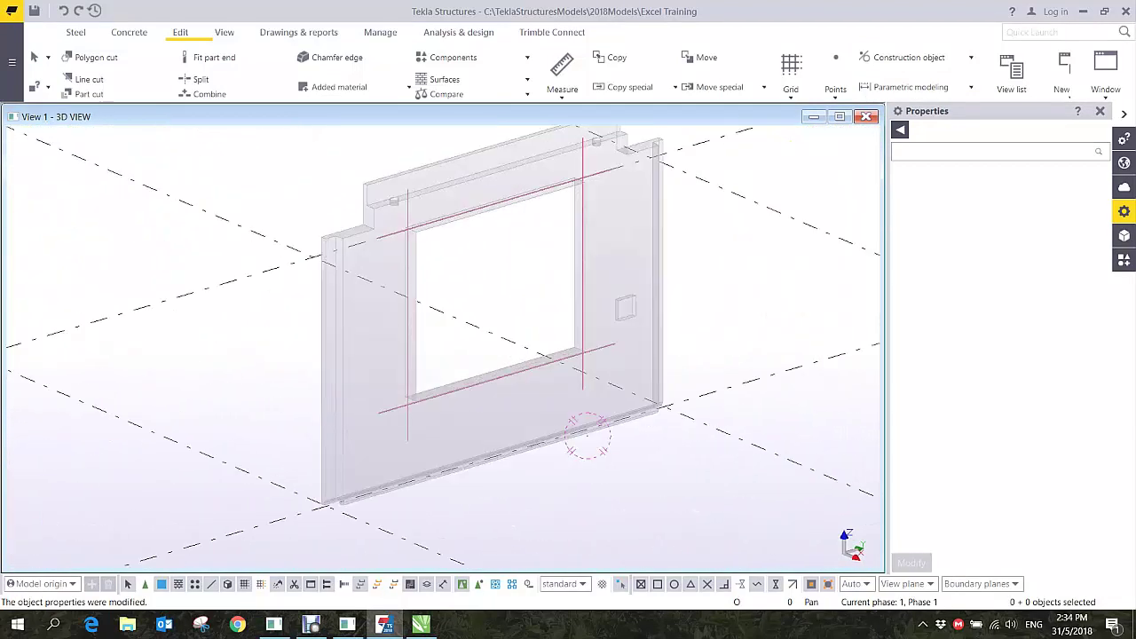
click(641, 277)
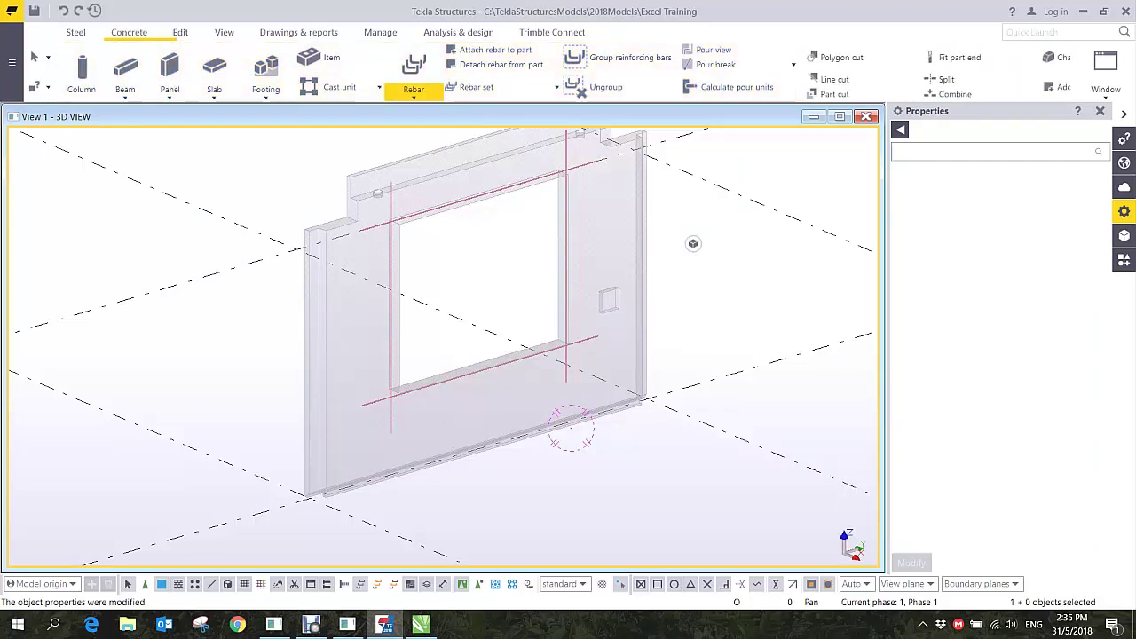
- Start a new rebar mesh with the mesh type set to Polygon
click(414, 92)
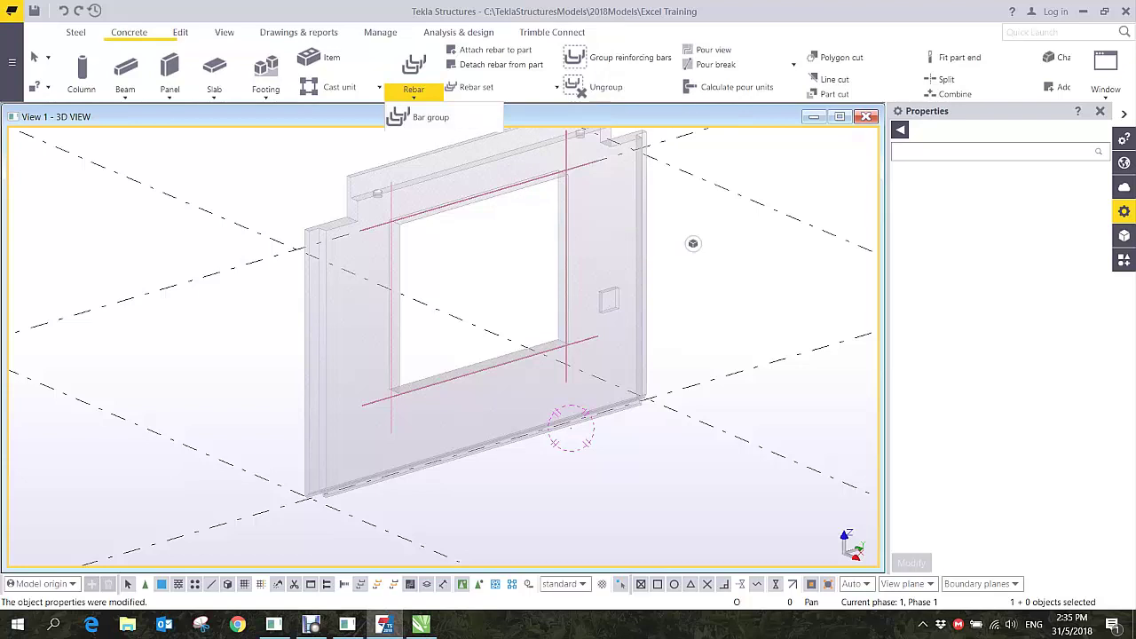
click(414, 92)
click(413, 93)
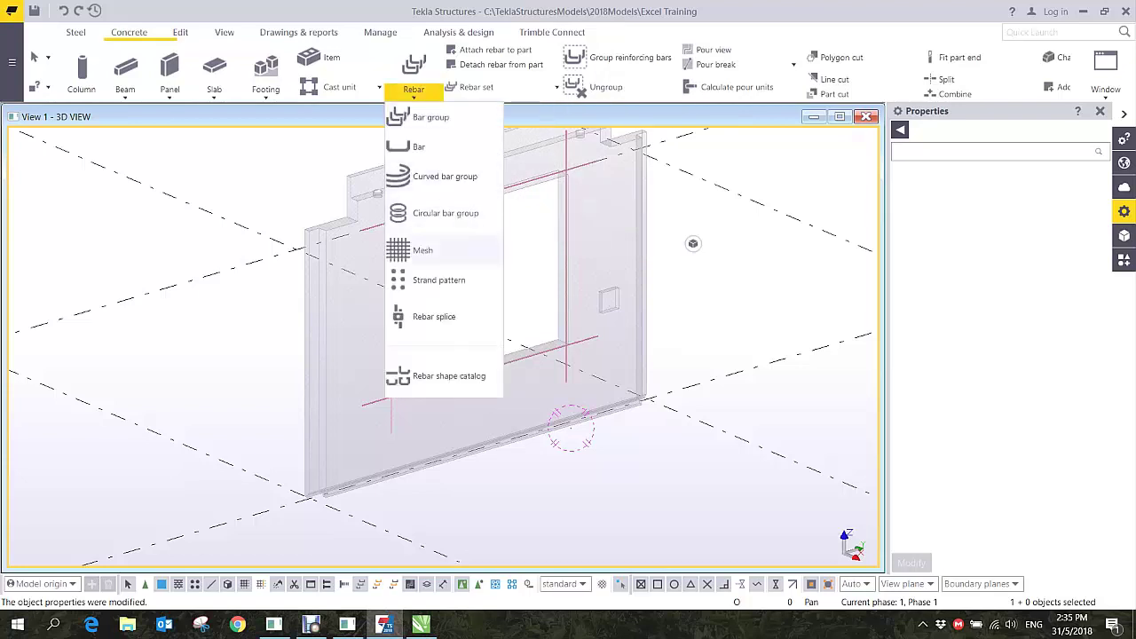
click(422, 250)
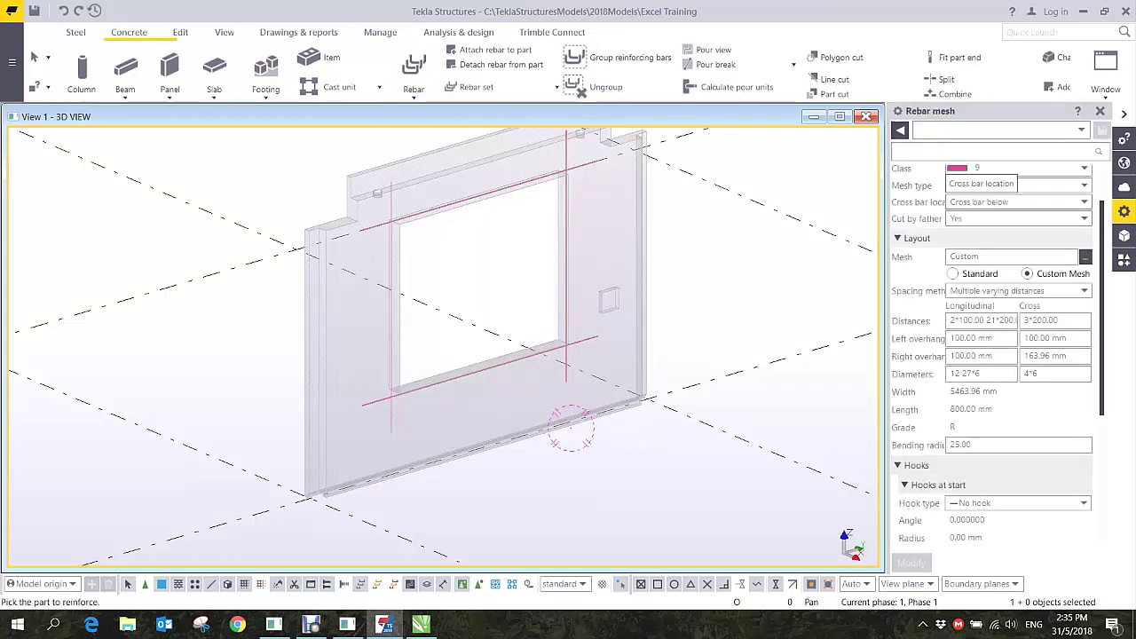
click(1019, 186)
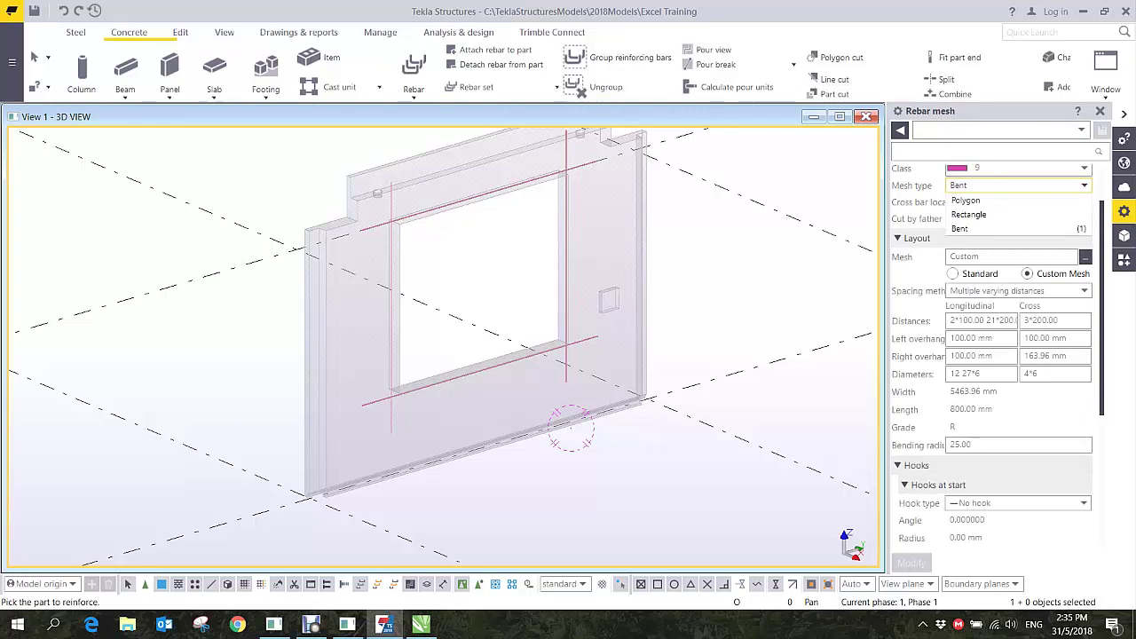
click(969, 215)
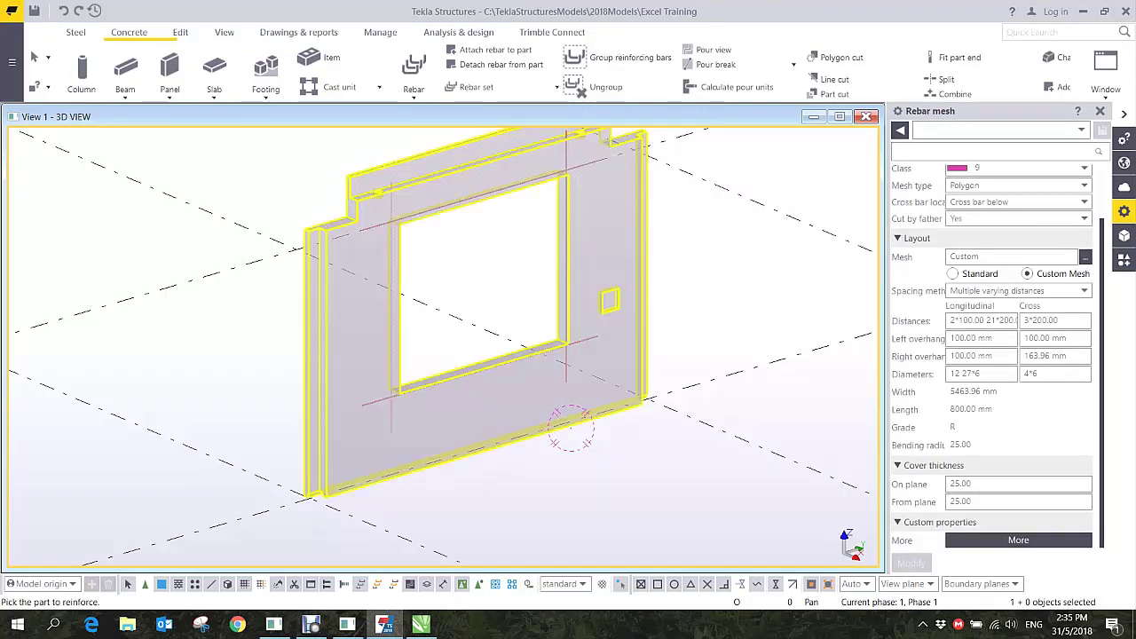
- Choose the window wall panel as the part to reinforce and place the first two mesh corners at the ends of its bottom edge
click(571, 429)
scroll(285, 476, up, 10)
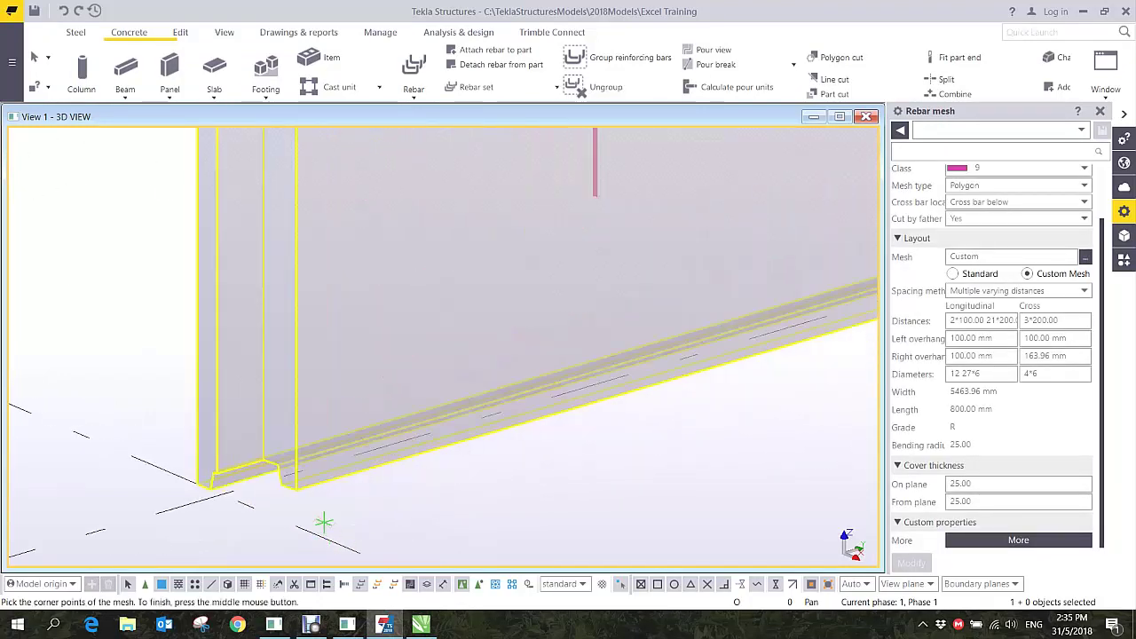
click(285, 476)
scroll(390, 476, down, 5)
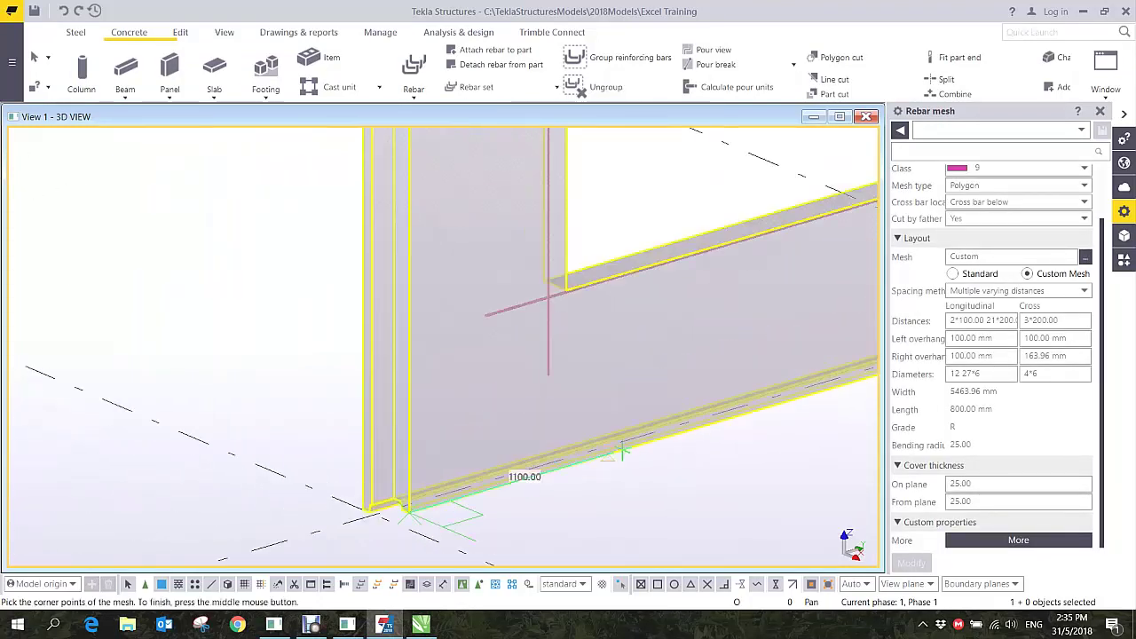
scroll(391, 476, down, 3)
scroll(760, 370, up, 3)
scroll(646, 413, up, 3)
scroll(565, 470, up, 1)
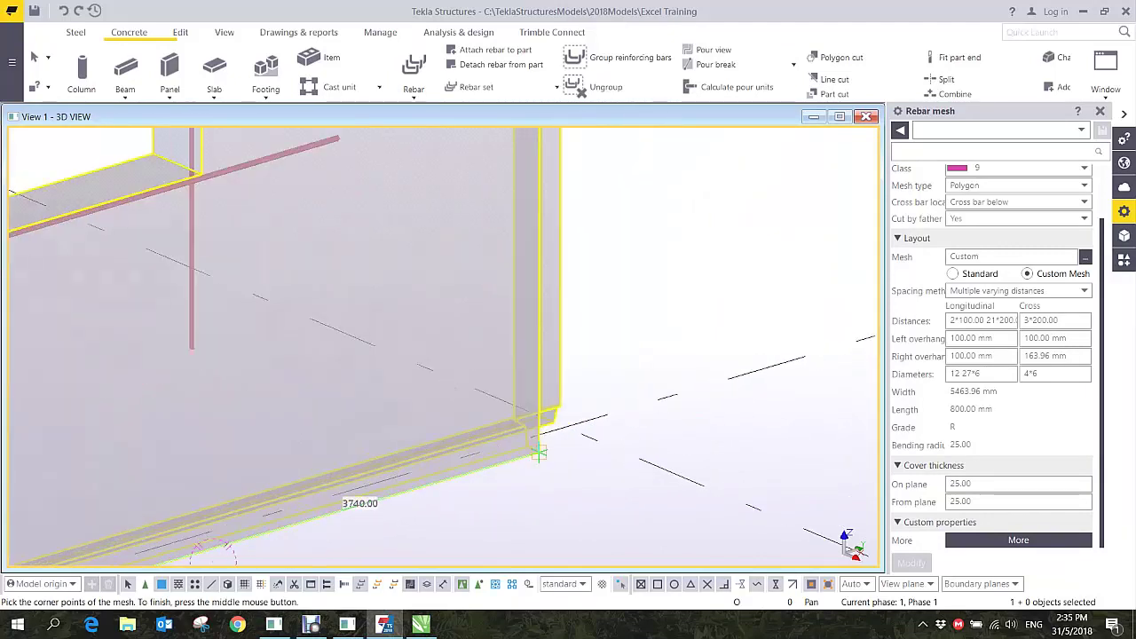
click(538, 452)
- Outline the rest of the polygon mesh up the panel's side and along its stepped top edge, then close the outline
scroll(537, 453, down, 4)
scroll(544, 286, up, 4)
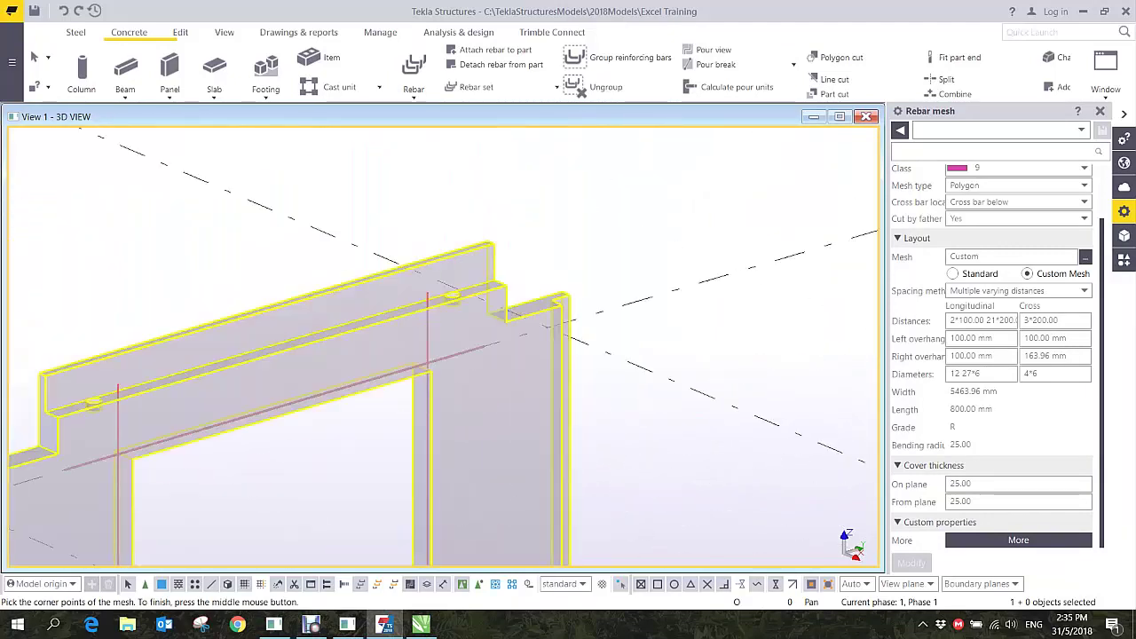
scroll(543, 286, up, 2)
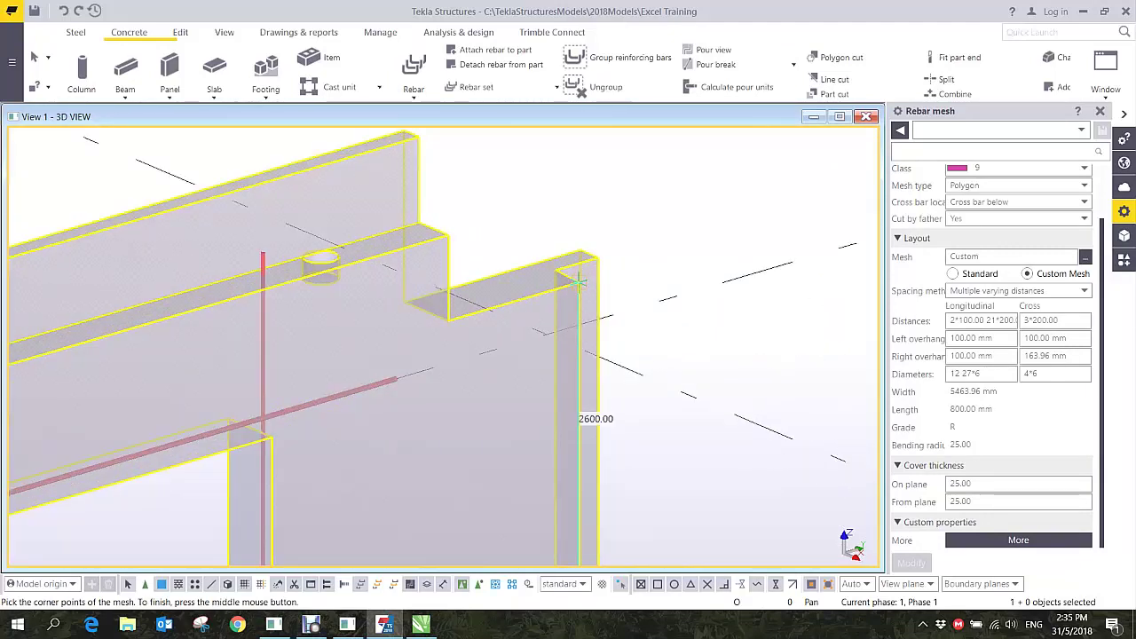
click(543, 286)
click(449, 320)
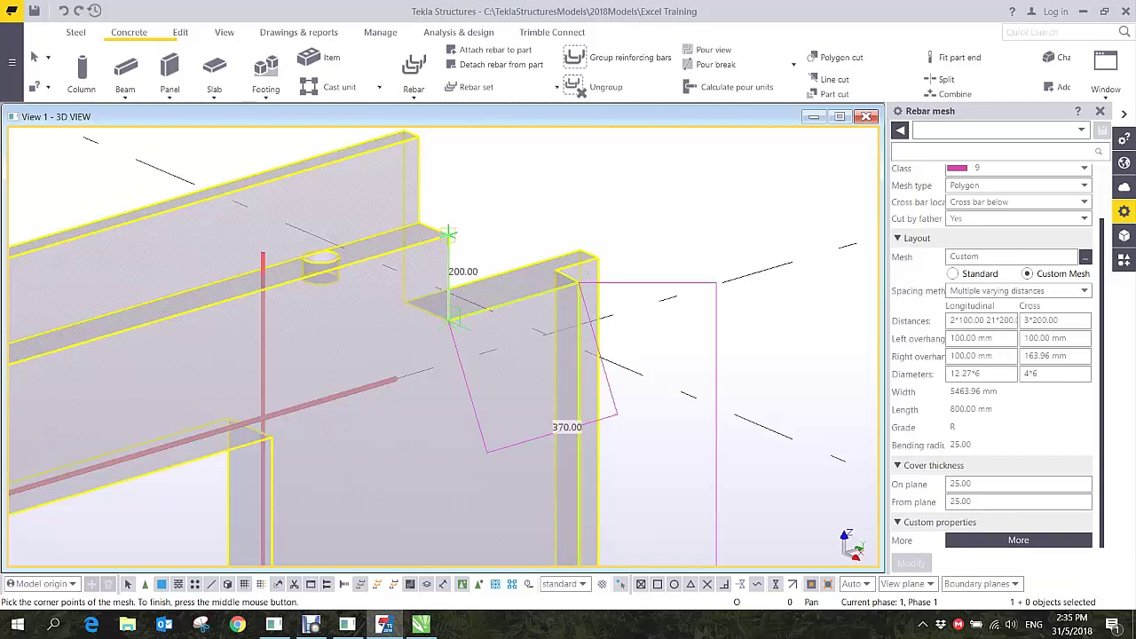
click(449, 235)
middle_drag(143, 415, 613, 251)
middle_drag(70, 382, 676, 193)
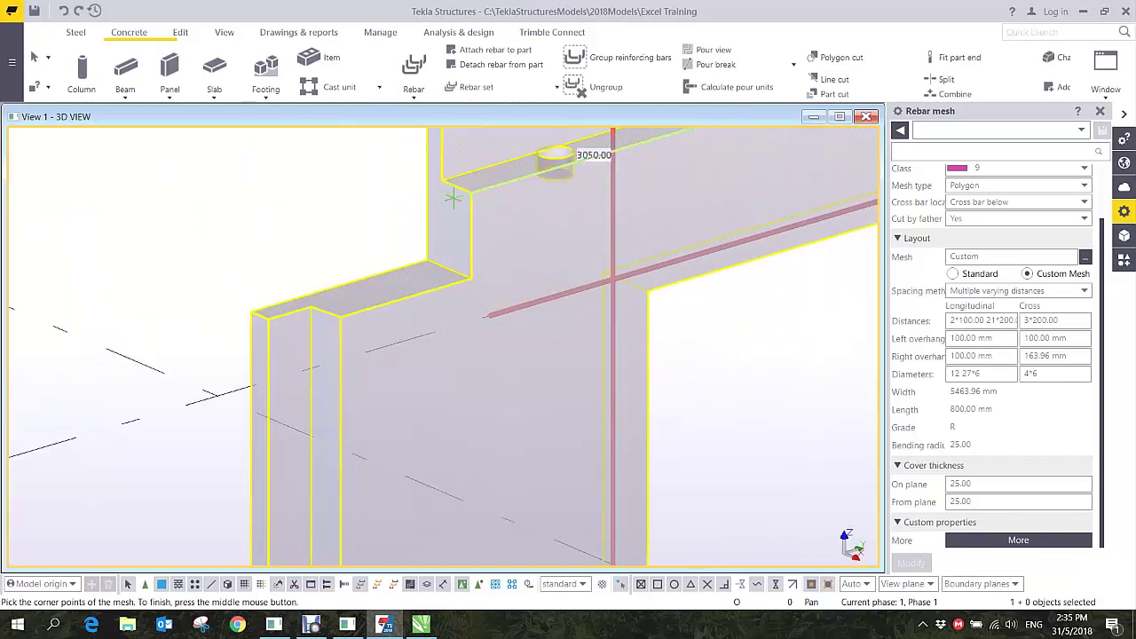
click(471, 193)
click(471, 278)
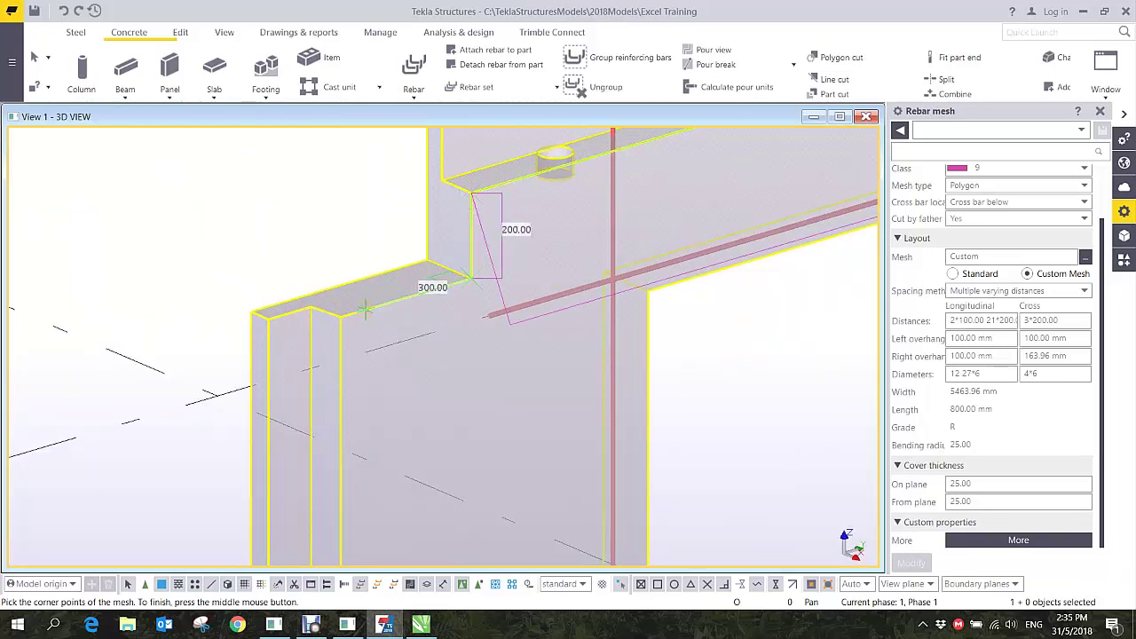
middle_click(468, 323)
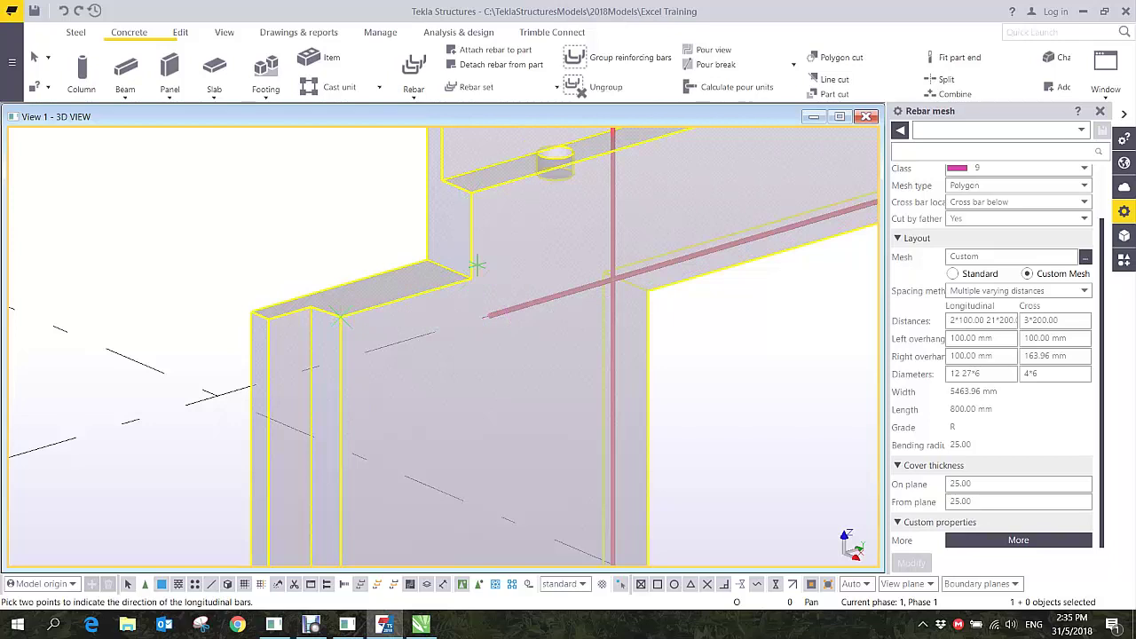
- Define the longitudinal bar direction along the panel's upper edge to create the polygon mesh, and end the command
click(471, 191)
middle_drag(584, 178, 435, 295)
click(621, 223)
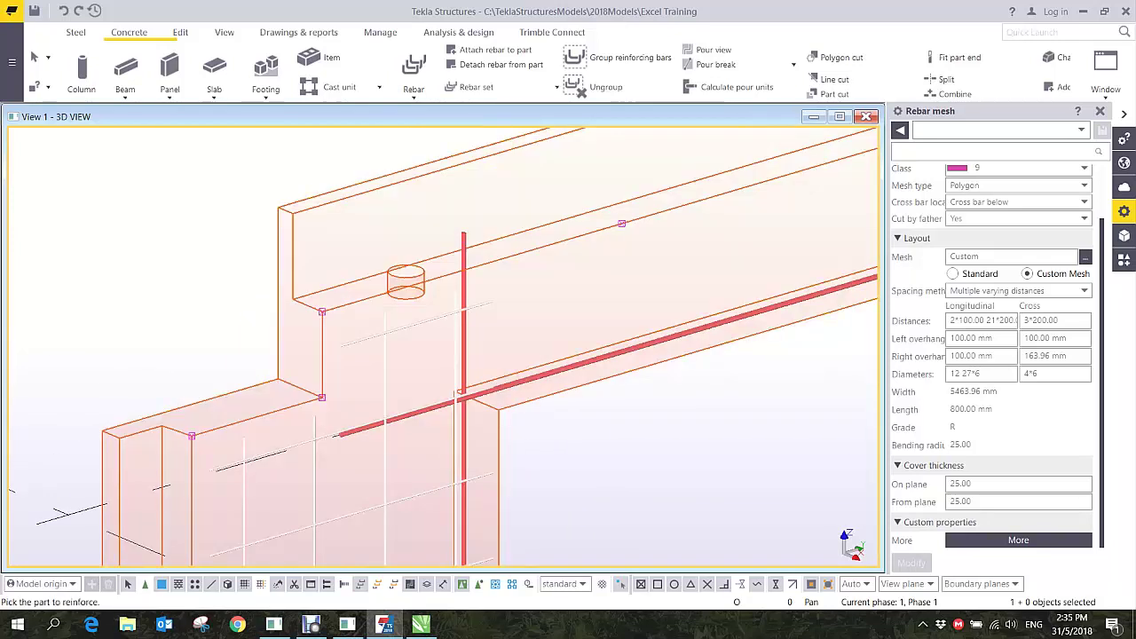
scroll(593, 243, down, 2)
right_click(438, 211)
click(355, 220)
- Change the polygon mesh's spacing method to Same distance for all so that its bars fill the whole panel
middle_drag(419, 399, 394, 311)
scroll(395, 311, down, 2)
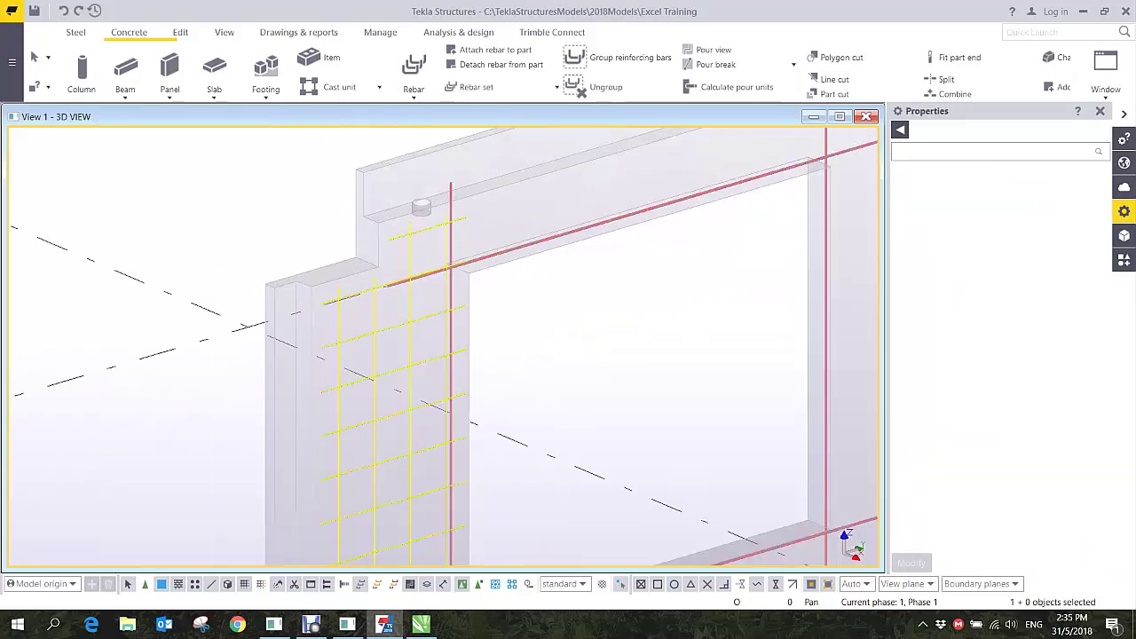
middle_drag(445, 400, 407, 263)
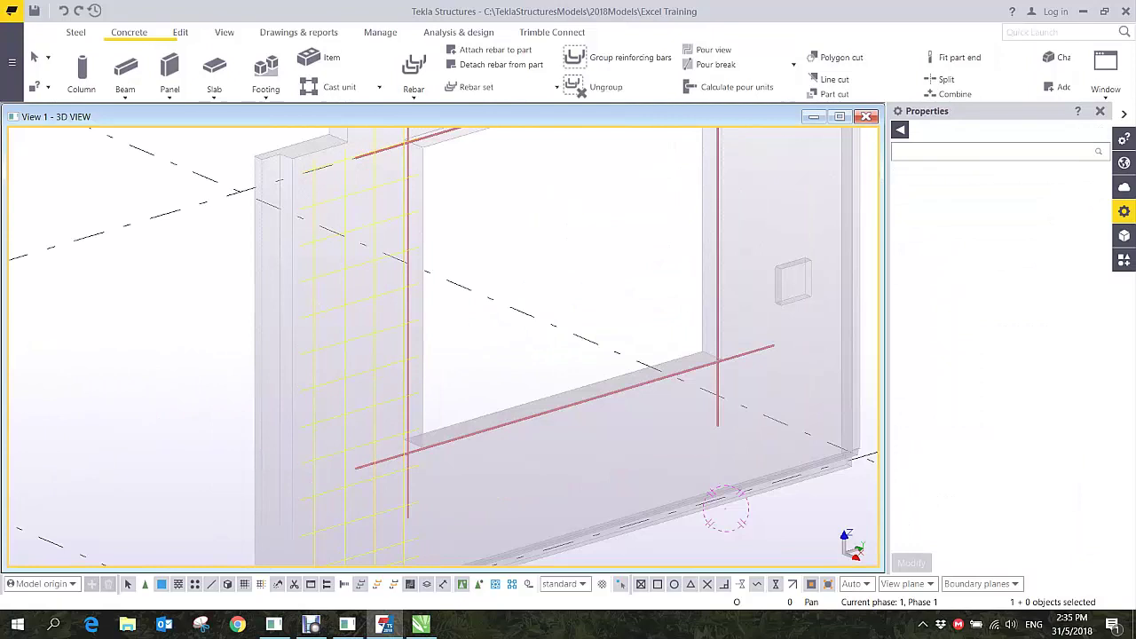
click(376, 284)
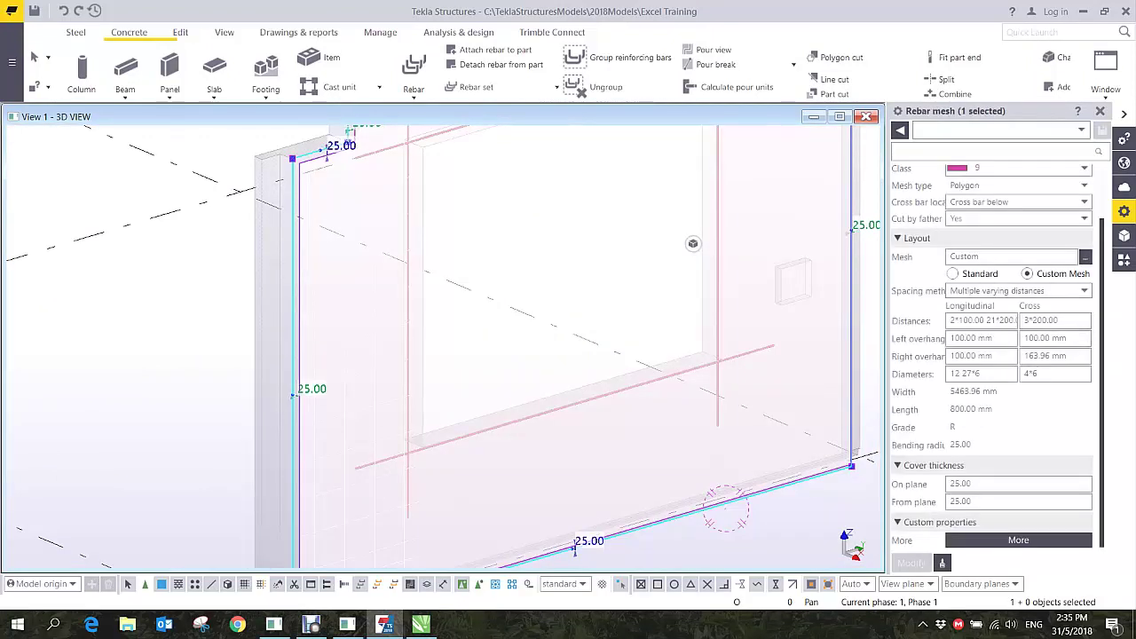
click(977, 290)
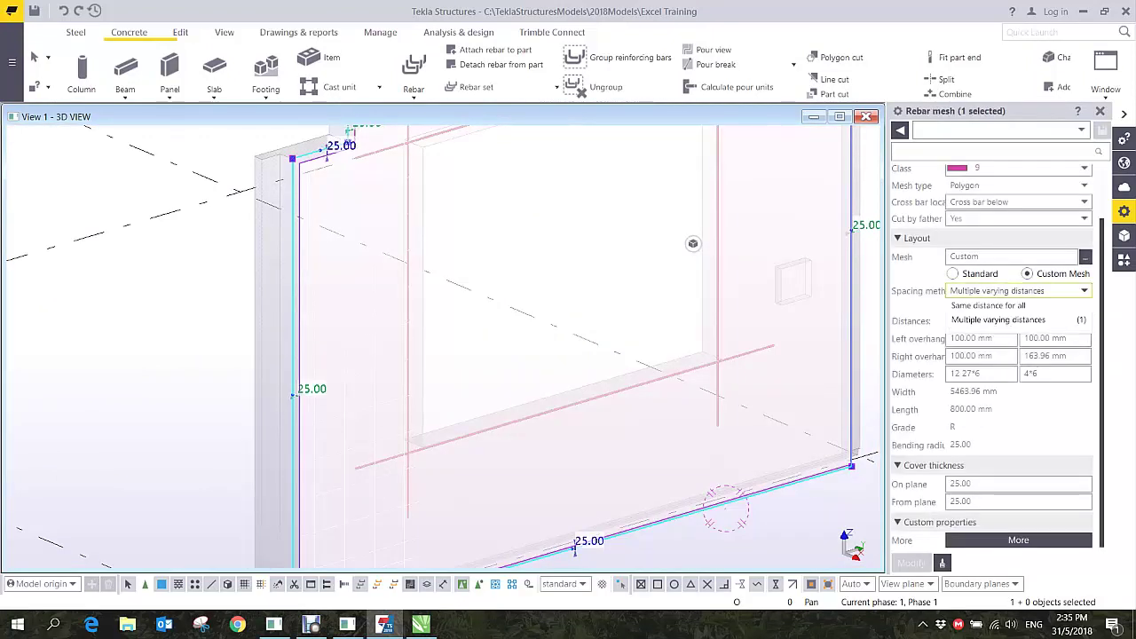
click(963, 306)
click(912, 563)
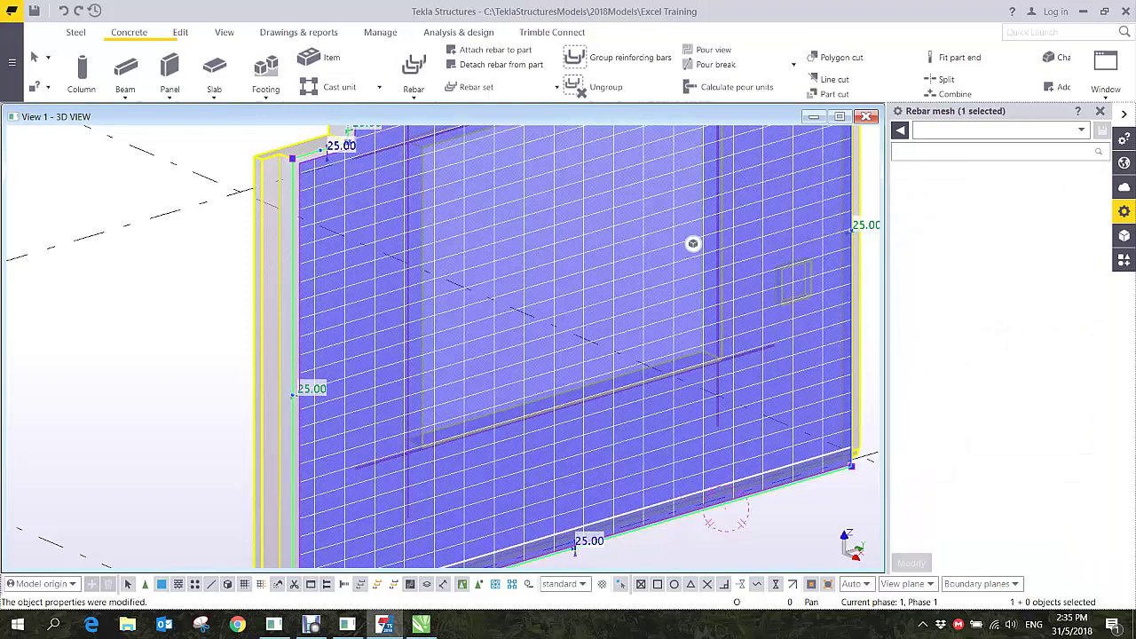
middle_drag(643, 358, 490, 382)
scroll(489, 382, down, 4)
click(701, 382)
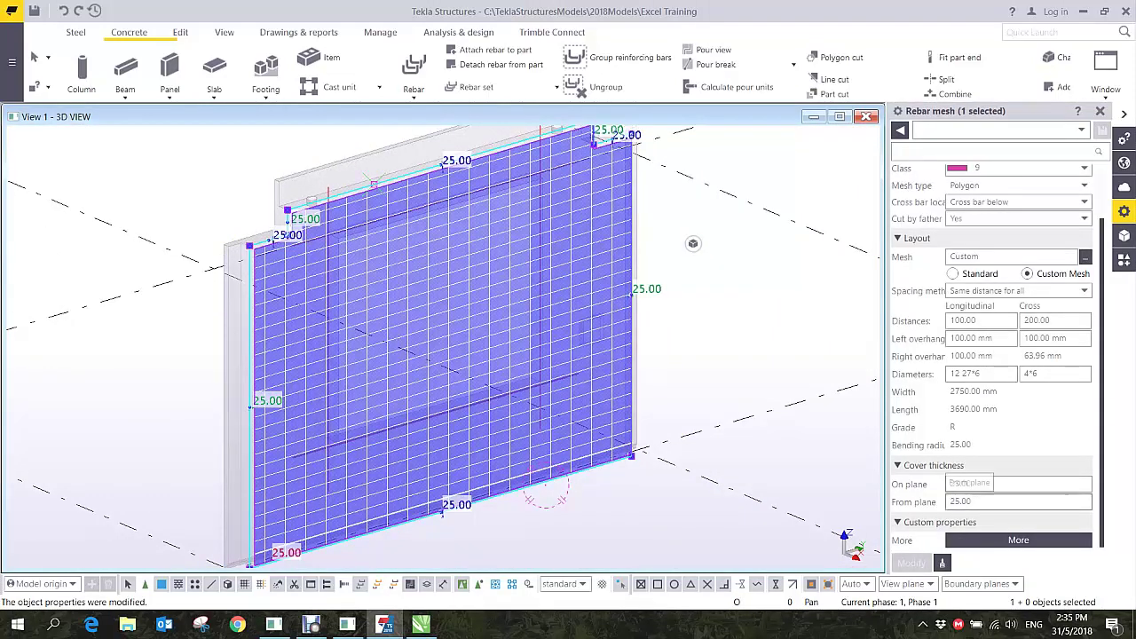
- Set the polygon mesh's from-plane cover thickness to -25.00, apply the change and clear the selection
click(951, 501)
text(-)
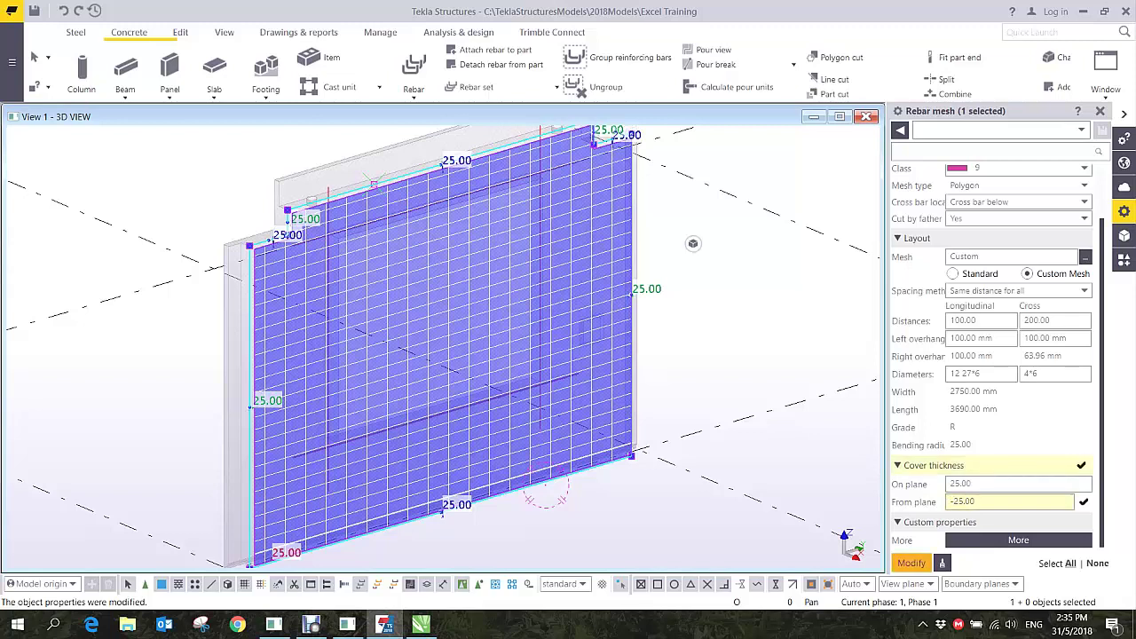
key(Return)
click(546, 484)
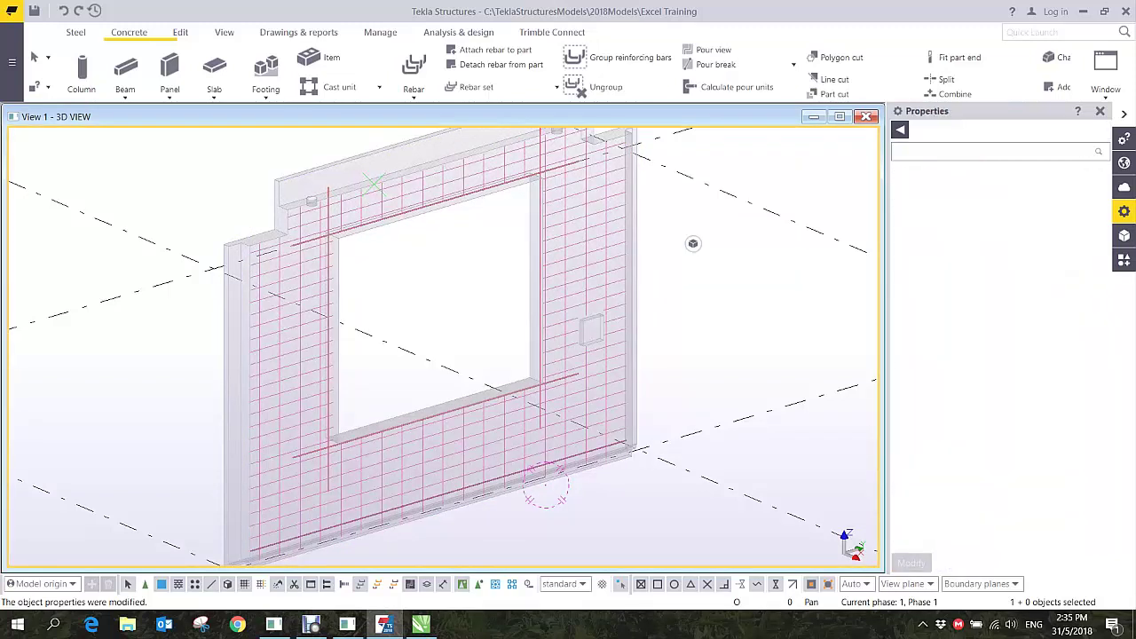
- Examine the meshed window wall panel, the surrounding building model and the other reinforced beams and panels on the grid
scroll(698, 330, up, 5)
scroll(745, 460, down, 3)
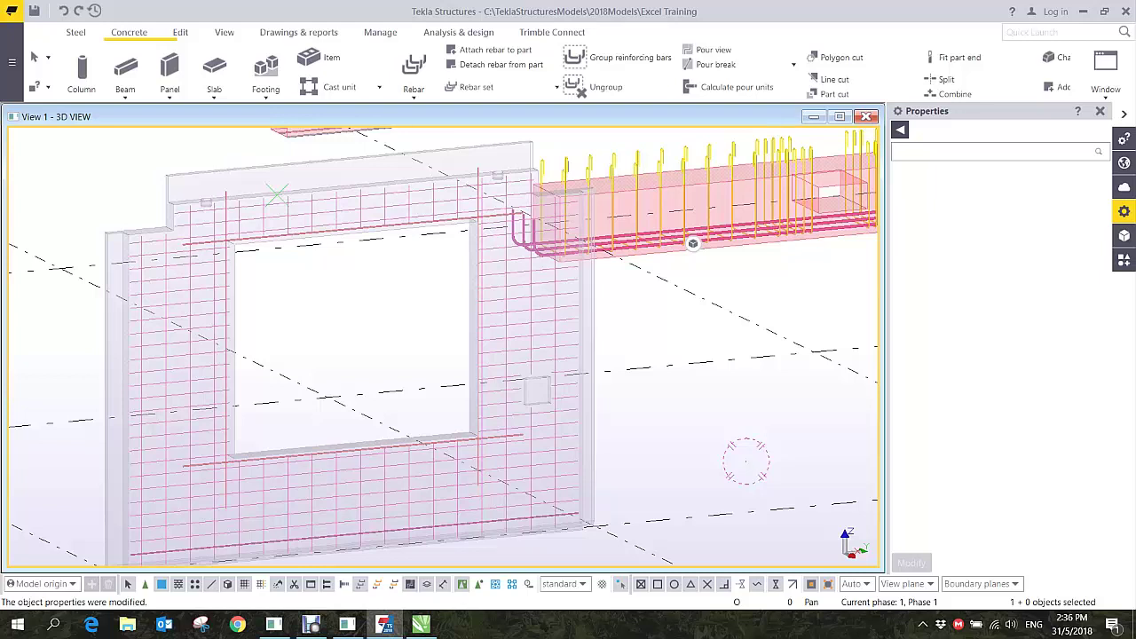
scroll(692, 243, down, 10)
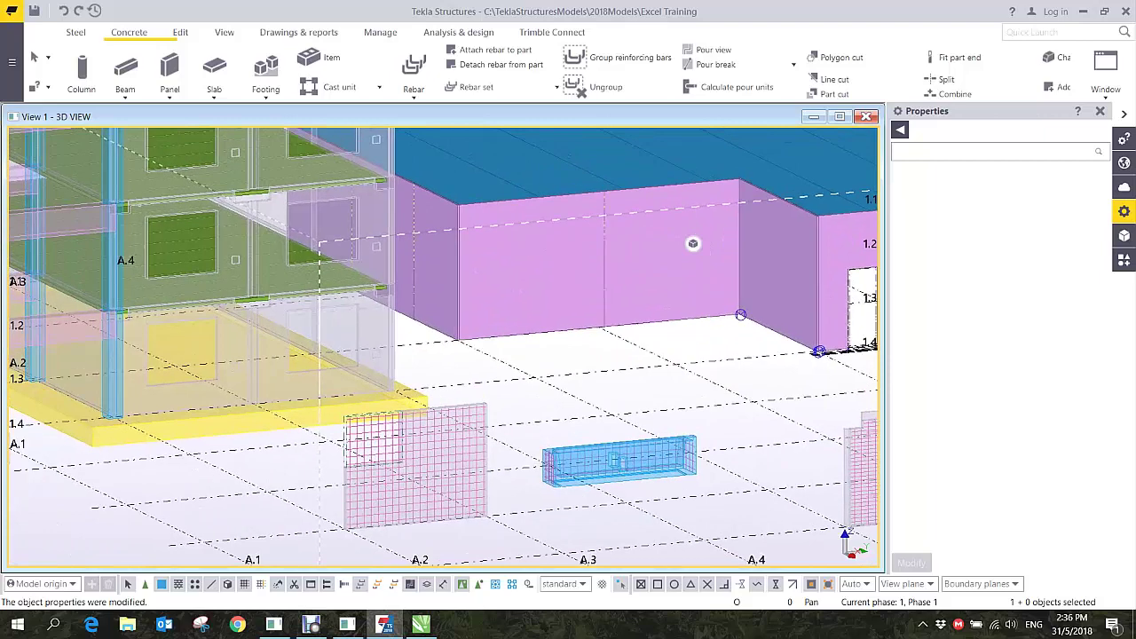
scroll(692, 243, down, 10)
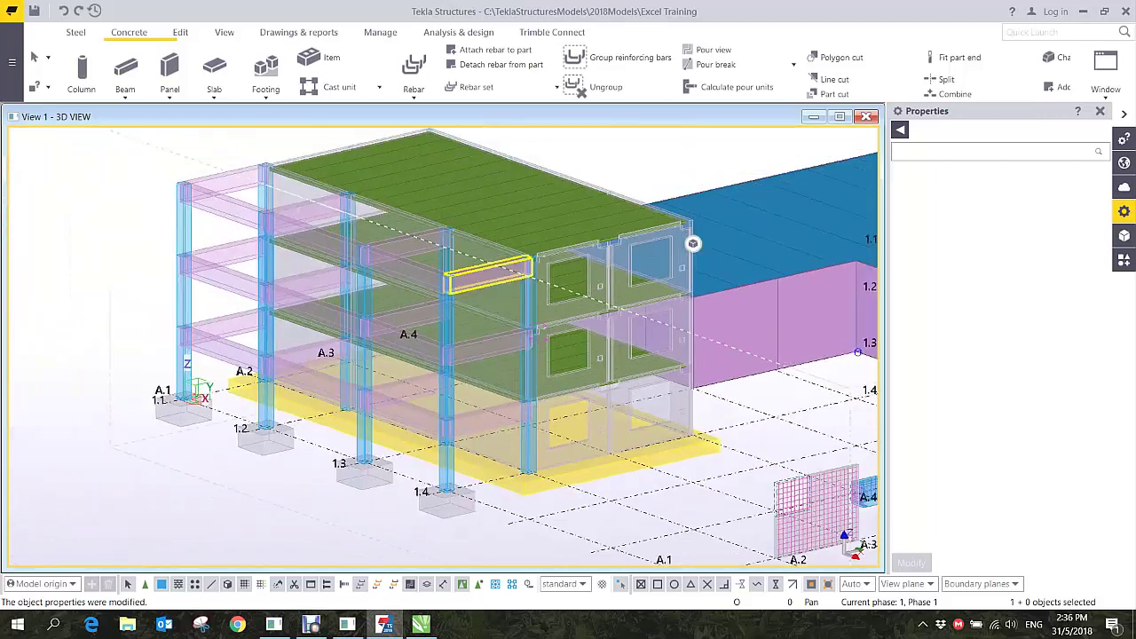
ctrl+middle_drag(408, 262, 435, 310)
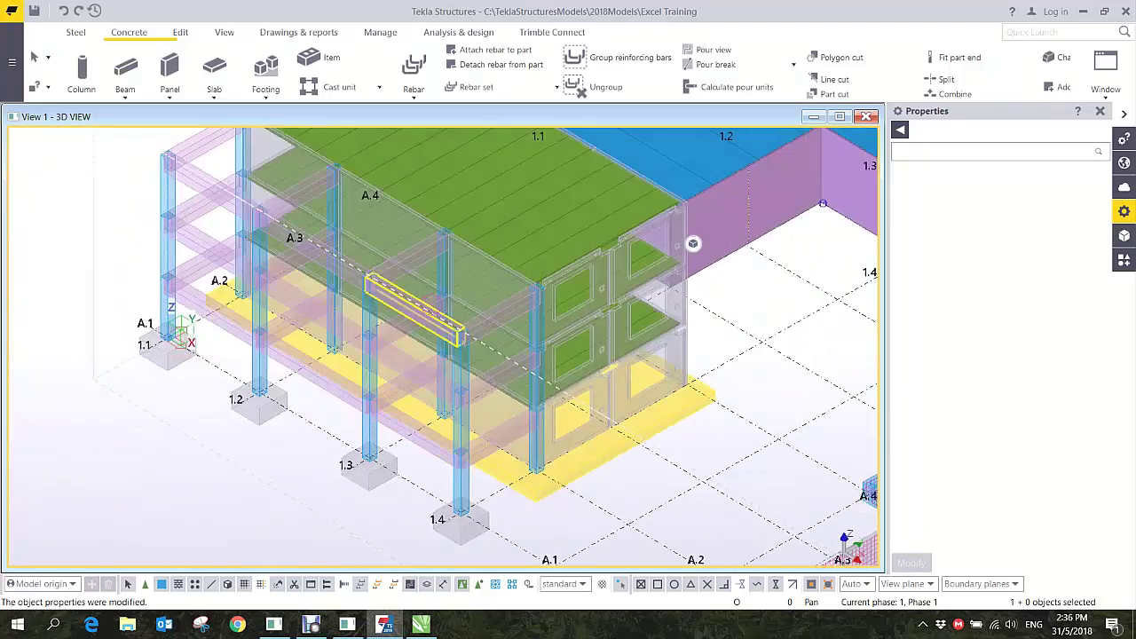
ctrl+middle_drag(462, 353, 479, 325)
scroll(475, 325, down, 5)
scroll(537, 335, up, 3)
middle_drag(737, 368, 493, 422)
scroll(532, 396, up, 4)
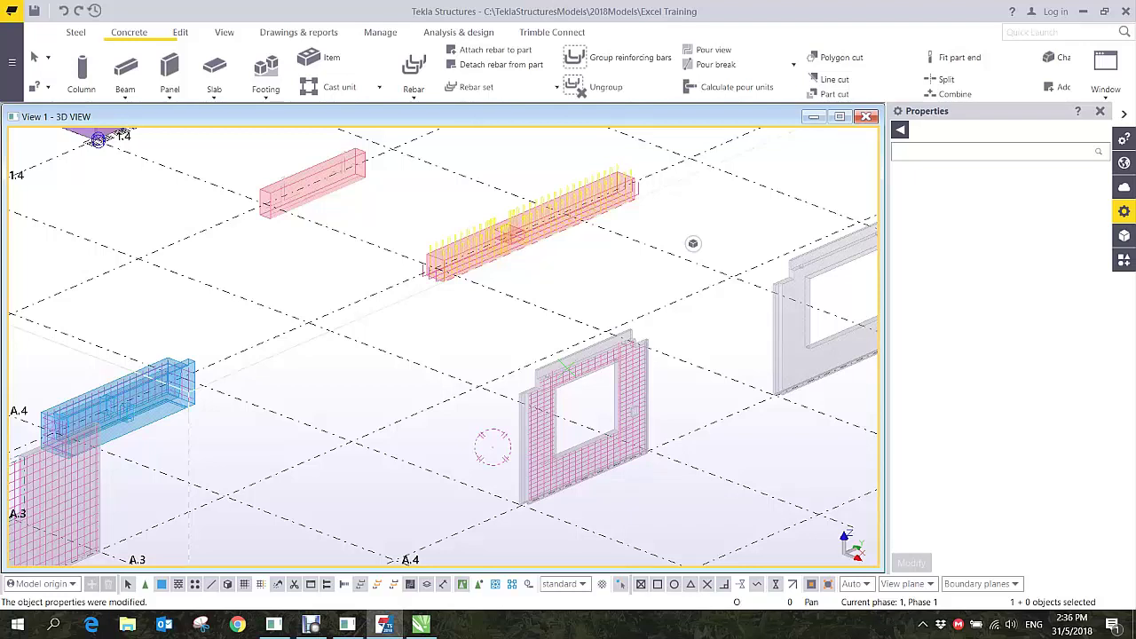
scroll(533, 361, down, 5)
middle_drag(534, 361, 589, 411)
right_click(631, 220)
click(649, 224)
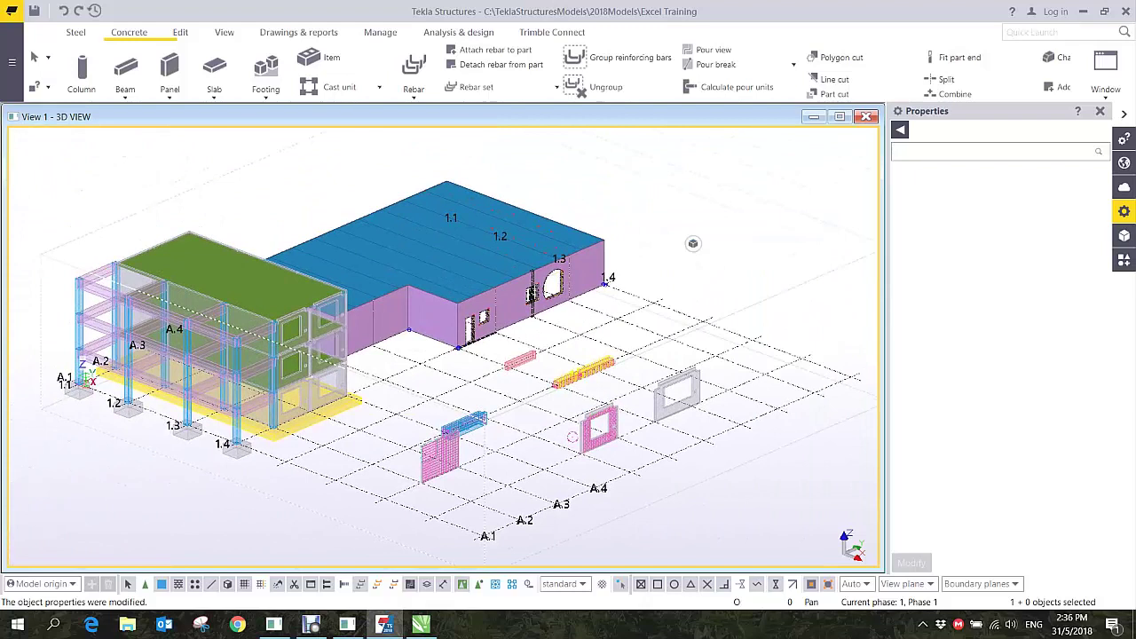
scroll(694, 243, up, 5)
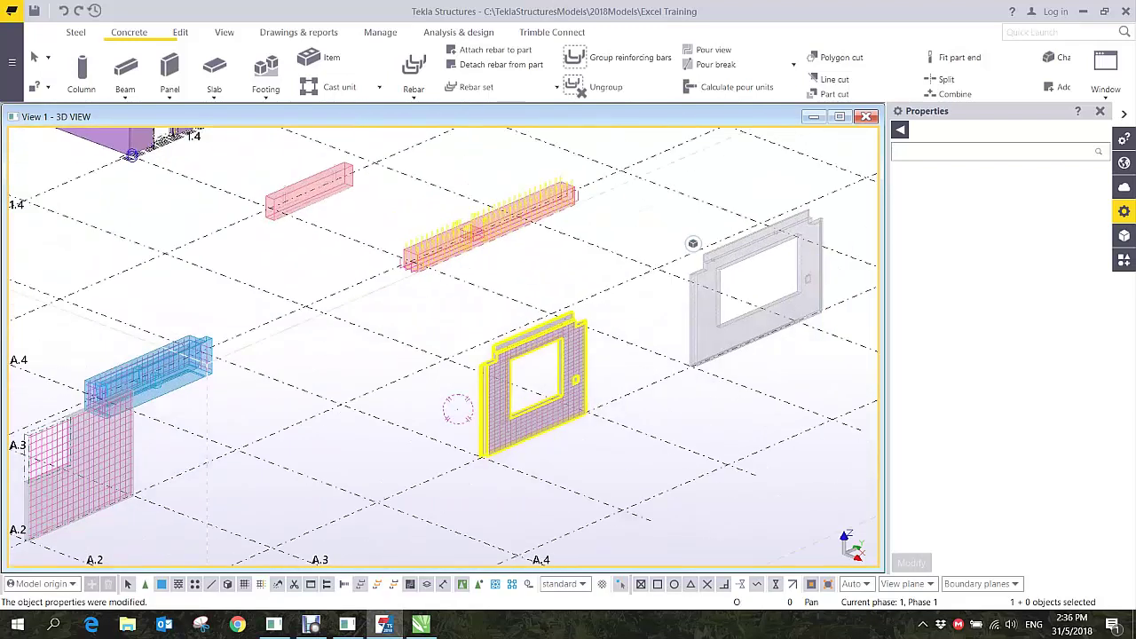
middle_drag(593, 391, 593, 386)
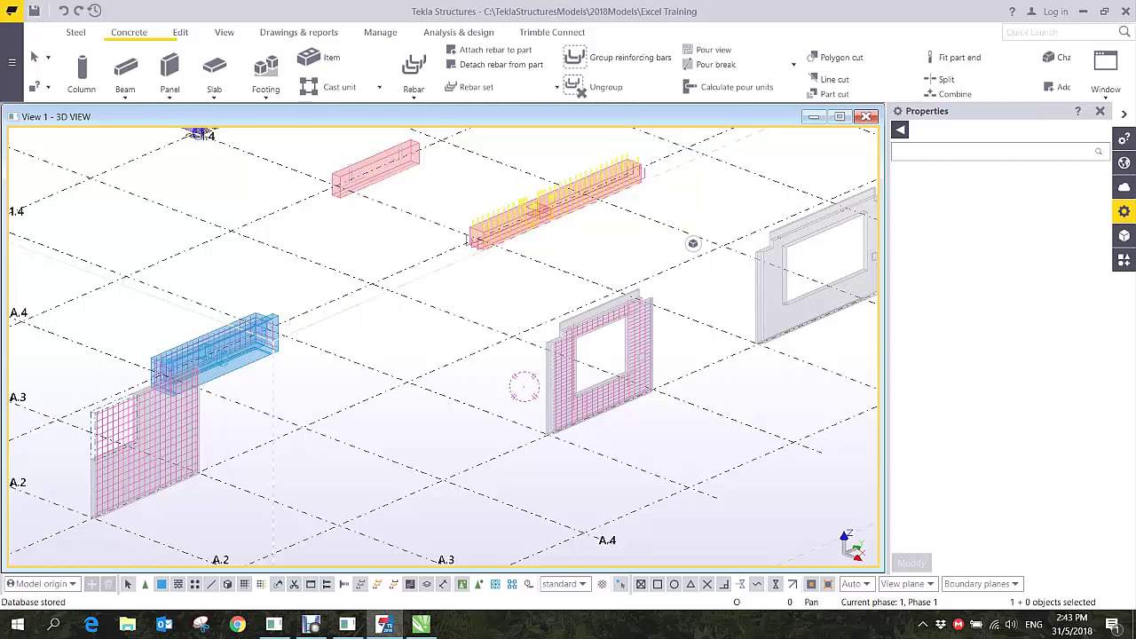
- Inspect the columns and beams of the multi-storey concrete frame building
middle_drag(244, 316, 644, 377)
scroll(692, 244, down, 5)
scroll(693, 244, up, 10)
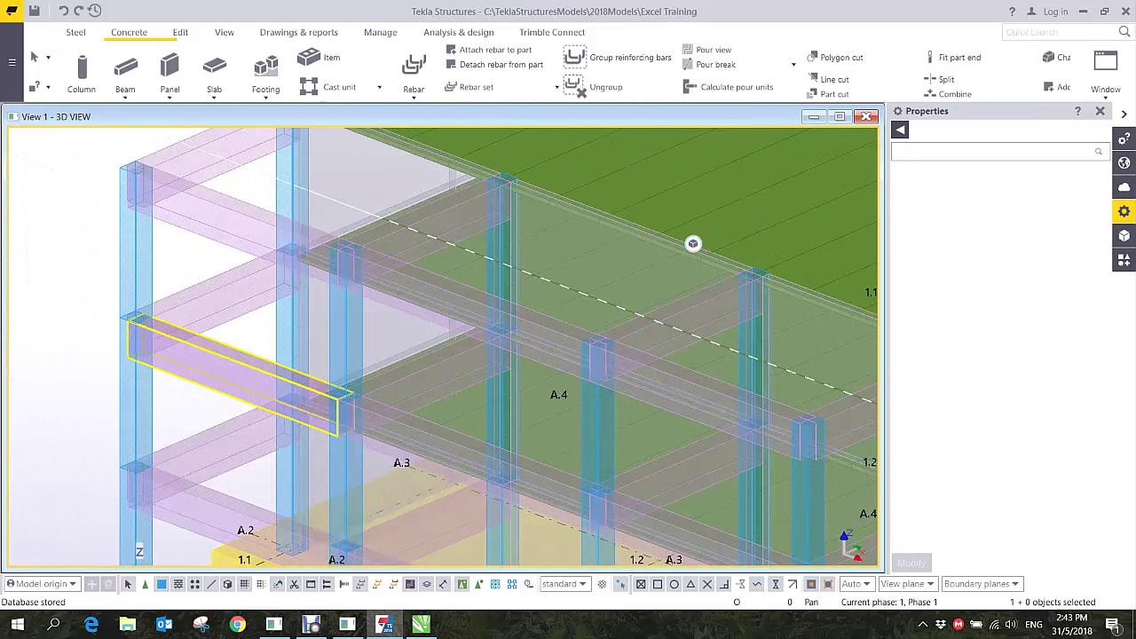
scroll(693, 243, down, 5)
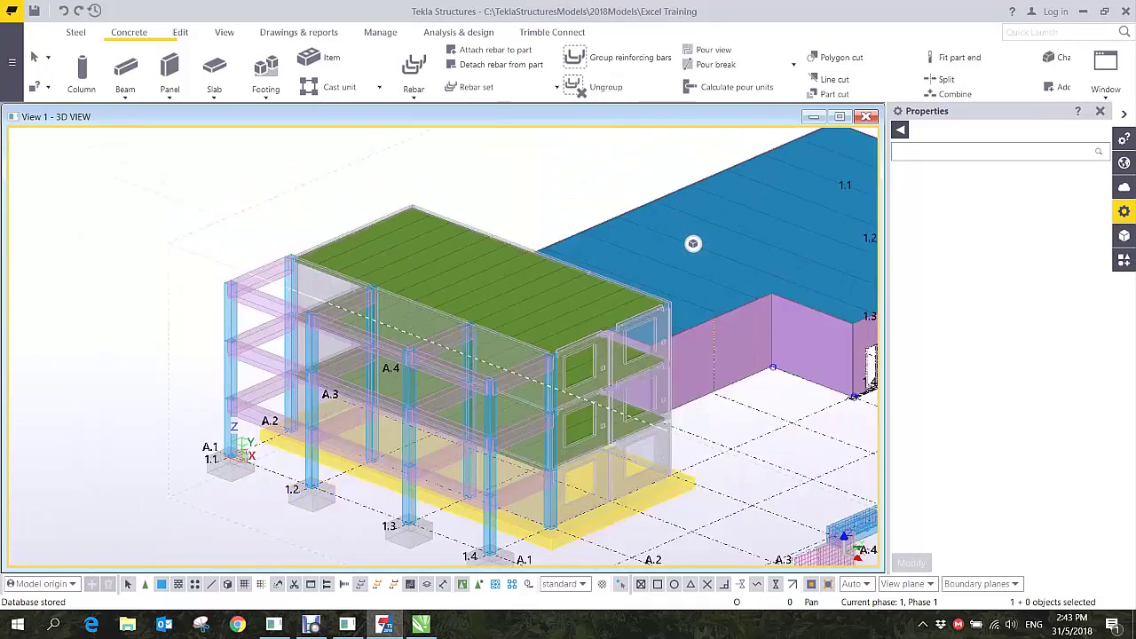
- Open a separate part view of the first-floor beam between grid lines 1.1 and 1.2 on grid A.1
scroll(693, 243, up, 3)
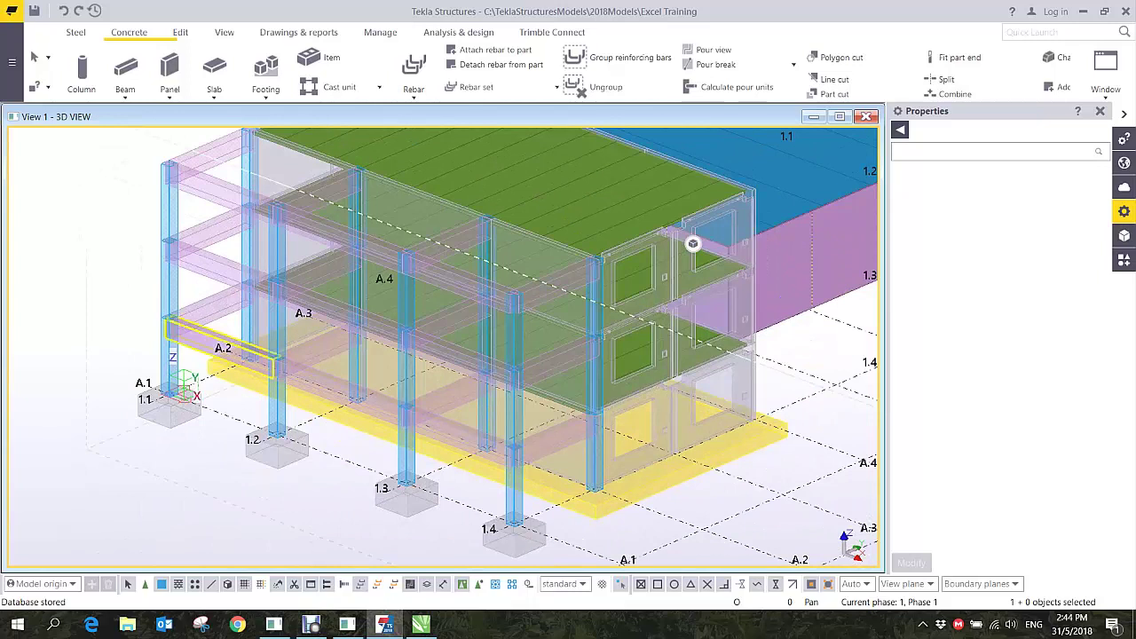
scroll(692, 243, up, 4)
click(257, 342)
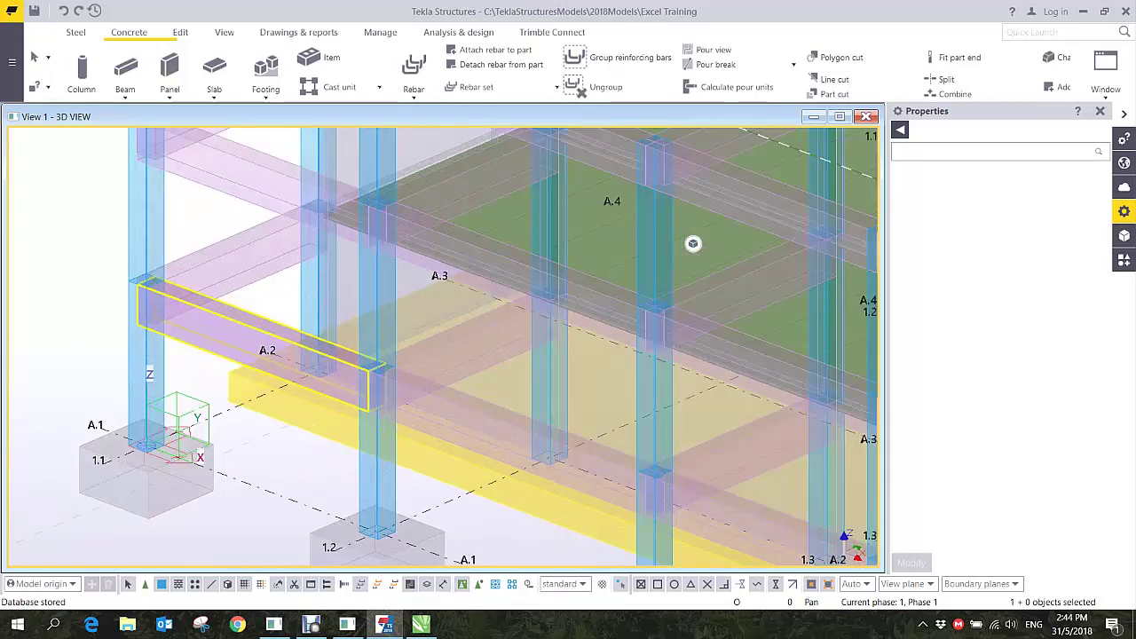
right_click(218, 333)
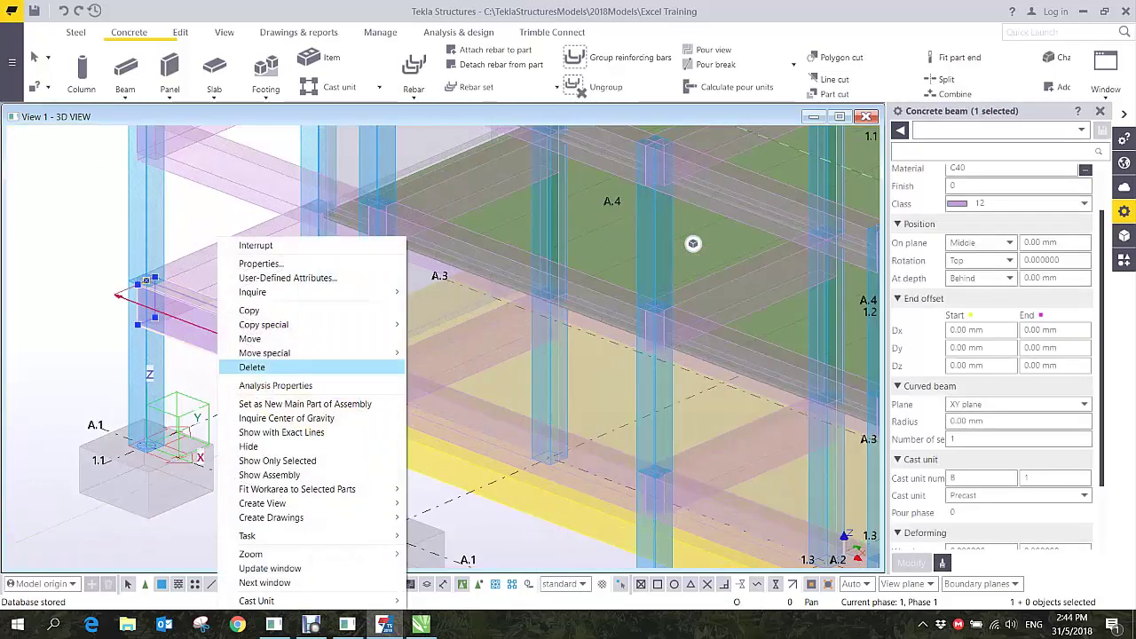
mouse_move(302, 489)
click(465, 517)
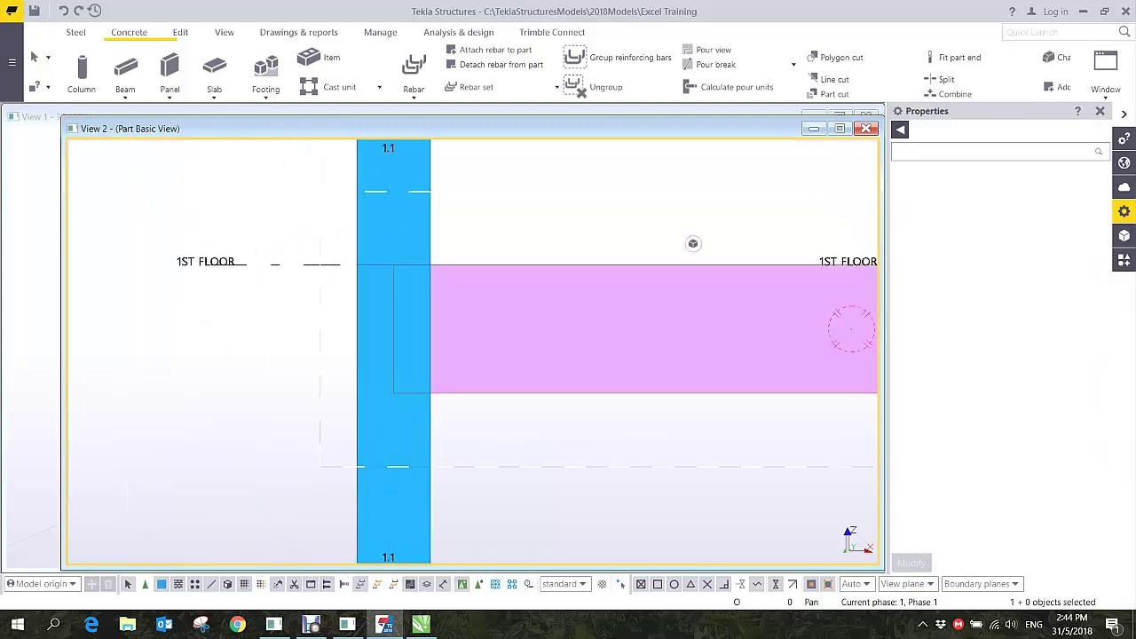
middle_drag(568, 319, 571, 327)
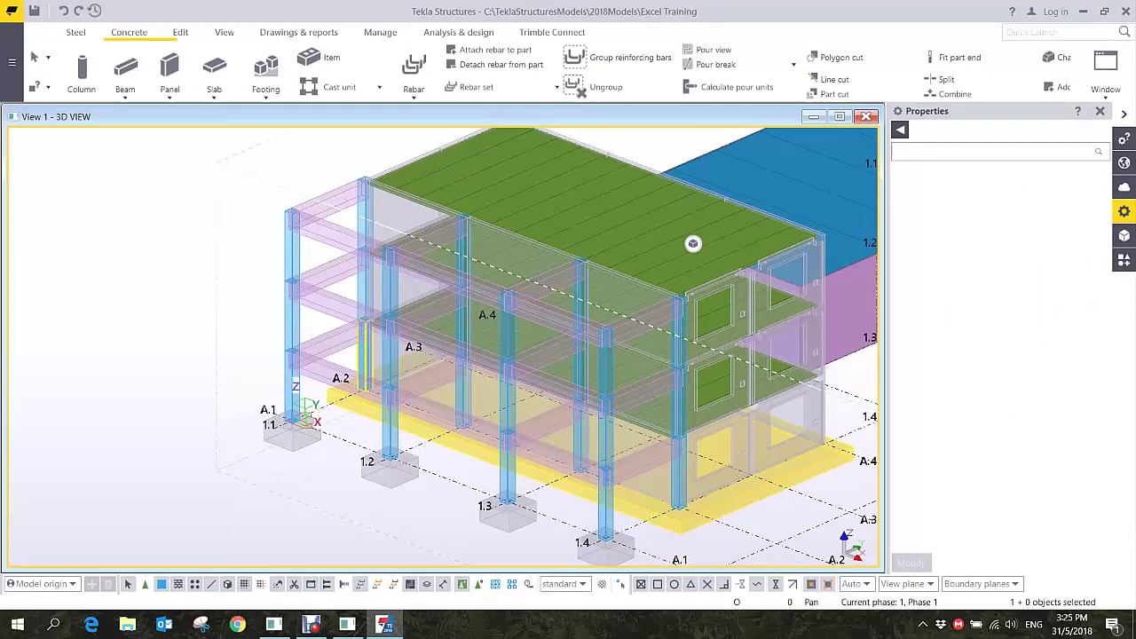
- Create a 3D view of the lowest beam between grid lines 1.1 and 1.2, enlarge it and render its parts as transparent
scroll(359, 352, up, 3)
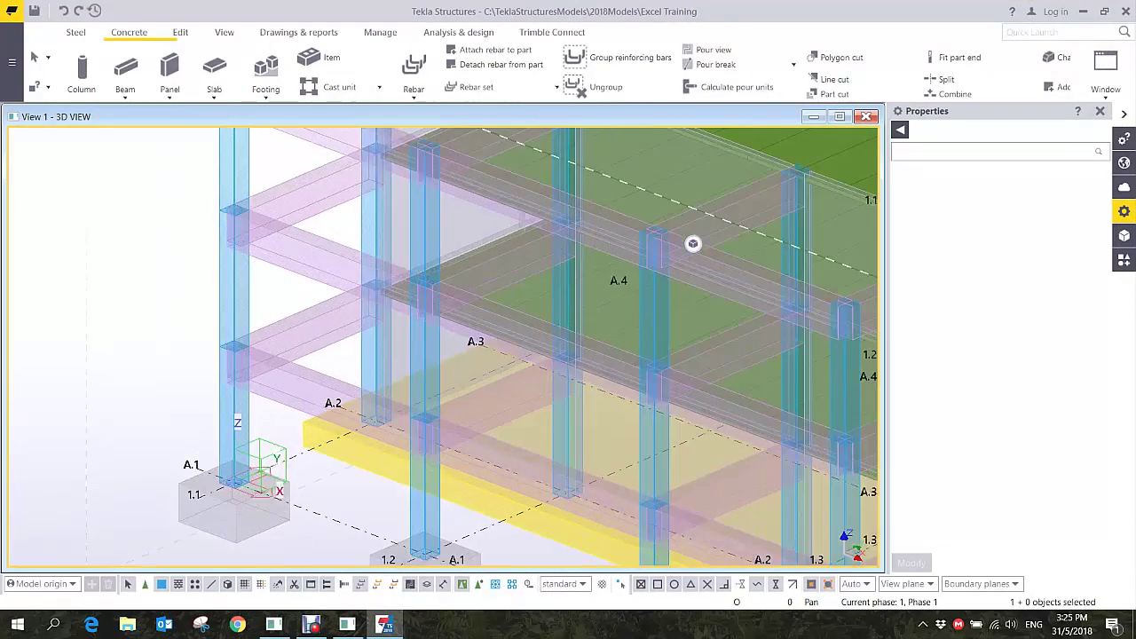
scroll(358, 352, down, 2)
click(321, 344)
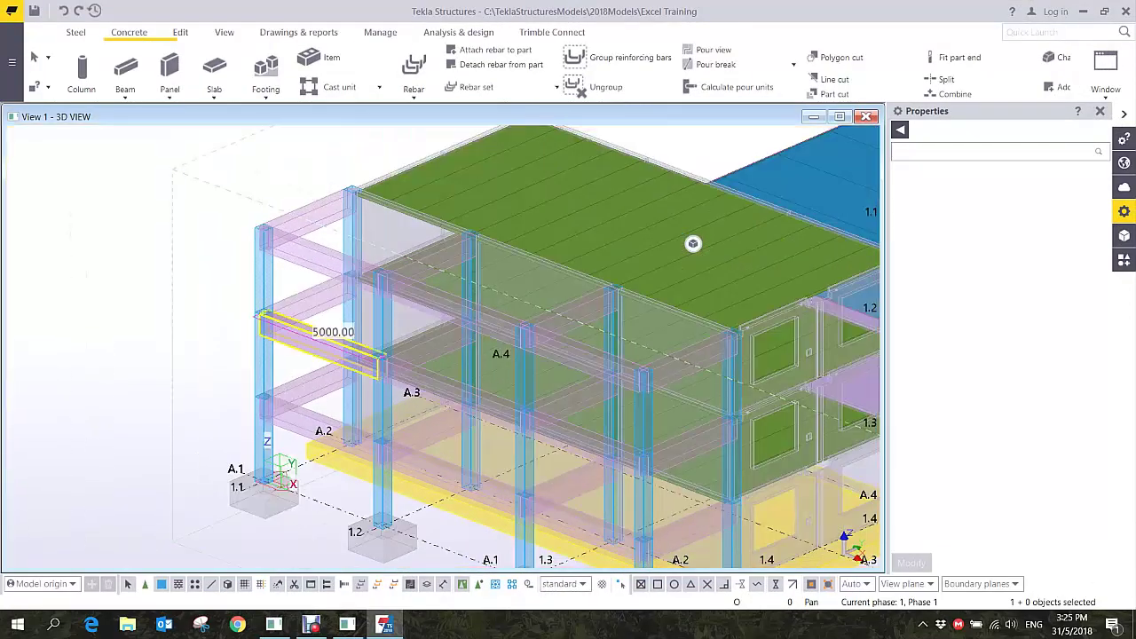
middle_drag(310, 417, 315, 289)
scroll(311, 288, up, 2)
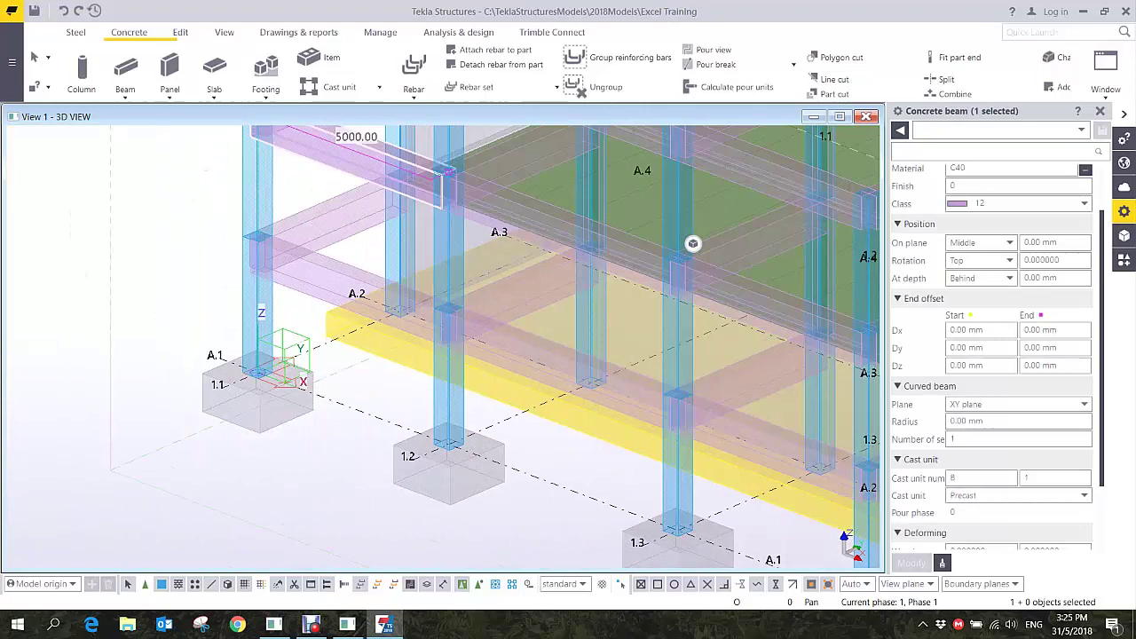
right_click(322, 236)
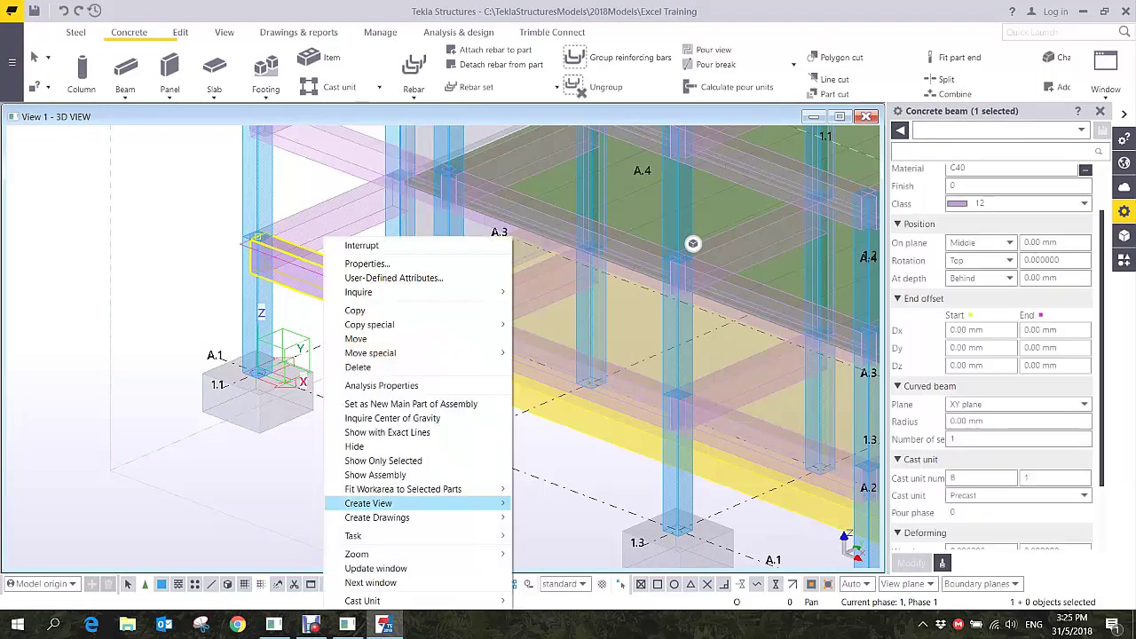
mouse_move(369, 504)
click(560, 503)
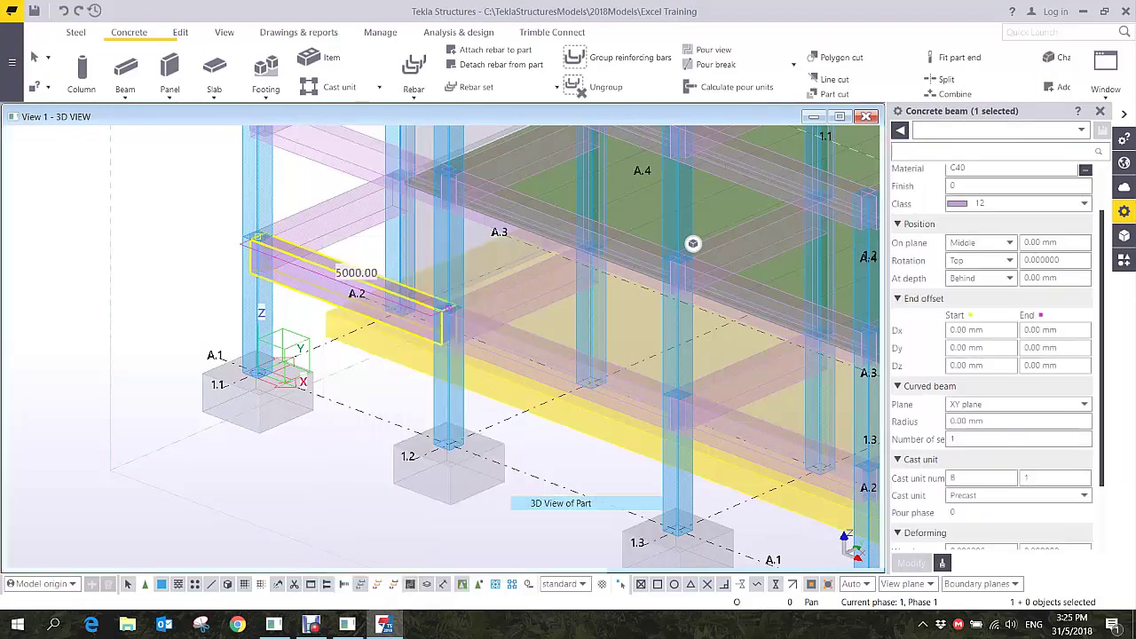
drag(276, 288, 884, 571)
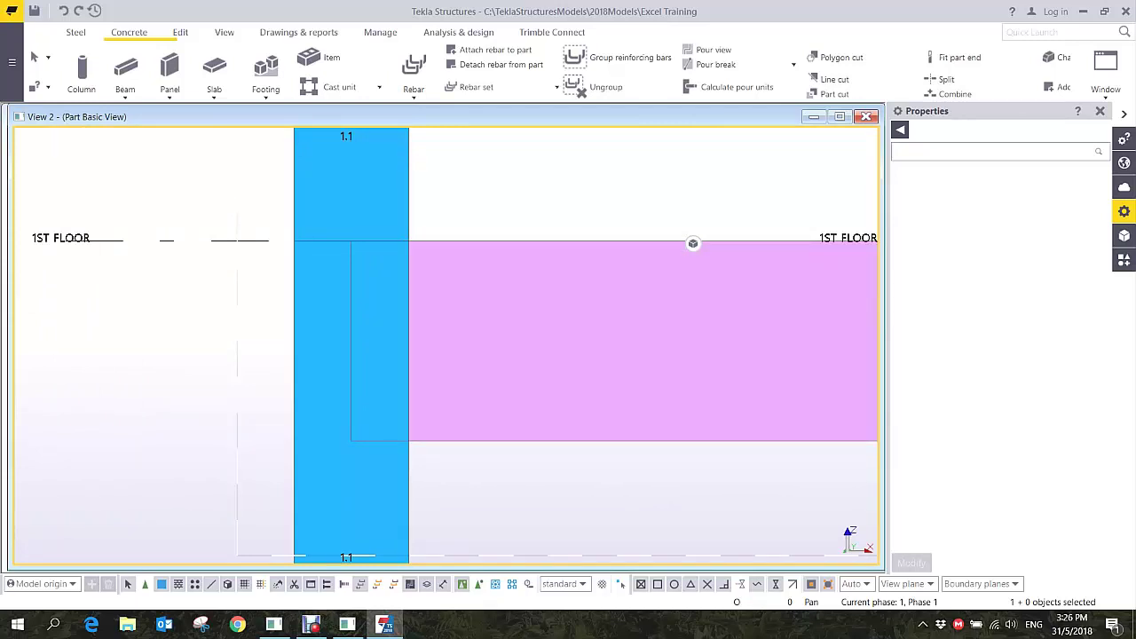
key(ctrl+2)
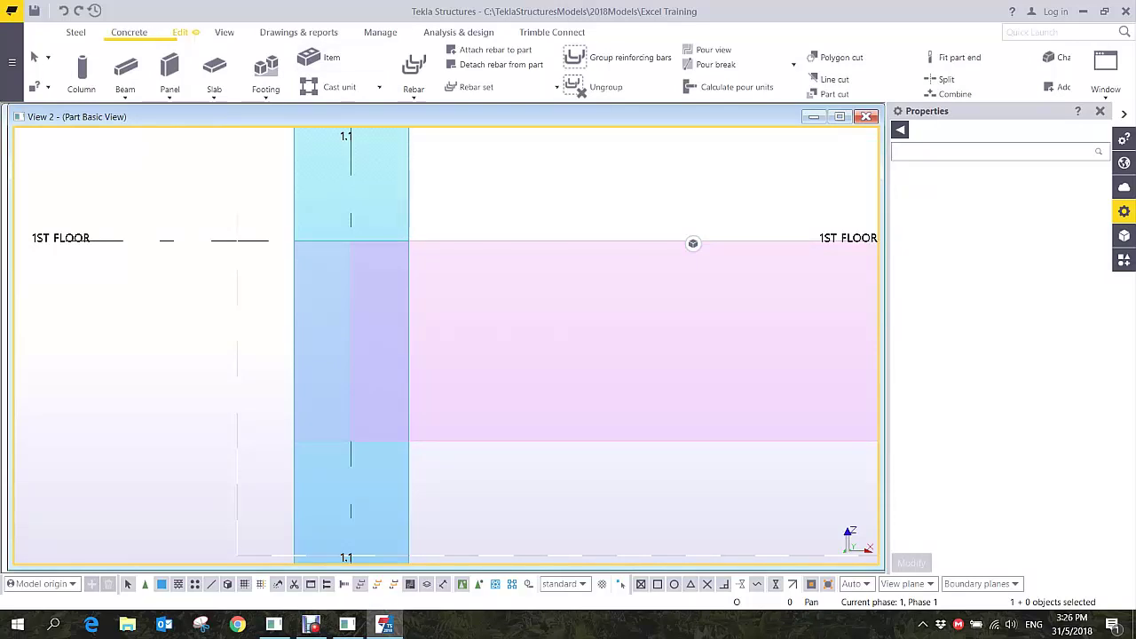
- Fit the beam's end at grid 1.1 to a vertical cutting line 20 mm clear of the column face
click(184, 32)
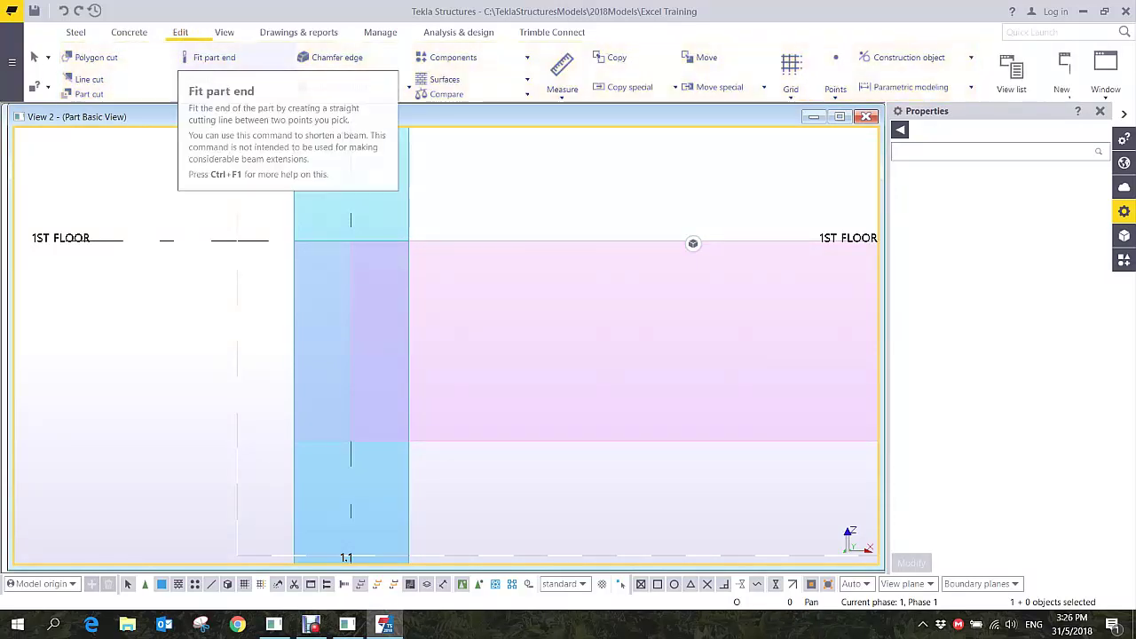
click(214, 57)
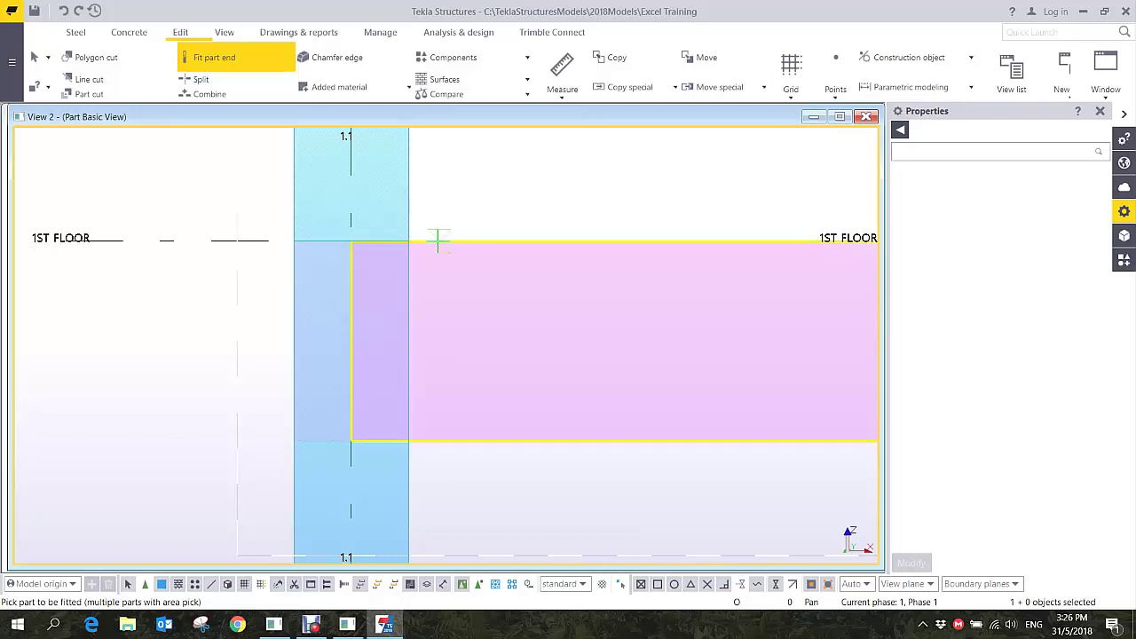
click(410, 240)
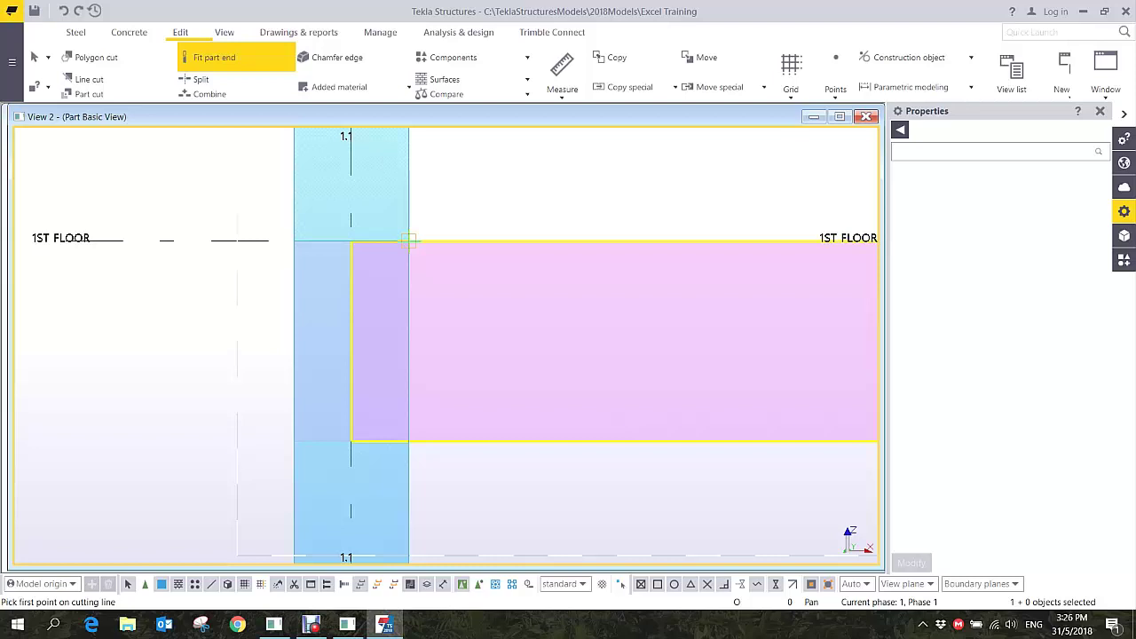
text(10)
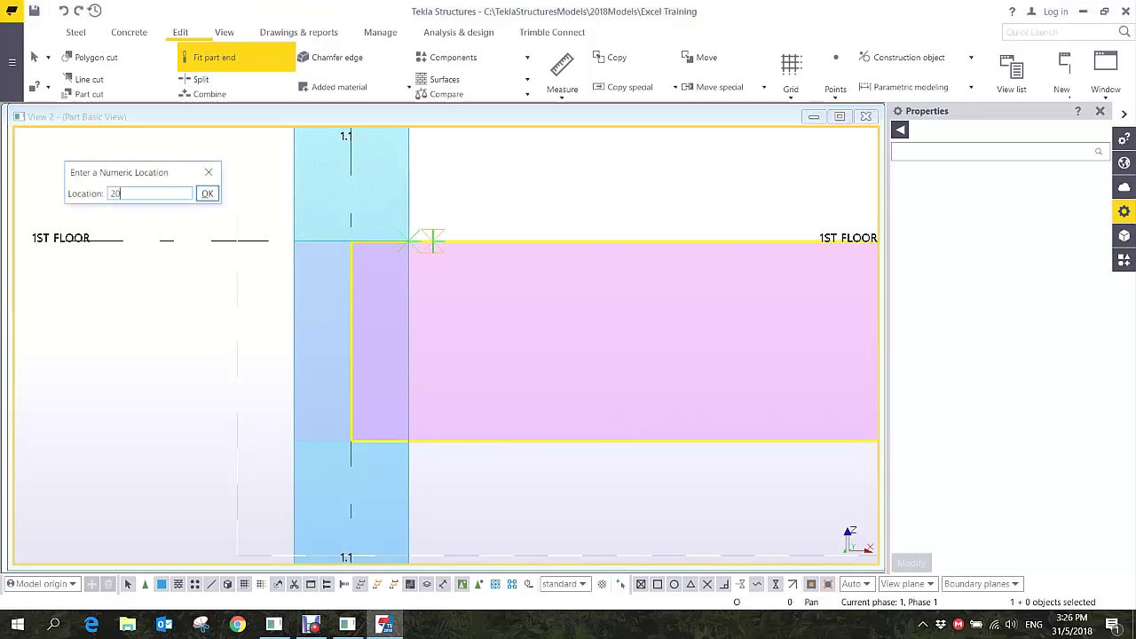
key(Return)
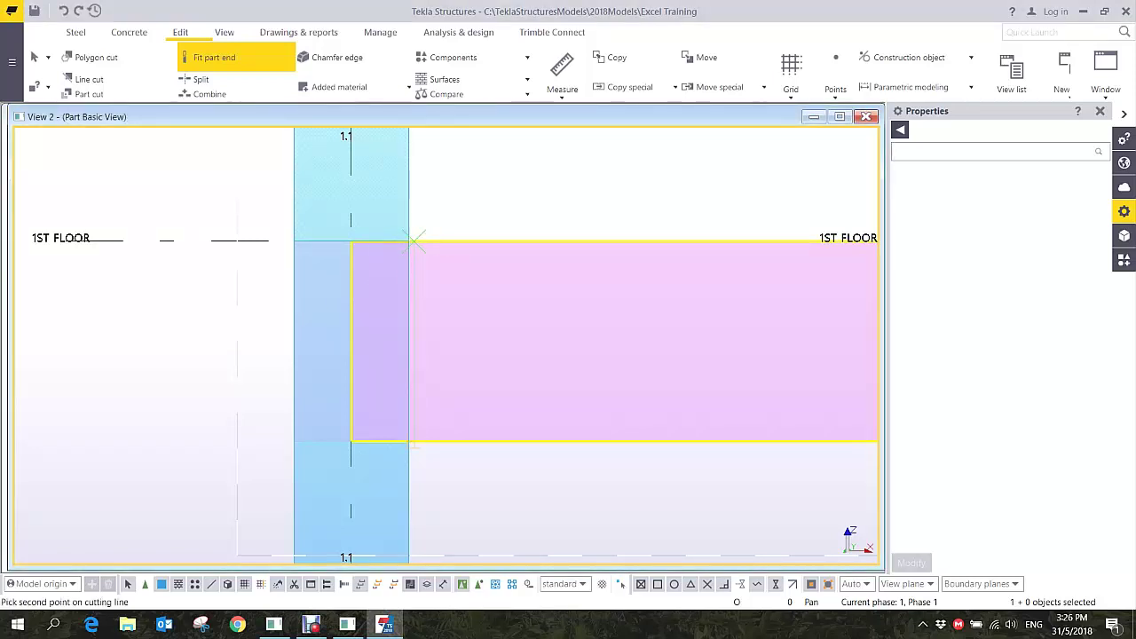
click(414, 438)
right_click(210, 193)
click(248, 204)
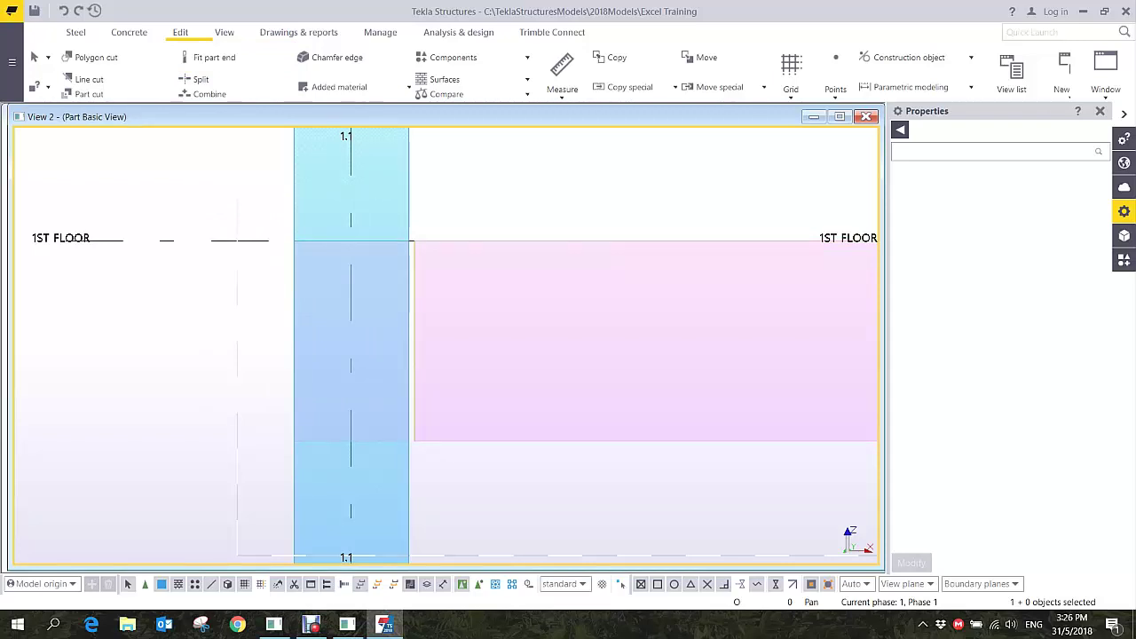
- Start a concrete slab at the beam's lower corner beside the column and set its thickness to 400
scroll(457, 480, up, 10)
middle_drag(458, 479, 484, 395)
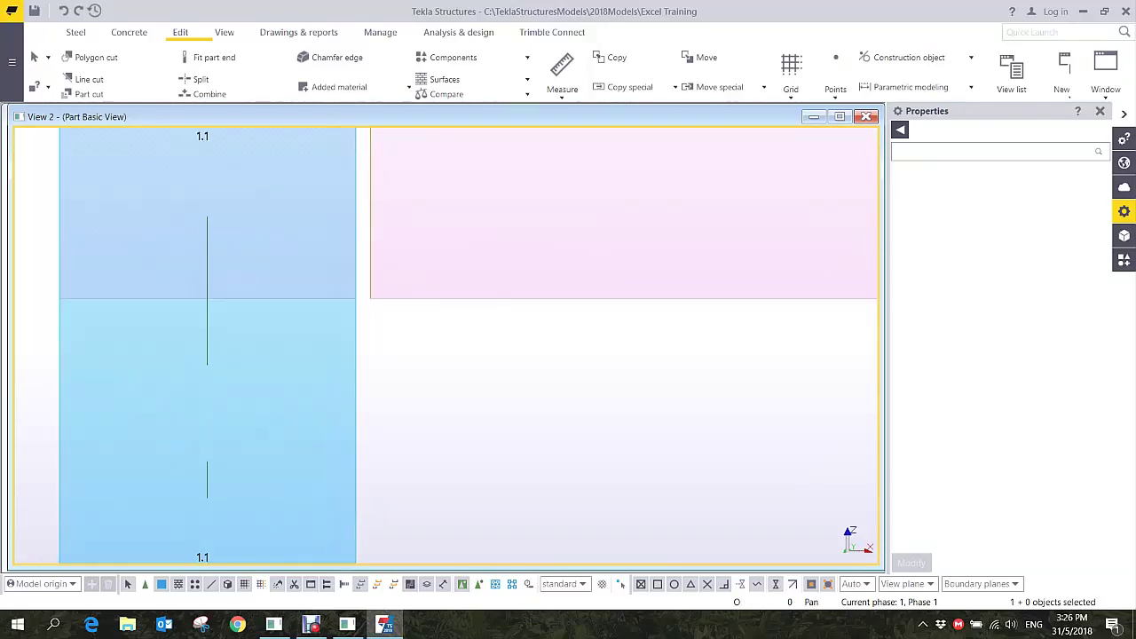
scroll(453, 417, up, 1)
scroll(417, 422, down, 2)
middle_drag(303, 355, 373, 293)
scroll(373, 293, down, 2)
click(129, 32)
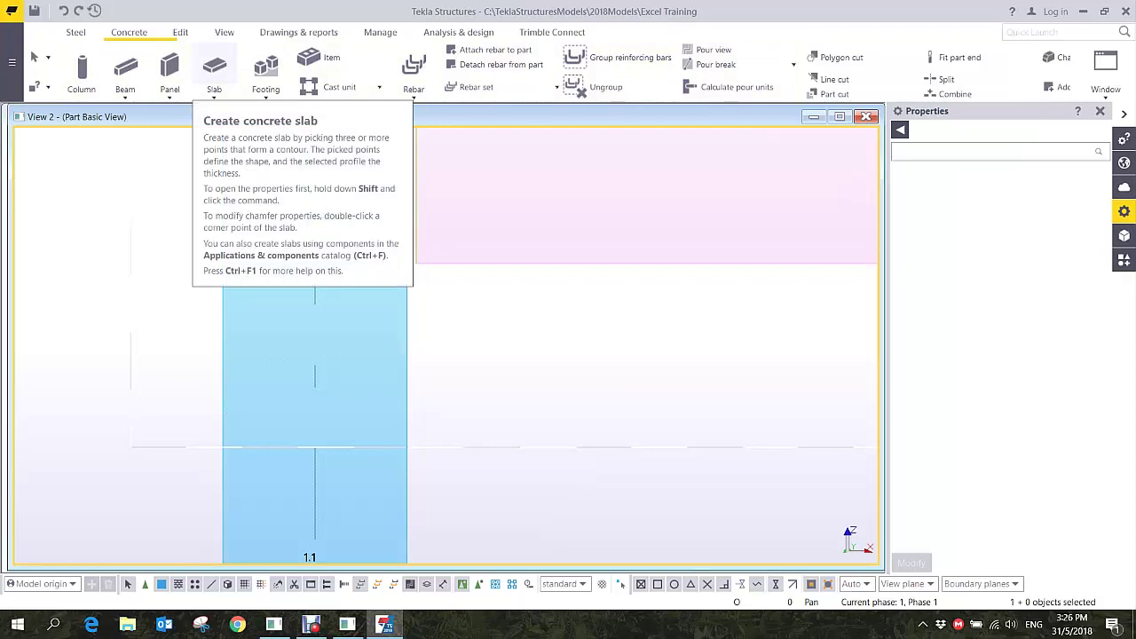
click(214, 67)
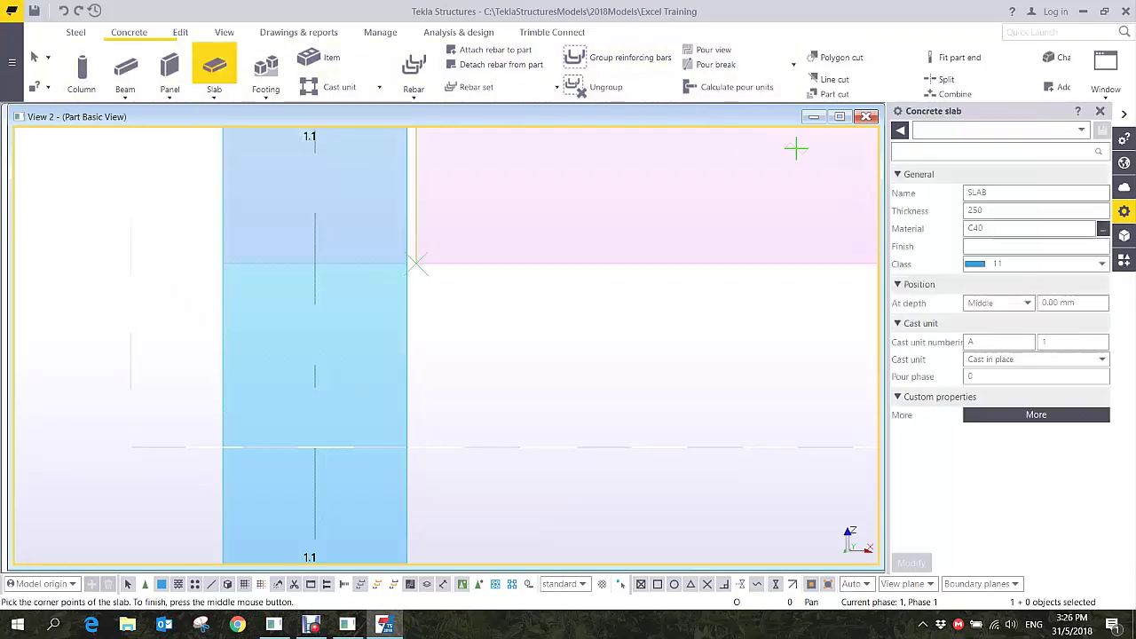
double_click(985, 212)
text(400)
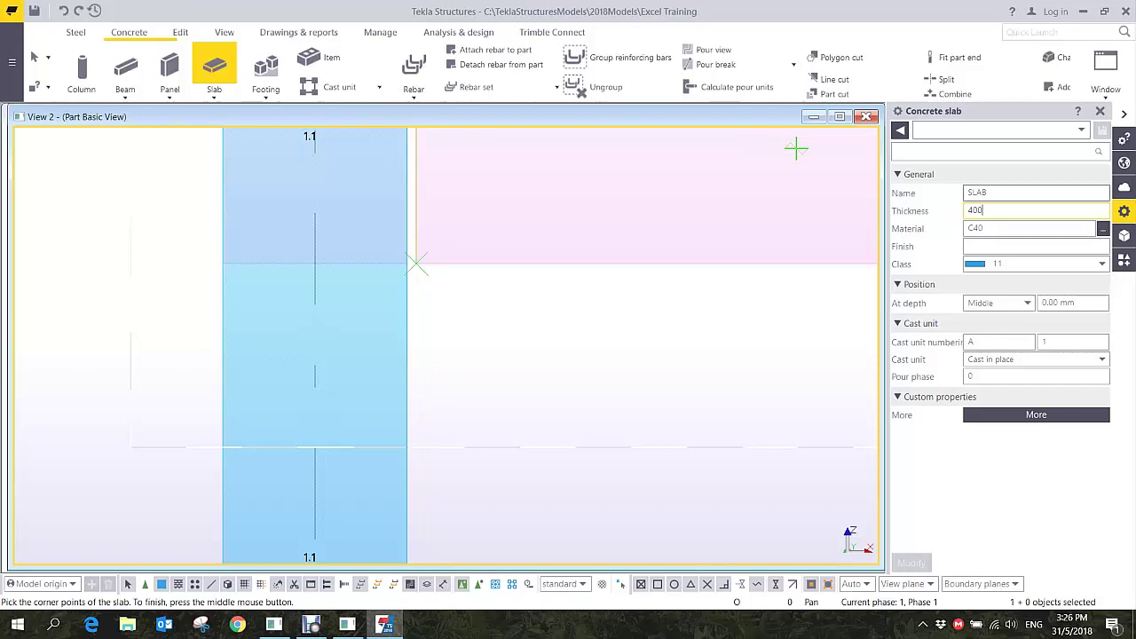
double_click(977, 193)
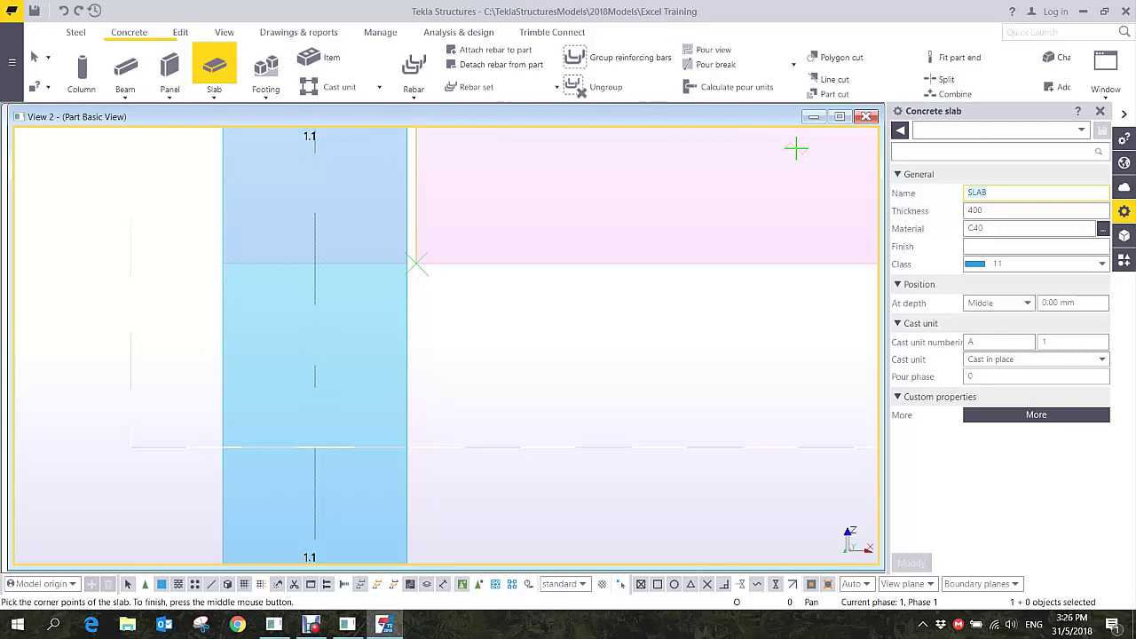
text(corbel)
key(BackSpace)
key(BackSpace)
key(BackSpace)
key(BackSpace)
key(BackSpace)
key(BackSpace)
text(SLAB)
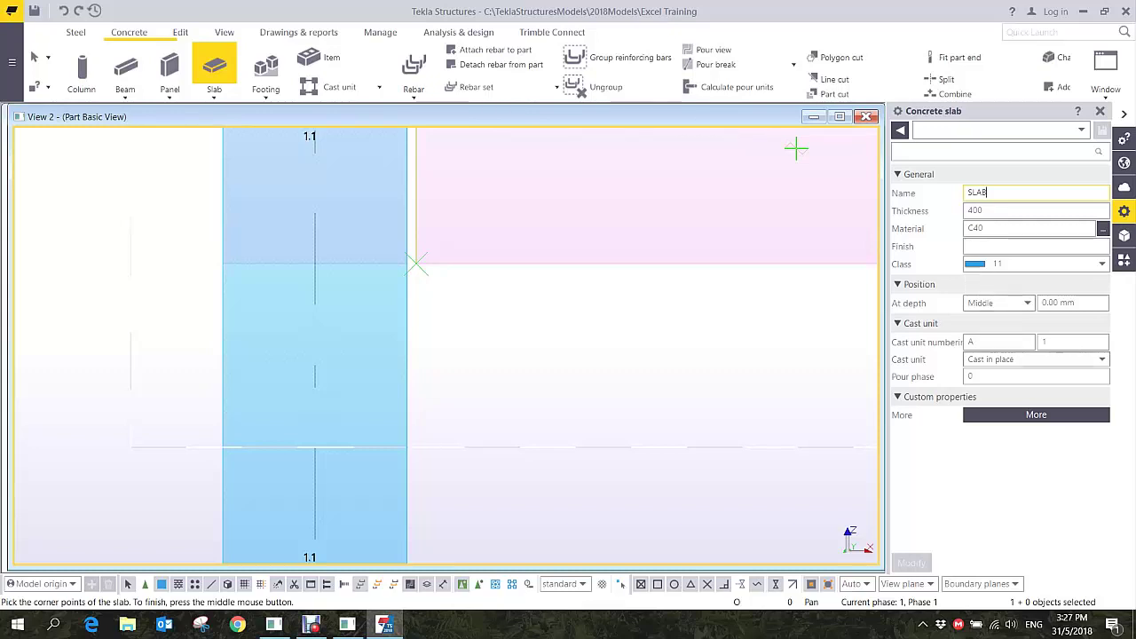
- Set the slab's cast unit type to Precast
click(1036, 360)
key(alt+Down)
key(Up)
key(Return)
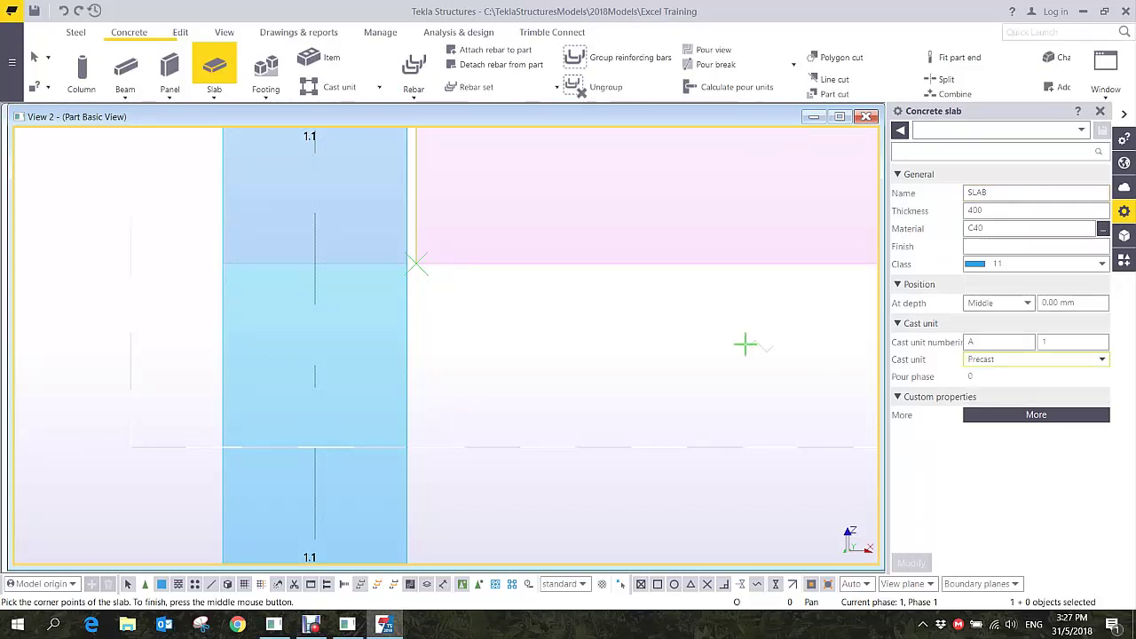
- Outline the slab as a corbel on the column: 250 mm out under the beam, 200 mm down, sloping back to the column another 200 mm lower
scroll(410, 260, up, 3)
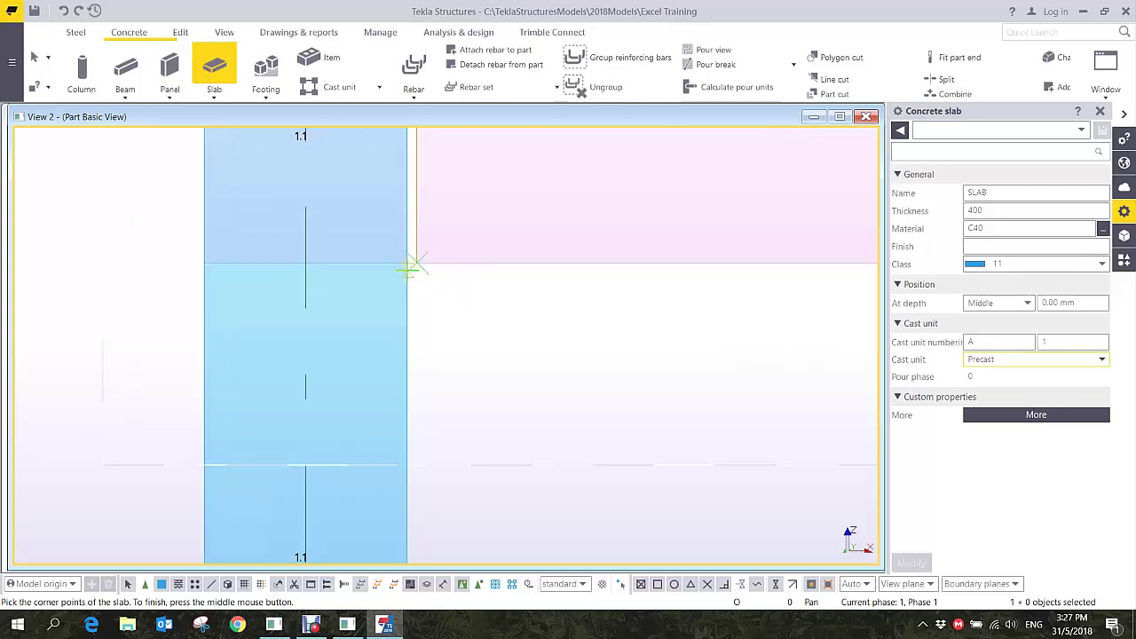
click(410, 260)
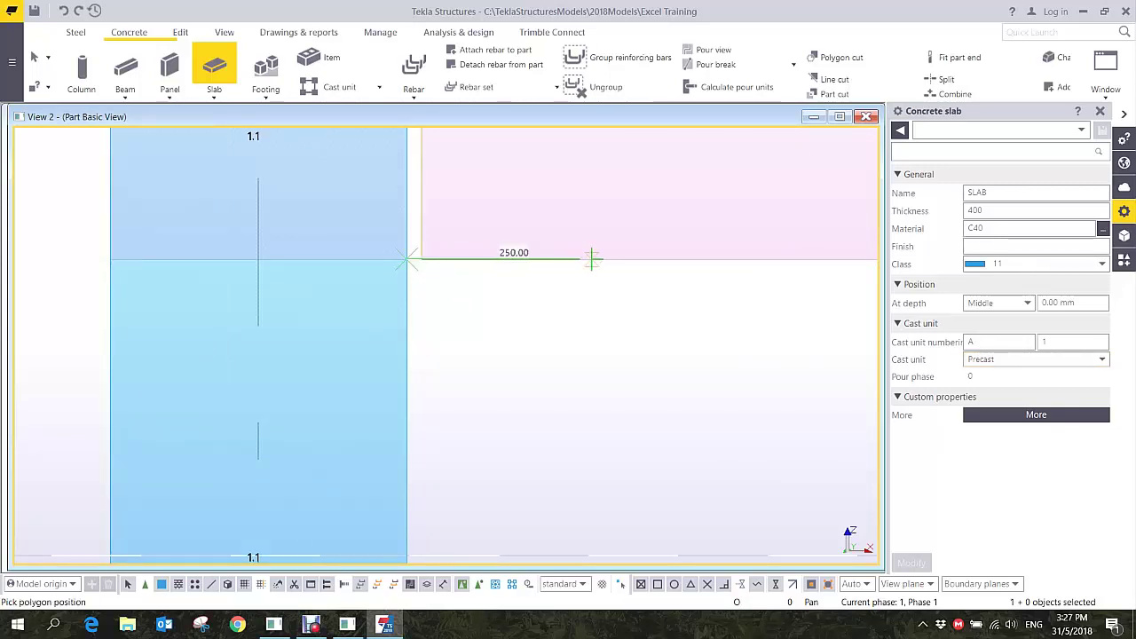
click(592, 259)
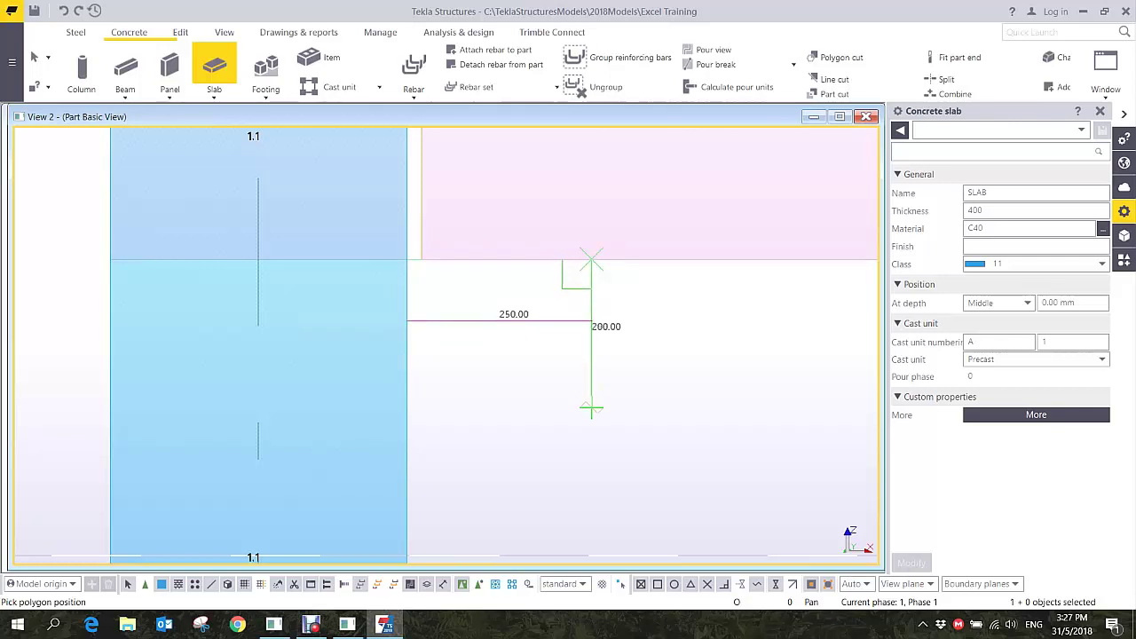
click(592, 408)
middle_drag(501, 403, 545, 330)
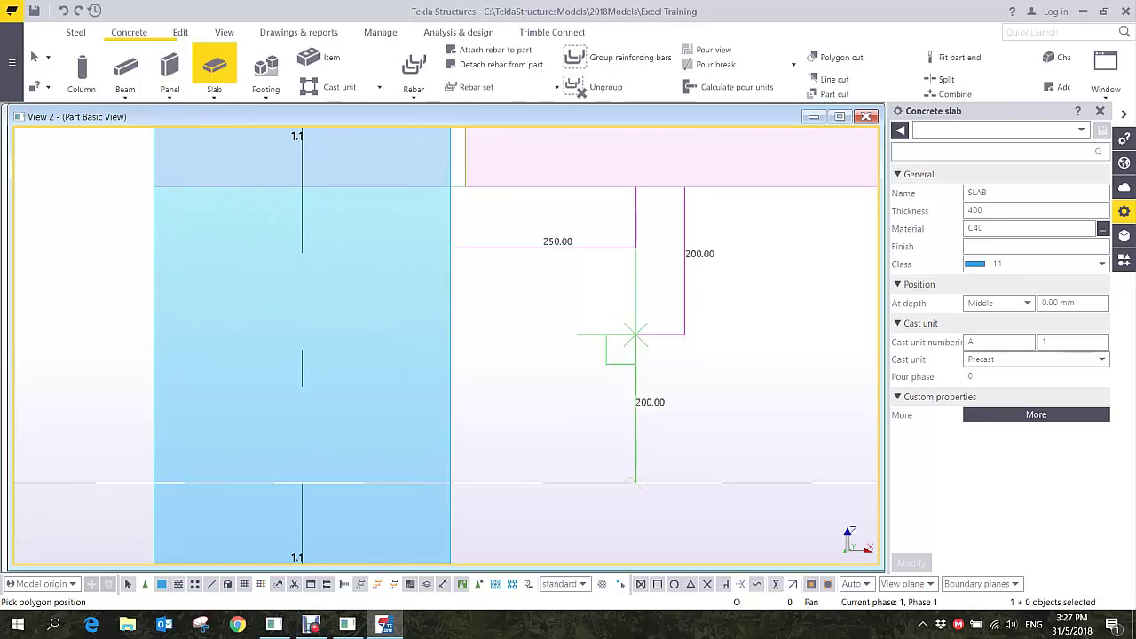
click(636, 482)
key(BackSpace)
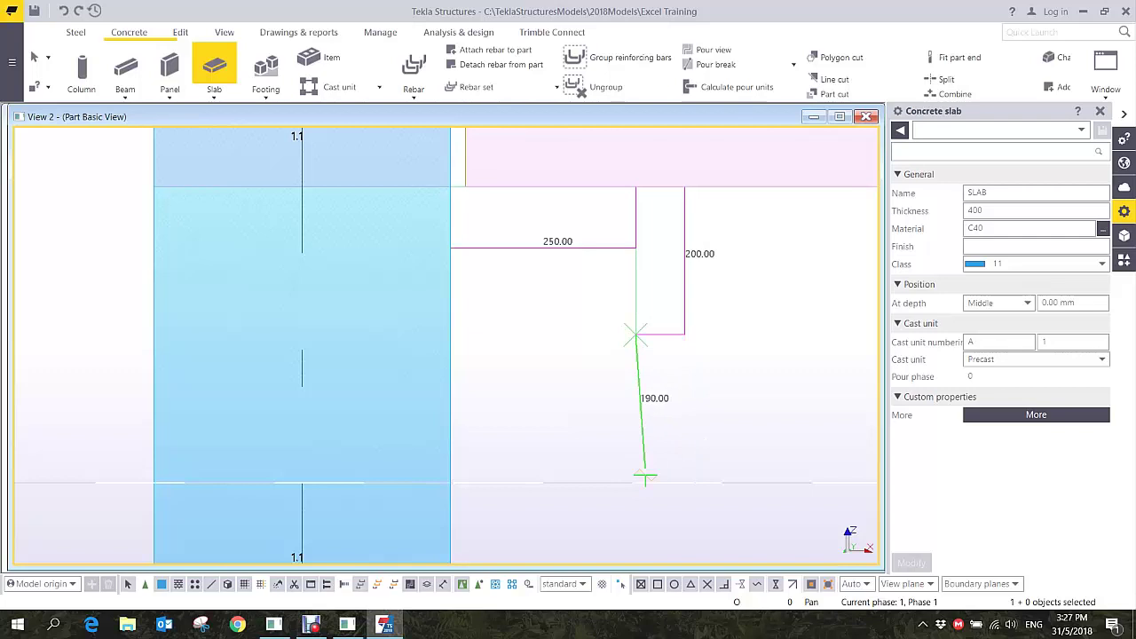
click(636, 482)
click(636, 482)
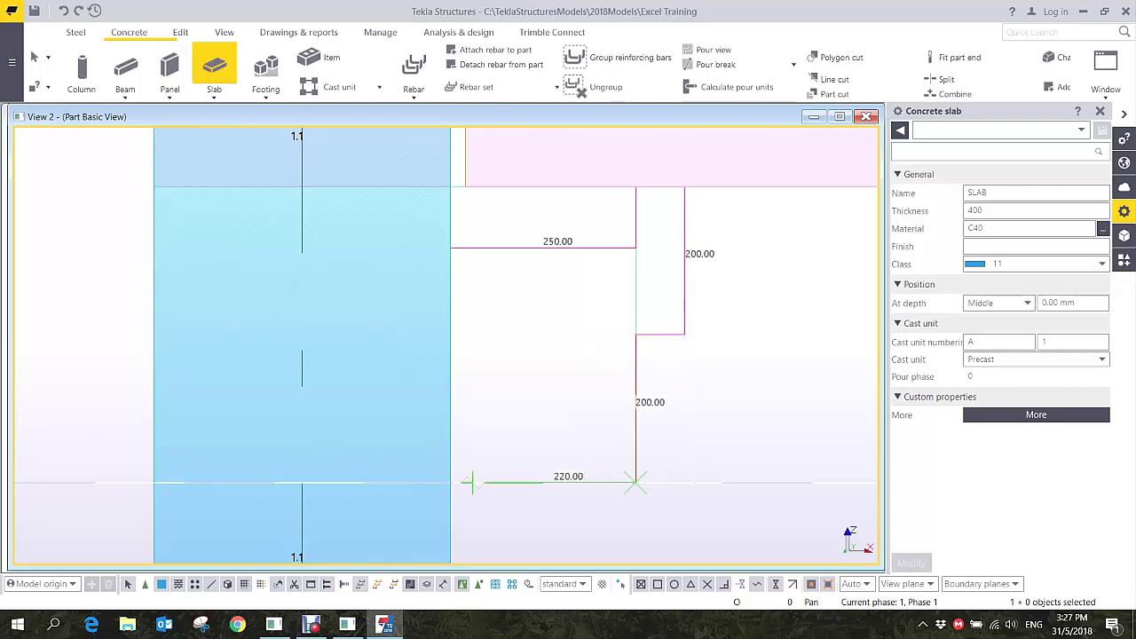
middle_click(488, 363)
- Add the corbel slab to the column's cast unit
ctrl+middle_drag(626, 322, 619, 329)
scroll(472, 208, up, 3)
mouse_move(466, 241)
ctrl+middle_down()
mouse_move(399, 270)
mouse_move(482, 169)
ctrl+middle_up()
scroll(418, 267, down, 5)
scroll(514, 290, down, 2)
ctrl+middle_drag(430, 448, 426, 456)
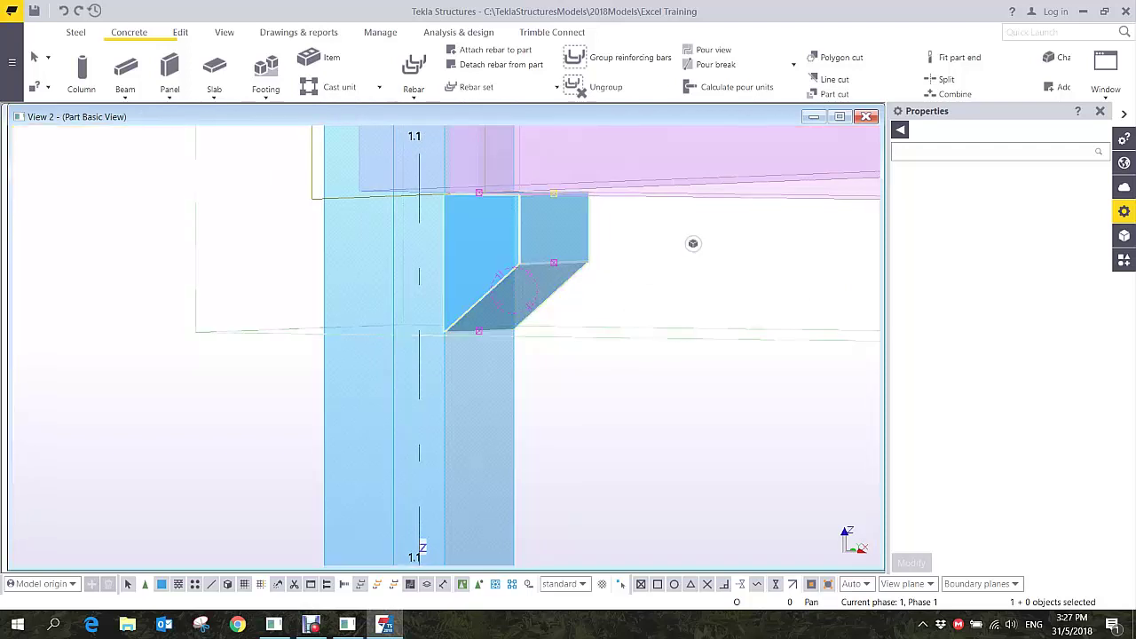
right_click(555, 237)
mouse_move(648, 601)
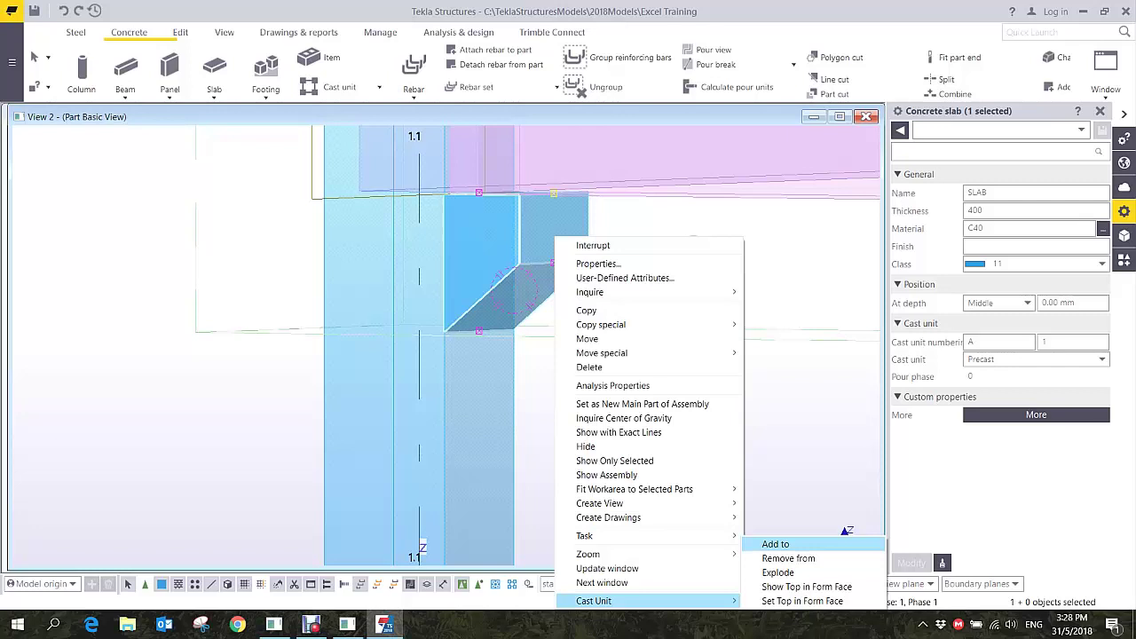
click(775, 544)
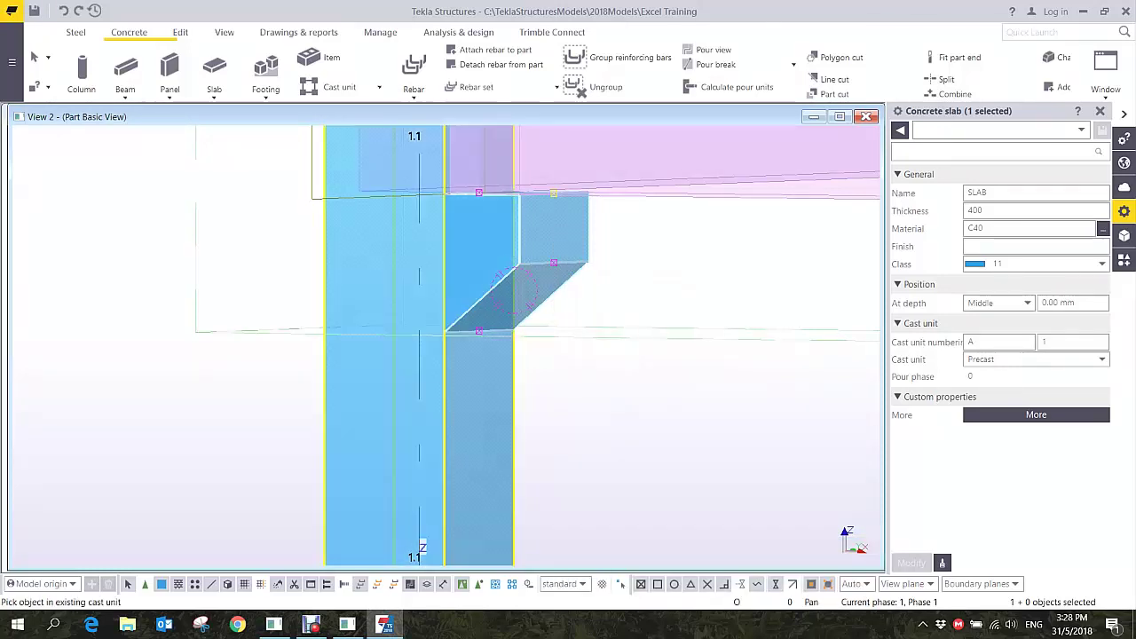
right_click(673, 238)
click(710, 245)
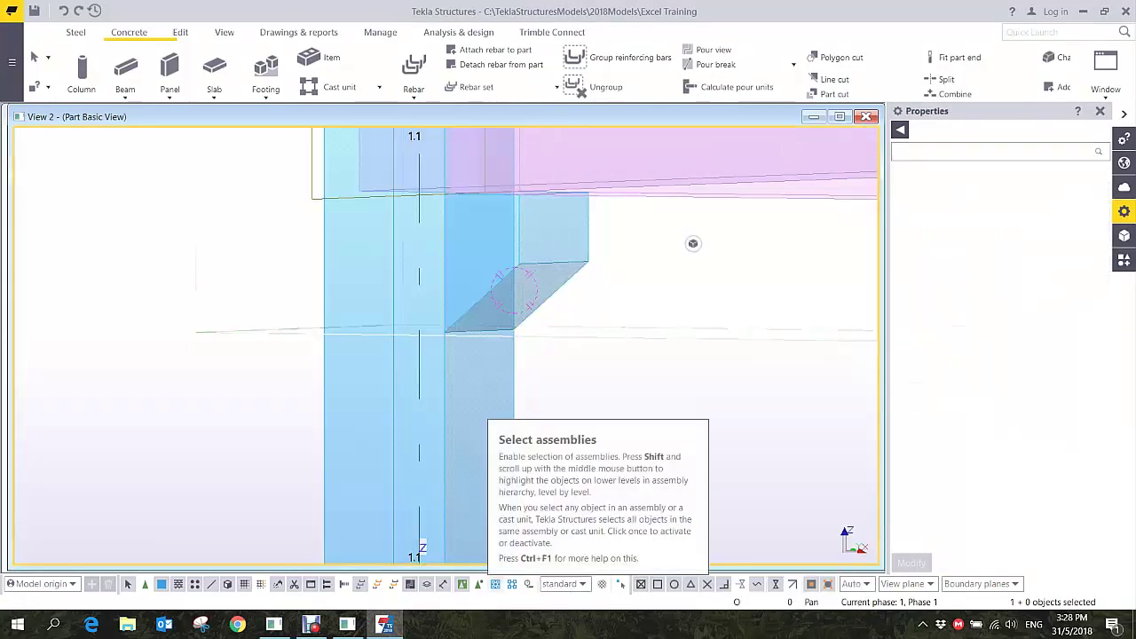
- Select the column at assembly level to check that the corbel belongs to its cast unit, and clear the selection
click(481, 355)
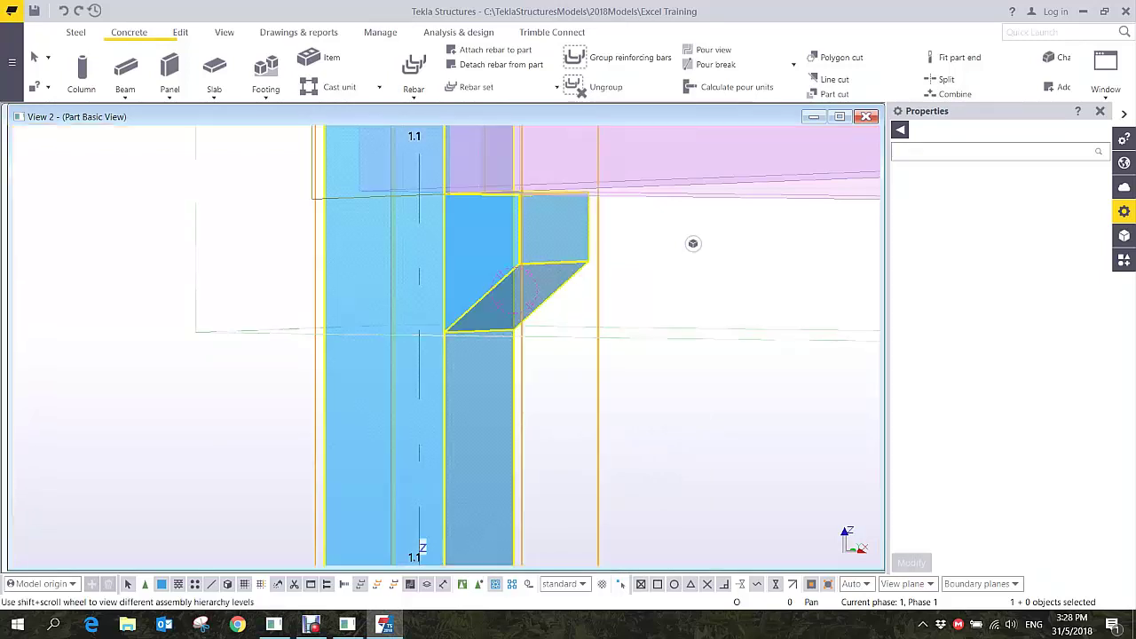
middle_drag(515, 291, 434, 244)
scroll(486, 426, down, 5)
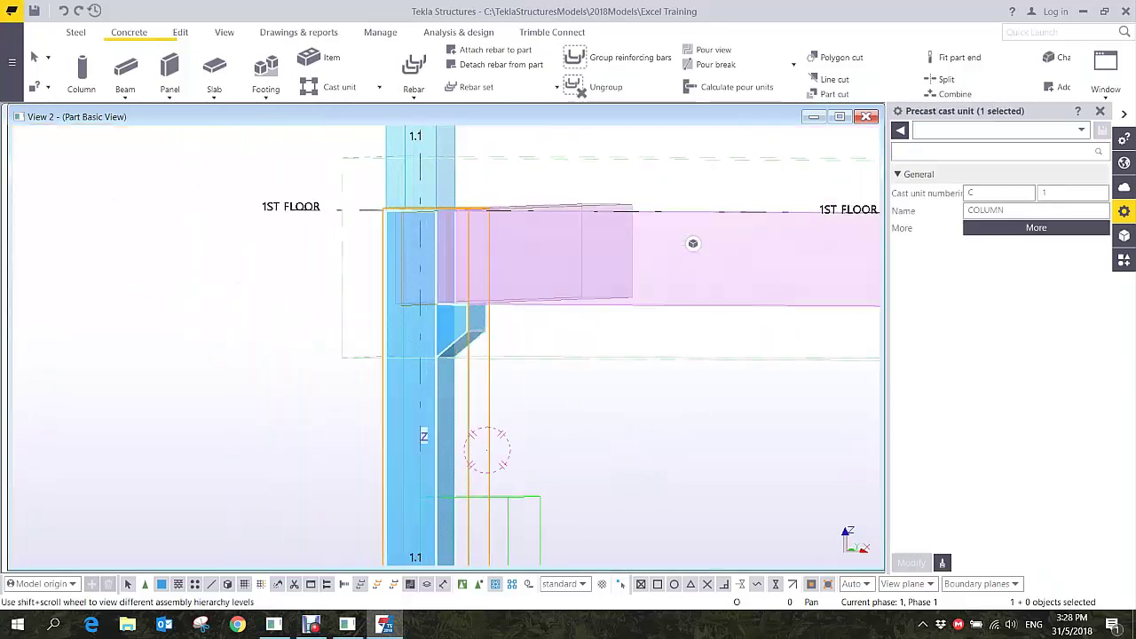
mouse_move(486, 450)
ctrl+middle_down()
mouse_move(435, 435)
mouse_move(487, 470)
ctrl+middle_up()
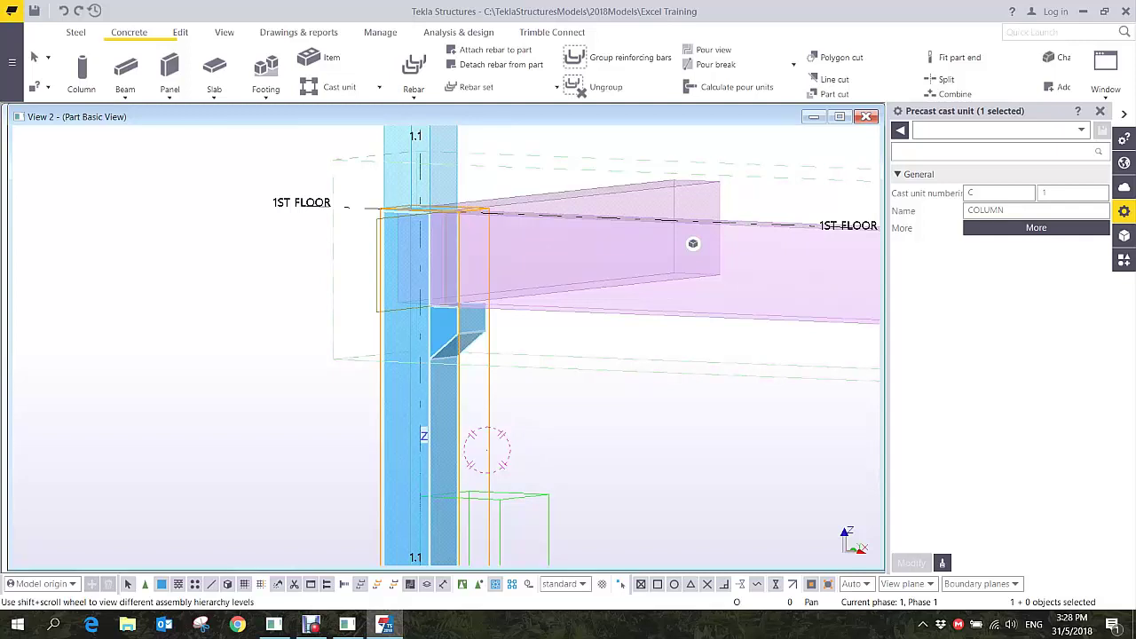
scroll(660, 346, down, 3)
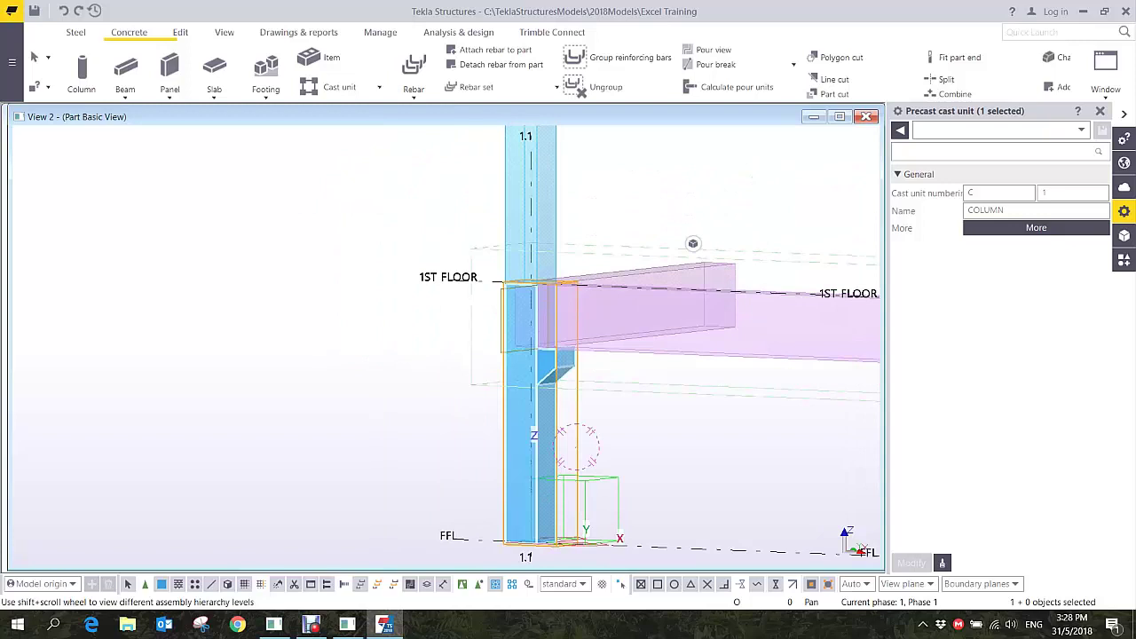
ctrl+middle_drag(589, 448, 598, 411)
right_click(626, 380)
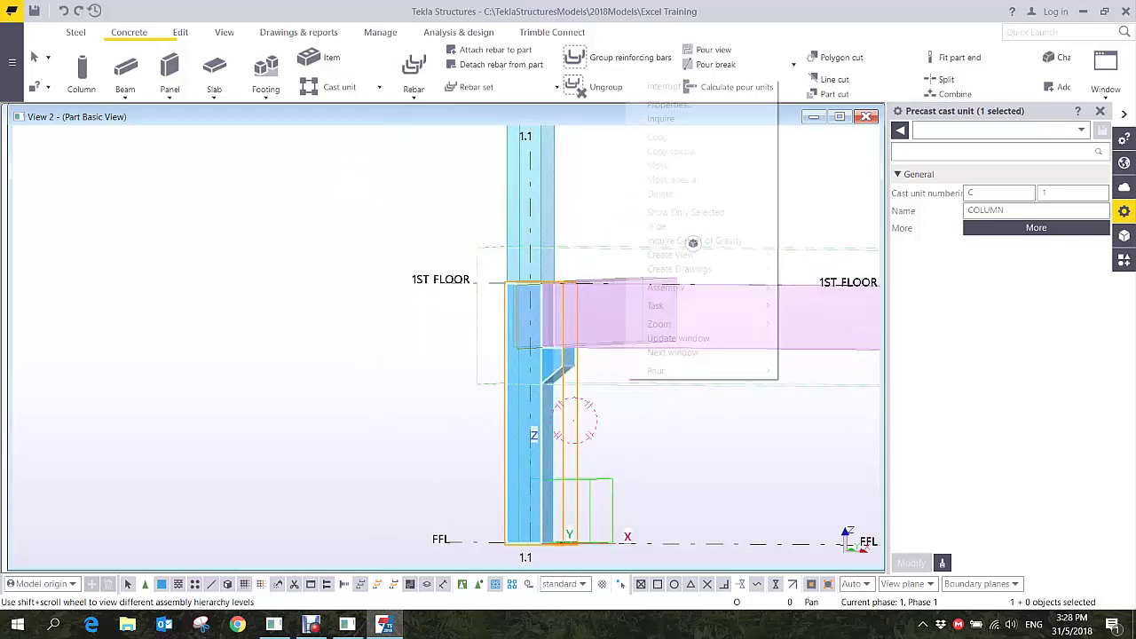
click(666, 87)
click(667, 178)
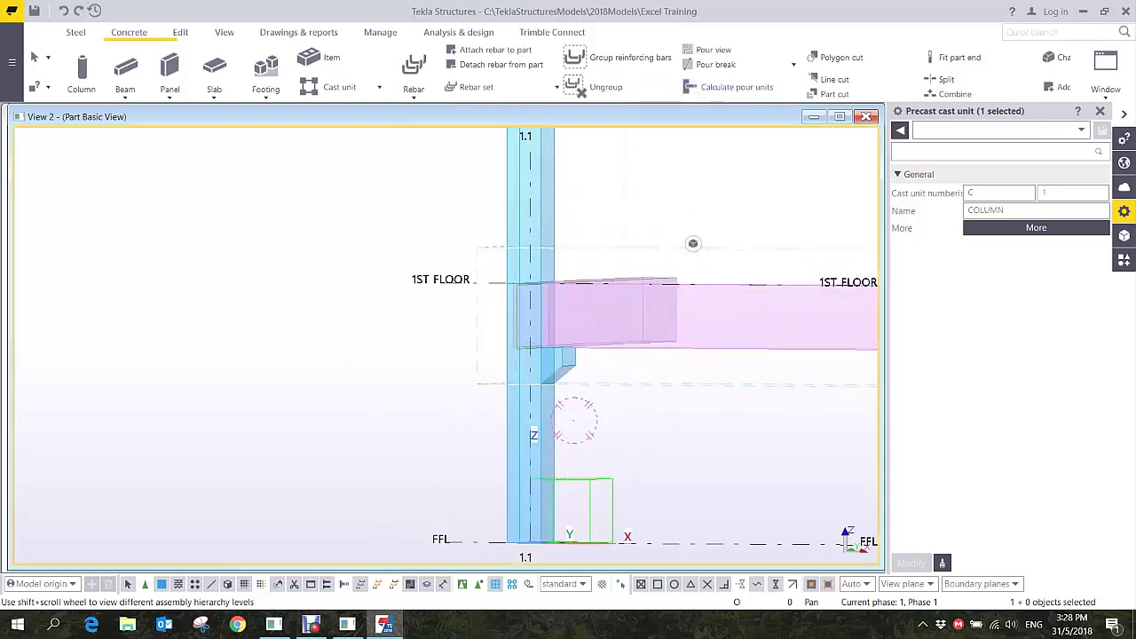
- Select the corbel slab on its own and review the cast unit commands available for it, such as Add to
middle_drag(667, 195, 642, 155)
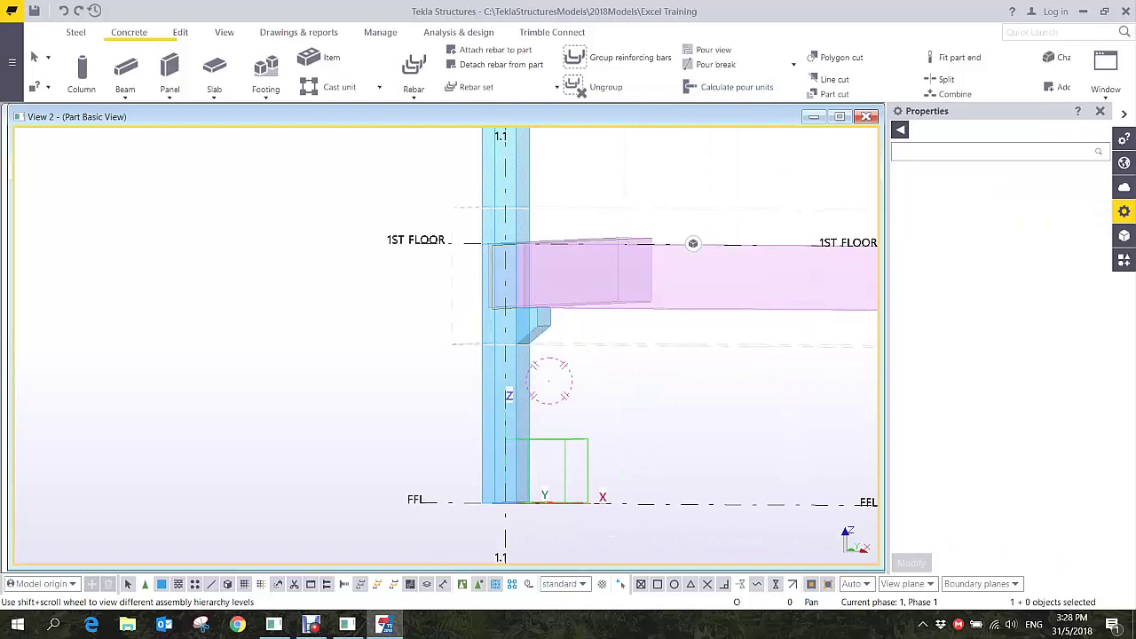
scroll(693, 243, up, 3)
click(412, 328)
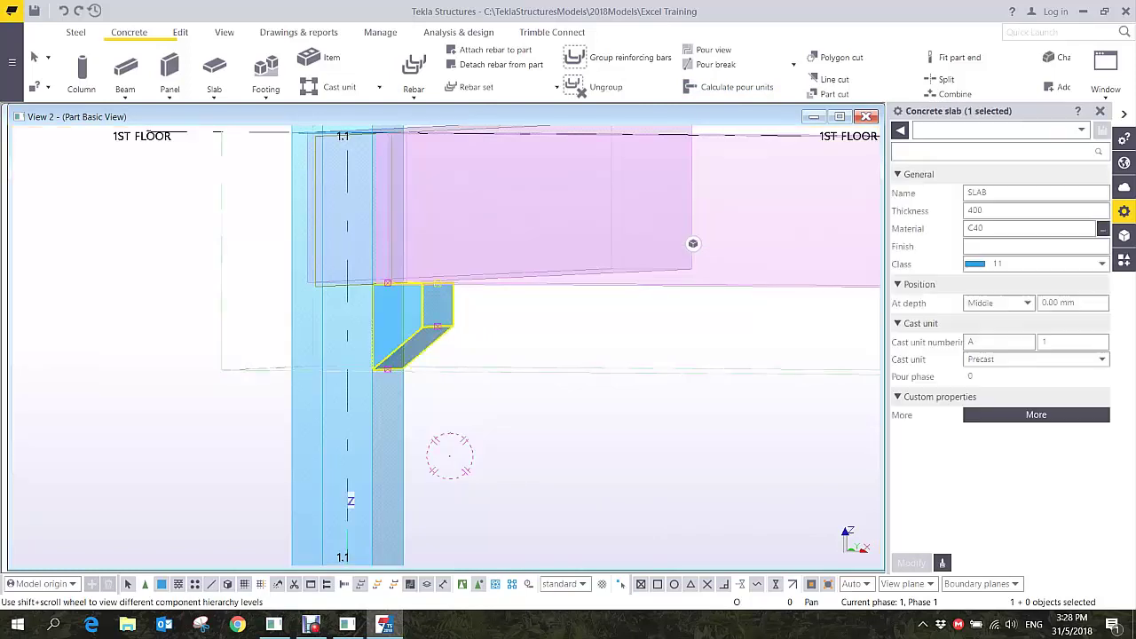
right_click(423, 237)
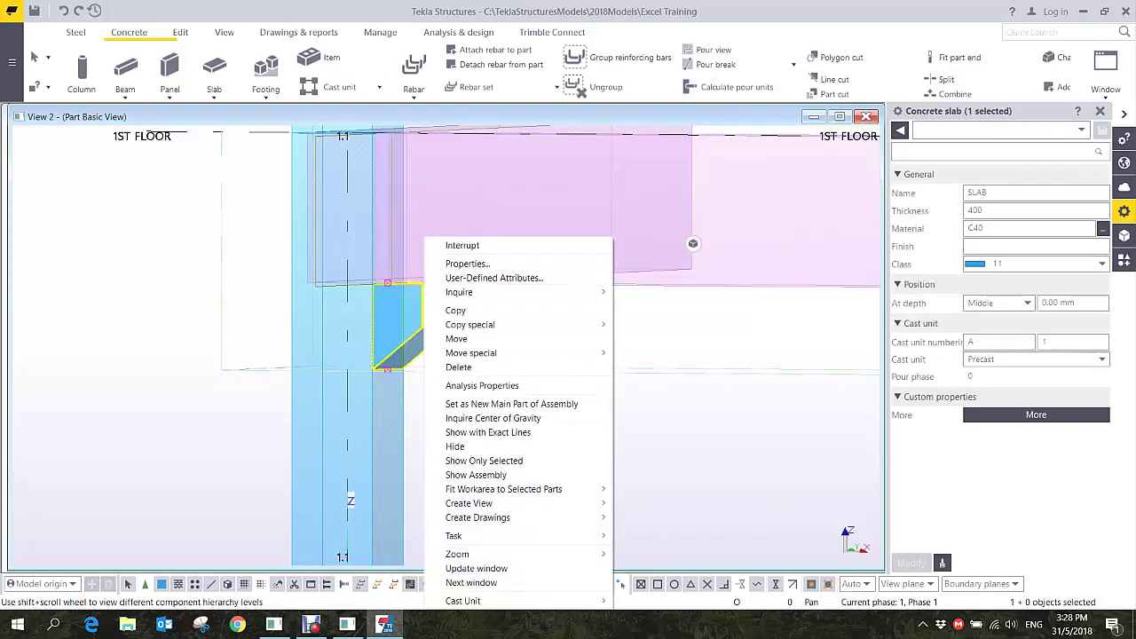
mouse_move(533, 601)
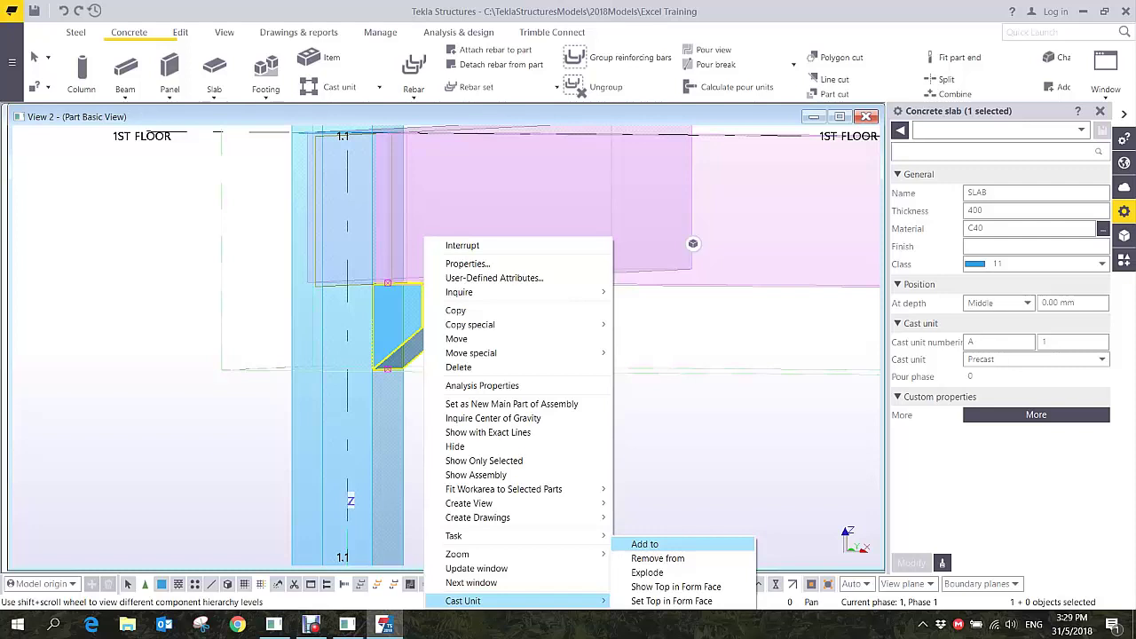
click(643, 488)
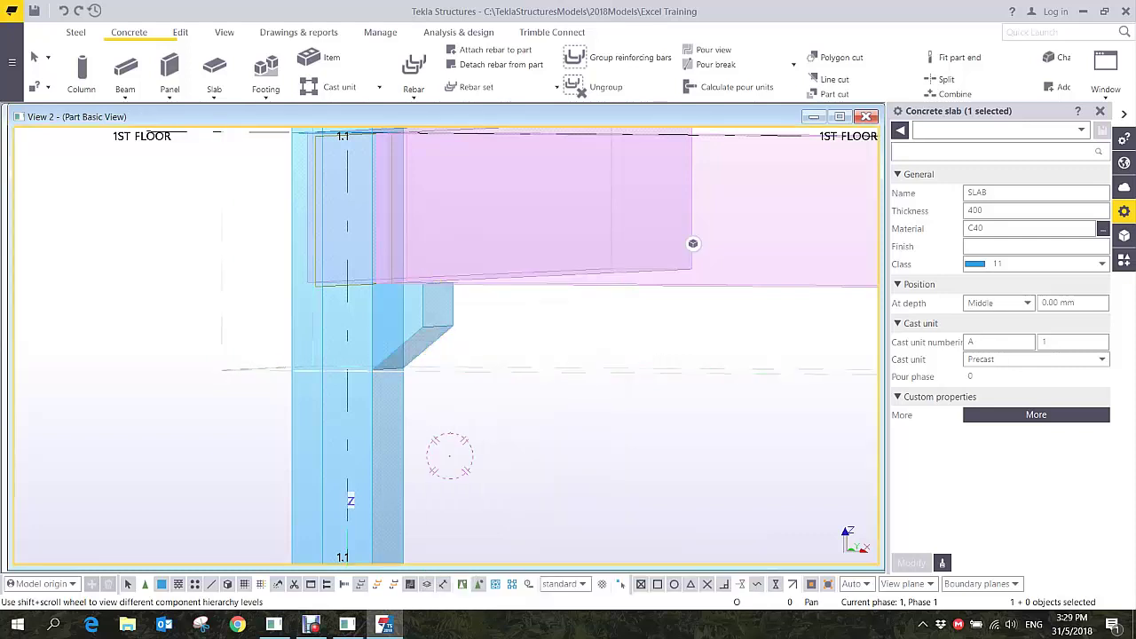
- Highlight the whole precast cast unit of column and corbel once more, and deselect it
middle_drag(450, 456, 464, 466)
middle_drag(415, 336, 448, 364)
scroll(448, 364, down, 4)
scroll(447, 362, up, 3)
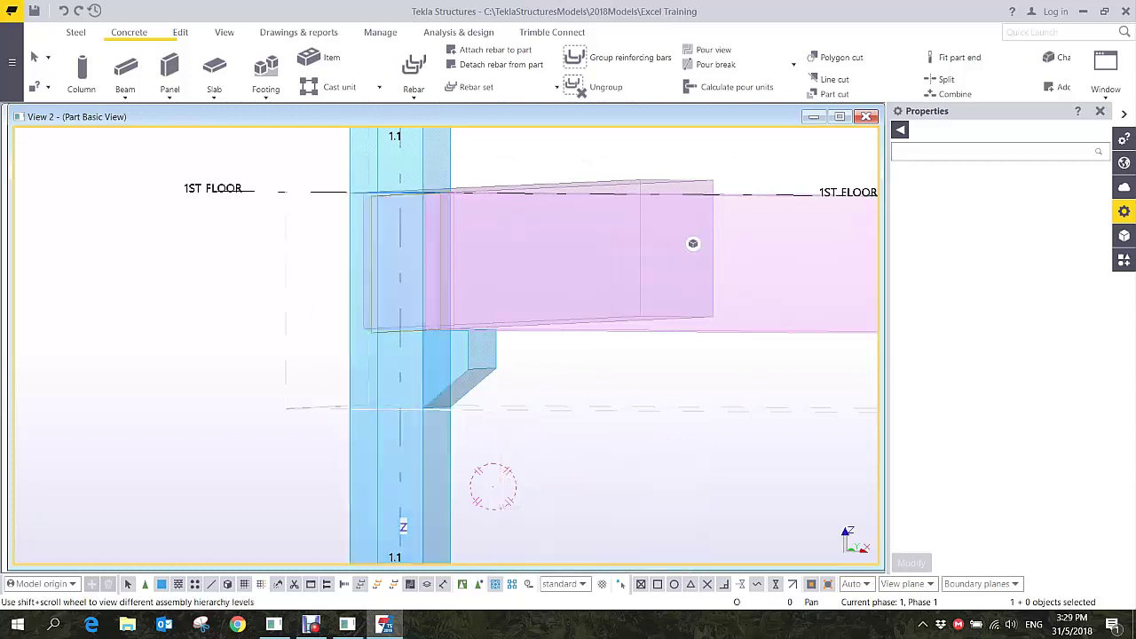
scroll(493, 486, down, 2)
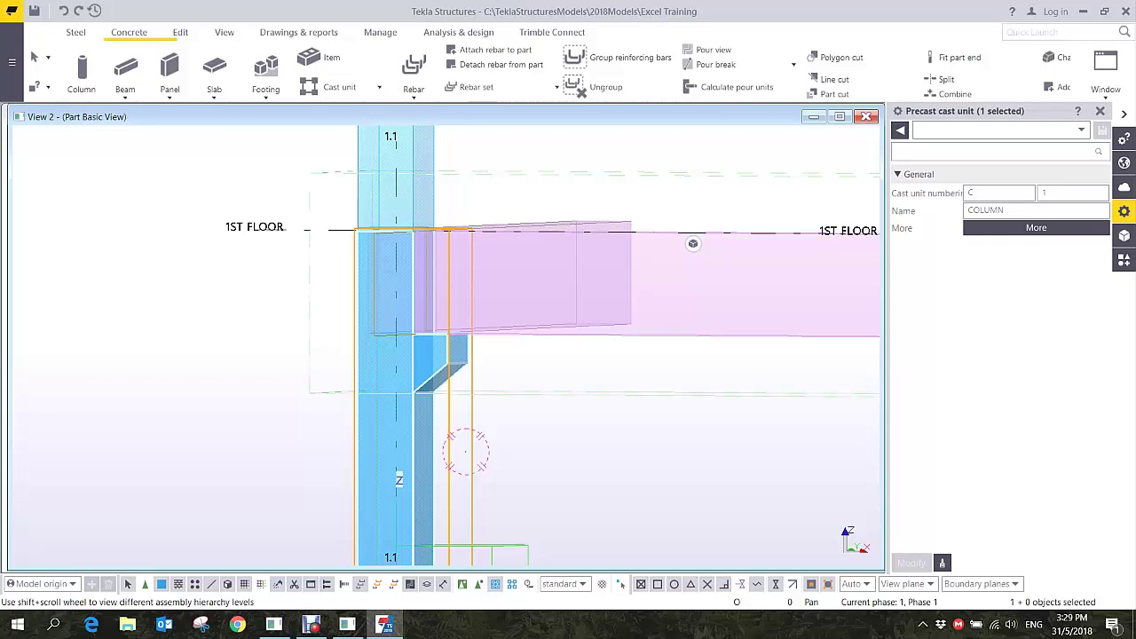
scroll(692, 243, down, 3)
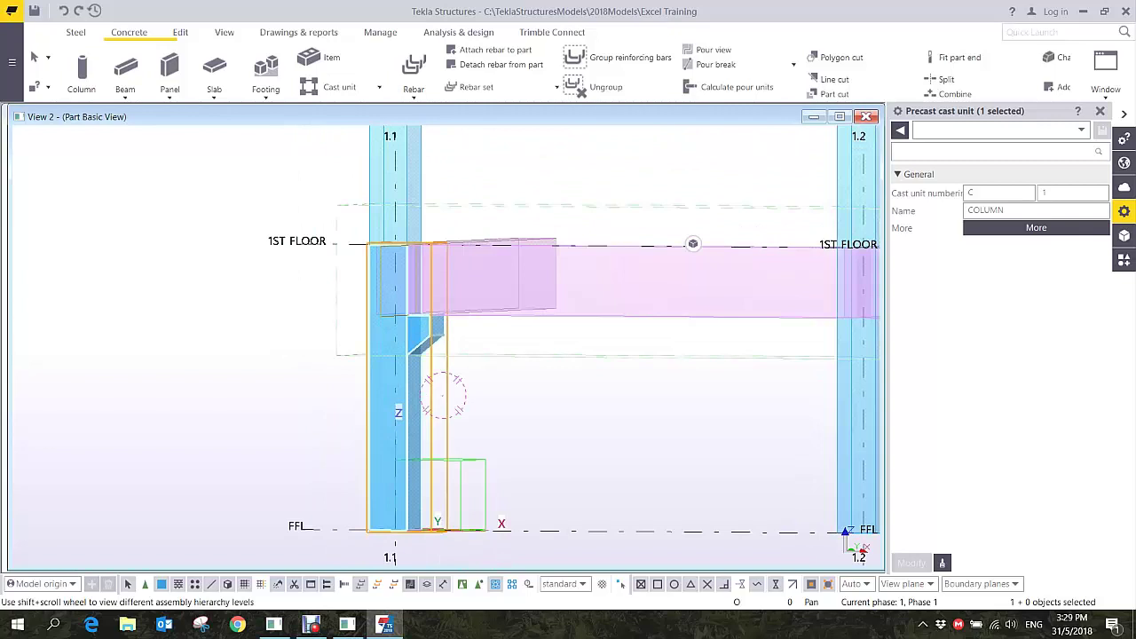
click(603, 382)
- Examine the beam-to-column connection and the corbel in the plane view and from several 3D angles
ctrl+middle_drag(603, 382, 555, 391)
key(ctrl+p)
scroll(692, 243, down, 5)
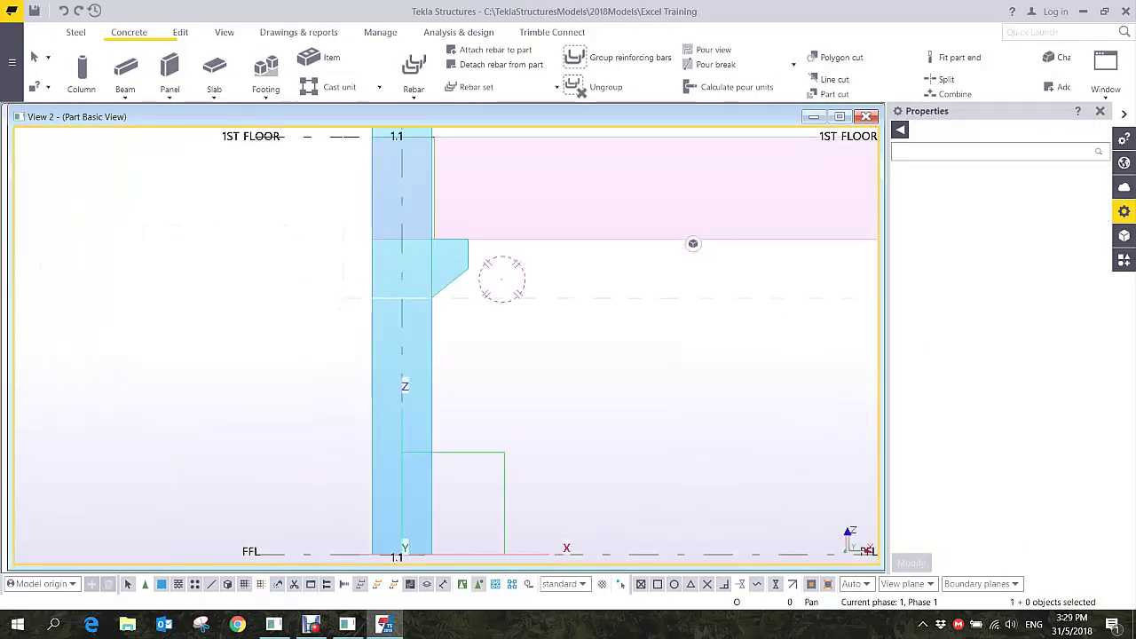
ctrl+middle_drag(444, 427, 395, 488)
scroll(423, 461, up, 4)
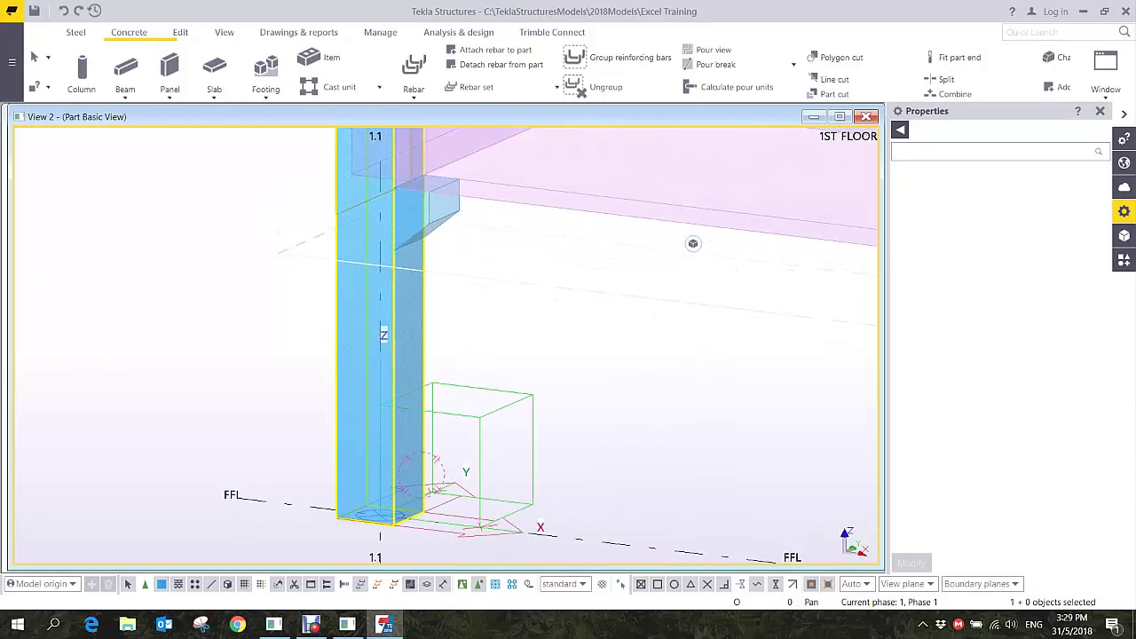
middle_drag(424, 441, 504, 469)
scroll(505, 468, down, 2)
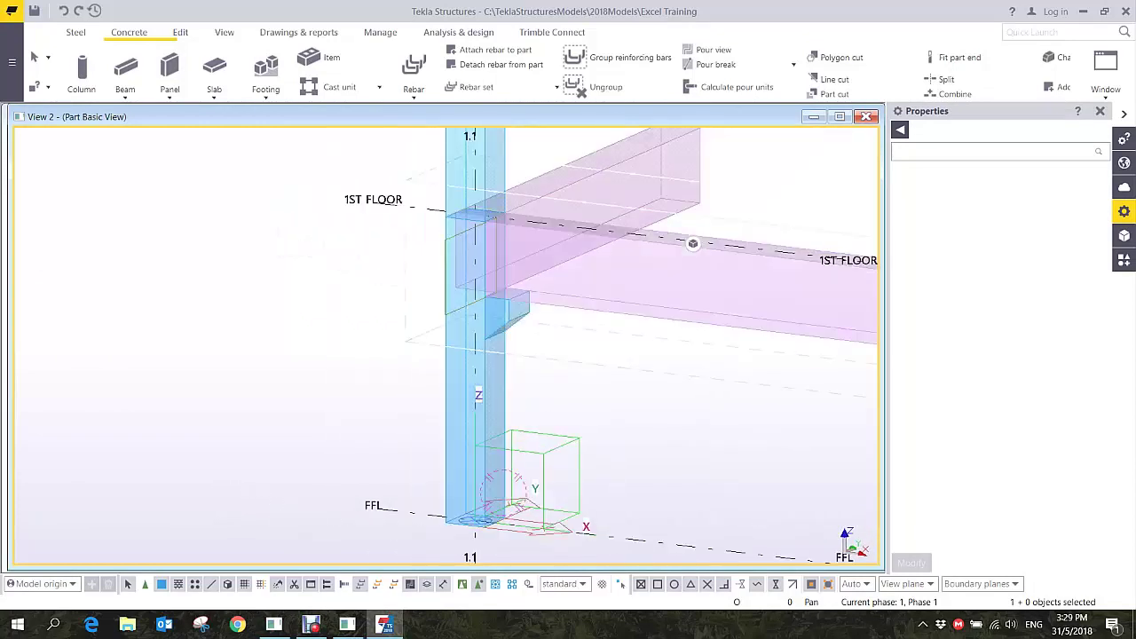
middle_drag(559, 277, 550, 293)
scroll(692, 243, up, 4)
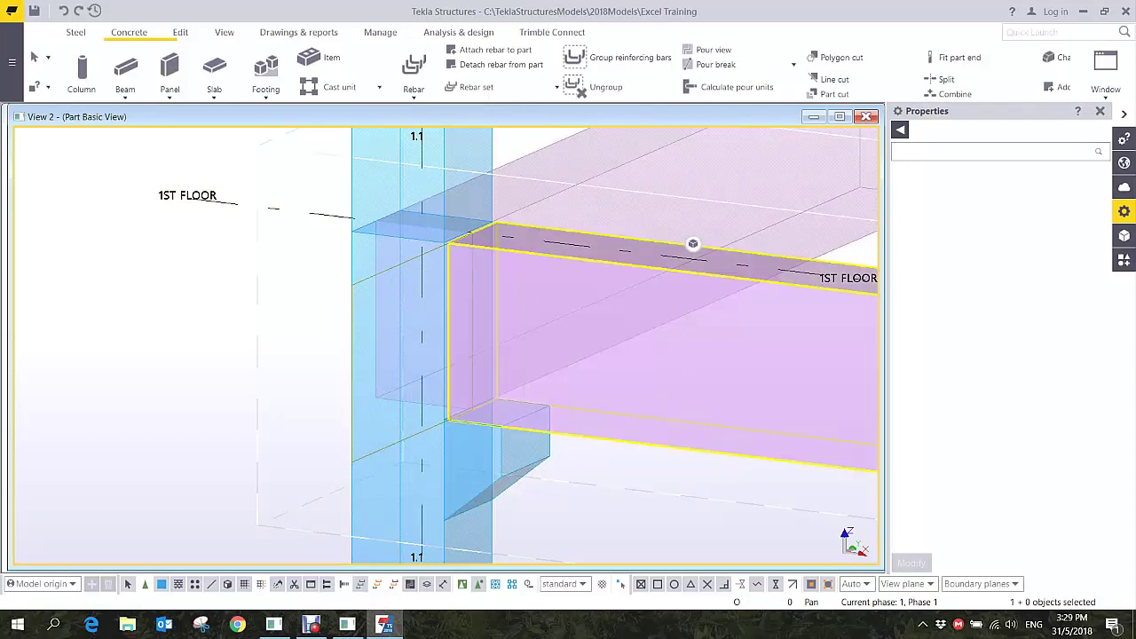
scroll(693, 243, down, 3)
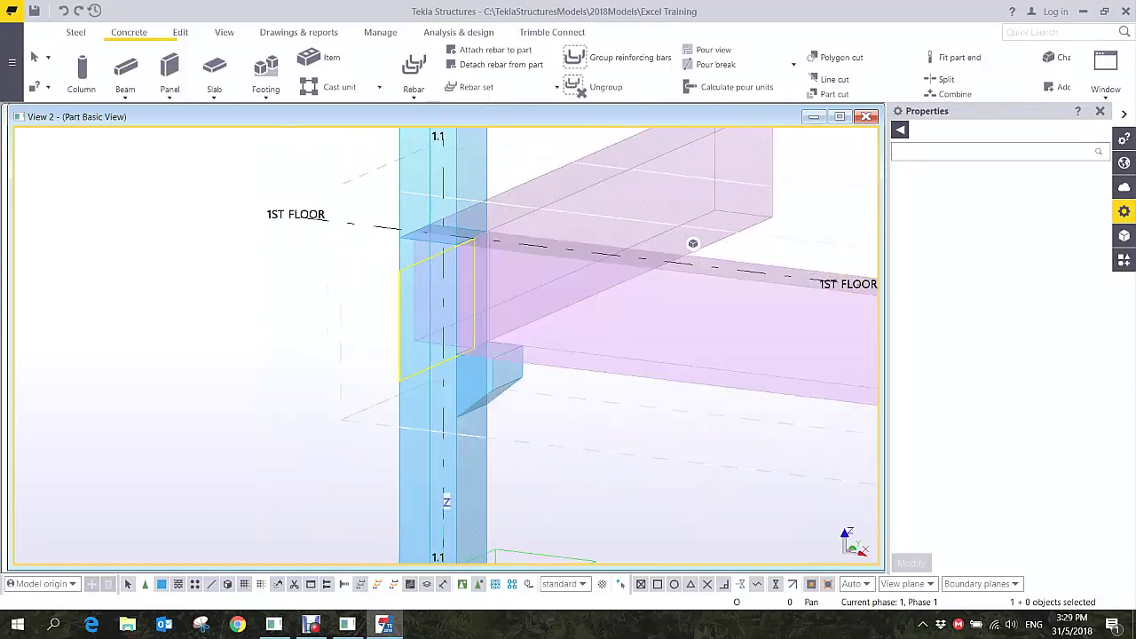
- Show only the concrete column between FFL and 1ST FLOOR at grid 1.1, hiding the other parts
click(456, 387)
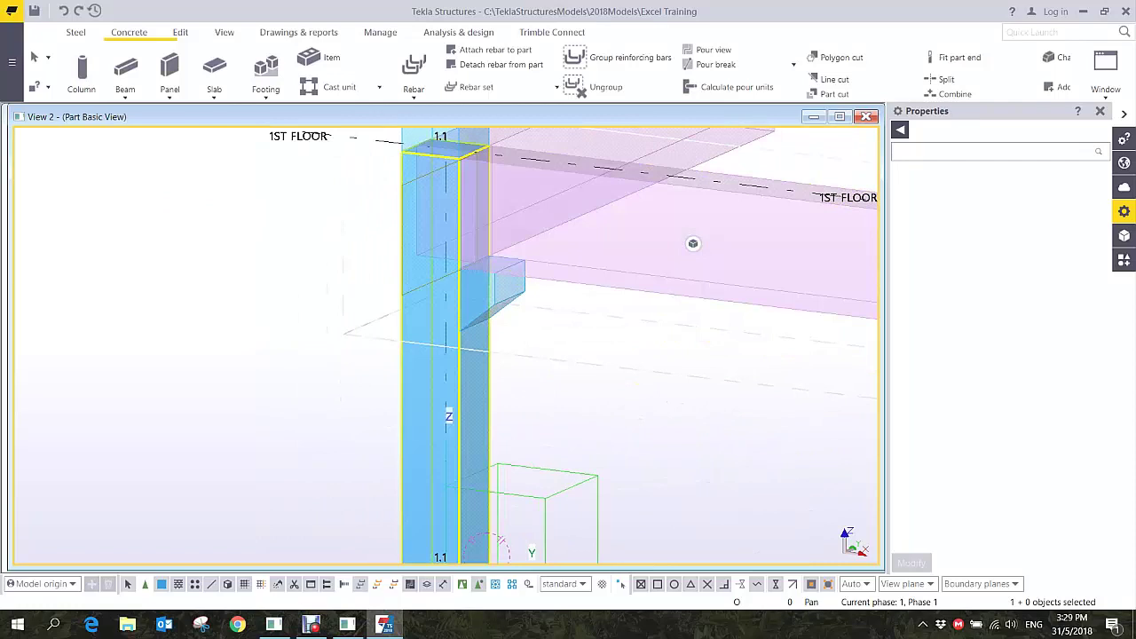
right_click(456, 387)
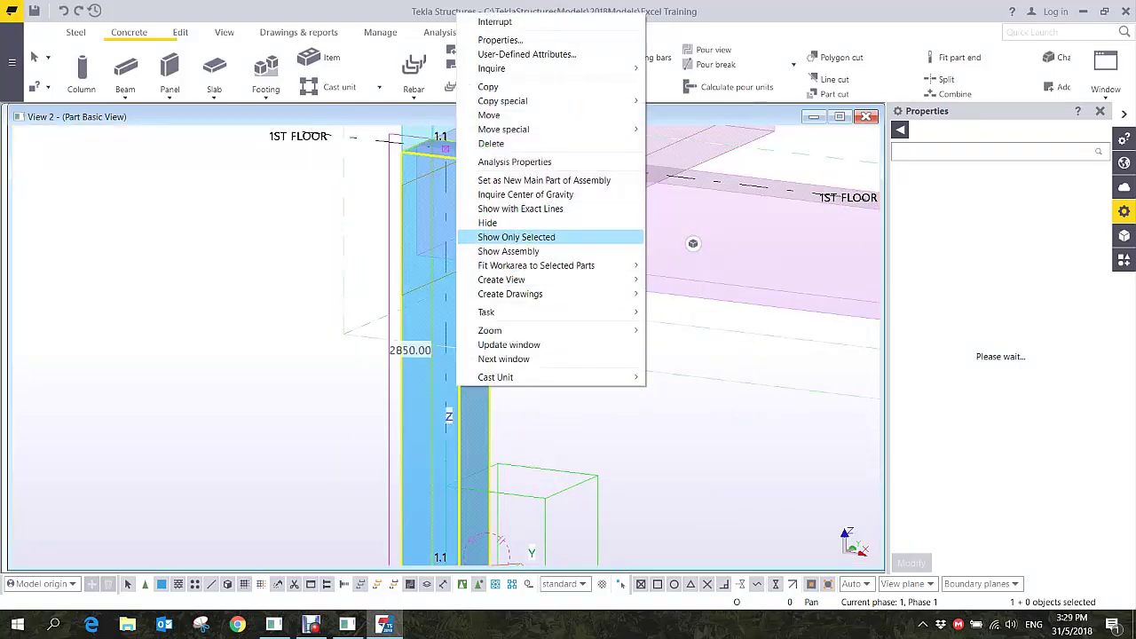
click(516, 237)
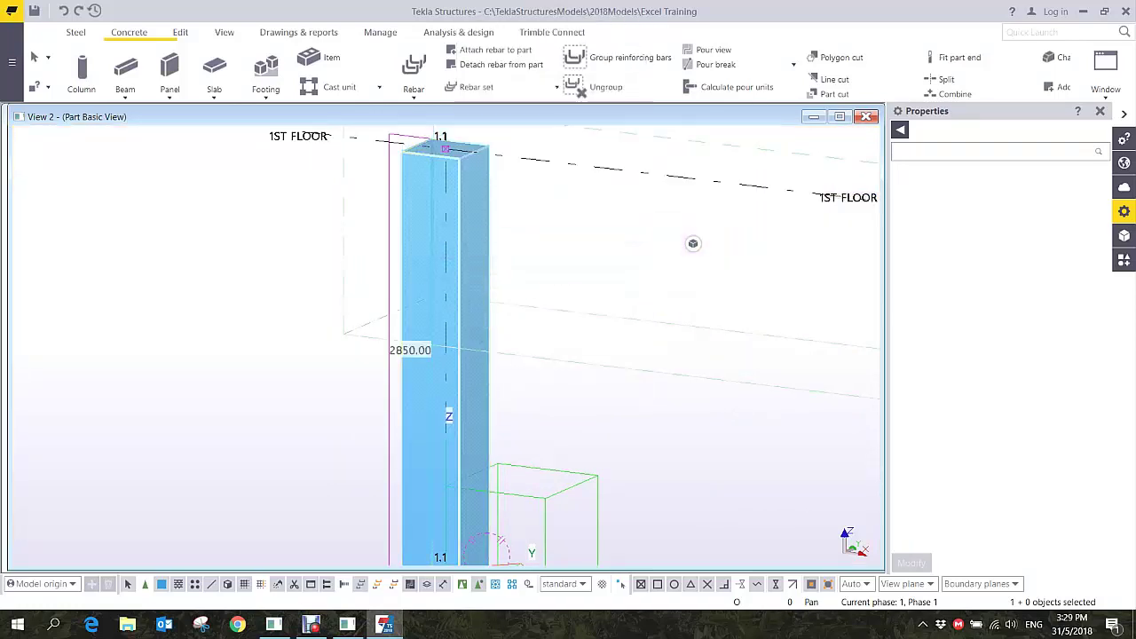
ctrl+middle_drag(515, 258, 503, 393)
ctrl+click(503, 393)
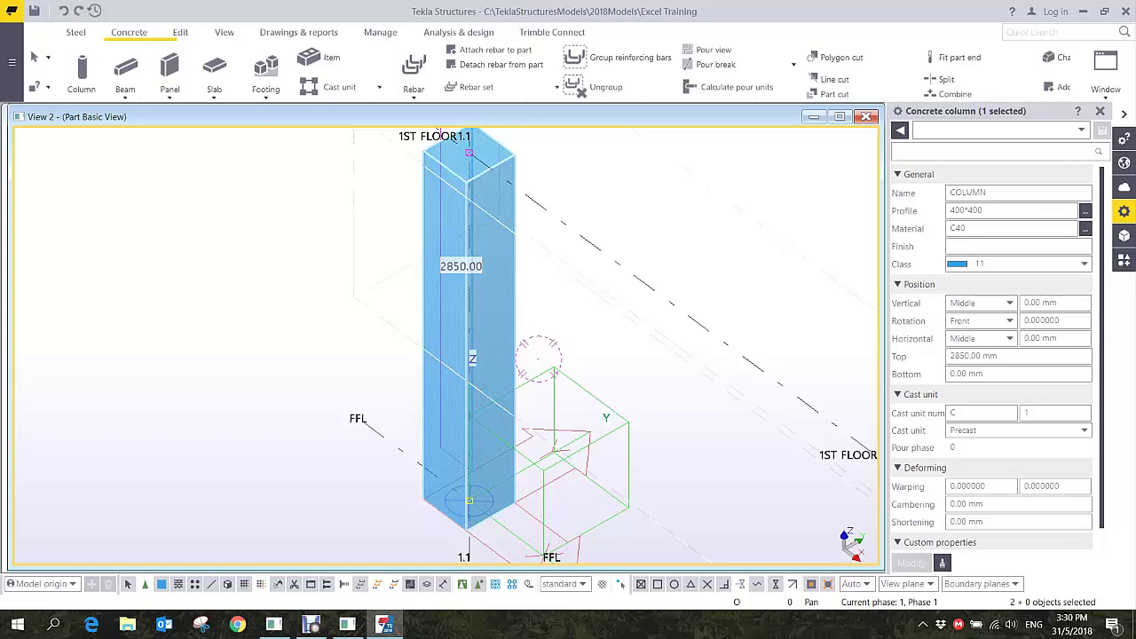
- Examine the isolated column around its base and along its height
middle_drag(488, 489, 477, 373)
scroll(506, 503, up, 4)
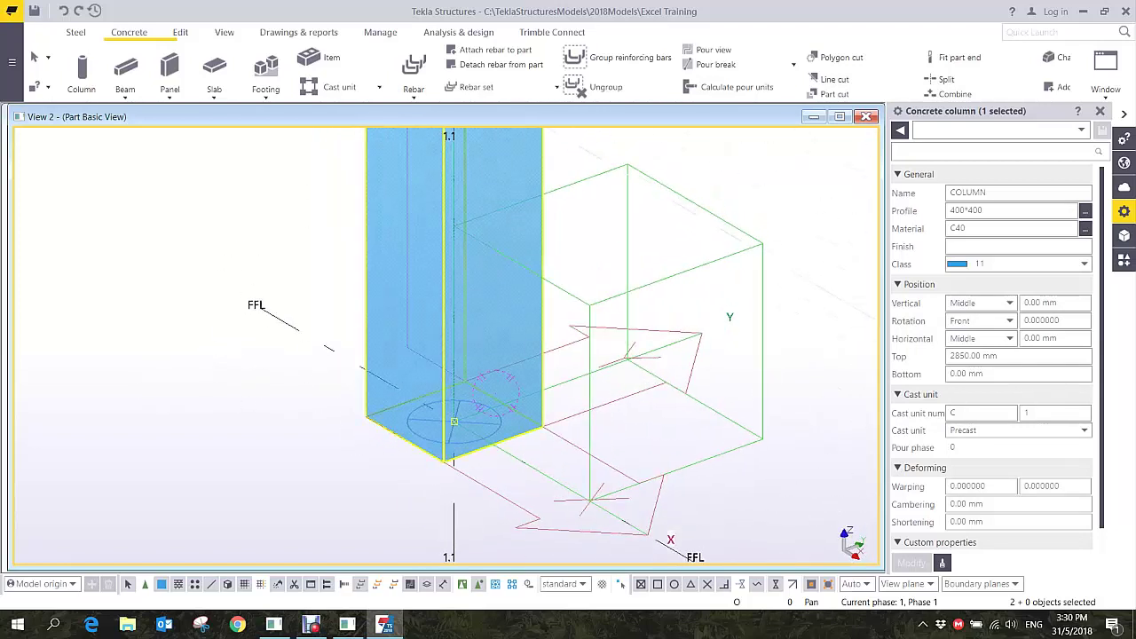
middle_drag(525, 395, 573, 368)
scroll(539, 417, down, 4)
scroll(542, 433, down, 3)
middle_drag(573, 368, 455, 403)
scroll(523, 453, down, 2)
scroll(455, 403, up, 2)
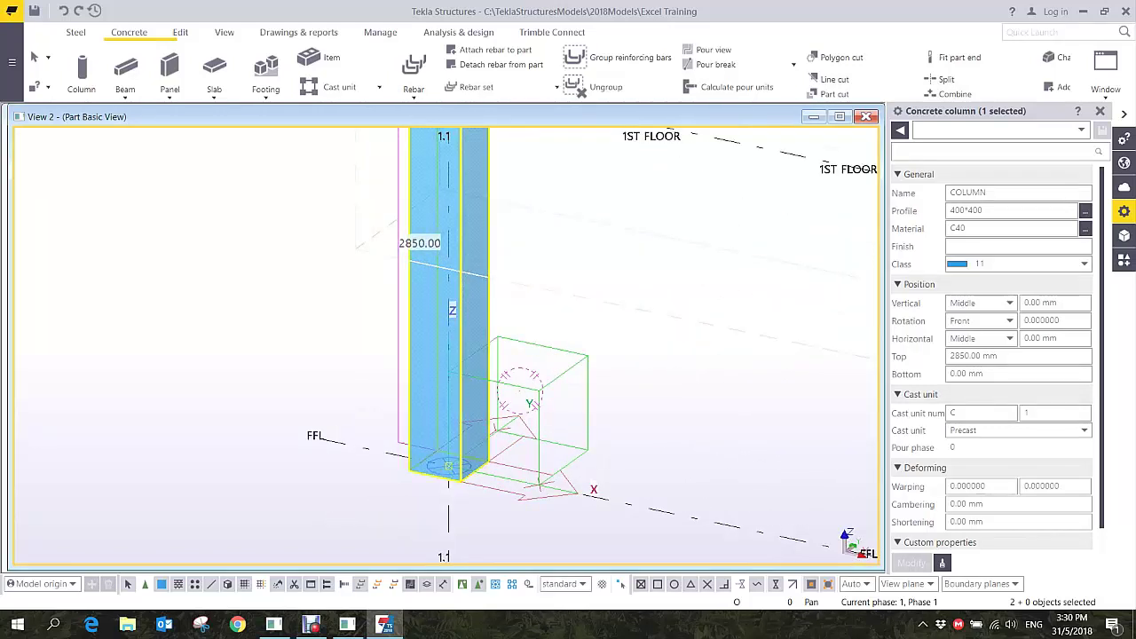
scroll(462, 355, down, 2)
- Start a rebar bar group and set its bar size to 16
click(414, 89)
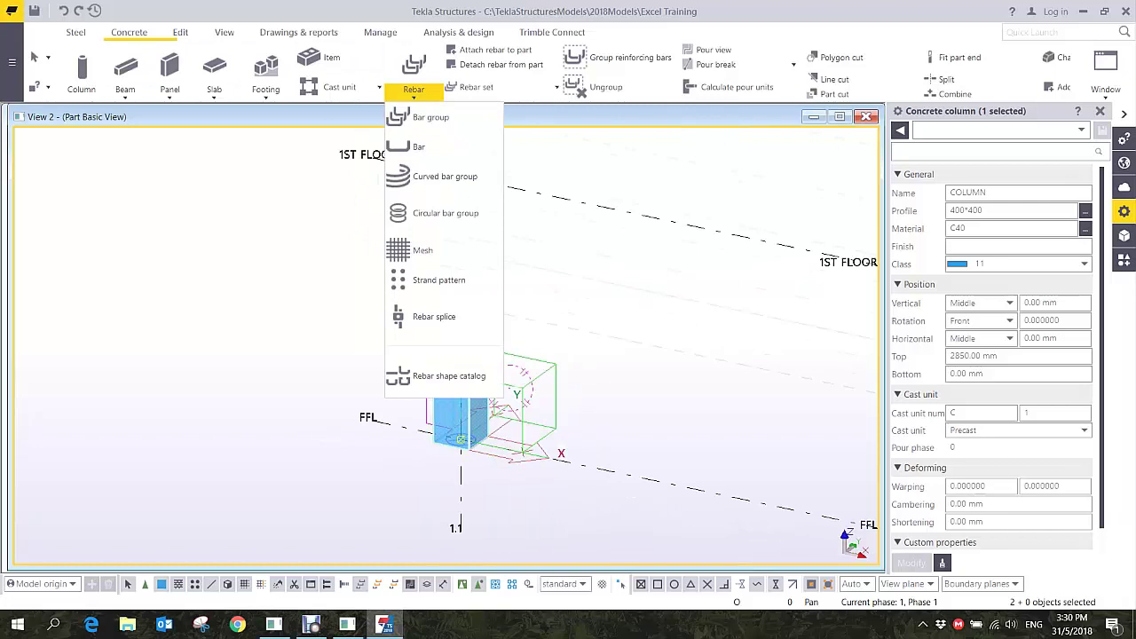
click(431, 116)
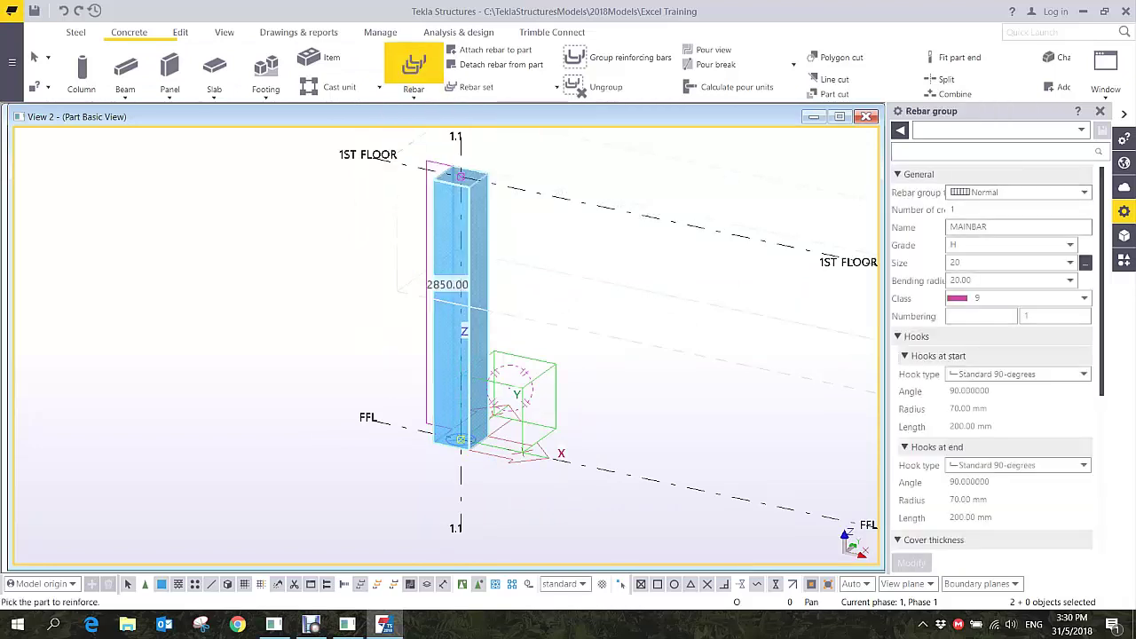
click(1070, 263)
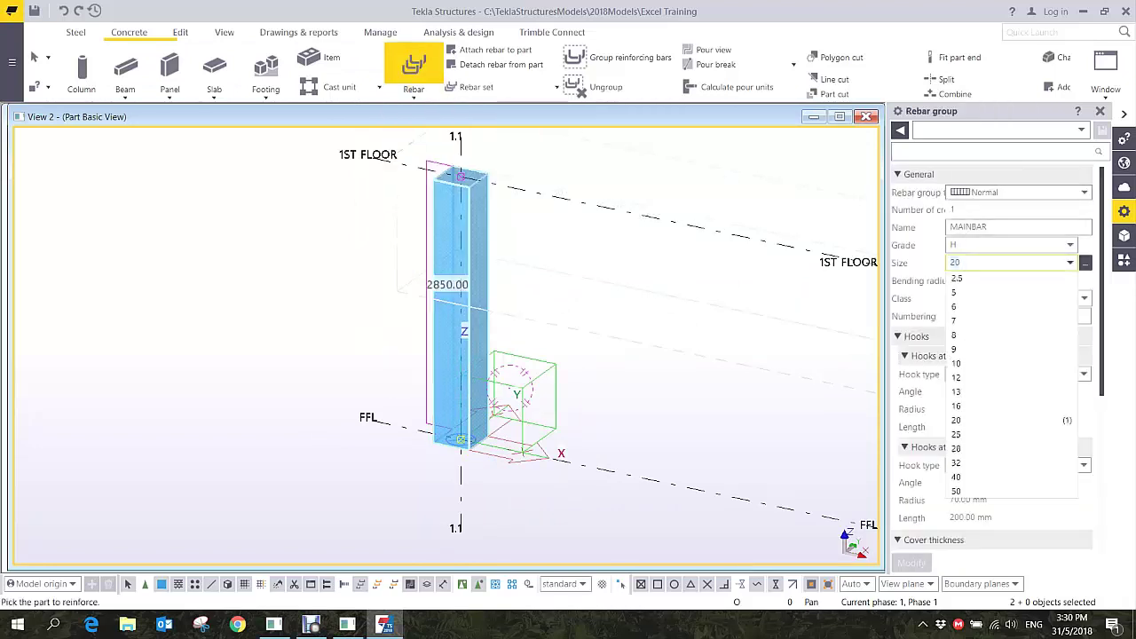
text(16)
key(Return)
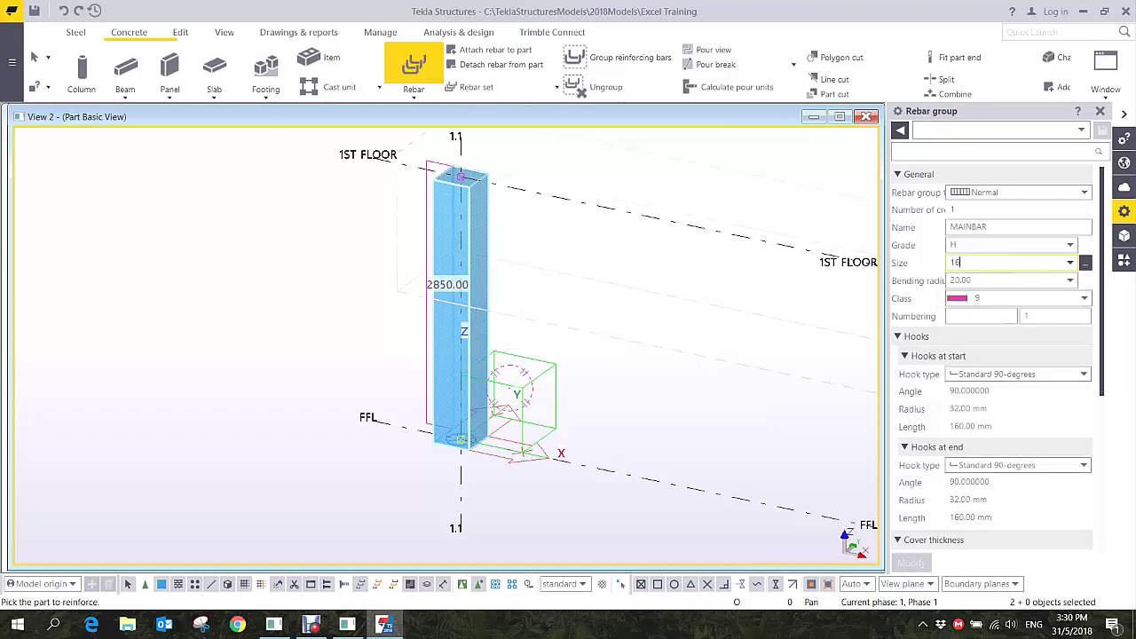
- Set the bar group's start and end cover thickness to 25 mm each
scroll(991, 355, down, 1)
scroll(991, 355, down, 1)
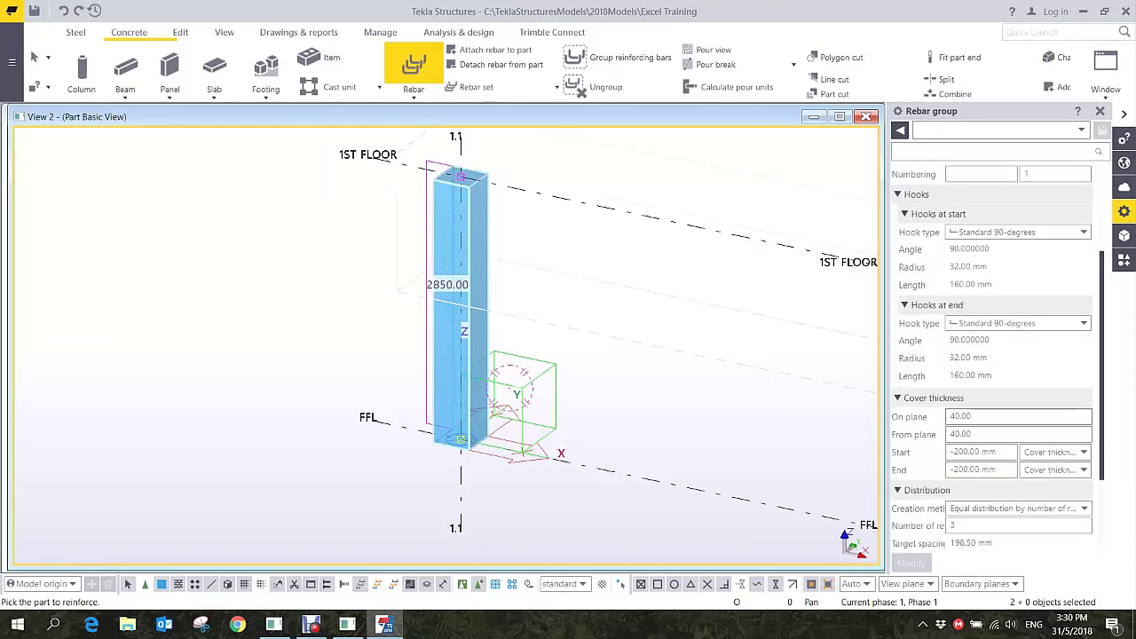
click(981, 452)
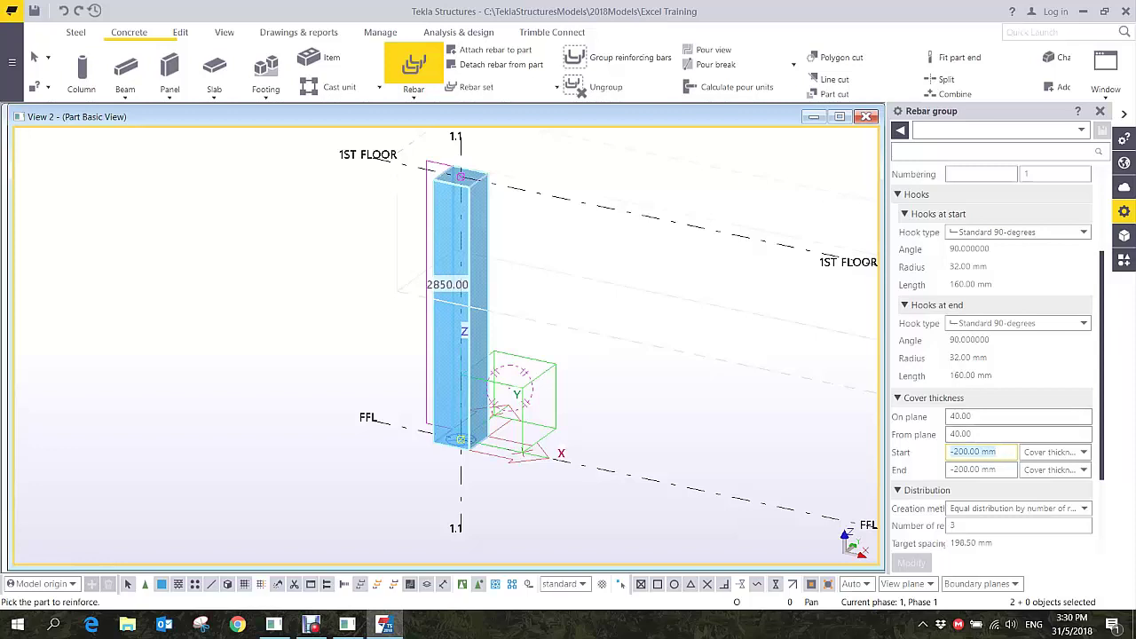
text(25)
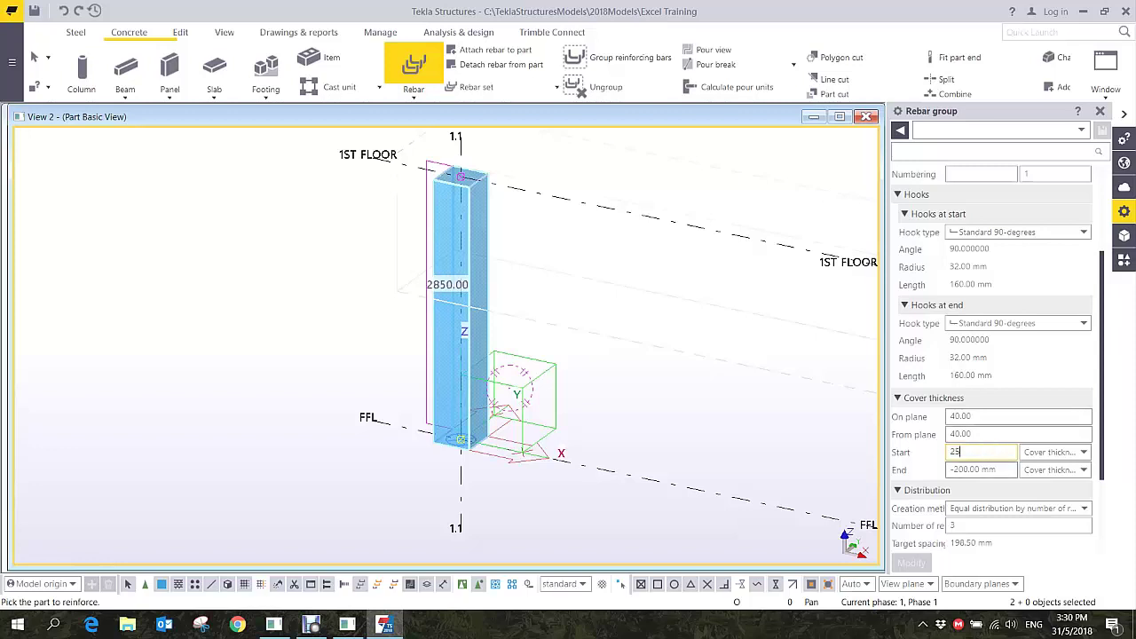
key(Tab)
text(25)
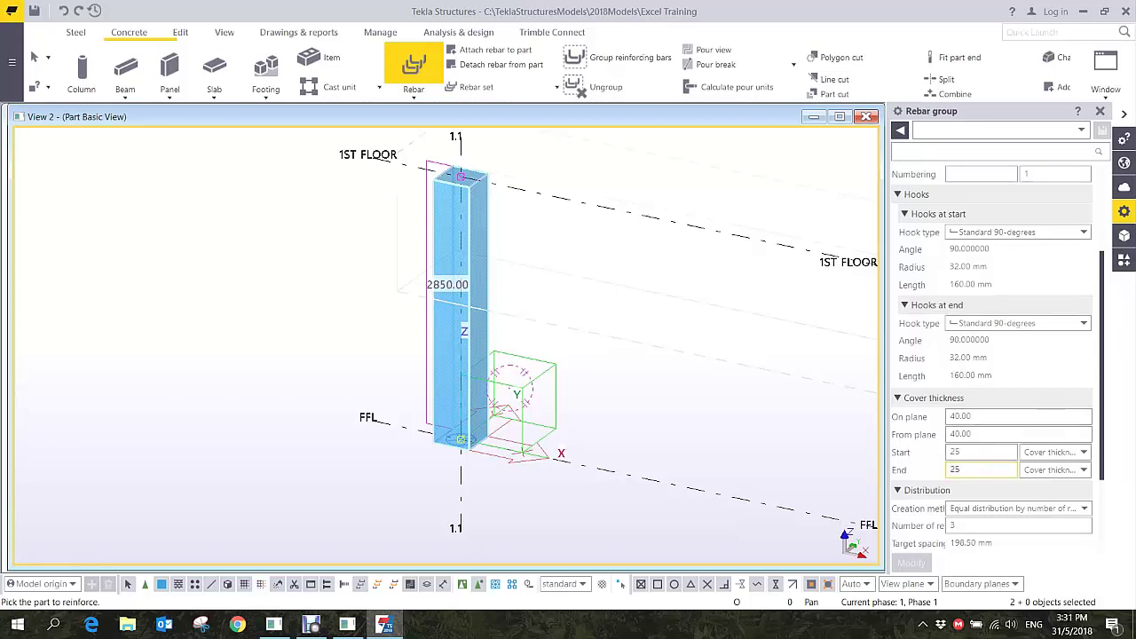
- Pick the column as the part to reinforce and define the bar shape along its front vertical edge, from base corner to top corner
middle_drag(462, 307, 479, 323)
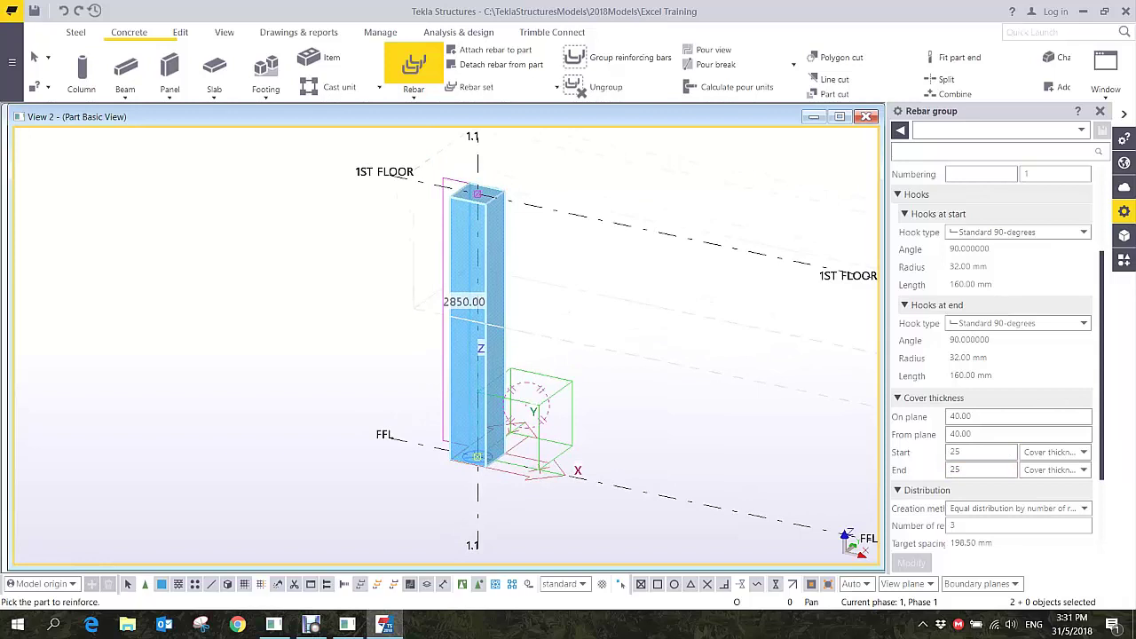
click(487, 381)
scroll(522, 444, up, 5)
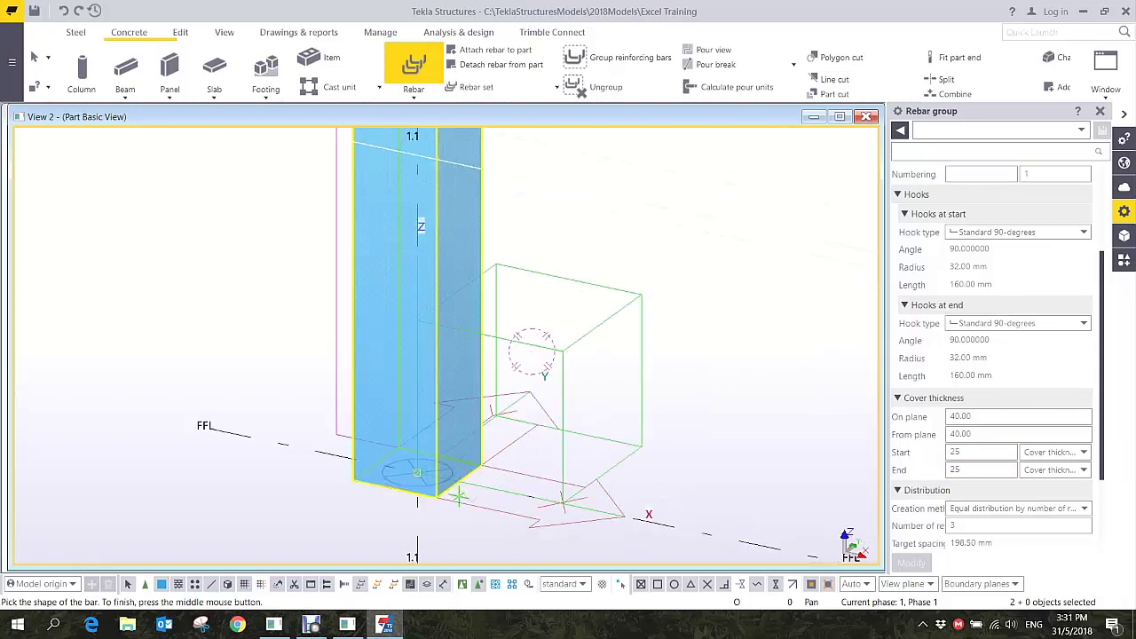
scroll(435, 499, up, 1)
scroll(484, 404, down, 5)
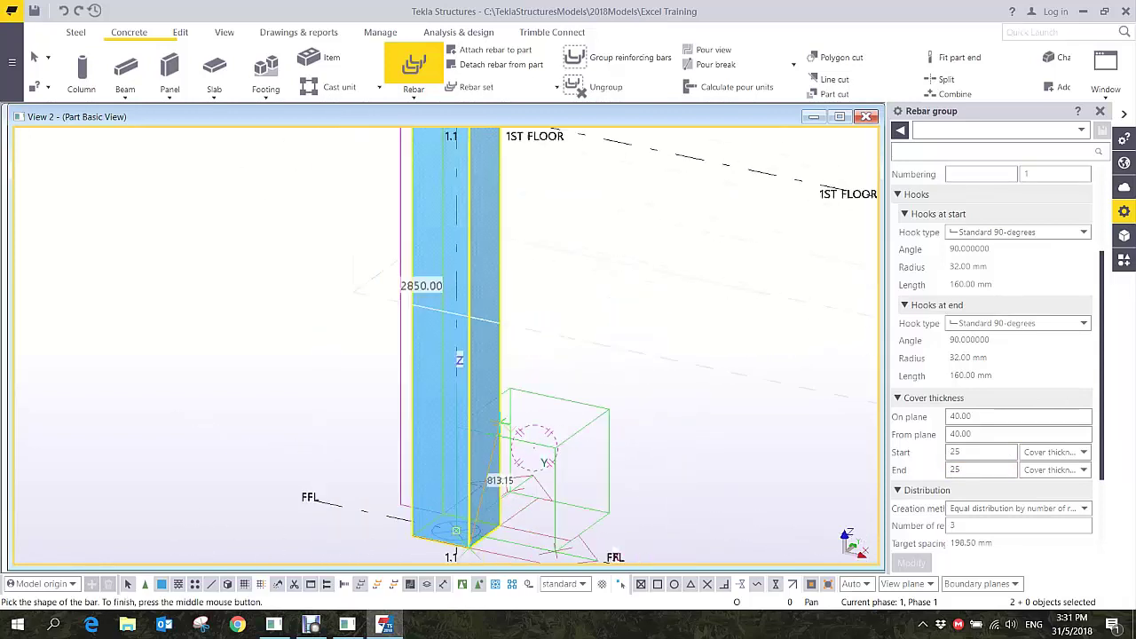
scroll(495, 276, up, 2)
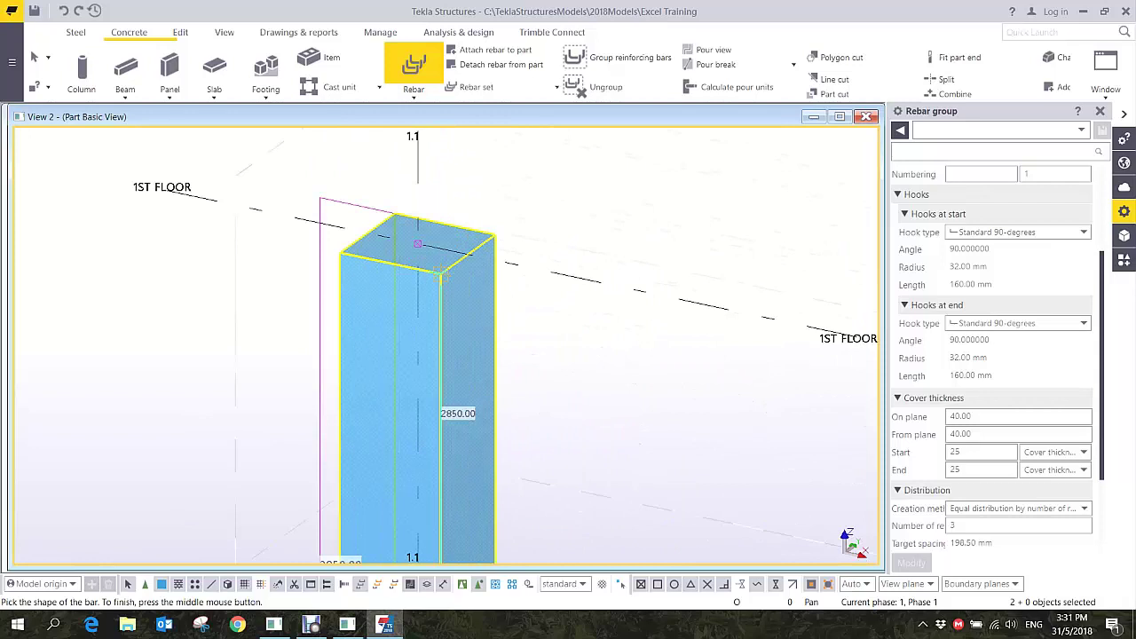
click(441, 274)
scroll(474, 257, down, 4)
scroll(493, 262, up, 1)
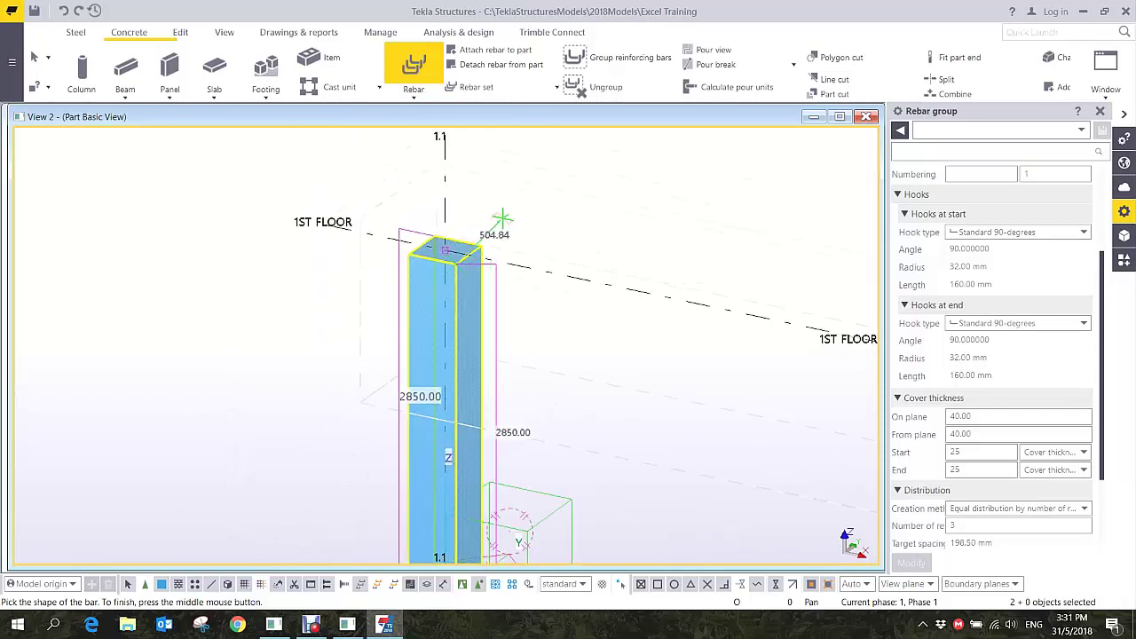
middle_click(512, 433)
- Distribute the bar group across the column's side face, from the front to the back base corner, and finish the command
scroll(512, 434, up, 4)
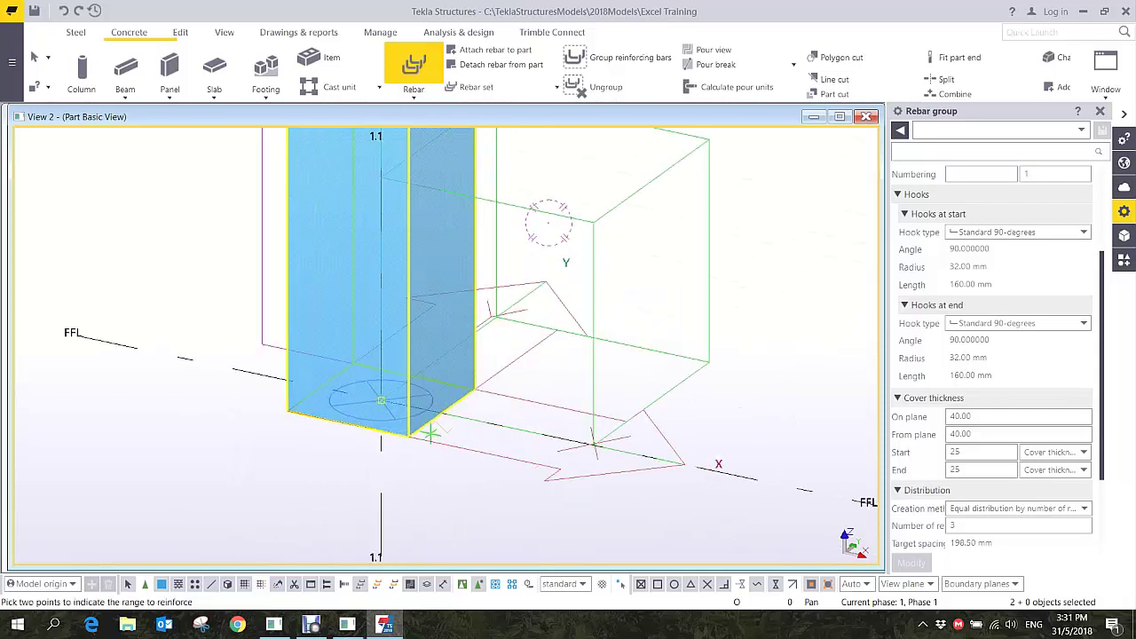
click(409, 437)
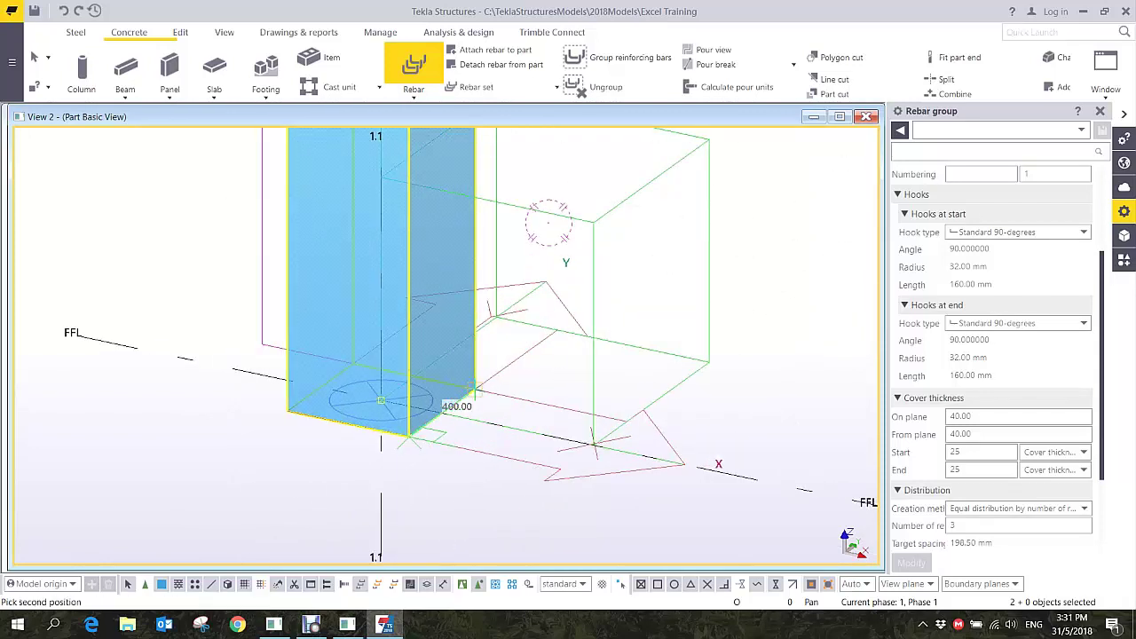
click(475, 389)
click(604, 348)
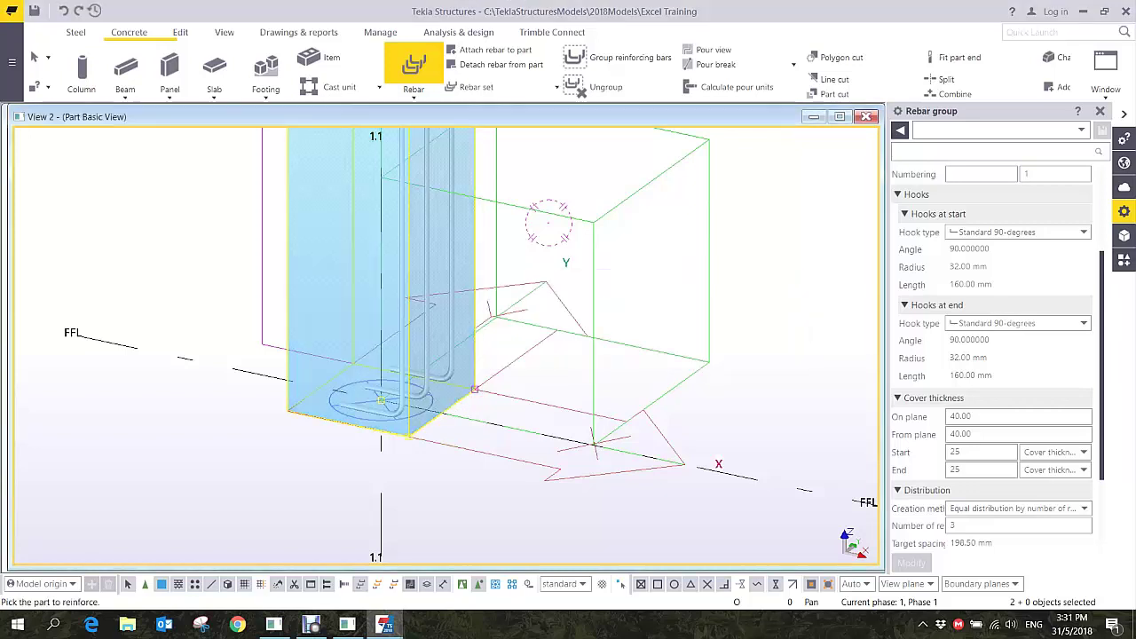
click(676, 258)
mouse_move(676, 258)
ctrl+middle_down()
mouse_move(765, 213)
mouse_move(720, 249)
mouse_move(693, 243)
ctrl+middle_up()
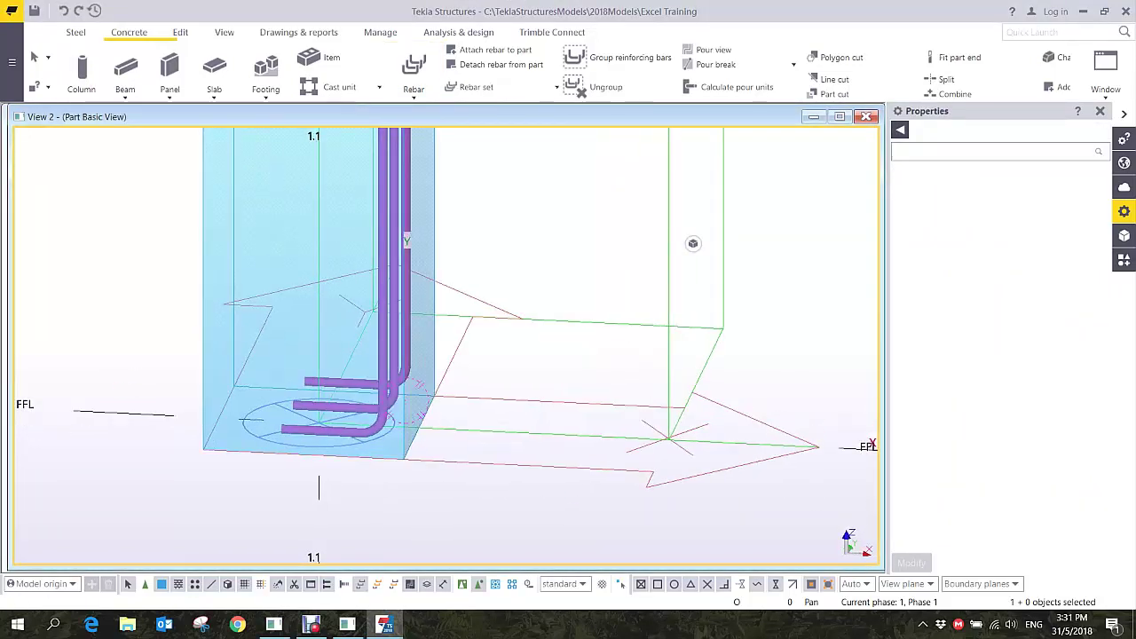
- Change the rebar group's start and end hooks to Custom hook with a length of 130 mm each
scroll(423, 394, up, 3)
click(398, 362)
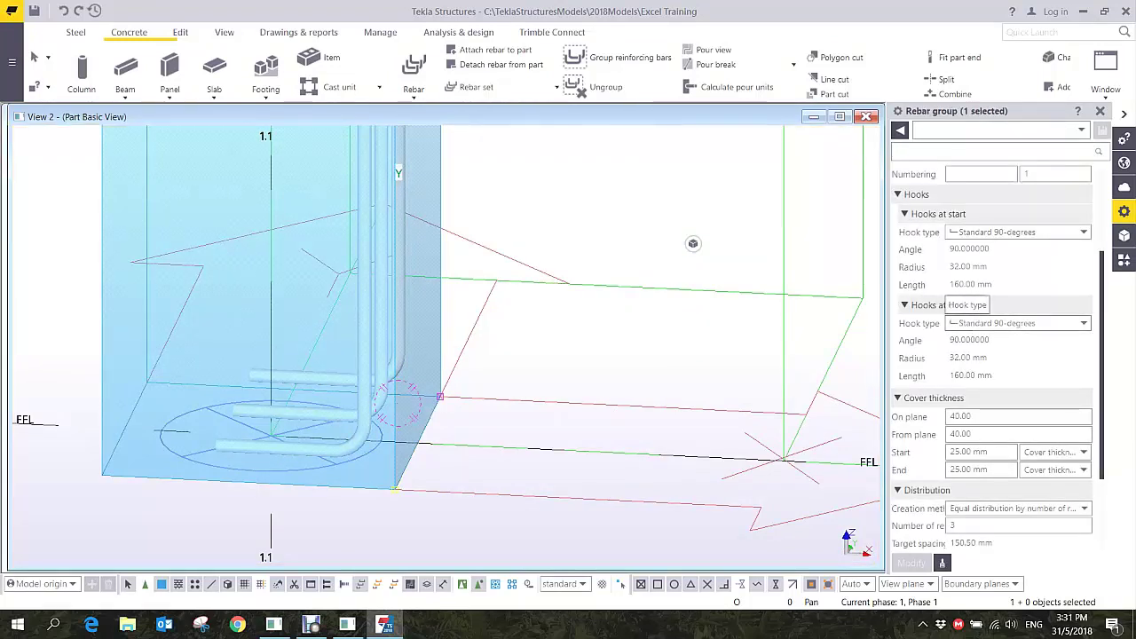
click(1012, 323)
click(976, 396)
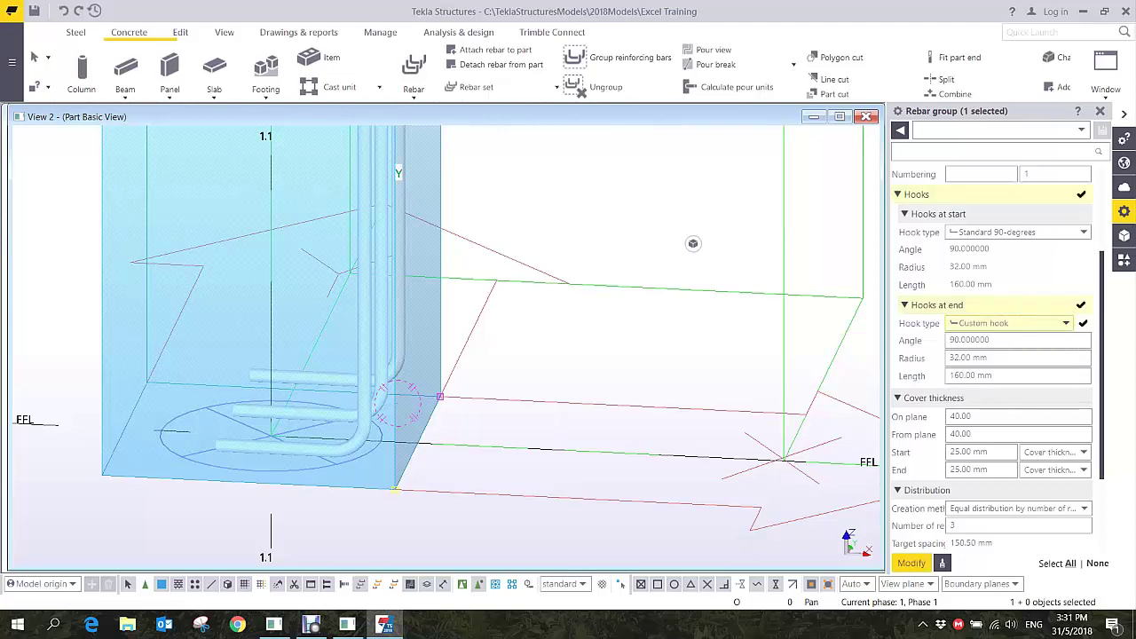
click(976, 376)
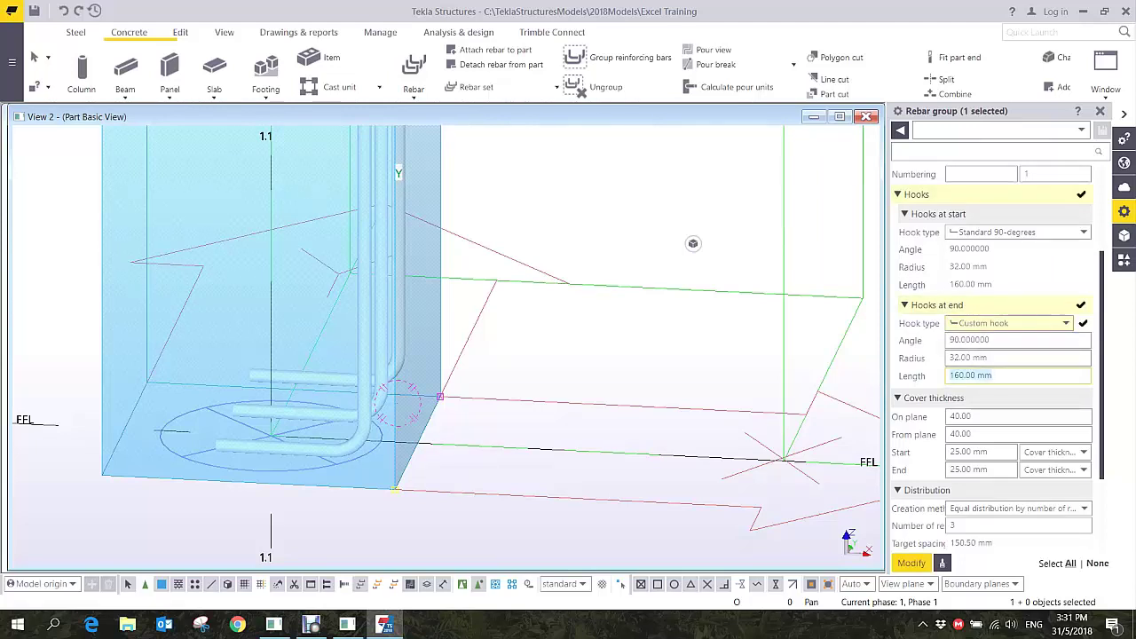
text(130)
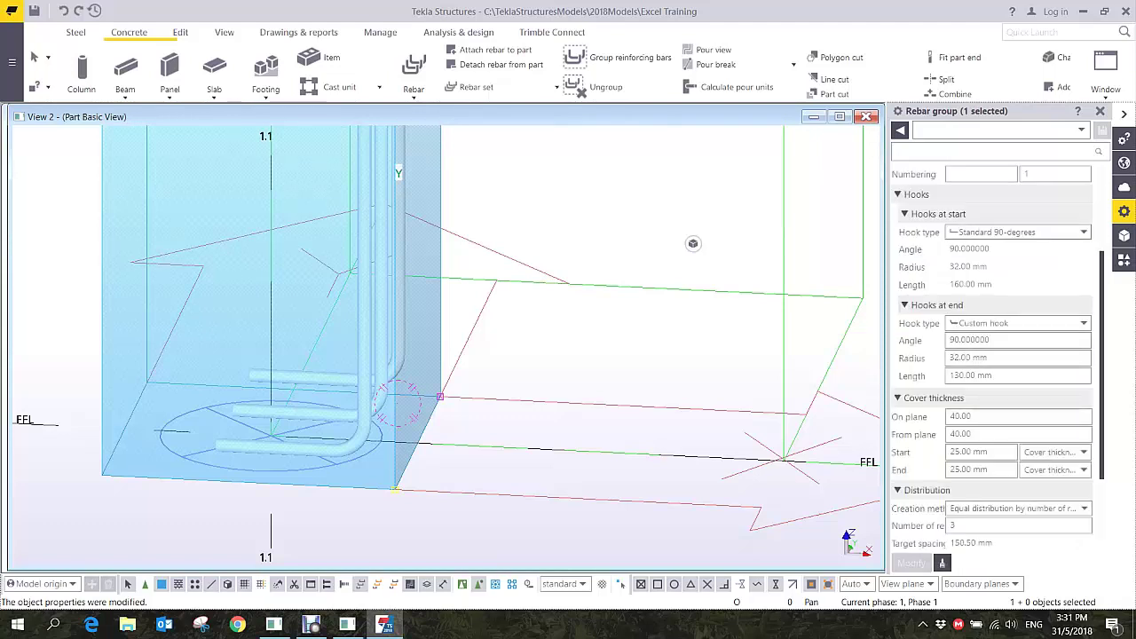
click(1083, 232)
click(986, 305)
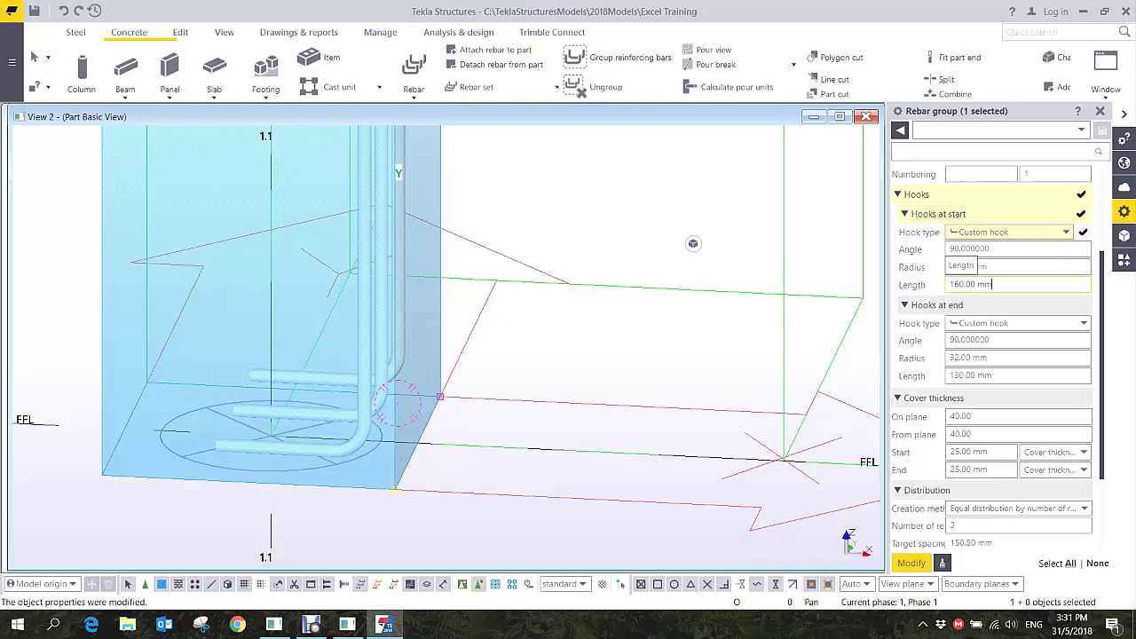
text(130)
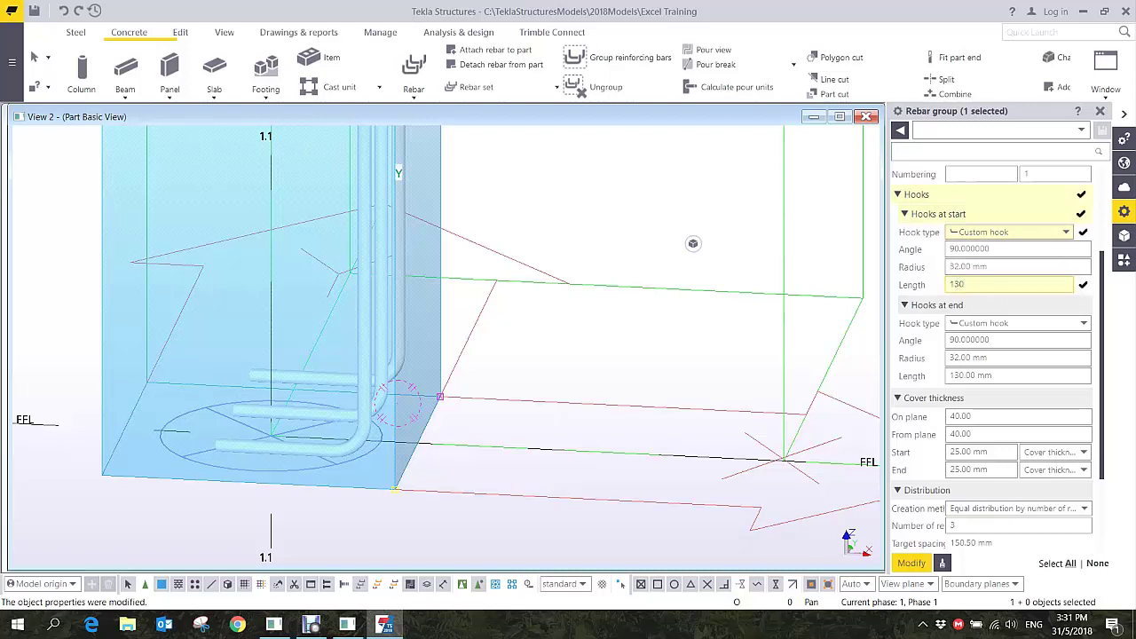
key(Return)
- Set the rebar group's start and end hook lengths to 120 mm each
ctrl+middle_drag(497, 381, 544, 357)
click(991, 284)
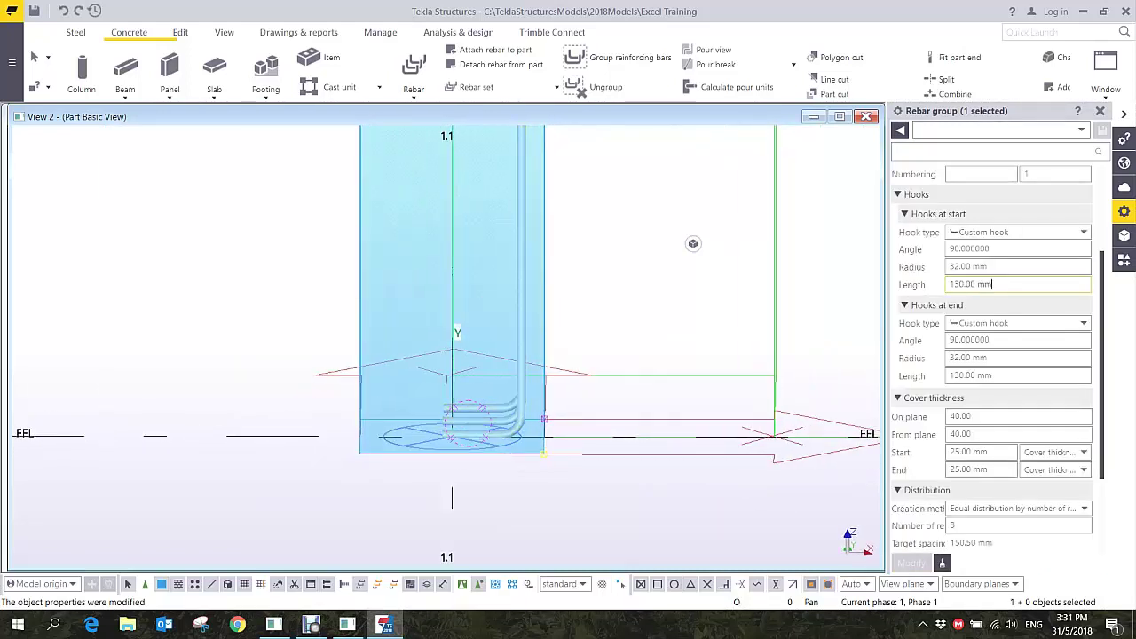
drag(993, 284, 948, 284)
text(120)
drag(993, 376, 948, 376)
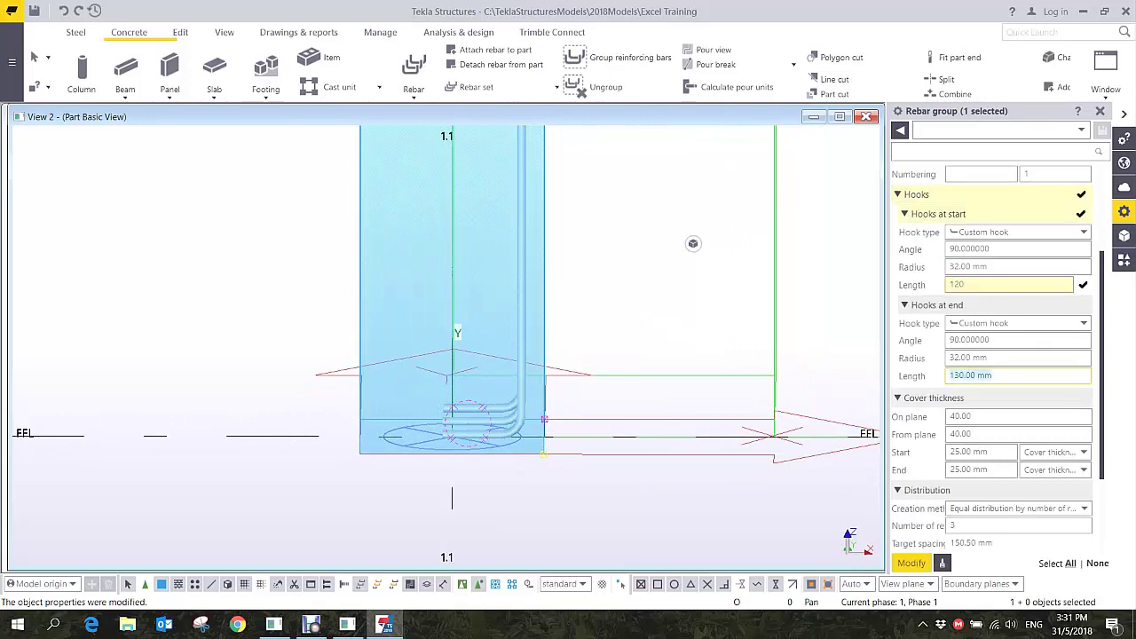
text(120)
key(Return)
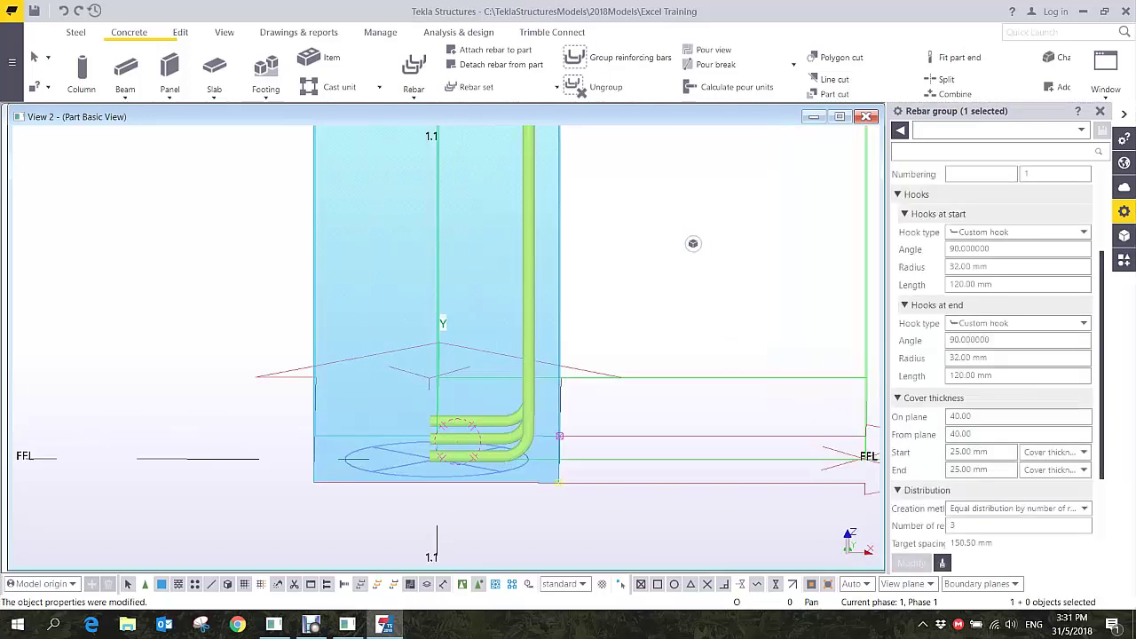
- Return to the 3D view and set the rebar group's start and end hook lengths to 100 mm each
key(ctrl+p)
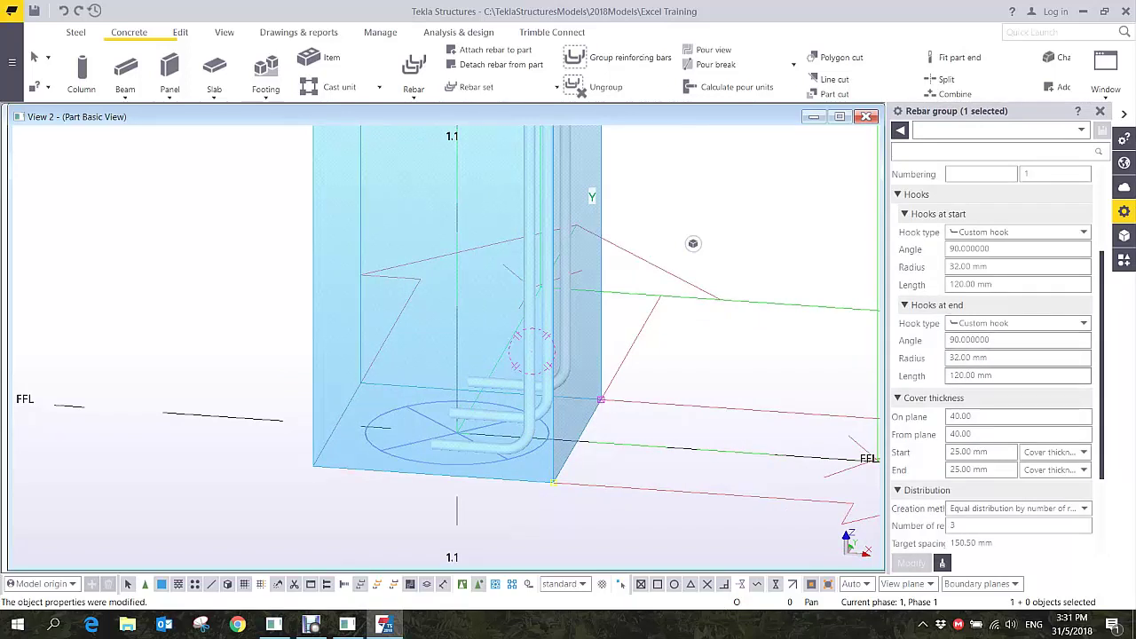
click(1017, 376)
text(100)
click(1017, 285)
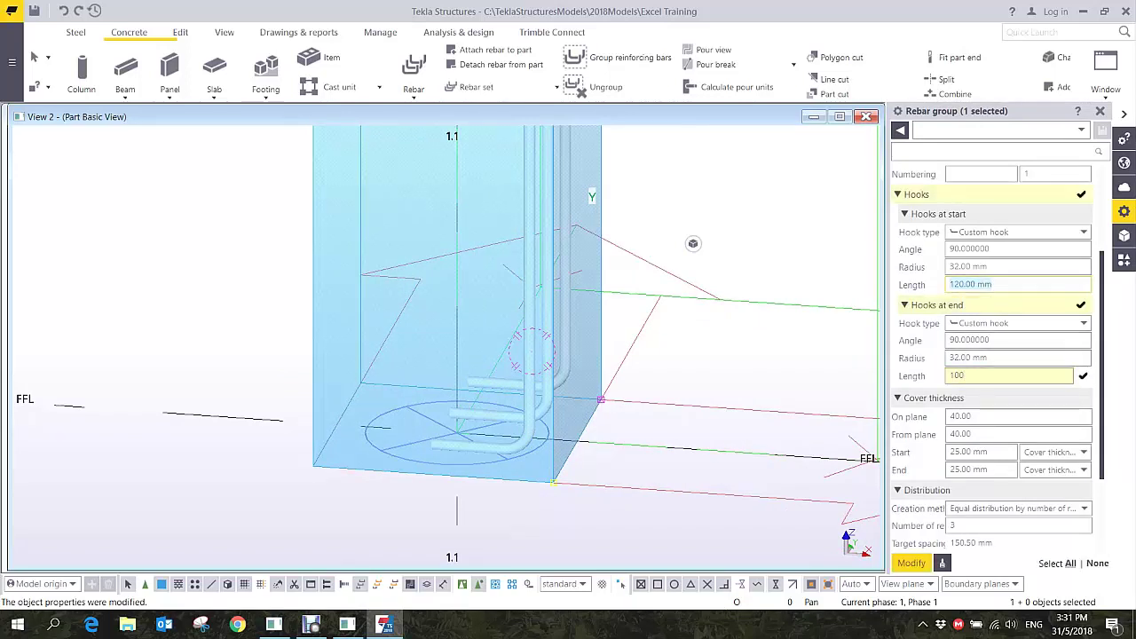
text(100)
key(Return)
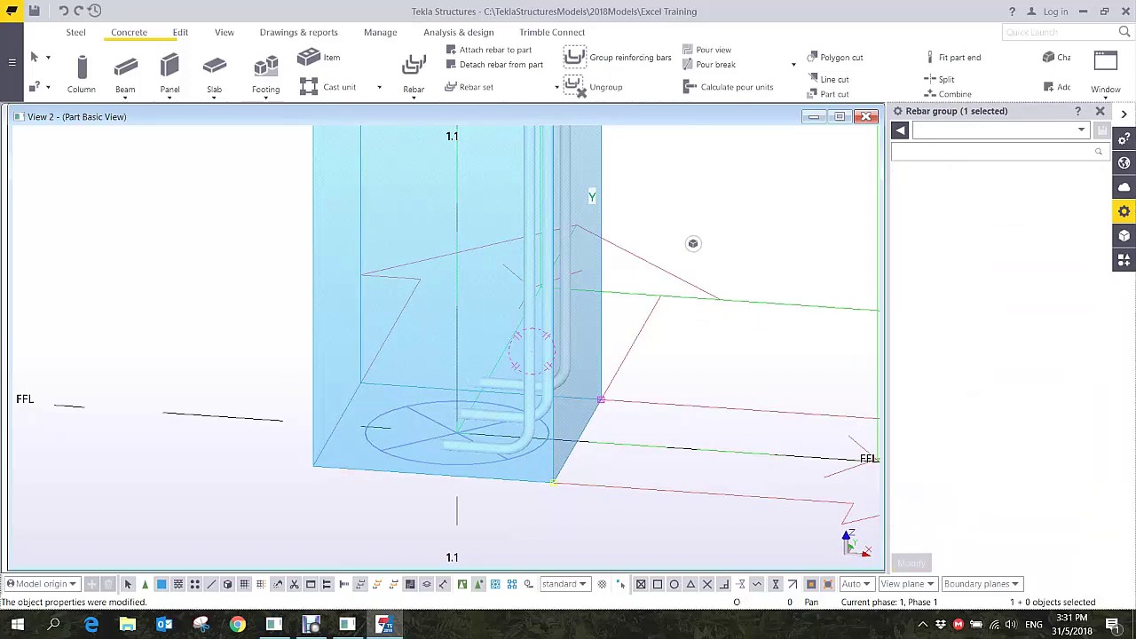
- Copy the rebar group from the column's front base corner to the opposite corner of the front face, expanding the work area to include it
ctrl+middle_drag(532, 351, 525, 420)
scroll(484, 361, down, 3)
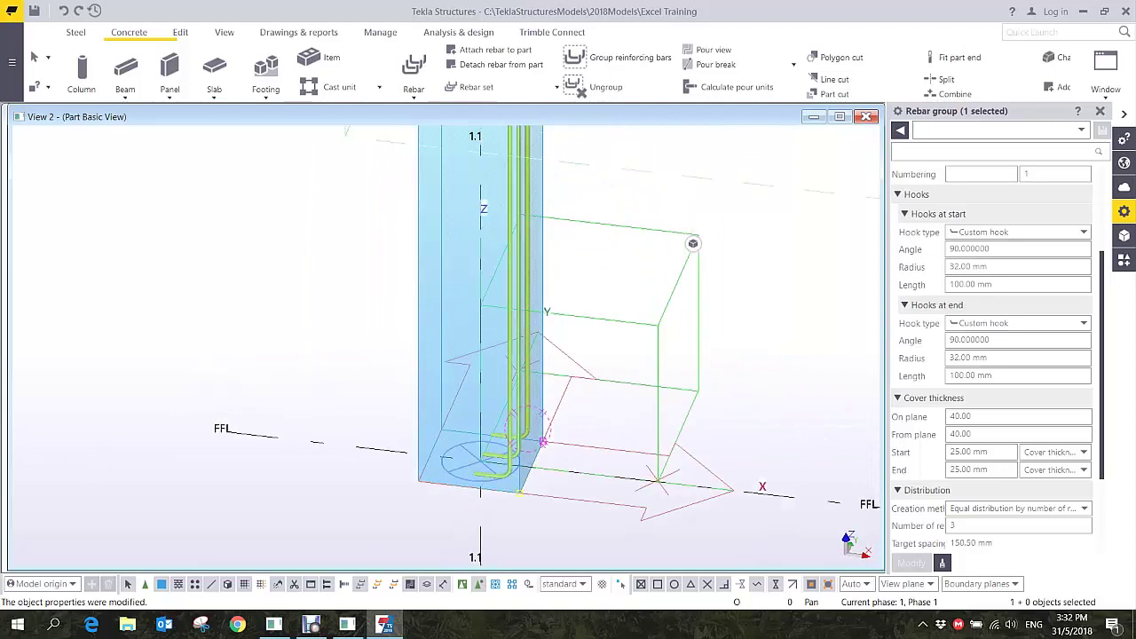
scroll(524, 415, down, 2)
scroll(516, 419, up, 4)
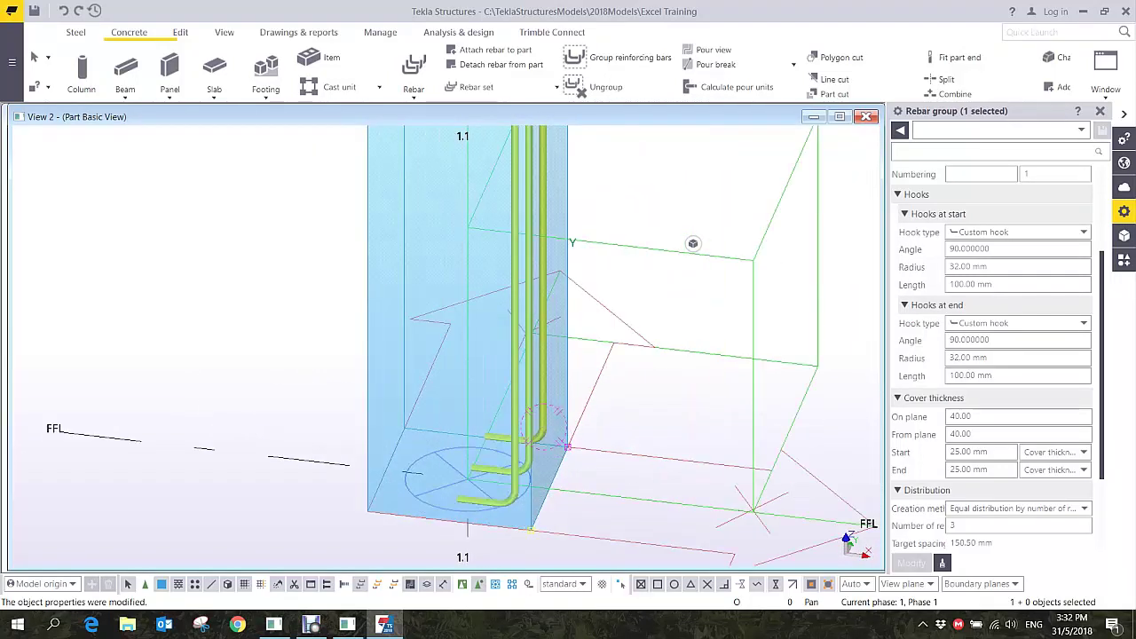
middle_drag(530, 386, 567, 295)
scroll(566, 295, down, 3)
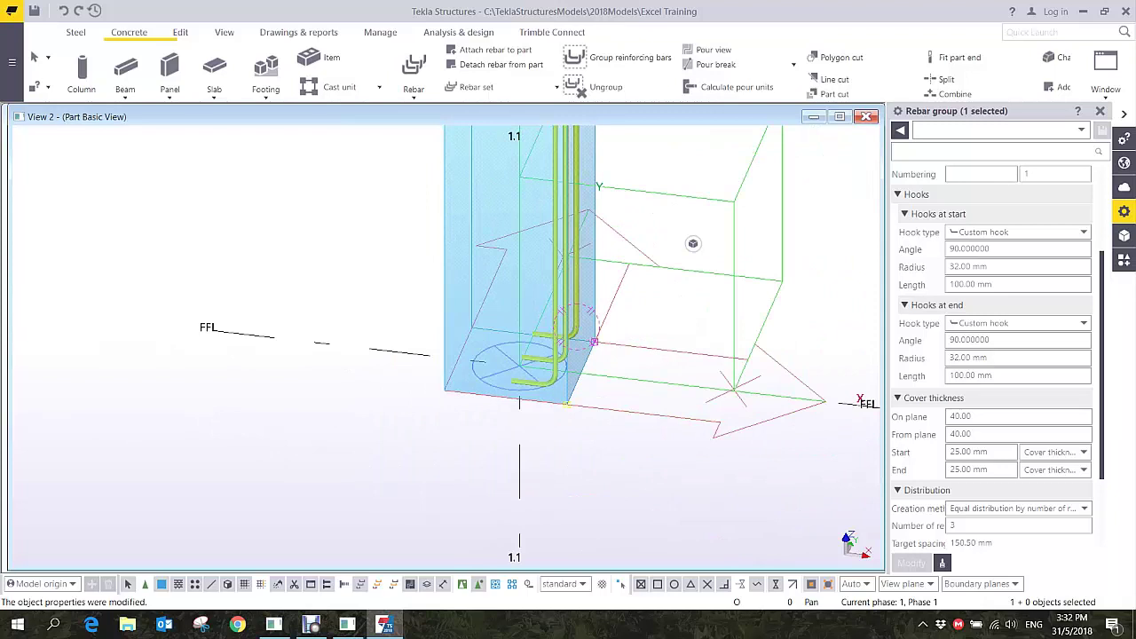
right_click(556, 294)
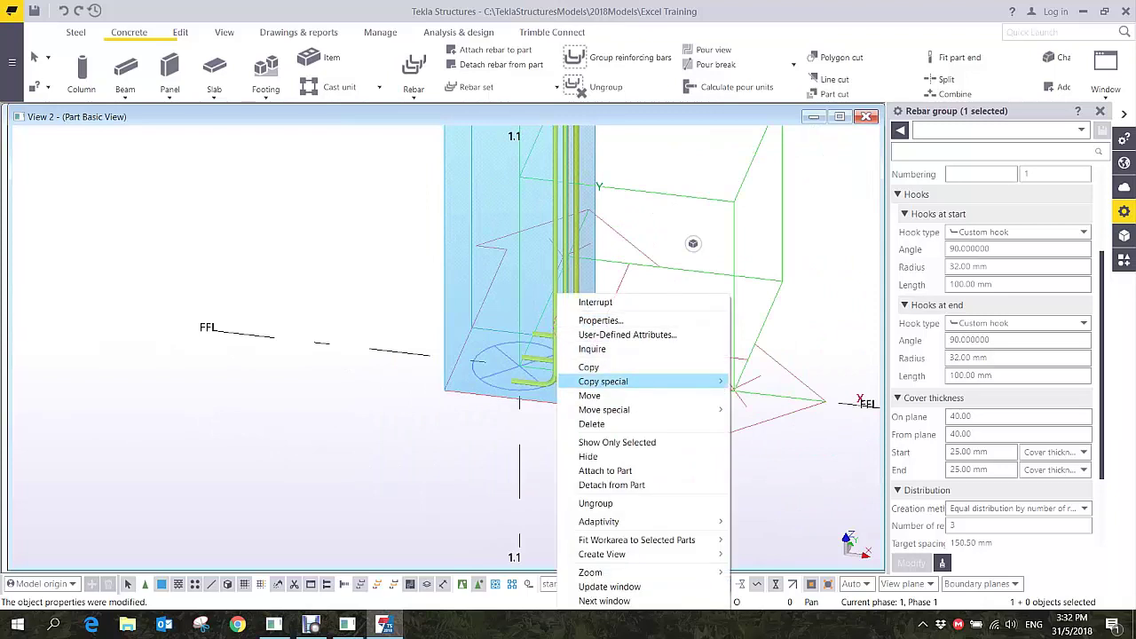
click(588, 367)
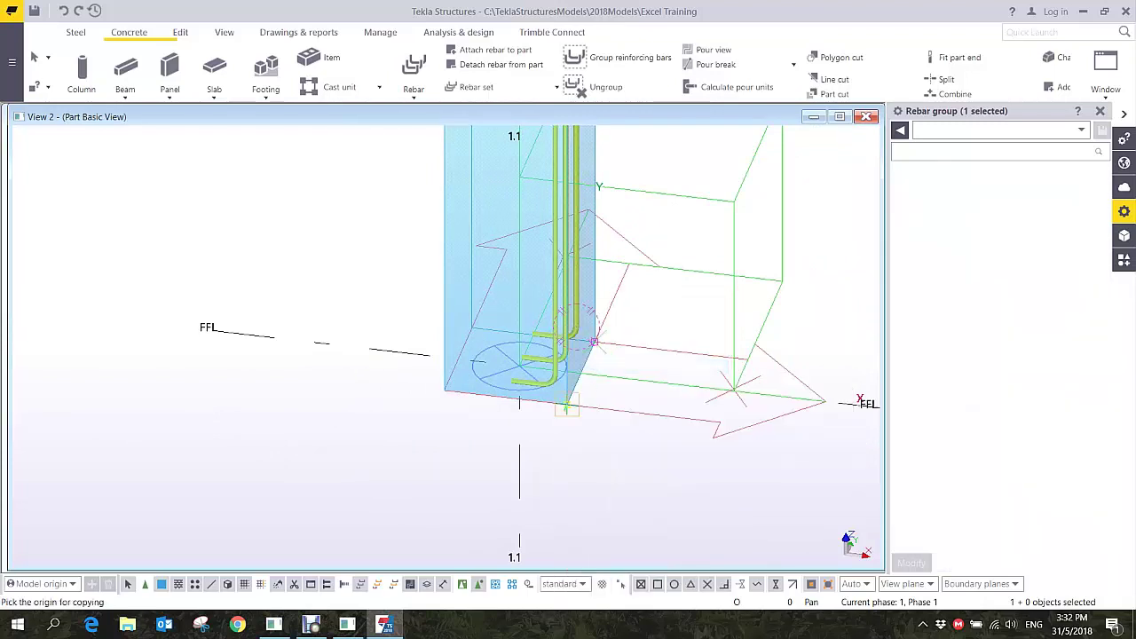
click(566, 406)
click(444, 391)
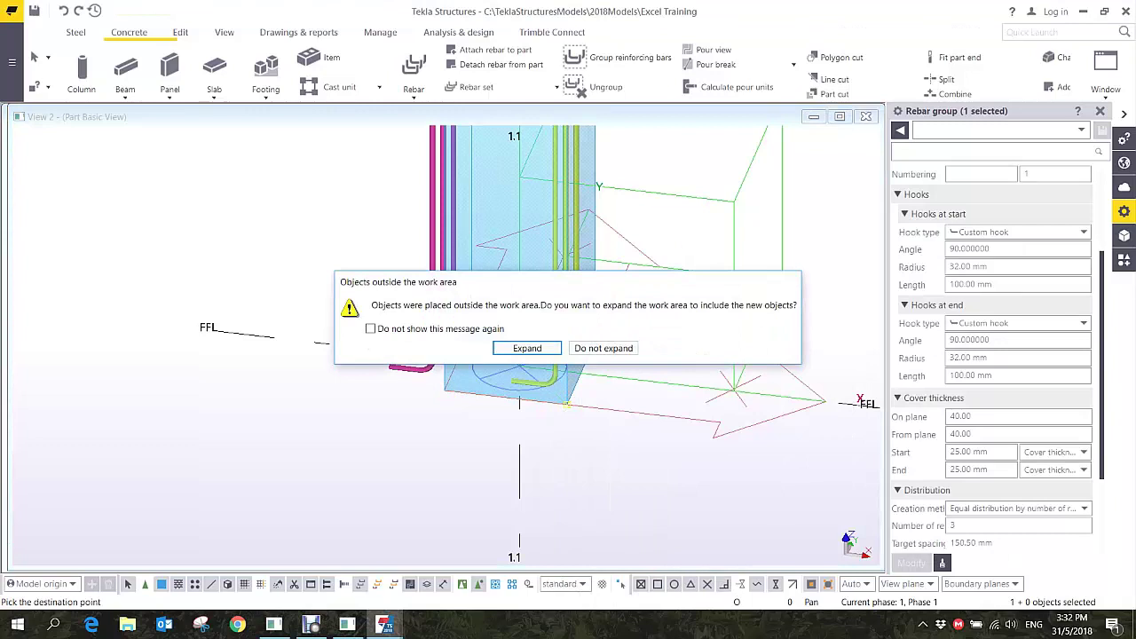
click(529, 347)
right_click(356, 217)
click(402, 232)
- Set the copied rebar group's on-plane cover thickness to -40 mm so the bars lie inside the column
click(433, 273)
scroll(417, 274, up, 2)
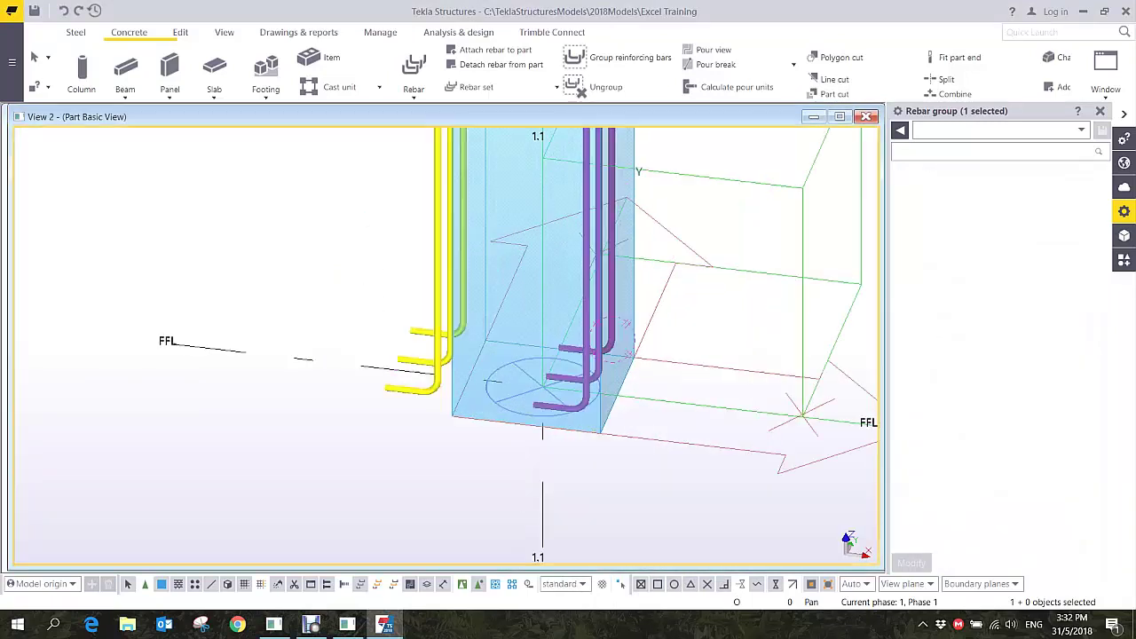
scroll(417, 274, up, 1)
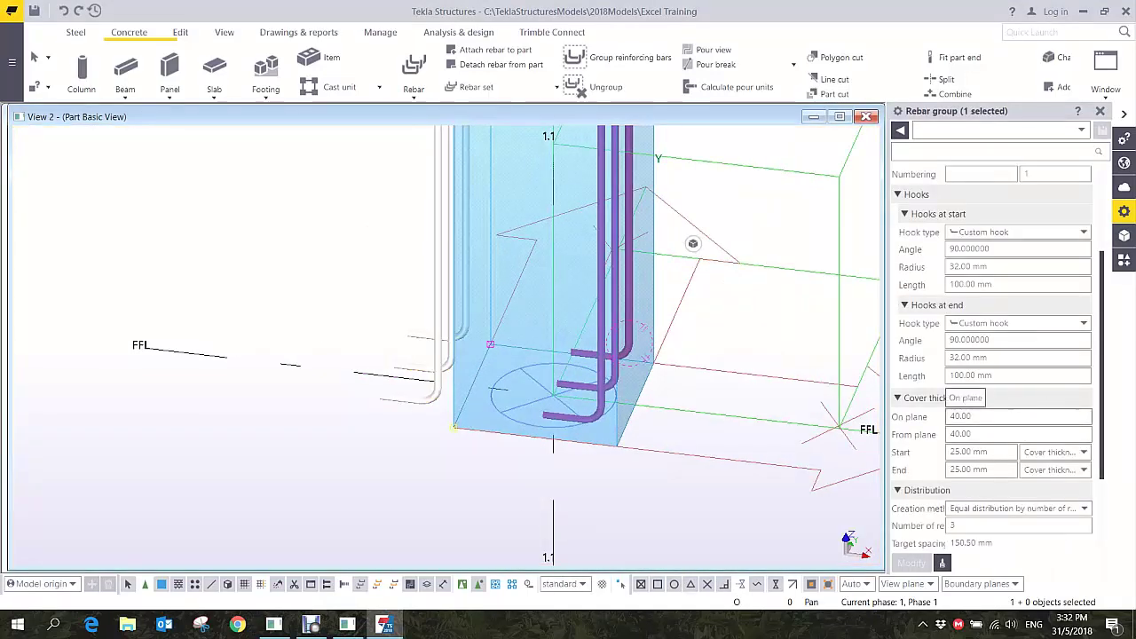
click(952, 416)
text(-)
click(911, 564)
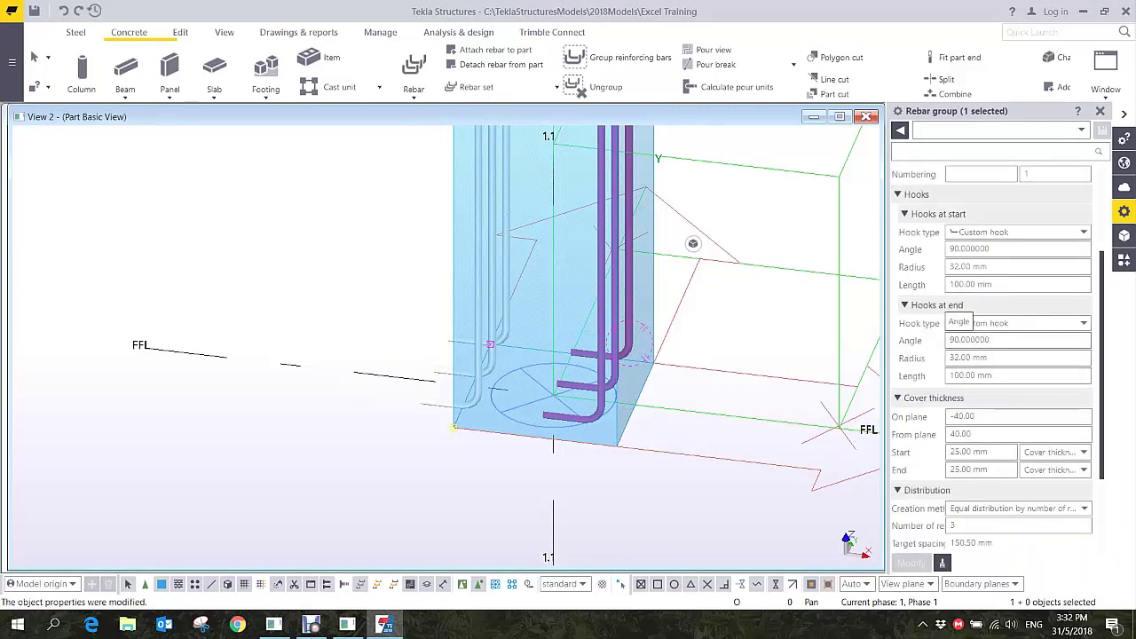
- Set the copied rebar group's start and end hook angles to -90 degrees
click(951, 340)
text(-)
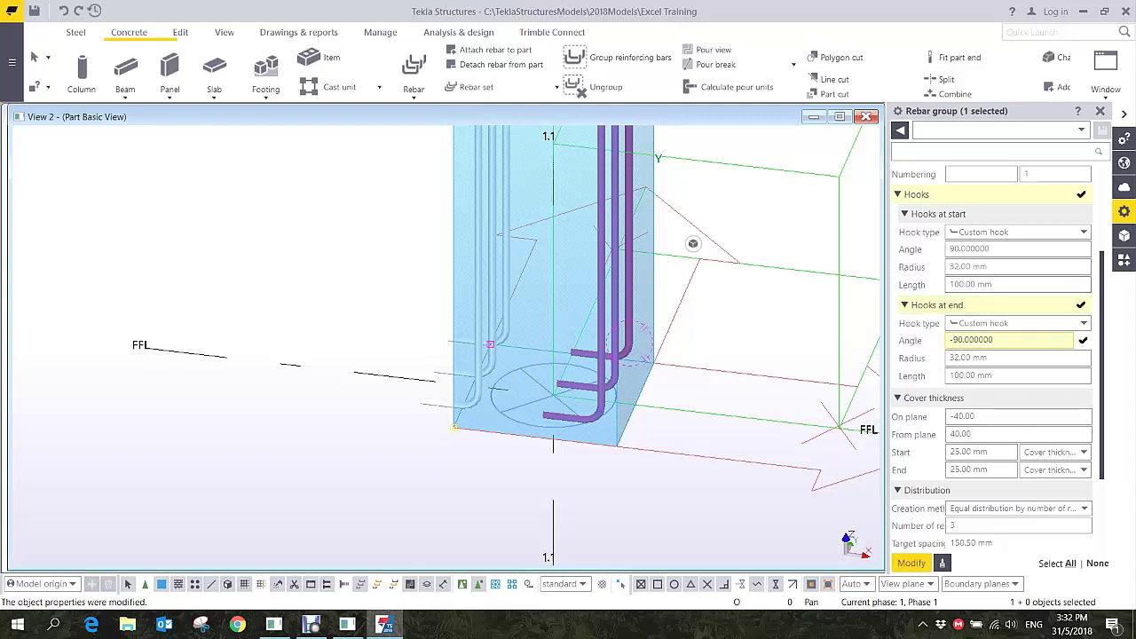
click(951, 249)
text(-)
click(911, 564)
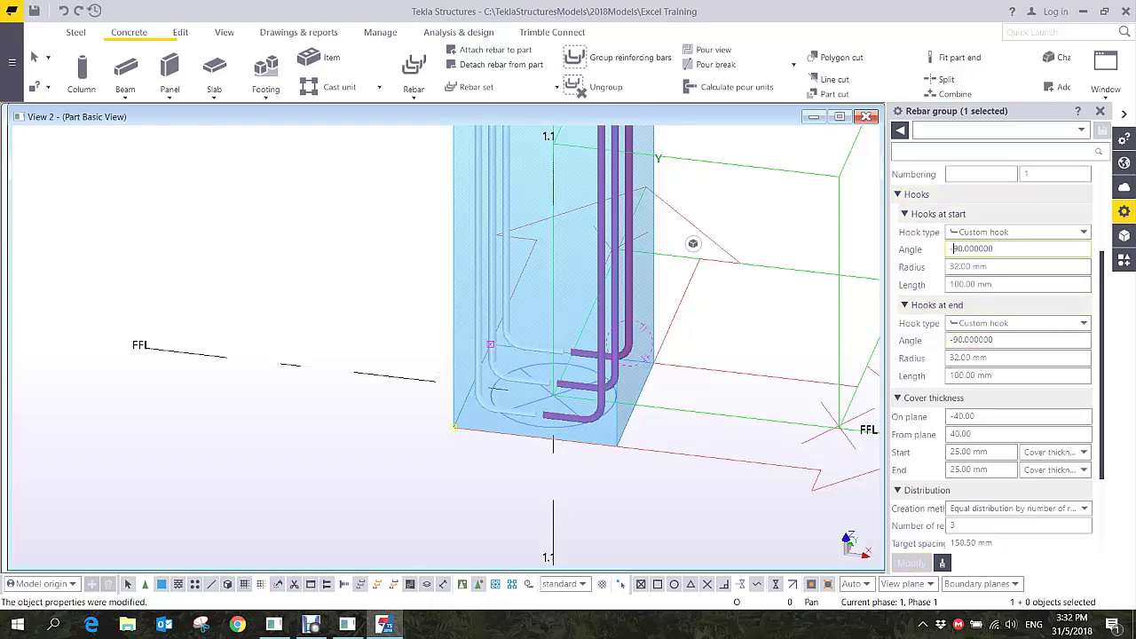
- Examine the hooks of both rebar groups at the column's top and base
scroll(630, 344, down, 4)
middle_drag(497, 230, 507, 342)
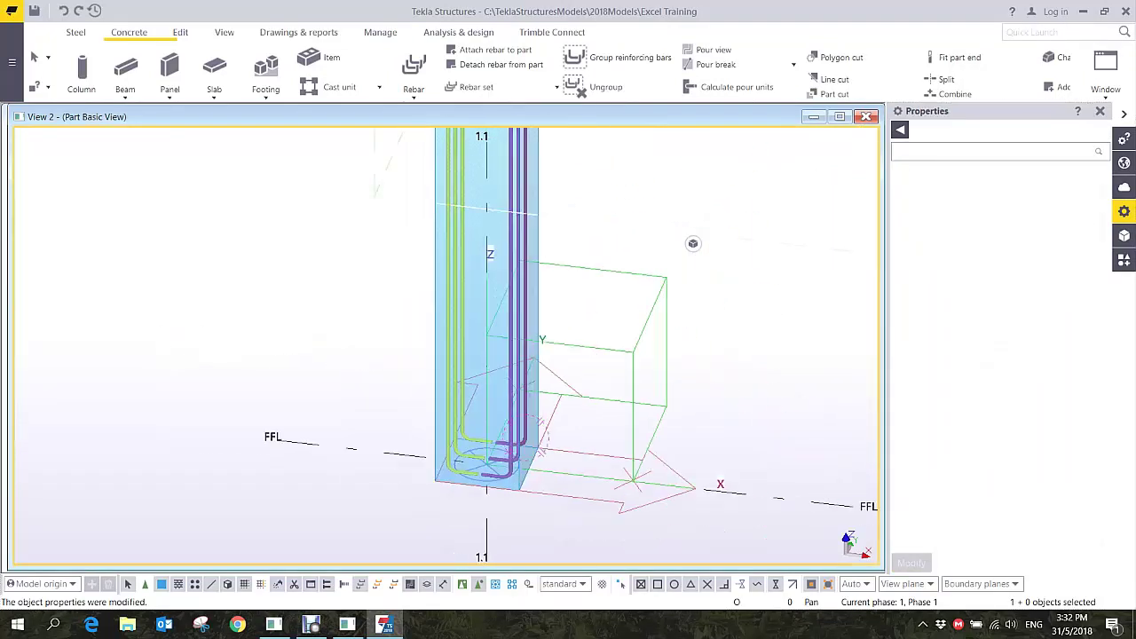
ctrl+middle_drag(541, 266, 512, 293)
middle_drag(519, 159, 493, 285)
scroll(493, 285, up, 2)
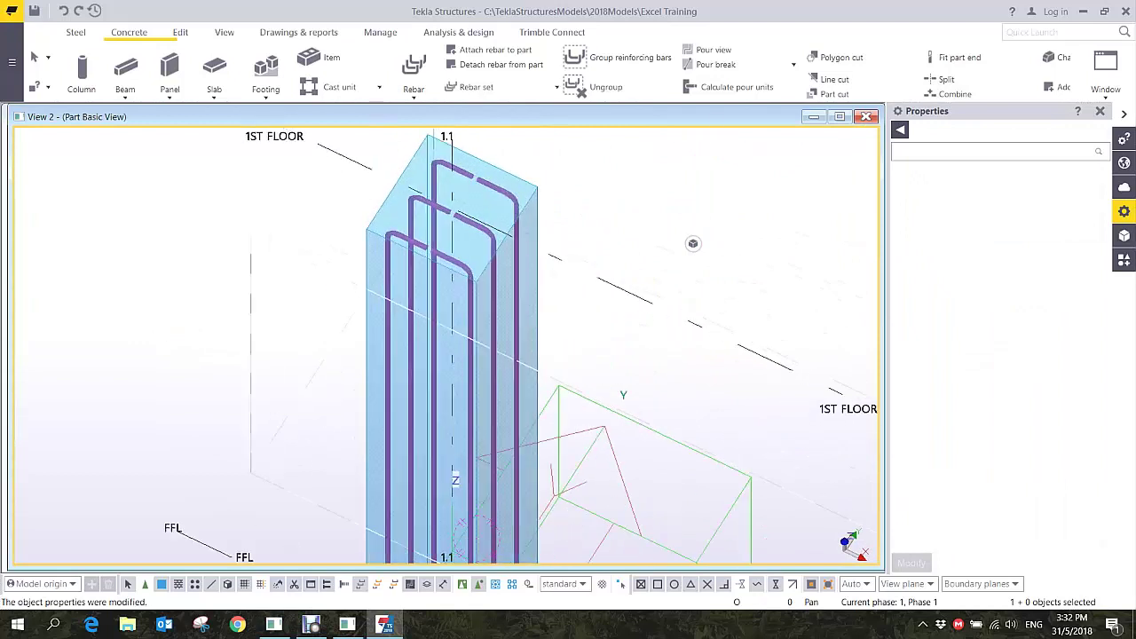
scroll(468, 235, down, 1)
middle_drag(471, 368, 482, 252)
scroll(495, 430, up, 3)
ctrl+middle_drag(474, 466, 509, 392)
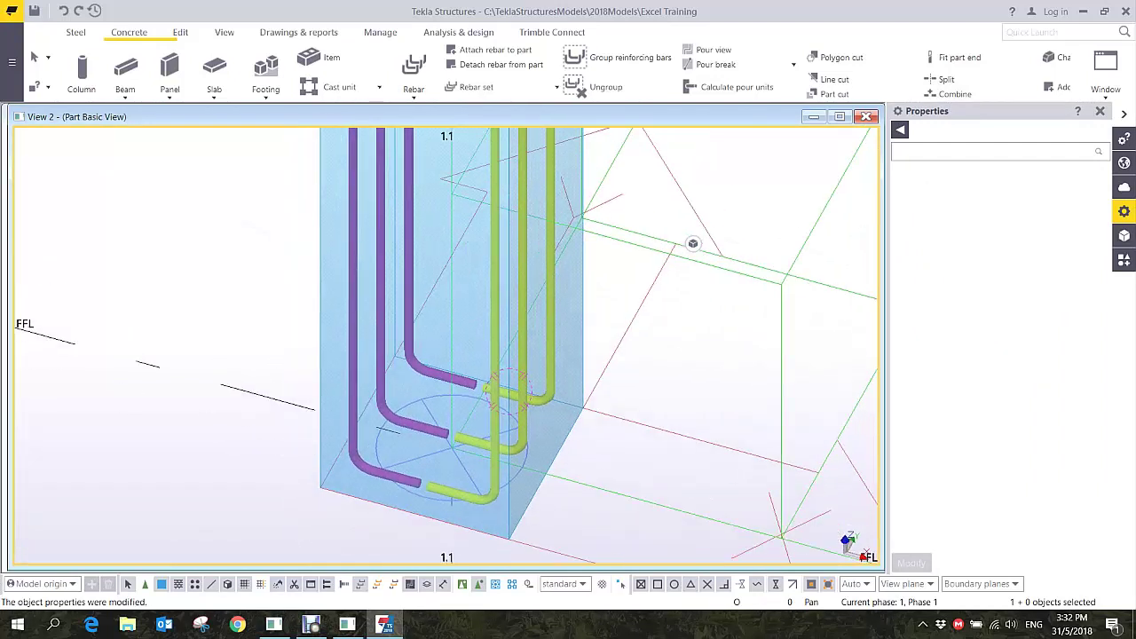
- Start a new rebar group for the column links, with name LINKS, size 10 and class 6
click(413, 87)
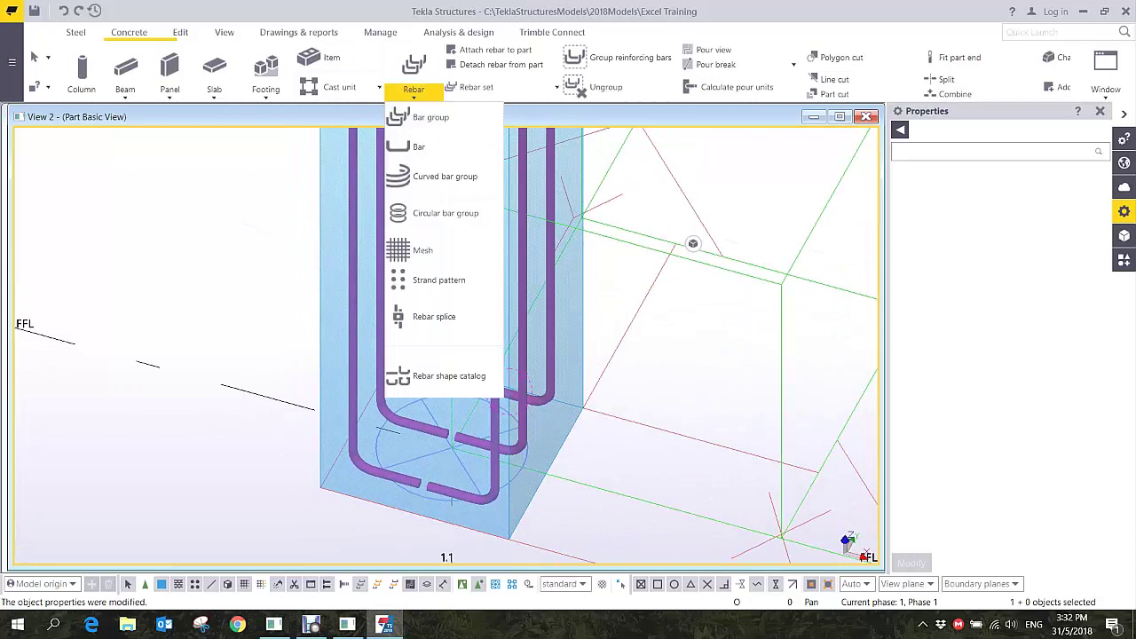
click(430, 117)
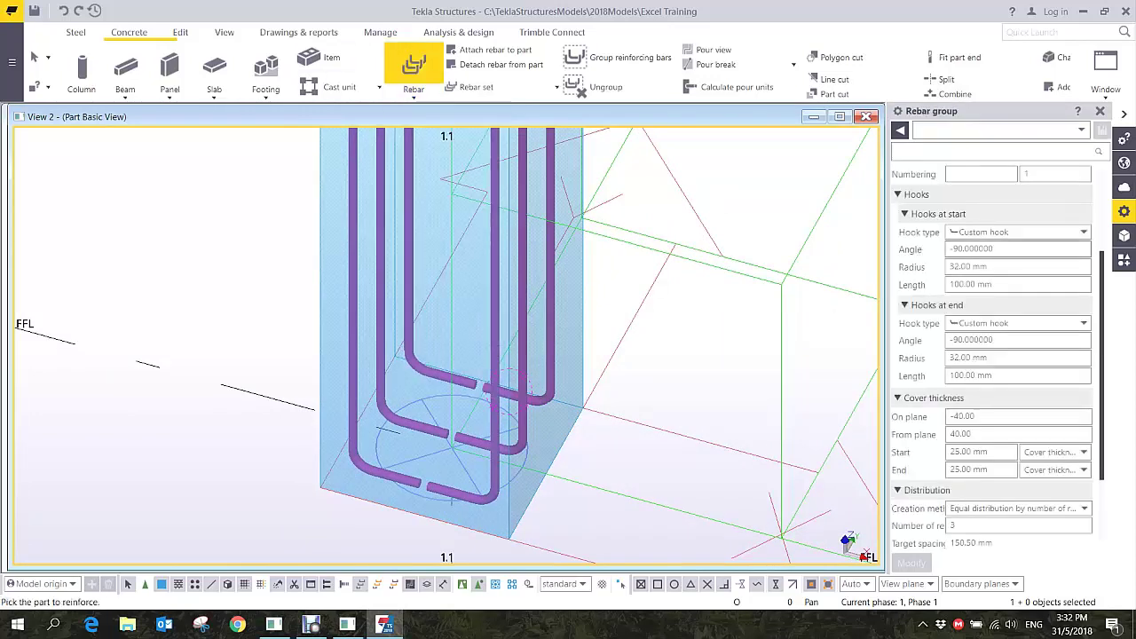
double_click(987, 228)
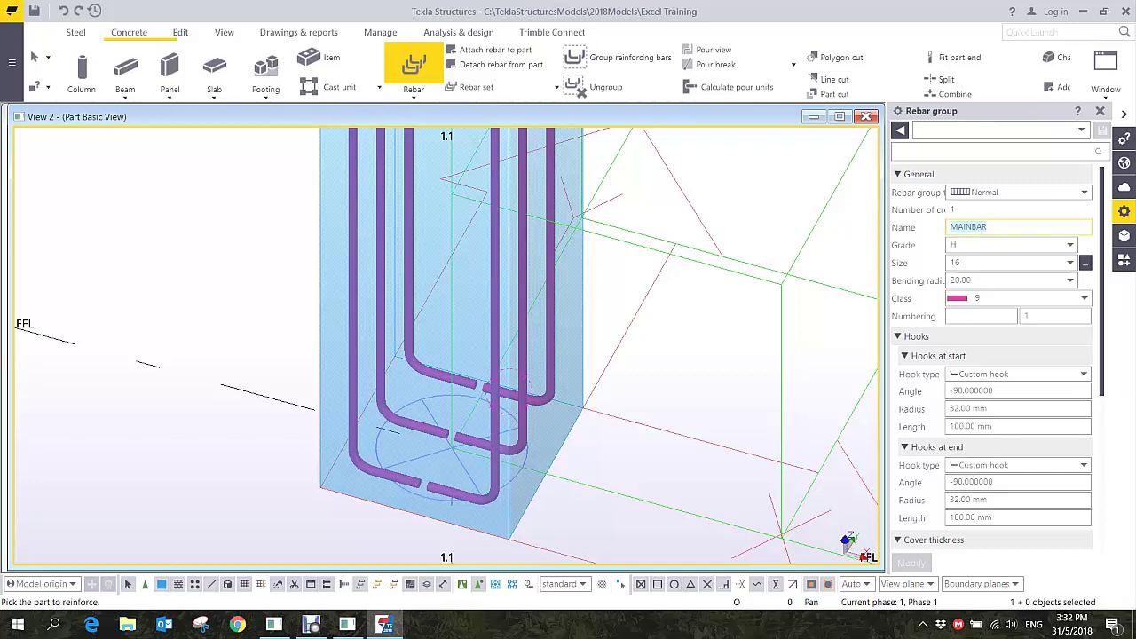
text(LINKS)
click(1071, 263)
click(994, 363)
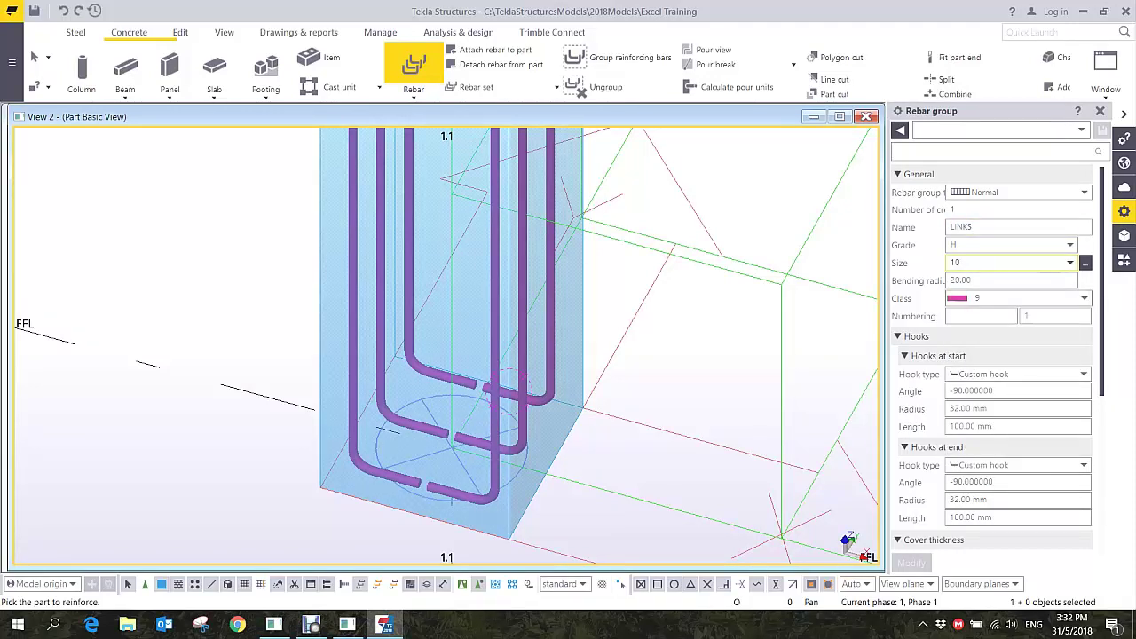
click(1084, 298)
click(1084, 298)
click(1083, 298)
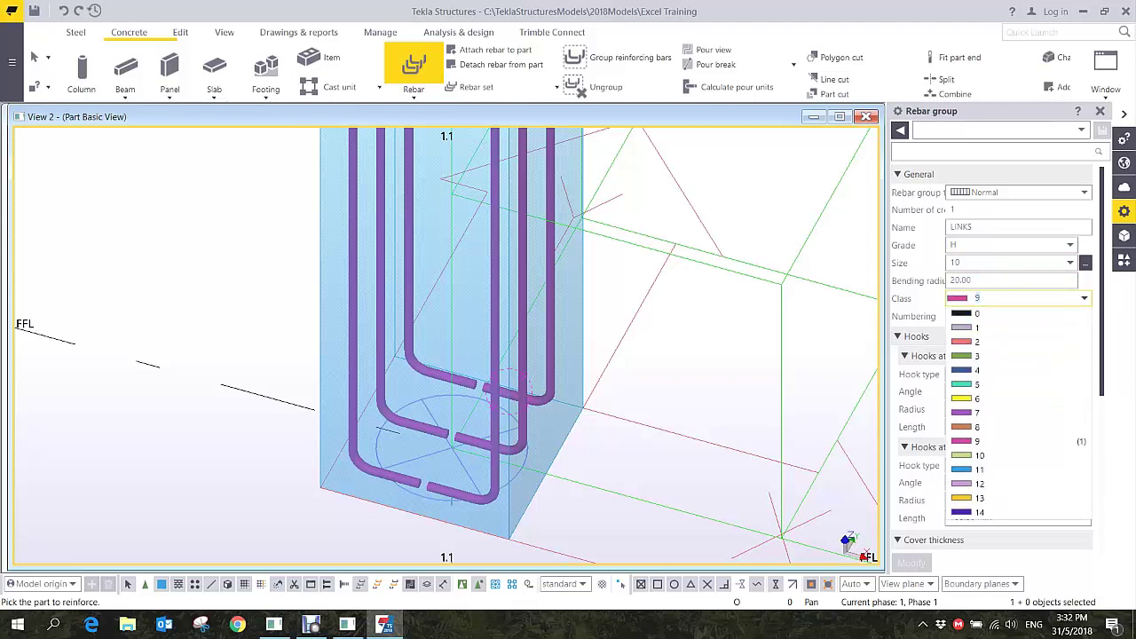
click(977, 398)
- Set the links' start hook to Standard 135-degrees and the end hook to Standard 180-degrees
click(1082, 374)
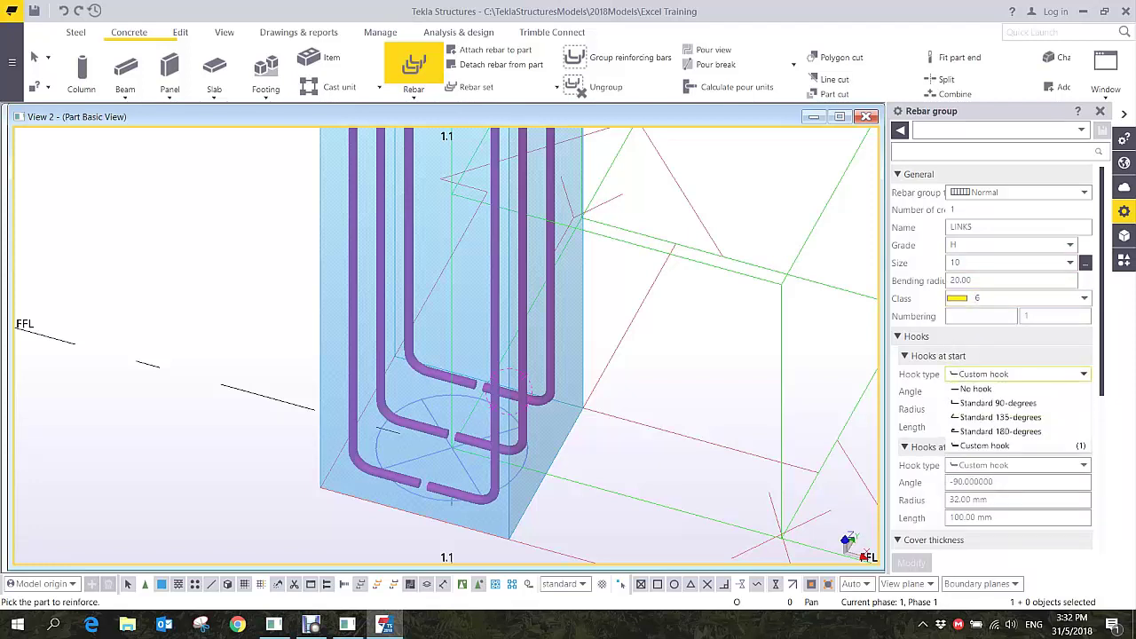
click(1000, 417)
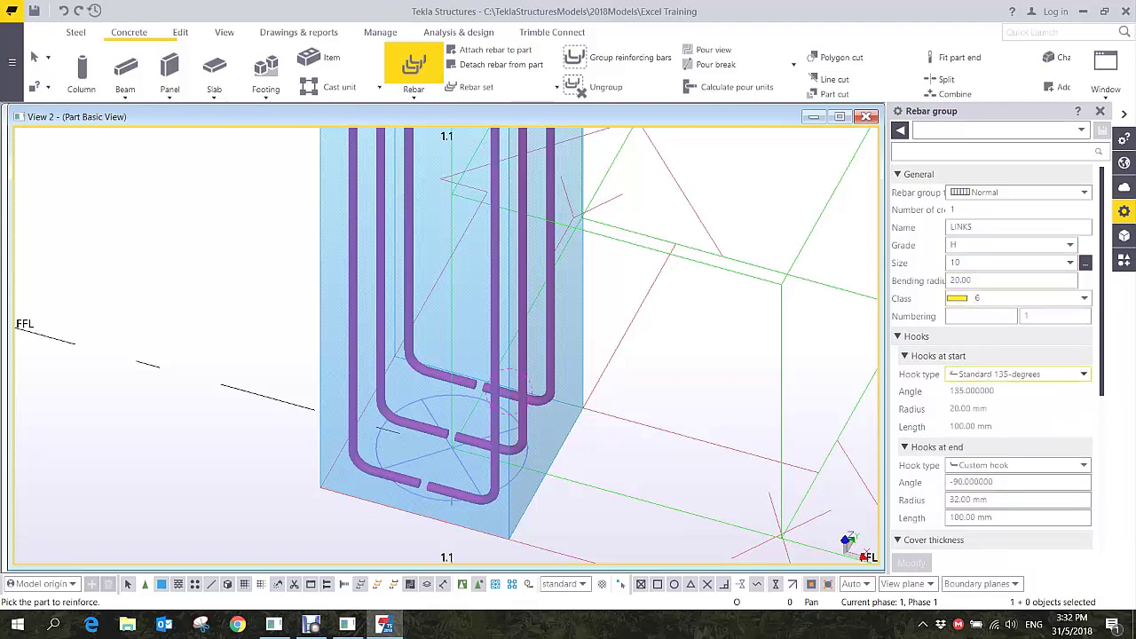
key(Tab)
key(alt+Down)
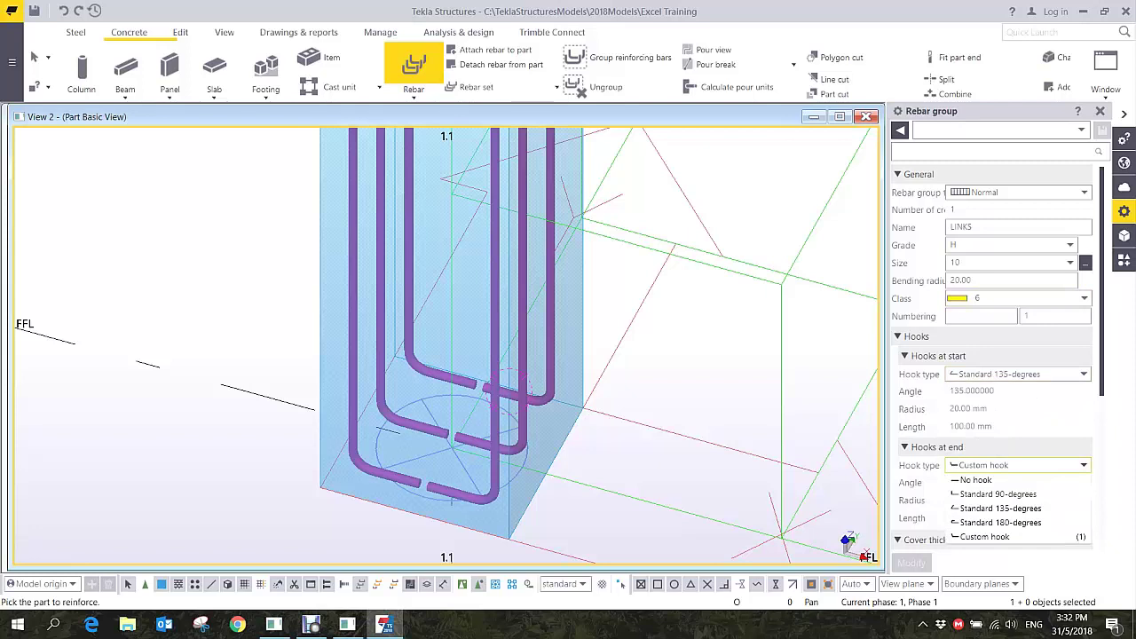
click(1000, 523)
- Set the links' cover thickness to 25 on plane, 50 from plane, and 25 at both start and end
scroll(1000, 465, down, 5)
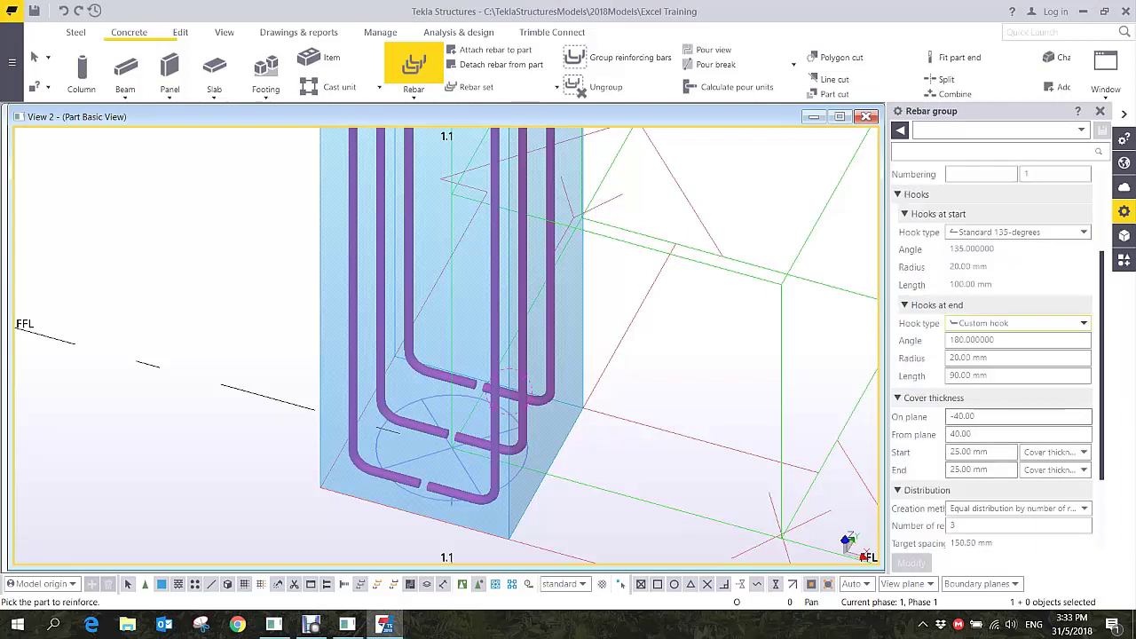
click(985, 416)
text(25)
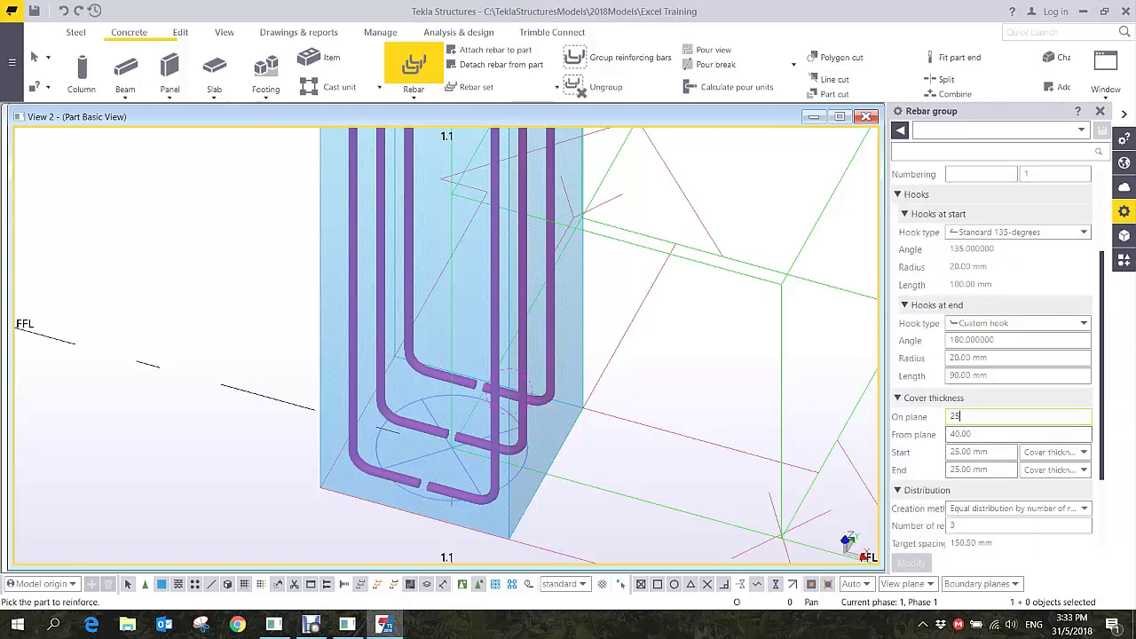
key(Tab)
text(50)
key(Tab)
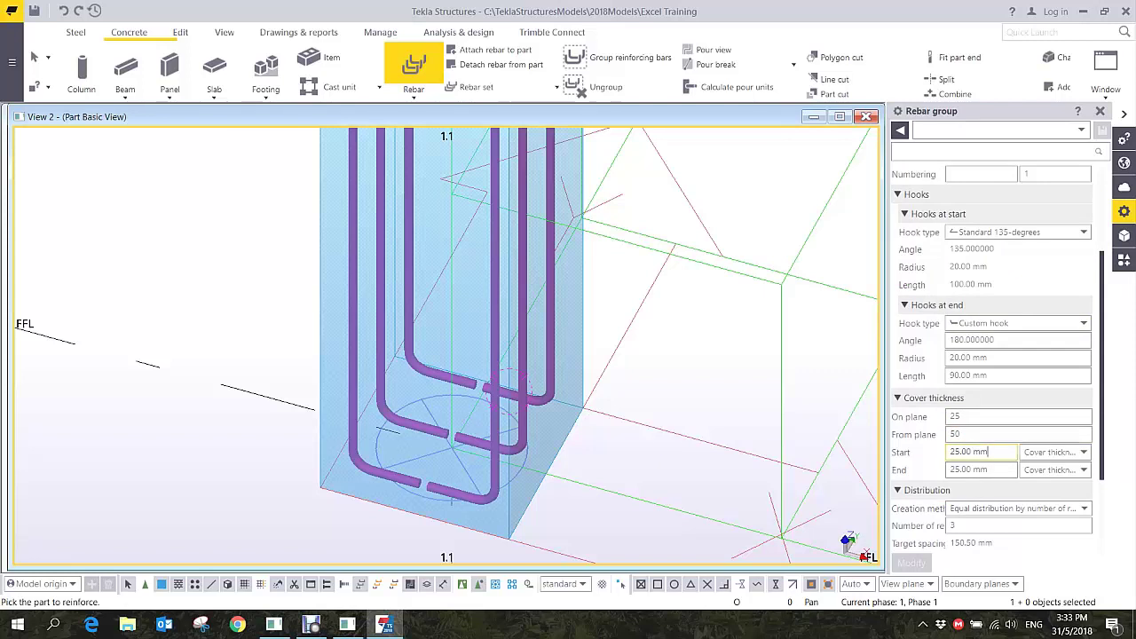
text(25)
key(Tab)
text(25)
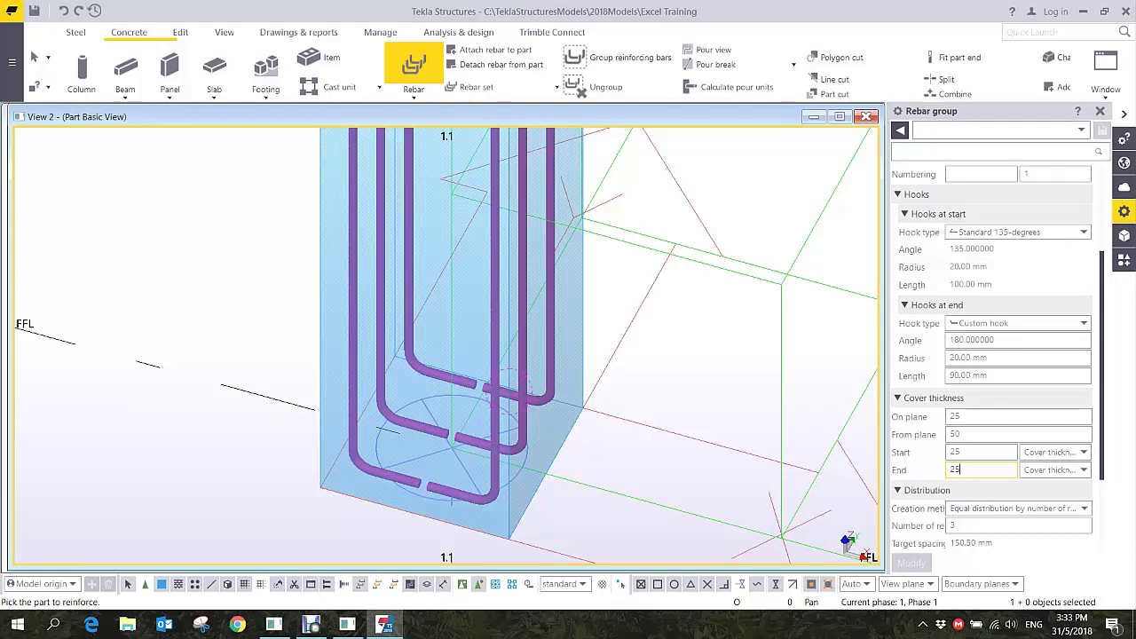
- Choose the column as the part to reinforce and outline a closed link shape around its four base corners, starting from the rear corner
middle_drag(639, 391, 584, 347)
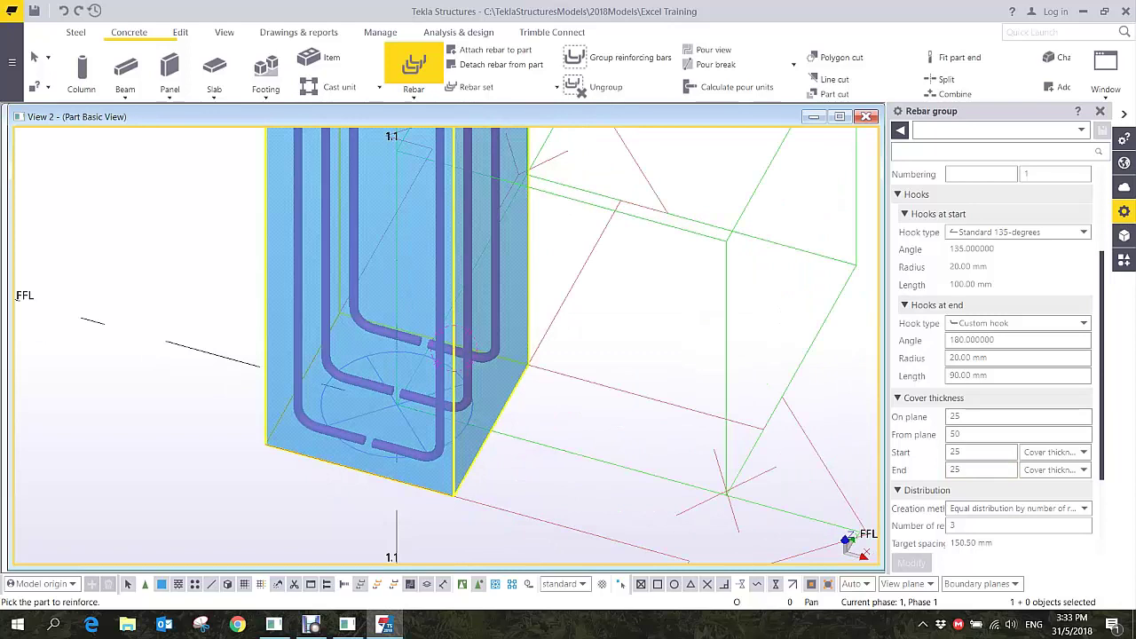
click(390, 318)
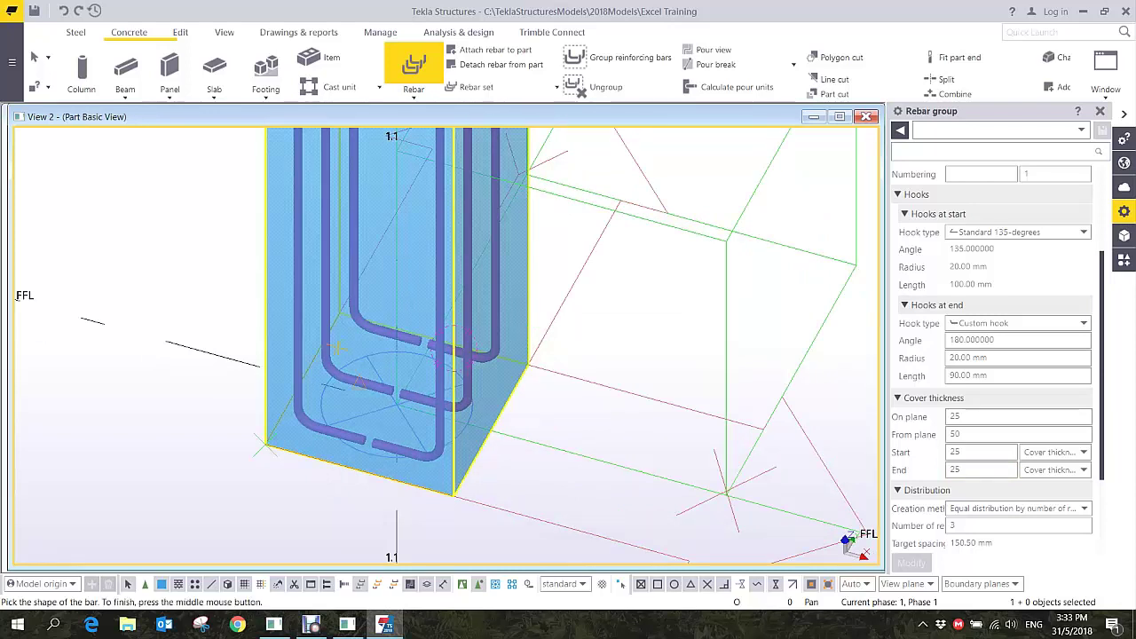
click(339, 312)
click(529, 365)
click(454, 496)
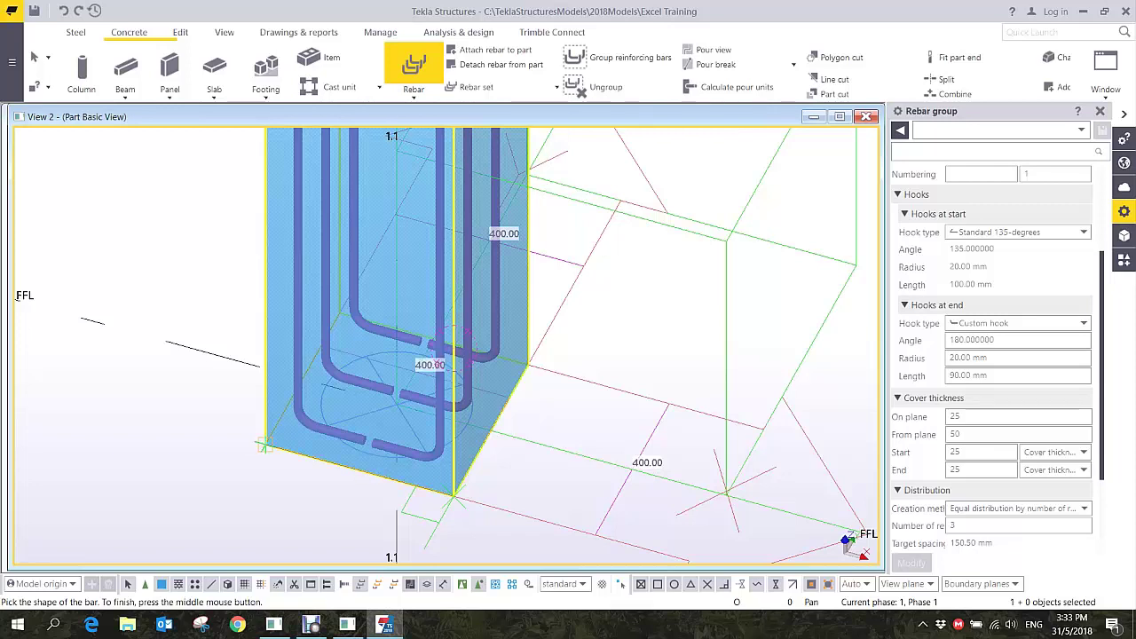
click(339, 311)
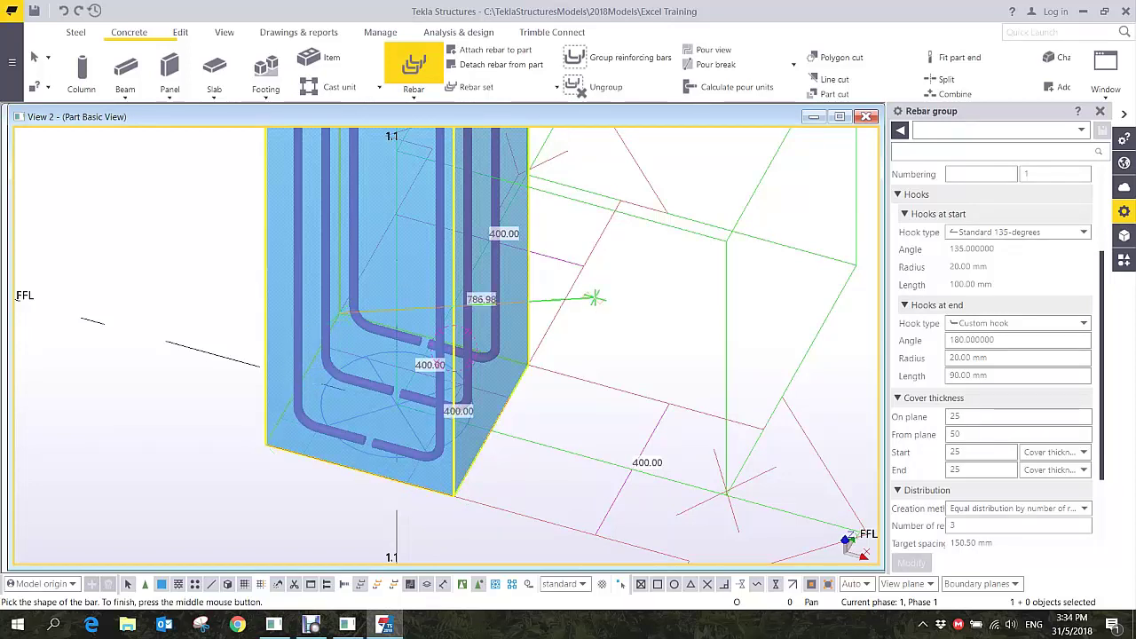
middle_click(597, 297)
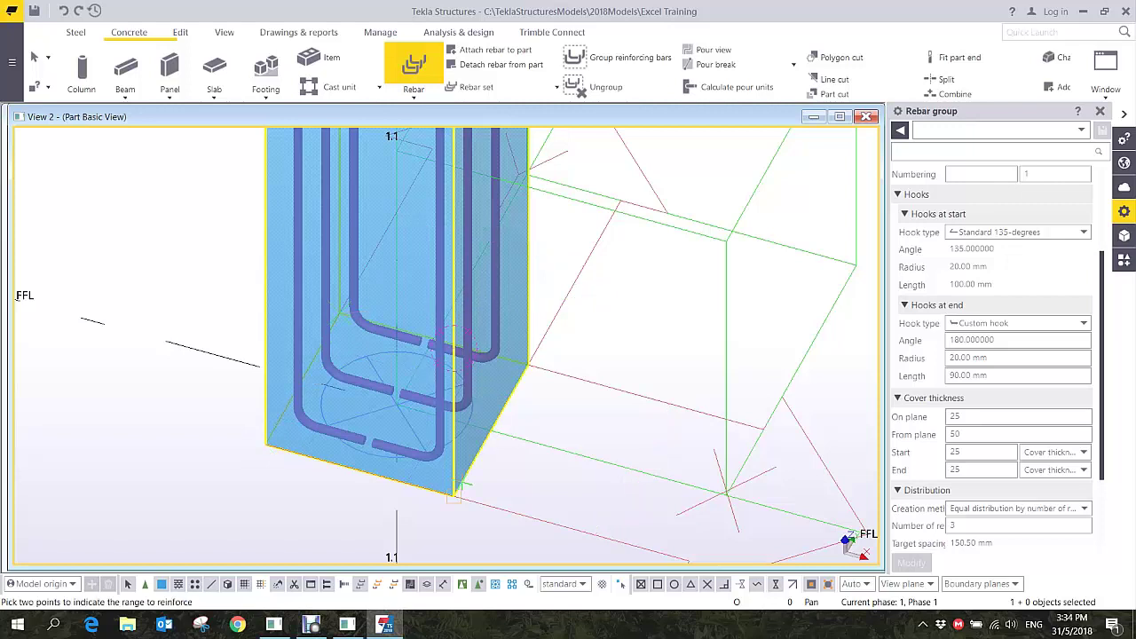
- Define the links' distribution range from the column's front base corner up to the matching top corner, creating the group
click(453, 497)
scroll(453, 497, down, 4)
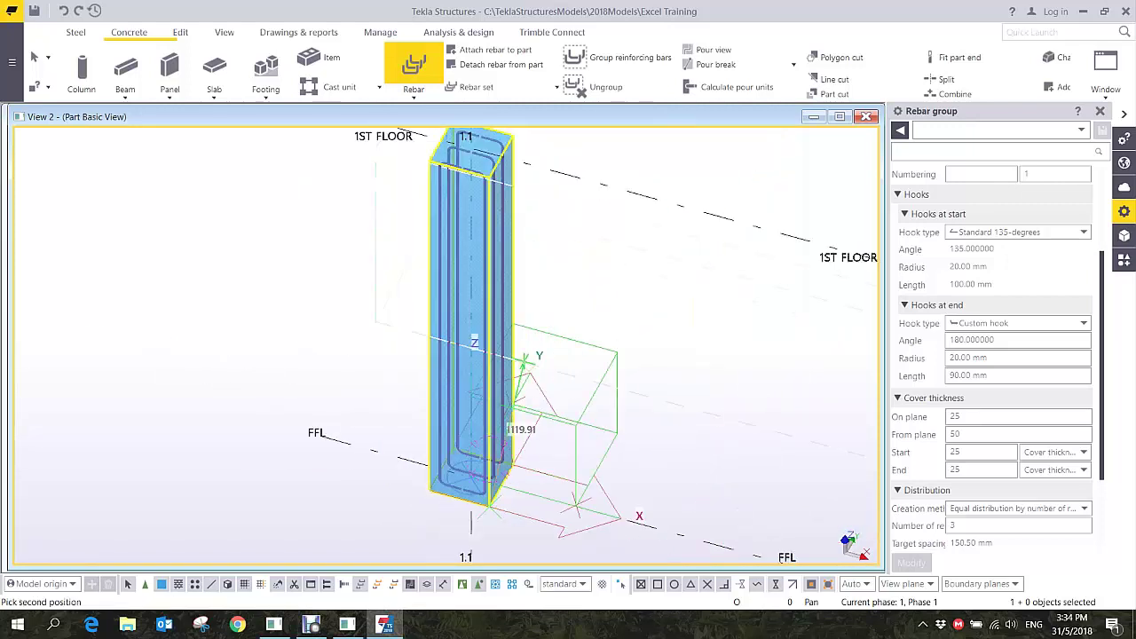
scroll(468, 282, up, 4)
scroll(468, 282, up, 2)
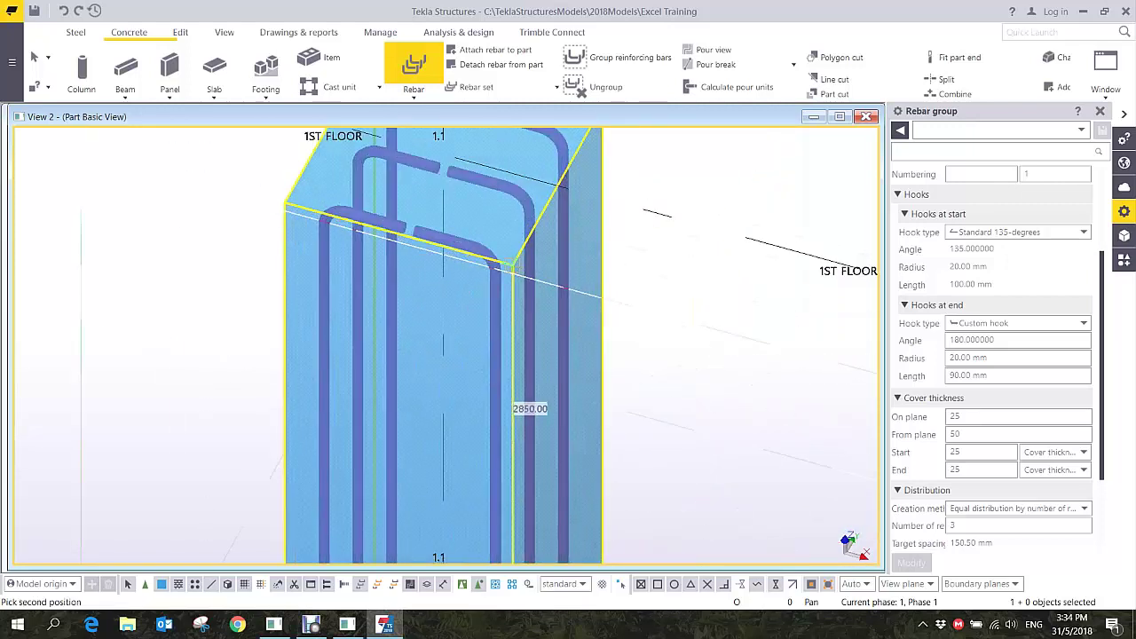
click(513, 266)
key(Return)
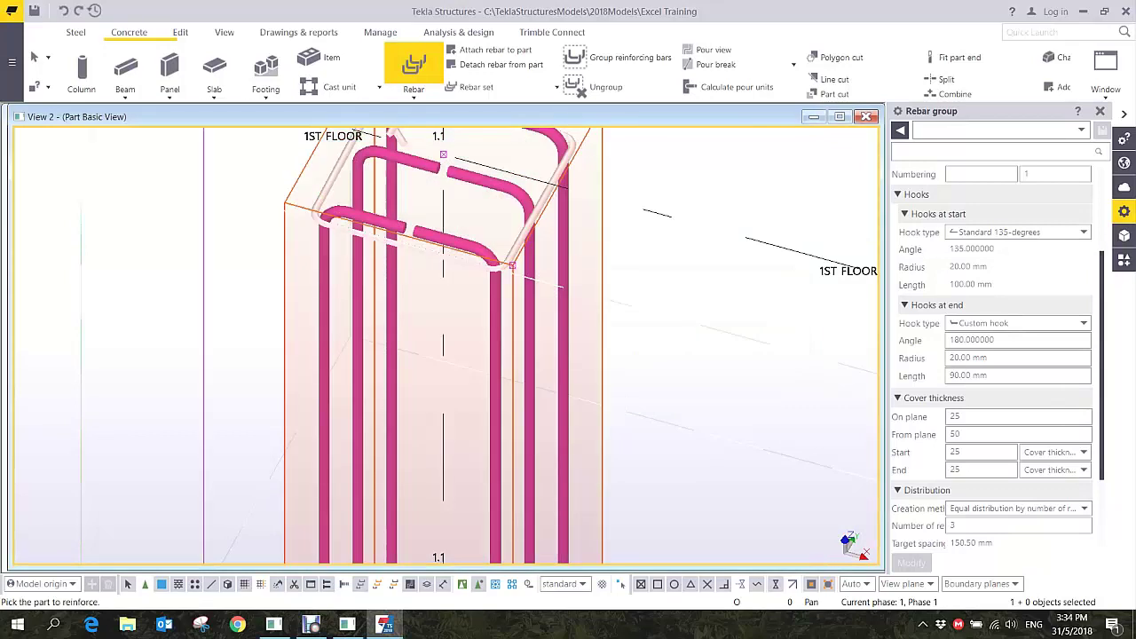
right_click(636, 255)
click(672, 262)
- Change the link group's creation method to equal distribution by target spacing, with a spacing of 150 mm
scroll(520, 248, up, 5)
click(518, 248)
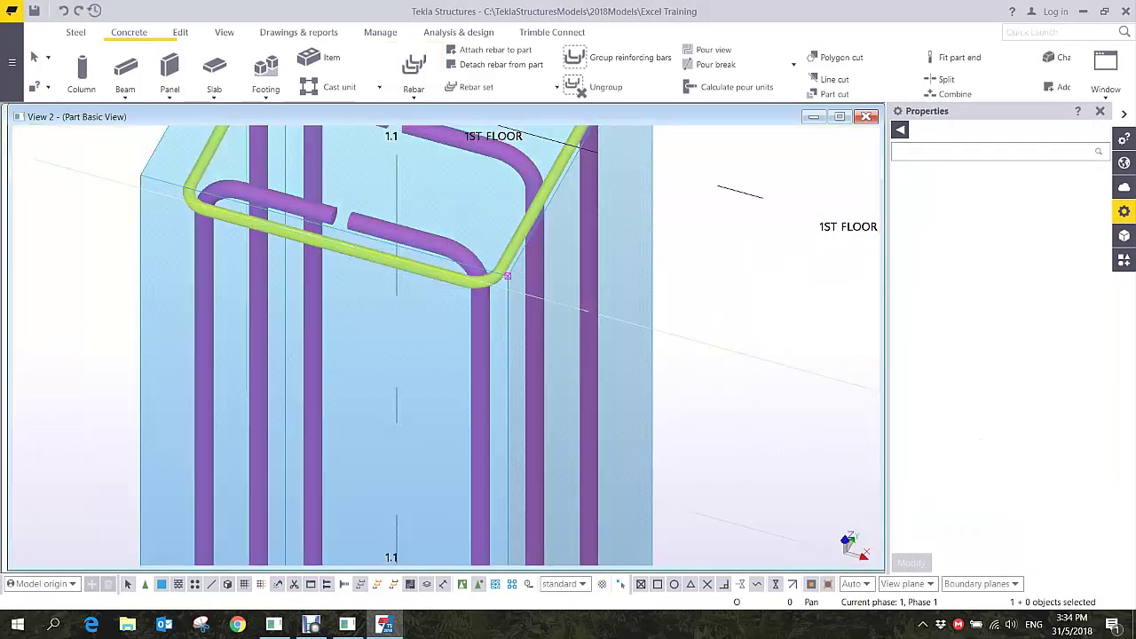
scroll(693, 243, down, 4)
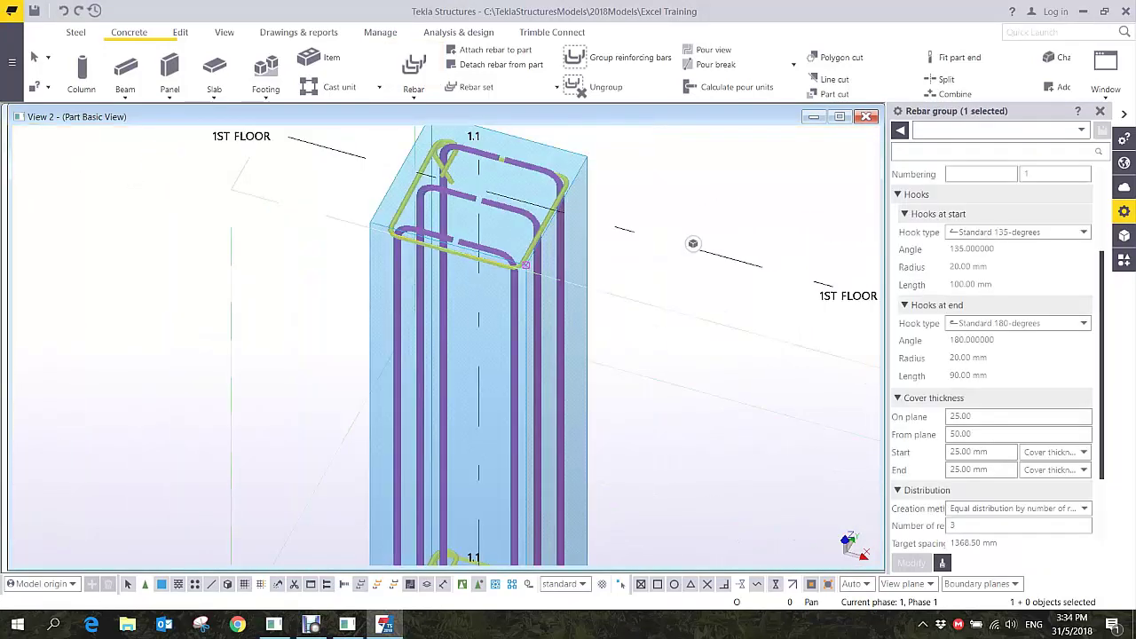
click(1061, 509)
click(1047, 539)
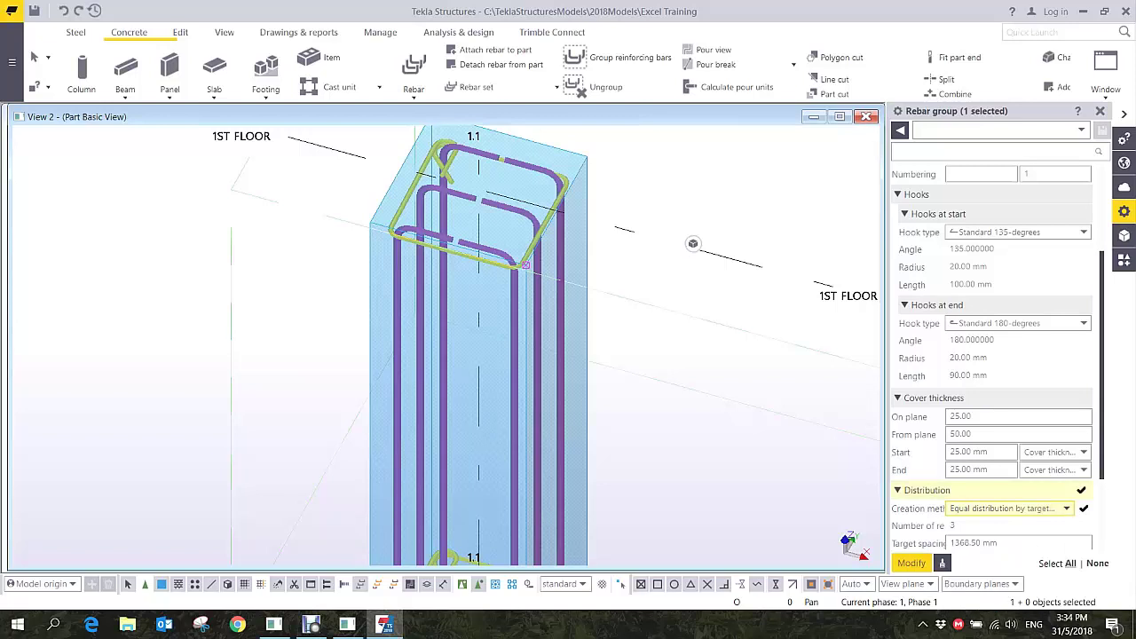
click(995, 543)
text(150)
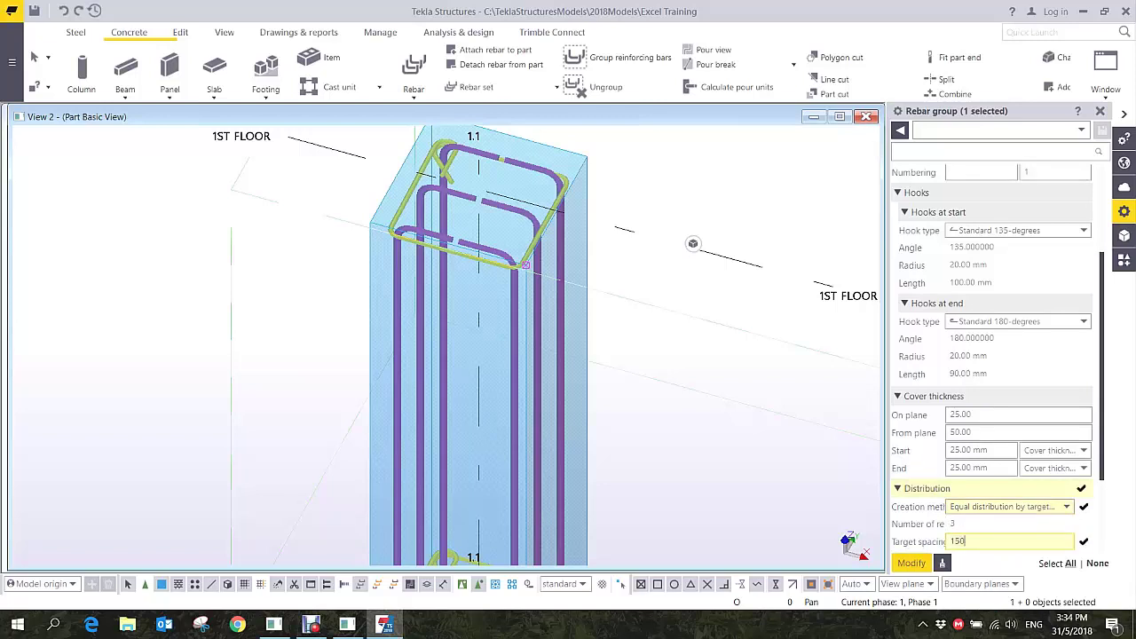
key(Return)
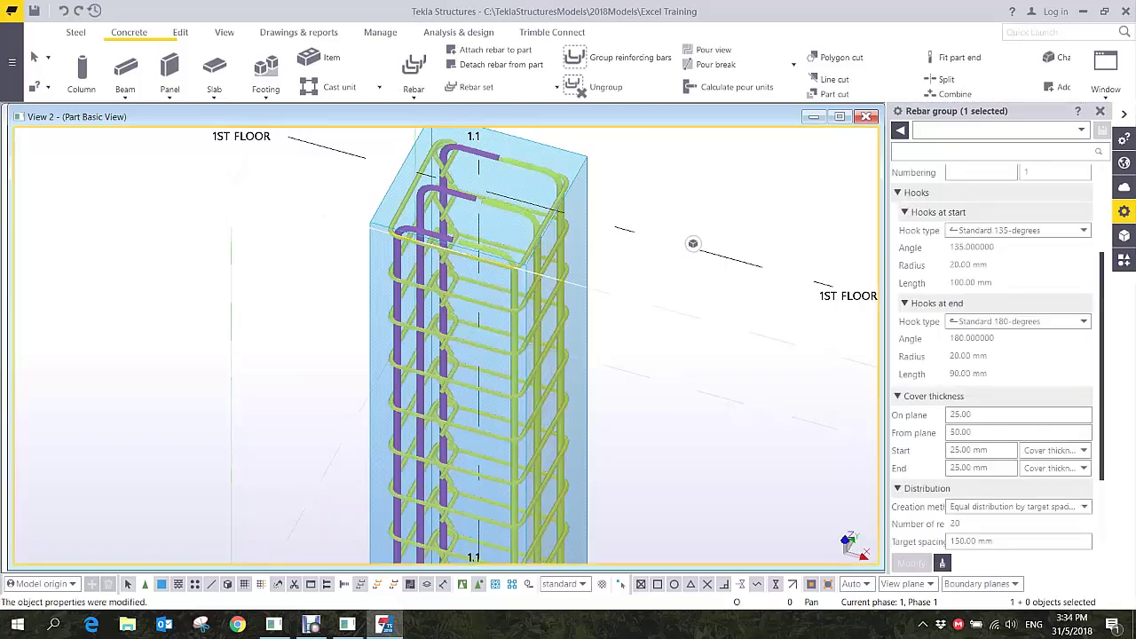
- Change the link group's end hook to Standard 135-degrees and apply the modification
scroll(694, 243, up, 5)
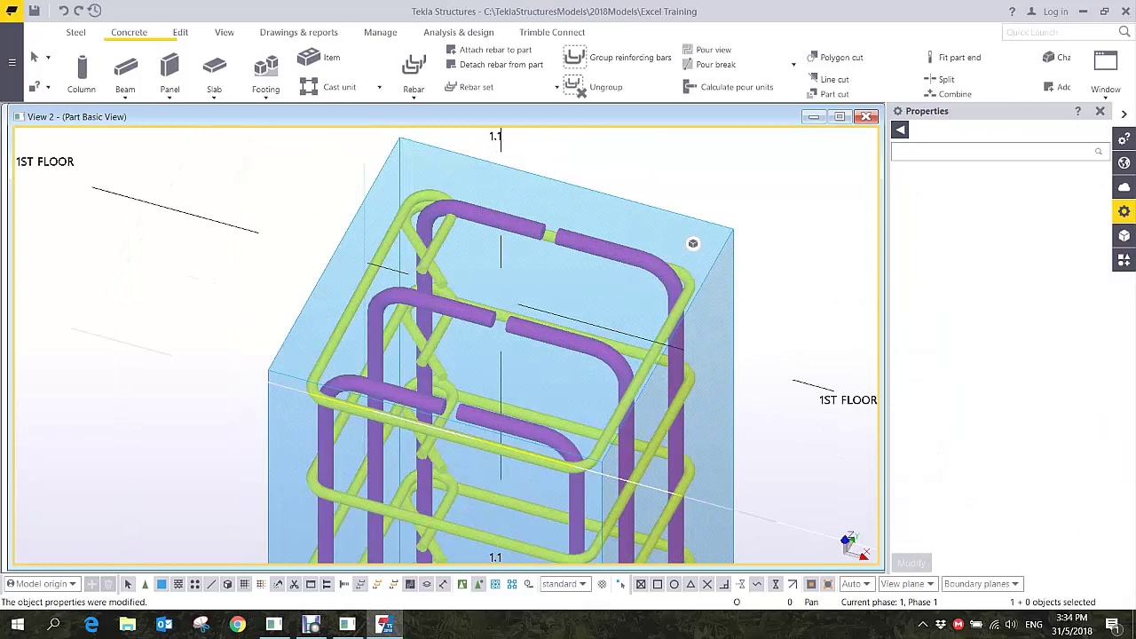
click(602, 462)
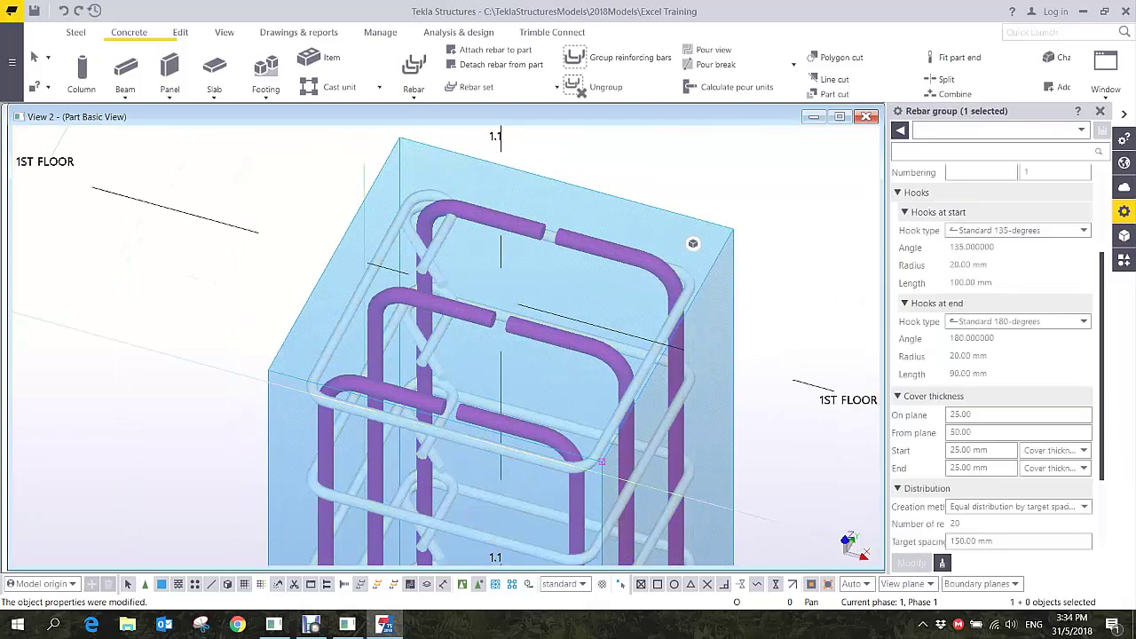
click(1018, 321)
click(1008, 365)
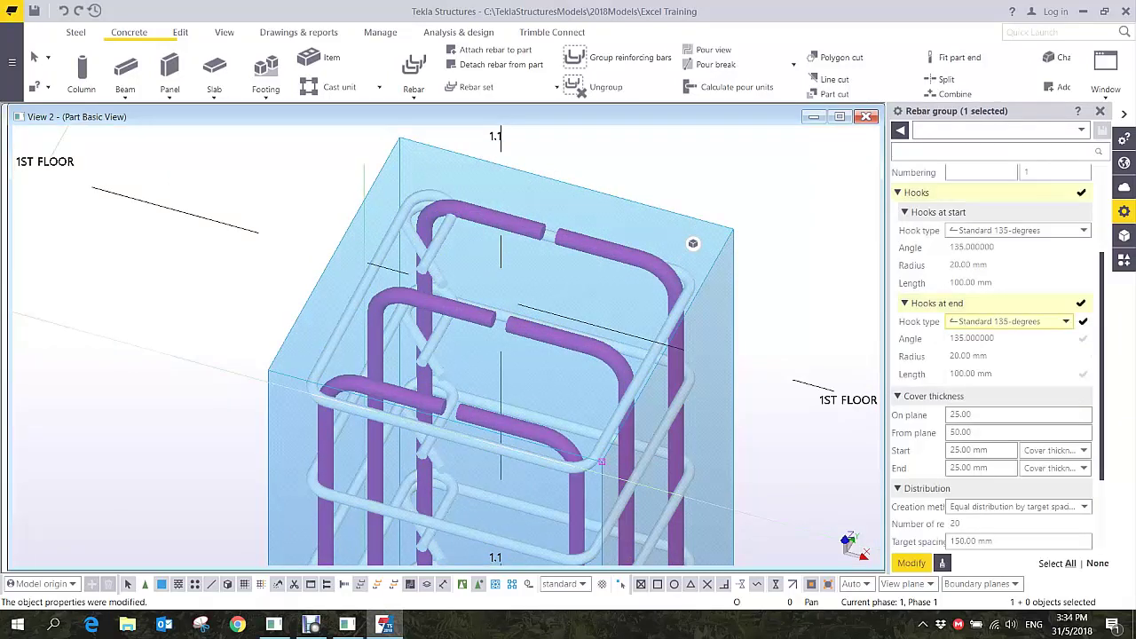
scroll(693, 243, down, 3)
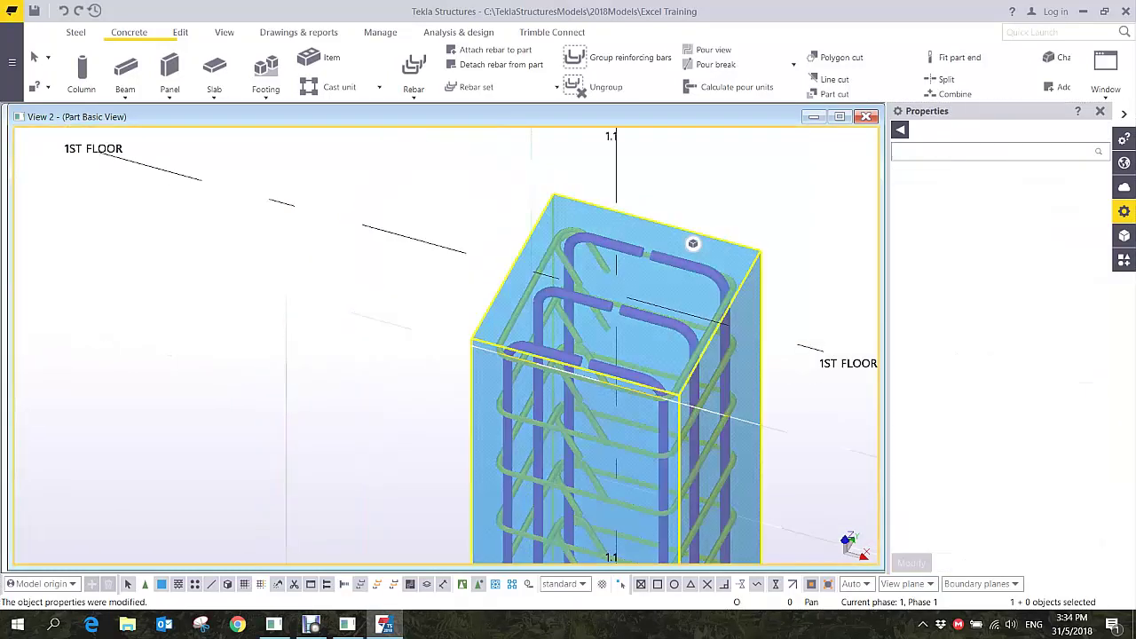
- Copy the column's three main bar and link groups to the adjoining beam, using the column as the source object
ctrl+middle_drag(577, 430, 548, 392)
scroll(693, 243, down, 4)
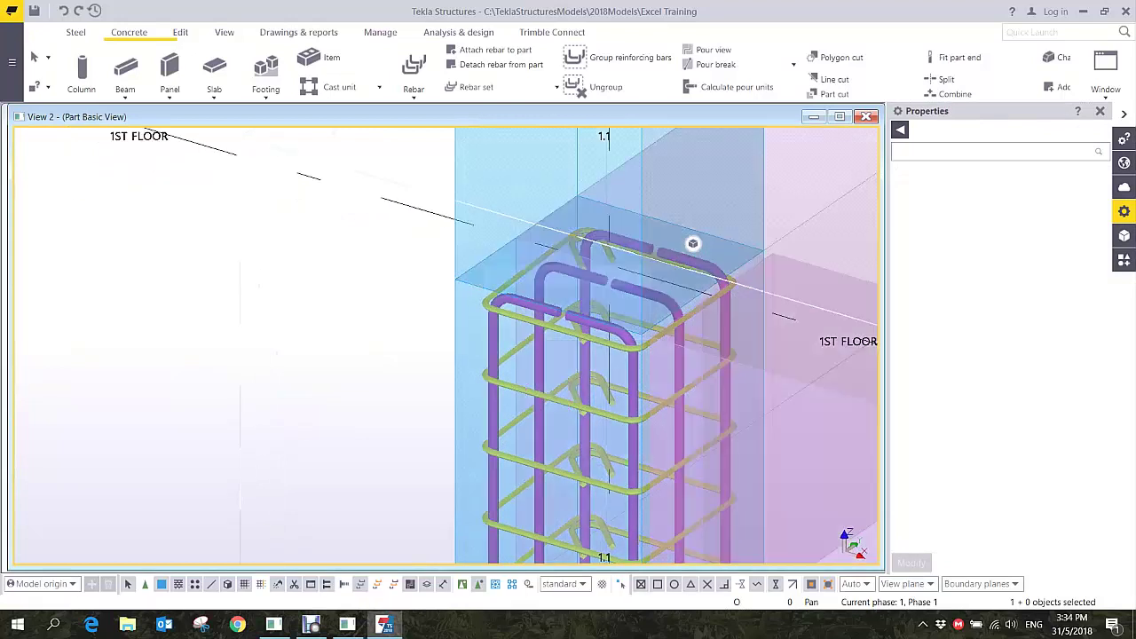
scroll(693, 244, down, 5)
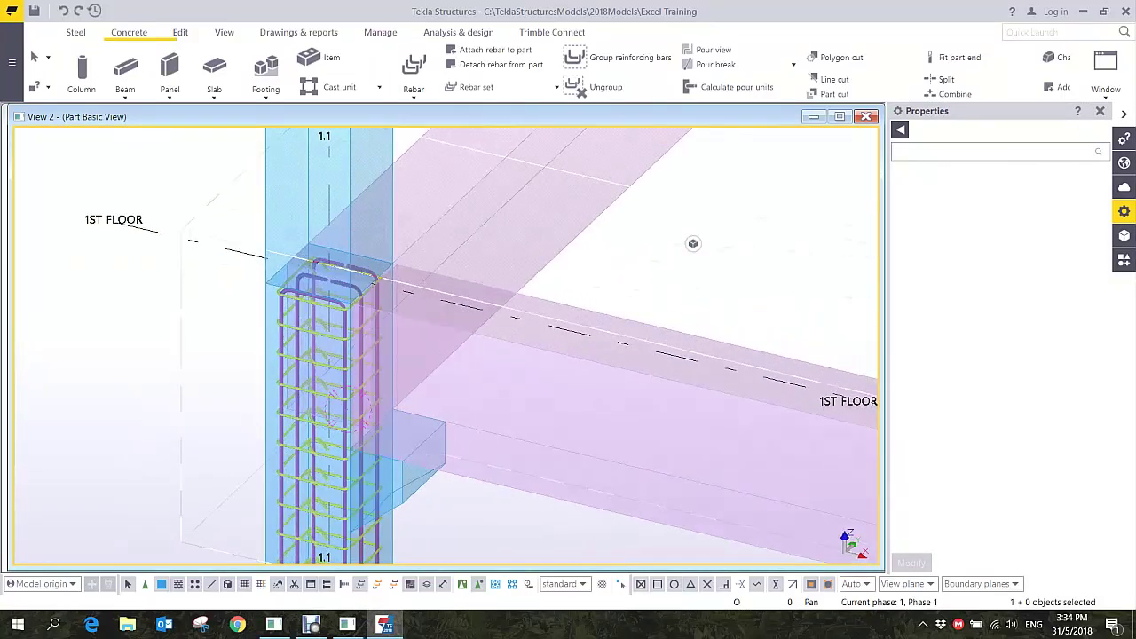
scroll(693, 243, down, 3)
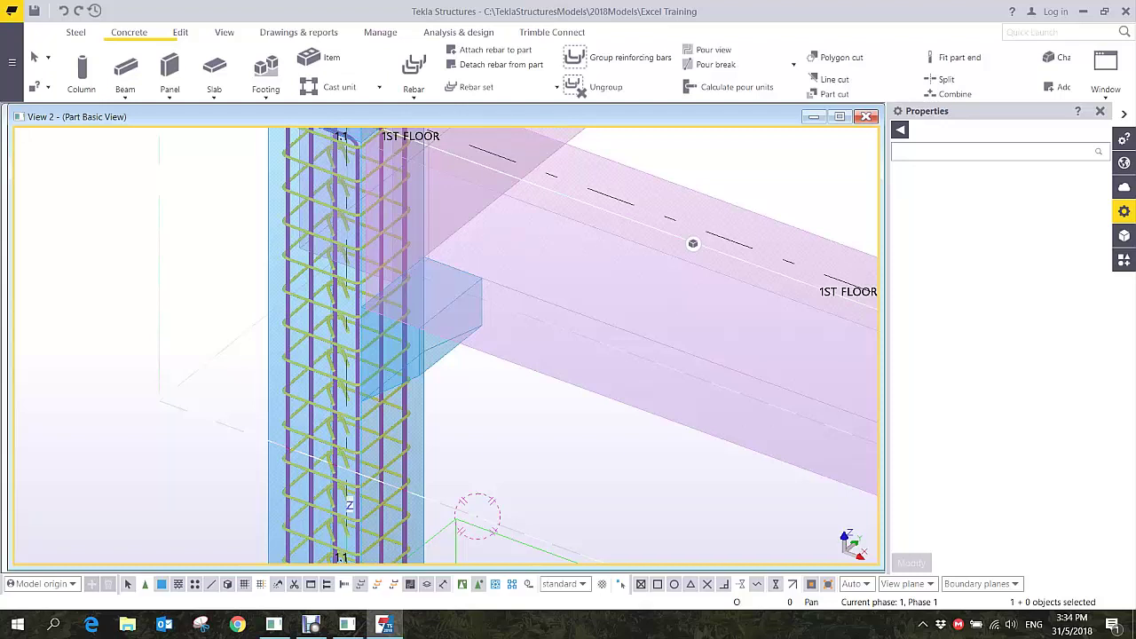
scroll(693, 244, up, 2)
scroll(693, 243, up, 5)
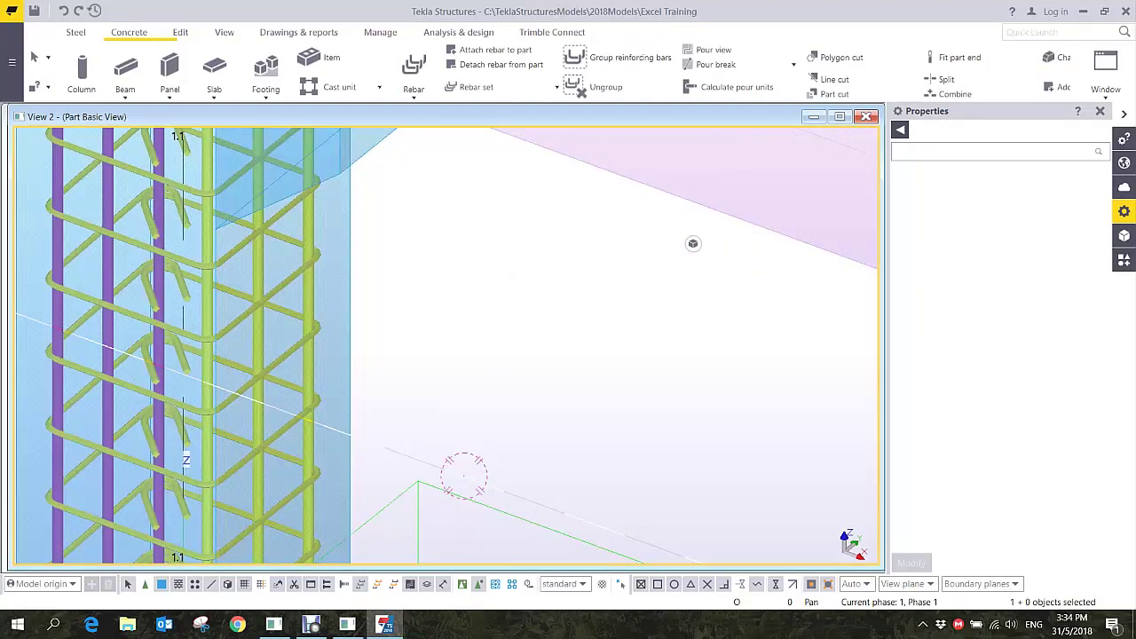
shift+click(107, 355)
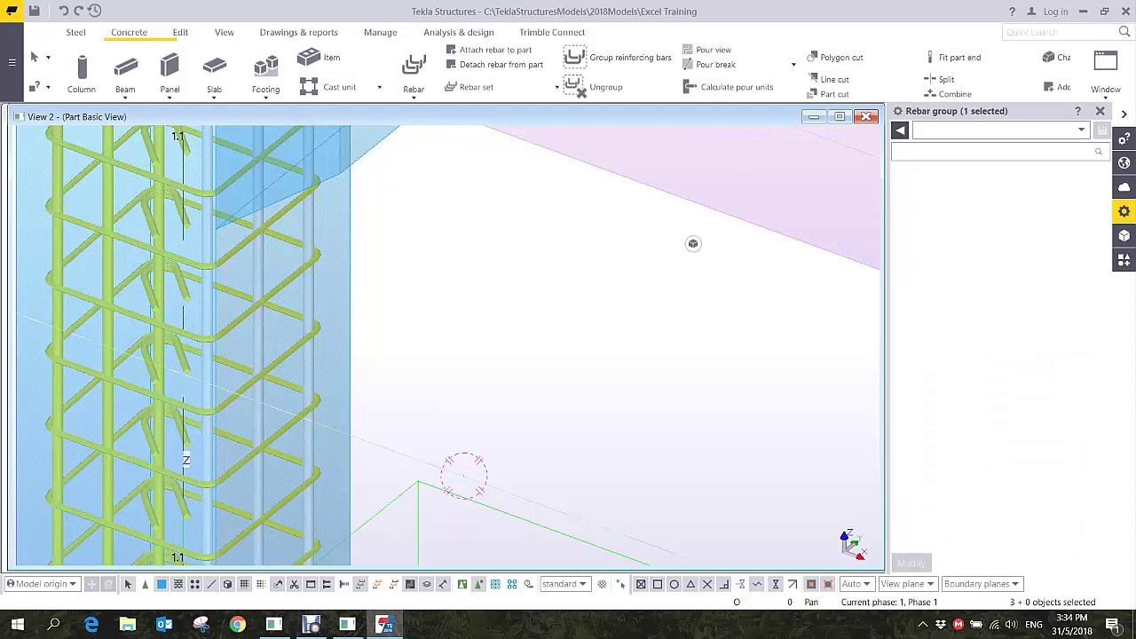
right_click(122, 276)
mouse_move(168, 317)
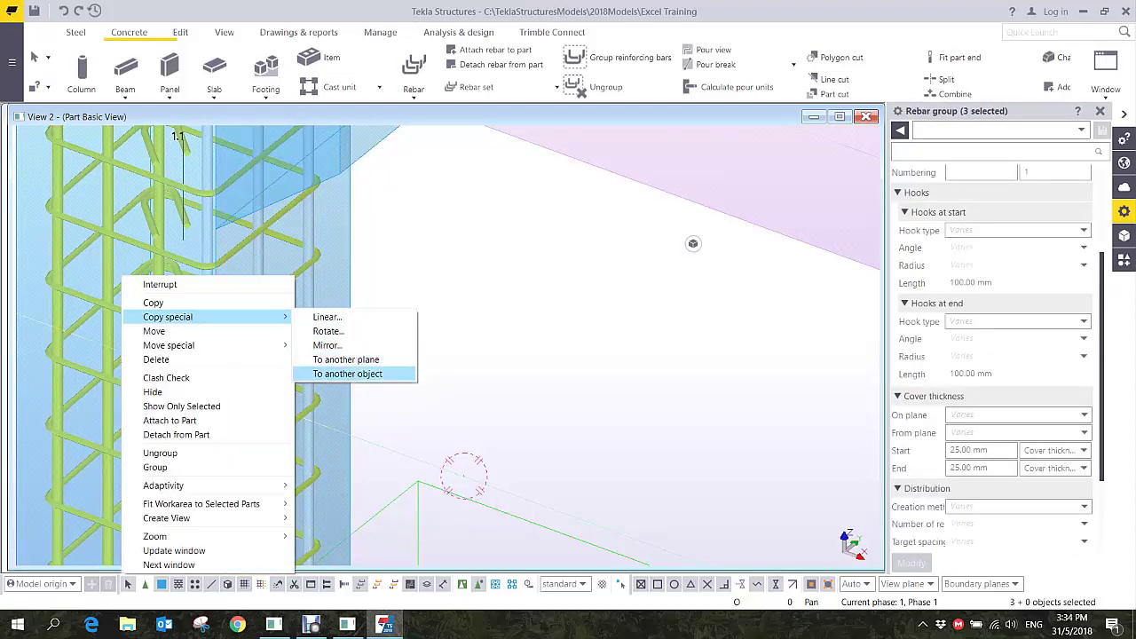
click(347, 374)
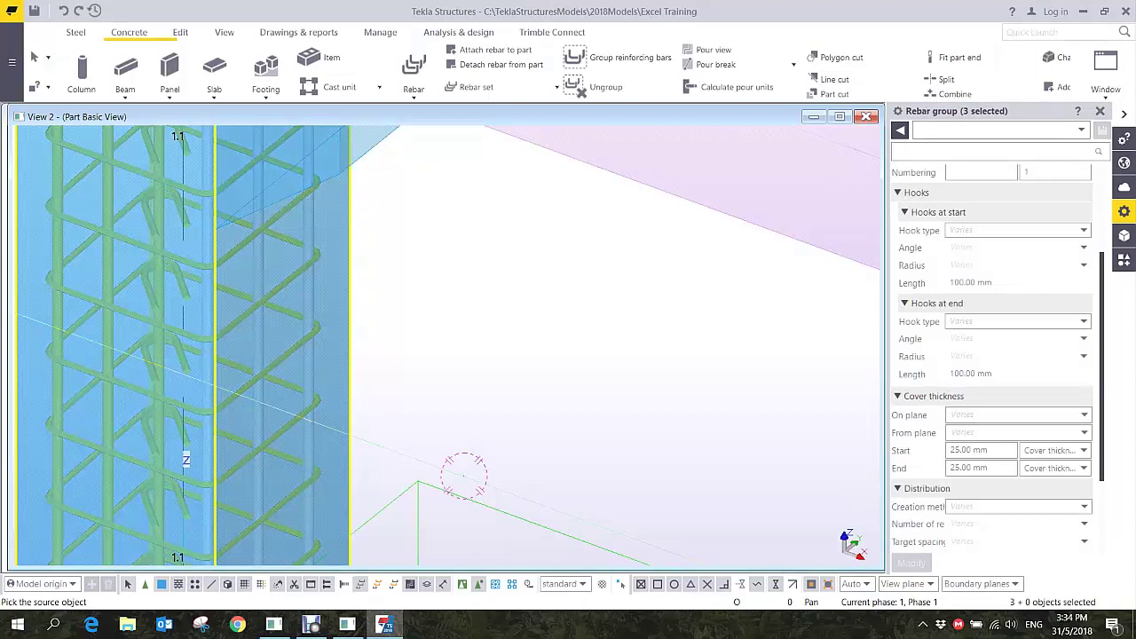
click(464, 475)
scroll(459, 479, down, 3)
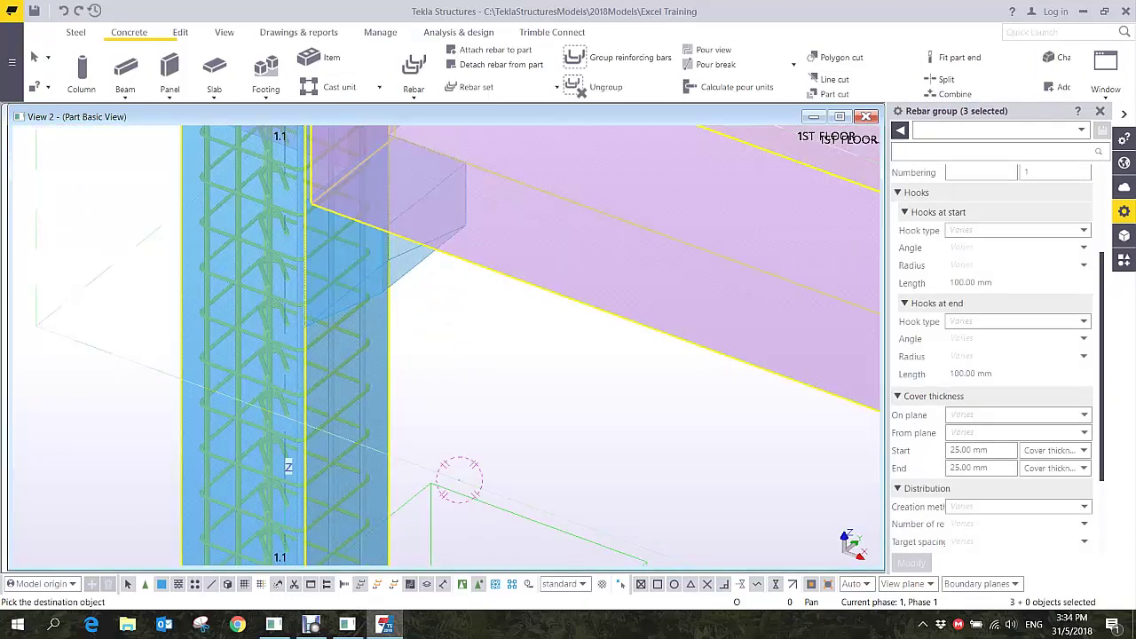
click(604, 240)
scroll(533, 311, down, 2)
middle_drag(533, 284, 524, 373)
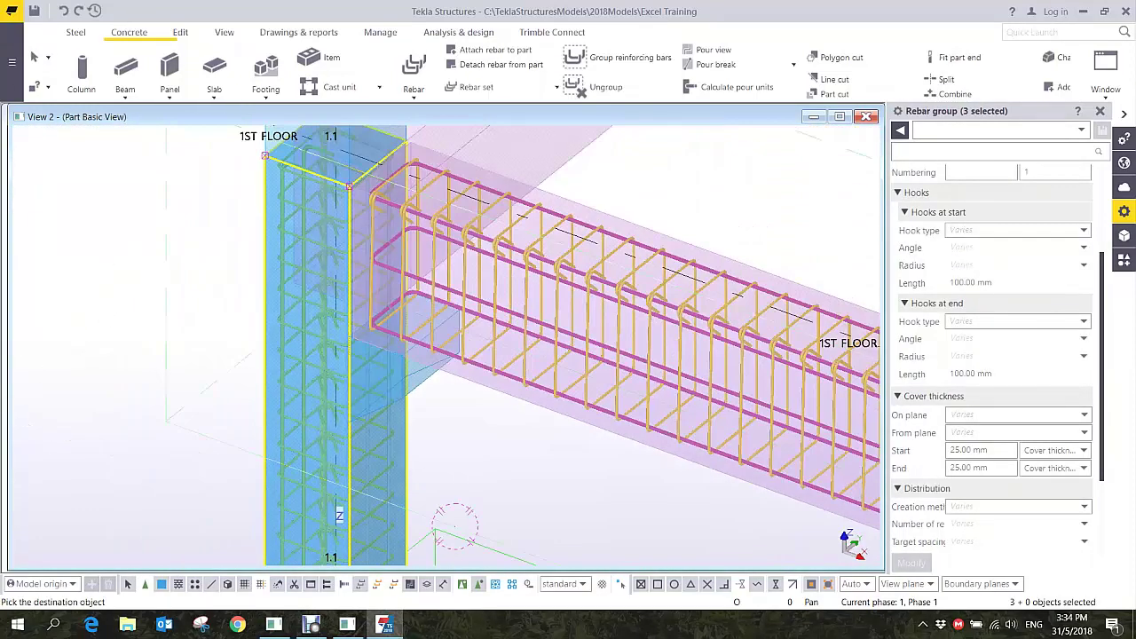
right_click(616, 178)
click(640, 187)
- Examine the copied main bars and links along the beam and at its column end
key(v)
click(593, 220)
ctrl+middle_drag(593, 220, 532, 222)
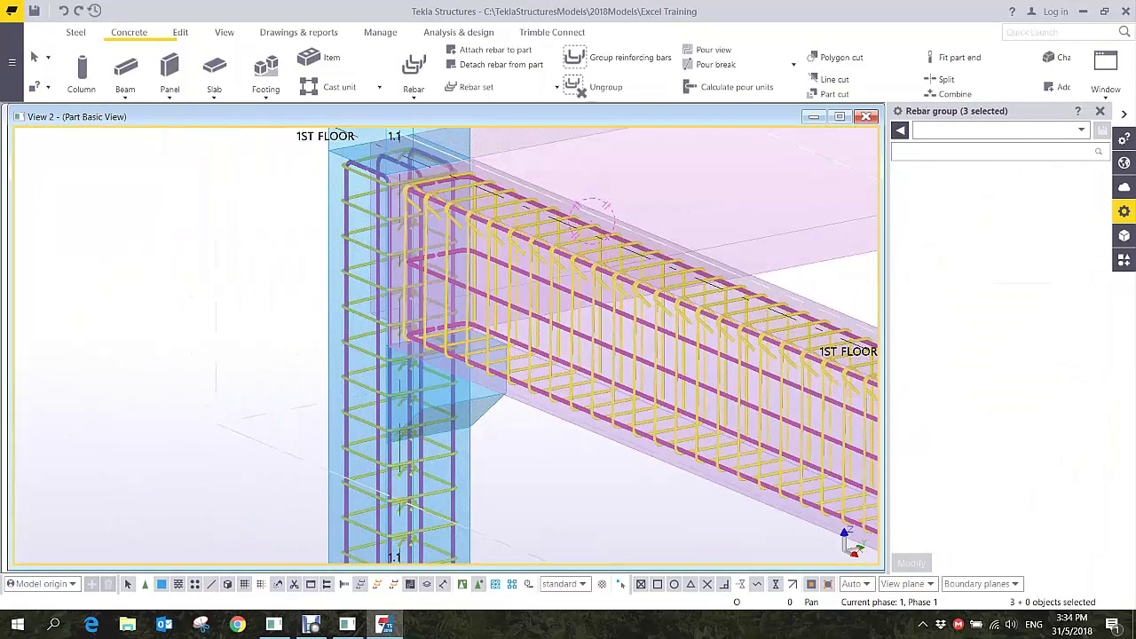
scroll(692, 243, up, 5)
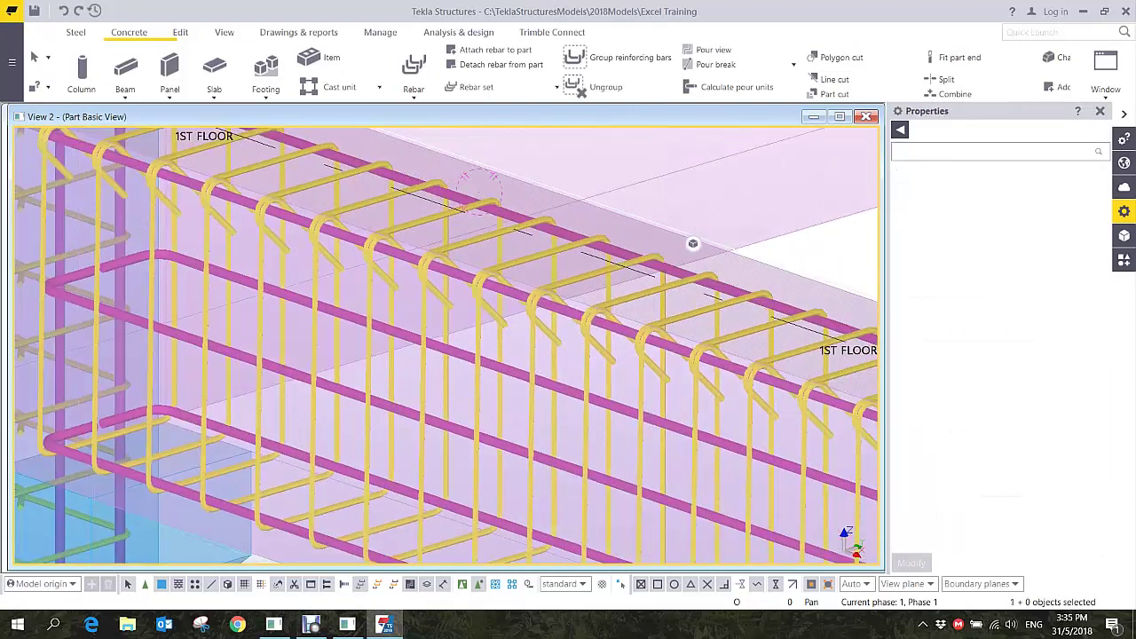
scroll(692, 244, down, 5)
scroll(692, 243, up, 2)
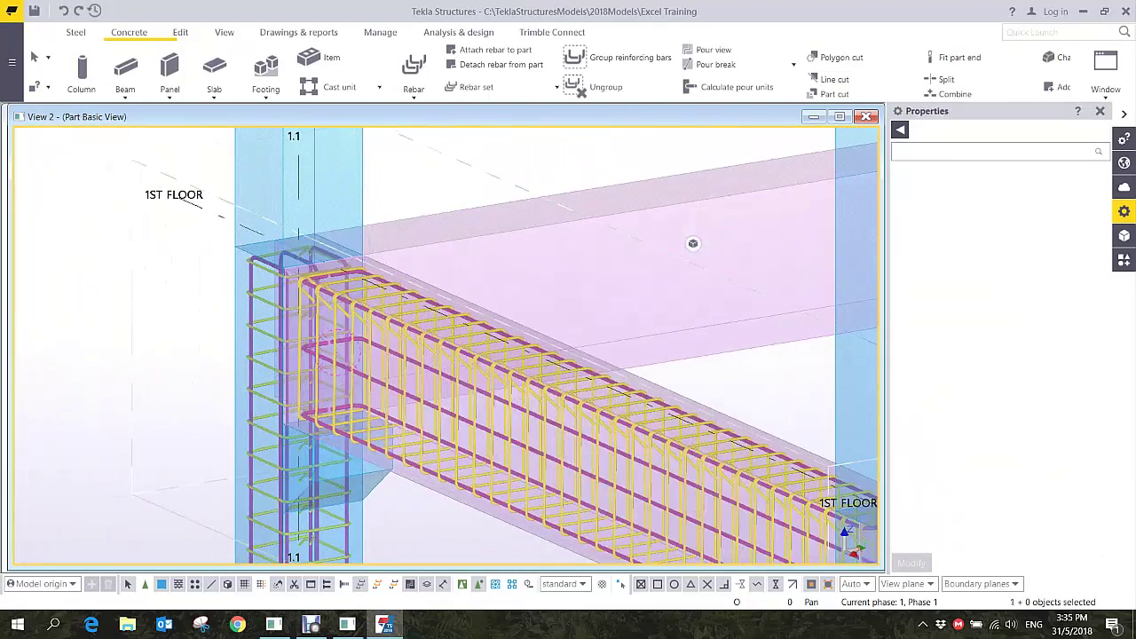
scroll(693, 243, up, 3)
scroll(692, 244, down, 2)
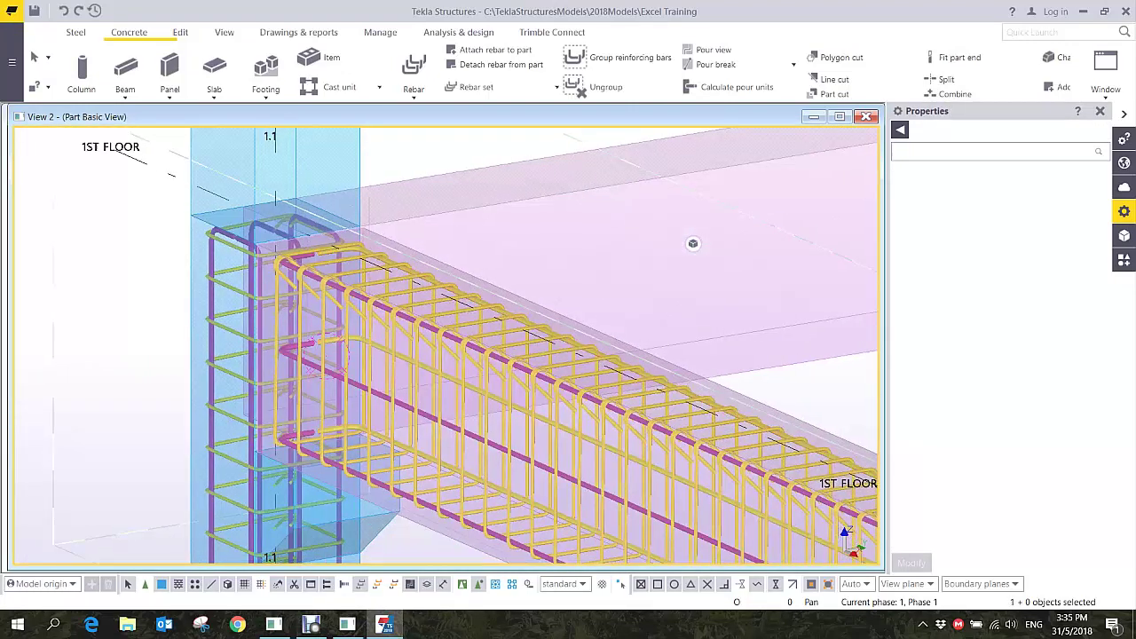
middle_drag(524, 382, 501, 363)
- Try changing the beam's rotation to Front, and undo the modification
click(500, 363)
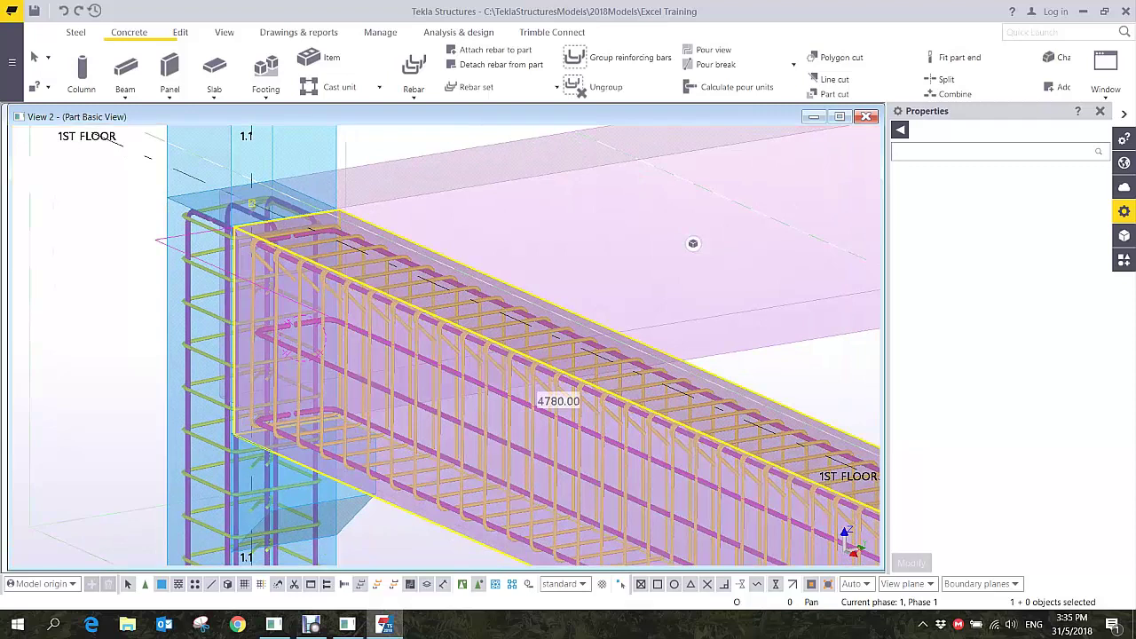
scroll(692, 243, down, 2)
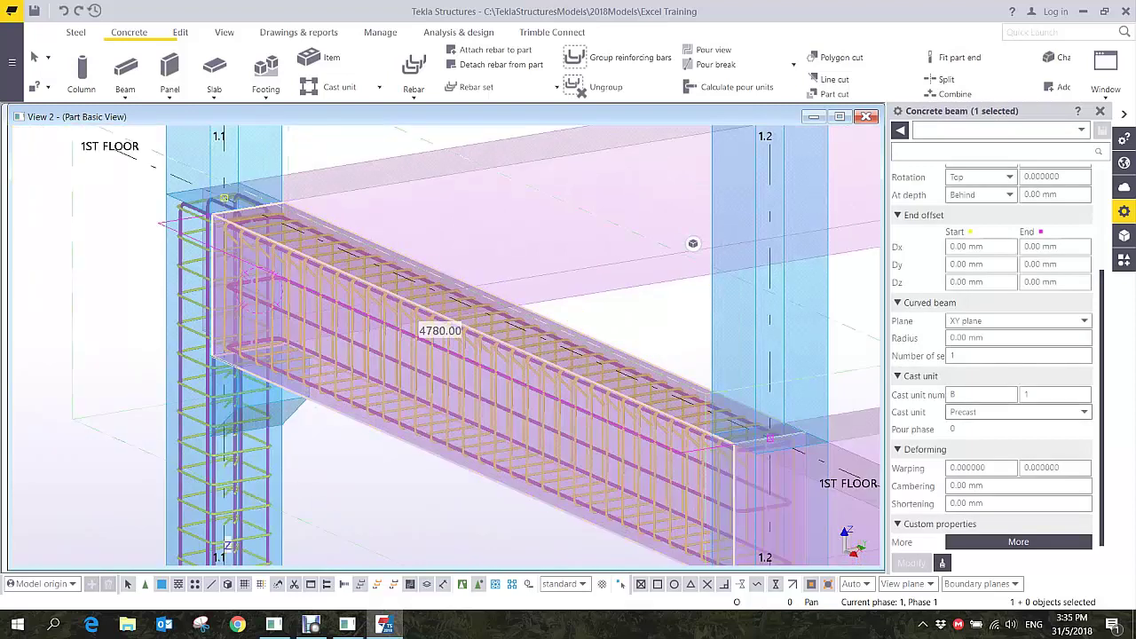
scroll(994, 355, up, 4)
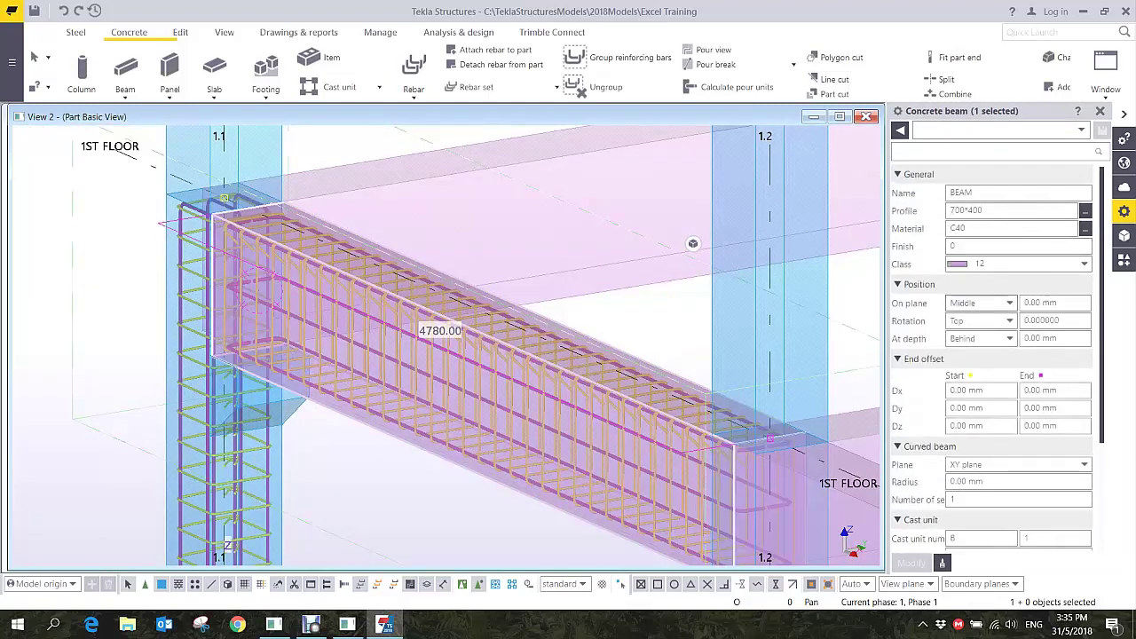
click(981, 320)
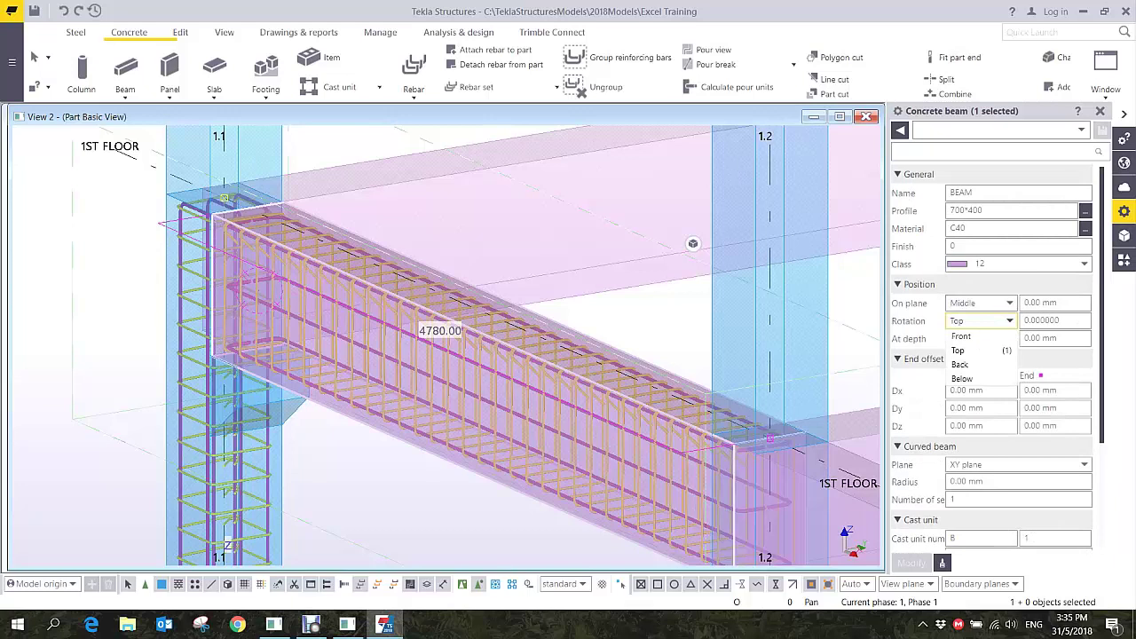
click(959, 351)
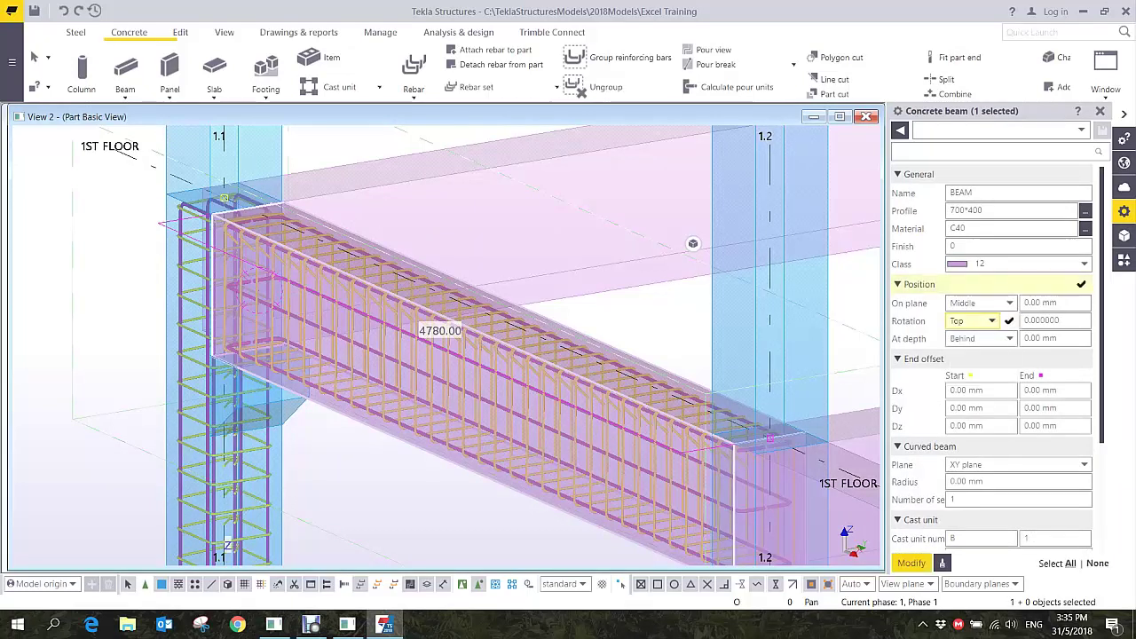
click(912, 563)
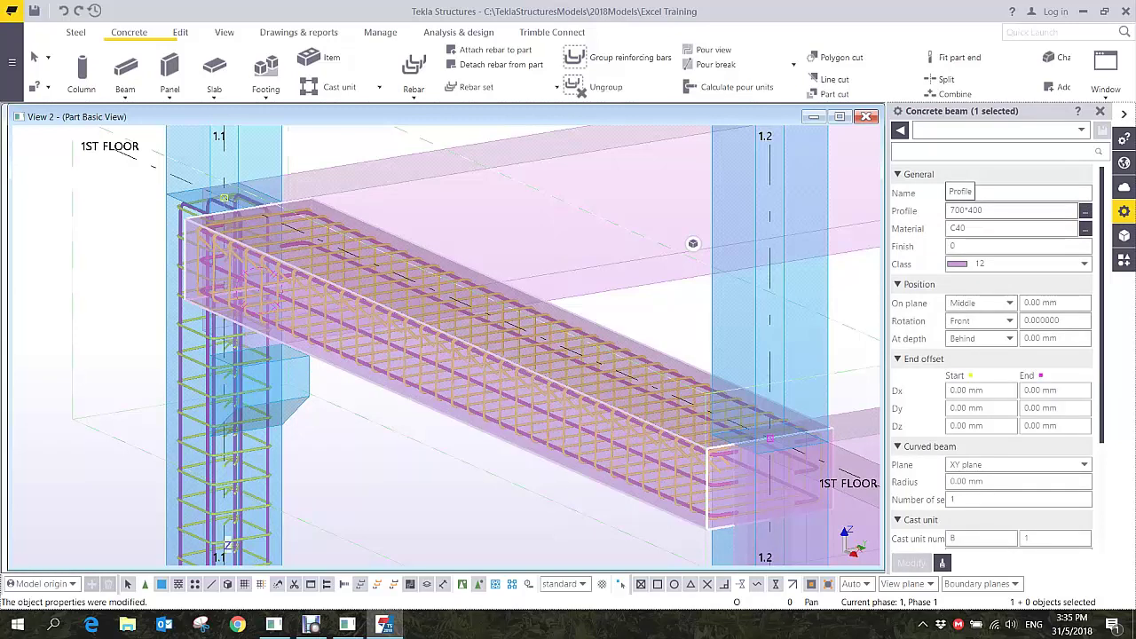
middle_drag(568, 355, 575, 339)
key(ctrl+z)
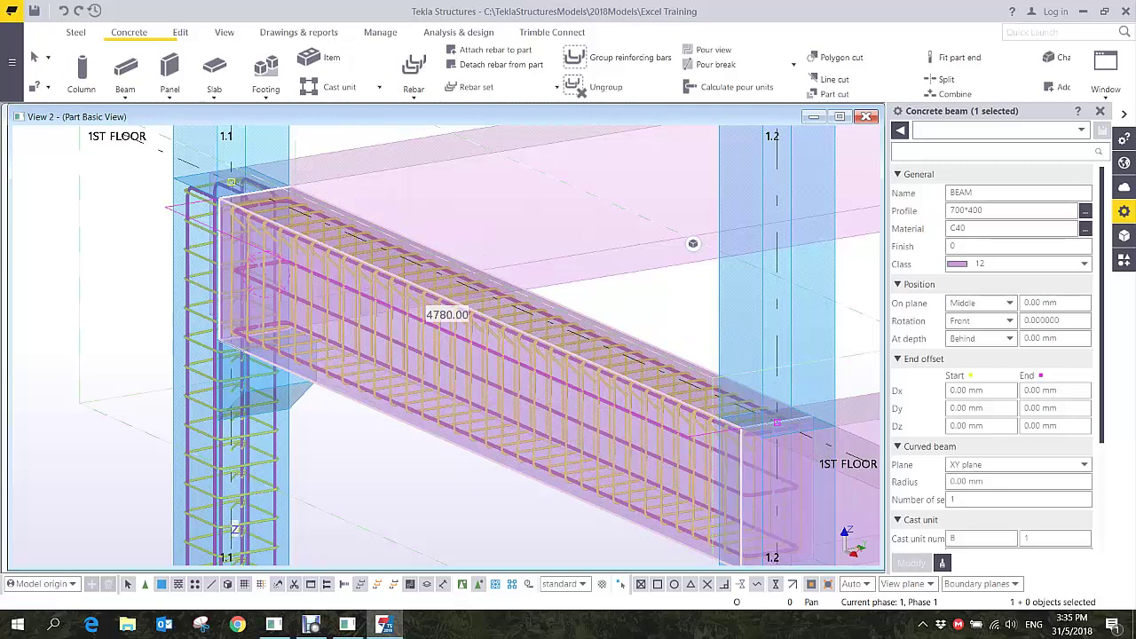
- Inspect the beam's hooked main bars and links around the column joint from several angles, including the main bar group's properties
middle_drag(370, 484, 426, 506)
click(426, 505)
scroll(692, 243, up, 10)
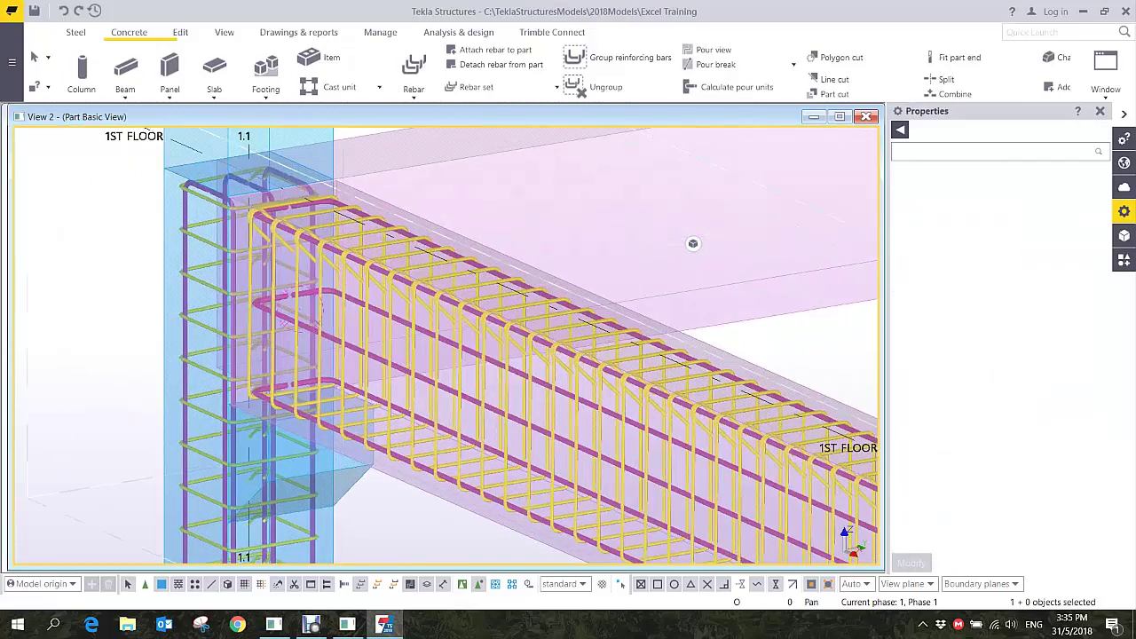
scroll(693, 243, down, 6)
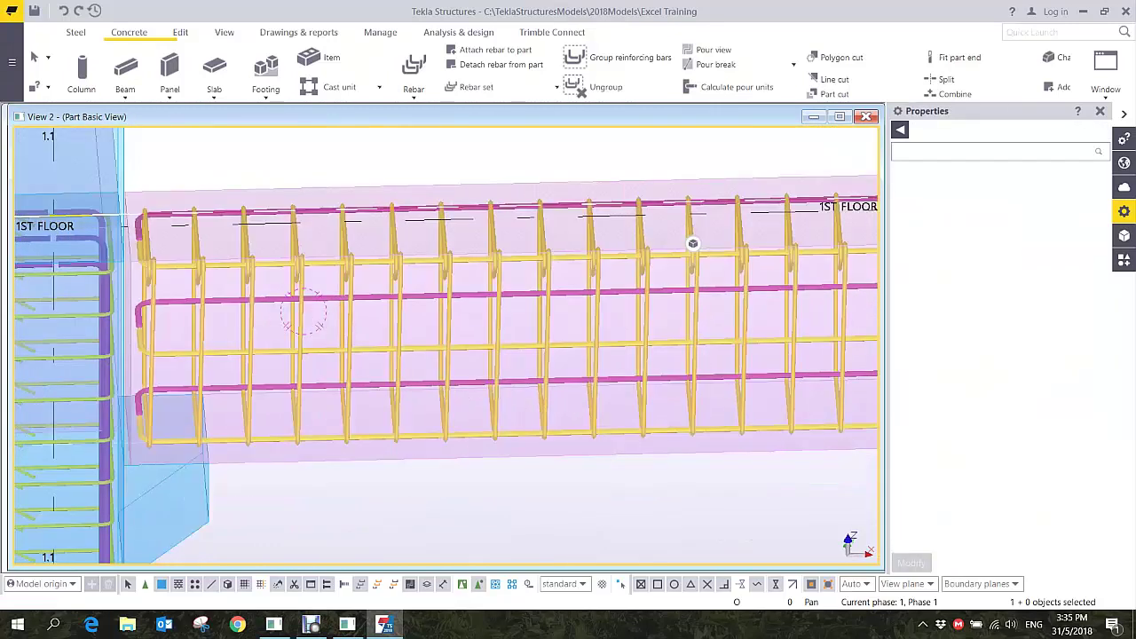
scroll(693, 243, up, 4)
middle_drag(182, 280, 357, 268)
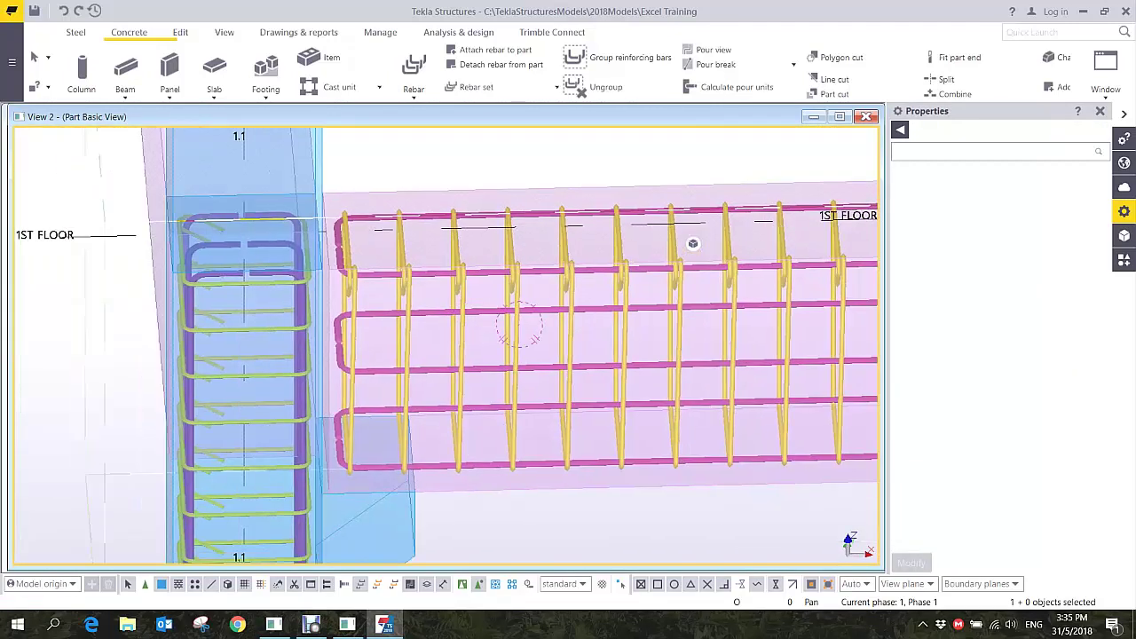
scroll(357, 267, up, 2)
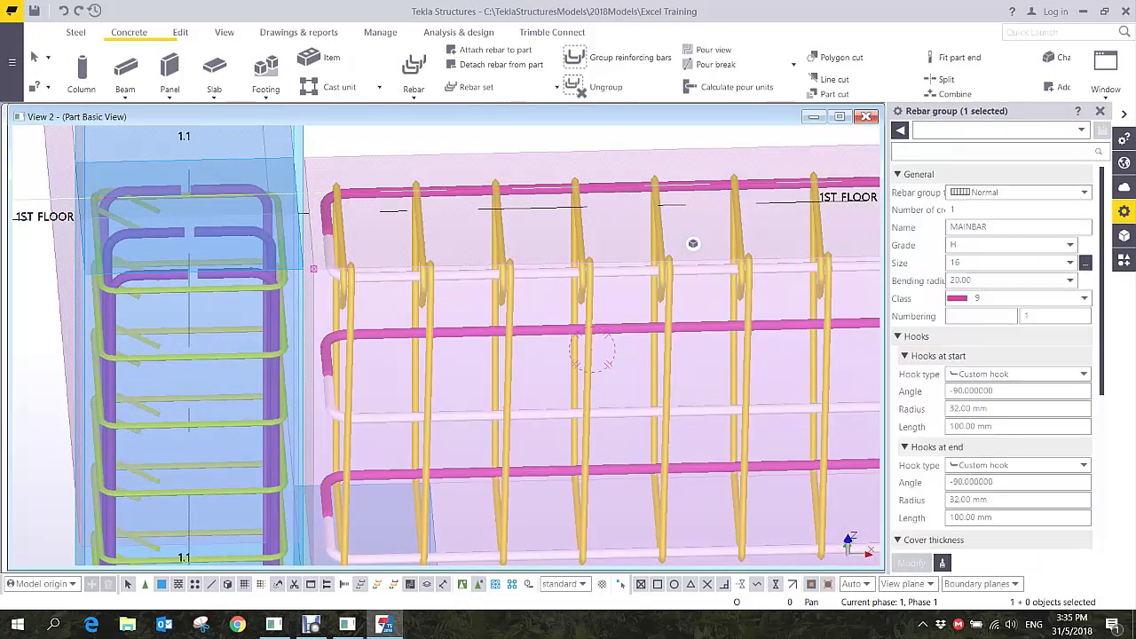
scroll(550, 280, down, 5)
ctrl+middle_drag(550, 279, 666, 324)
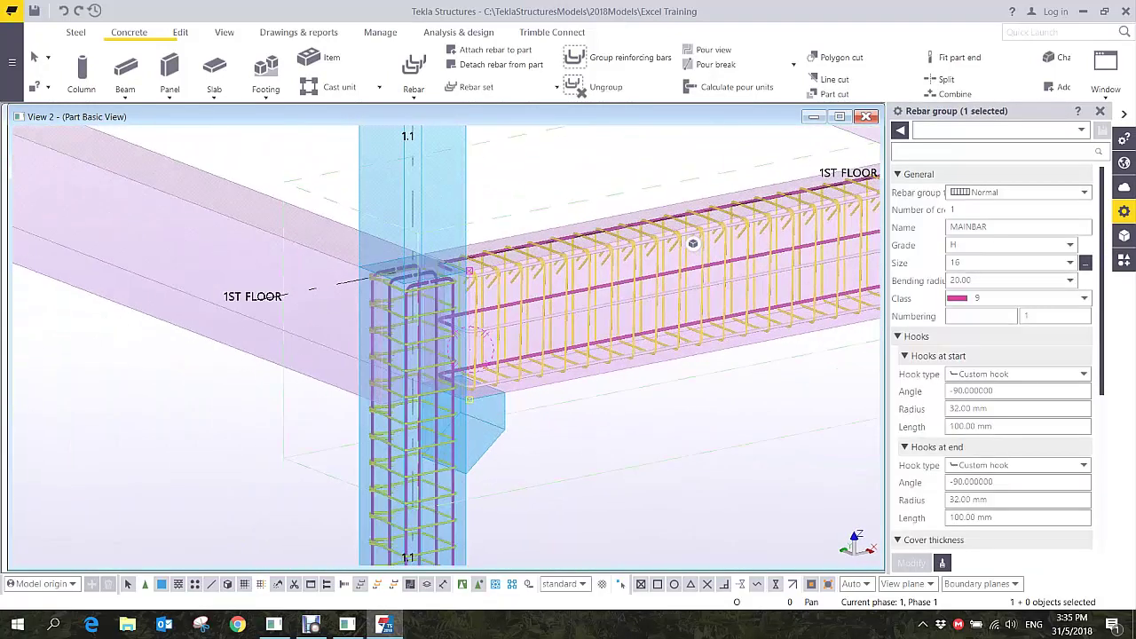
middle_drag(480, 426, 511, 342)
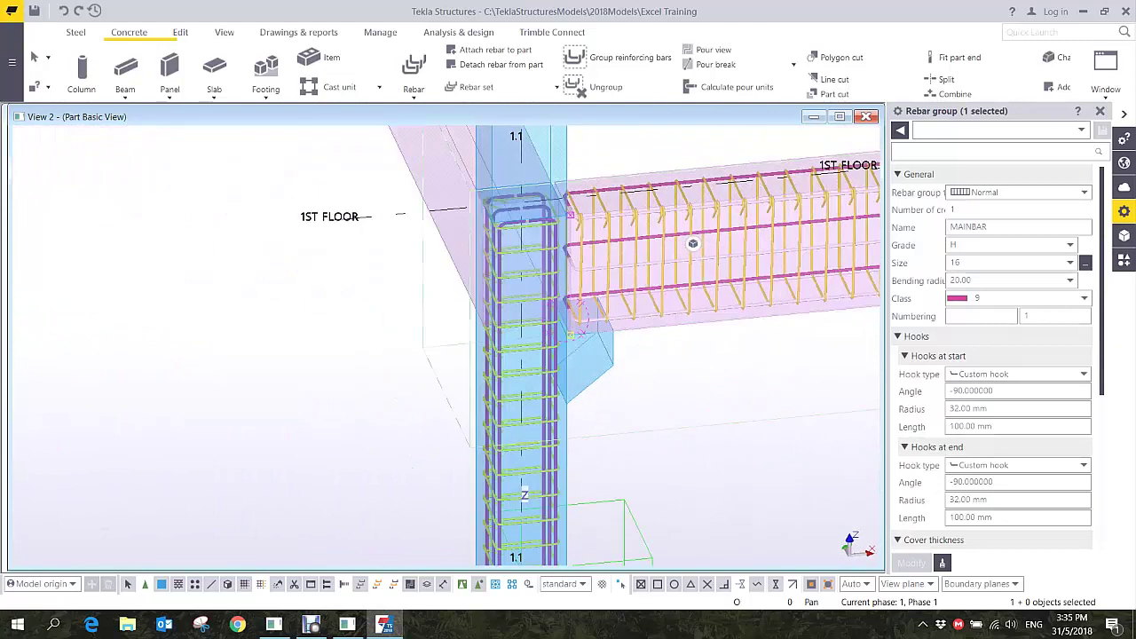
- Start a single rebar at the corbel joint in plane view, named DOWELBAR, with size 25 and bending radius 20
key(ctrl+p)
middle_drag(107, 422, 426, 357)
scroll(417, 364, up, 4)
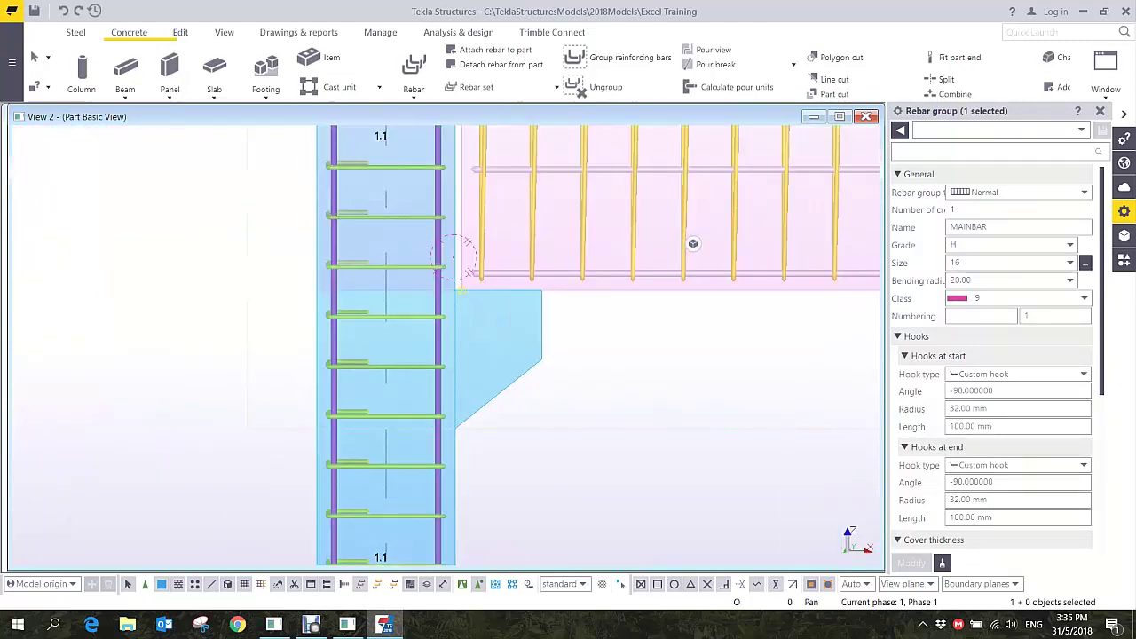
scroll(693, 243, down, 2)
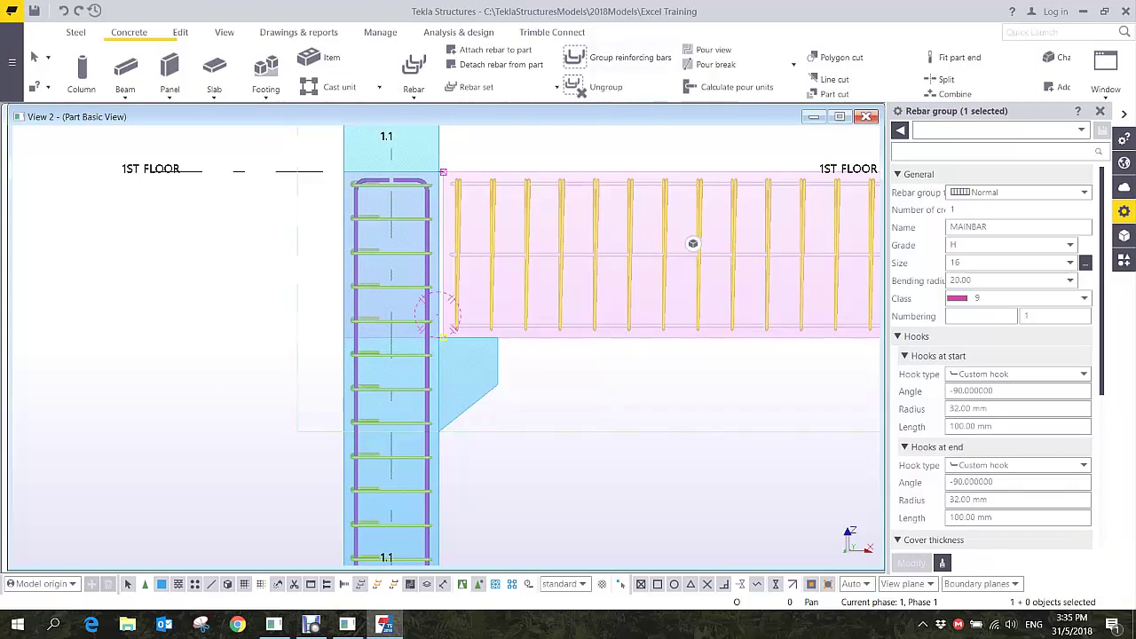
click(414, 89)
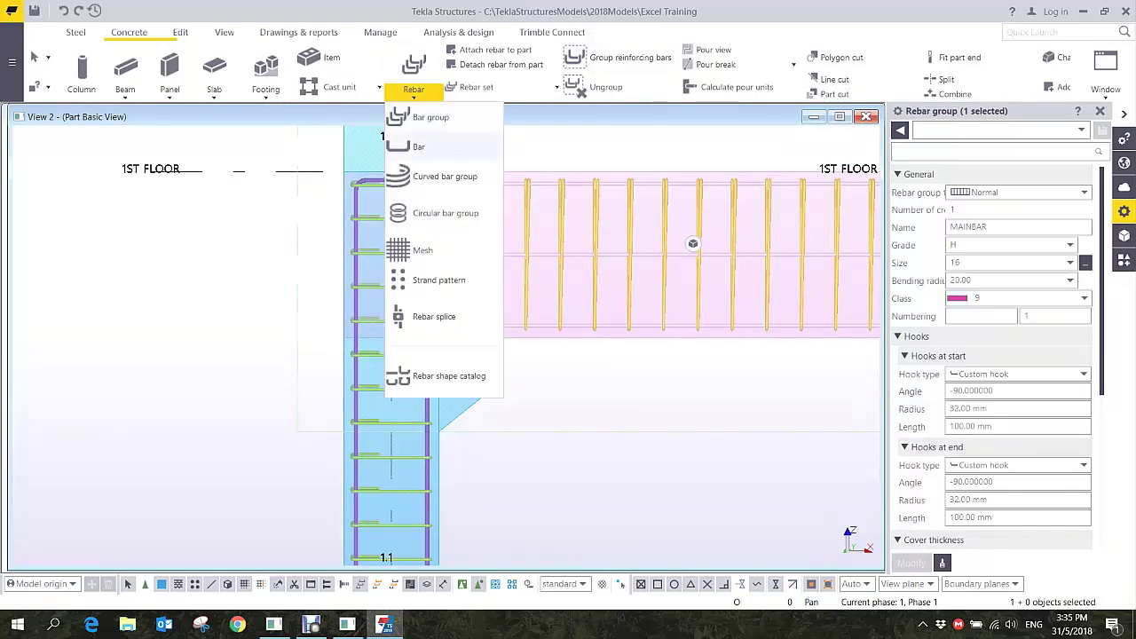
click(418, 146)
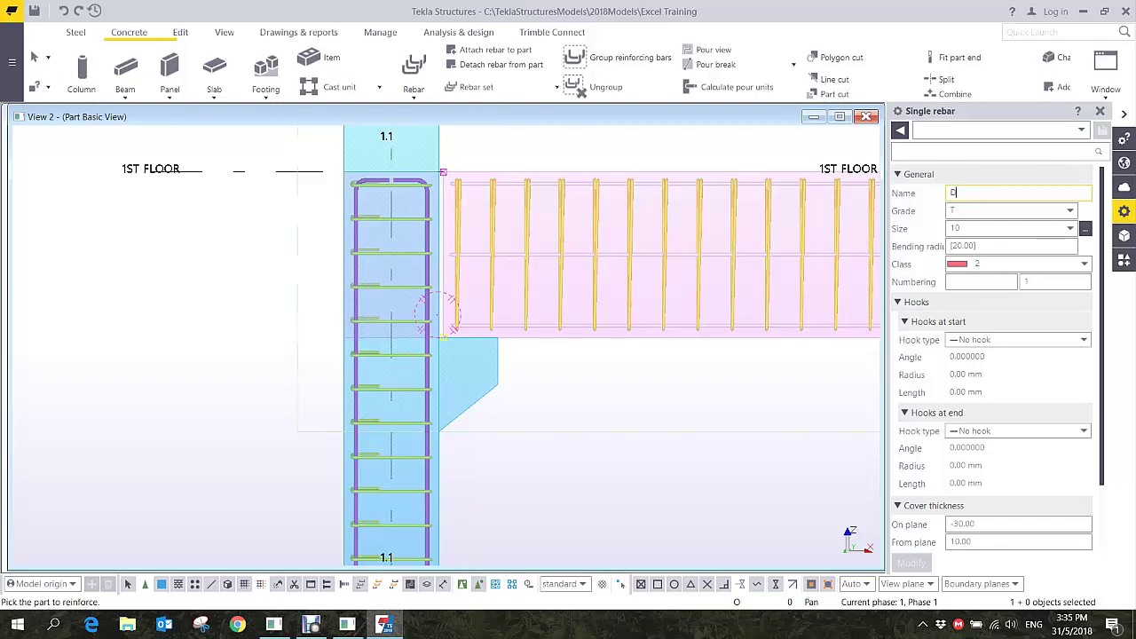
text(DOWELBAR)
click(1070, 229)
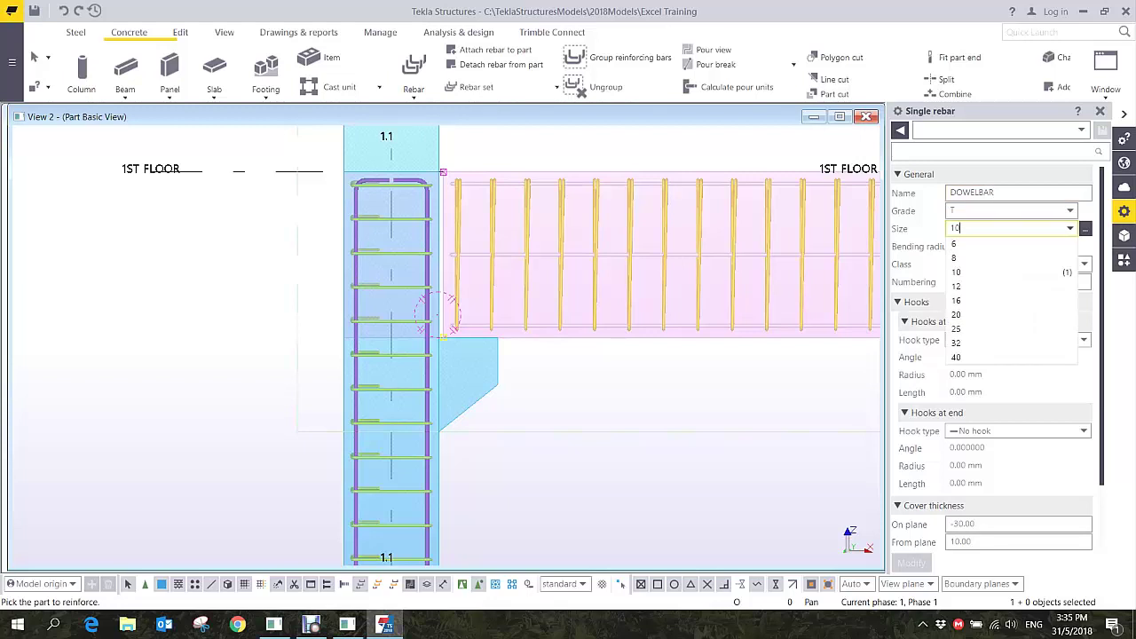
click(956, 329)
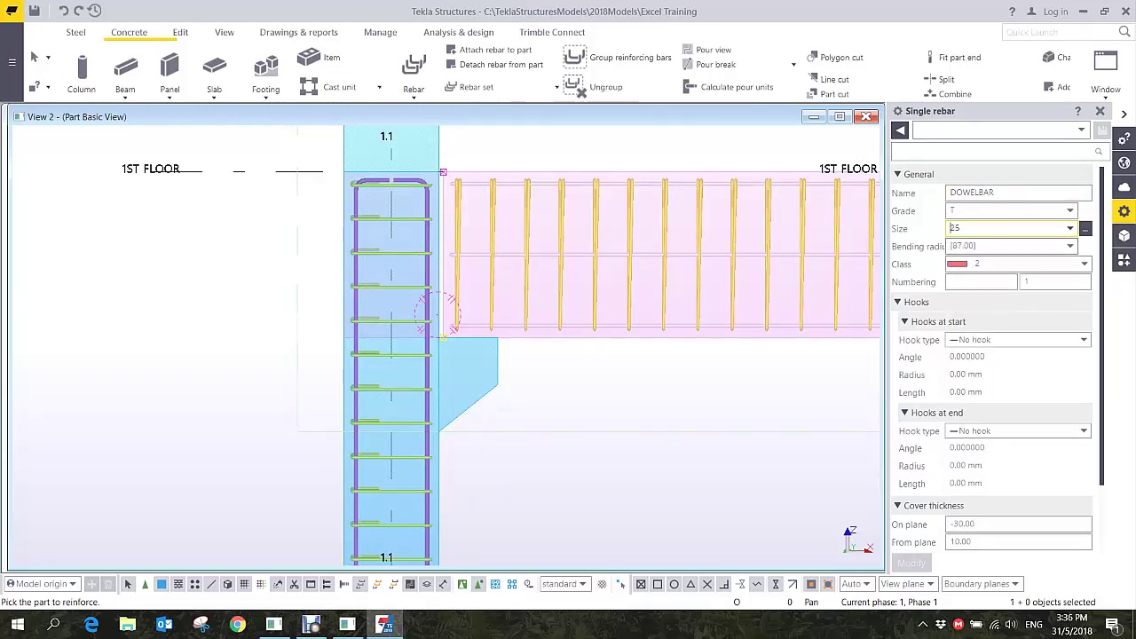
key(Tab)
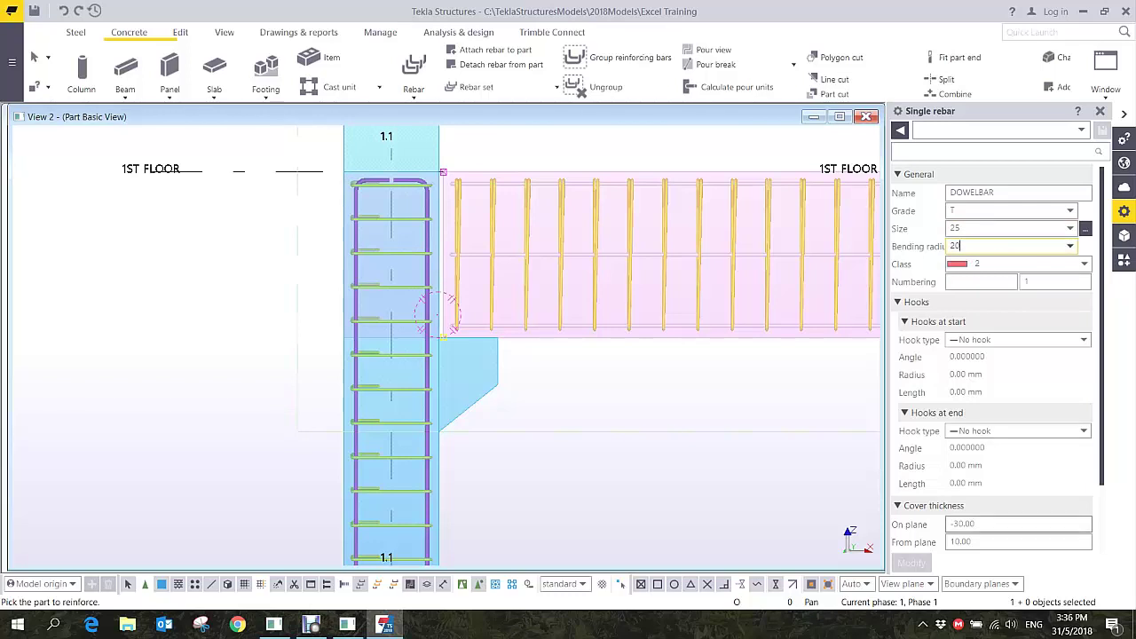
- Set the single rebar's on plane, from plane, start and end cover thicknesses all to 0
scroll(992, 355, down, 2)
click(976, 453)
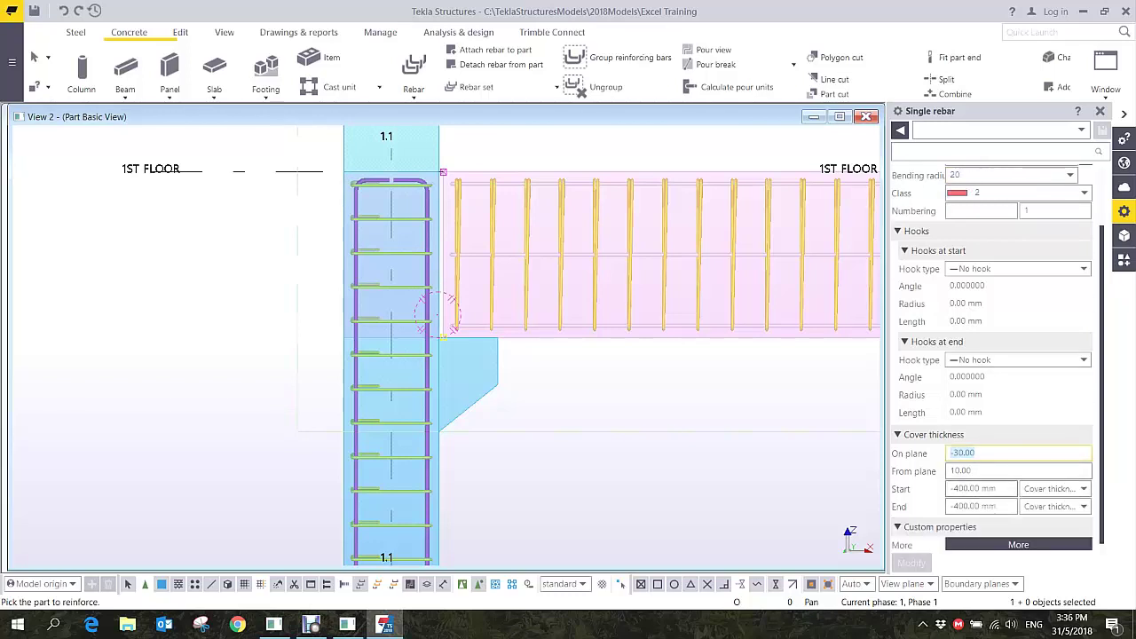
key(Tab)
key(Tab)
text(0)
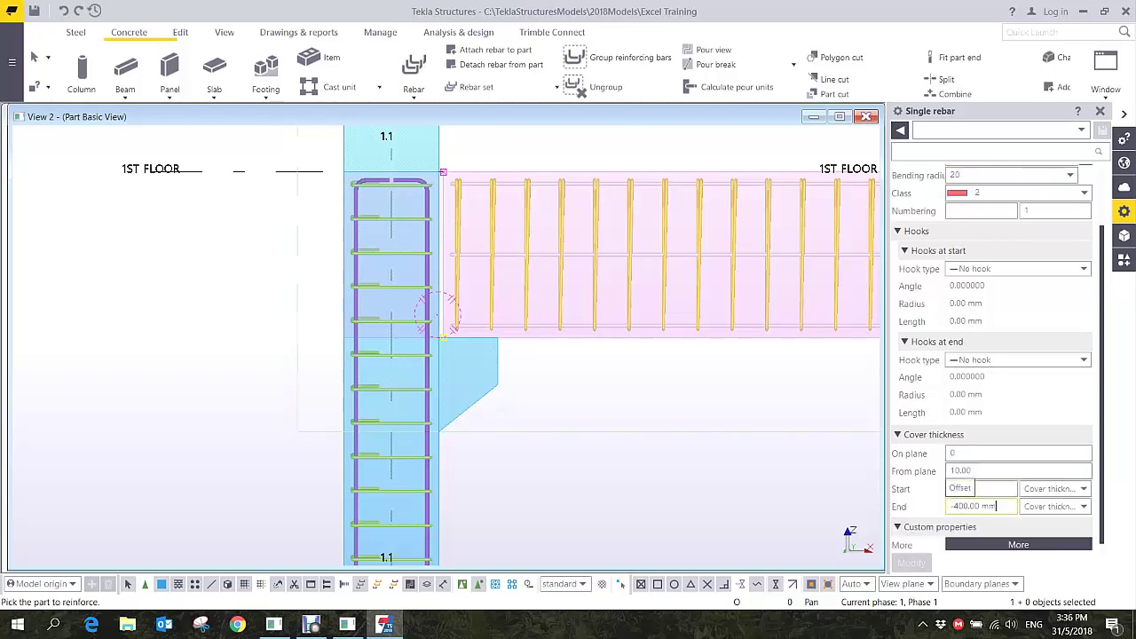
text(0)
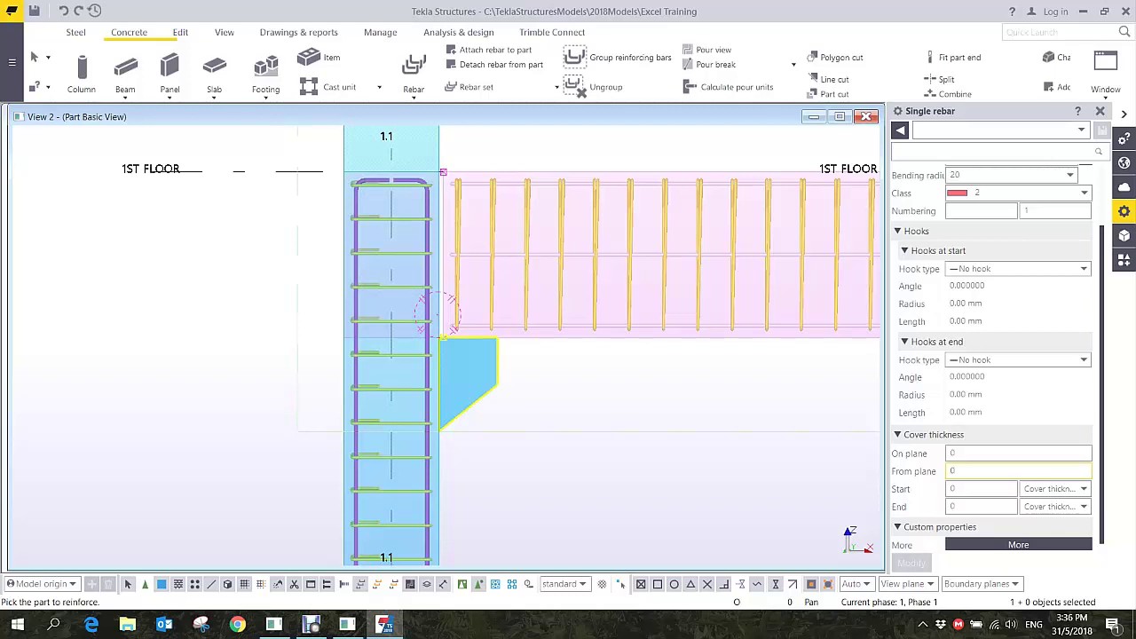
- Draw the dowel bar in the corbel from its lowest corner along the sloped edge, then 750 mm straight up into the beam
click(441, 426)
scroll(441, 431, up, 3)
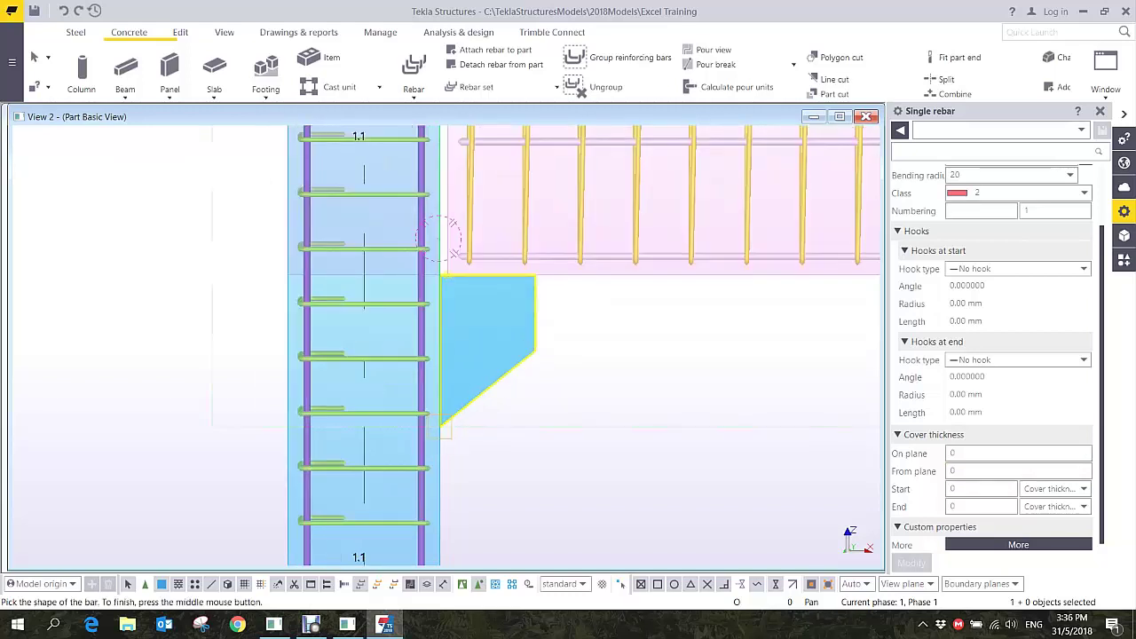
click(535, 352)
middle_drag(535, 254, 551, 327)
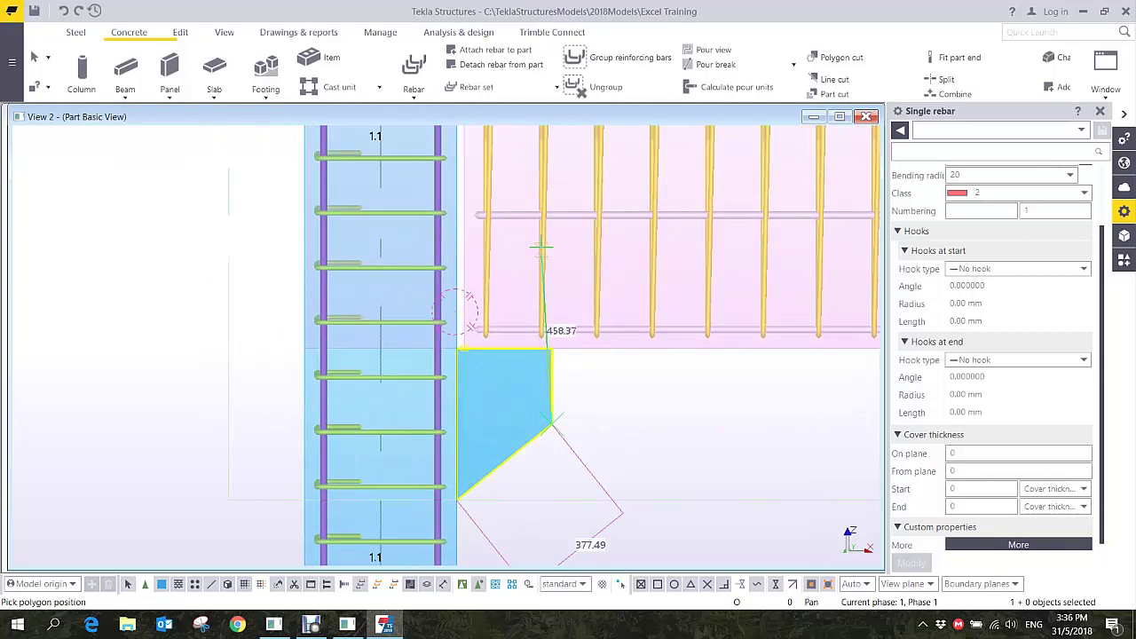
middle_drag(552, 175, 540, 235)
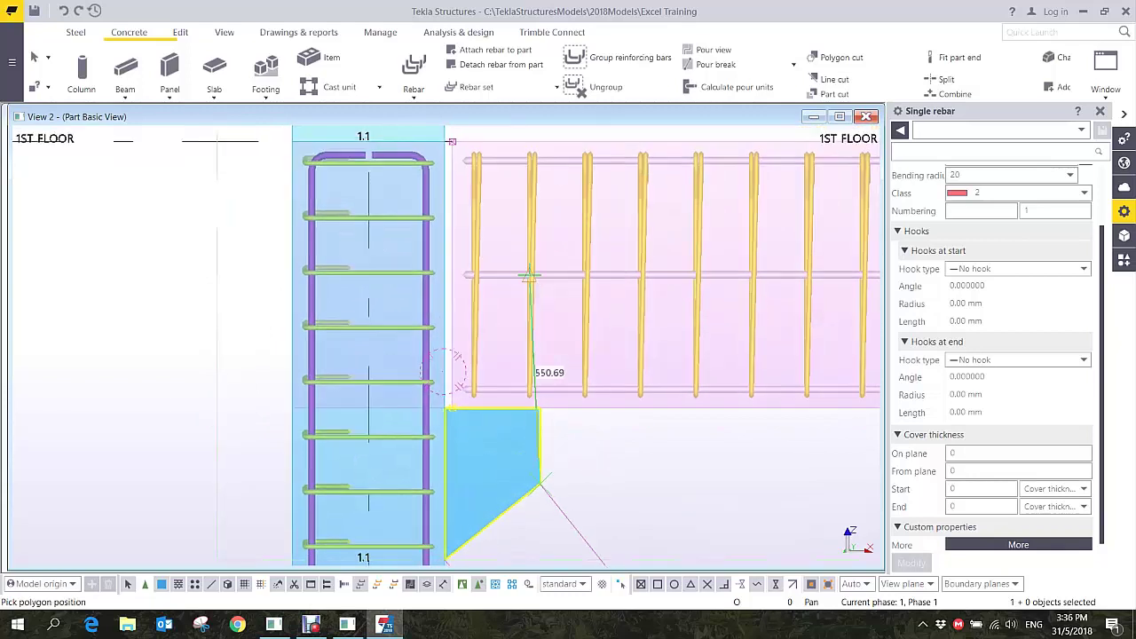
click(540, 198)
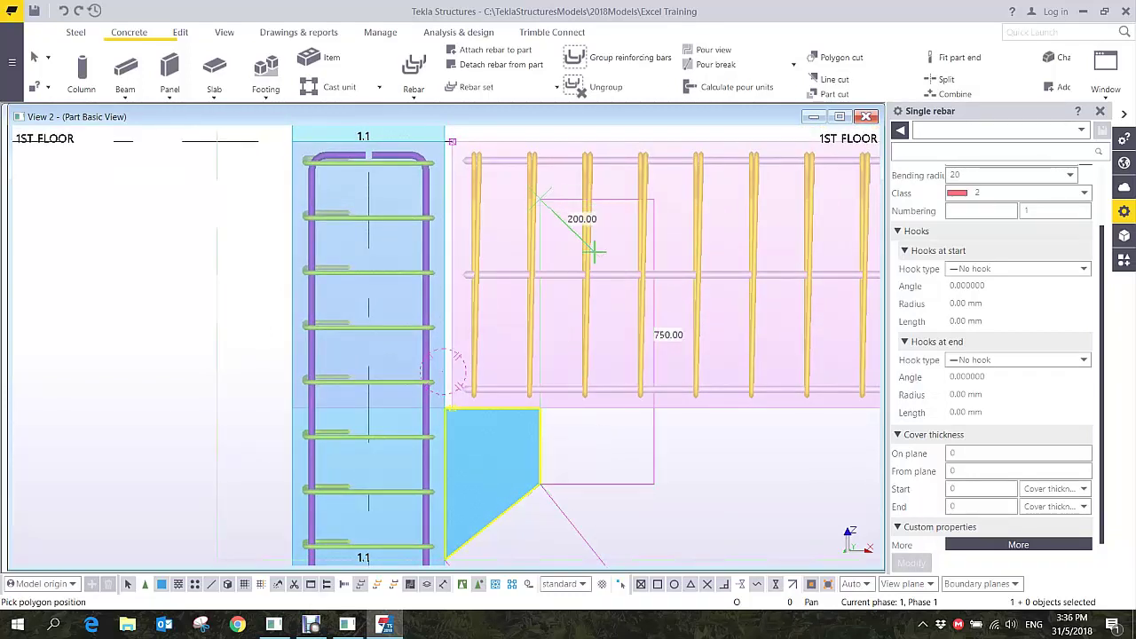
click(595, 253)
middle_click(597, 253)
key(Return)
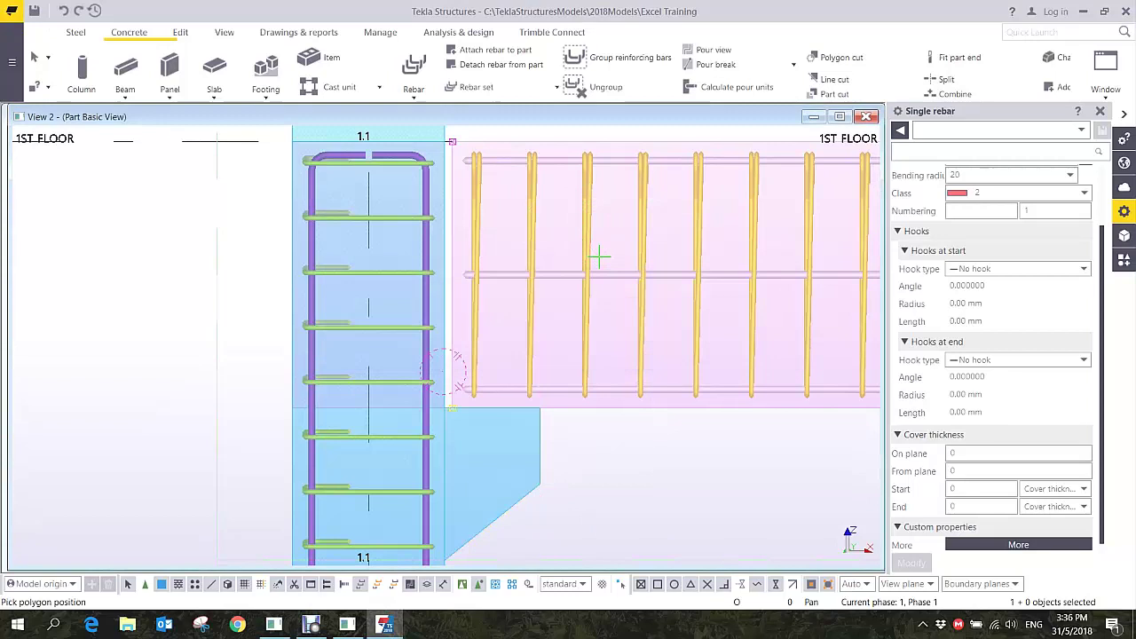
scroll(689, 241, up, 2)
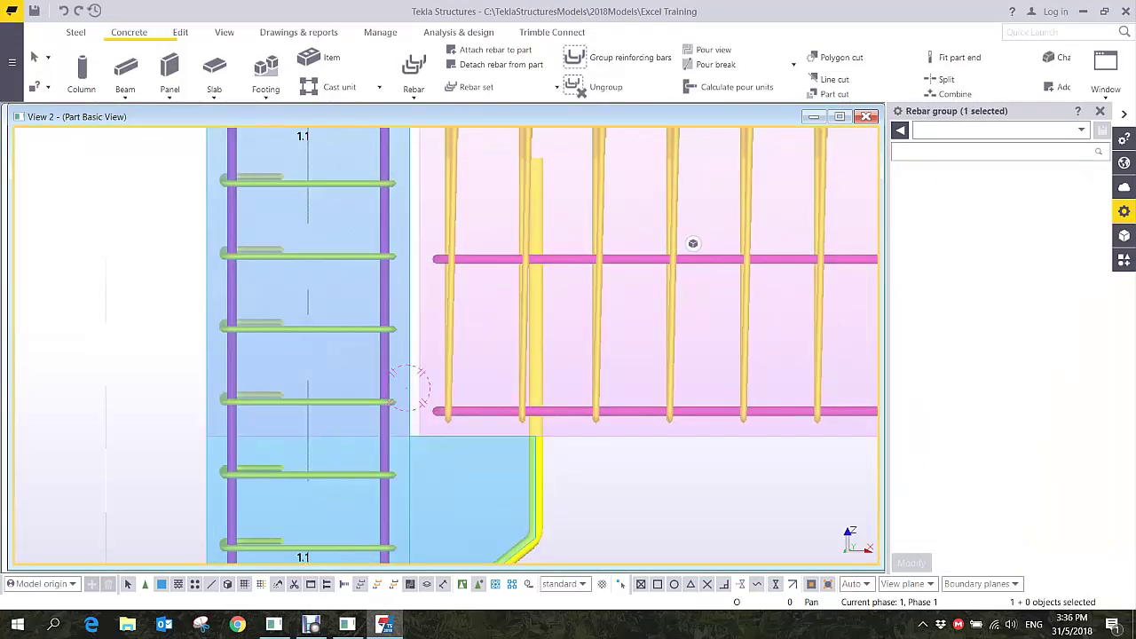
- Set the dowel bar's on plane cover thickness to 50 and check its position in the corbel
scroll(691, 242, down, 3)
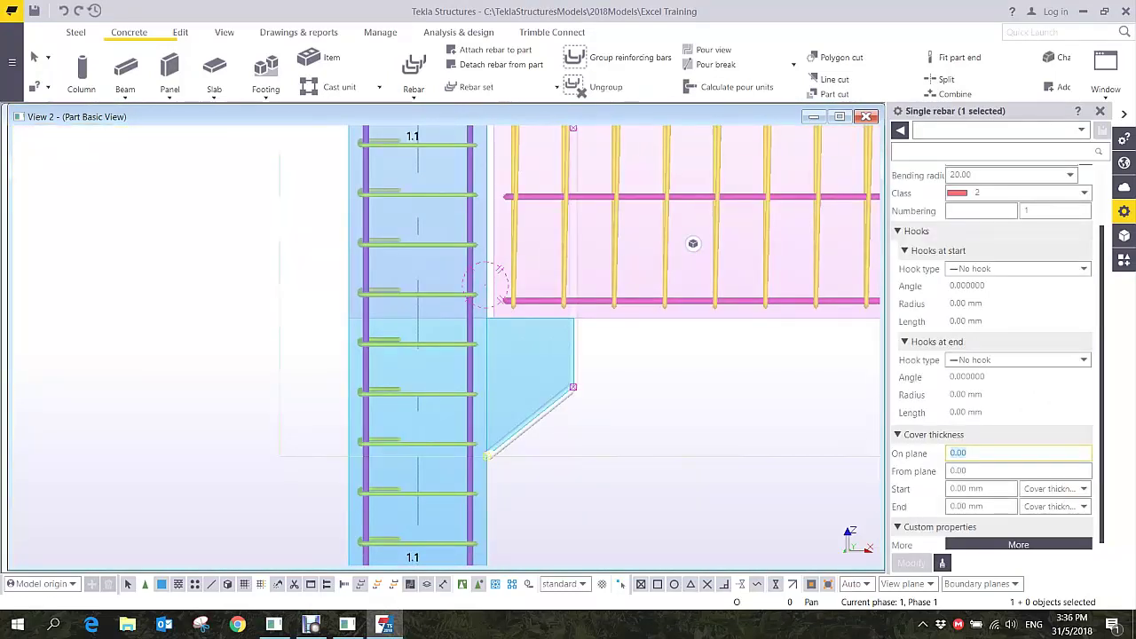
text(50)
key(Return)
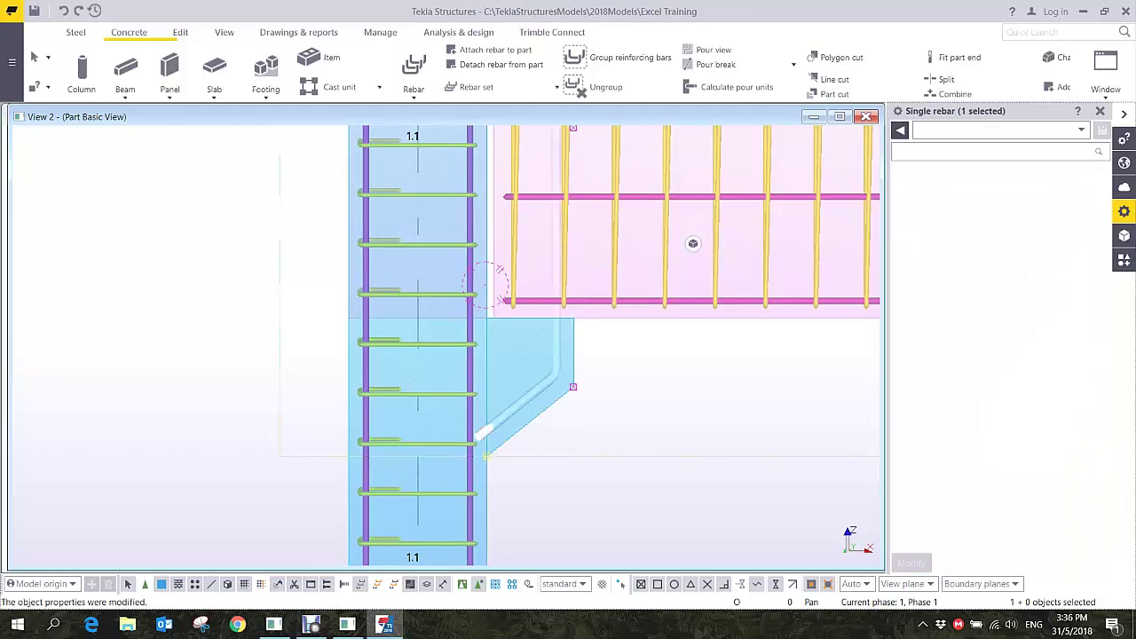
scroll(693, 243, up, 1)
ctrl+middle_drag(484, 257, 522, 403)
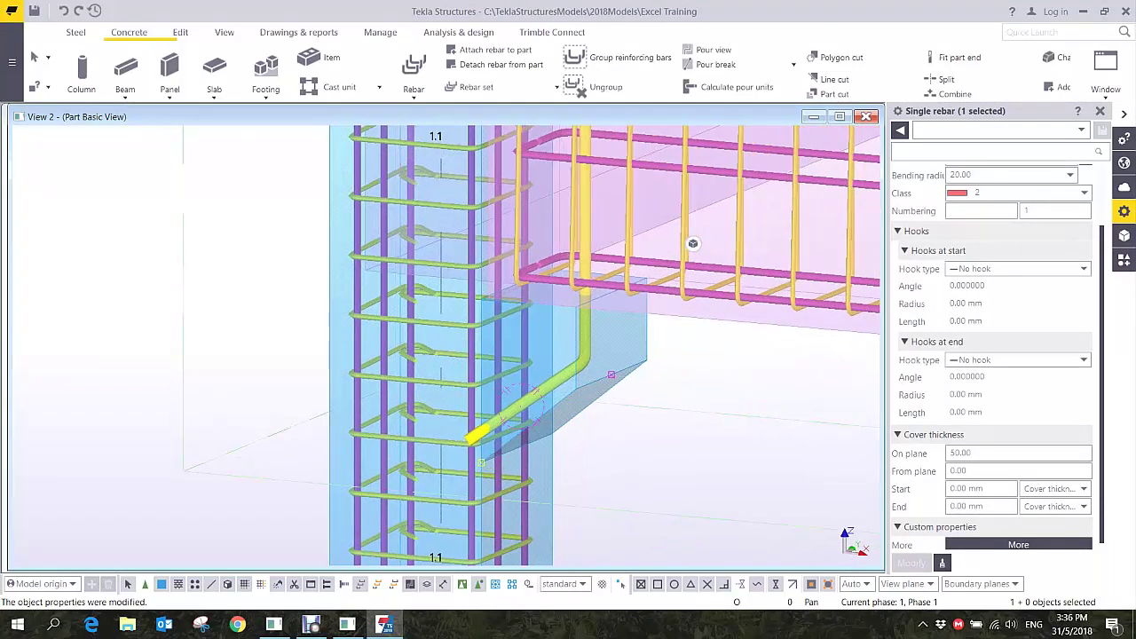
- Delete the dowel bar and return the model to plane view
key(Delete)
middle_drag(568, 382, 522, 391)
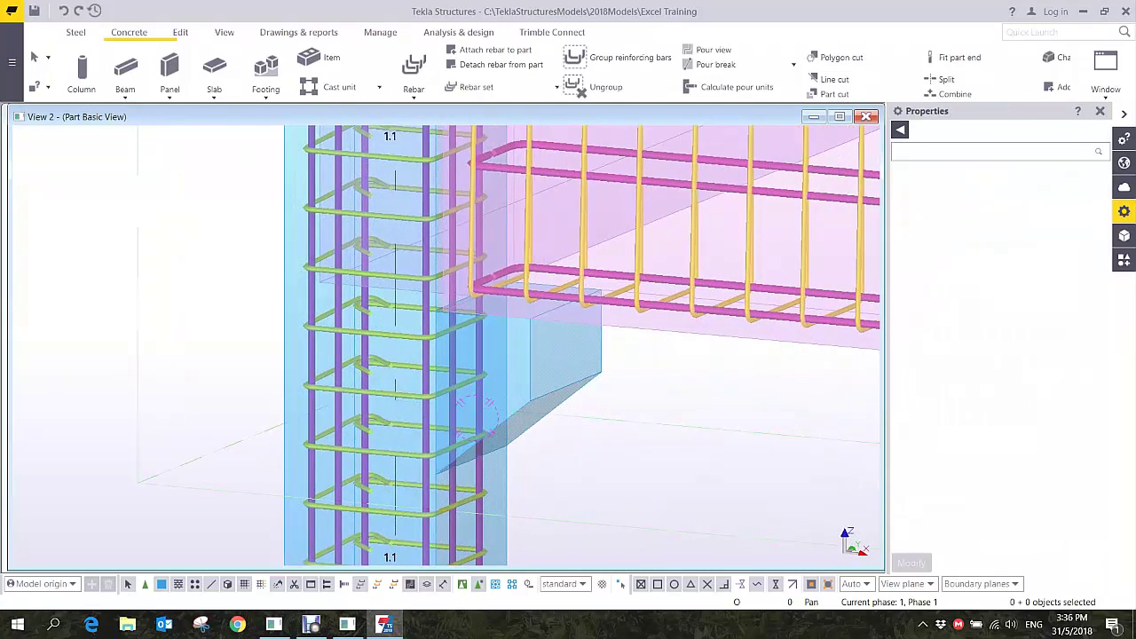
key(ctrl+p)
middle_drag(142, 426, 430, 360)
scroll(410, 373, up, 4)
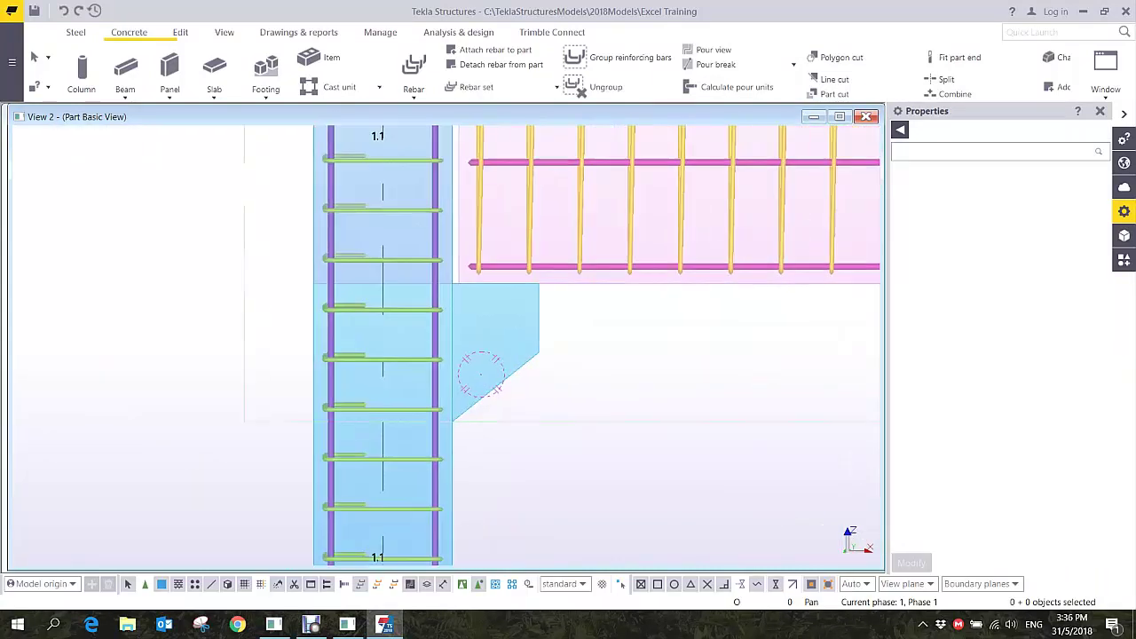
- Create a single rebar in the corbel, running along its sloped edge from the lowest corner and vertically up to near the beam's top
click(414, 67)
click(414, 96)
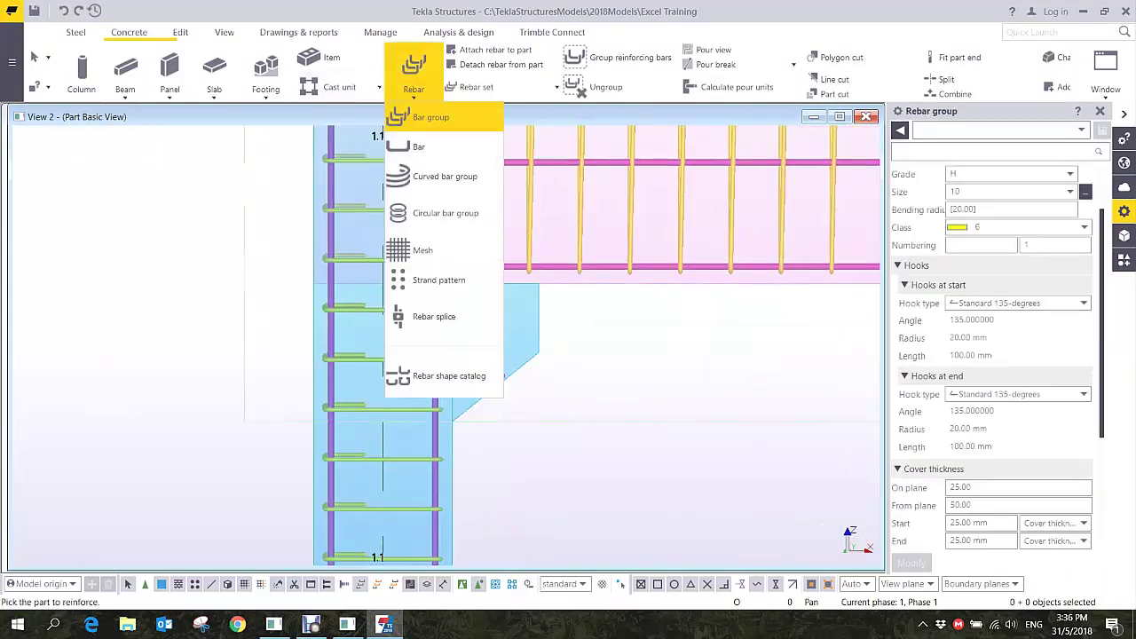
click(421, 113)
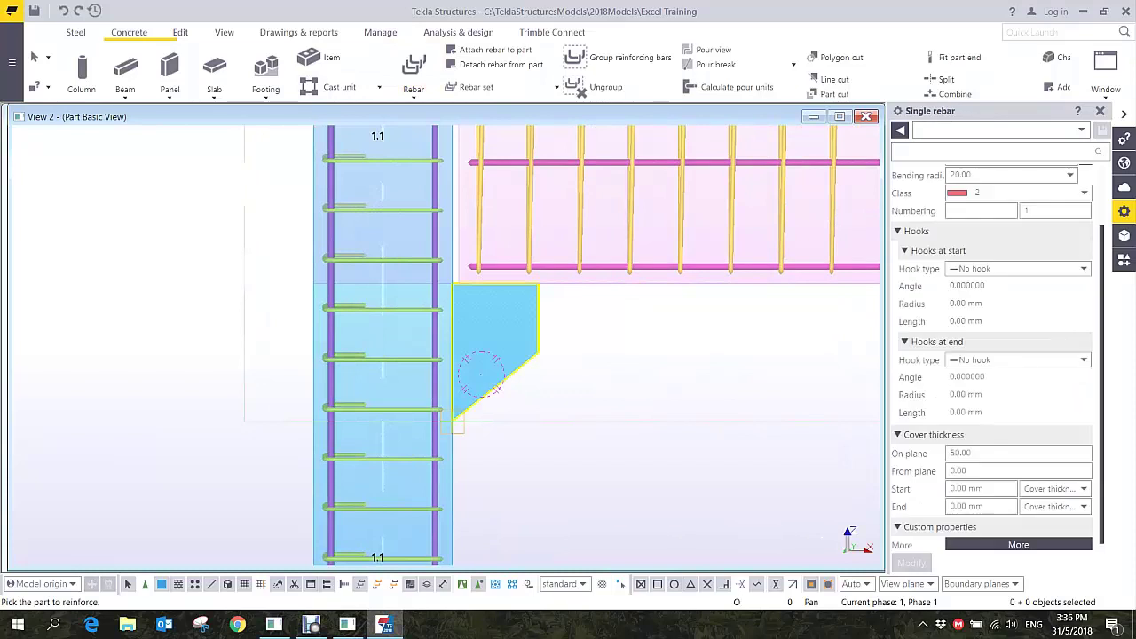
click(456, 418)
scroll(455, 422, up, 2)
click(456, 418)
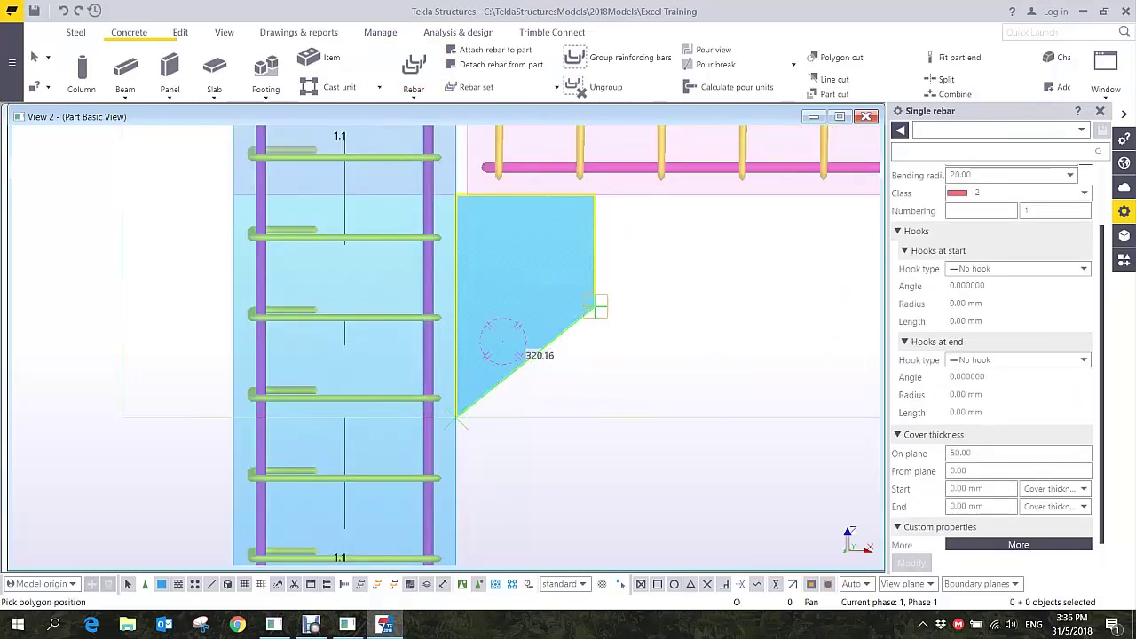
click(596, 306)
middle_drag(622, 236, 619, 328)
scroll(621, 310, down, 2)
middle_drag(590, 174, 585, 329)
click(599, 235)
middle_click(614, 268)
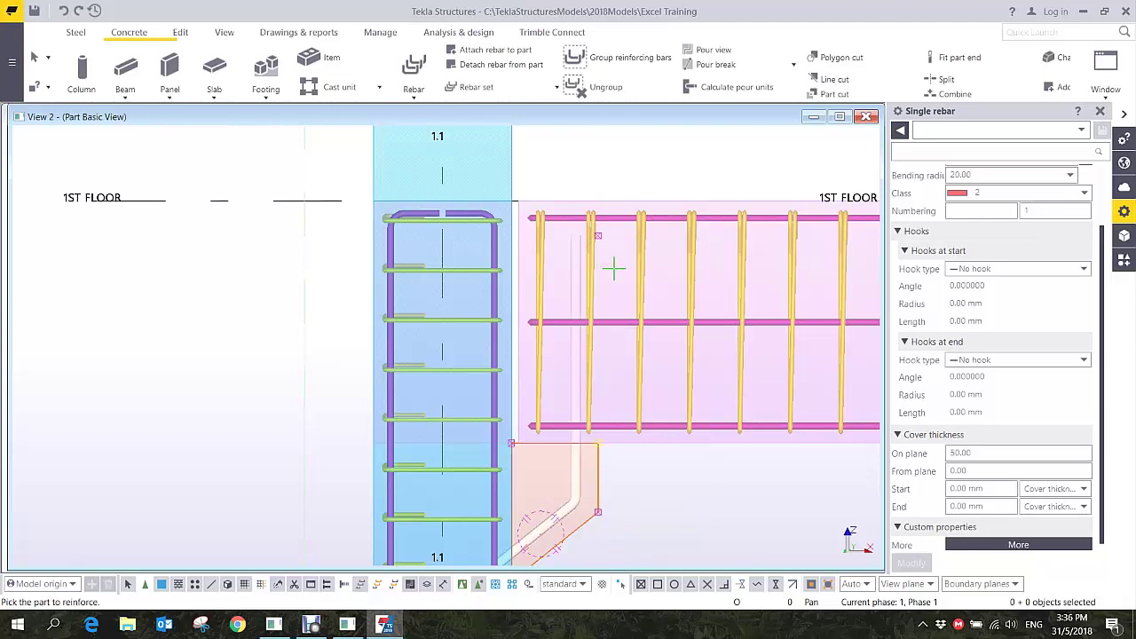
middle_drag(613, 269, 605, 131)
right_click(555, 290)
click(594, 298)
middle_drag(565, 341, 634, 260)
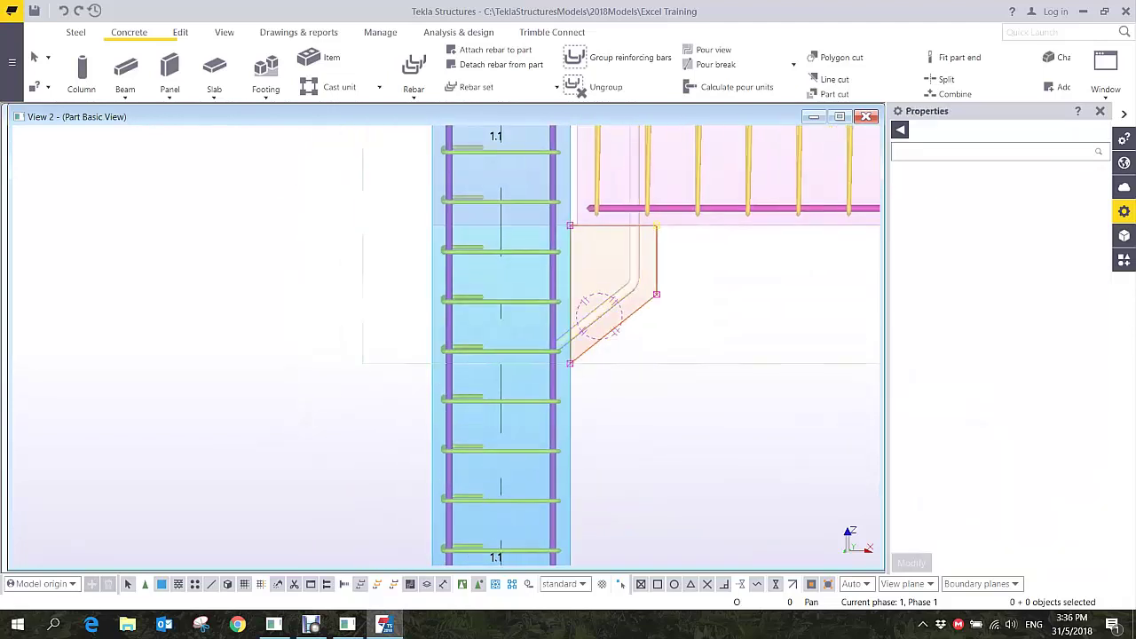
- Extend the dowel bar's lower end into the column by setting its start cover thickness to -300 mm
click(633, 260)
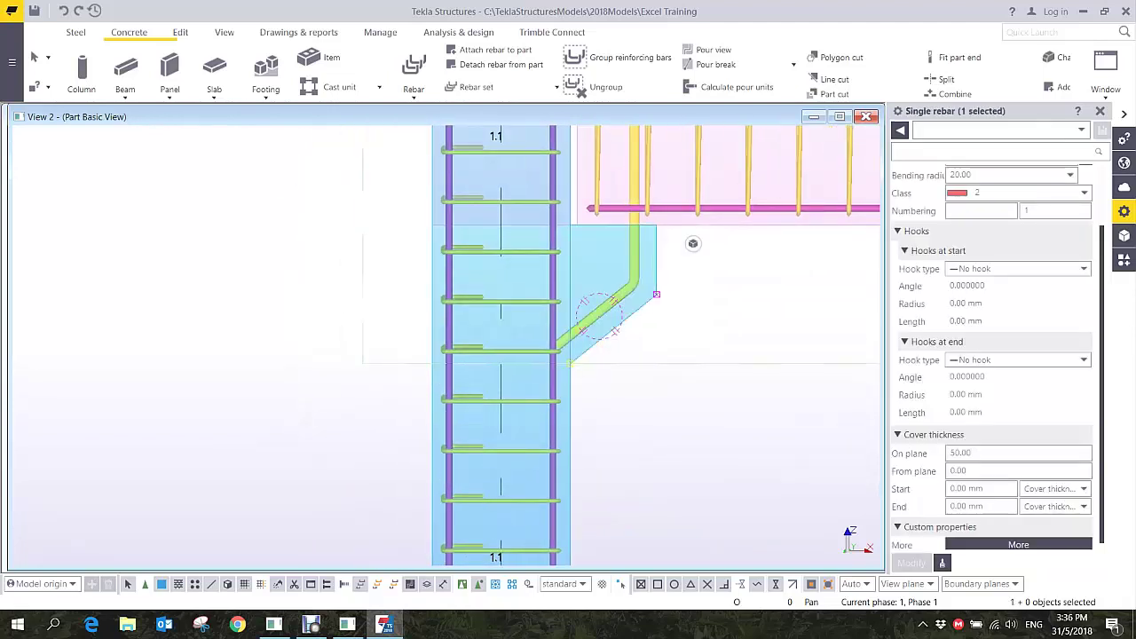
scroll(974, 453, down, 1)
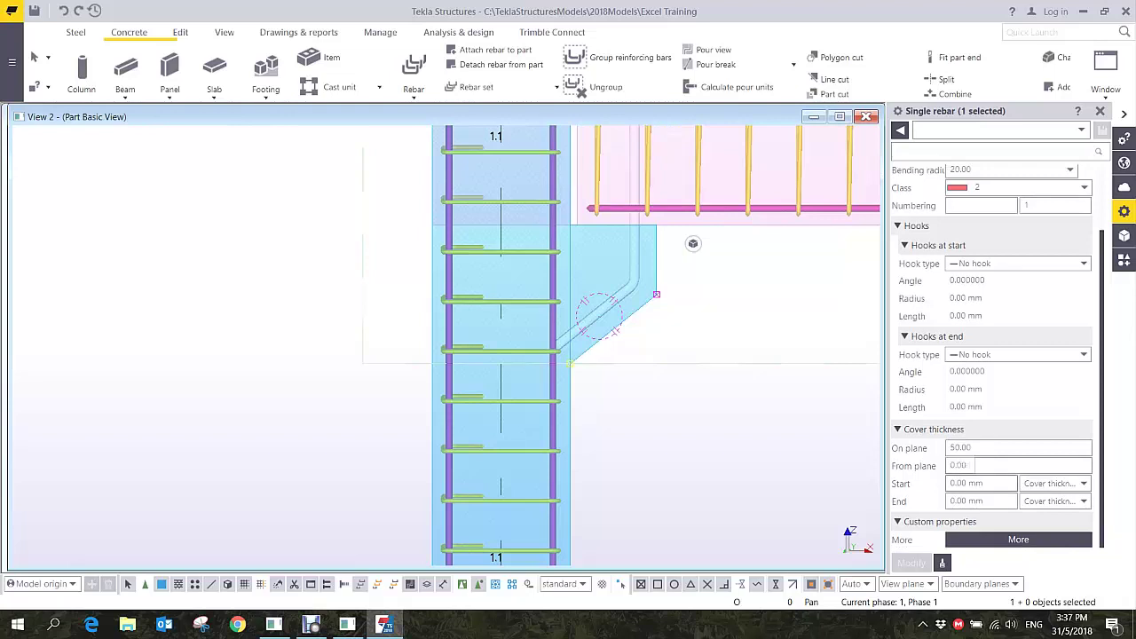
text(-300)
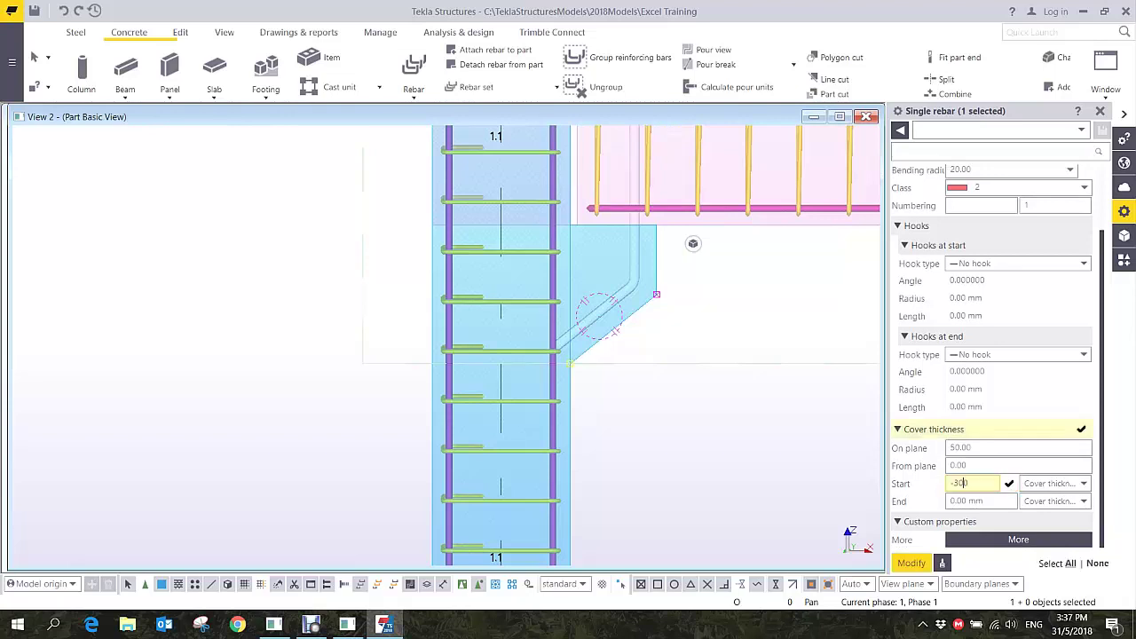
key(Return)
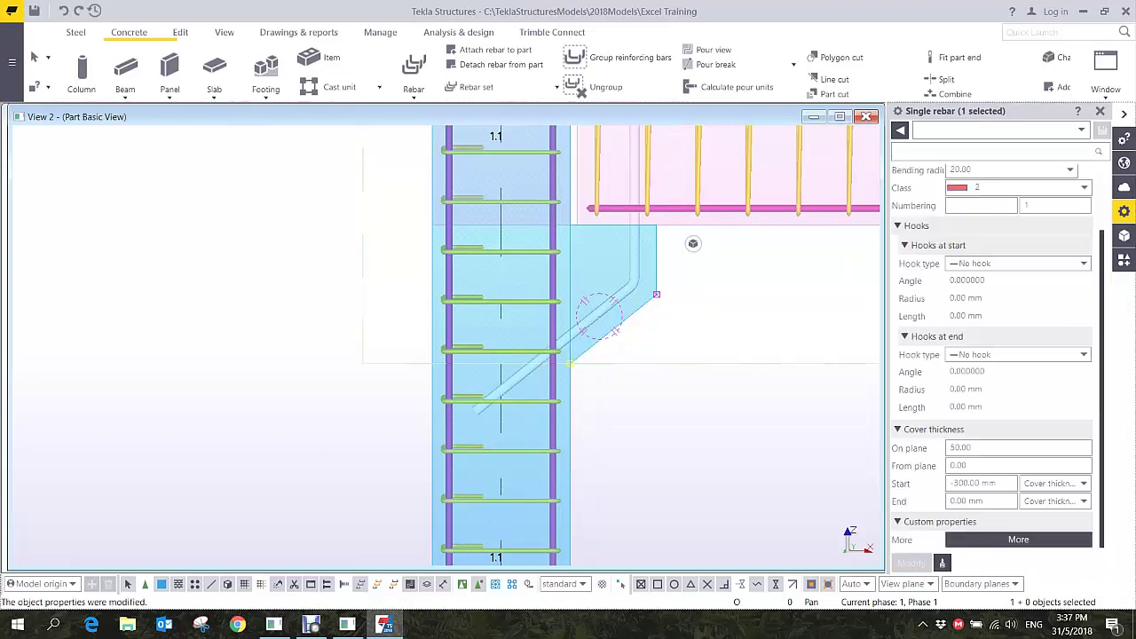
click(655, 420)
scroll(655, 420, down, 2)
scroll(621, 269, up, 1)
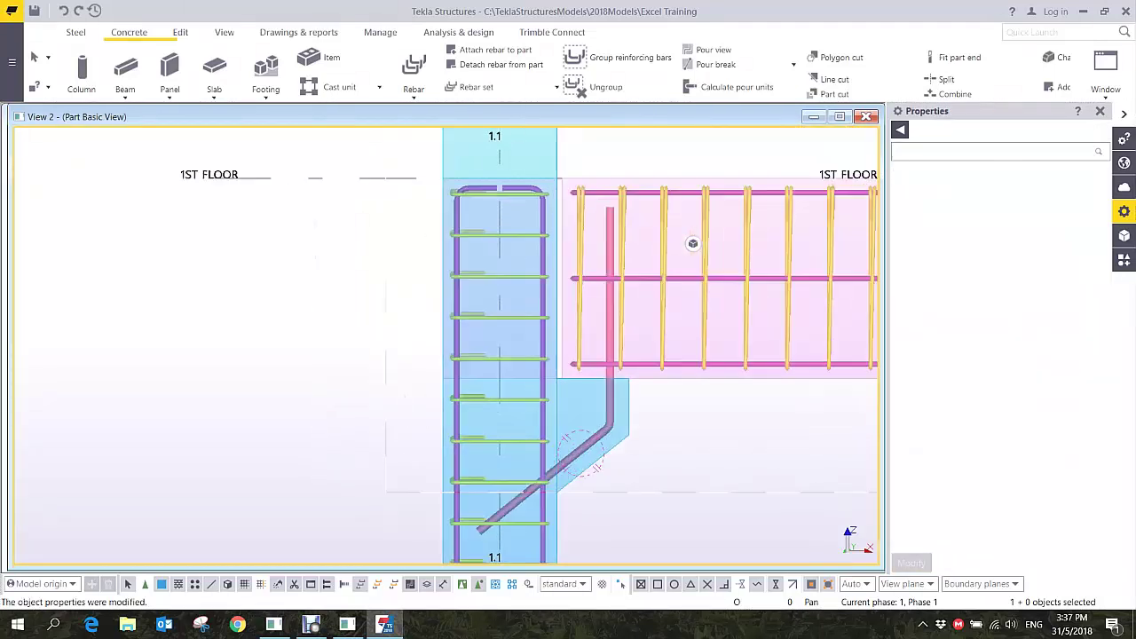
- Copy all content of the precast column at grid 1.1 to the column at grid 1.2, including the corbel and reinforcement
ctrl+middle_drag(614, 250, 636, 271)
ctrl+middle_drag(692, 242, 692, 243)
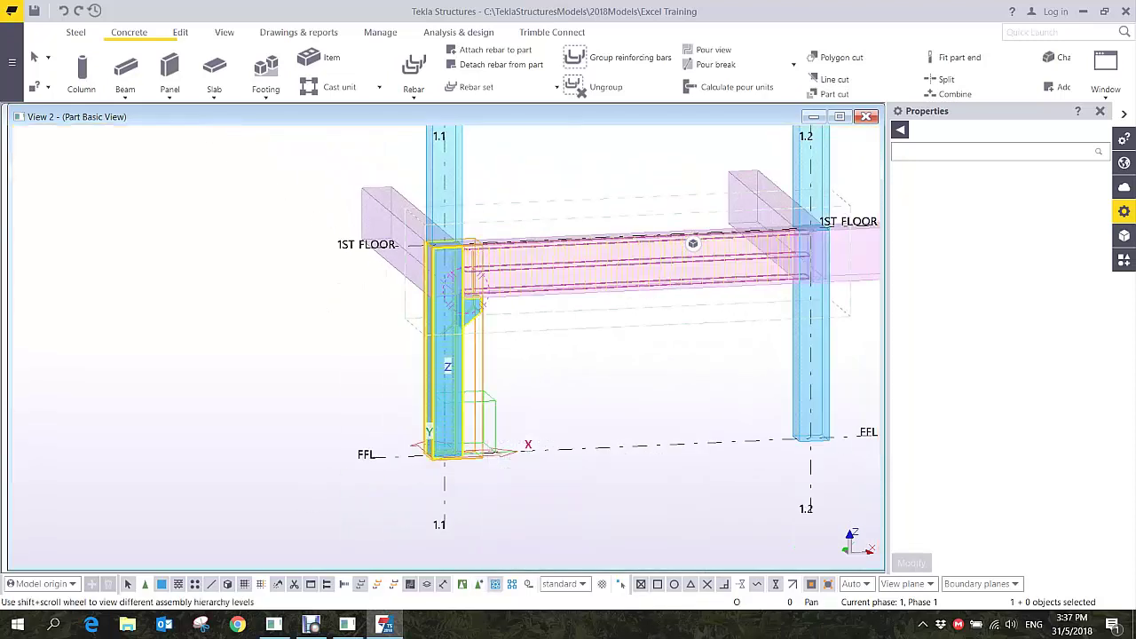
right_click(460, 353)
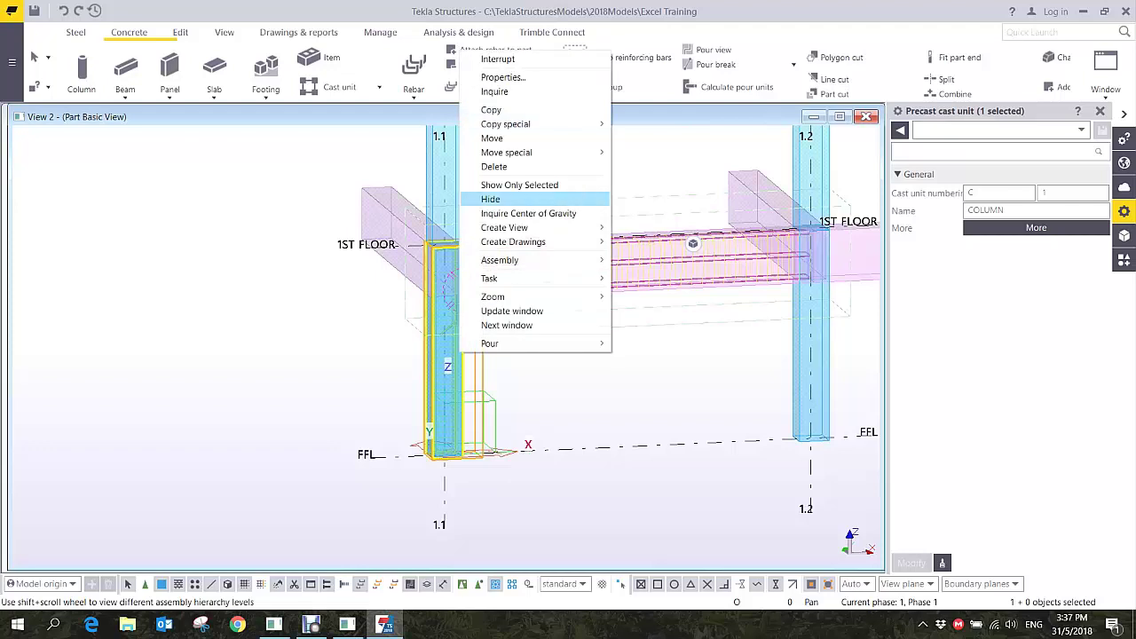
mouse_move(533, 125)
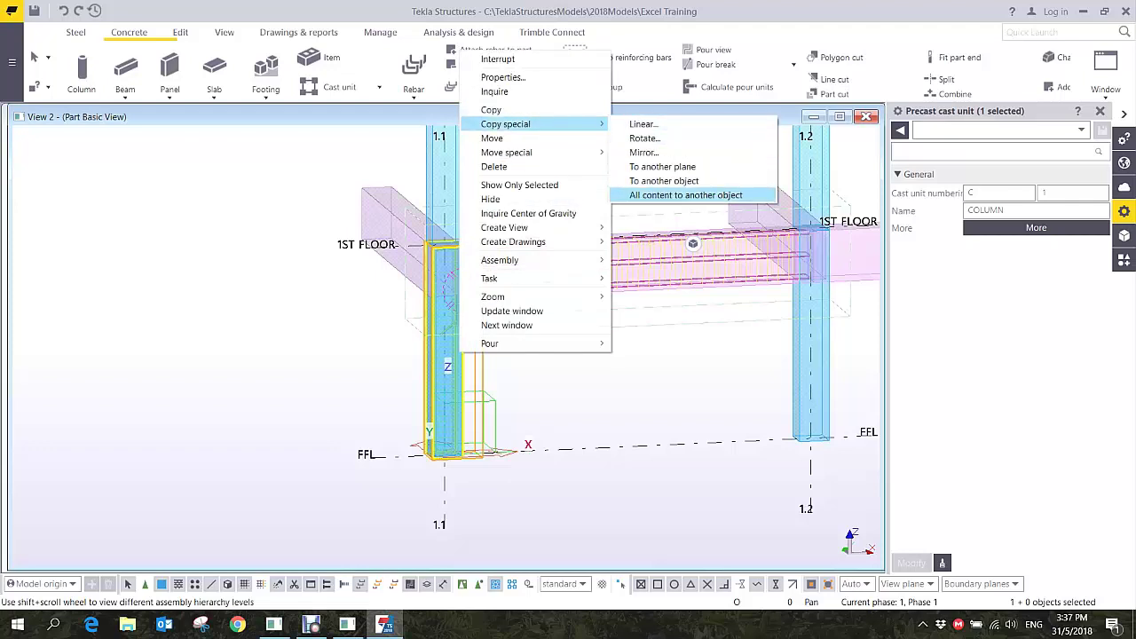
click(685, 196)
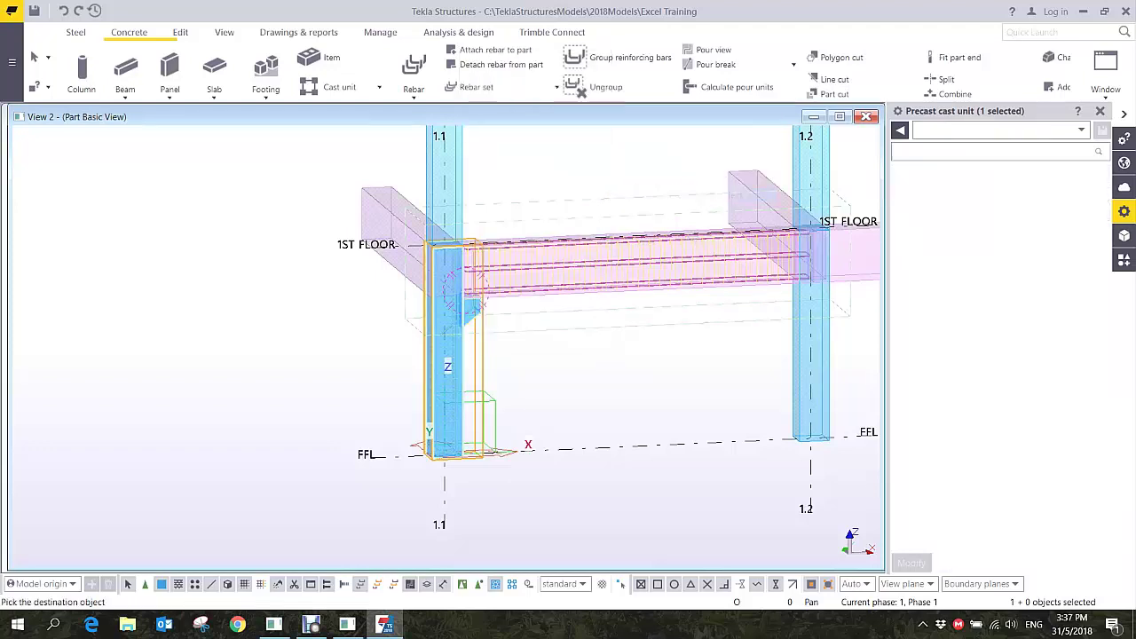
middle_drag(810, 314, 464, 342)
scroll(463, 341, down, 2)
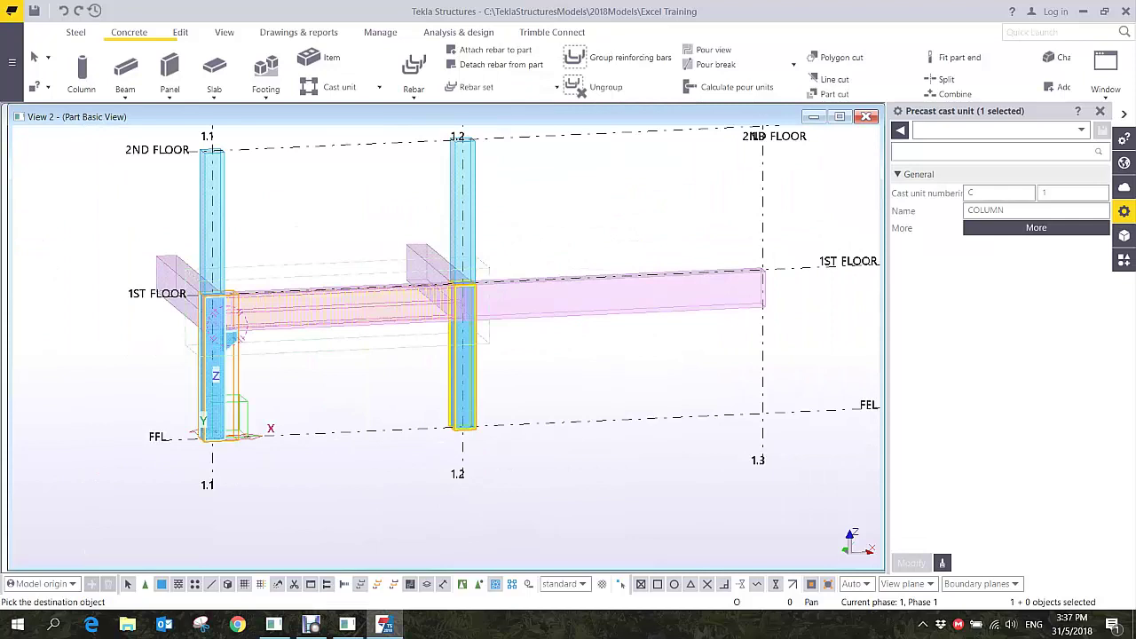
click(463, 344)
click(603, 348)
scroll(484, 335, up, 6)
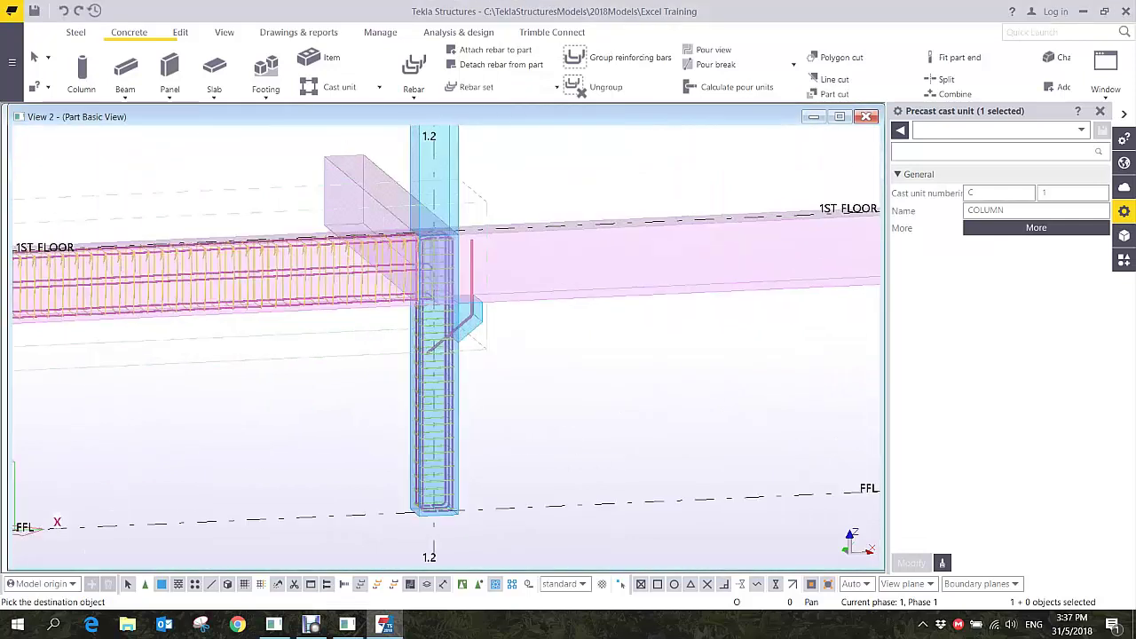
ctrl+middle_drag(475, 340, 632, 309)
scroll(476, 339, down, 8)
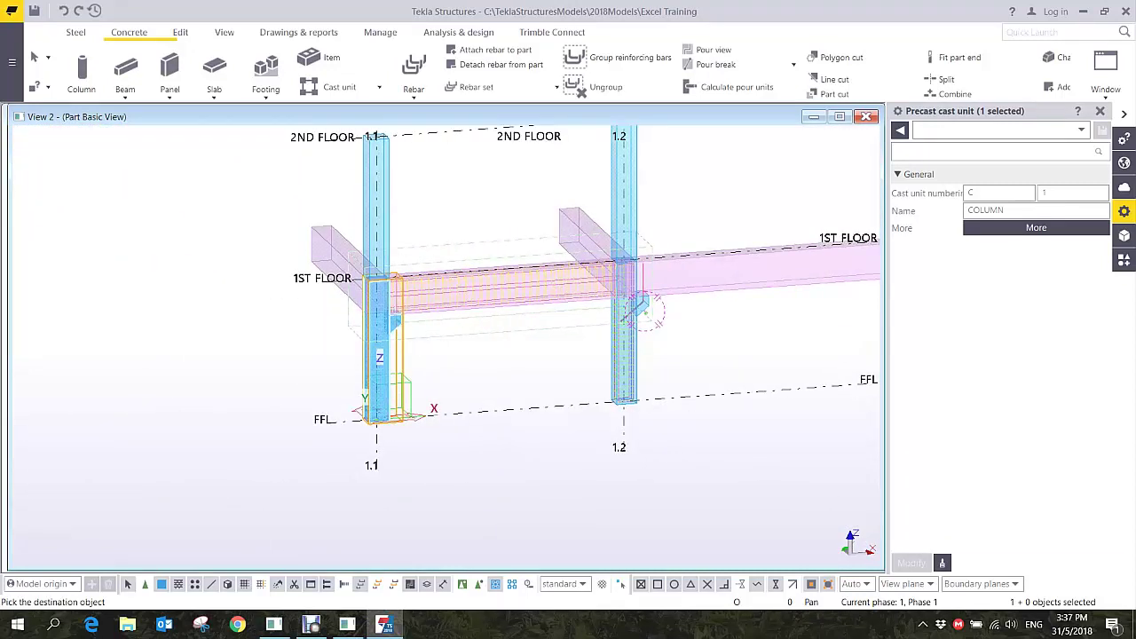
right_click(441, 233)
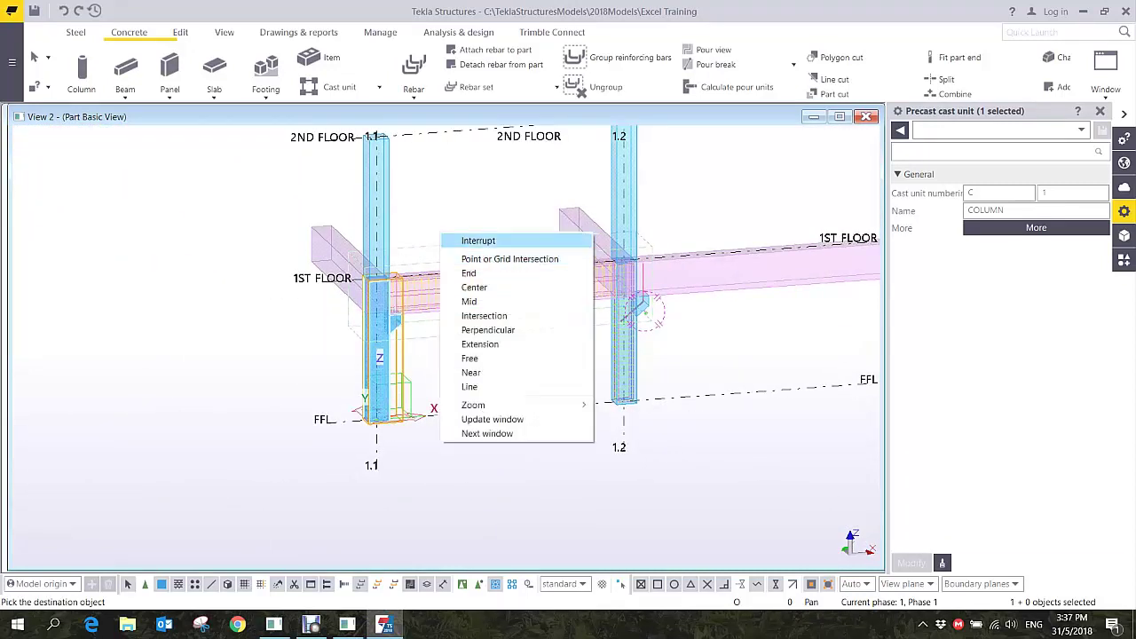
click(478, 241)
- Close the part view and examine the reinforced beam and both columns in the full 3D model
click(866, 116)
scroll(666, 314, down, 3)
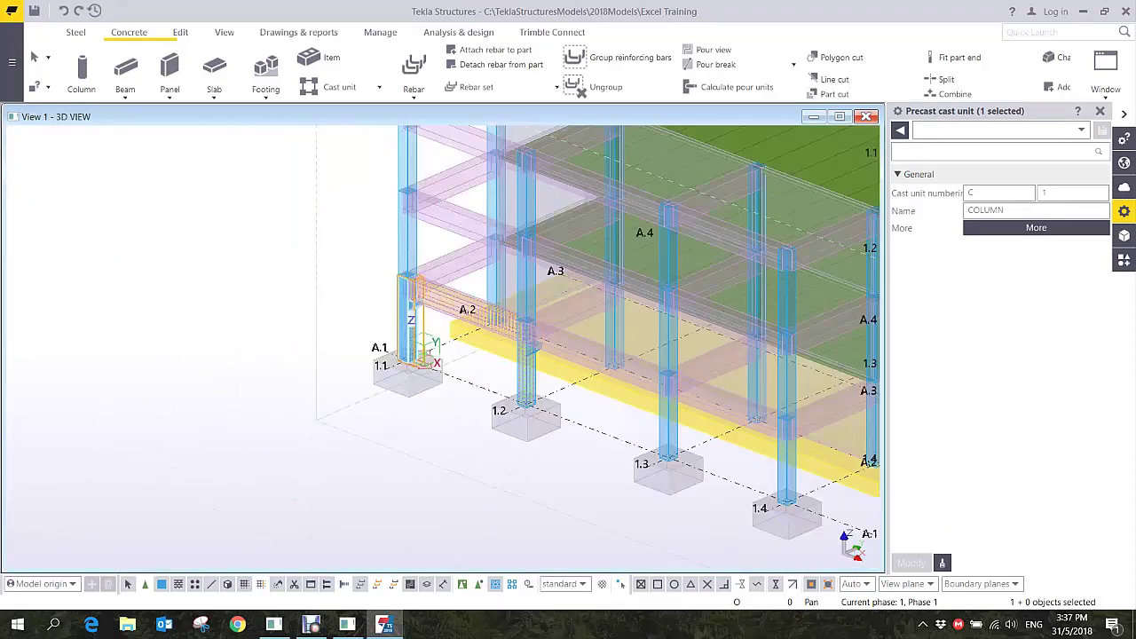
ctrl+middle_drag(497, 371, 613, 373)
ctrl+middle_drag(453, 370, 497, 369)
scroll(495, 369, up, 4)
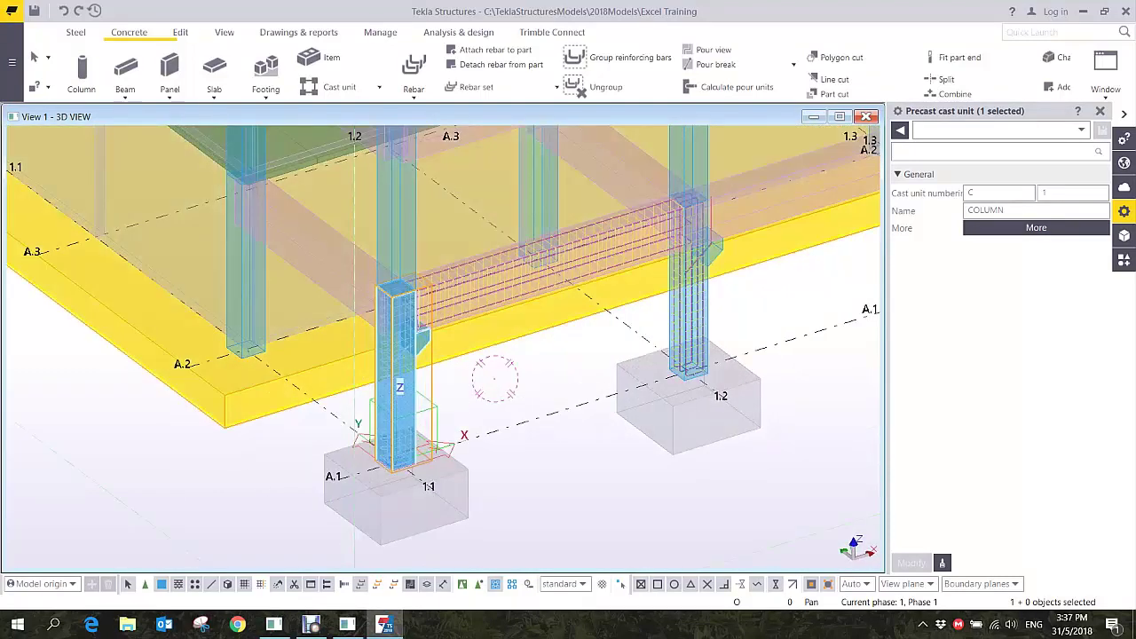
middle_drag(568, 253, 532, 360)
scroll(533, 359, up, 2)
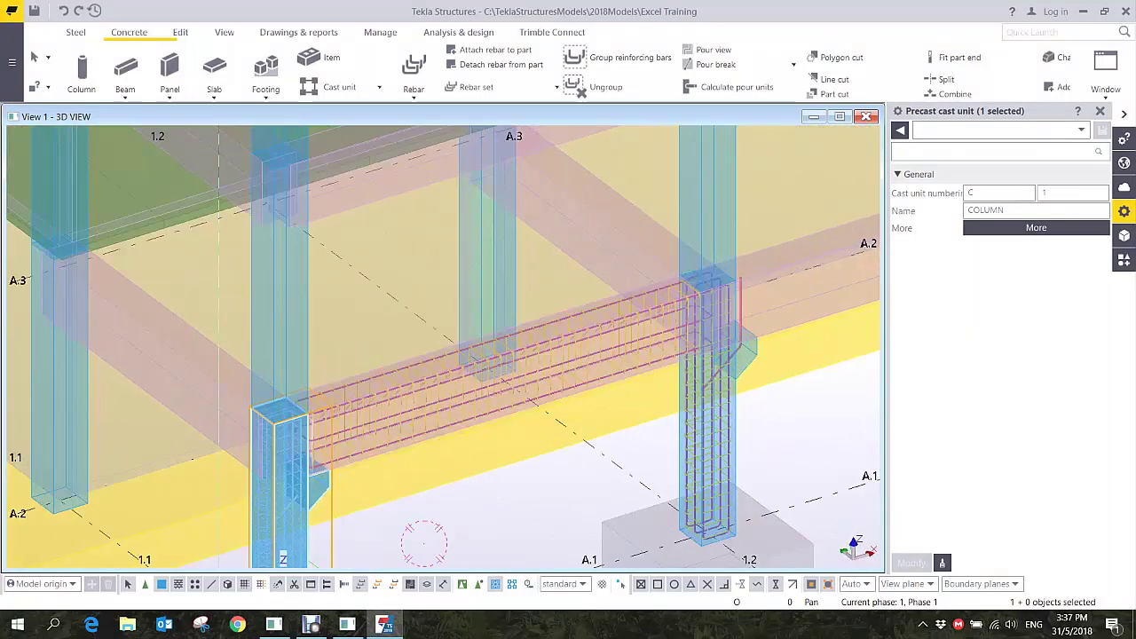
- Copy all content of the reinforced precast beam between grids 1.1 and 1.2 to the upper-floor front beams and the side beams at both grids
ctrl+middle_drag(384, 402, 350, 401)
scroll(532, 373, up, 3)
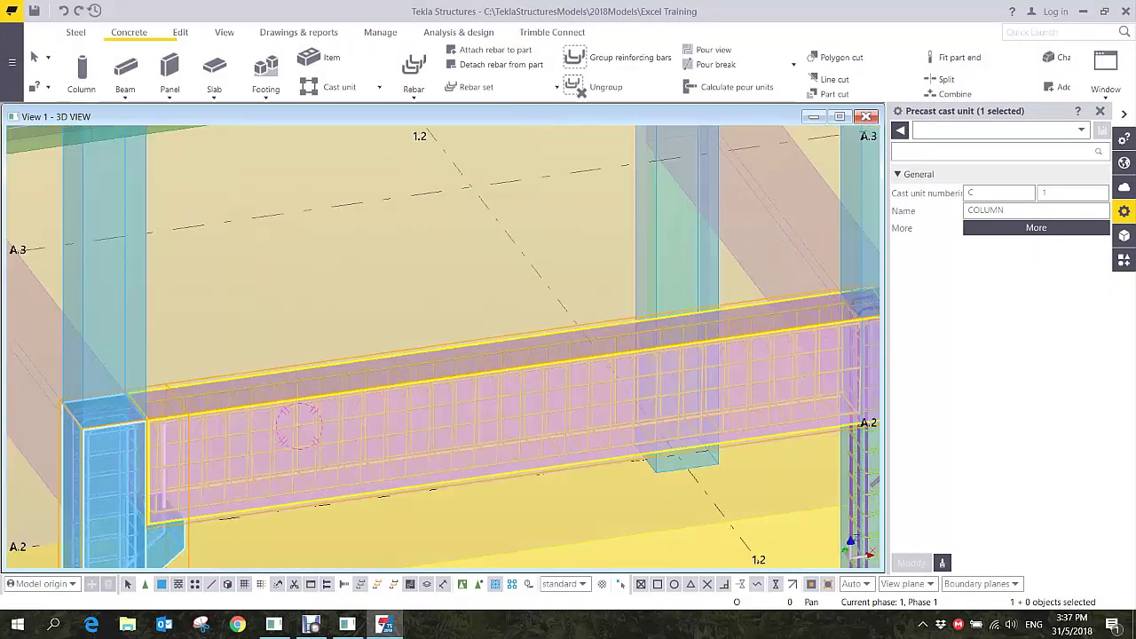
right_click(333, 396)
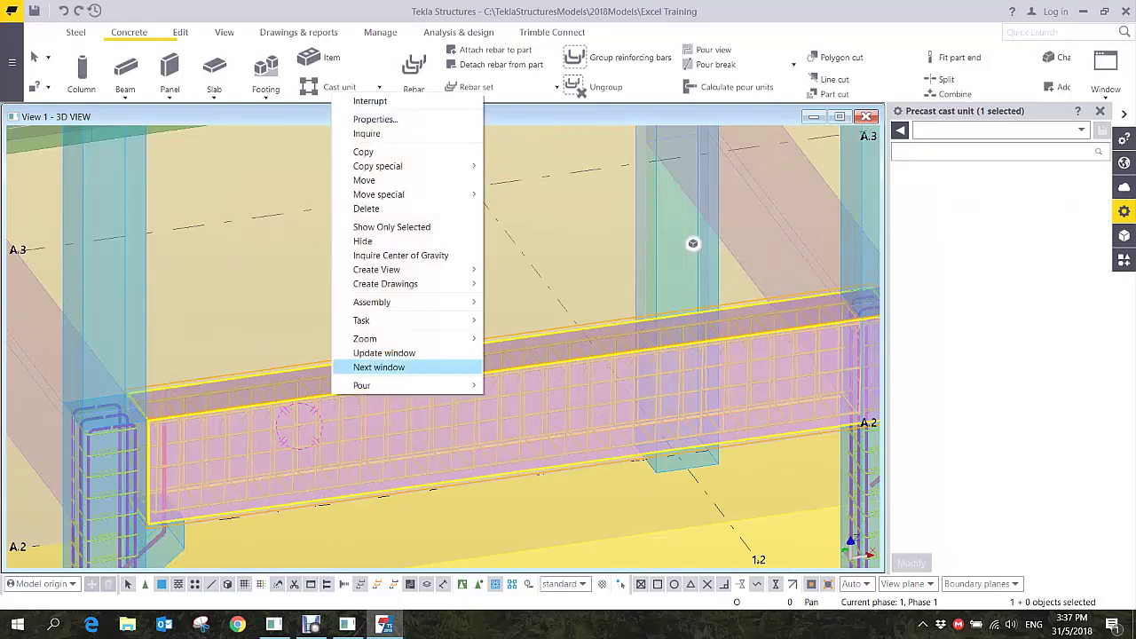
mouse_move(378, 166)
click(558, 237)
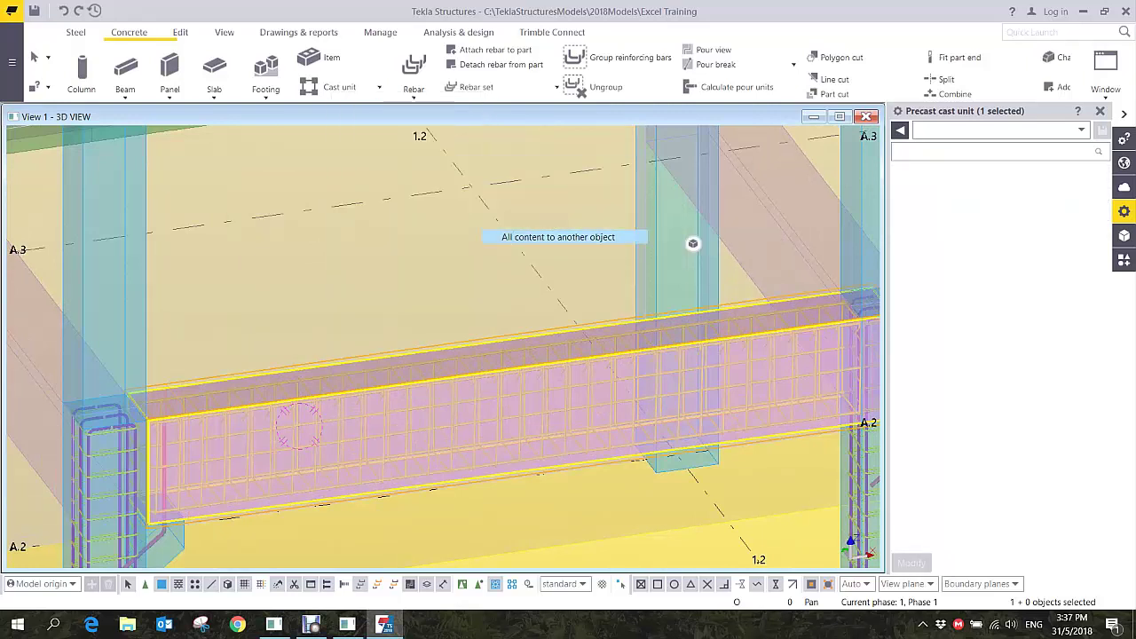
middle_drag(611, 290, 645, 354)
scroll(644, 353, down, 2)
scroll(565, 323, down, 2)
middle_drag(568, 236, 543, 372)
key(ctrl+4)
scroll(470, 543, down, 3)
scroll(487, 499, up, 2)
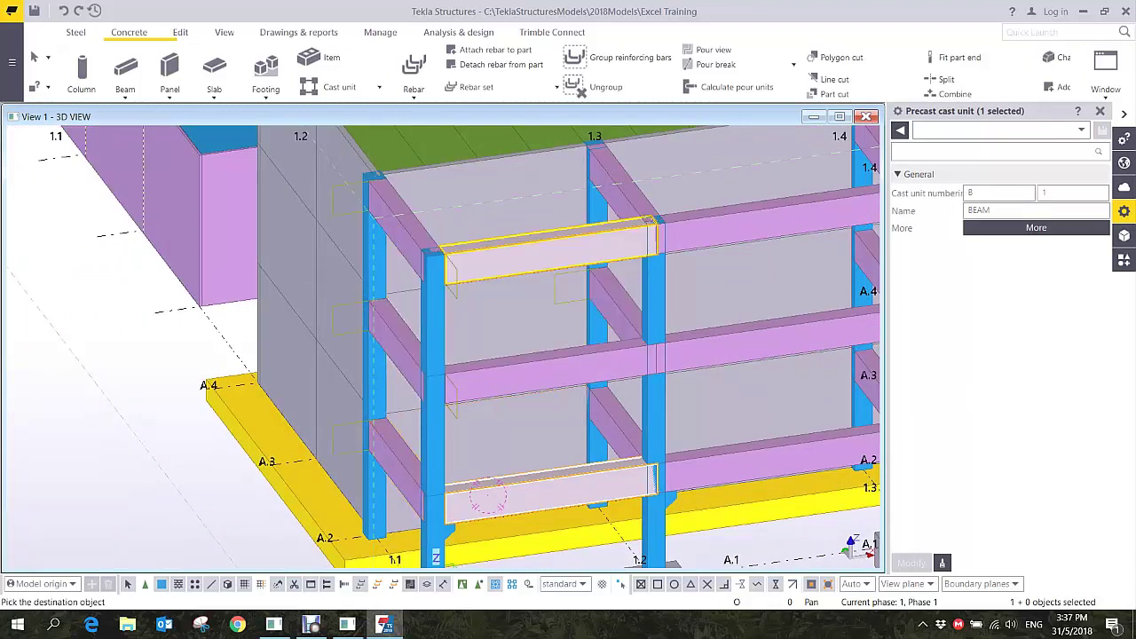
right_click(566, 236)
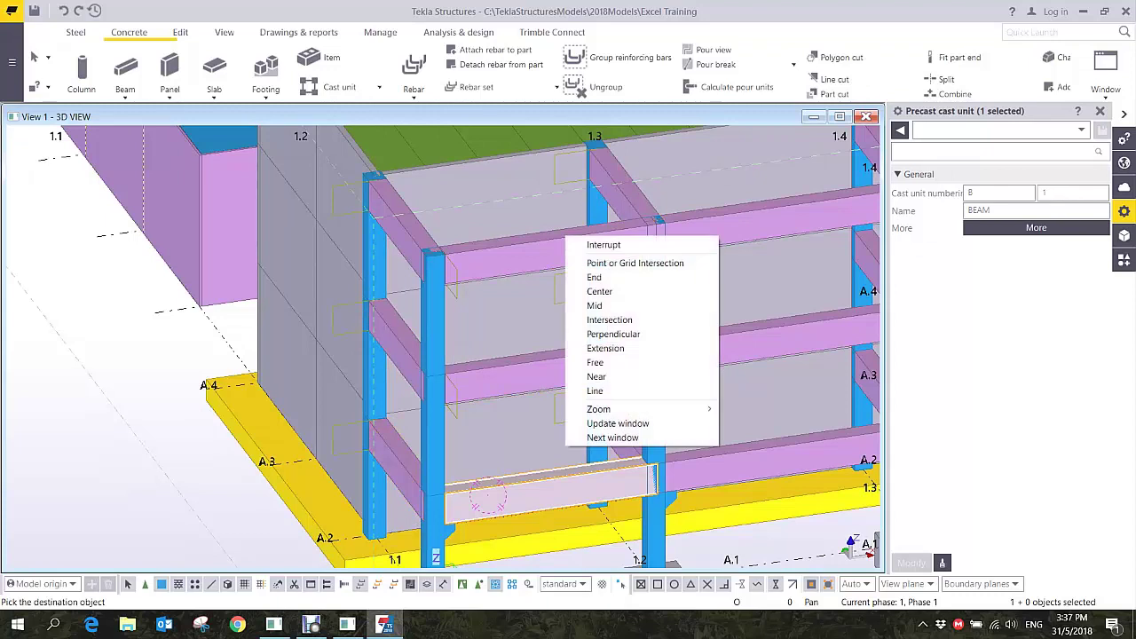
click(593, 245)
- Copy all content of the lowest precast column at grid 1.1, including corbel and reinforcement, to the columns above at grids 1.1 and 1.2
key(ctrl+2)
middle_drag(487, 497, 480, 459)
scroll(532, 437, down, 1)
scroll(558, 383, up, 2)
scroll(763, 311, up, 3)
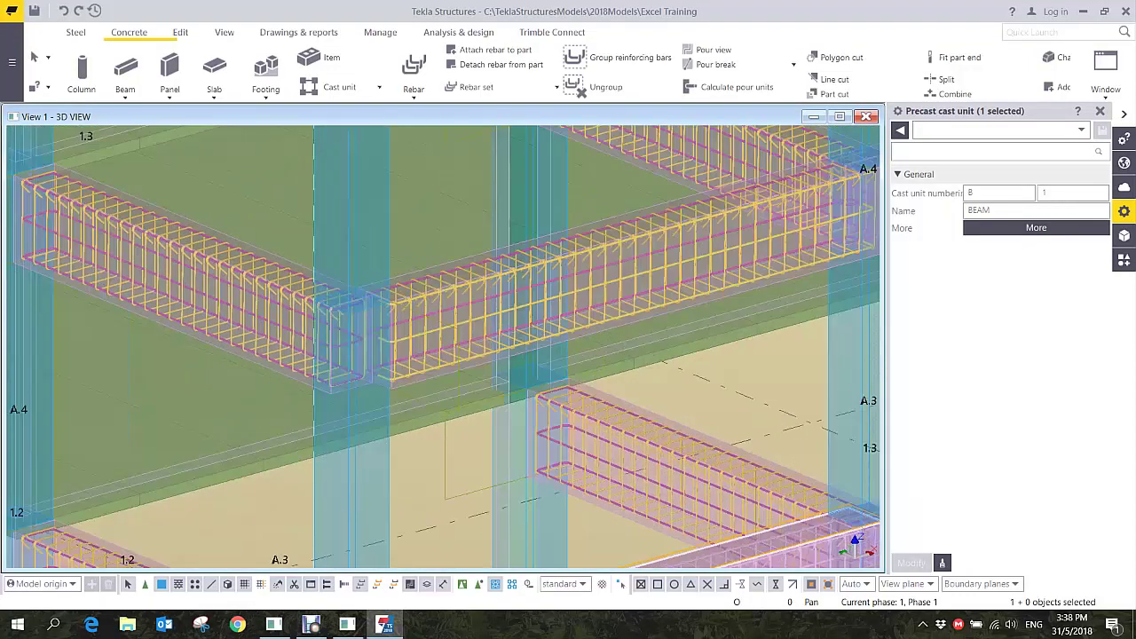
scroll(763, 328, down, 2)
middle_drag(763, 347, 653, 324)
middle_drag(688, 434, 692, 308)
middle_drag(652, 400, 734, 277)
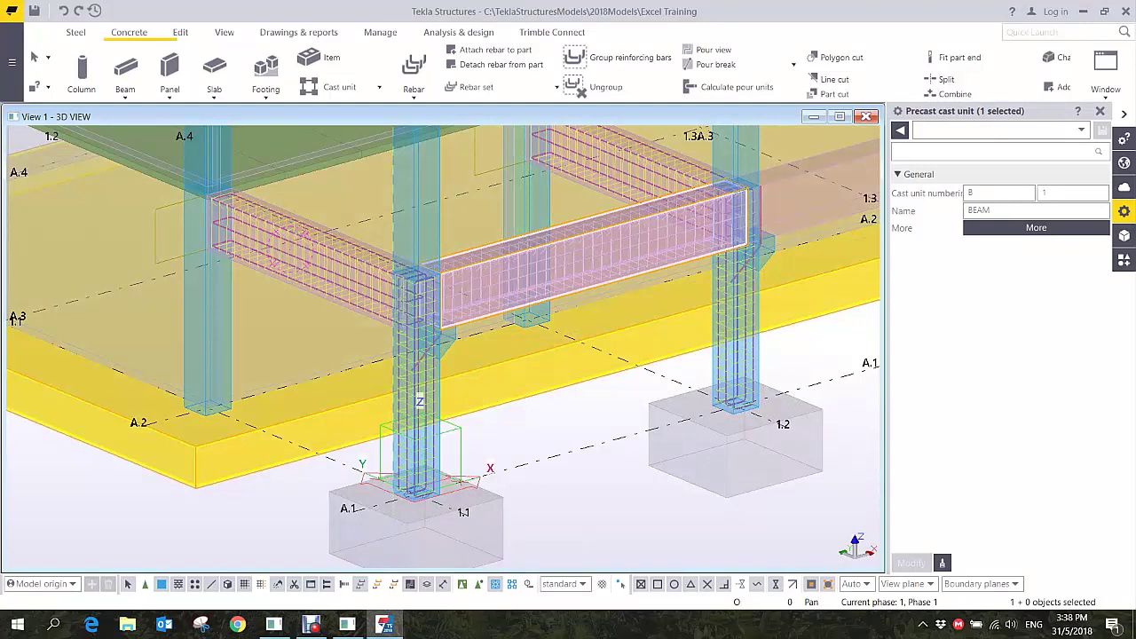
click(435, 380)
right_click(438, 380)
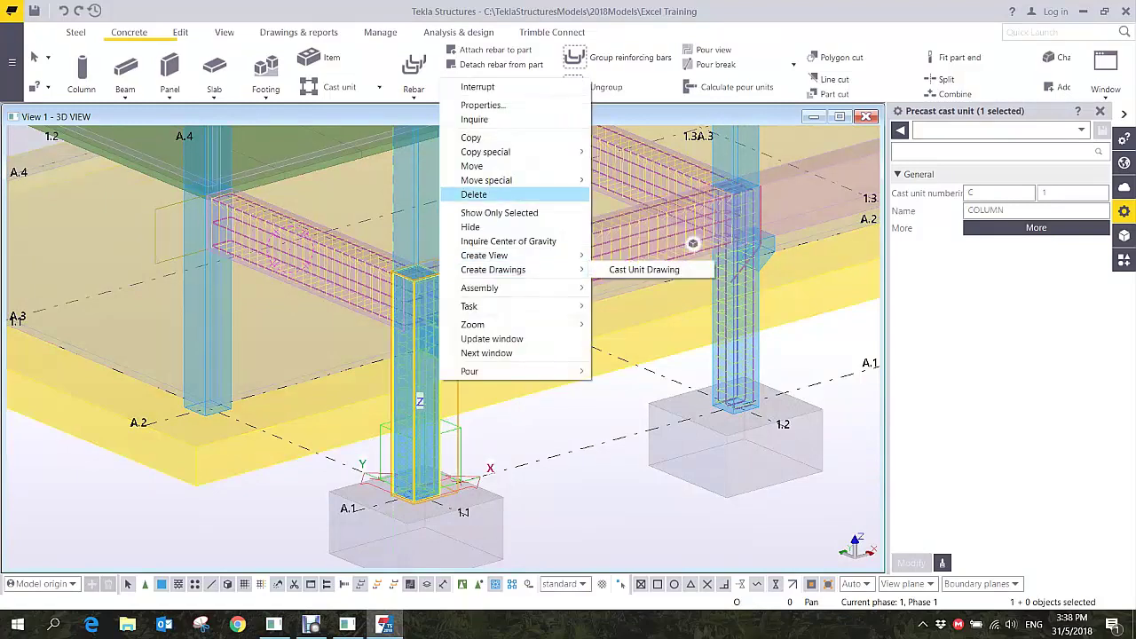
mouse_move(497, 152)
click(665, 223)
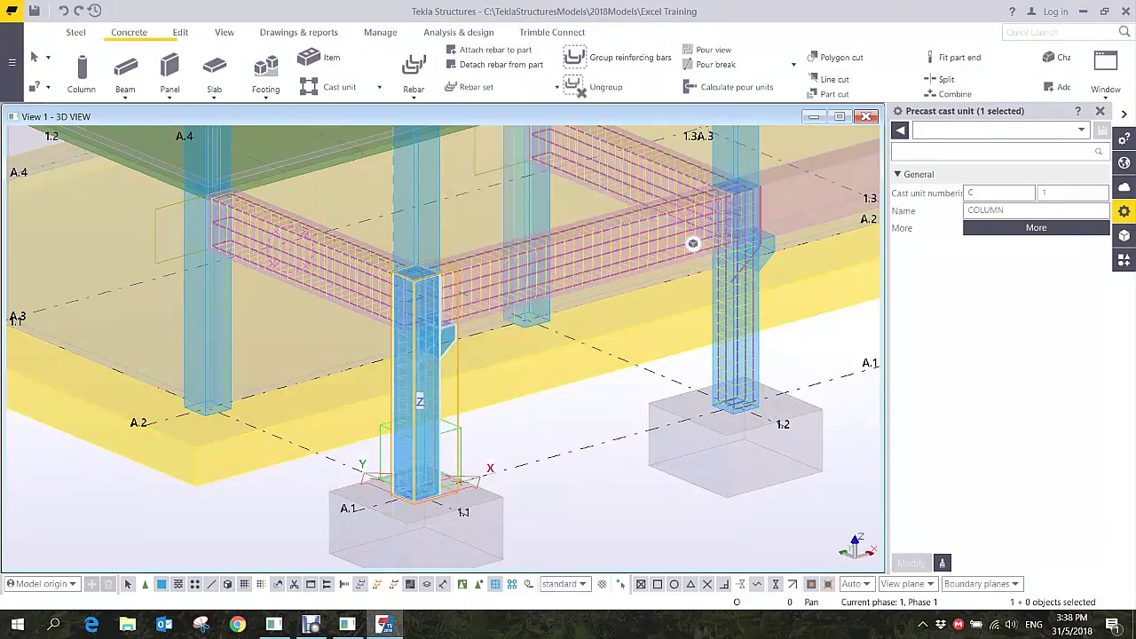
scroll(666, 226, down, 2)
middle_drag(666, 226, 593, 323)
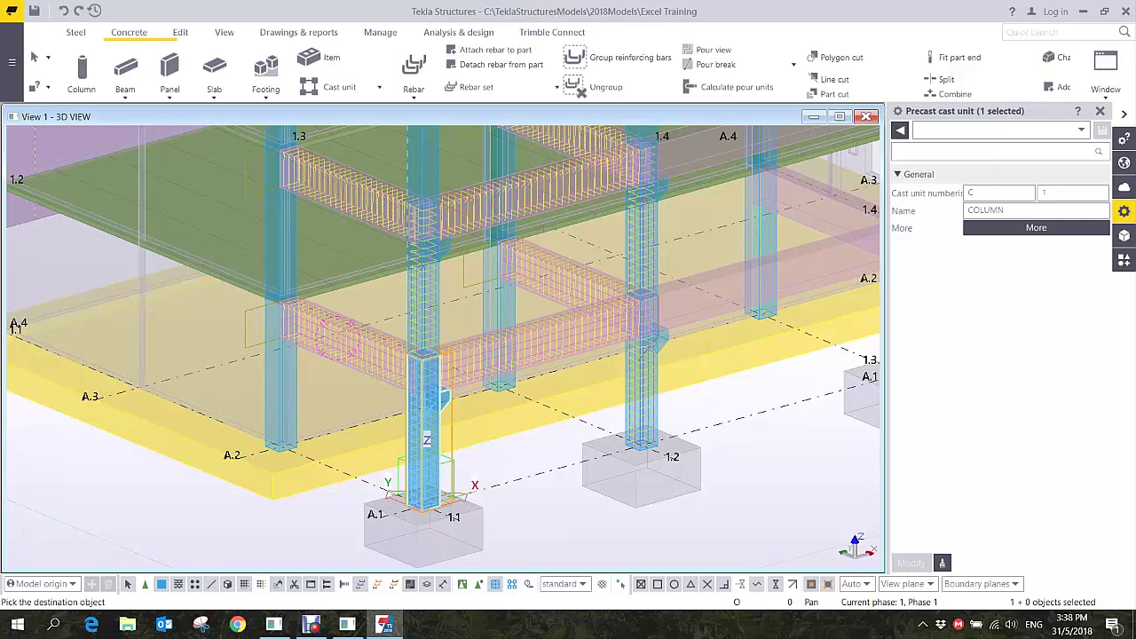
scroll(435, 356, down, 4)
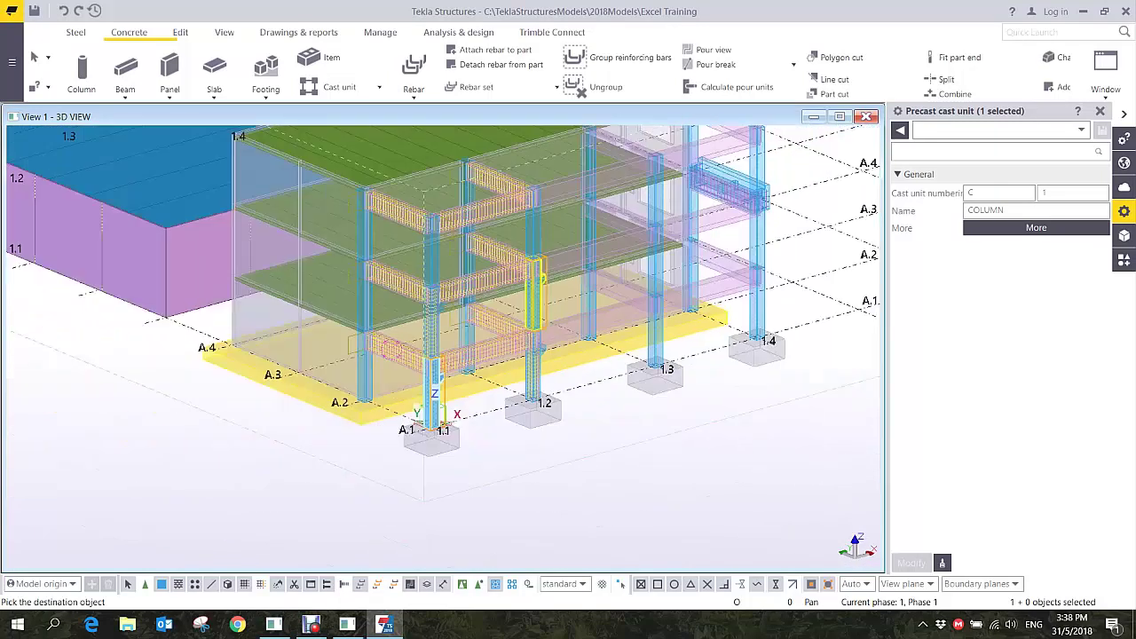
key(Escape)
- Clear the selection and examine the whole building from several sides, comparing the detailed bay with the columns and beams at grids 1.3 and 1.4
click(641, 243)
middle_drag(640, 242, 563, 251)
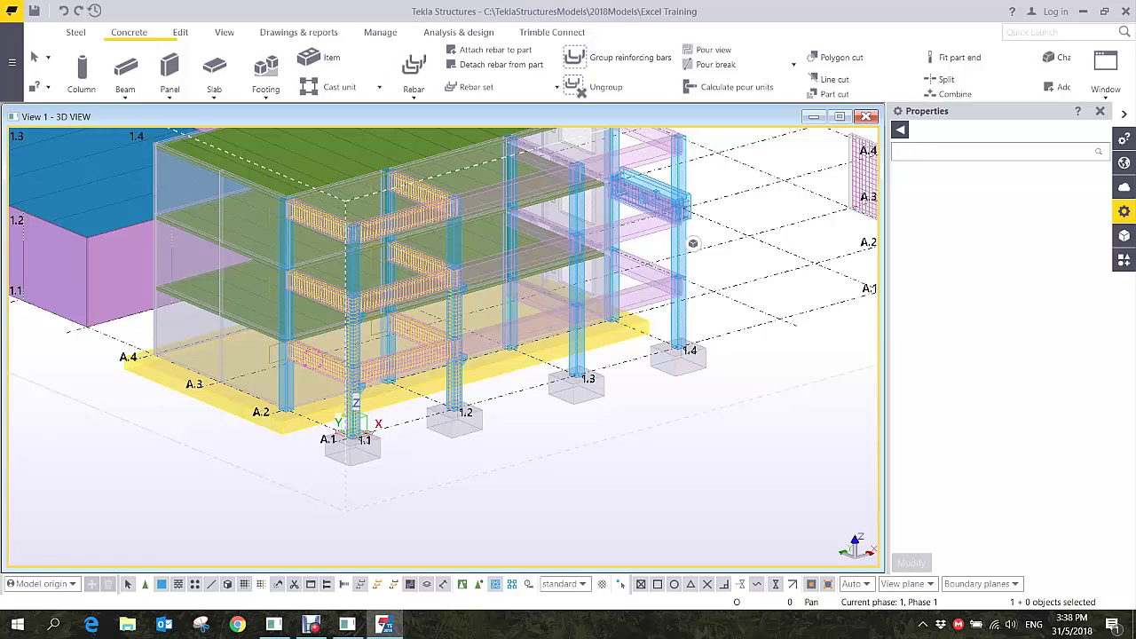
middle_drag(663, 289, 494, 355)
scroll(493, 355, down, 1)
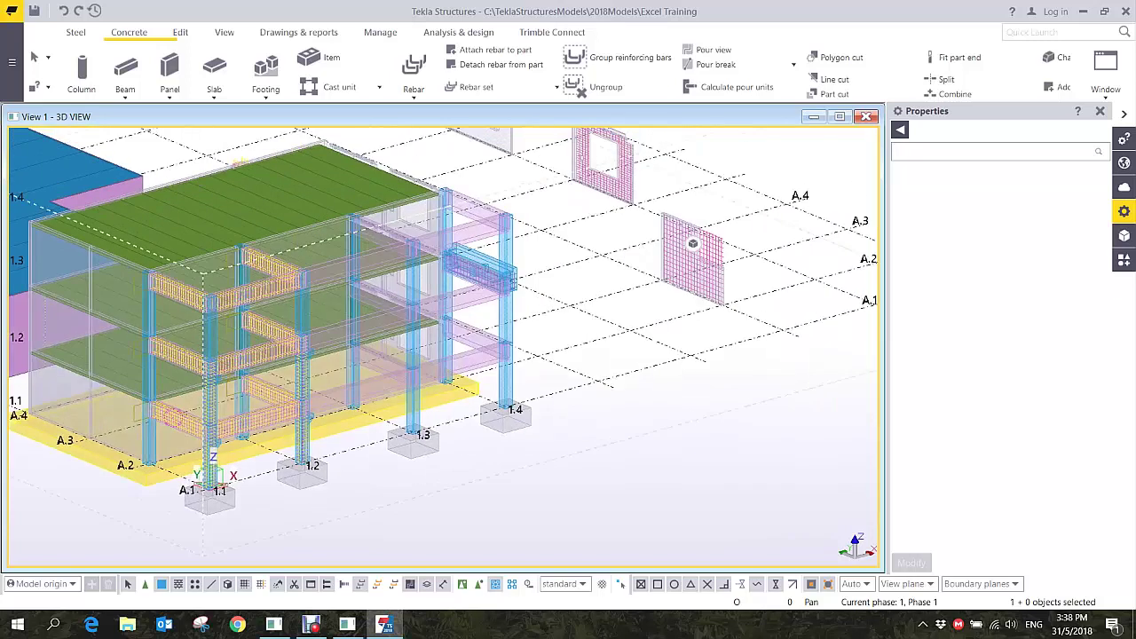
scroll(494, 355, up, 4)
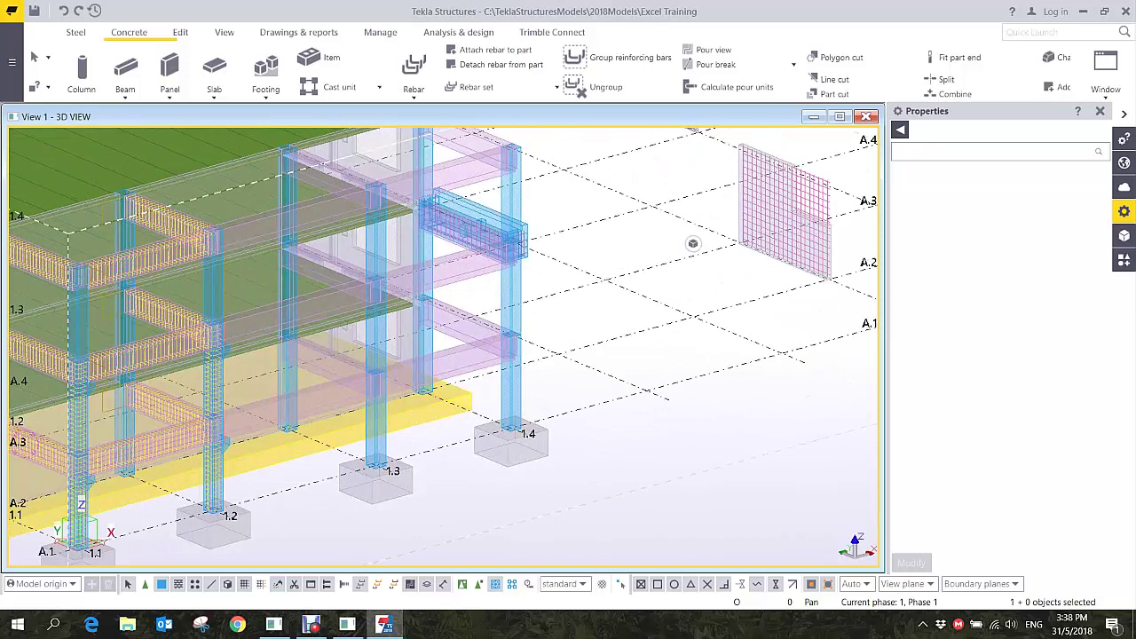
scroll(693, 243, down, 4)
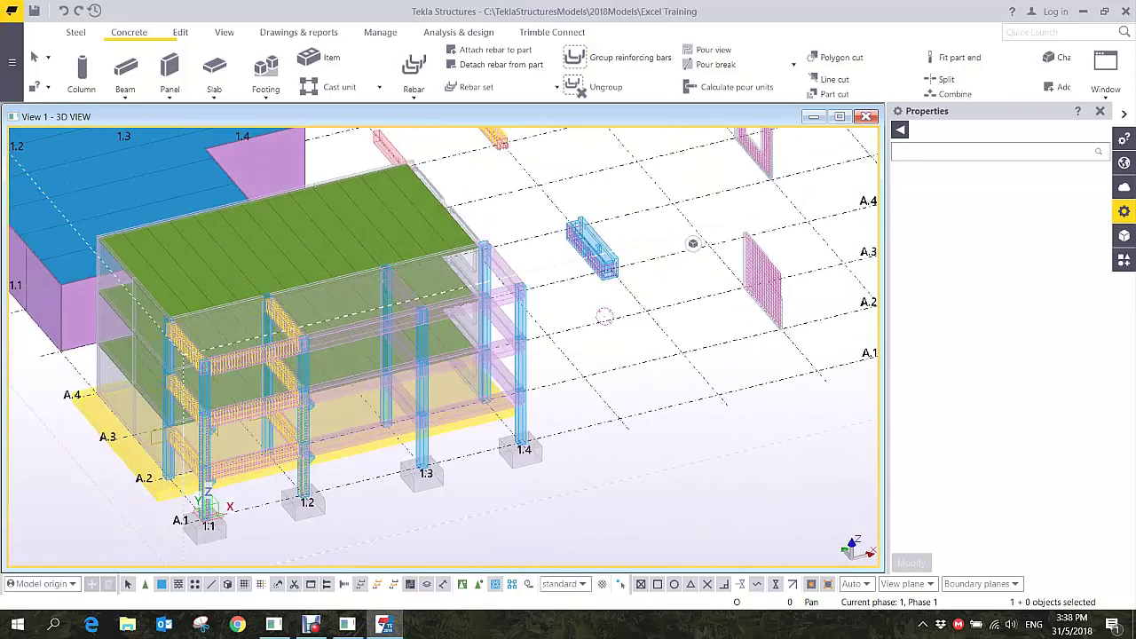
scroll(693, 243, up, 2)
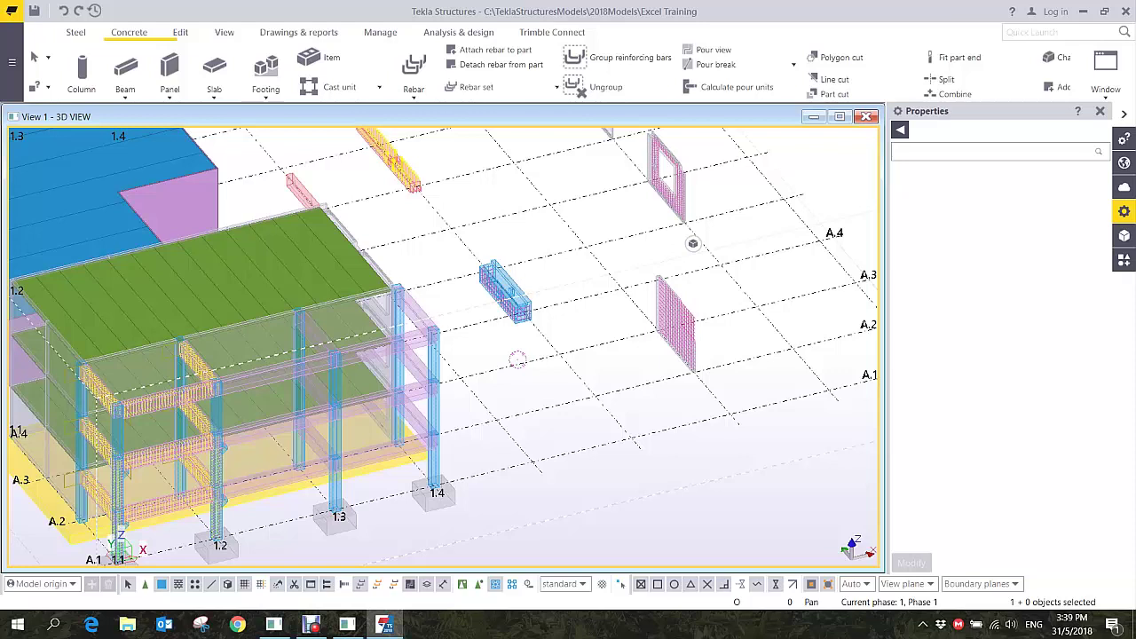
scroll(483, 364, down, 3)
ctrl+middle_drag(583, 387, 492, 406)
middle_drag(492, 406, 248, 464)
scroll(339, 442, up, 5)
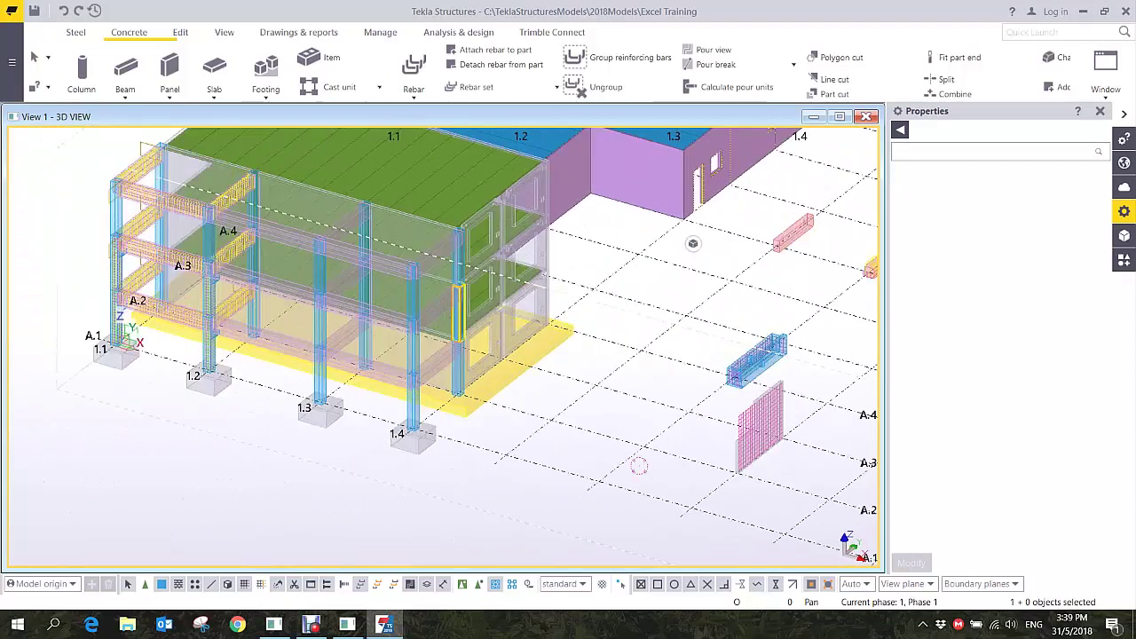
scroll(400, 355, down, 5)
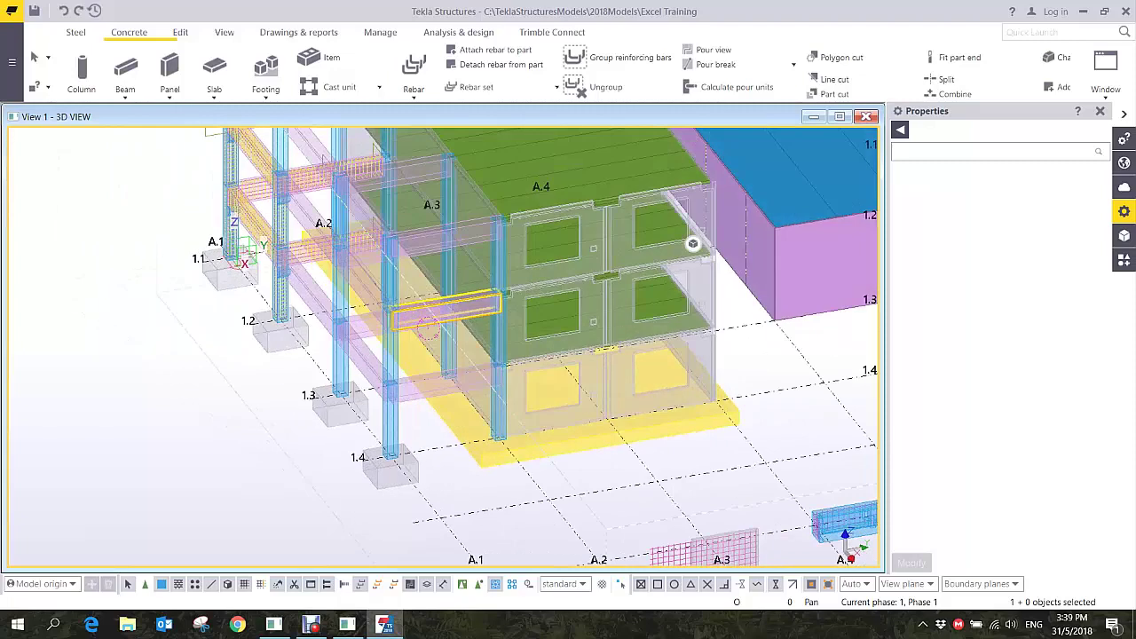
ctrl+middle_drag(315, 355, 421, 355)
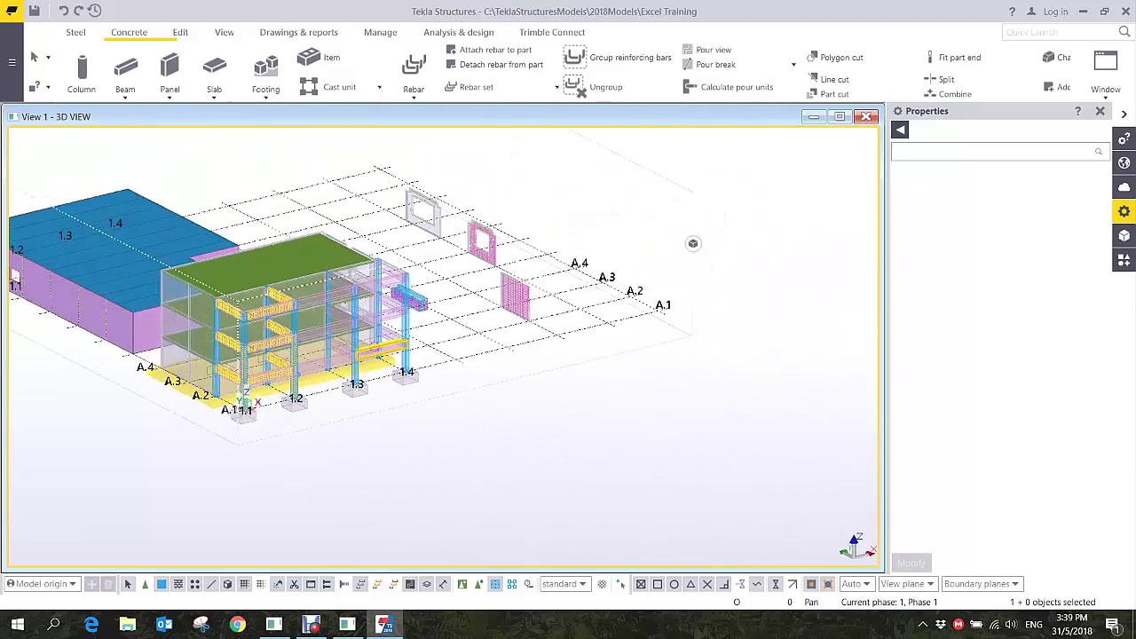
- Create a part basic view of the 1st-floor concrete beam between grids 1.3 and 1.4, selecting it as a part instead of a cast unit
scroll(421, 355, up, 6)
scroll(406, 478, up, 5)
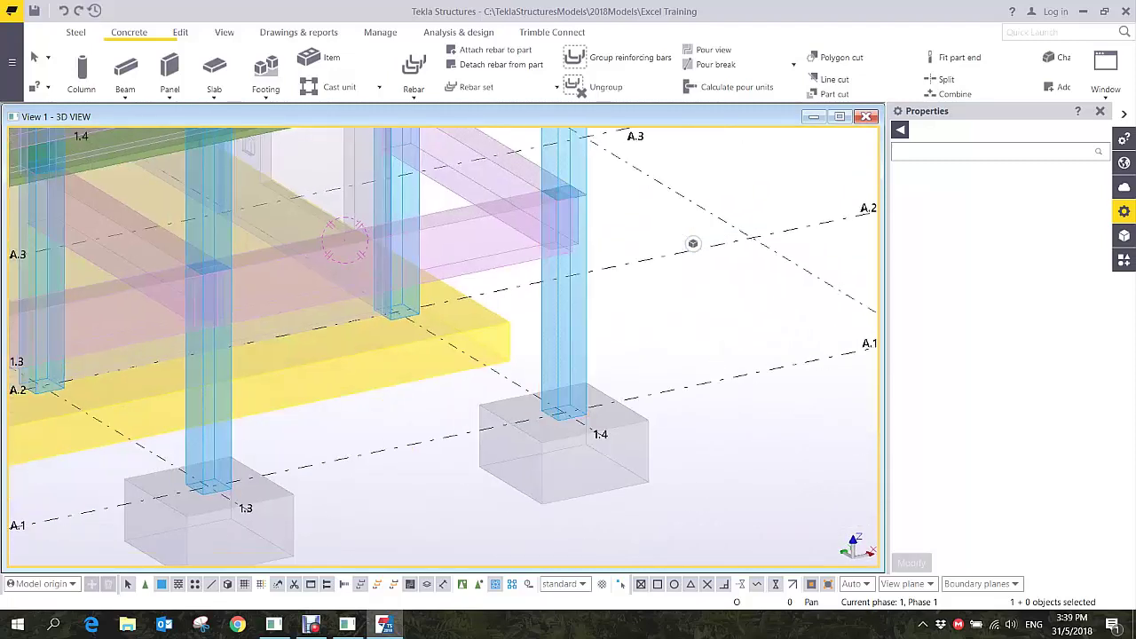
scroll(693, 243, down, 5)
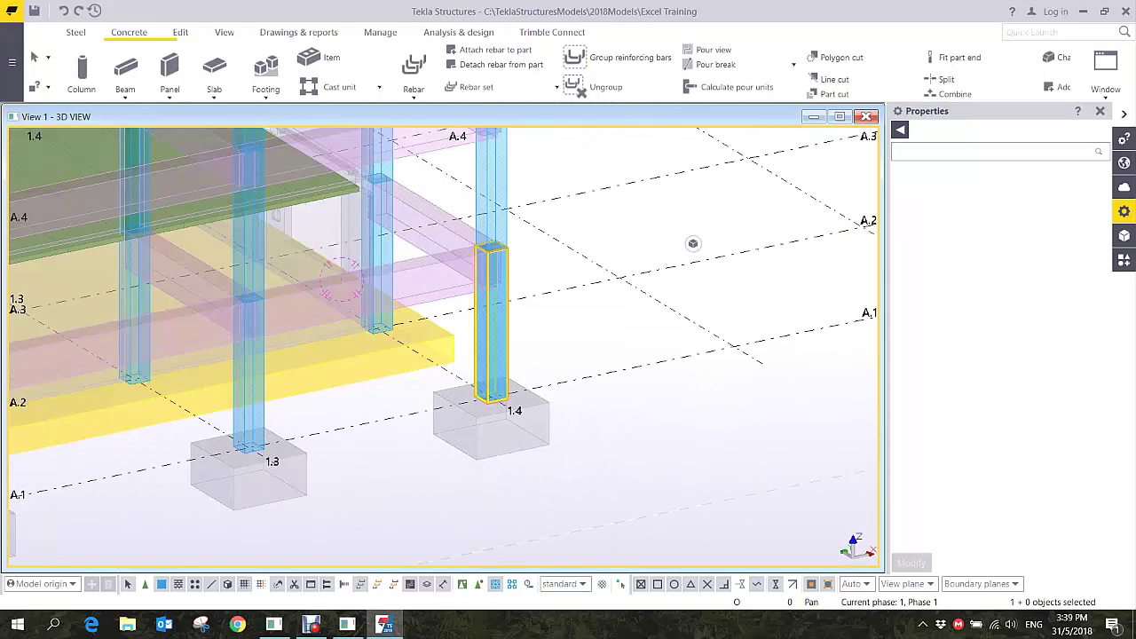
scroll(693, 243, down, 3)
scroll(694, 243, up, 5)
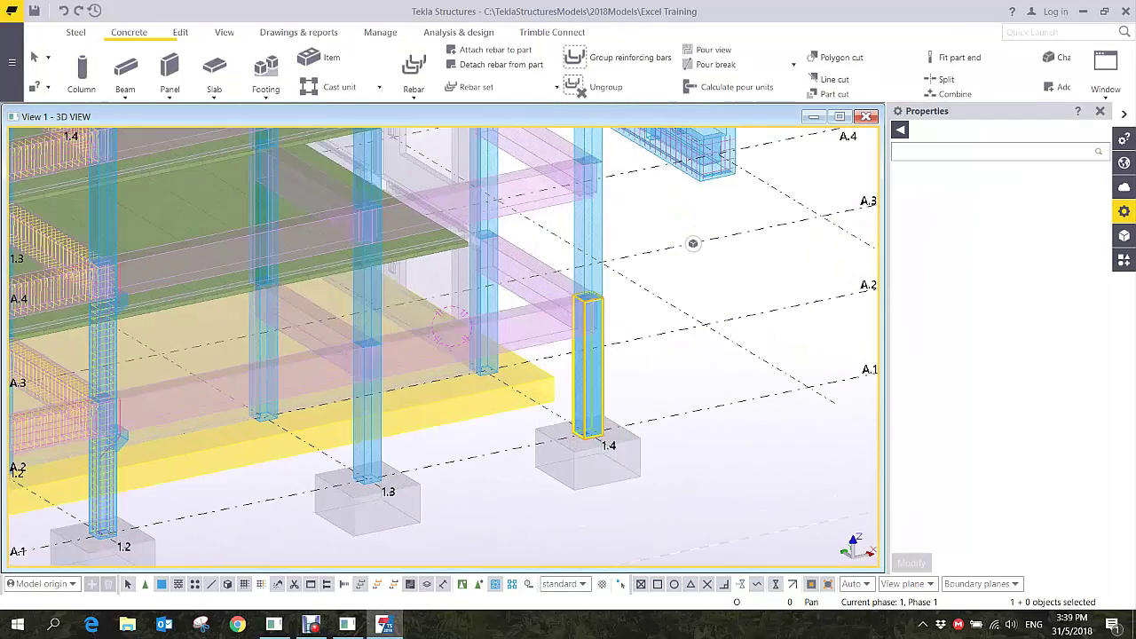
right_click(587, 316)
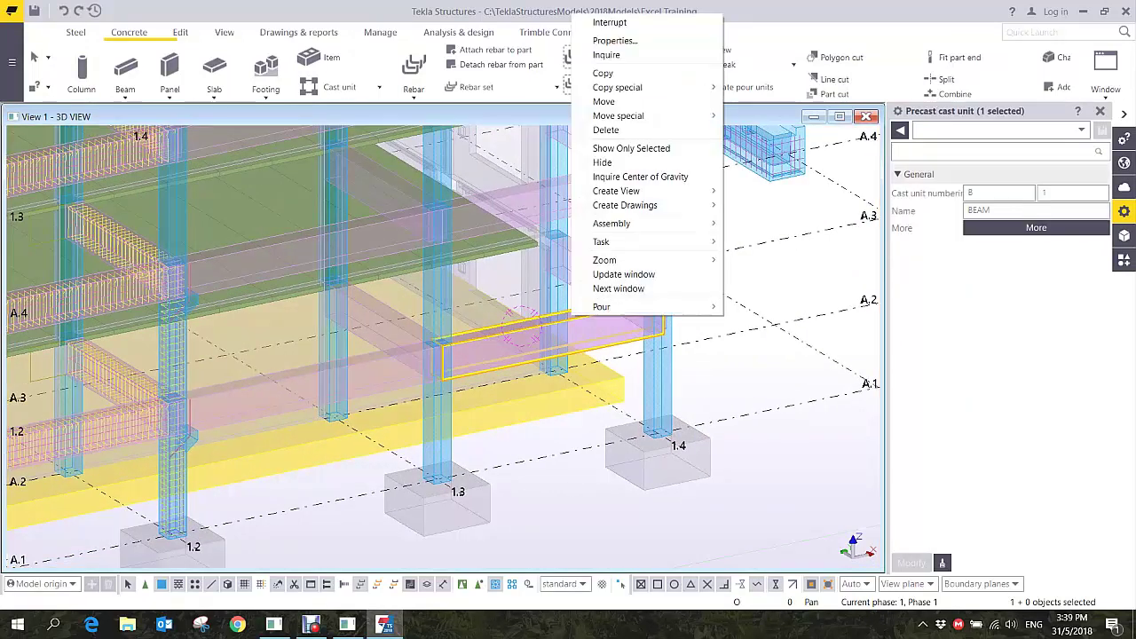
click(763, 364)
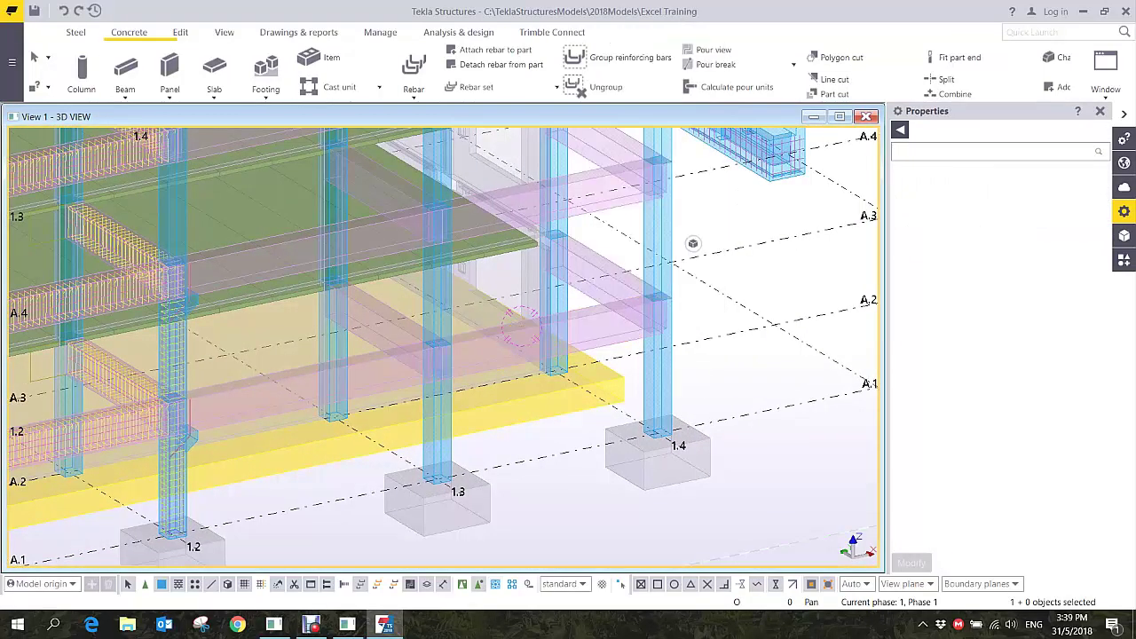
right_click(563, 330)
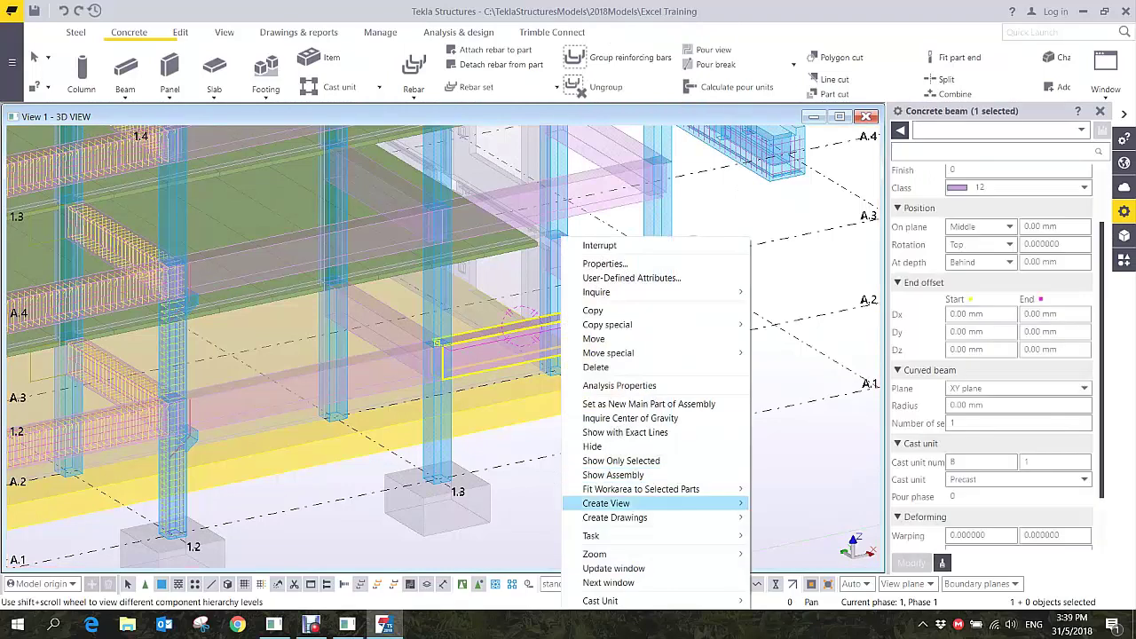
mouse_move(621, 503)
click(799, 503)
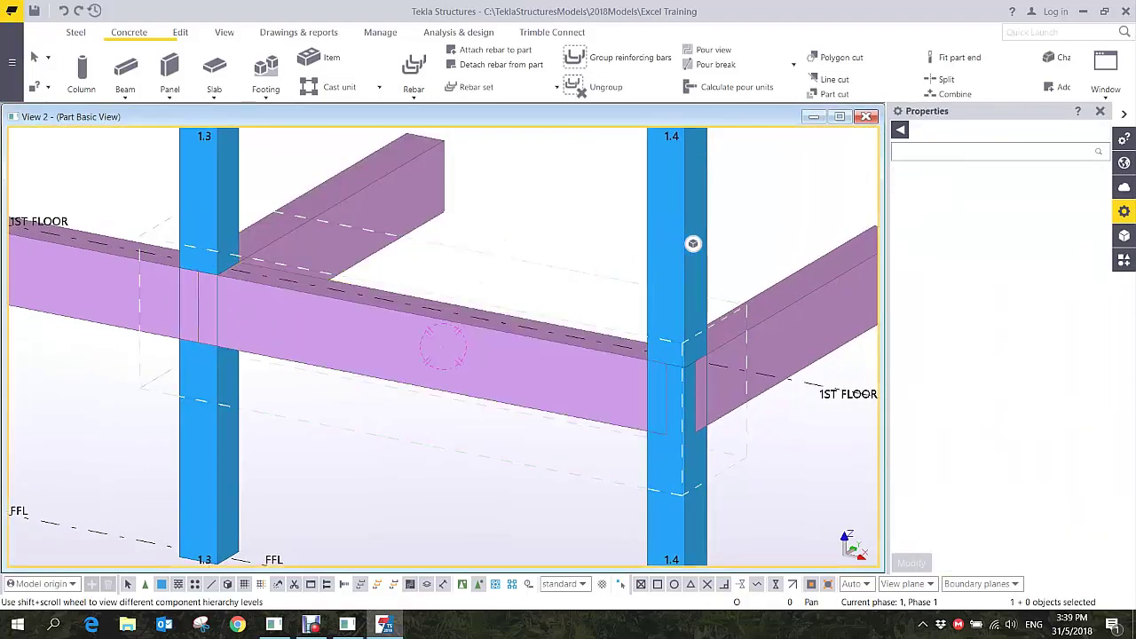
- Frame the beam and both columns in the part view and search the applications and components catalog for CORBEL
scroll(444, 262, down, 3)
ctrl+middle_drag(612, 266, 578, 317)
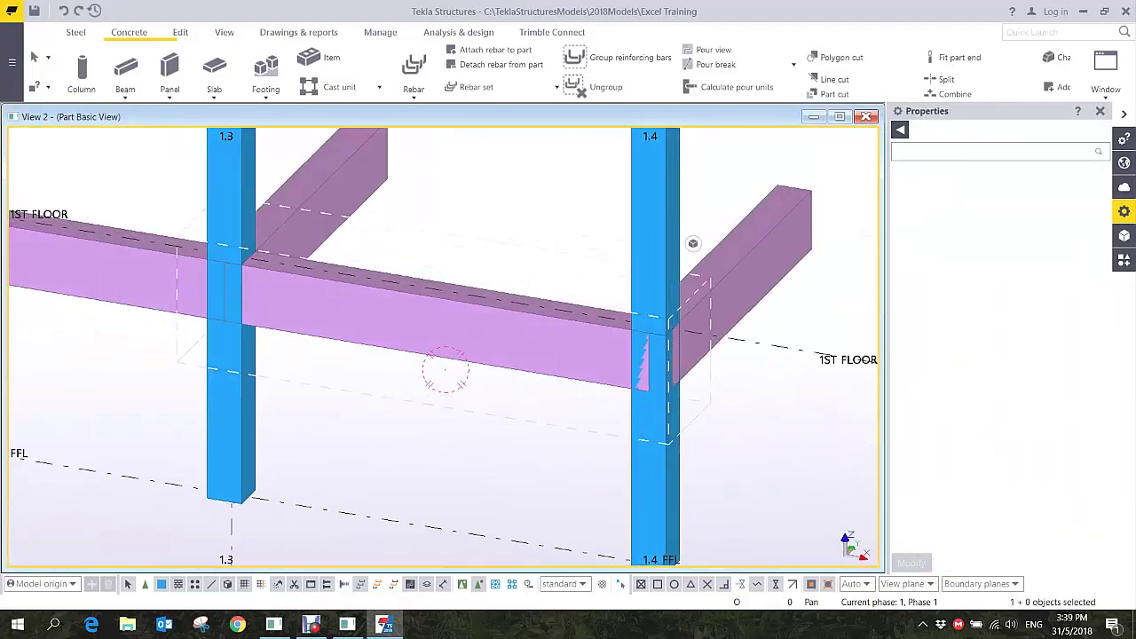
scroll(578, 317, up, 2)
scroll(447, 390, down, 2)
middle_drag(447, 390, 394, 371)
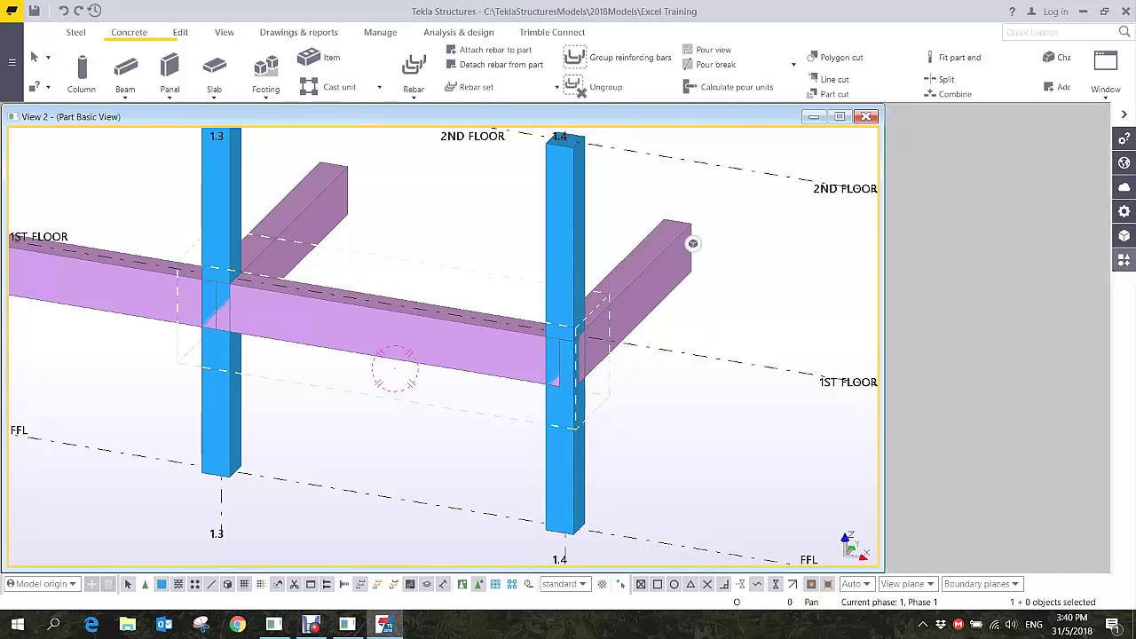
click(1123, 260)
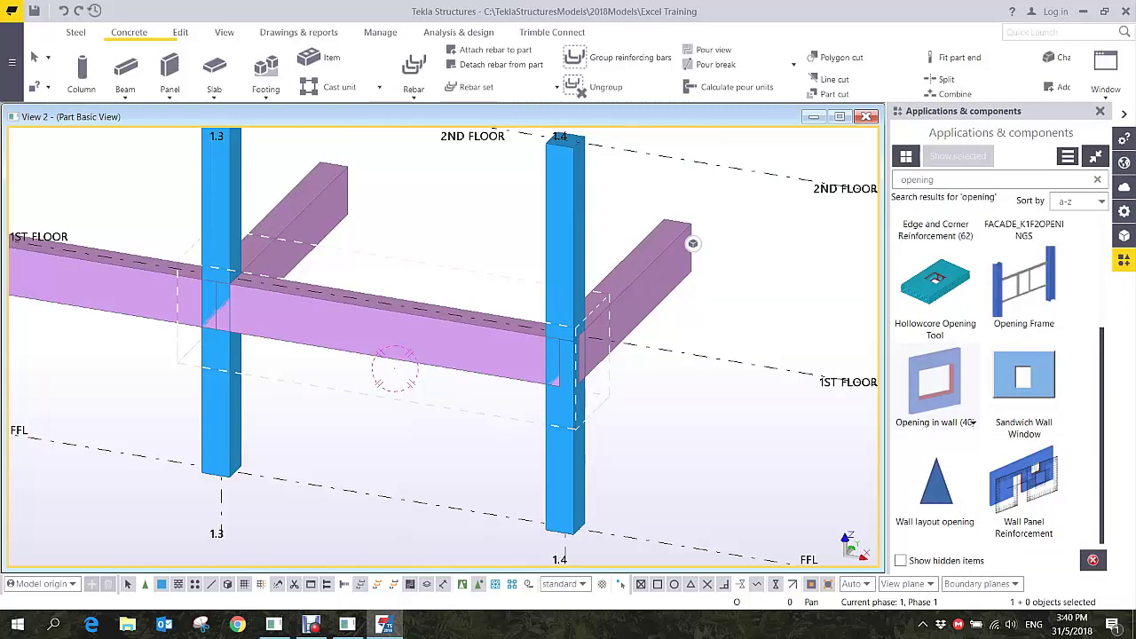
click(1124, 259)
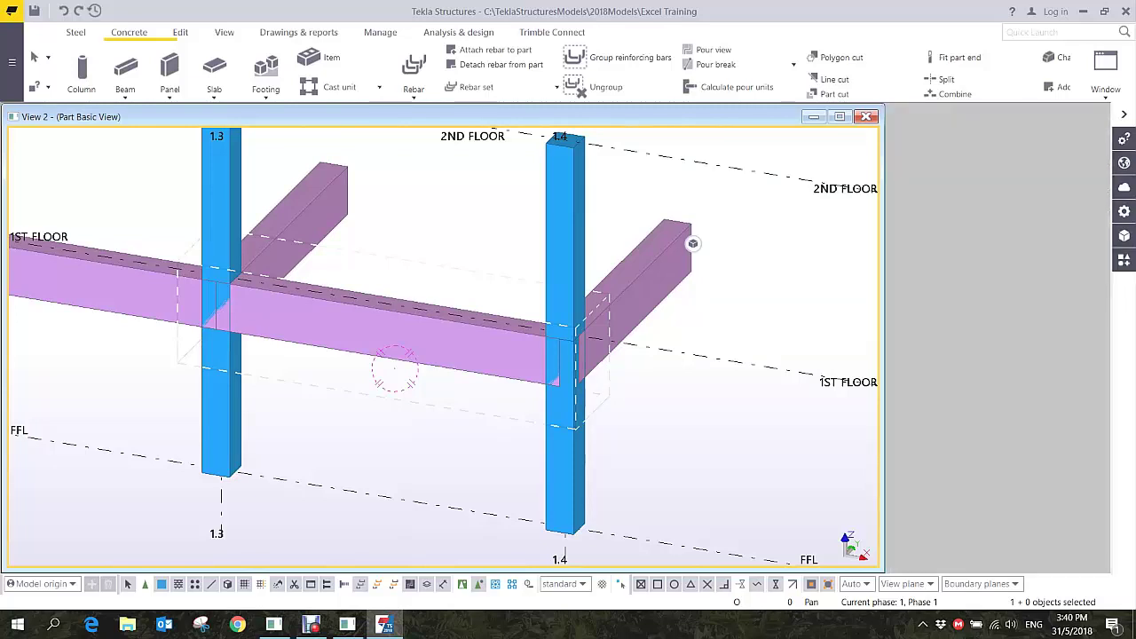
click(1124, 259)
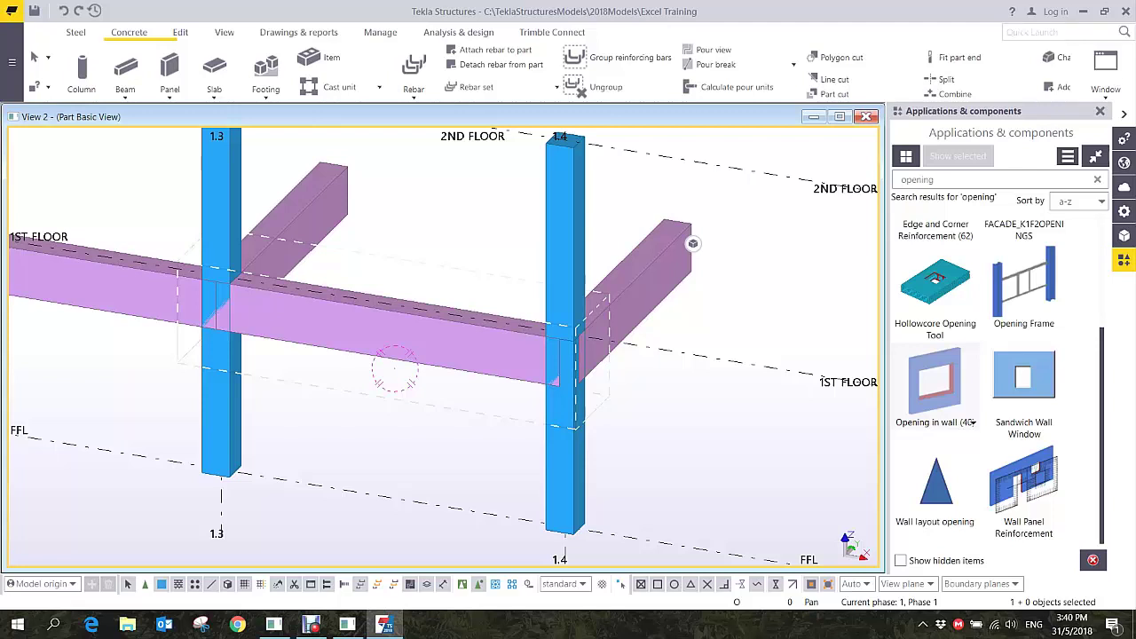
double_click(917, 181)
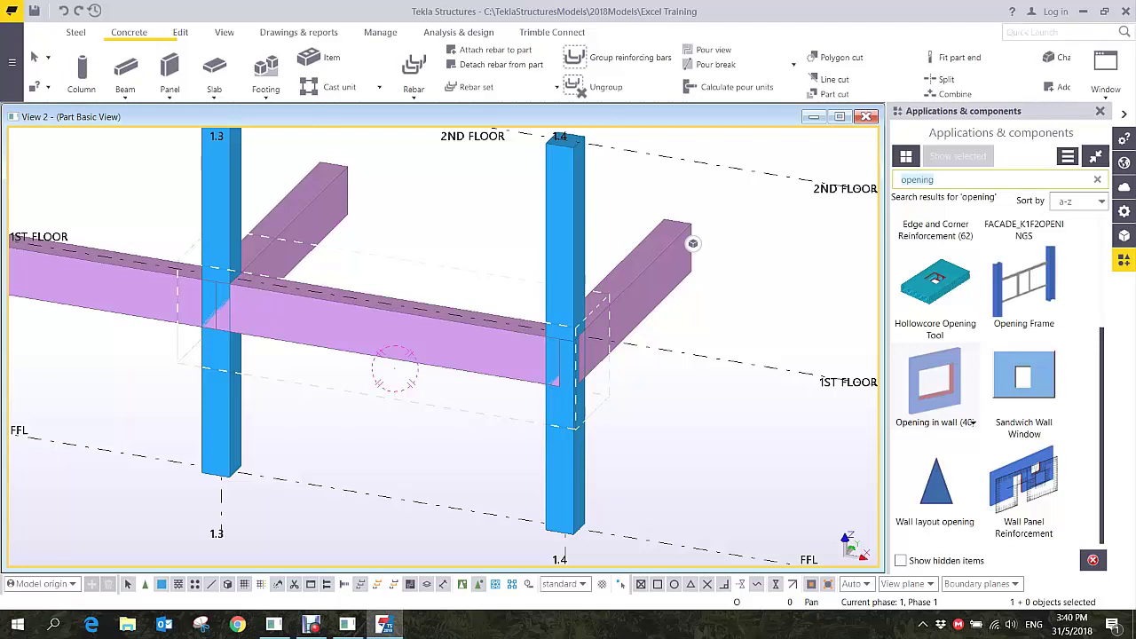
text(C)
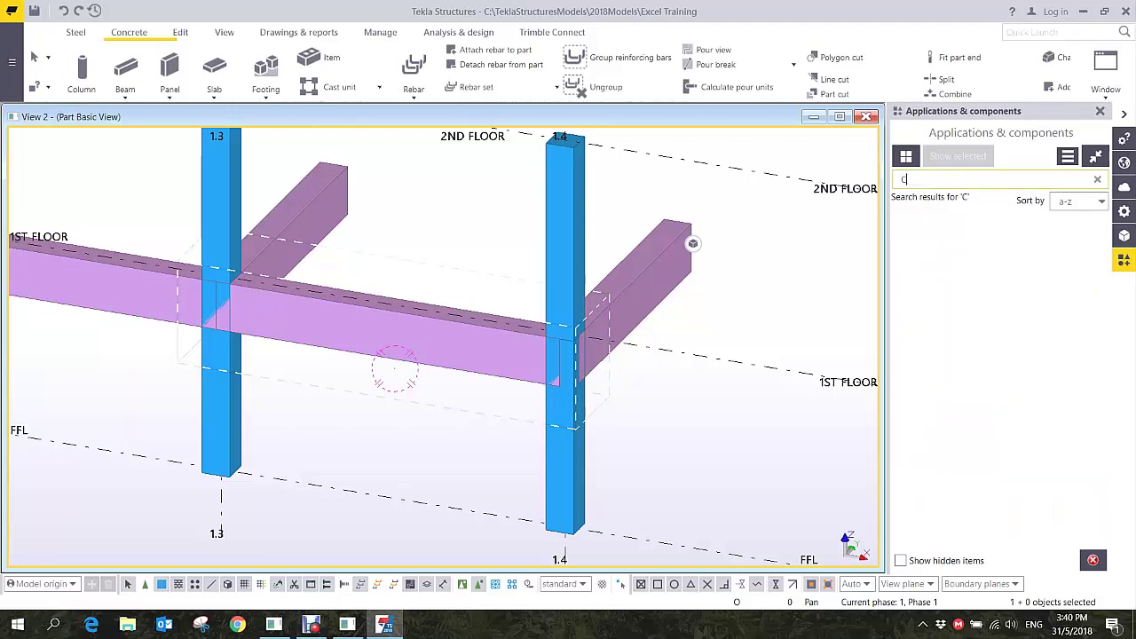
text(ORBEL)
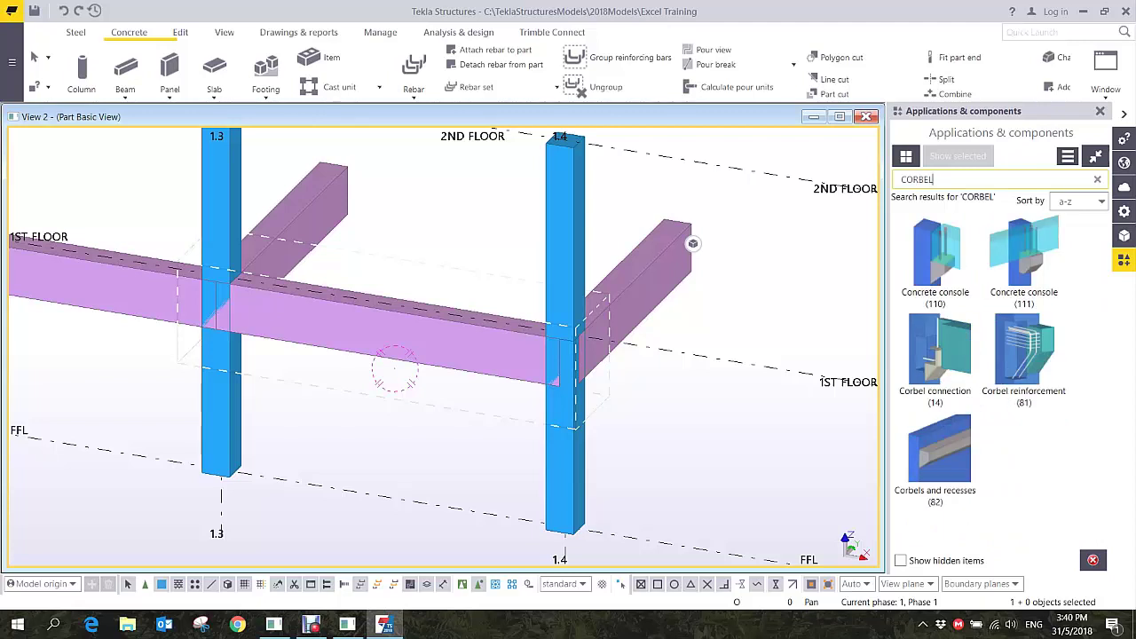
middle_drag(395, 332, 368, 339)
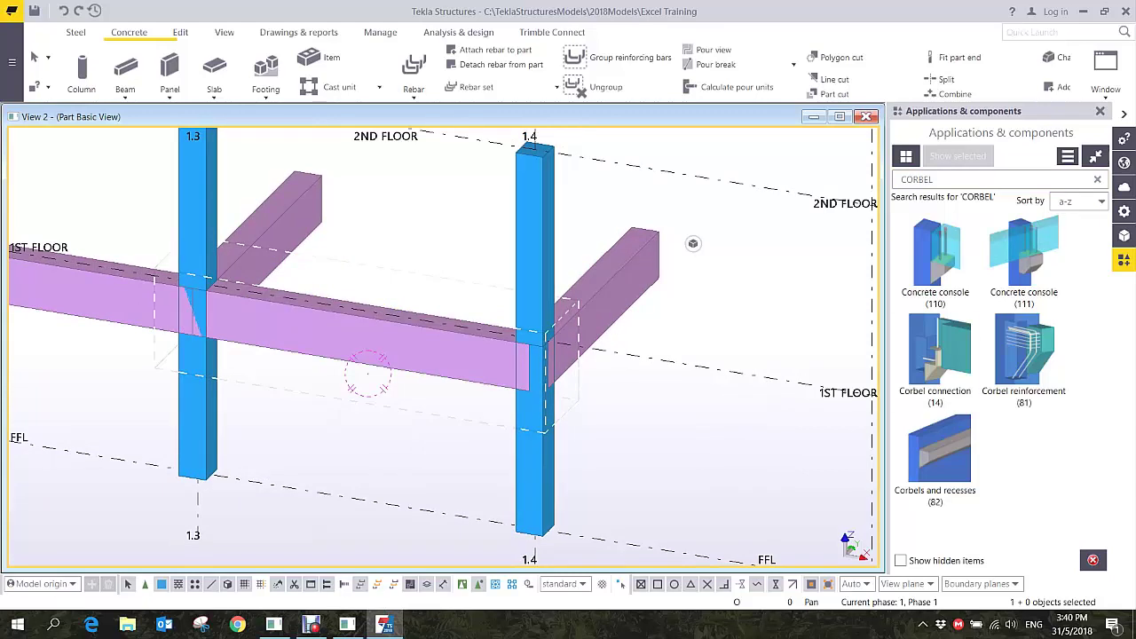
- Open the Corbel connection (14) settings and choose the corbel shape with a straight upper part and sloped underside explicitly instead of the default
click(939, 350)
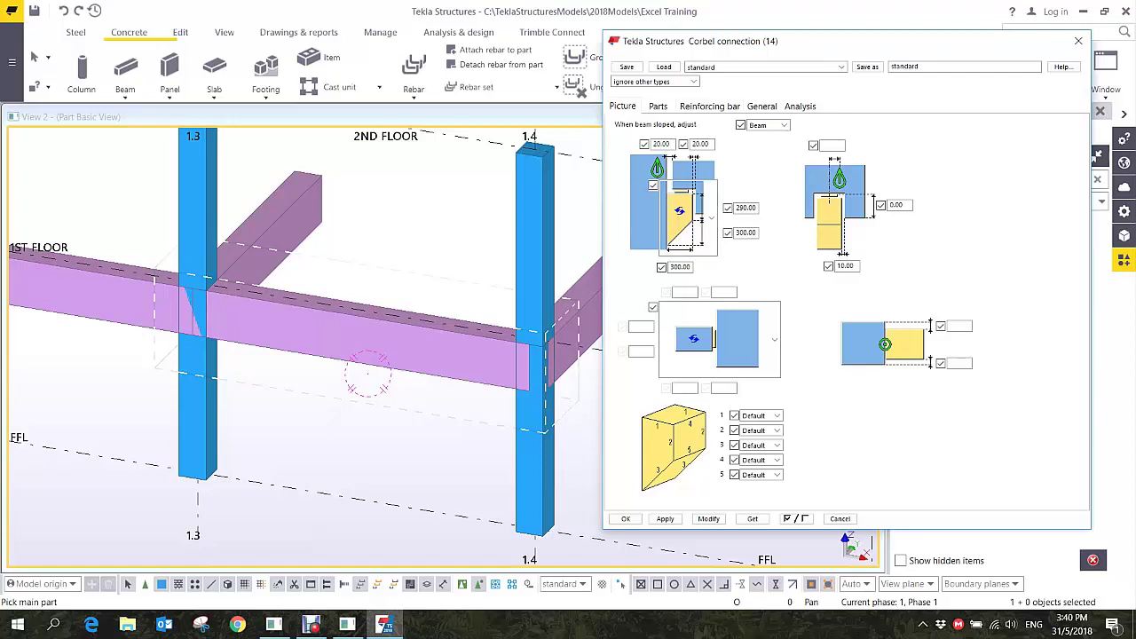
middle_drag(368, 375, 302, 361)
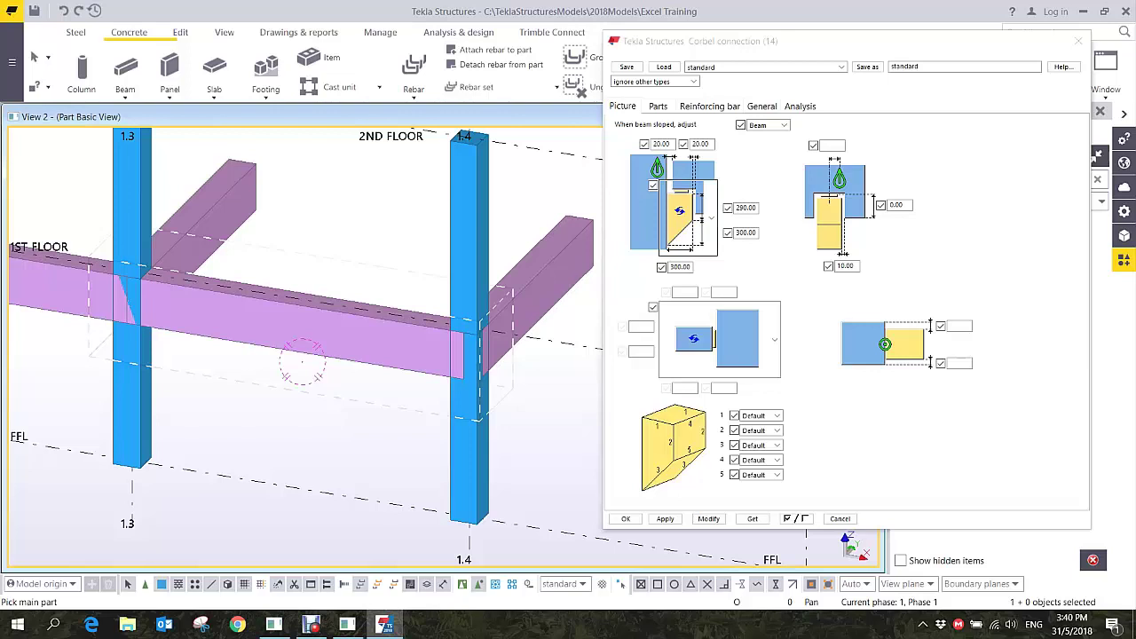
click(710, 217)
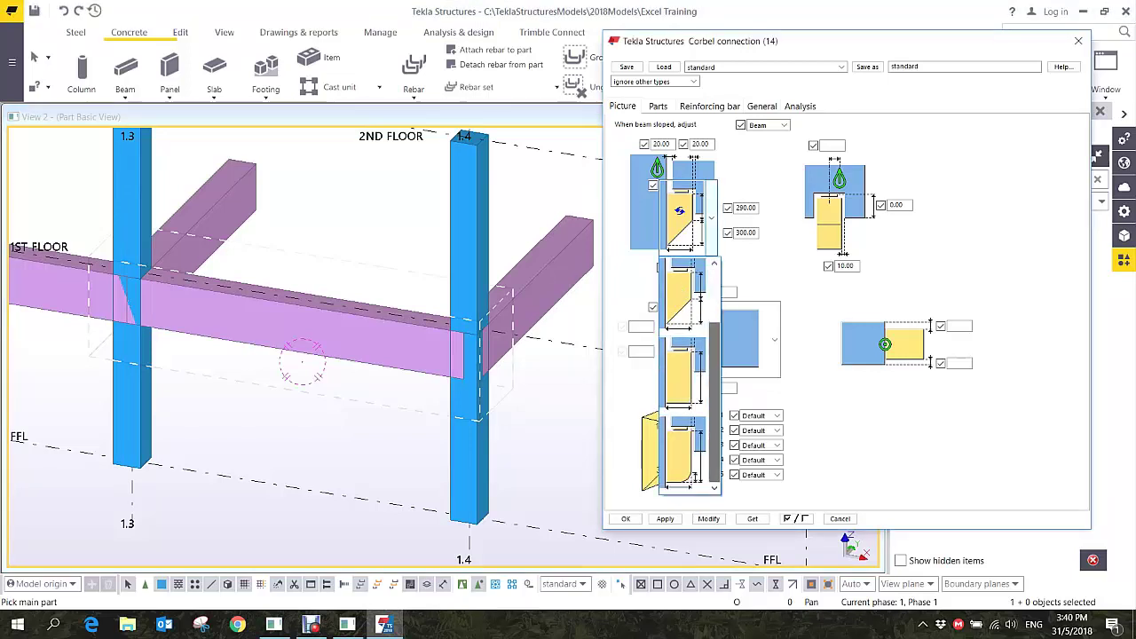
drag(715, 402, 714, 349)
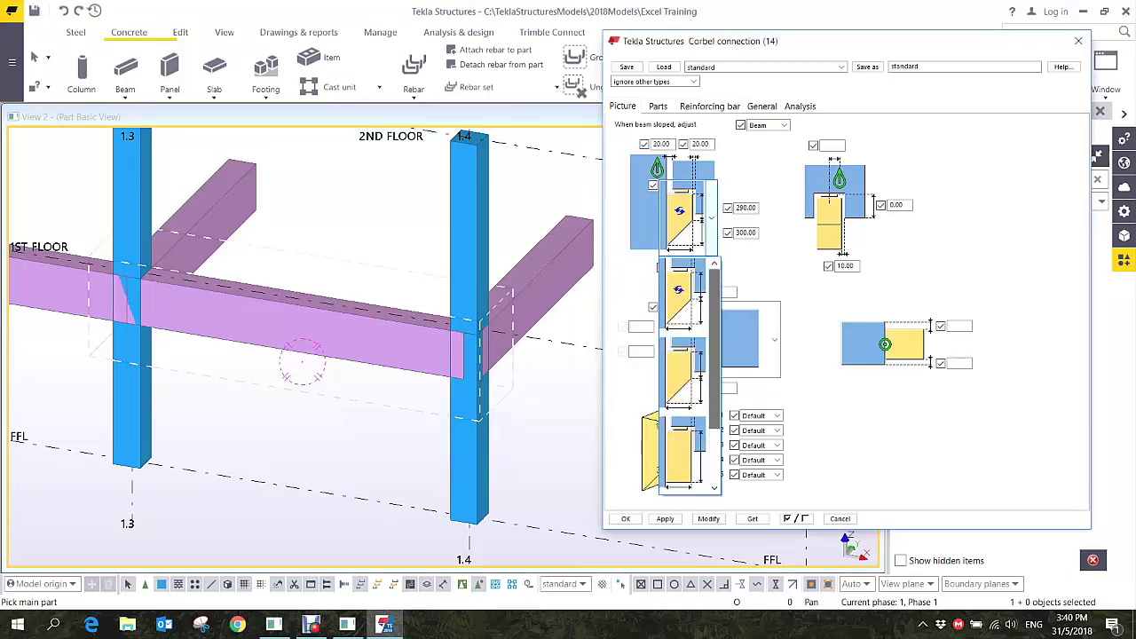
click(683, 373)
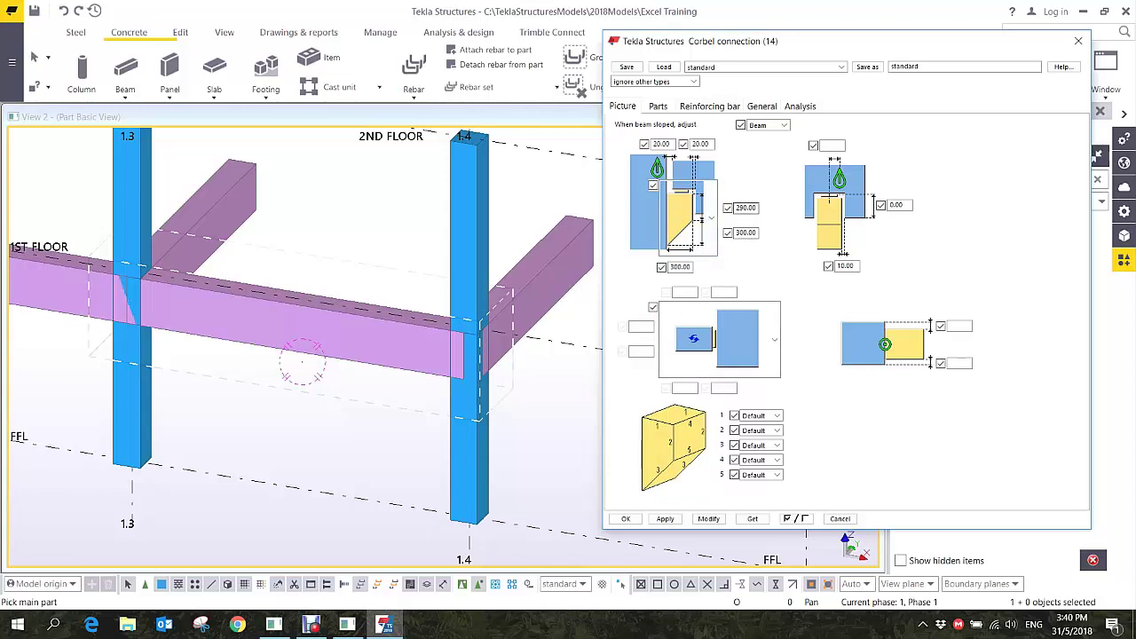
- Set the corbel's straight height to 200, its sloped height to 200 and its projection to 250, and apply the values
double_click(745, 208)
text(200)
key(Tab)
text(200)
key(Tab)
text(25)
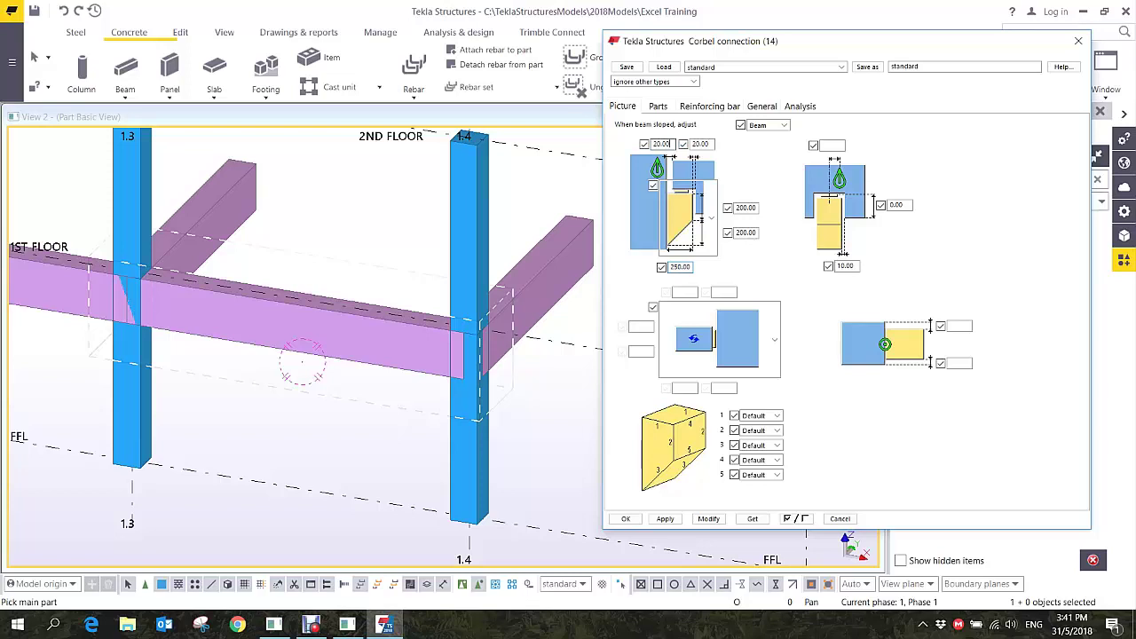
key(Tab)
click(665, 519)
- Apply the anchor bar settings and place the corbel connection between the lower column at grid 1.3 and the 1st-floor beam to grid 1.4
click(710, 107)
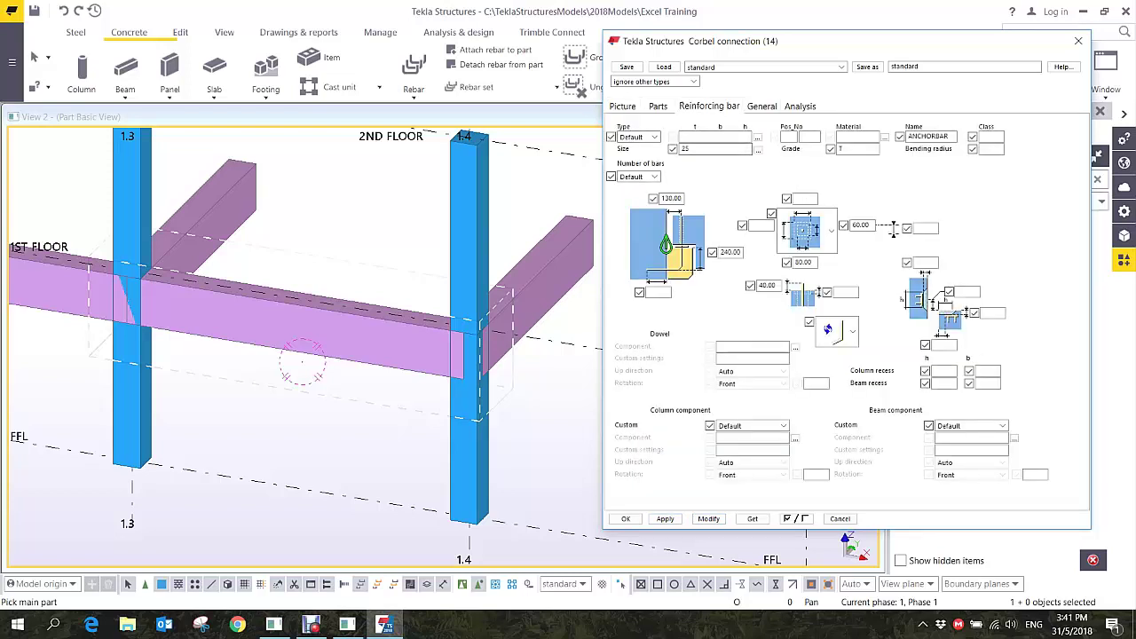
double_click(689, 150)
click(665, 519)
click(625, 518)
scroll(657, 413, up, 5)
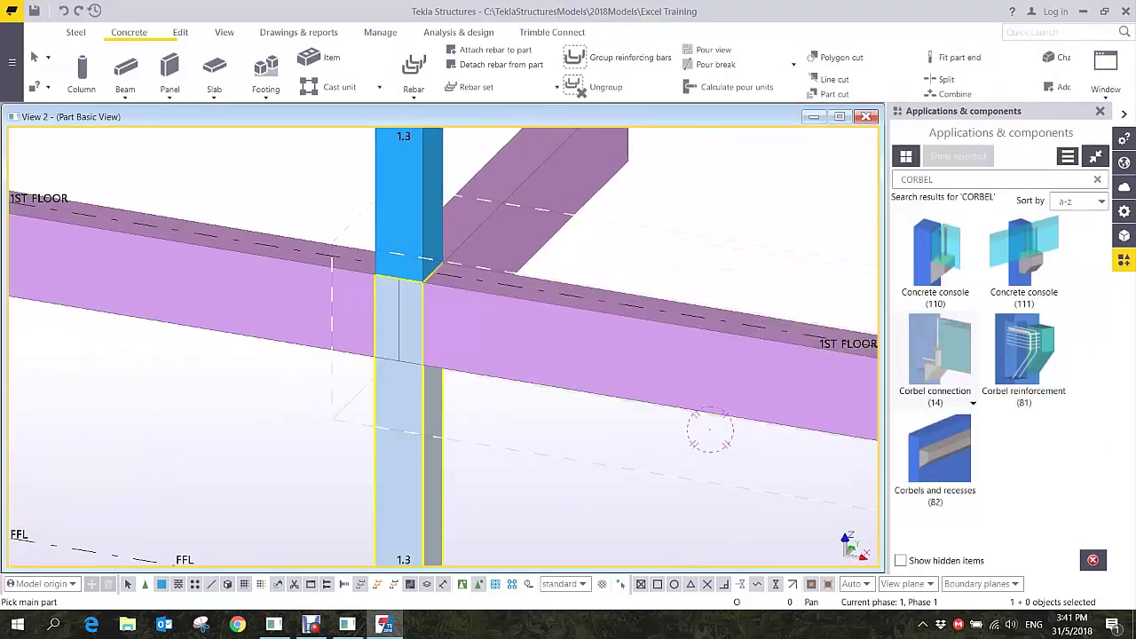
click(710, 430)
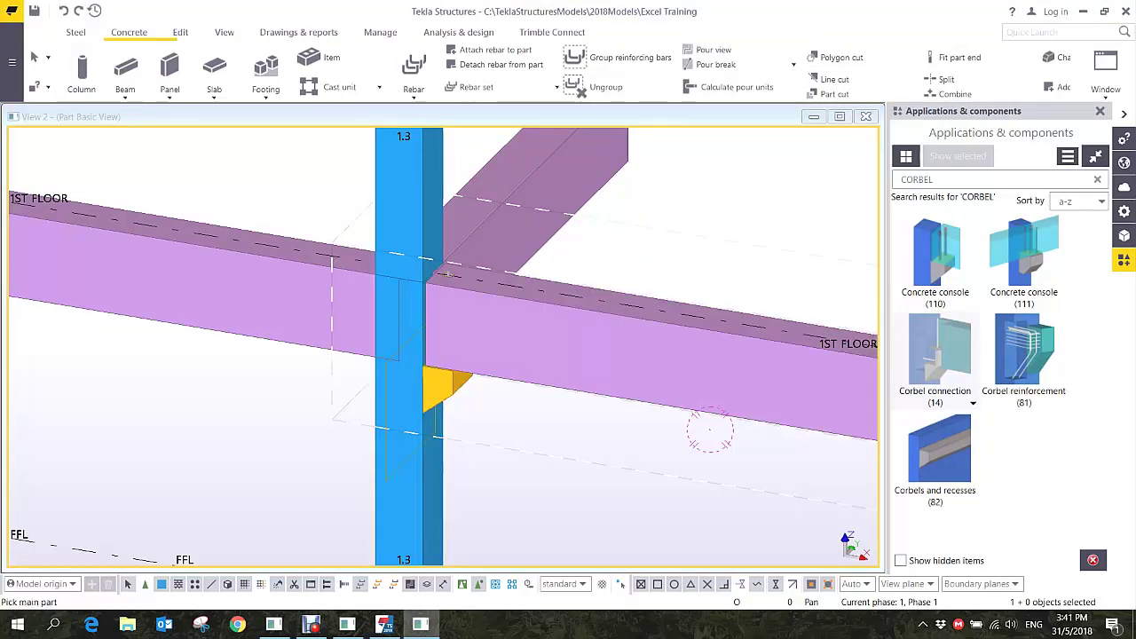
- Display the parts transparently and examine the corbel, bearing plate and anchor bar at grid 1.3 up close, from above and in elevation
middle_drag(446, 385, 547, 409)
scroll(565, 343, up, 3)
key(ctrl+2)
scroll(546, 409, down, 1)
scroll(546, 409, up, 5)
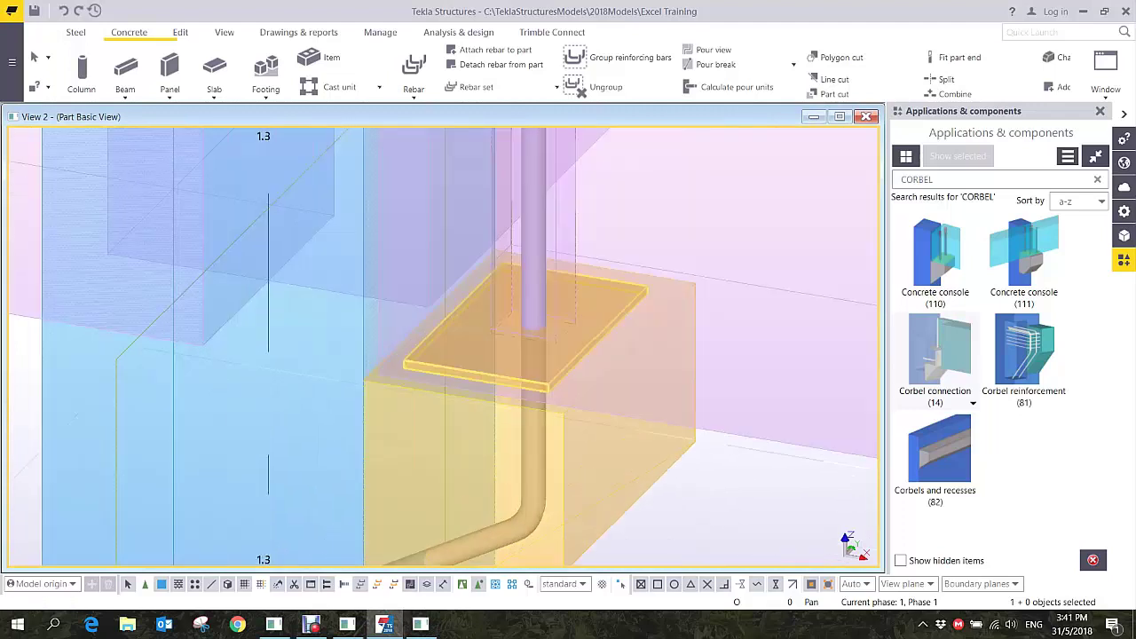
scroll(444, 347, down, 5)
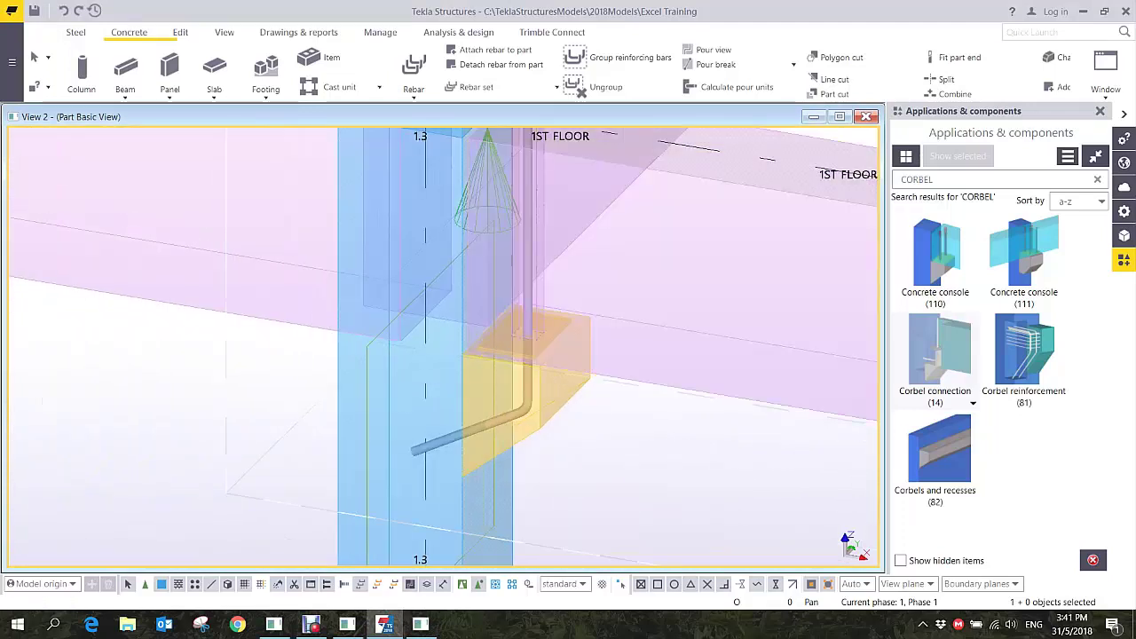
ctrl+middle_drag(537, 249, 543, 348)
scroll(532, 220, up, 6)
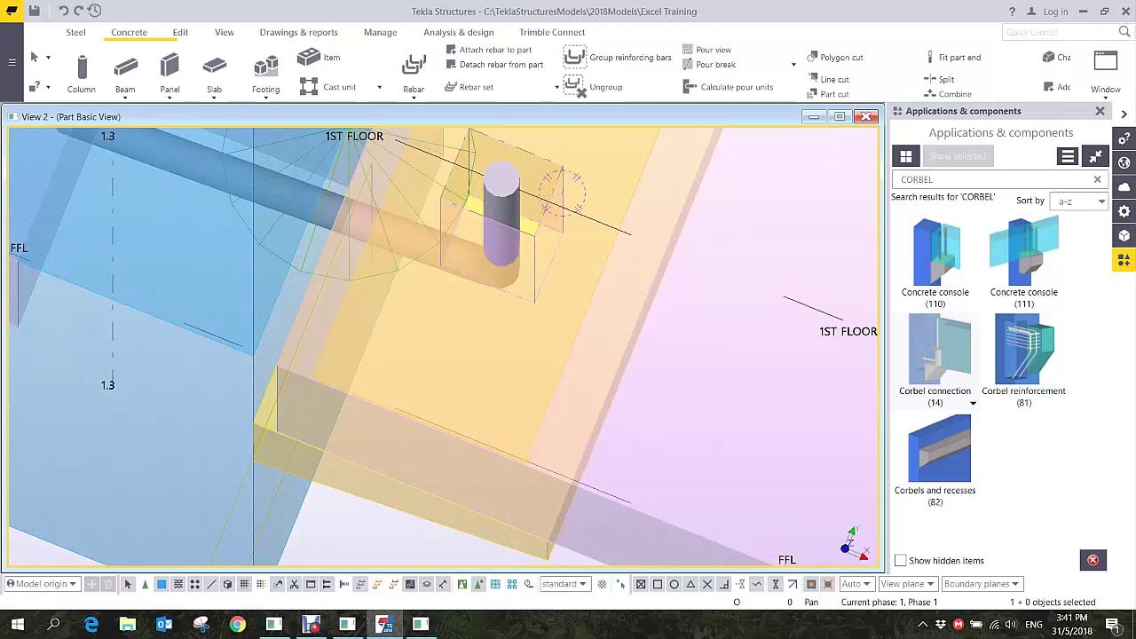
scroll(551, 245, down, 4)
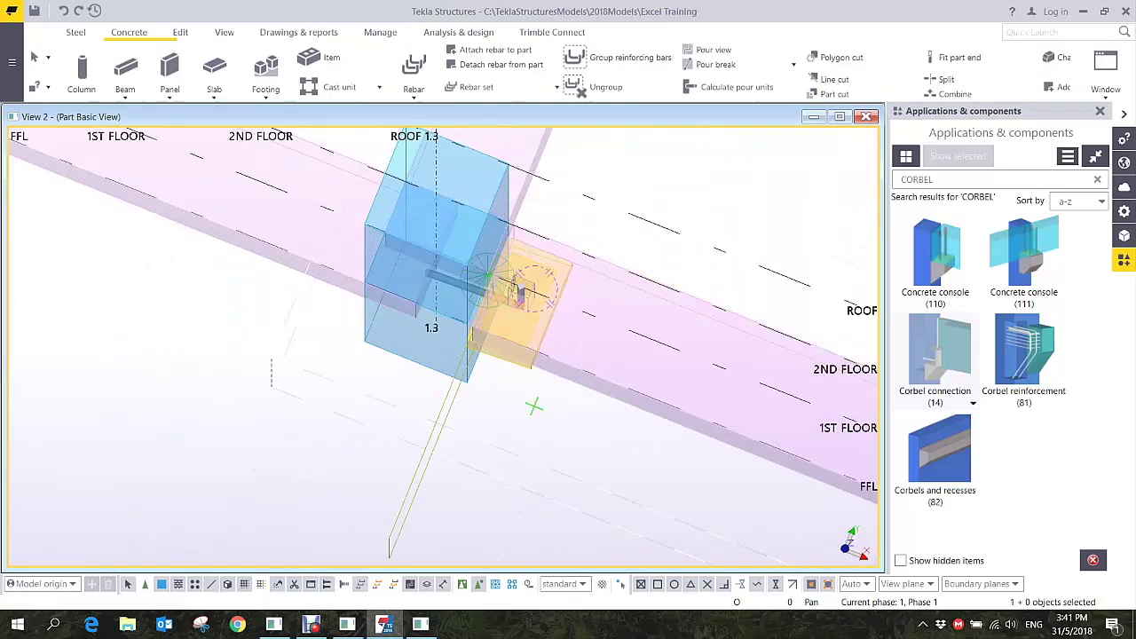
scroll(551, 245, up, 8)
mouse_move(574, 302)
ctrl+middle_down()
mouse_move(576, 347)
mouse_move(632, 273)
ctrl+middle_up()
key(ctrl+p)
scroll(525, 389, down, 5)
scroll(670, 387, up, 1)
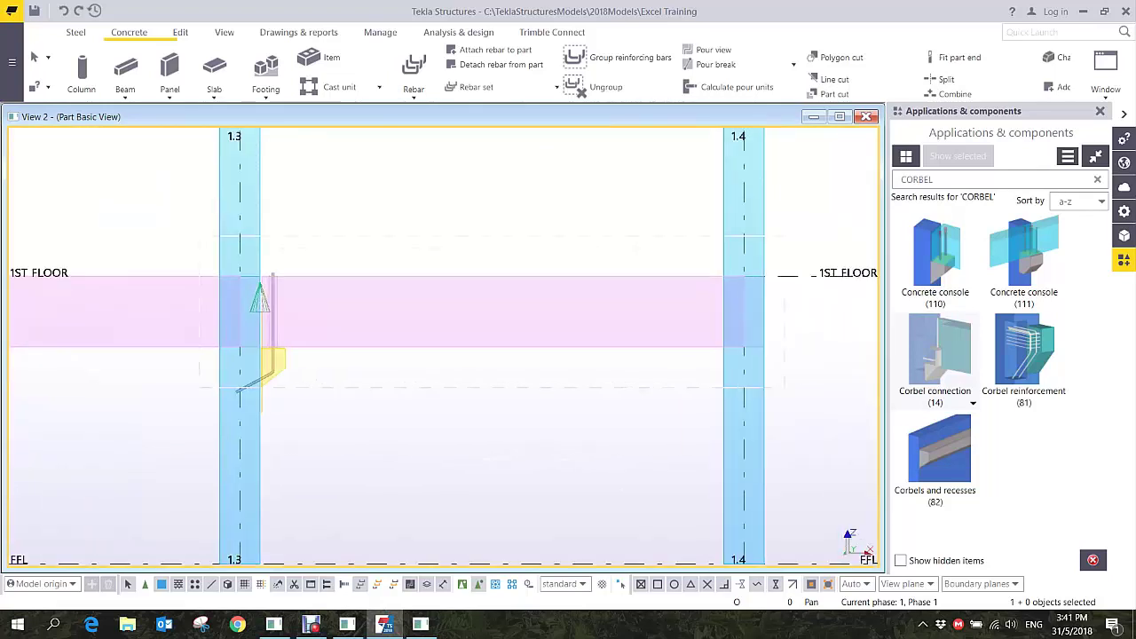
- Place the corbel connection between the lower column at grid 1.4 and the 1st-floor beam spanning grids 1.3–1.4
ctrl+middle_drag(694, 355, 628, 371)
ctrl+middle_drag(712, 391, 864, 390)
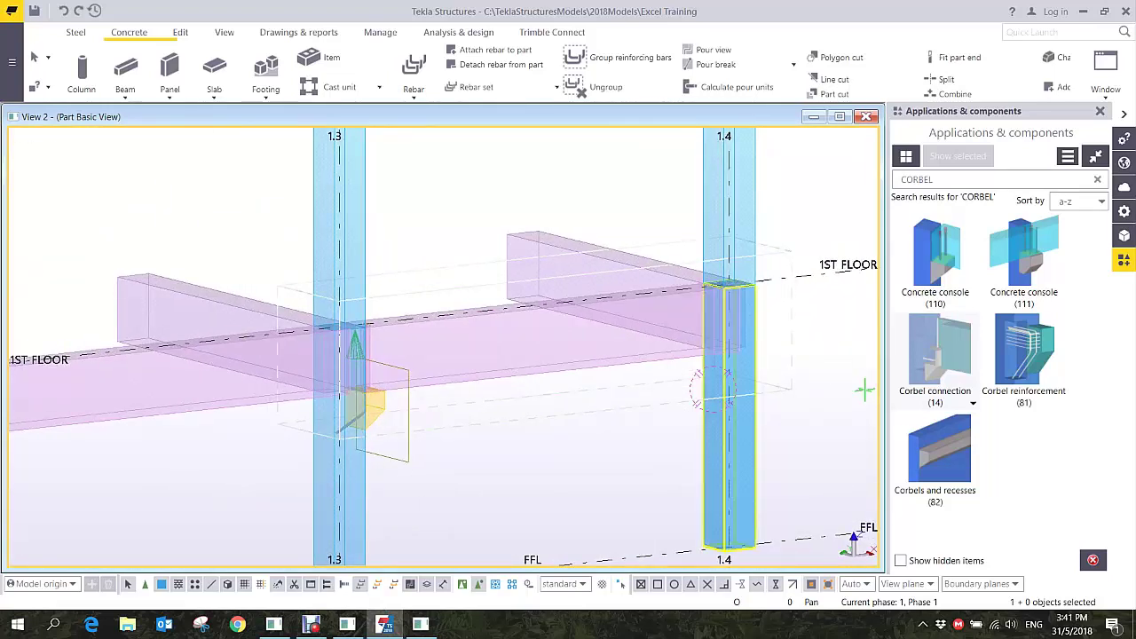
drag(691, 246, 642, 351)
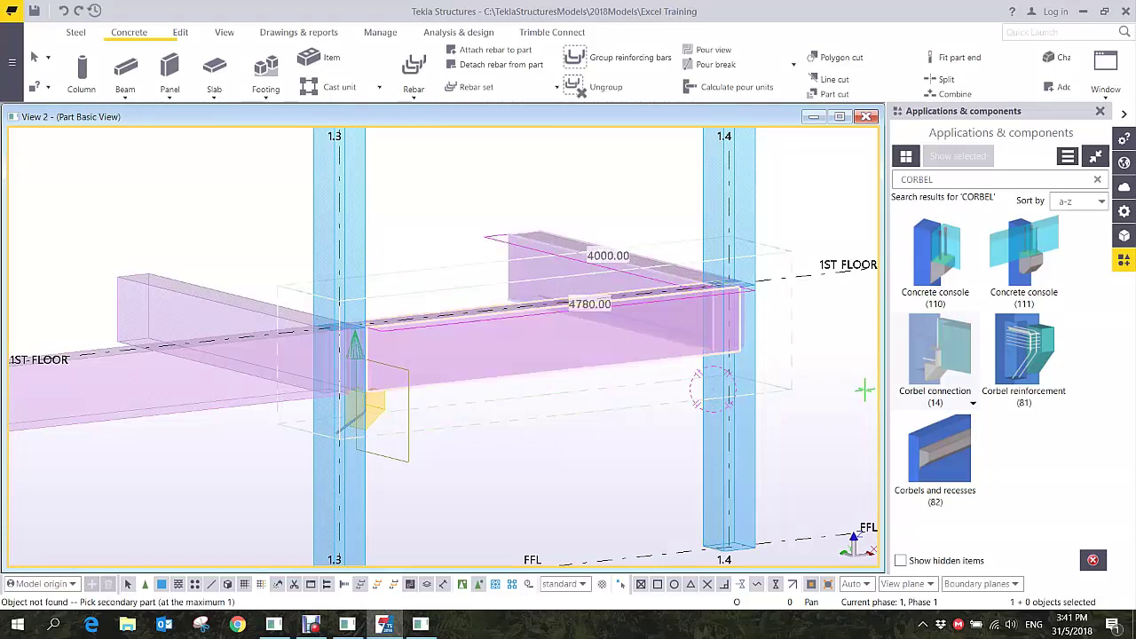
middle_click(864, 391)
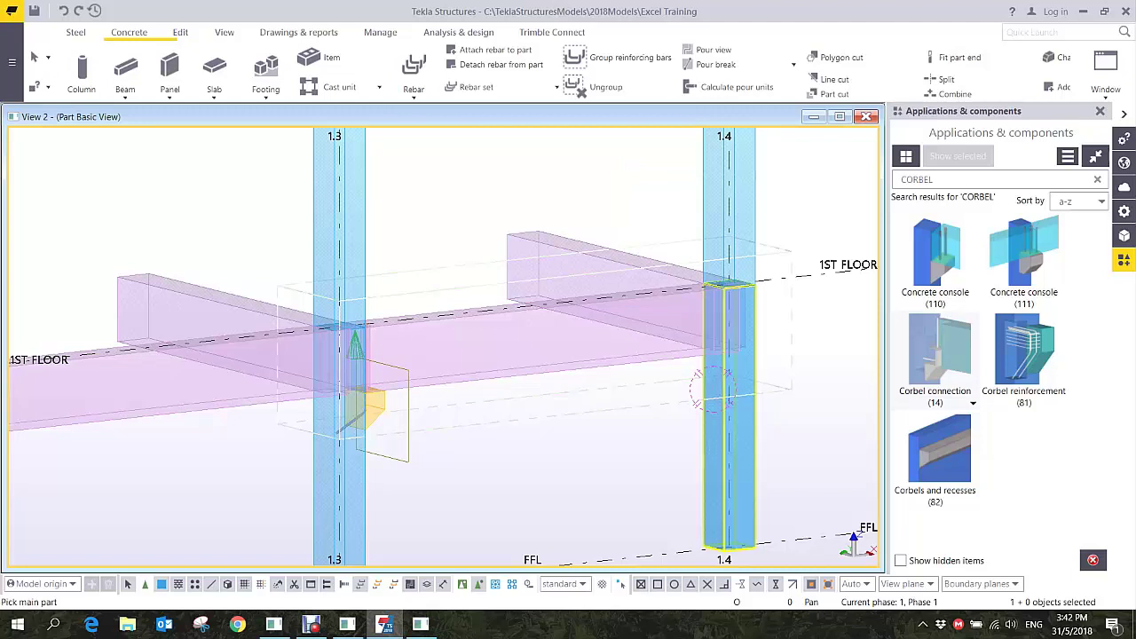
click(727, 391)
click(679, 333)
middle_click(679, 333)
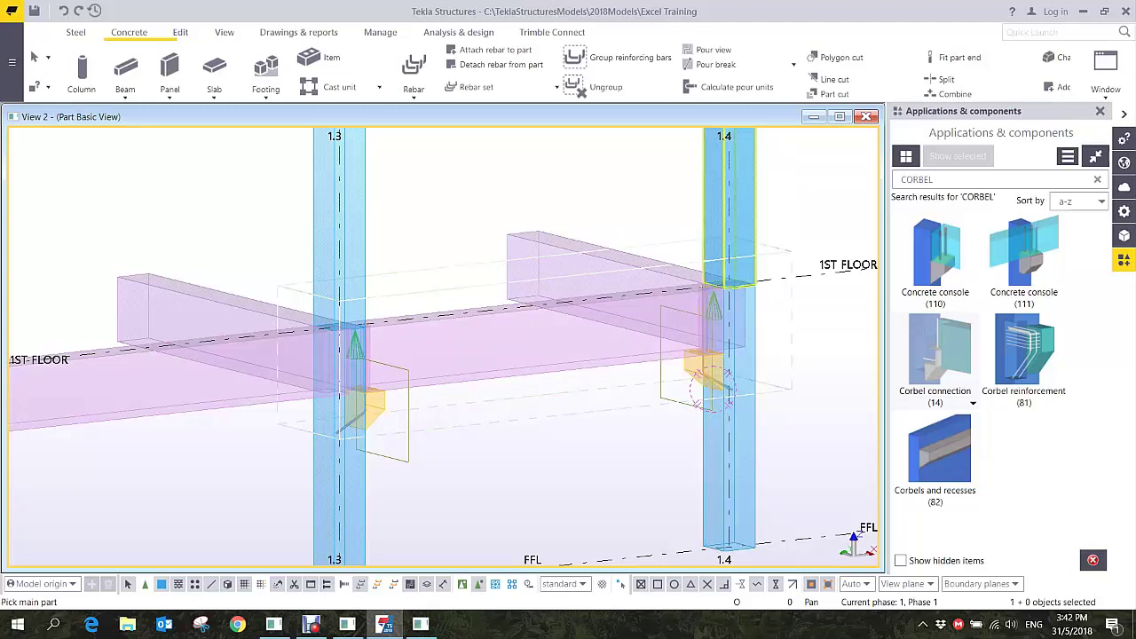
click(727, 252)
click(670, 280)
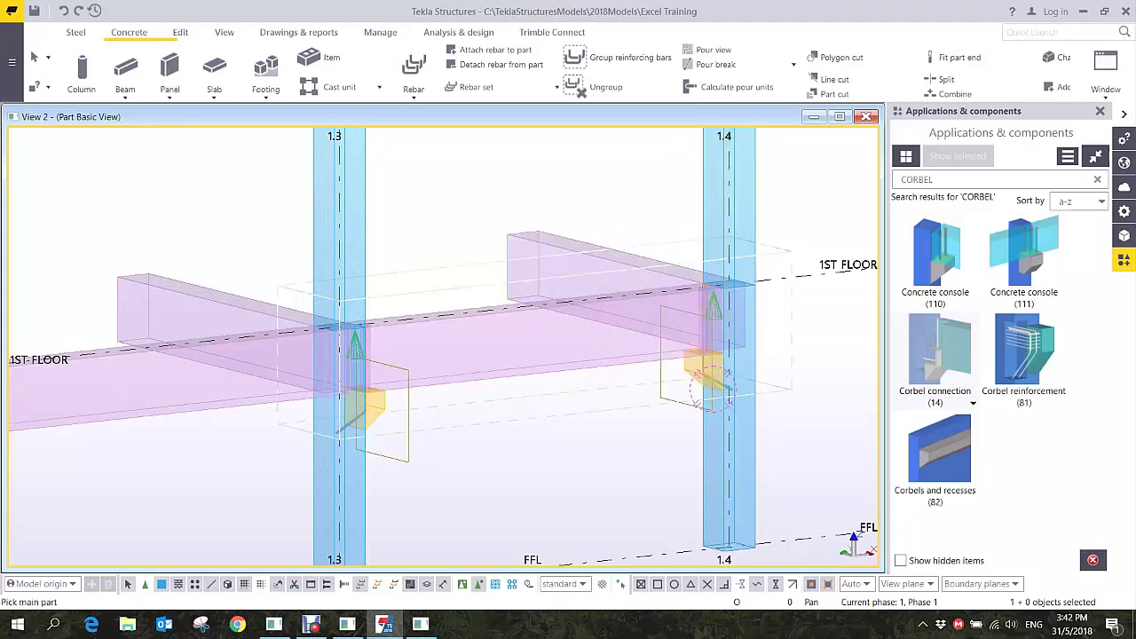
- Add corbel connections from the lower column at grid 1.3 to the 1st-floor beam on its opposite side and to the transverse beam
ctrl+middle_drag(727, 443, 466, 364)
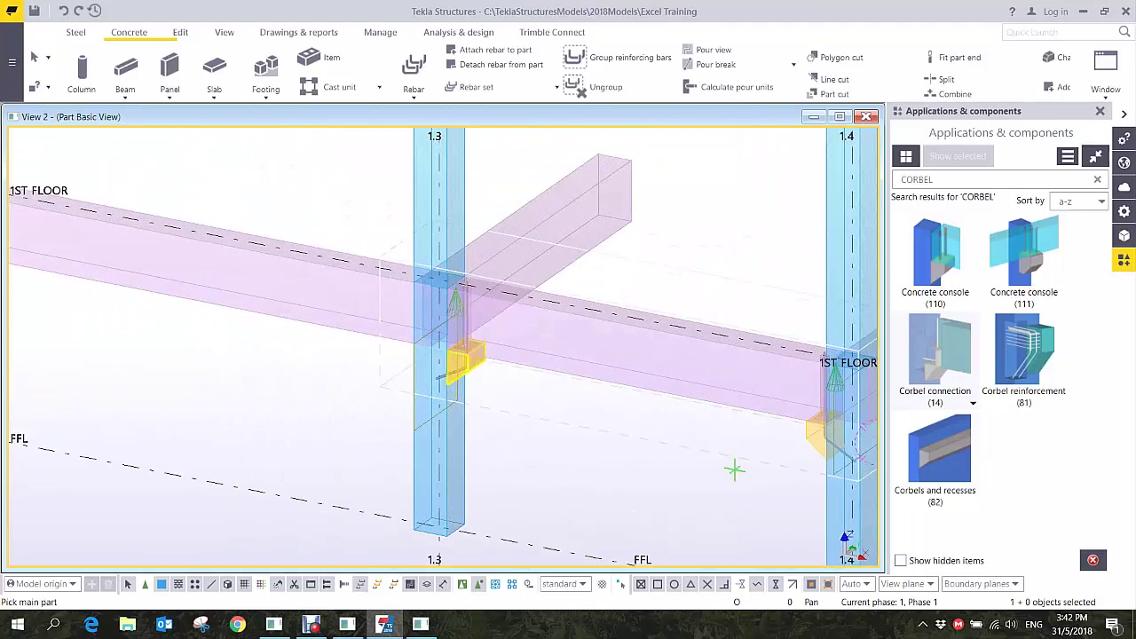
click(433, 375)
click(402, 334)
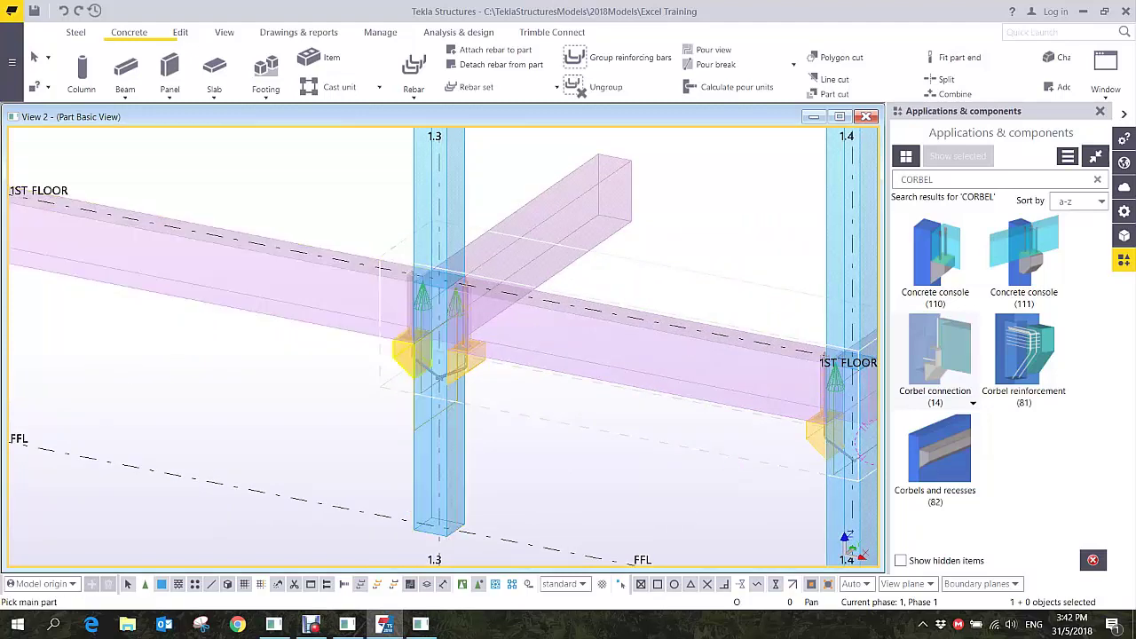
click(437, 383)
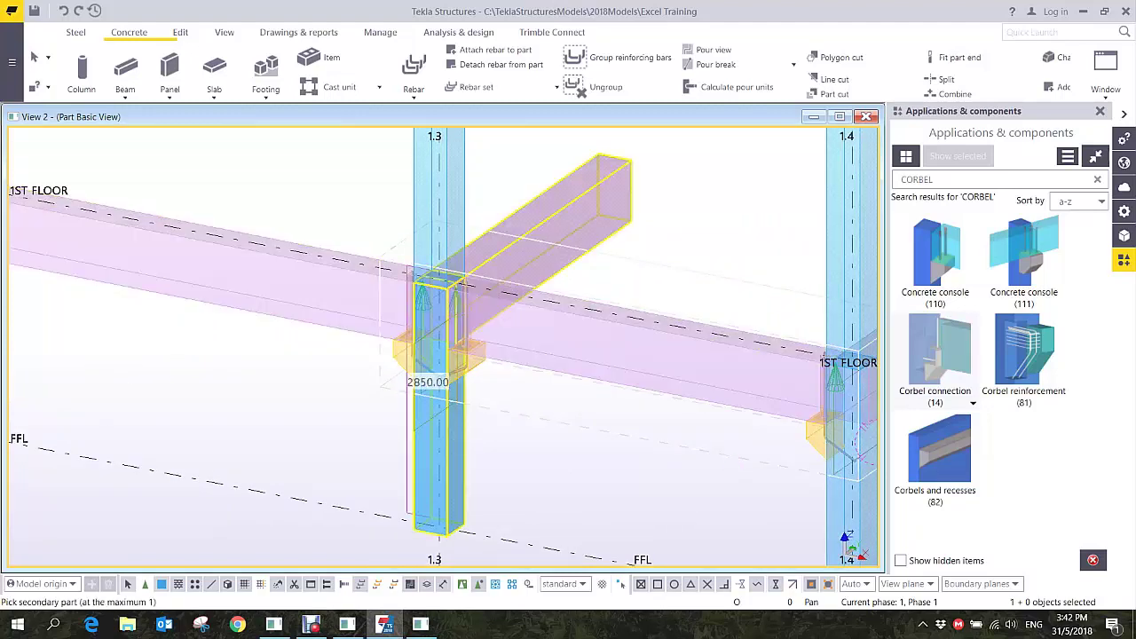
click(510, 267)
- Try to add the corbel connection between the grid 1.4 column and its transverse 1st-floor beam in the part view
middle_drag(684, 361, 355, 361)
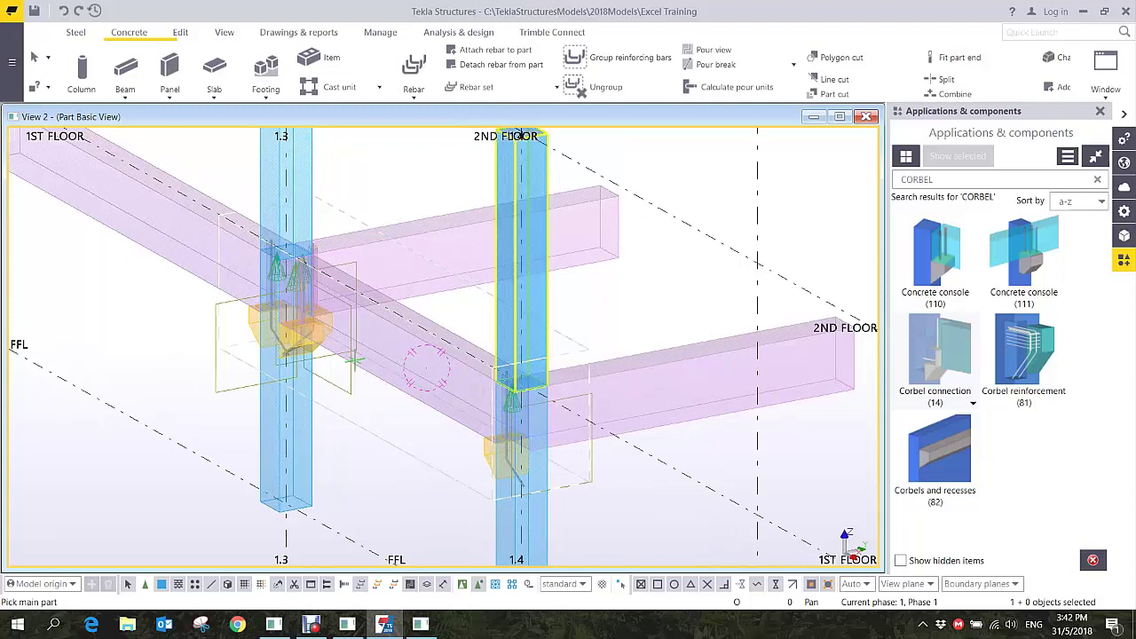
click(521, 135)
click(674, 386)
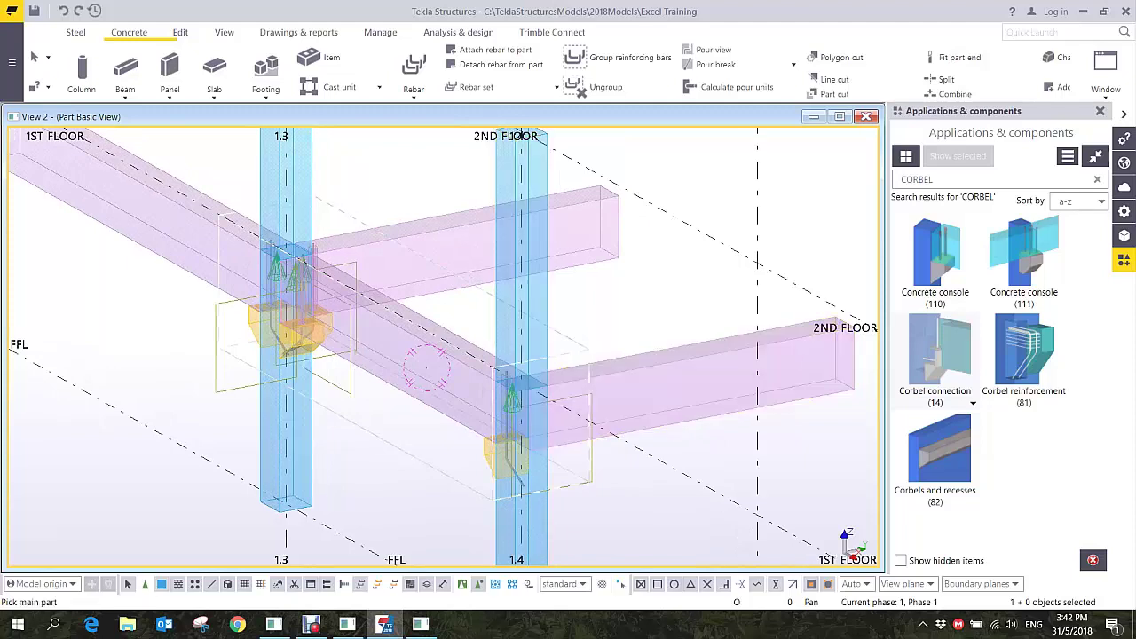
right_click(625, 287)
click(662, 298)
- In the 3D view, add the corbel connection from the lower column at A.1/1.4 to its transverse beam, and return to the part view
key(ctrl+Tab)
scroll(664, 323, up, 3)
ctrl+middle_drag(664, 327, 596, 494)
scroll(401, 323, up, 2)
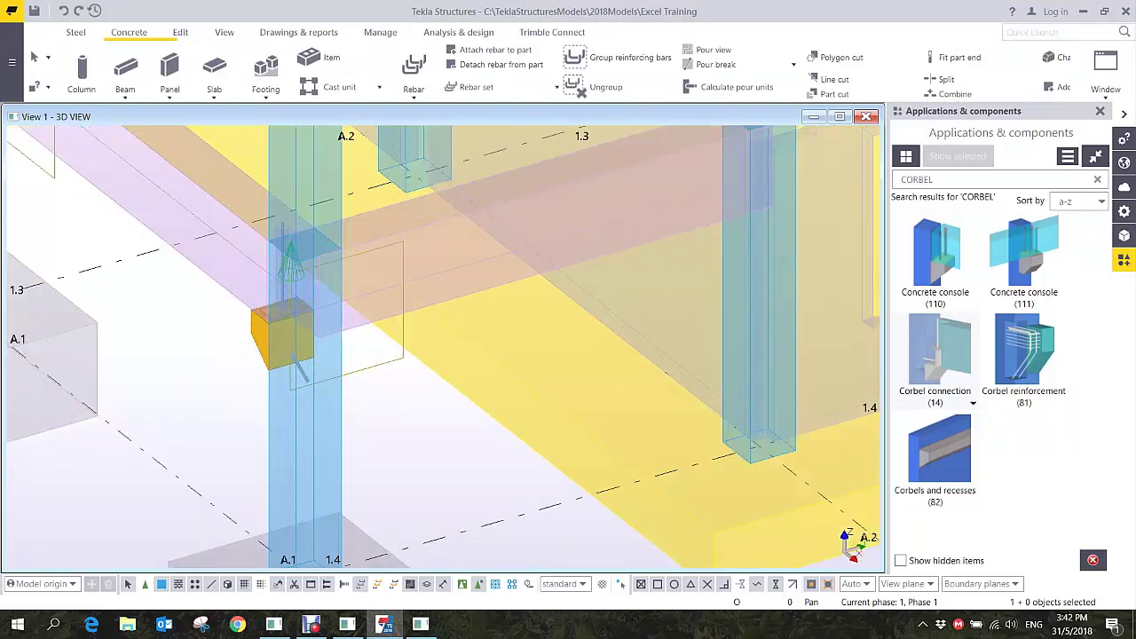
key(Return)
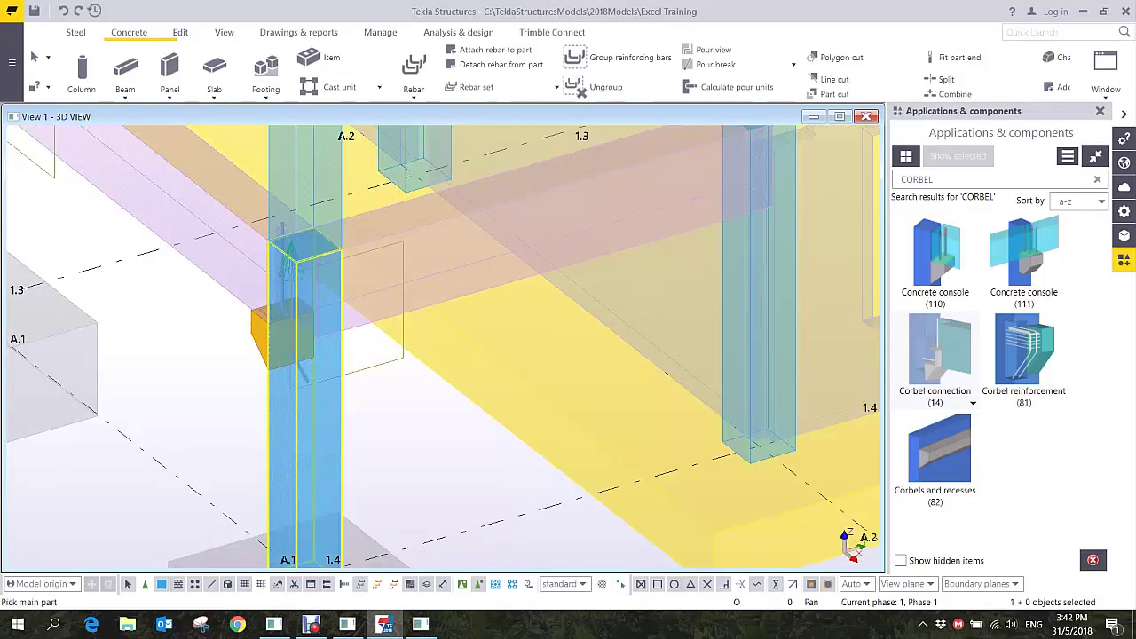
click(311, 404)
click(391, 277)
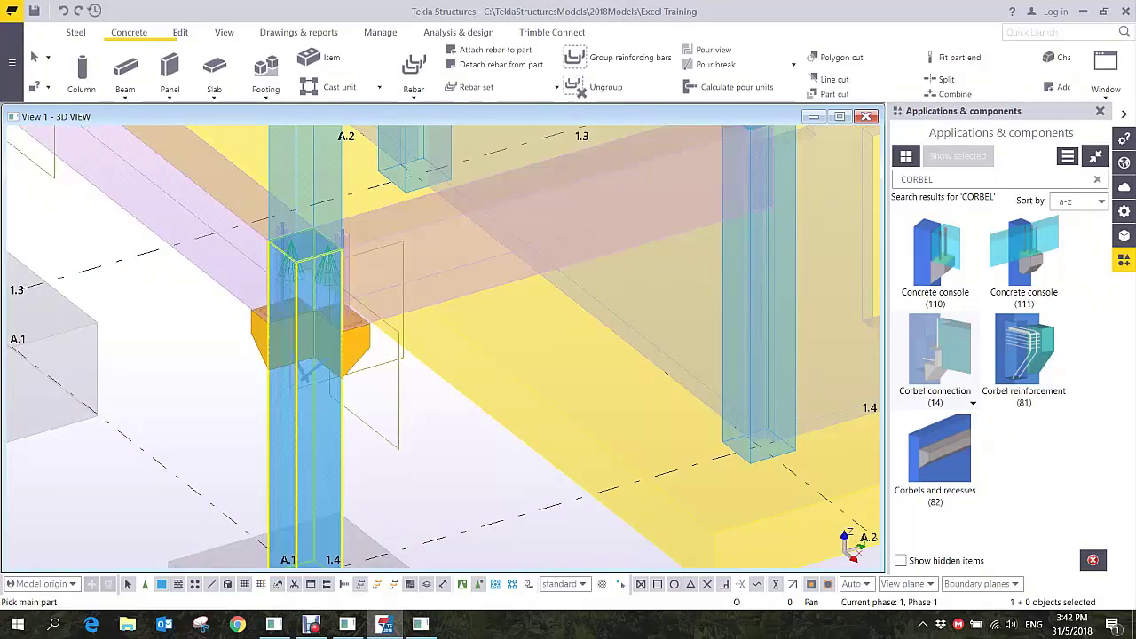
middle_drag(306, 399, 344, 404)
key(ctrl+Tab)
right_click(568, 291)
click(594, 301)
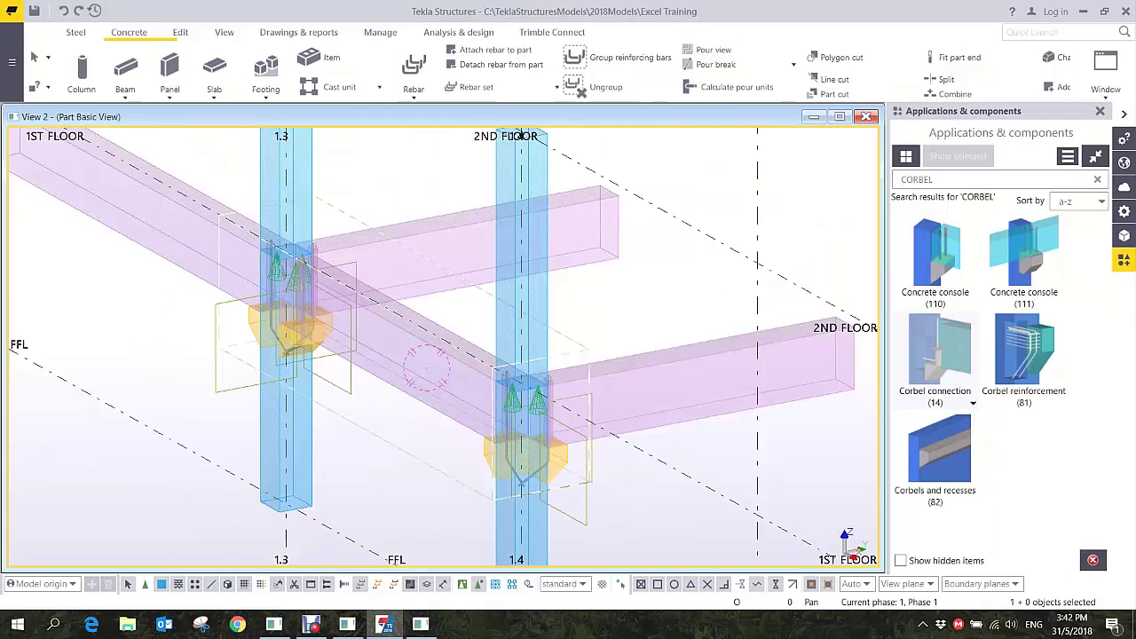
- Search the component catalog for COLUMN and pick the Rectangular column reinforcement (83) component
ctrl+middle_drag(507, 390, 583, 313)
scroll(630, 333, down, 3)
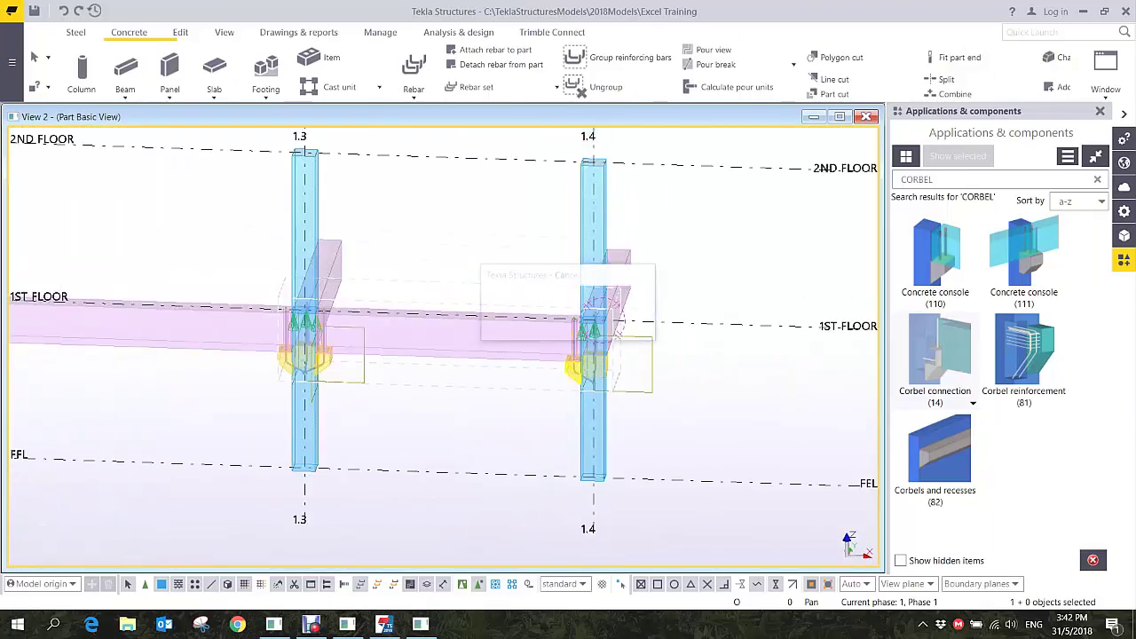
middle_drag(596, 404, 566, 377)
scroll(564, 395, up, 3)
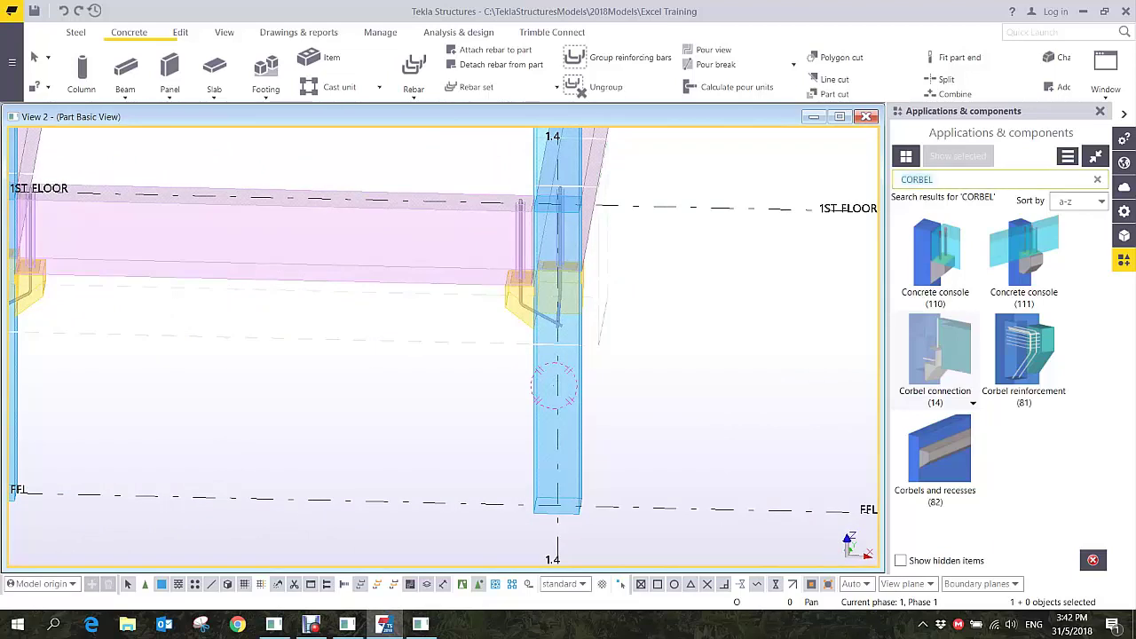
key(ctrl+a)
text(cOLUMN)
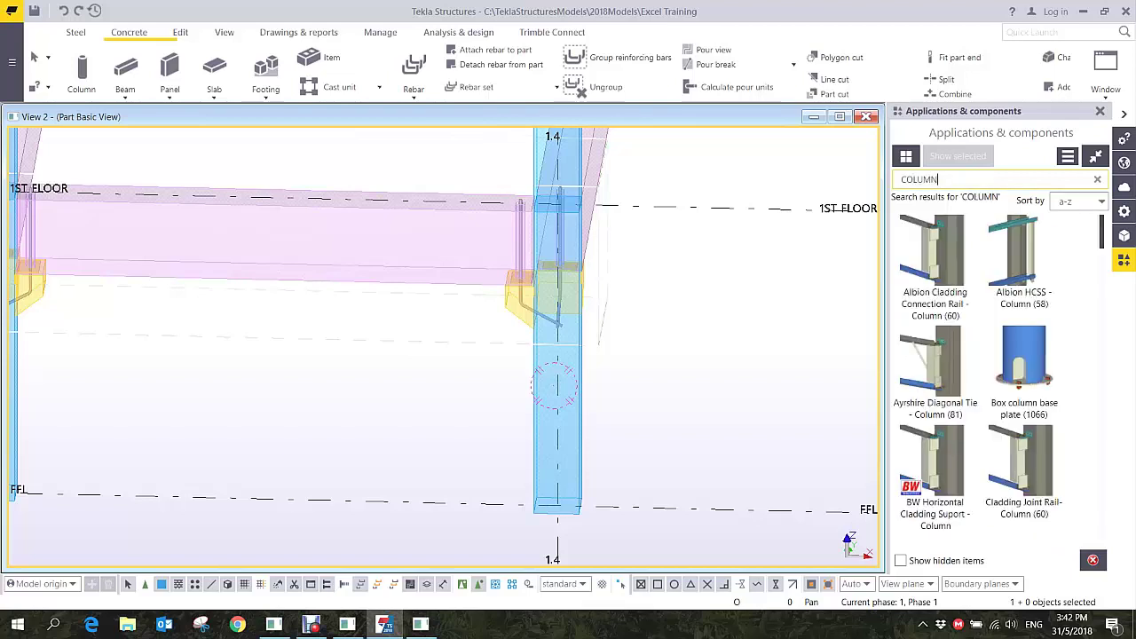
scroll(1002, 373, down, 15)
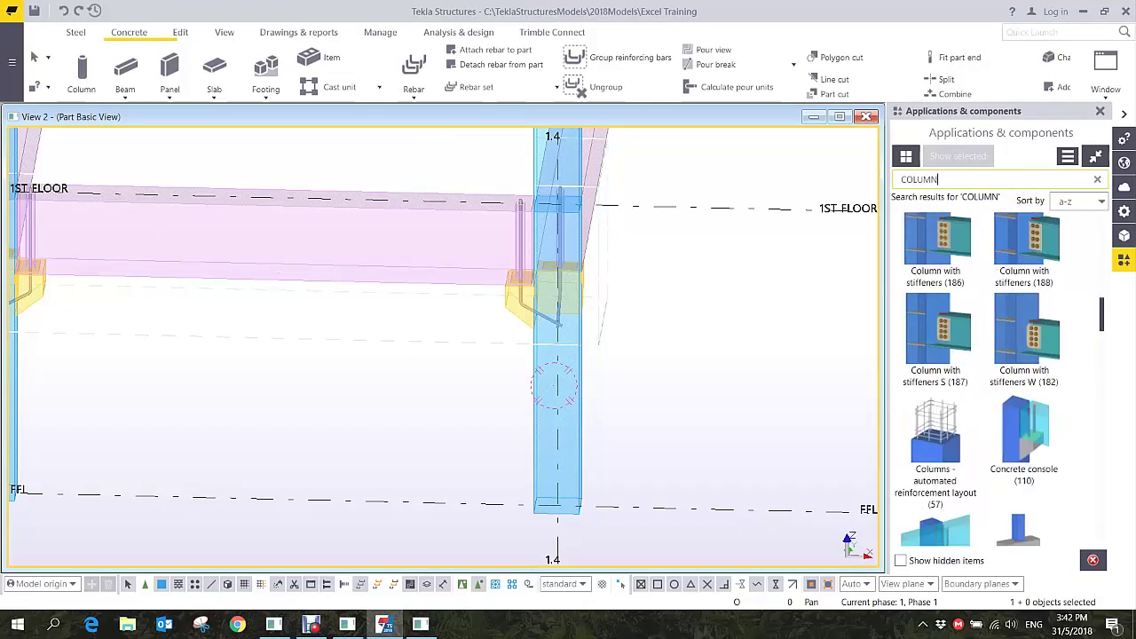
scroll(1001, 373, down, 15)
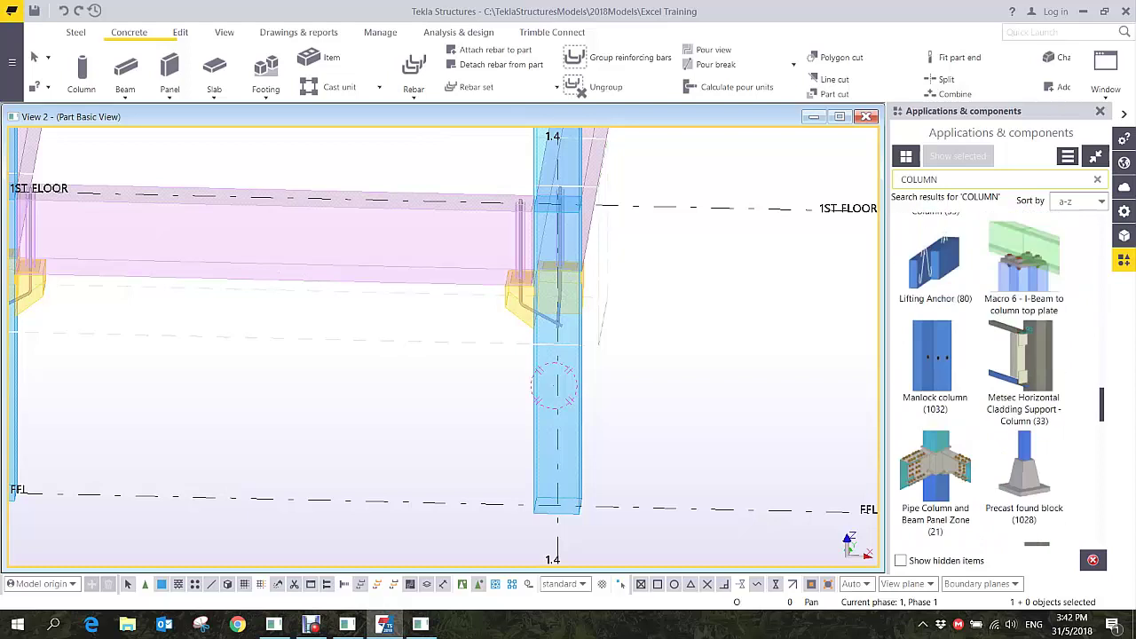
scroll(1001, 373, down, 5)
click(972, 335)
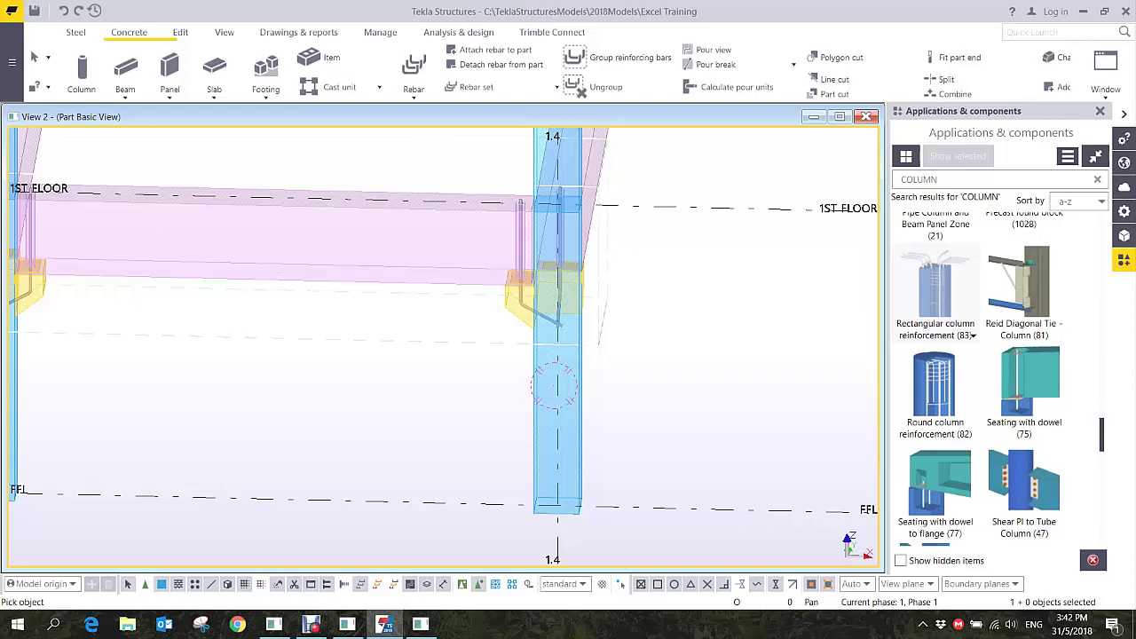
- Narrow the component search to COLUMN REIN and open the settings of Rectangular column reinforcement (83)
text(R)
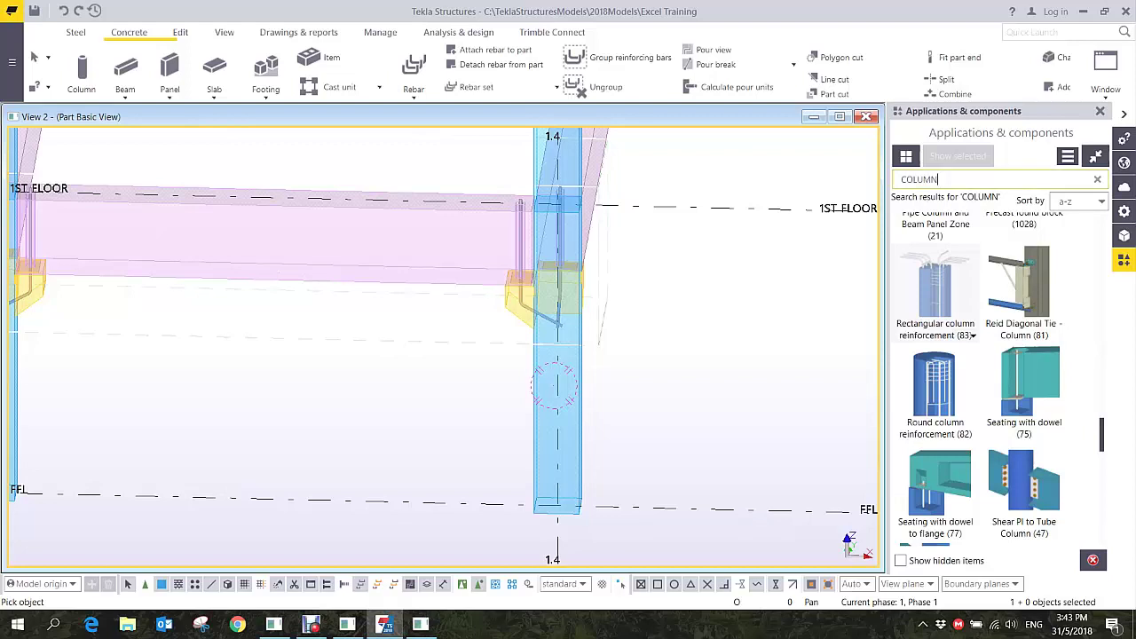
text(EIN)
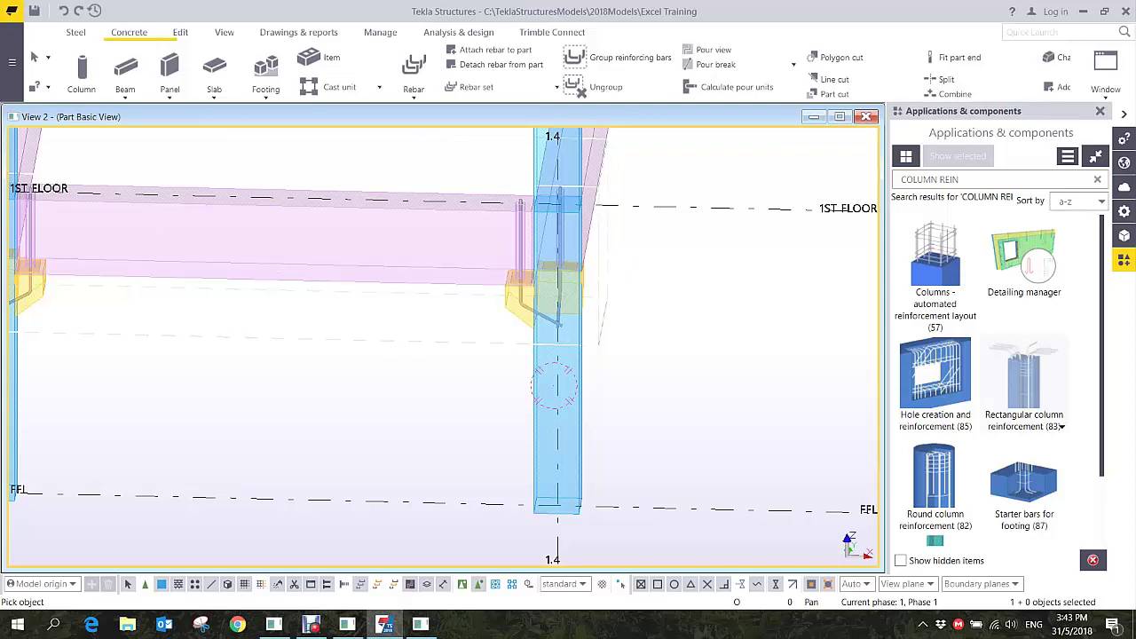
double_click(1024, 377)
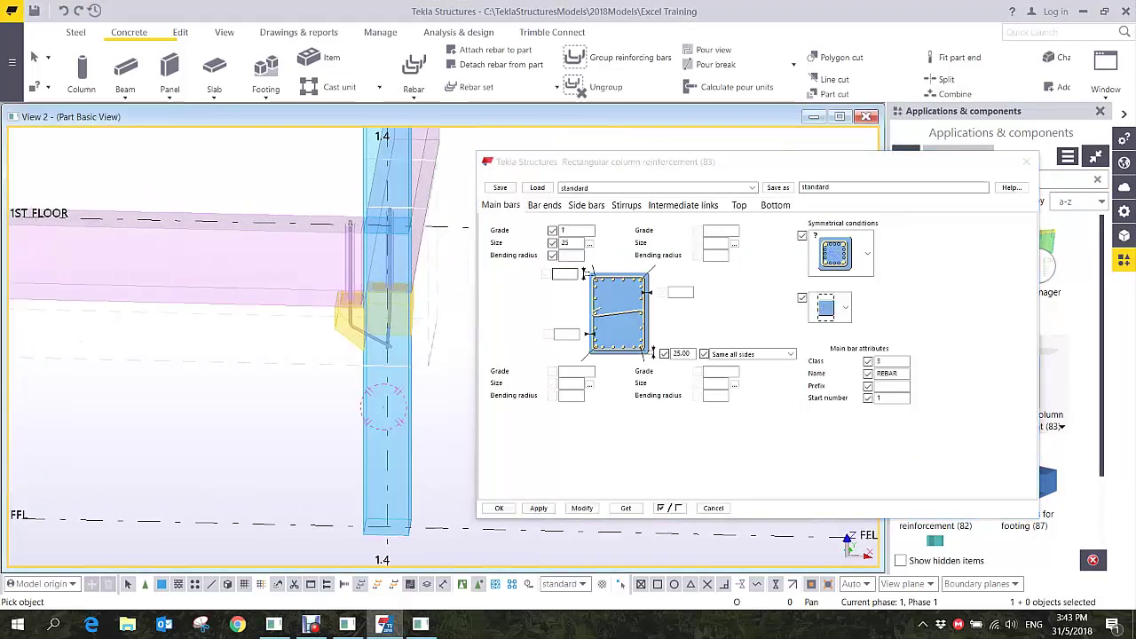
- Set the main bar size of the column reinforcement to 16
drag(574, 243, 560, 243)
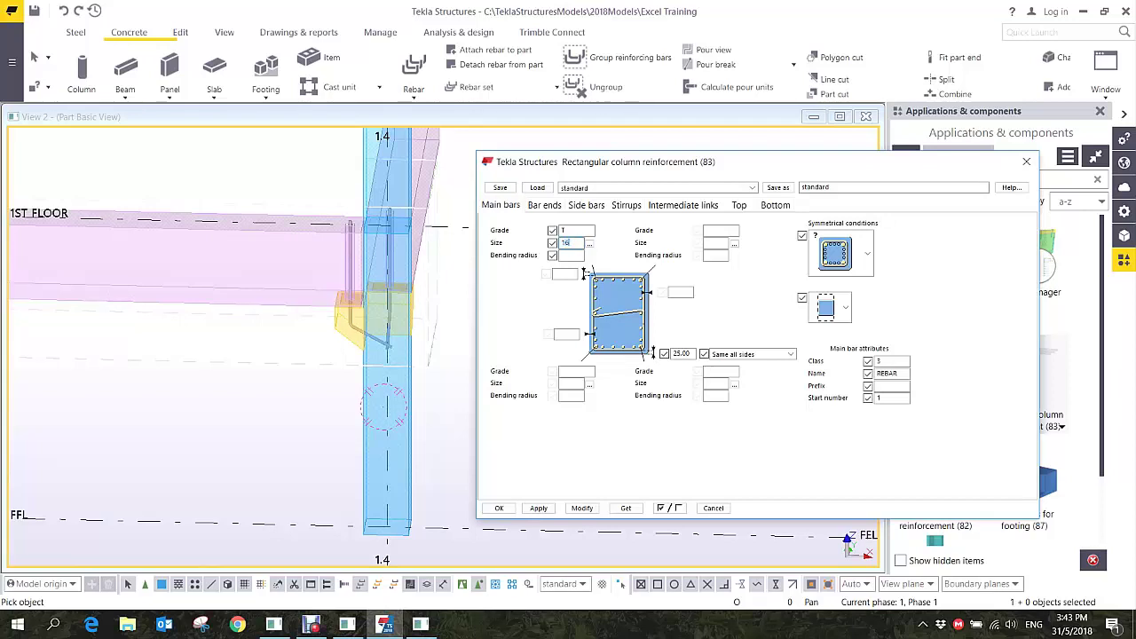
click(625, 205)
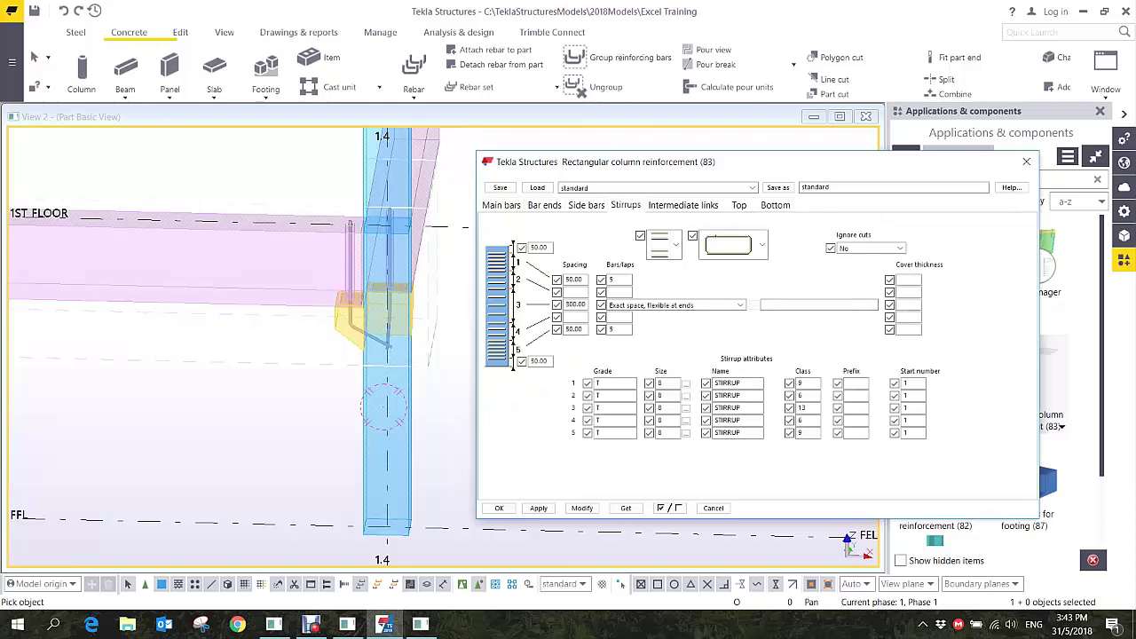
key(ctrl+shift+Tab)
key(ctrl+shift+Tab)
key(ctrl+shift+Tab)
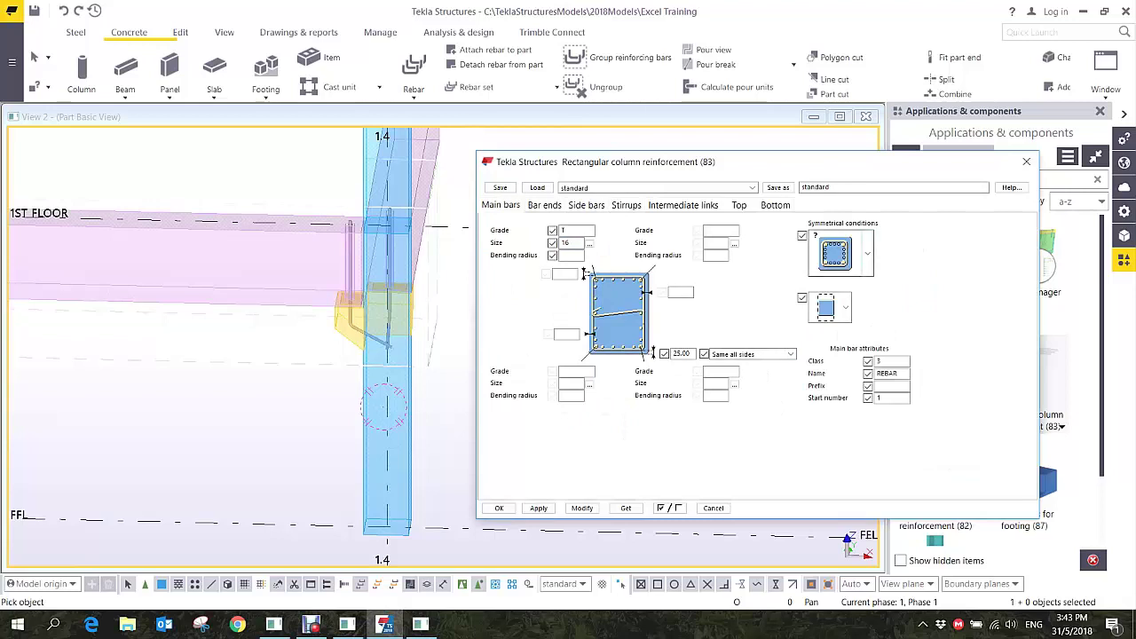
- Set the stirrup size to 10 for all five stirrup zones of the column
key(ctrl+Tab)
key(ctrl+Tab)
key(ctrl+Tab)
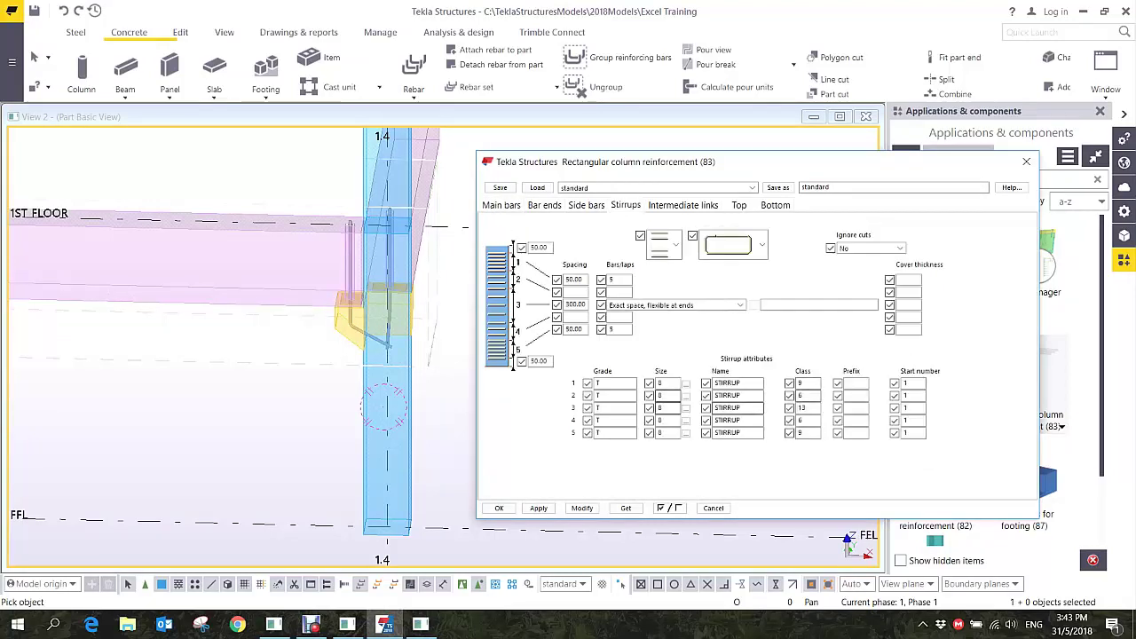
drag(669, 383, 629, 384)
text(10)
key(Tab)
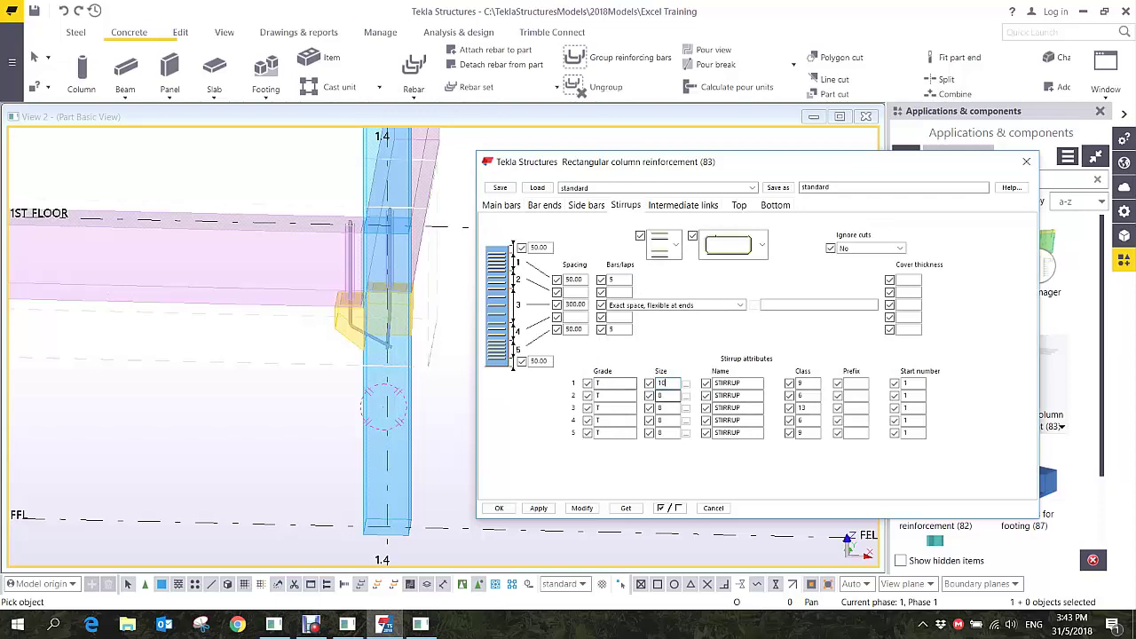
text(10)
key(Tab)
text(10)
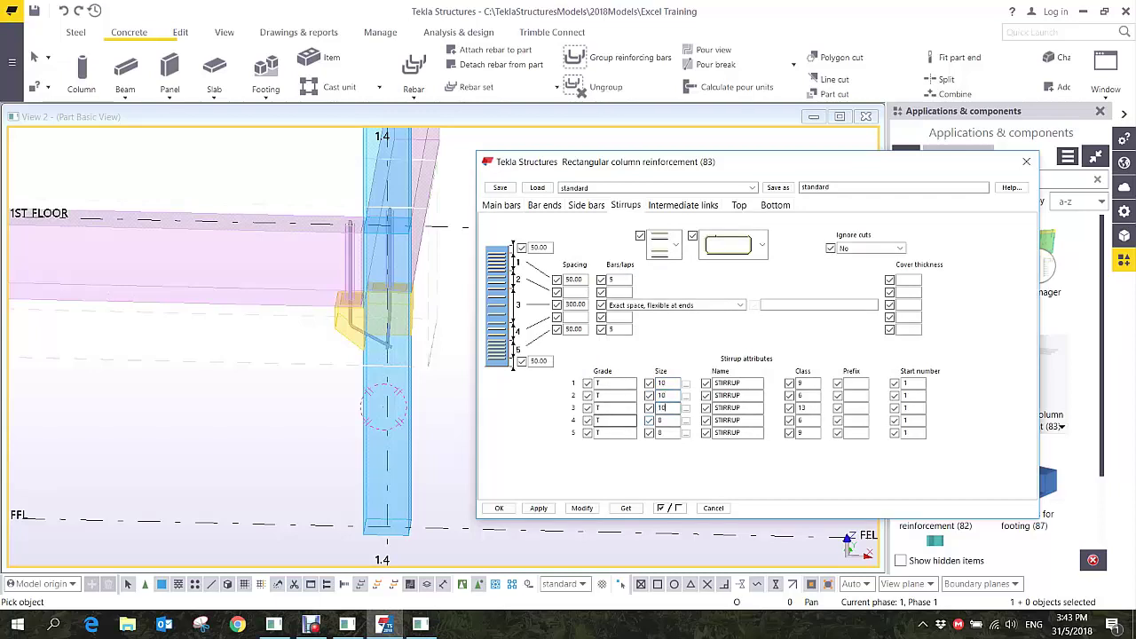
key(Tab)
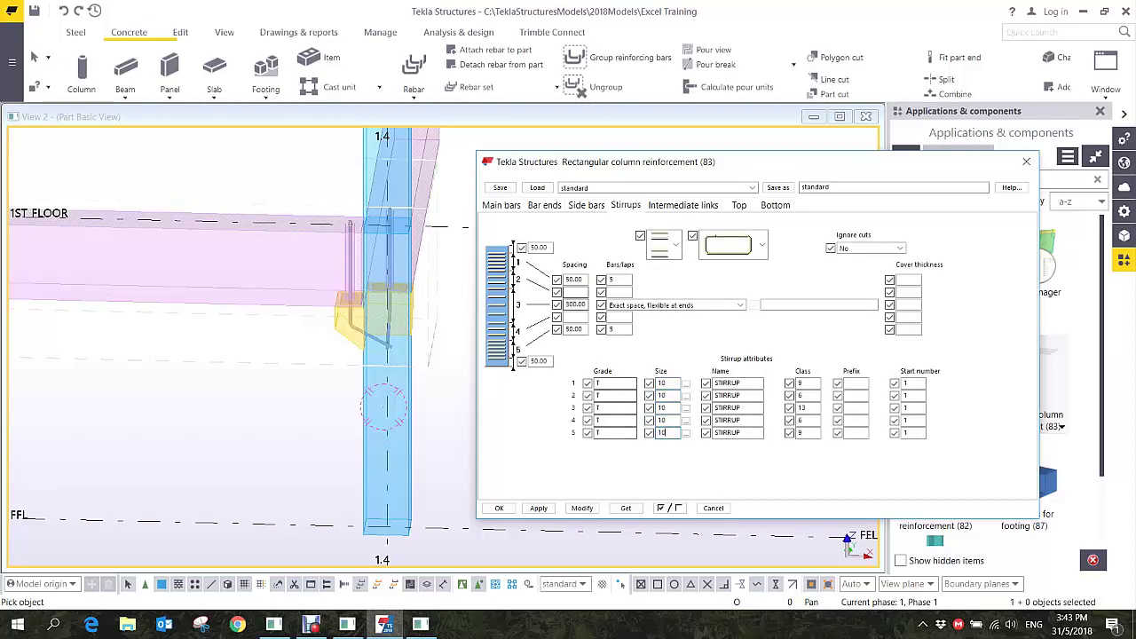
- Clear the spacing and the number of bars for stirrup zones 1 and 5
drag(585, 280, 561, 280)
text(0)
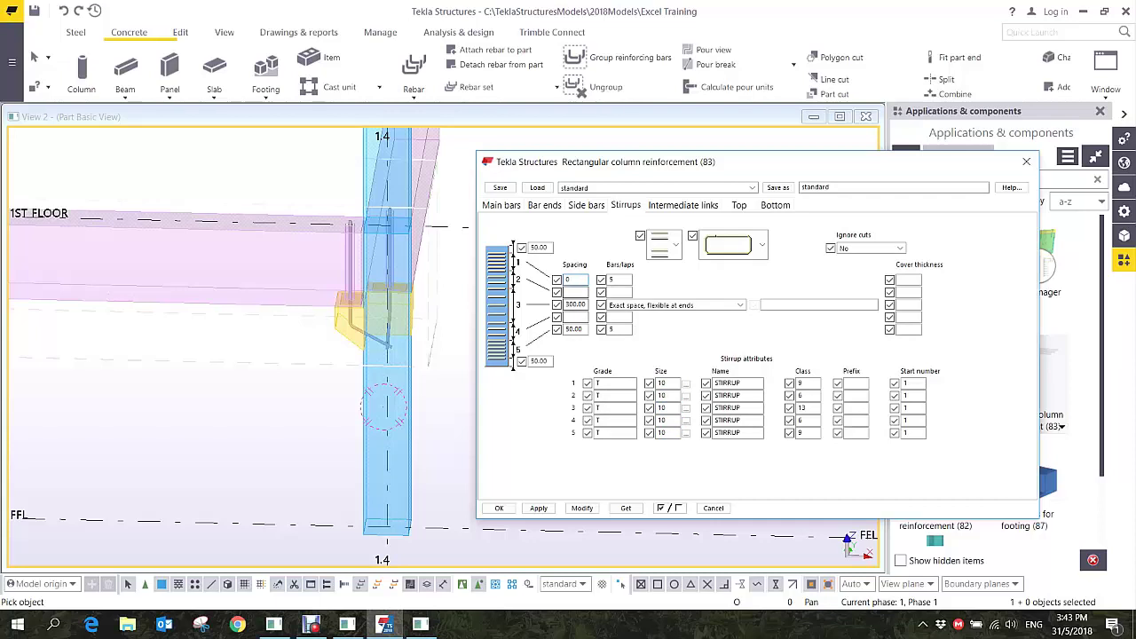
key(Delete)
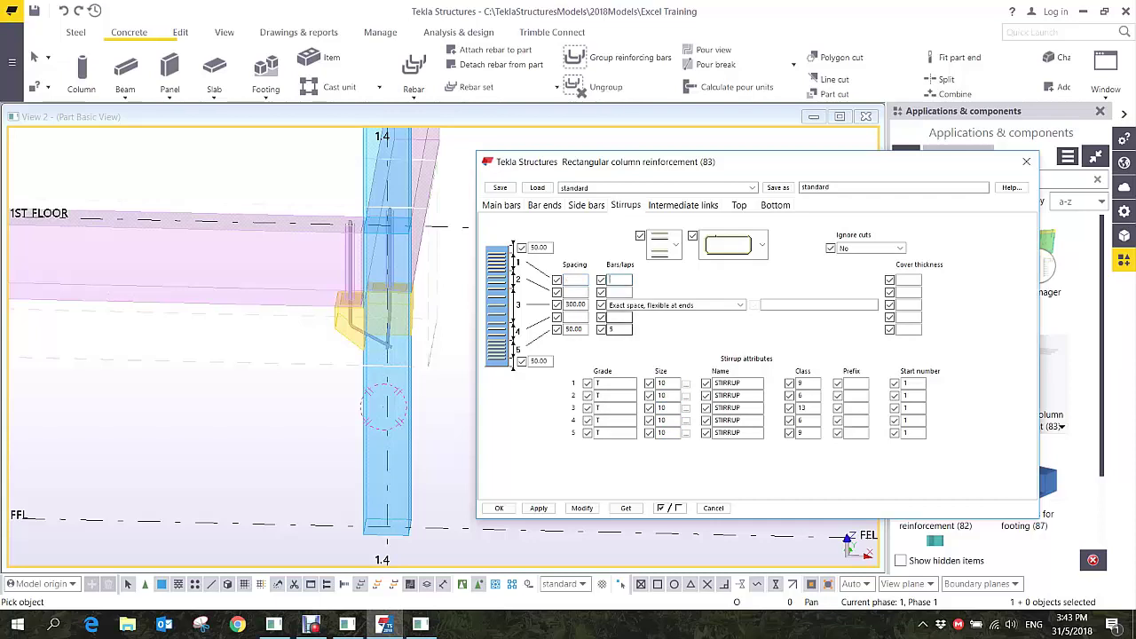
double_click(613, 329)
key(Delete)
double_click(575, 329)
key(Delete)
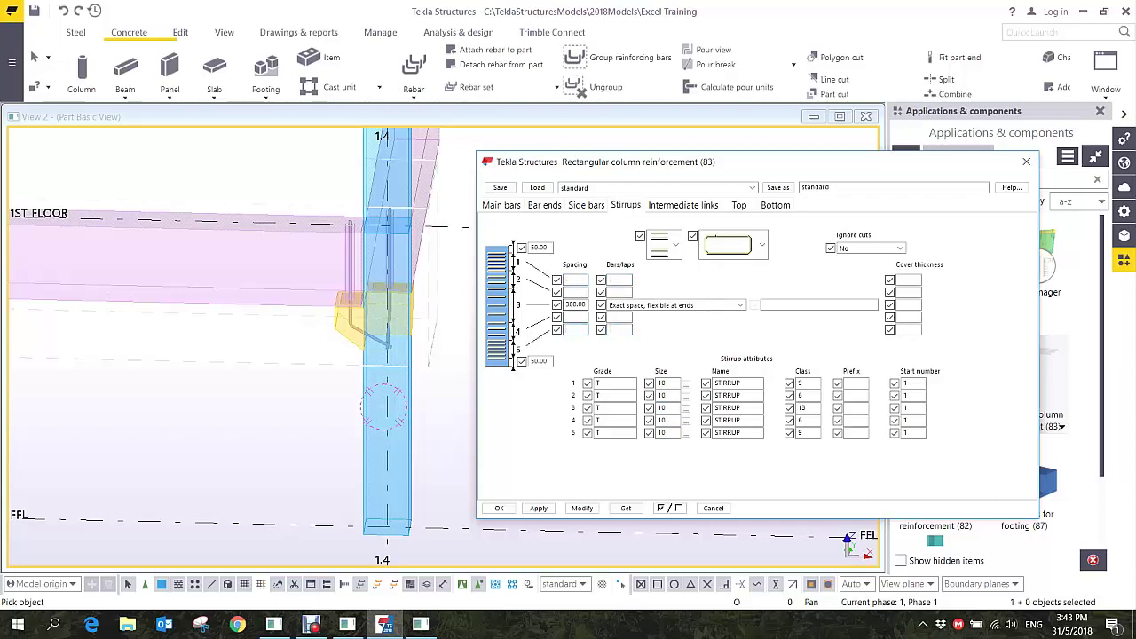
- Set the zone 3 stirrup spacing to 150, choose the hooked stirrup shape with rotating hook corners, and accept the component settings
double_click(575, 305)
text(150)
click(729, 245)
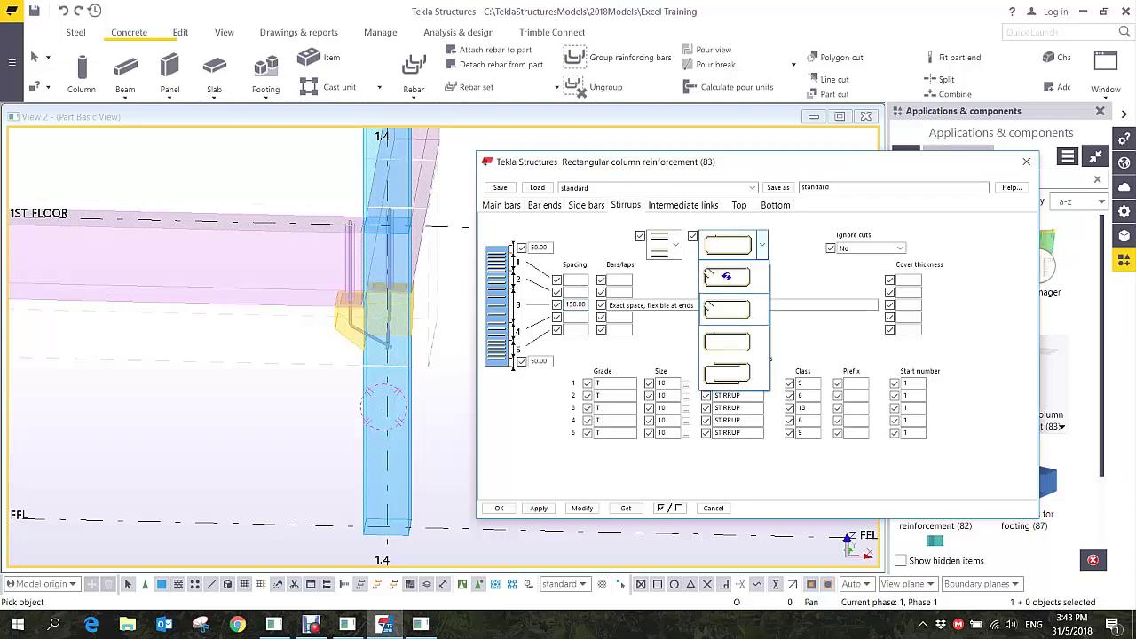
click(727, 277)
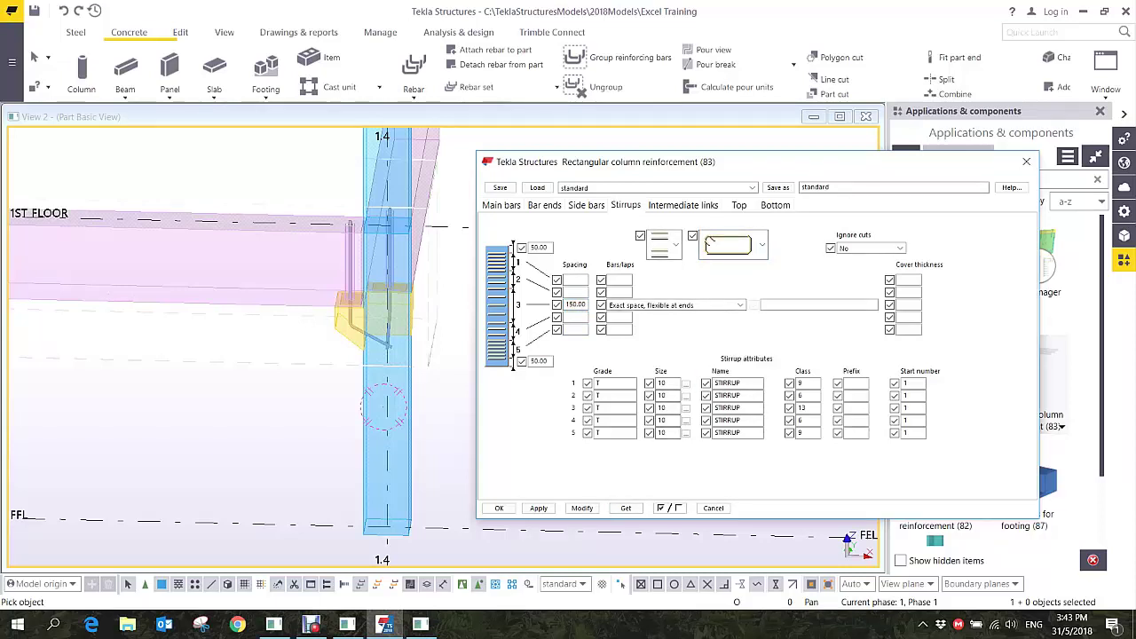
click(539, 508)
click(499, 508)
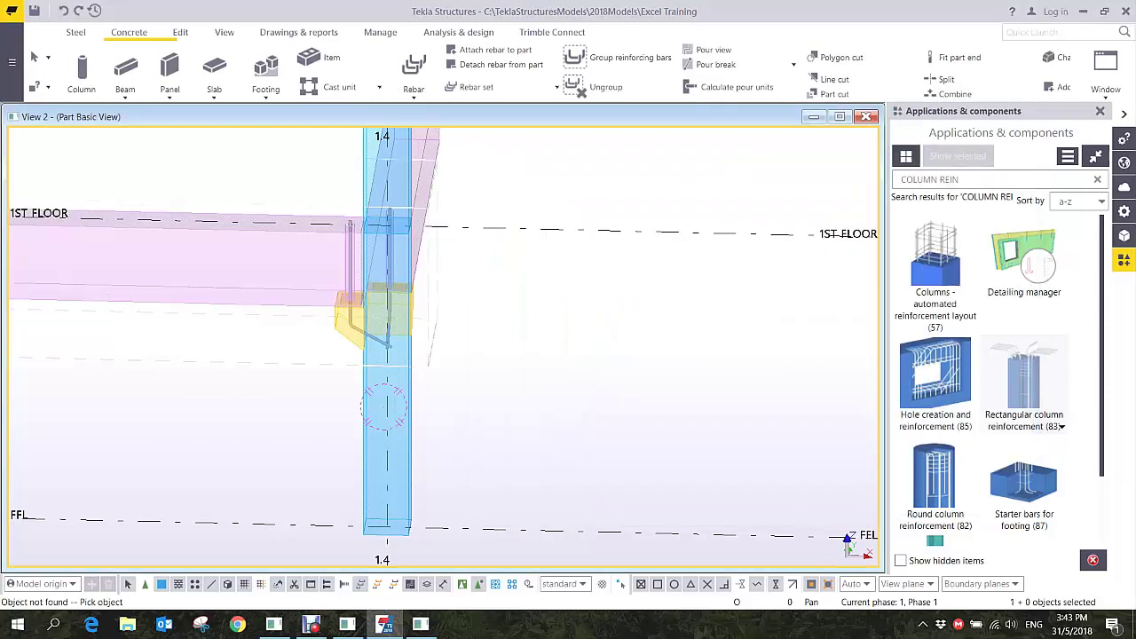
- Place the rectangular column reinforcement on the lower column at grid 1.4 and end the command
click(384, 406)
middle_drag(383, 406, 637, 507)
scroll(637, 507, up, 2)
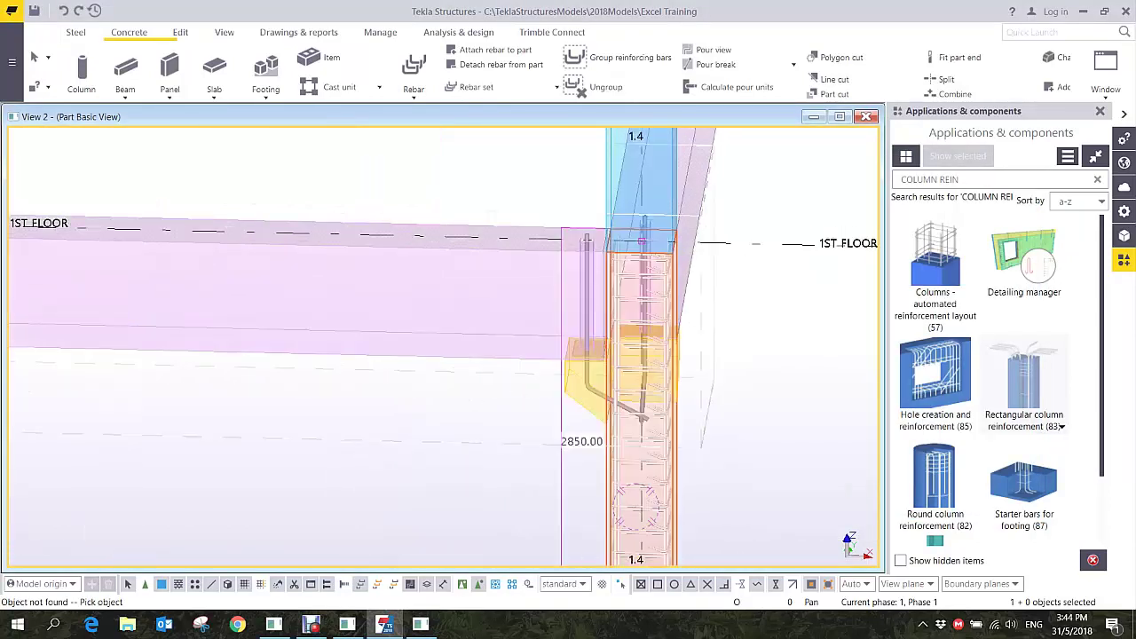
scroll(726, 304, up, 3)
ctrl+middle_drag(726, 305, 789, 333)
right_click(780, 298)
click(804, 304)
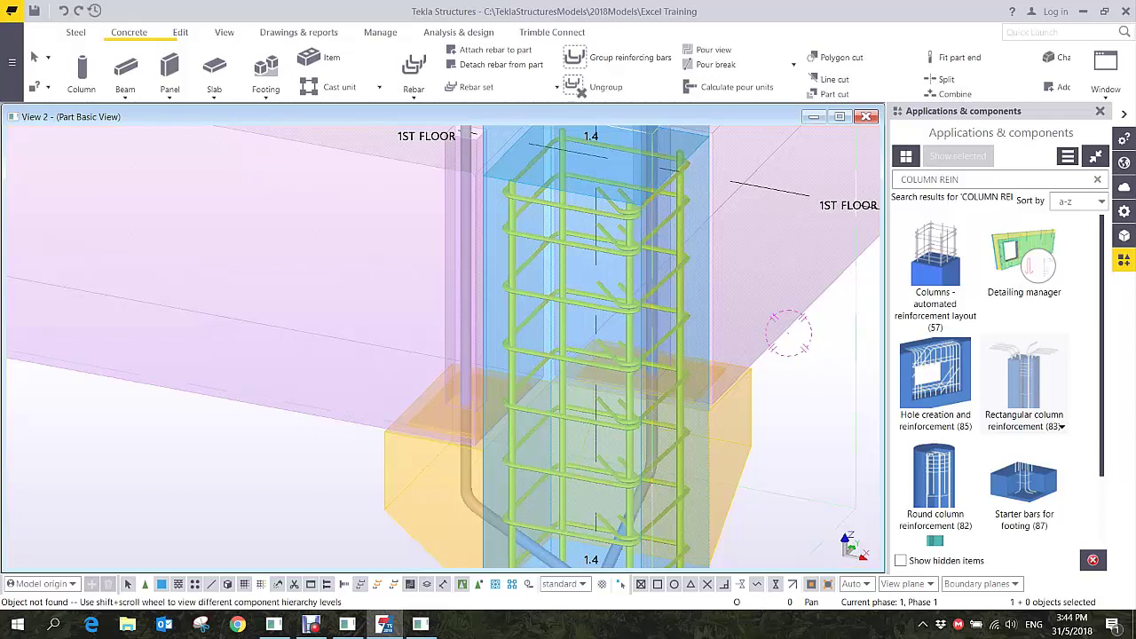
- Open the placed column reinforcement's bar end settings and set the upper horizontal extension to 100 for corner bars, side bars 1 and side bars 2
double_click(681, 256)
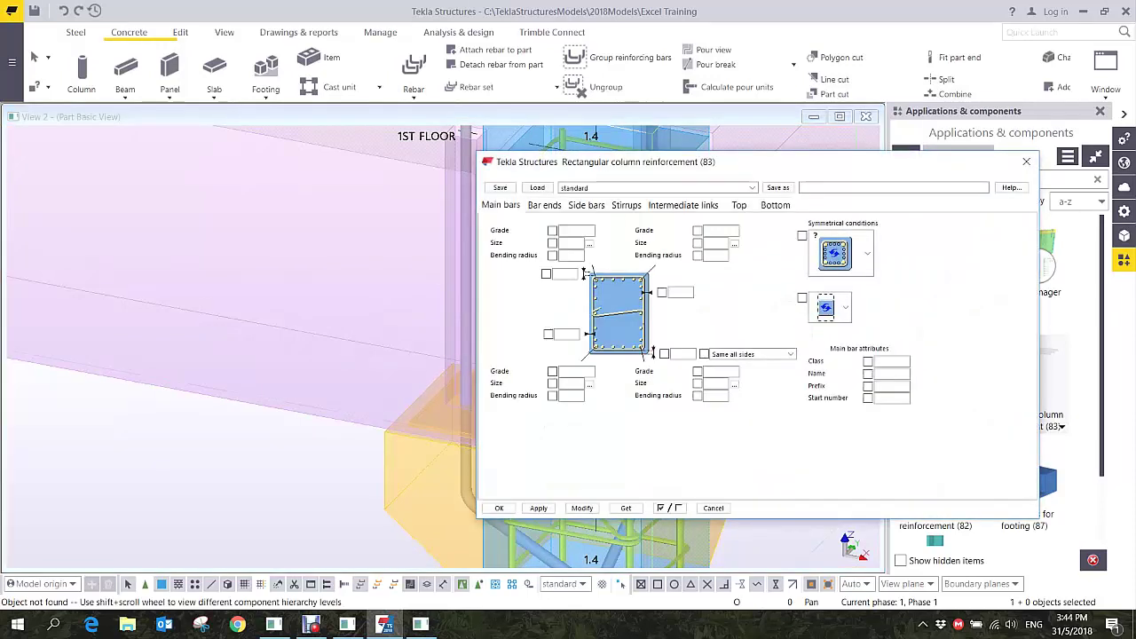
click(544, 205)
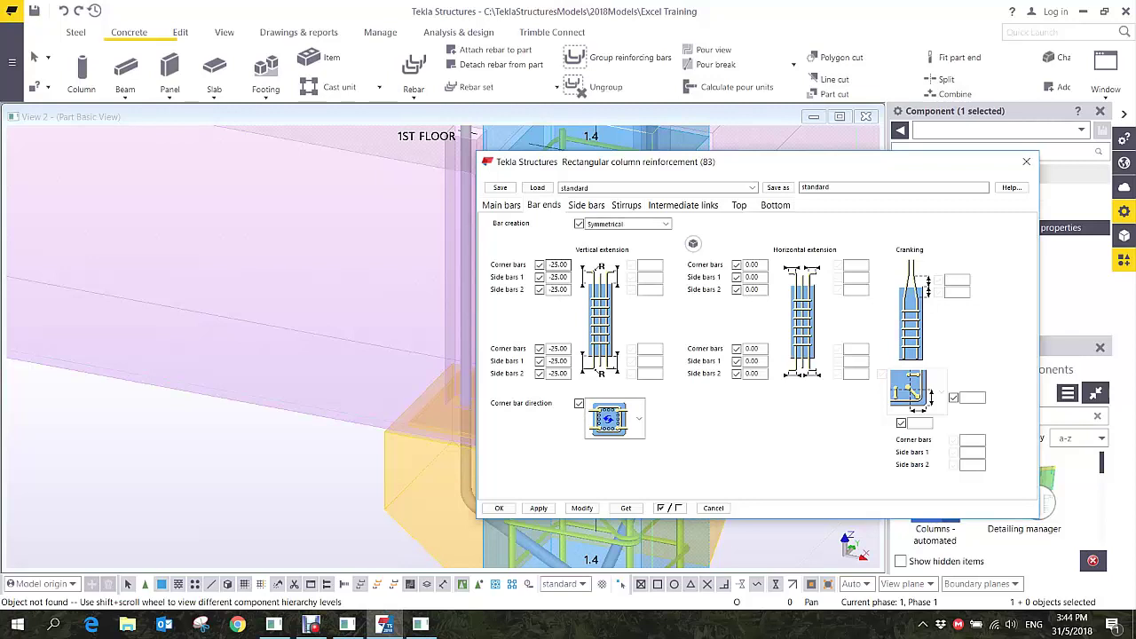
click(753, 264)
text(100)
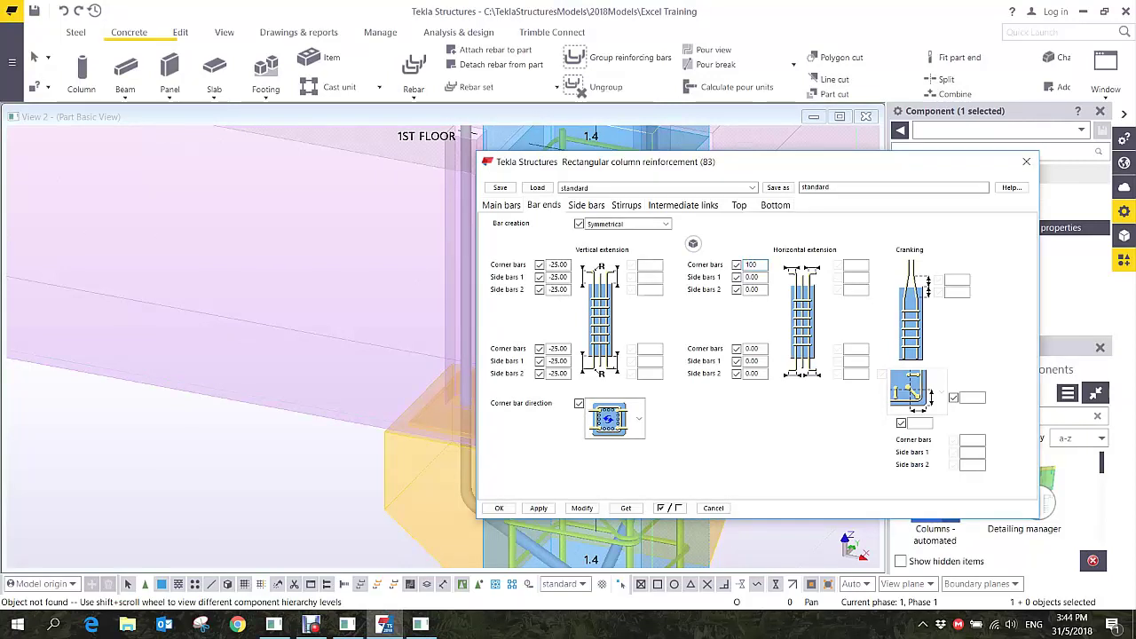
key(Tab)
text(100)
key(Tab)
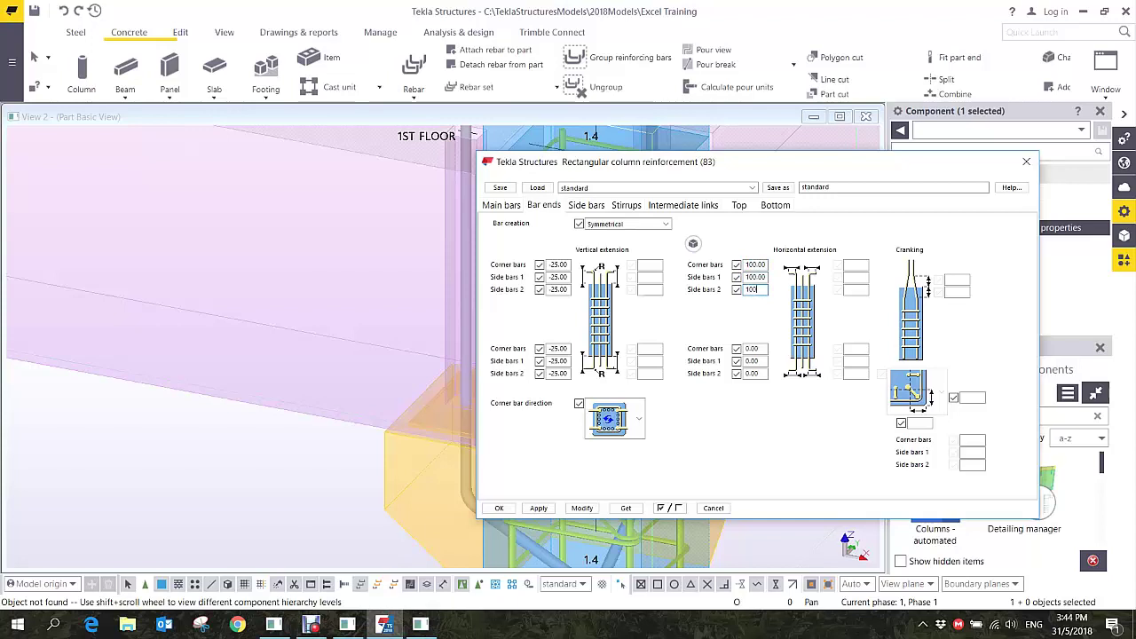
- Choose the rotating corner bar direction, update the placed column reinforcement, and inspect the bent upper bar ends in the model
click(639, 419)
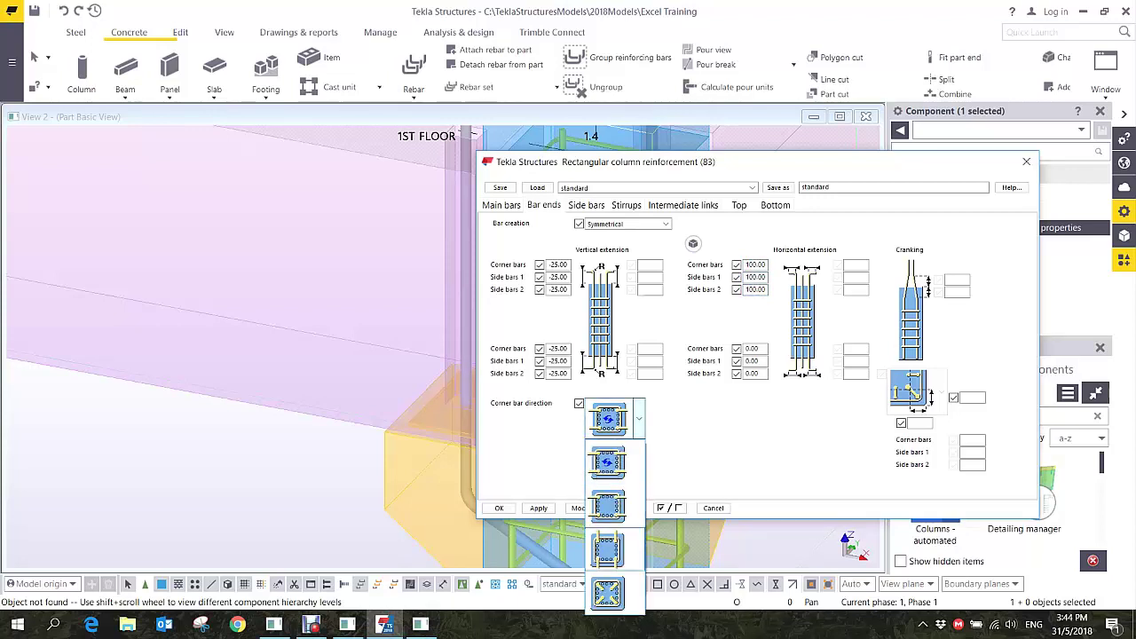
click(609, 463)
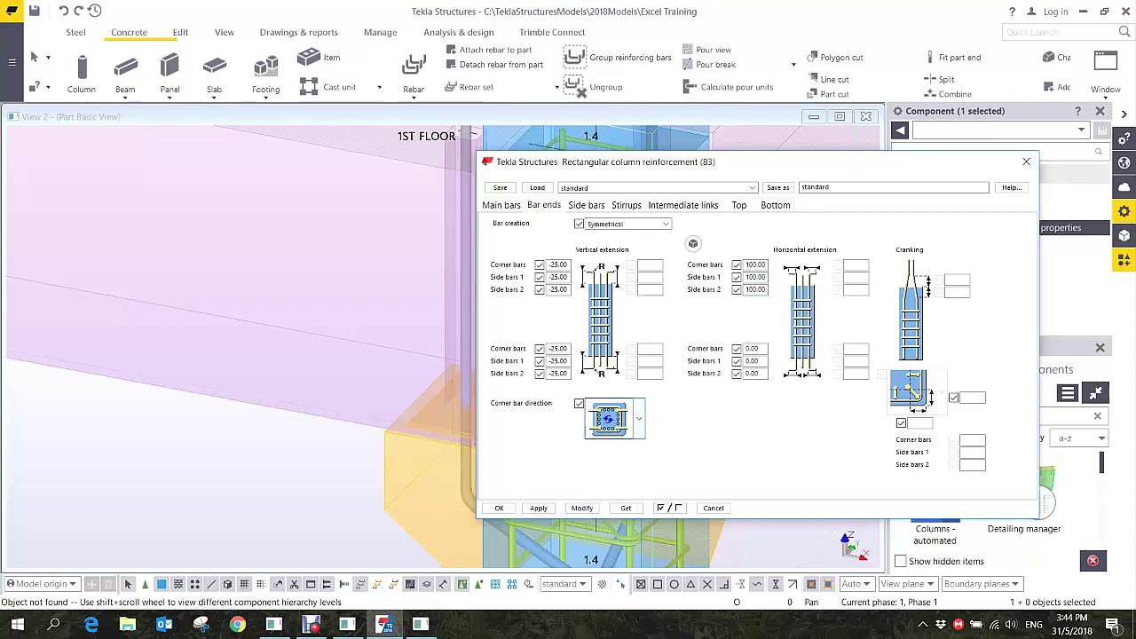
click(582, 508)
drag(657, 161, 774, 227)
middle_drag(568, 172, 353, 240)
scroll(354, 239, up, 3)
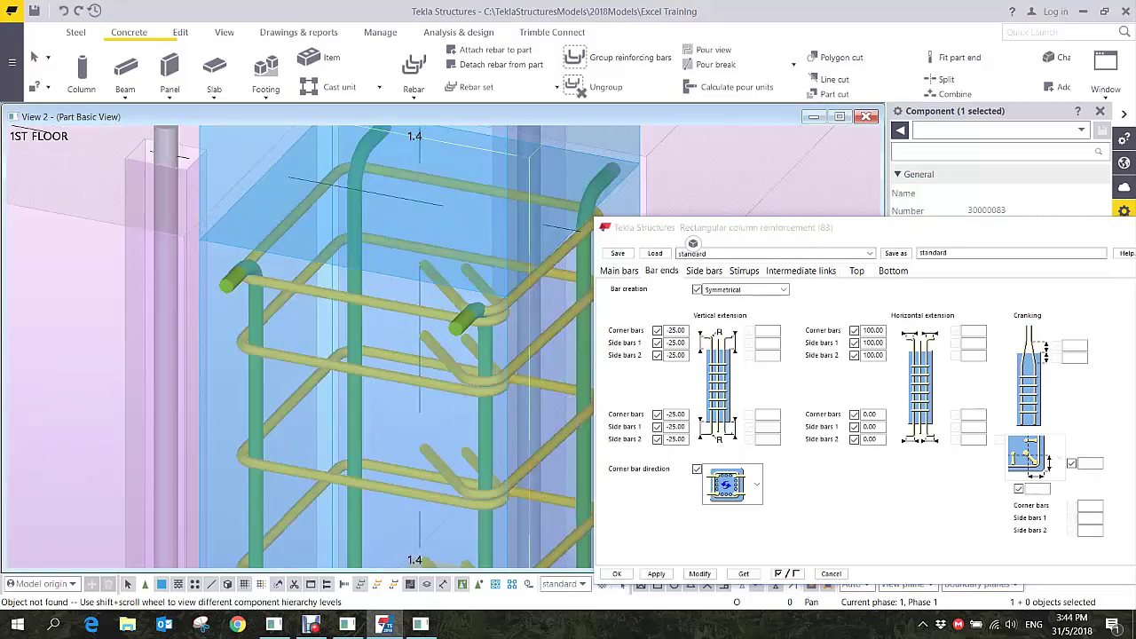
scroll(692, 243, down, 4)
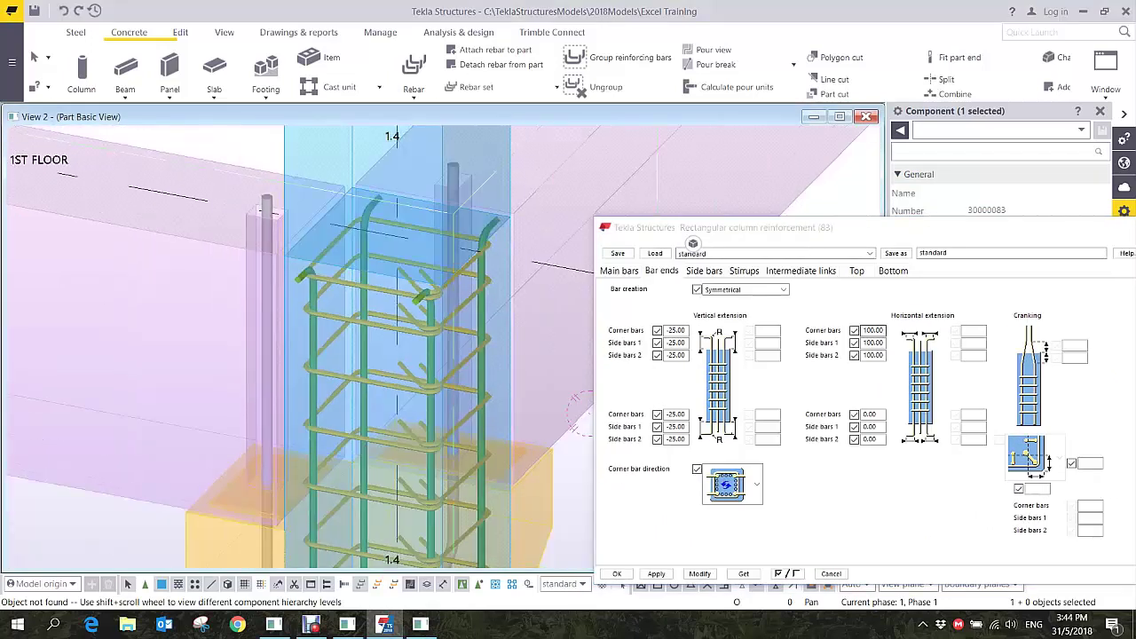
- Set the upper horizontal extensions of the corner and side bars to -100, update the column reinforcement, and check the bar ends
click(866, 330)
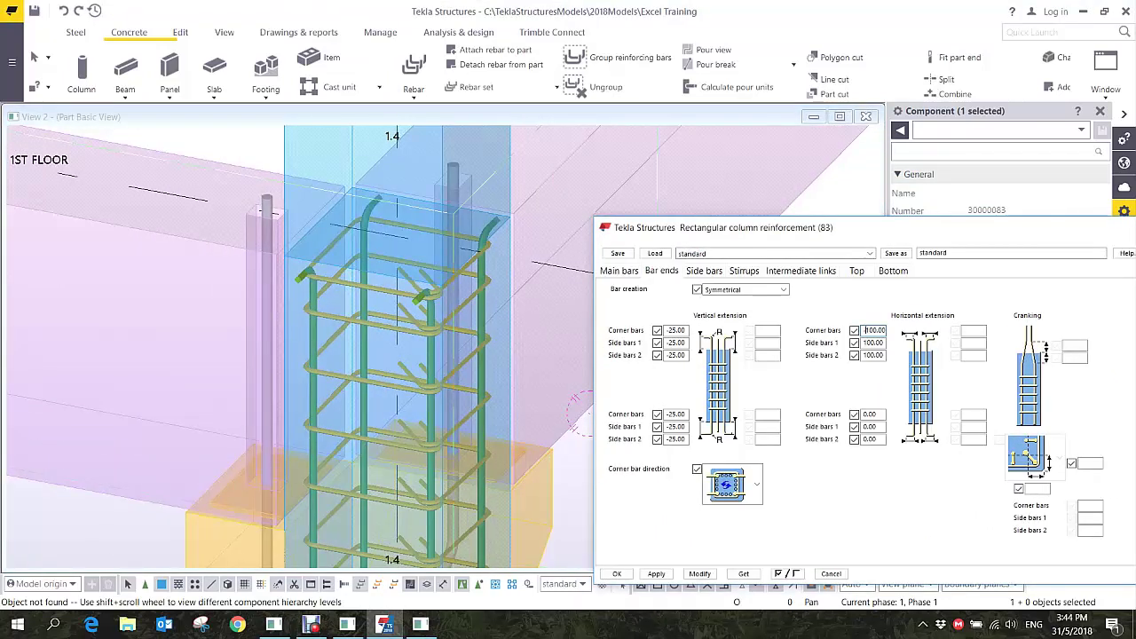
text(-)
text(-)
click(699, 574)
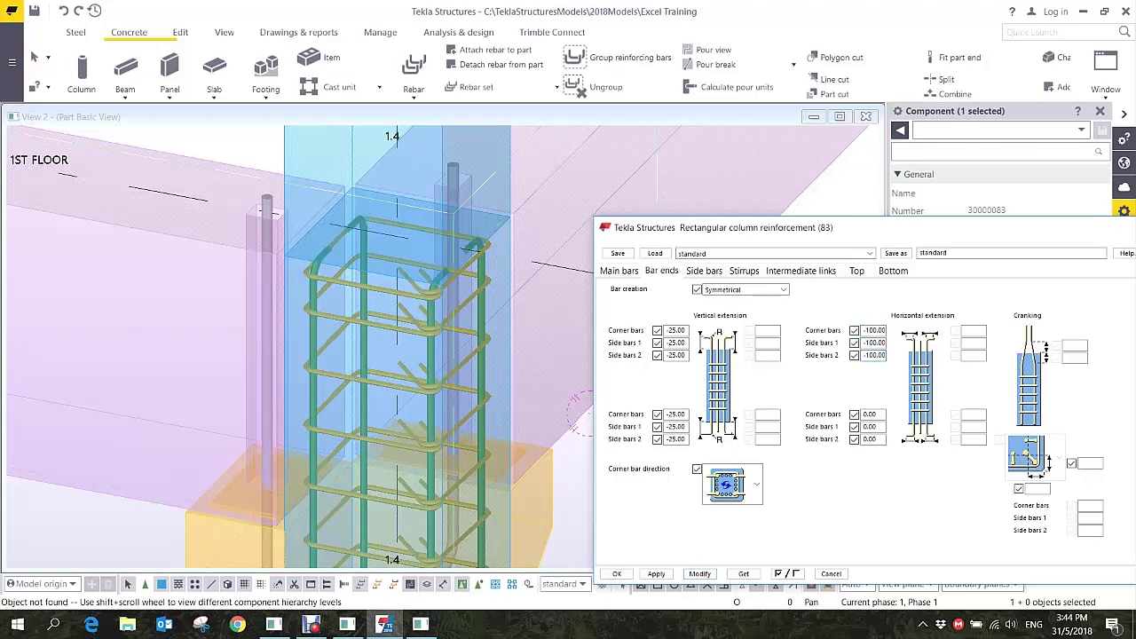
scroll(452, 244, up, 4)
scroll(458, 240, down, 3)
middle_drag(458, 240, 500, 190)
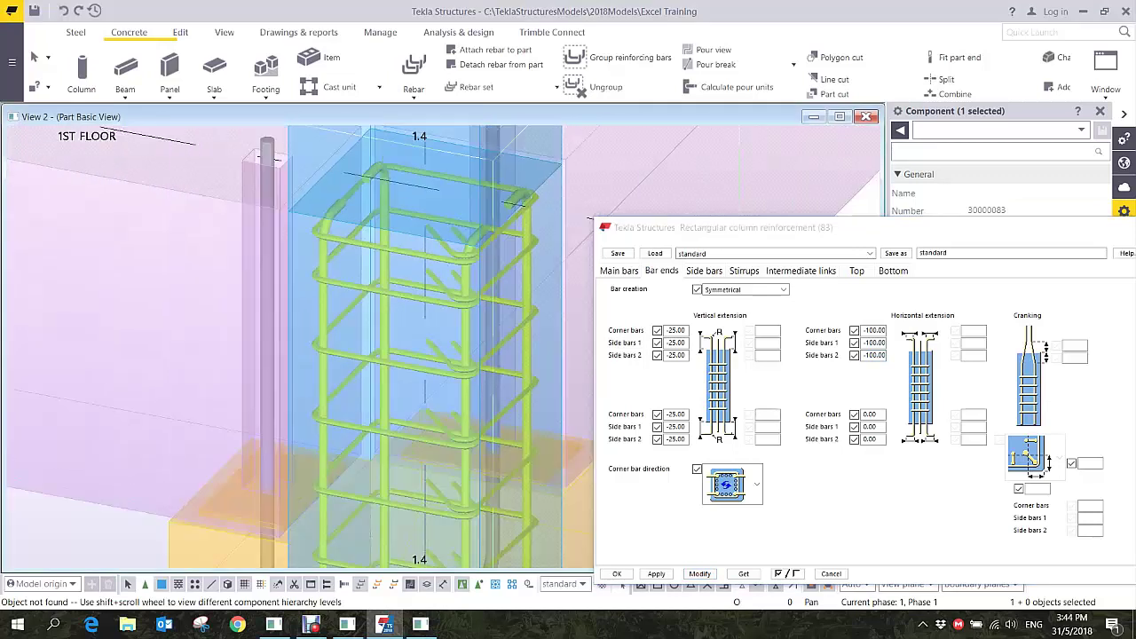
- Set the corner bar direction to the parallel-bend option, update the placed column reinforcement, check its upper bar ends, and accept the component settings
ctrl+middle_drag(426, 355, 372, 296)
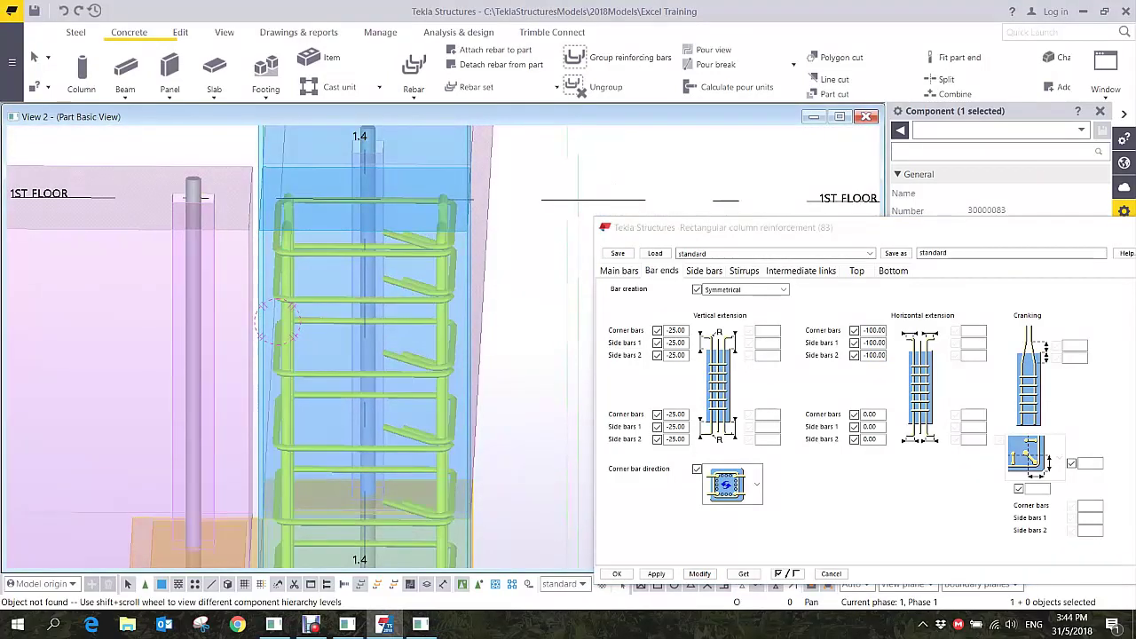
click(729, 484)
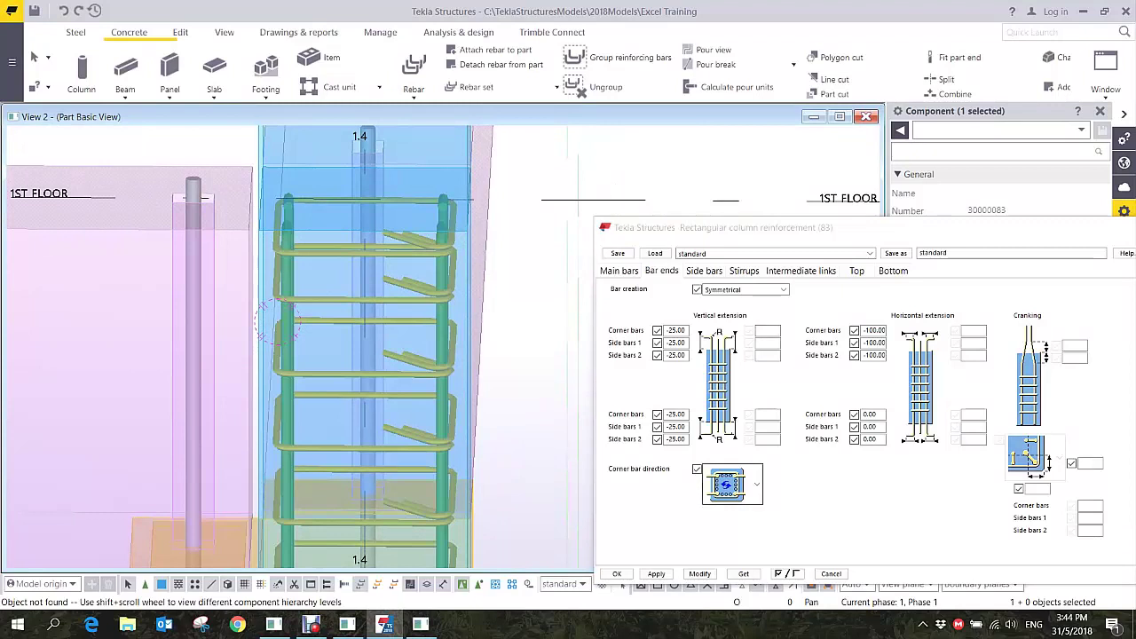
click(726, 398)
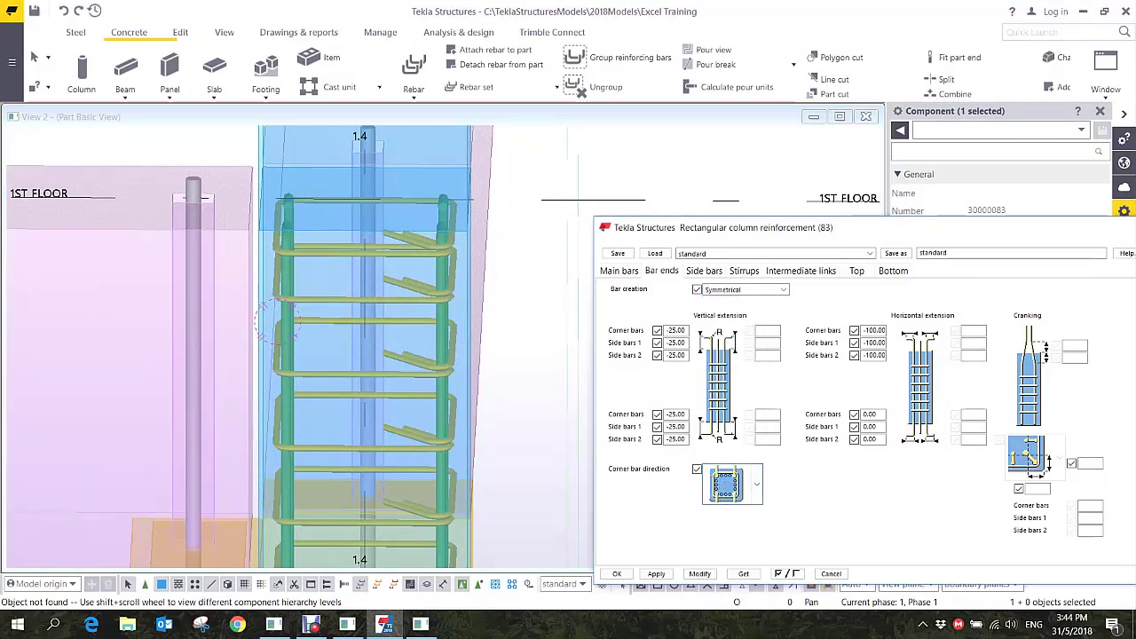
click(700, 574)
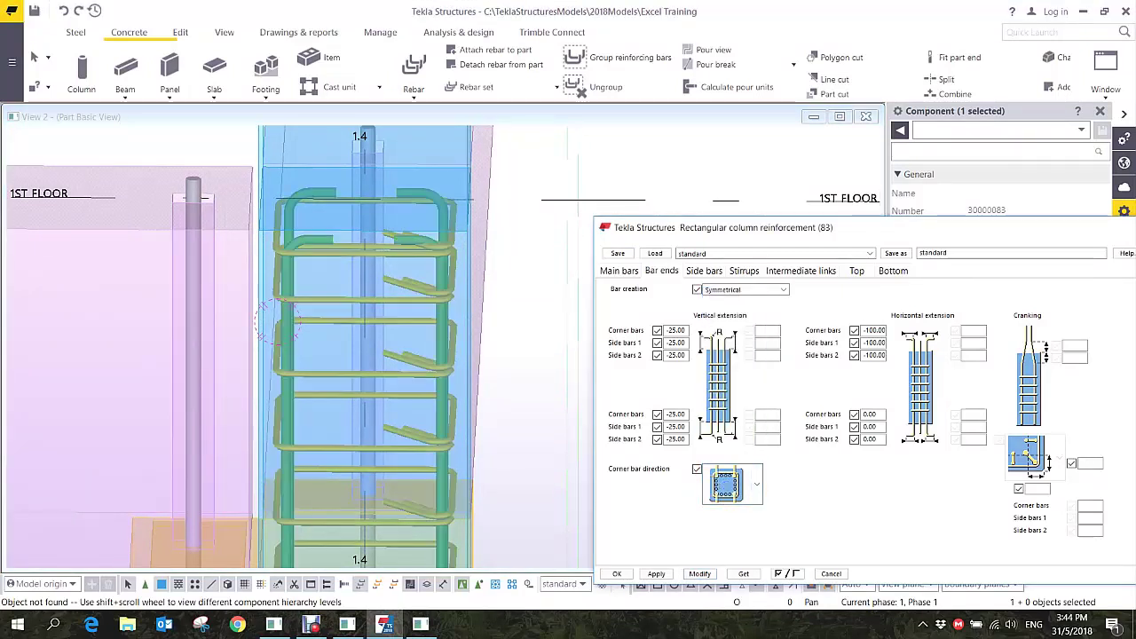
ctrl+middle_drag(343, 253, 355, 275)
ctrl+middle_drag(373, 289, 426, 258)
scroll(392, 222, down, 2)
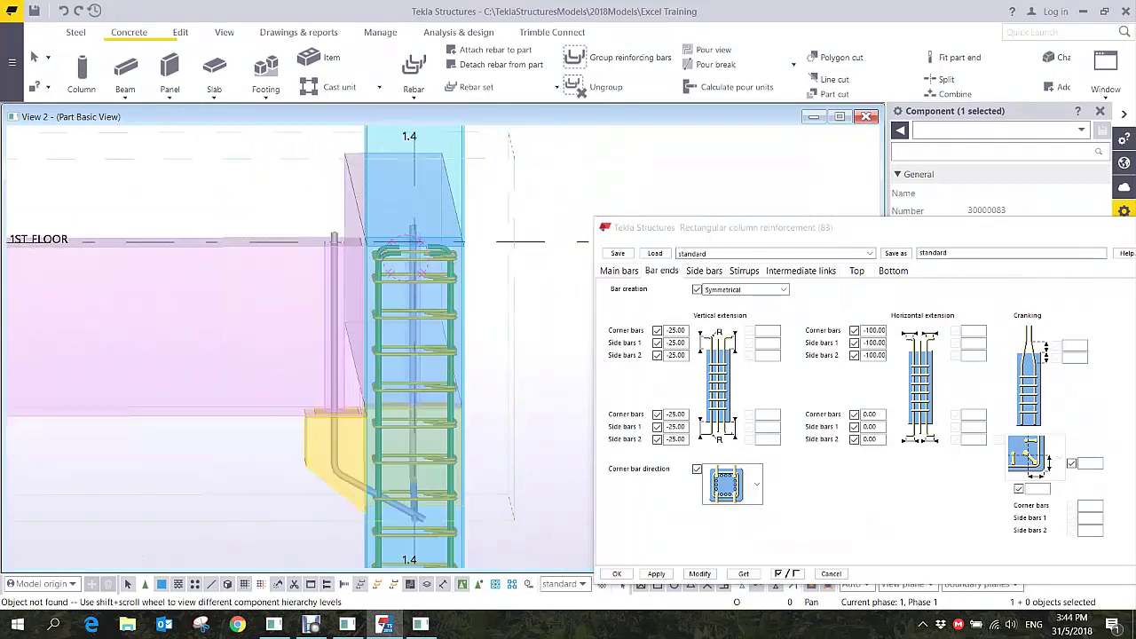
click(657, 574)
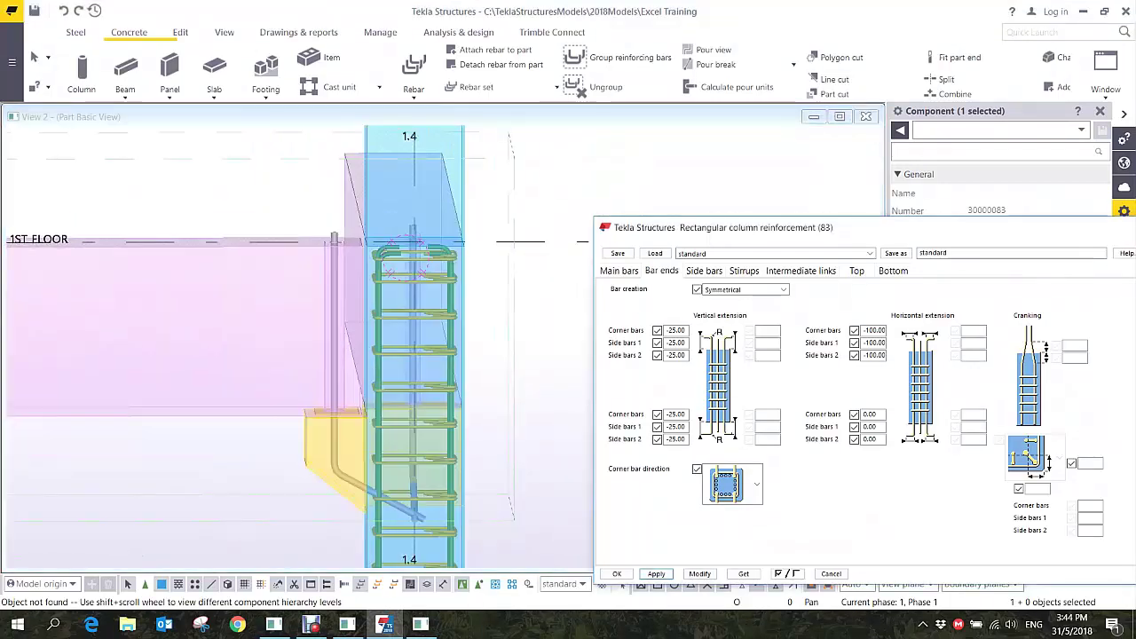
click(617, 575)
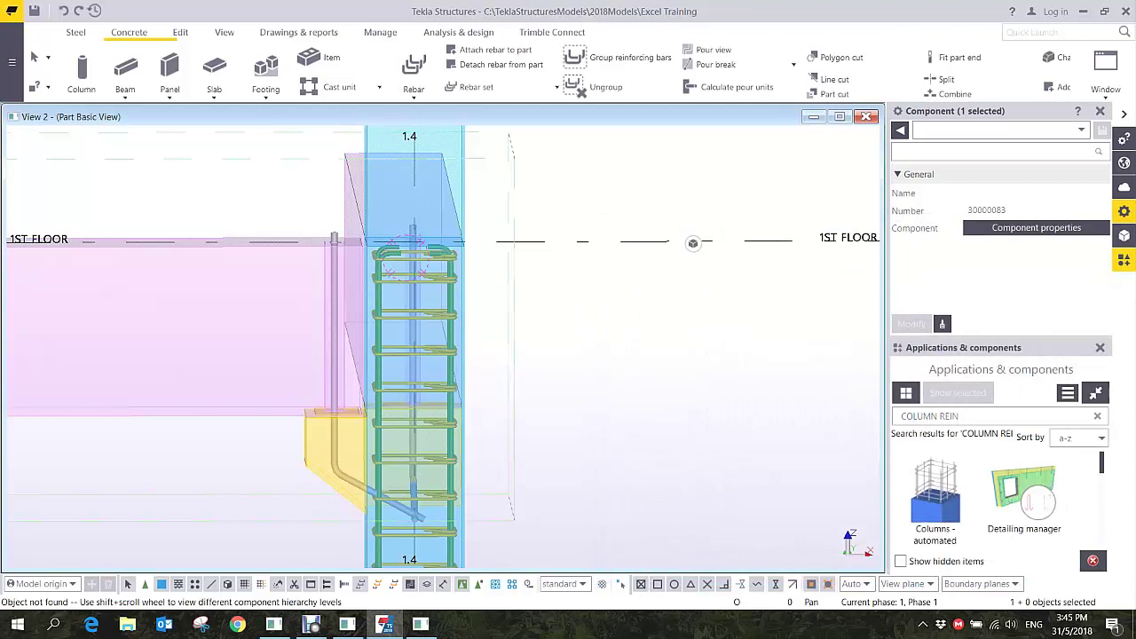
- Close the selected component's properties and start Rectangular column reinforcement (83) for another placement, with the columns at grids 1.3 and 1.4 in view
middle_drag(669, 530, 759, 448)
scroll(760, 448, down, 2)
scroll(996, 497, down, 3)
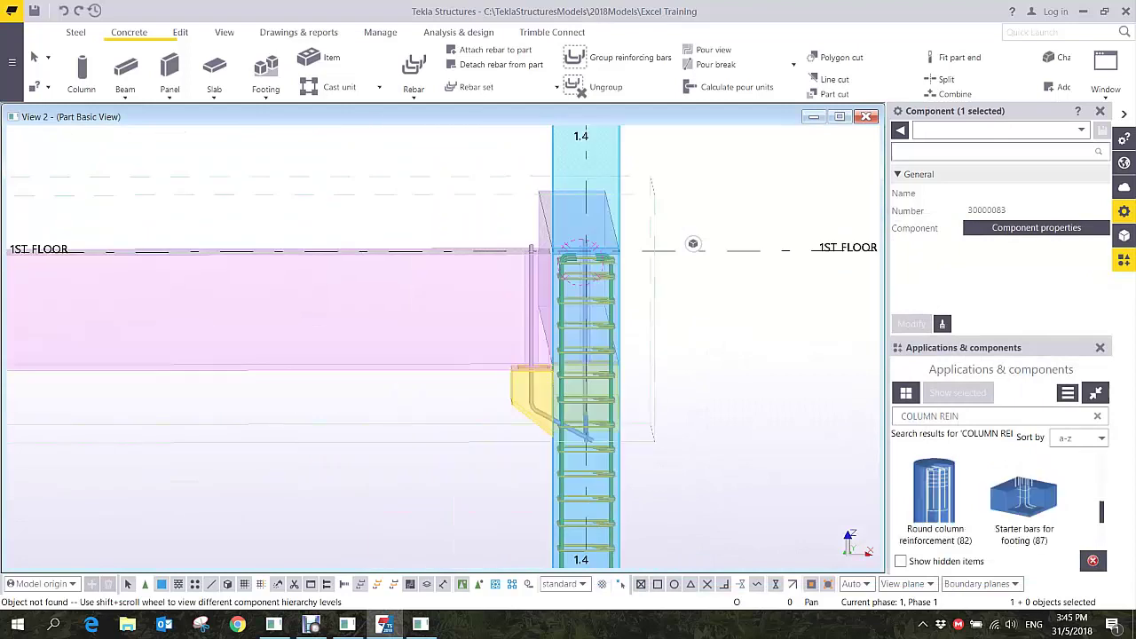
click(1100, 111)
click(935, 395)
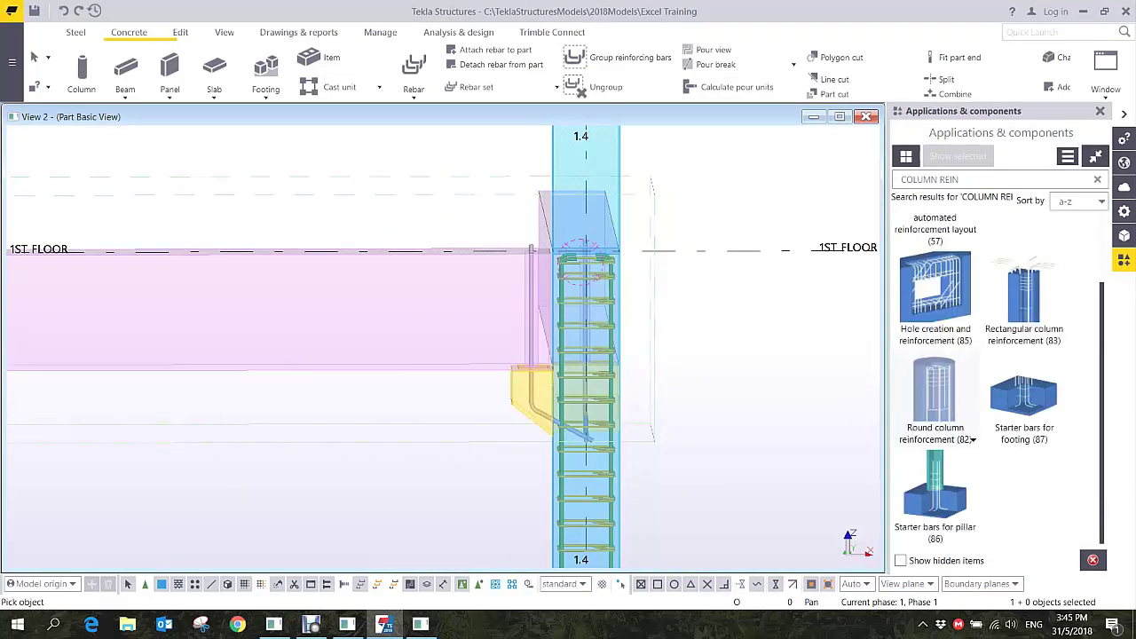
click(1023, 293)
middle_drag(567, 361, 733, 329)
scroll(733, 328, down, 2)
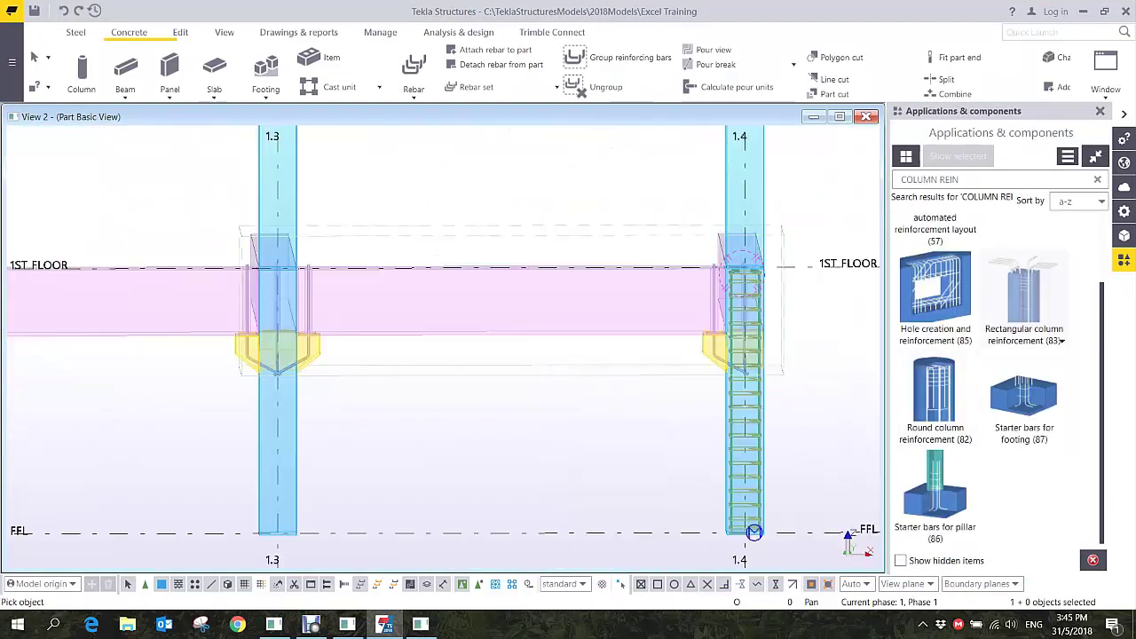
- Apply the rectangular column reinforcement to the lower column on grid 1.3 and end the command
click(286, 289)
scroll(288, 272, up, 4)
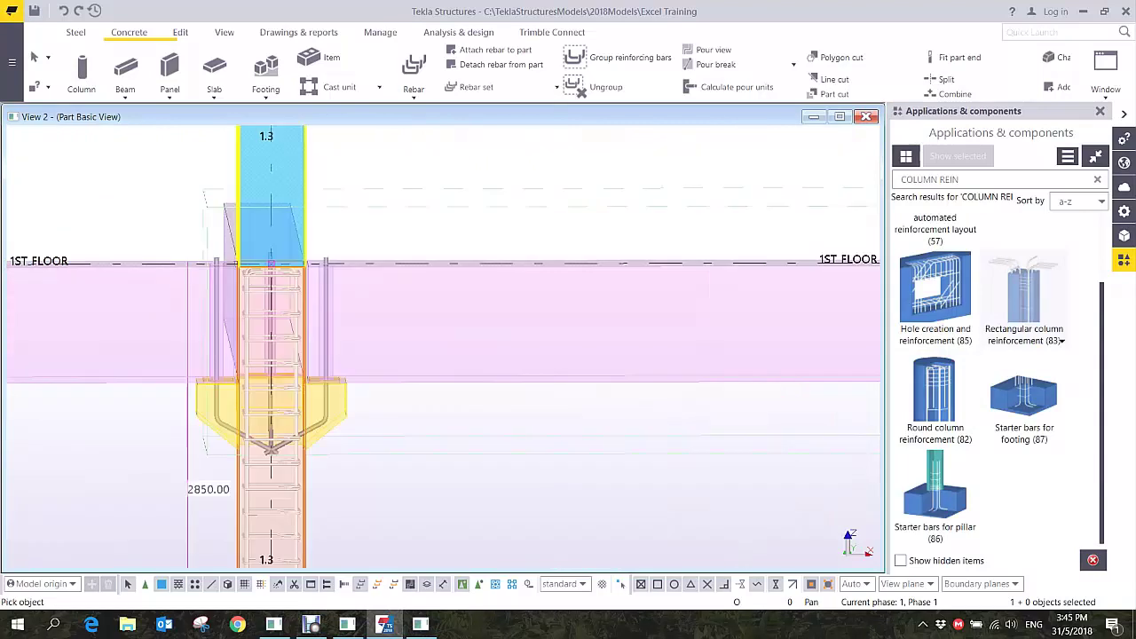
scroll(310, 297, down, 4)
right_click(409, 201)
click(444, 210)
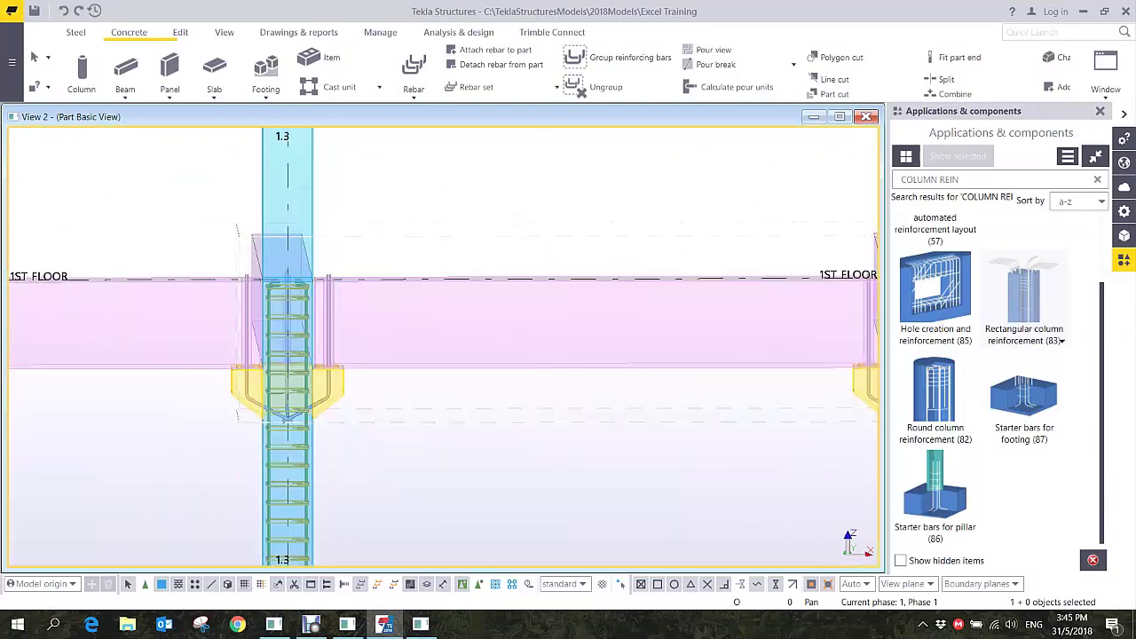
- Search the component catalog for BEAM REIN and open the Beam reinforcement (63) properties
click(975, 179)
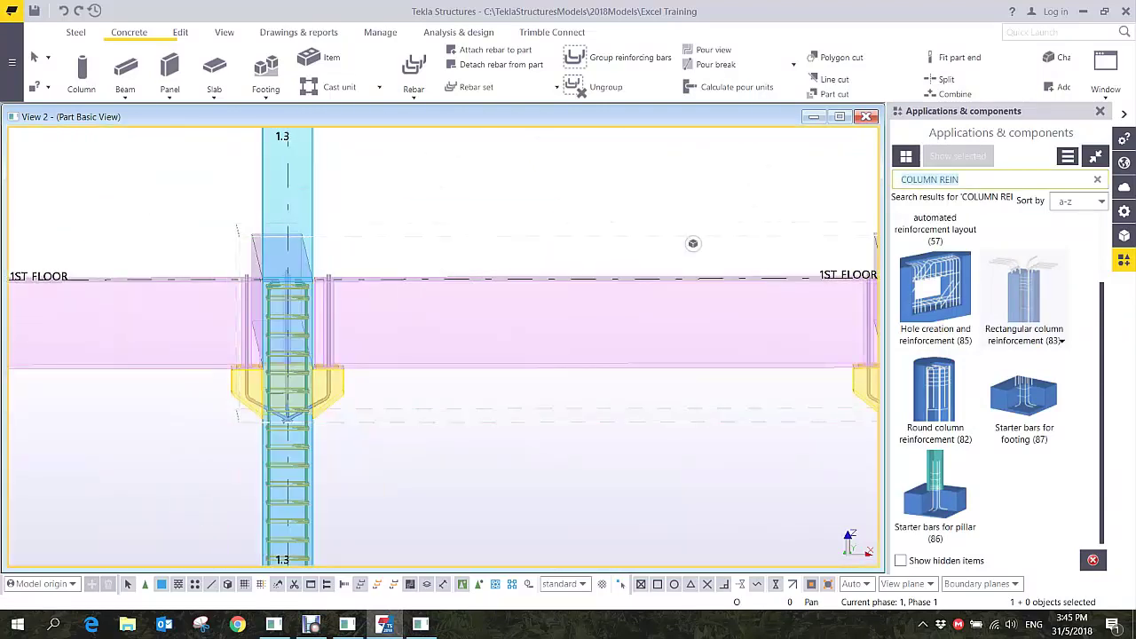
text(BEA)
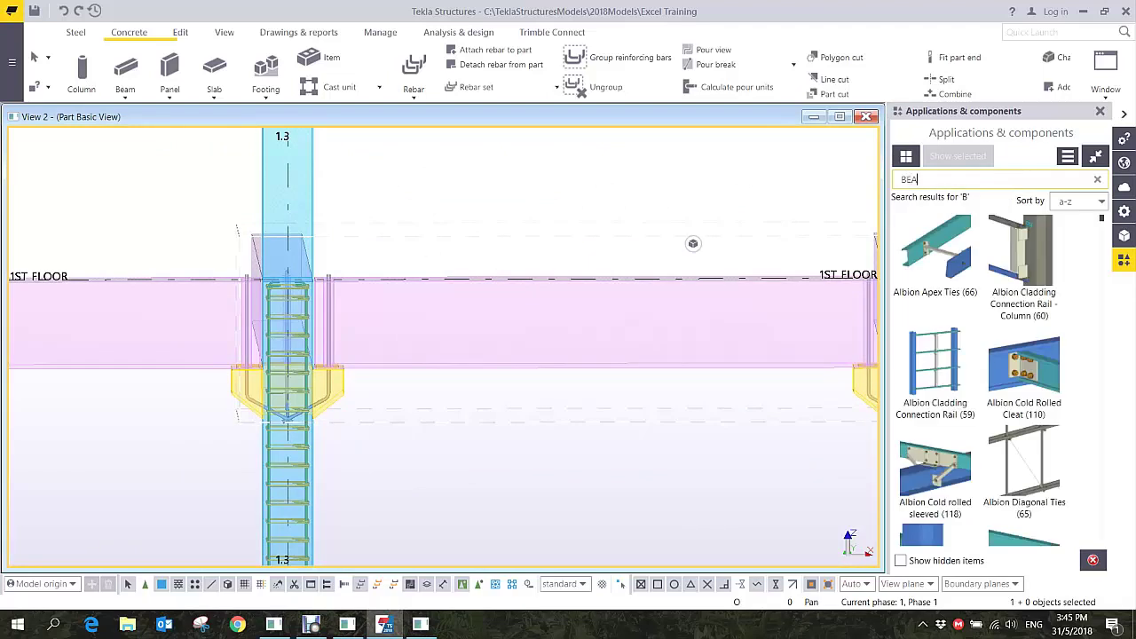
text(M REIN)
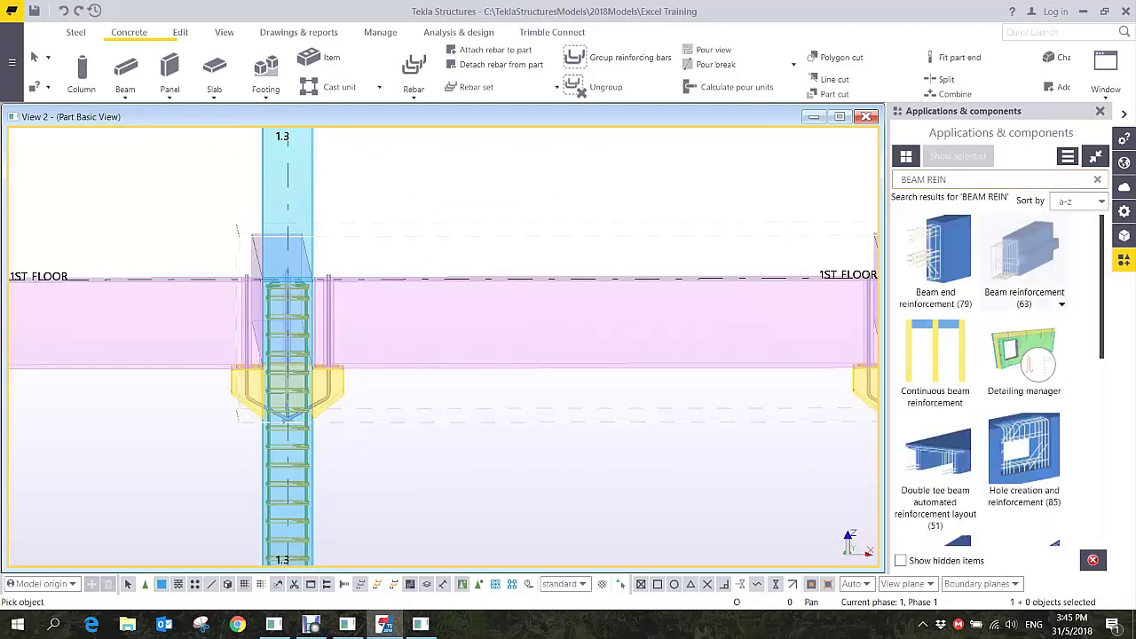
double_click(1024, 256)
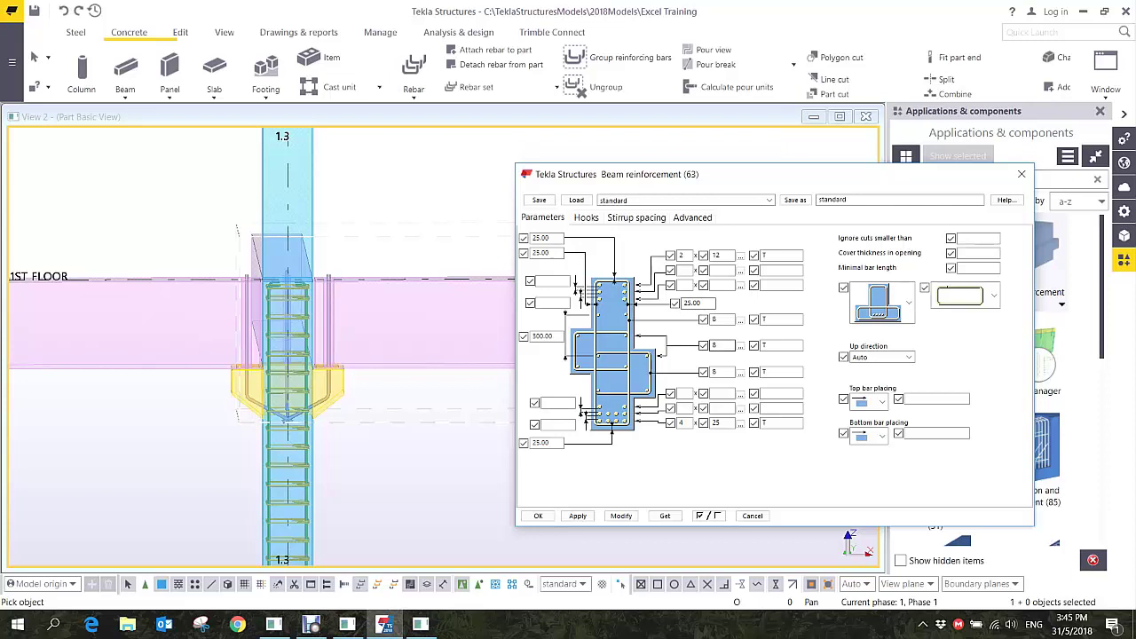
- Set the bottom main bars to size 16 and the three bar sizes between the top and bottom main bars to 10
double_click(718, 424)
double_click(719, 372)
text(10)
key(shift+Tab)
text(10)
key(shift+Tab)
text(10)
click(578, 516)
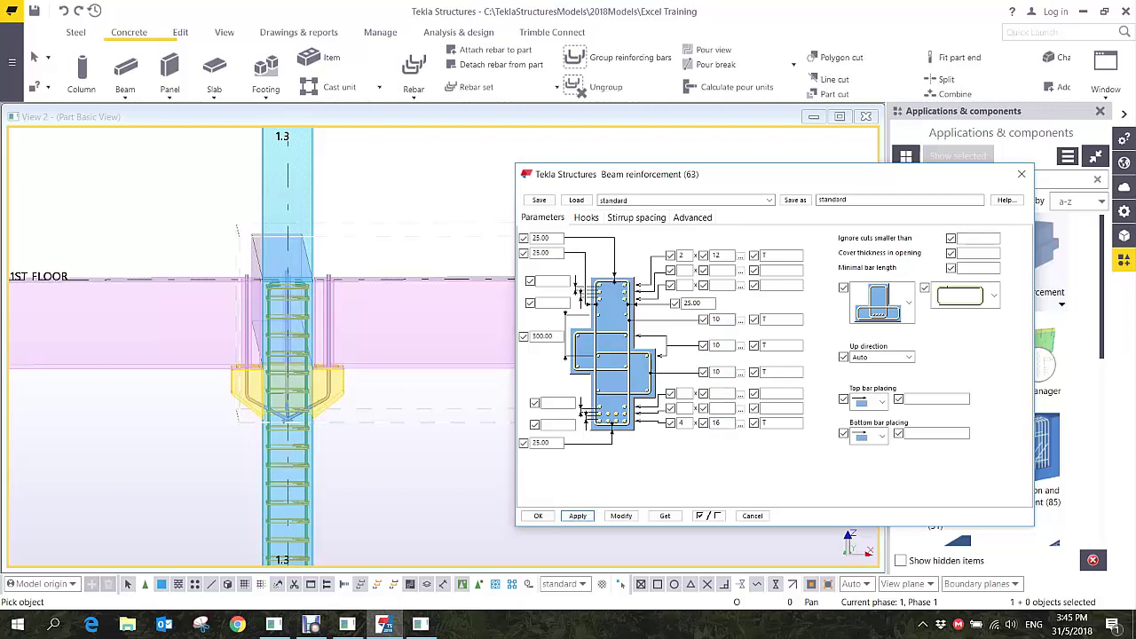
click(537, 516)
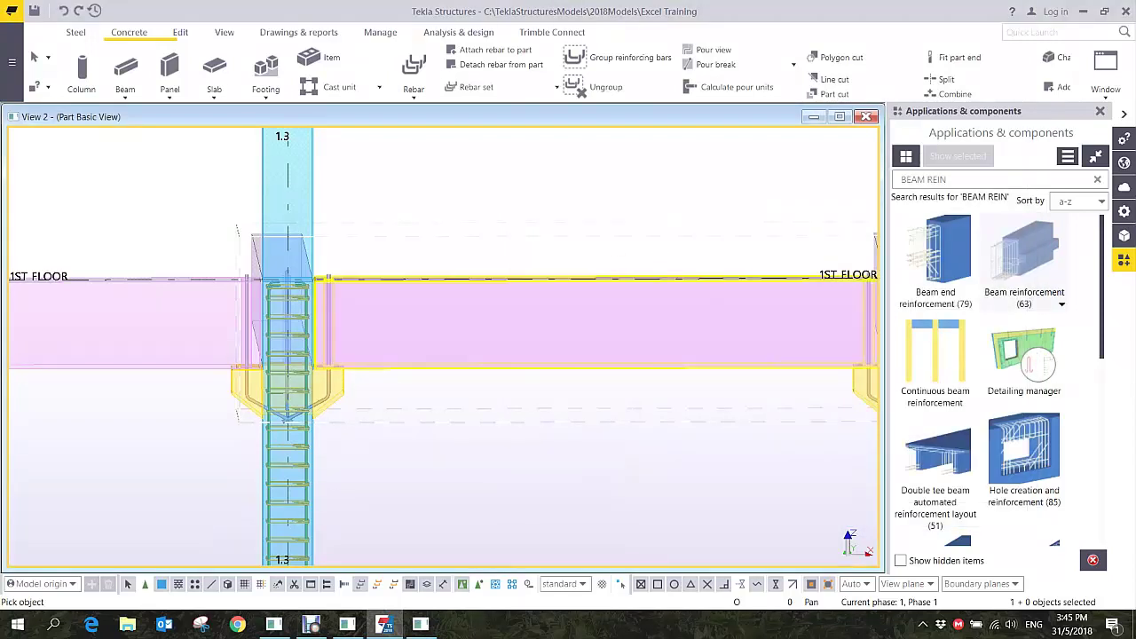
- Apply the beam reinforcement to the 1st floor beam between grids 1.3 and 1.4 and end the command
click(799, 315)
middle_drag(812, 313, 622, 348)
scroll(639, 348, up, 5)
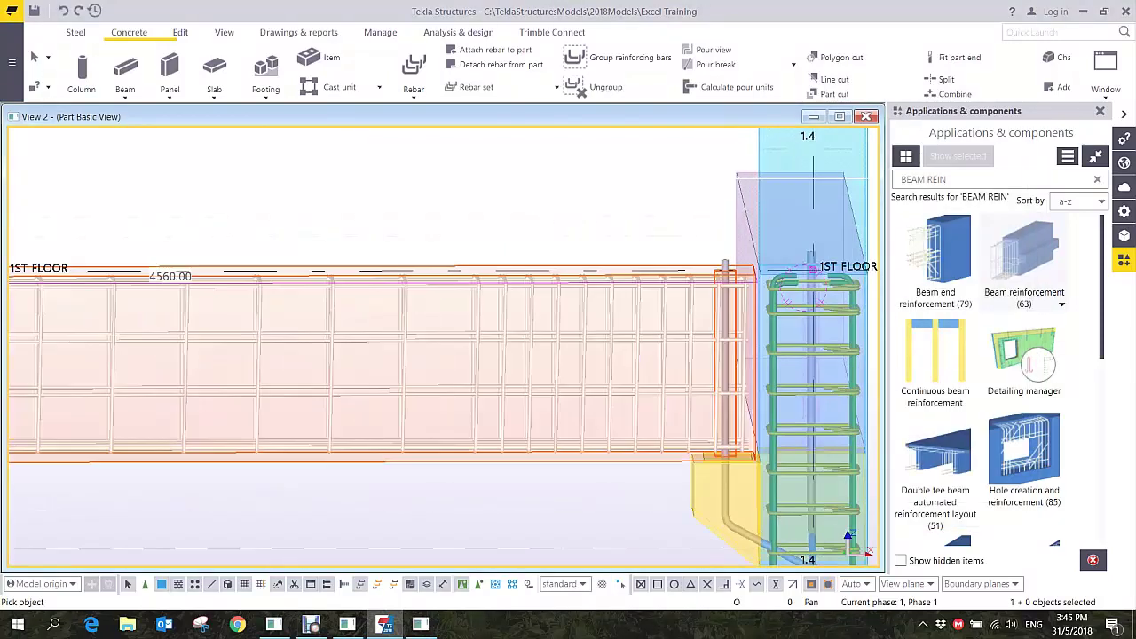
ctrl+middle_drag(716, 334, 657, 426)
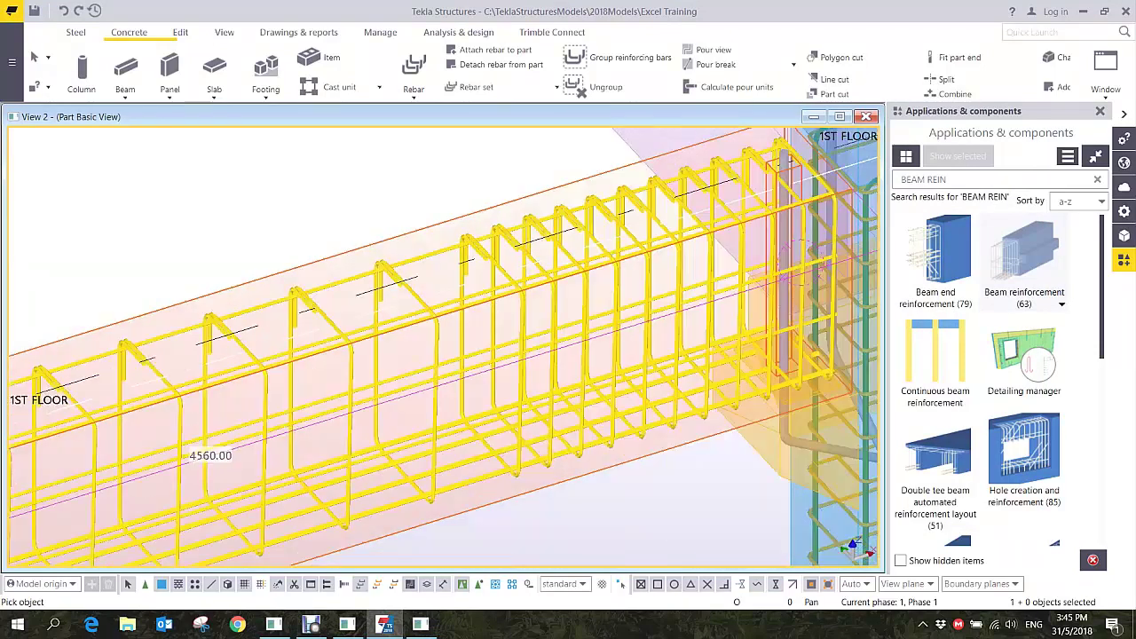
scroll(613, 275, down, 3)
right_click(495, 220)
click(531, 229)
- Search the catalog for CORBEL and apply Corbel reinforcement (81) to the corbel on the grid 1.4 column
ctrl+middle_drag(613, 387, 487, 350)
scroll(502, 353, up, 1)
click(950, 179)
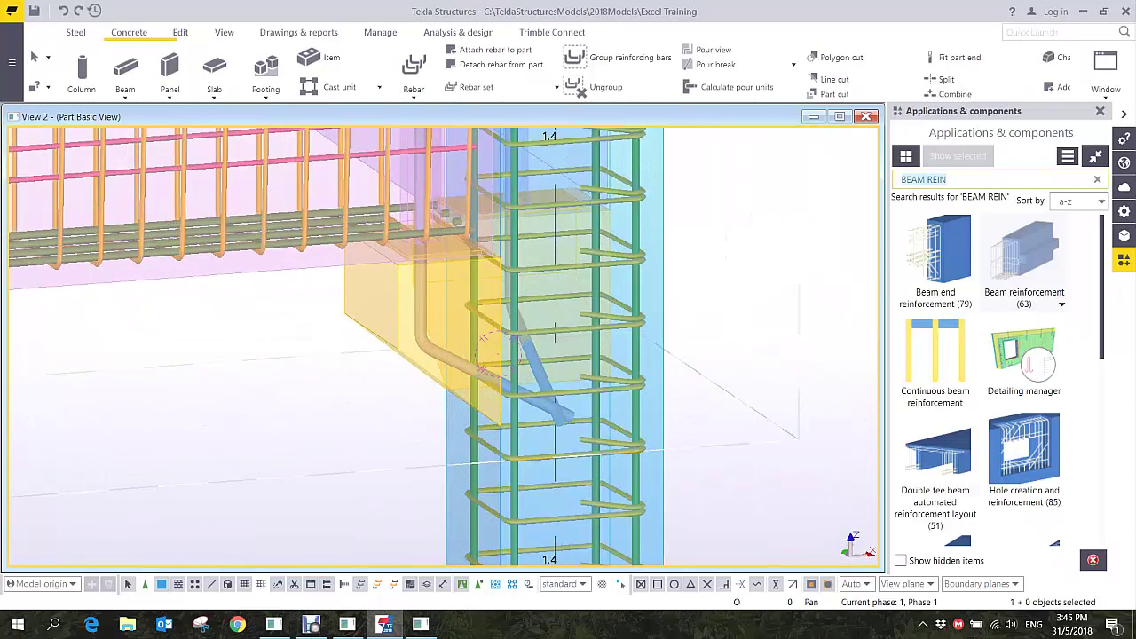
text(CORBEL)
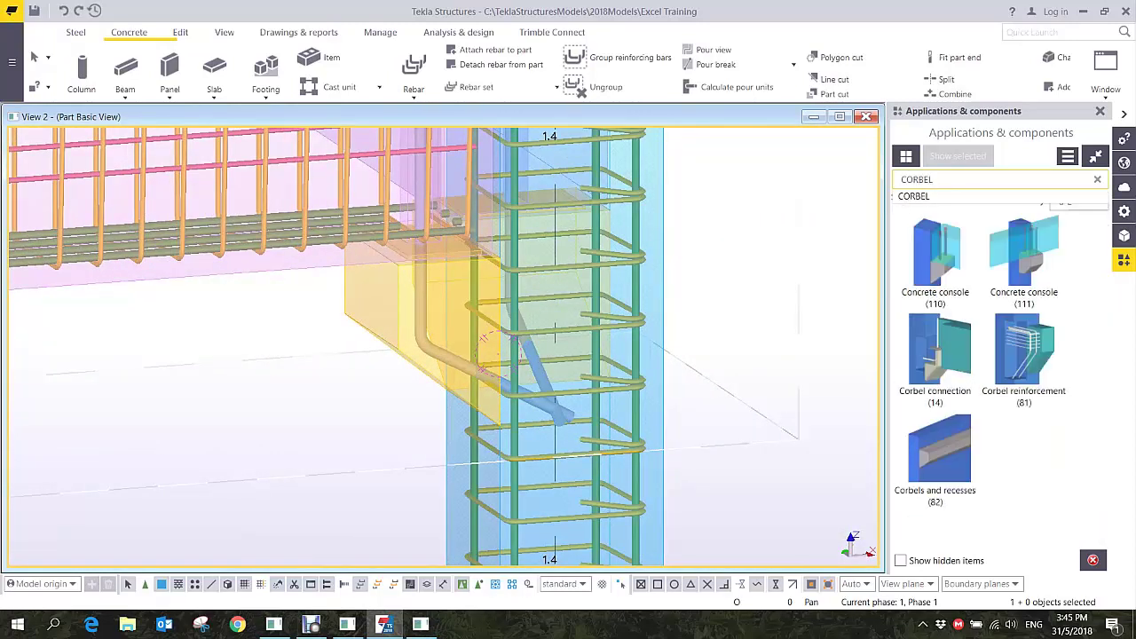
click(1024, 349)
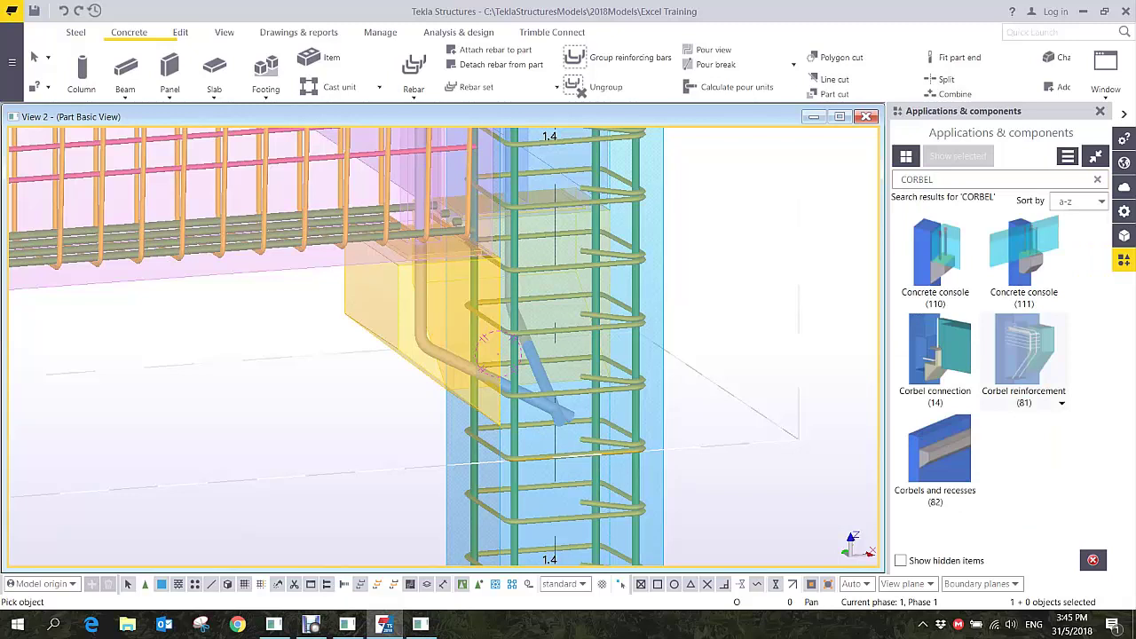
click(486, 342)
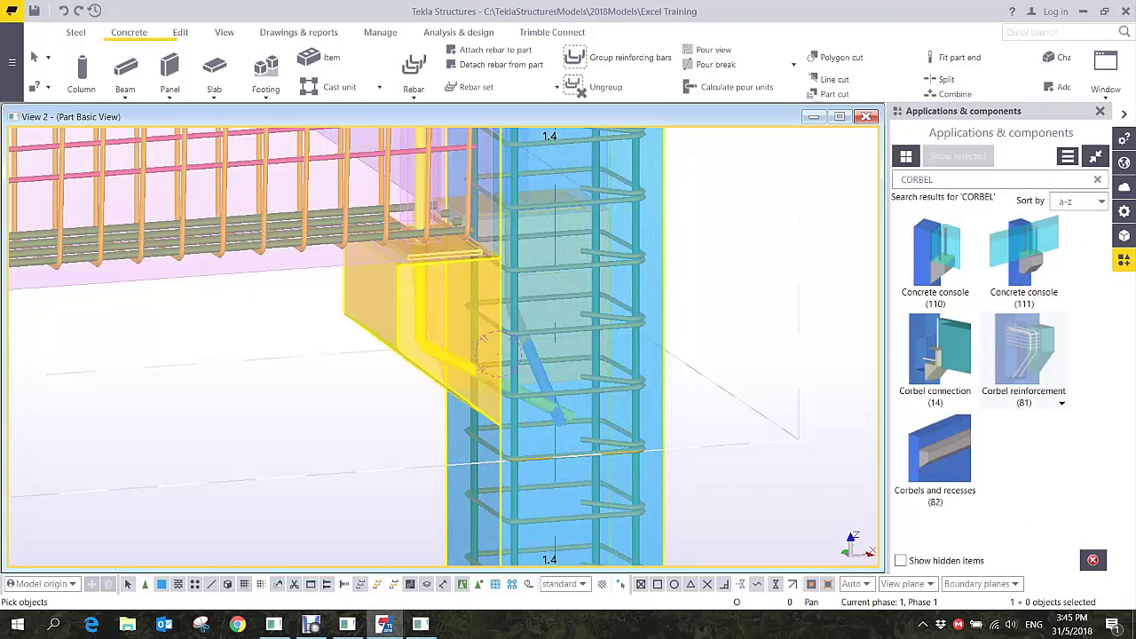
middle_click(499, 355)
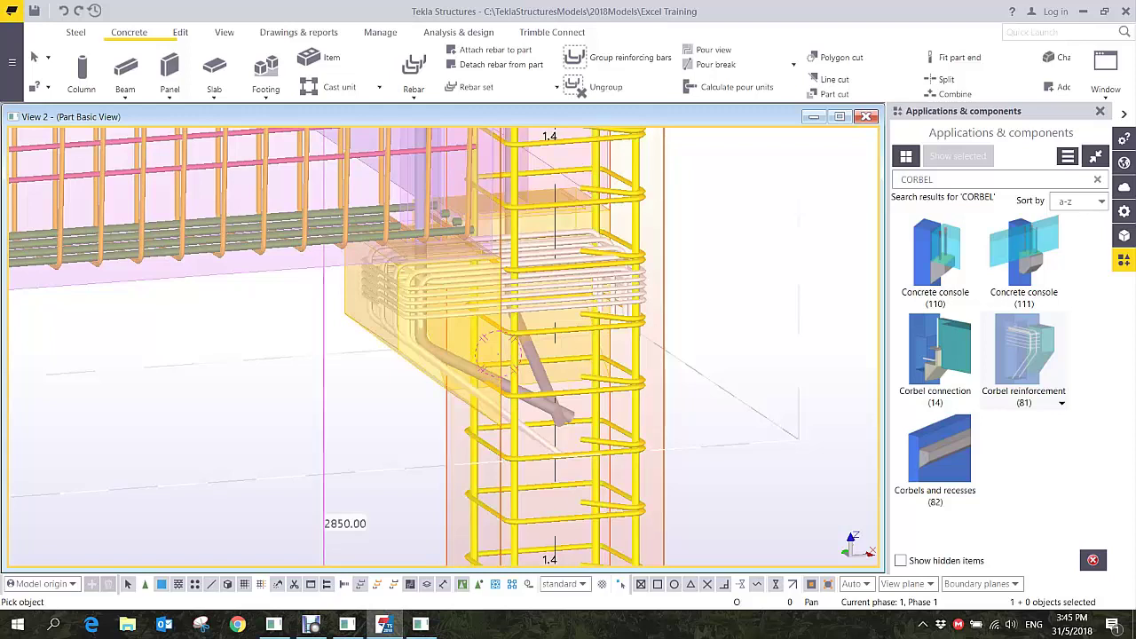
- Apply Corbel reinforcement (81) to the two opposite corbels on the grid 1.3 column and end the command
ctrl+middle_drag(498, 355, 870, 266)
middle_drag(222, 319, 553, 328)
scroll(553, 328, down, 2)
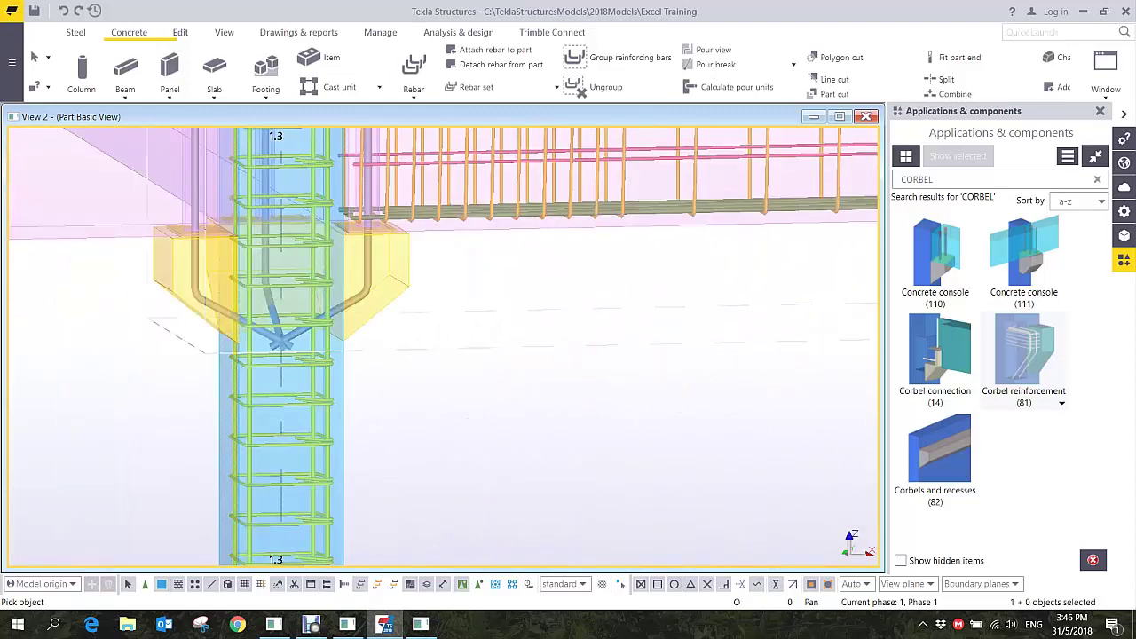
scroll(316, 367, up, 4)
click(316, 367)
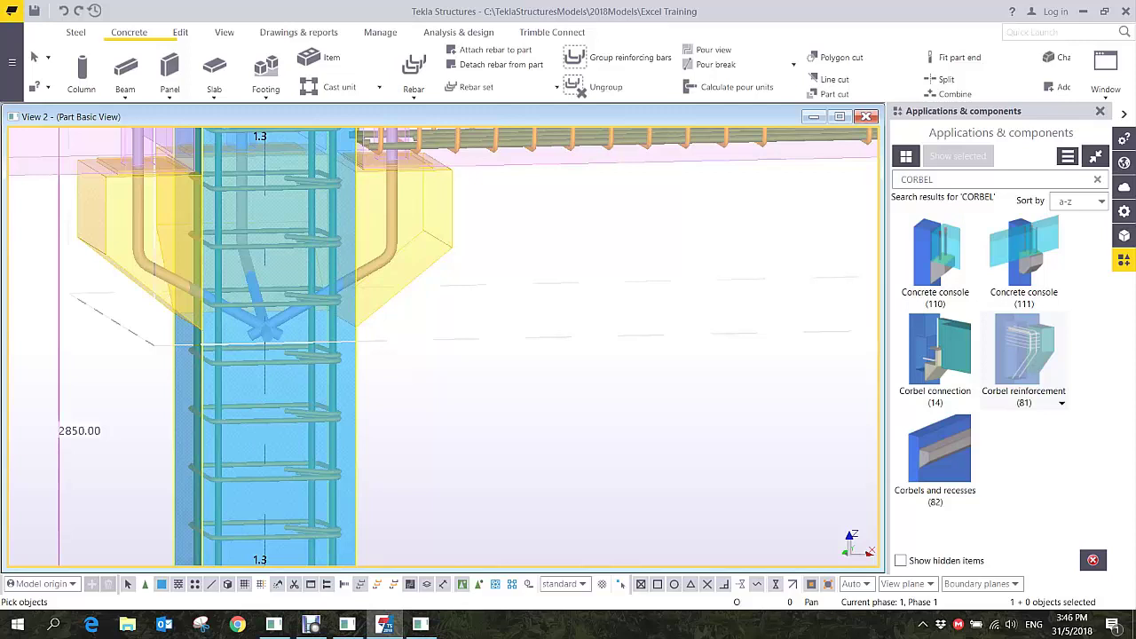
click(382, 268)
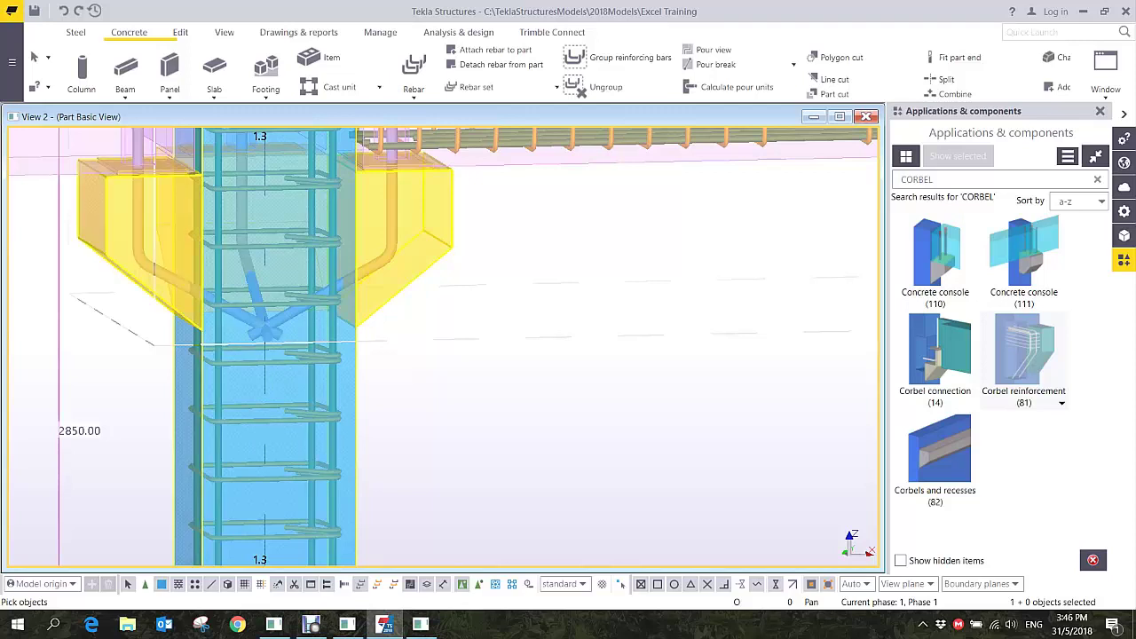
middle_click(157, 257)
right_click(588, 226)
click(625, 233)
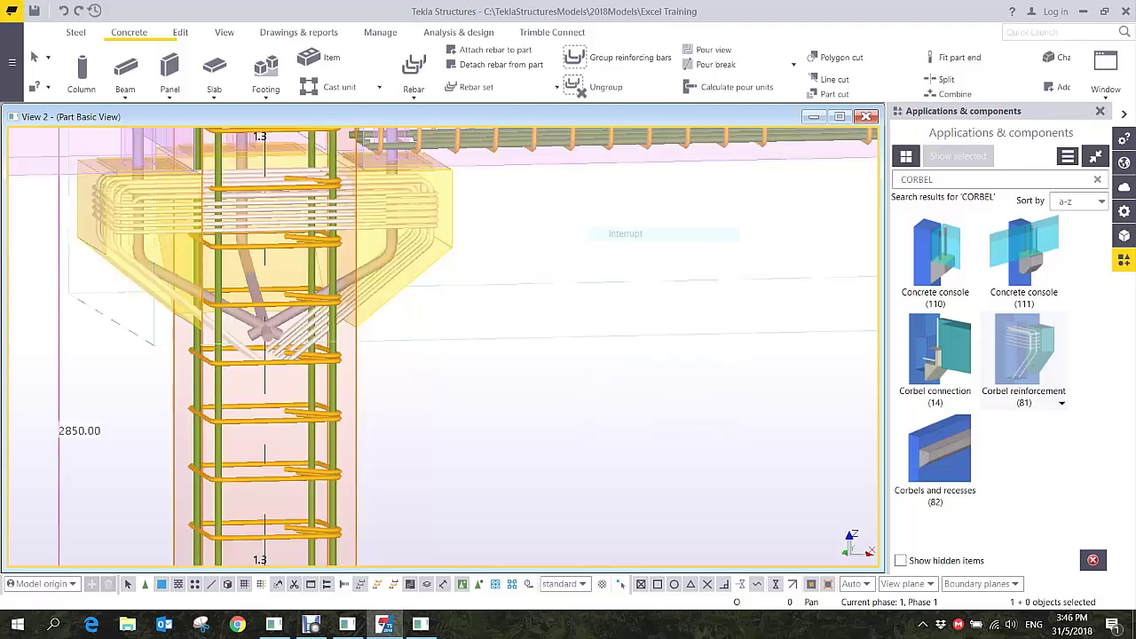
- In the 3D view, copy the grid 1.3 column's reinforcement to another object, picking the columns stacked above it as destinations
ctrl+middle_drag(622, 238, 572, 295)
ctrl+middle_drag(505, 268, 607, 377)
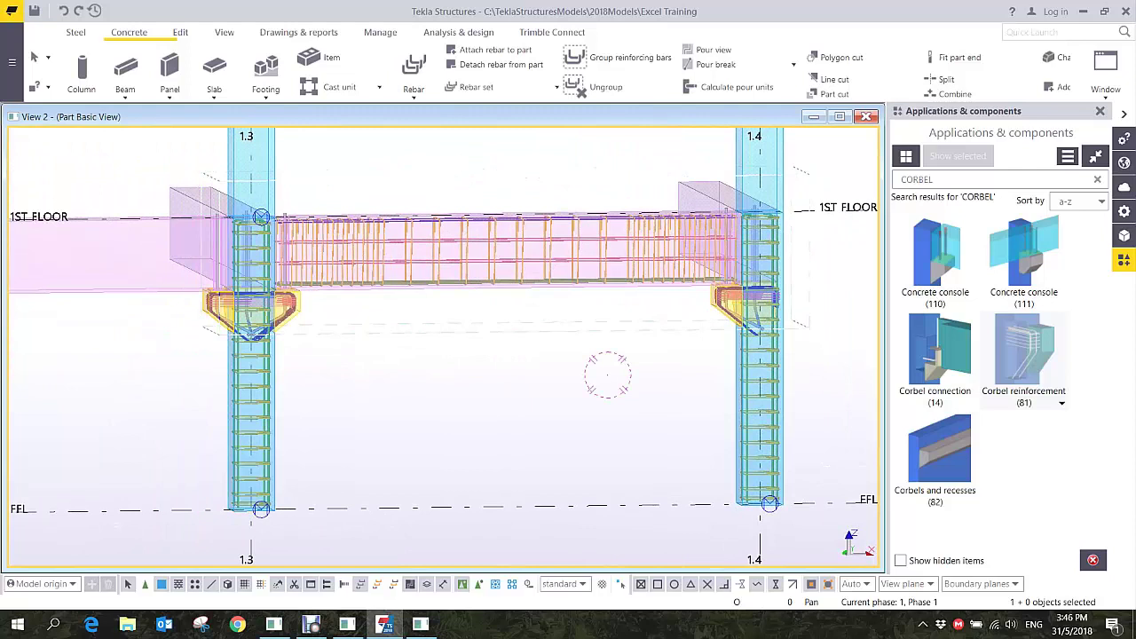
key(ctrl+Tab)
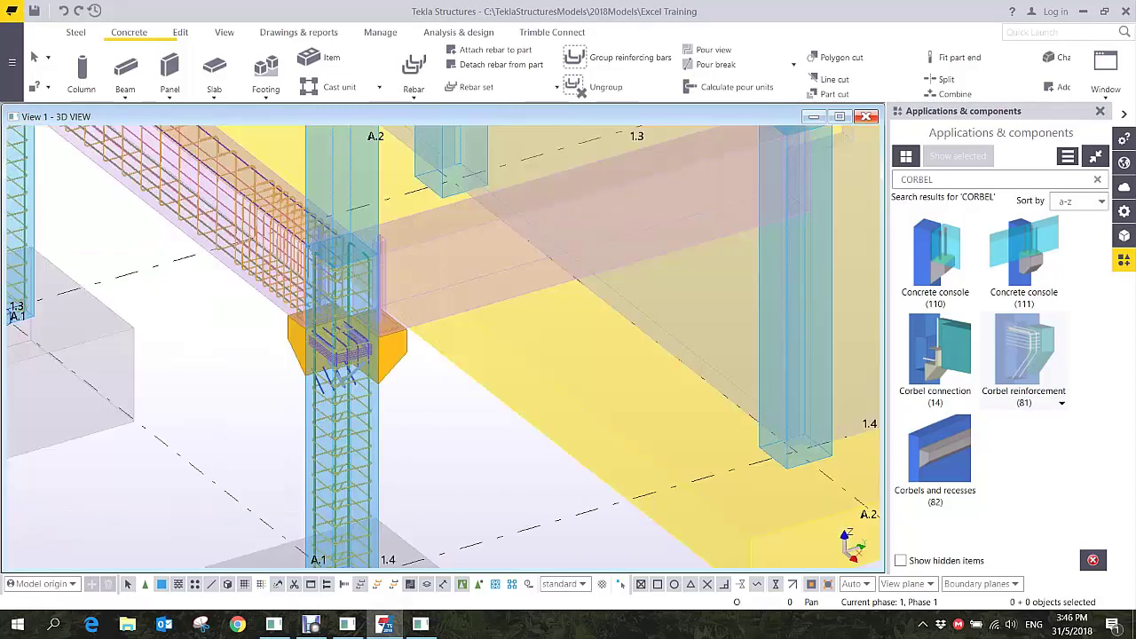
scroll(426, 356, down, 2)
ctrl+middle_drag(412, 356, 435, 350)
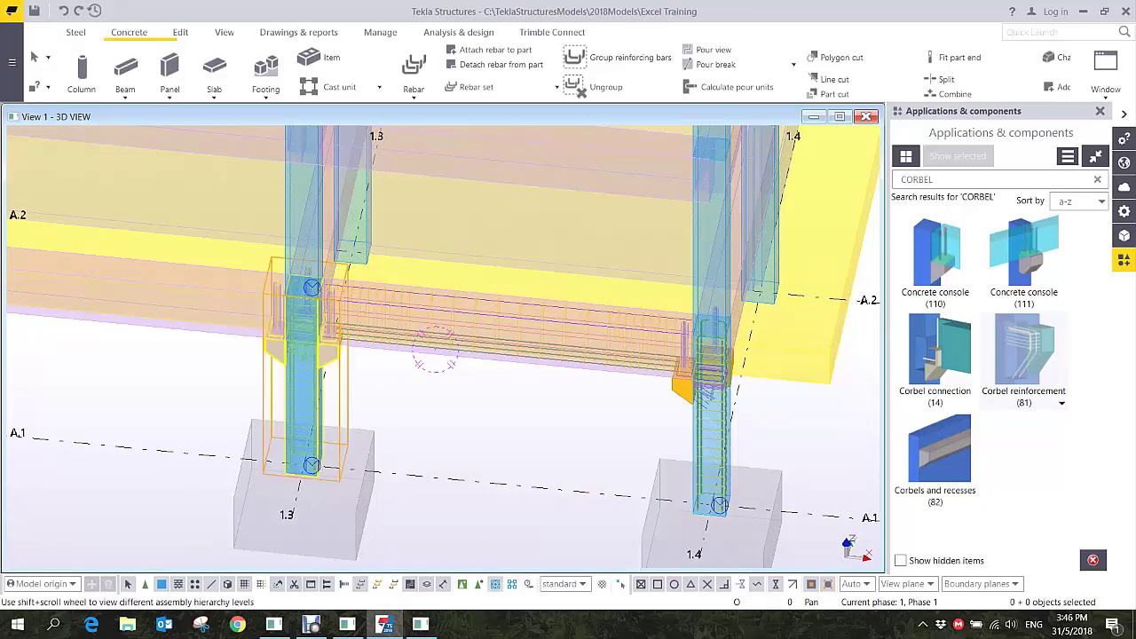
right_click(317, 393)
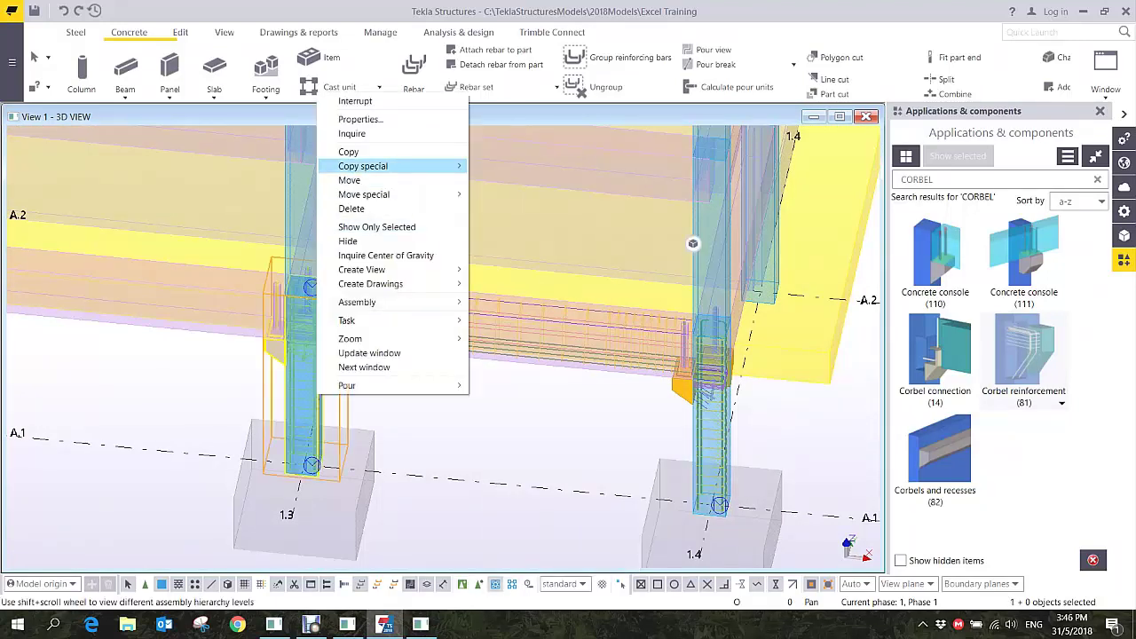
mouse_move(391, 166)
click(543, 237)
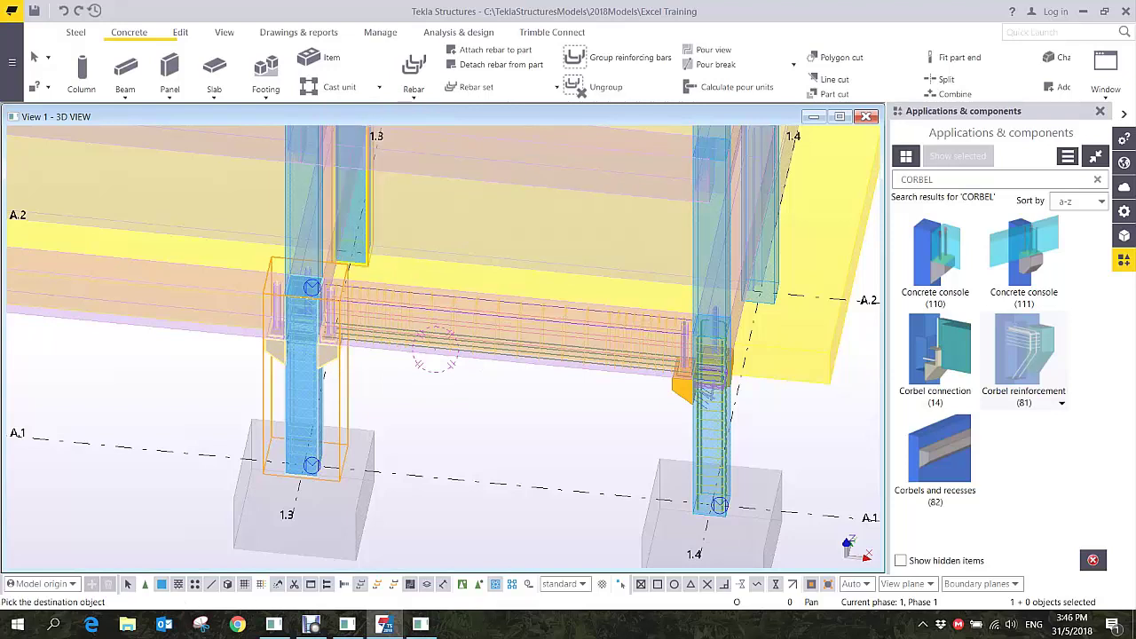
middle_drag(306, 222, 385, 377)
click(360, 218)
scroll(390, 381, down, 2)
middle_drag(479, 424, 410, 266)
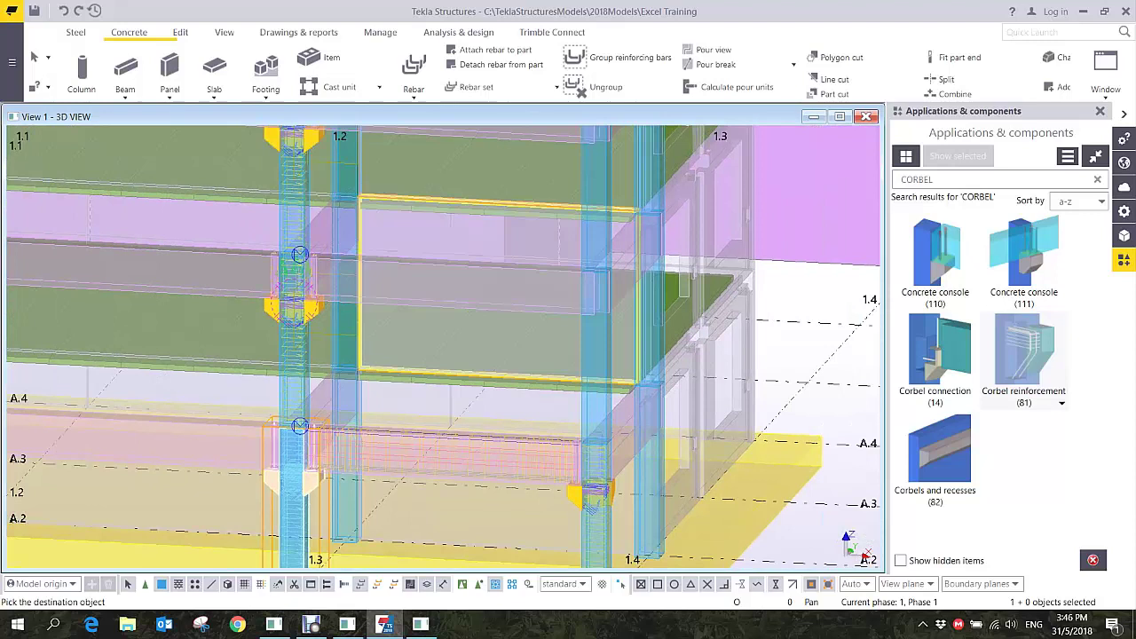
middle_drag(479, 342, 484, 284)
key(Escape)
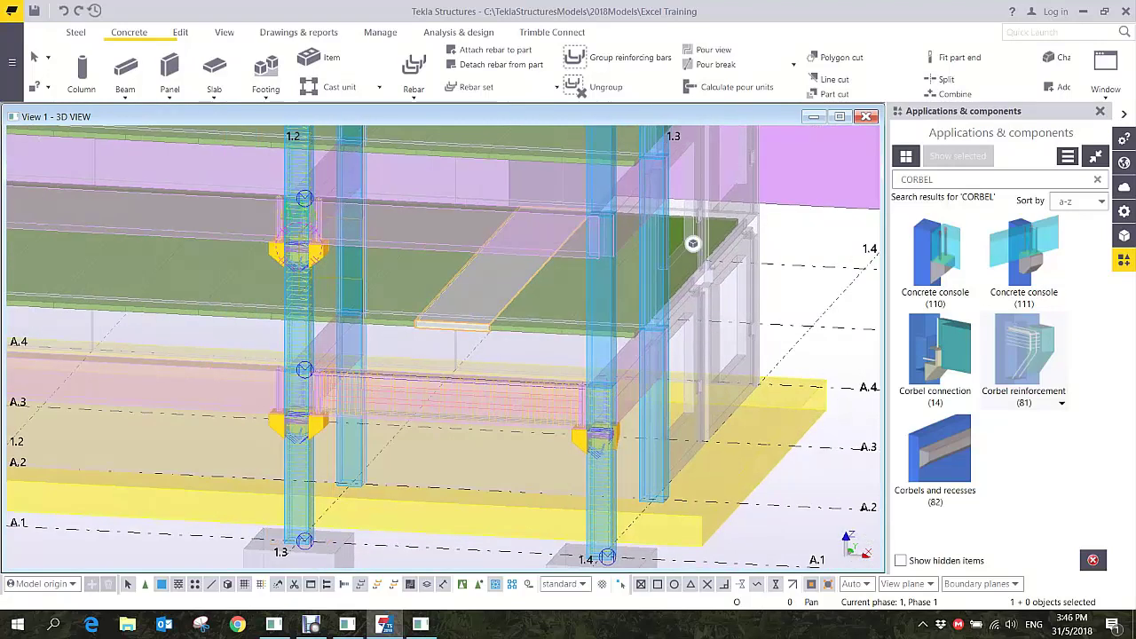
- Copy the reinforcement of the beam between grids 1.3 and 1.4 to the two beams above and the three beams in the adjacent bay
right_click(399, 417)
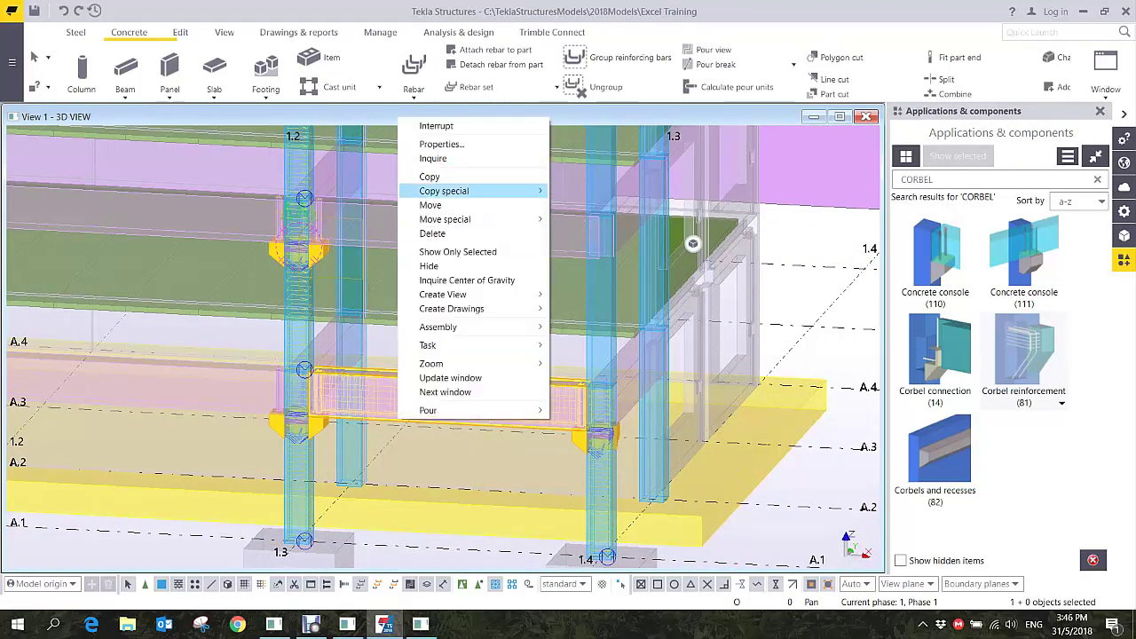
mouse_move(462, 191)
click(624, 262)
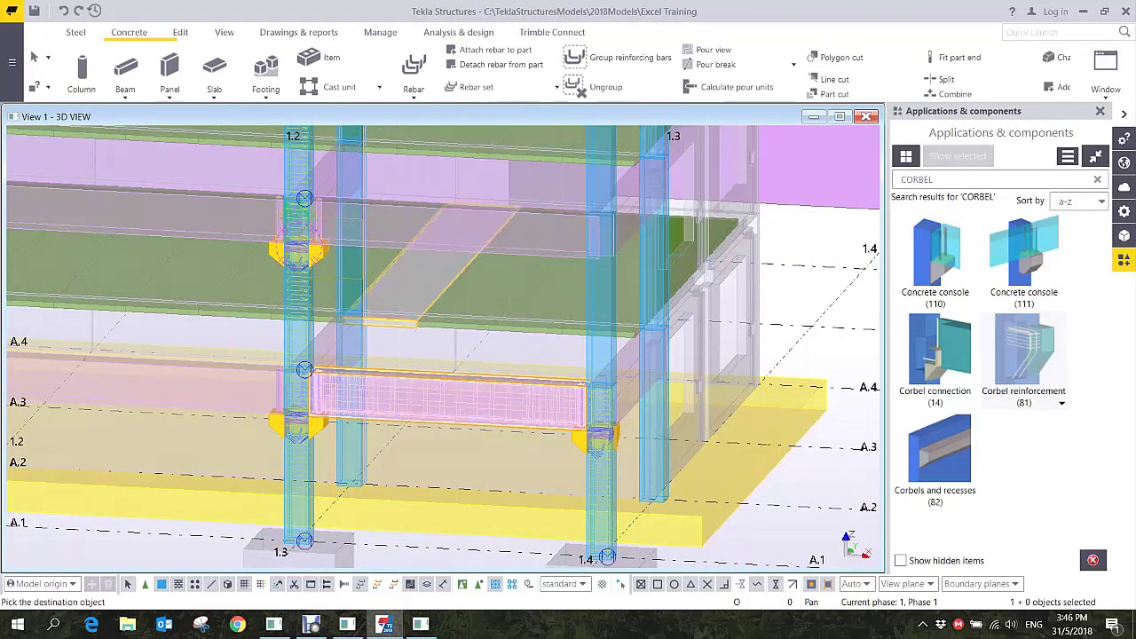
click(461, 229)
middle_drag(461, 229, 486, 328)
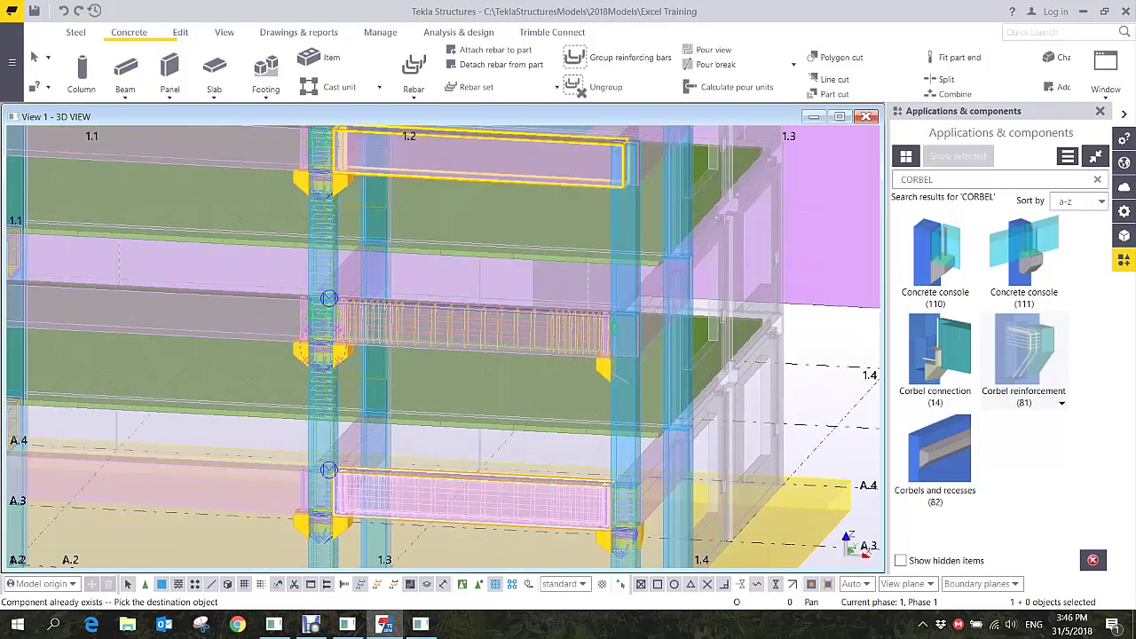
click(470, 161)
click(232, 149)
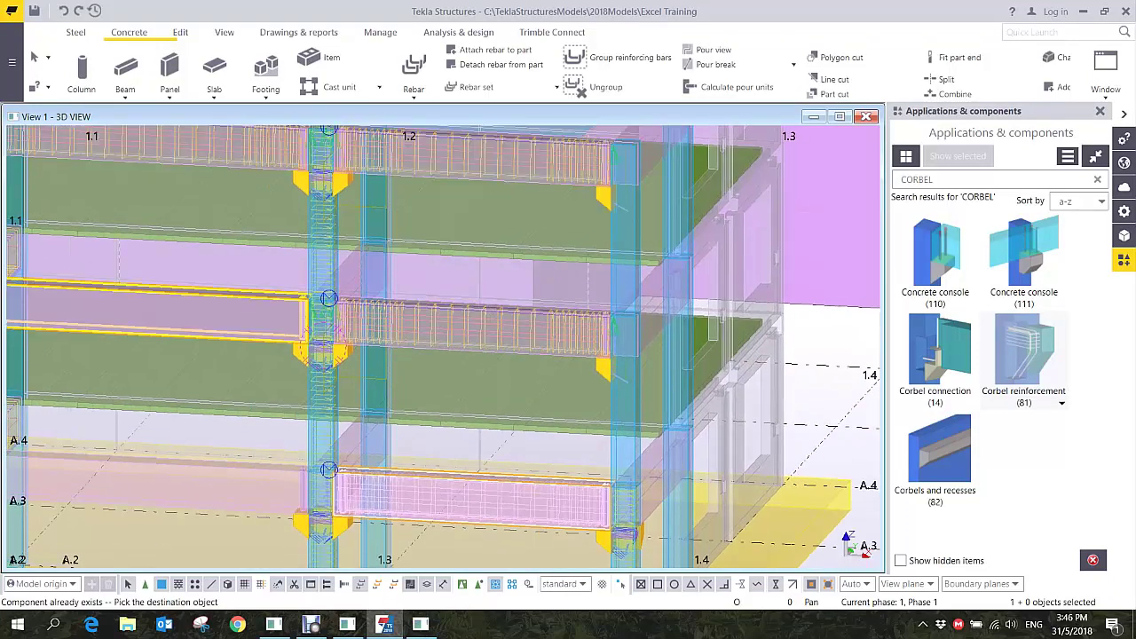
click(233, 316)
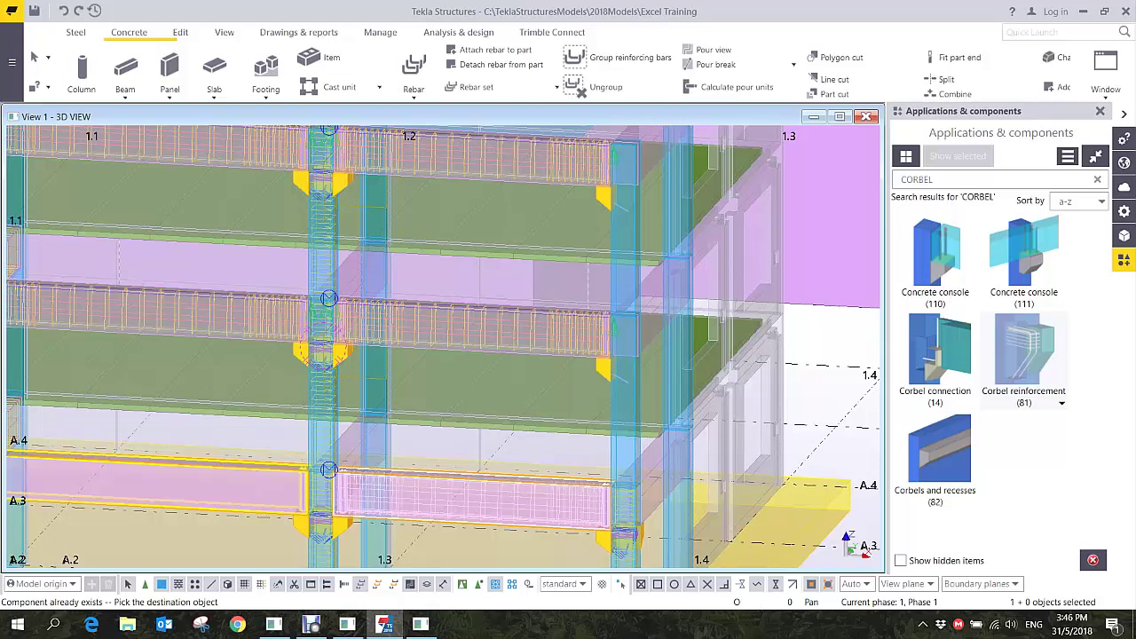
right_click(272, 258)
click(310, 264)
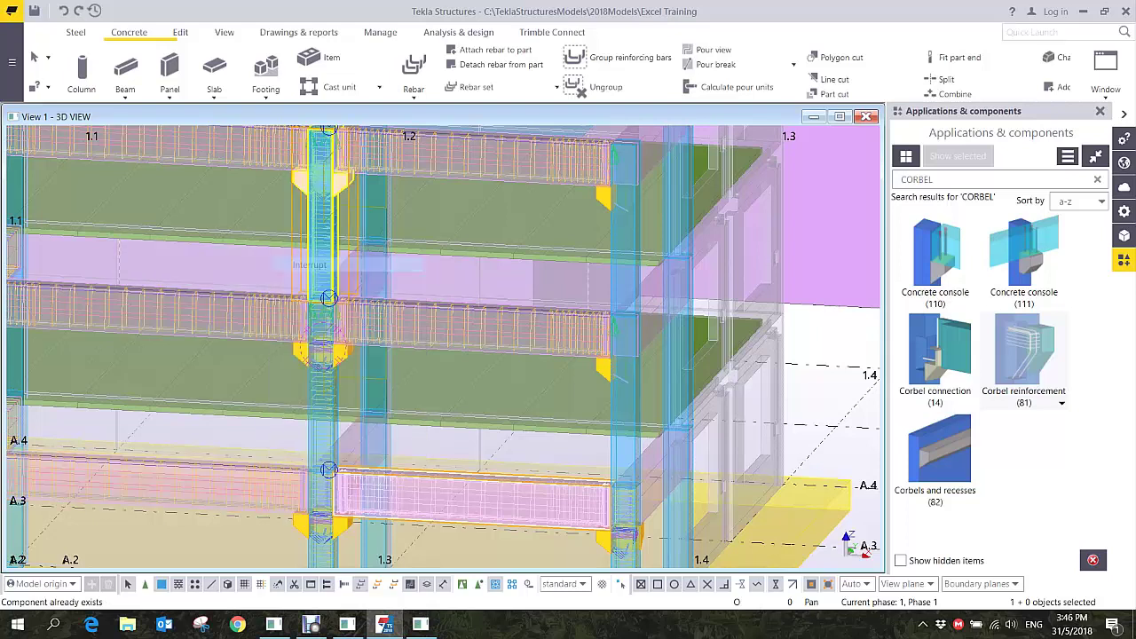
- Examine the column, corbel and beam reinforcement around the 1st floor joint on grid 1.3
middle_drag(338, 426, 394, 237)
scroll(444, 355, up, 2)
ctrl+middle_drag(344, 376, 364, 417)
scroll(361, 344, up, 3)
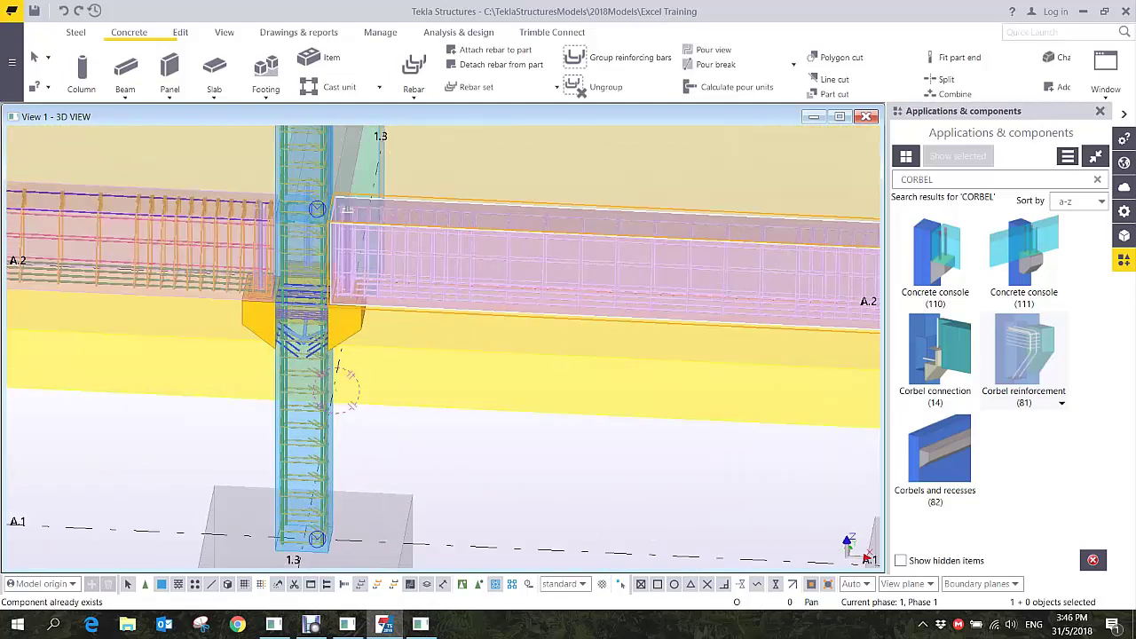
middle_drag(362, 344, 352, 312)
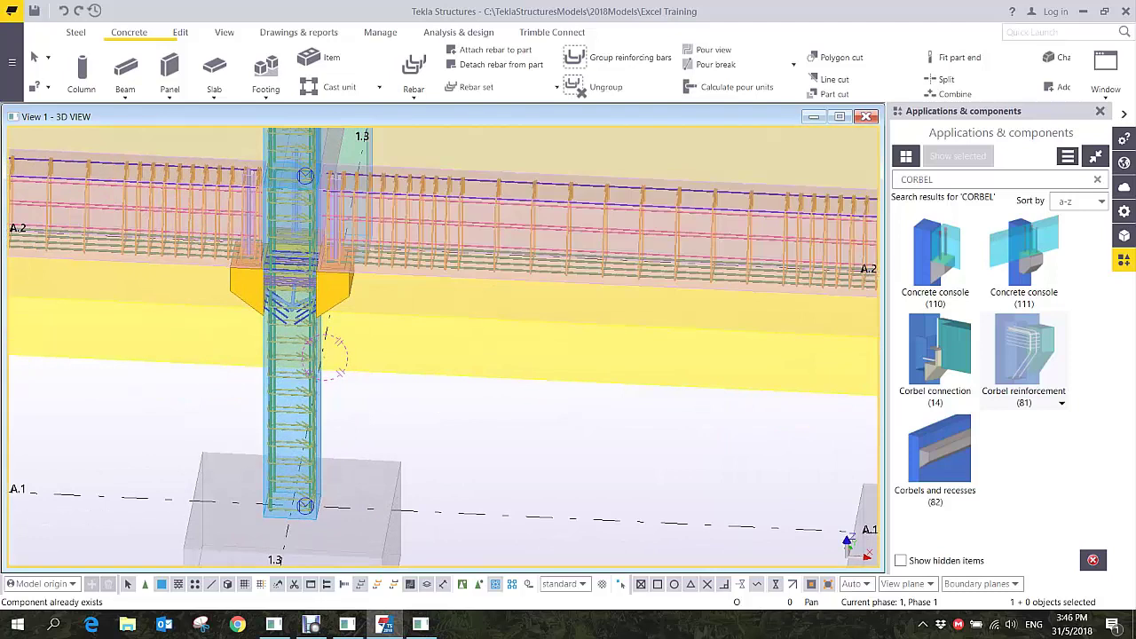
scroll(325, 203, up, 2)
ctrl+middle_drag(325, 203, 244, 213)
middle_drag(244, 213, 292, 231)
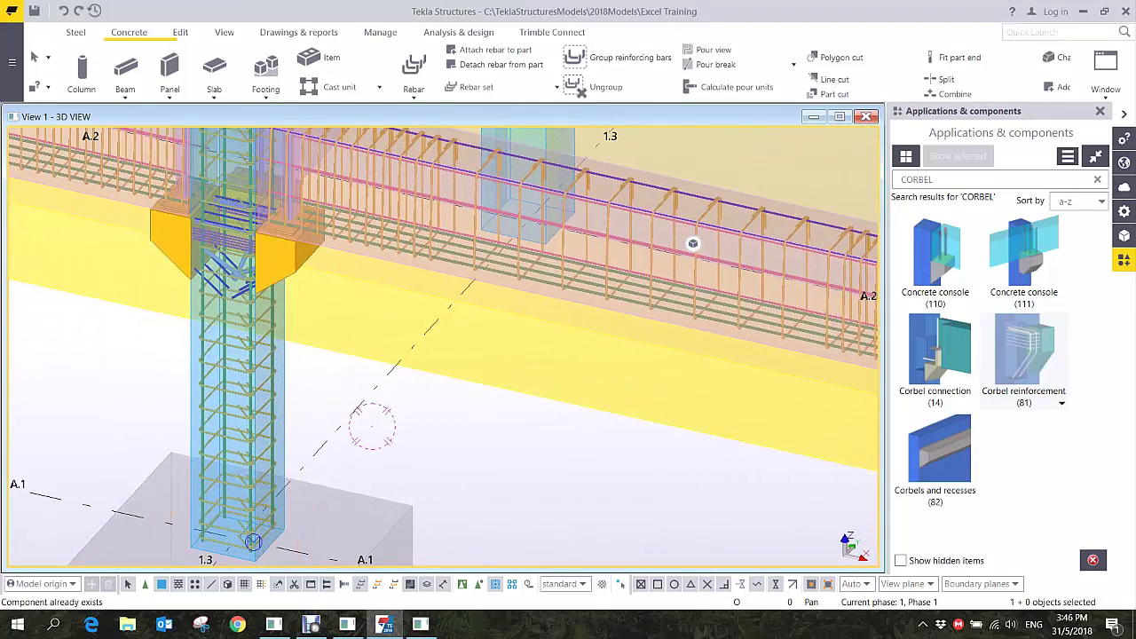
- Set the profile of the lower grid 1.3 column to 800*800
click(463, 584)
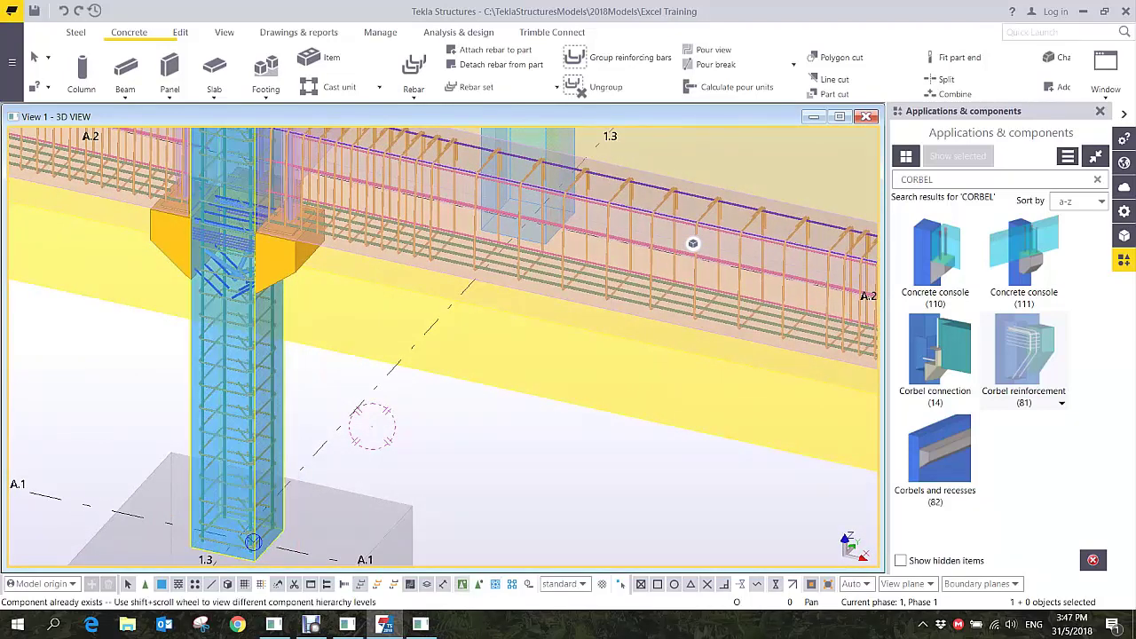
double_click(253, 541)
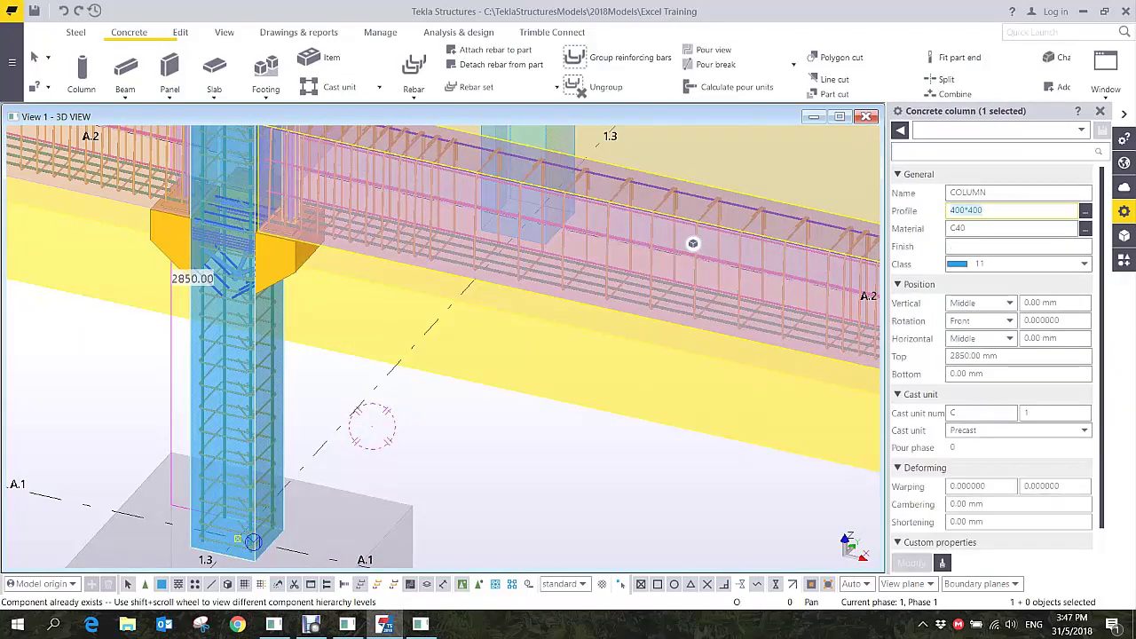
text(800*5)
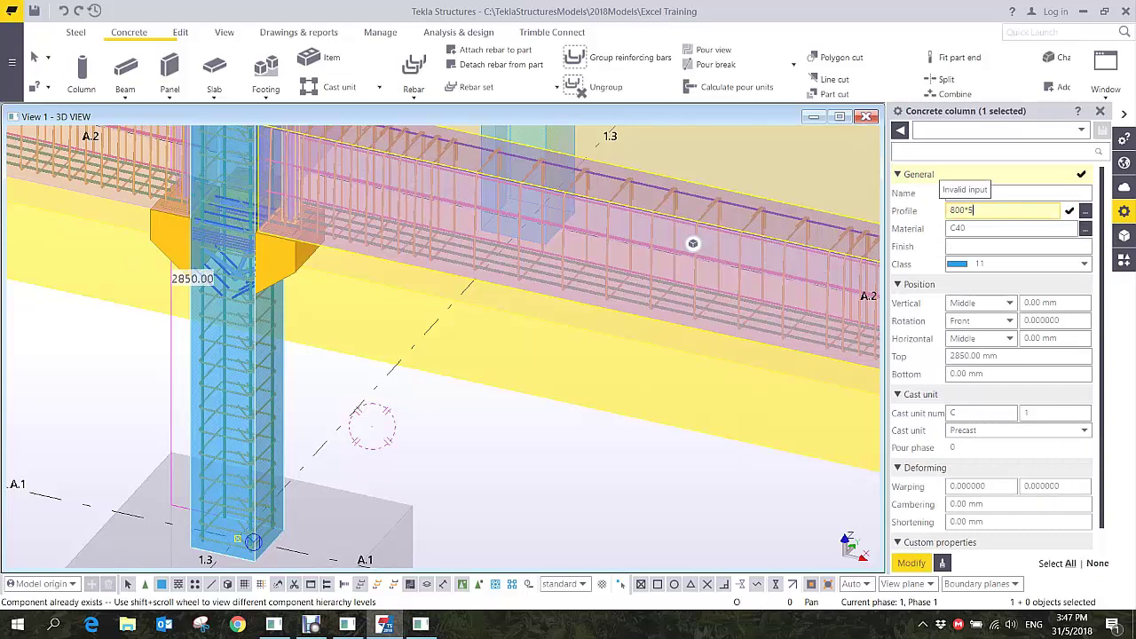
key(BackSpace)
text(800)
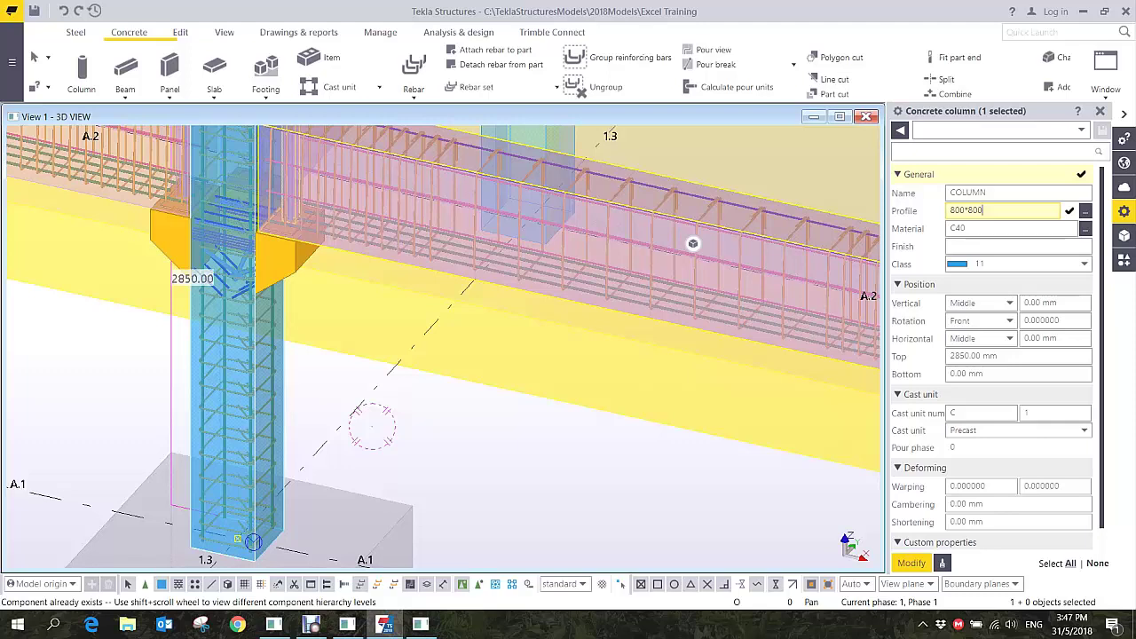
key(Return)
middle_drag(372, 426, 515, 477)
scroll(603, 177, down, 1)
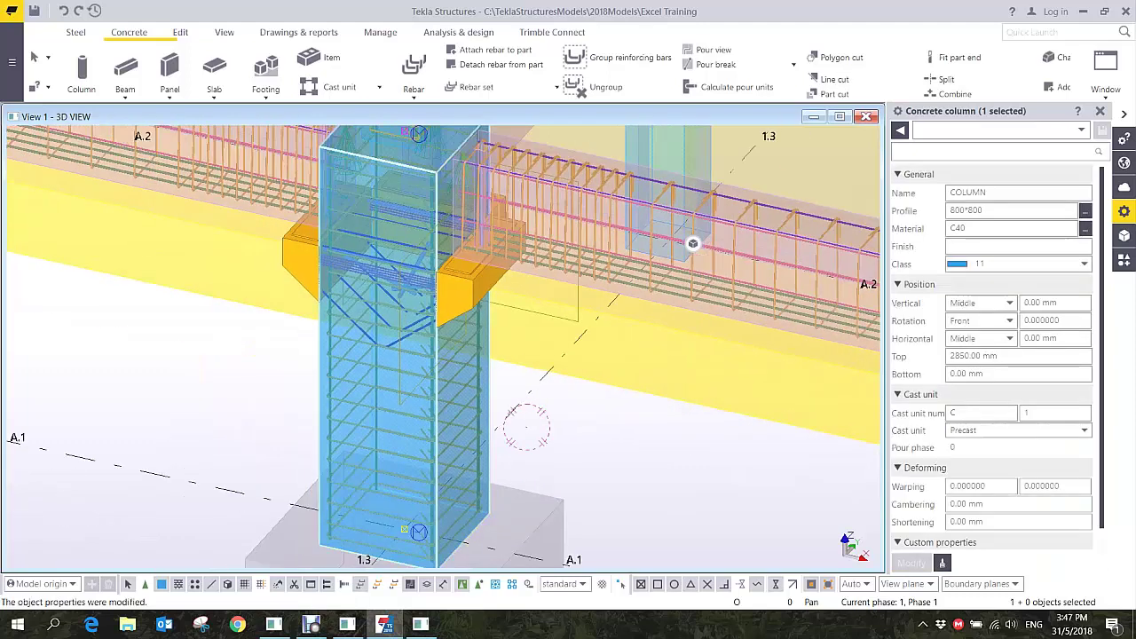
click(526, 427)
ctrl+middle_drag(527, 427, 443, 451)
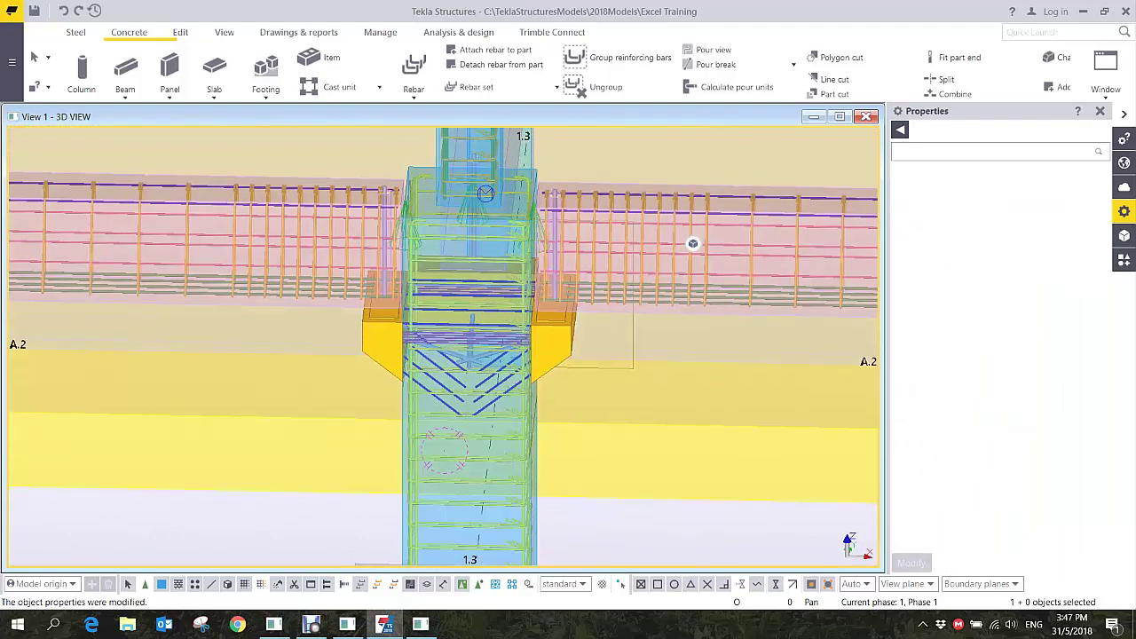
scroll(570, 298, up, 2)
ctrl+middle_drag(575, 270, 557, 282)
scroll(561, 273, down, 2)
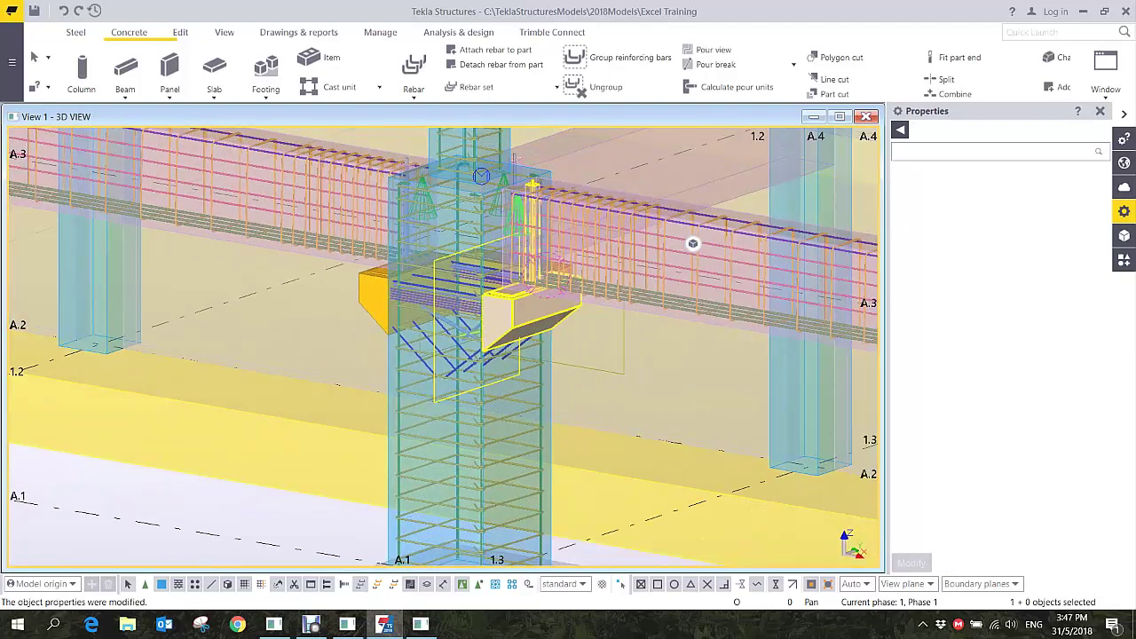
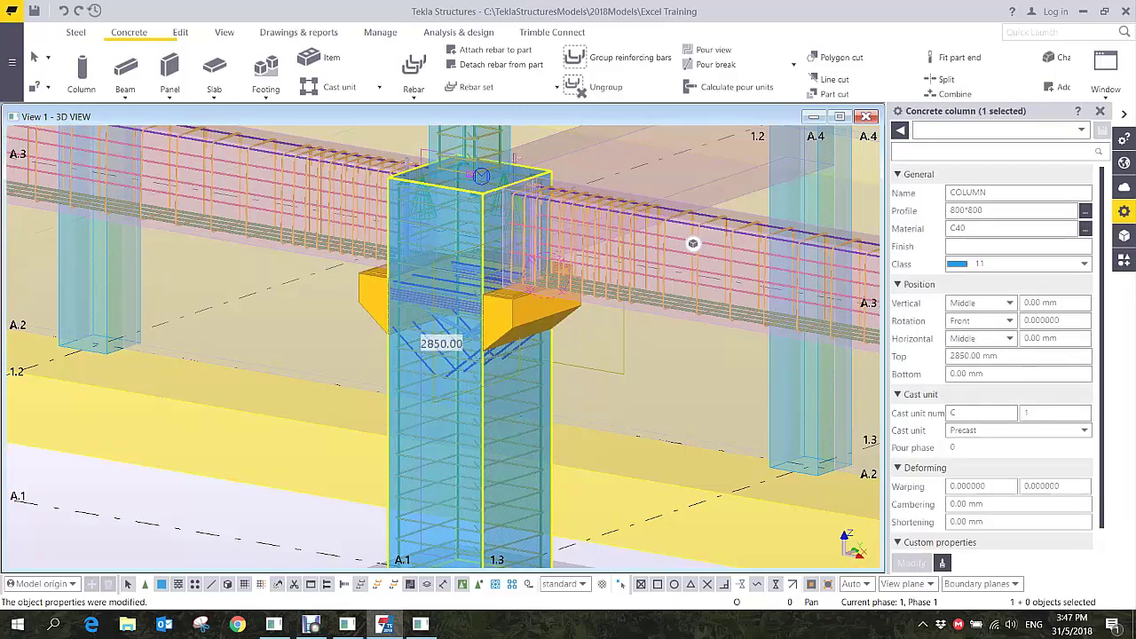
- Set the profile of the lower grid 1.3 column to 500*600 and apply the change
click(693, 243)
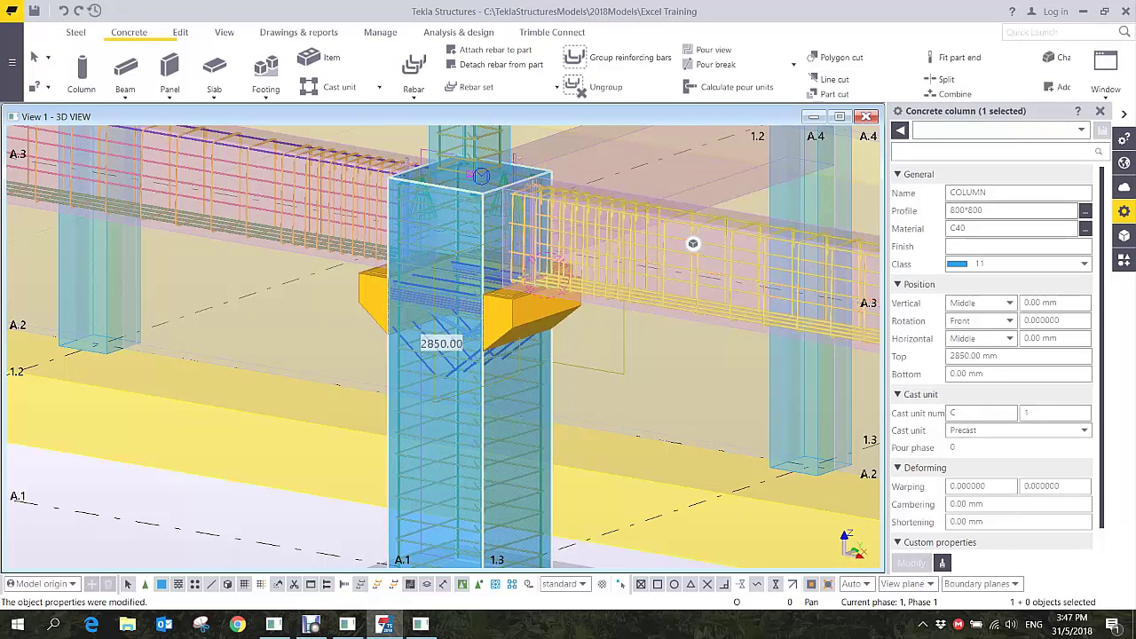
click(986, 212)
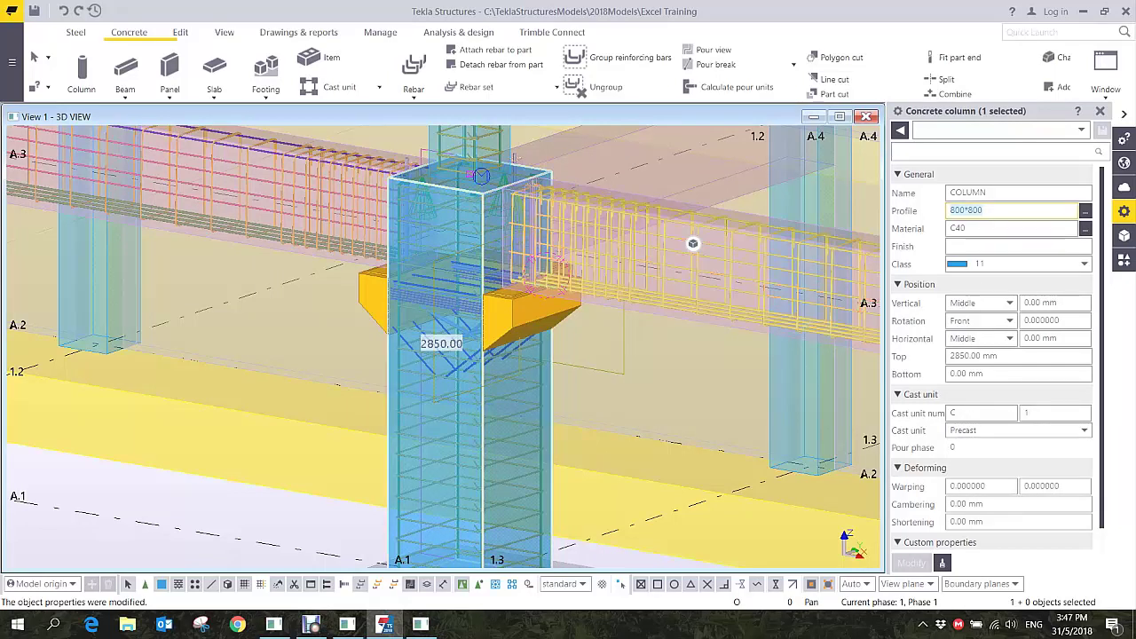
text(500*60)
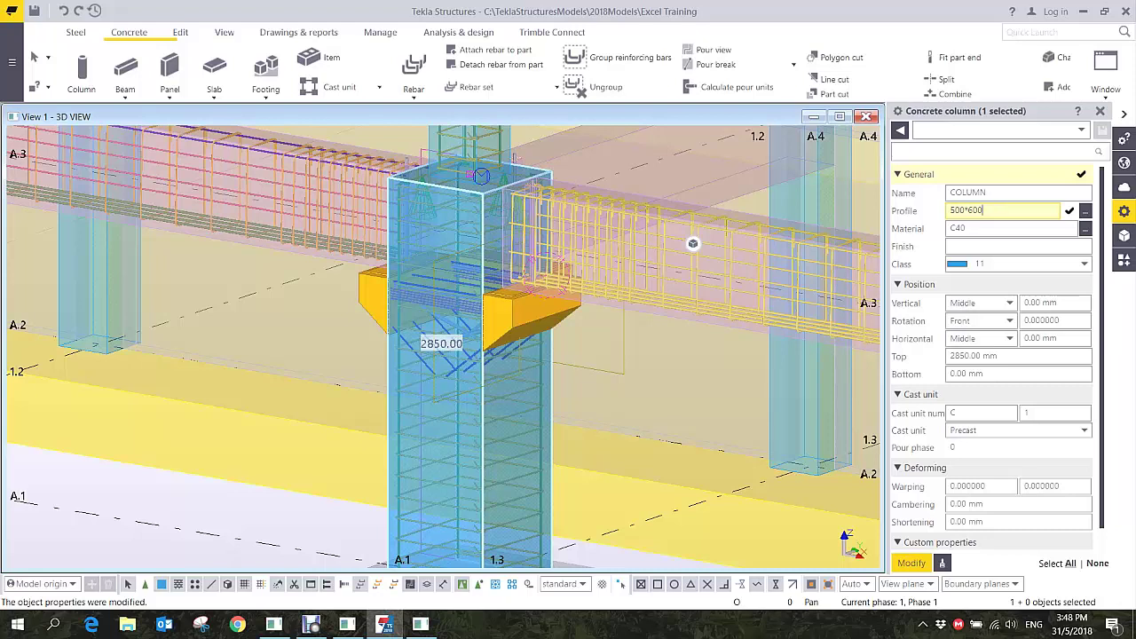
click(911, 563)
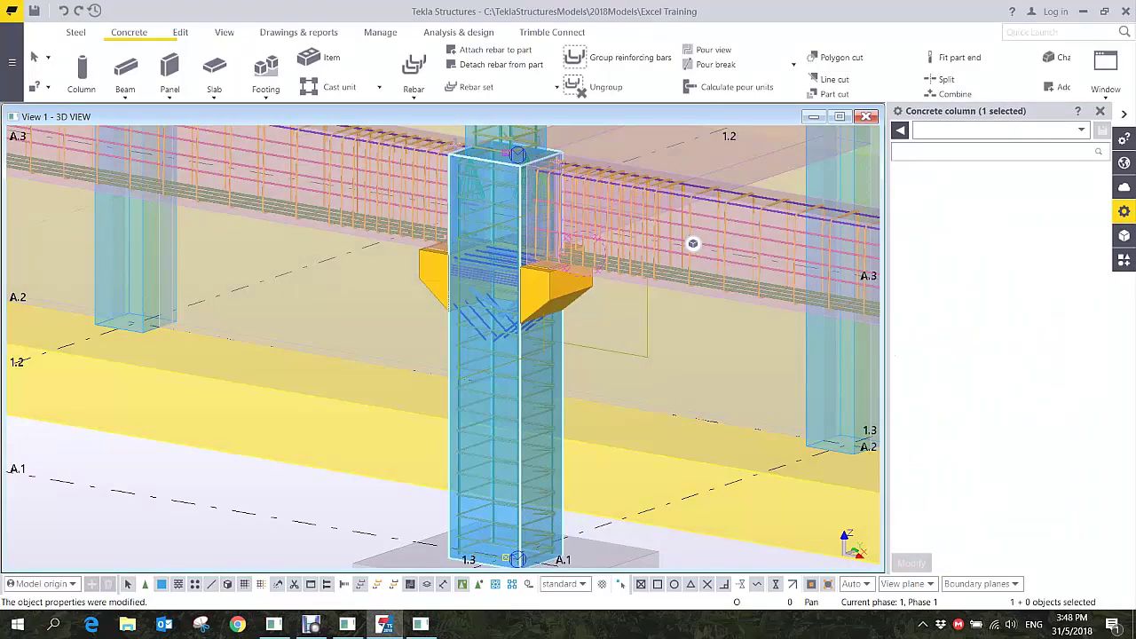
middle_drag(547, 208, 479, 408)
scroll(514, 316, up, 3)
scroll(510, 340, down, 2)
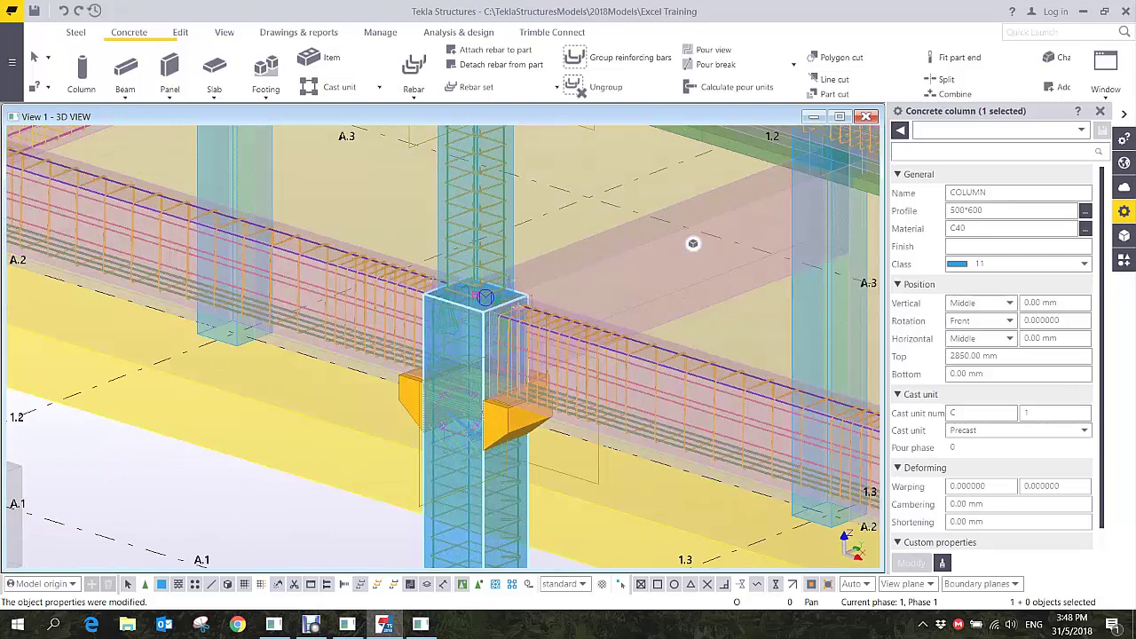
- Bring the unreinforced wall panel with the window opening into view and search the component catalog for EDGE
scroll(479, 407, down, 4)
key(ctrl+Left)
scroll(693, 243, down, 2)
ctrl+middle_drag(533, 293, 462, 373)
middle_drag(533, 347, 381, 320)
scroll(506, 302, down, 2)
scroll(710, 302, down, 2)
middle_drag(825, 320, 514, 298)
scroll(581, 320, up, 8)
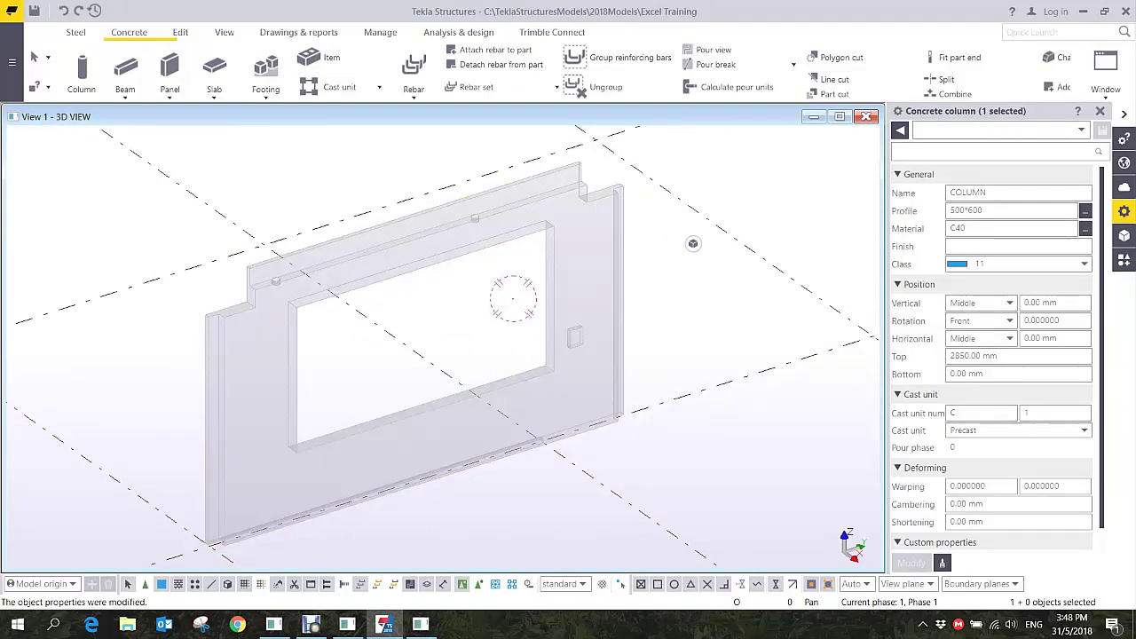
key(ctrl+f)
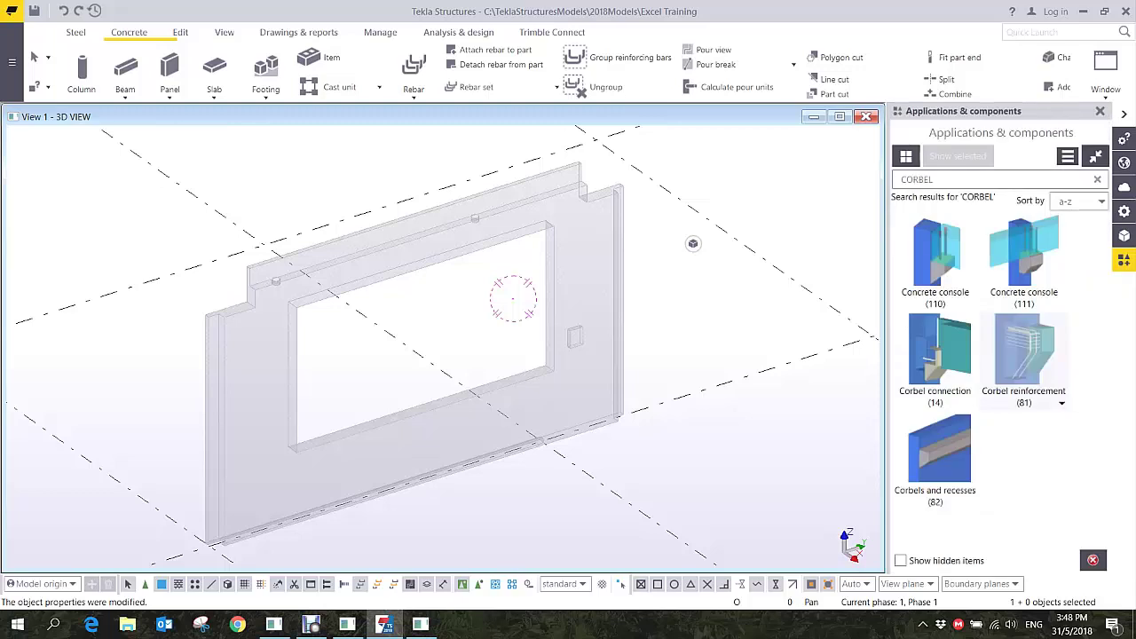
key(ctrl+a)
key(BackSpace)
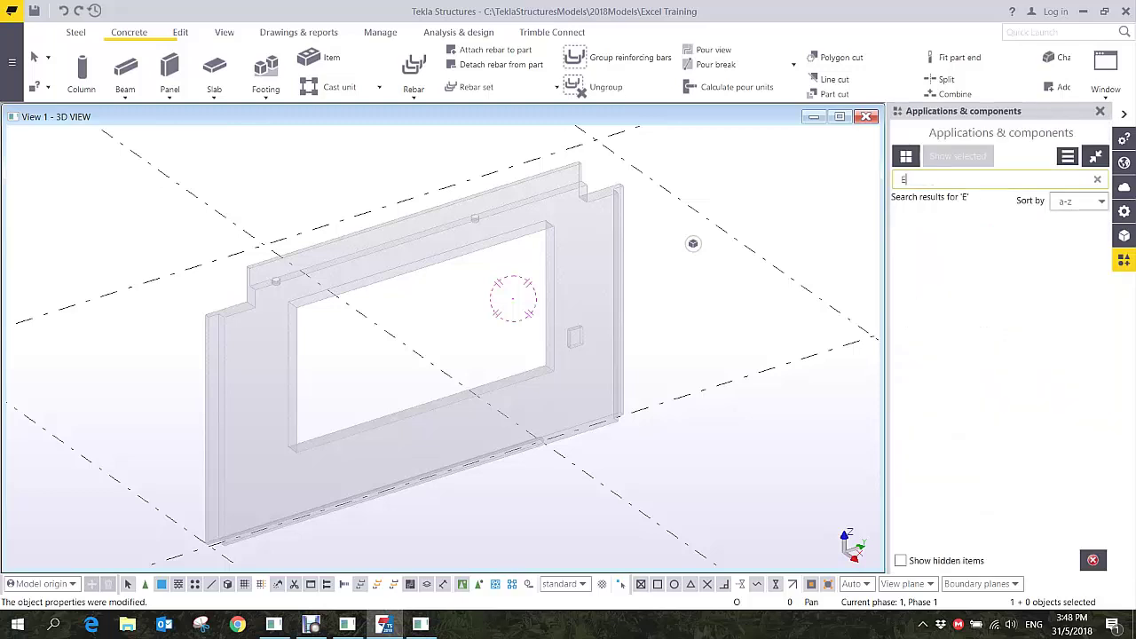
text(EDGE)
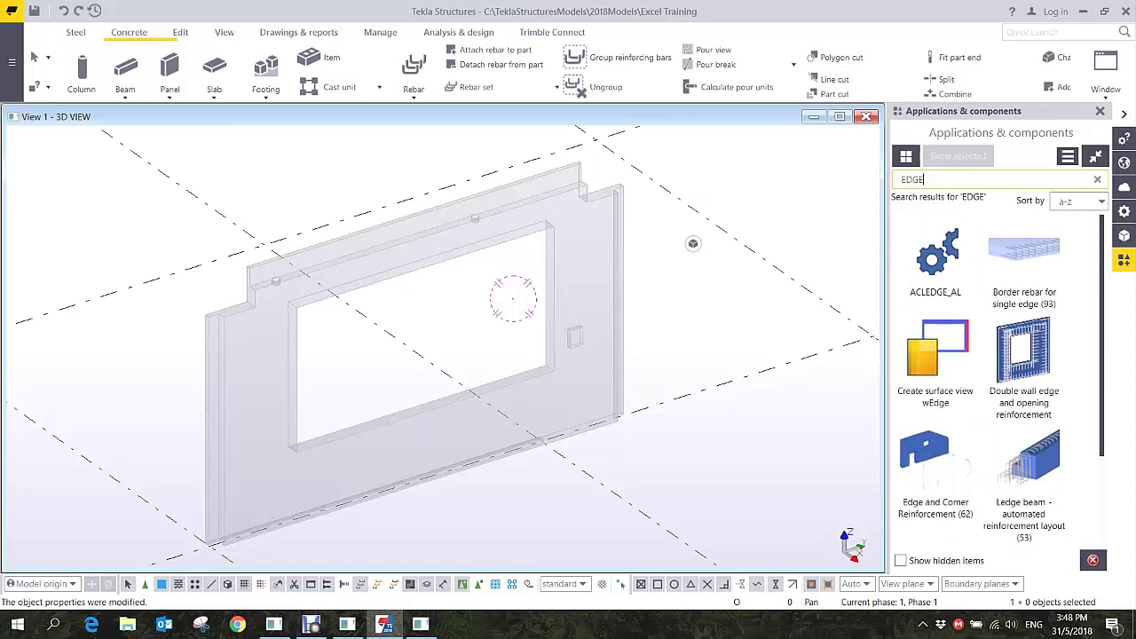
- Apply Edge and Corner Reinforcement (62) with the standard settings to the wall panel and end the command
click(972, 513)
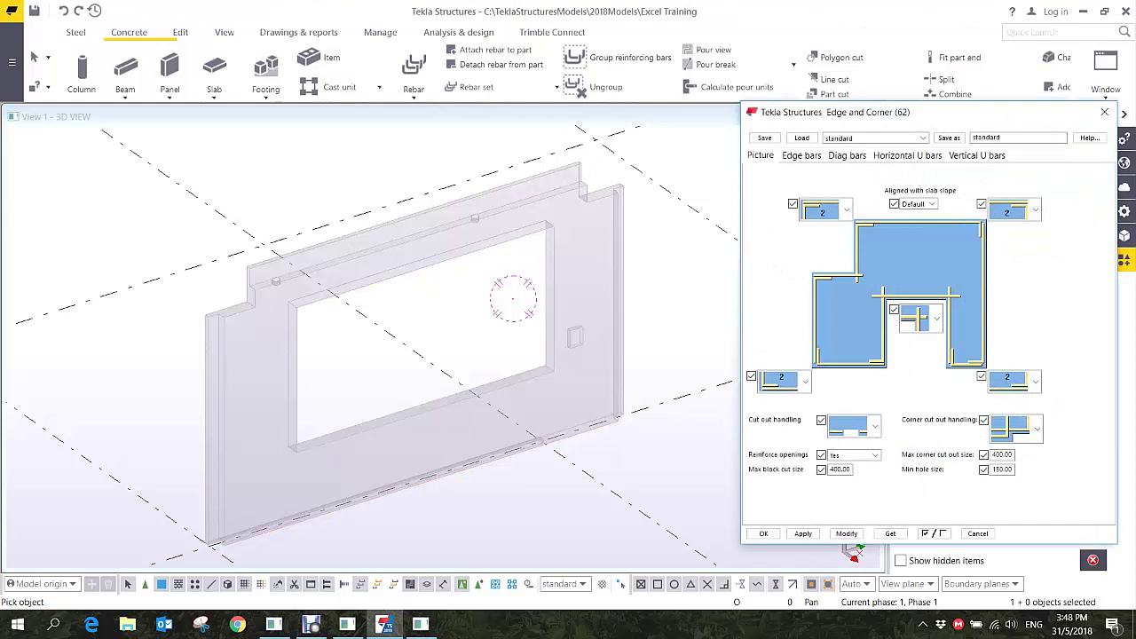
click(763, 534)
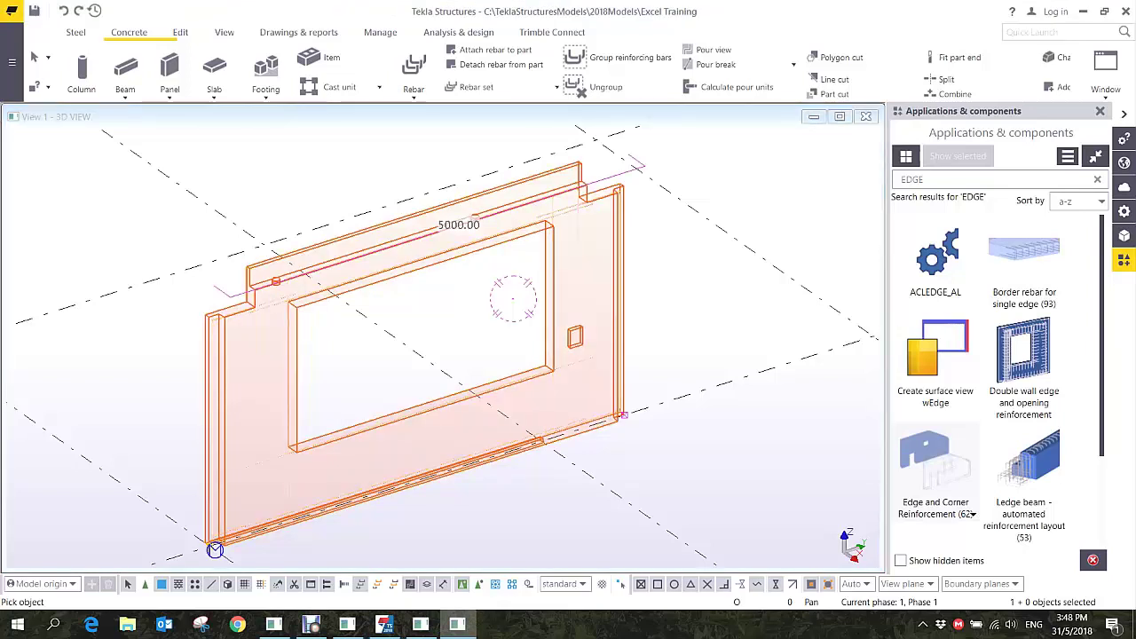
right_click(673, 228)
click(708, 234)
- Examine the edge and corner bars around the wall panel's notched upper corners, window opening and base
scroll(693, 243, up, 10)
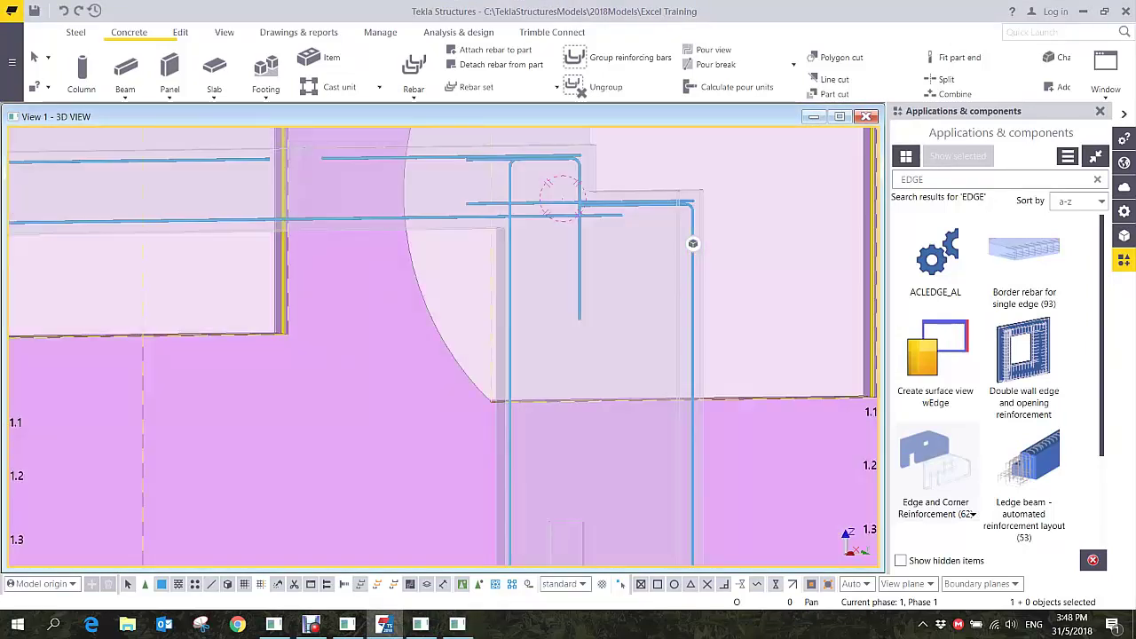
scroll(582, 201, up, 3)
ctrl+middle_drag(582, 201, 626, 277)
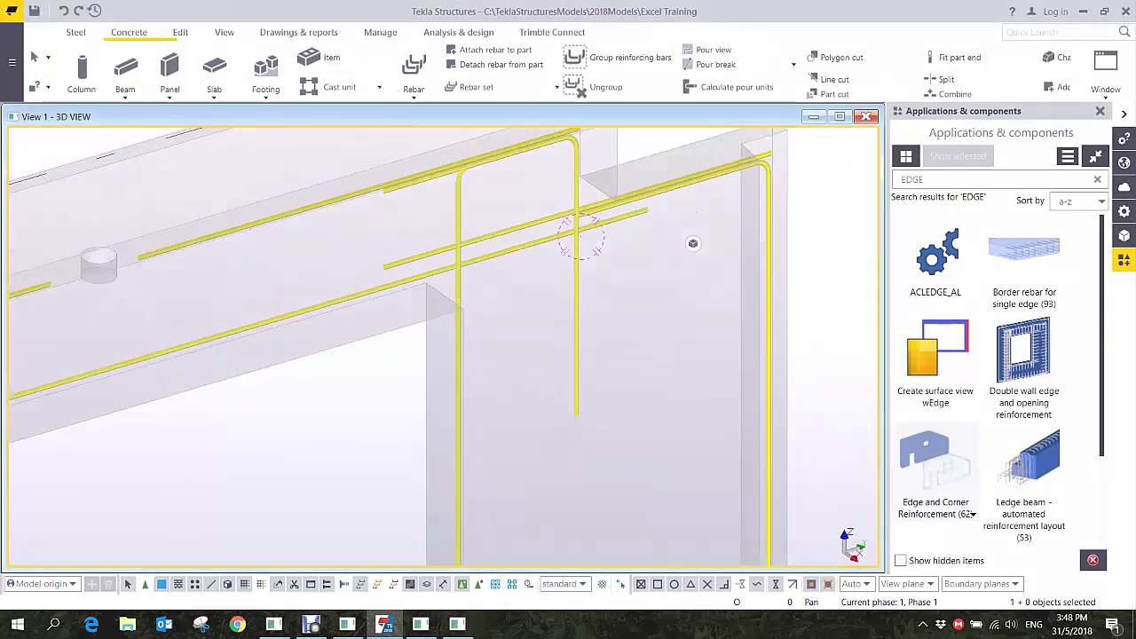
scroll(626, 277, down, 3)
scroll(606, 257, down, 3)
scroll(380, 284, up, 7)
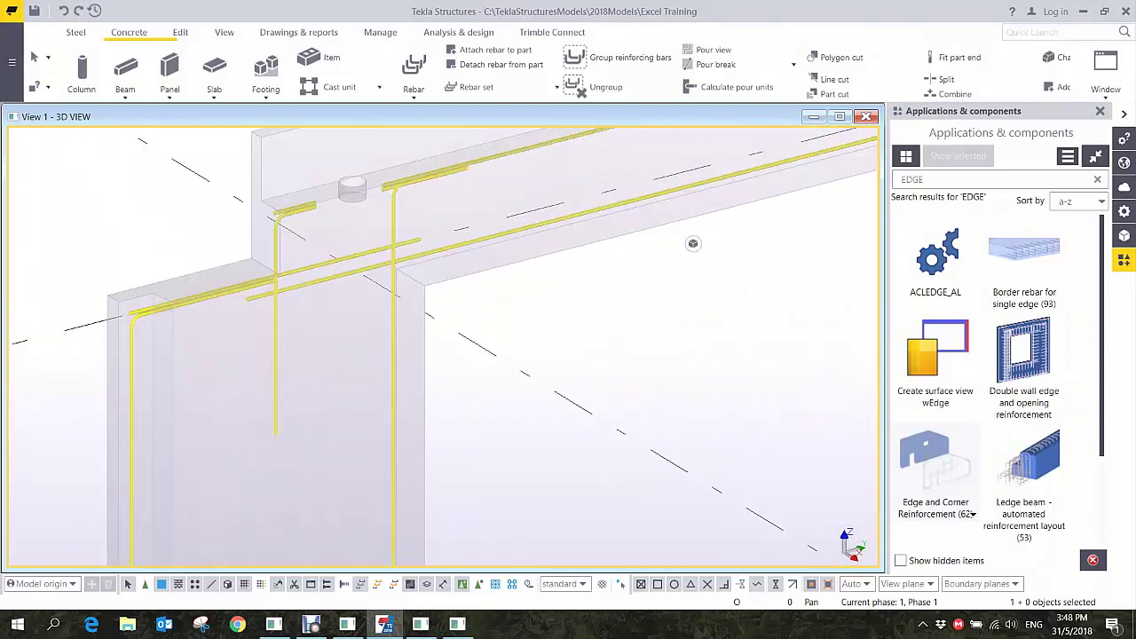
ctrl+middle_drag(380, 240, 376, 282)
scroll(374, 279, down, 7)
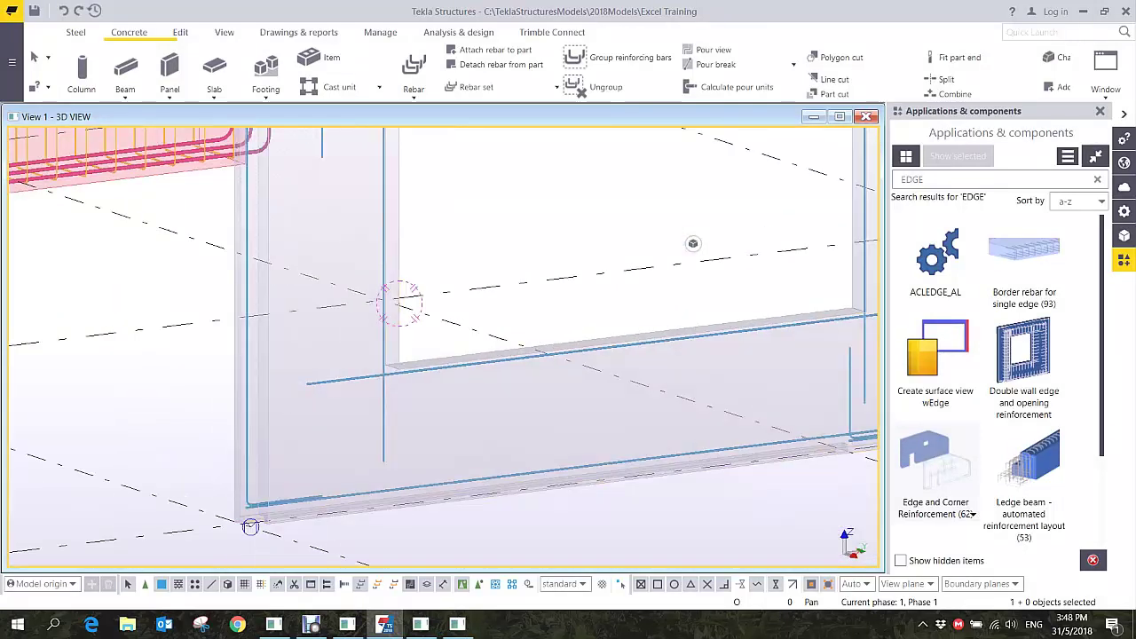
middle_drag(438, 320, 71, 353)
scroll(692, 244, down, 5)
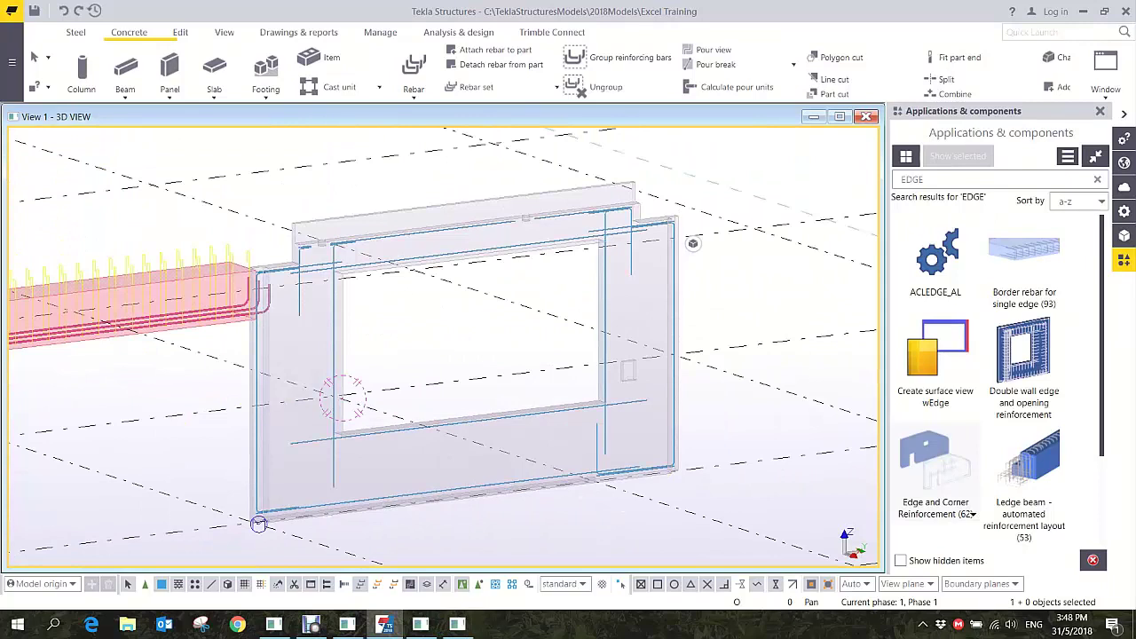
scroll(692, 243, down, 2)
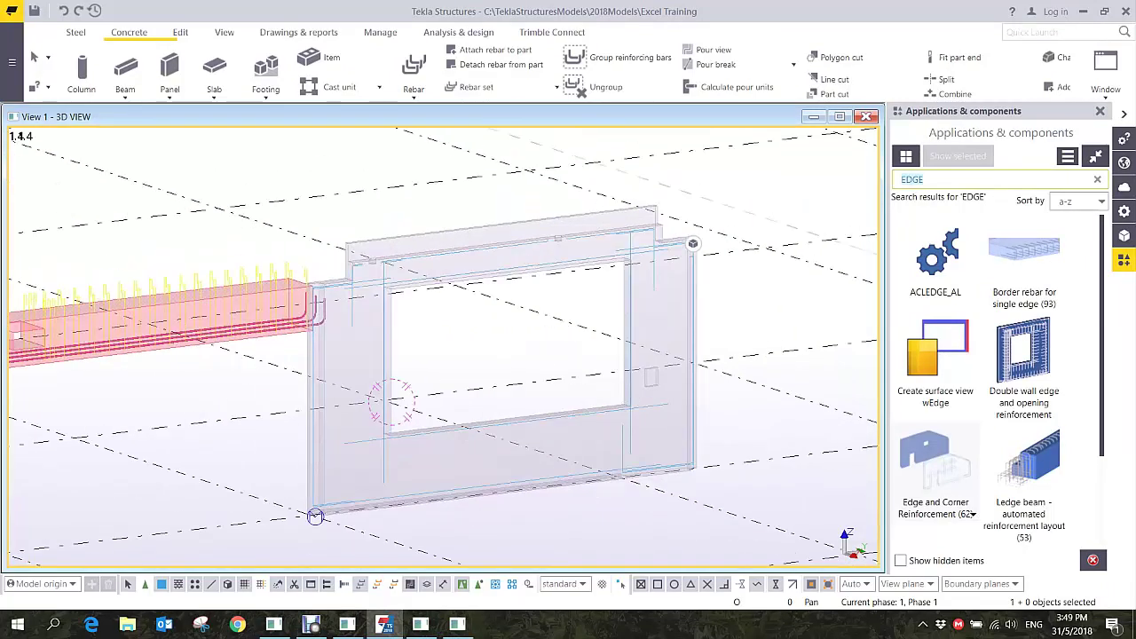
- Search the component catalog for MESH, apply Mesh Bars to the wall panel and end the command
text(MESH)
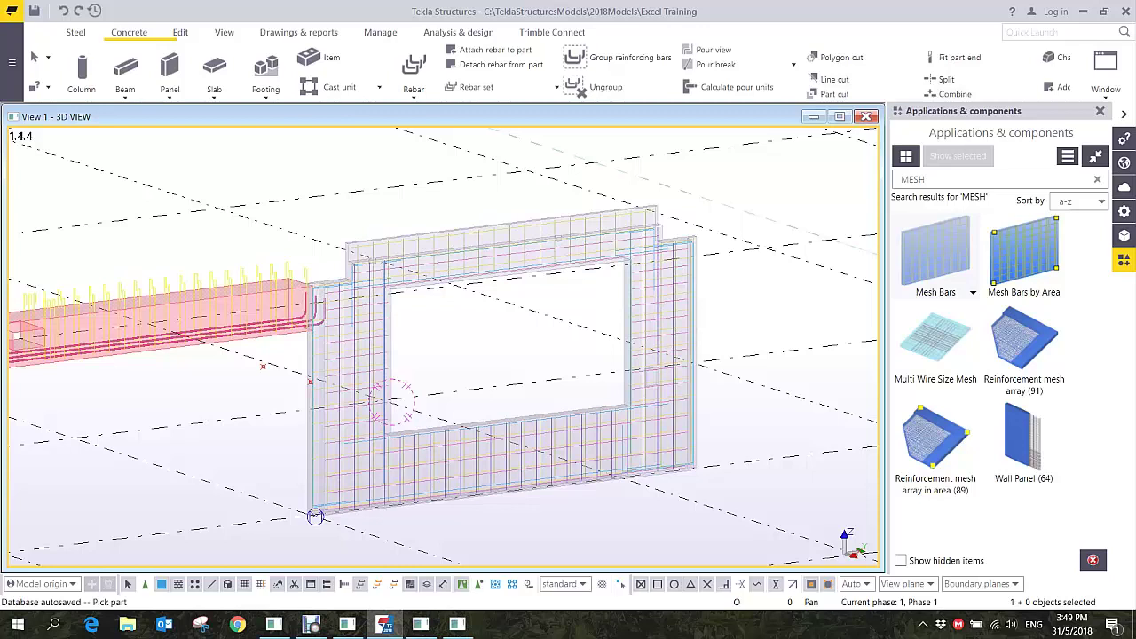
right_click(751, 175)
click(772, 183)
scroll(706, 315, up, 2)
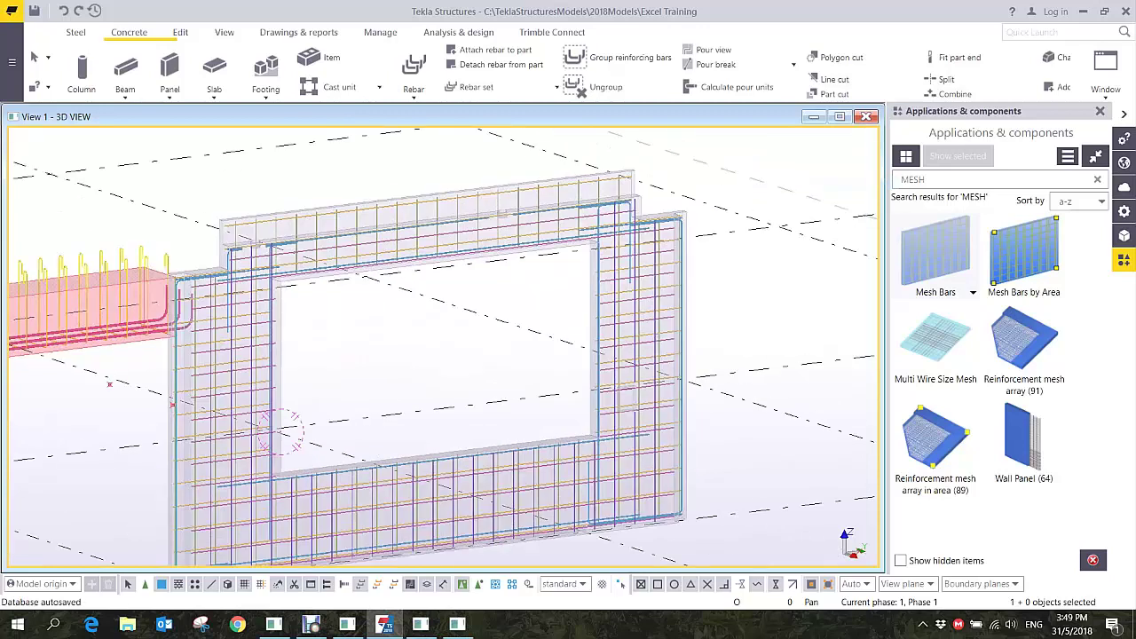
scroll(679, 376, up, 1)
ctrl+middle_drag(672, 377, 617, 381)
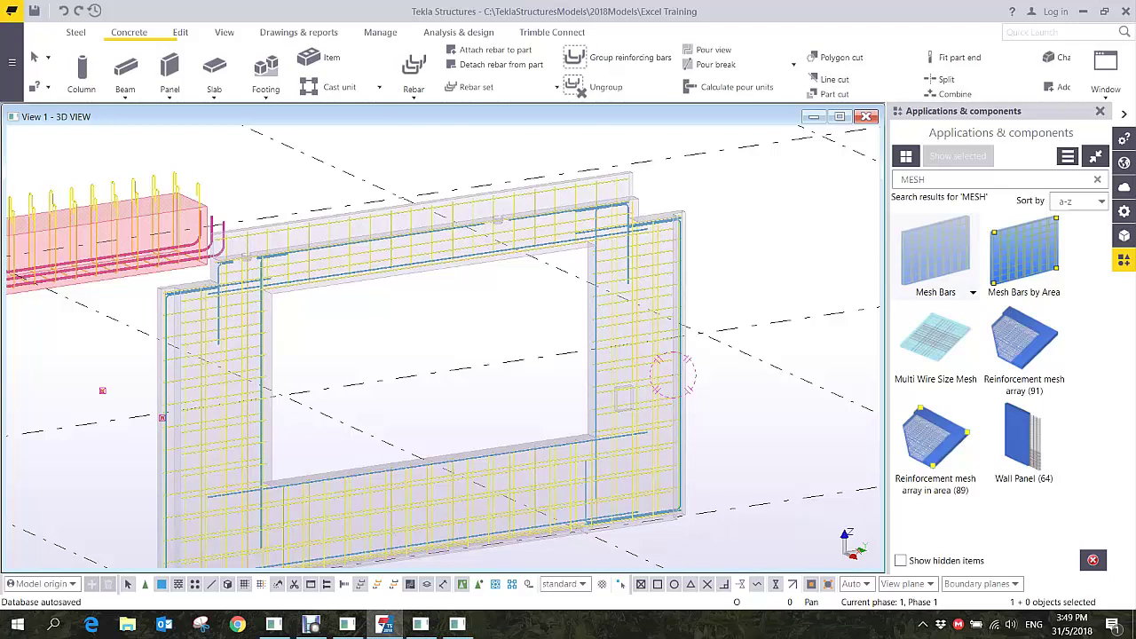
- Modify the wall panel's Mesh Bars to a single layer with 25.00 cover, leaving the second layer empty
double_click(667, 265)
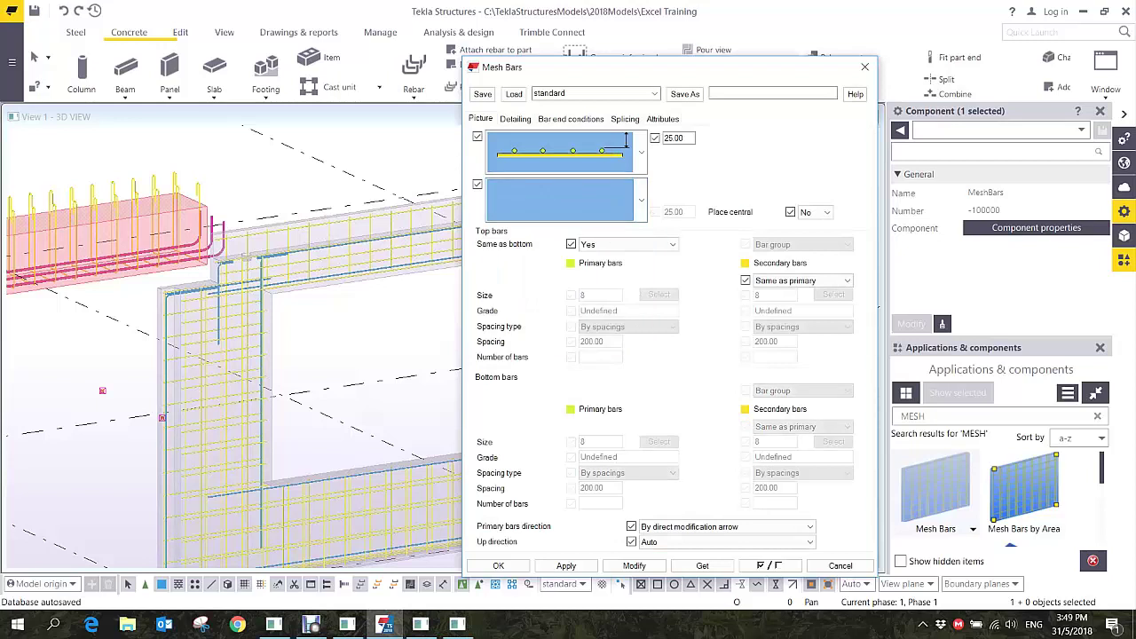
click(634, 565)
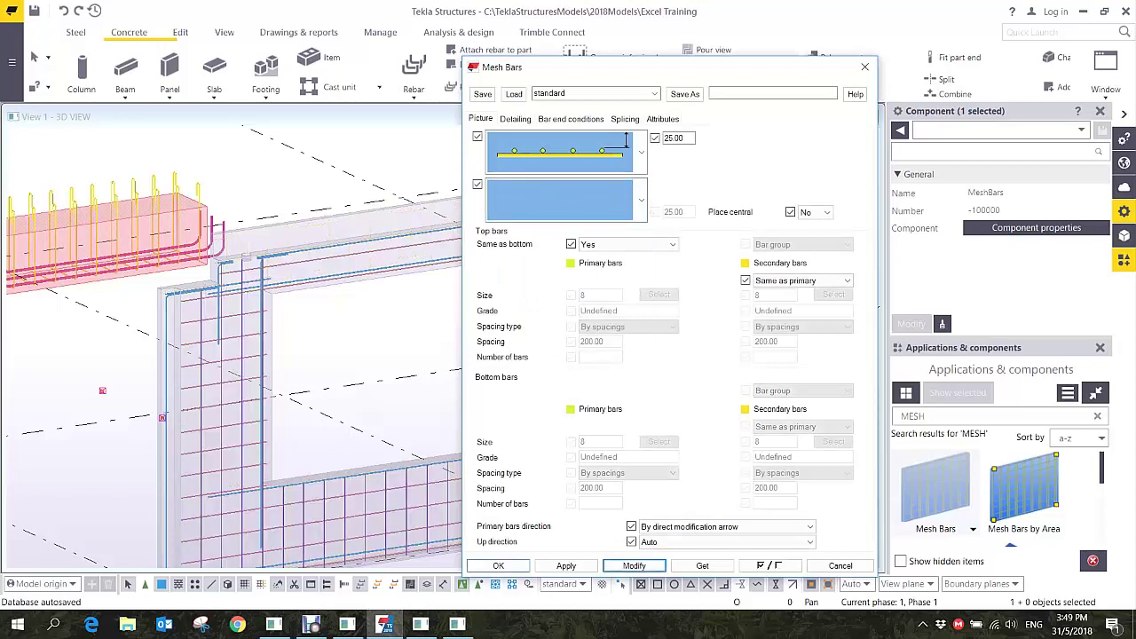
click(498, 565)
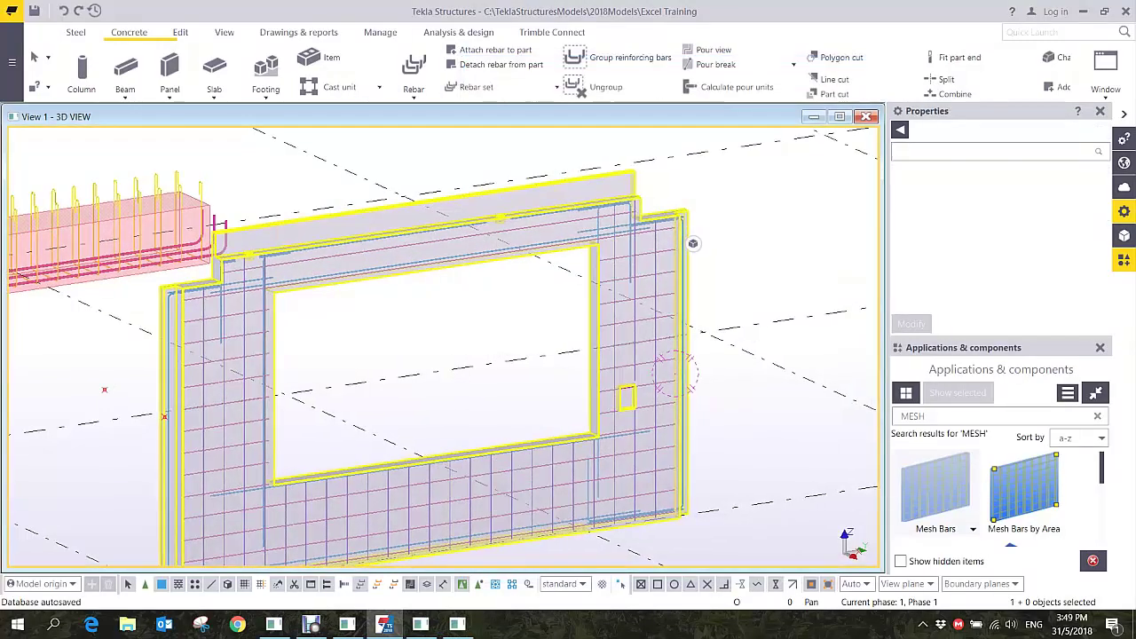
middle_drag(197, 532, 209, 456)
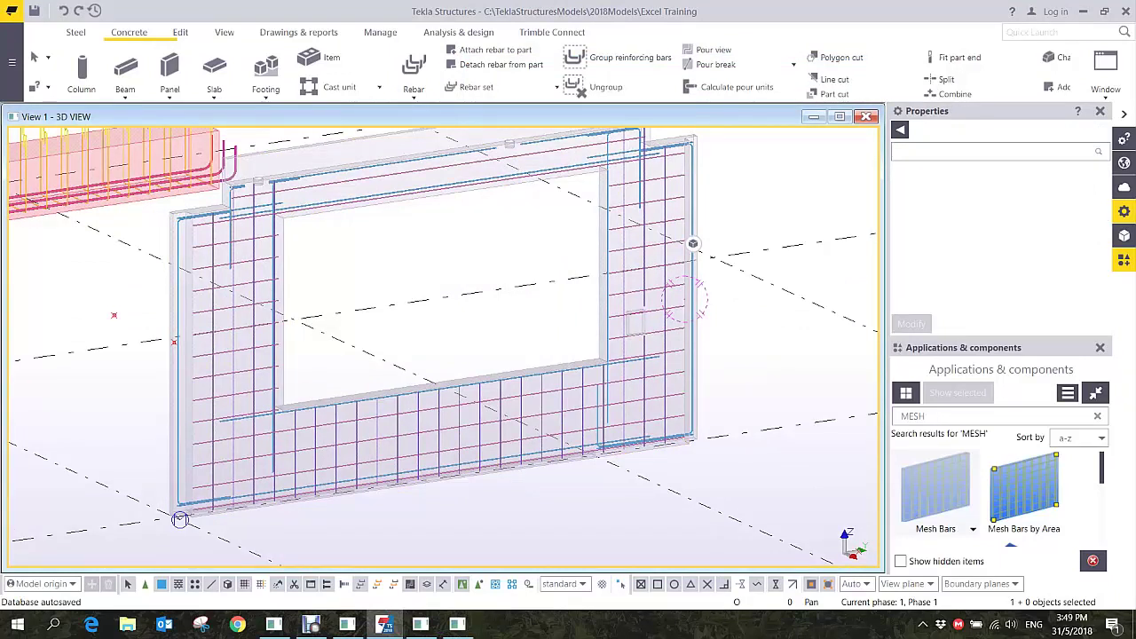
- Examine the meshed wall panel together with the neighbouring reinforced panel and beams, closing the object properties
scroll(180, 519, down, 3)
middle_drag(179, 520, 467, 407)
scroll(656, 332, down, 3)
scroll(657, 330, up, 5)
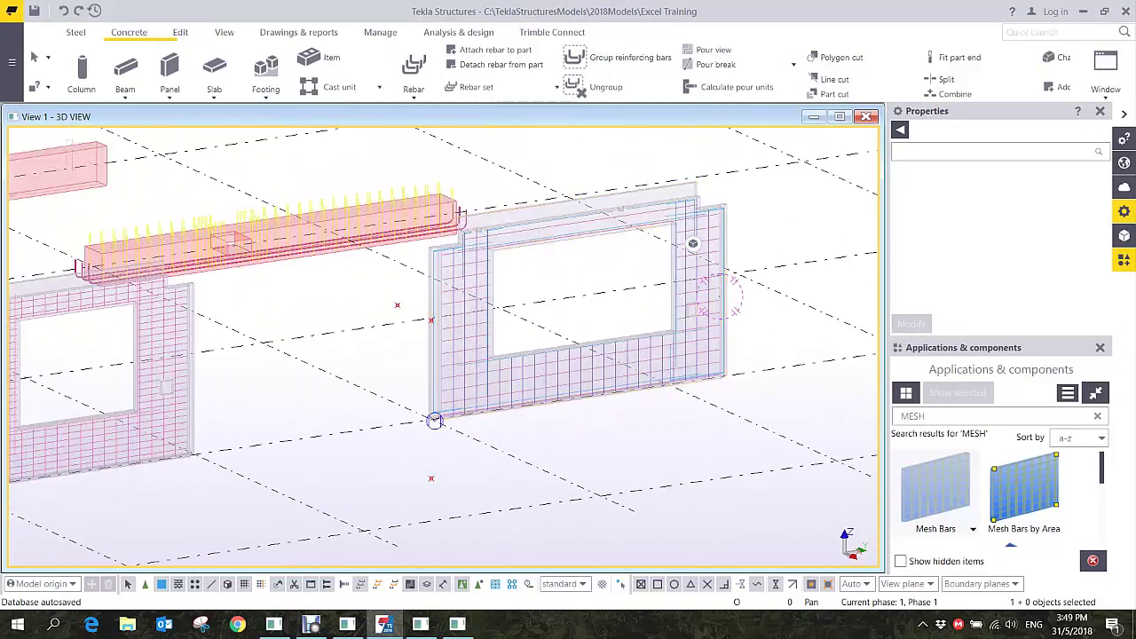
click(1100, 110)
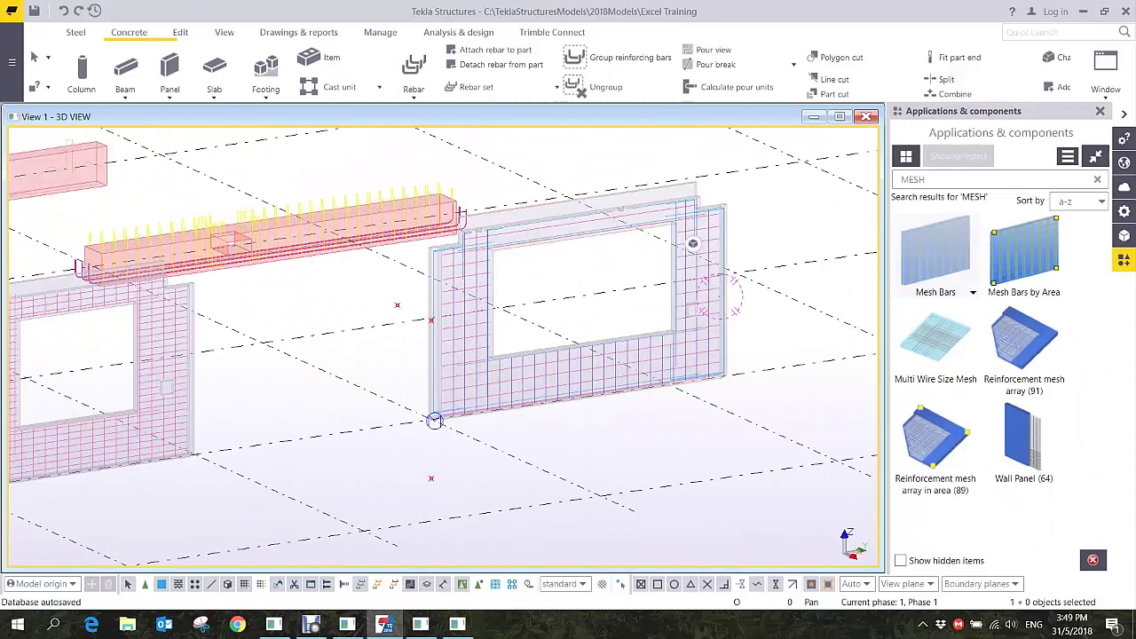
middle_drag(516, 369, 596, 434)
scroll(596, 433, down, 2)
ctrl+middle_drag(723, 388, 486, 430)
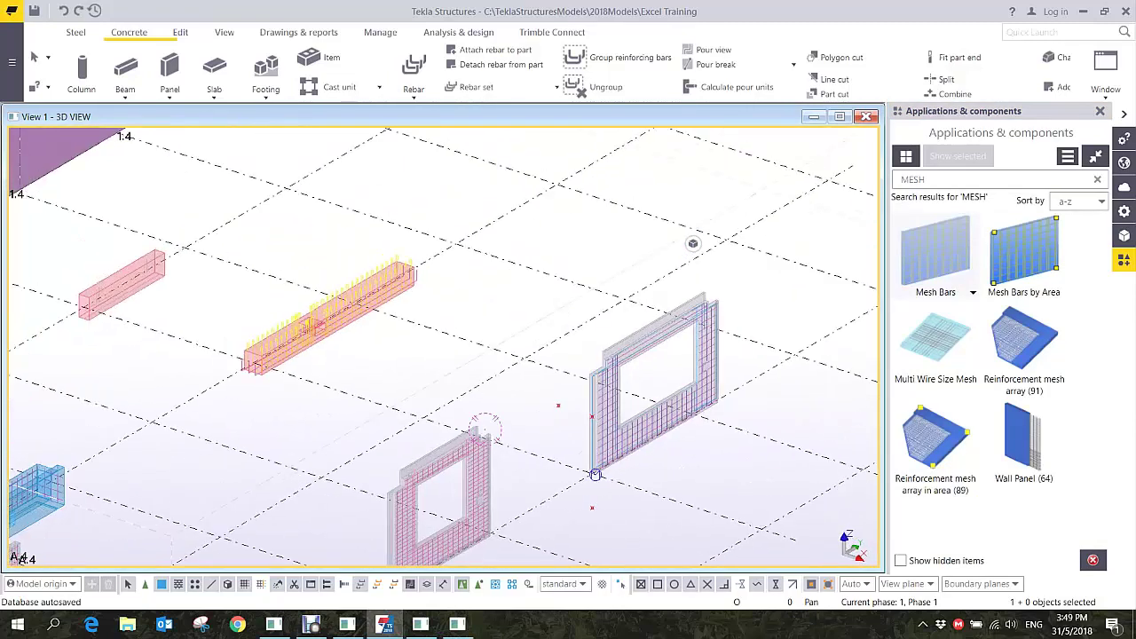
- Search the component catalog for STIRR and browse the available stirrup components
middle_drag(595, 475, 442, 461)
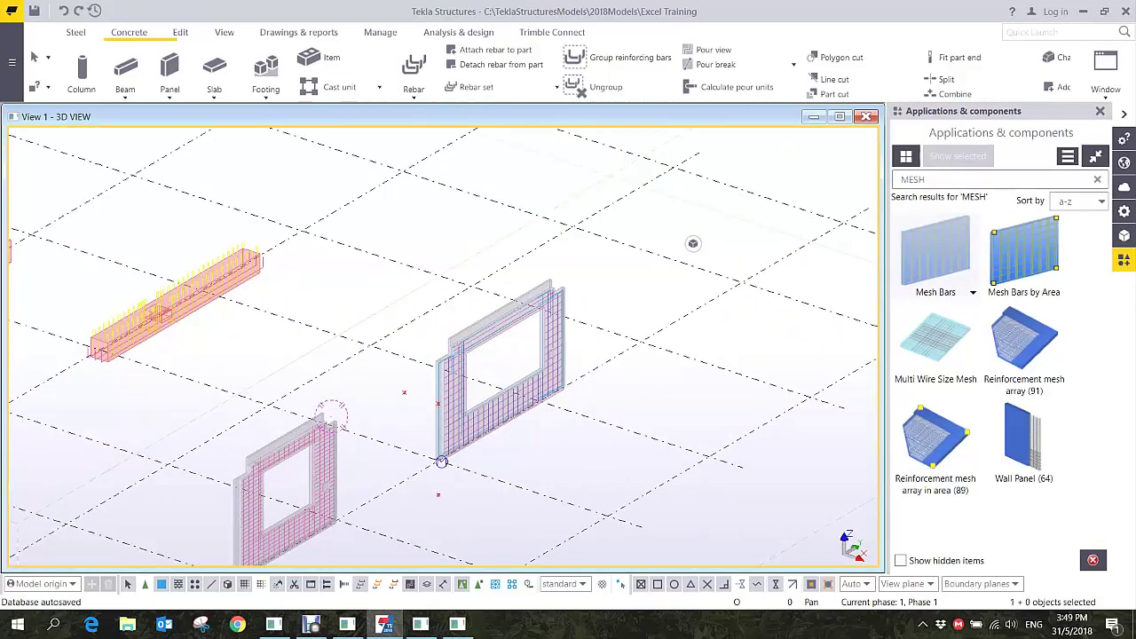
double_click(914, 179)
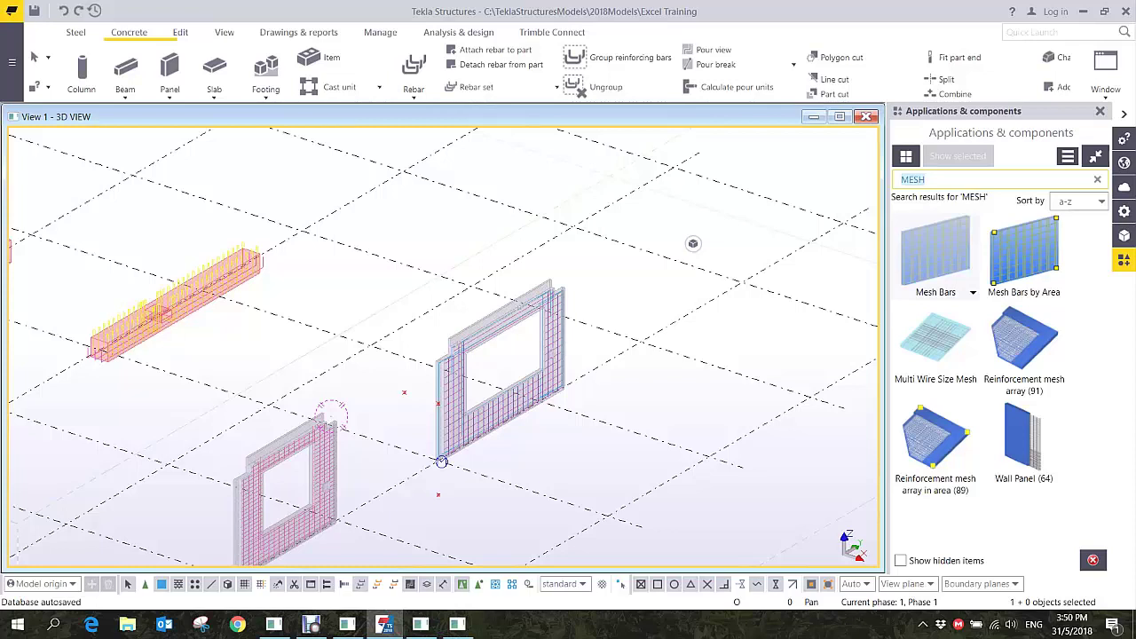
text(STIRR)
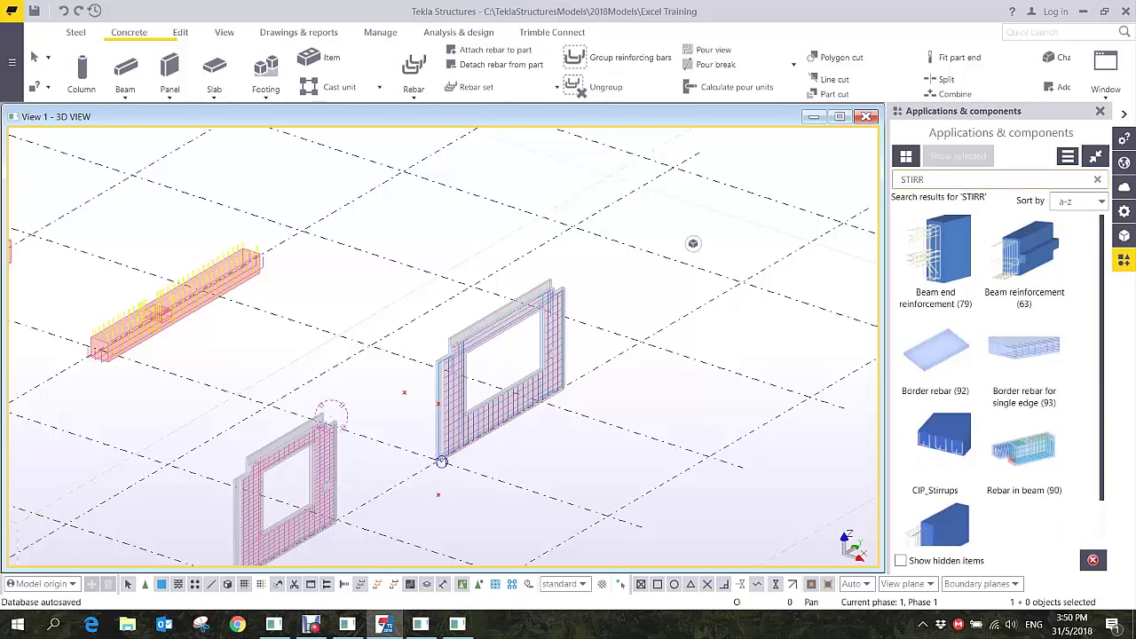
scroll(1061, 438, down, 1)
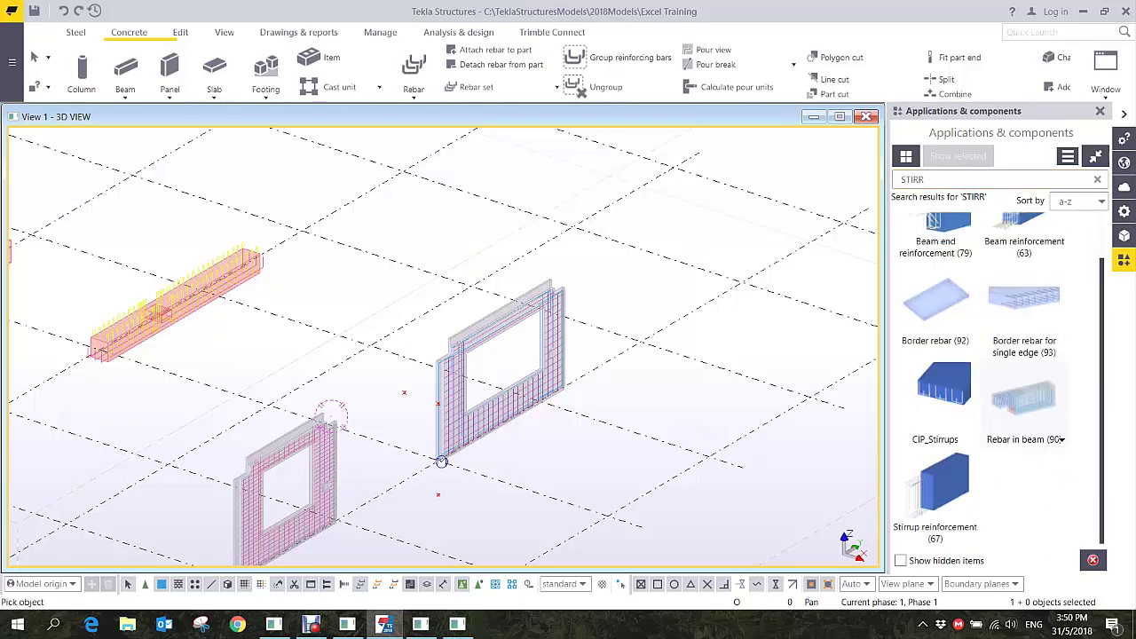
- Search the component catalog for EDGE and apply Edge and Corner Reinforcement (62) to the lower window panels on the building's end wall
middle_drag(441, 462, 577, 355)
scroll(577, 355, down, 4)
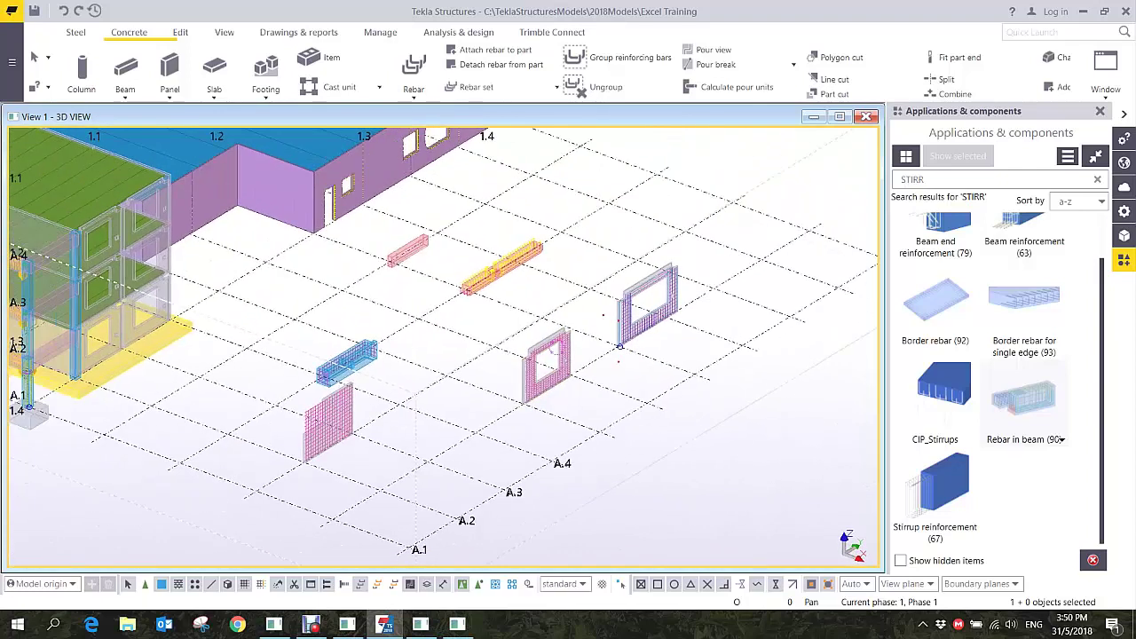
scroll(10, 310, up, 5)
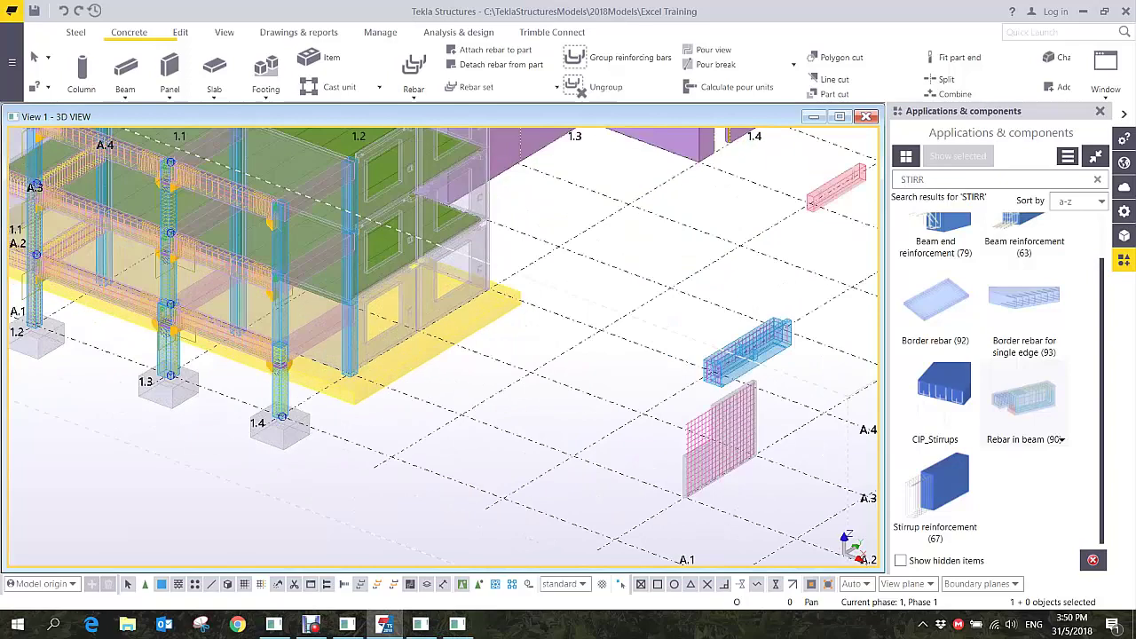
ctrl+middle_drag(448, 363, 353, 384)
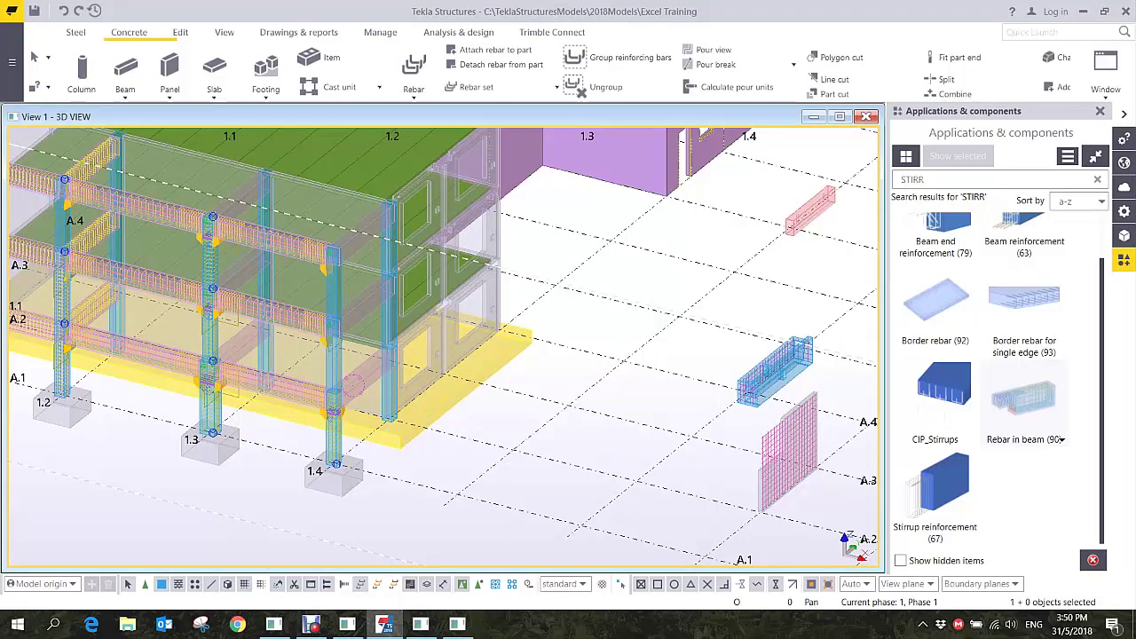
ctrl+middle_drag(418, 295, 351, 265)
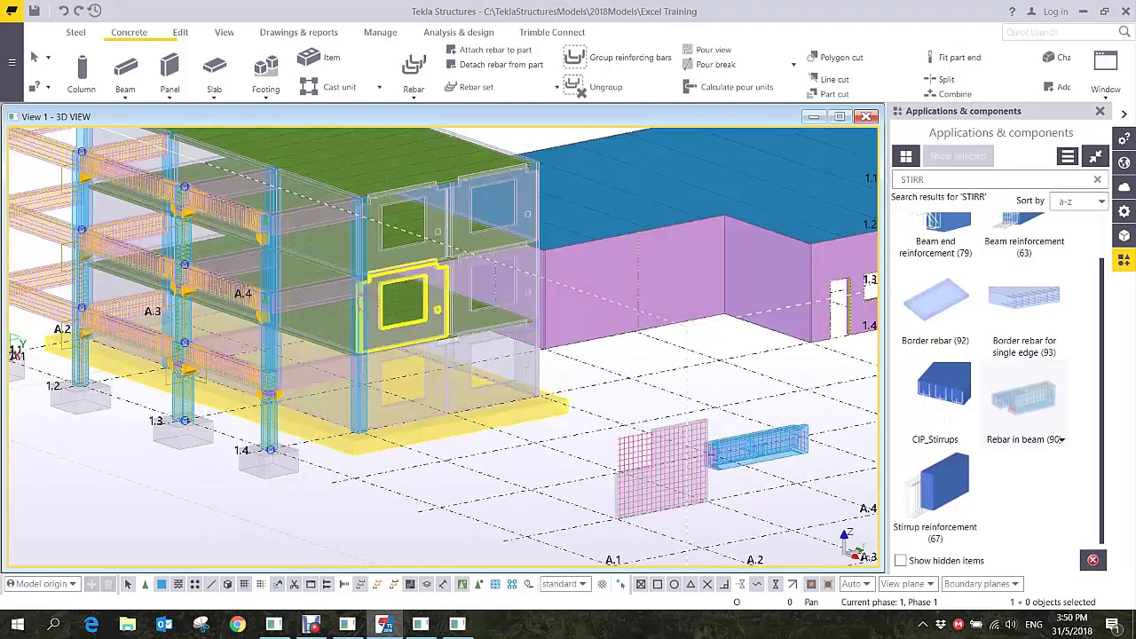
ctrl+middle_drag(470, 248, 458, 321)
scroll(493, 275, up, 5)
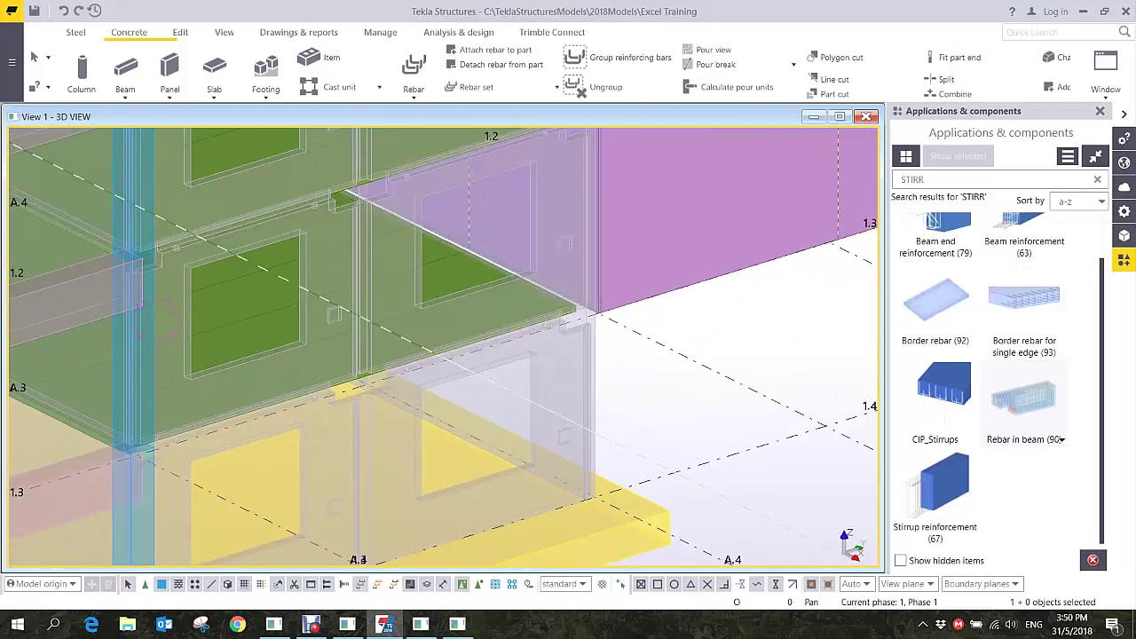
scroll(998, 379, up, 2)
drag(927, 180, 897, 180)
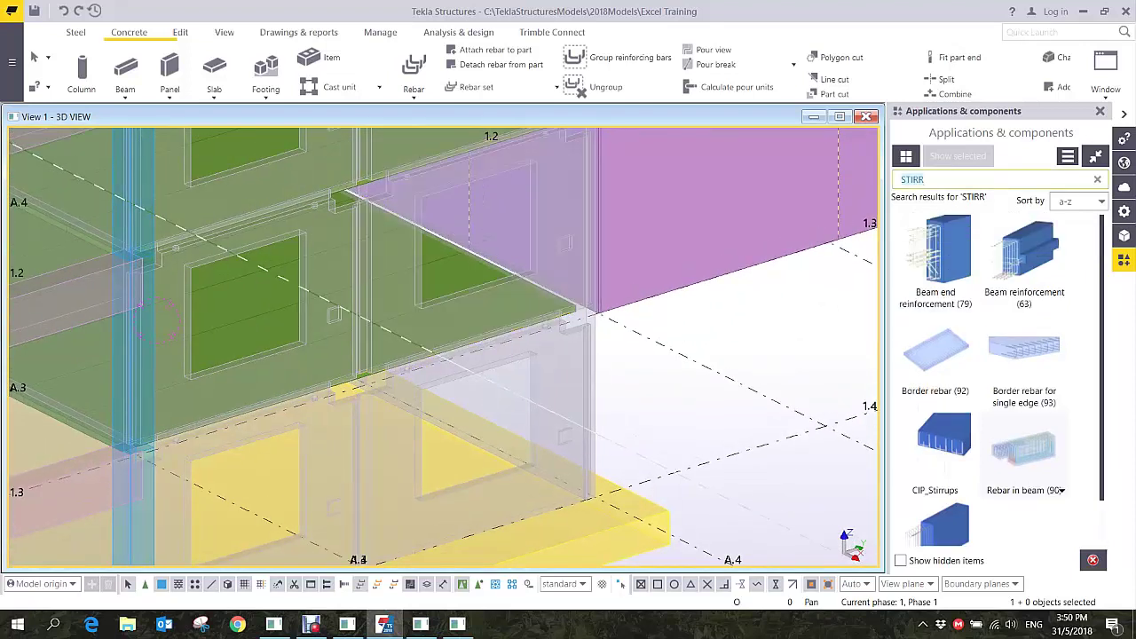
text(EDGE)
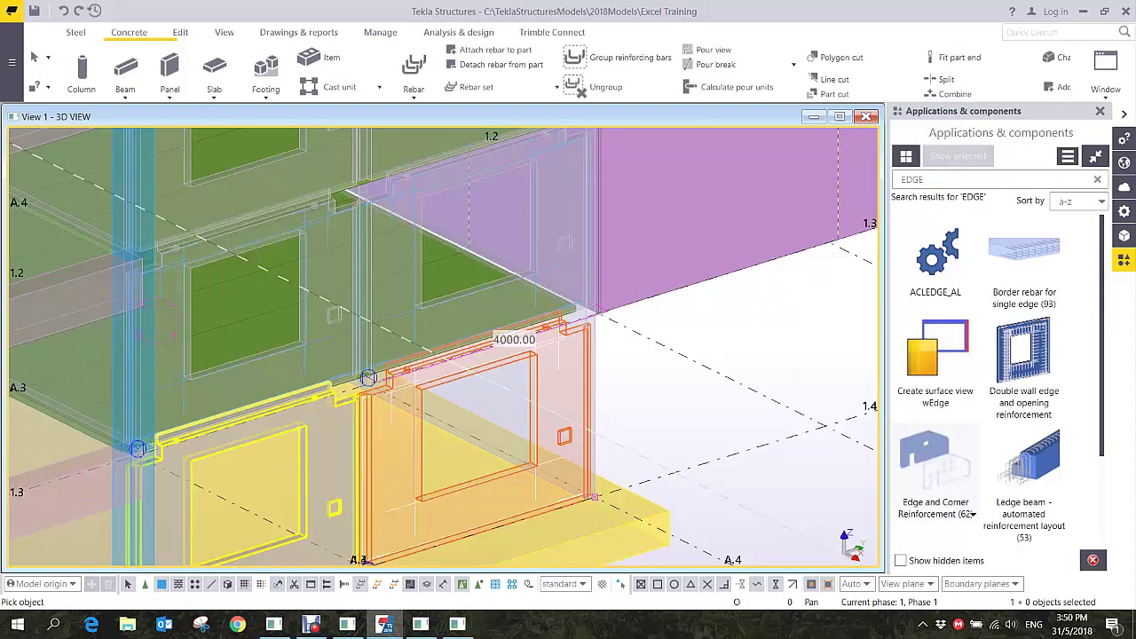
click(334, 453)
scroll(566, 383, up, 5)
ctrl+middle_drag(603, 365, 515, 329)
scroll(602, 364, down, 8)
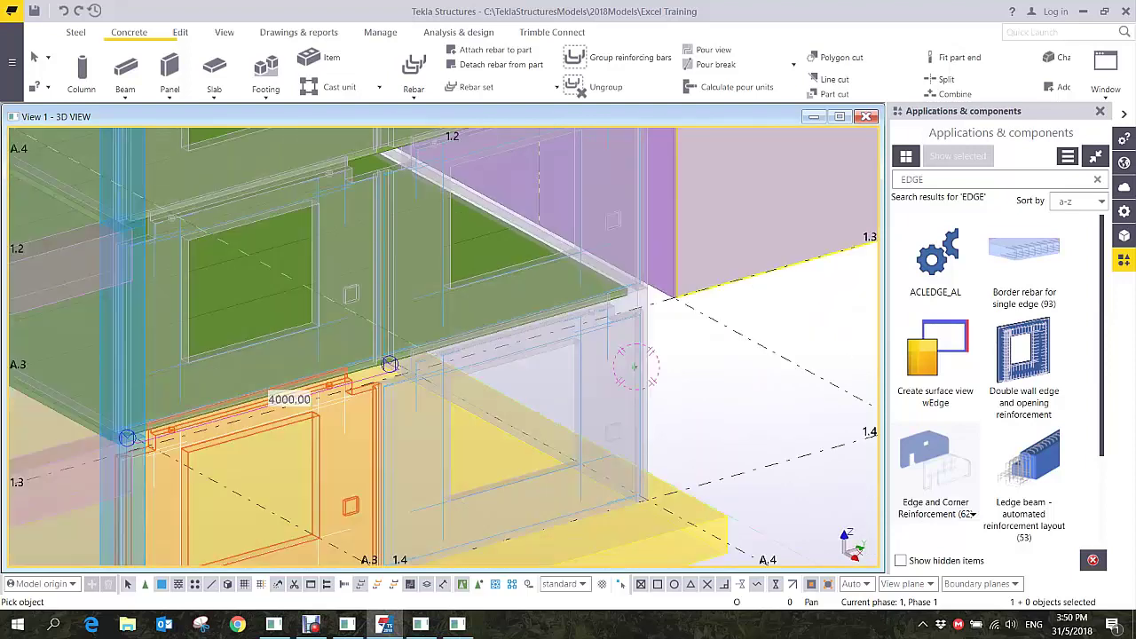
- Search the component catalog for MESH, apply Mesh Bars to the two ground-floor window panels and end the command
key(BackSpace)
key(BackSpace)
key(BackSpace)
key(BackSpace)
text(MESH)
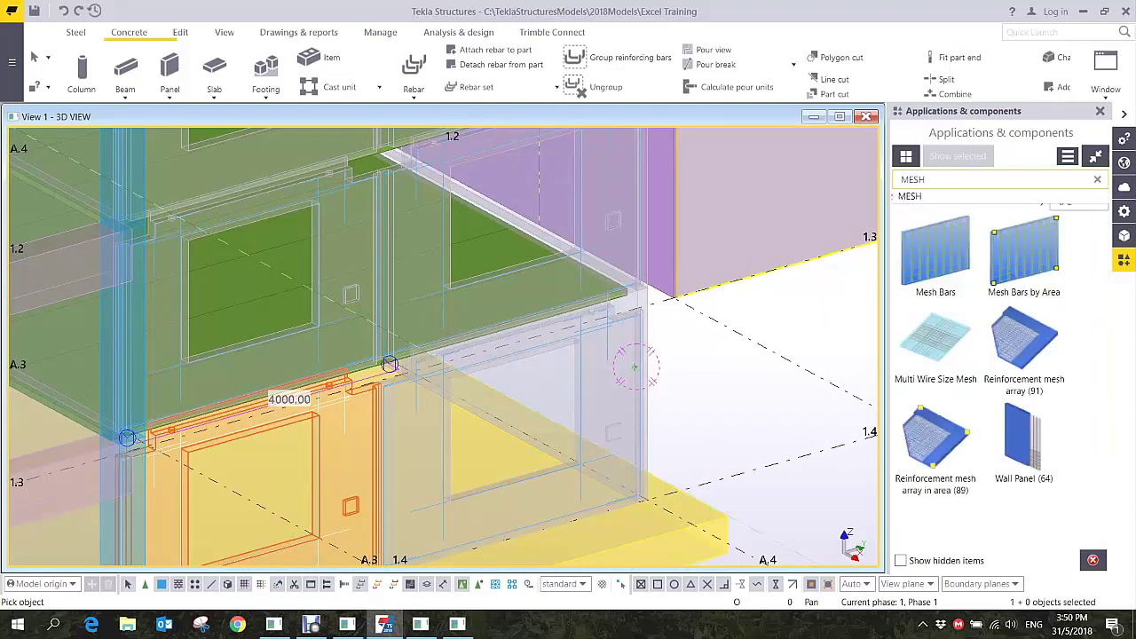
key(Return)
click(936, 256)
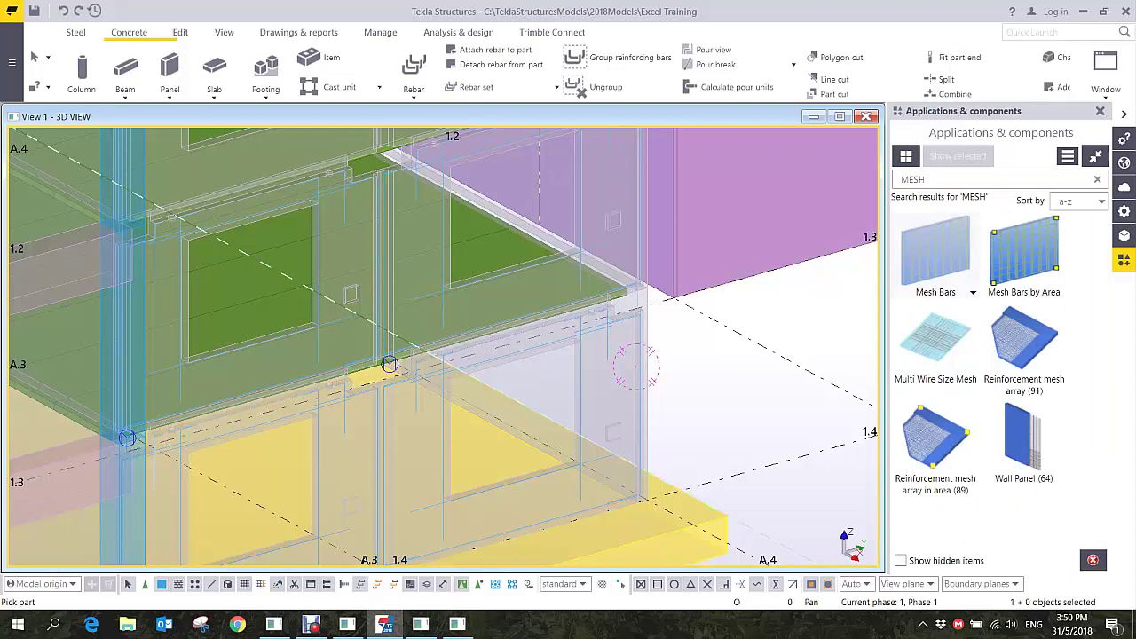
click(604, 400)
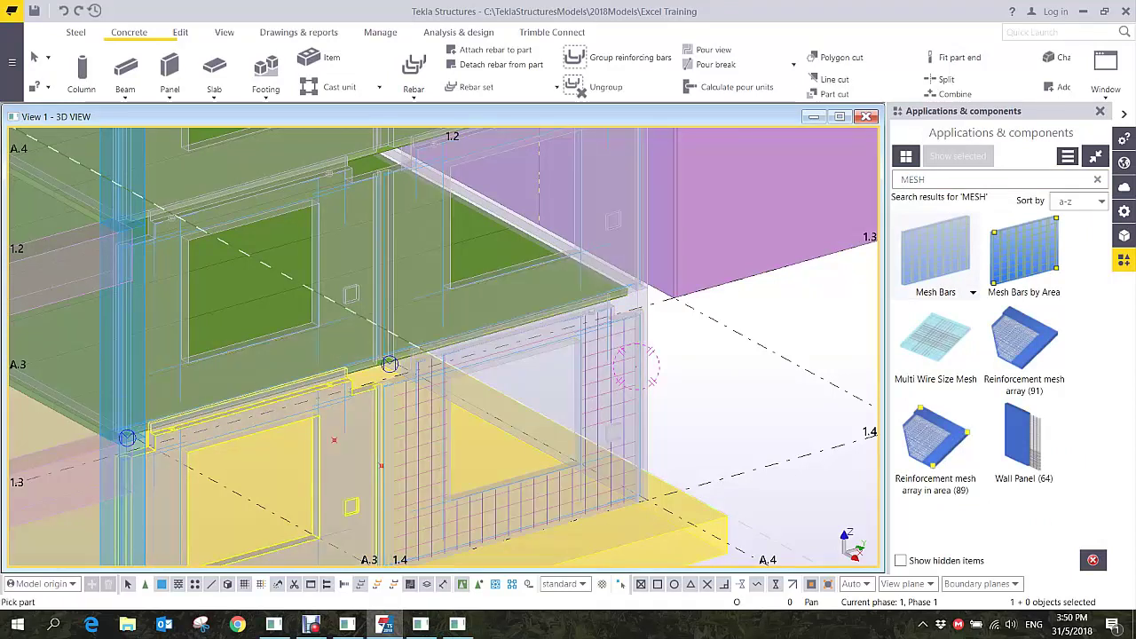
click(344, 462)
right_click(620, 210)
click(653, 219)
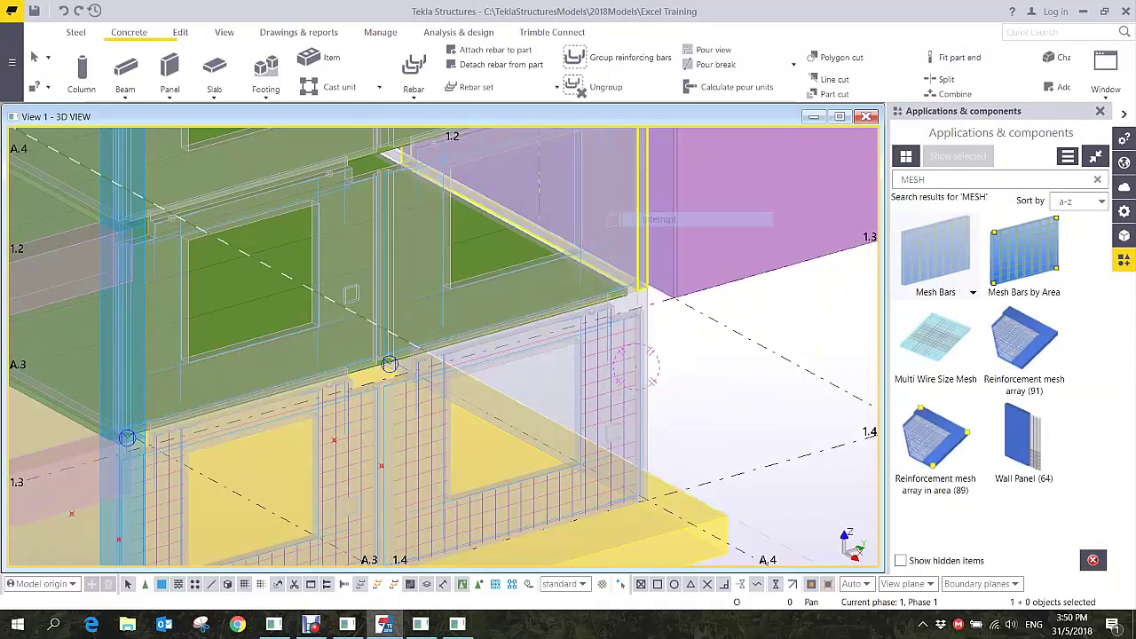
- Show only the two adjoining solid wall panels beside grid A.2 and clear the selection at their vertical joint
scroll(799, 515, down, 8)
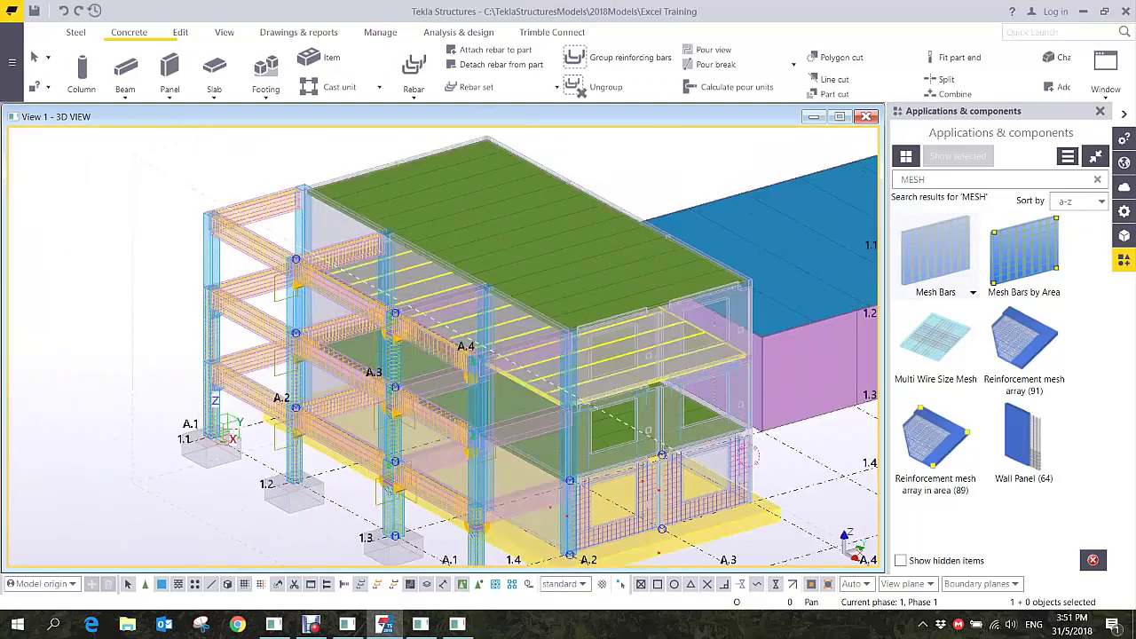
ctrl+middle_drag(444, 382, 710, 382)
scroll(364, 267, up, 5)
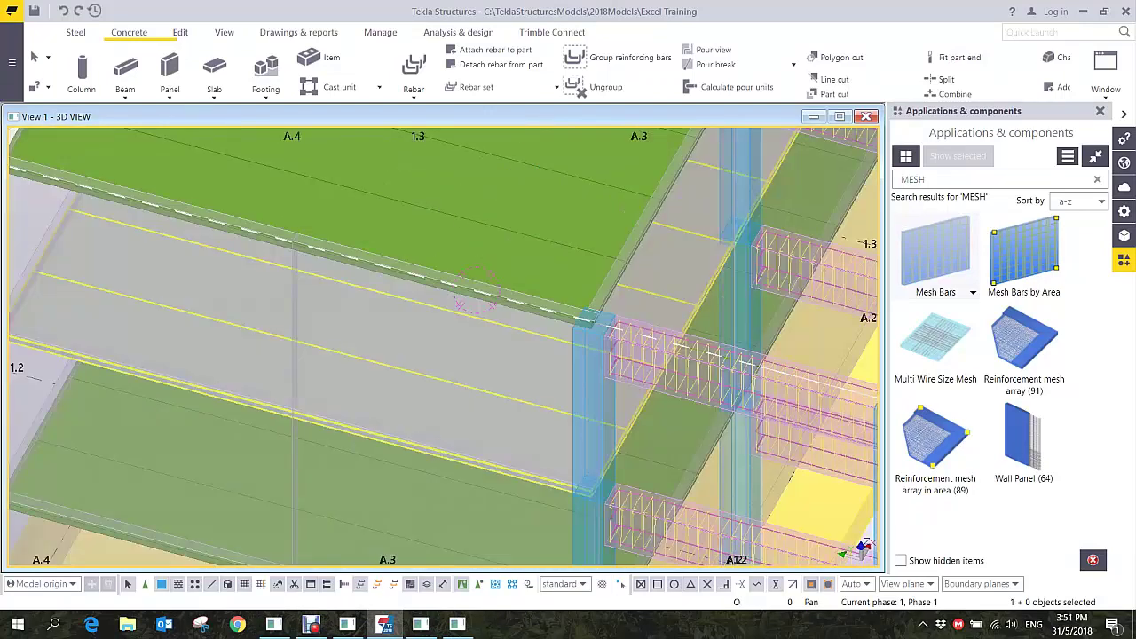
scroll(279, 272, up, 3)
ctrl+middle_drag(308, 281, 506, 279)
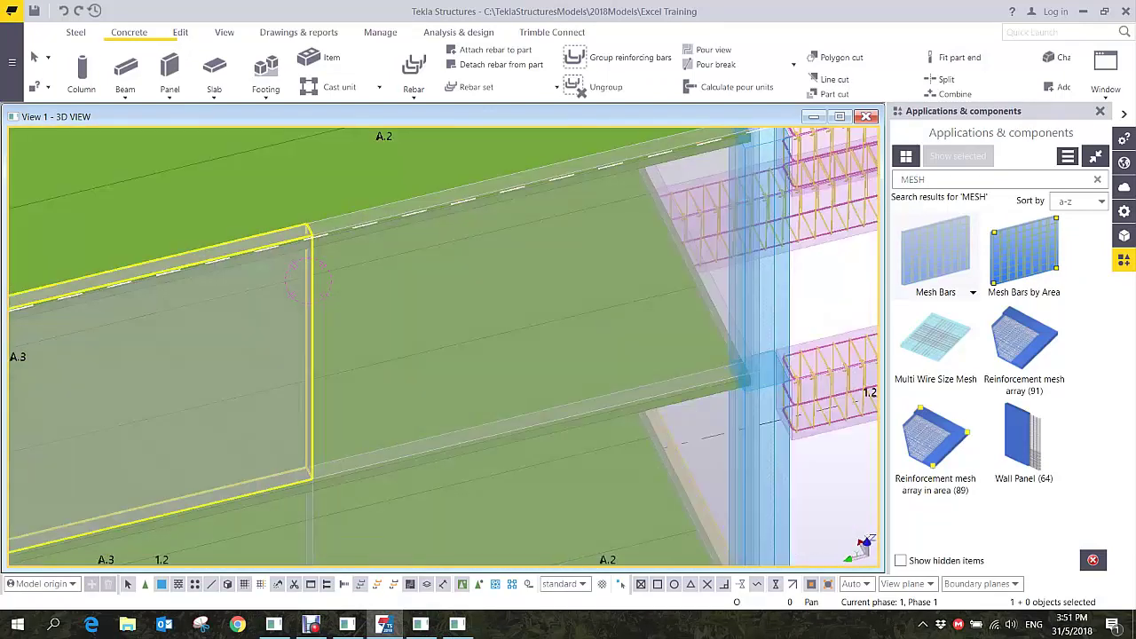
click(299, 242)
ctrl+click(329, 229)
right_click(329, 229)
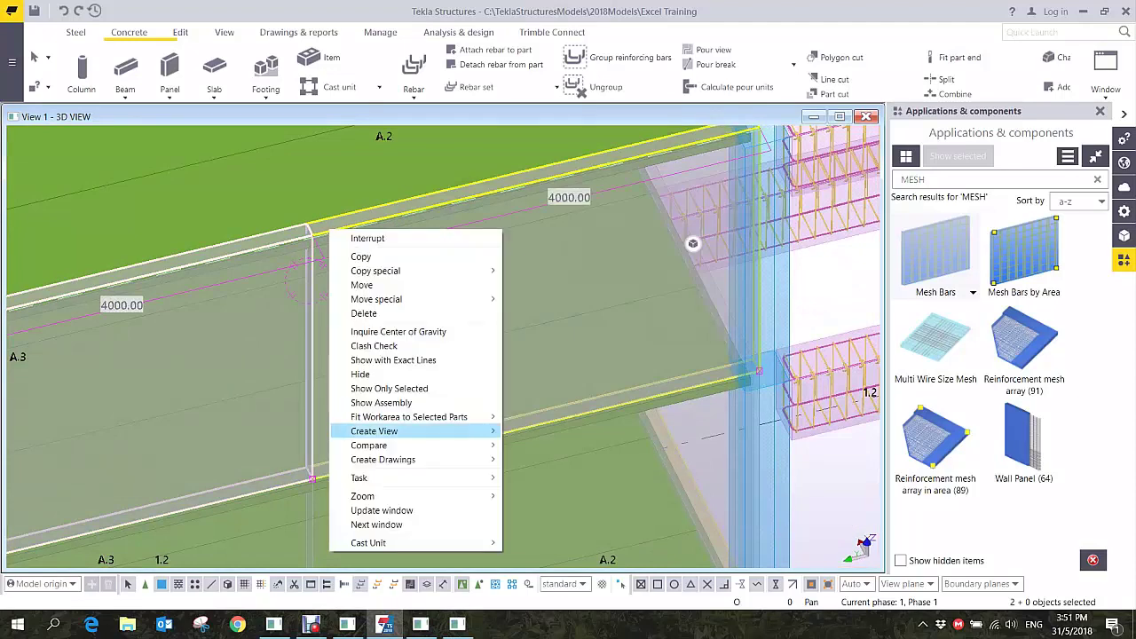
click(389, 388)
scroll(390, 266, up, 5)
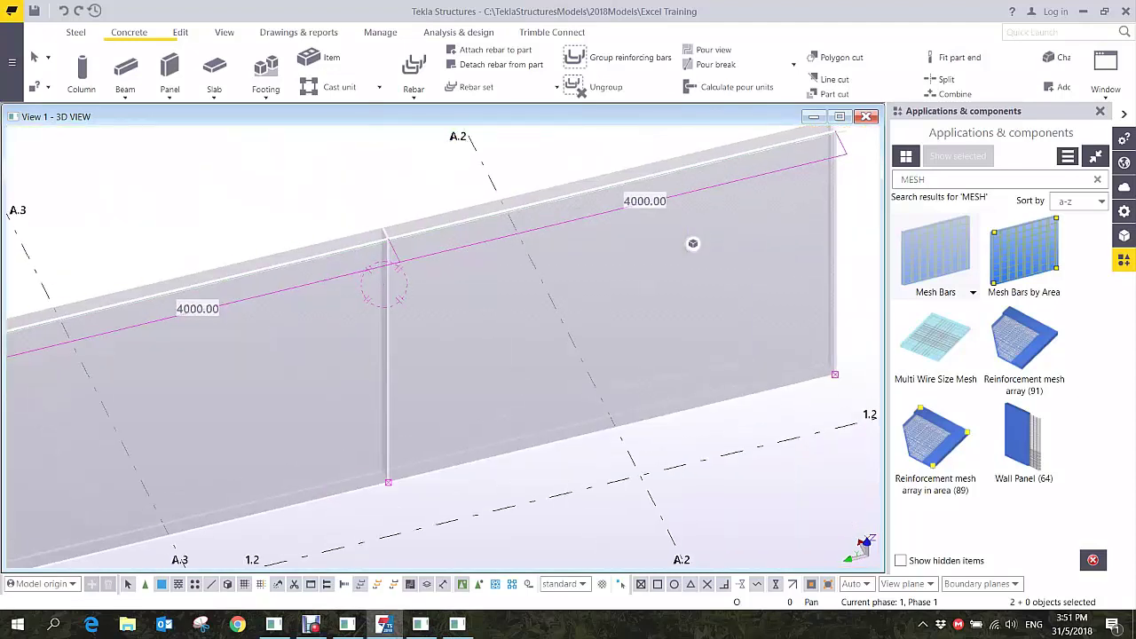
ctrl+middle_drag(397, 324, 383, 239)
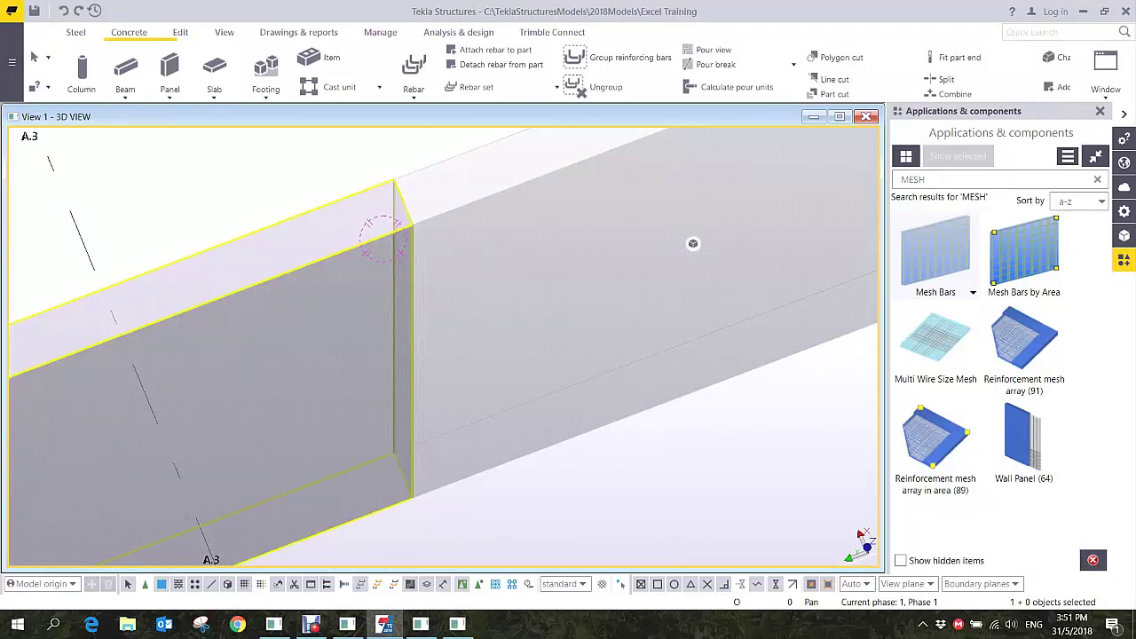
key(Escape)
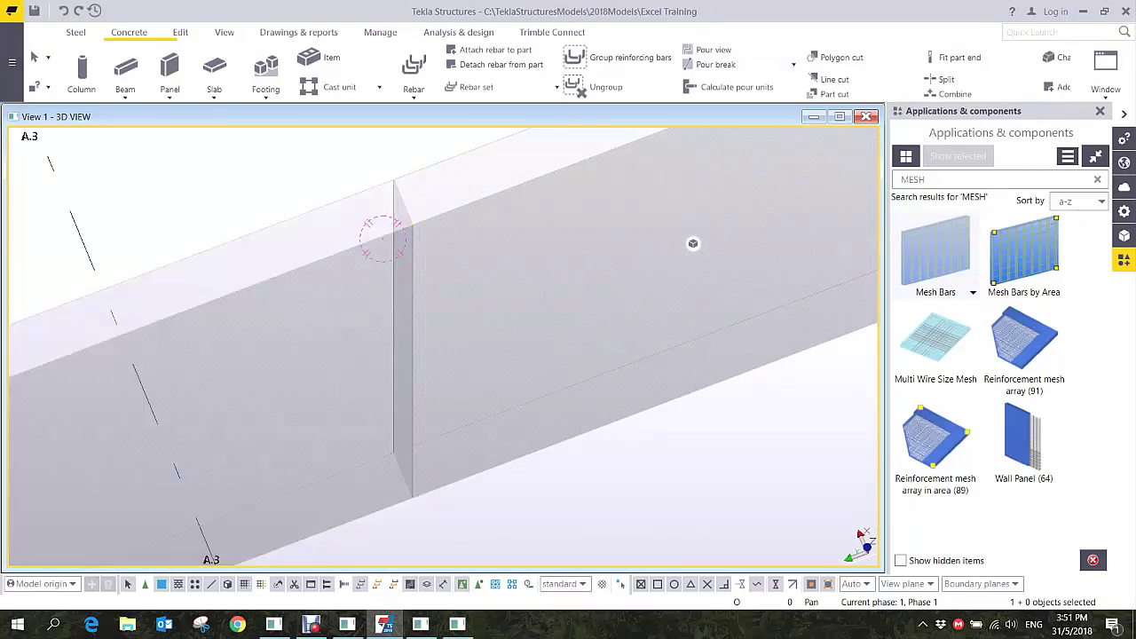
- Search the component catalog for WALL and open the Wall To Wall Connection properties
text(WALL)
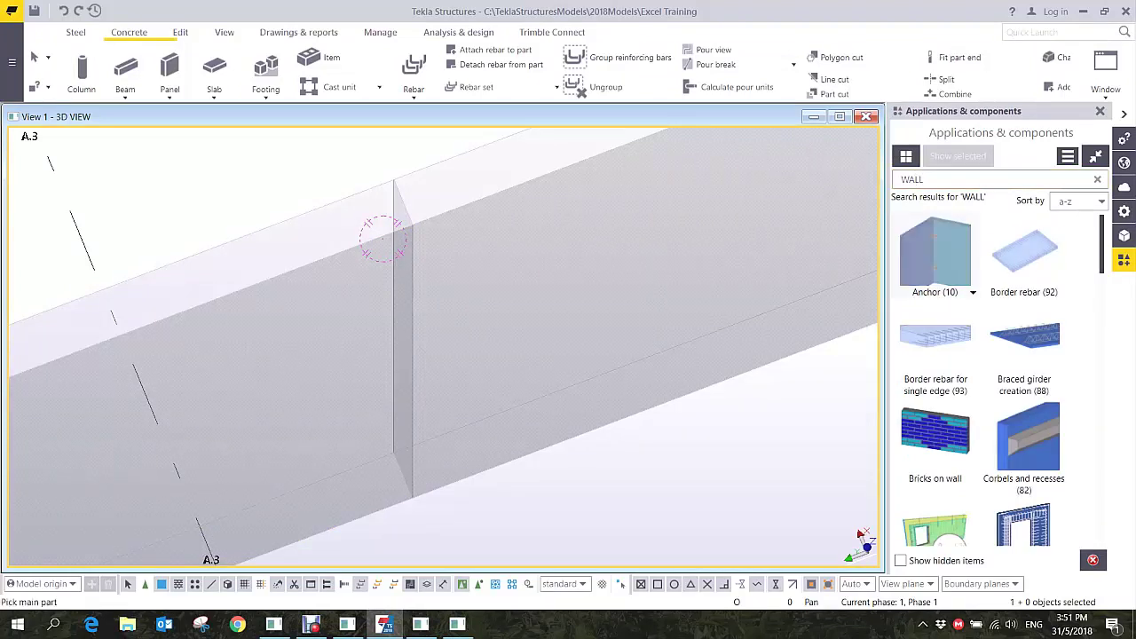
scroll(1001, 373, down, 2)
scroll(1002, 372, down, 4)
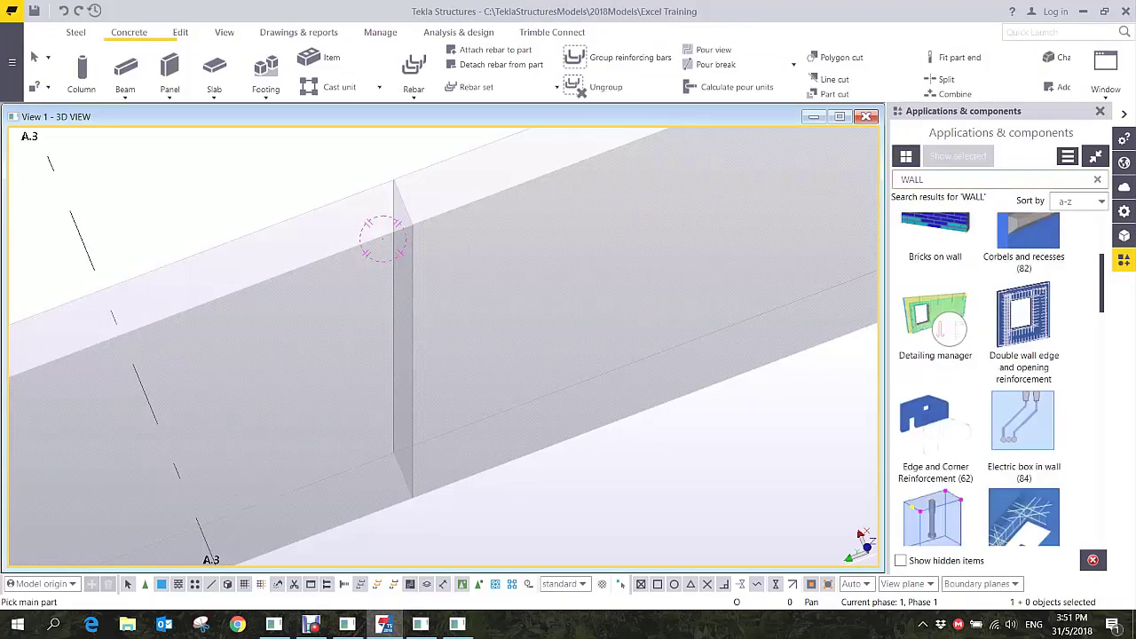
scroll(1002, 373, down, 2)
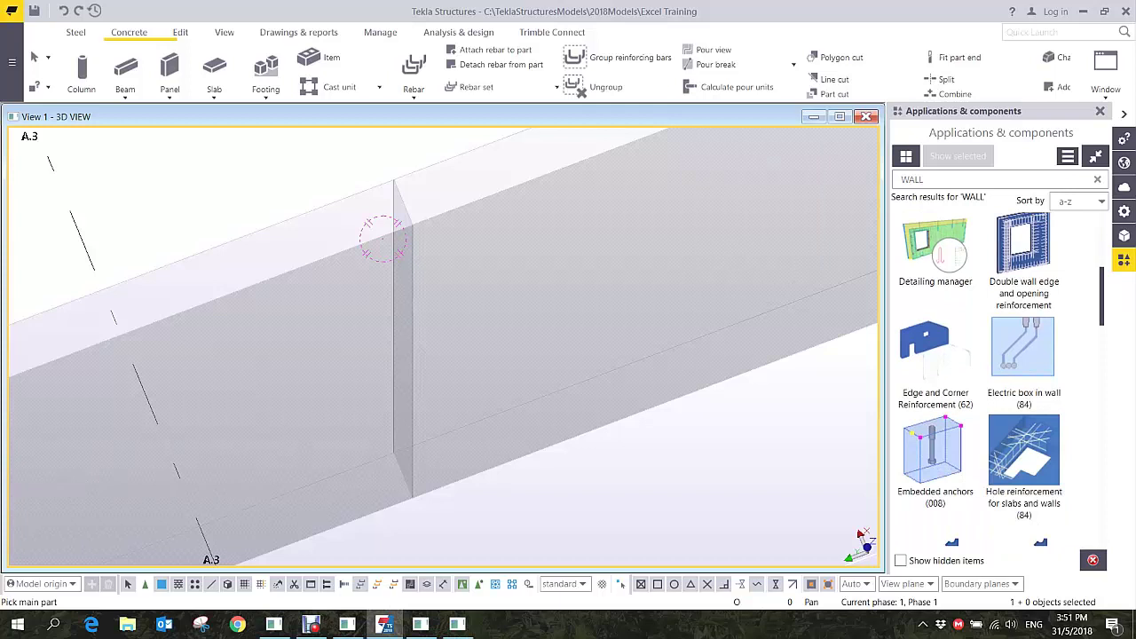
scroll(1001, 373, down, 20)
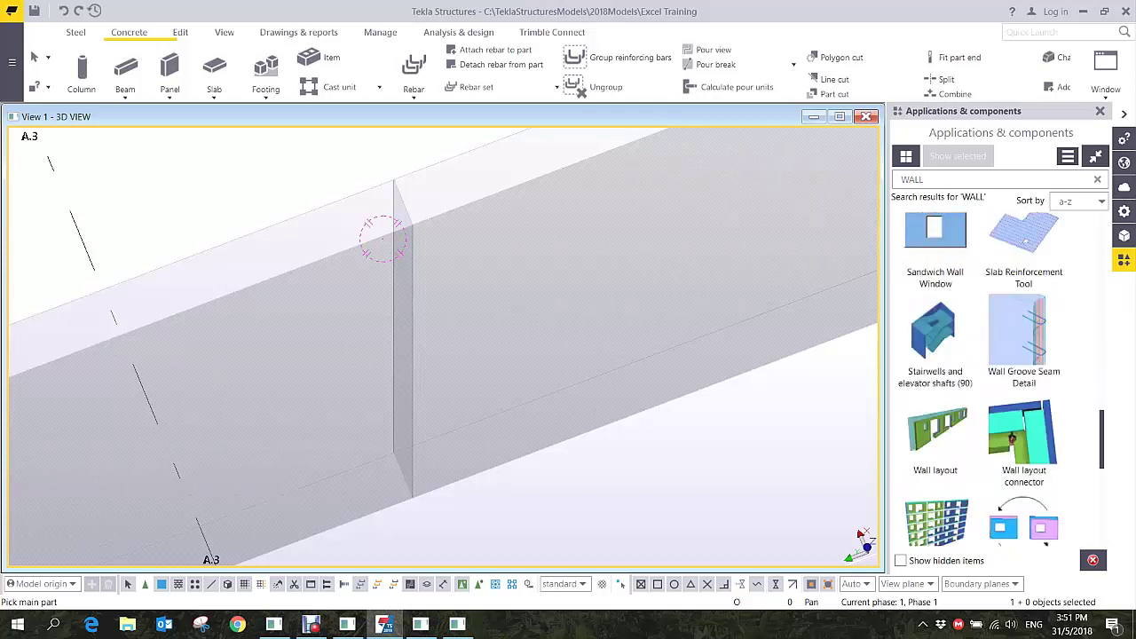
scroll(1001, 372, down, 11)
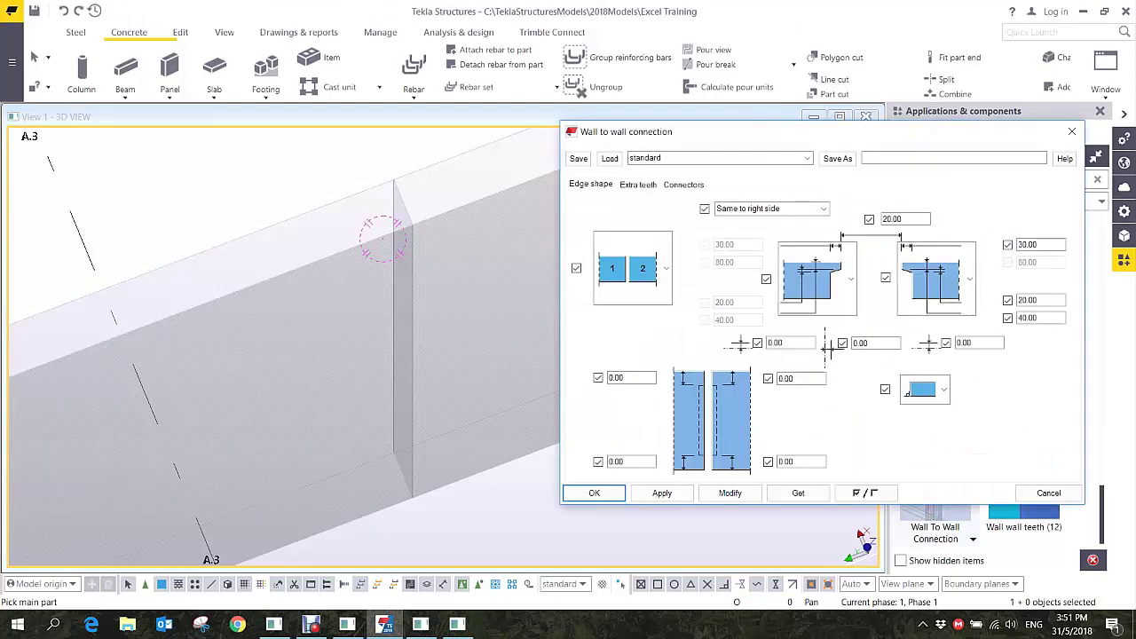
- Choose the side-by-side panel arrangement for the wall to wall connection and the plain seam edge without extra teeth
middle_drag(391, 293, 279, 305)
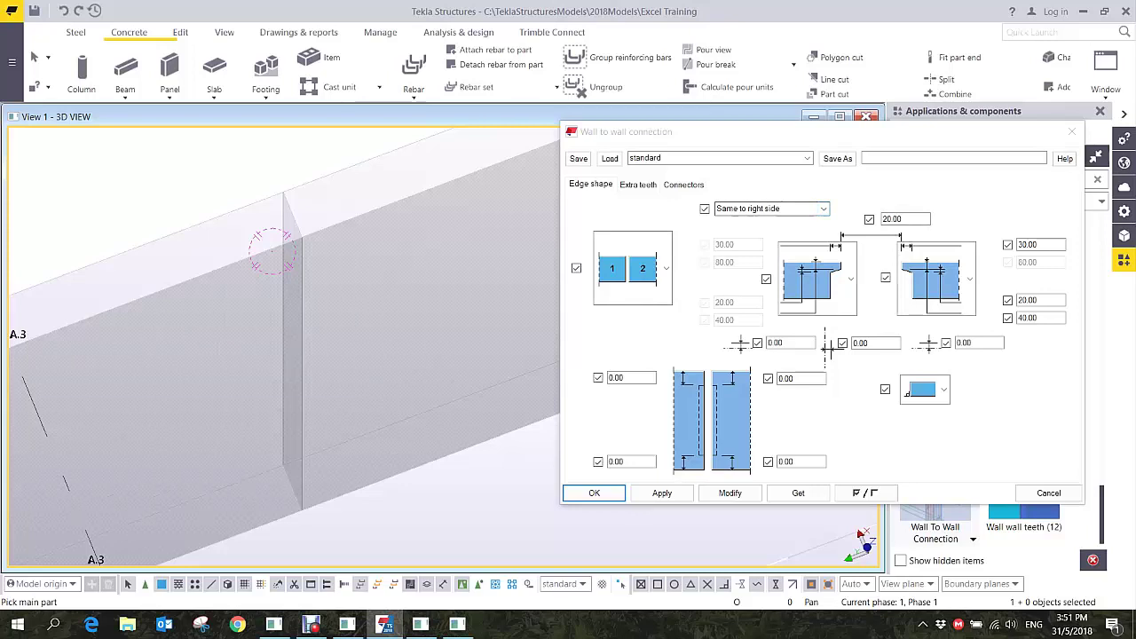
click(633, 269)
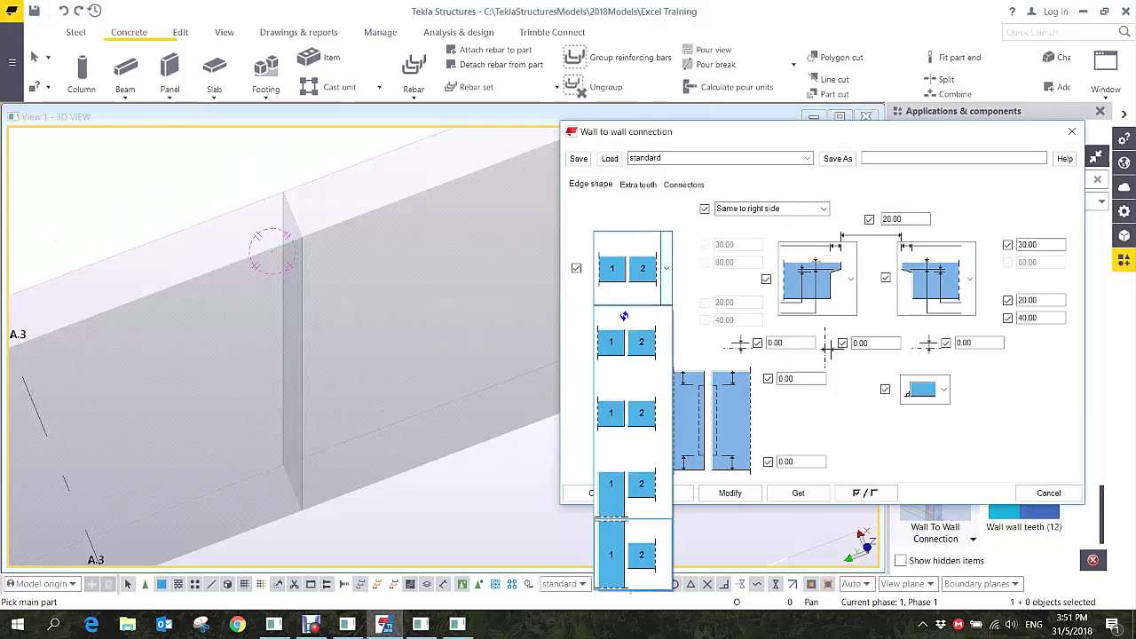
click(633, 413)
click(638, 184)
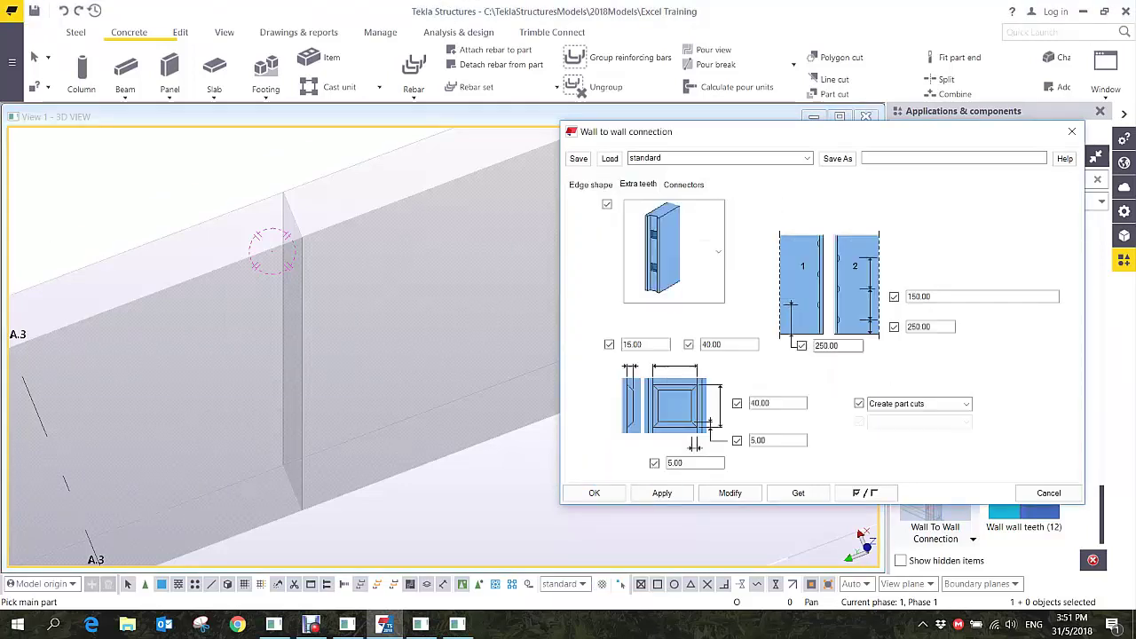
click(717, 252)
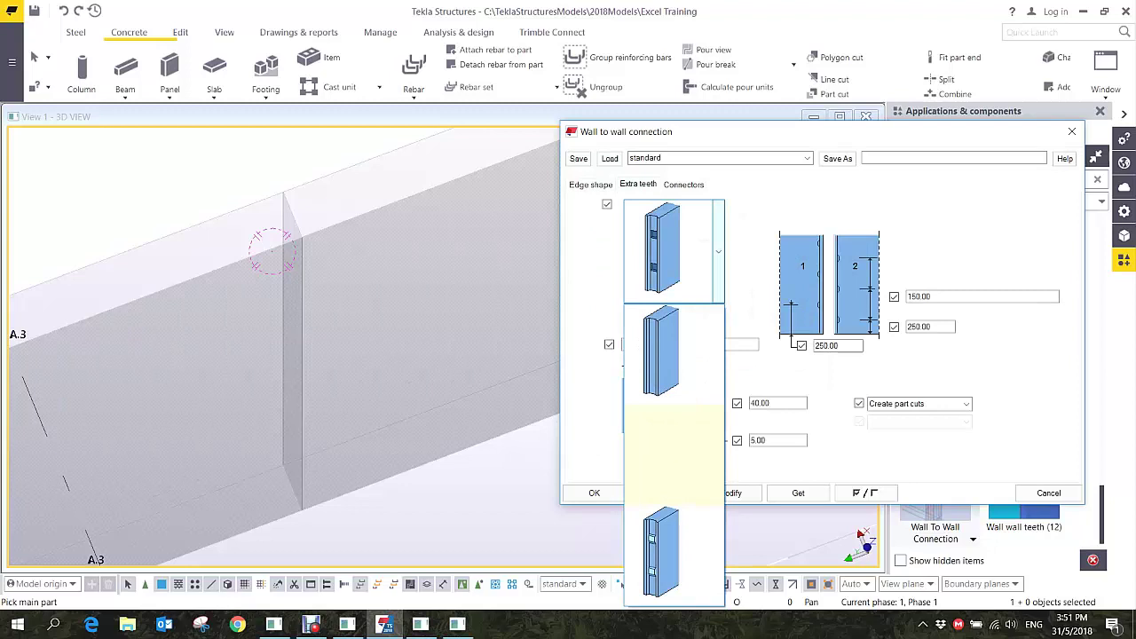
click(672, 351)
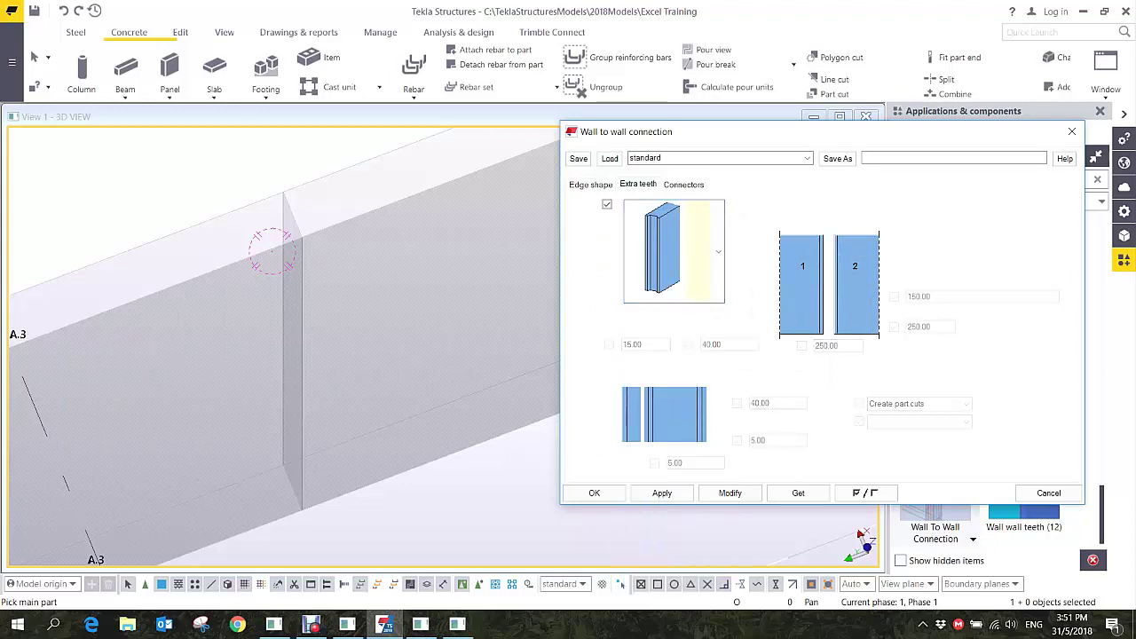
- Set both connector bar edge distances to 30, the bar spacing to 500 and the adjacent vertical distance to 300, and apply them
click(683, 184)
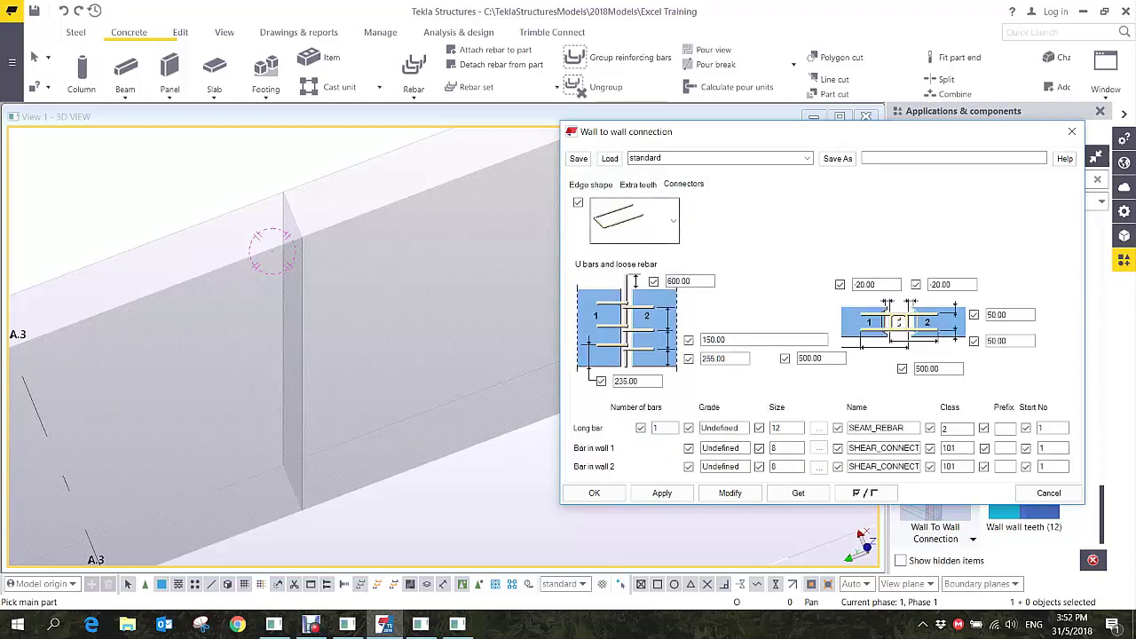
double_click(1001, 315)
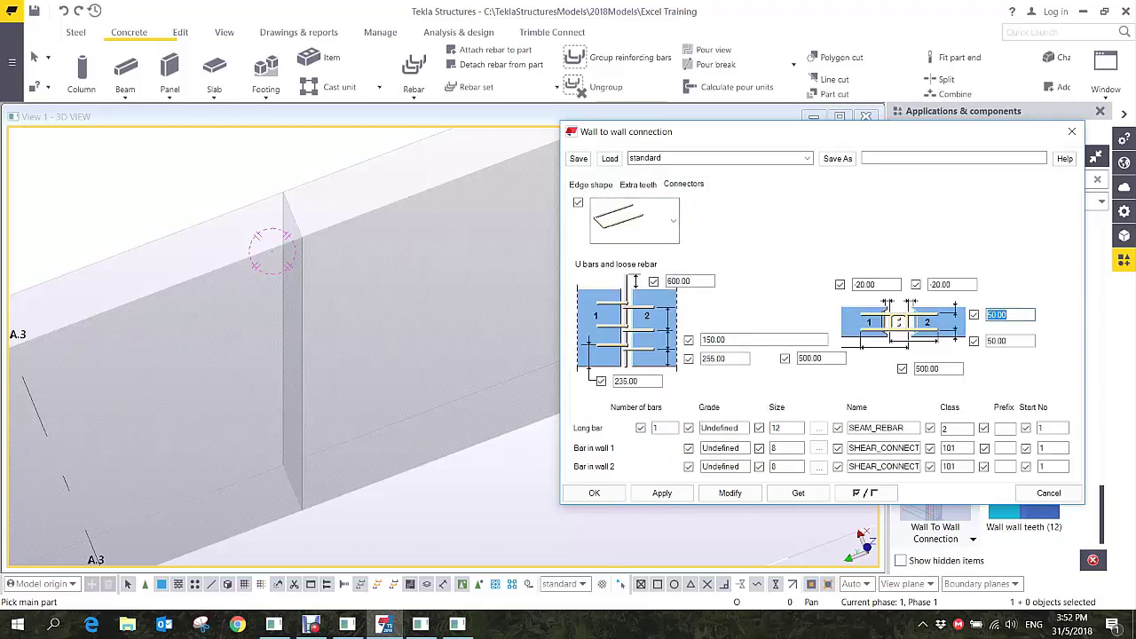
text(30)
key(Tab)
text(30)
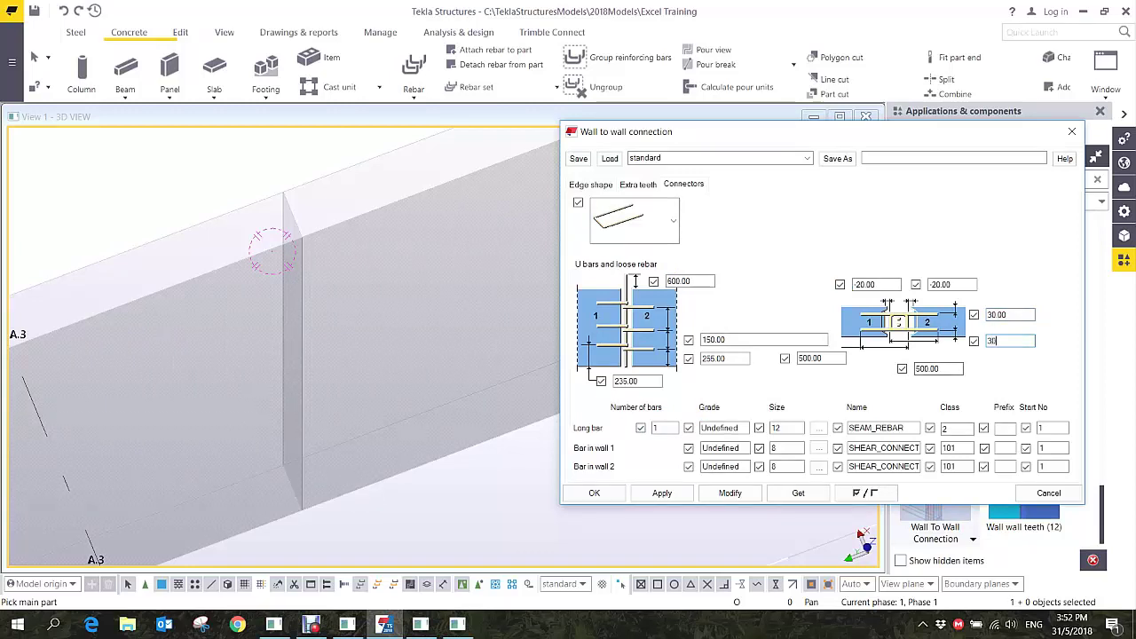
key(Tab)
text(500)
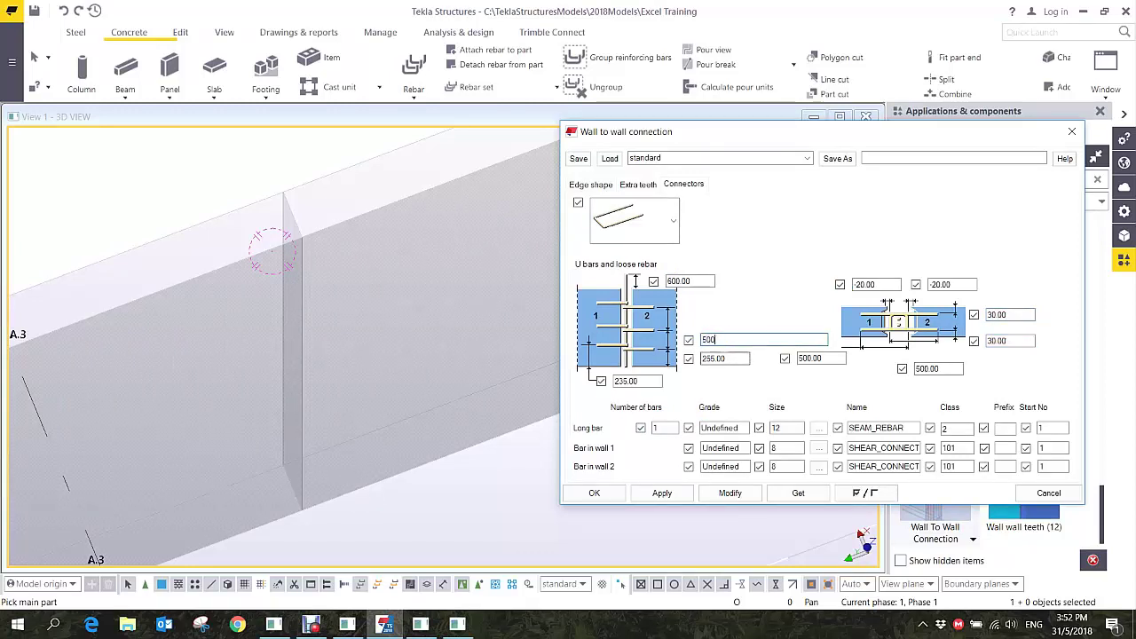
key(Tab)
text(30)
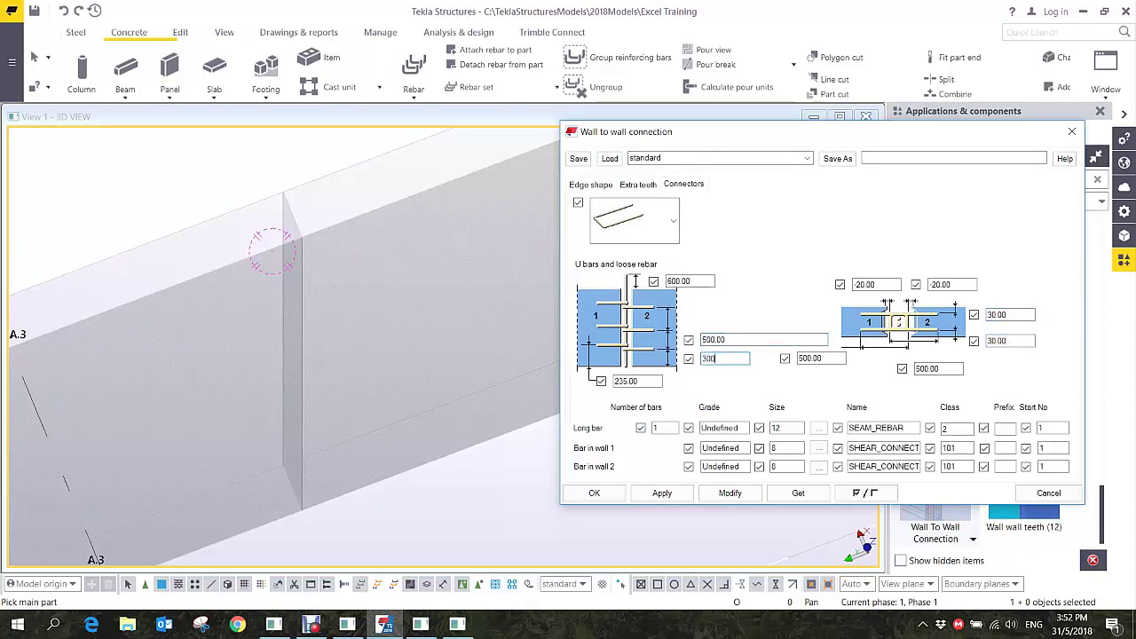
click(662, 494)
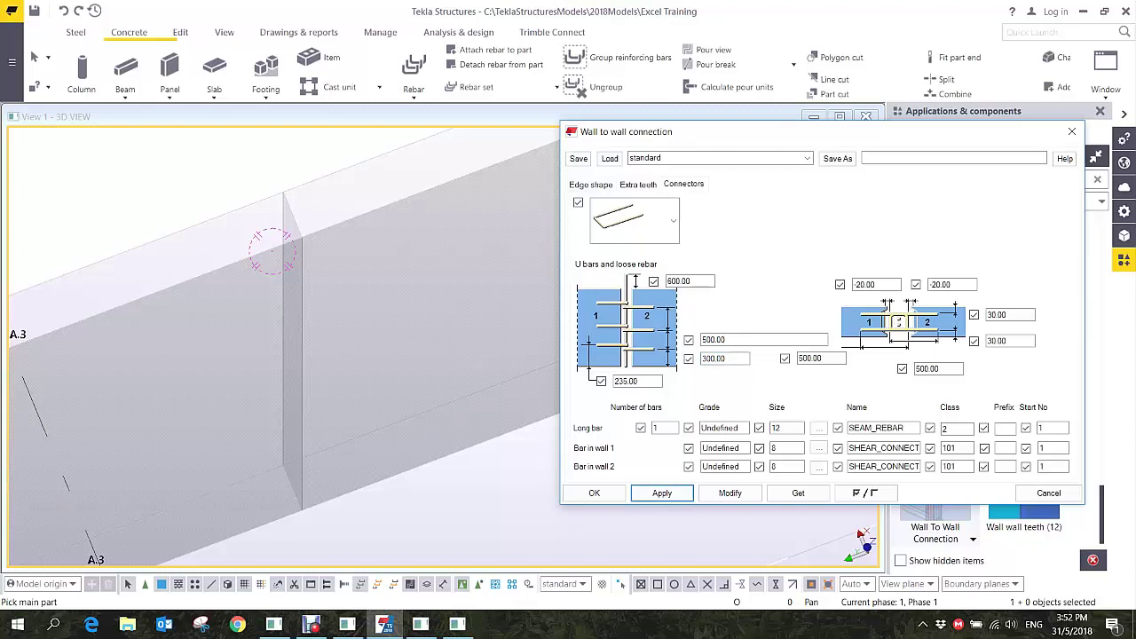
- Create the wall to wall connection between the two adjoining panels and end the command
click(591, 185)
double_click(897, 219)
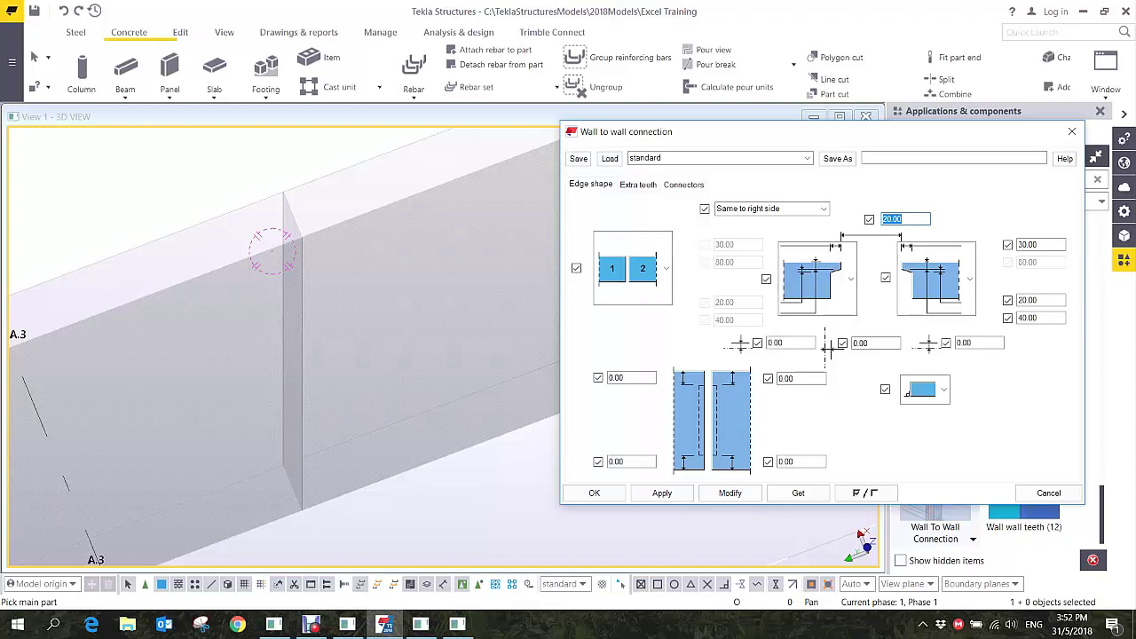
click(273, 251)
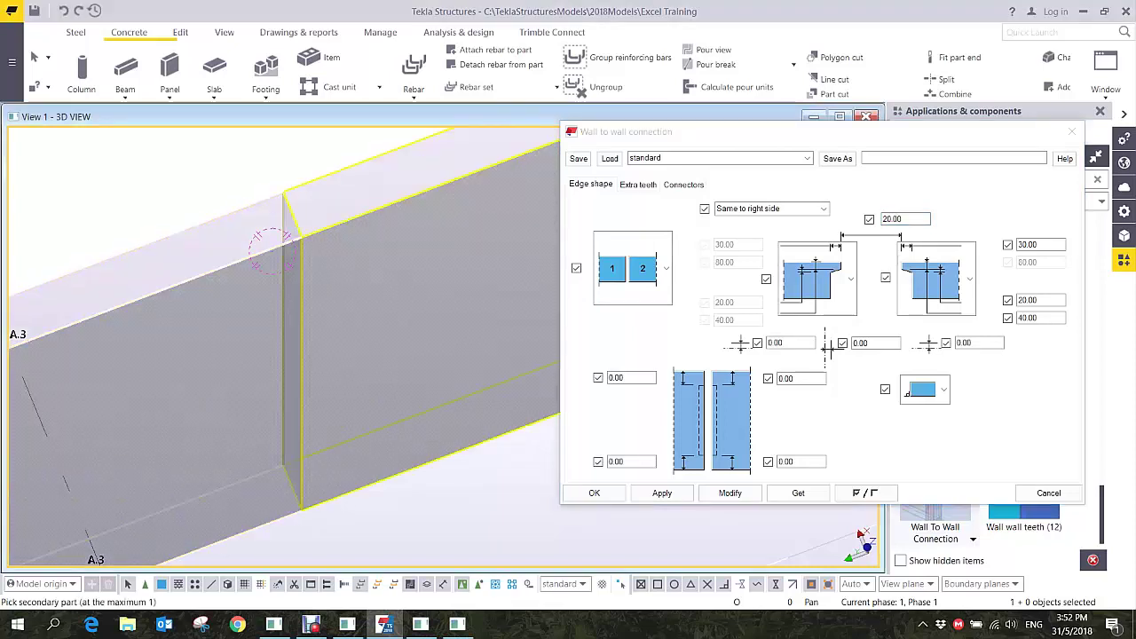
click(272, 251)
right_click(378, 281)
click(428, 289)
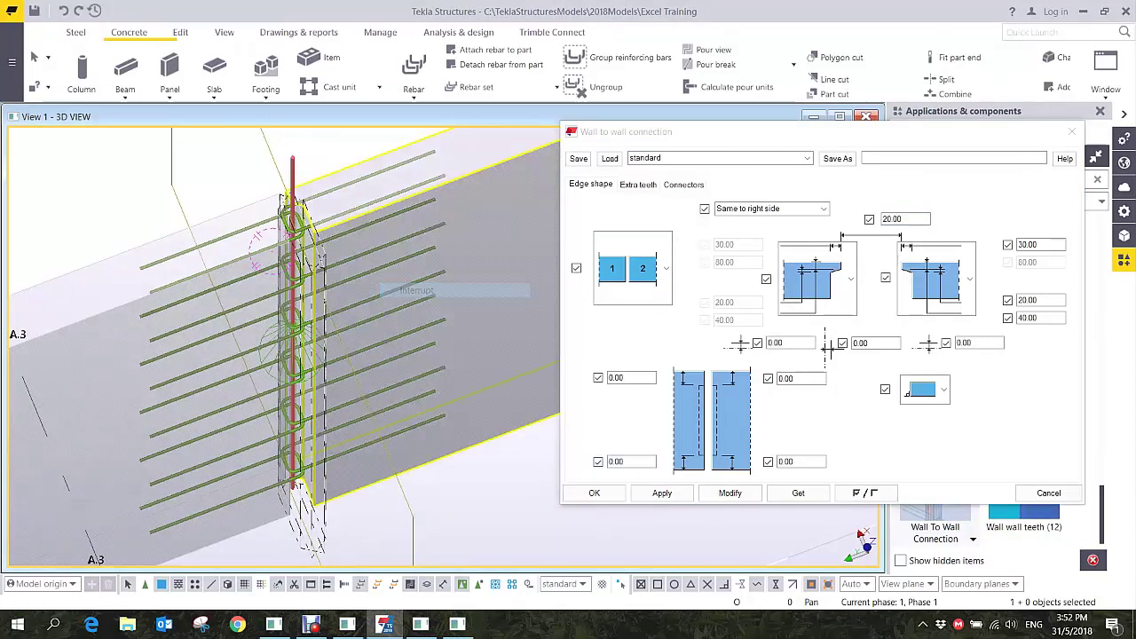
- Modify the wall to wall connection's bar spacing to 150 and close its properties
ctrl+middle_drag(297, 341, 311, 444)
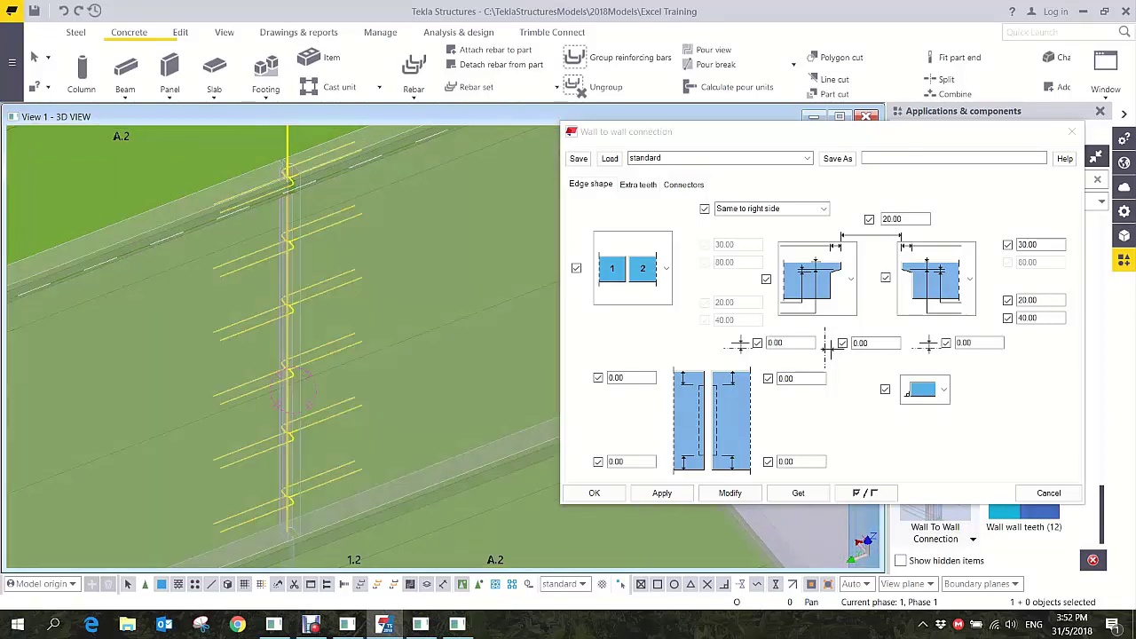
click(683, 184)
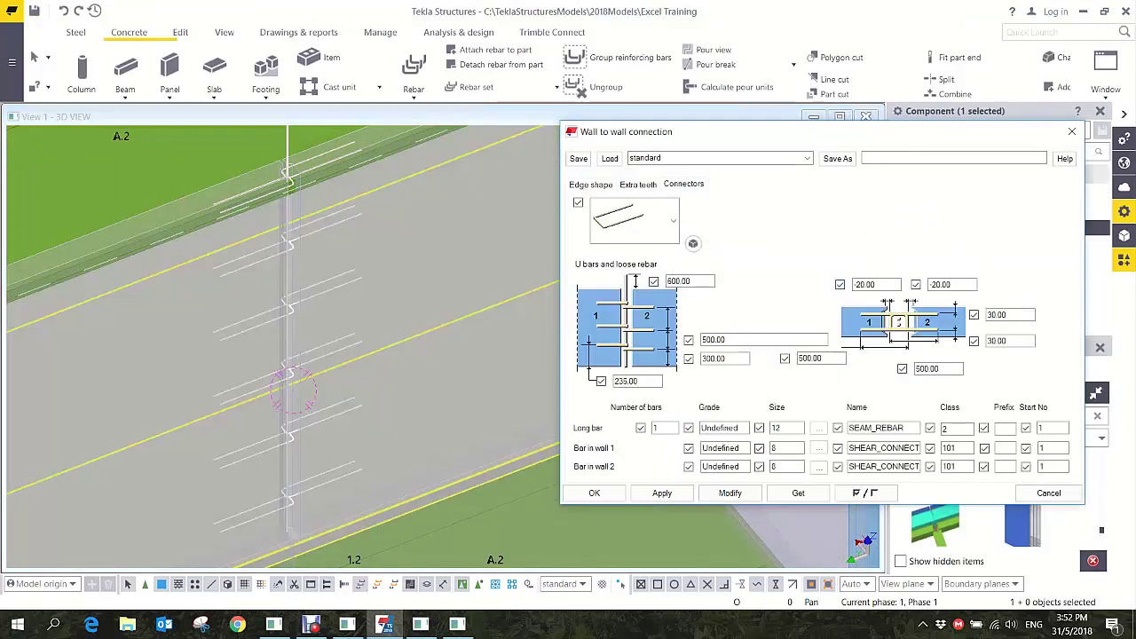
double_click(713, 339)
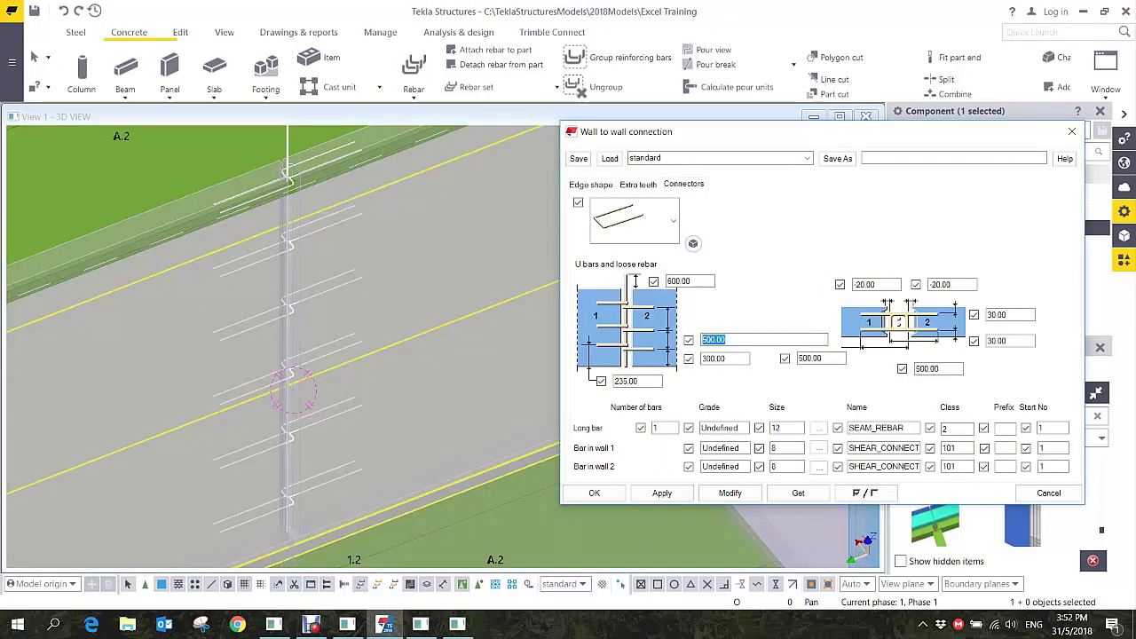
text(150)
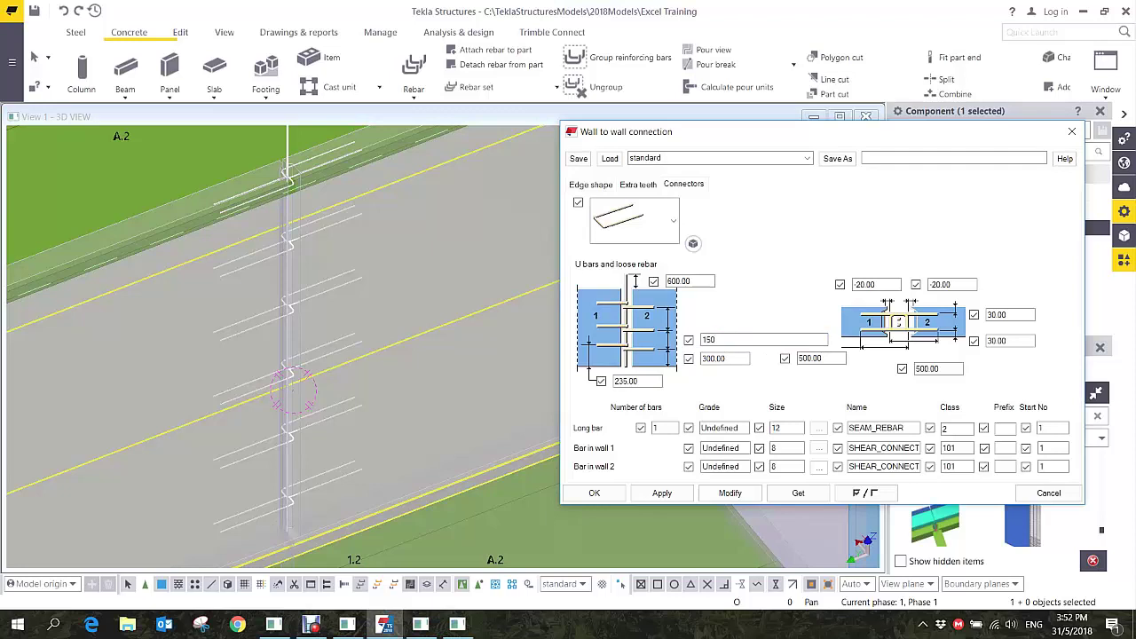
click(730, 493)
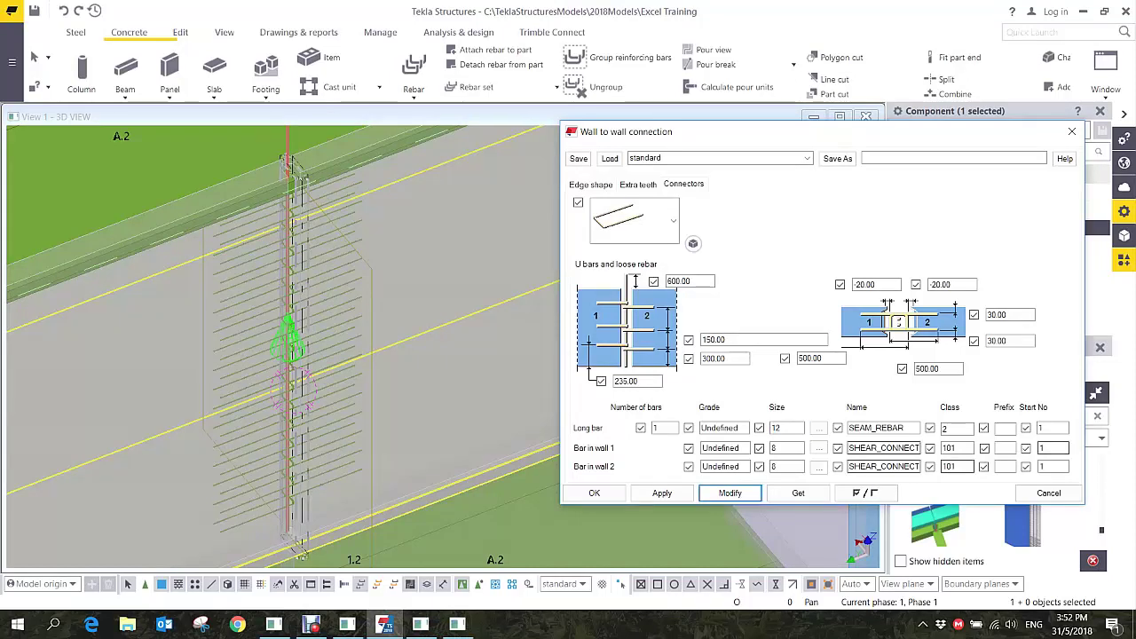
scroll(521, 216, down, 3)
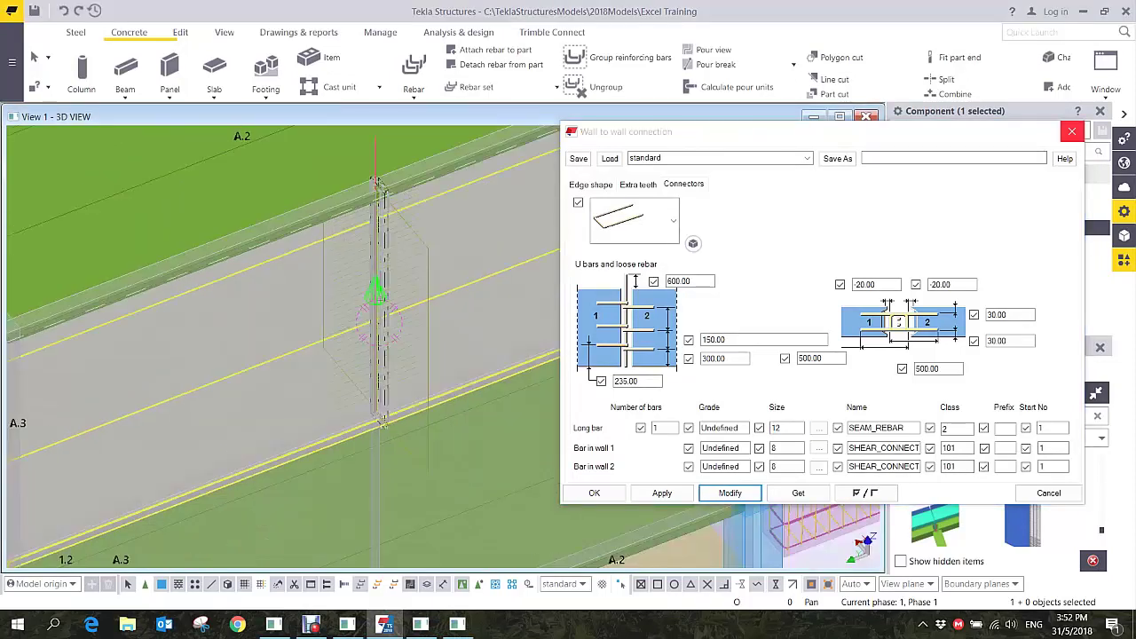
click(1072, 132)
middle_drag(464, 303, 444, 377)
scroll(444, 377, down, 3)
mouse_move(576, 340)
ctrl+middle_down()
mouse_move(585, 353)
mouse_move(576, 330)
ctrl+middle_up()
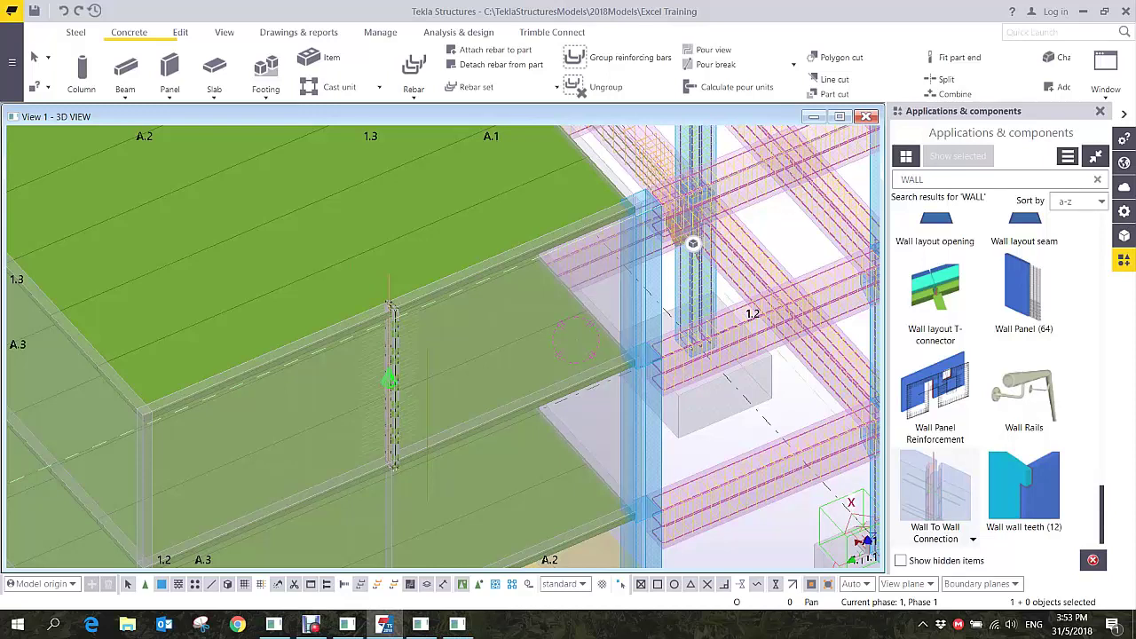
click(935, 390)
click(391, 306)
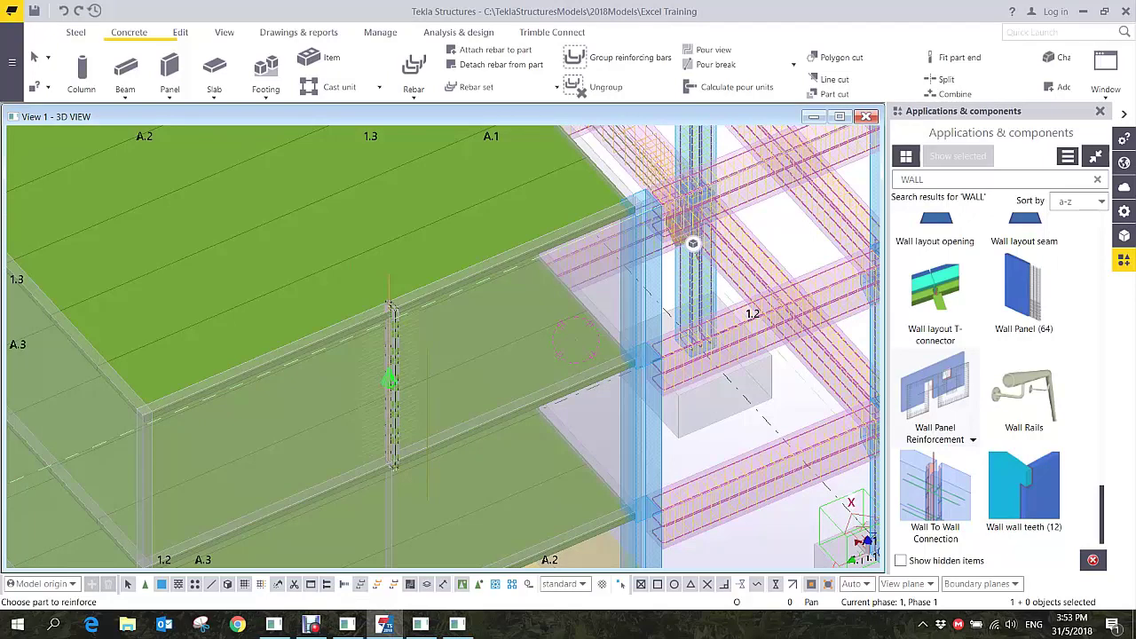
middle_drag(688, 368, 662, 272)
right_click(662, 272)
click(691, 281)
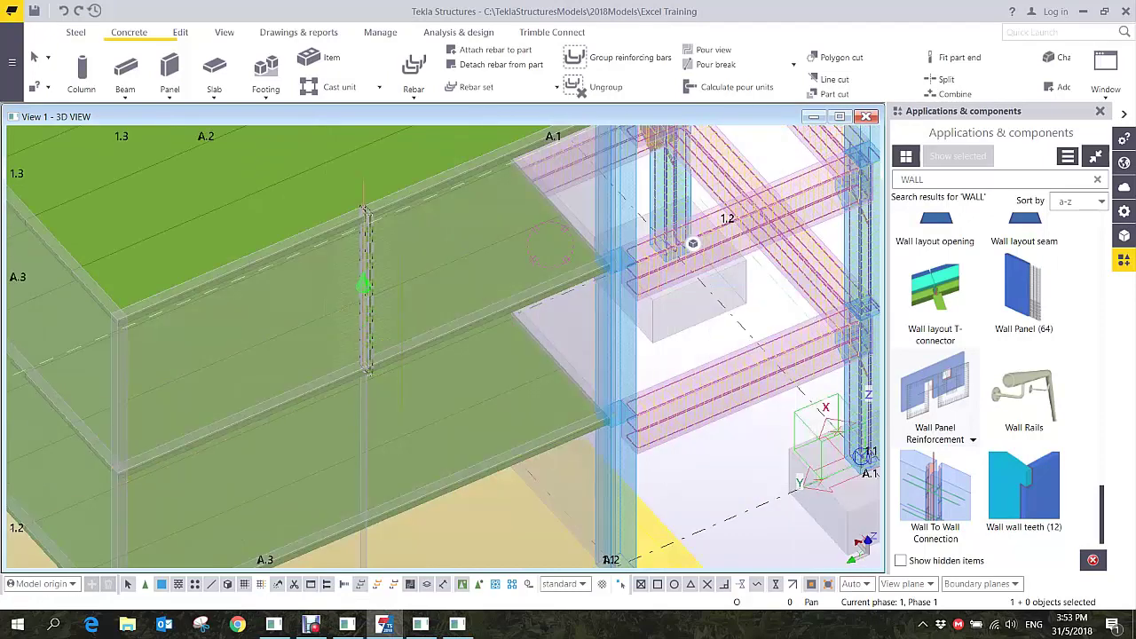
- Examine the reinforcement and column settings of the Wall Panel Reinforcement component and close its properties
scroll(937, 453, up, 1)
double_click(937, 461)
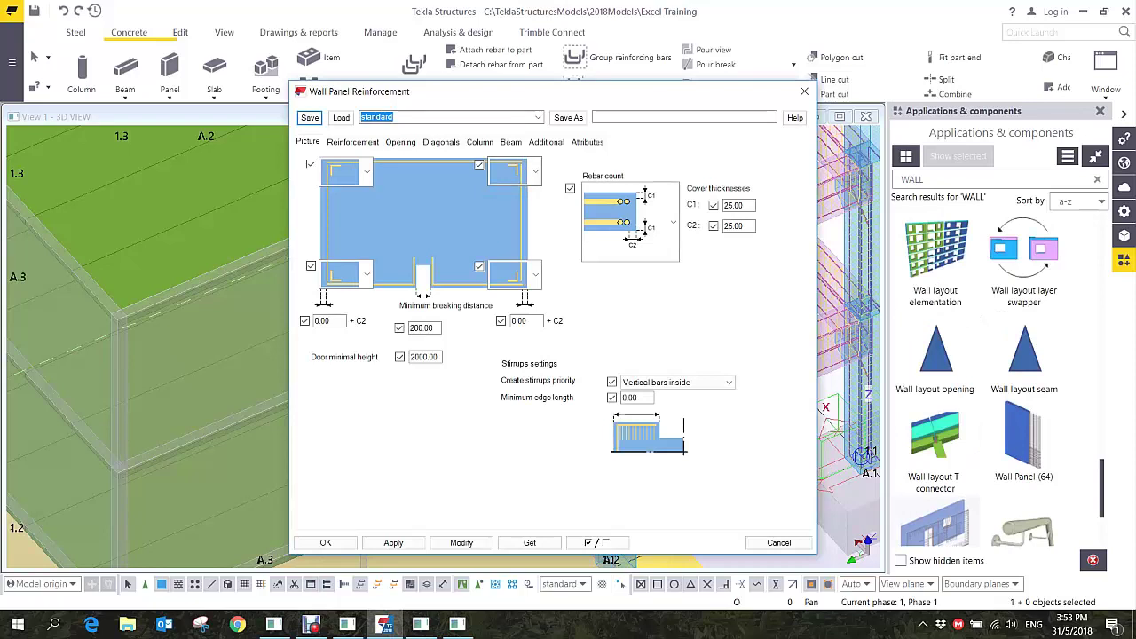
click(353, 142)
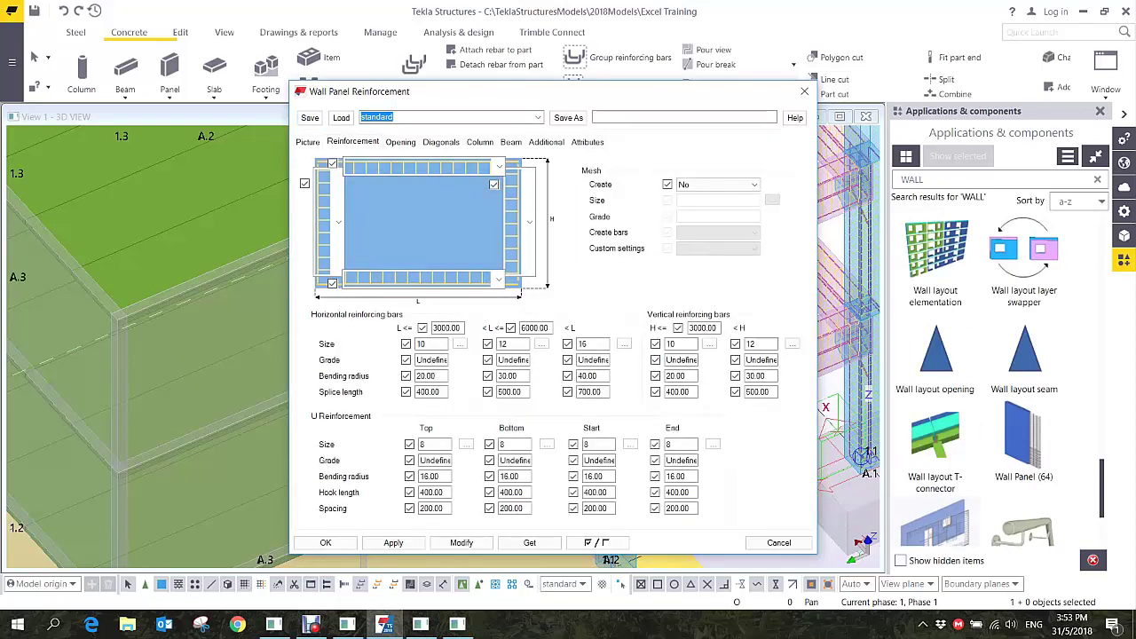
click(480, 142)
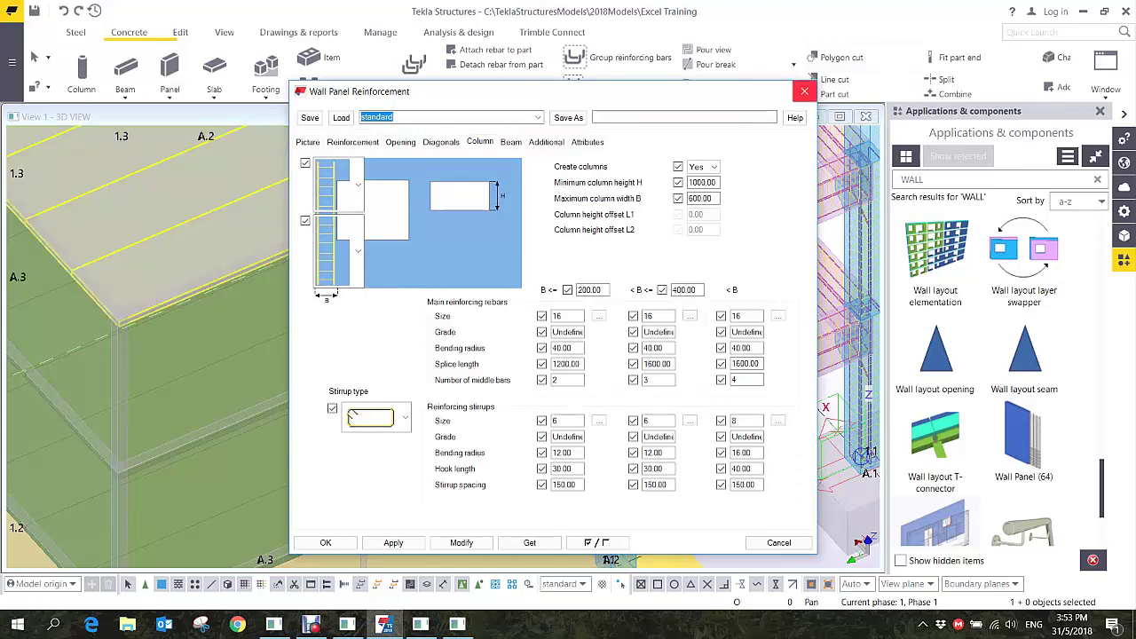
click(804, 91)
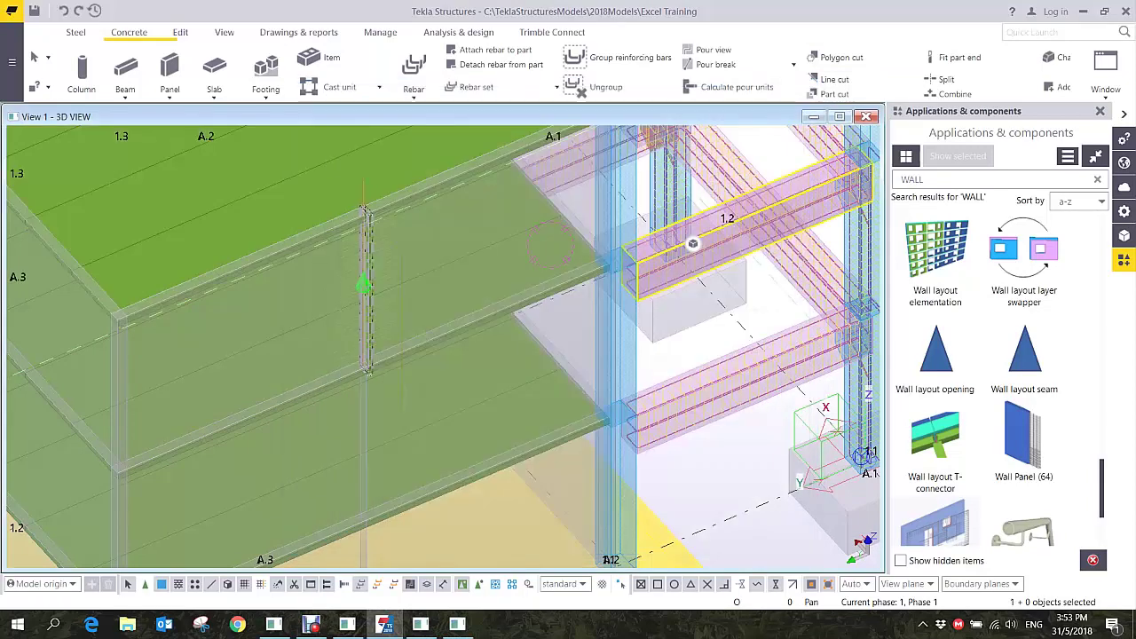
- Create a one-bay concrete wall panel between two grid intersections on the open grid beside the reinforced window panel
scroll(692, 243, down, 5)
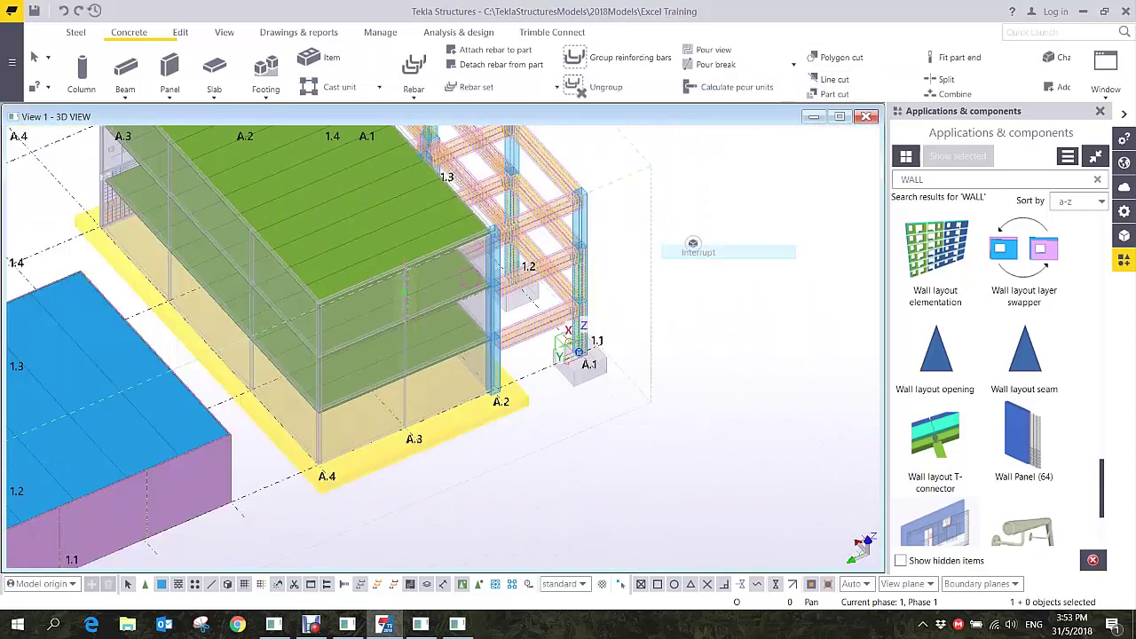
scroll(621, 320, down, 4)
ctrl+middle_drag(621, 319, 435, 310)
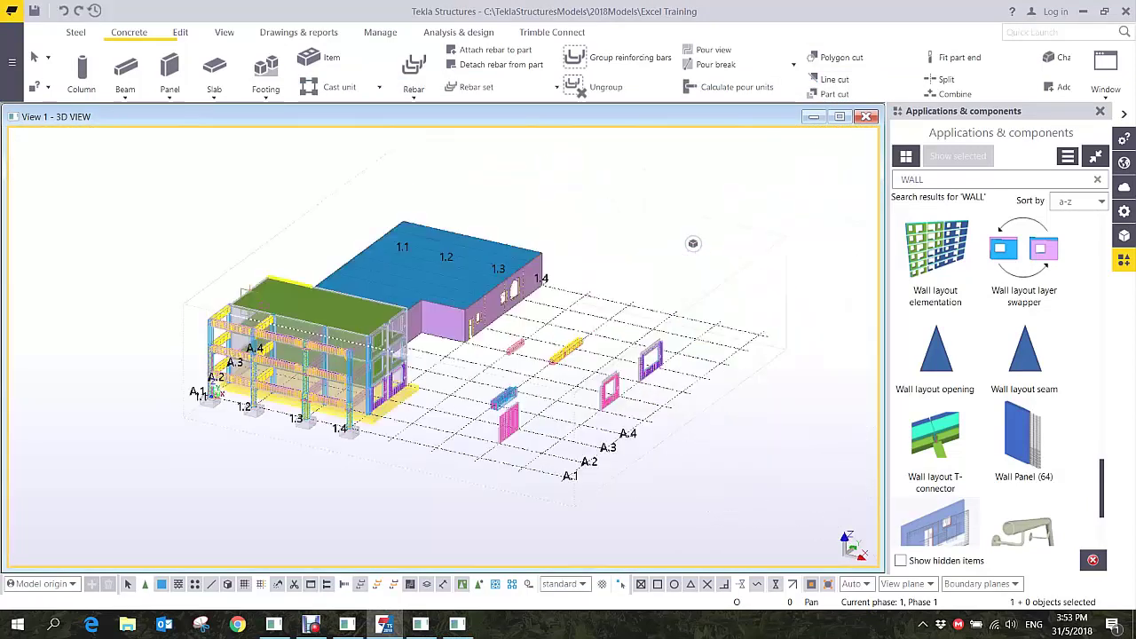
scroll(692, 242, up, 10)
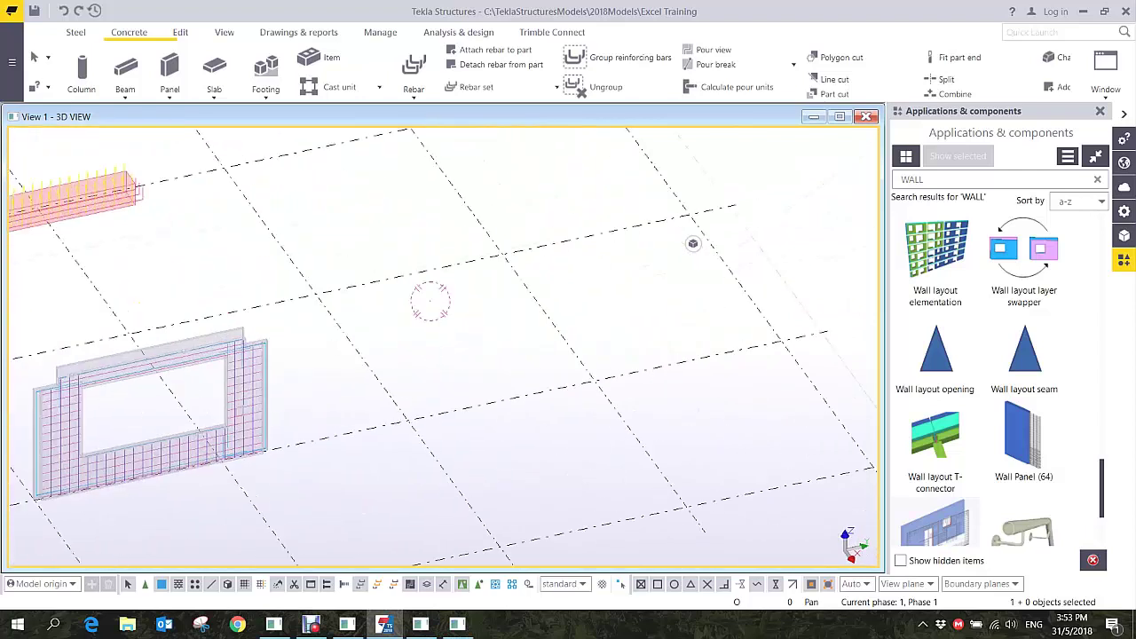
scroll(692, 242, up, 2)
click(169, 69)
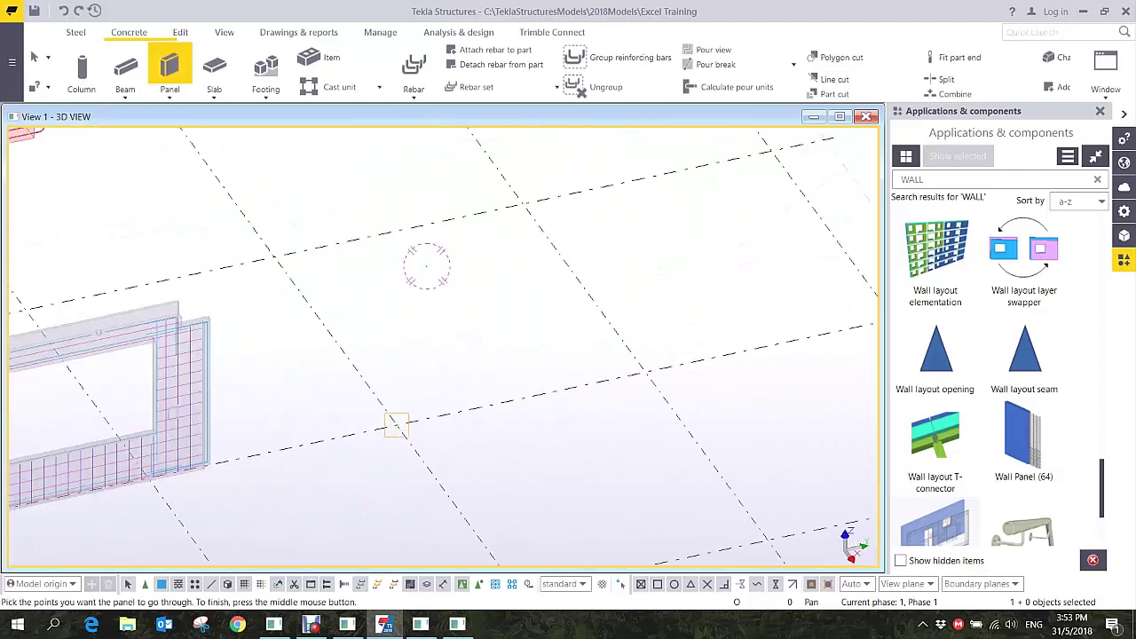
click(396, 426)
click(646, 373)
middle_click(628, 274)
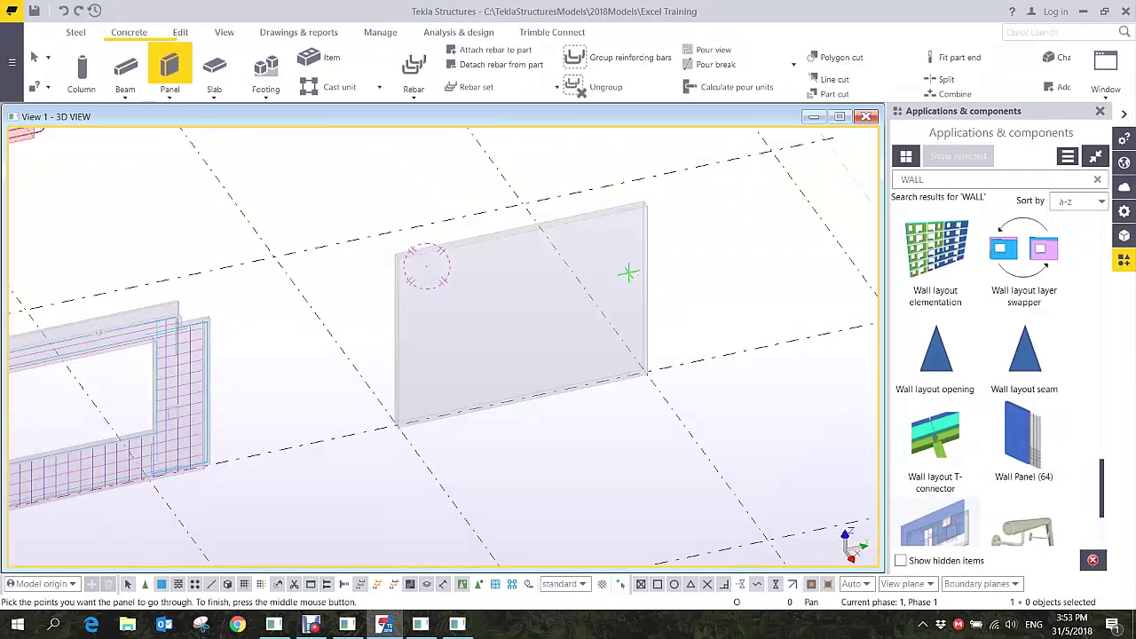
key(Escape)
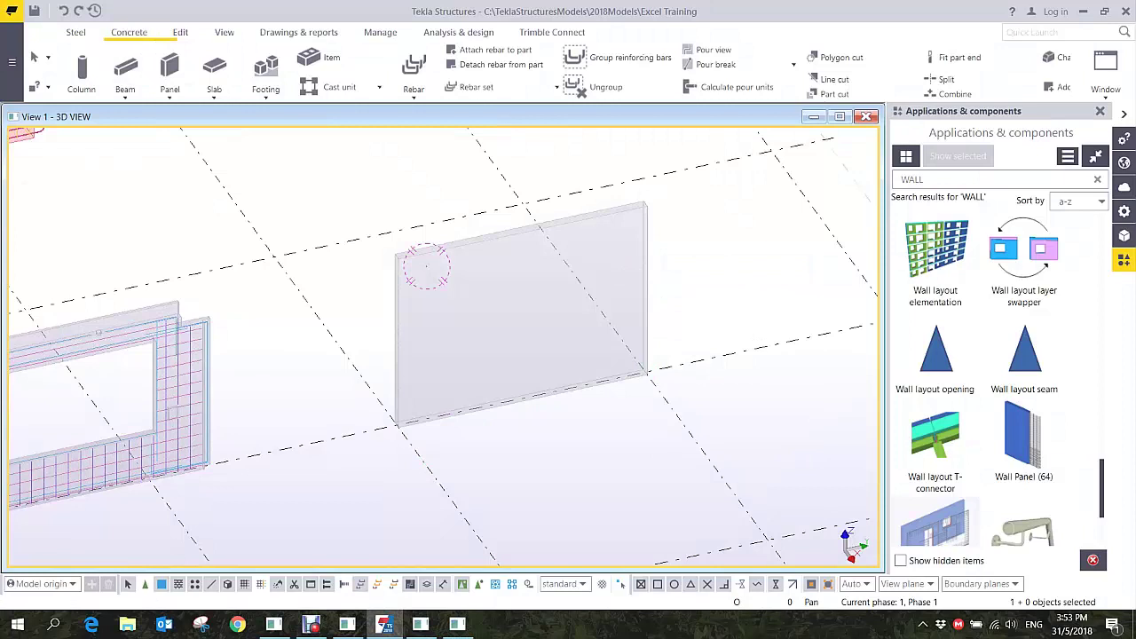
- Cut a rectangle 2150 mm wide and 1700 mm high from the new panel's upper corner with a polygon cut
click(181, 32)
click(96, 56)
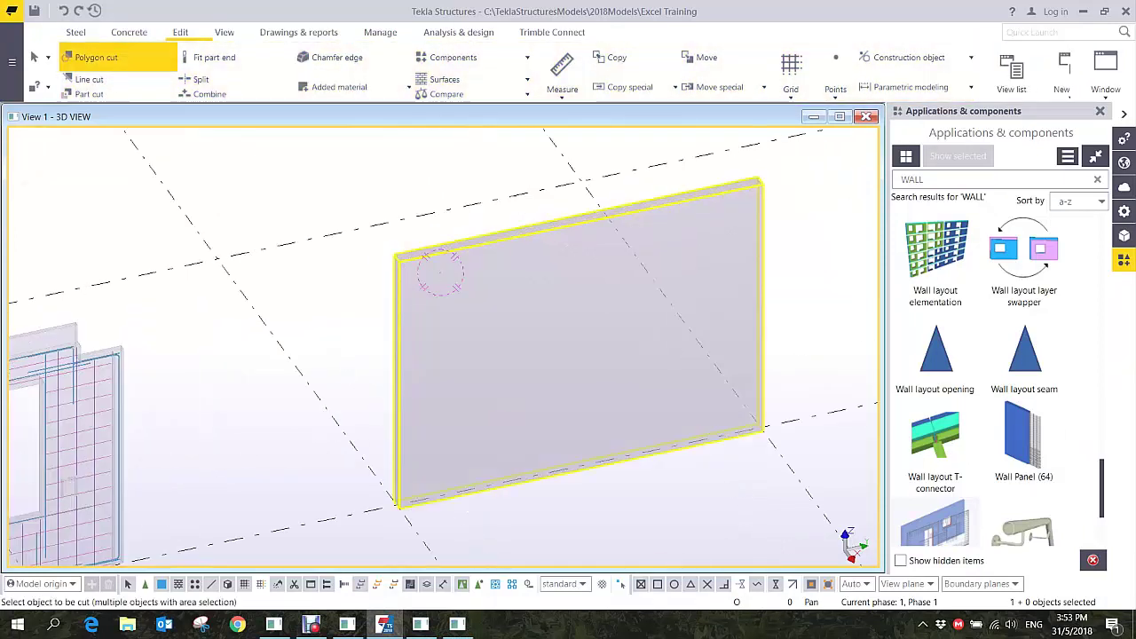
scroll(395, 258, up, 2)
click(395, 257)
click(390, 253)
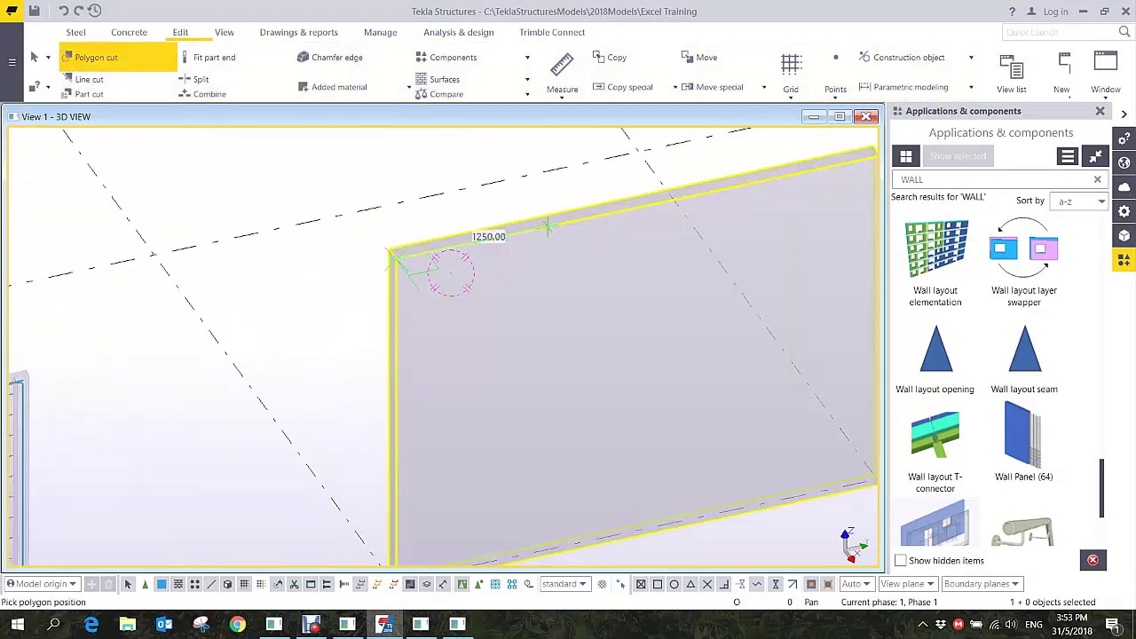
click(658, 202)
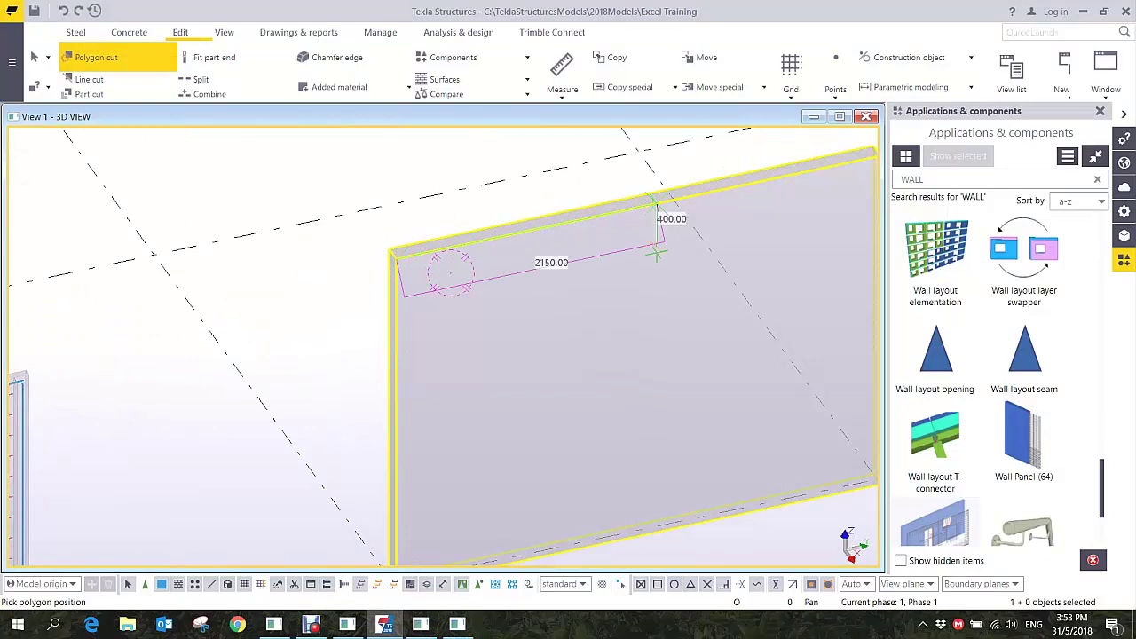
click(654, 388)
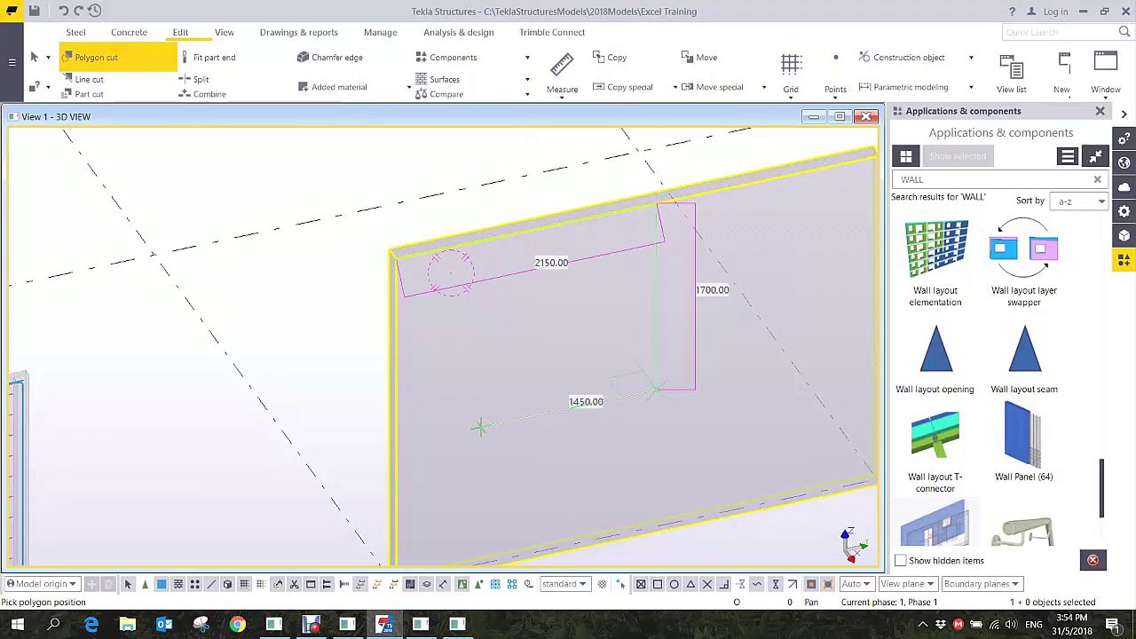
click(395, 443)
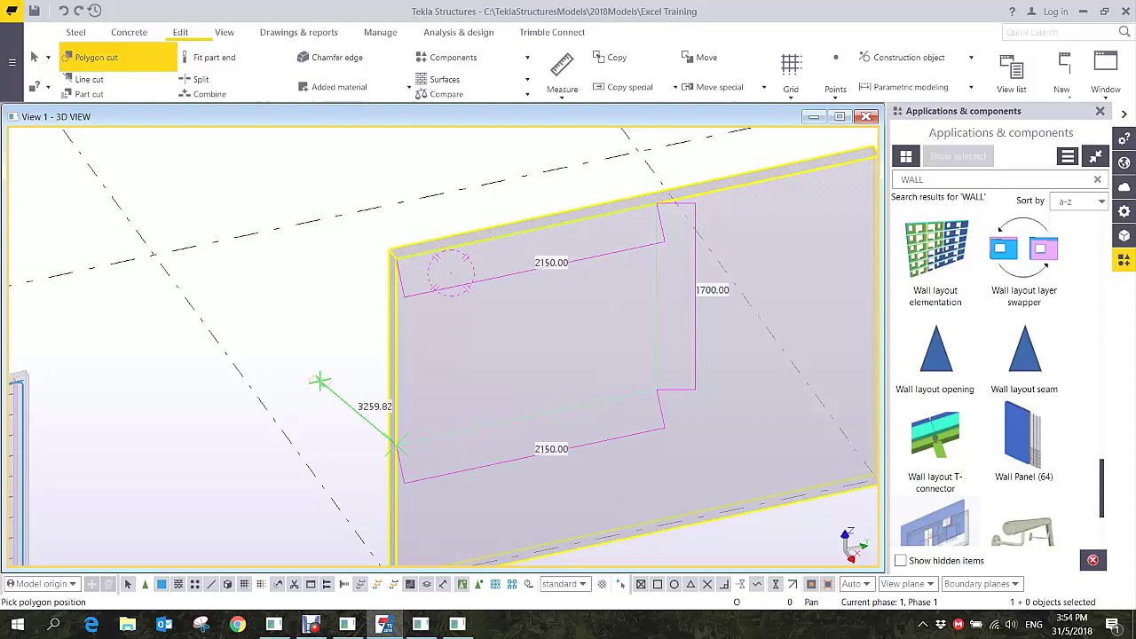
middle_click(319, 379)
right_click(345, 428)
- Move the rectangular cut down from the panel's top edge and inward from its side edge to form an enclosed window opening
click(422, 255)
right_click(423, 256)
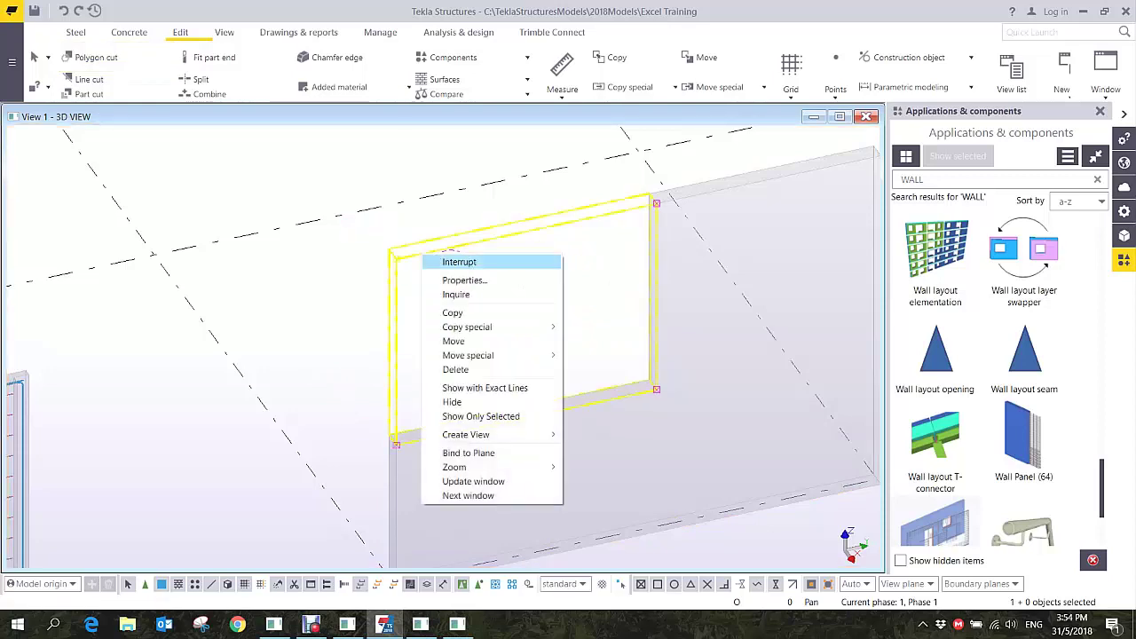
click(454, 341)
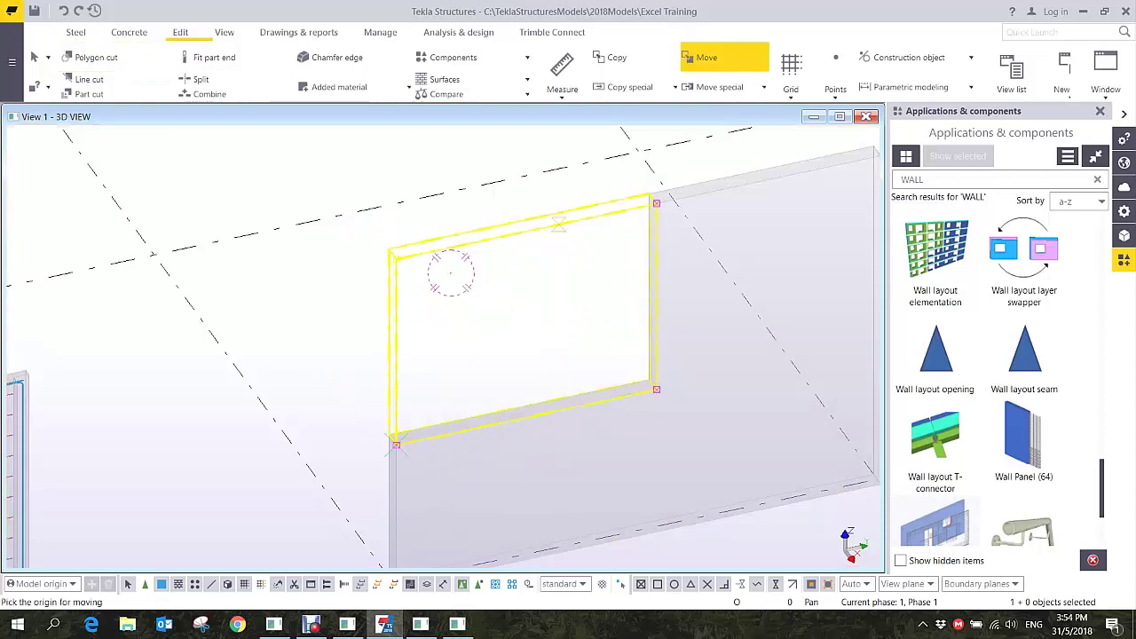
click(557, 222)
click(558, 258)
right_click(435, 314)
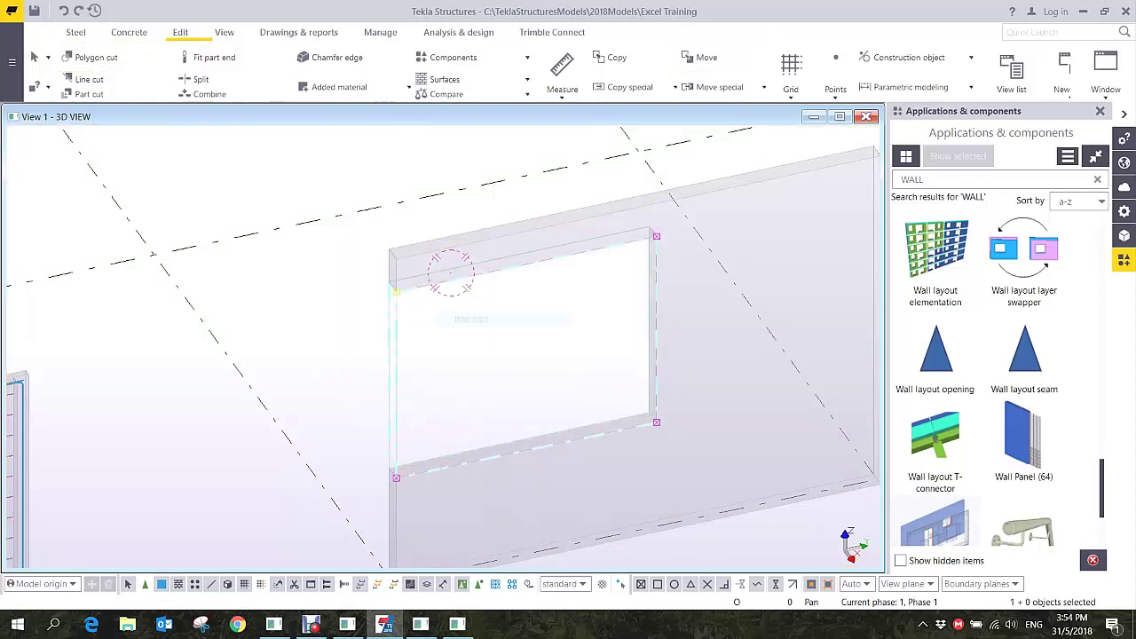
right_click(447, 356)
click(480, 441)
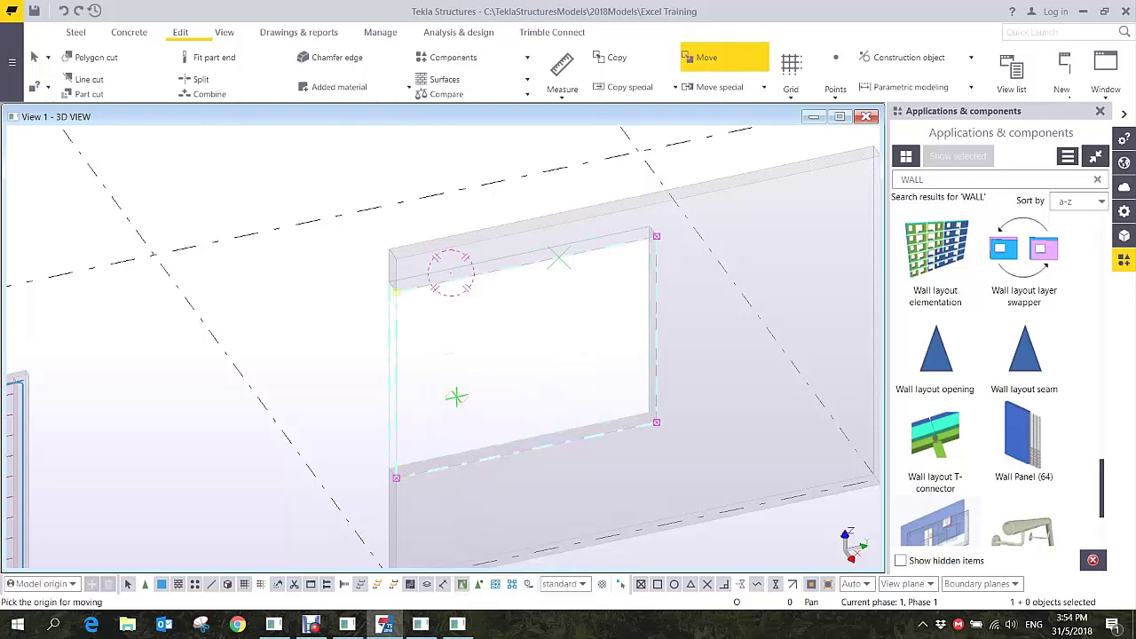
click(456, 394)
click(500, 389)
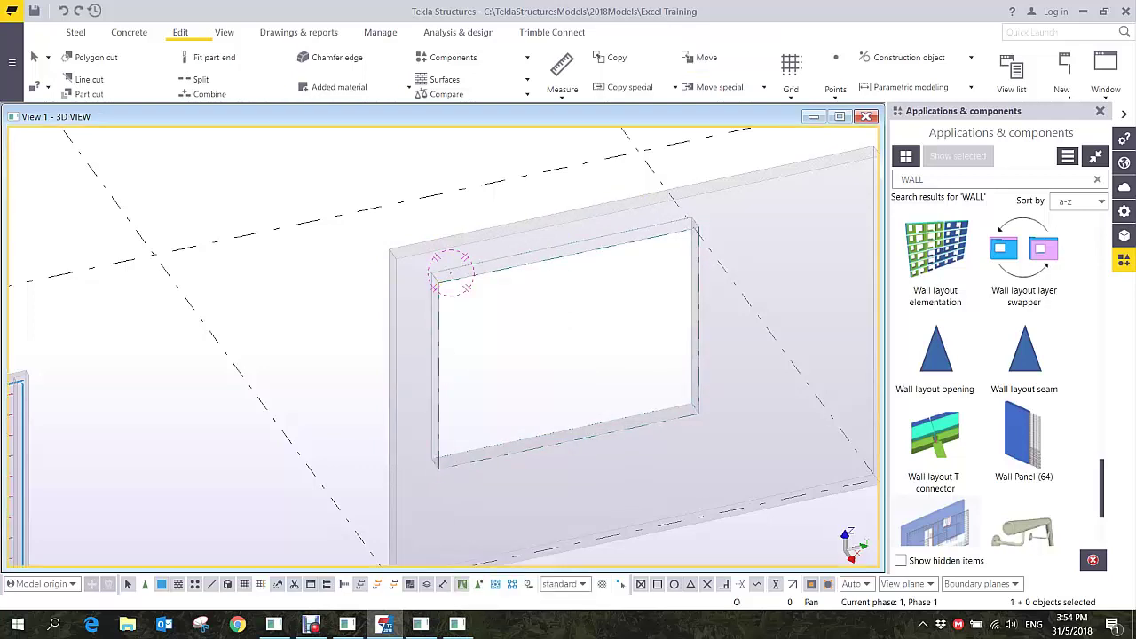
middle_drag(500, 389, 431, 354)
scroll(410, 262, down, 1)
middle_drag(410, 263, 370, 264)
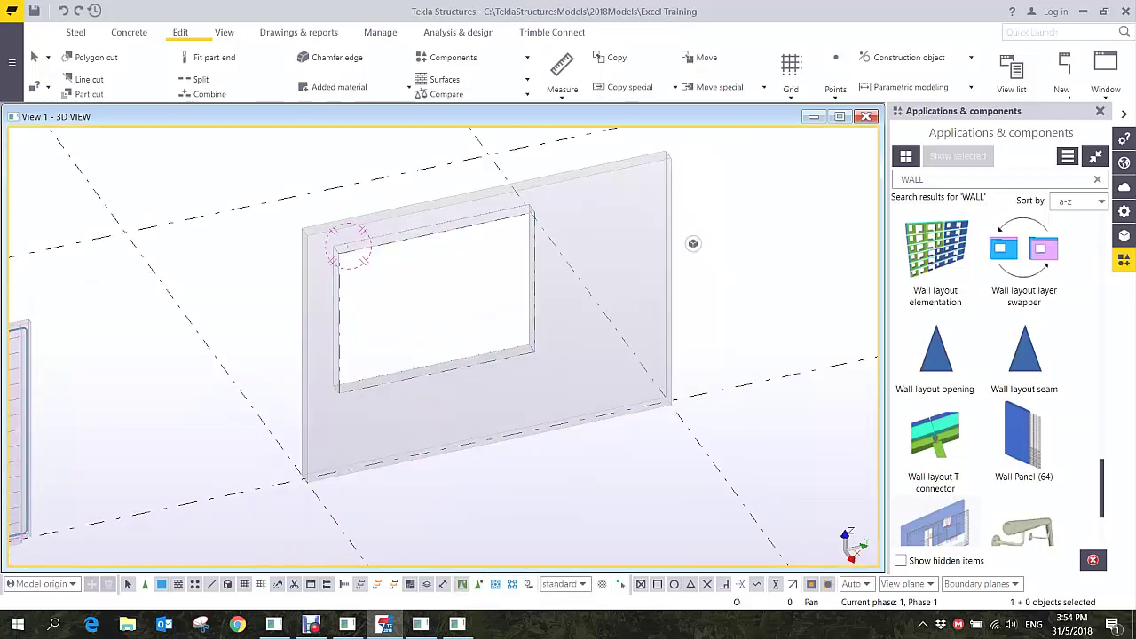
click(935, 528)
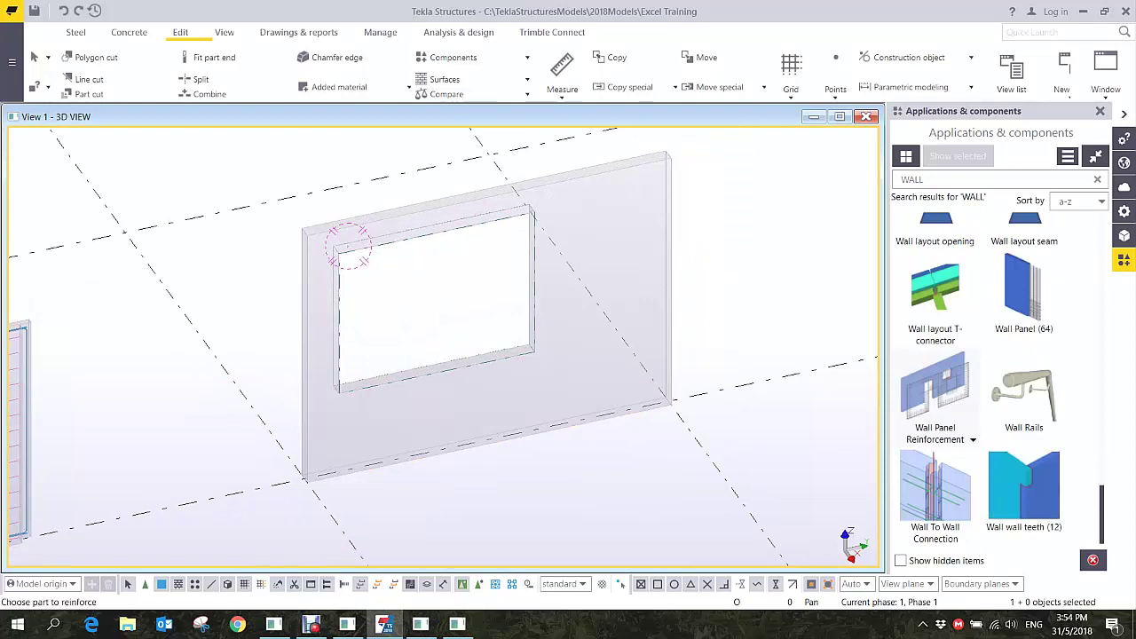
right_click(681, 198)
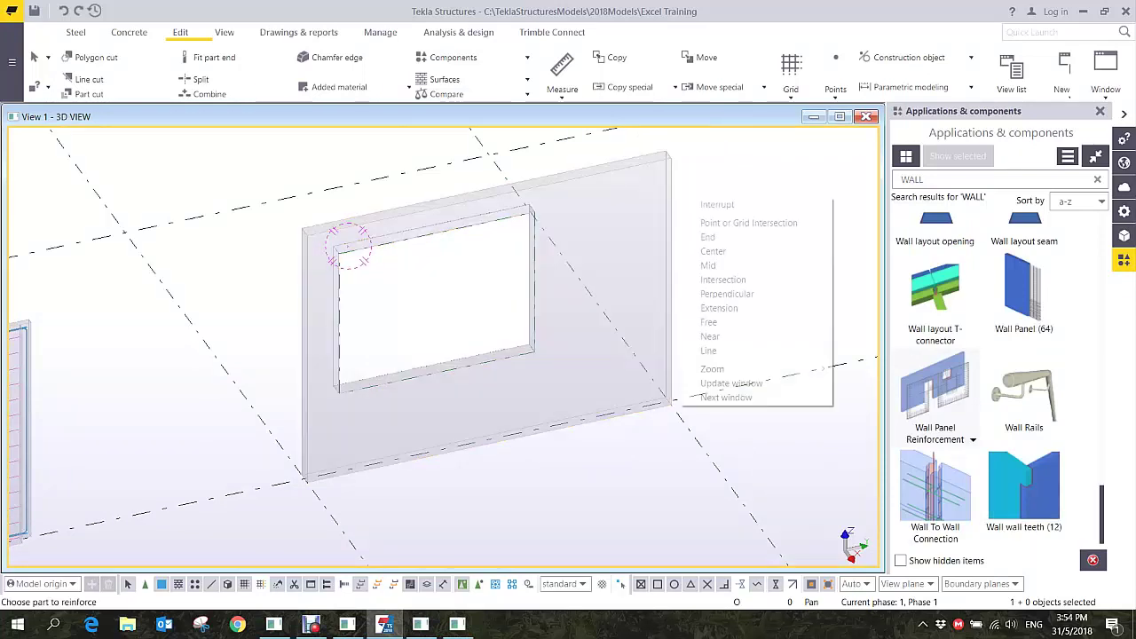
click(701, 205)
- Set the new concrete panel's profile to 3000*250
click(661, 223)
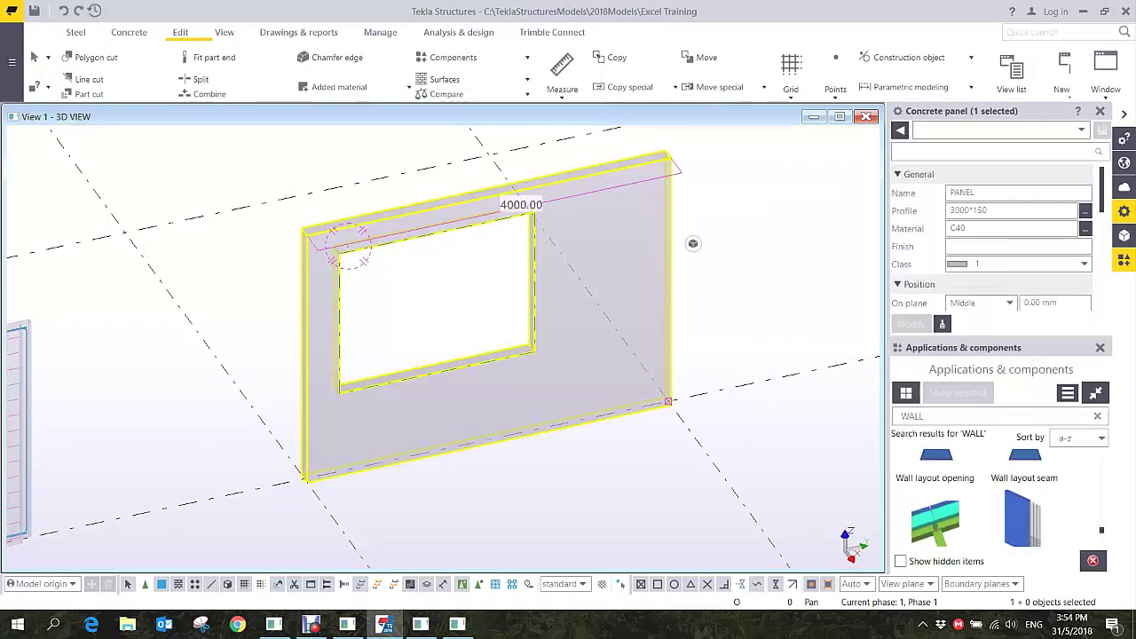
double_click(980, 211)
text(250)
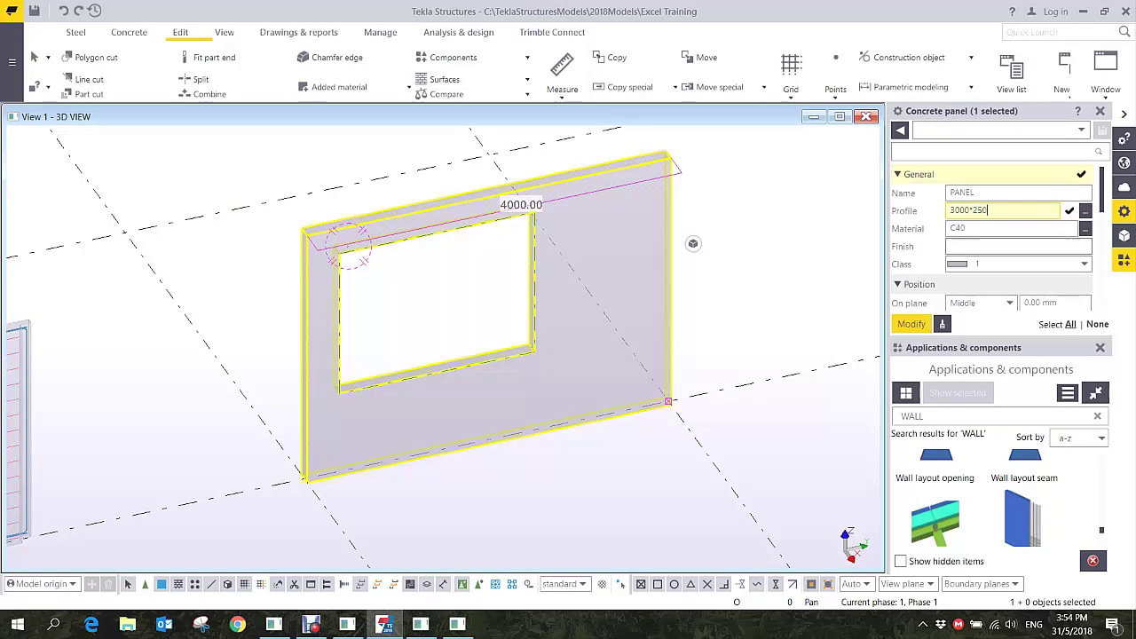
click(912, 324)
scroll(436, 233, up, 3)
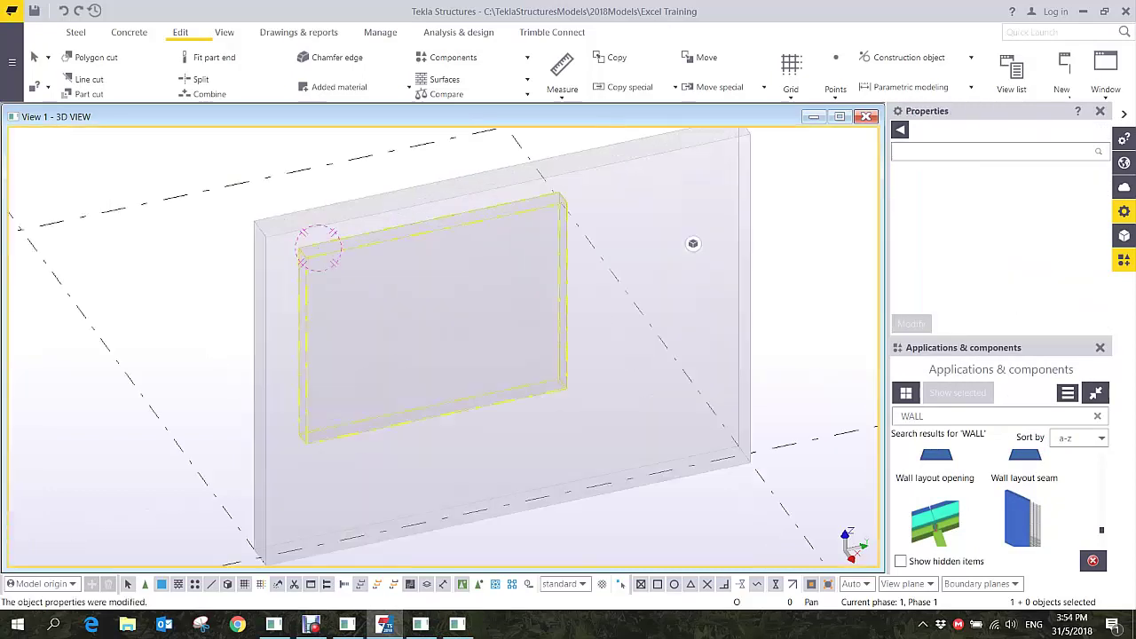
- Set the window cut part's profile to BL250 so it cuts through the thickened panel, and dismiss the material message
double_click(437, 231)
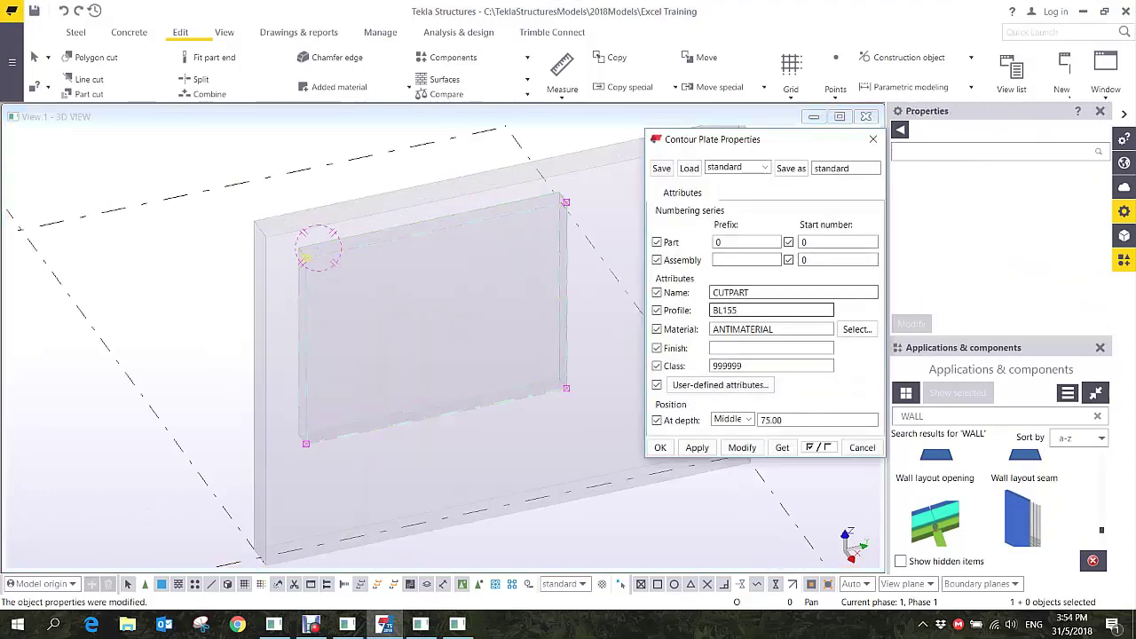
drag(740, 310, 722, 311)
text(250)
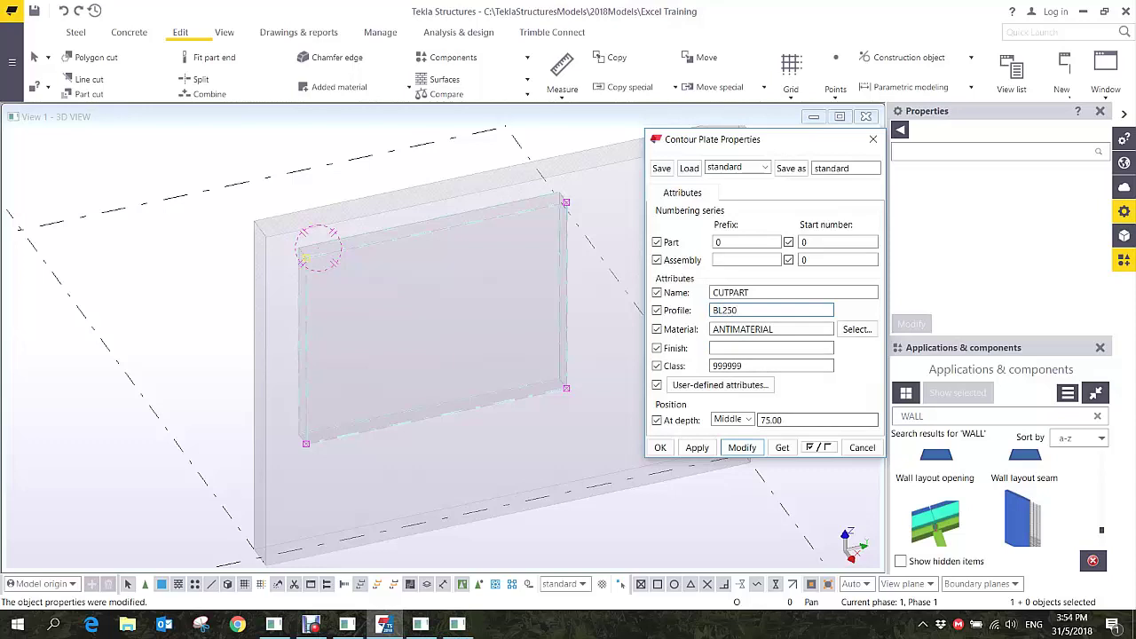
click(742, 447)
click(660, 447)
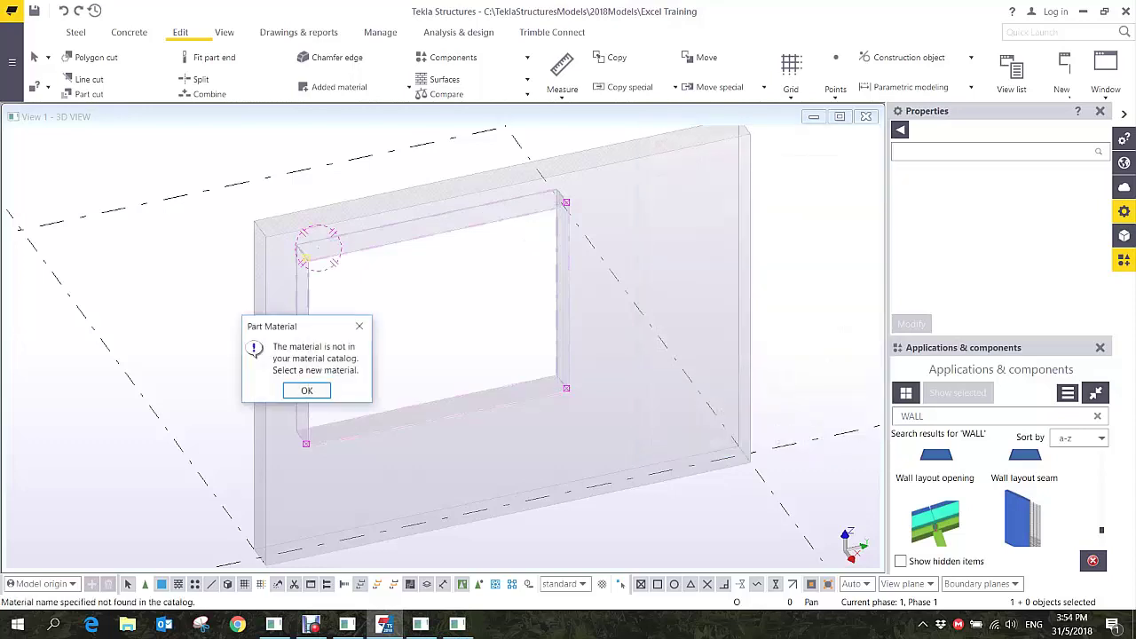
click(359, 326)
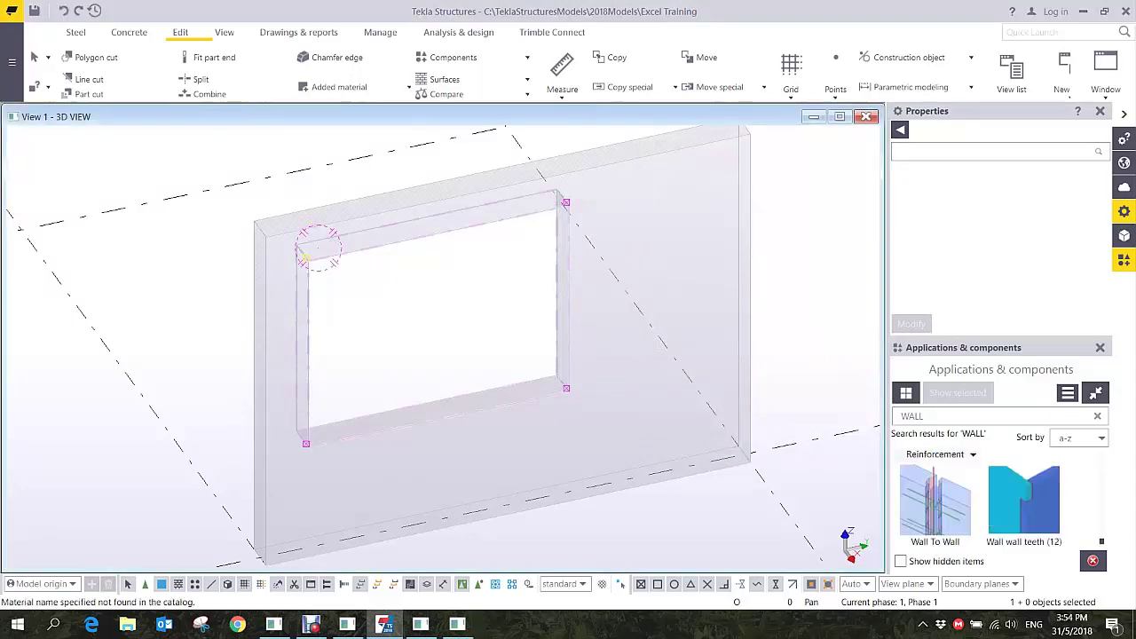
- Apply the Wall Panel Reinforcement component to the new panel with the window opening and end the command
click(1100, 111)
scroll(1001, 381, up, 5)
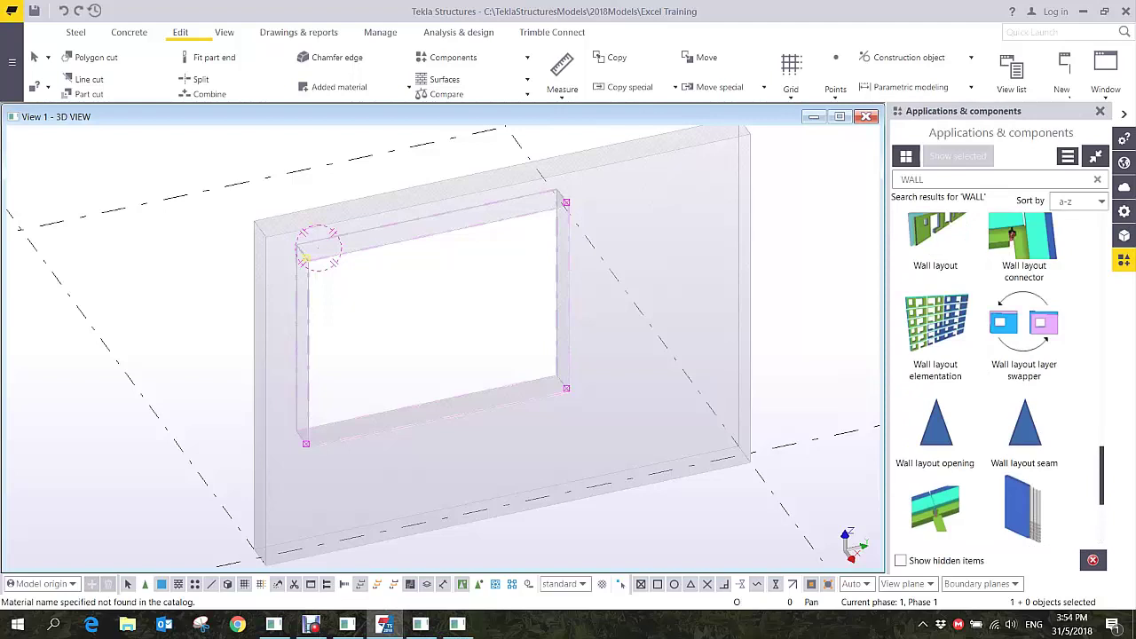
scroll(1001, 382, down, 3)
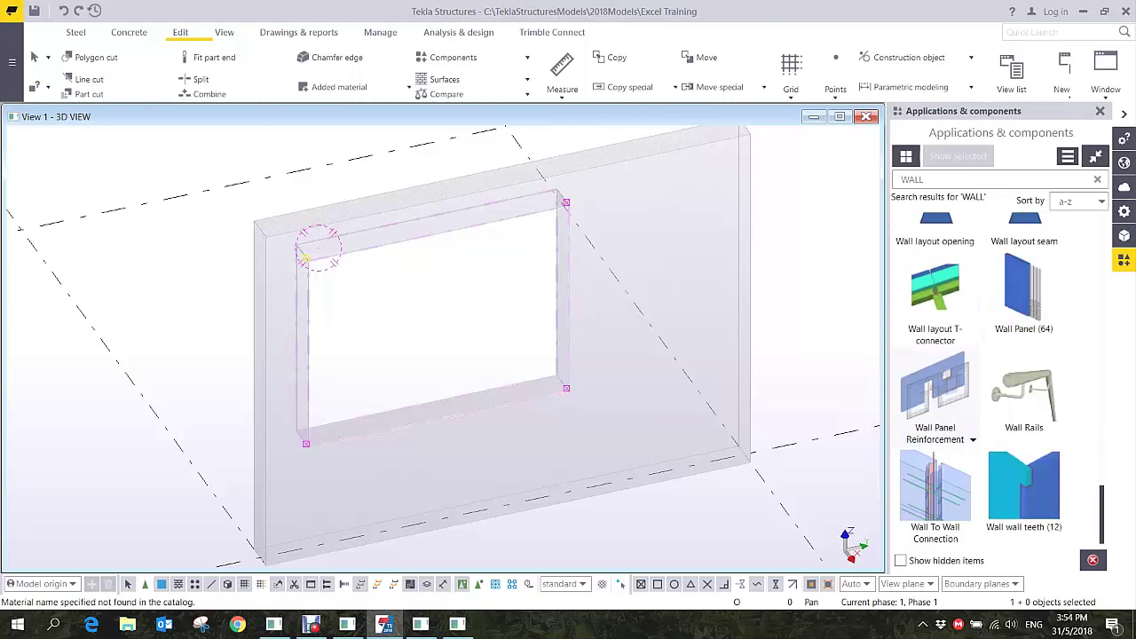
click(936, 390)
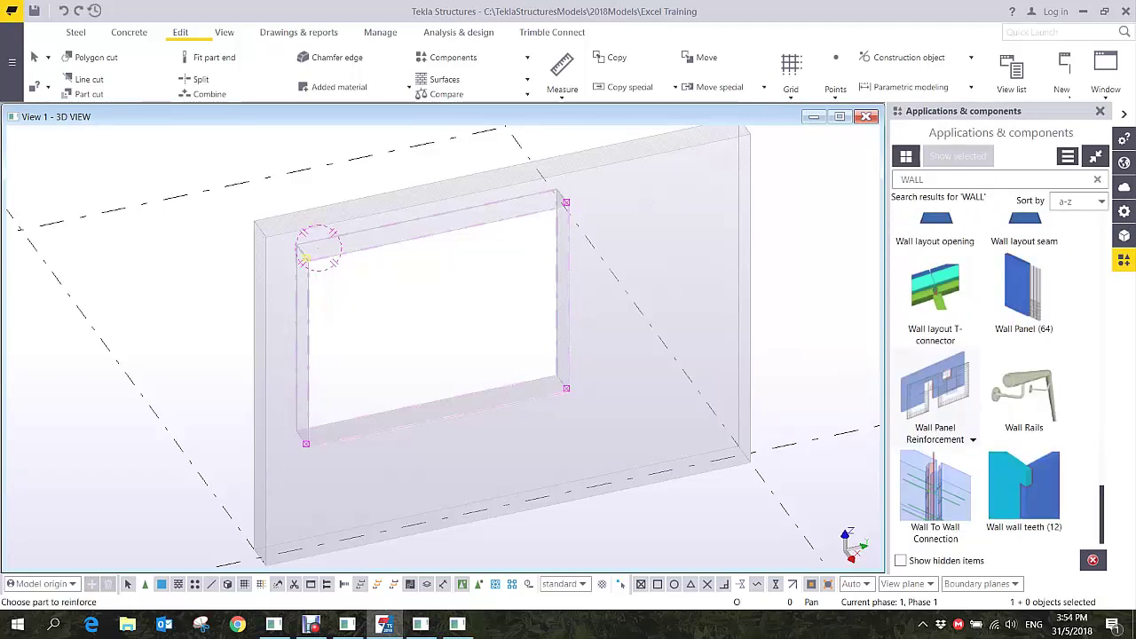
click(304, 258)
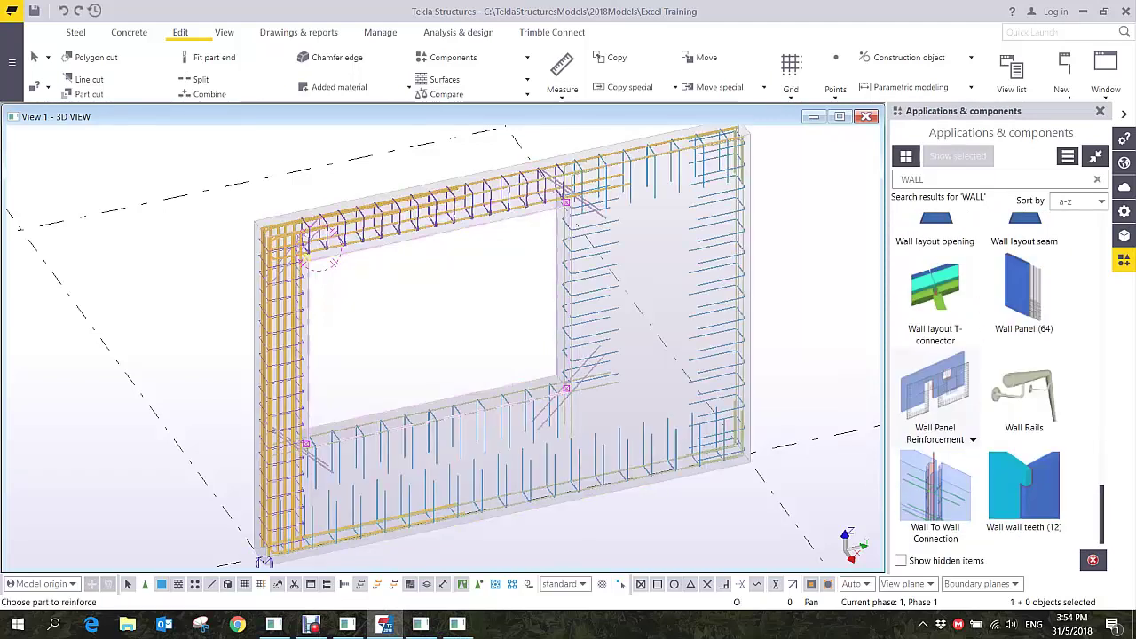
right_click(266, 170)
click(297, 177)
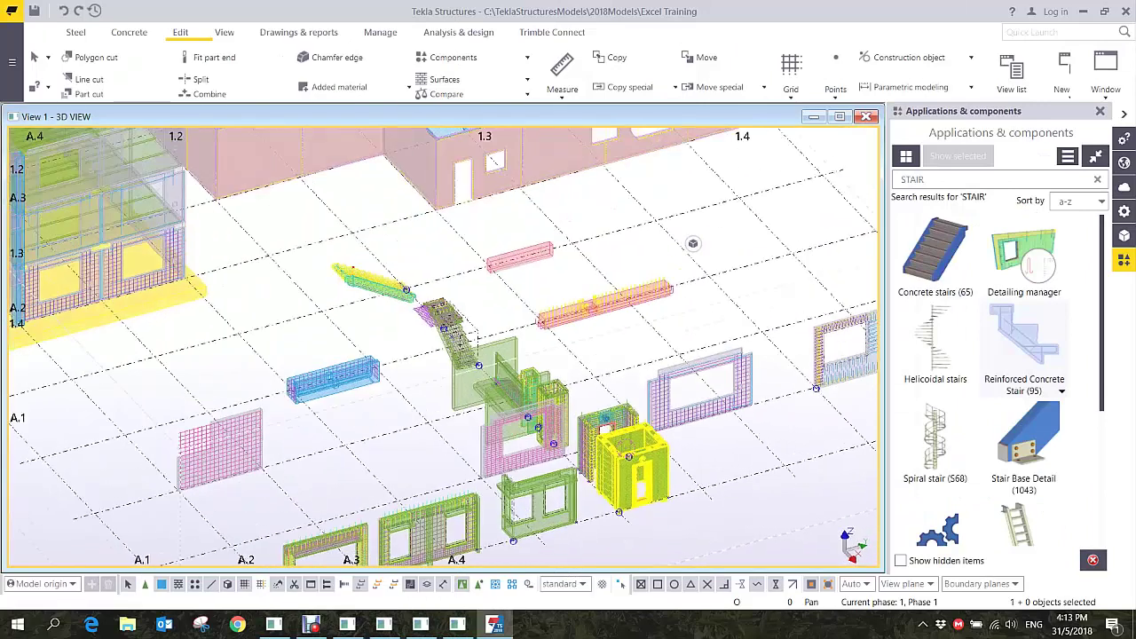
ctrl+middle_drag(629, 439, 655, 399)
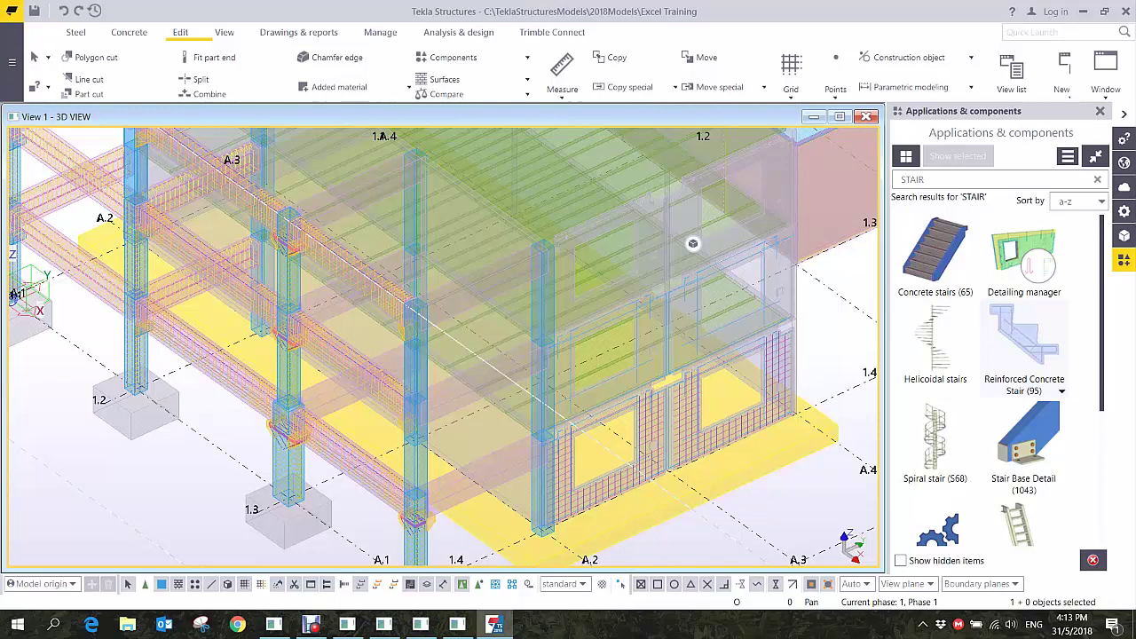
scroll(1001, 382, down, 5)
scroll(1001, 382, up, 5)
scroll(1001, 382, down, 5)
scroll(1001, 382, up, 5)
- Clear the component search and browse the precast concrete components for foundation structures and slab structures
click(1098, 180)
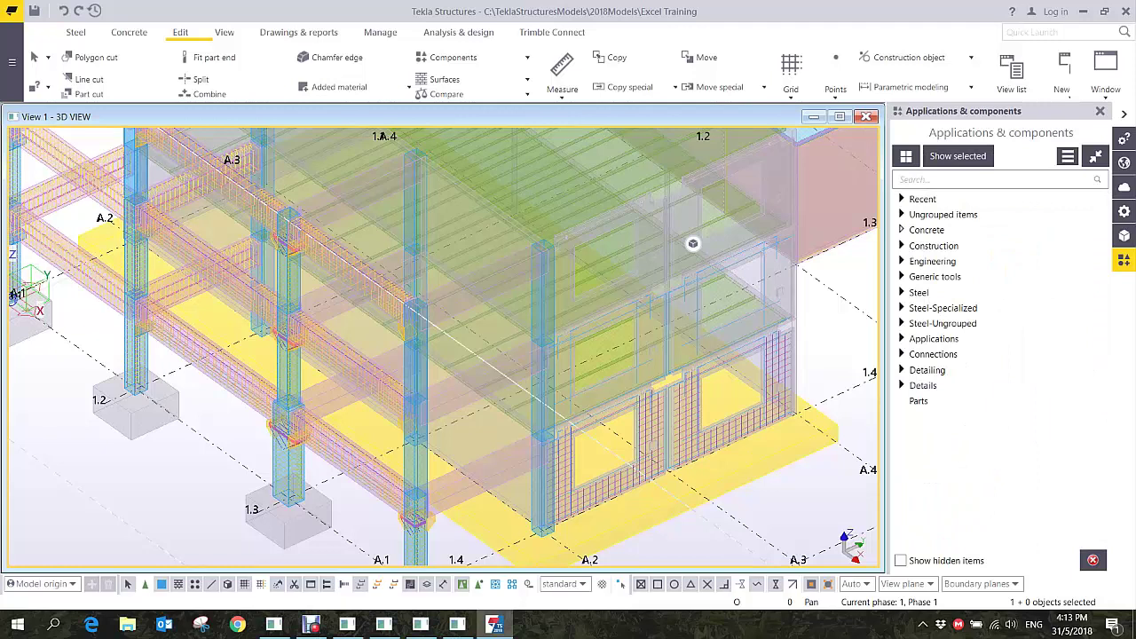
click(902, 230)
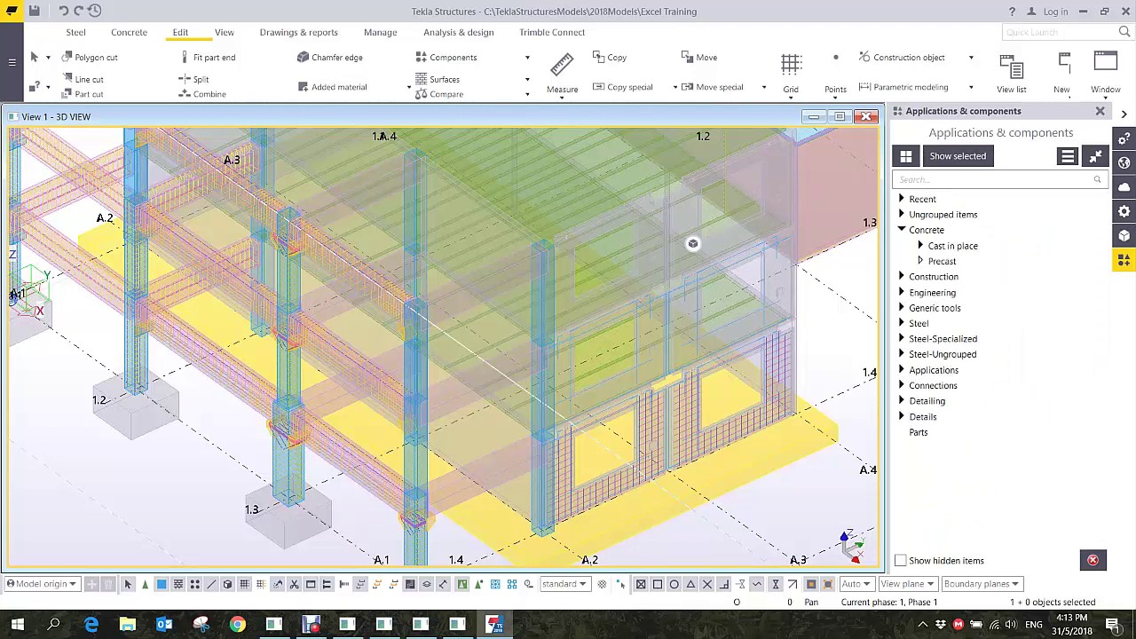
click(921, 261)
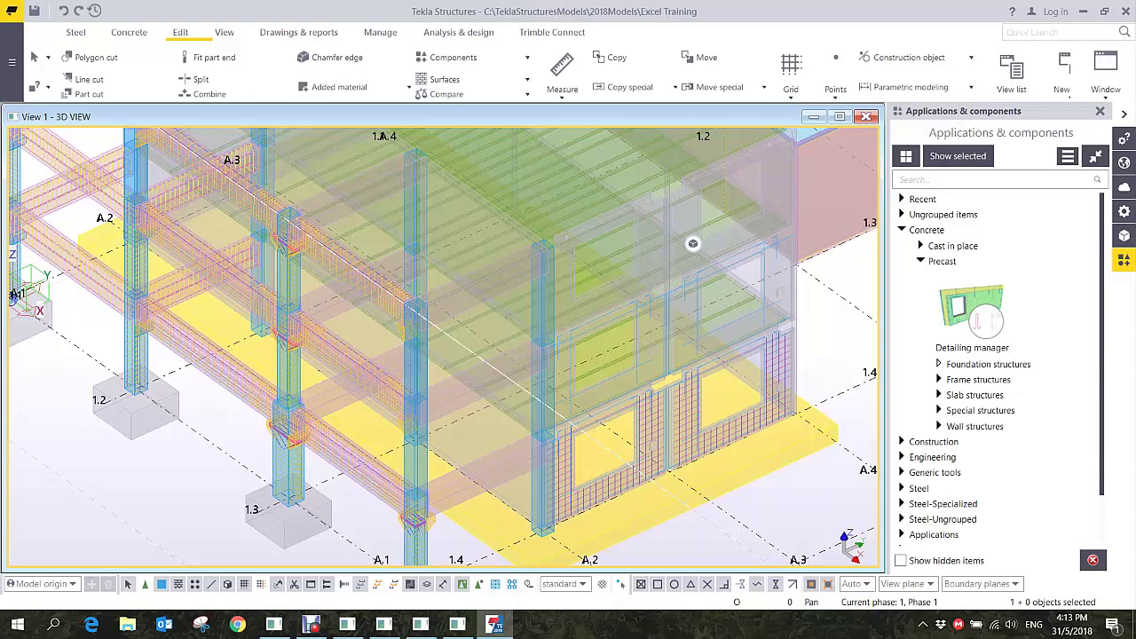
click(939, 364)
scroll(995, 372, down, 5)
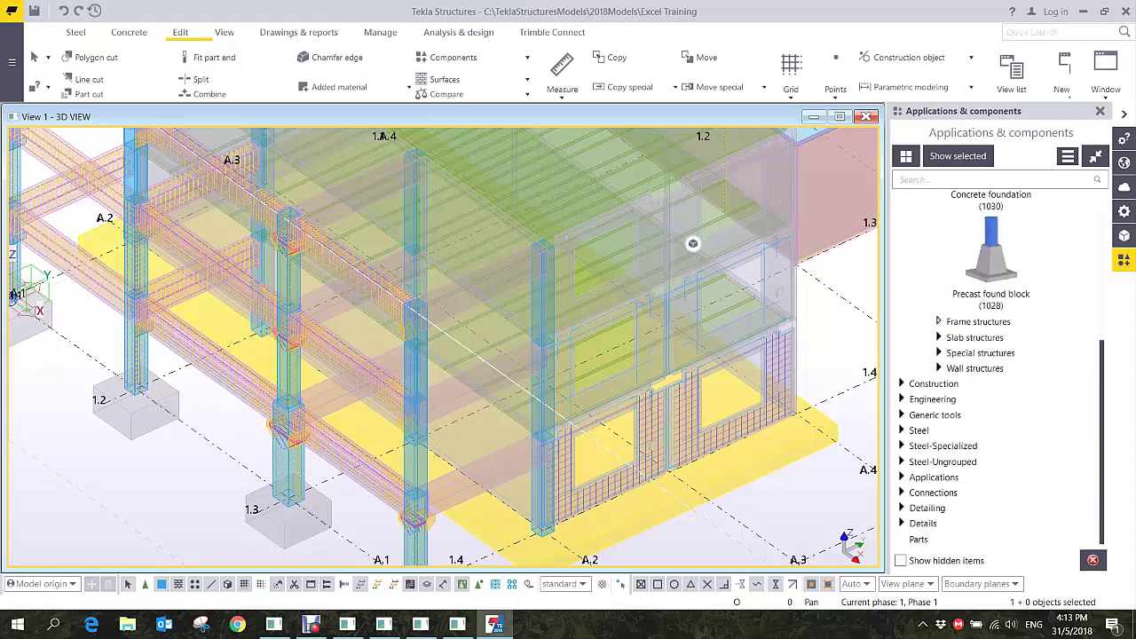
click(939, 337)
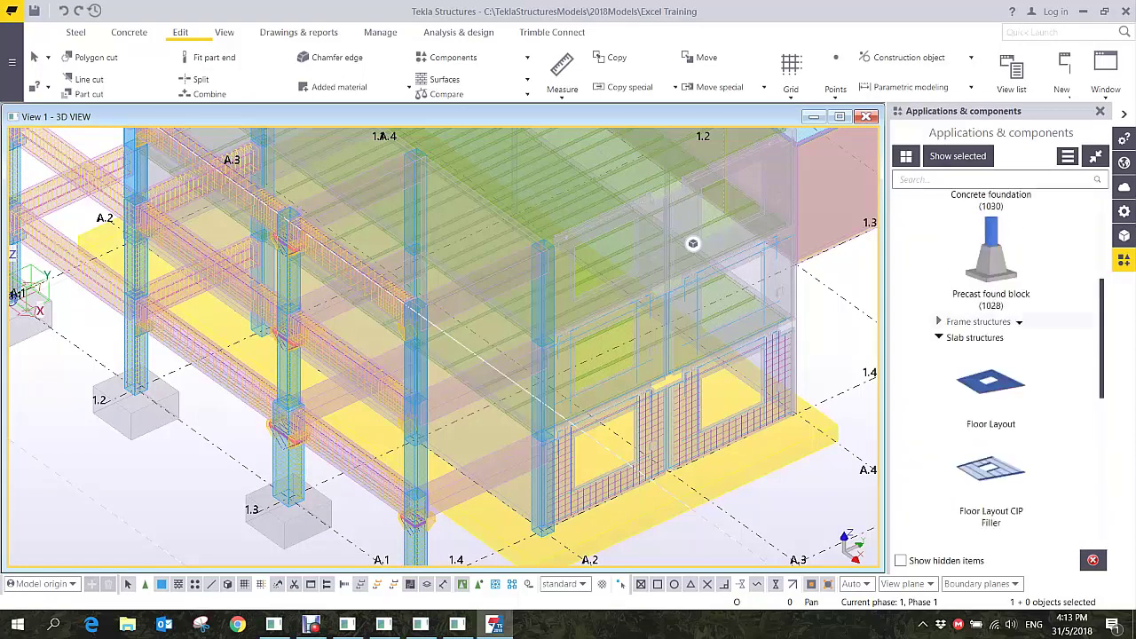
- Search the component catalog for 63 and for 82, and end the pending component command
click(985, 179)
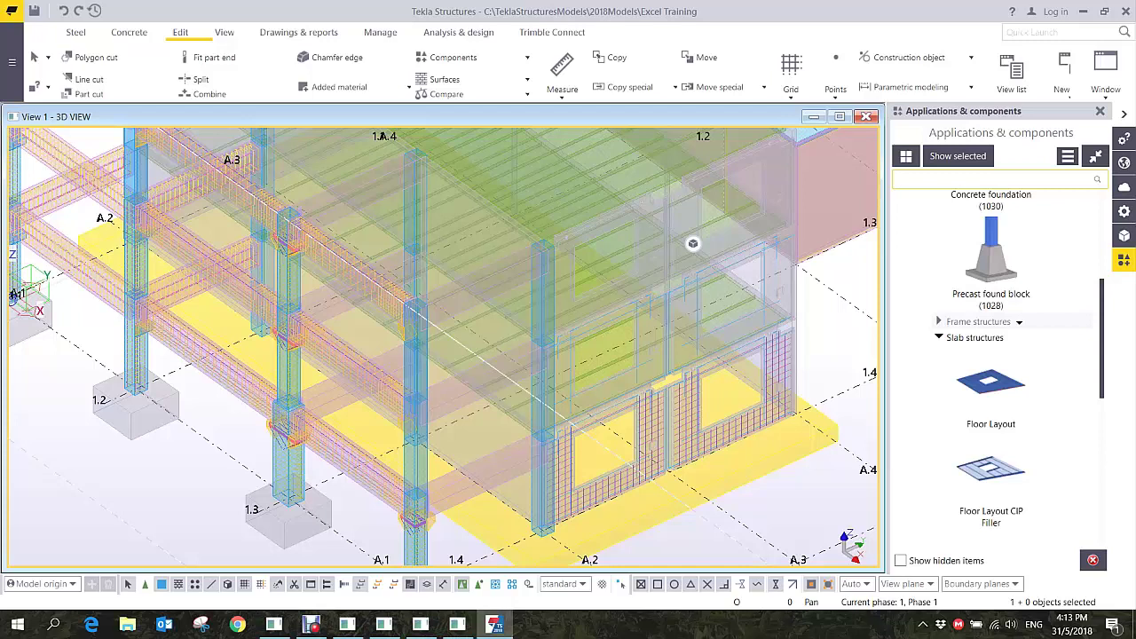
text(63)
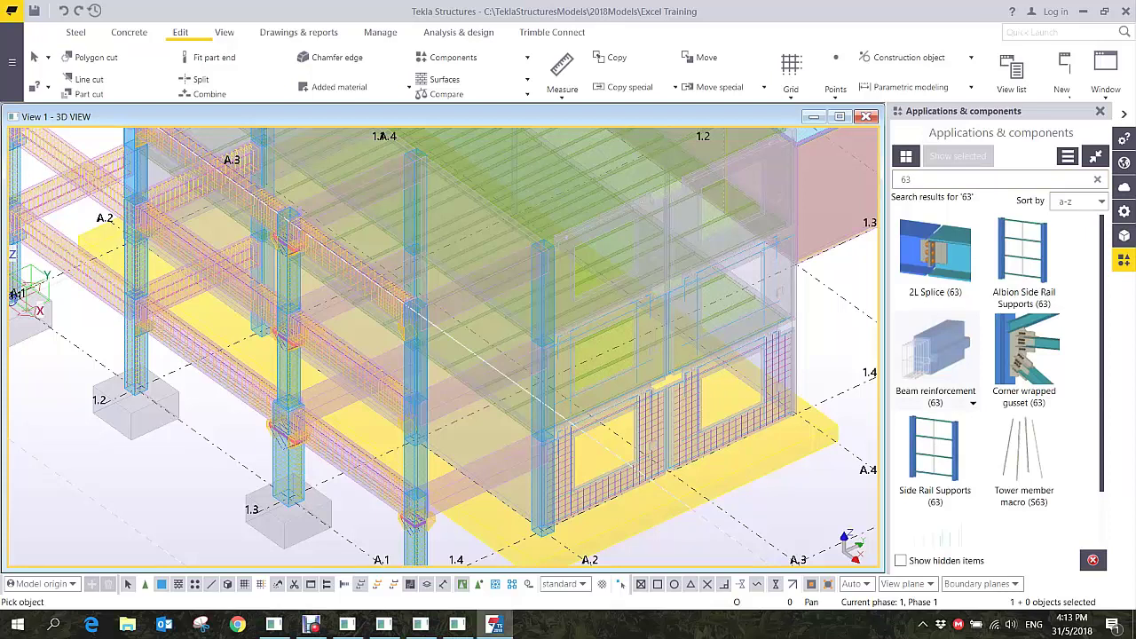
double_click(906, 179)
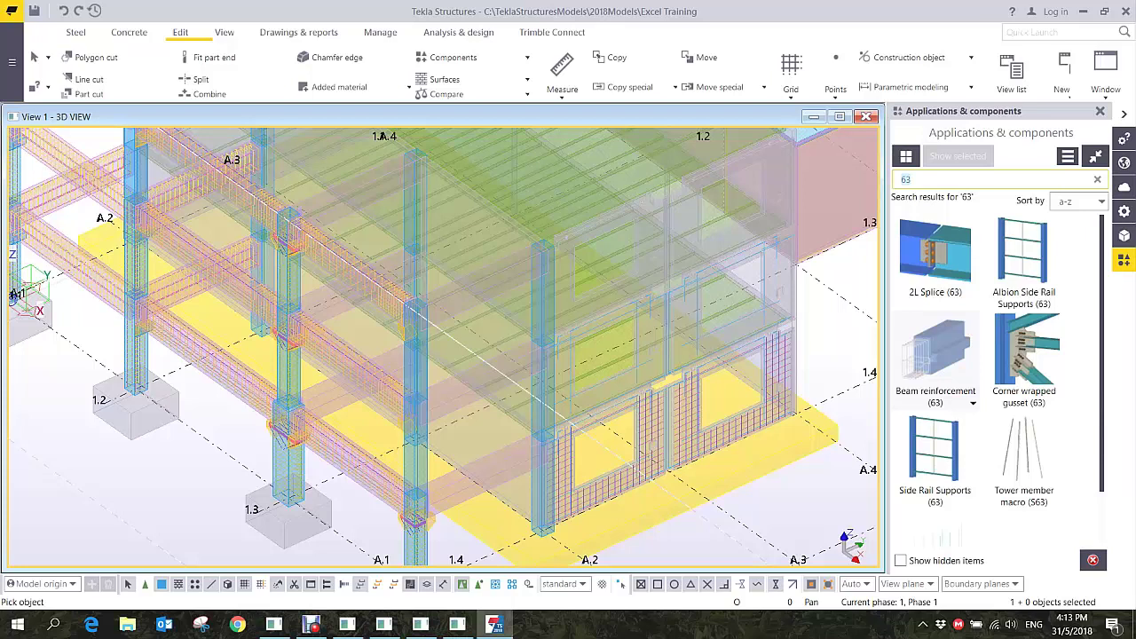
text(82)
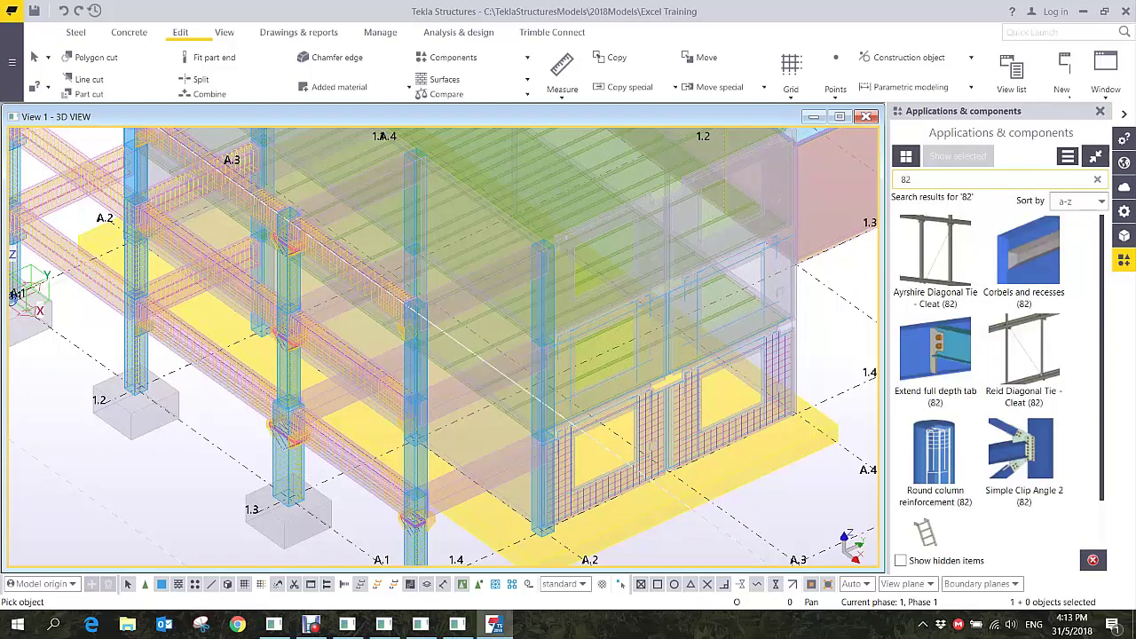
middle_drag(763, 408, 488, 319)
scroll(488, 320, down, 2)
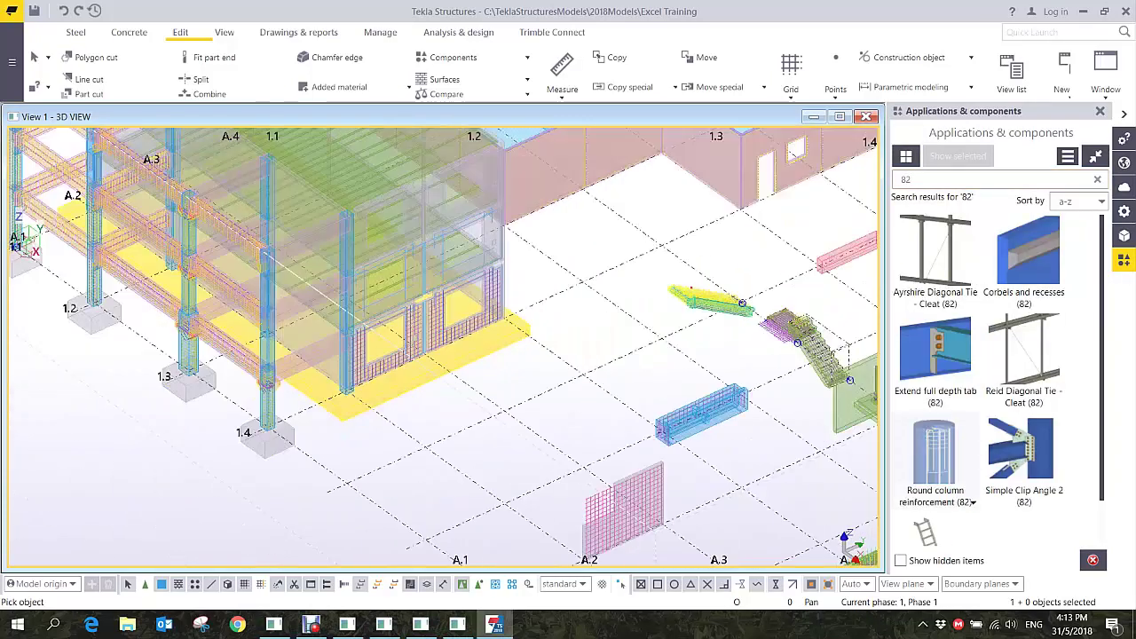
right_click(604, 331)
click(622, 338)
- Place a round concrete column with profile D800 at the empty grid intersection near the blue reinforced beam
scroll(600, 357, up, 4)
middle_drag(600, 357, 461, 322)
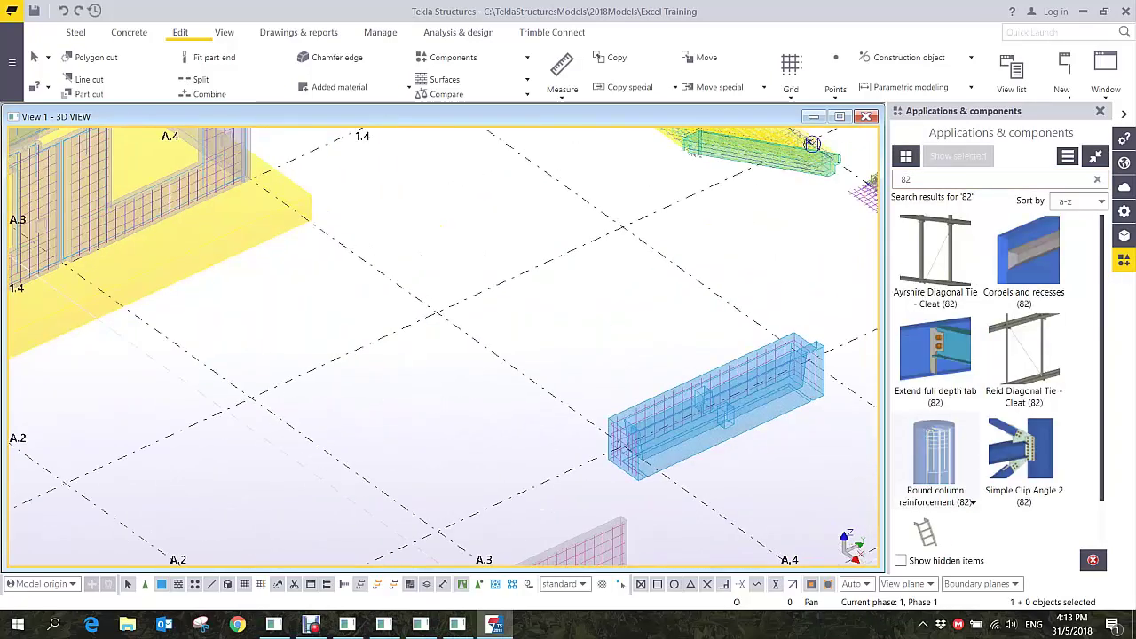
click(129, 33)
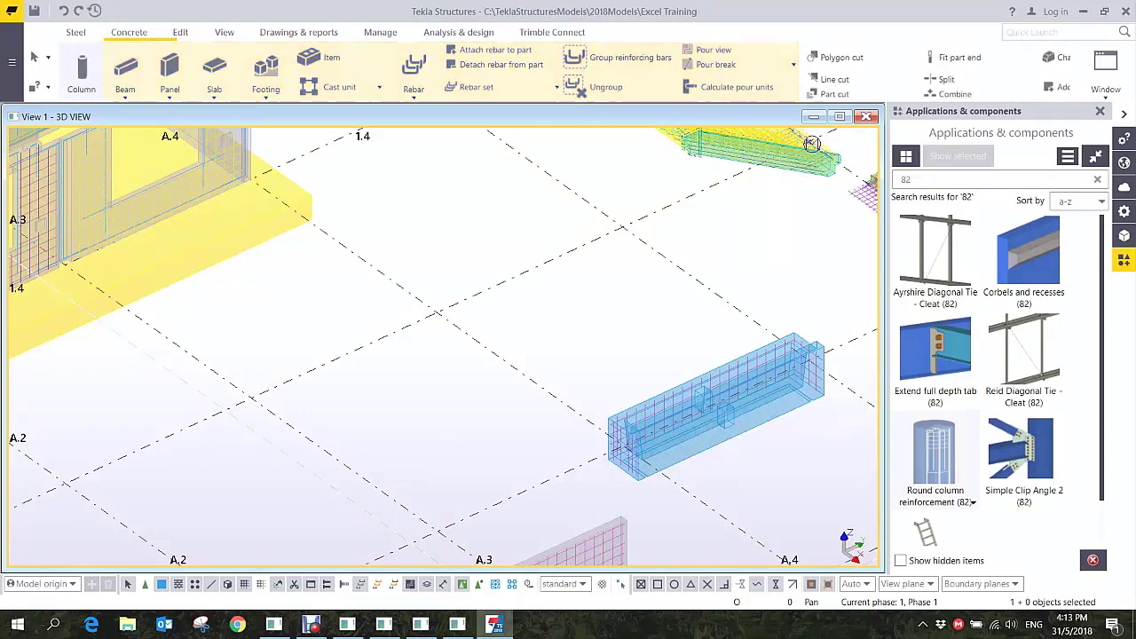
click(82, 73)
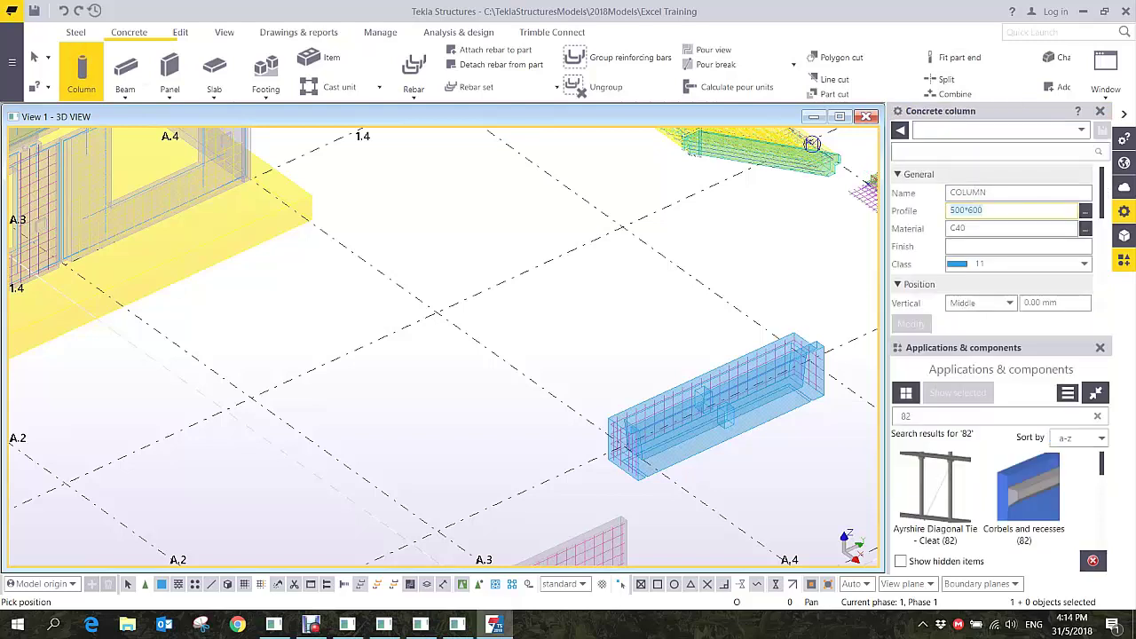
text(D800)
key(Tab)
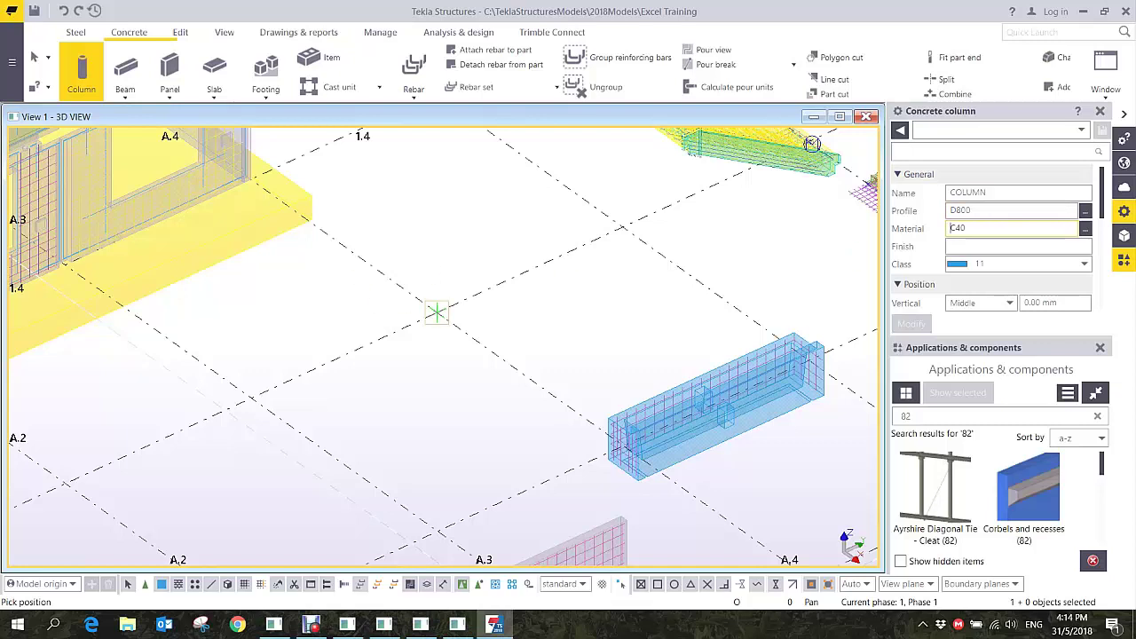
click(437, 313)
click(435, 312)
key(Escape)
scroll(439, 337, up, 5)
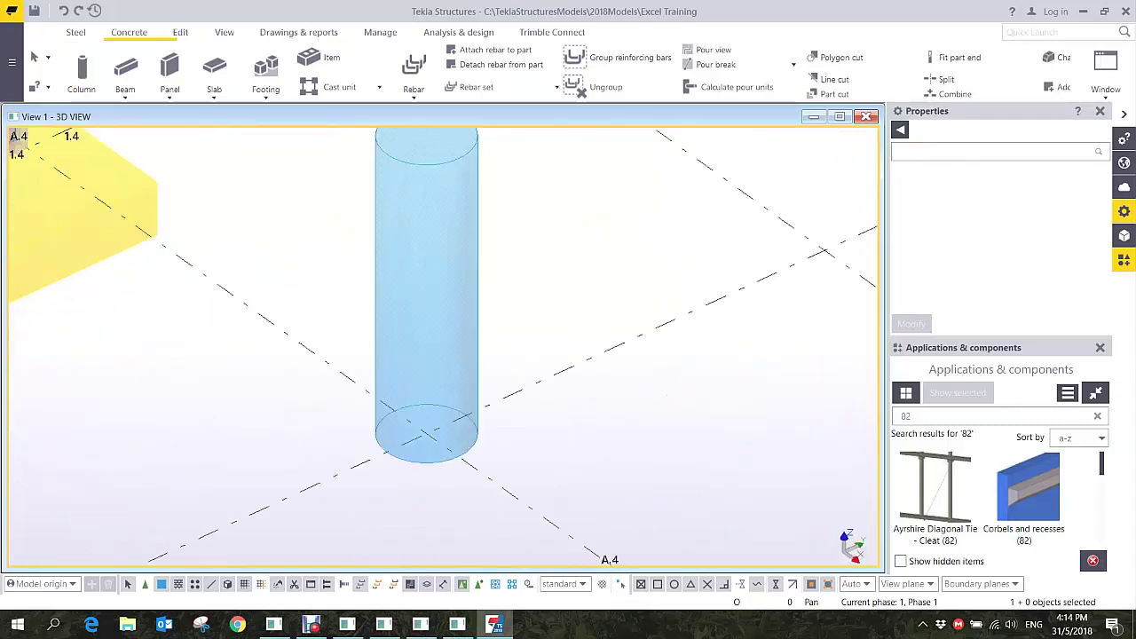
- Apply the Round column reinforcement (82) component with its standard settings to the new round column and end the command
click(1123, 211)
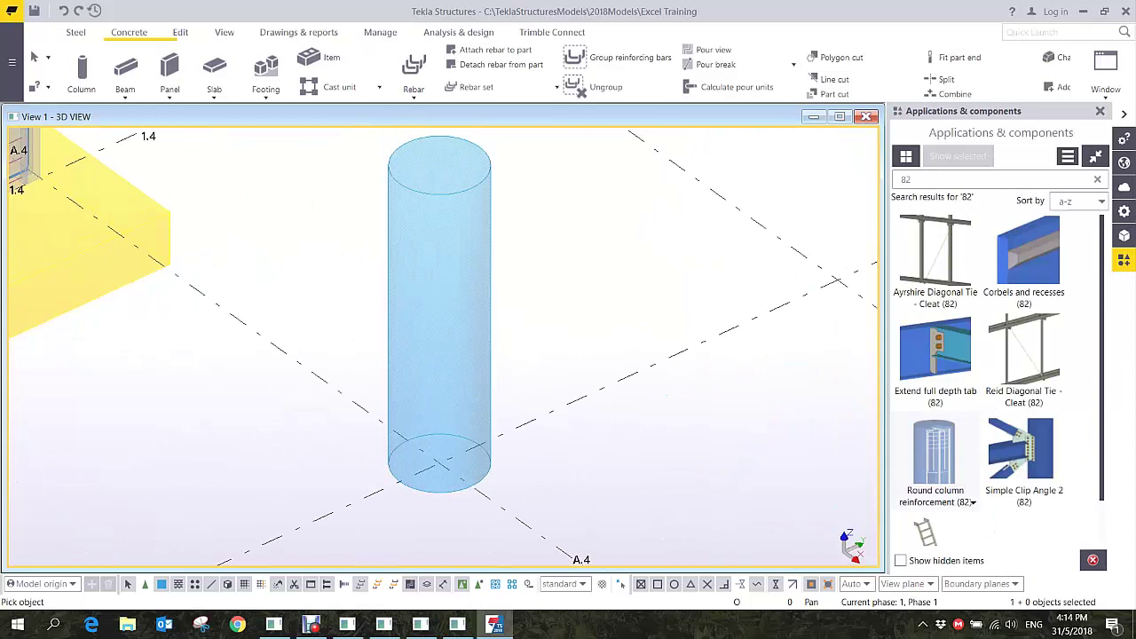
double_click(935, 455)
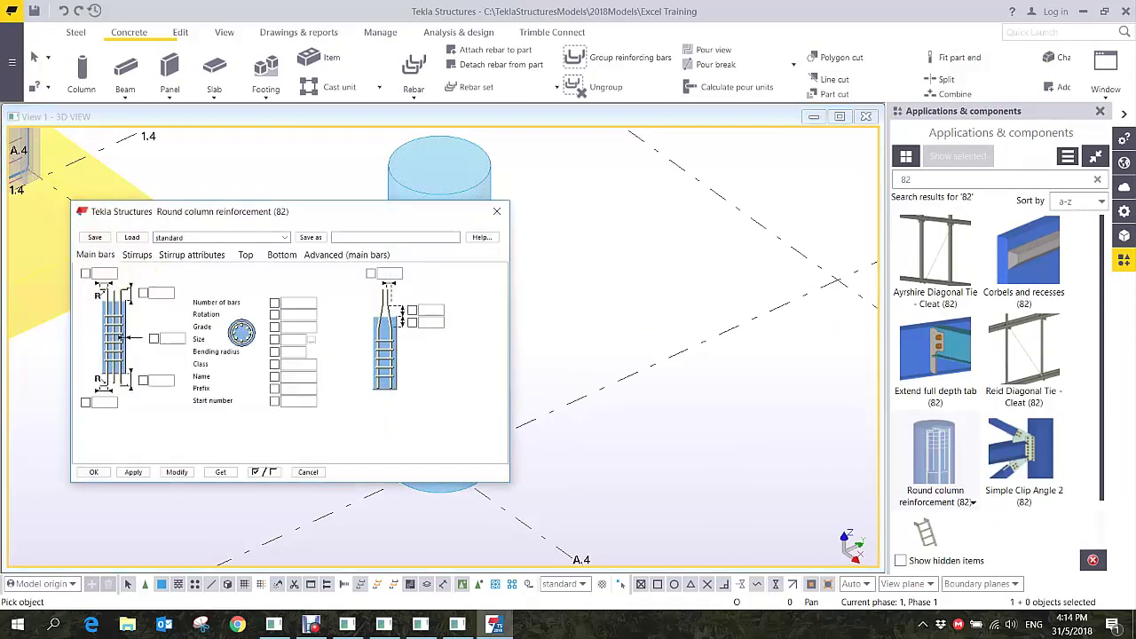
drag(275, 209, 853, 166)
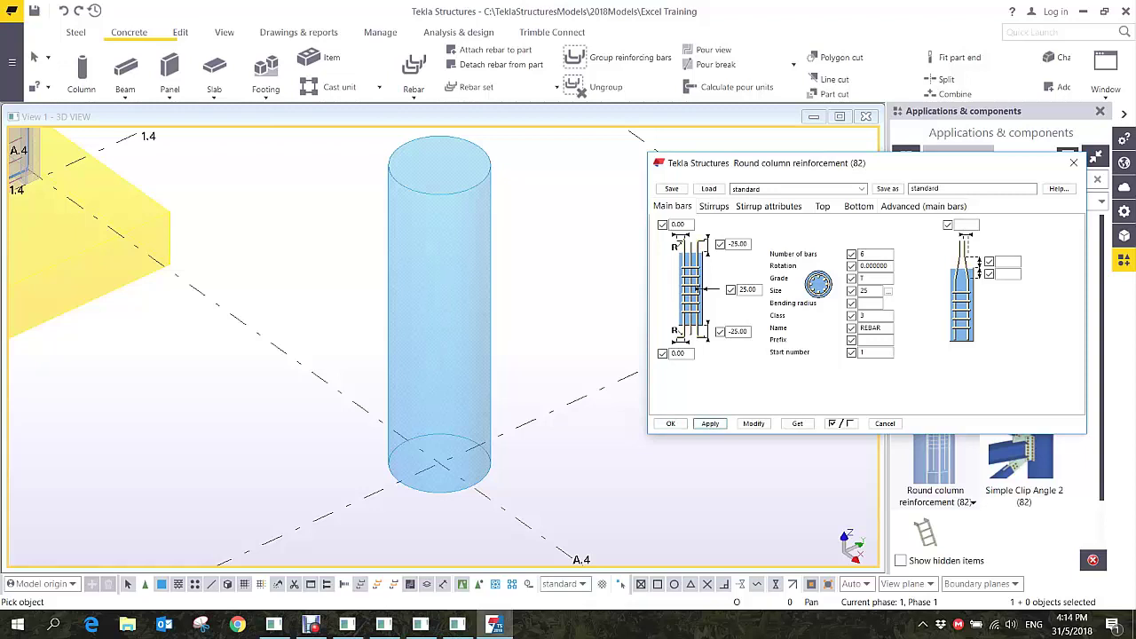
click(710, 424)
click(671, 423)
click(461, 280)
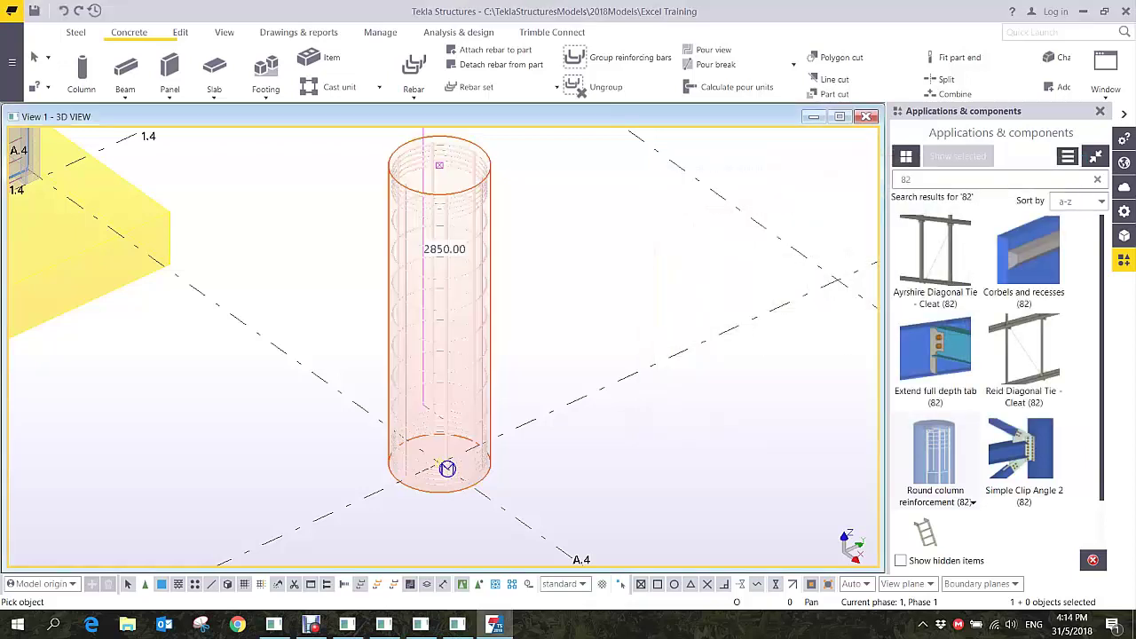
middle_drag(532, 154, 576, 196)
right_click(577, 195)
click(611, 203)
- Modify the round column's reinforcement component to use spiral stirrups and inspect the bars up close
click(491, 508)
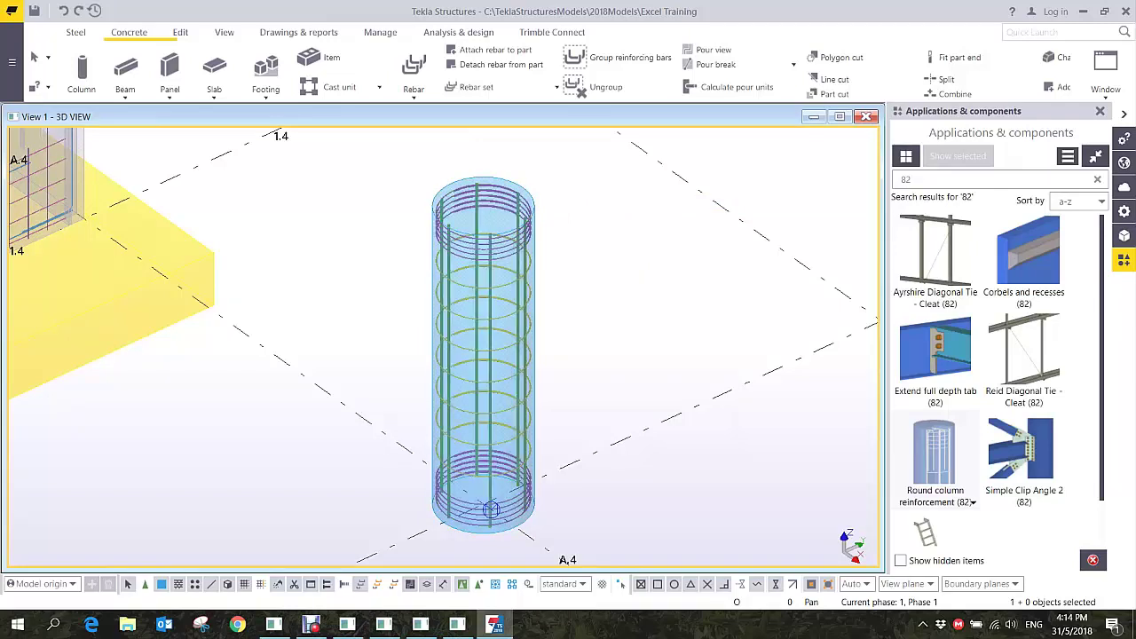
scroll(556, 395, up, 1)
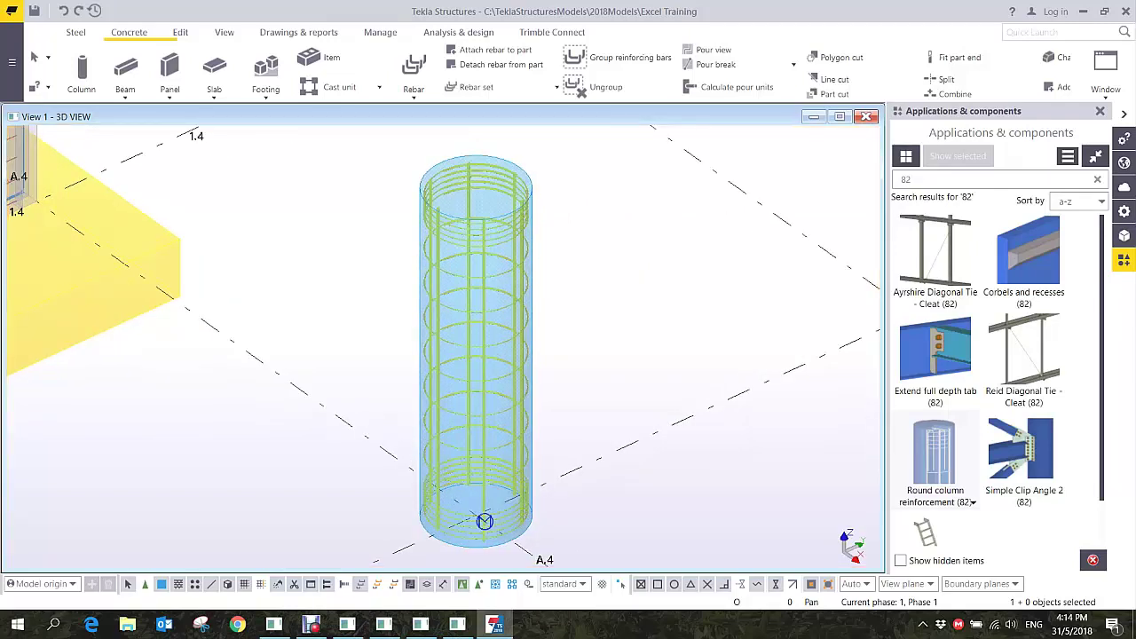
double_click(485, 521)
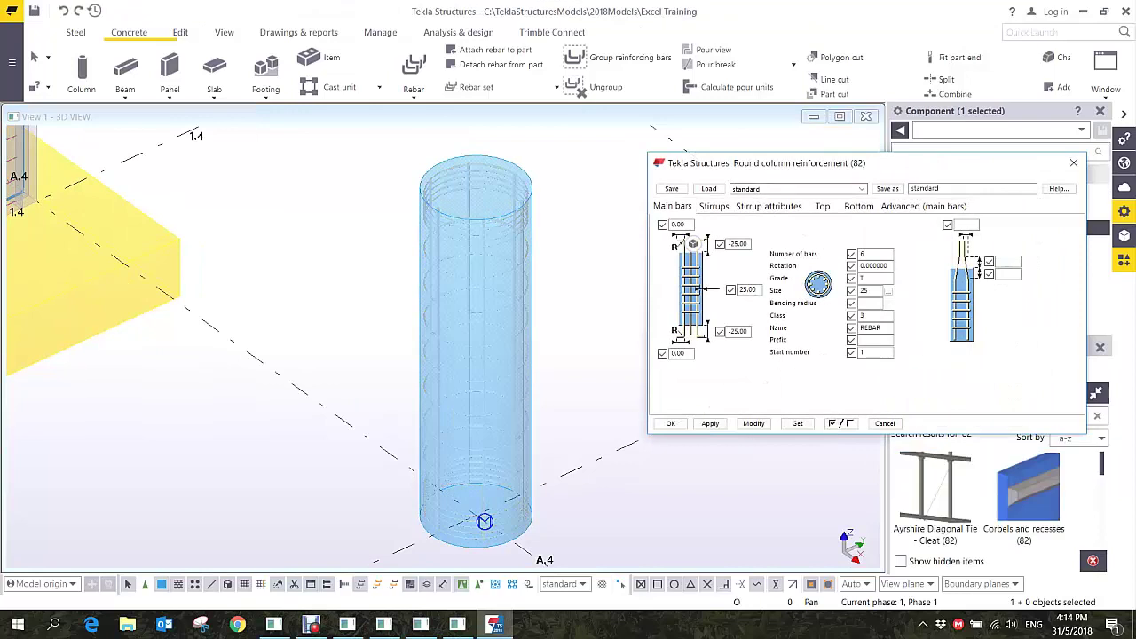
click(769, 207)
click(714, 207)
click(769, 345)
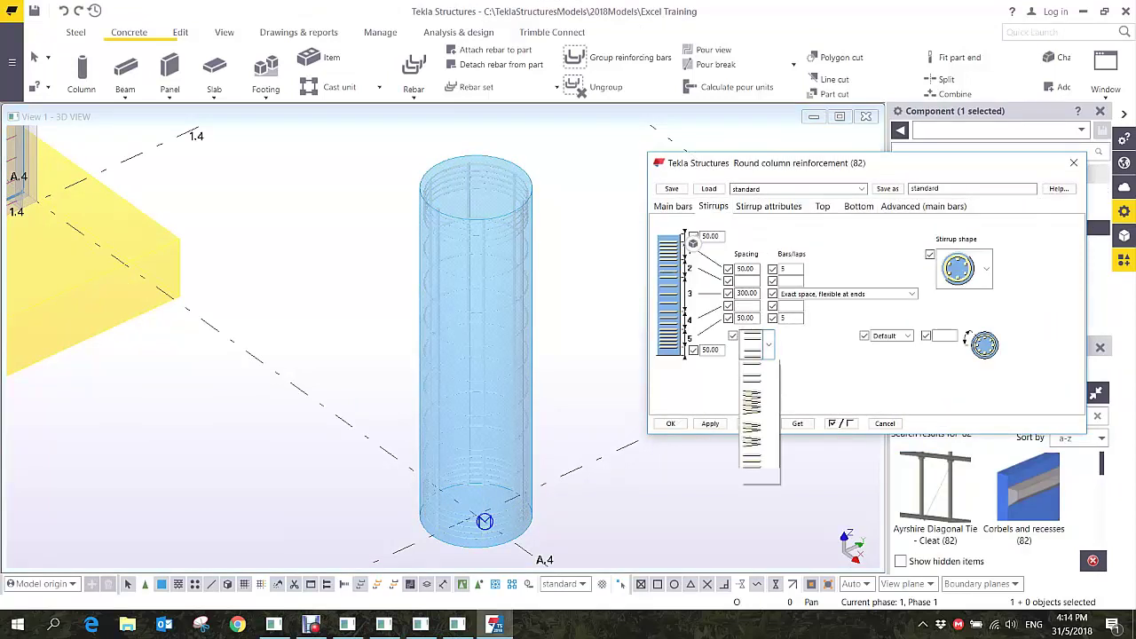
click(755, 475)
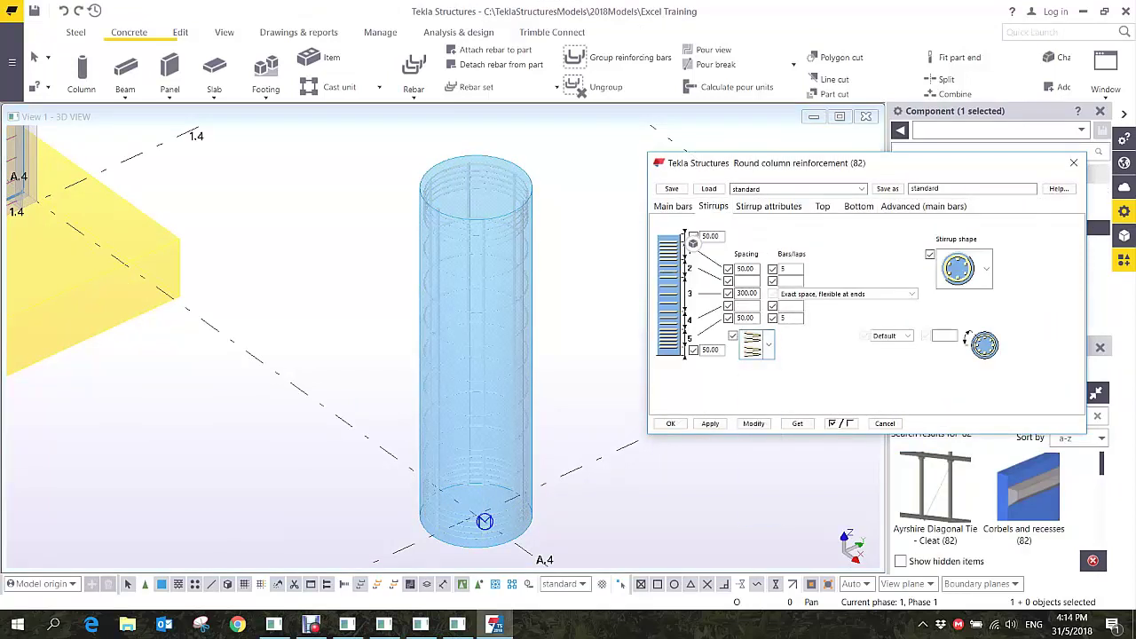
click(754, 423)
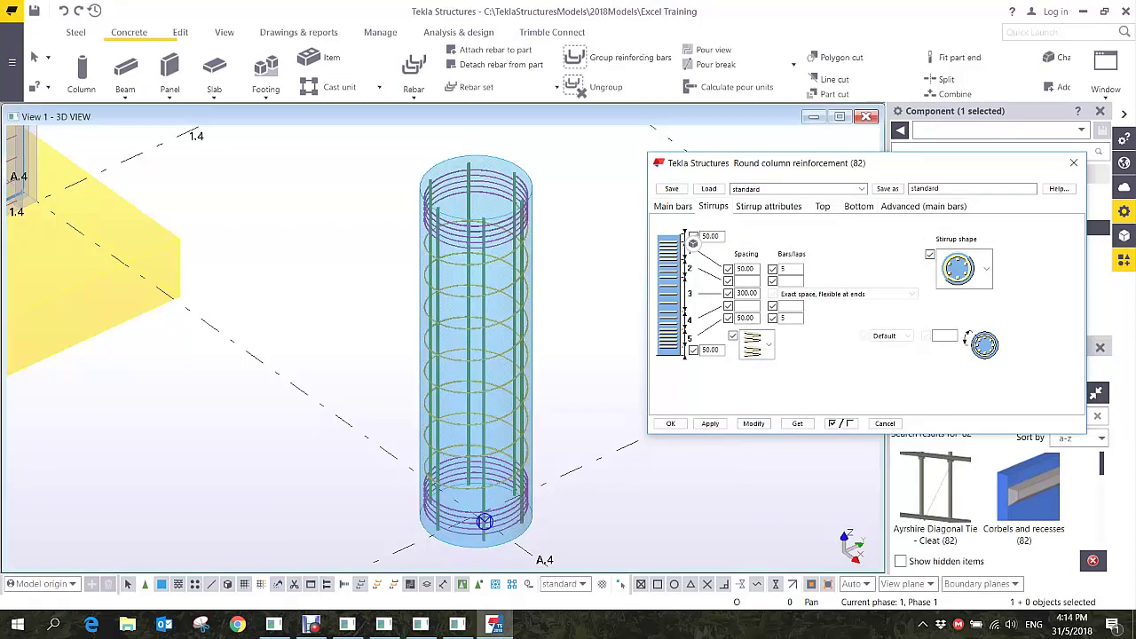
scroll(484, 521, up, 10)
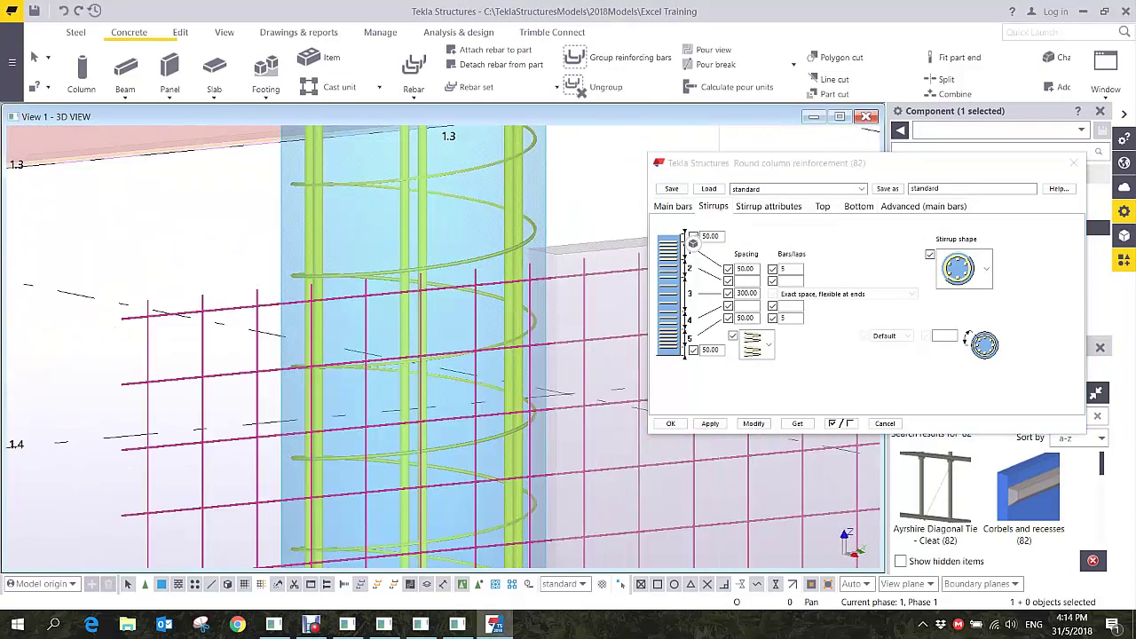
- Change the column's stirrup type from spiral back to separate hoops and modify the component
click(756, 344)
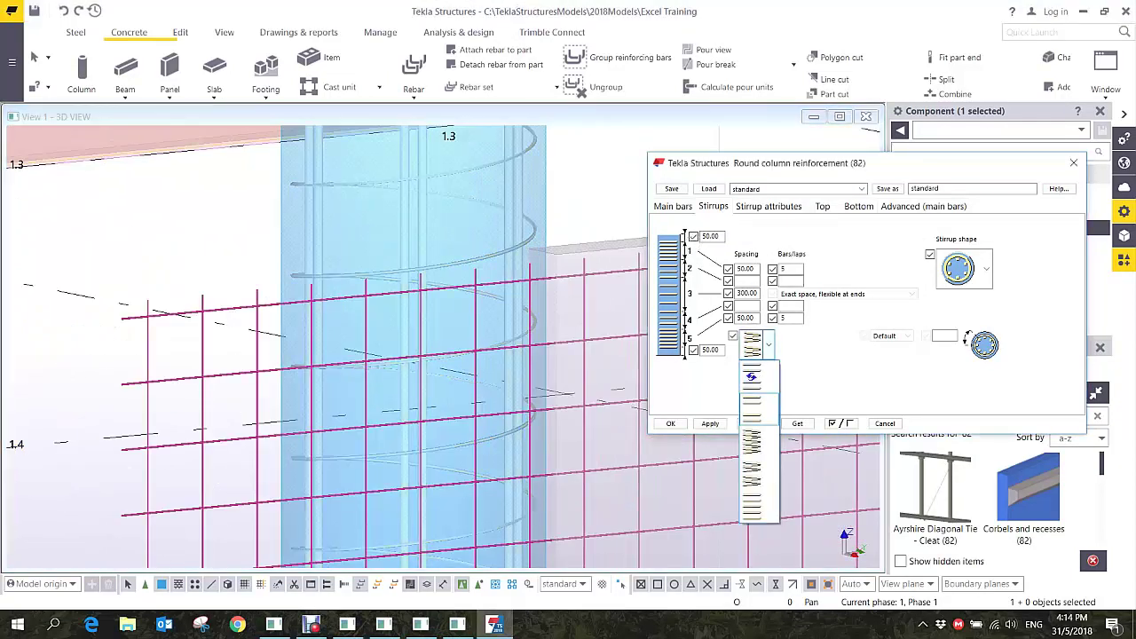
click(755, 409)
click(754, 423)
mouse_move(468, 267)
ctrl+middle_down()
mouse_move(523, 382)
mouse_move(444, 373)
mouse_move(444, 391)
mouse_move(456, 363)
mouse_move(448, 276)
ctrl+middle_up()
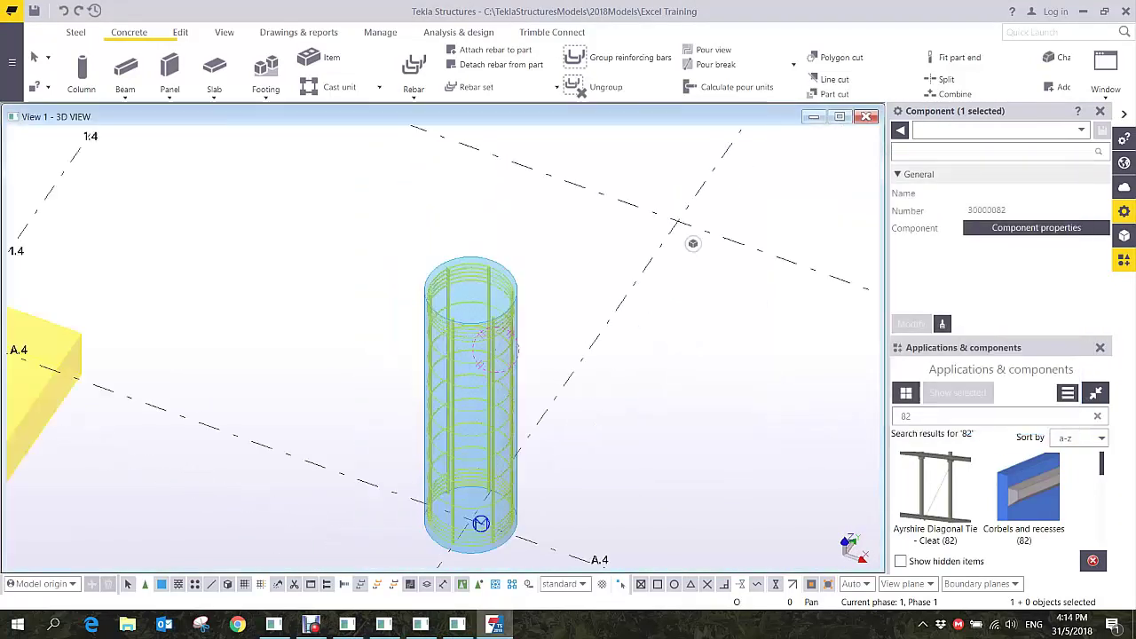
scroll(491, 398, down, 6)
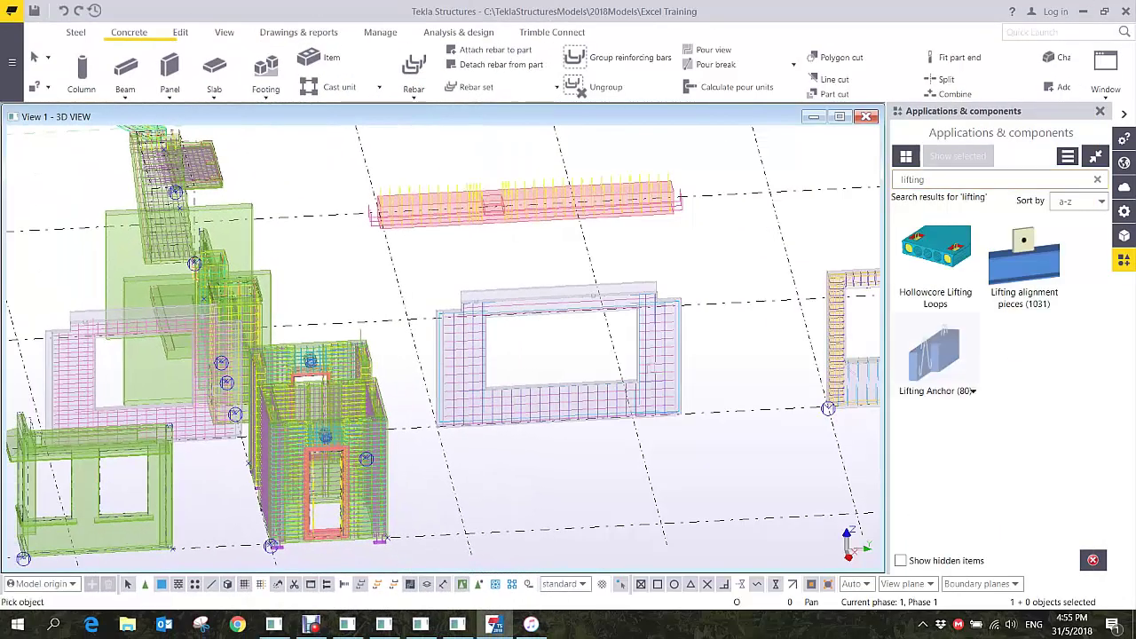
- Configure Lifting Anchor (80) with vertical parallel legs, outward-bent bottom ends and a radius of 40 mm
double_click(936, 354)
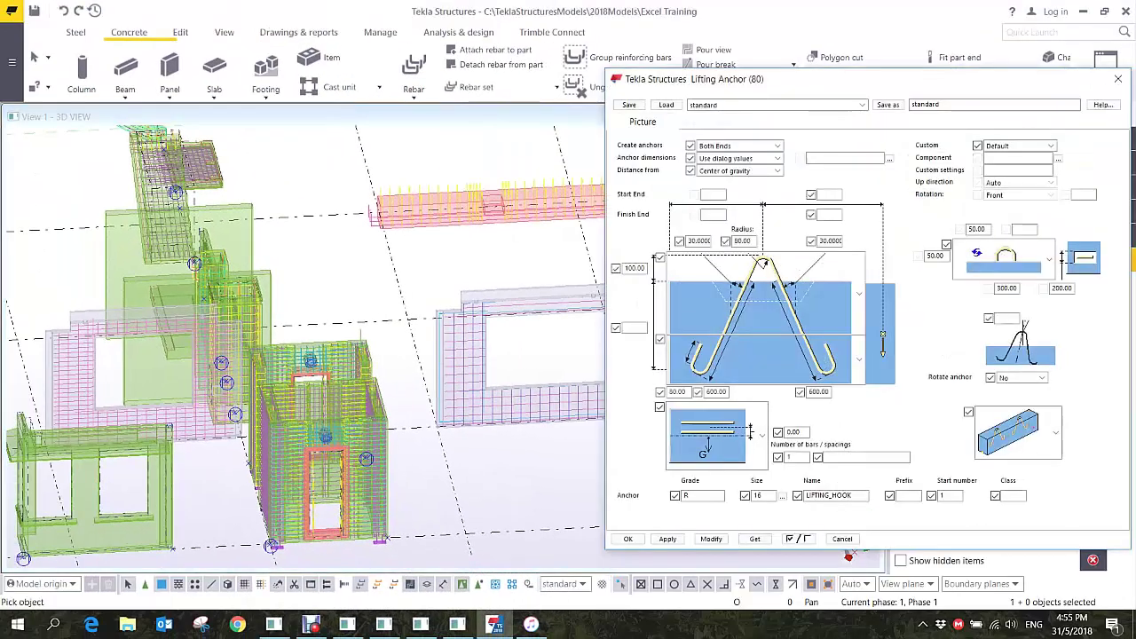
click(858, 294)
click(768, 468)
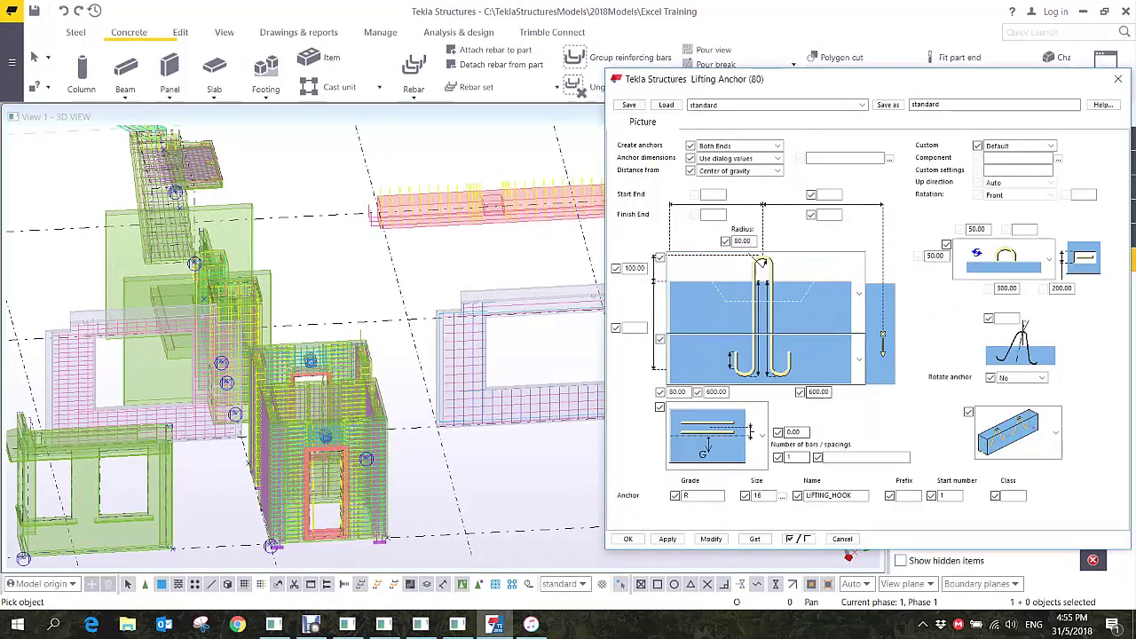
click(859, 359)
click(762, 250)
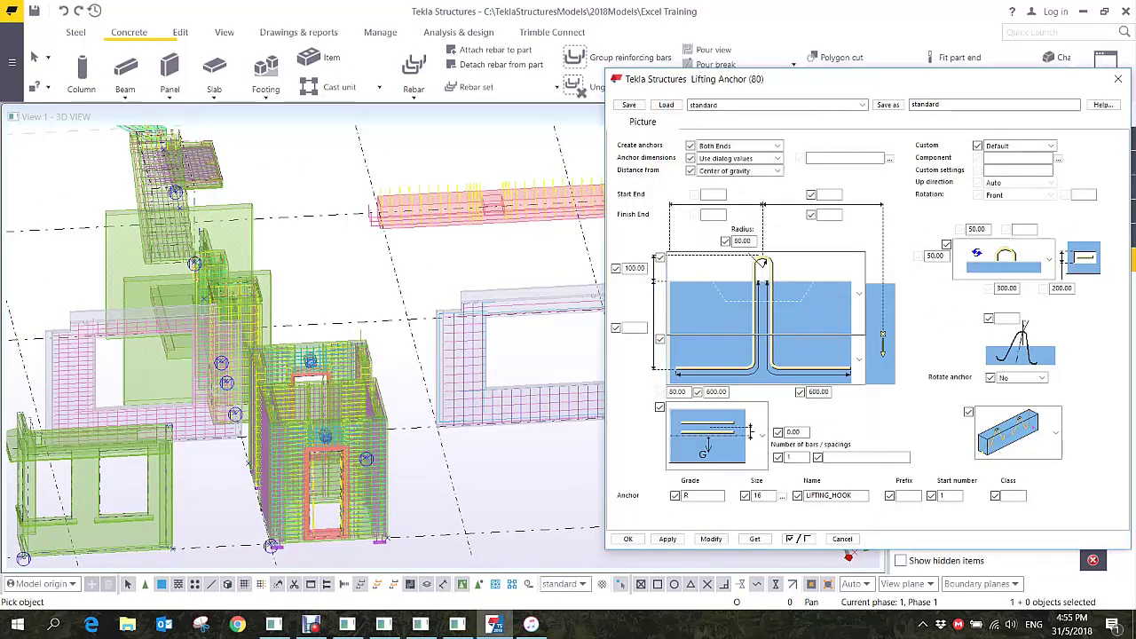
text(40)
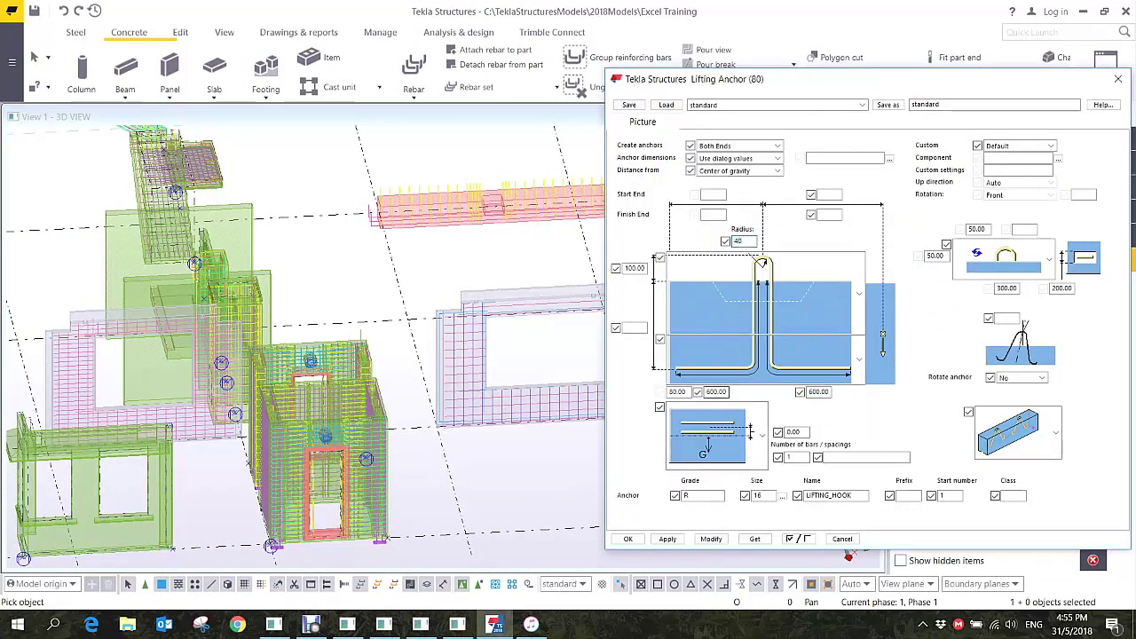
click(667, 539)
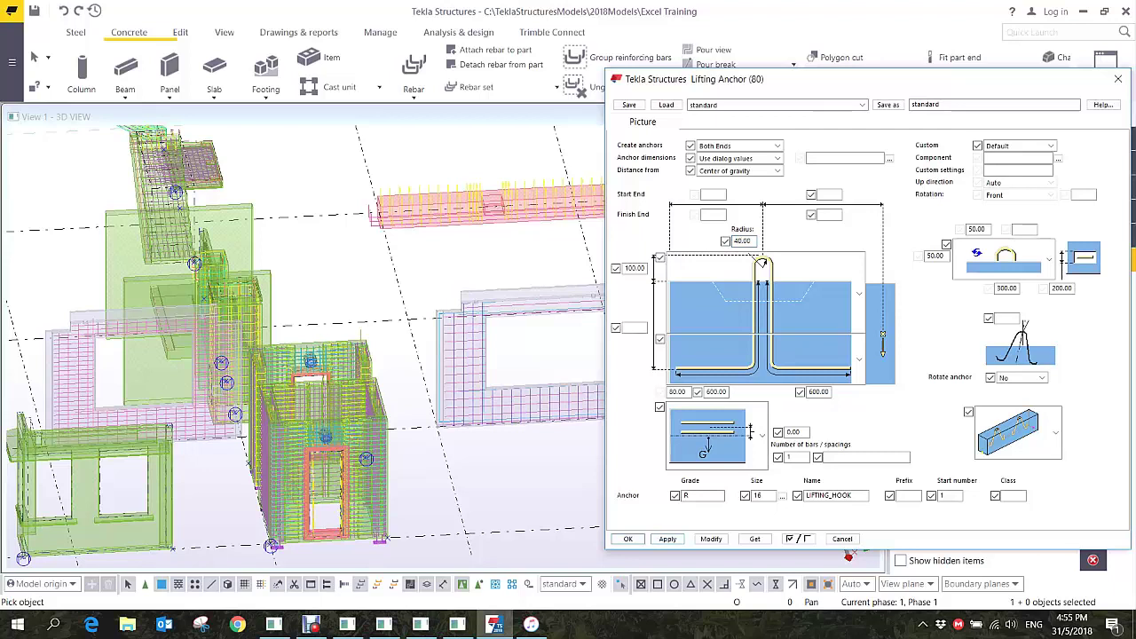
click(627, 539)
- Apply the lifting anchors to the wall panel with the window opening and end the command
scroll(559, 236, up, 2)
scroll(556, 248, up, 2)
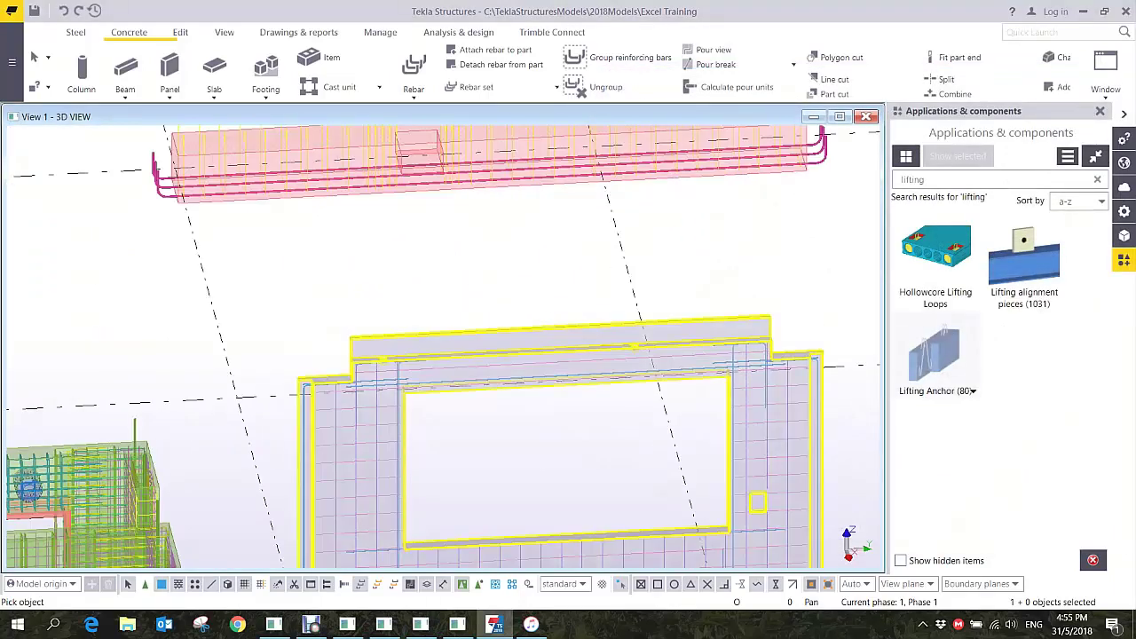
scroll(448, 271, up, 2)
right_click(447, 271)
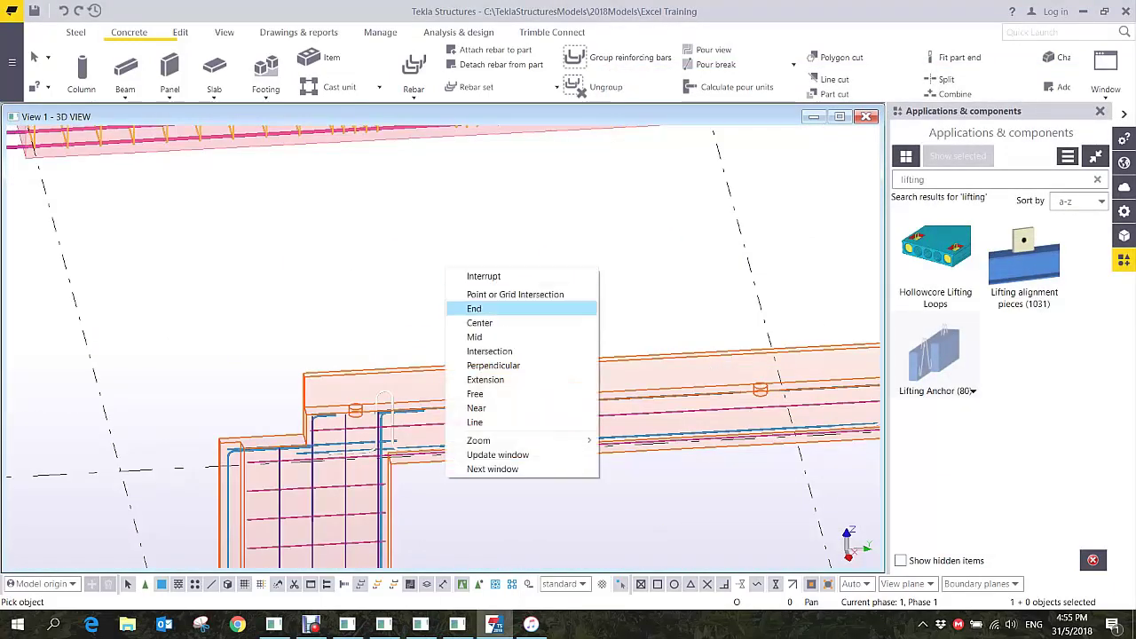
click(479, 276)
- Examine the lifting anchor's shape and position at the panel's top edge and across the whole panel
scroll(390, 400, up, 4)
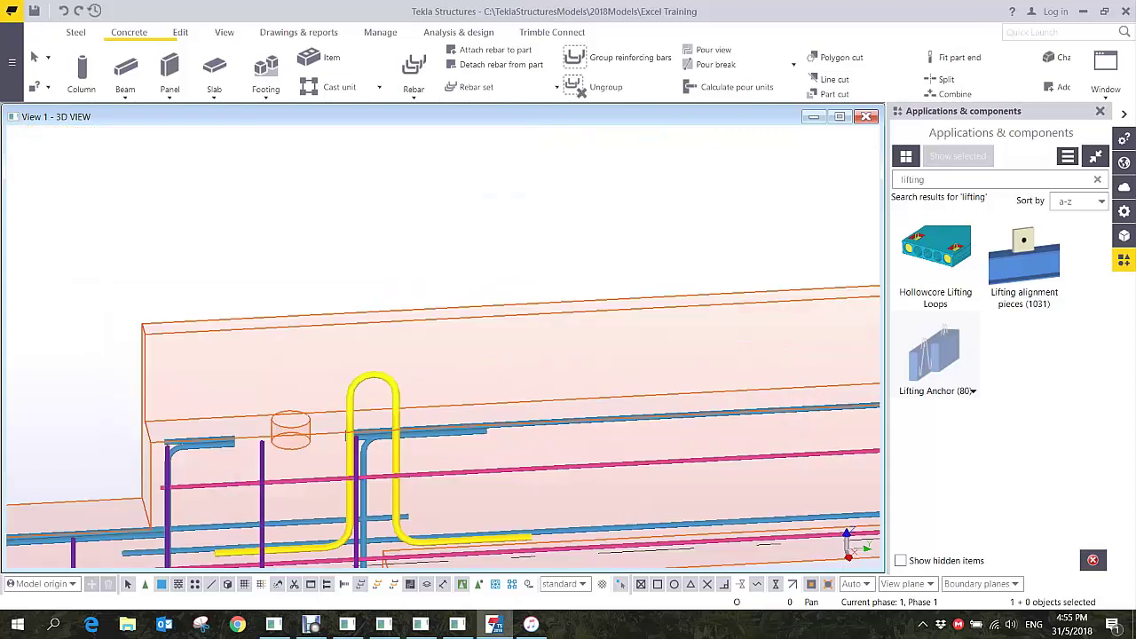
middle_drag(391, 400, 500, 390)
ctrl+middle_drag(443, 311, 463, 328)
scroll(461, 327, up, 2)
scroll(462, 328, down, 2)
ctrl+middle_drag(442, 371, 451, 370)
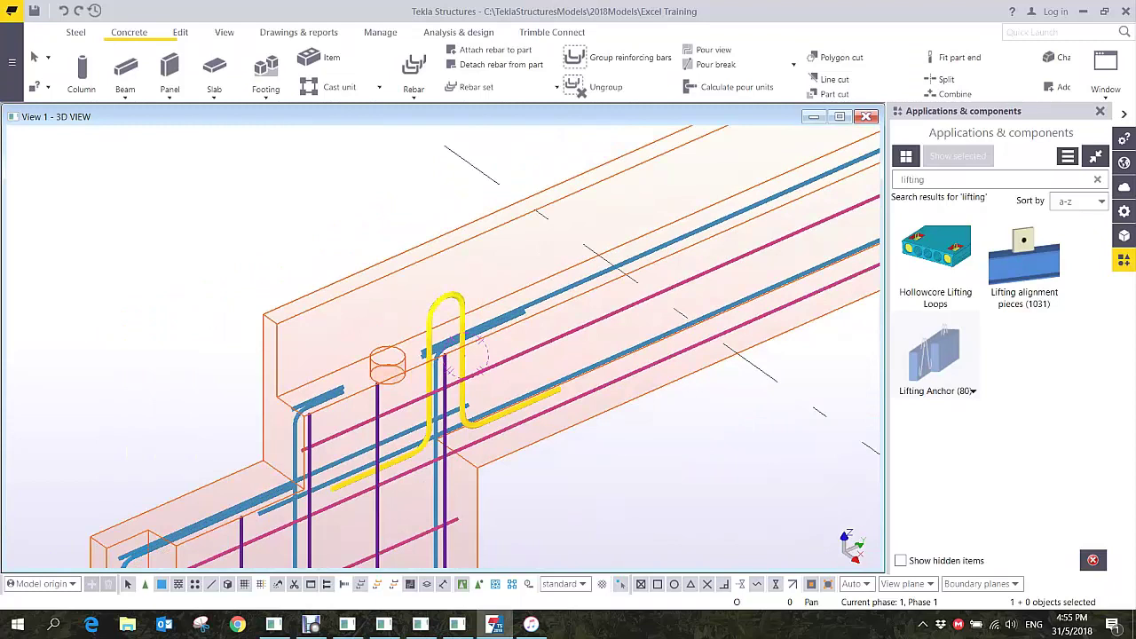
scroll(368, 548, down, 5)
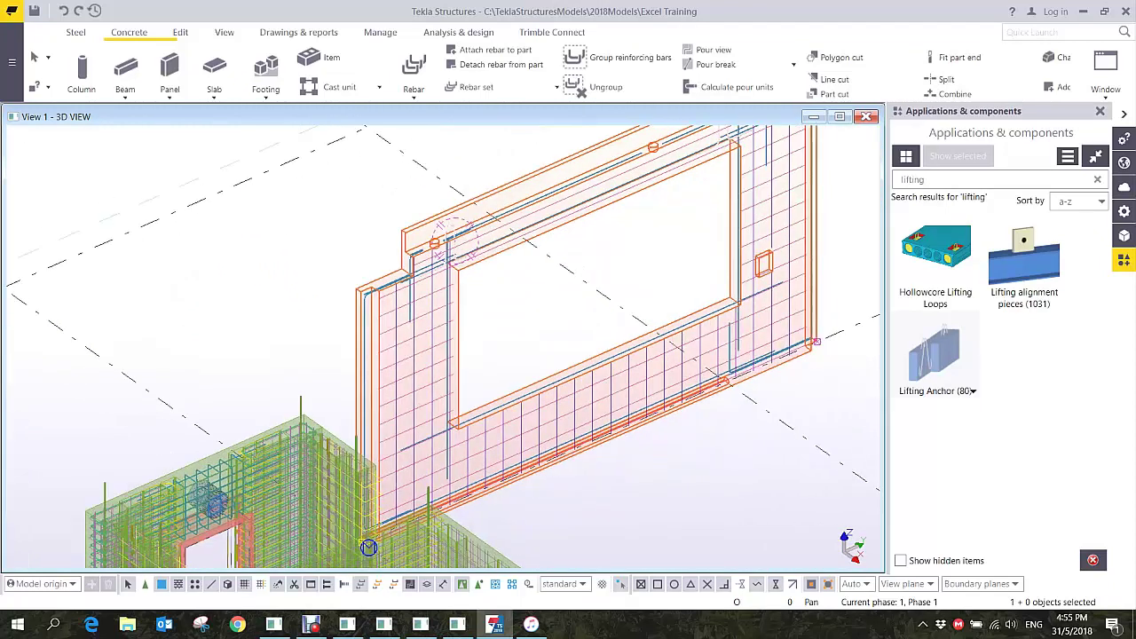
scroll(387, 427, down, 3)
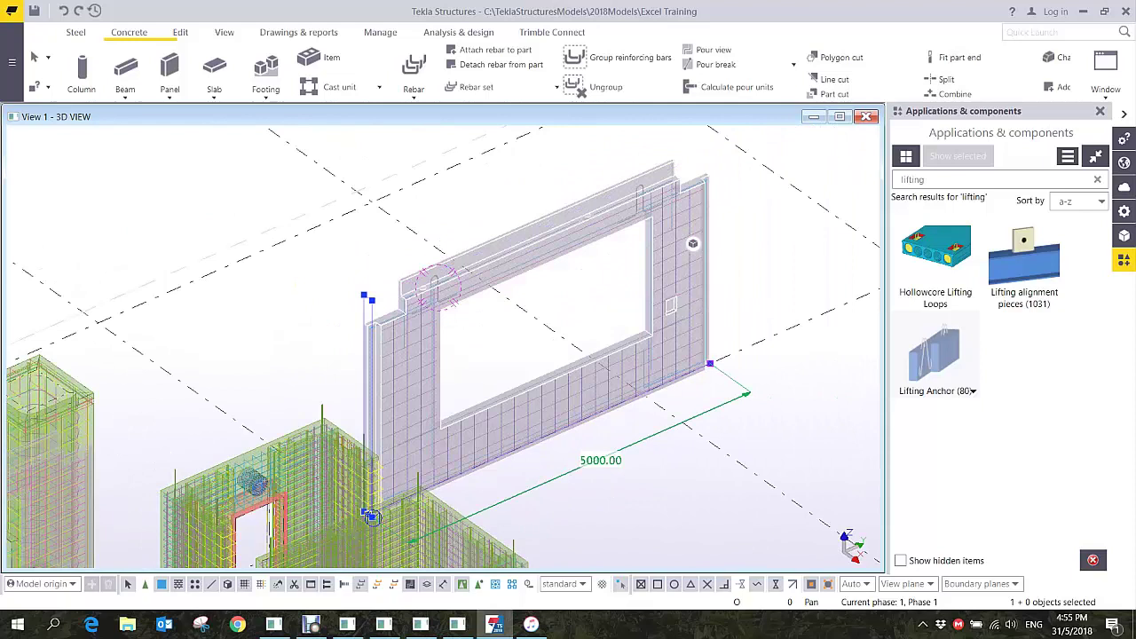
click(302, 355)
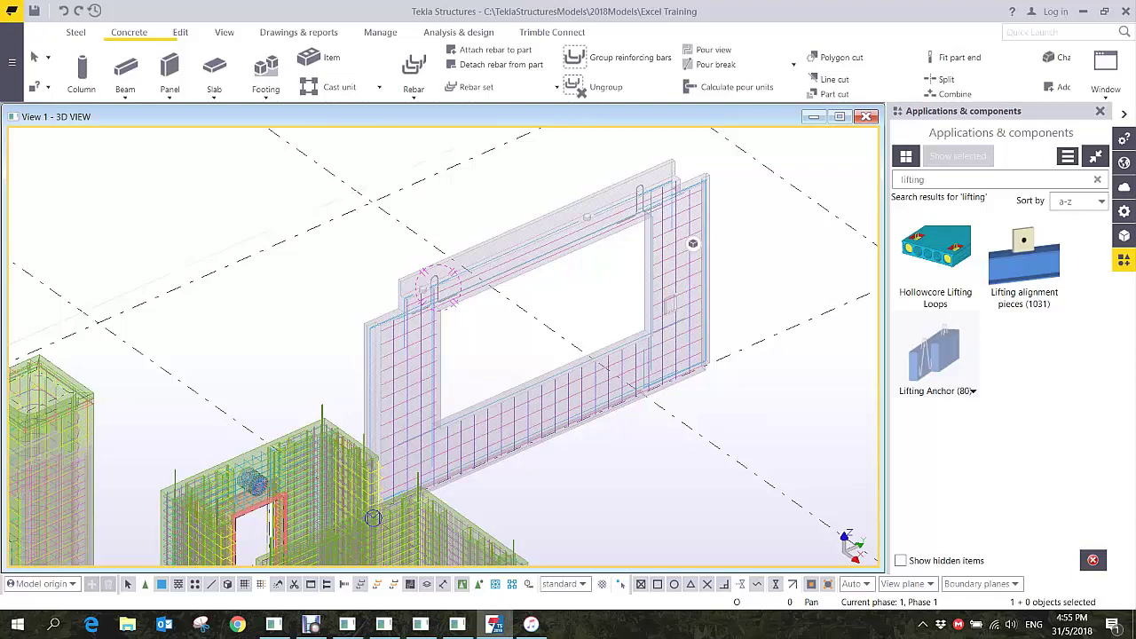
- Inquire the center of gravity of the window wall panel's assembly
middle_drag(373, 519, 326, 489)
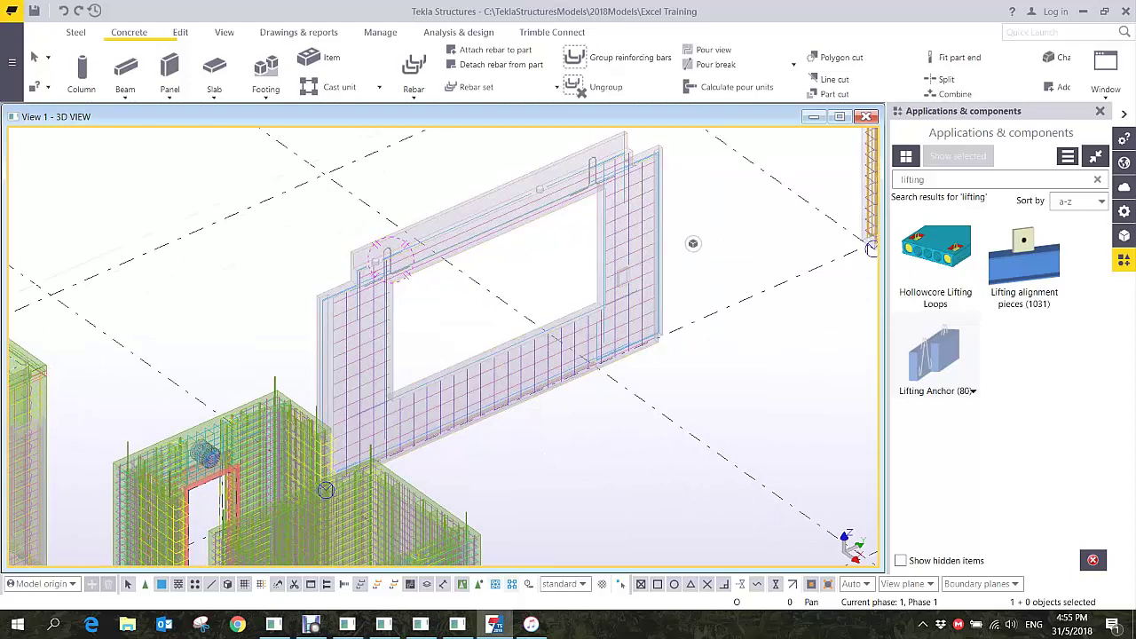
click(325, 490)
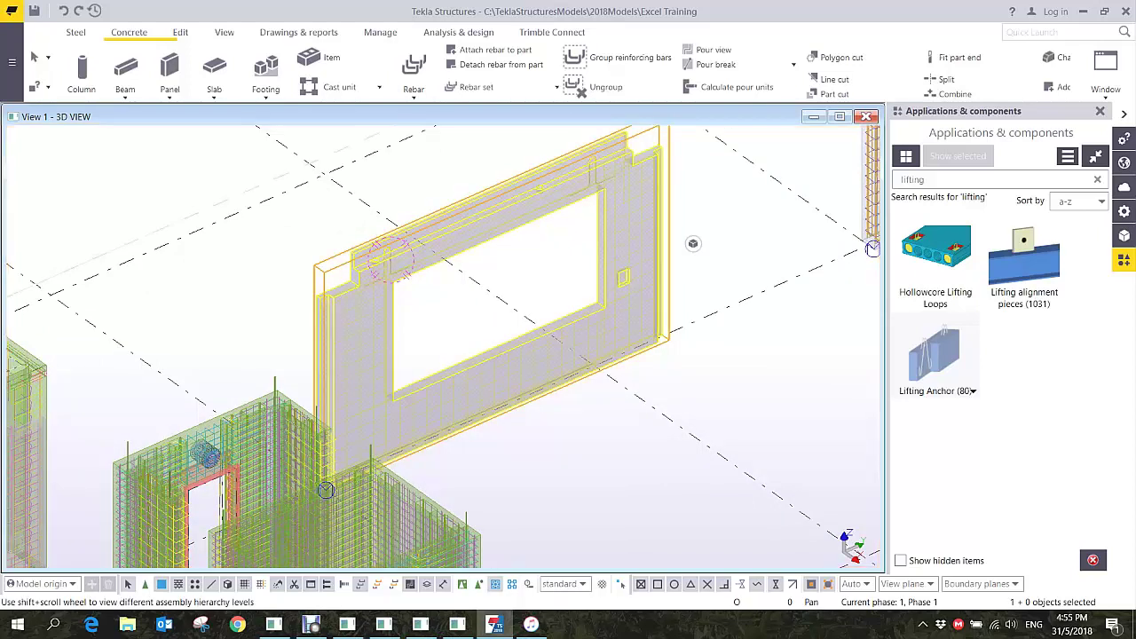
right_click(595, 191)
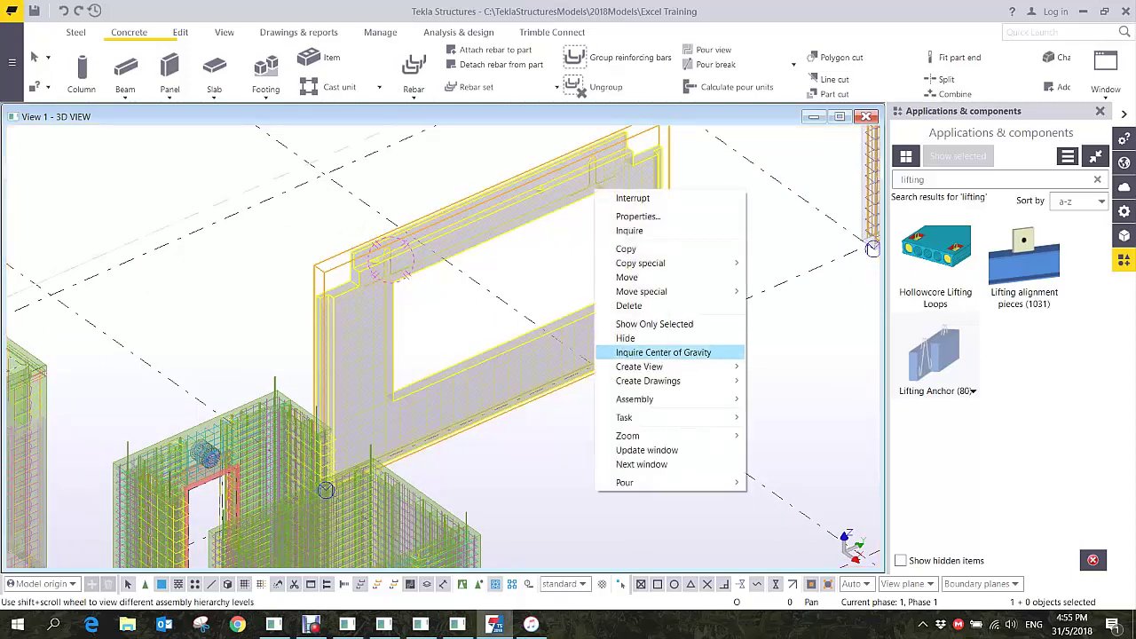
click(663, 353)
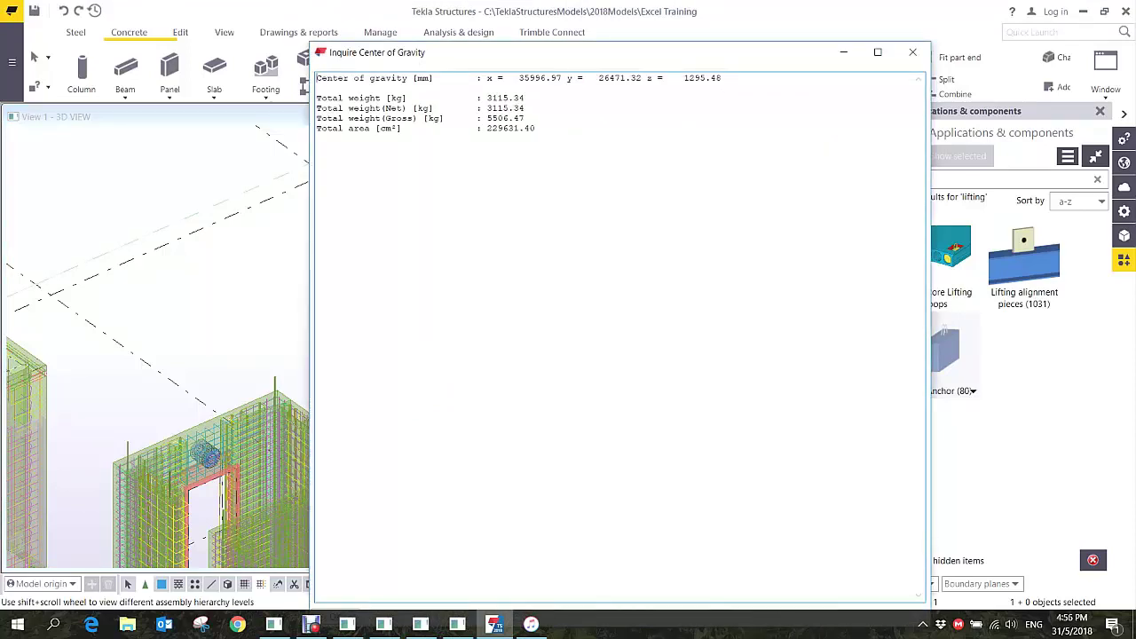
- Inquire the center of gravity of the box-shaped wall unit with the door opening, closing each report after reading it
click(913, 52)
scroll(481, 313, up, 2)
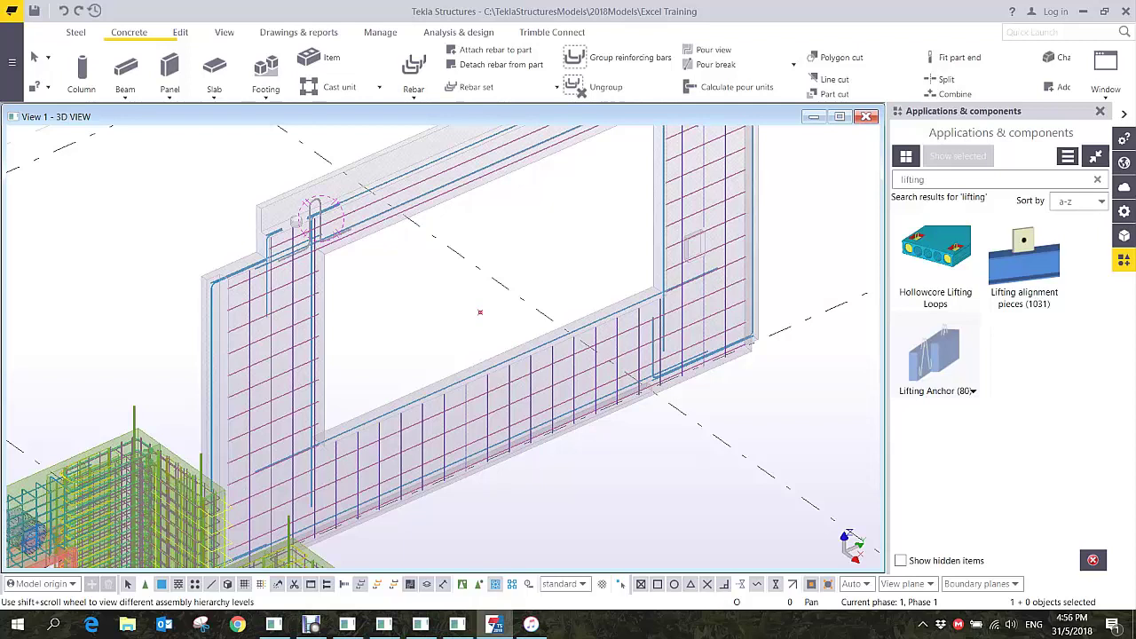
middle_drag(480, 312, 635, 135)
scroll(636, 223, down, 2)
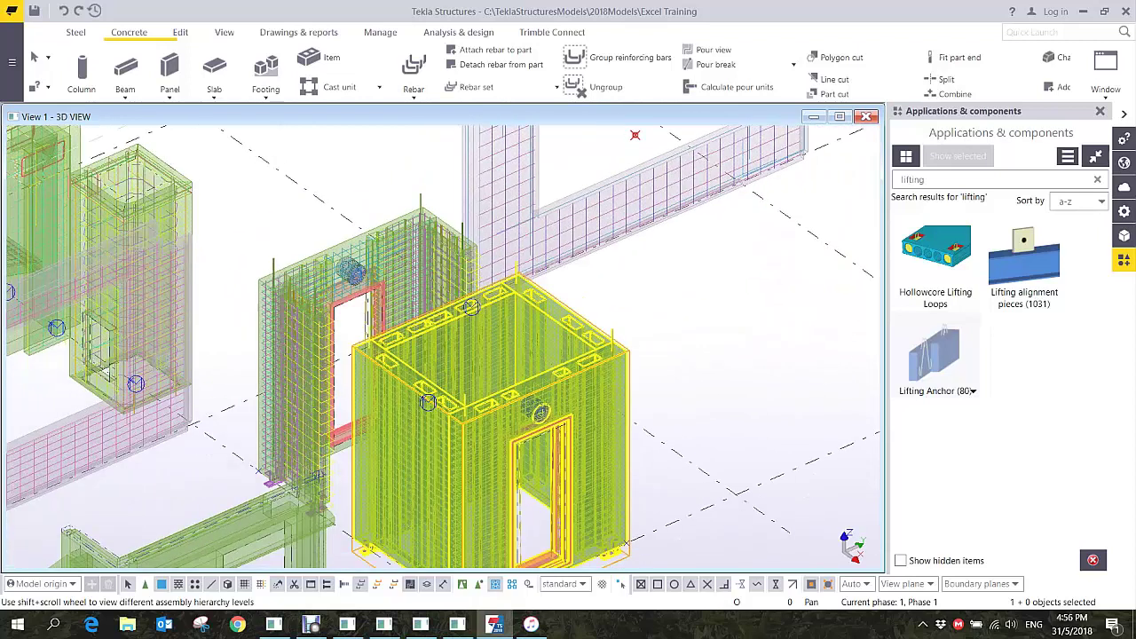
right_click(635, 134)
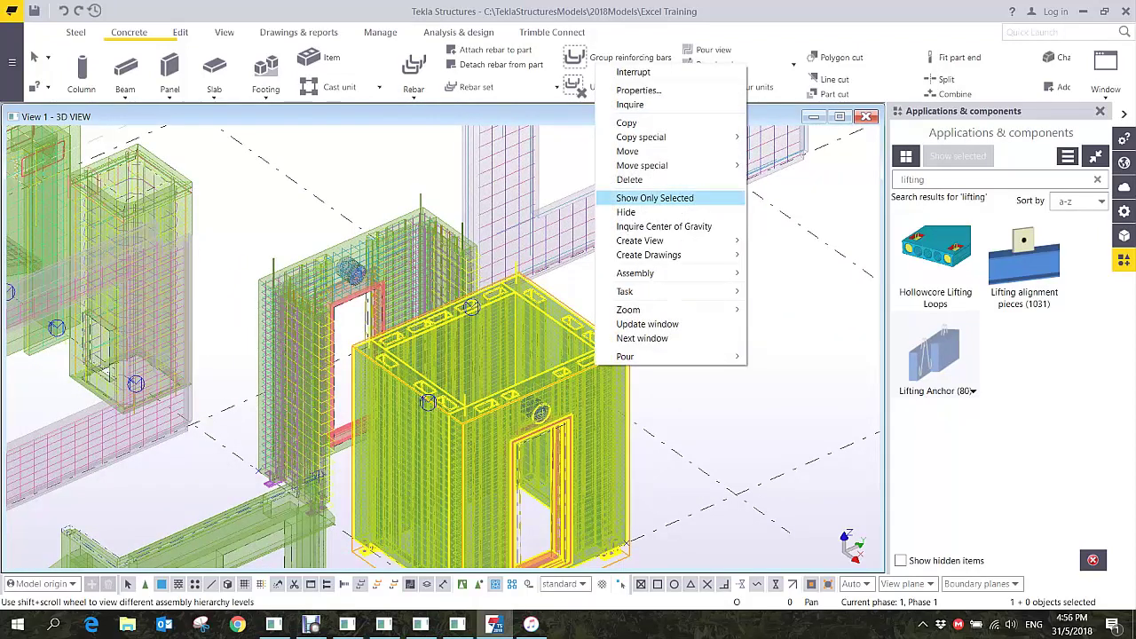
click(663, 226)
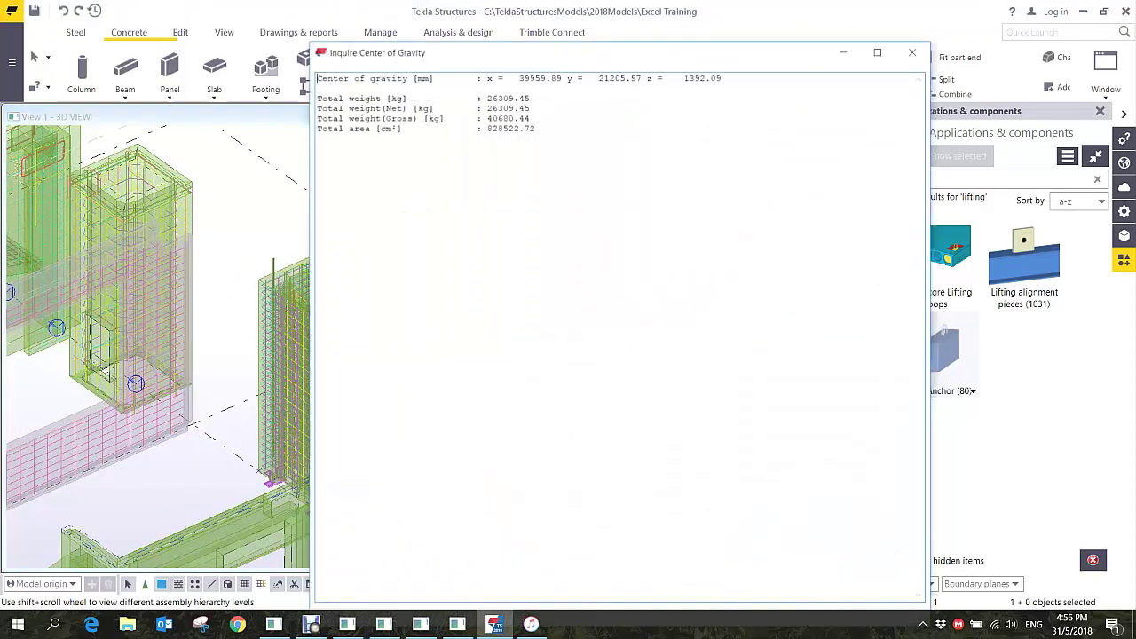
click(912, 52)
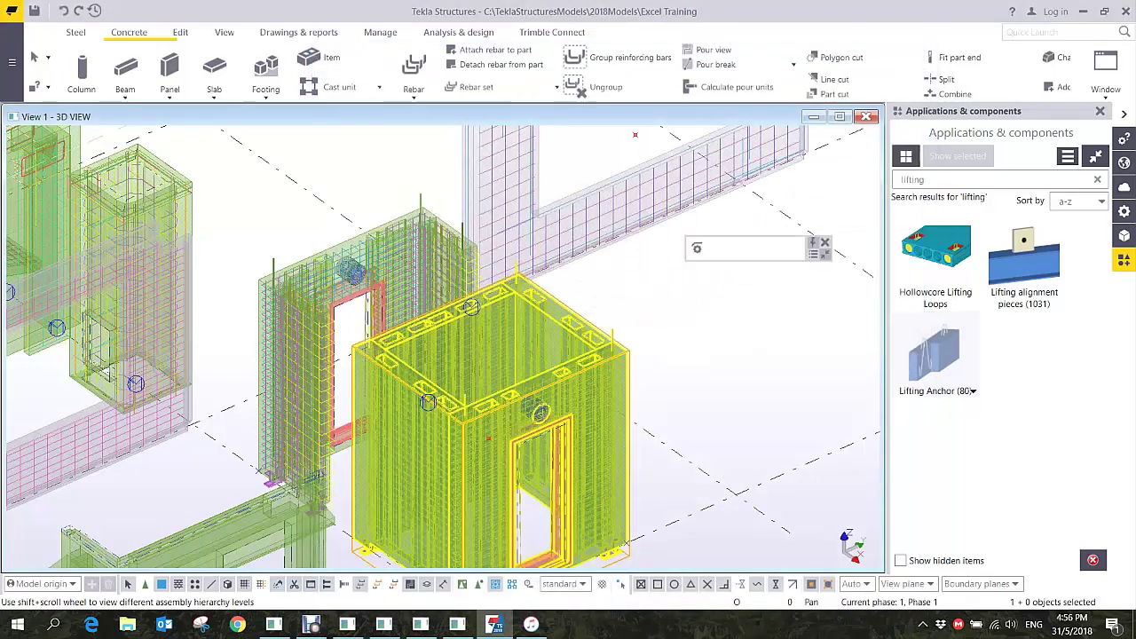
scroll(494, 422, up, 4)
ctrl+middle_drag(338, 329, 339, 405)
scroll(295, 331, down, 5)
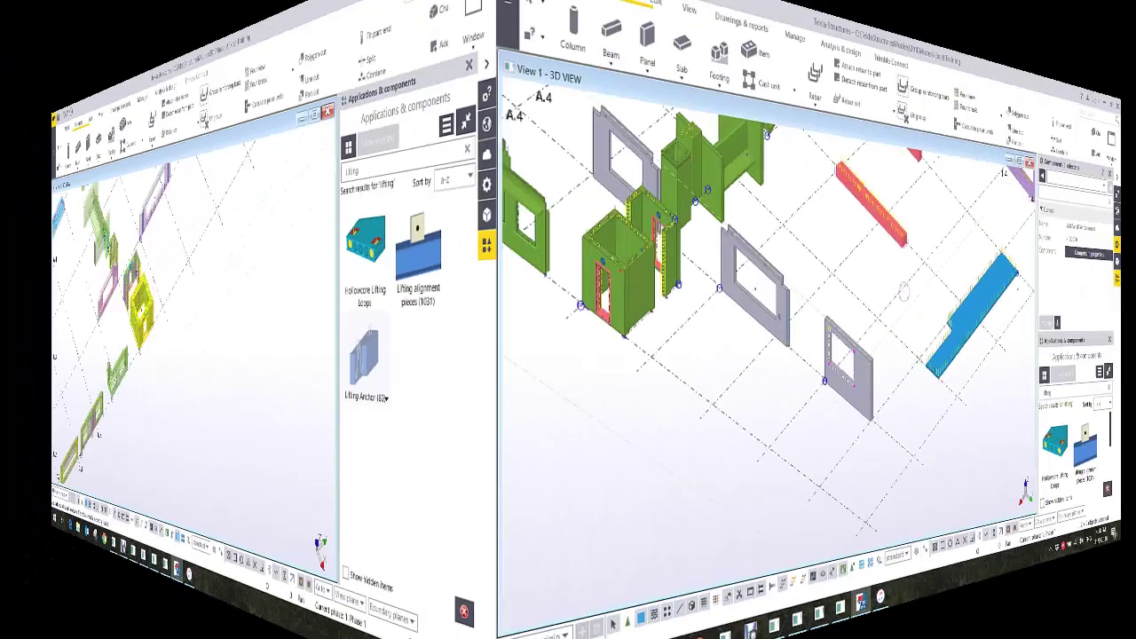
- Model a 700*400 C40 concrete beam between two neighbouring grid intersections on an empty grid line and end the command
scroll(391, 409, up, 4)
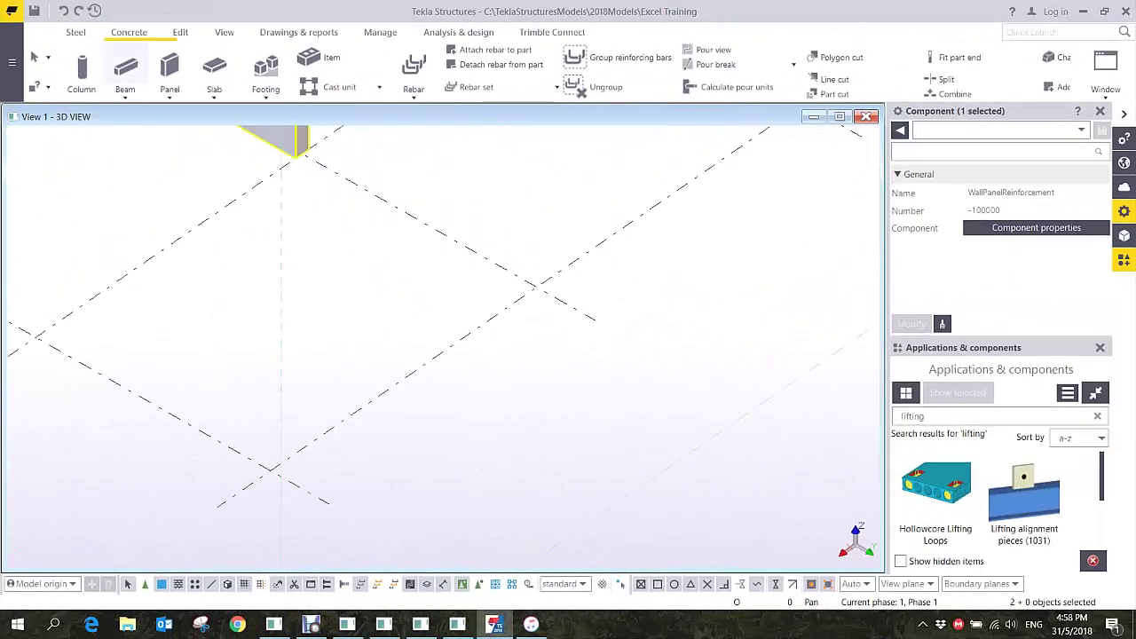
click(126, 66)
click(270, 470)
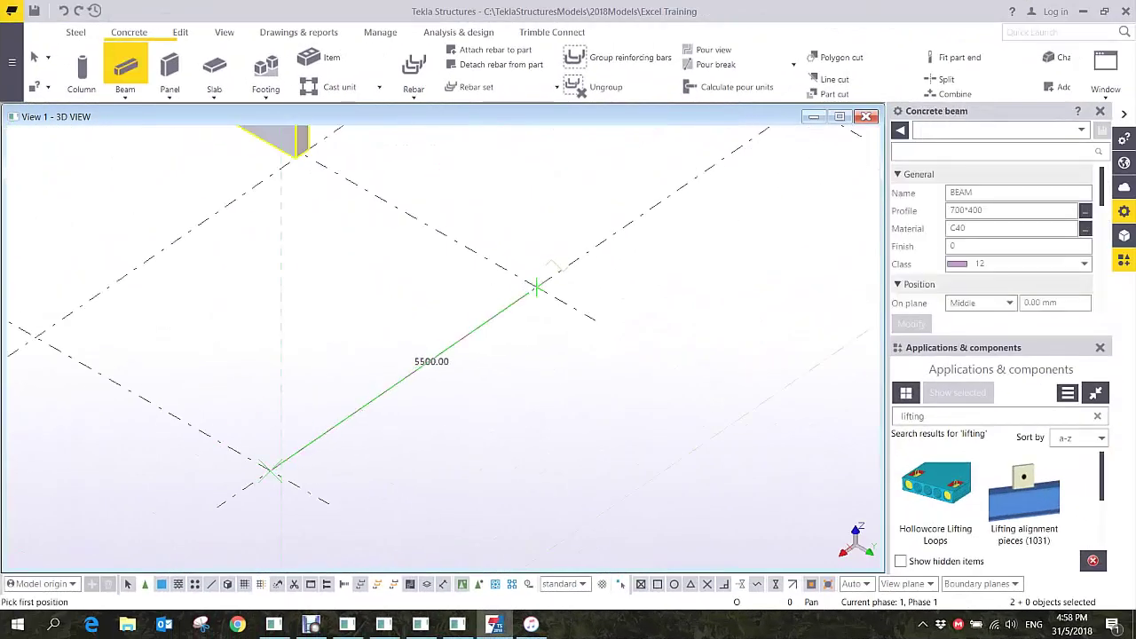
click(537, 285)
key(Escape)
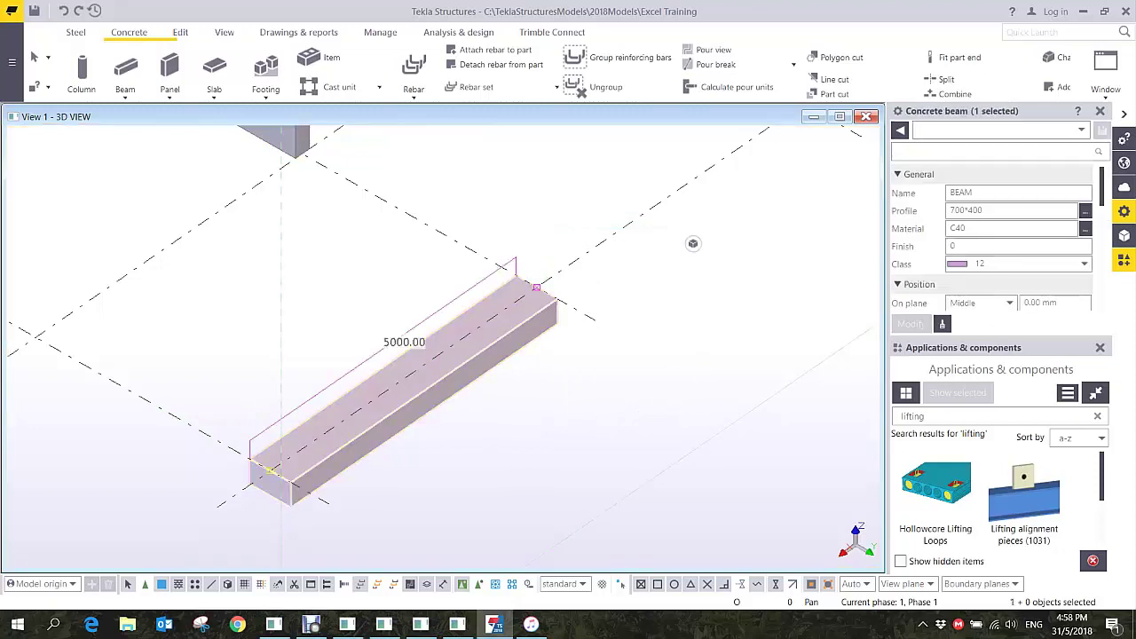
- Set the new beam's rotation to Top so that its longer side stands vertically
click(1100, 348)
click(994, 321)
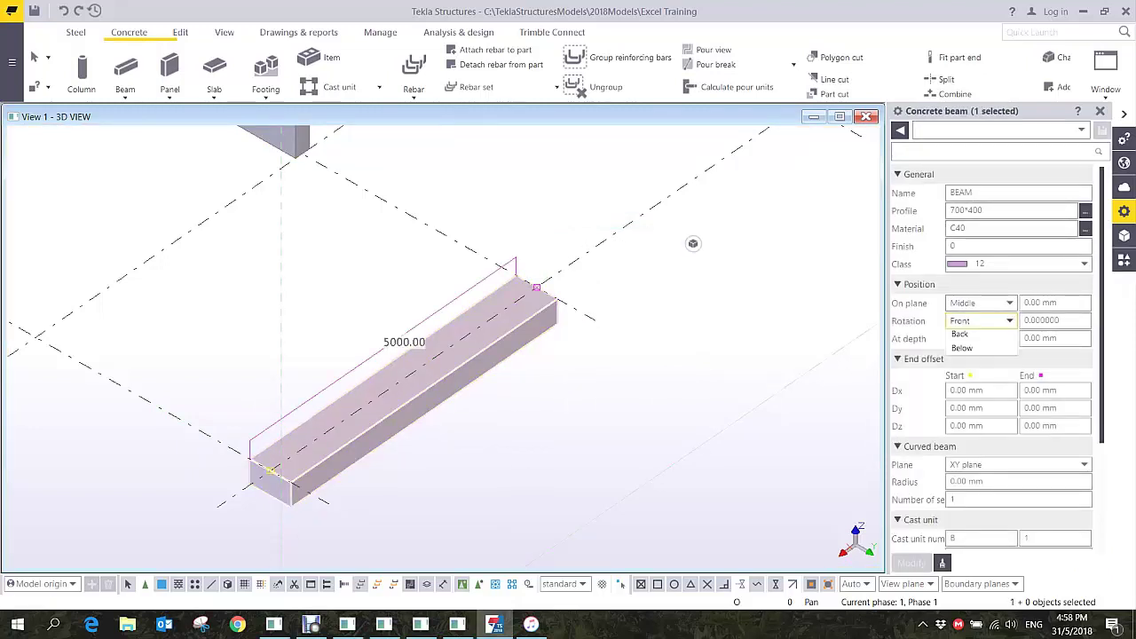
click(957, 349)
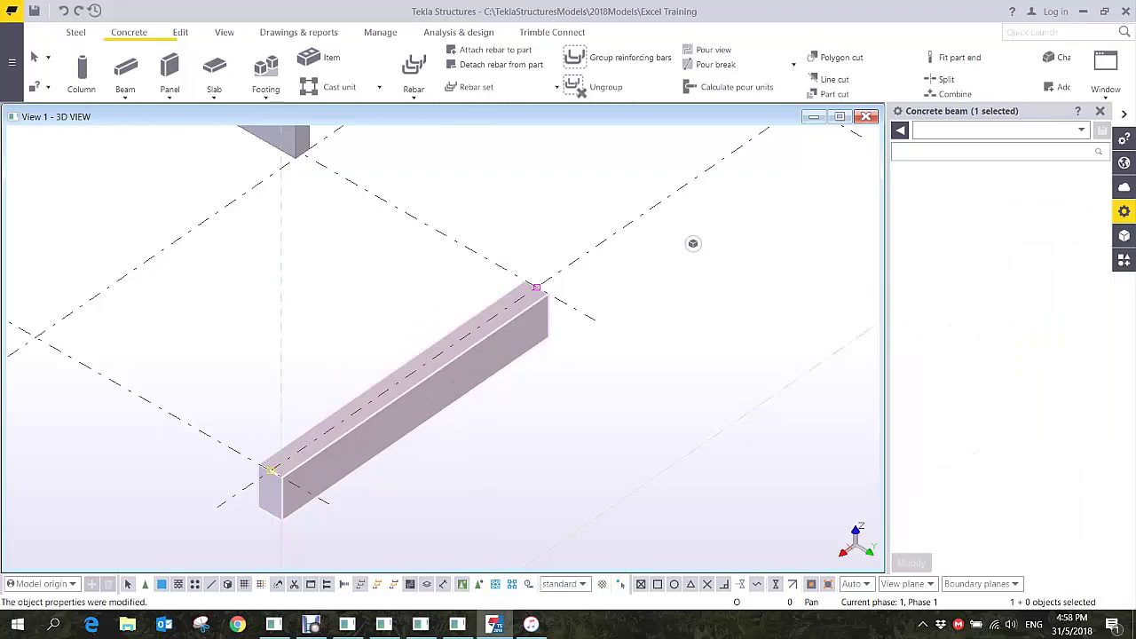
- Create a basic part view that shows the new beam from its long side
right_click(485, 391)
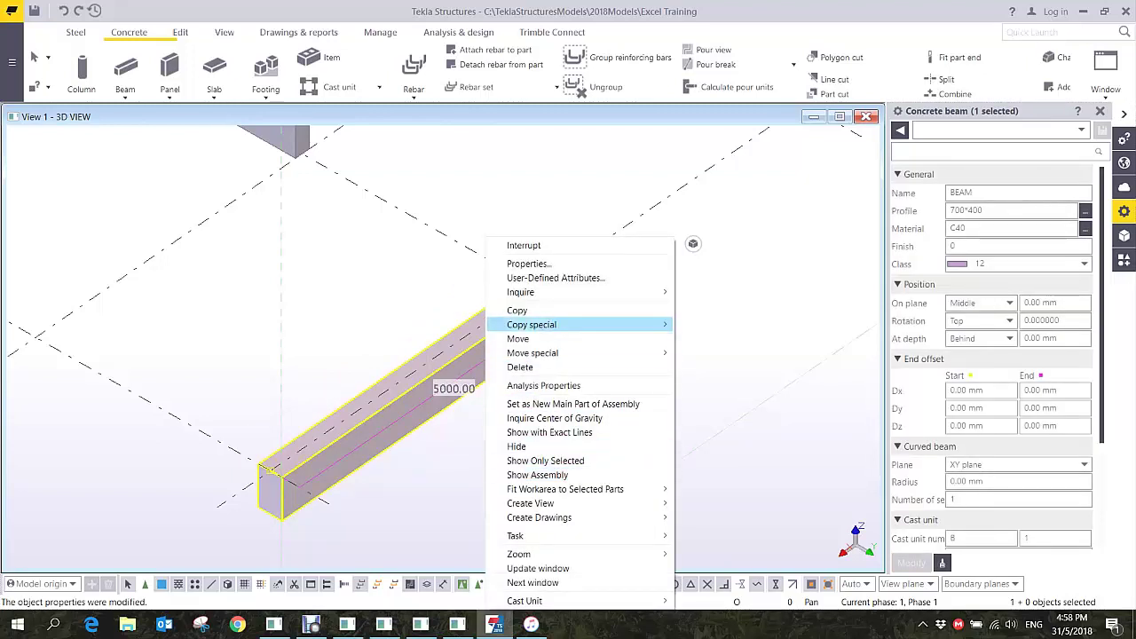
mouse_move(533, 325)
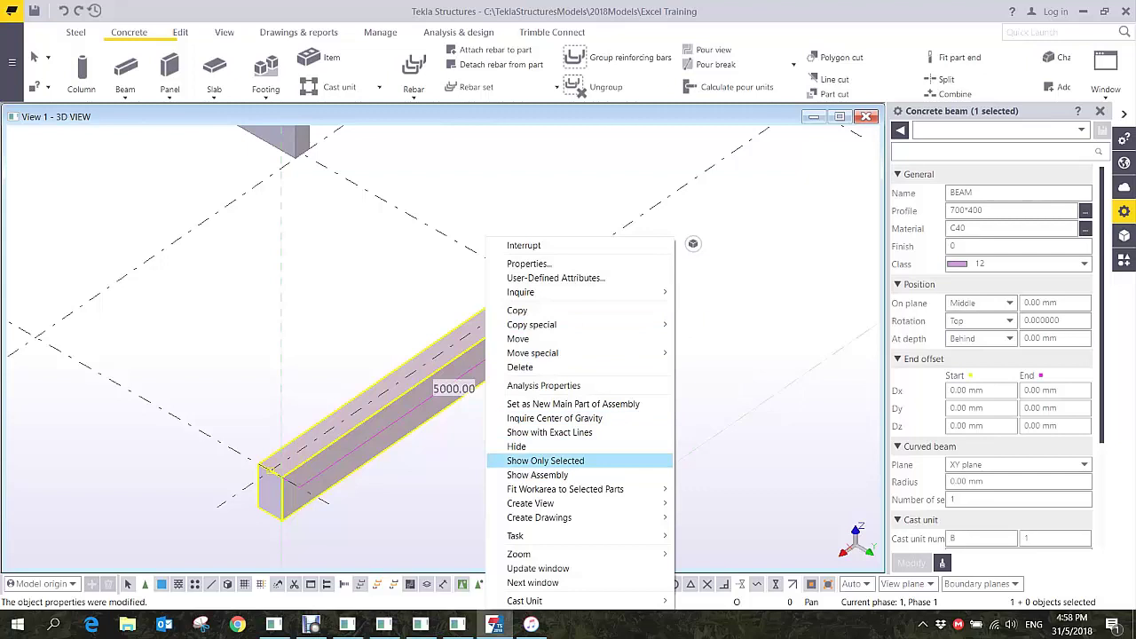
mouse_move(532, 503)
click(723, 503)
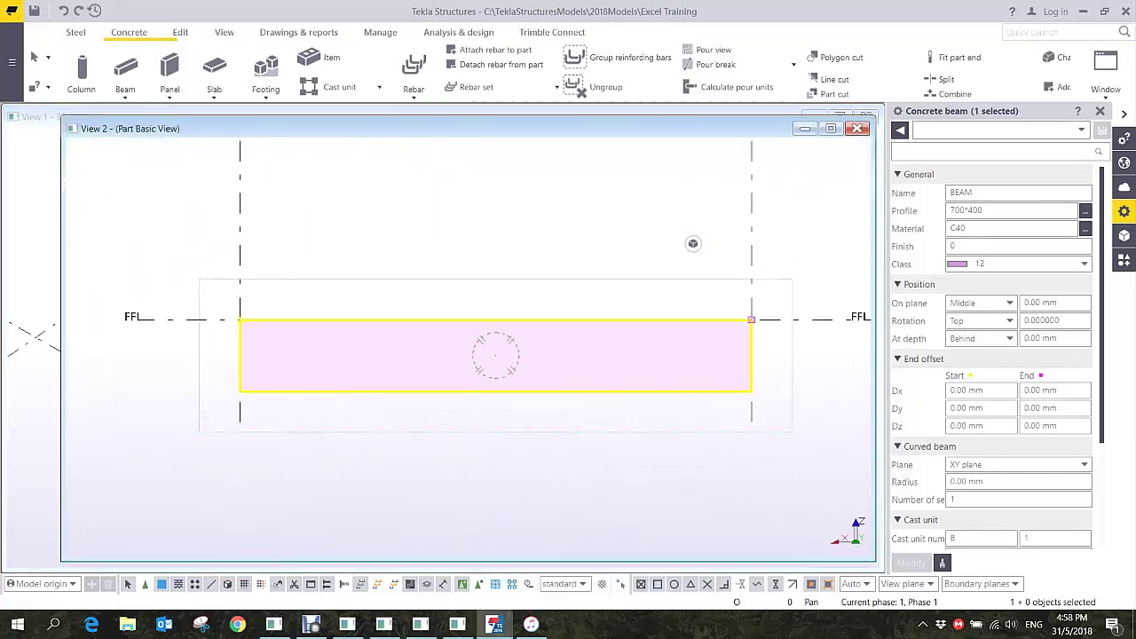
- Taper the beam's underside with a line cut from one lower corner to a raised point on the opposite end, and show the view in 3D
click(182, 32)
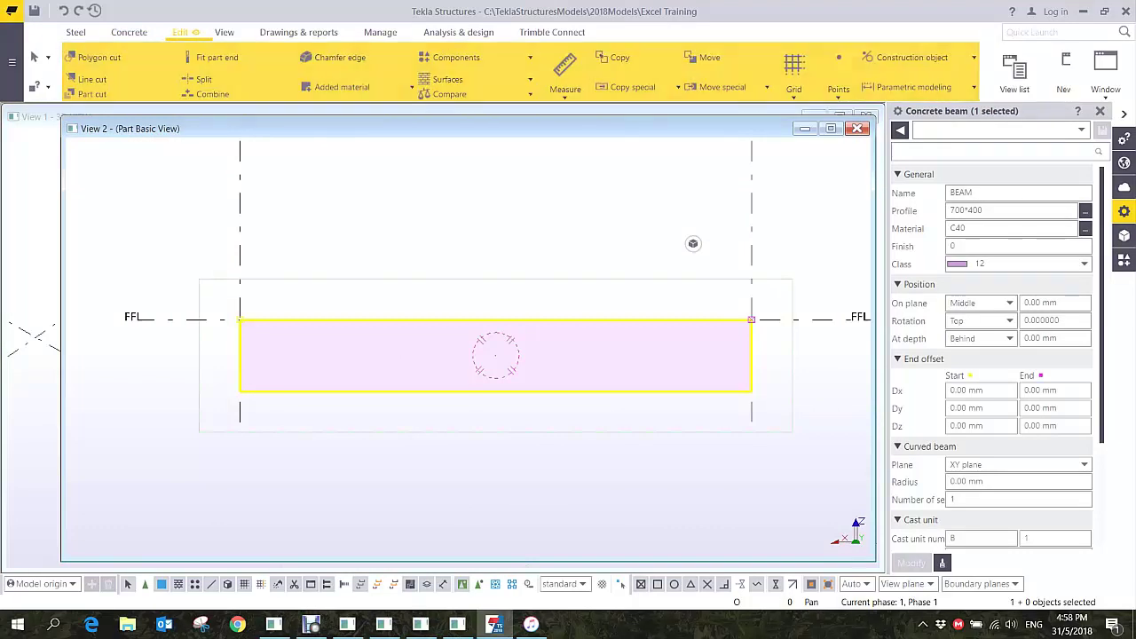
click(89, 79)
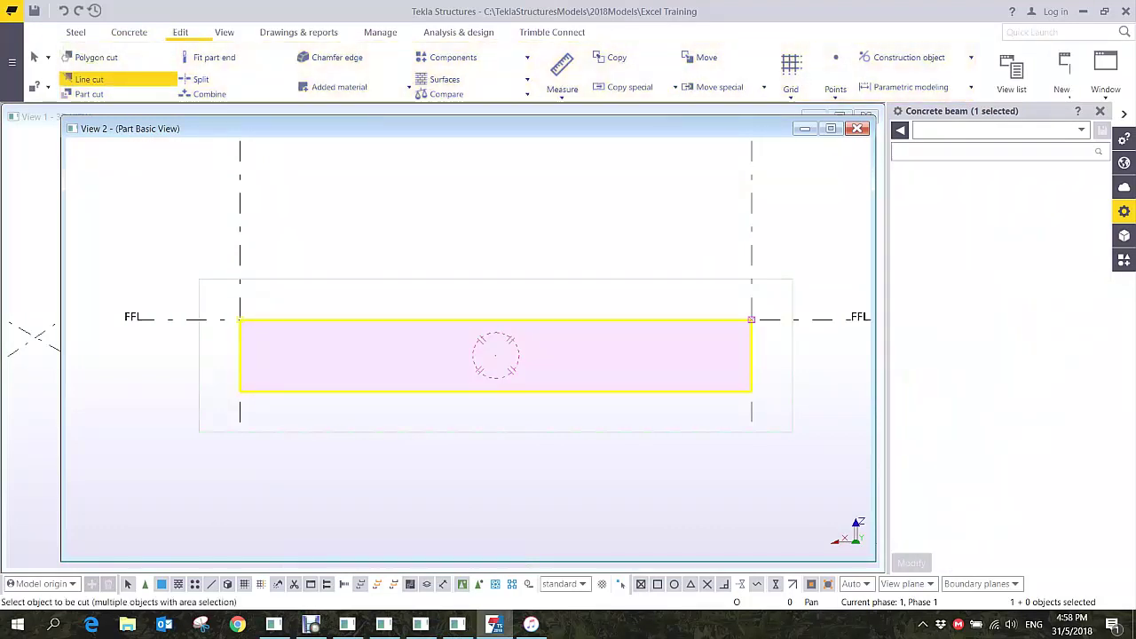
click(239, 390)
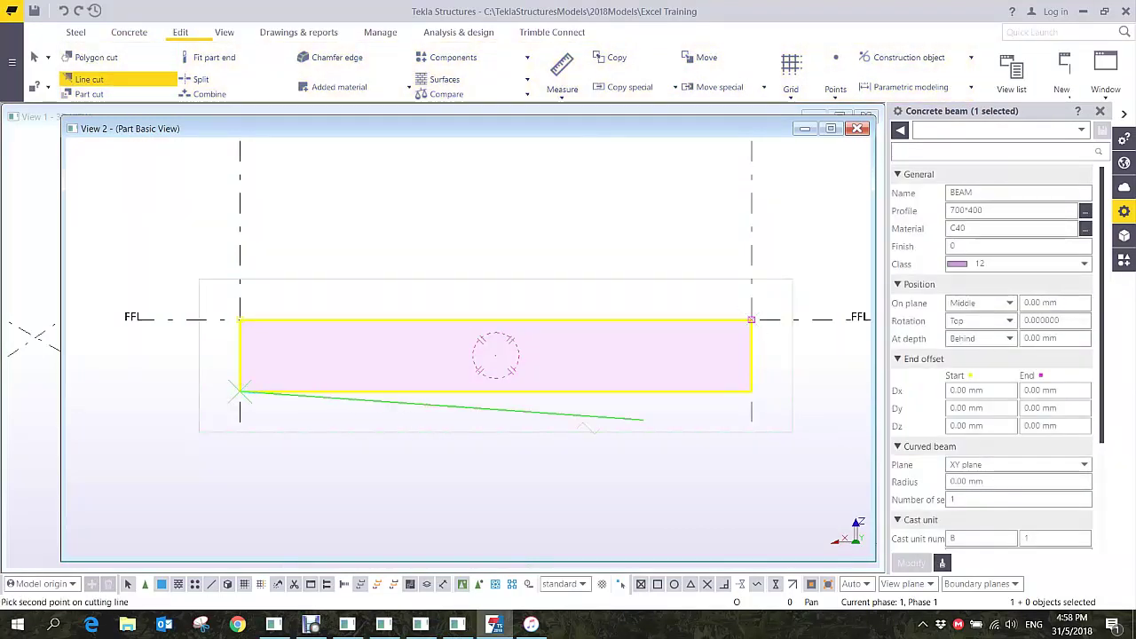
click(751, 371)
click(683, 414)
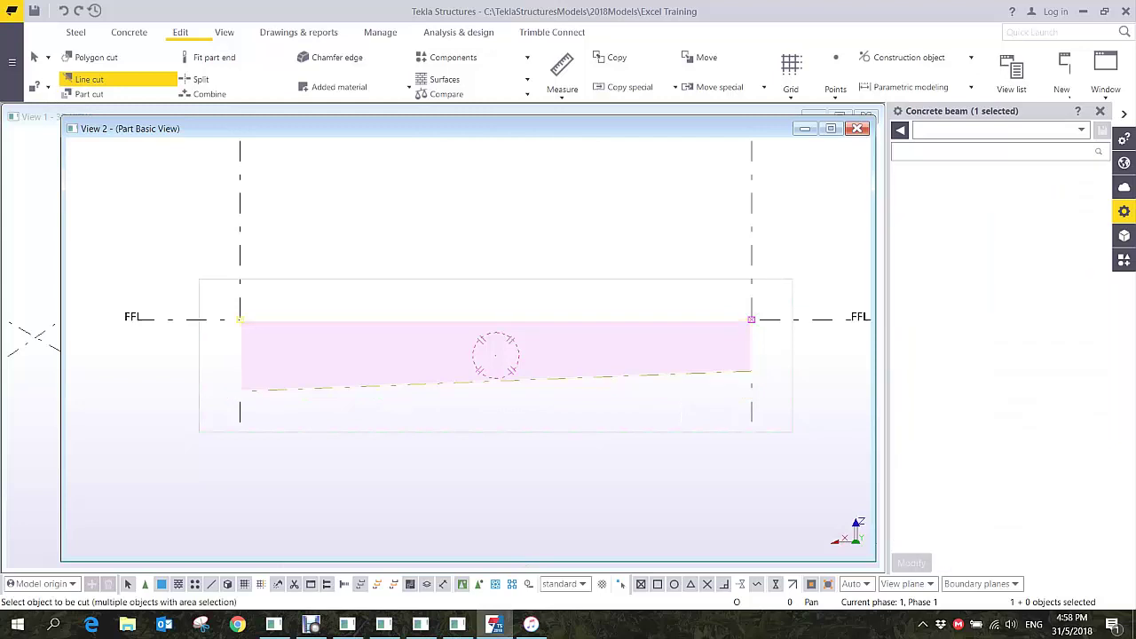
key(ctrl+p)
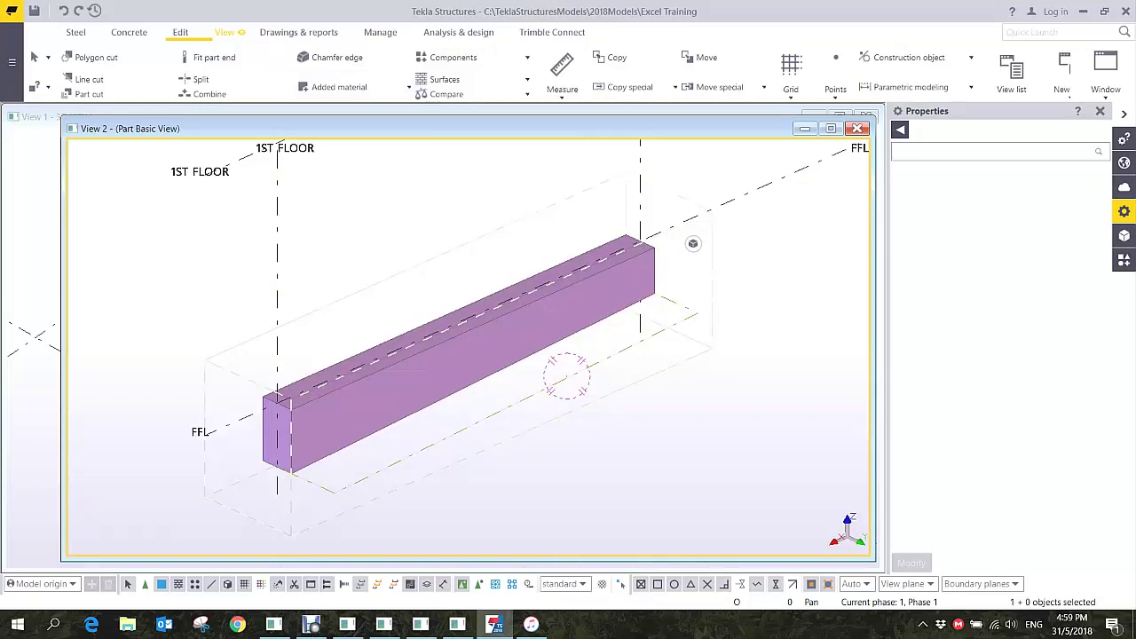
- Start a rebar group of the Tapered type and choose the tapered beam as the part to reinforce
click(129, 32)
click(414, 80)
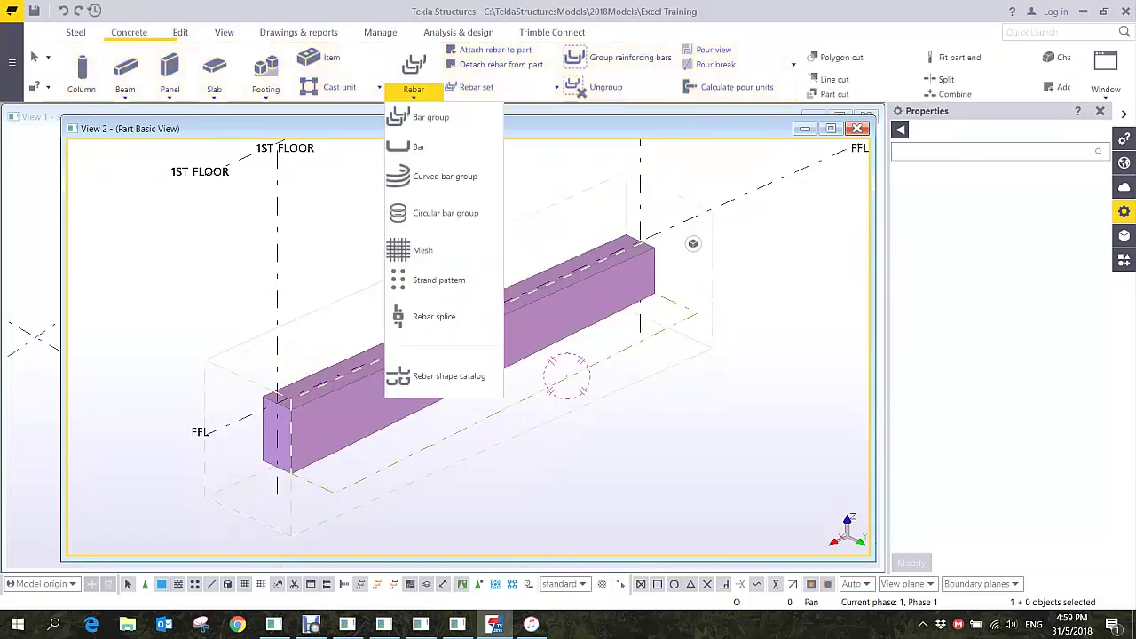
click(426, 146)
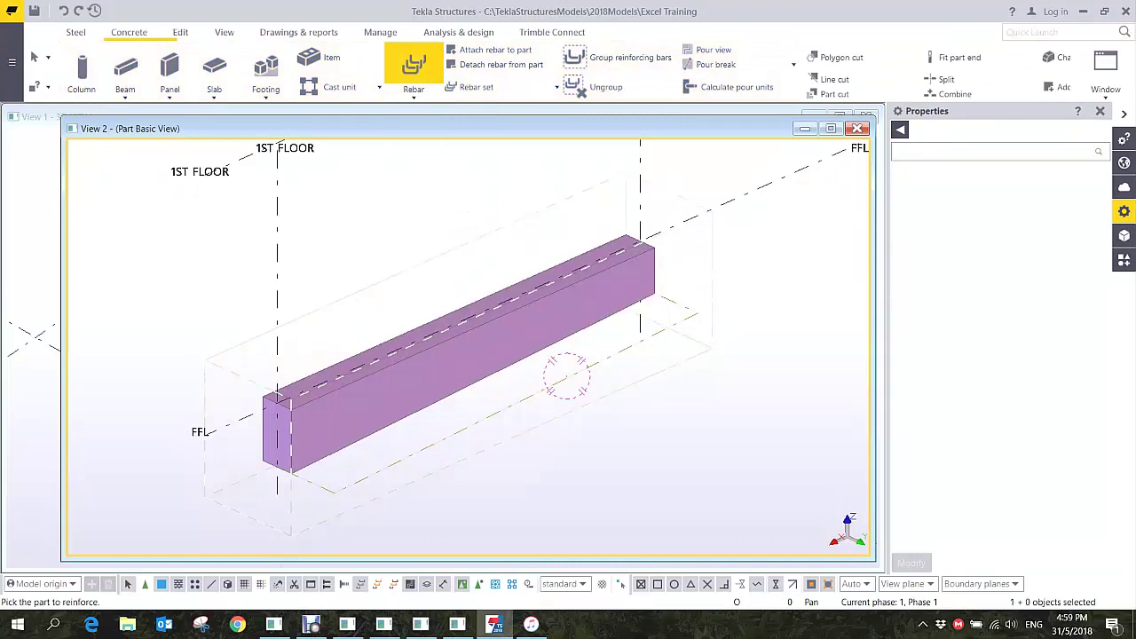
click(1083, 193)
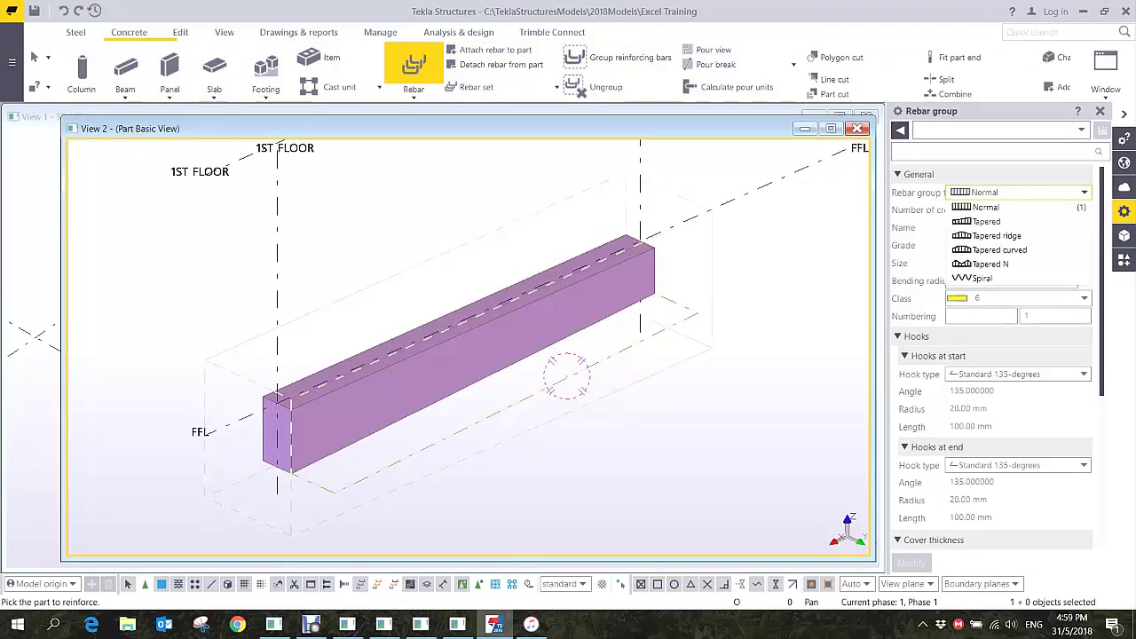
click(986, 222)
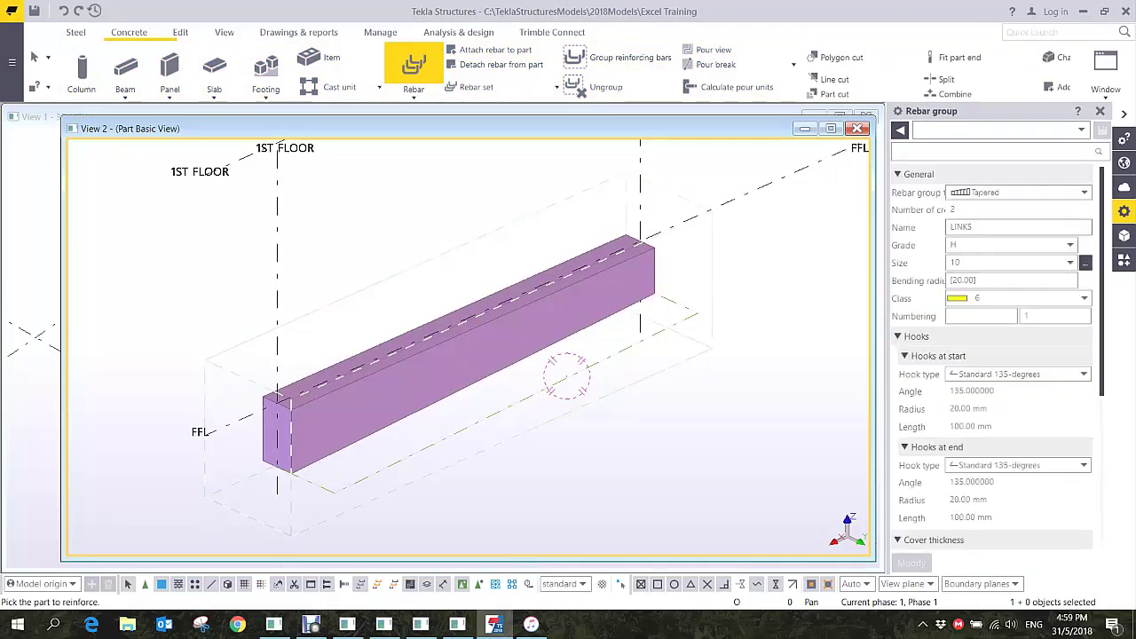
scroll(993, 355, down, 3)
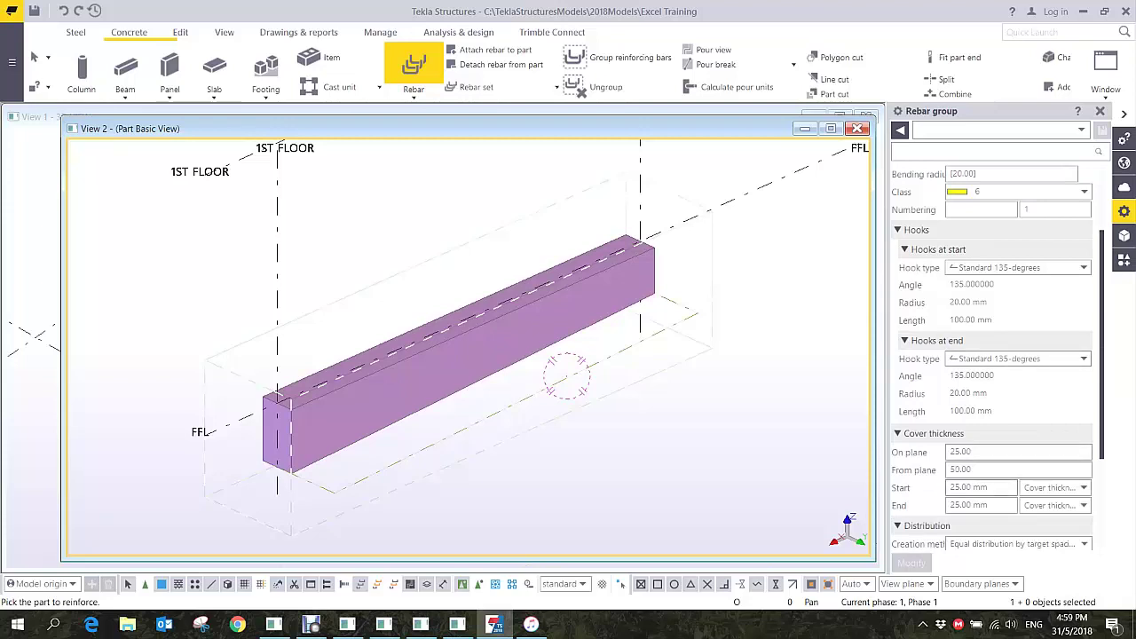
scroll(566, 376, up, 5)
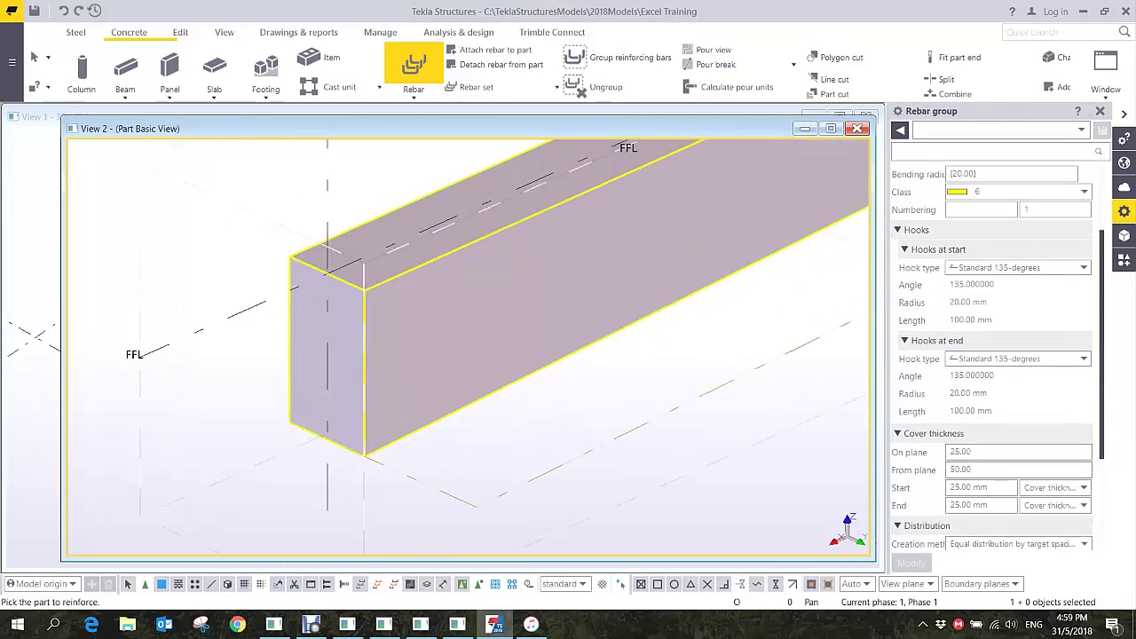
scroll(993, 213, up, 3)
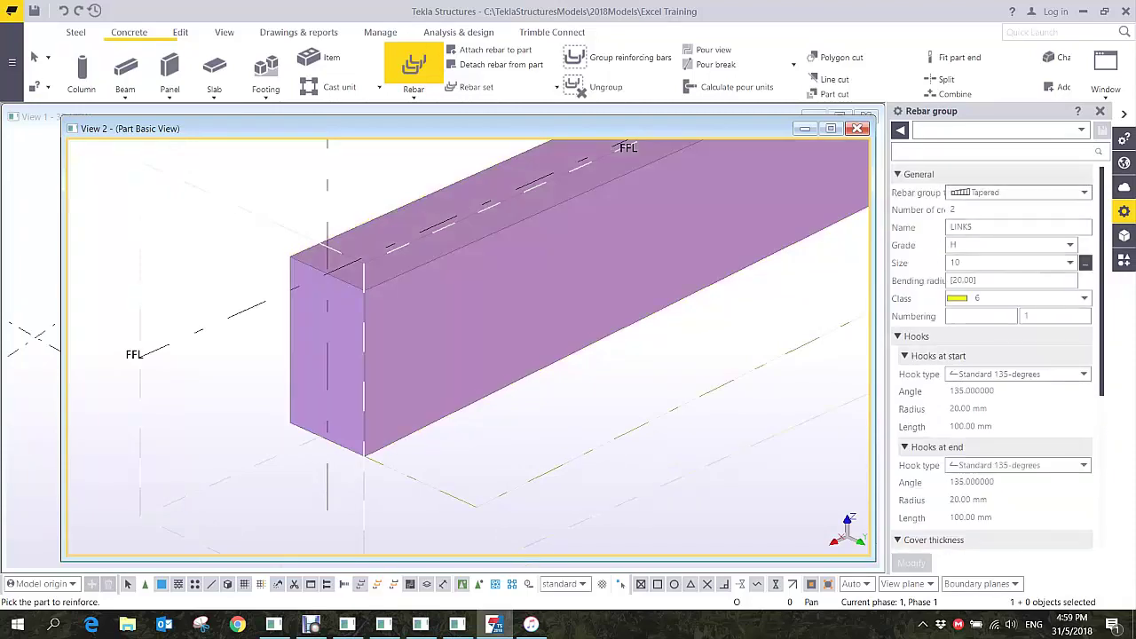
scroll(350, 377, down, 4)
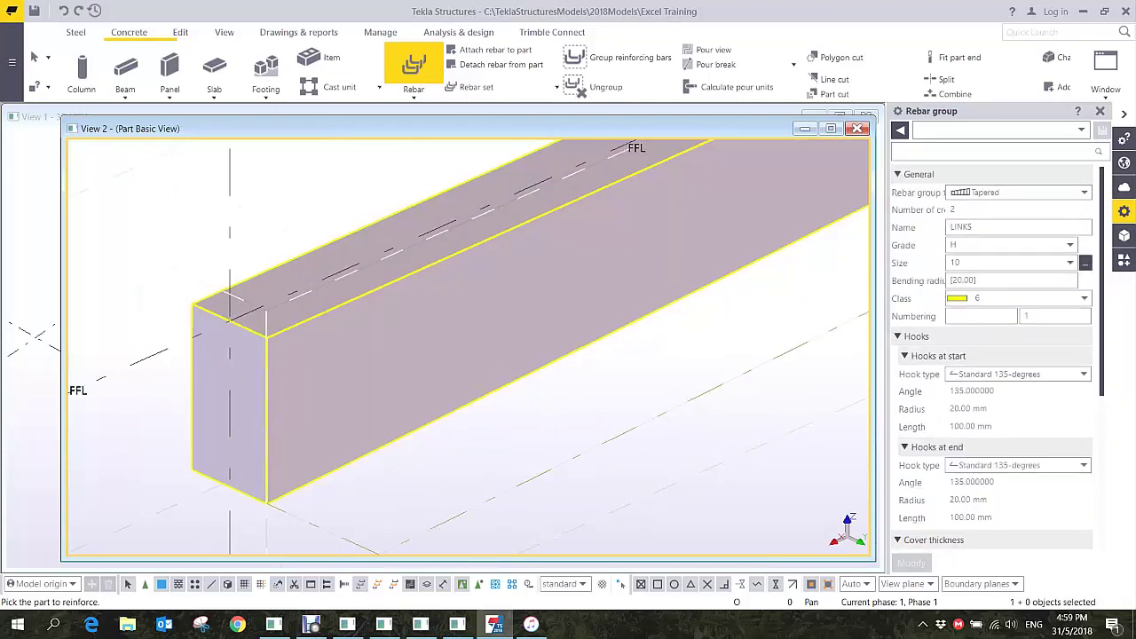
scroll(351, 377, up, 1)
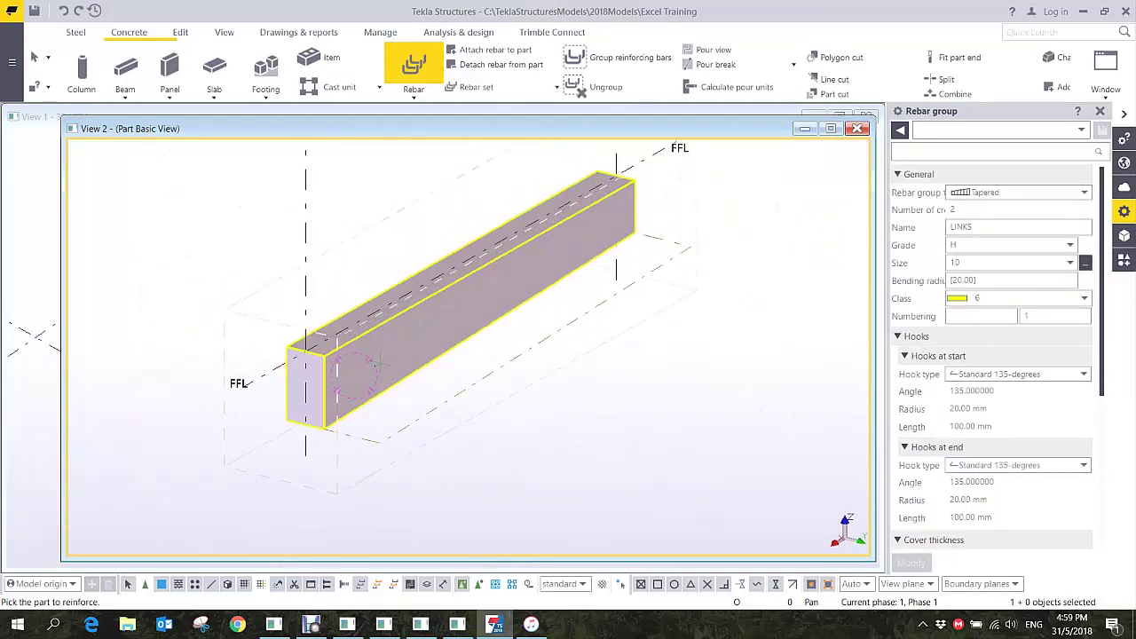
click(374, 361)
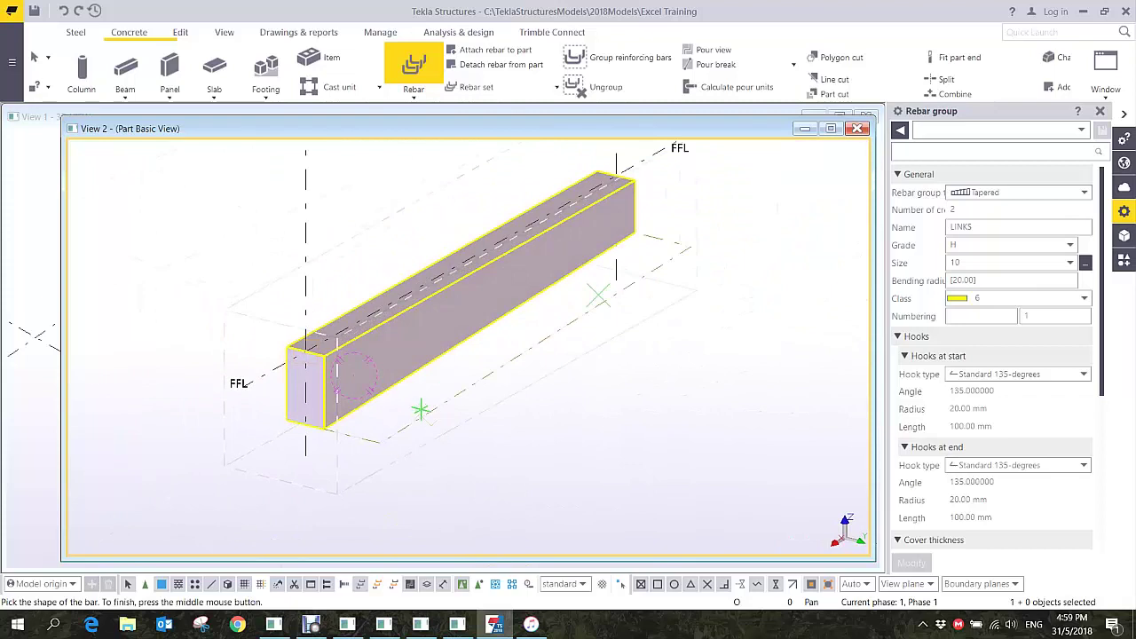
- Define the first link shape through the four corners of the beam's deeper end face, starting and ending at the upper corners
scroll(306, 353, up, 3)
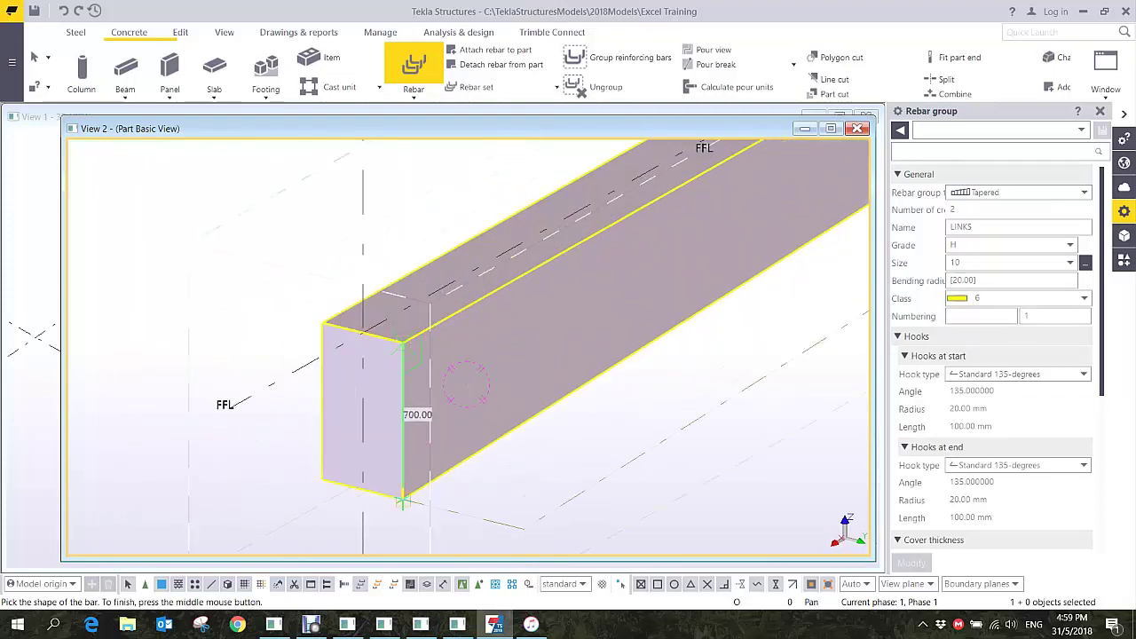
click(402, 342)
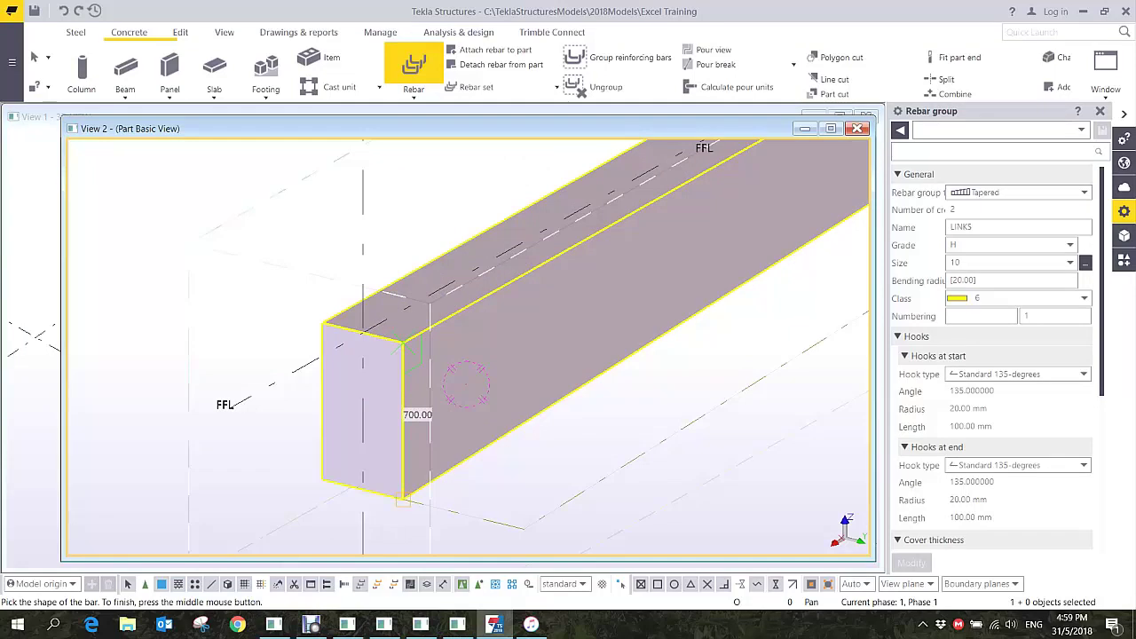
click(404, 497)
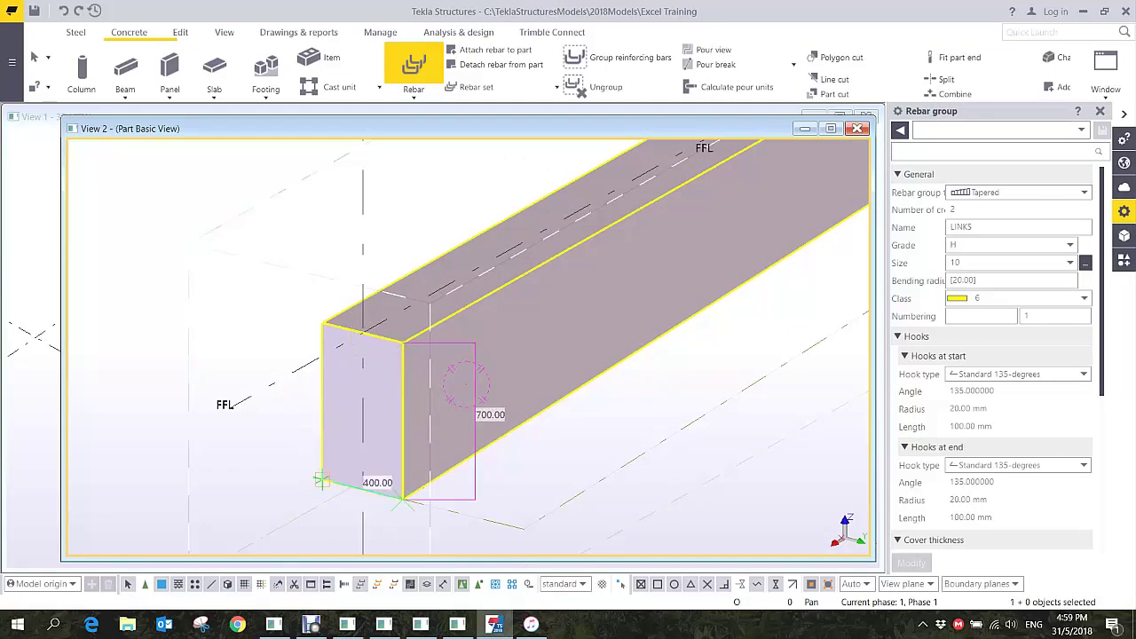
click(321, 480)
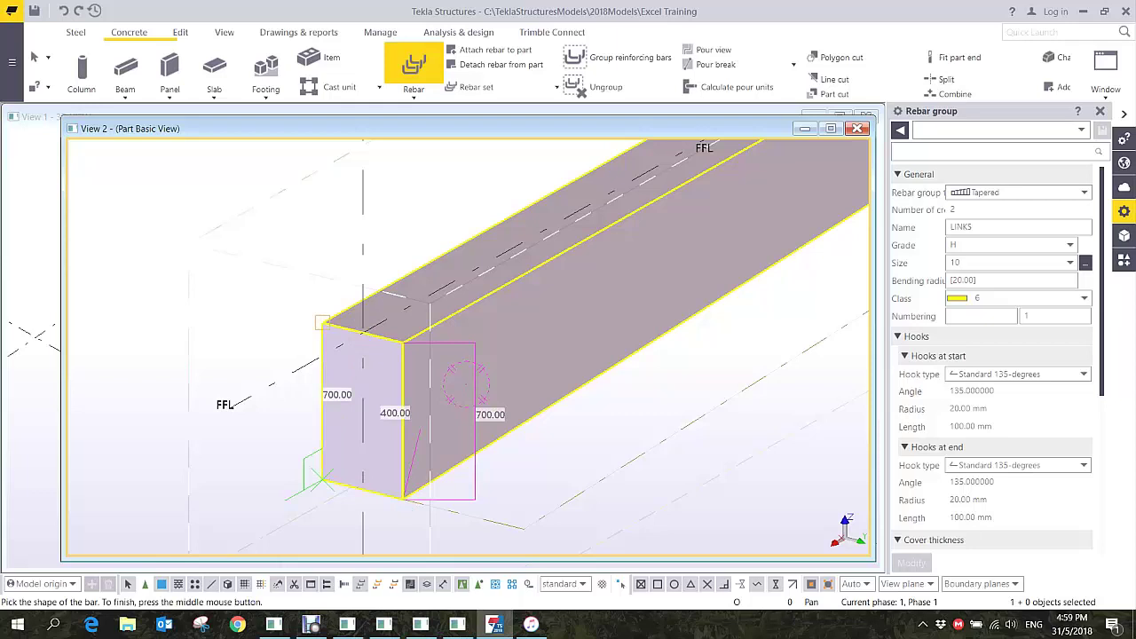
click(321, 322)
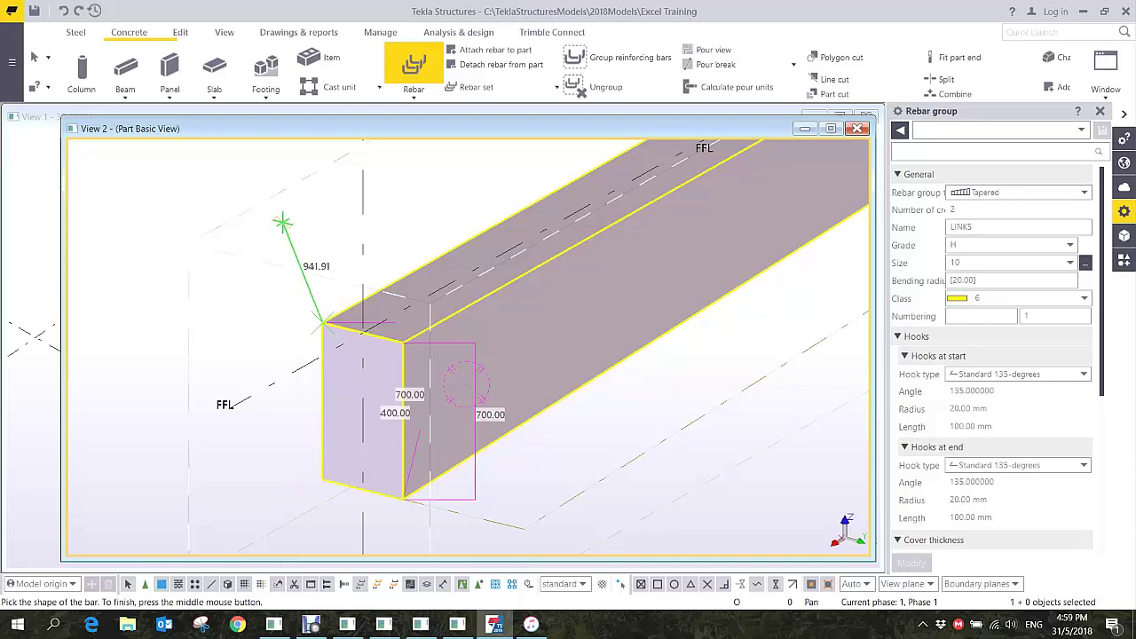
middle_click(282, 222)
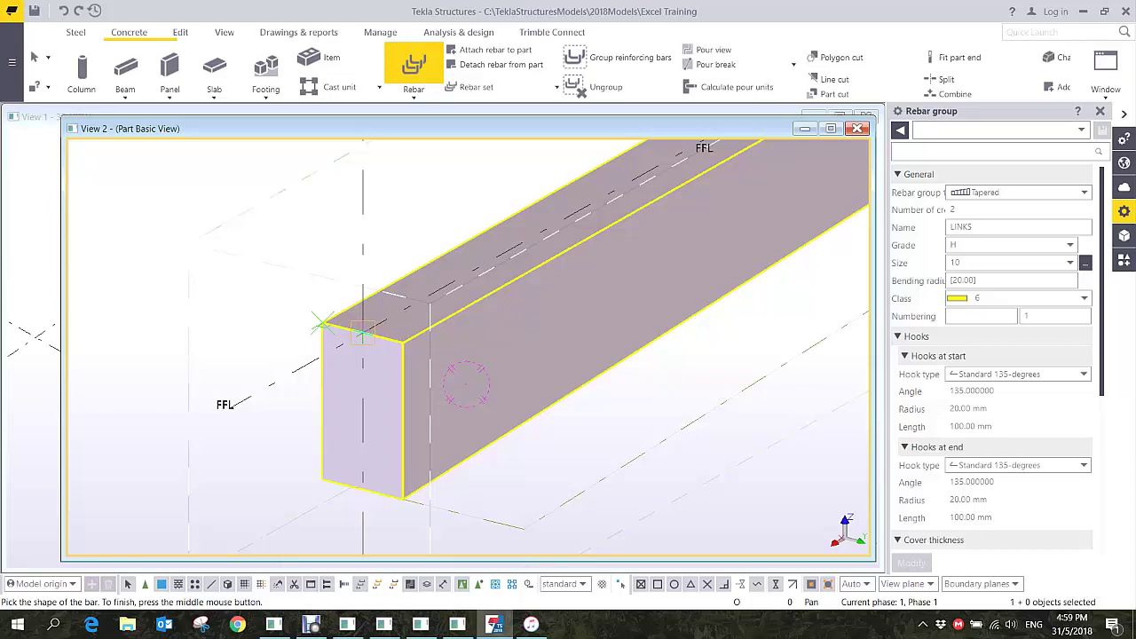
- Define the second link shape through the four corners of the shallower end face, in the same corner order as the first, and finish the group
scroll(362, 333, down, 3)
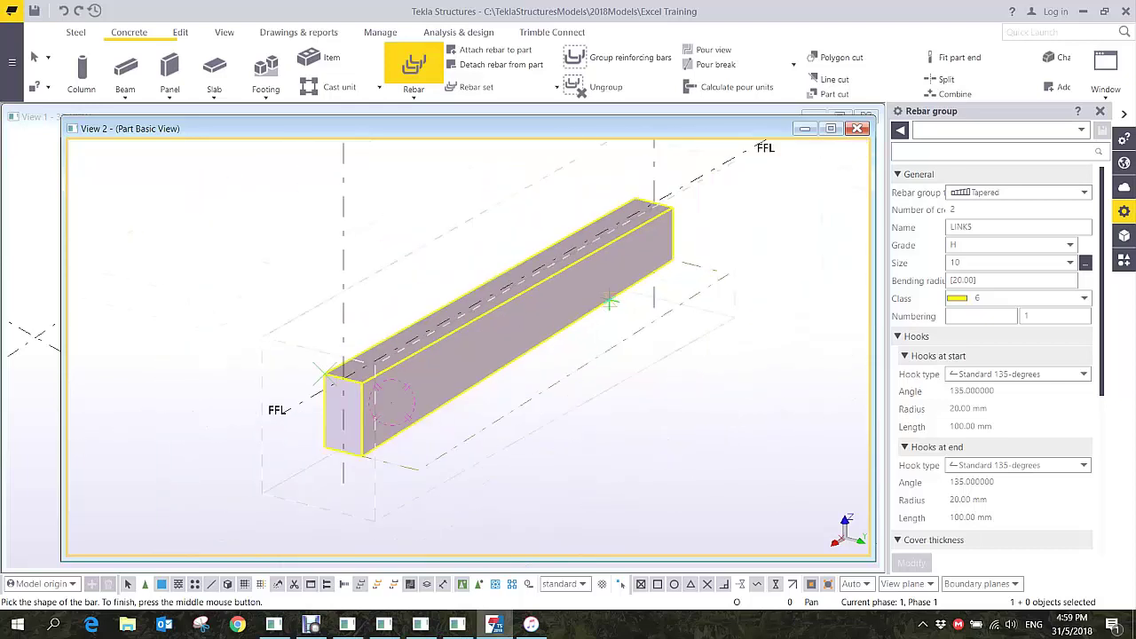
scroll(675, 236, up, 3)
scroll(630, 253, down, 3)
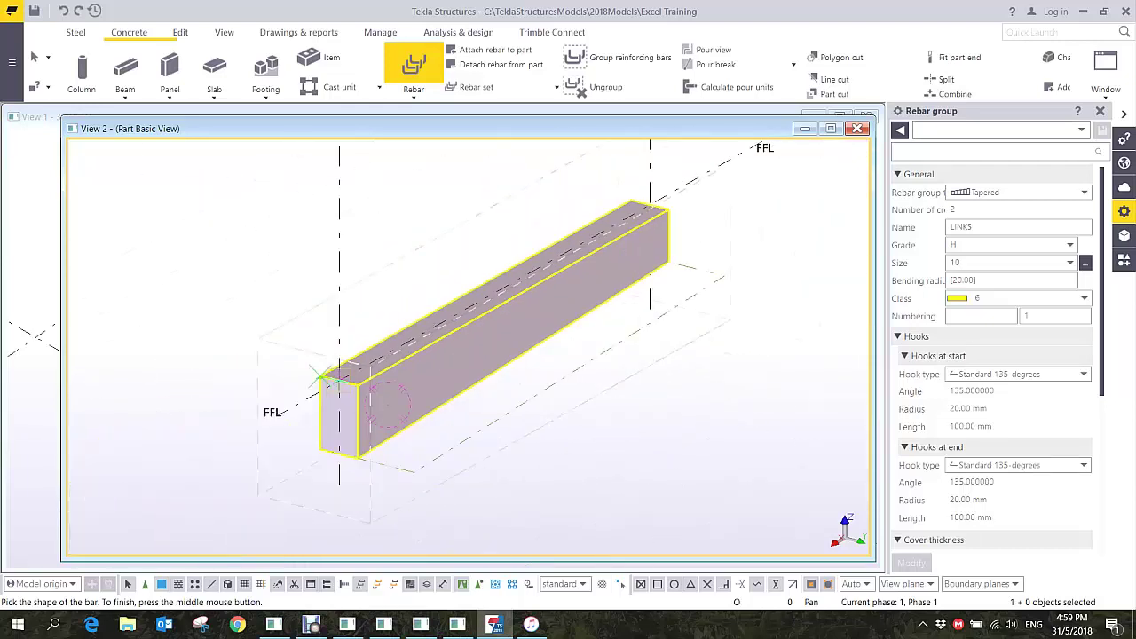
scroll(674, 213, up, 3)
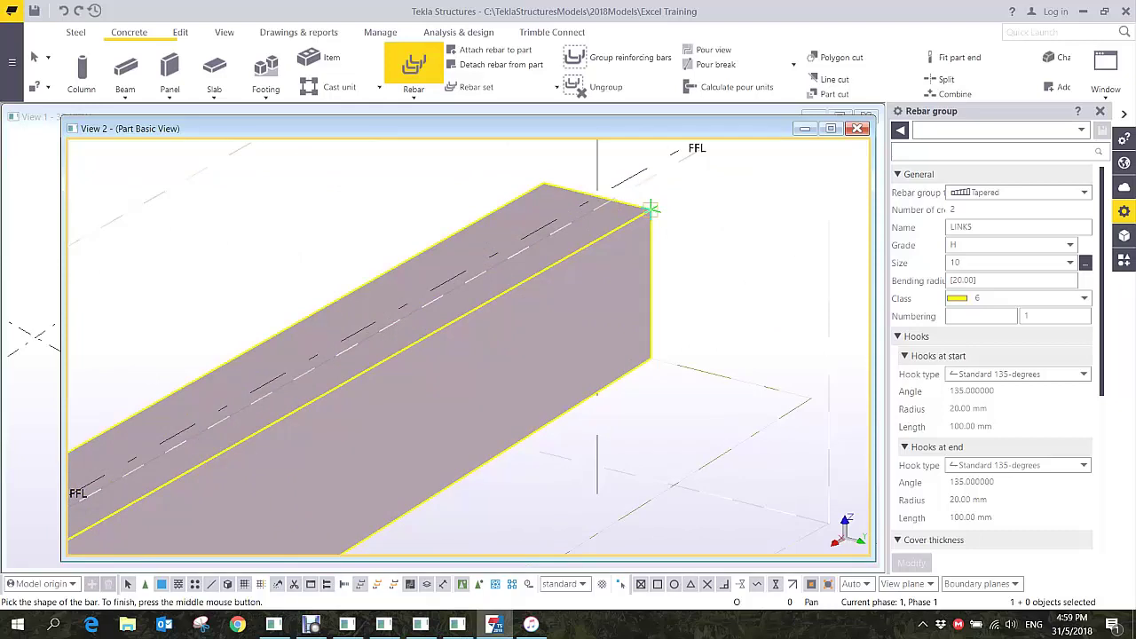
click(650, 209)
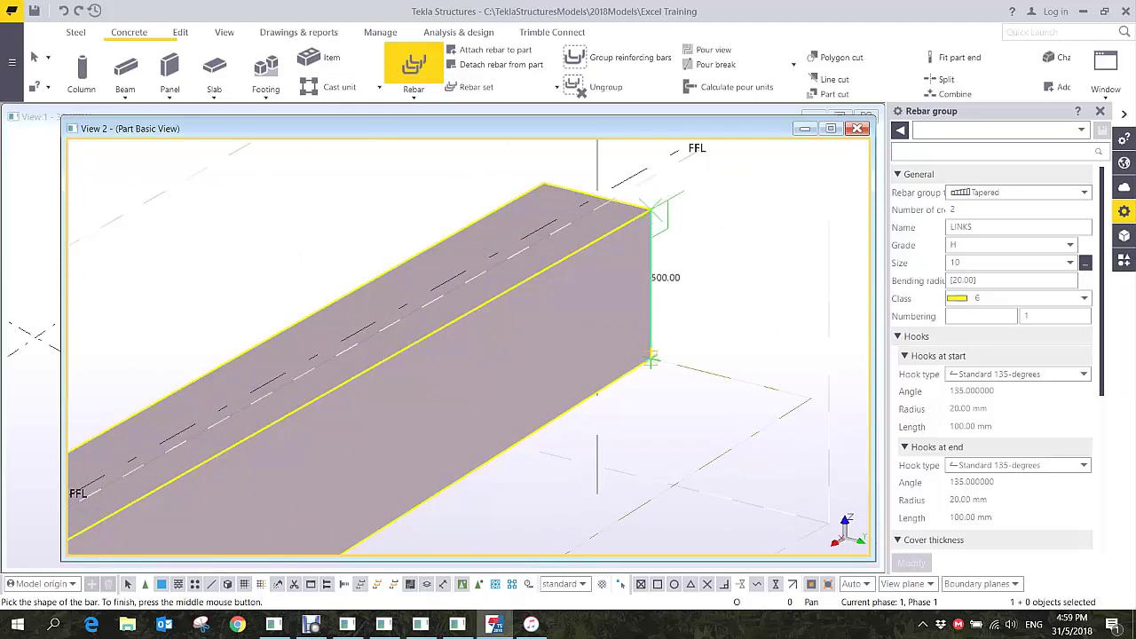
click(651, 359)
ctrl+middle_drag(662, 333, 481, 550)
click(548, 479)
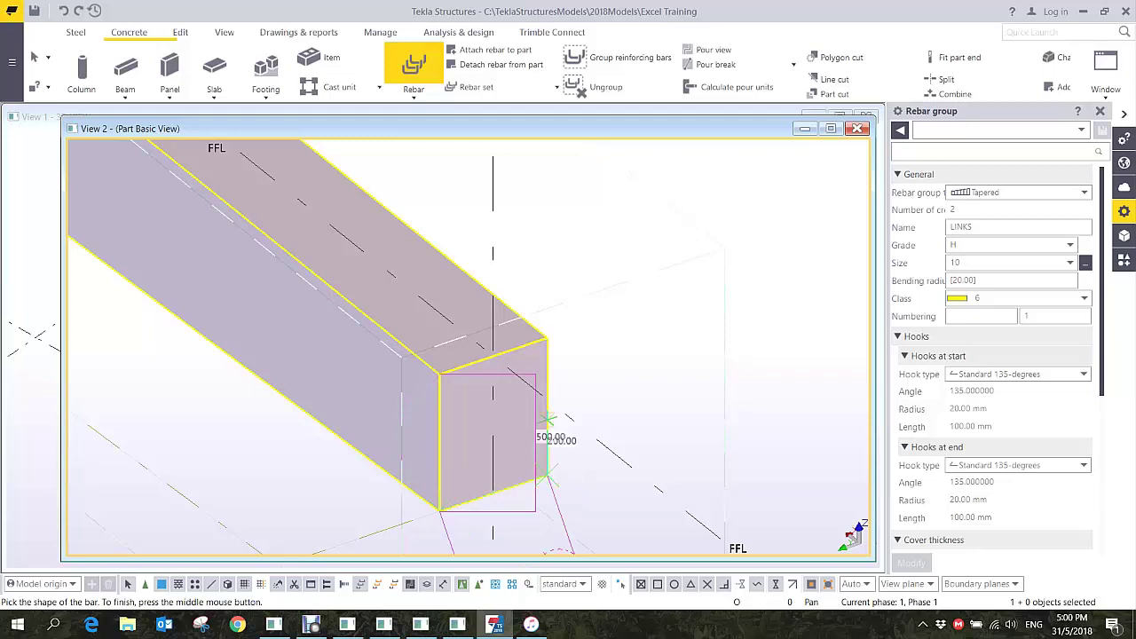
click(548, 337)
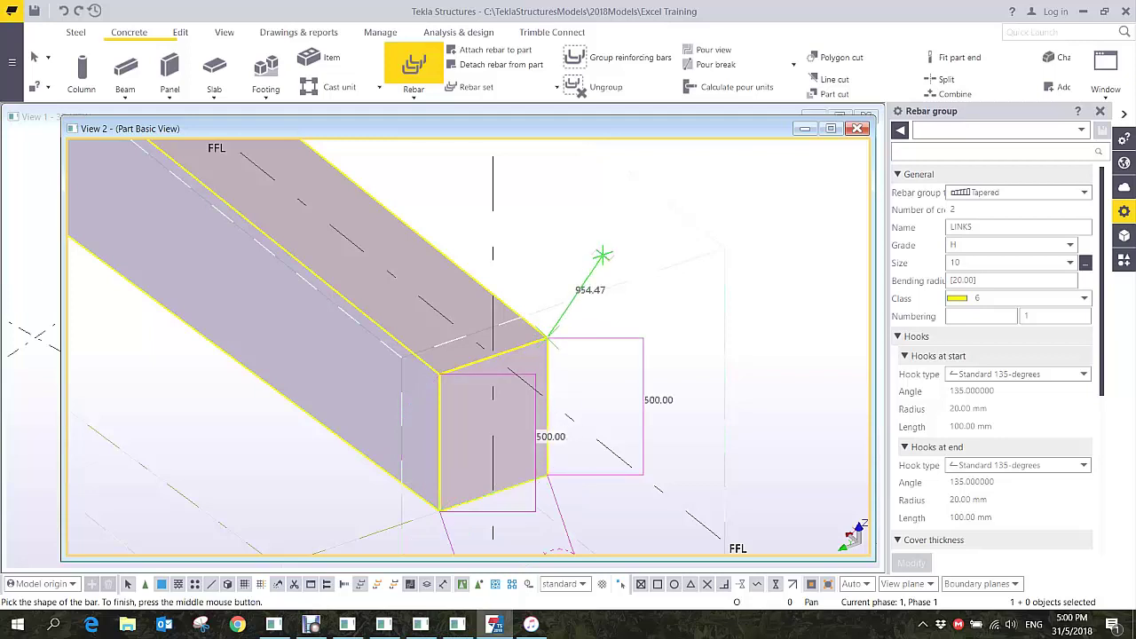
middle_click(603, 256)
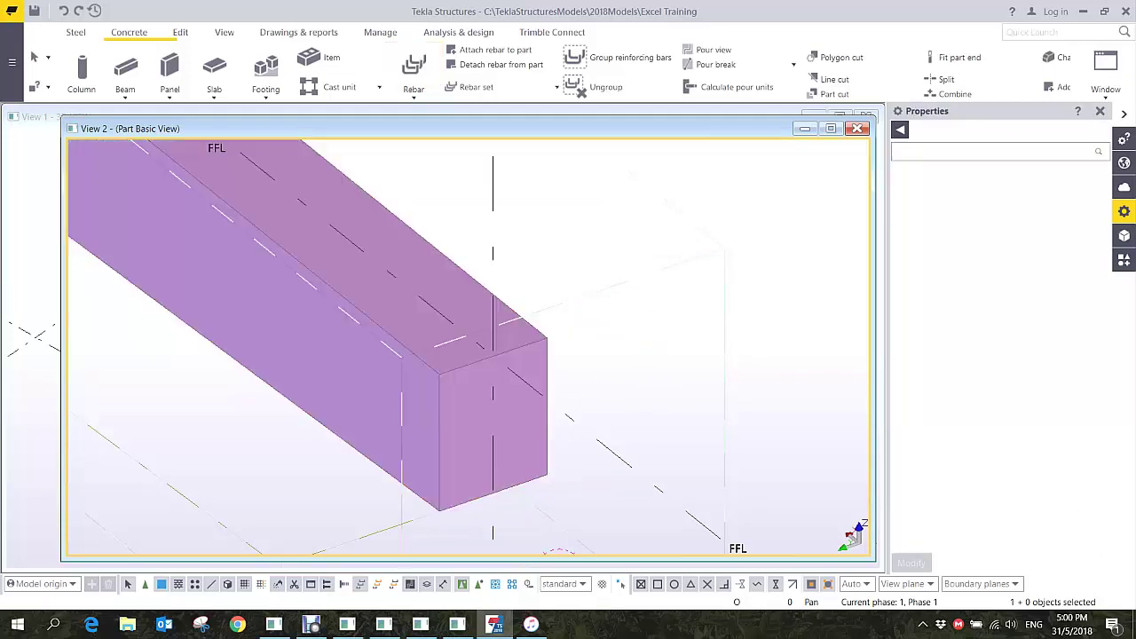
- Make the beam transparent in the view and examine how the links follow its taper from the side and in 3D
key(ctrl+2)
ctrl+middle_drag(577, 355, 701, 333)
scroll(701, 332, down, 2)
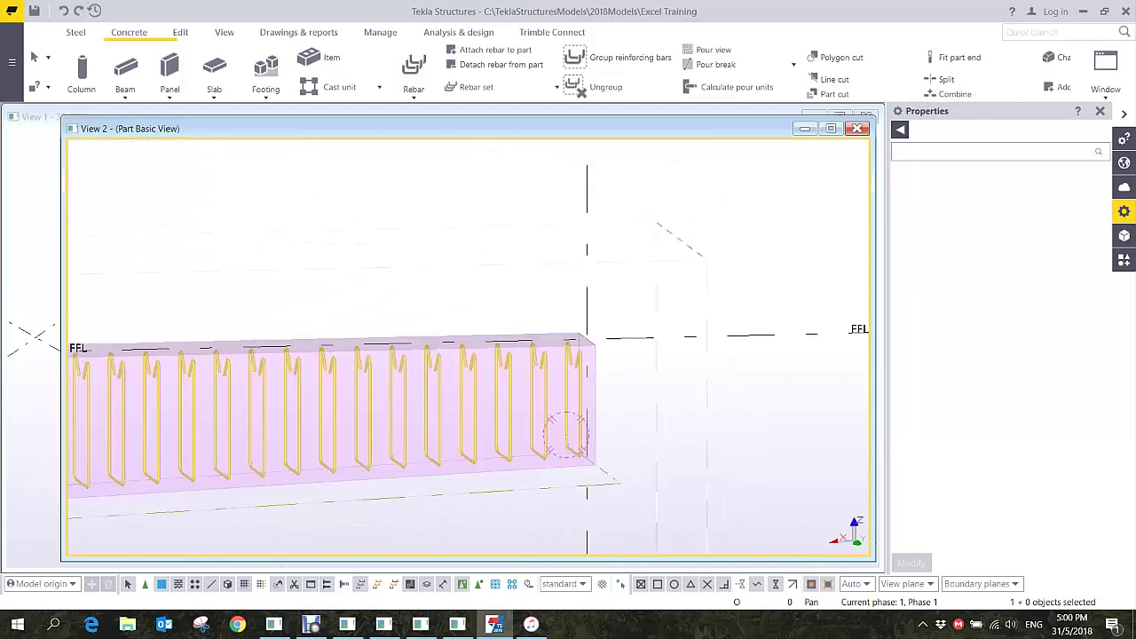
middle_drag(630, 390, 553, 347)
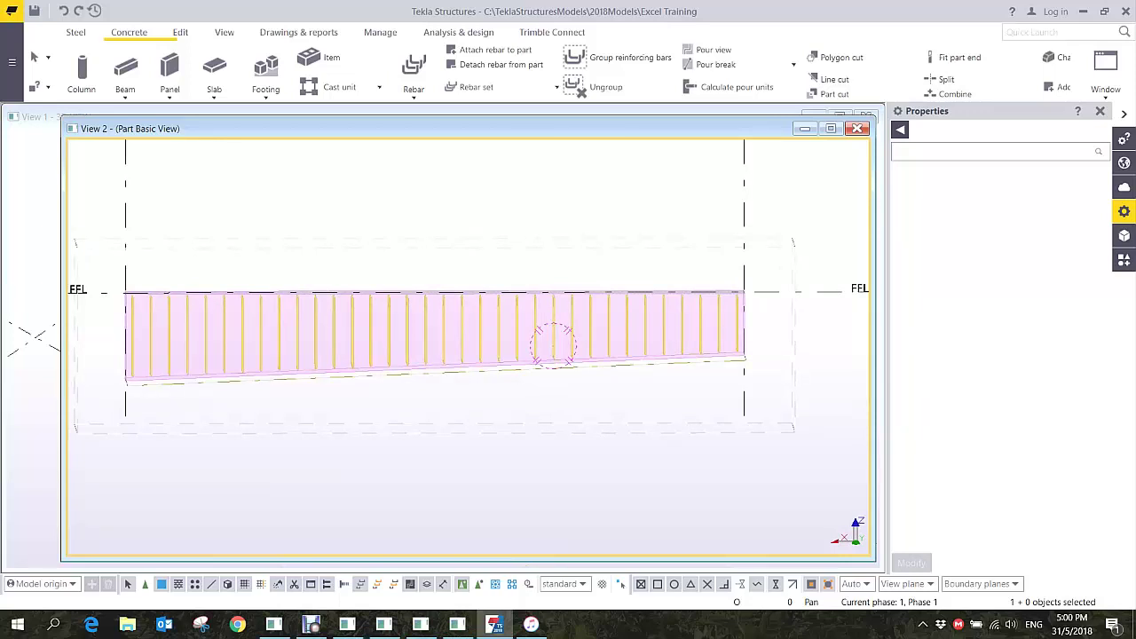
key(ctrl+p)
key(ctrl+p)
scroll(568, 409, up, 3)
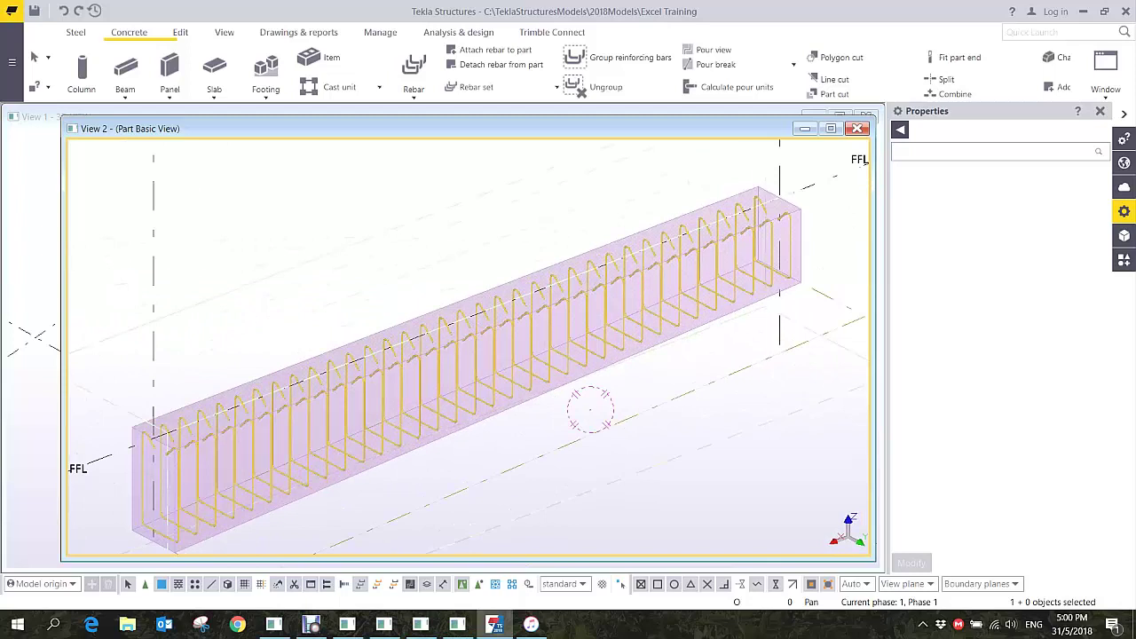
ctrl+middle_drag(590, 410, 649, 371)
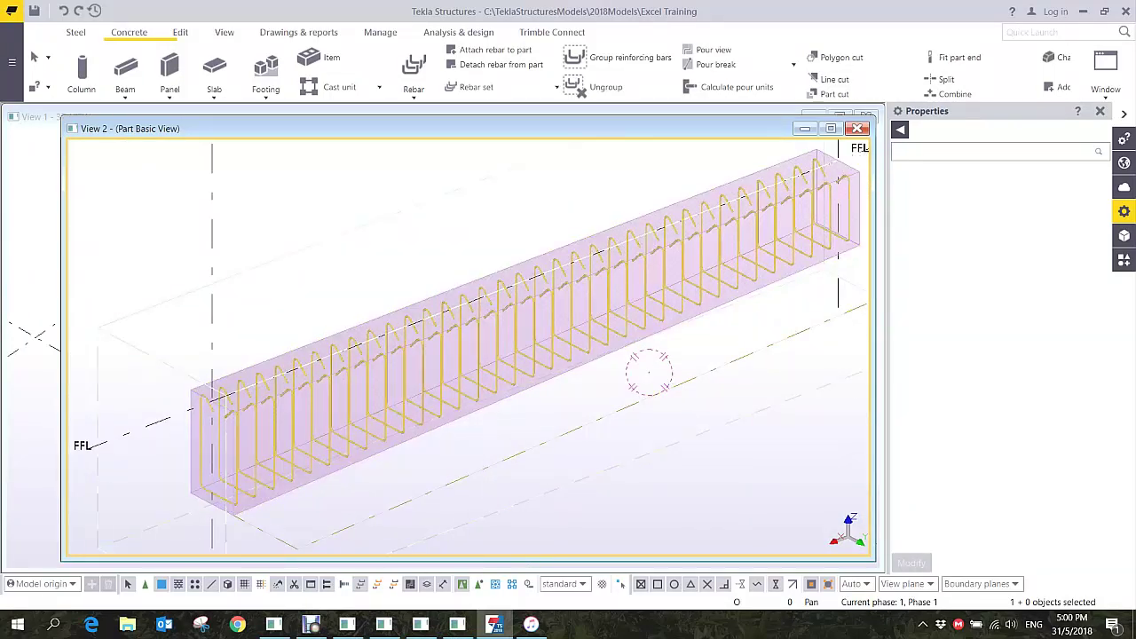
- Delete the link group and redefine the first link shape on the deeper end face, starting from the near upper corner
key(Delete)
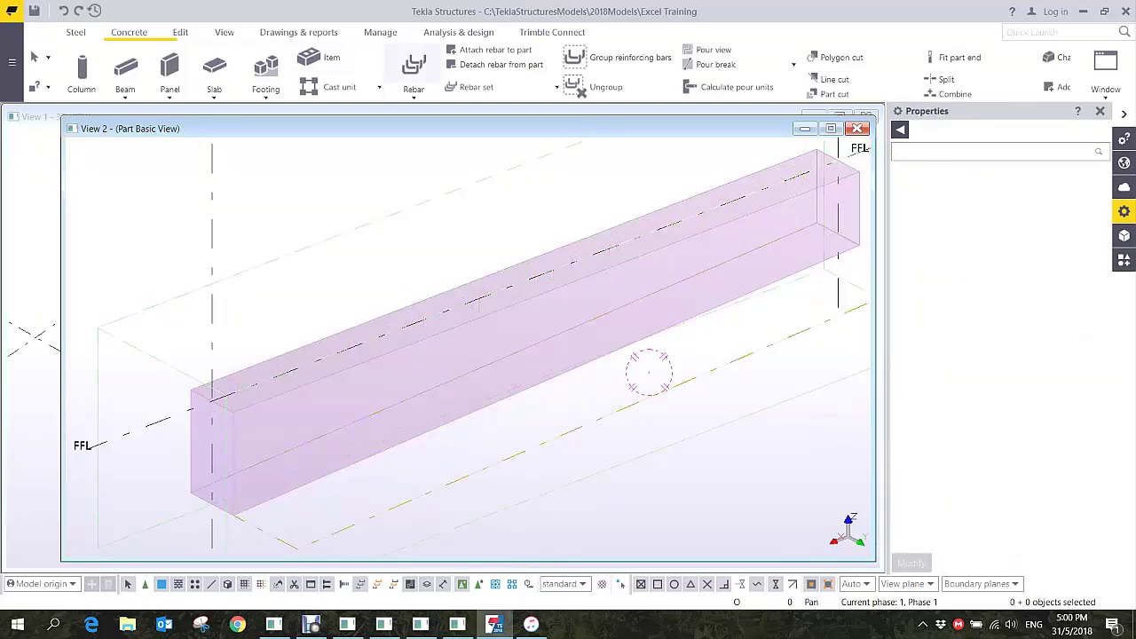
click(414, 66)
click(232, 412)
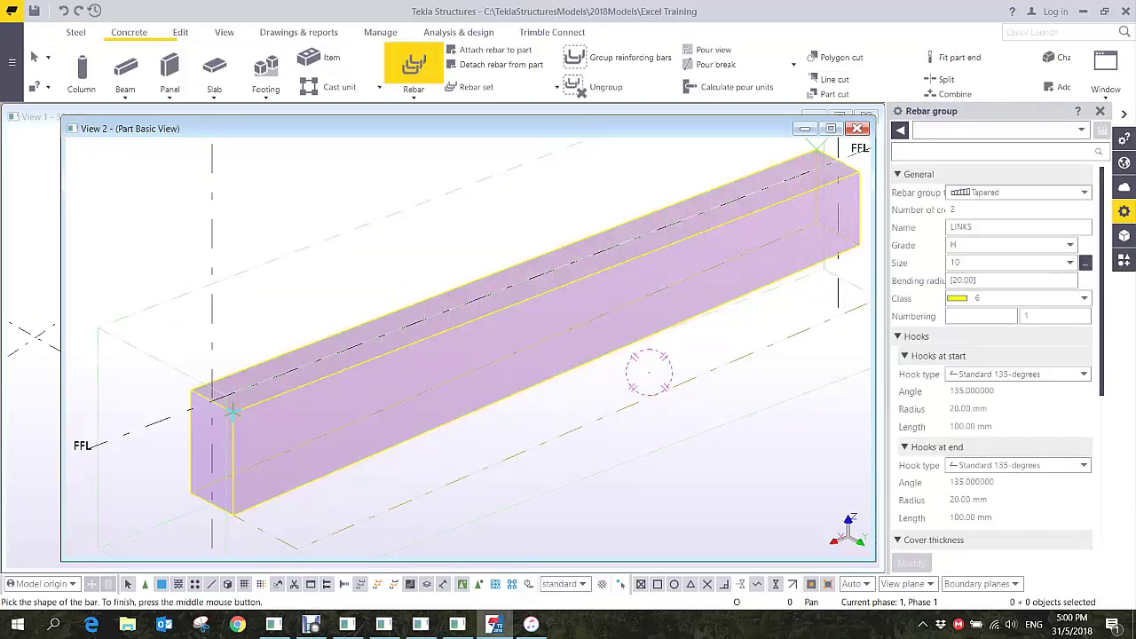
click(233, 412)
click(233, 513)
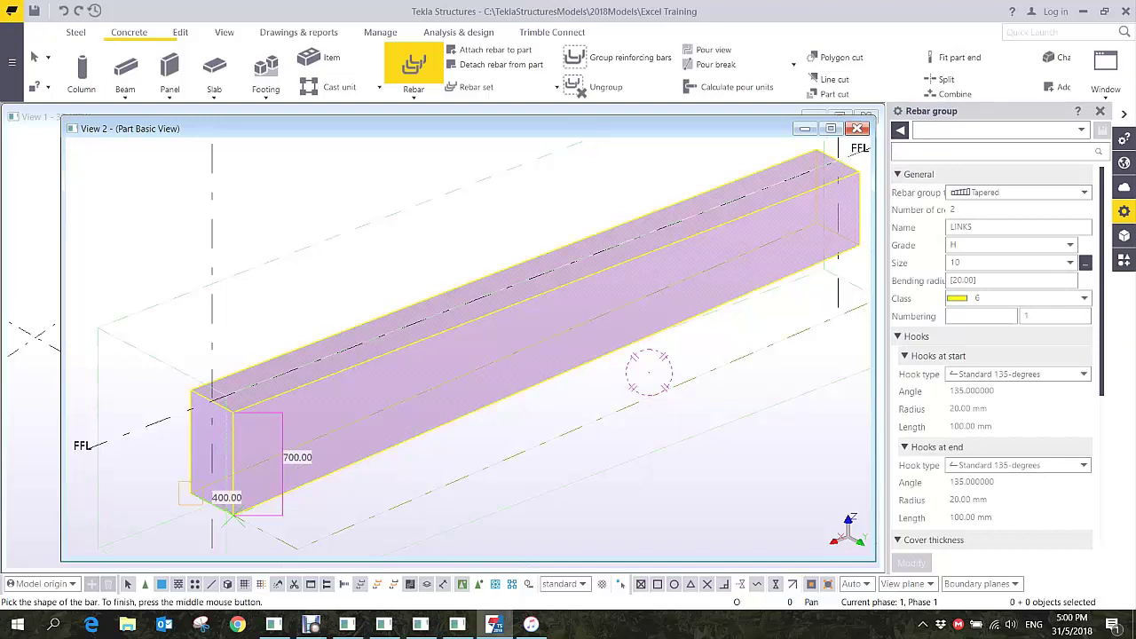
click(191, 491)
click(191, 388)
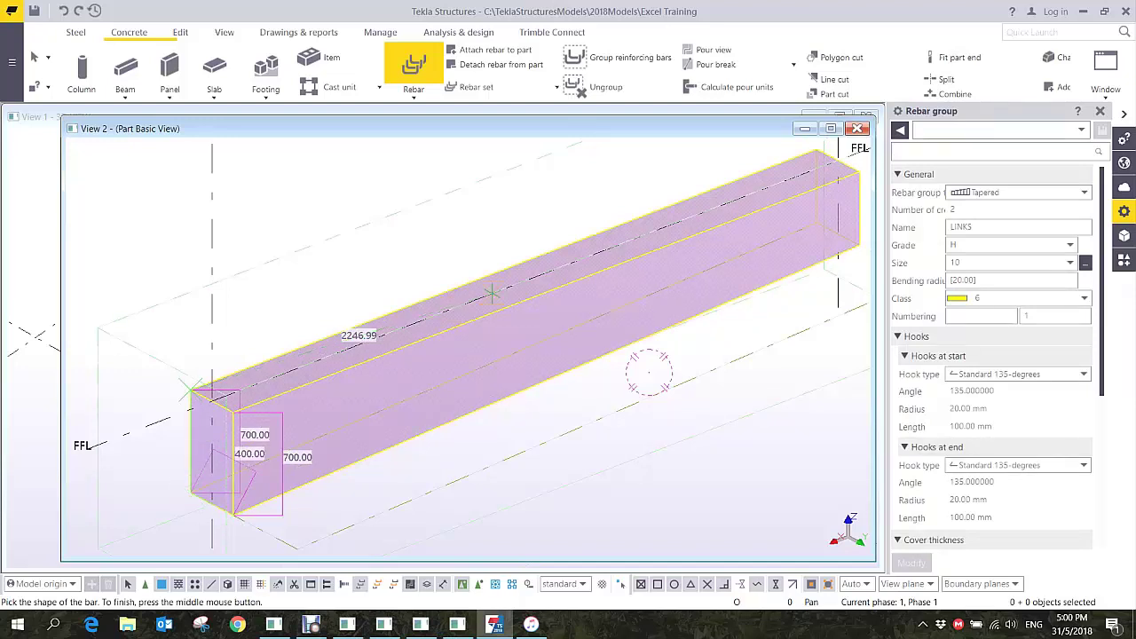
middle_click(491, 293)
- Try defining the second link shape on the shallower end face in reverse order, starting from the far upper corner, and finish the group
middle_drag(816, 152, 578, 235)
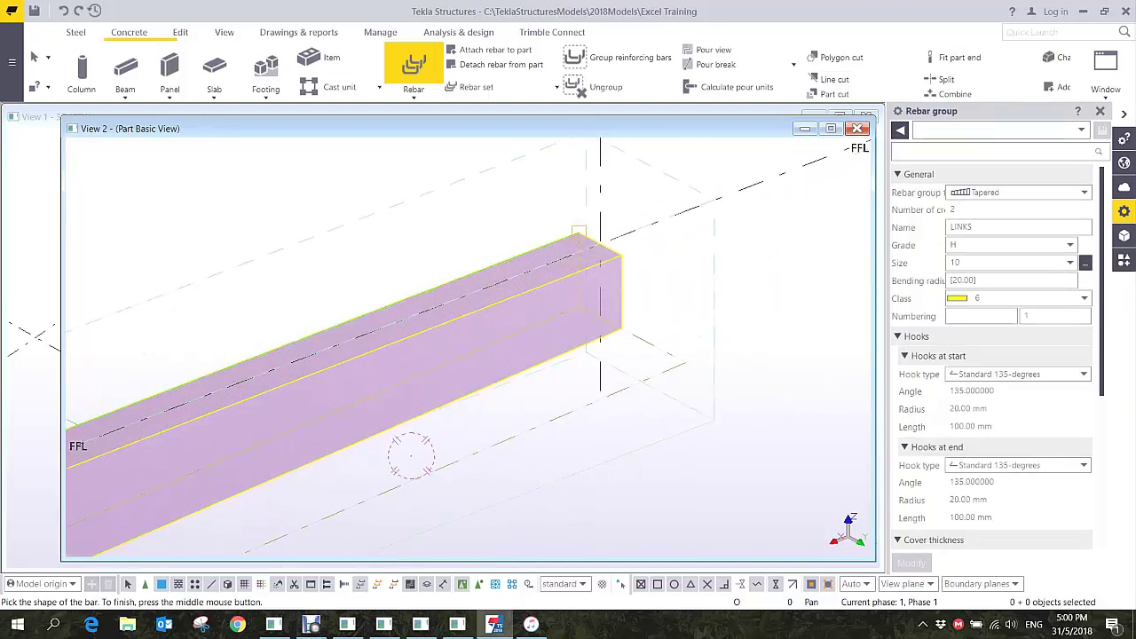
click(579, 234)
click(579, 307)
click(621, 328)
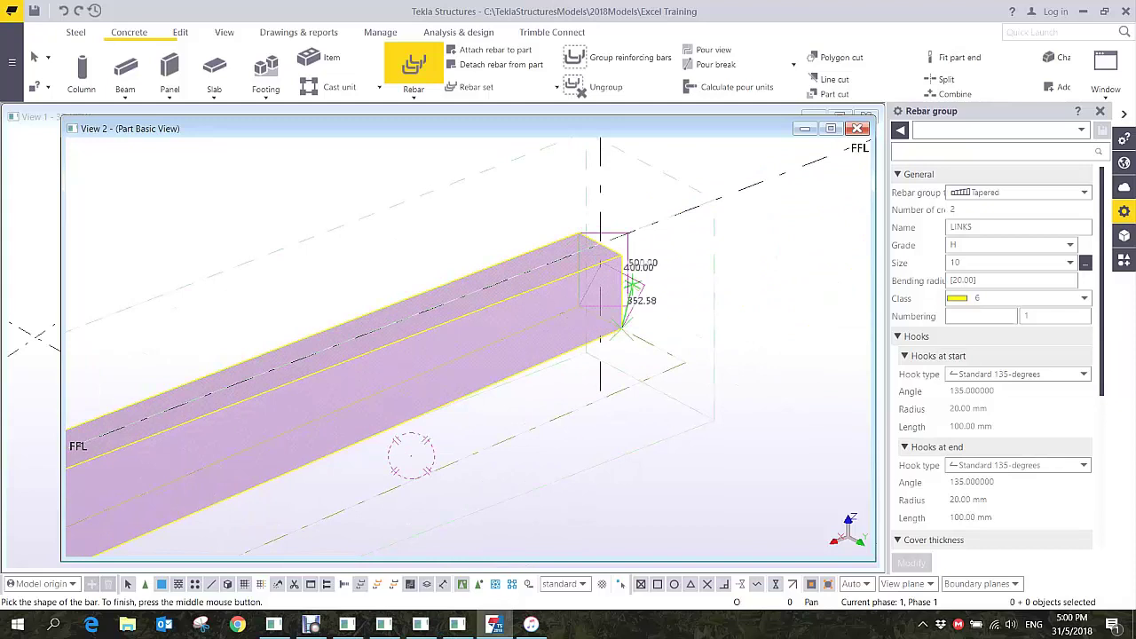
middle_click(726, 276)
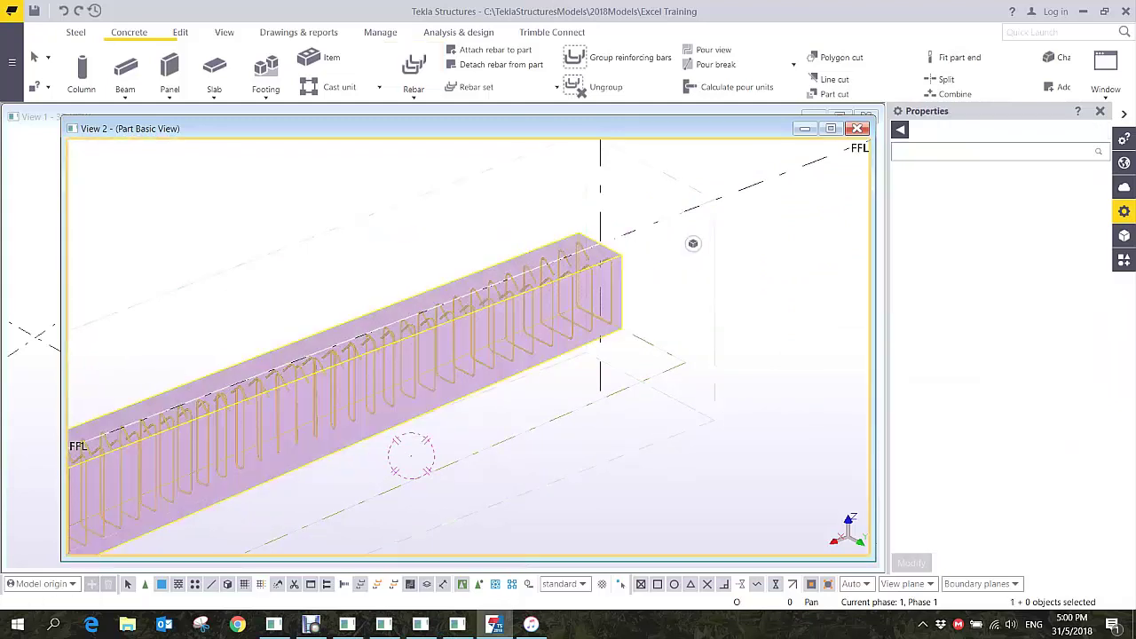
- Examine the tapered links inside the beam from its end, its long side and in 3D
scroll(387, 423, up, 3)
scroll(618, 344, down, 1)
mouse_move(388, 424)
middle_down()
mouse_move(618, 345)
mouse_move(764, 333)
mouse_move(783, 307)
mouse_move(815, 335)
mouse_move(394, 409)
mouse_move(535, 360)
middle_up()
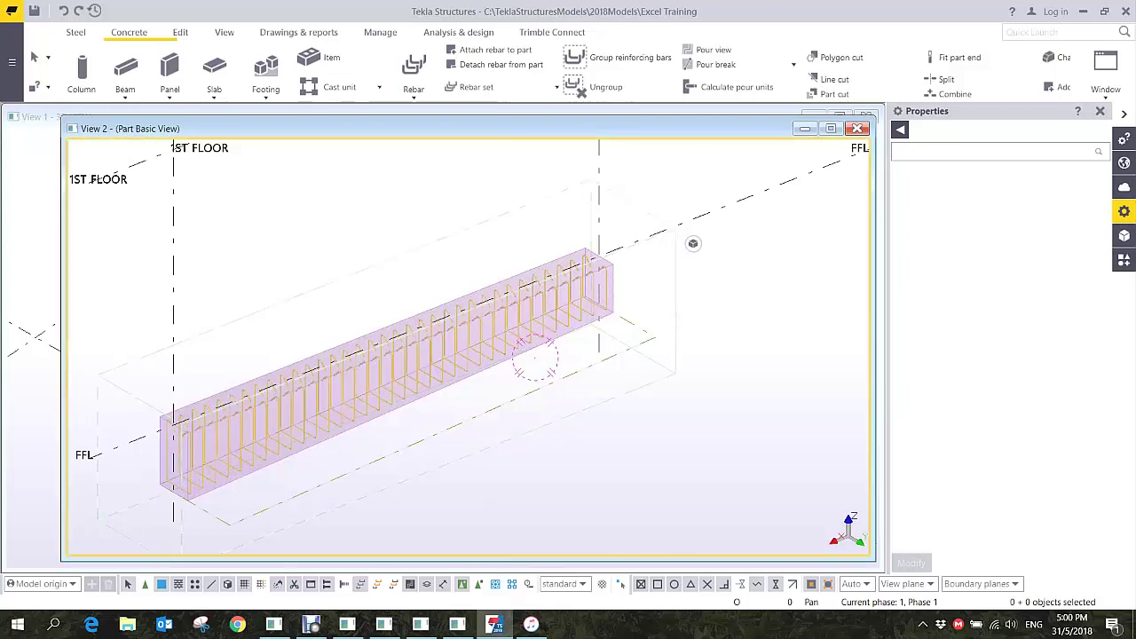
middle_drag(536, 359, 484, 337)
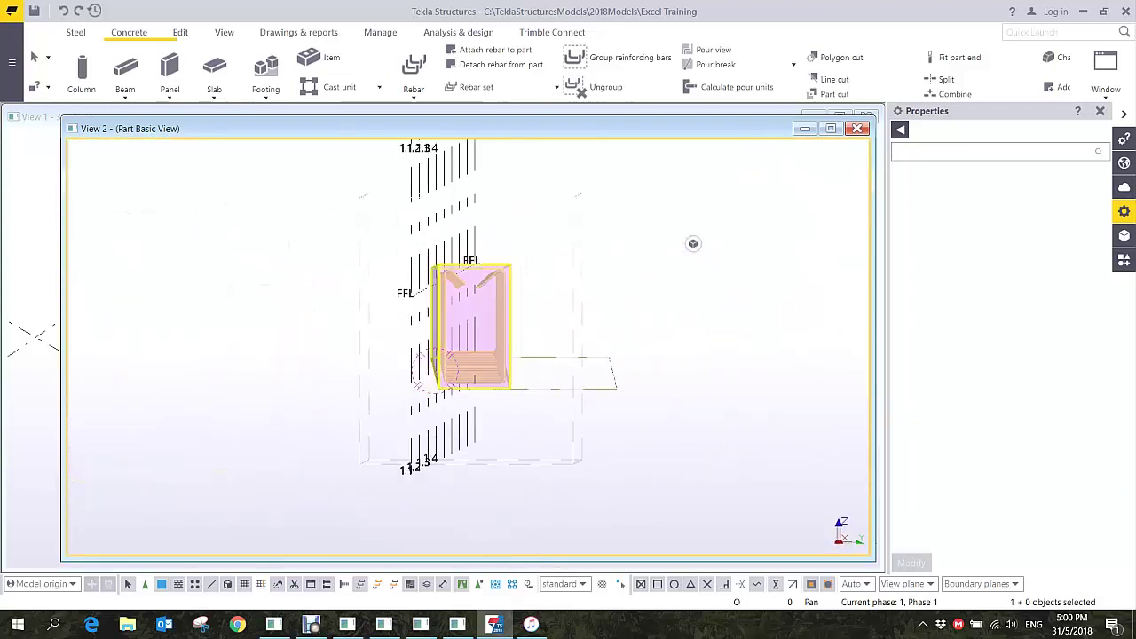
scroll(483, 318, up, 4)
ctrl+middle_drag(351, 449, 423, 360)
scroll(419, 364, down, 6)
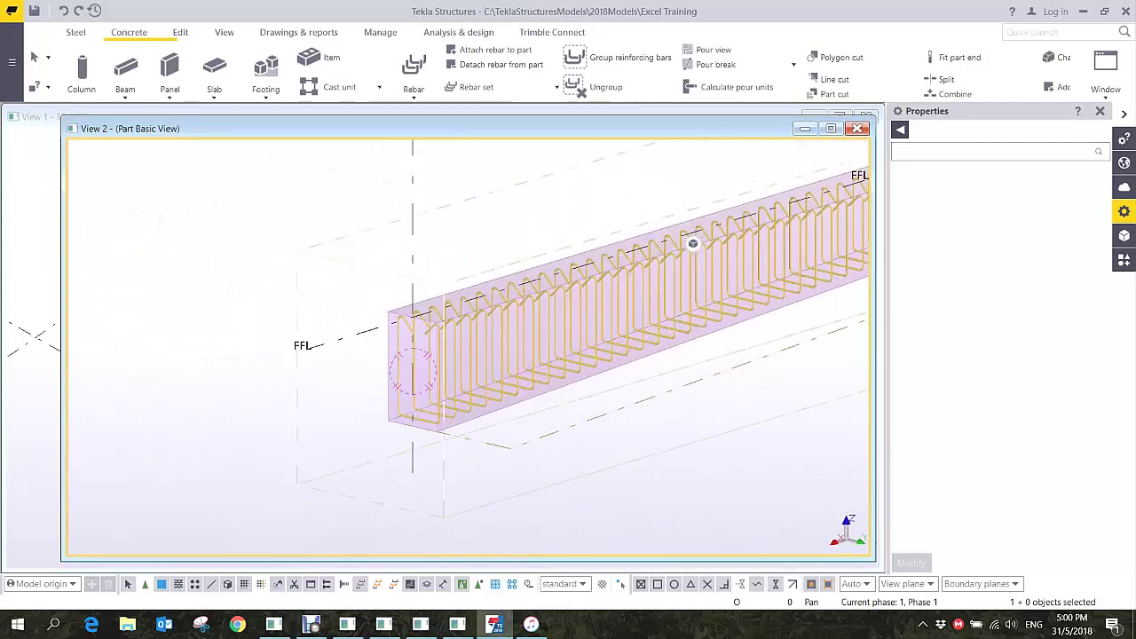
ctrl+middle_drag(507, 365, 482, 368)
scroll(414, 378, down, 2)
ctrl+middle_drag(414, 378, 527, 358)
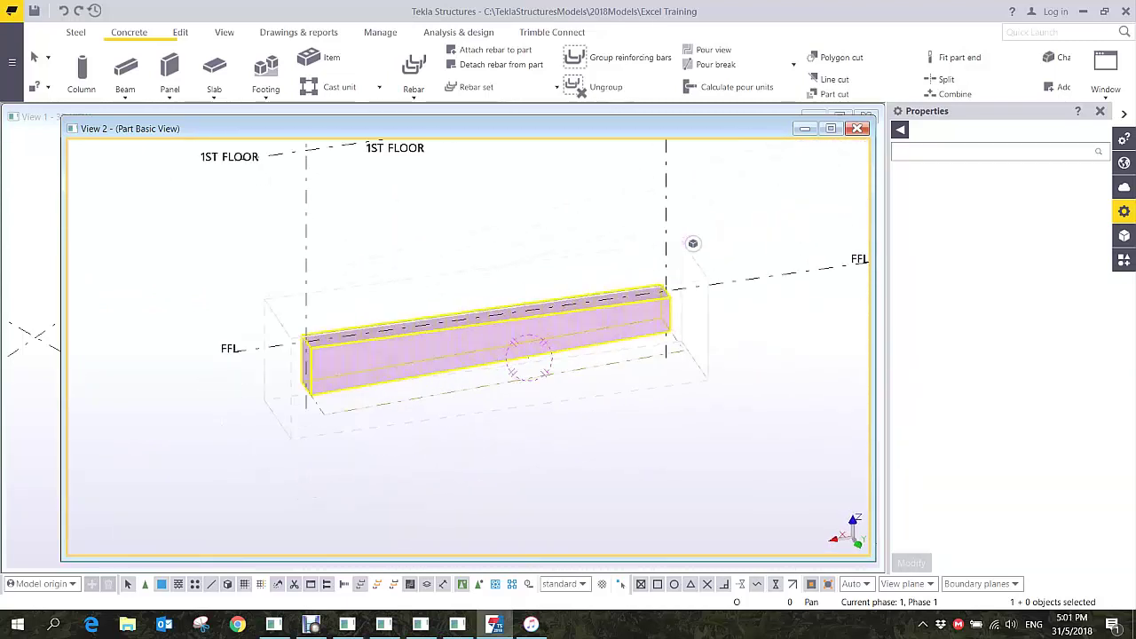
scroll(487, 355, up, 2)
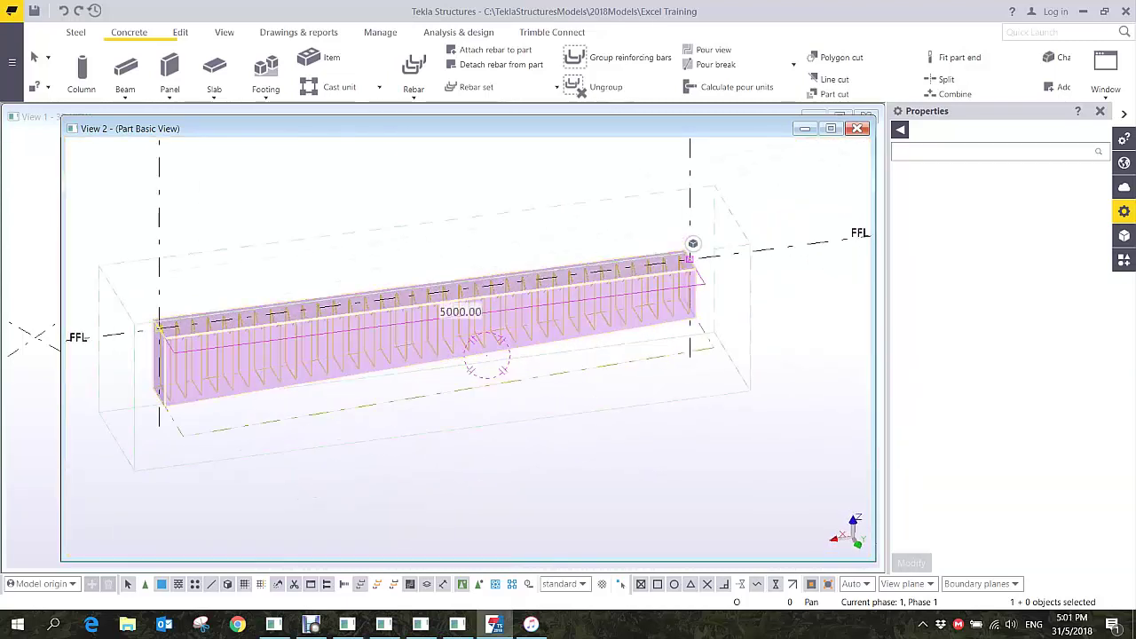
scroll(488, 363, down, 3)
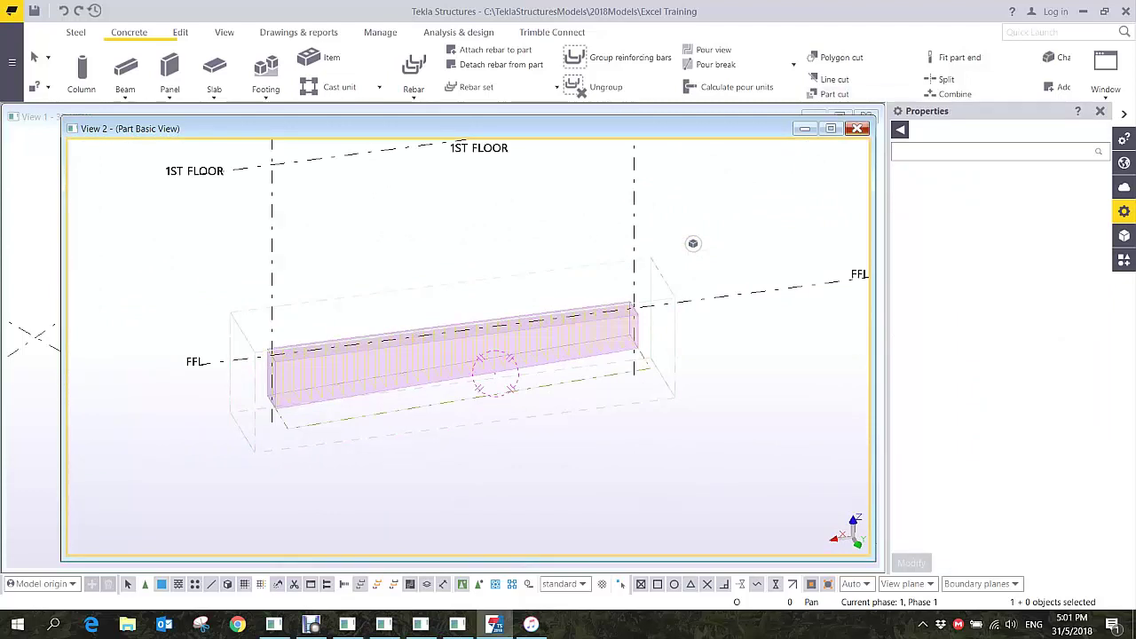
- Close the beam's part view and return to the overall 3D view of the model's panels and beams
click(857, 128)
ctrl+middle_drag(563, 297, 596, 298)
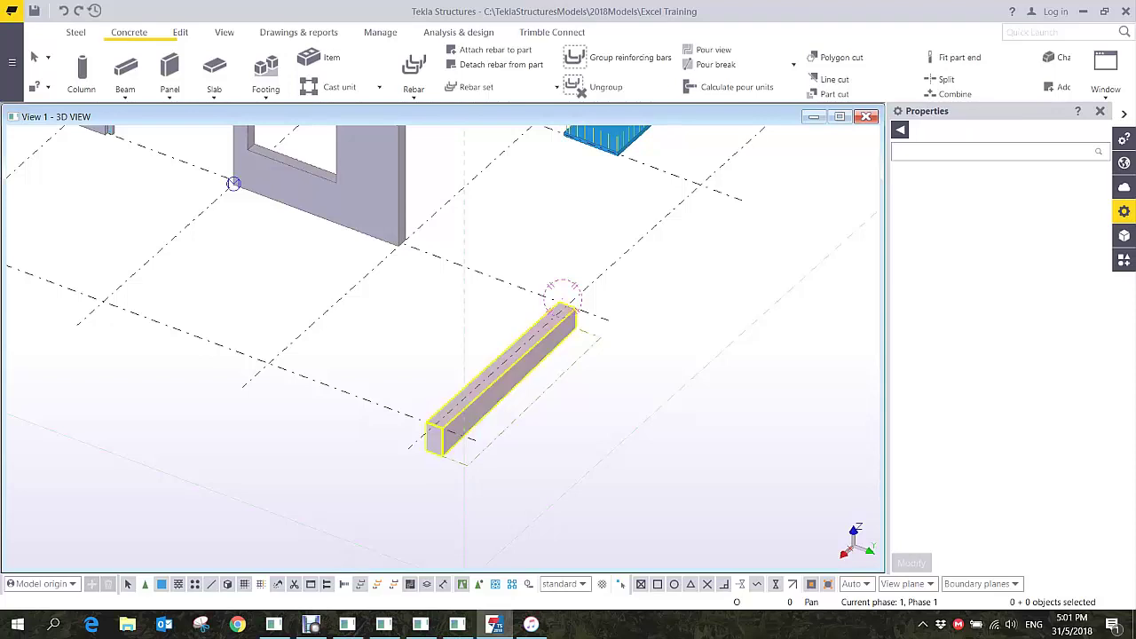
middle_drag(304, 351, 433, 430)
scroll(346, 407, down, 2)
scroll(346, 406, up, 3)
scroll(433, 430, down, 2)
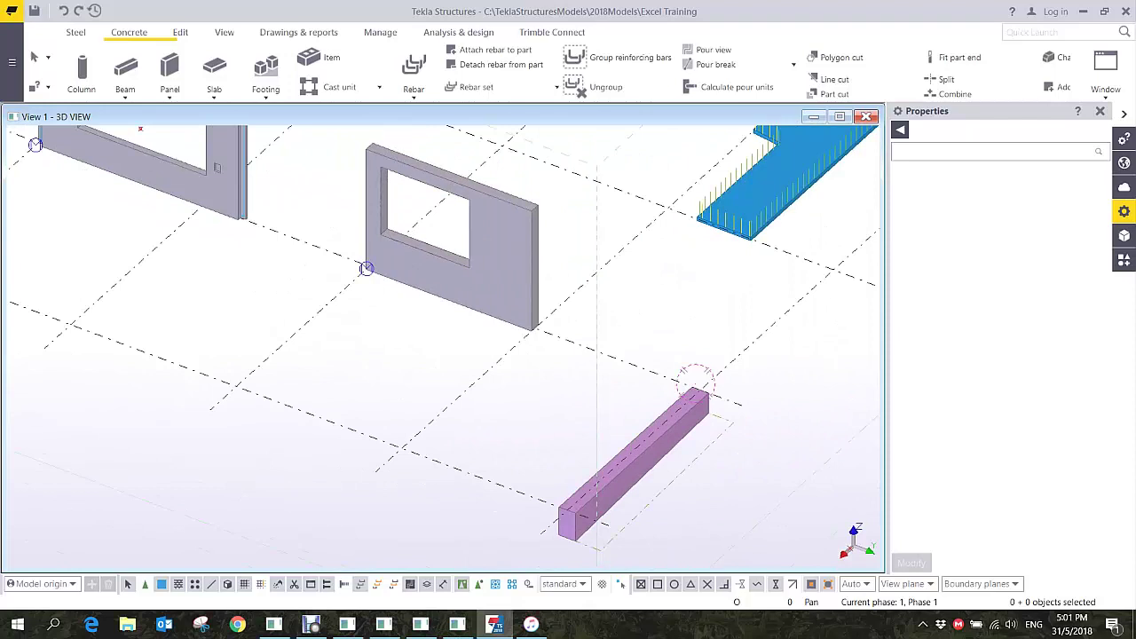
scroll(367, 268, down, 5)
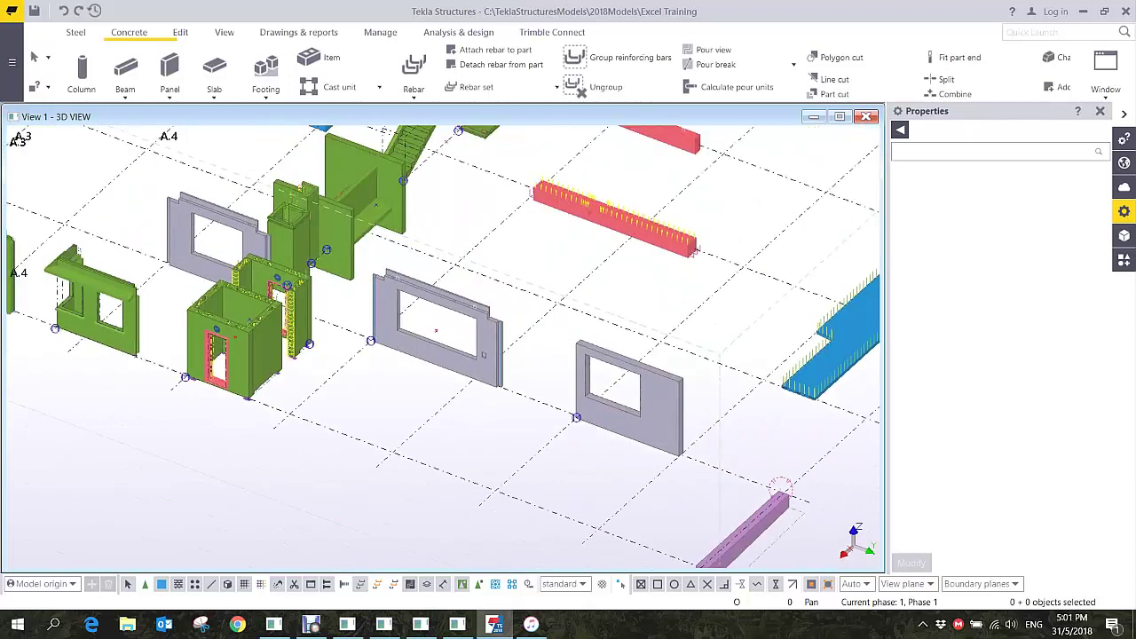
scroll(473, 422, up, 2)
middle_drag(484, 426, 398, 364)
scroll(444, 381, down, 1)
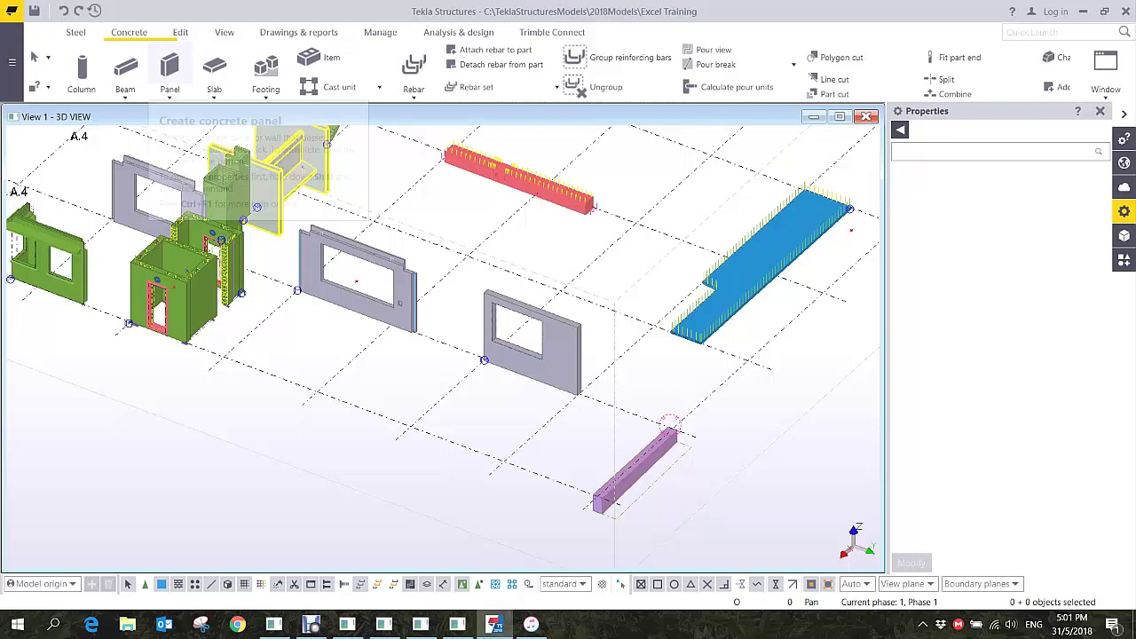
- Model a 3000*250 concrete panel through three points between two neighbouring grid intersections, with a first leg of 2800 mm
middle_drag(630, 302, 533, 364)
scroll(631, 301, up, 2)
scroll(512, 304, up, 1)
middle_drag(512, 304, 521, 461)
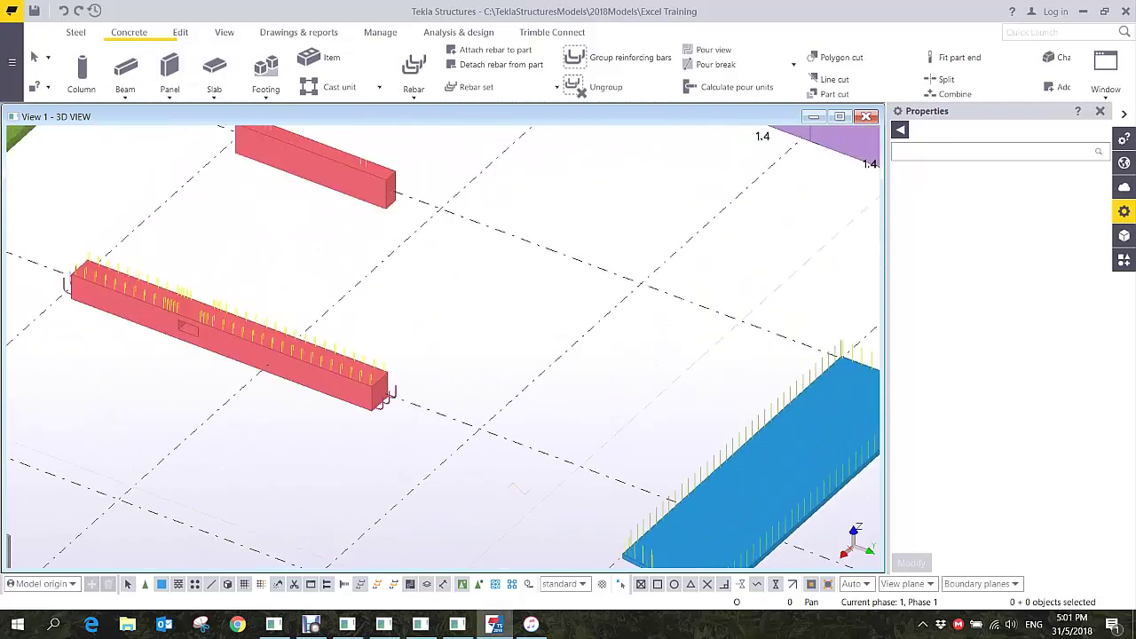
click(169, 69)
click(482, 429)
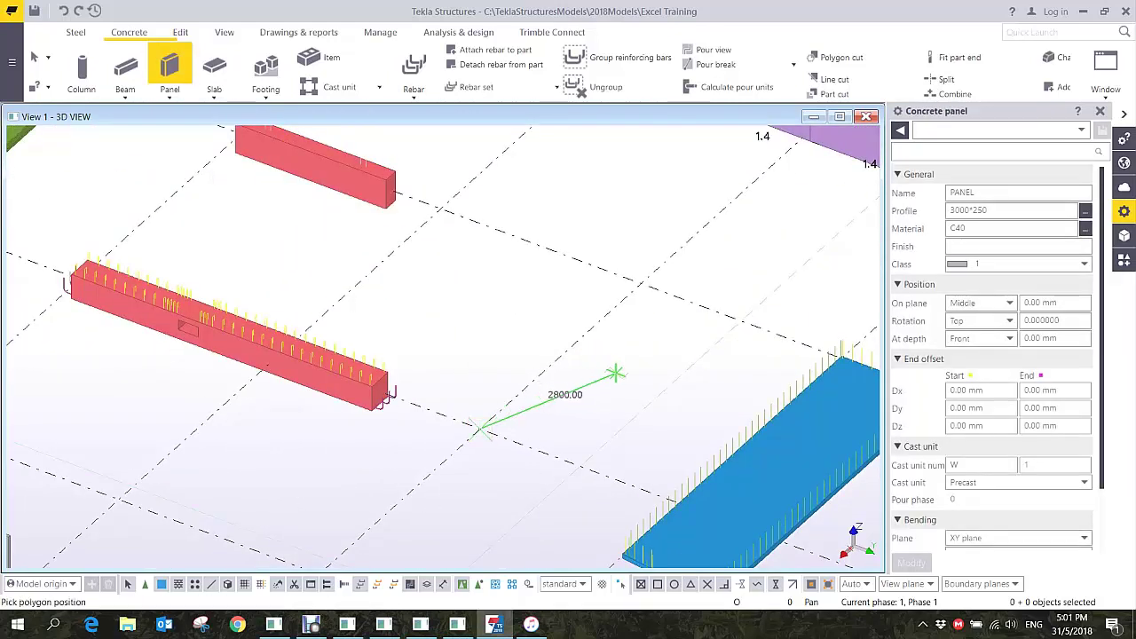
click(616, 373)
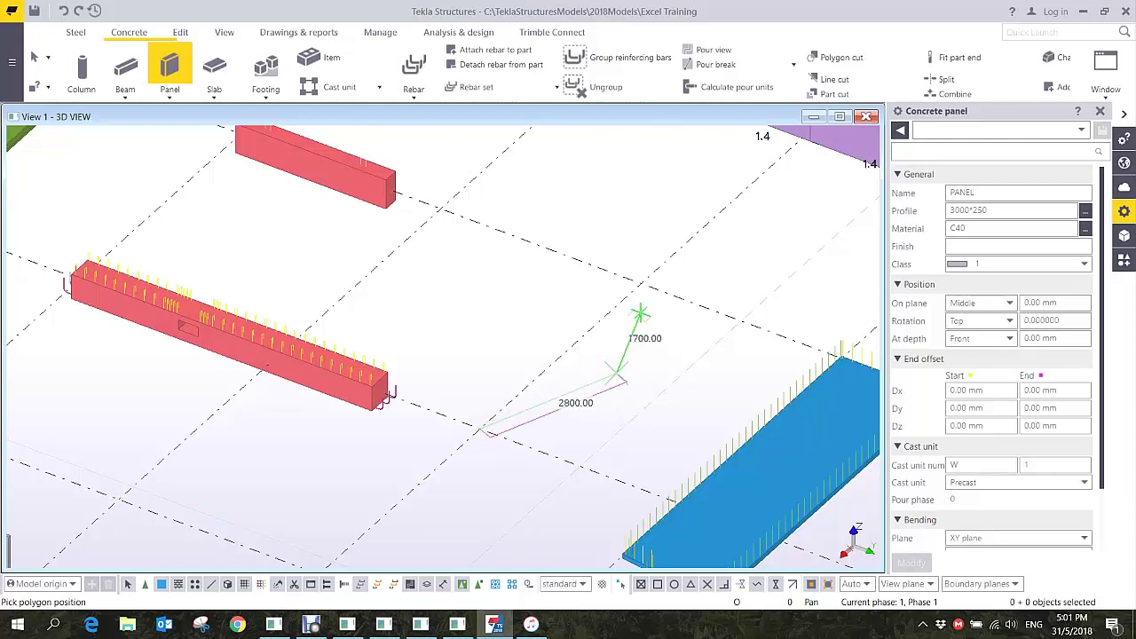
click(634, 271)
middle_click(634, 271)
right_click(553, 191)
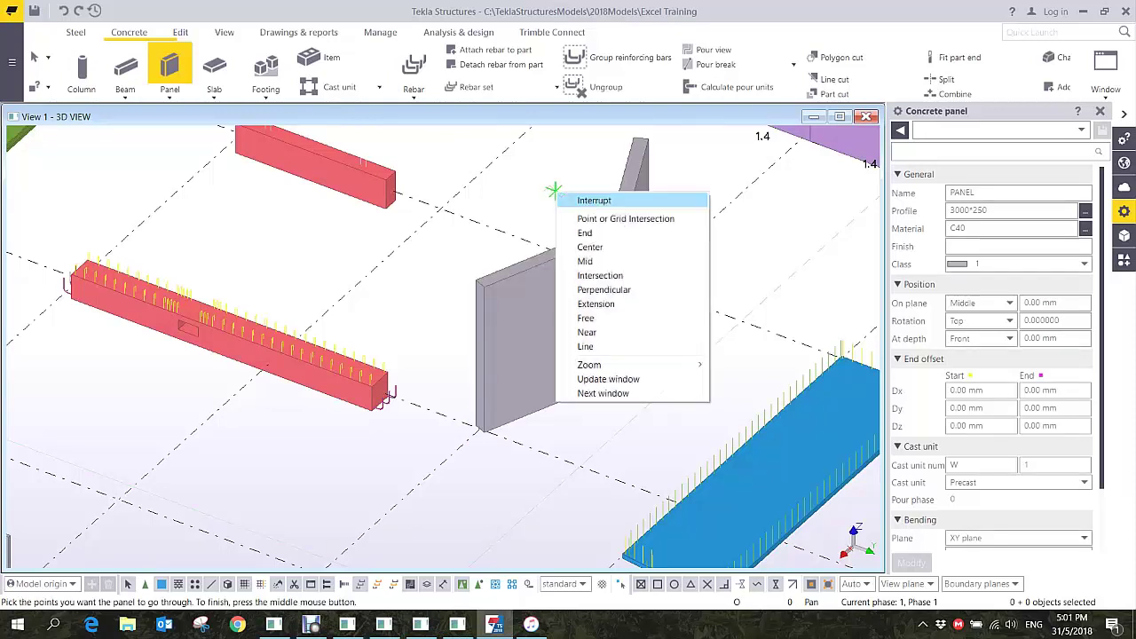
click(590, 203)
- Curve the new panel by changing the chamfer at its middle point to the arc type
double_click(616, 373)
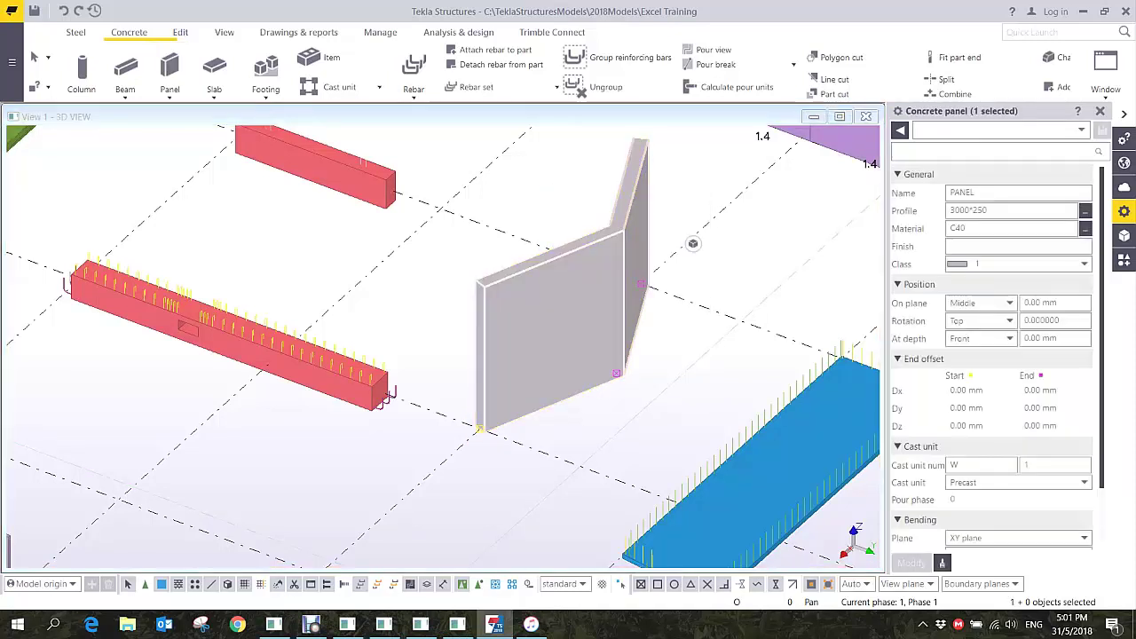
click(824, 180)
click(684, 253)
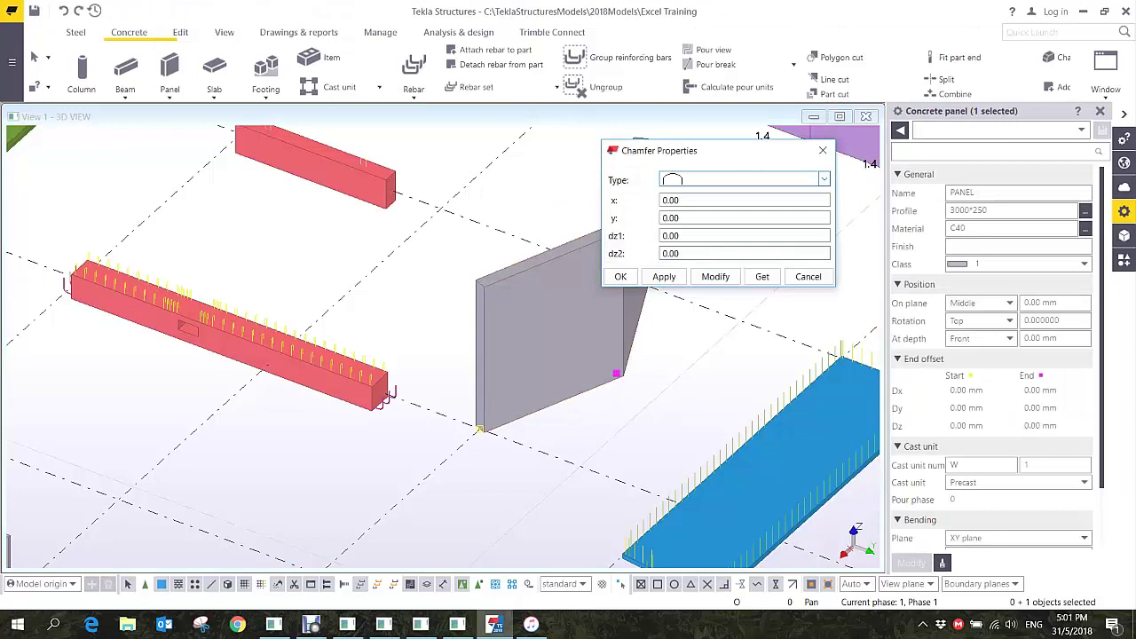
click(715, 276)
click(621, 277)
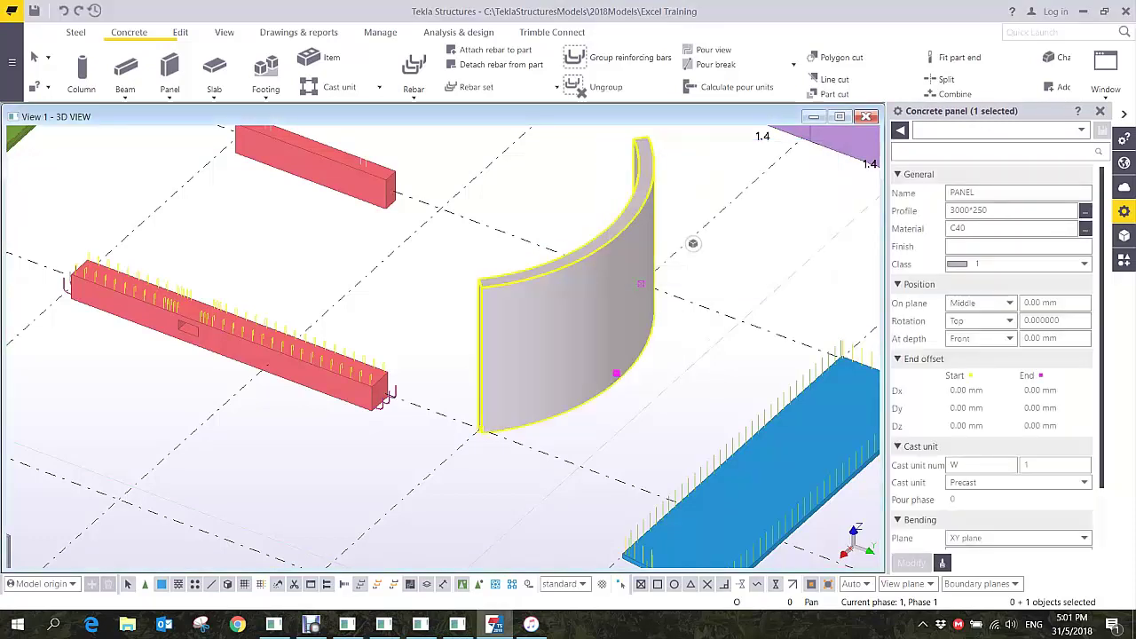
- Try to reinforce the curved concrete panel with the Slab bars (18) component
ctrl+middle_drag(620, 277, 647, 291)
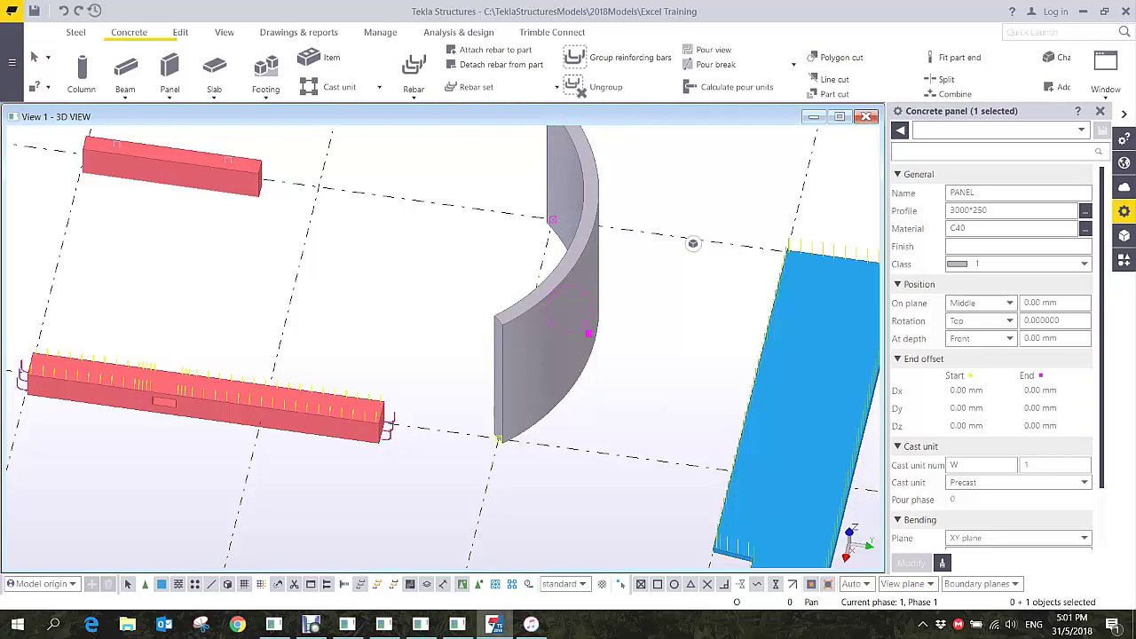
click(1124, 260)
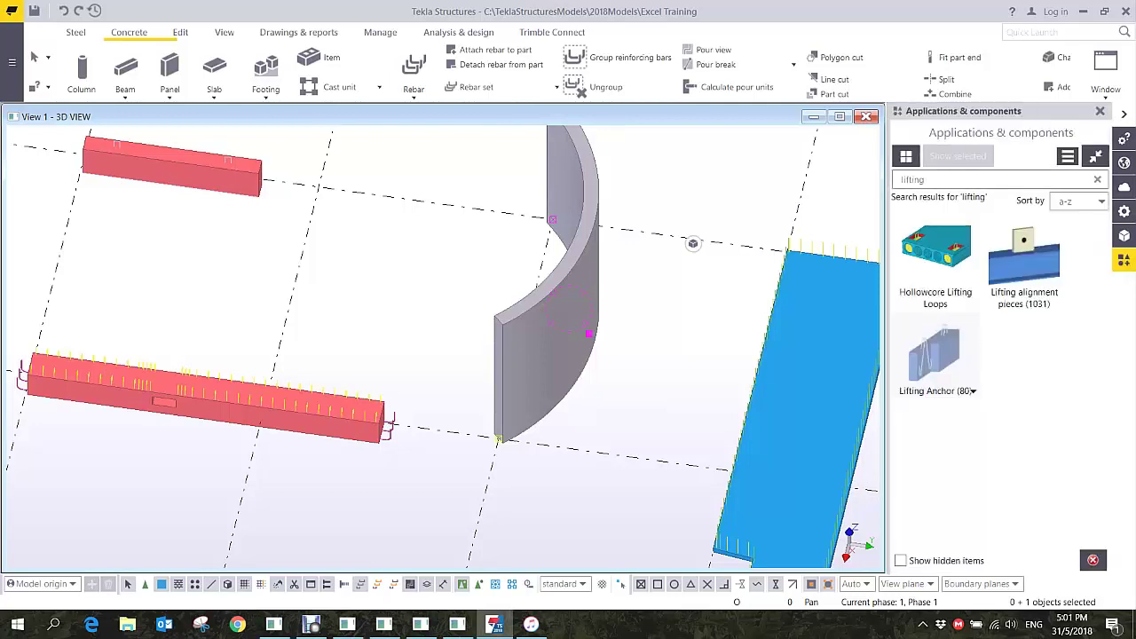
text(18)
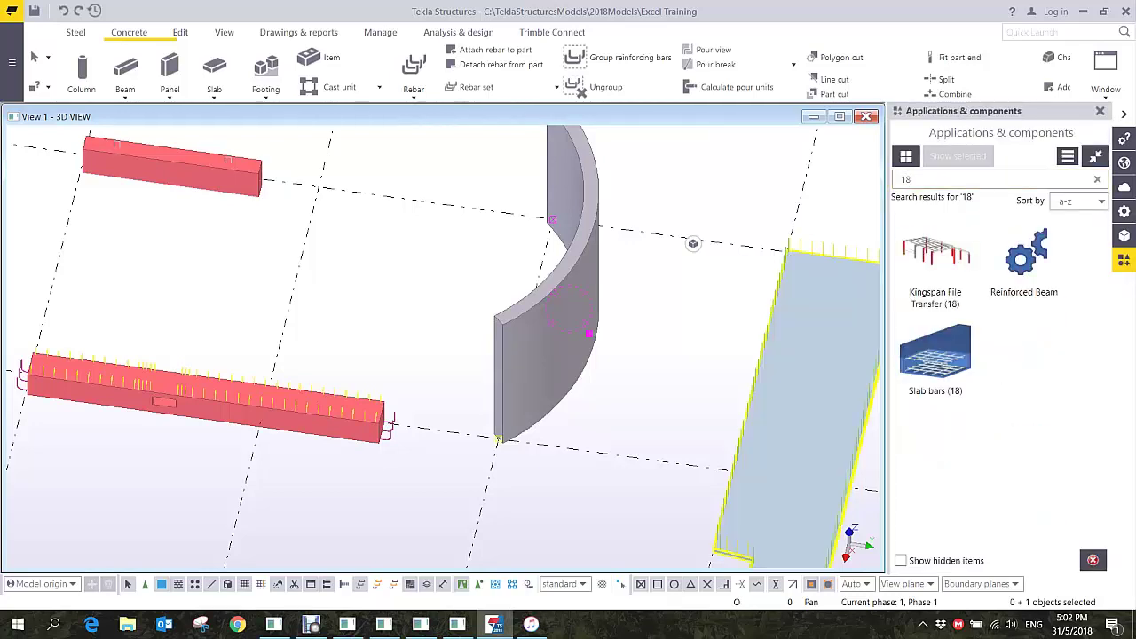
click(935, 353)
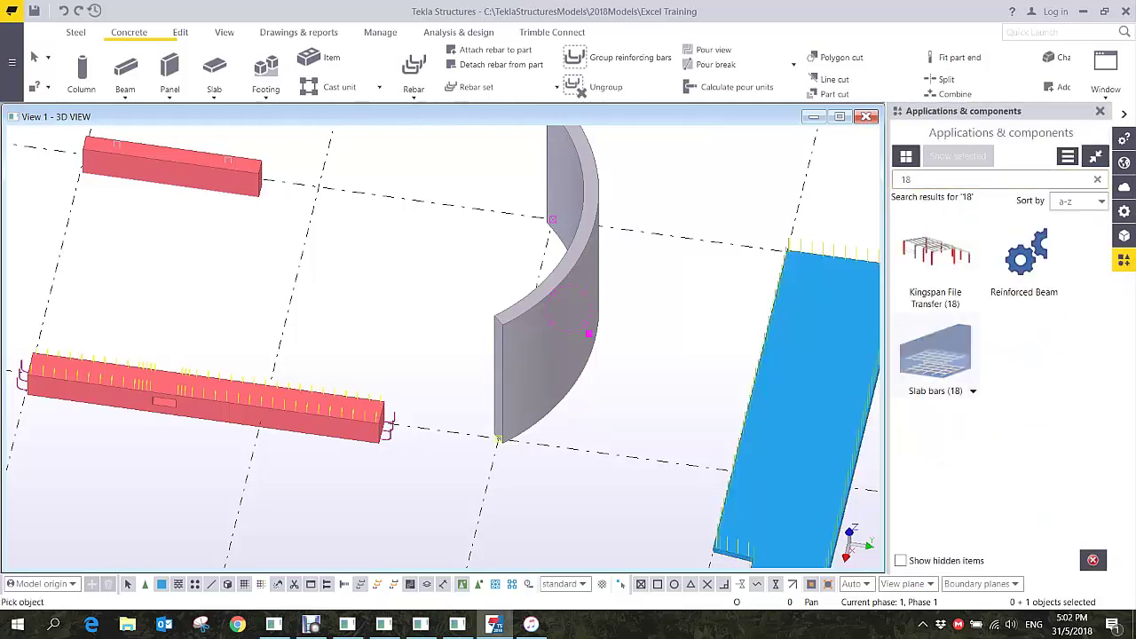
click(538, 382)
right_click(633, 285)
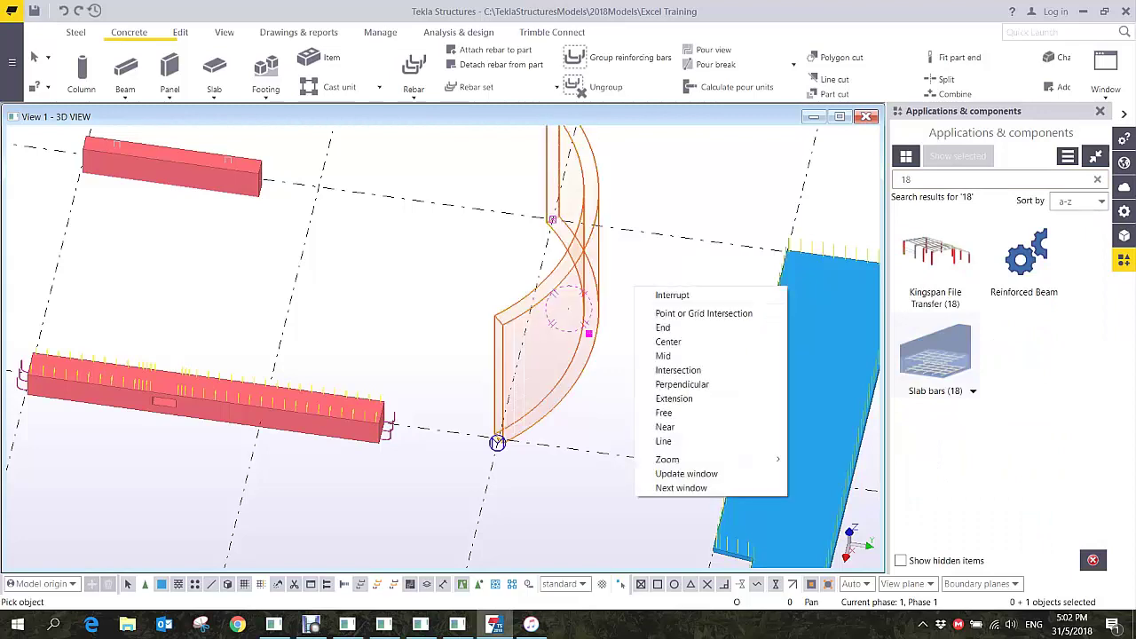
click(671, 296)
scroll(551, 359, up, 4)
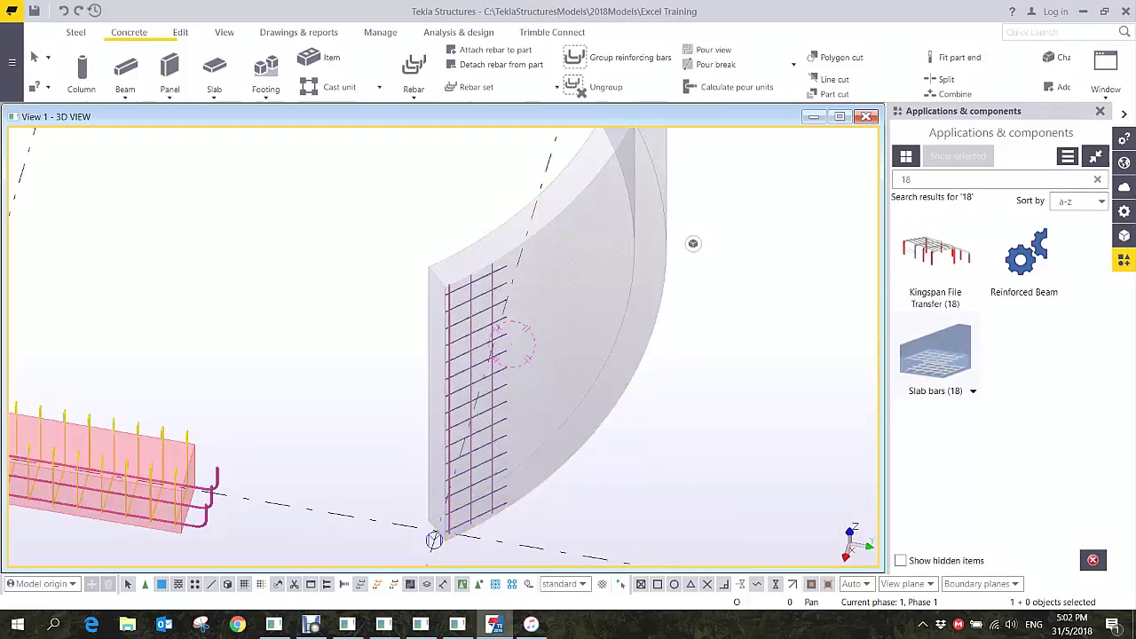
scroll(693, 244, down, 2)
scroll(693, 243, down, 2)
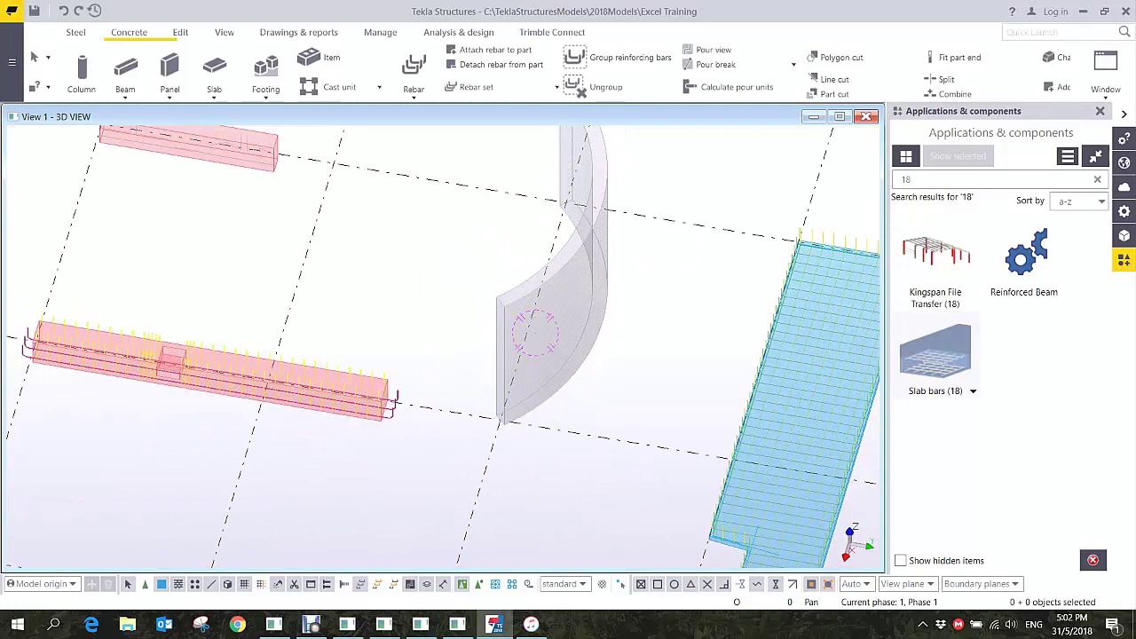
- Delete the curved panel and model a straight concrete beam between the same two grid intersections
scroll(530, 320, down, 2)
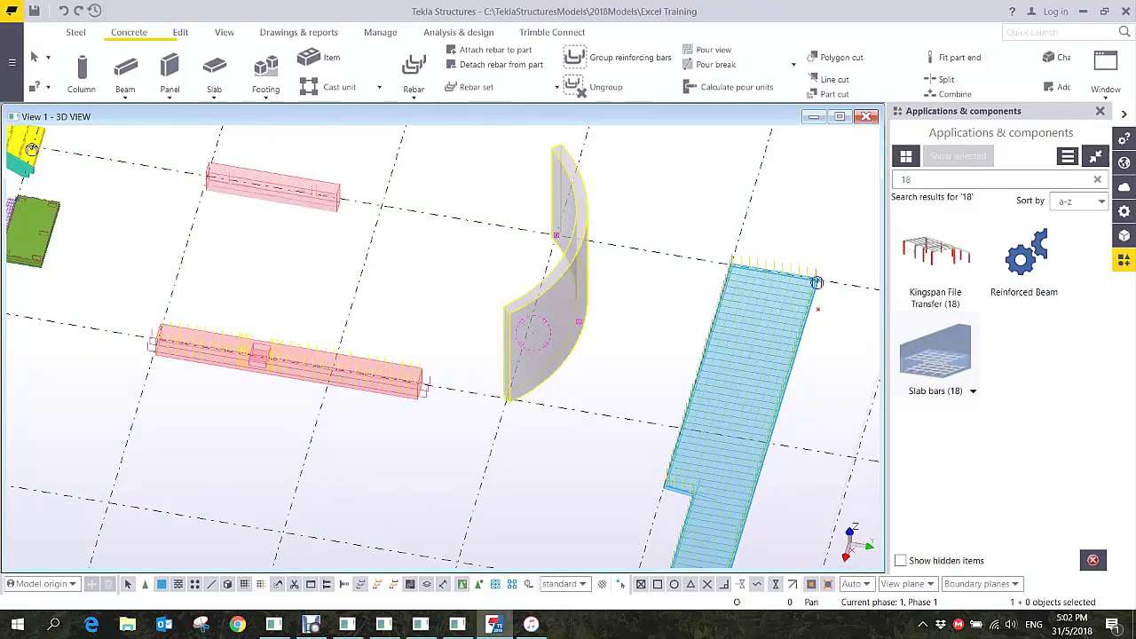
key(Delete)
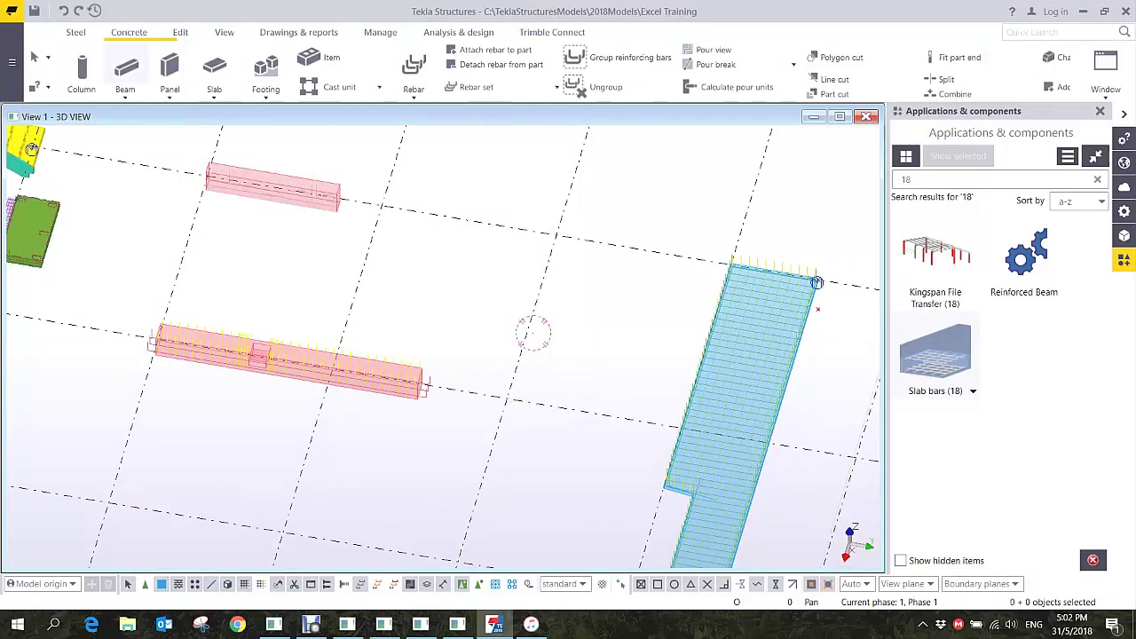
click(127, 71)
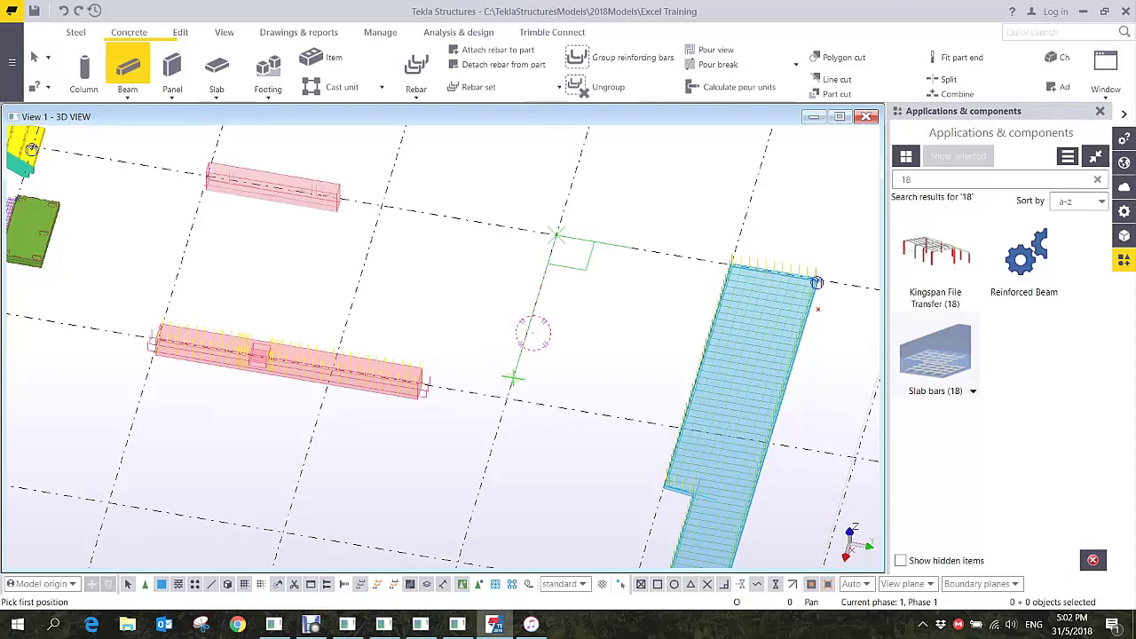
click(506, 397)
click(555, 235)
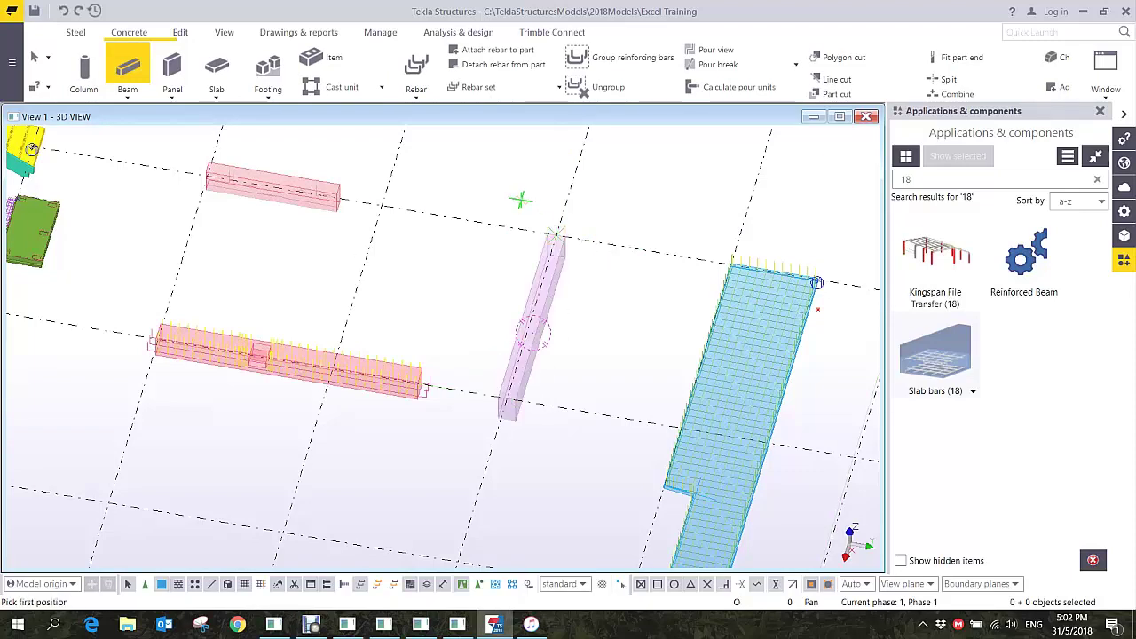
key(Escape)
- Set the new beam's profile to 3000*200 and its depth position to Front
double_click(534, 323)
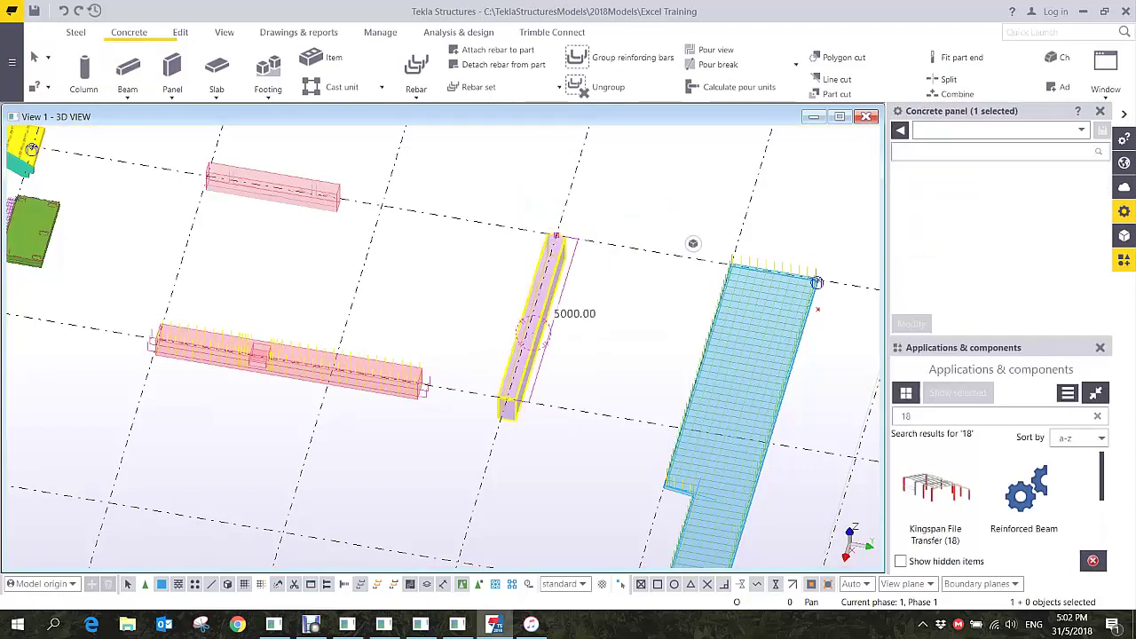
drag(987, 211, 948, 211)
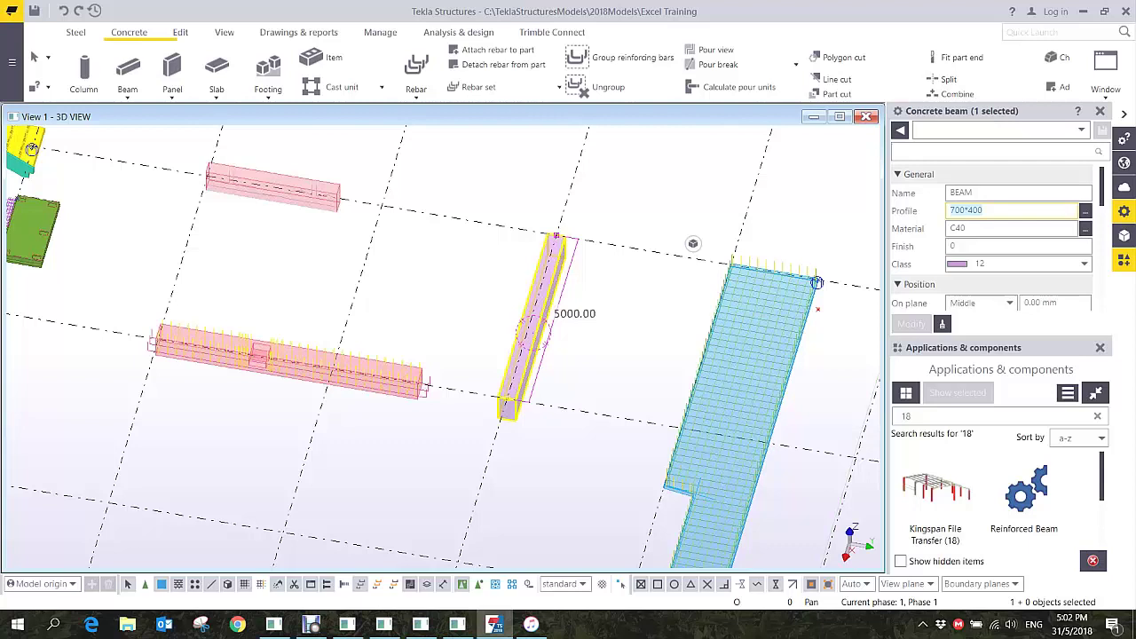
text(3)
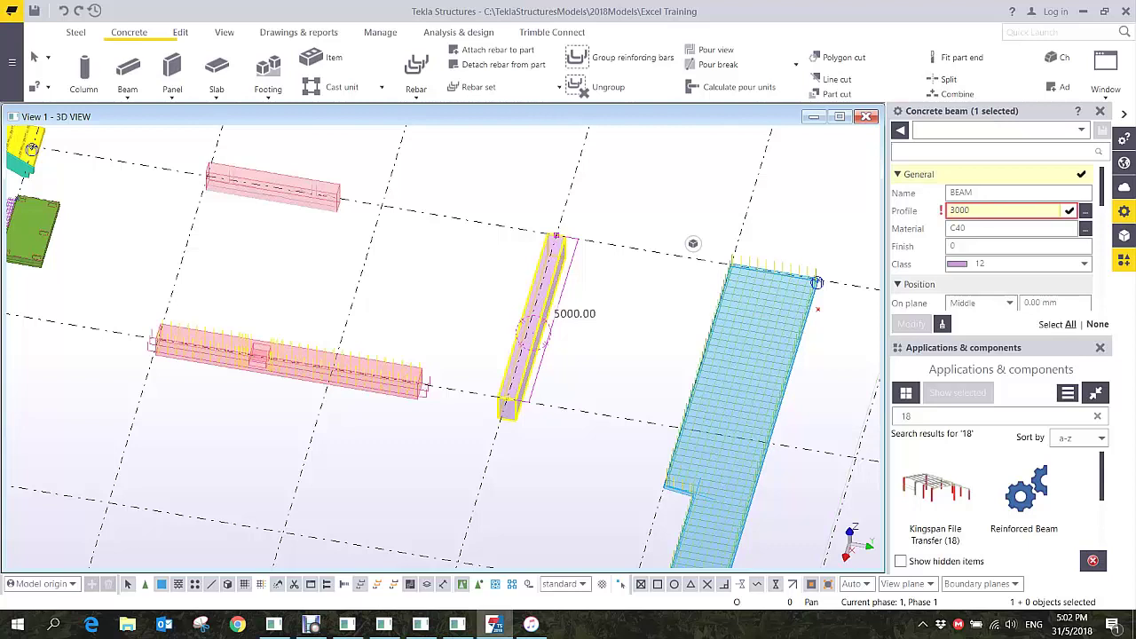
text(000*200)
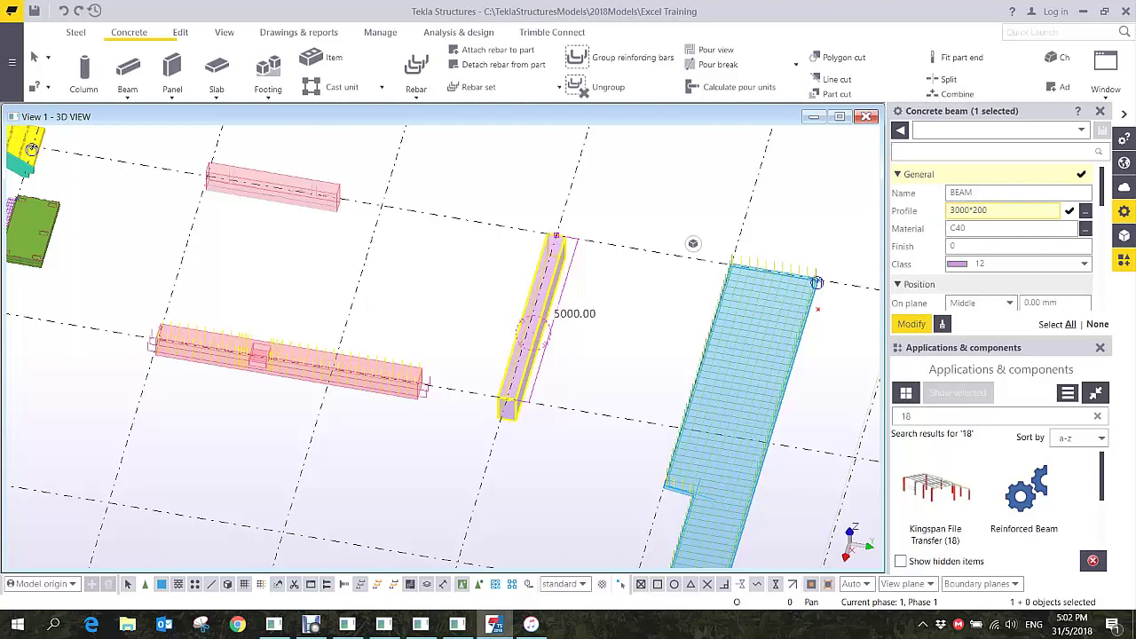
click(1099, 348)
click(982, 339)
click(971, 366)
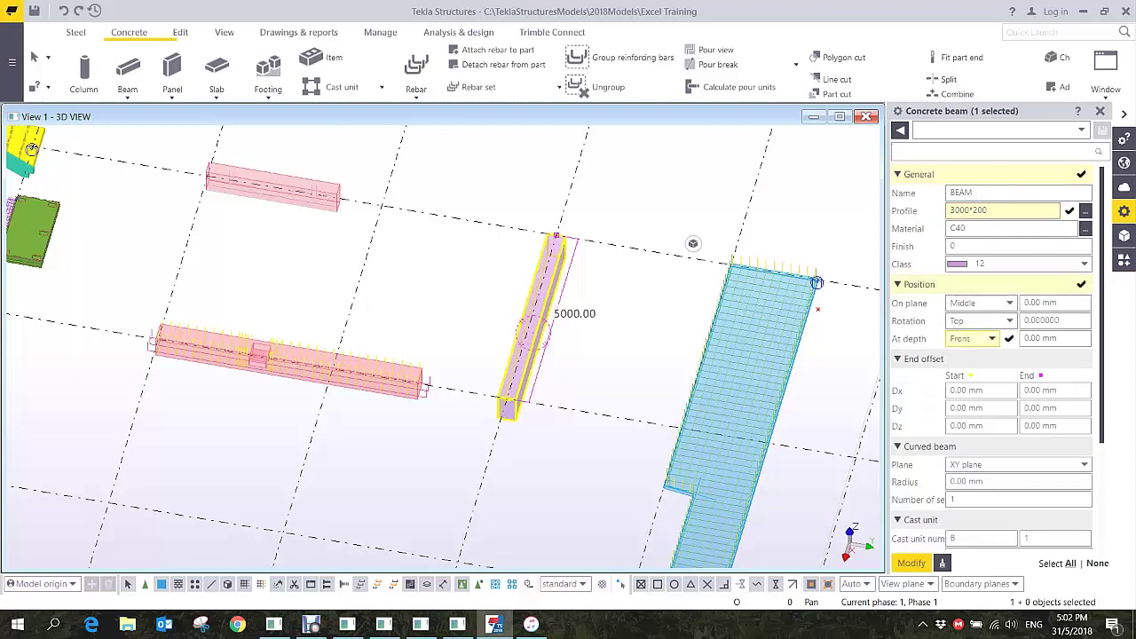
click(910, 563)
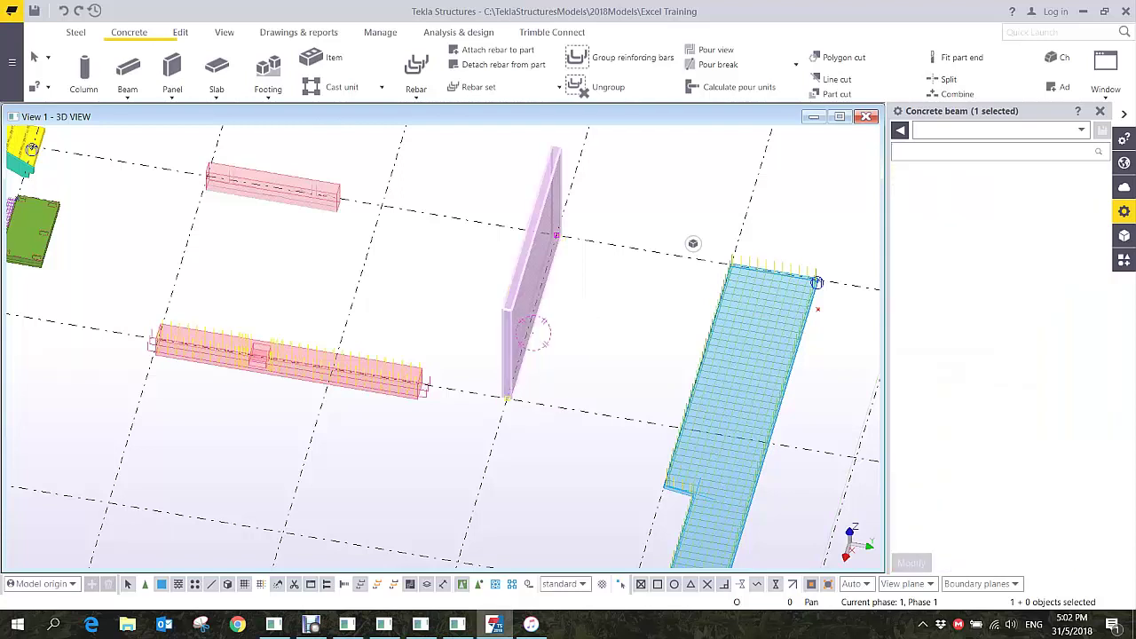
- Set the wall-like beam's cambering to 250 mm
scroll(1055, 417, down, 4)
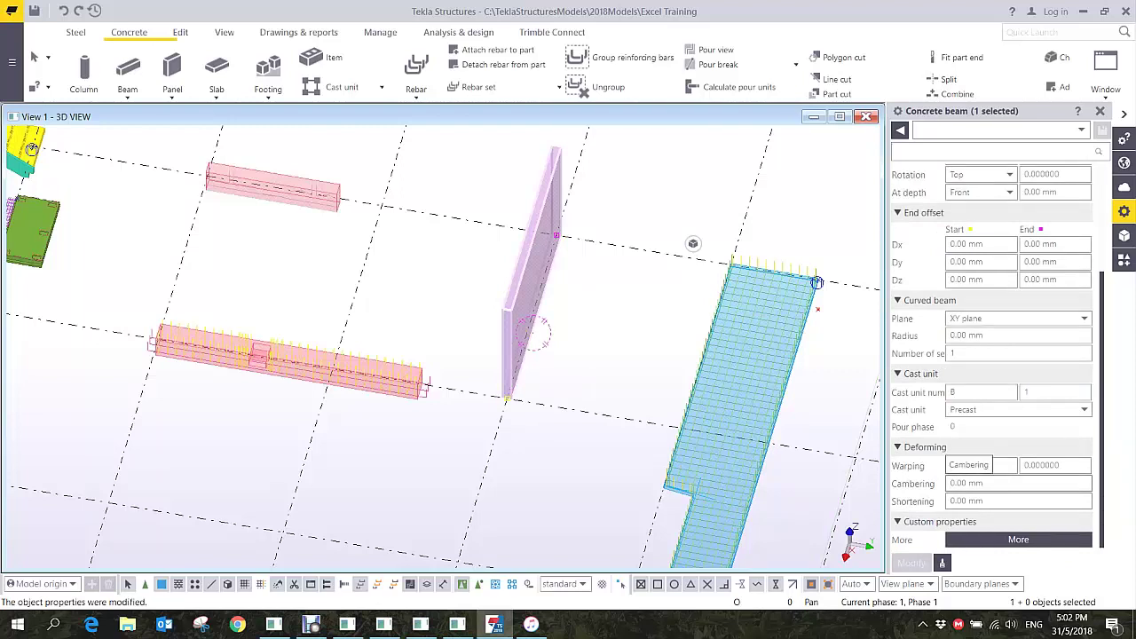
click(972, 482)
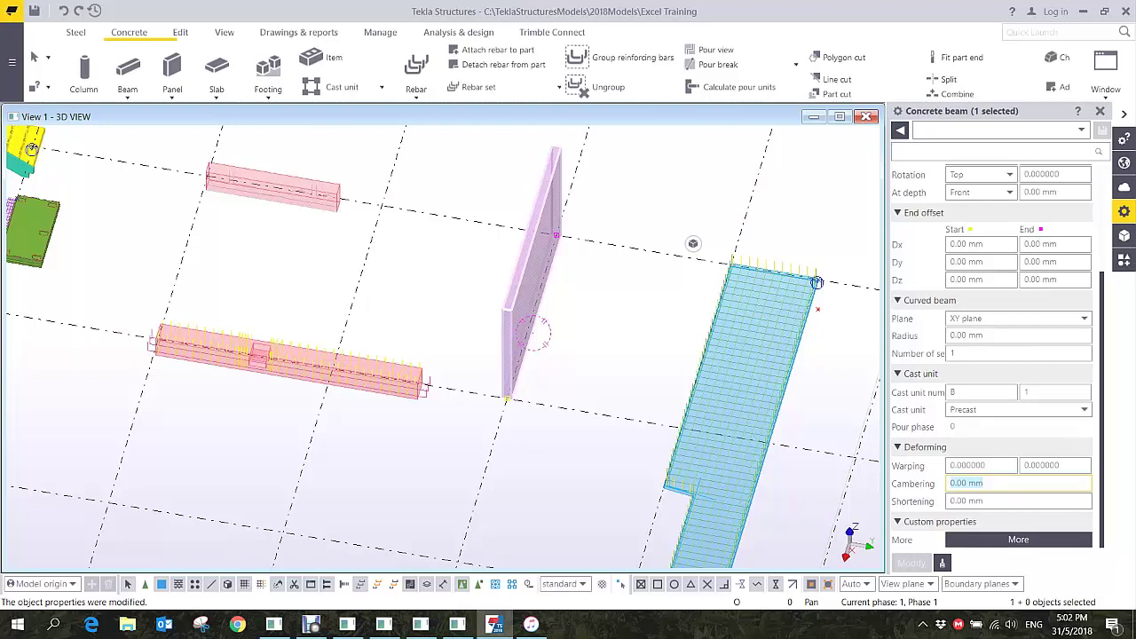
text(250)
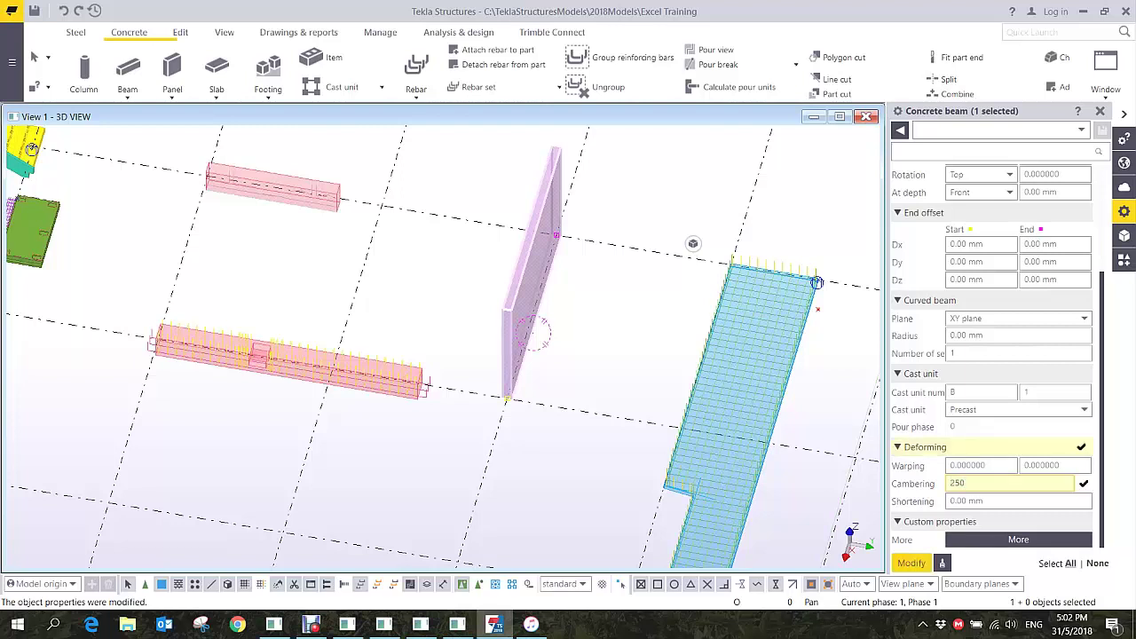
key(Return)
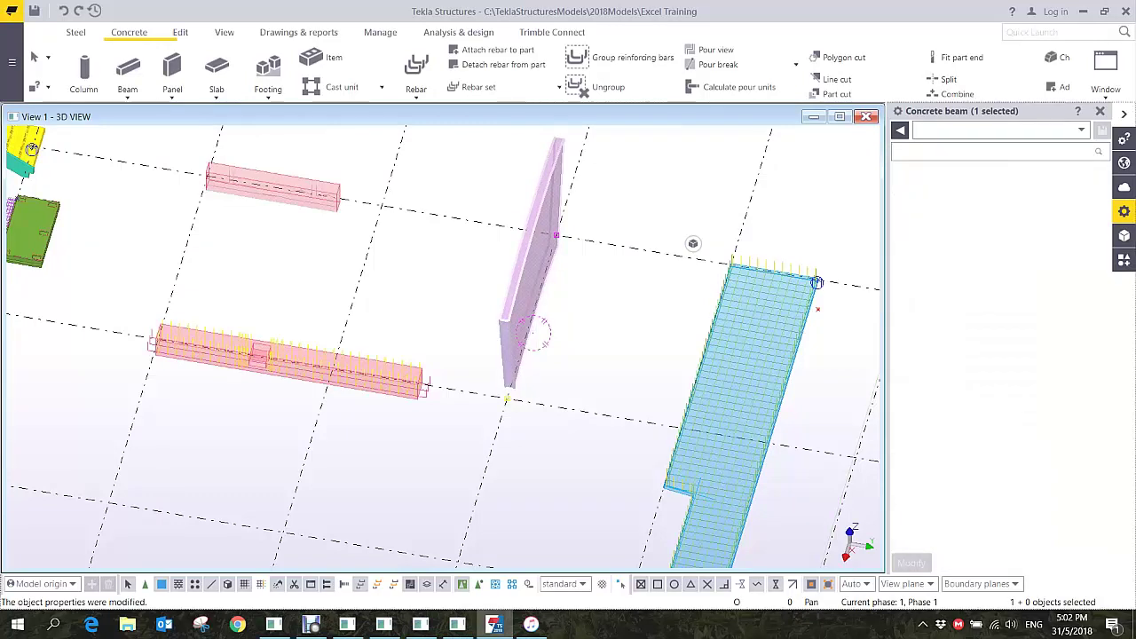
- Change the cambered beam's rotation to Front and its profile to 200*3000
scroll(985, 231, up, 4)
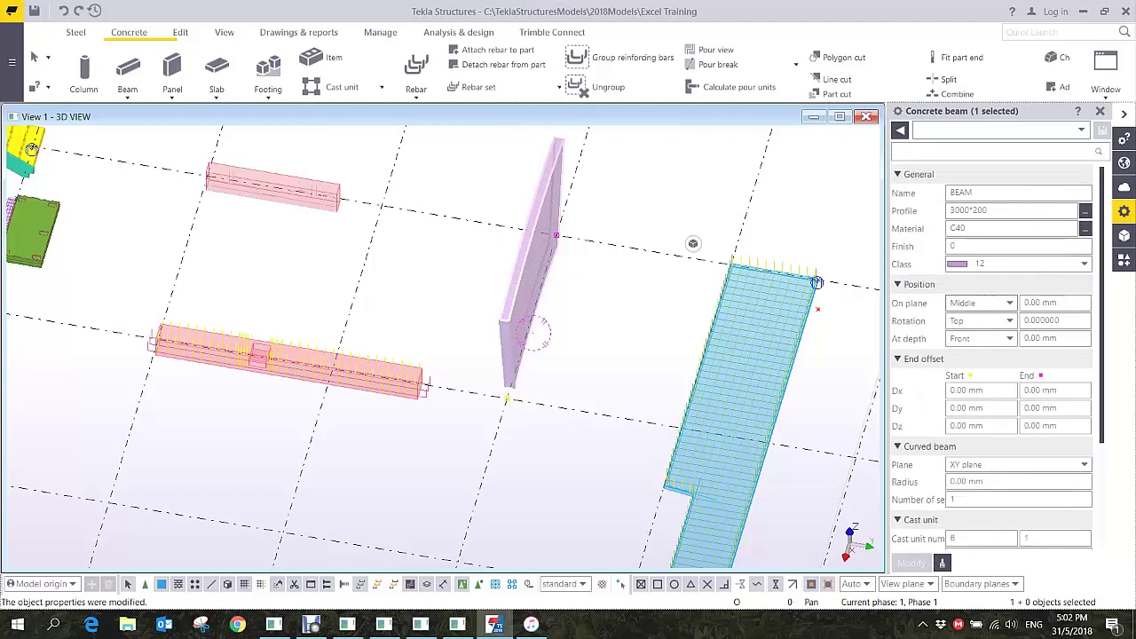
click(983, 320)
click(962, 336)
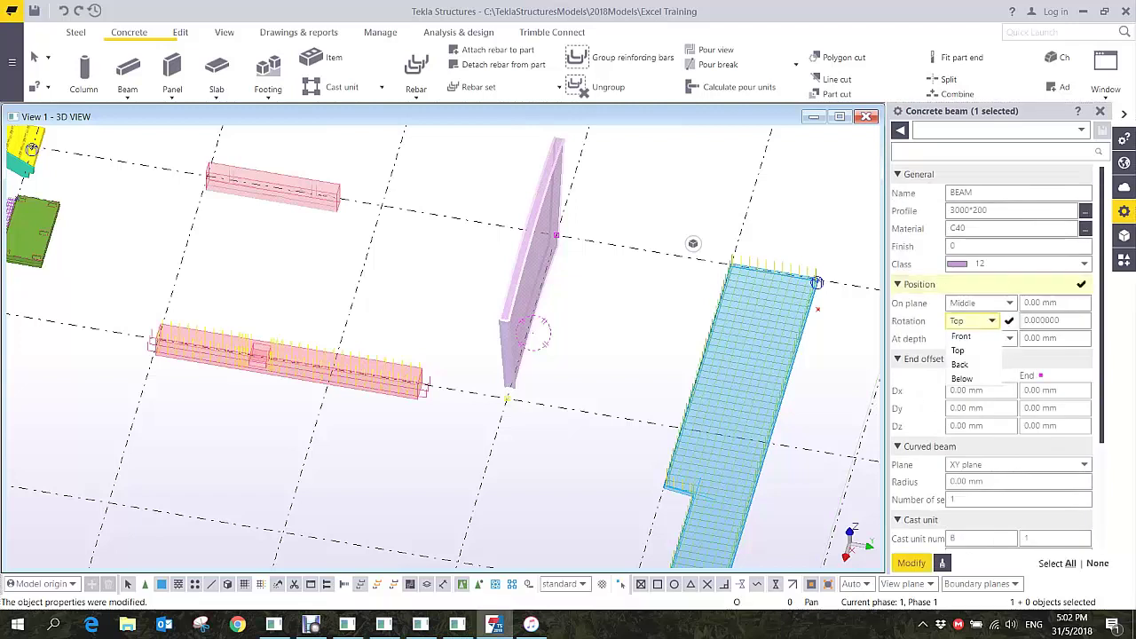
click(911, 563)
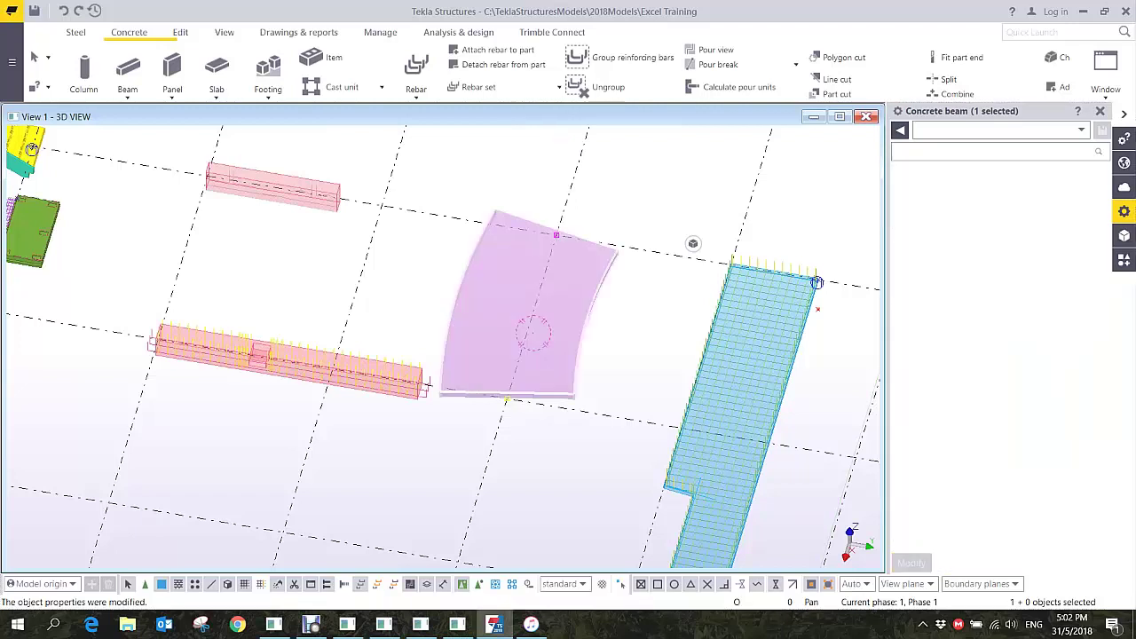
double_click(970, 211)
text(2)
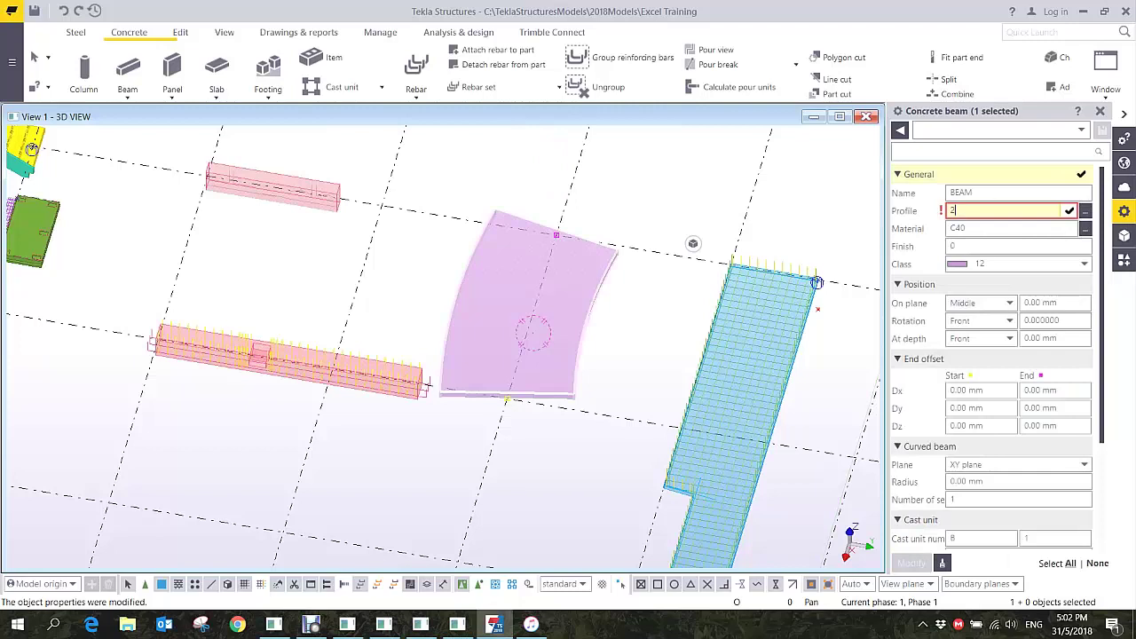
text(00*3000)
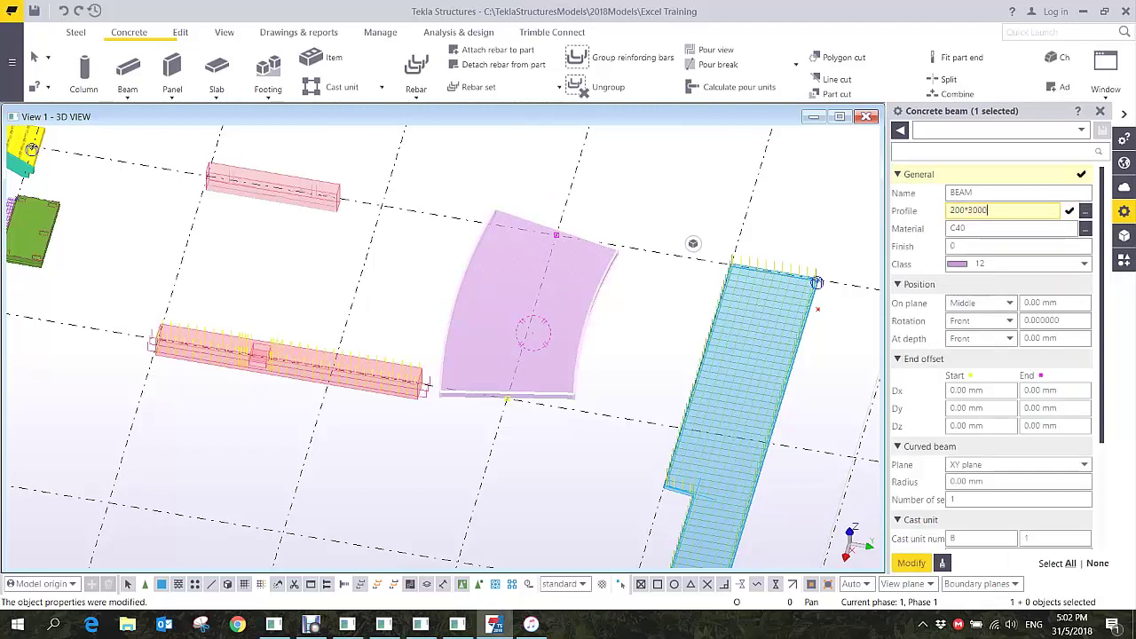
key(Return)
scroll(552, 232, up, 2)
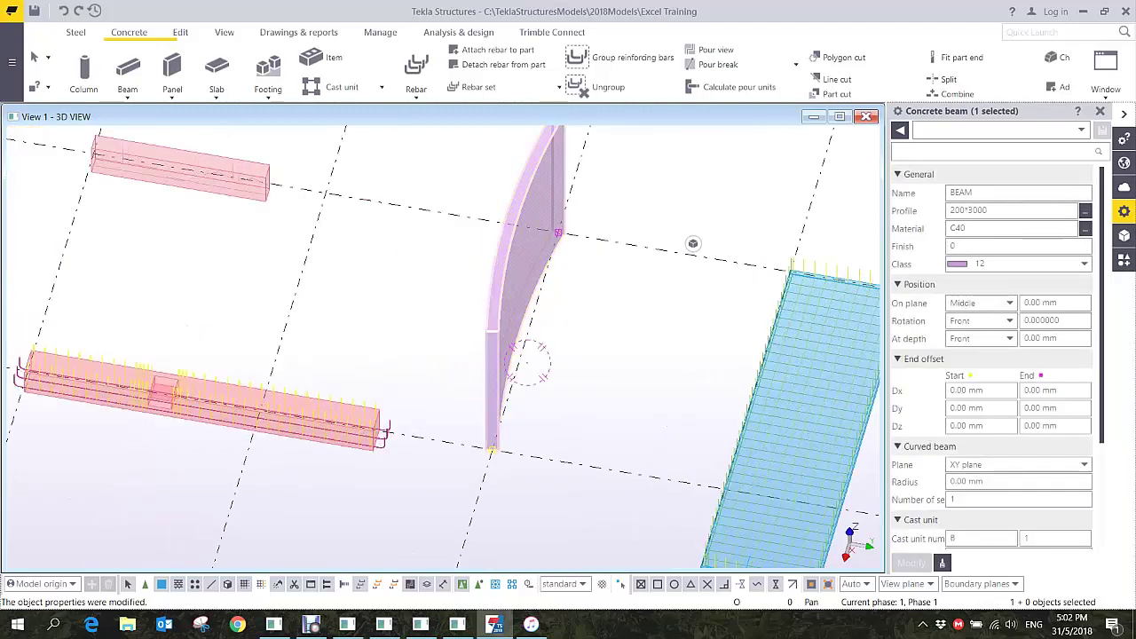
- Increase the beam's cambering to 600 mm
scroll(992, 373, down, 4)
click(985, 484)
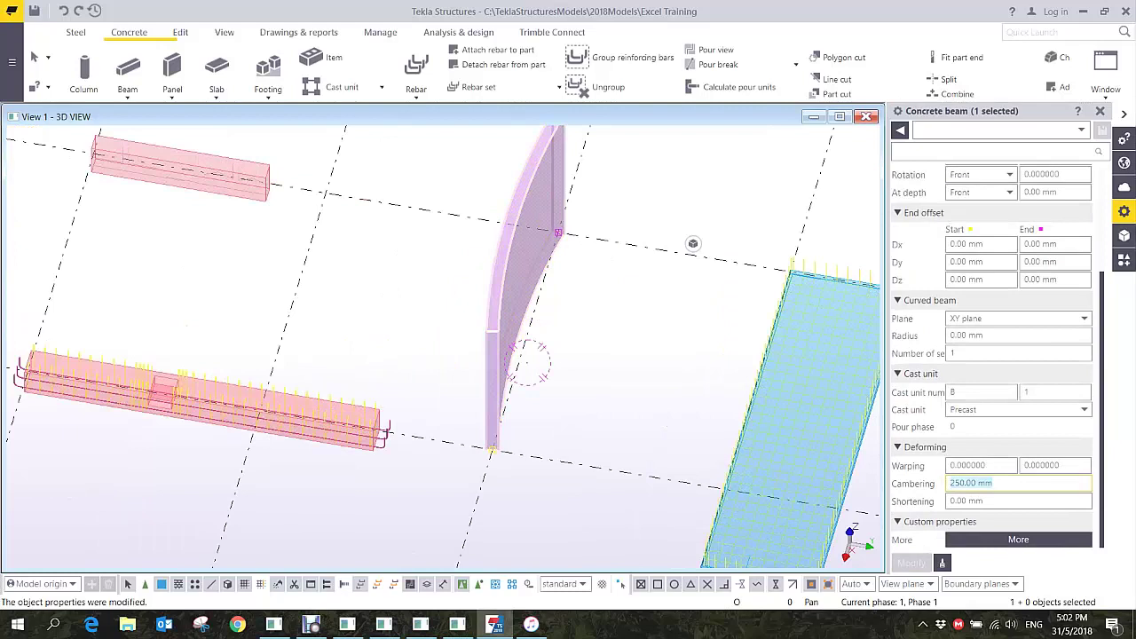
text(600)
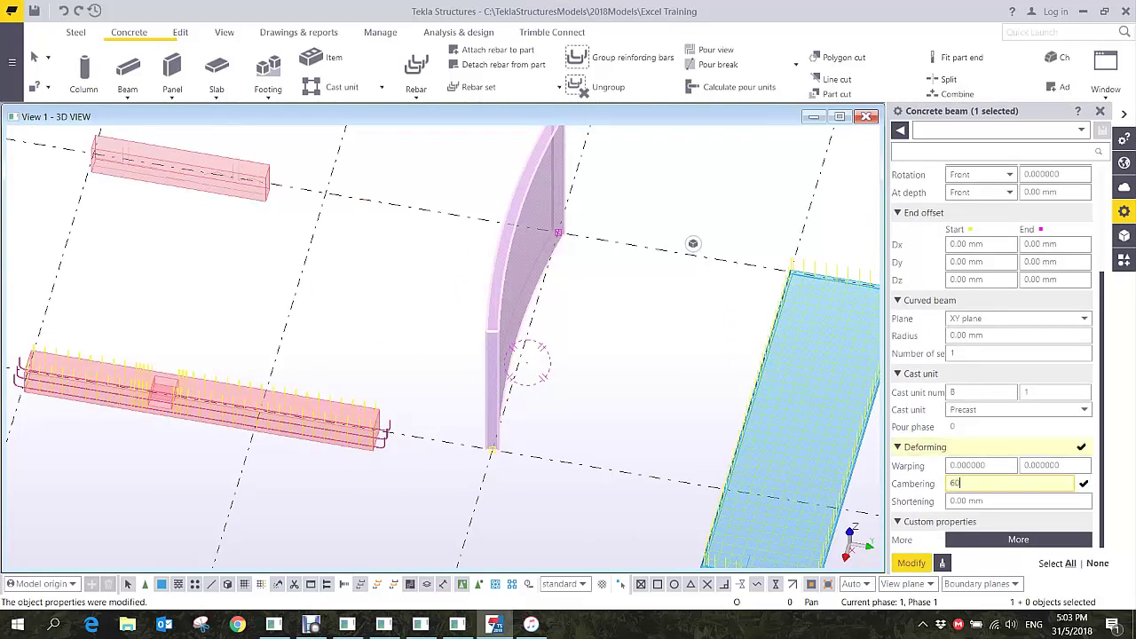
key(Return)
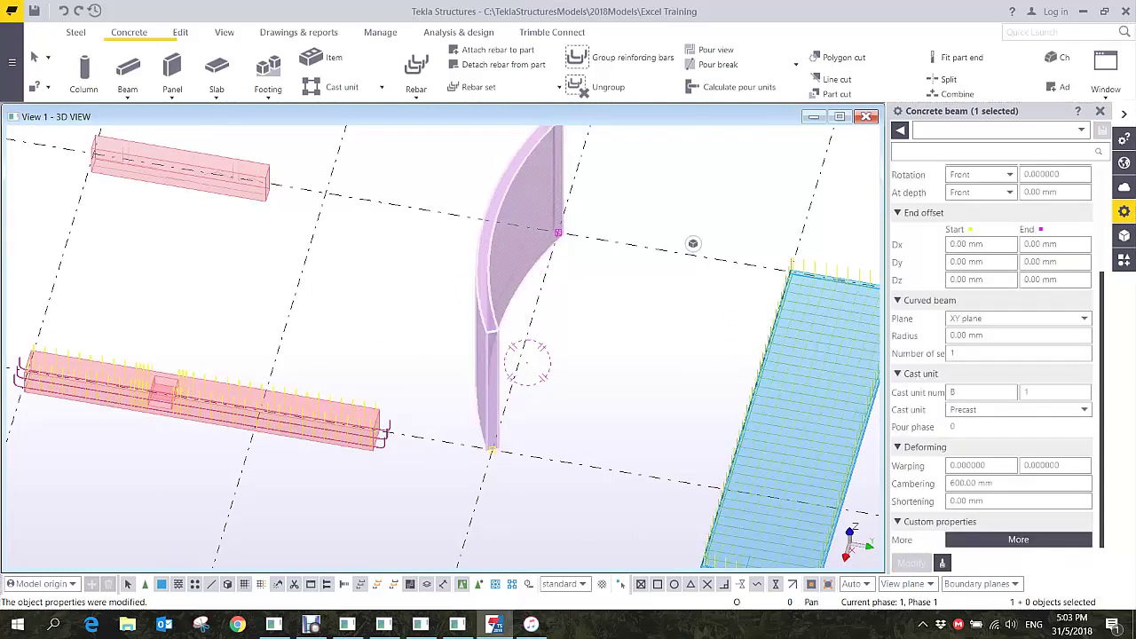
- Reinforce the cambered beam with the Slab bars (18) component and check the bars along its curve
click(469, 302)
ctrl+middle_drag(470, 301, 419, 295)
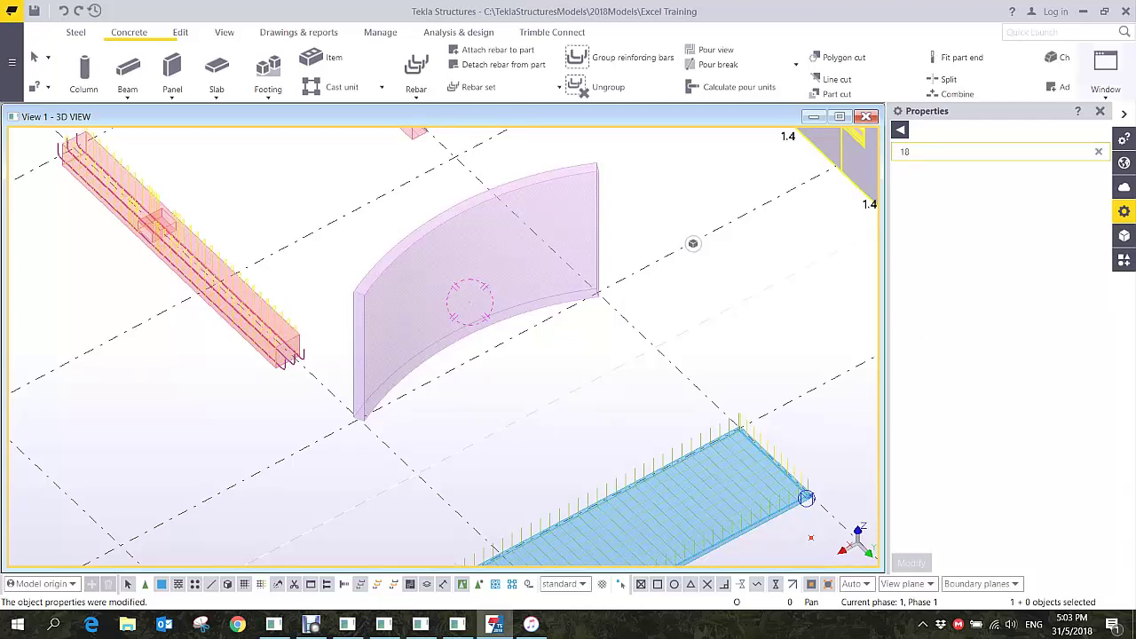
click(1124, 260)
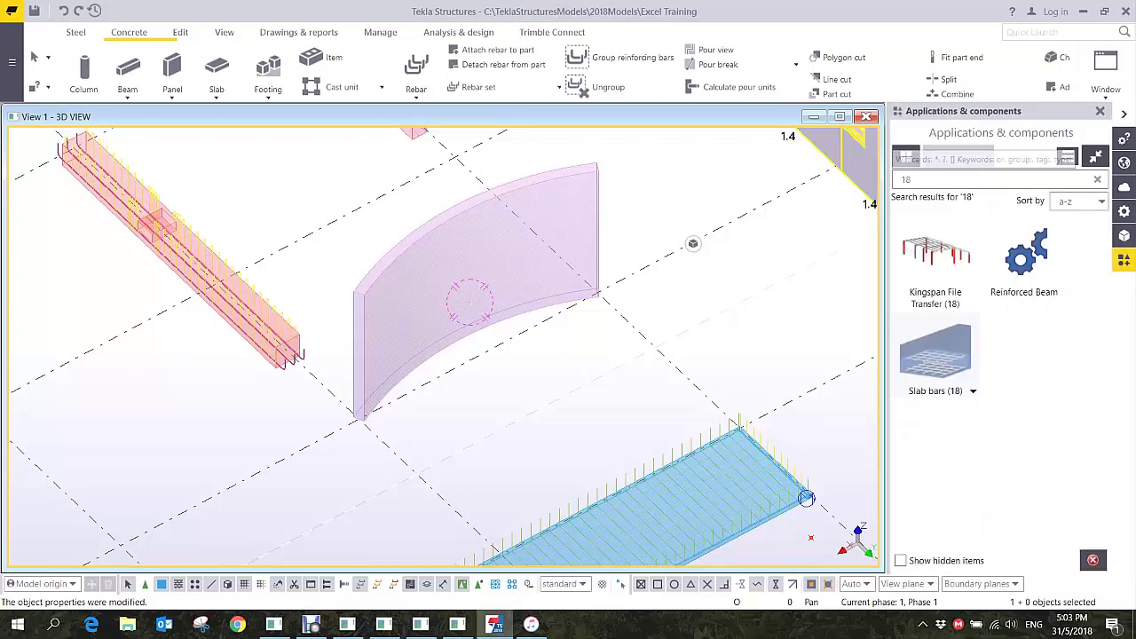
click(936, 352)
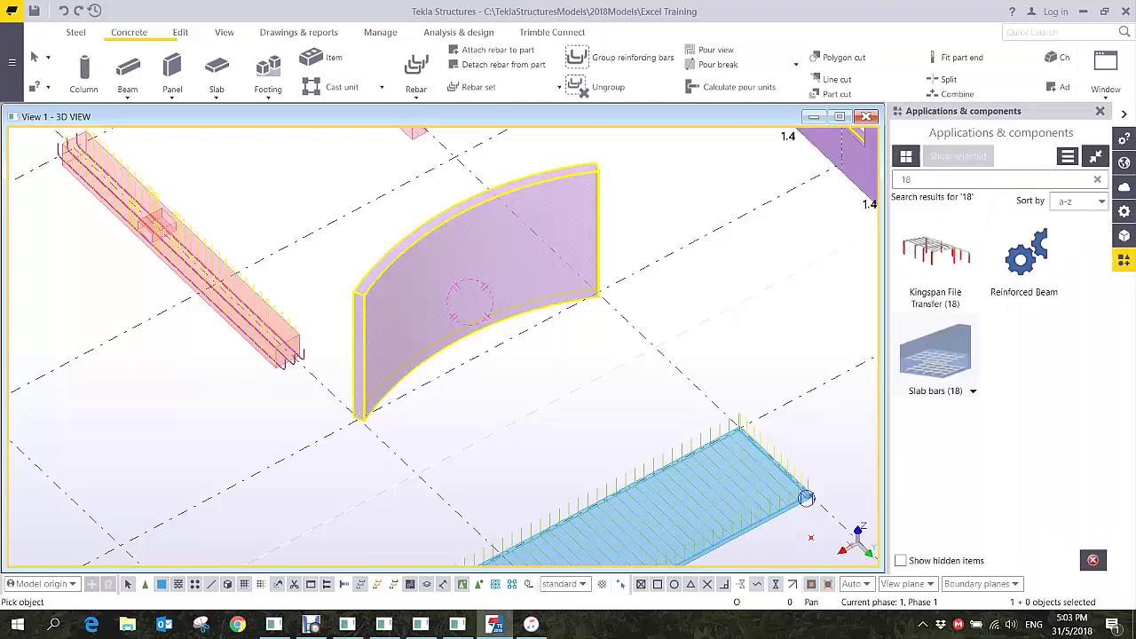
click(353, 421)
scroll(424, 244, up, 4)
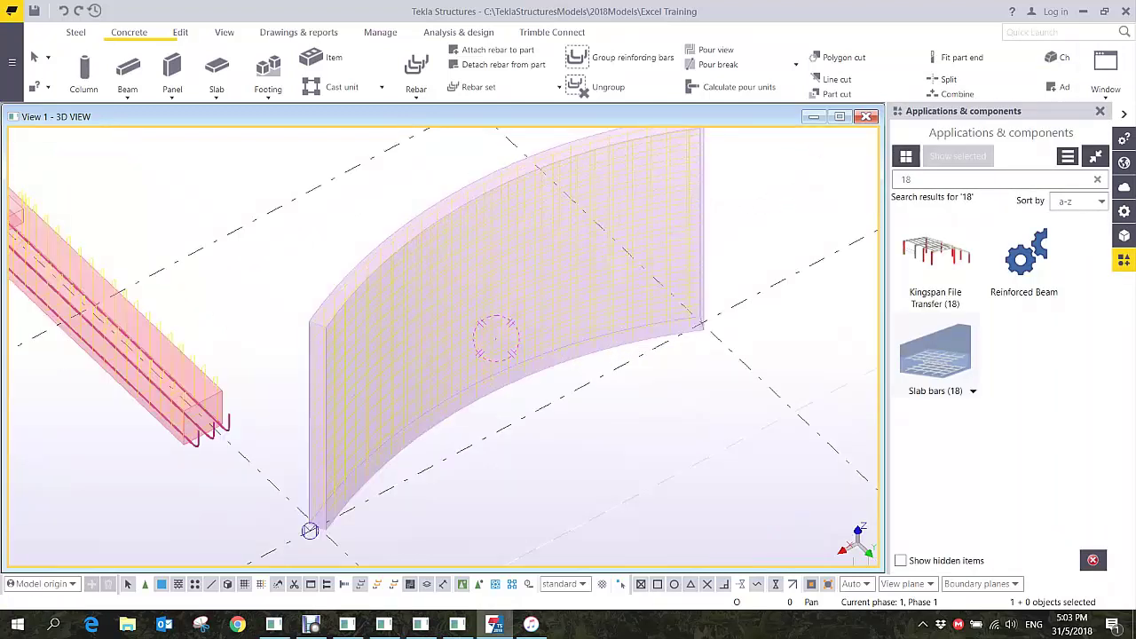
ctrl+middle_drag(424, 244, 433, 364)
ctrl+middle_drag(234, 525, 222, 501)
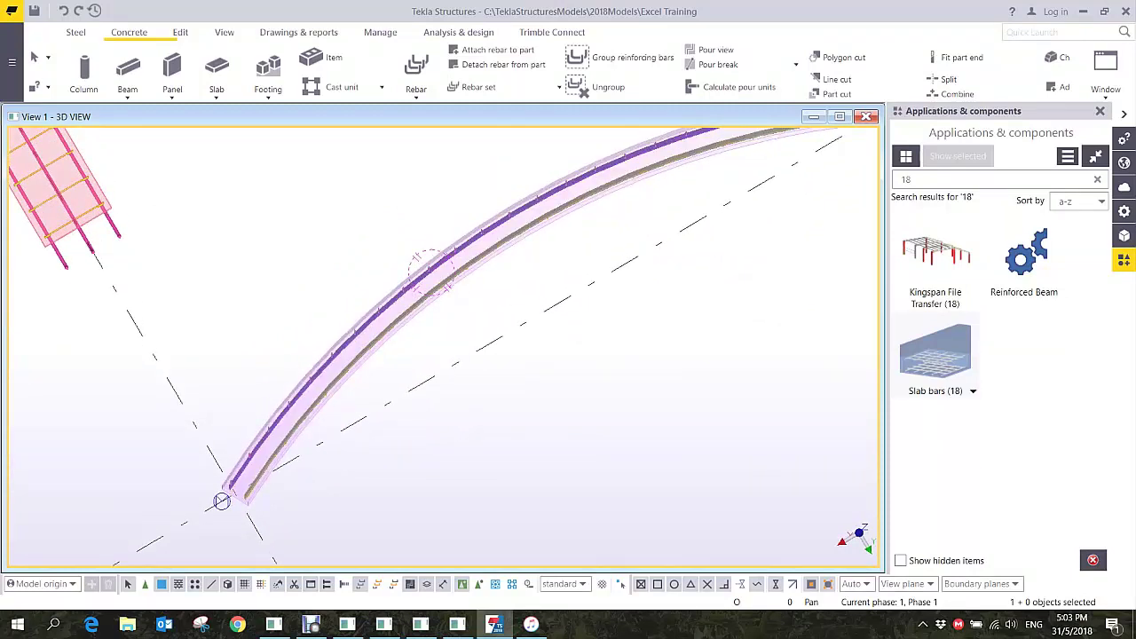